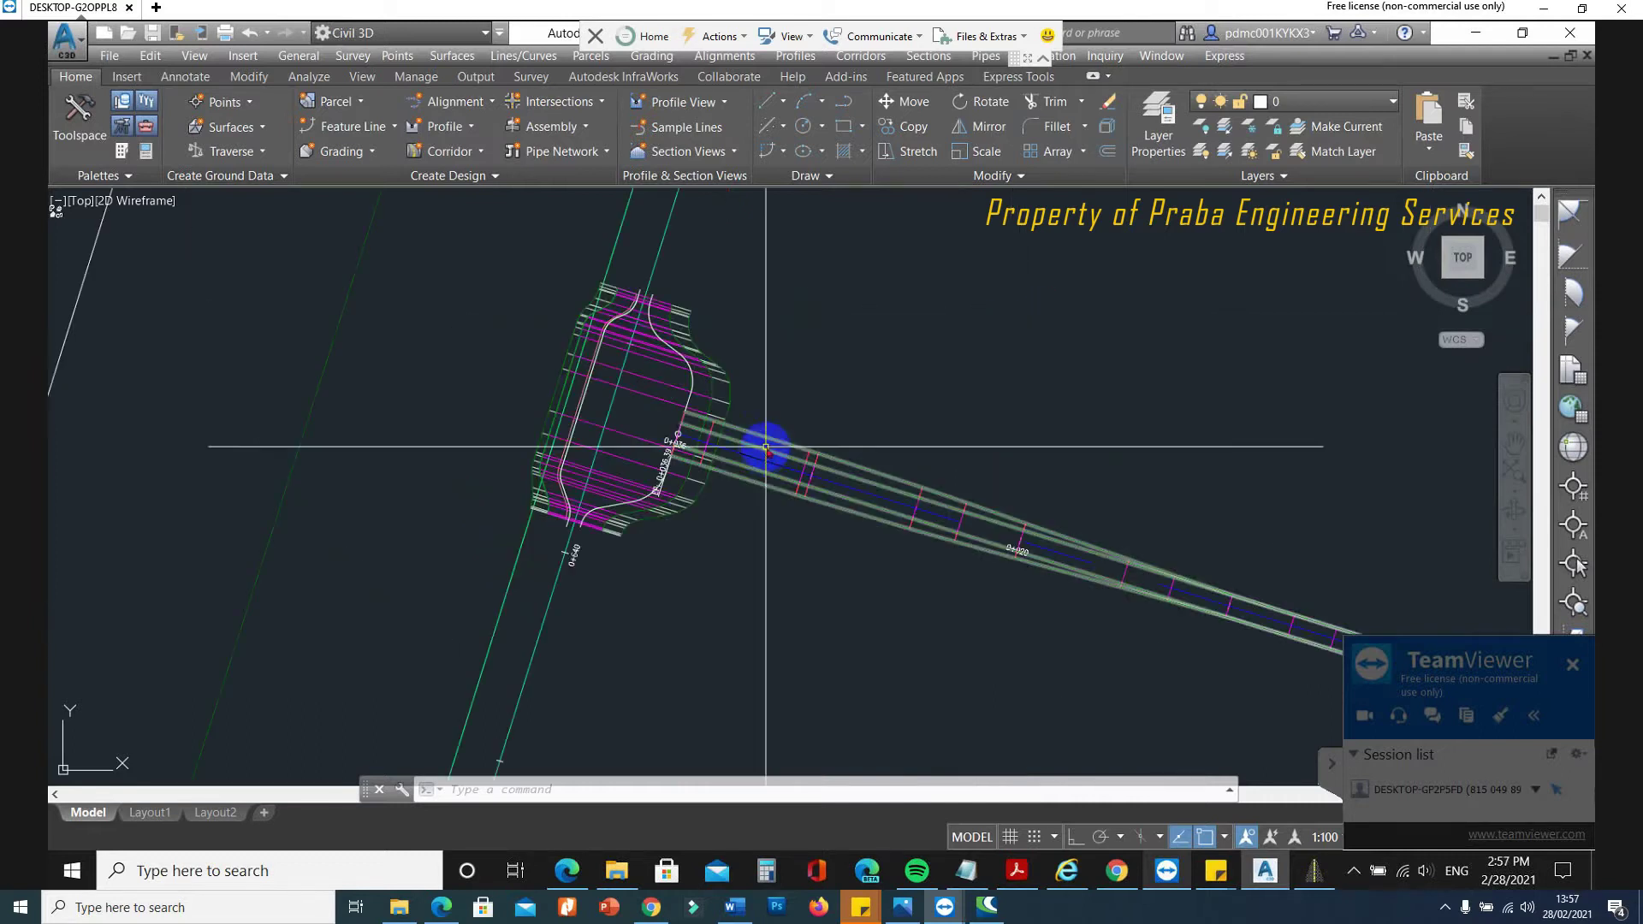
In the SAL_MASUK1 corridor properties, set the region's end station to about 0+030 m by picking it along the baseline.
scroll(762, 451, up, 4)
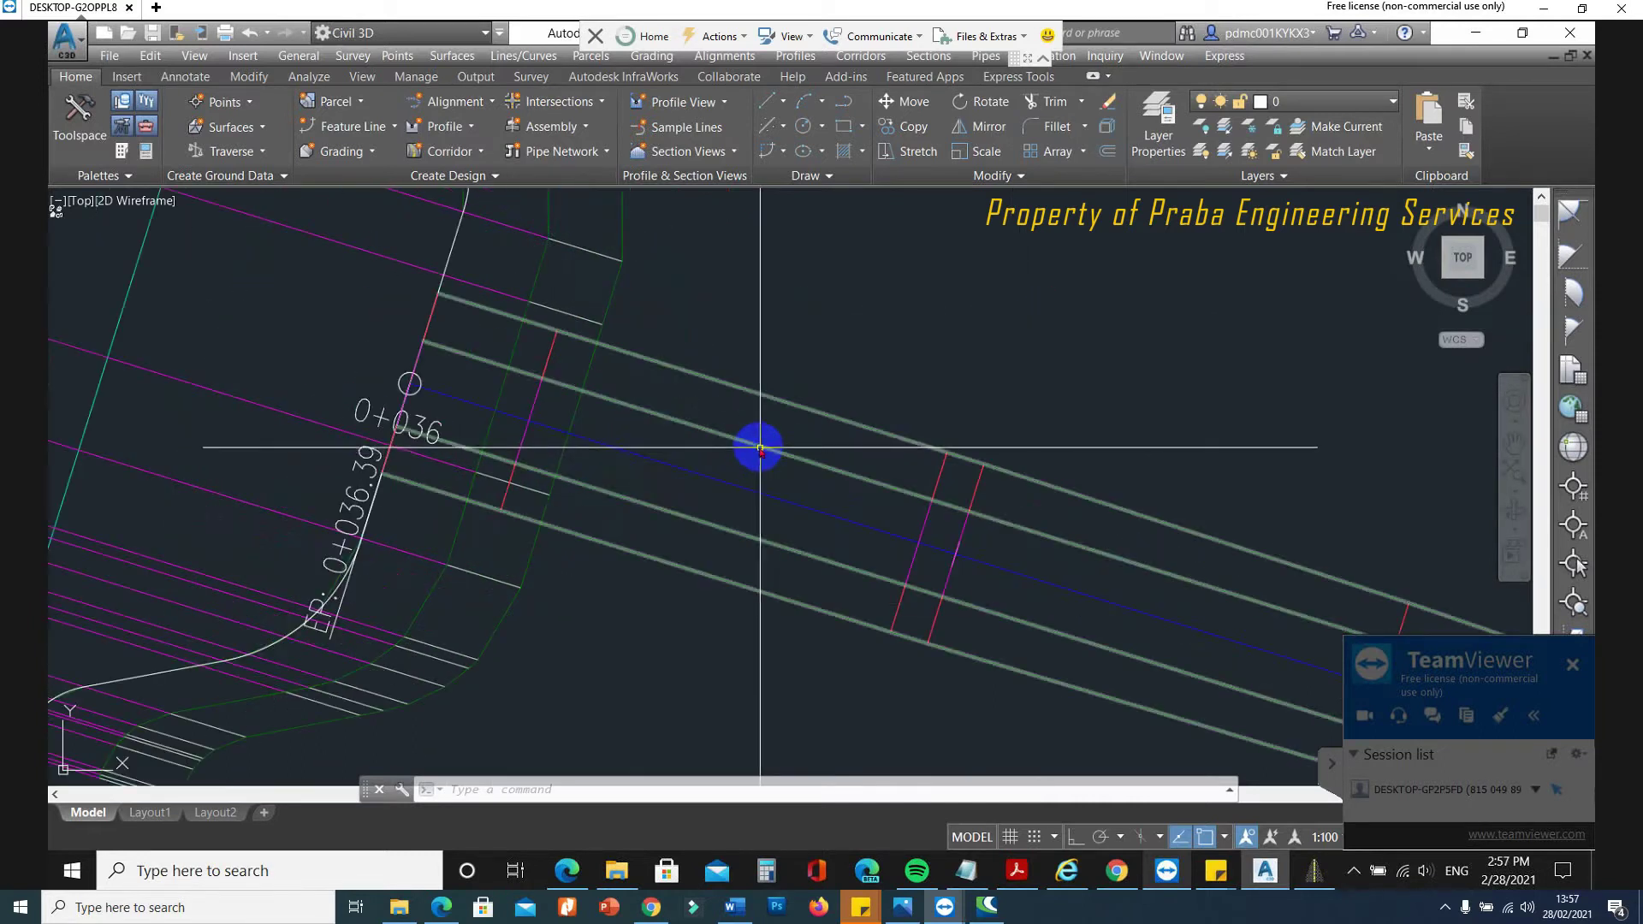
click(762, 451)
key(Escape)
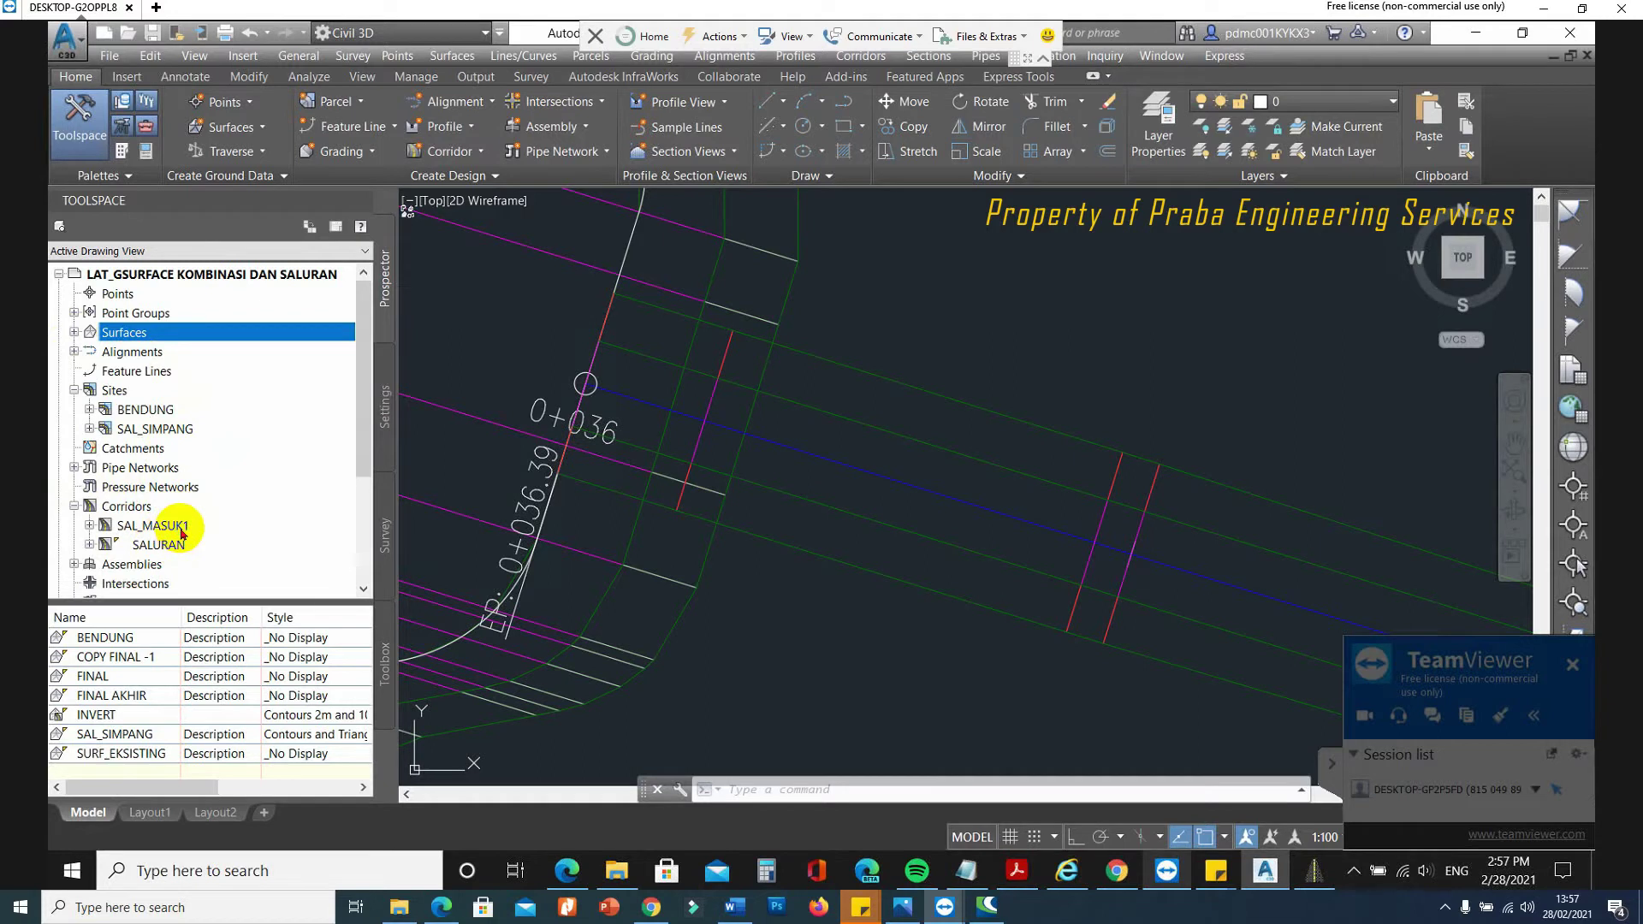
right_click(181, 533)
click(824, 564)
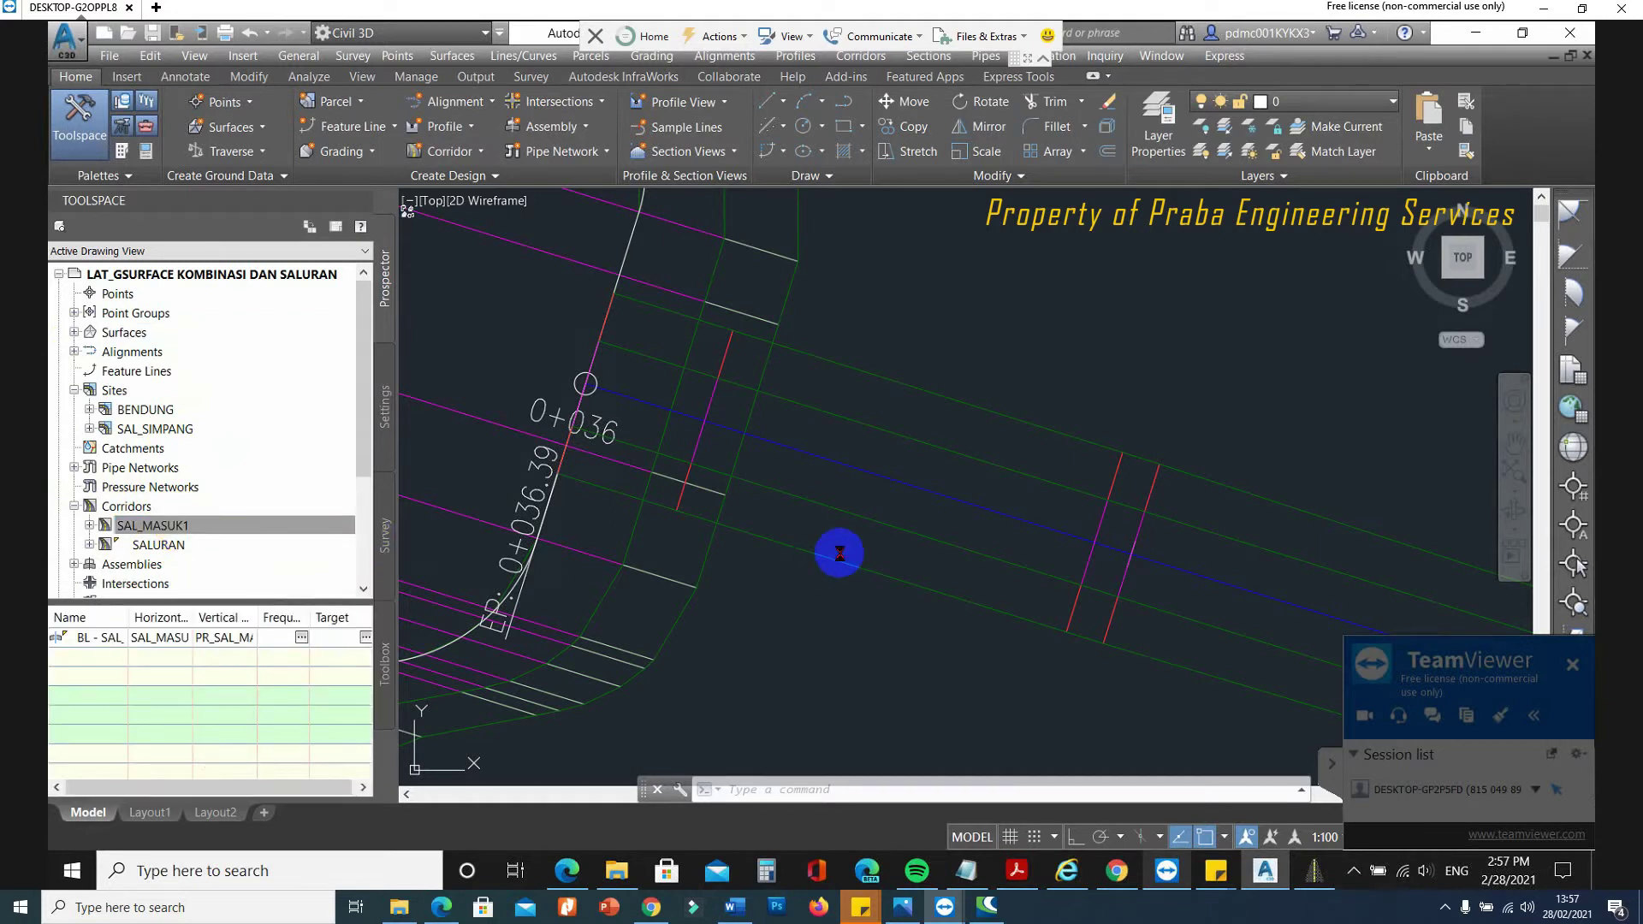
click(738, 418)
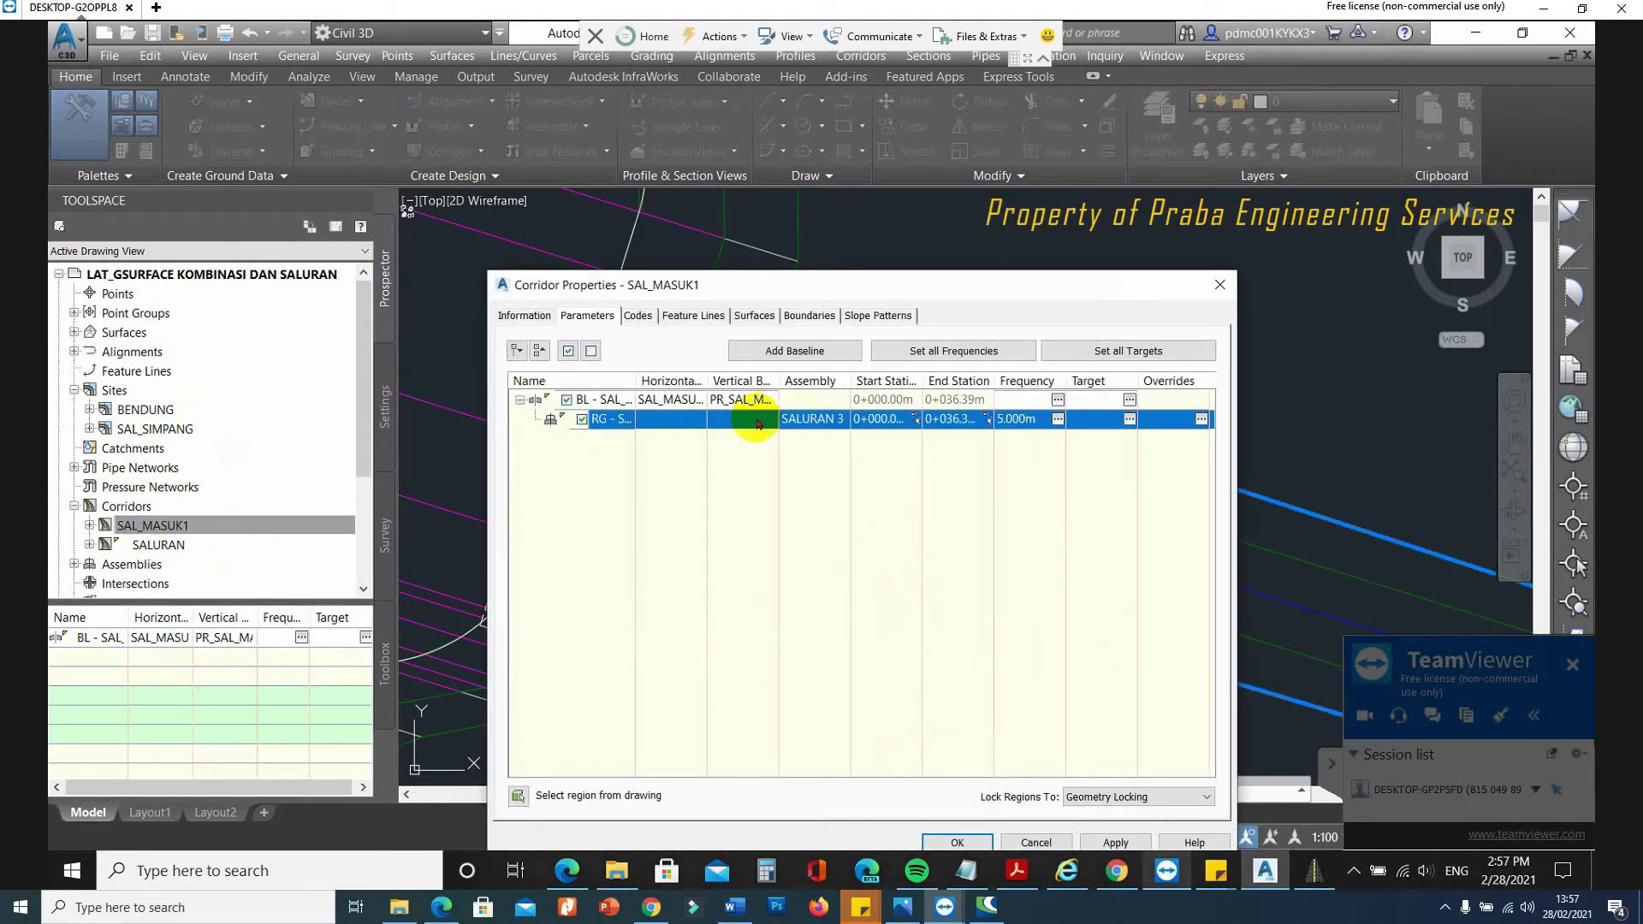
click(985, 419)
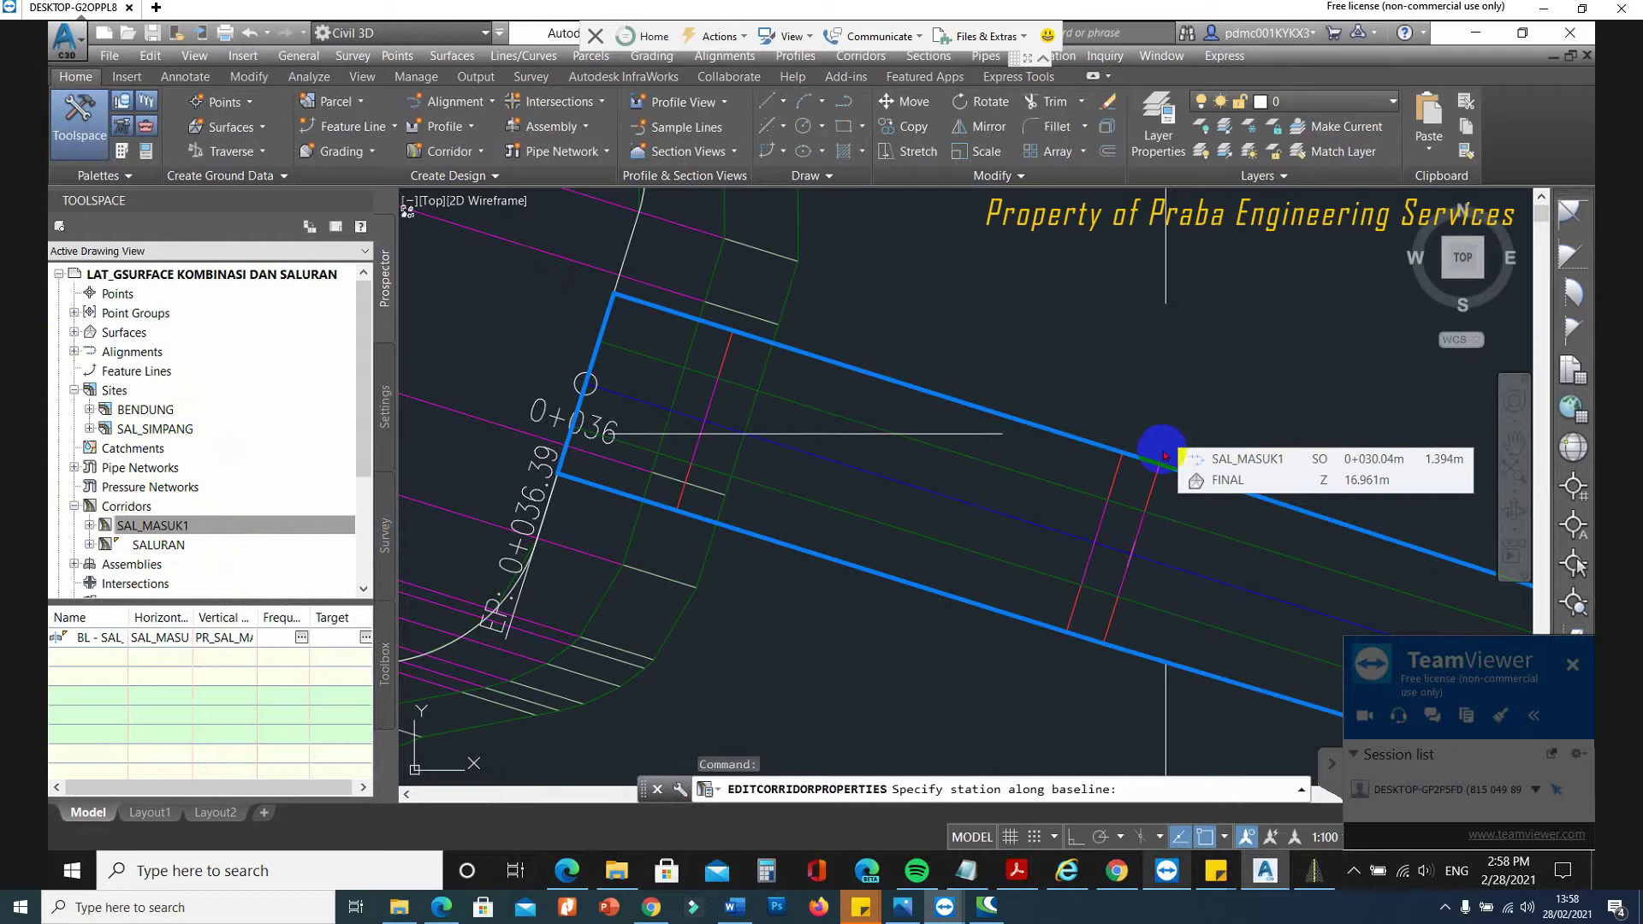
click(1164, 455)
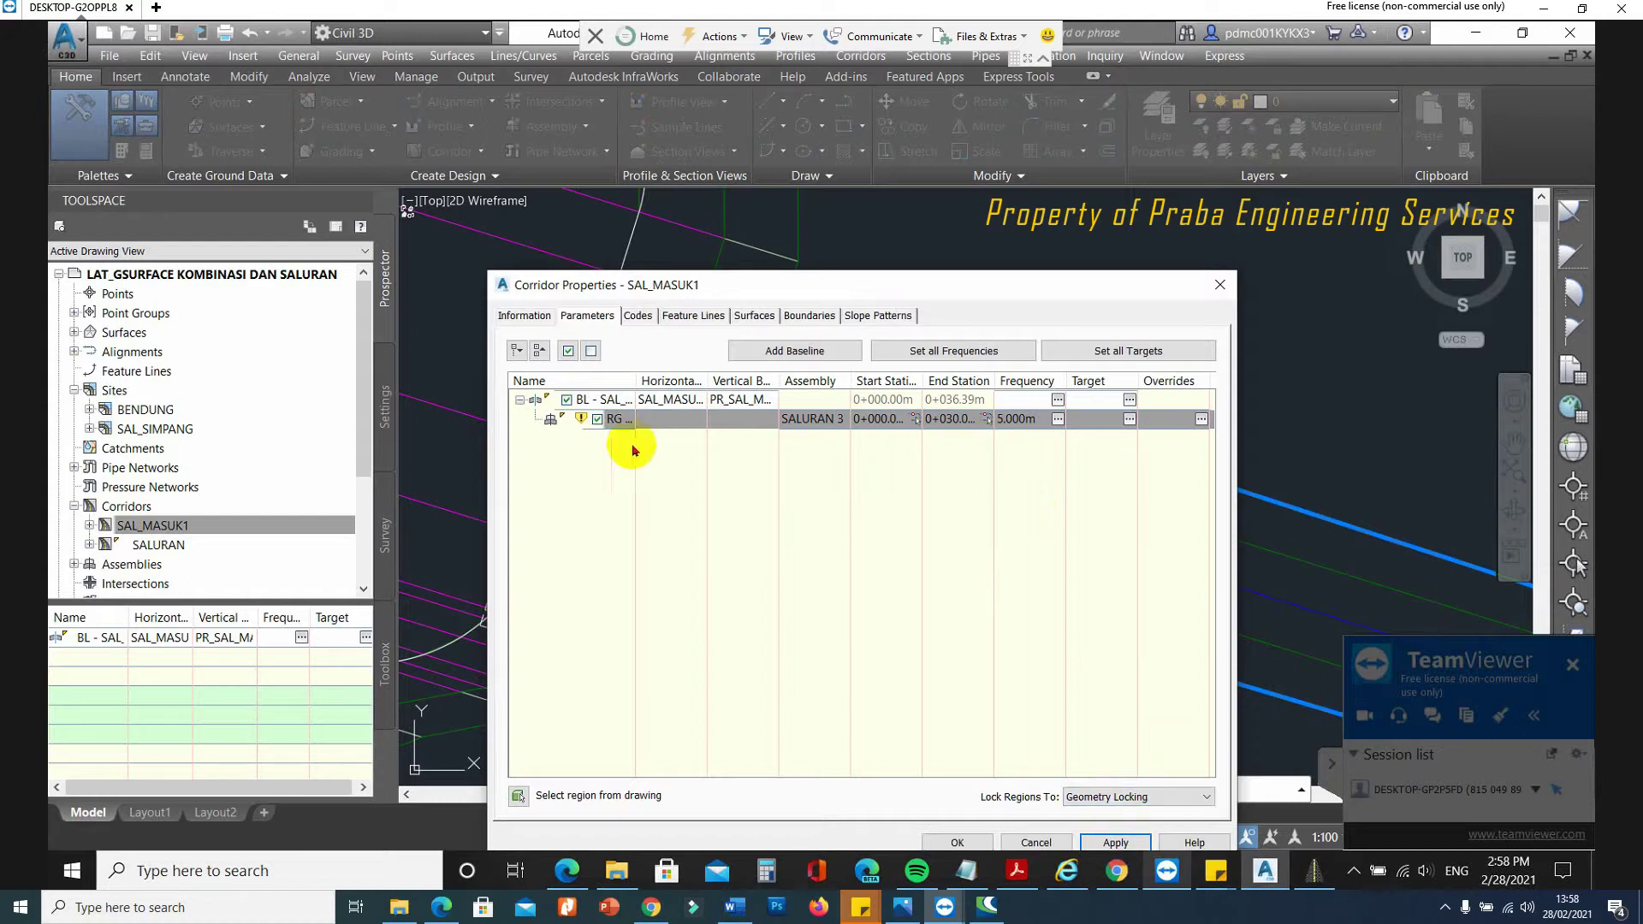
Insert a new region after the existing SALURAN 3 region, using the SALURAN 2 assembly.
right_click(660, 426)
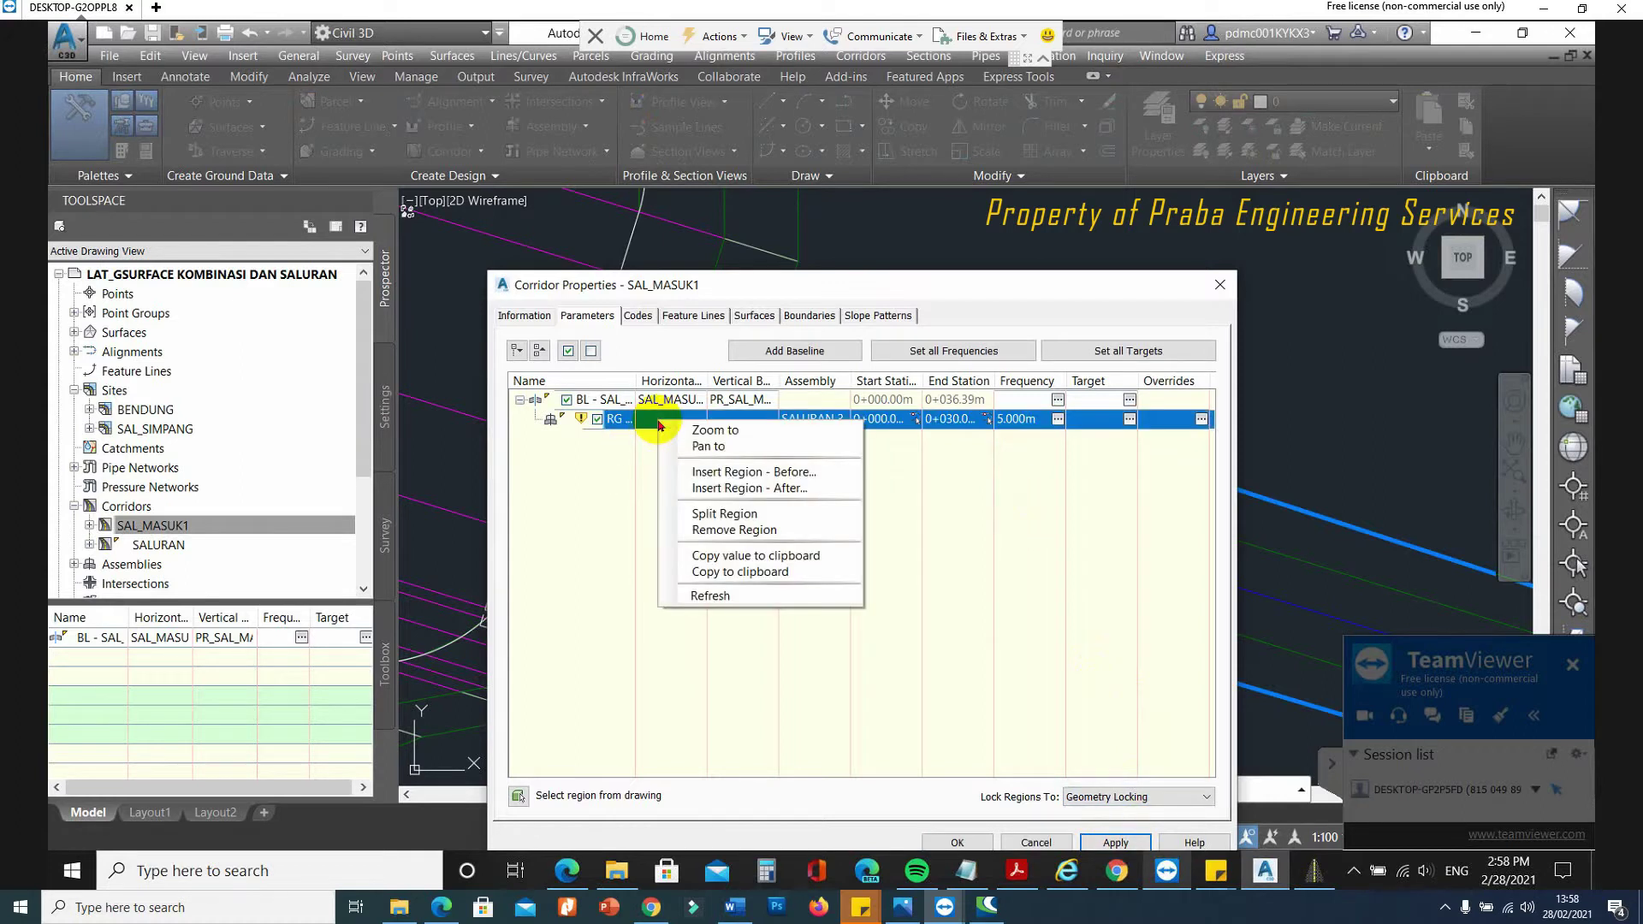
click(748, 487)
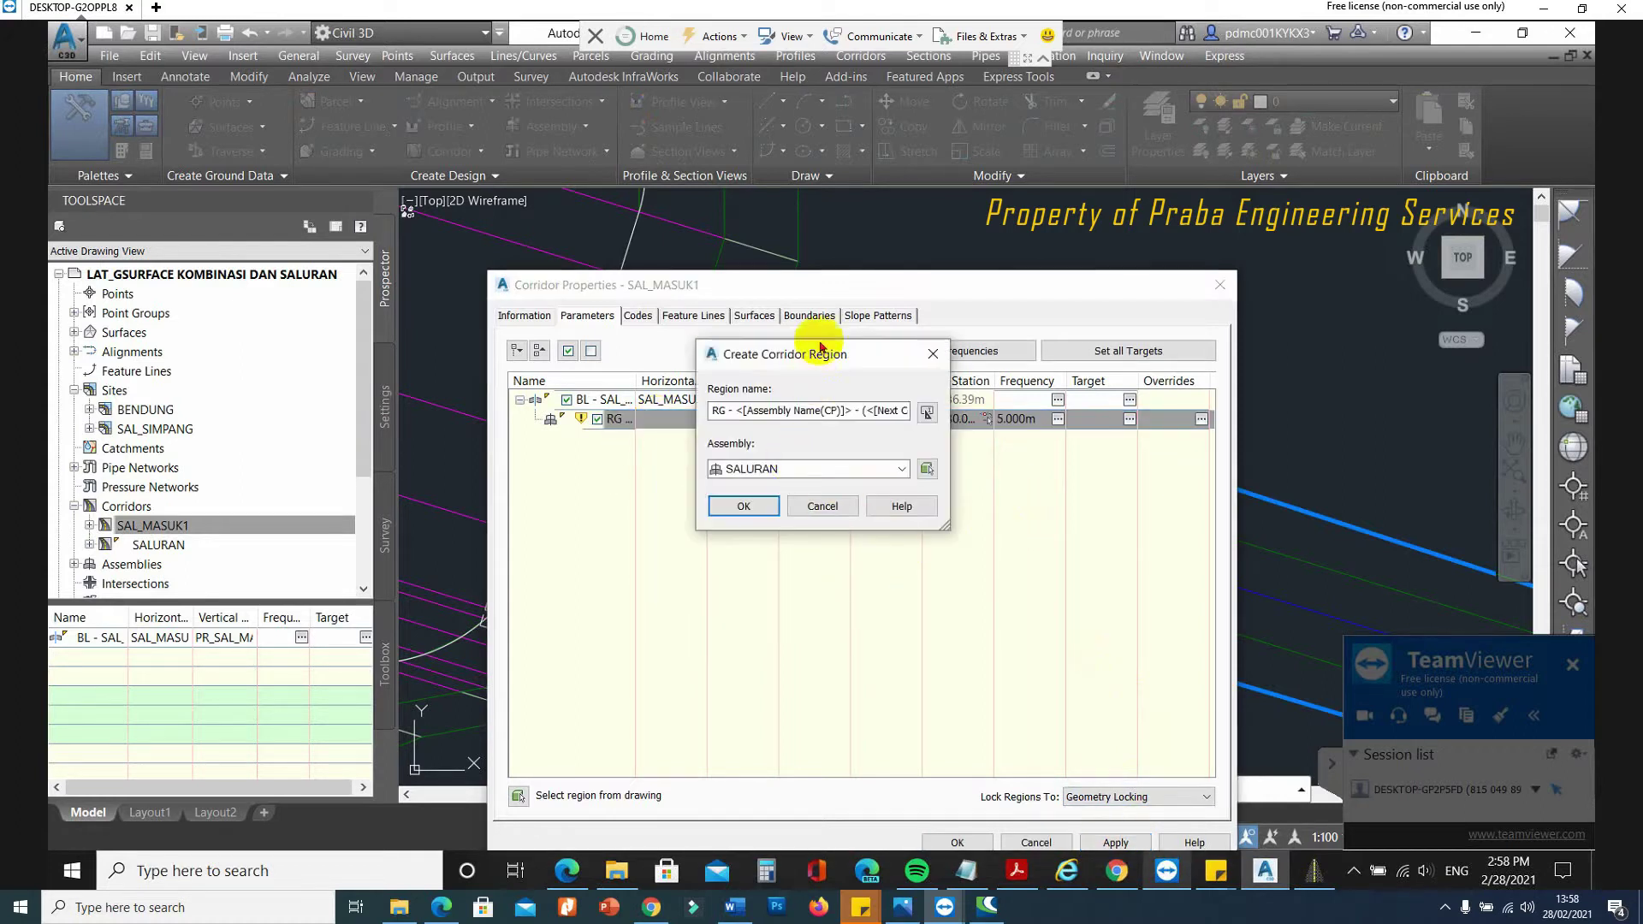
drag(675, 299, 673, 297)
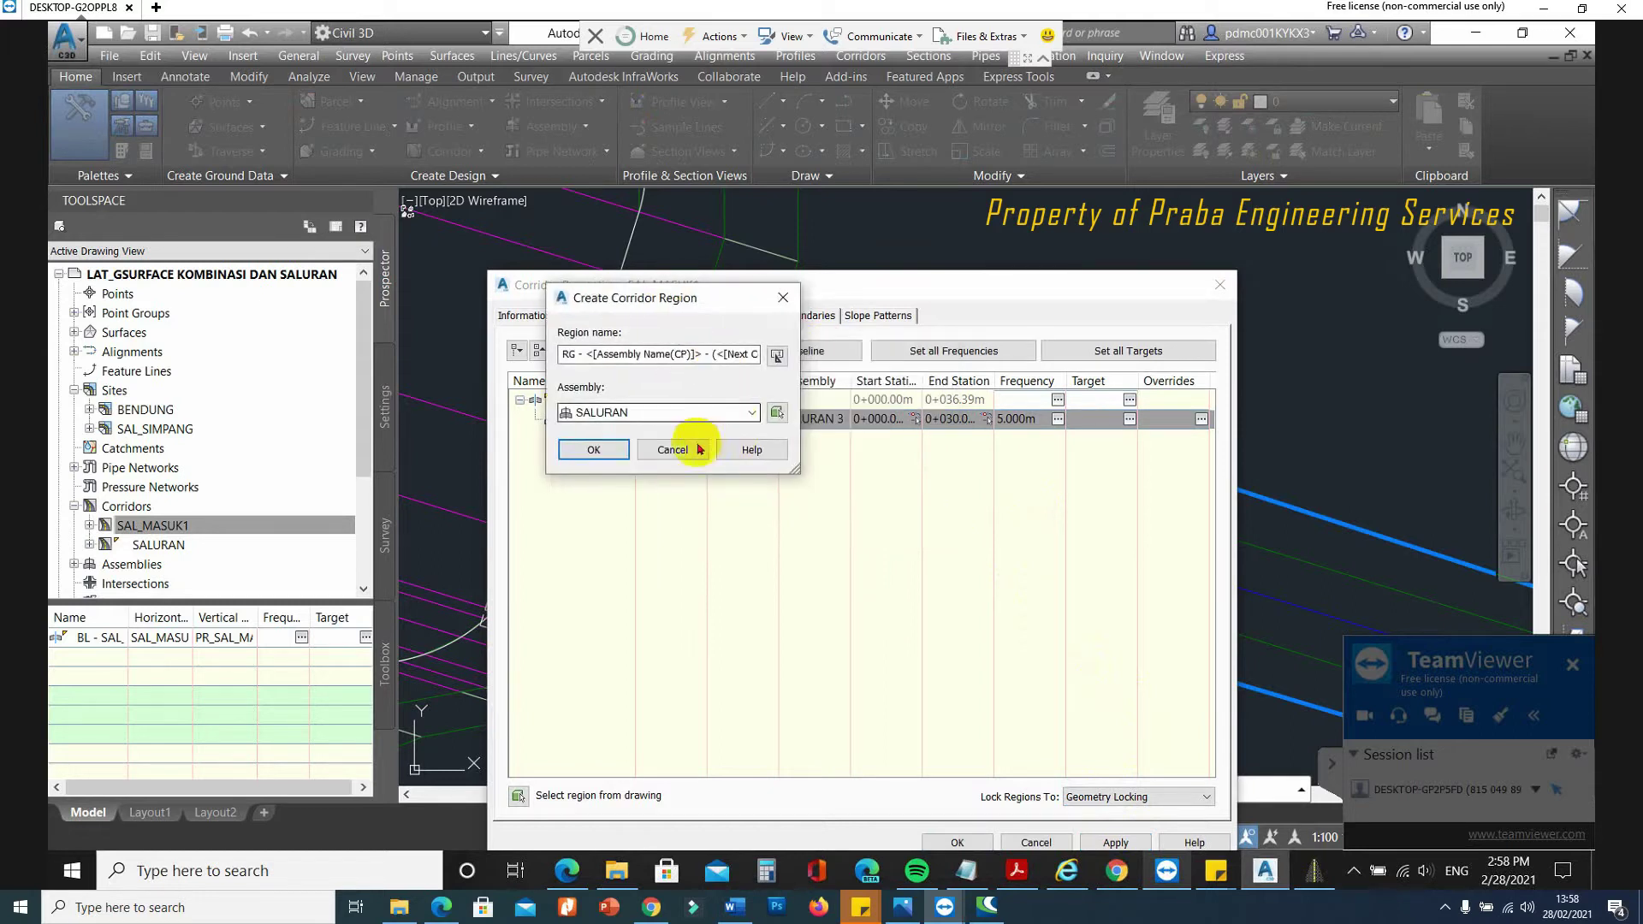
click(650, 416)
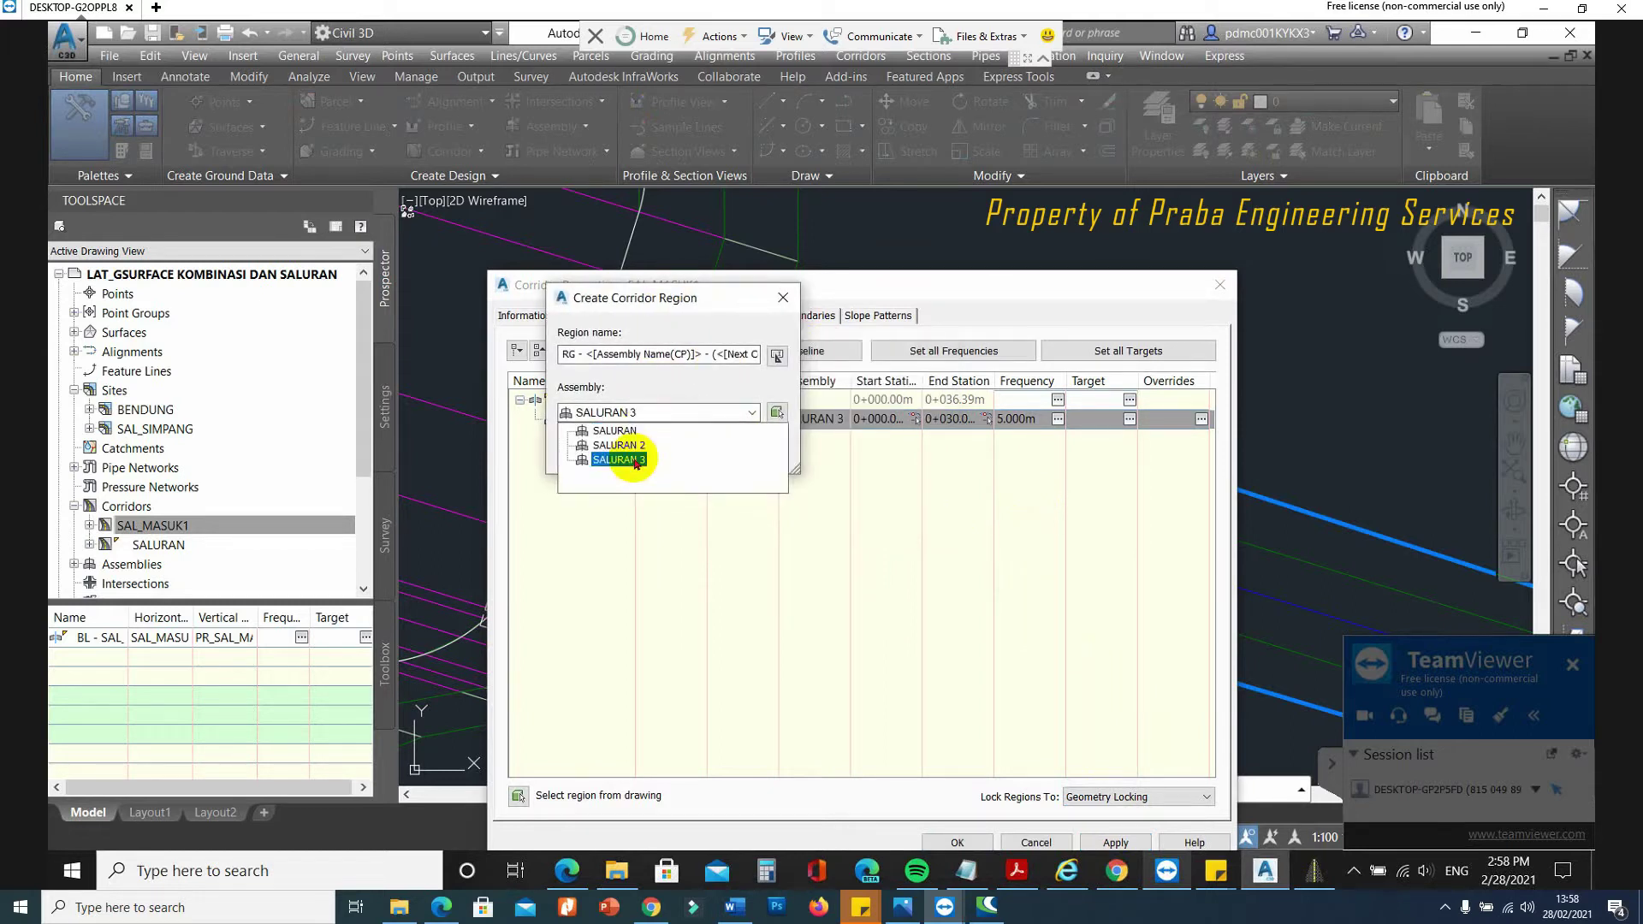
click(630, 446)
click(605, 451)
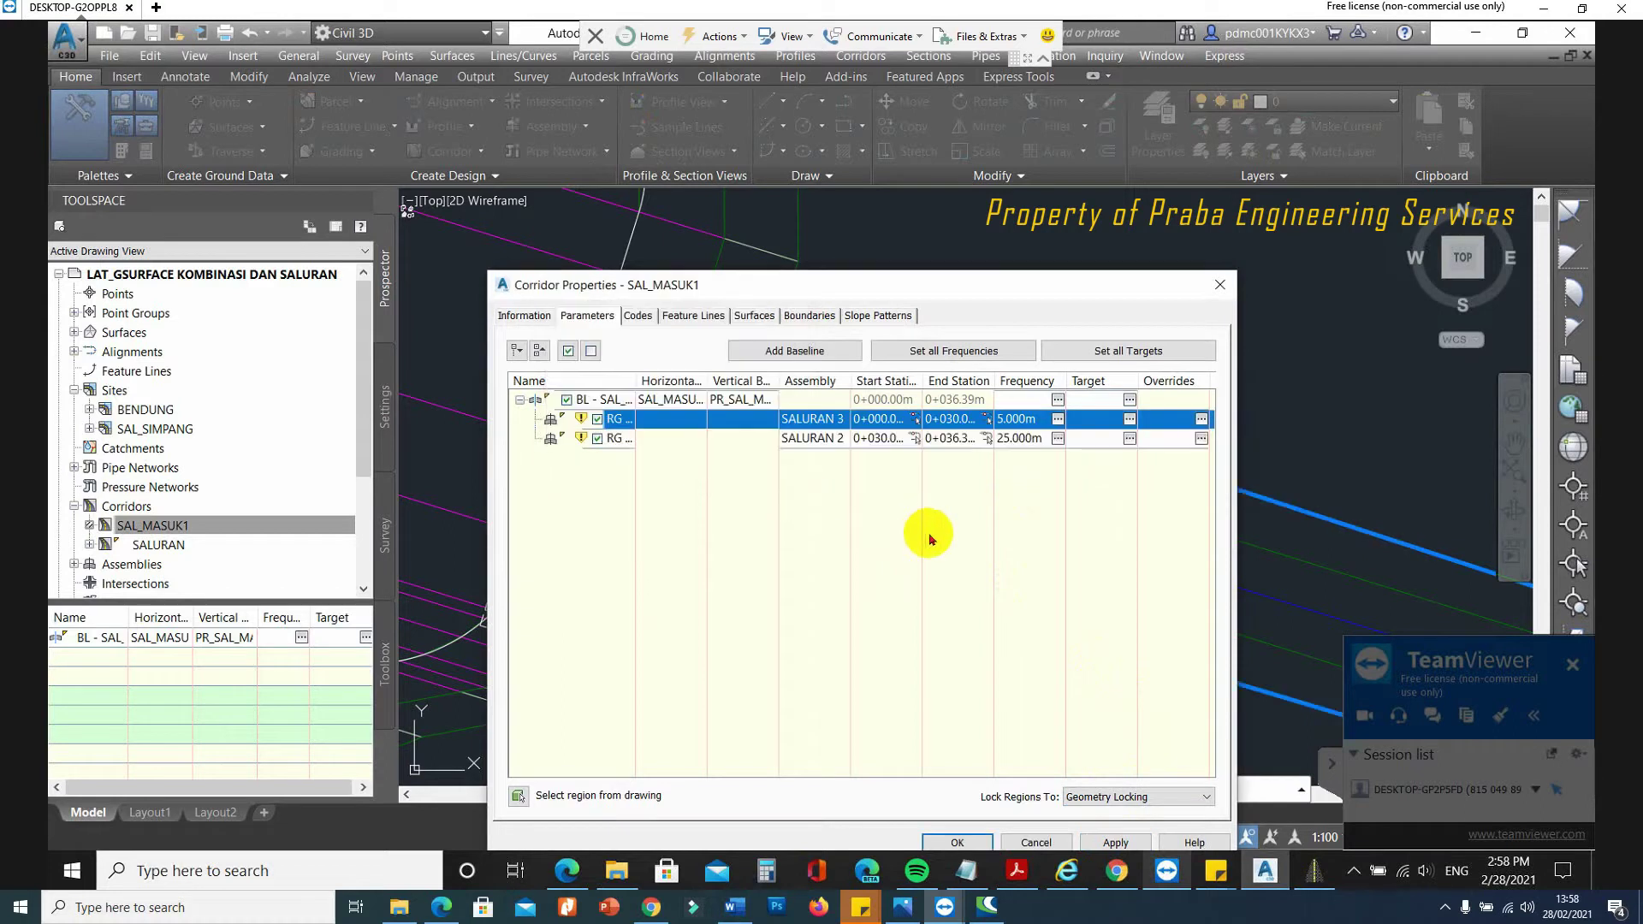
Set all surface targets of the corridor's regions to the FINAL surface and apply the corridor changes.
click(1128, 351)
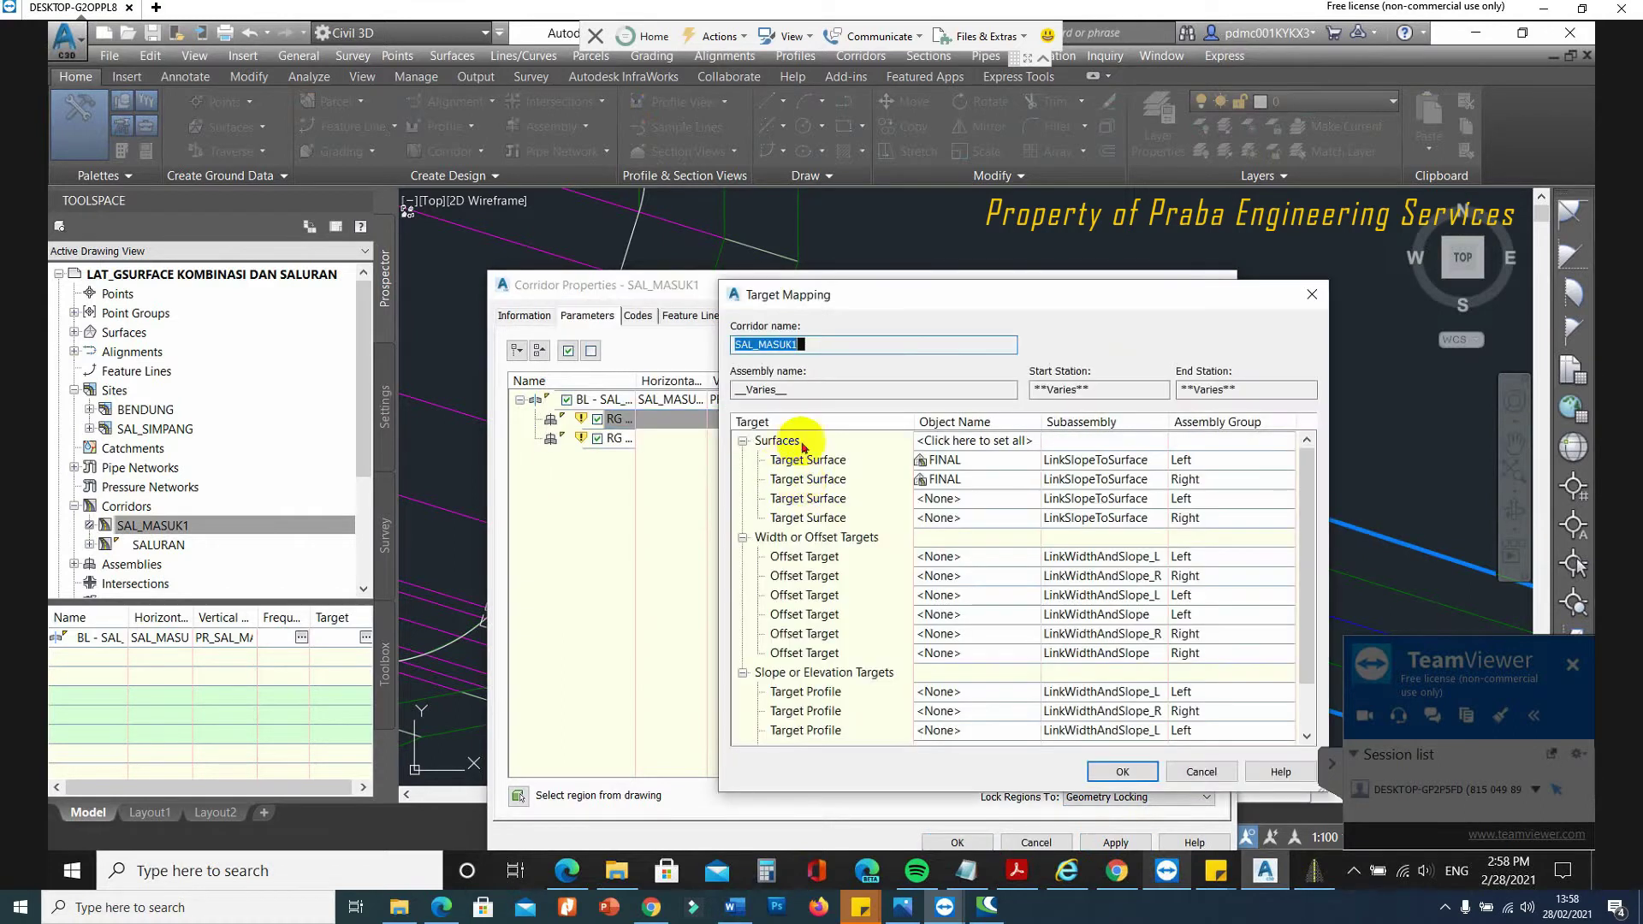
click(984, 440)
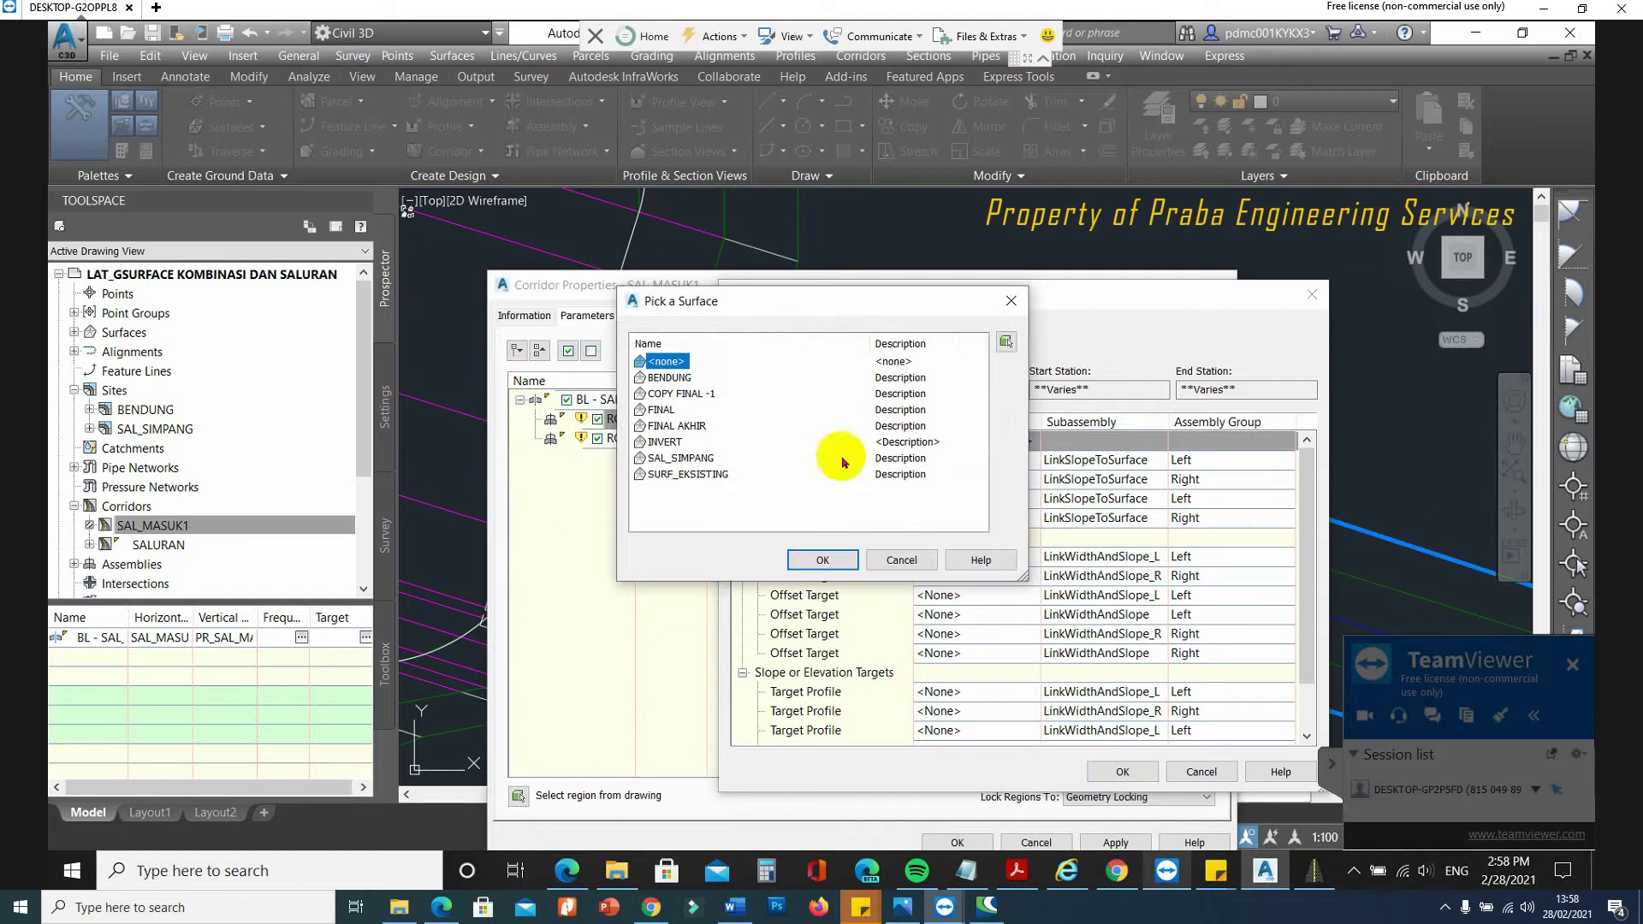
click(668, 412)
click(838, 561)
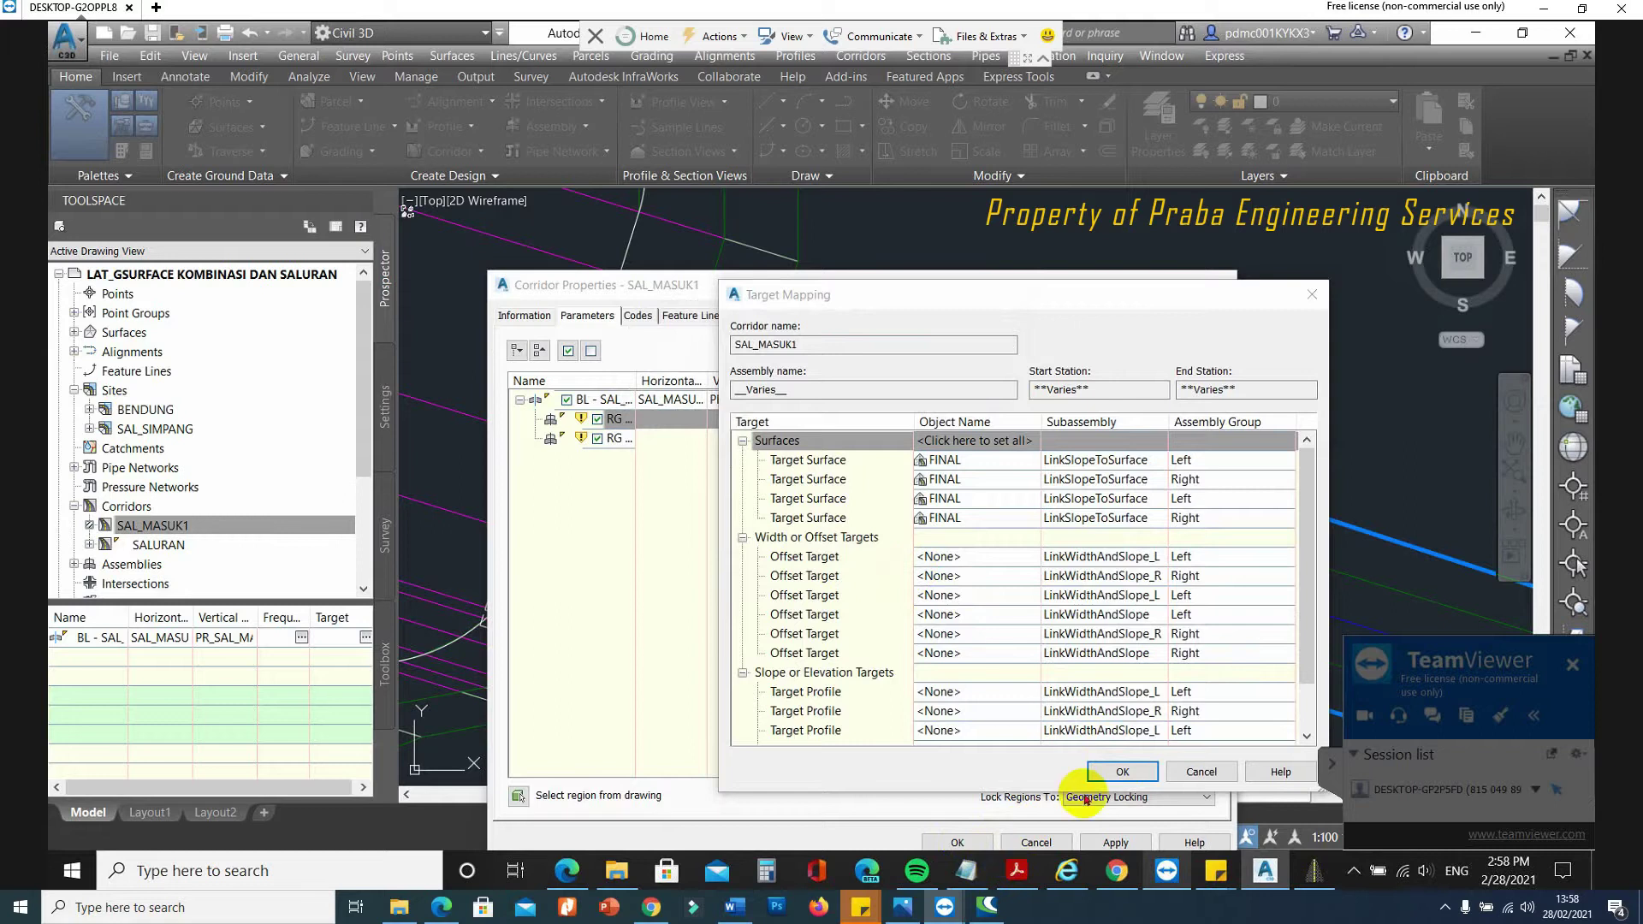
click(1122, 773)
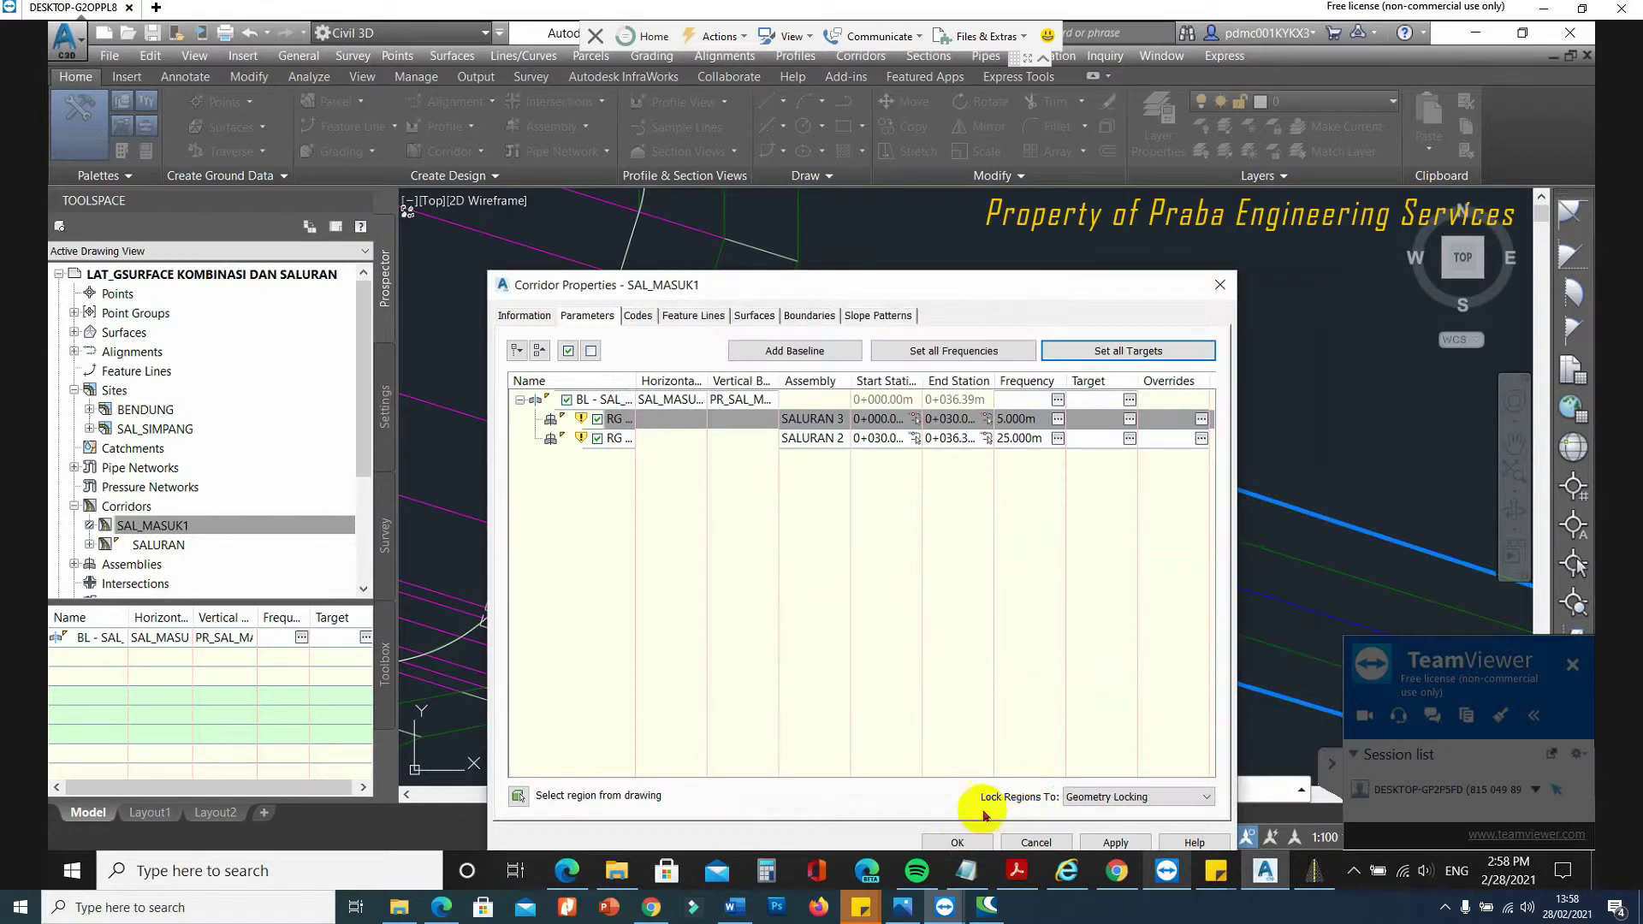
click(957, 843)
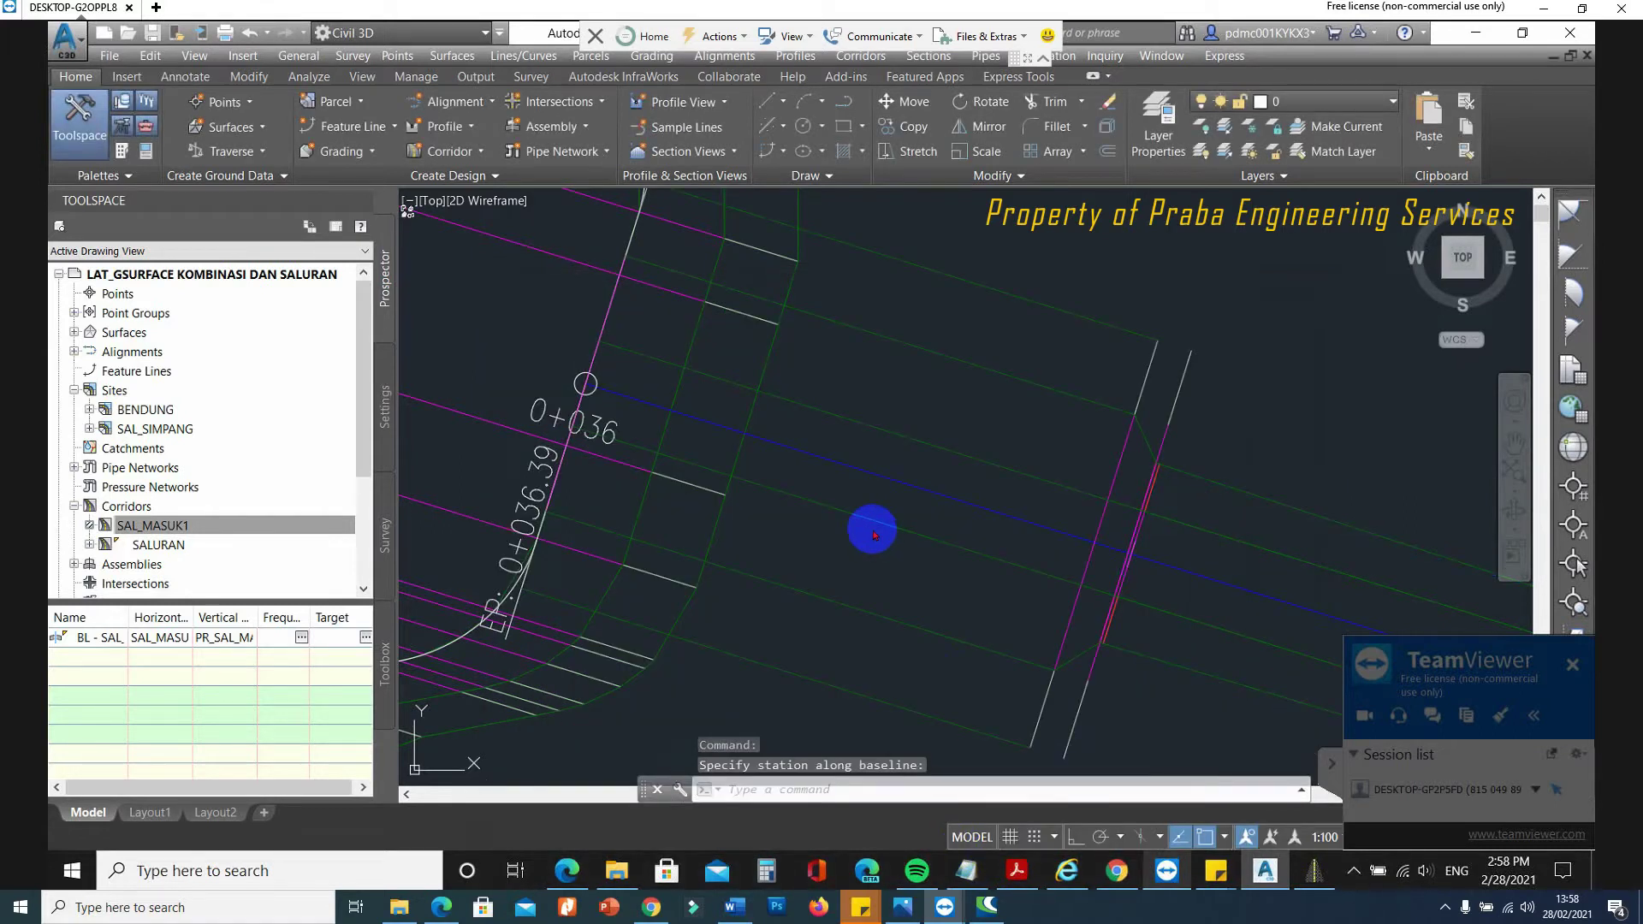
Select the SALURAN and SAL_MASUK1 corridors and examine their junction in 3D in the Object Viewer.
scroll(550, 440, up, 3)
scroll(616, 433, down, 4)
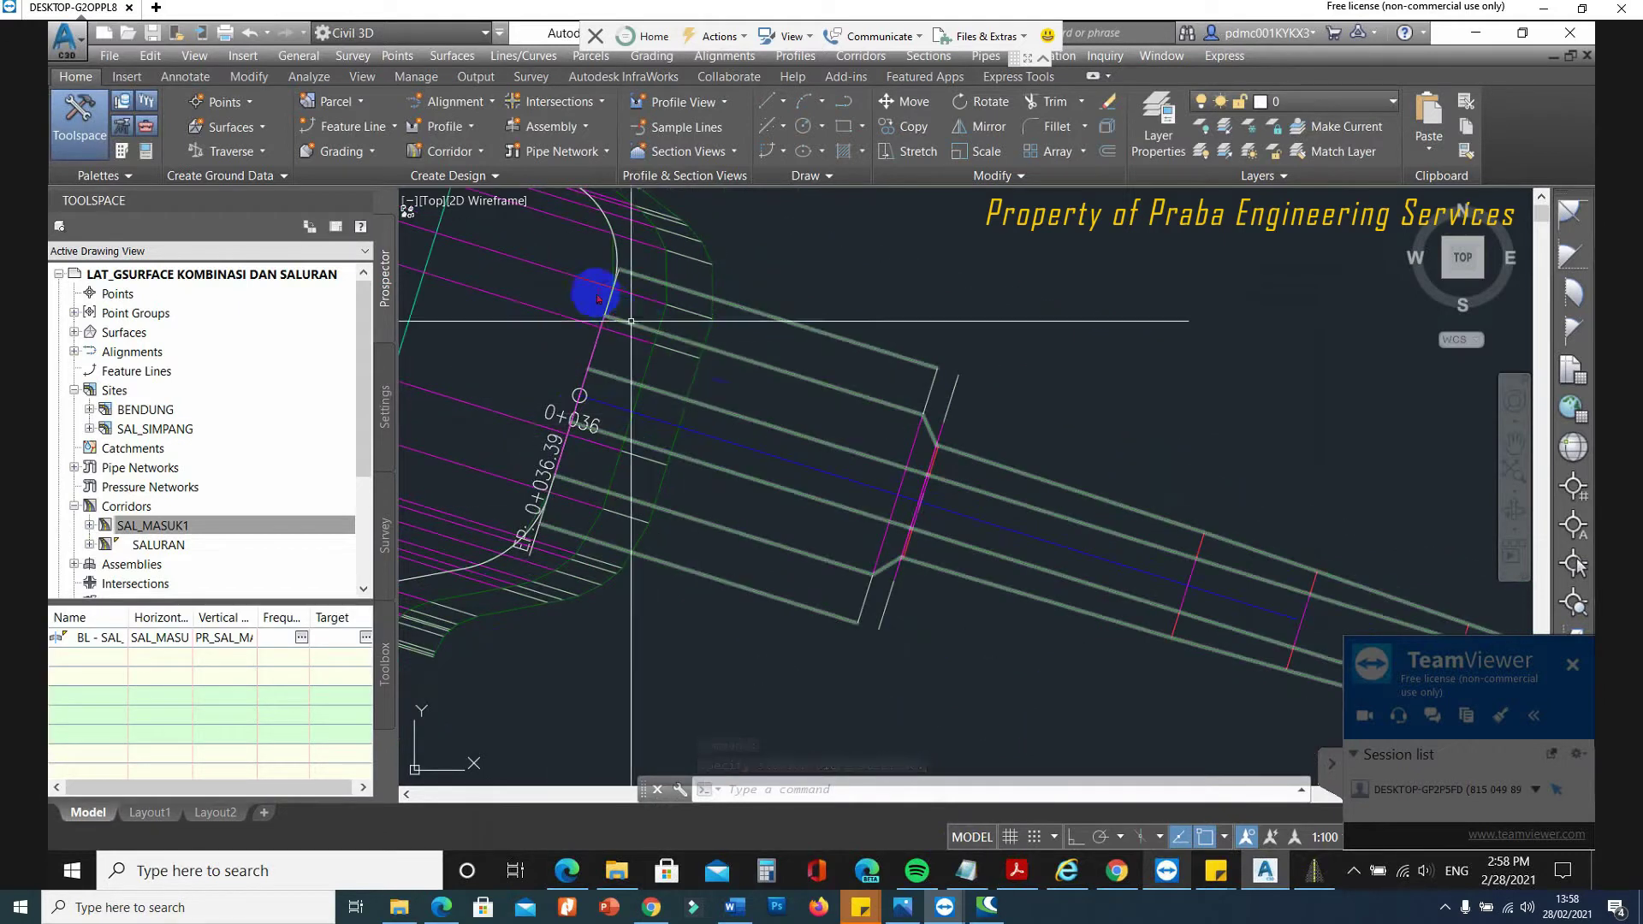
click(578, 277)
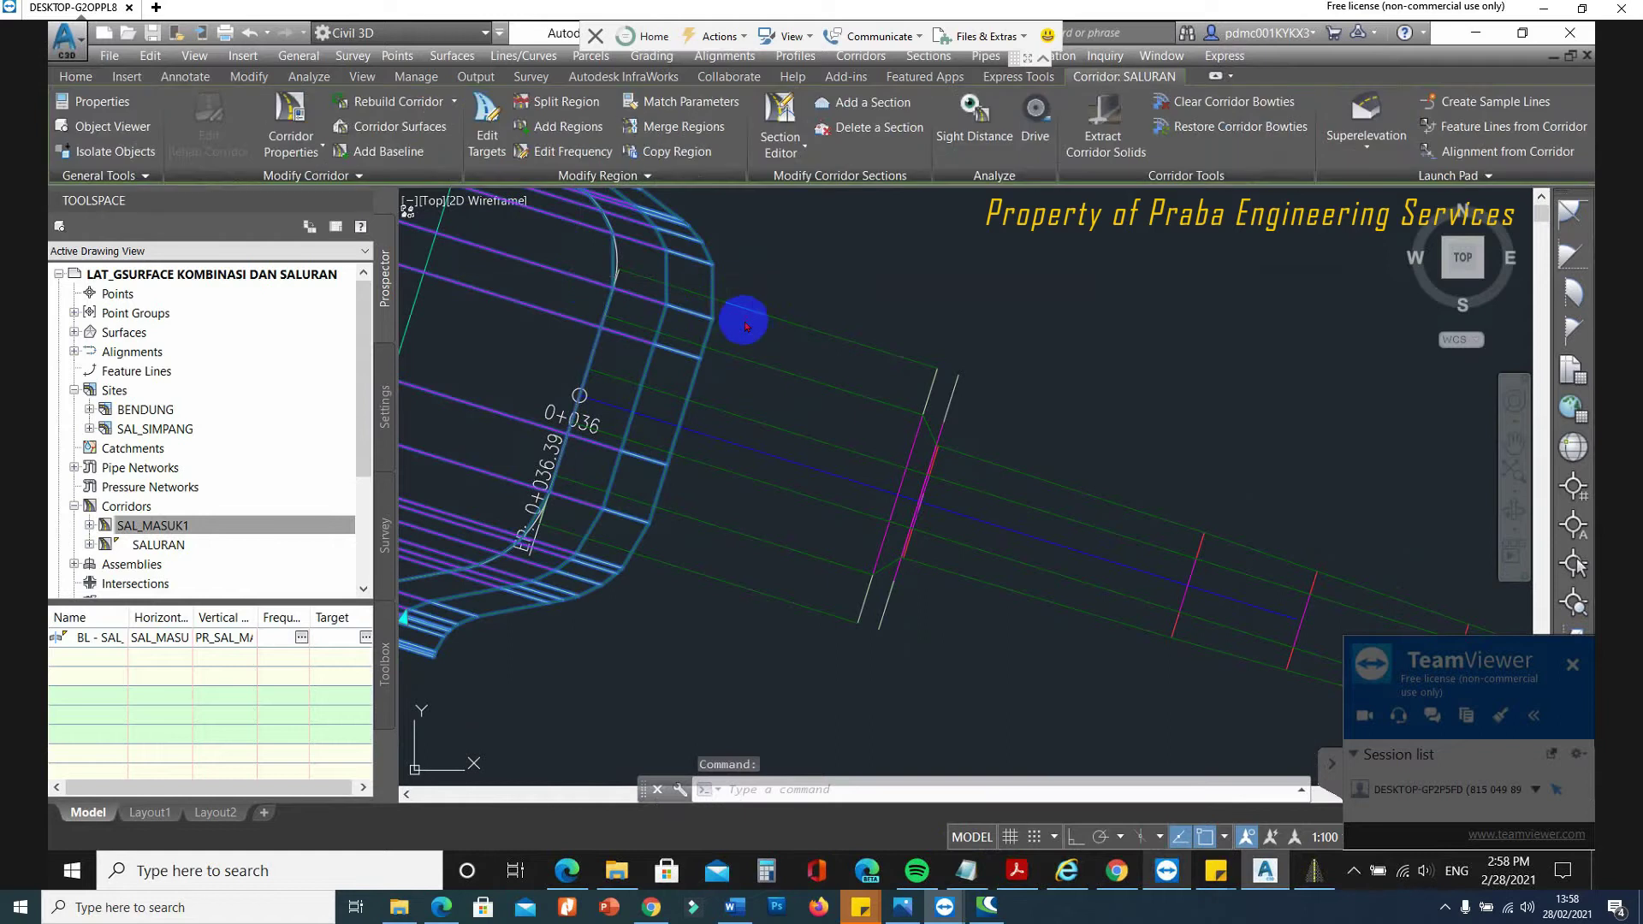
click(769, 365)
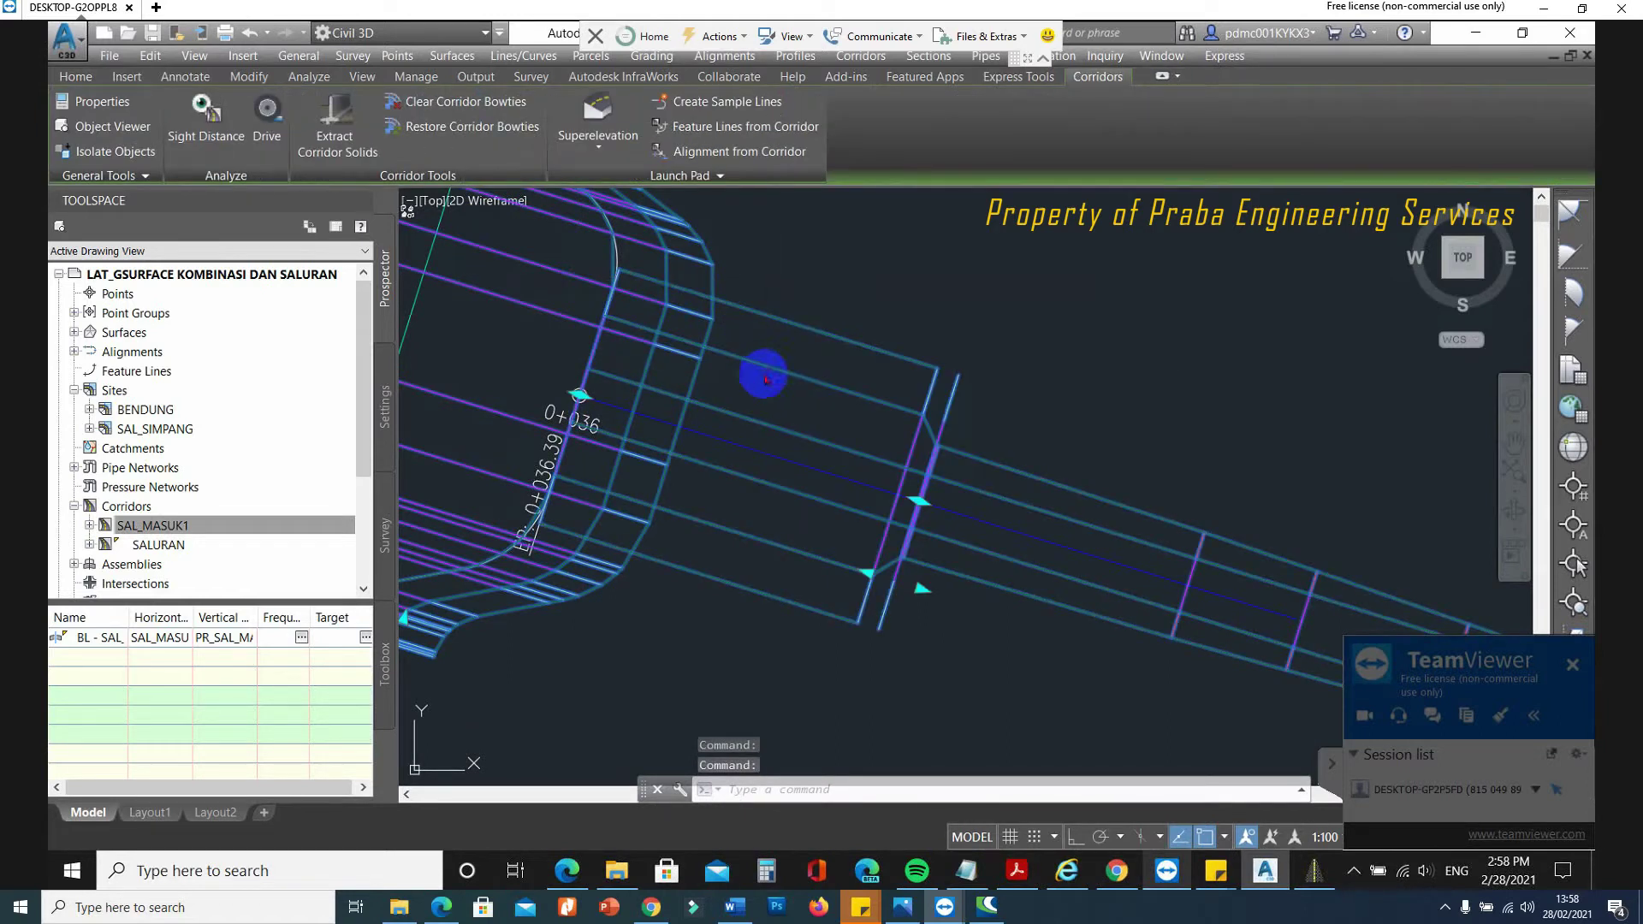
right_click(769, 369)
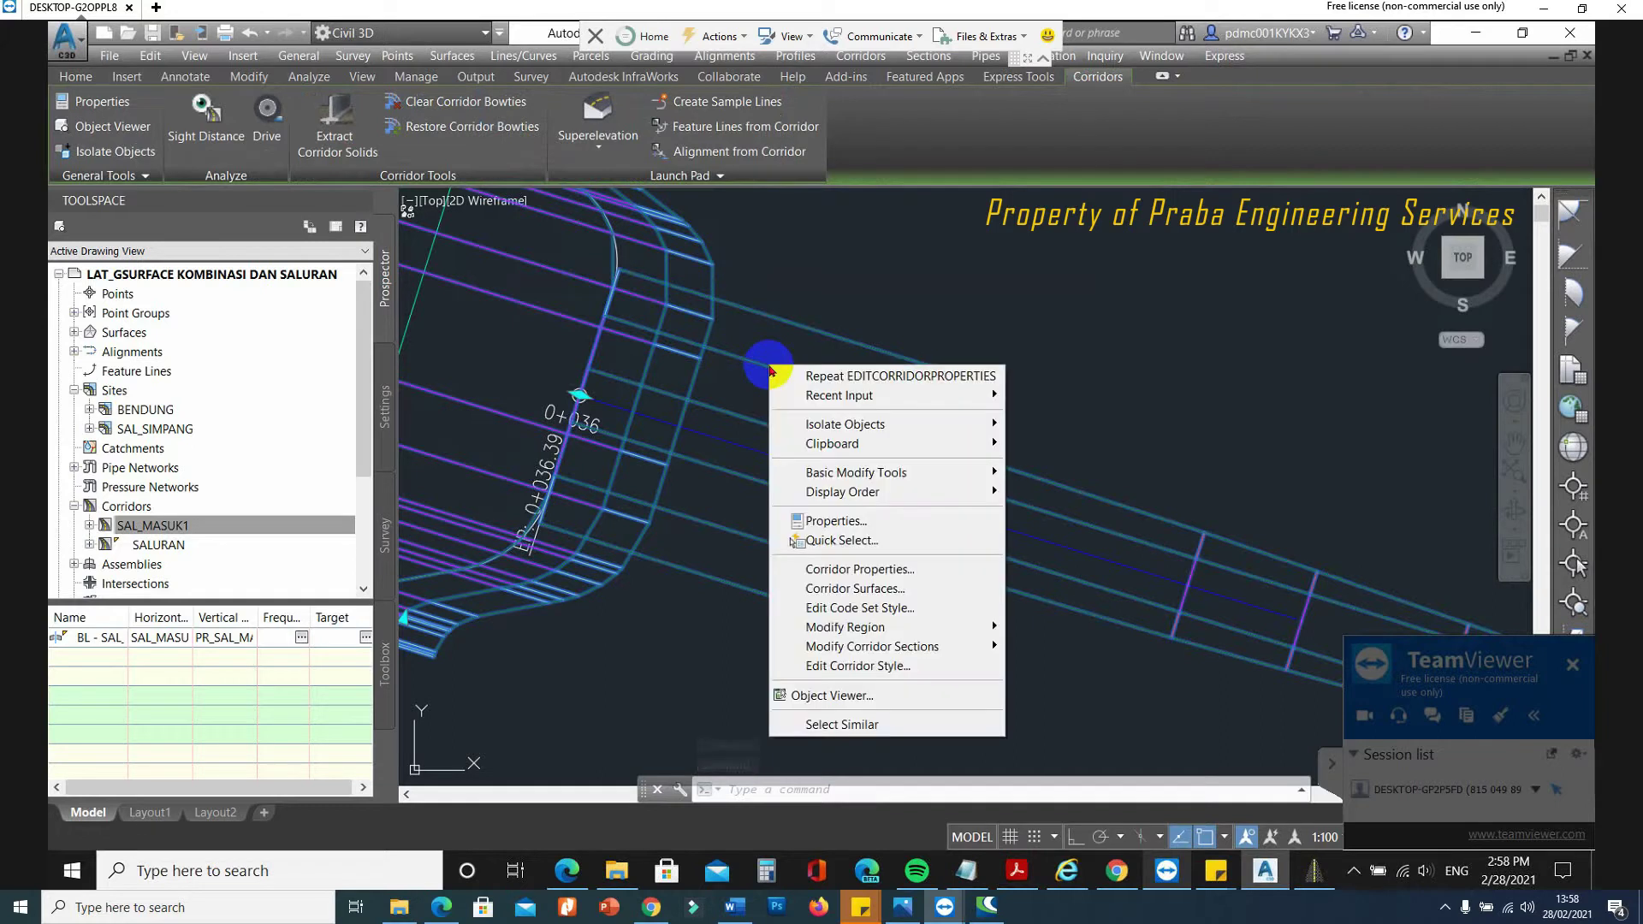
click(843, 697)
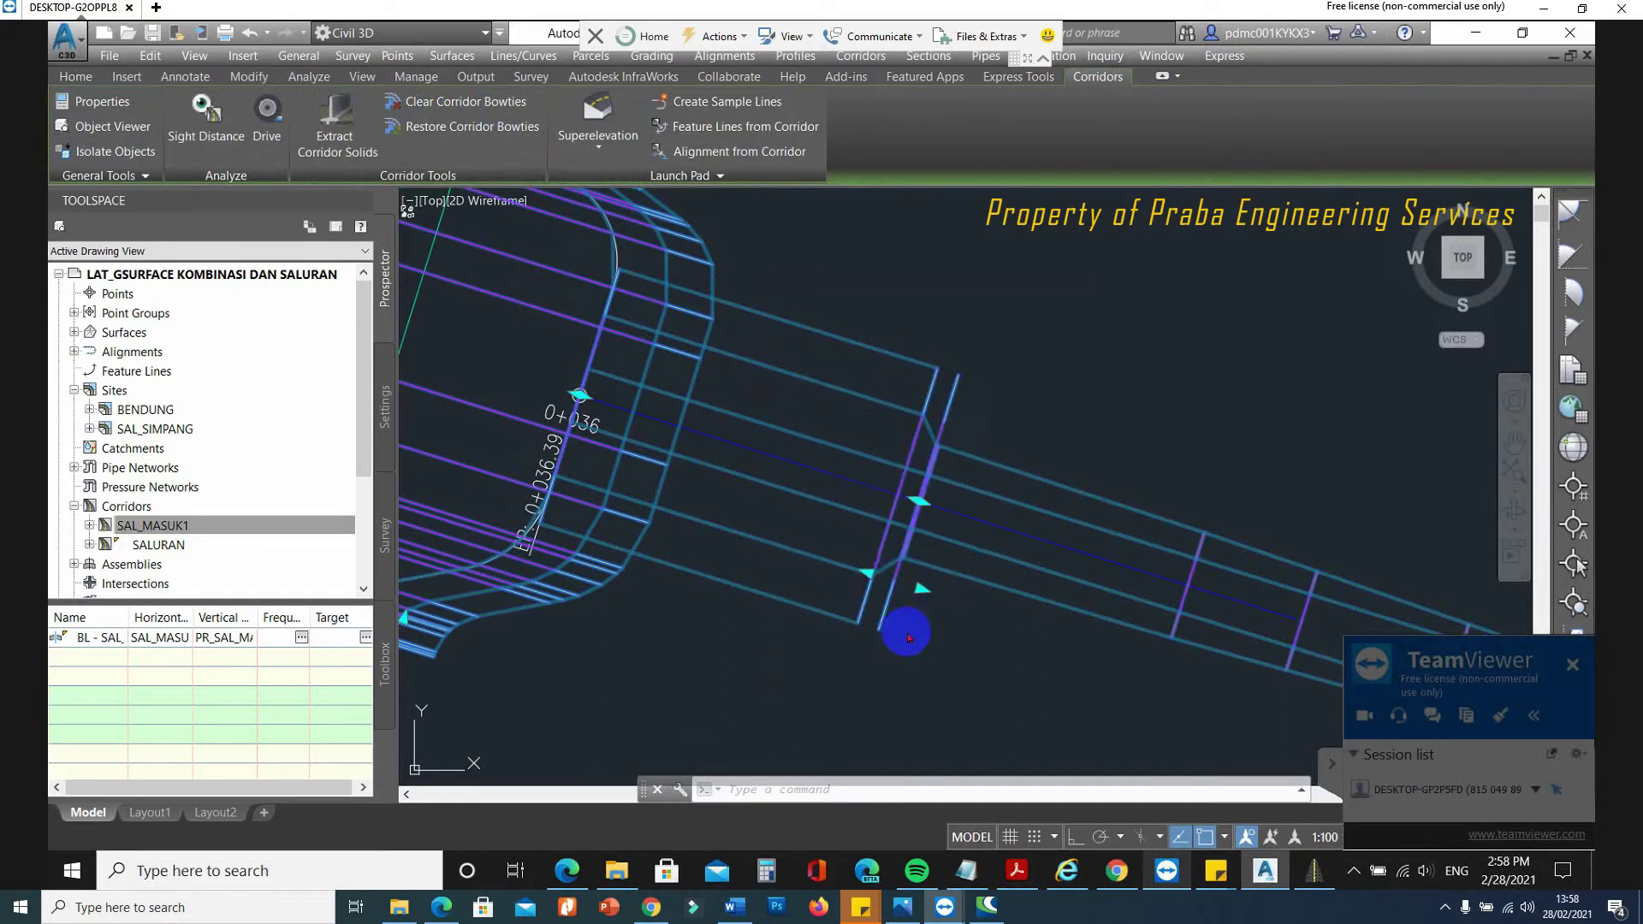
drag(909, 623, 752, 628)
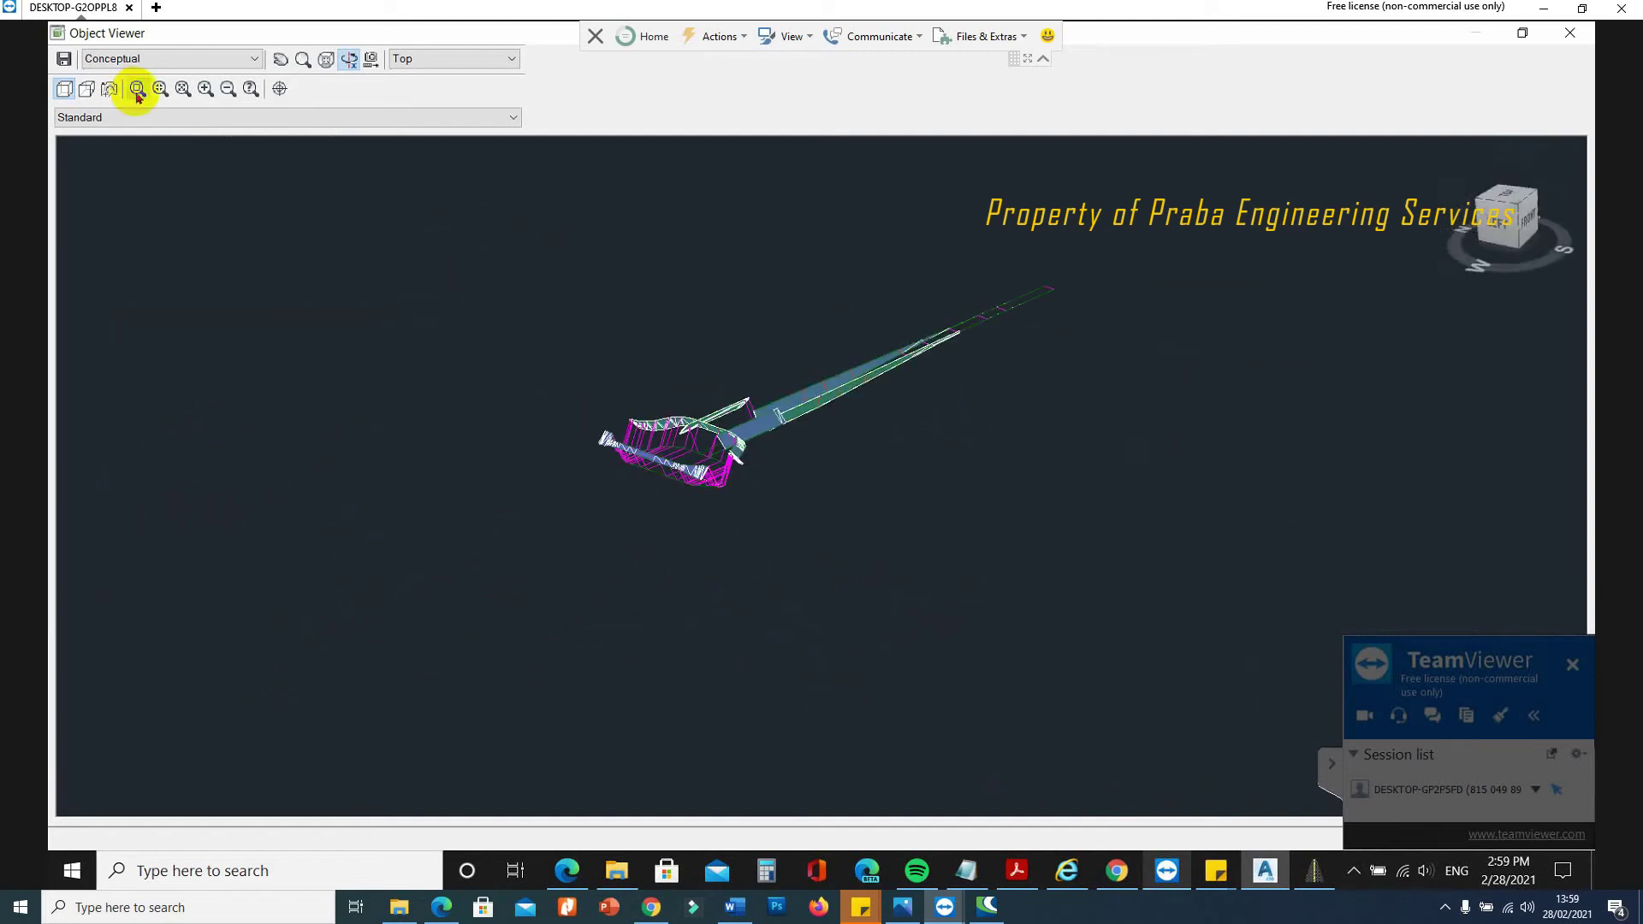
click(760, 476)
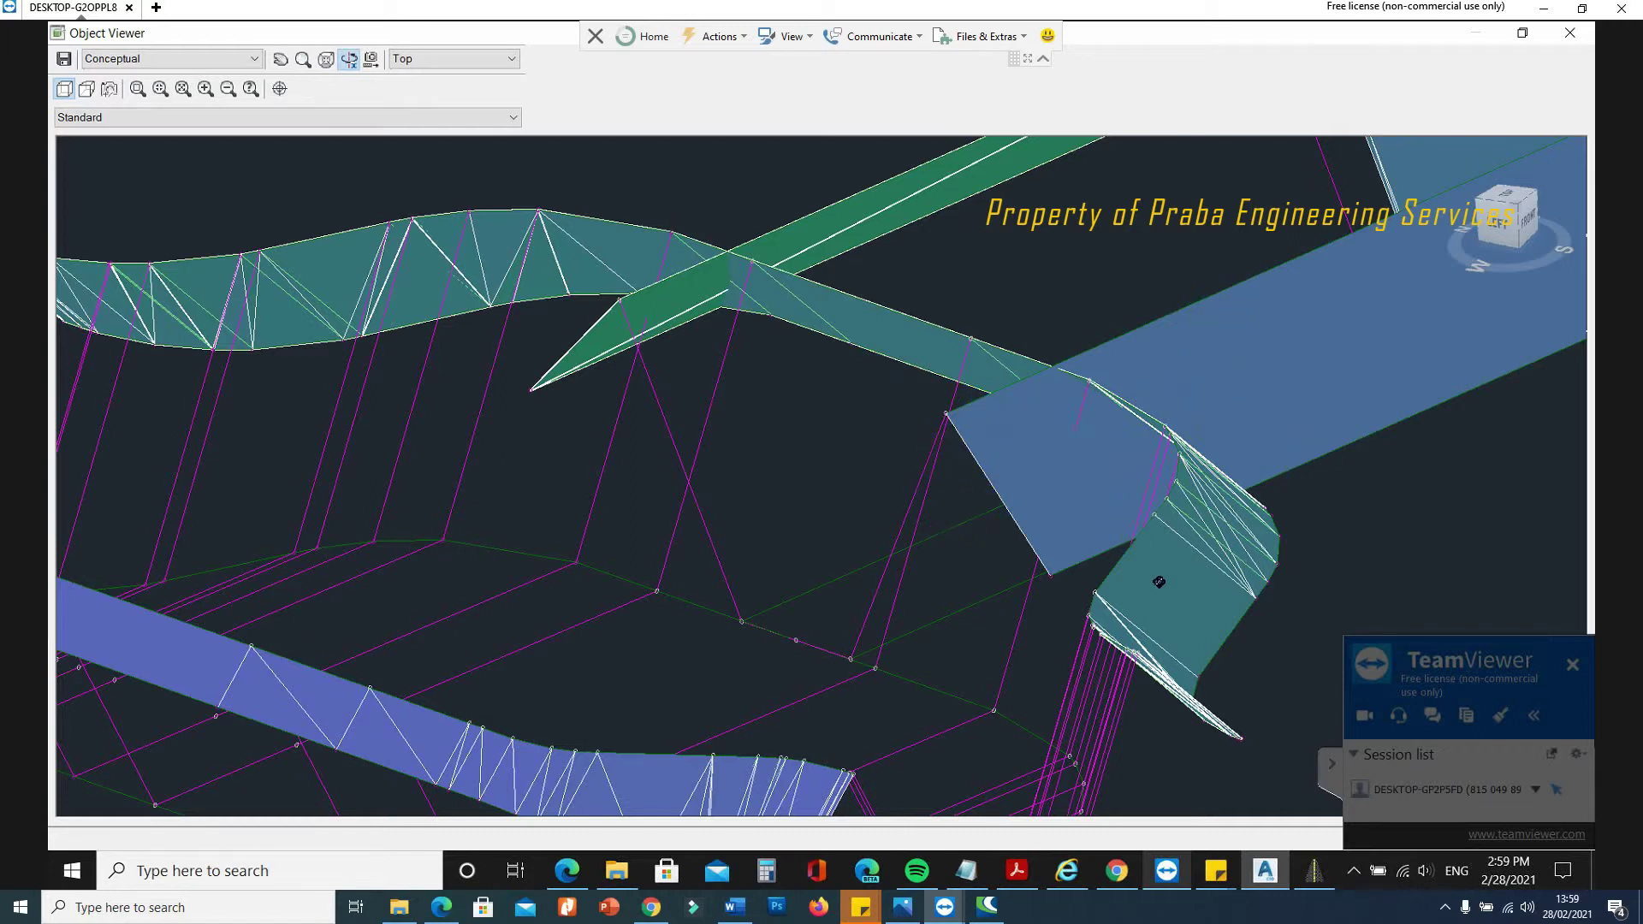
key(Escape)
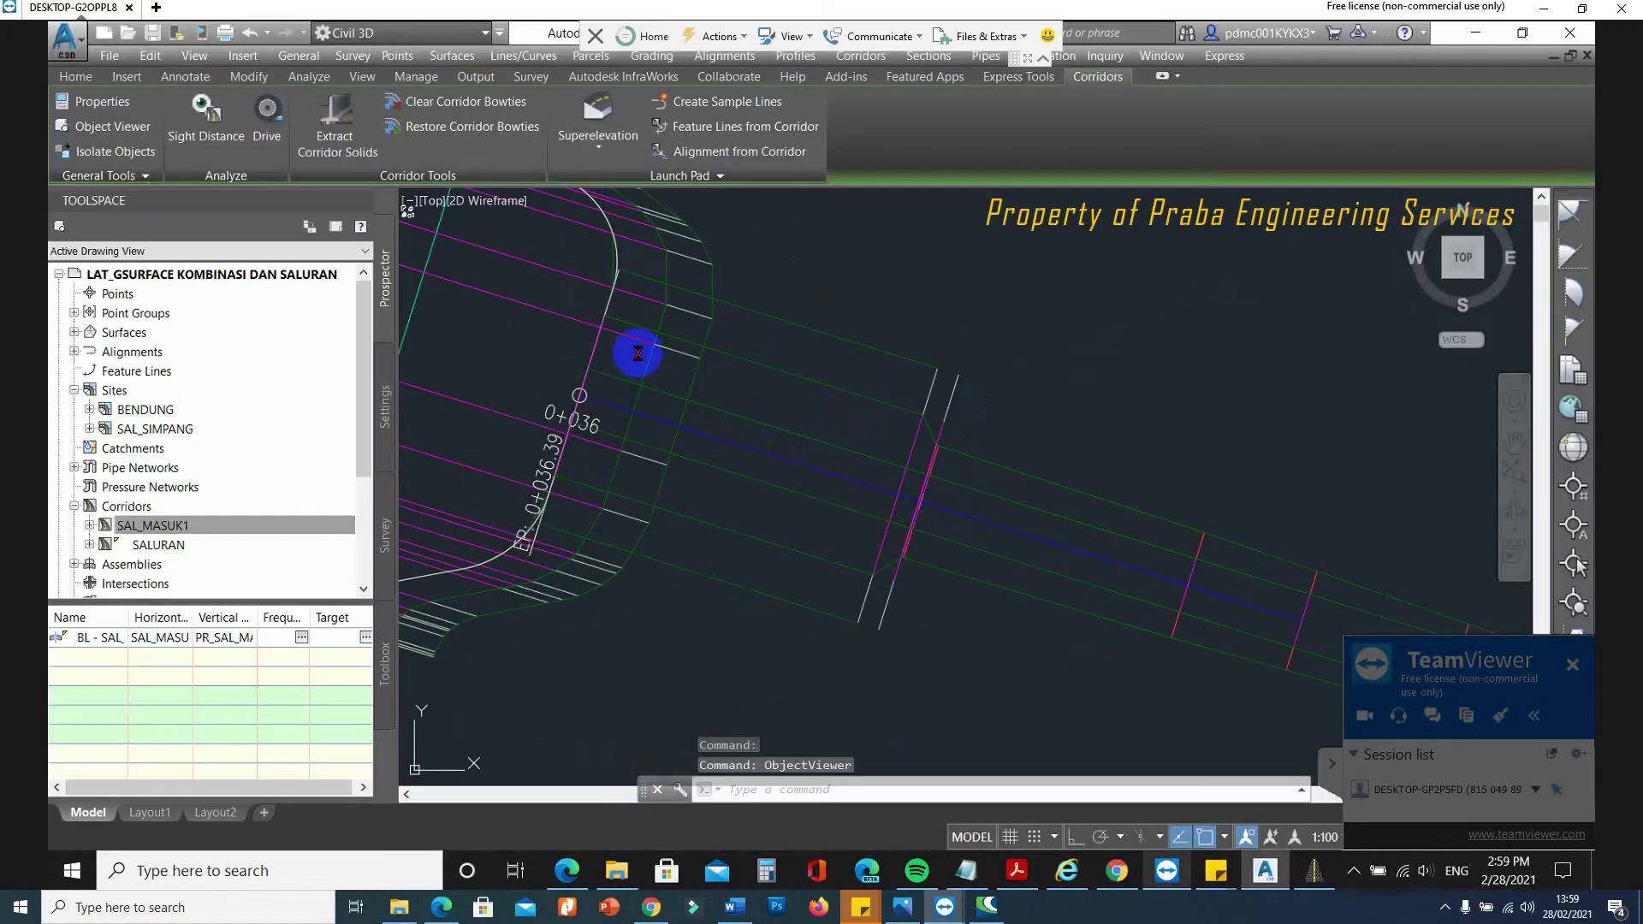
key(Escape)
Set the width of both LinkWidthAndSlope side links to 0.5 m on the channel assembly with two-stage side slopes.
scroll(640, 358, down, 3)
scroll(796, 422, up, 3)
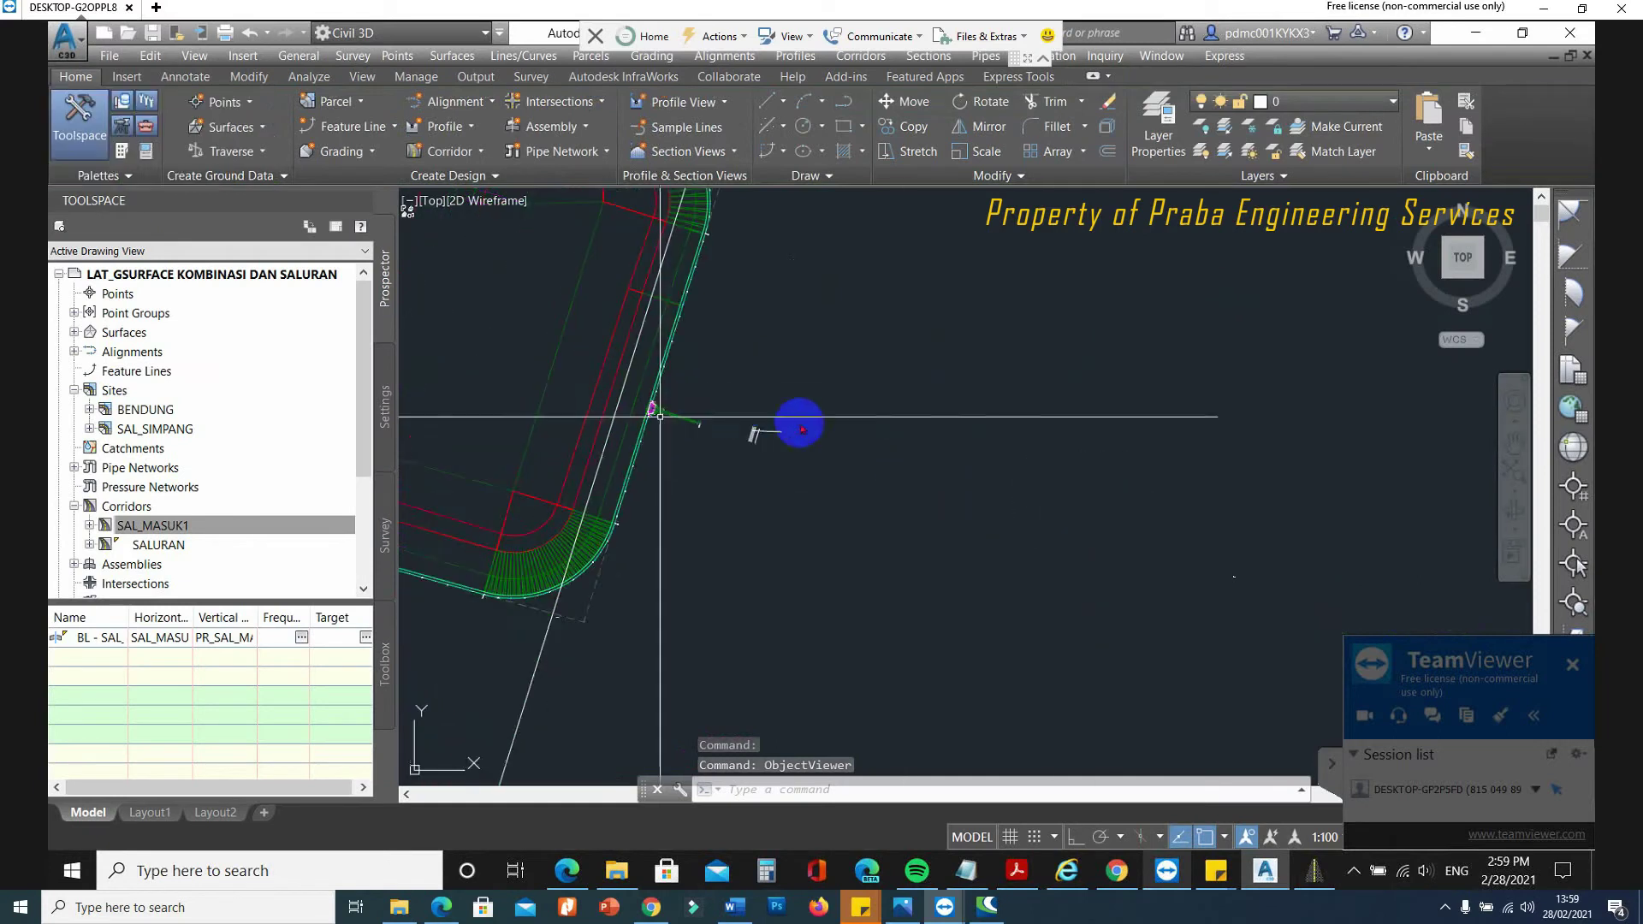
scroll(1020, 514, down, 3)
scroll(1013, 389, up, 3)
click(1052, 386)
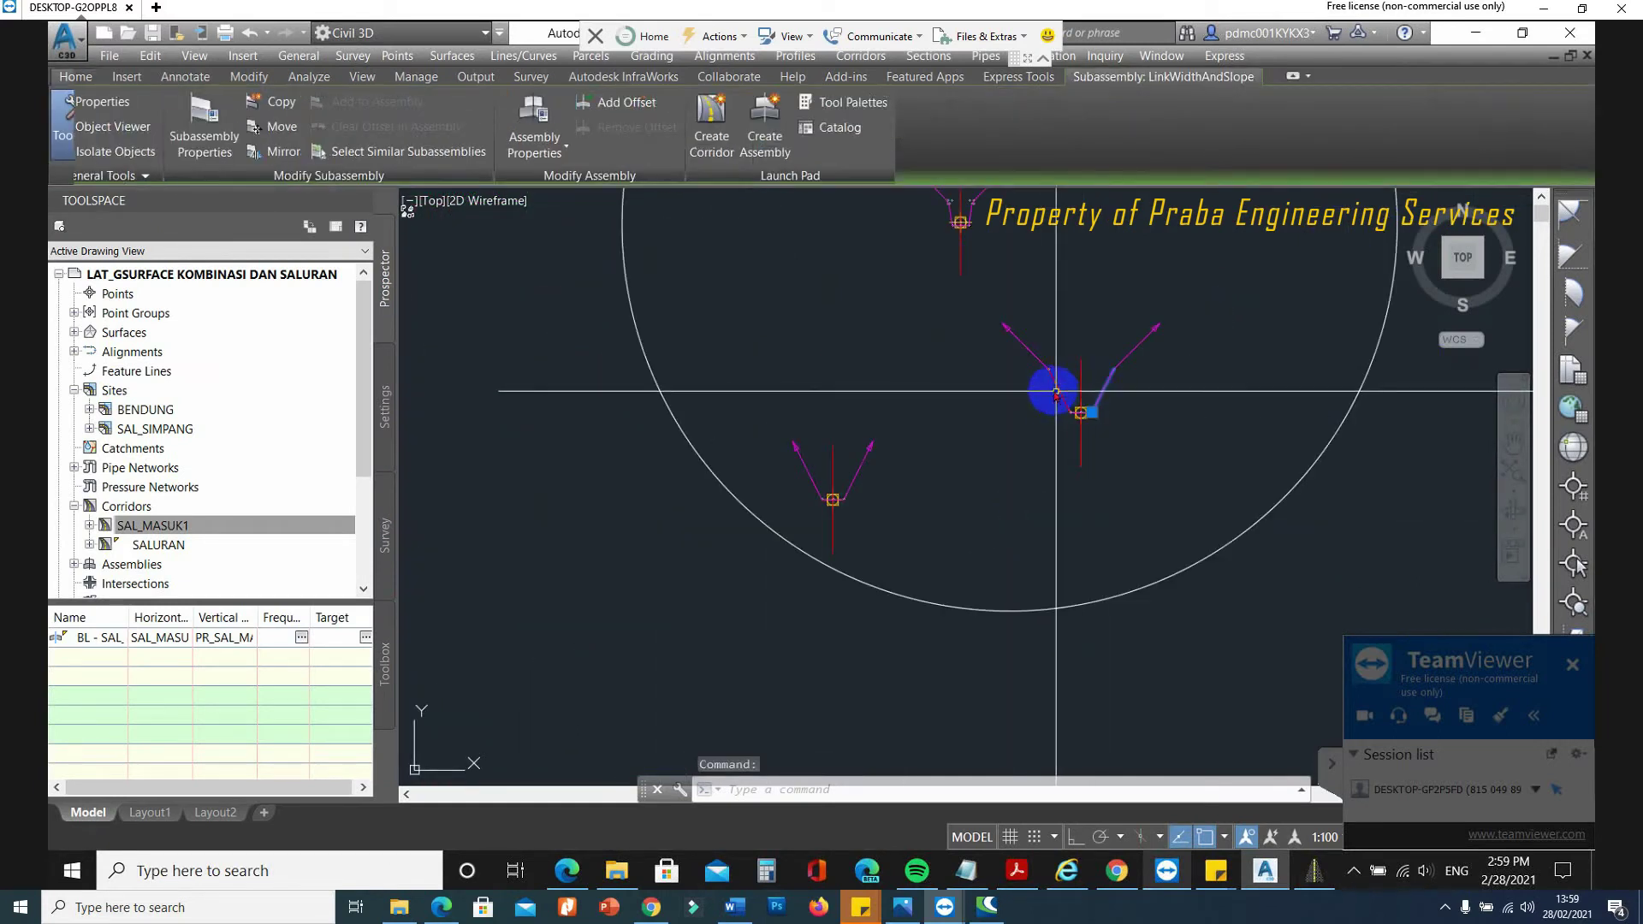
click(1054, 386)
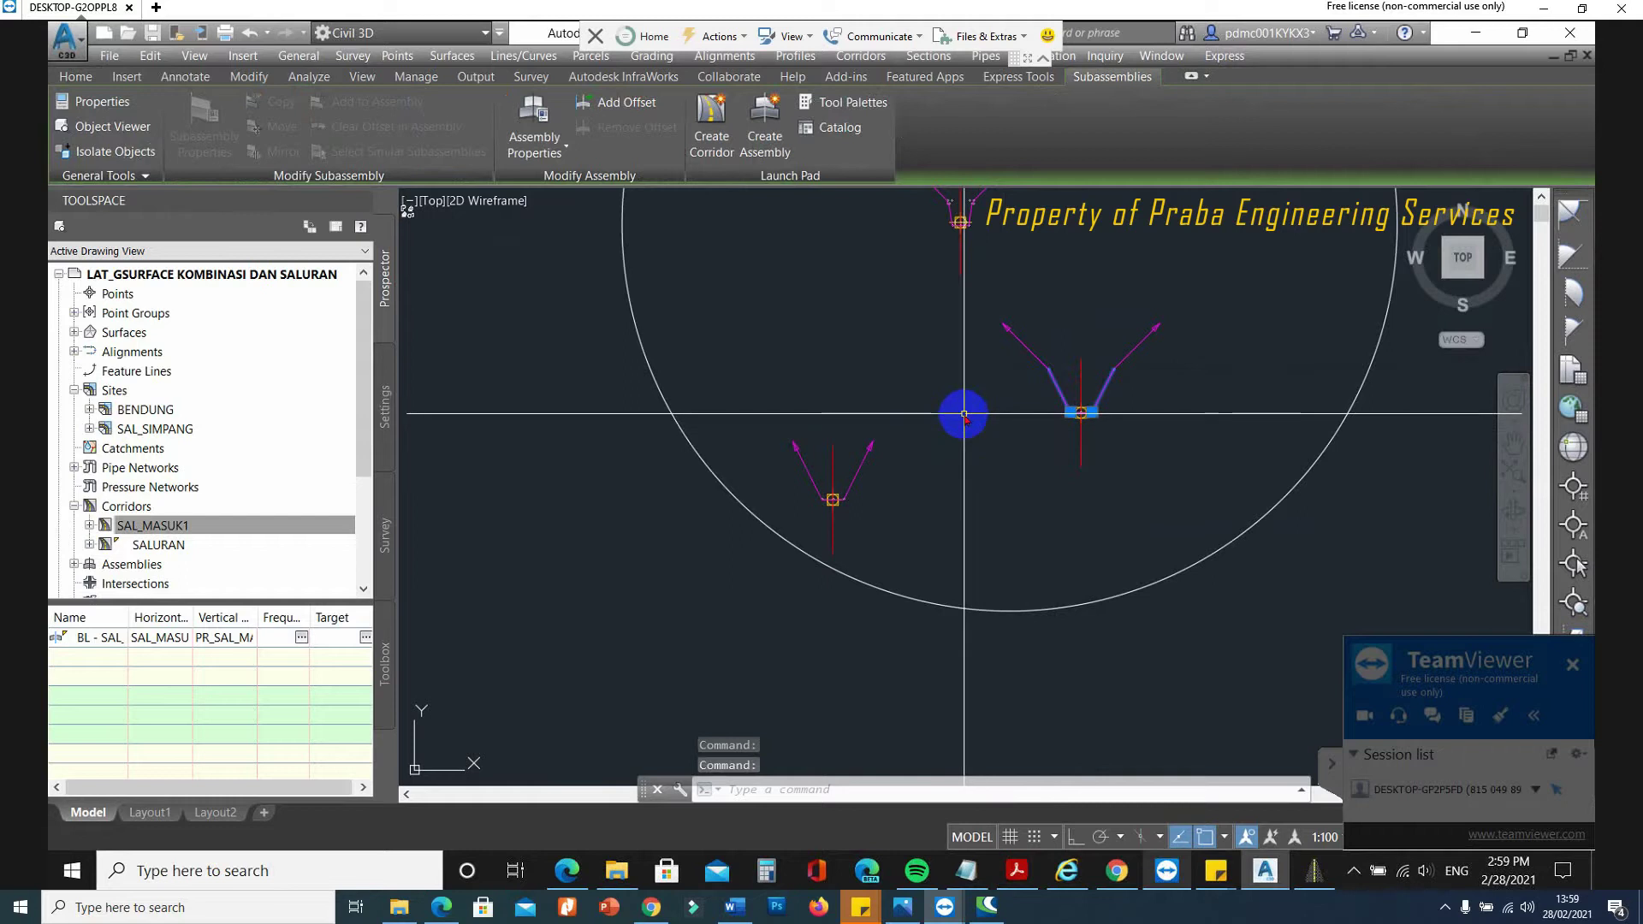
text(ch)
key(Return)
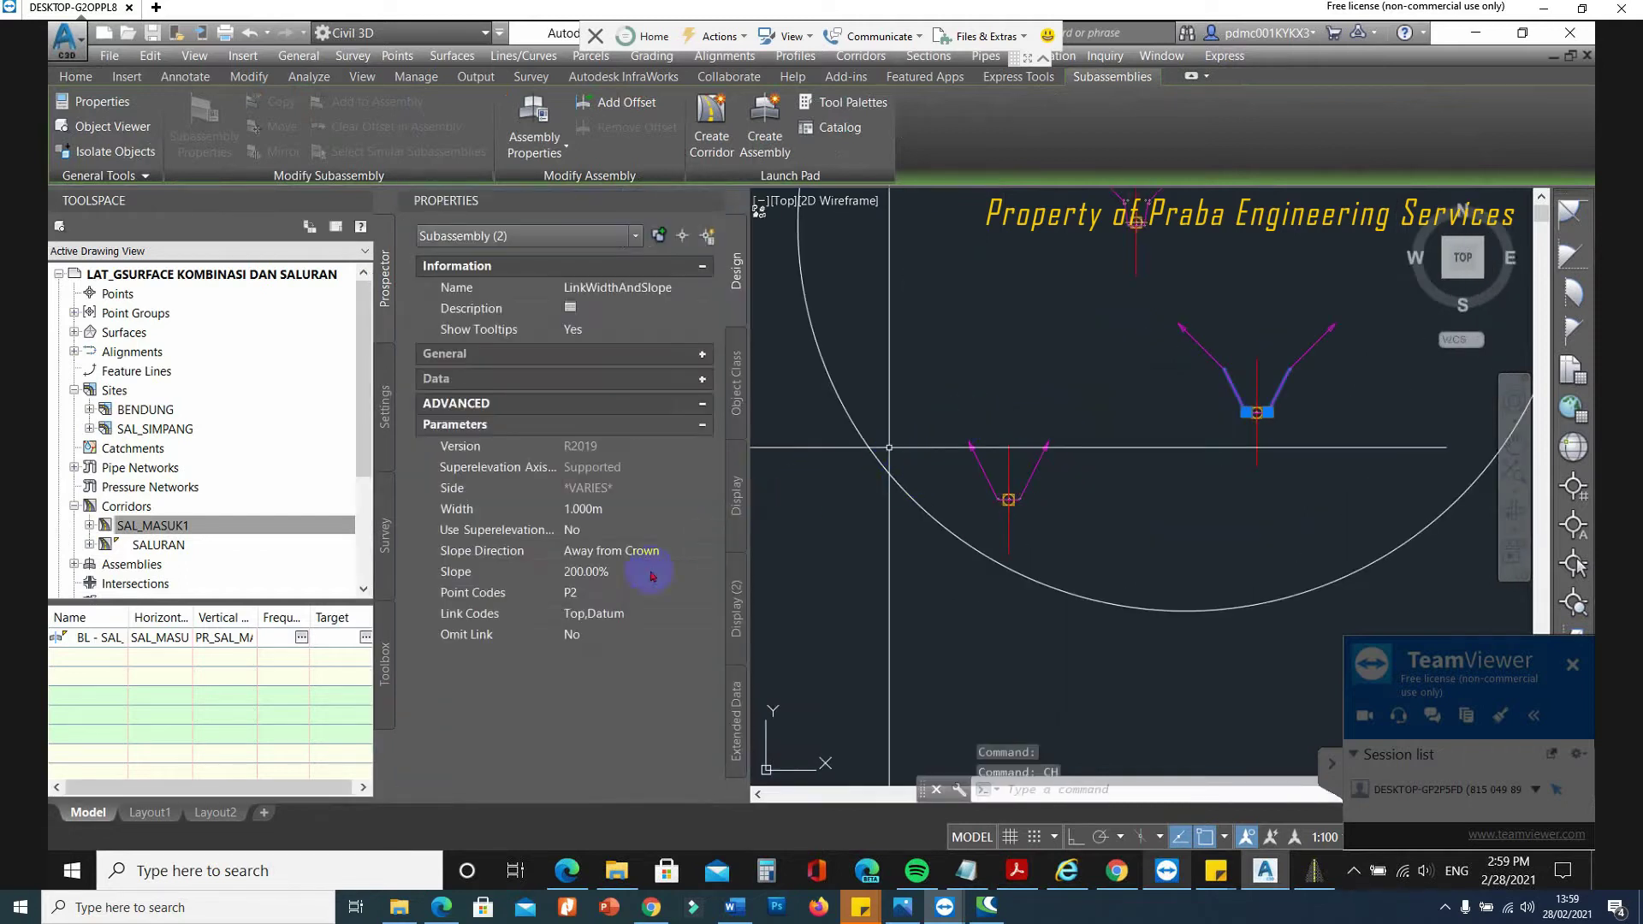
click(608, 511)
key(BackSpace)
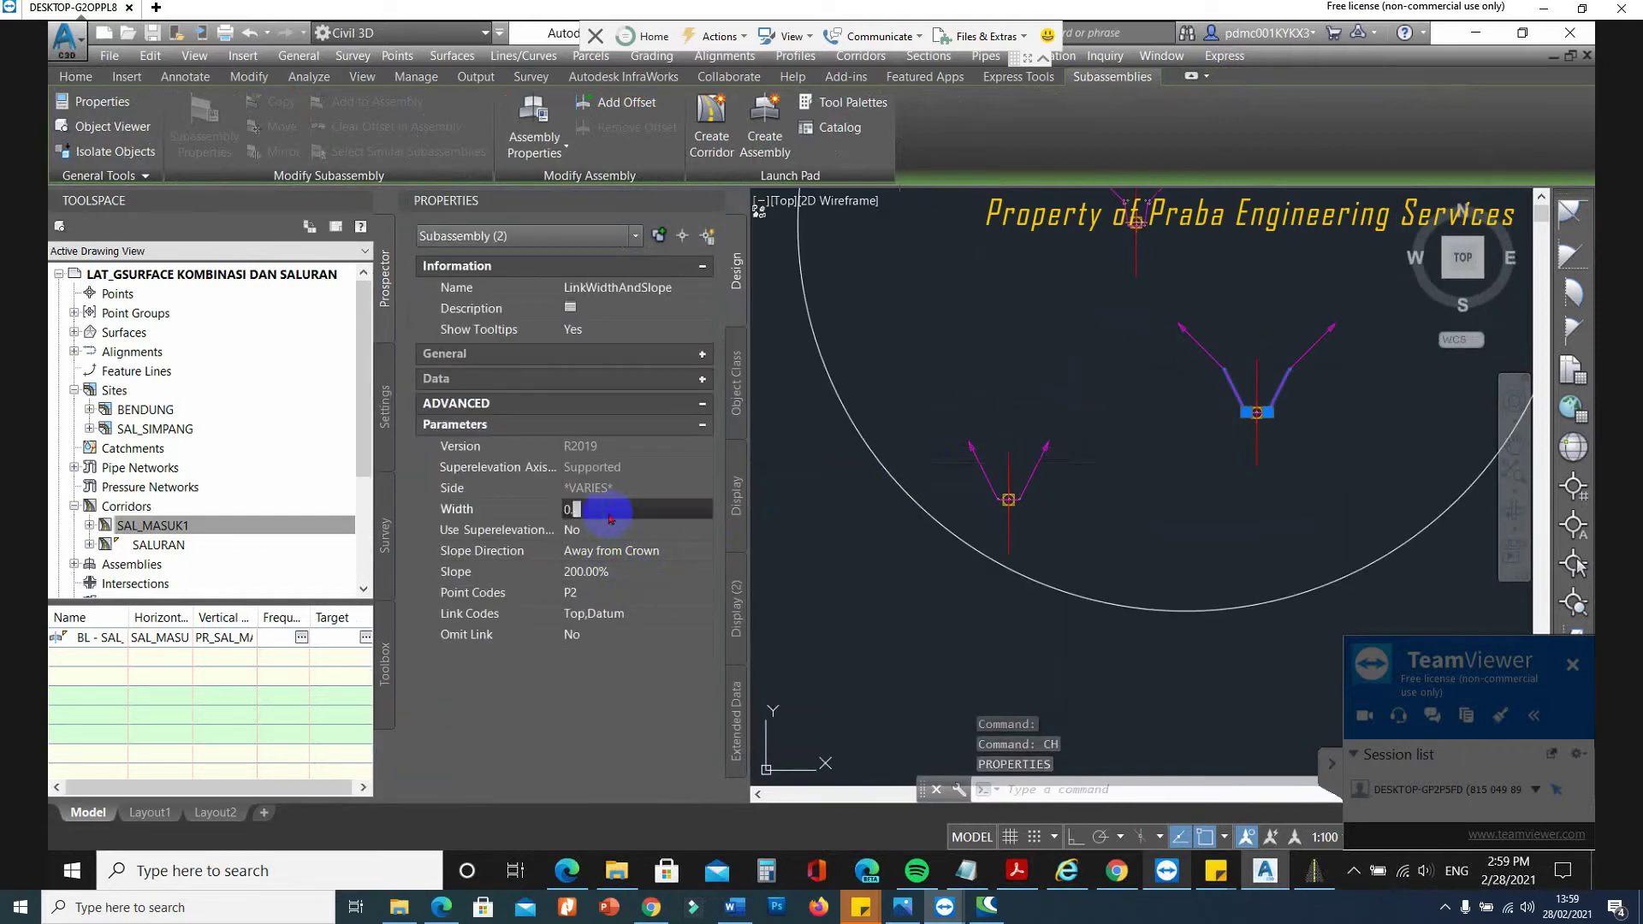
text(0.5)
click(610, 521)
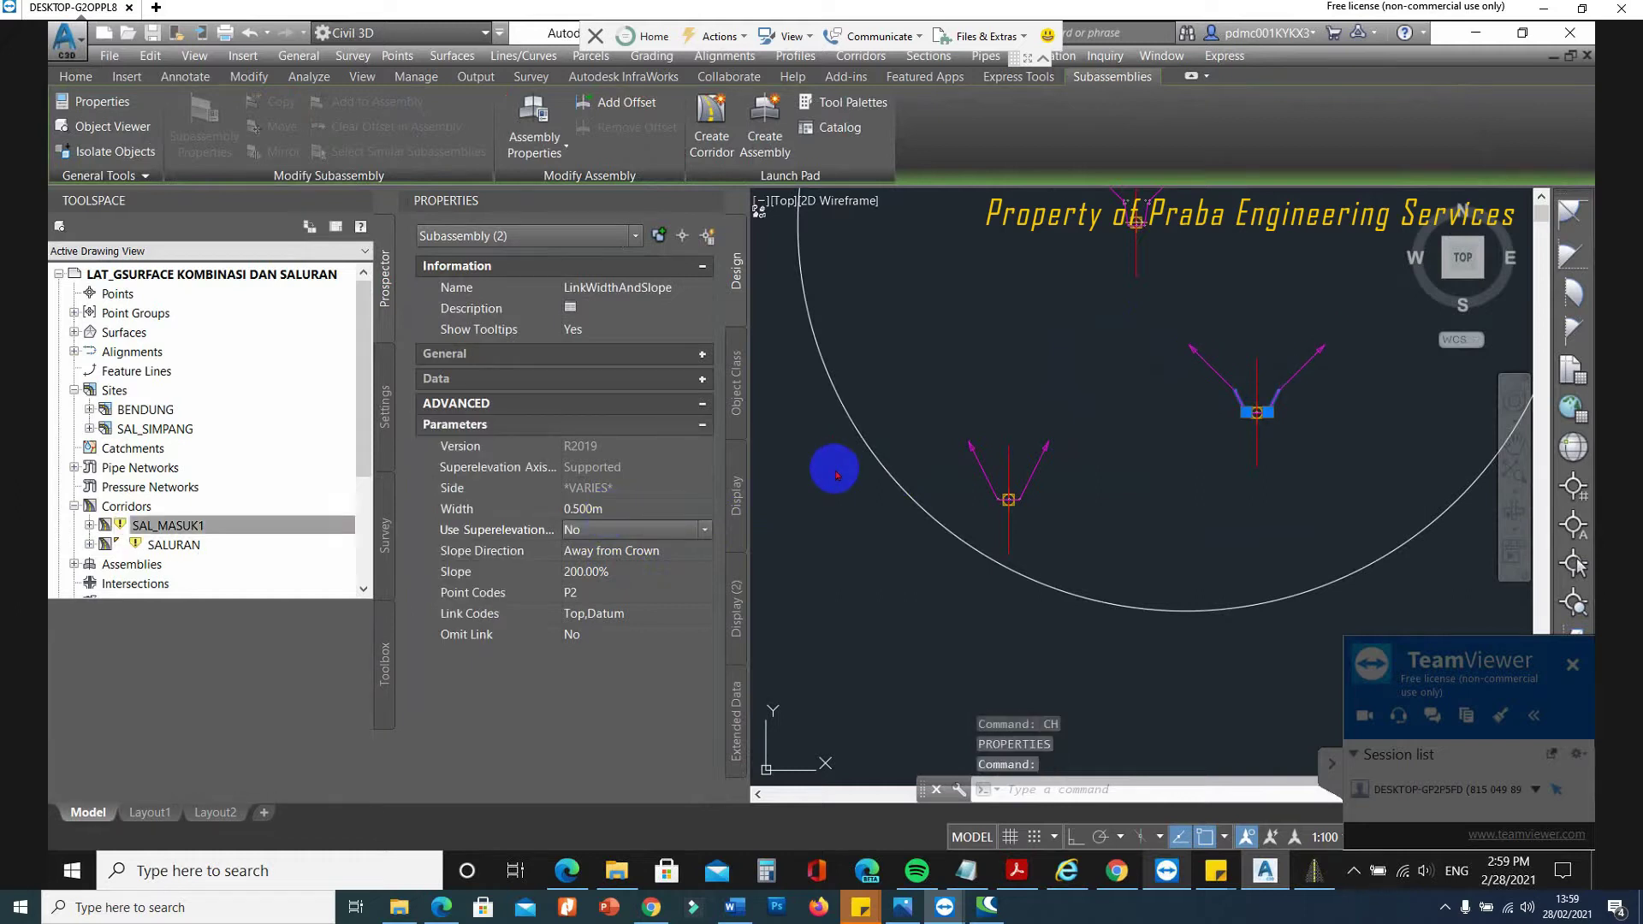
Rebuild all corridors and clear the subassembly selection.
right_click(137, 531)
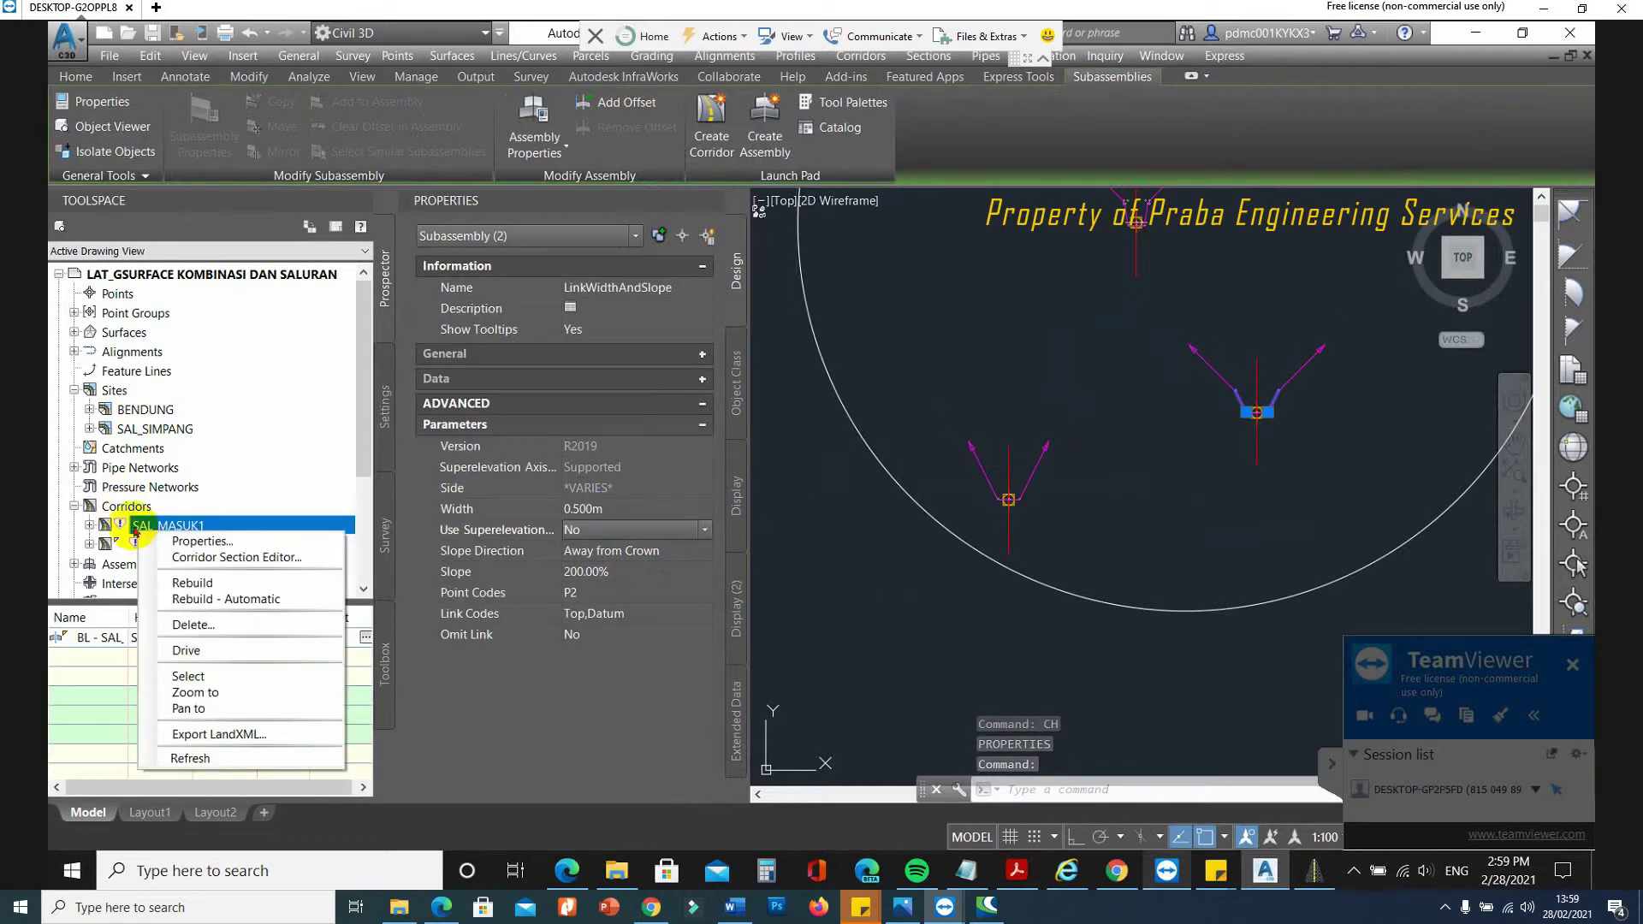
right_click(120, 508)
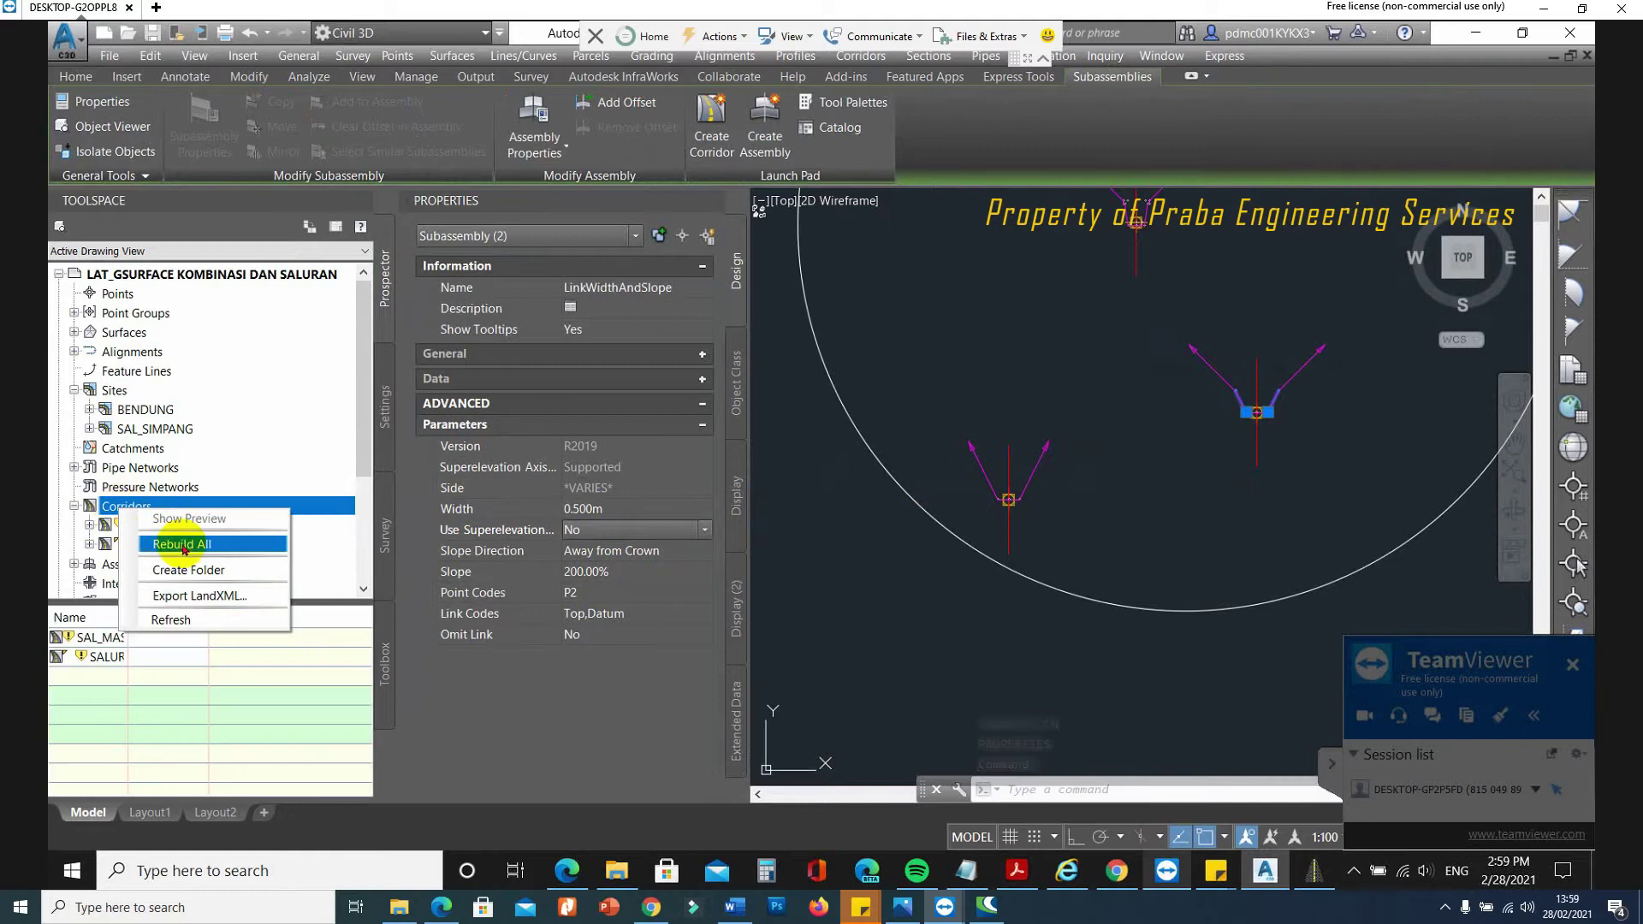
click(1104, 477)
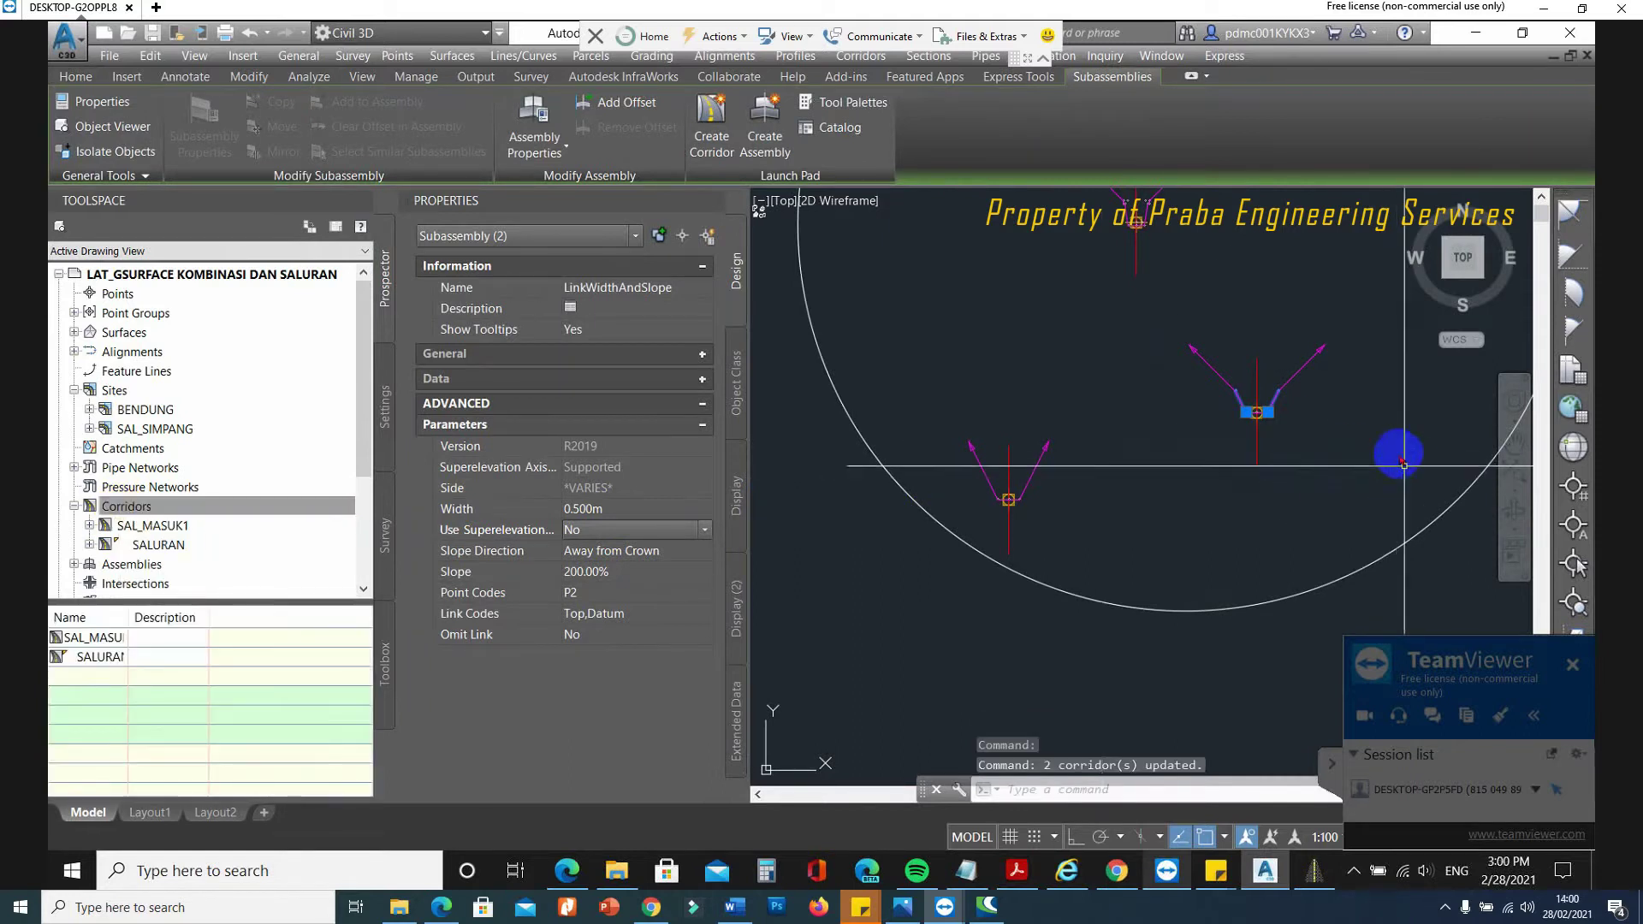
scroll(1366, 453, down, 8)
scroll(1367, 452, up, 5)
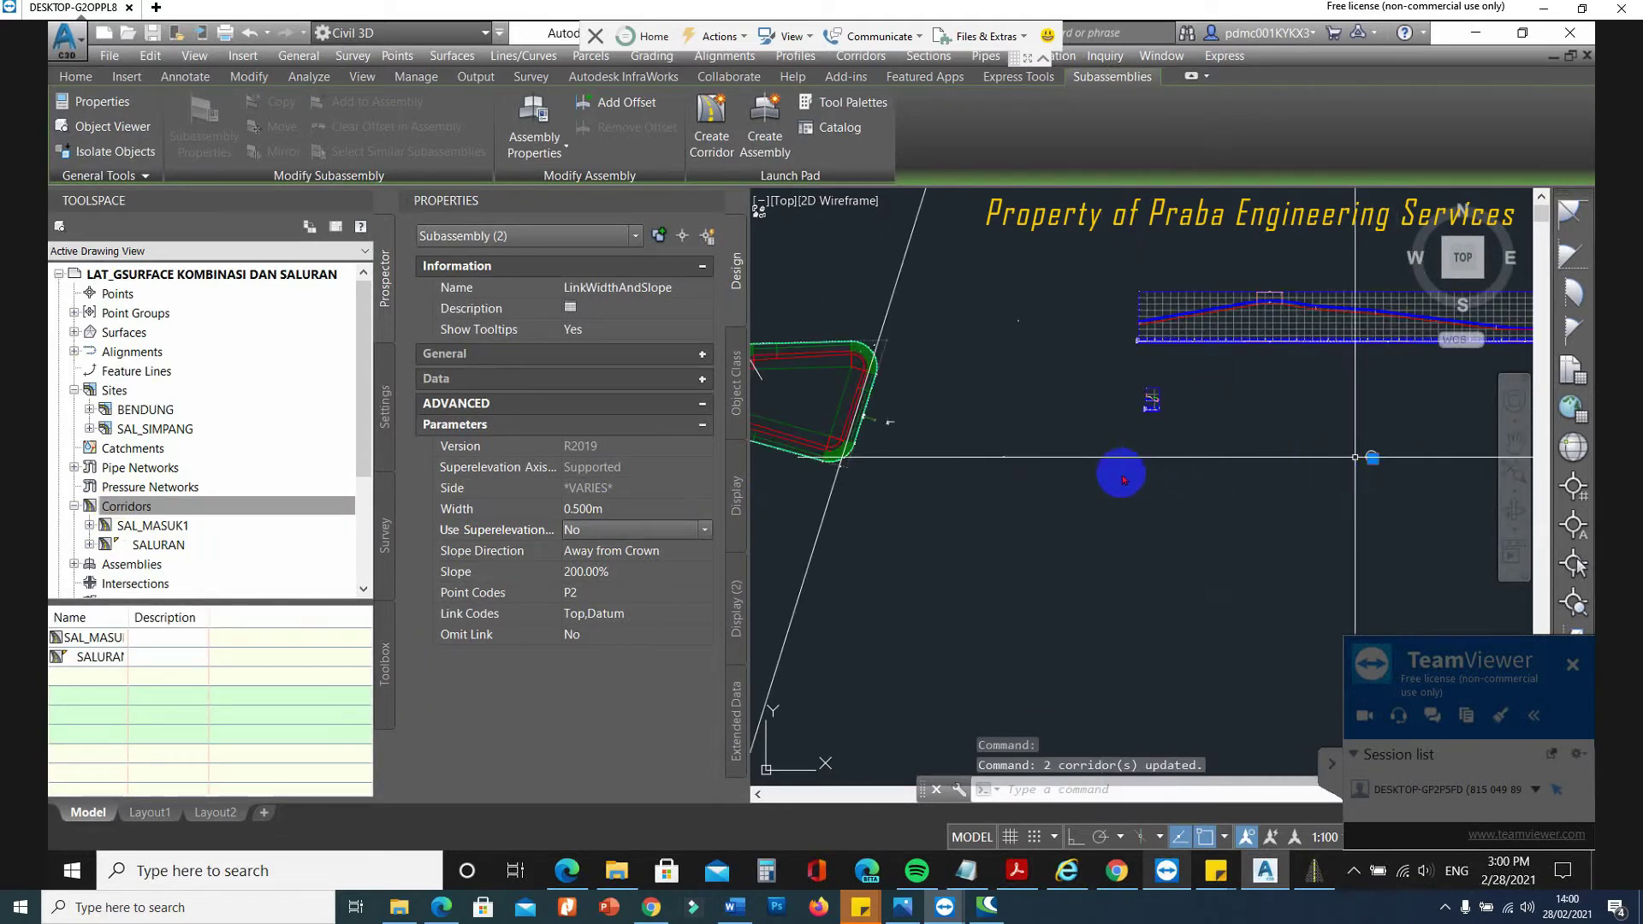
key(Escape)
scroll(1031, 472, down, 1)
scroll(890, 432, up, 3)
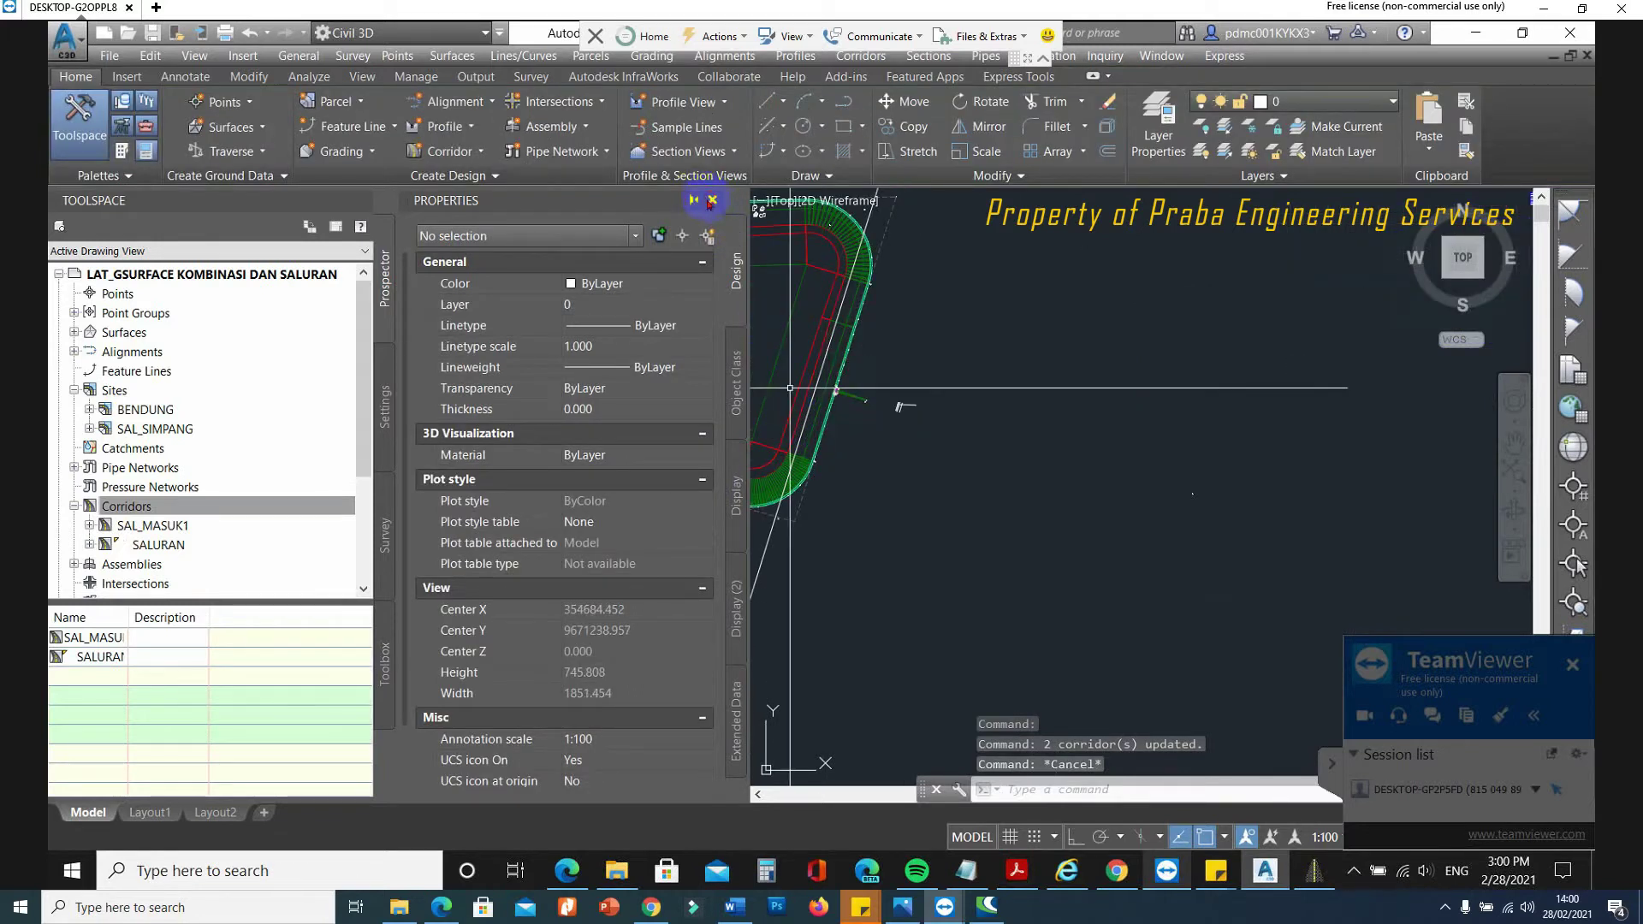
Inspect the junction of the SALURAN and SAL_MASUK1 corridors in 3D in the Object Viewer.
click(714, 202)
scroll(741, 325, up, 4)
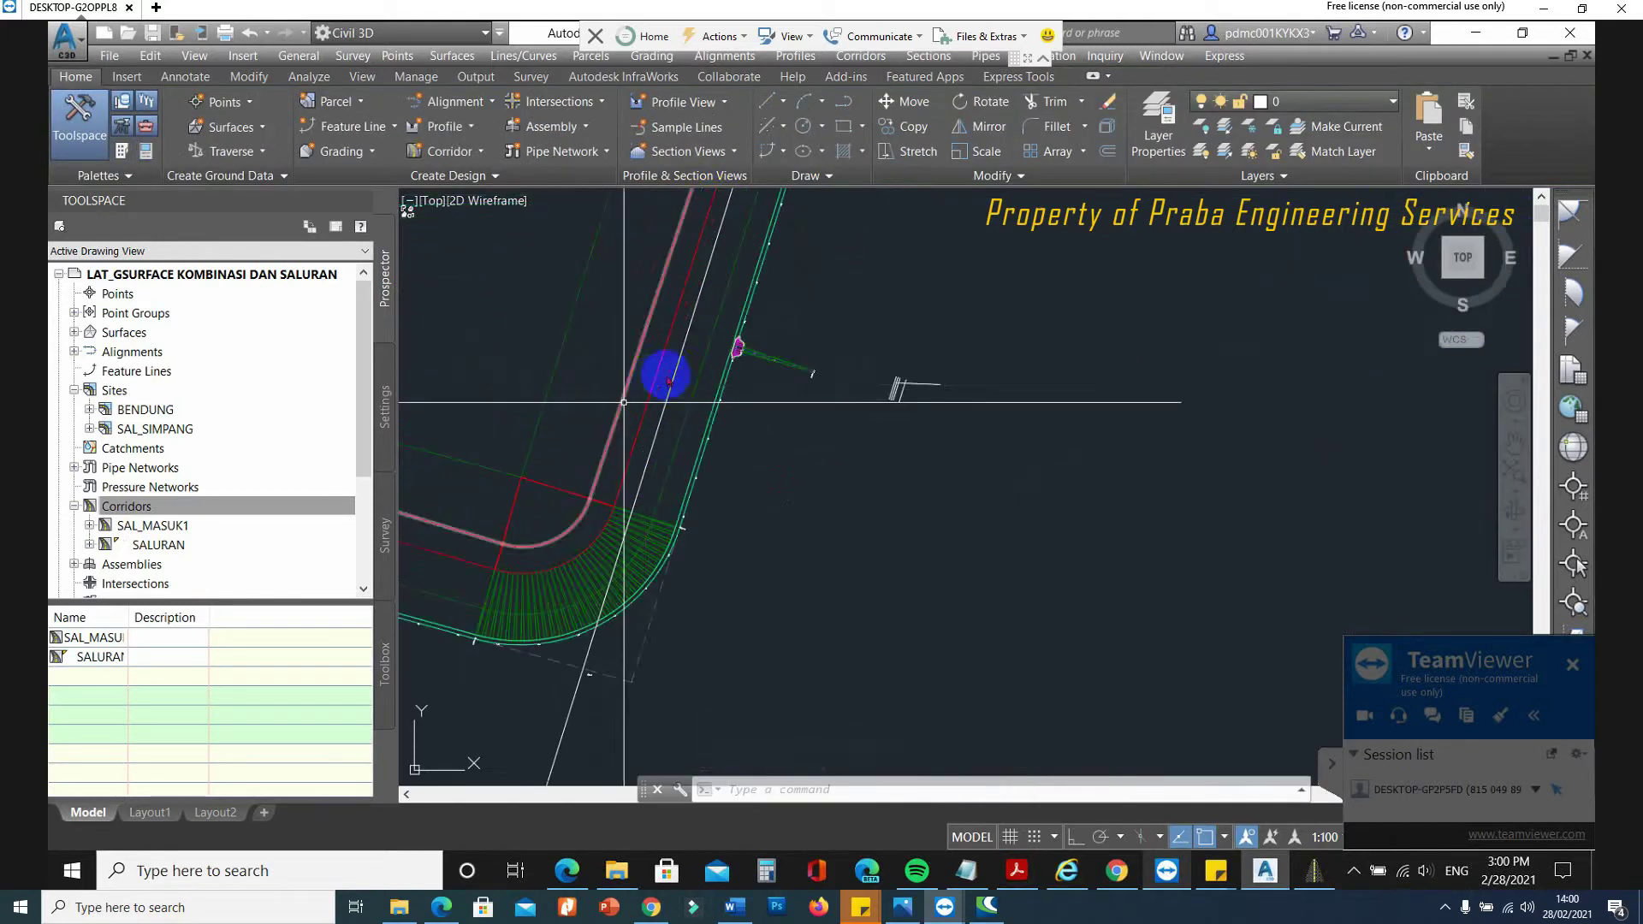
scroll(741, 325, up, 2)
scroll(781, 337, up, 3)
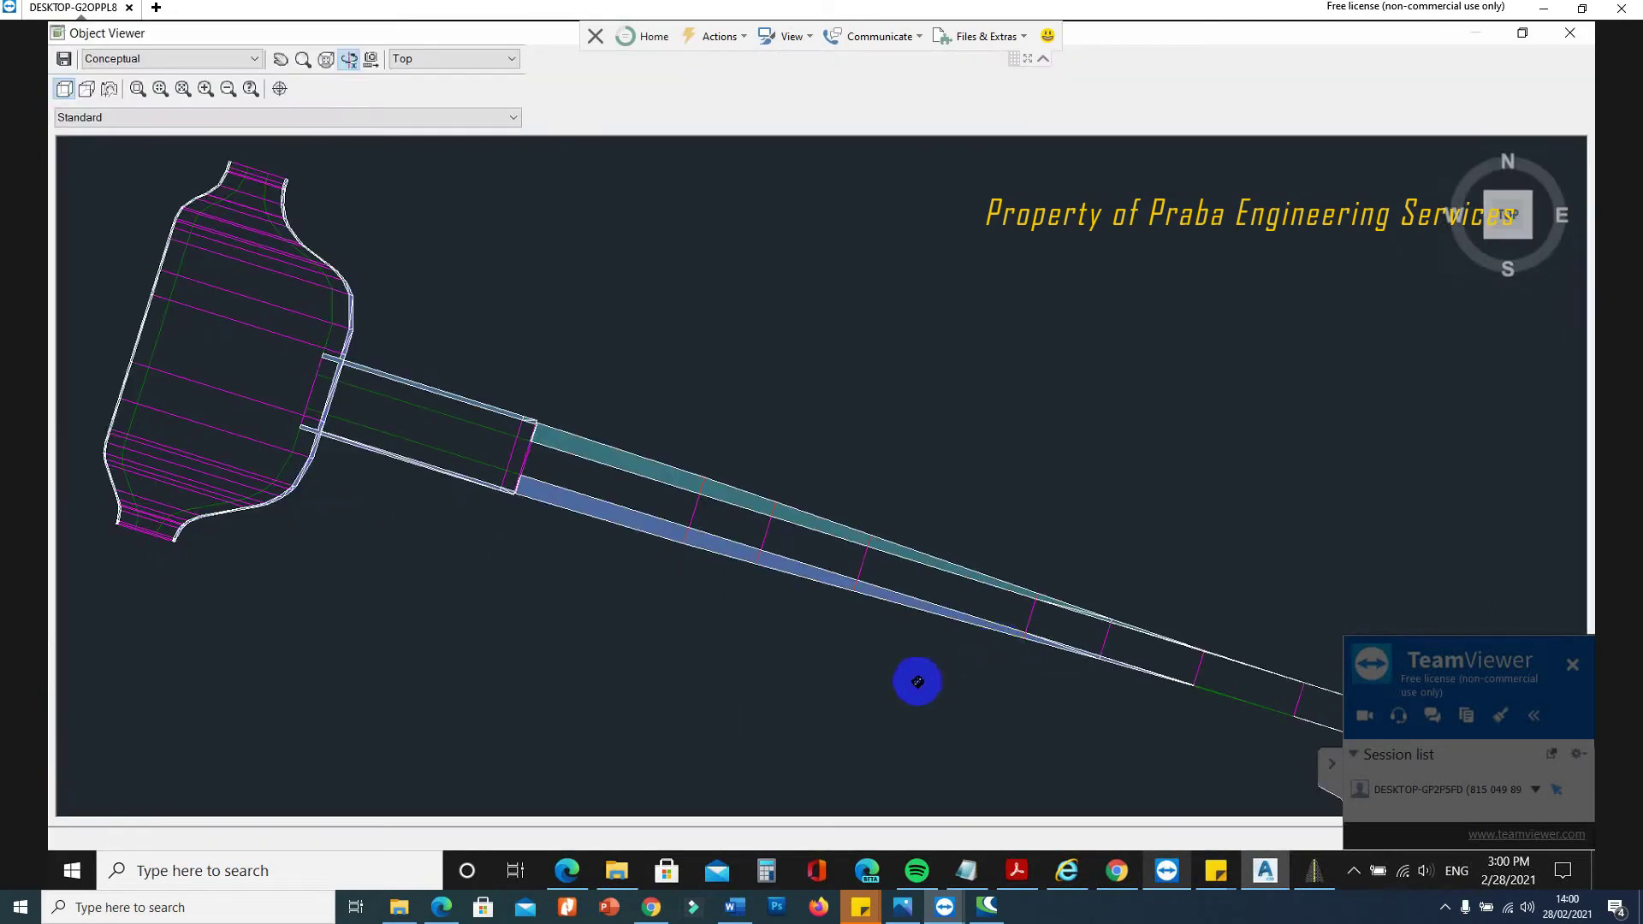
drag(965, 671, 924, 454)
drag(686, 657, 570, 594)
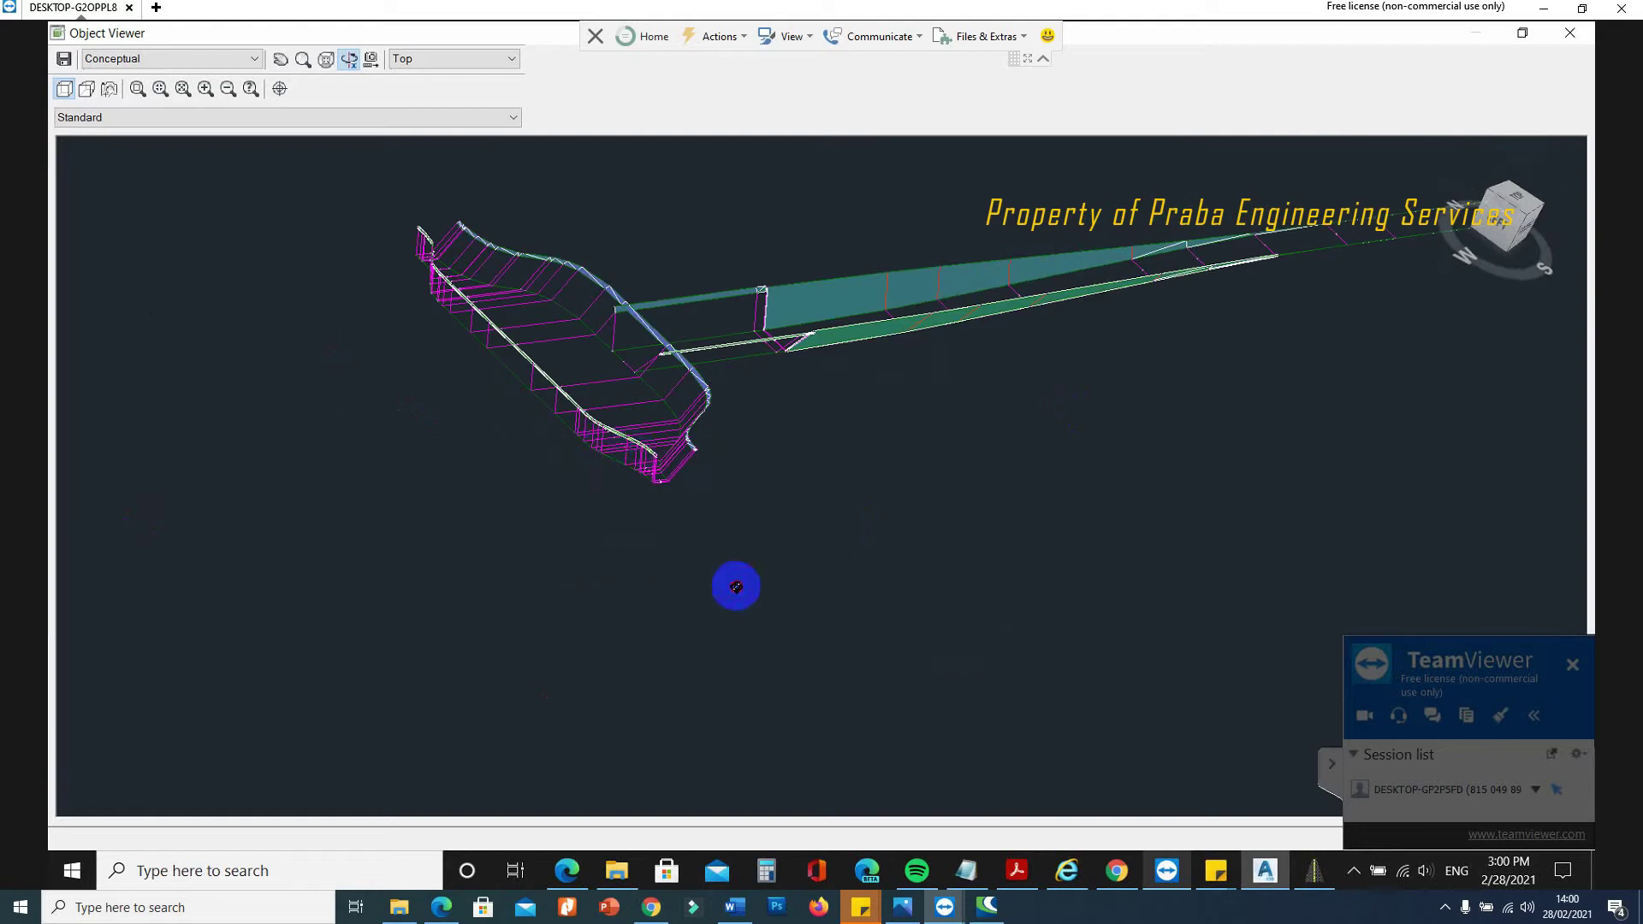
drag(686, 552, 733, 521)
scroll(825, 534, up, 5)
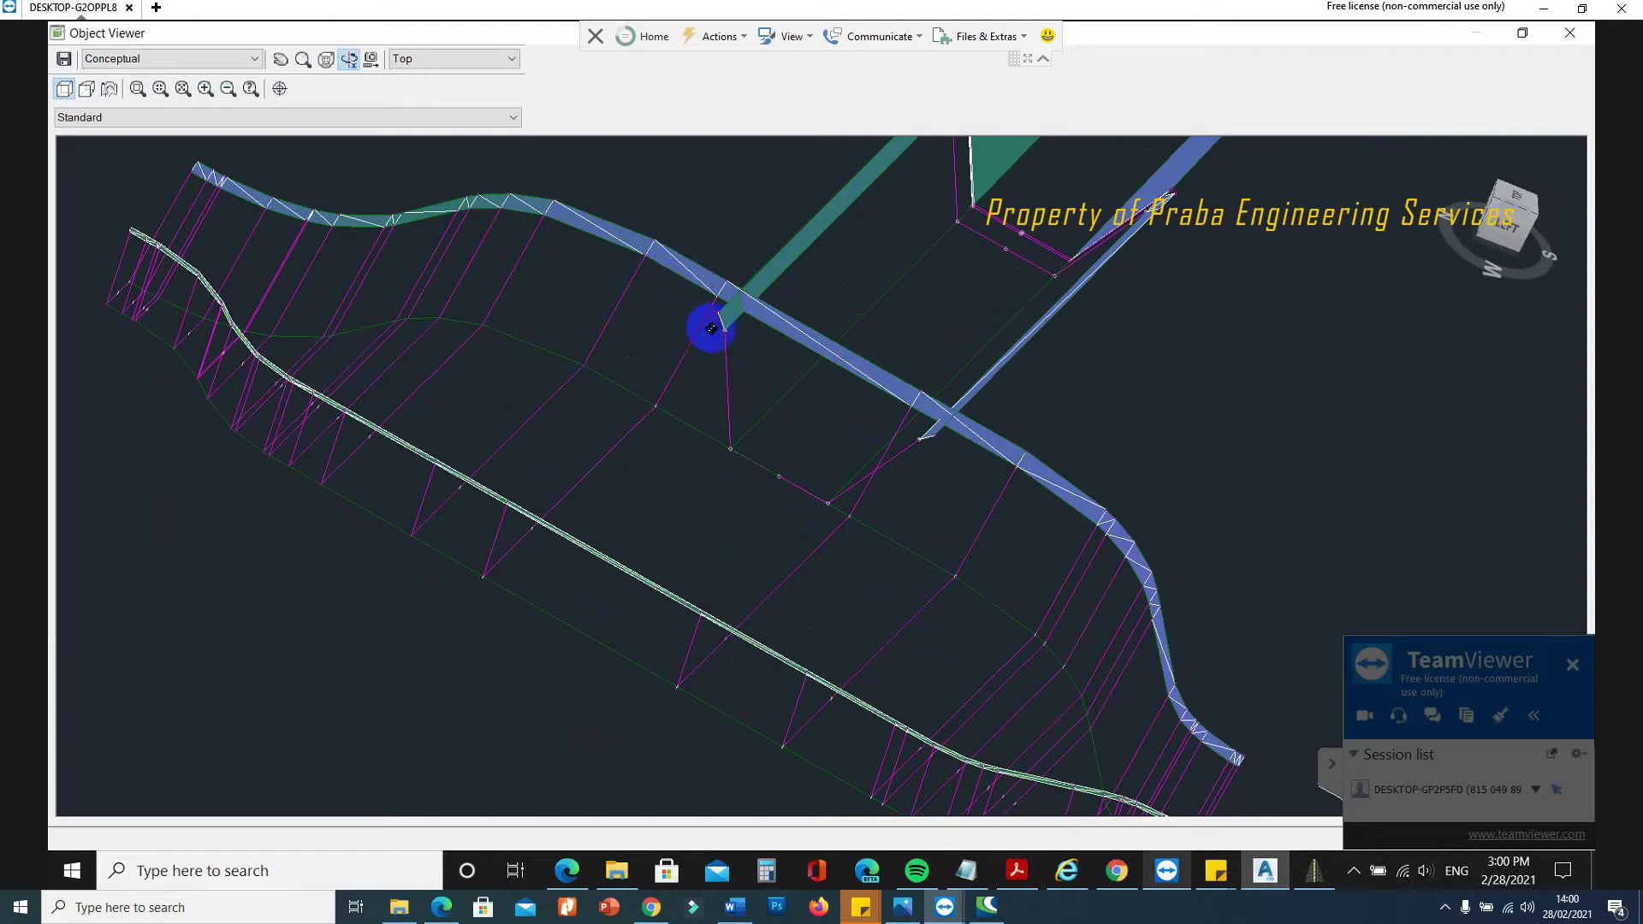
drag(784, 377, 733, 522)
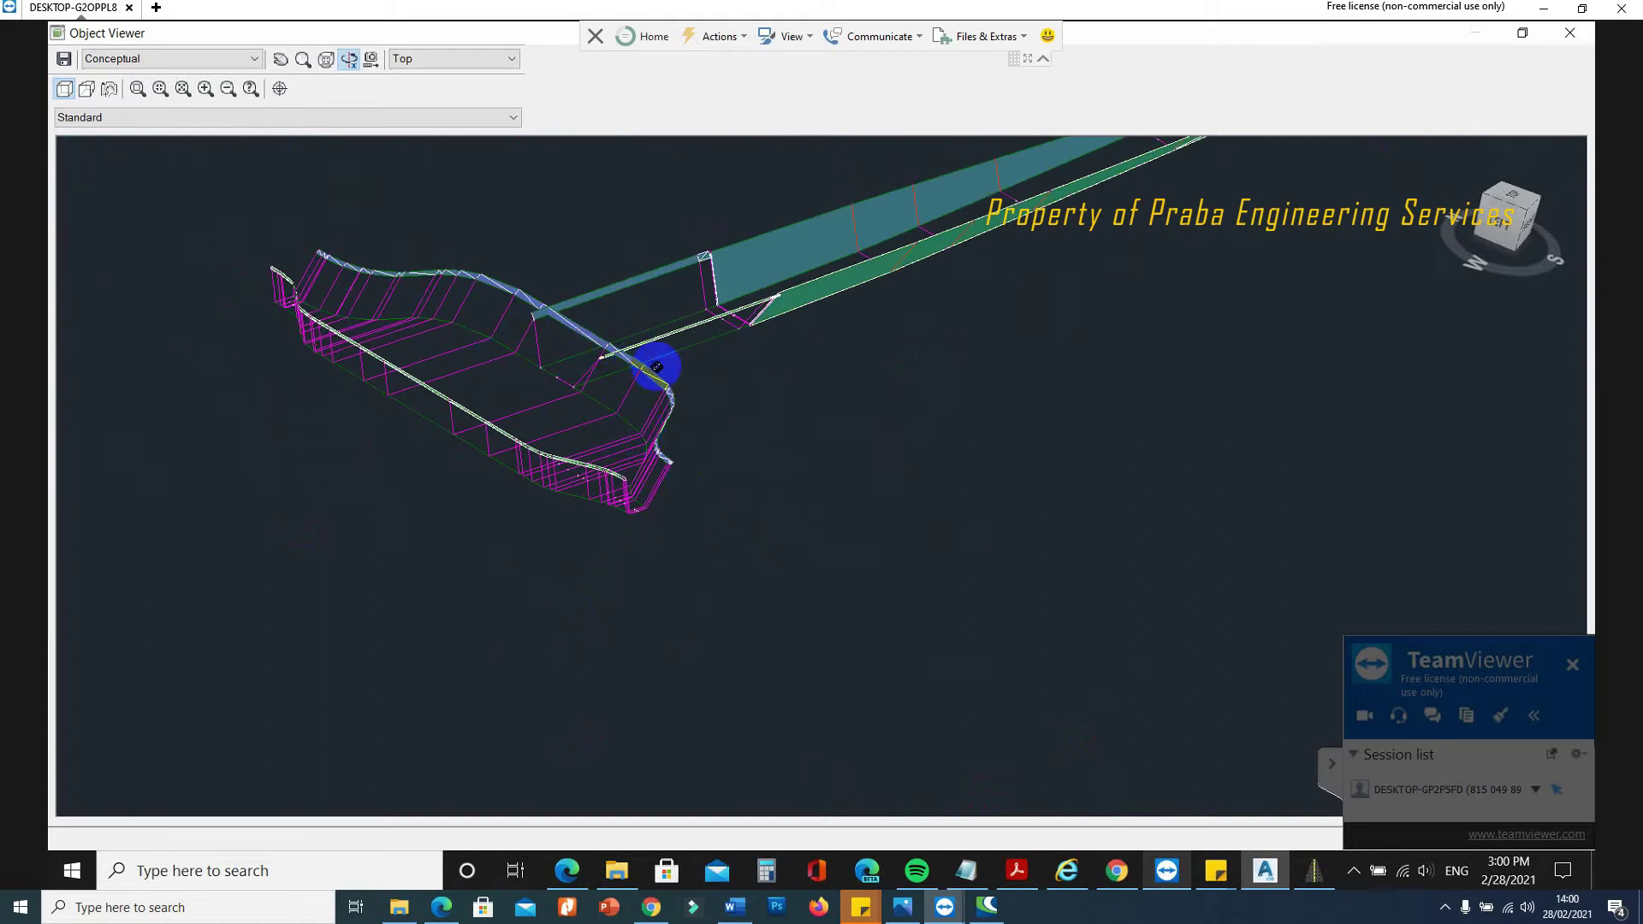
key(Escape)
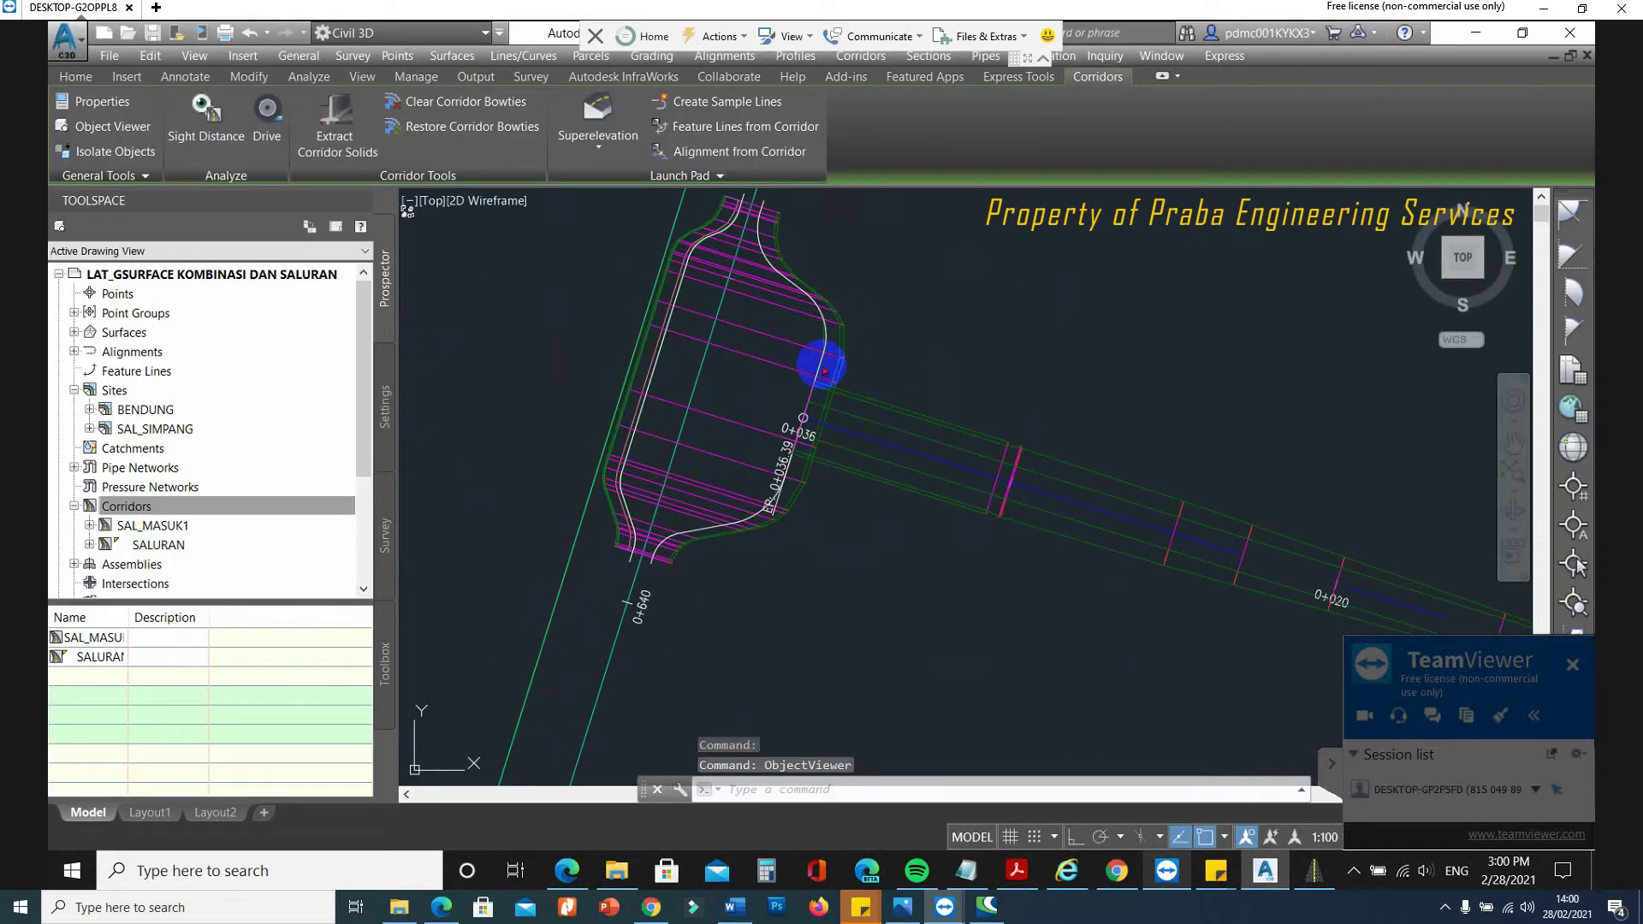
Try a three-point arc from the SALURAN channel edge to the SAL_MASUK1 channel near station 0+036.
scroll(859, 427, up, 3)
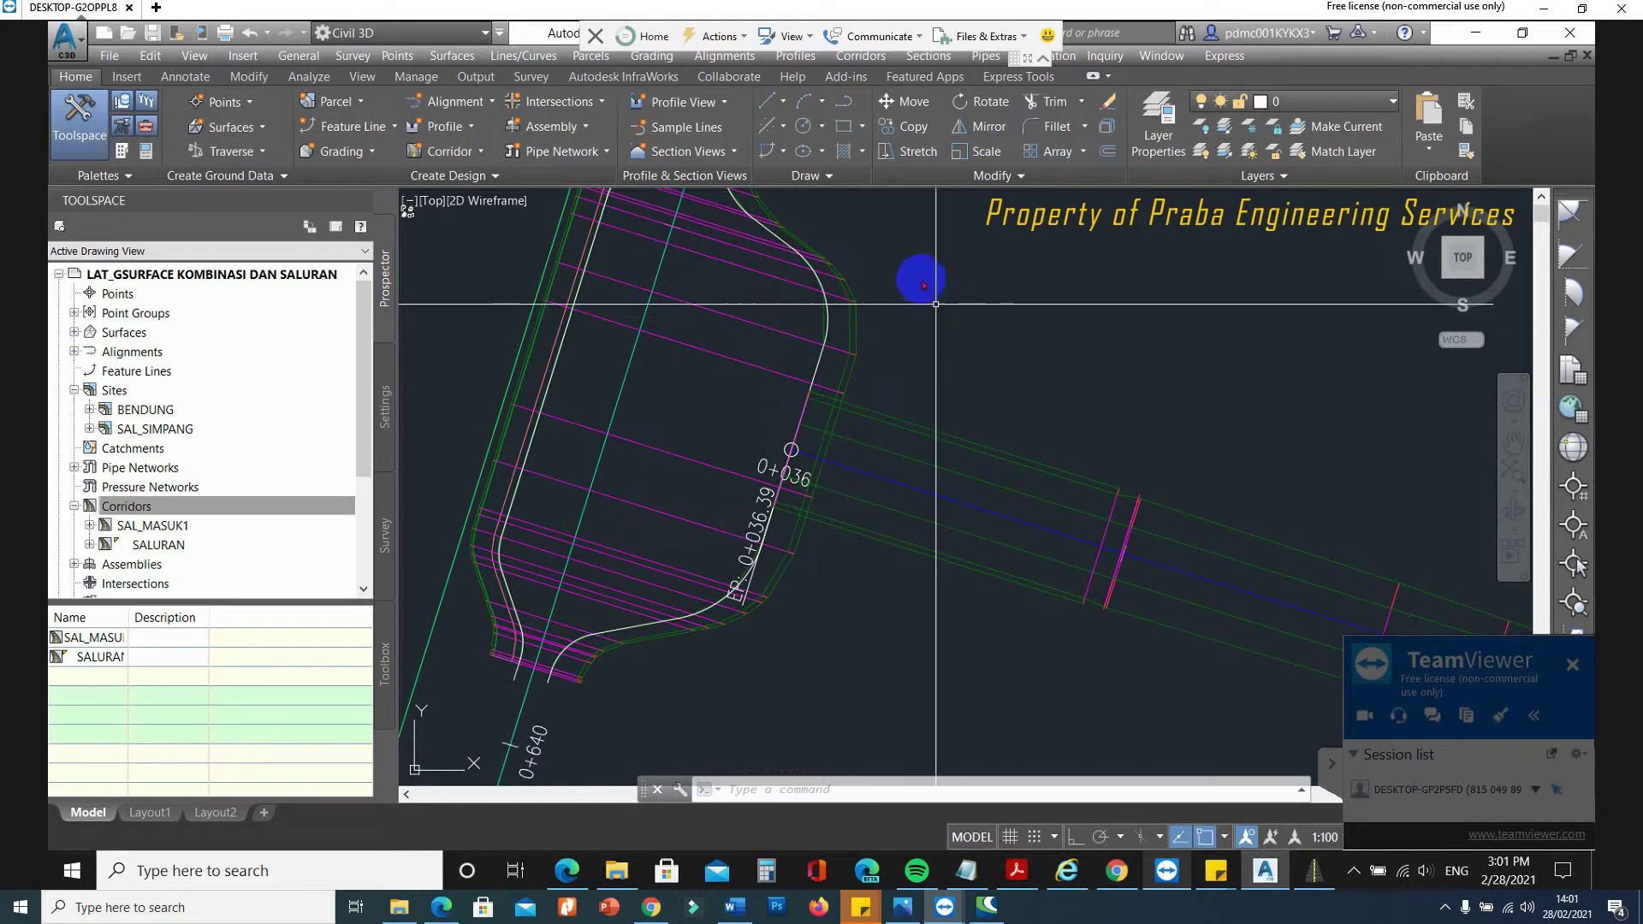
mouse_move(935, 303)
click(807, 103)
scroll(826, 355, up, 2)
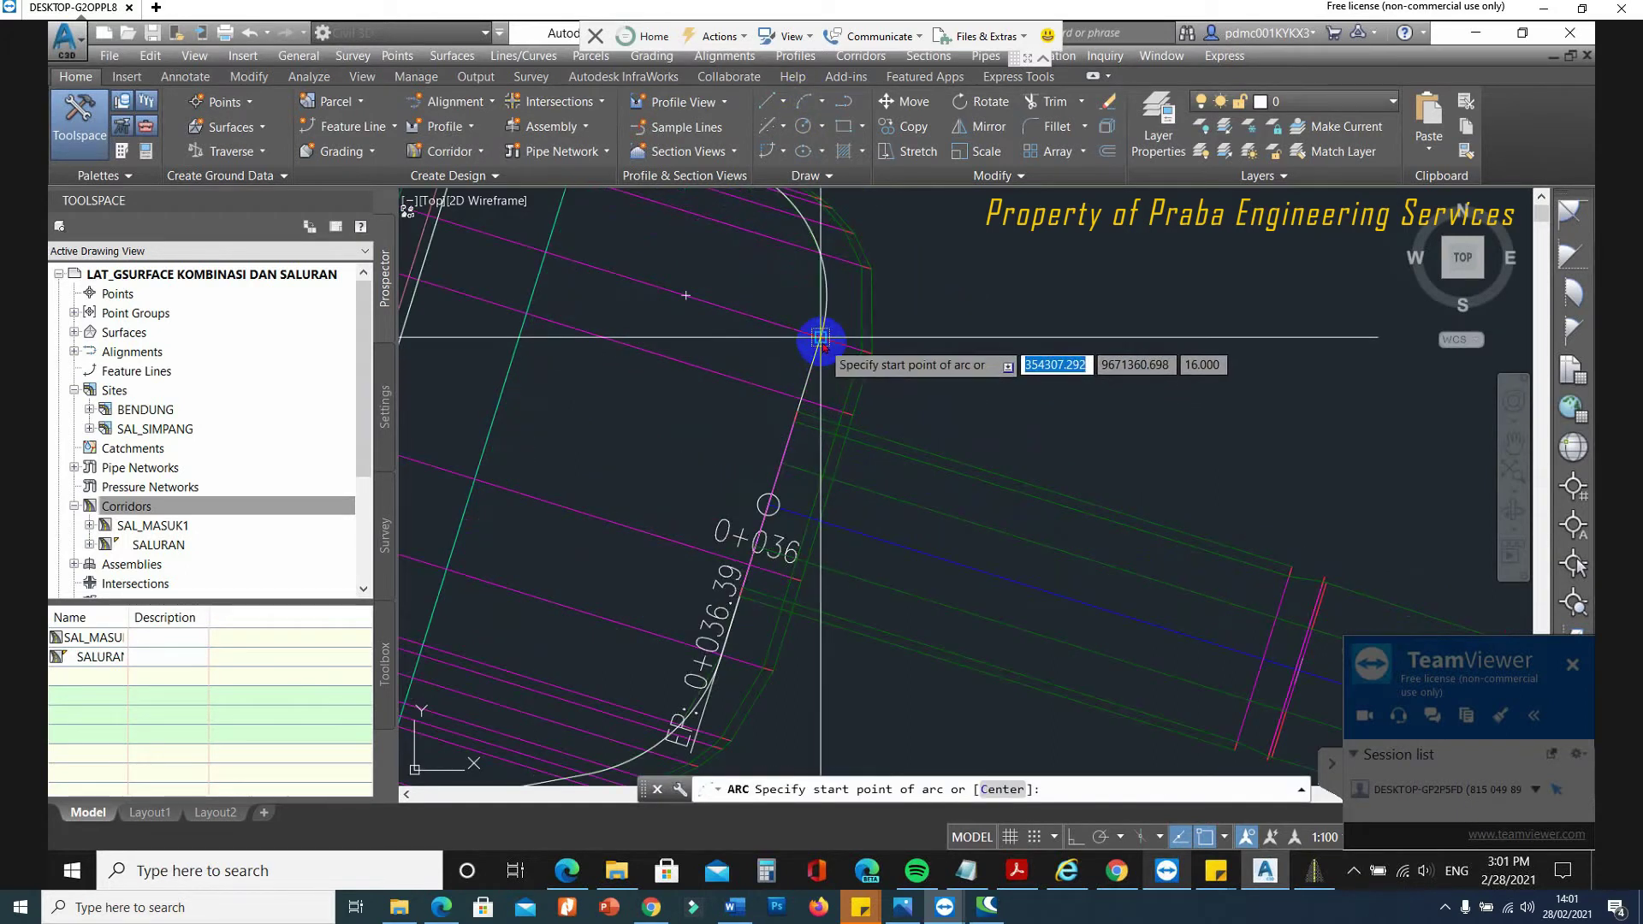
click(822, 341)
scroll(843, 413, up, 1)
scroll(848, 402, up, 1)
click(860, 382)
scroll(950, 496, down, 2)
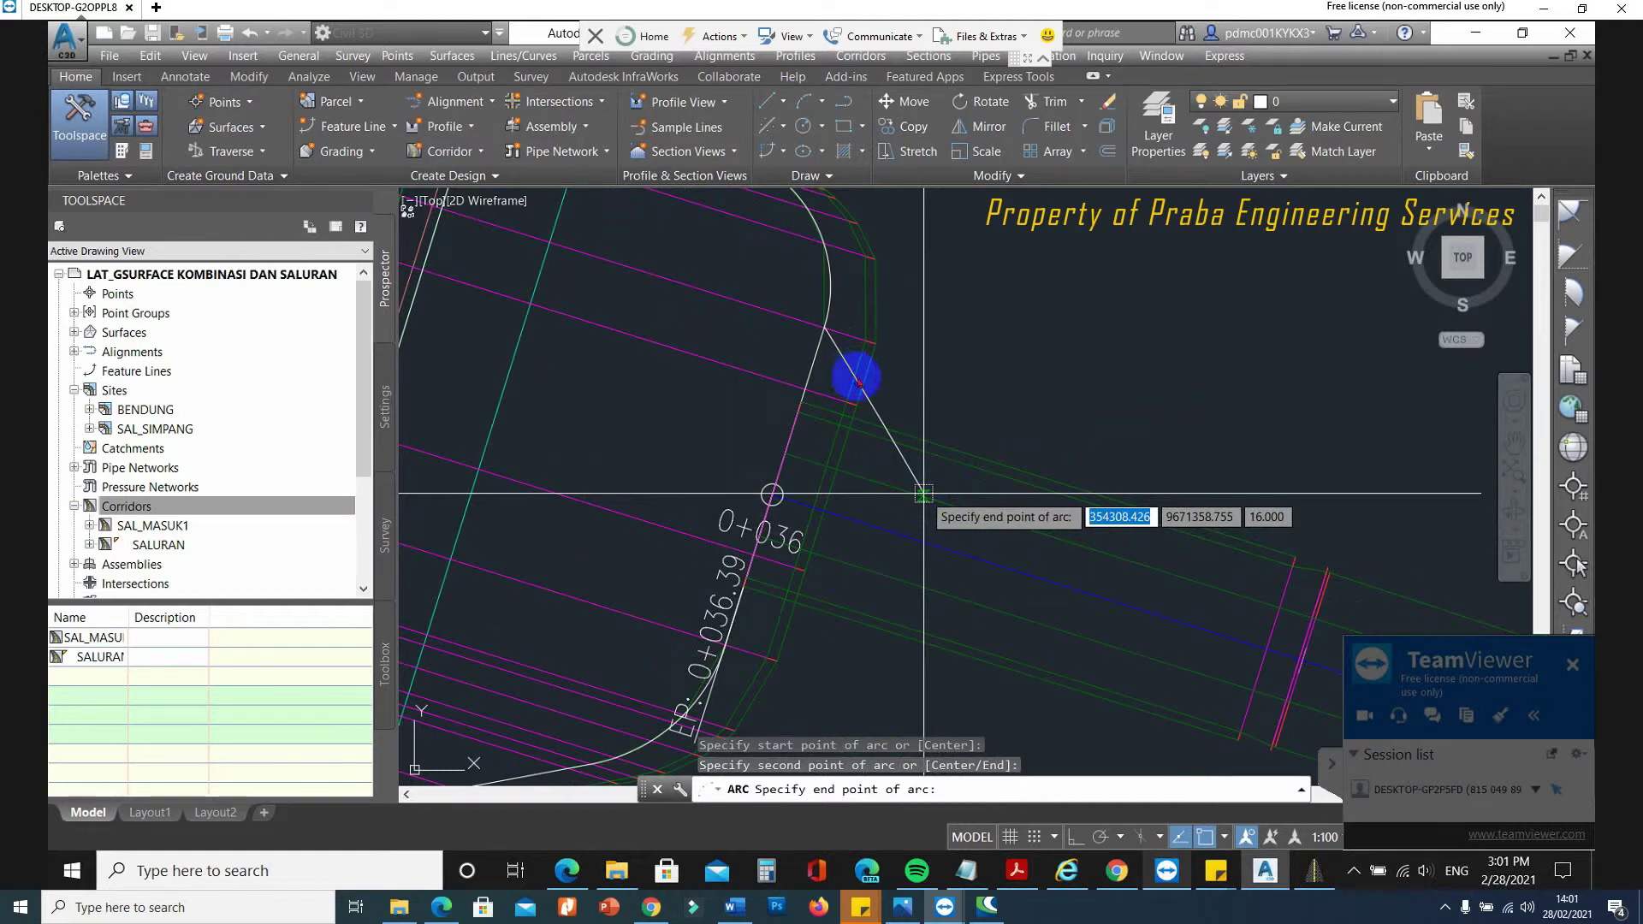
click(924, 494)
text(PL)
key(Return)
key(Escape)
middle_drag(923, 494, 827, 493)
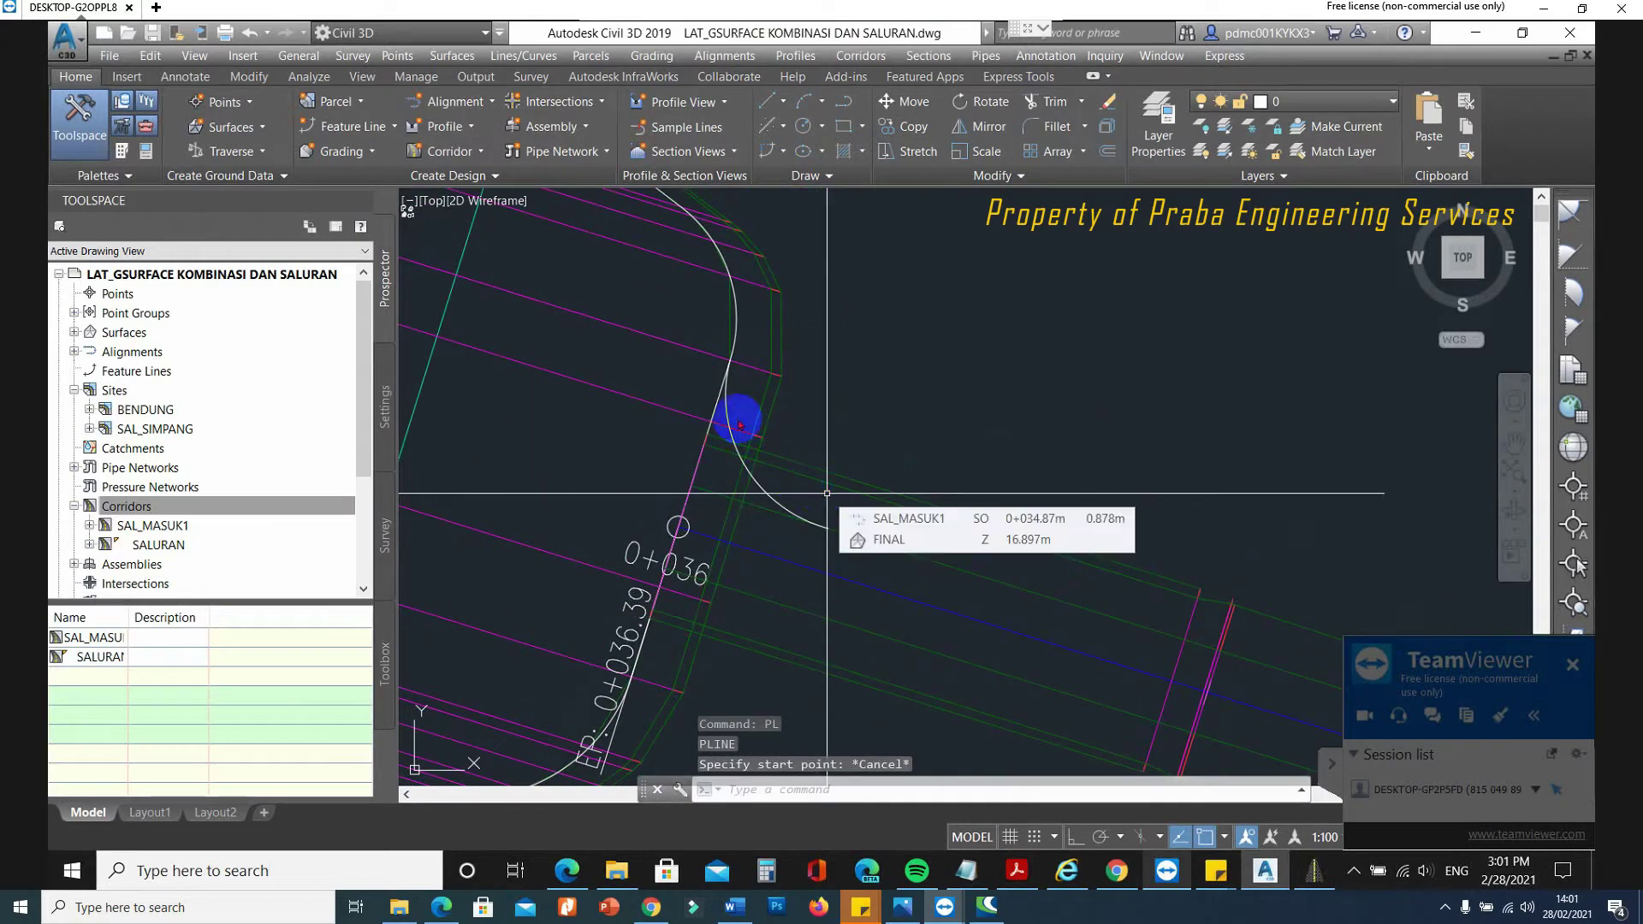
Erase the trial arc at the corridor junction.
click(726, 413)
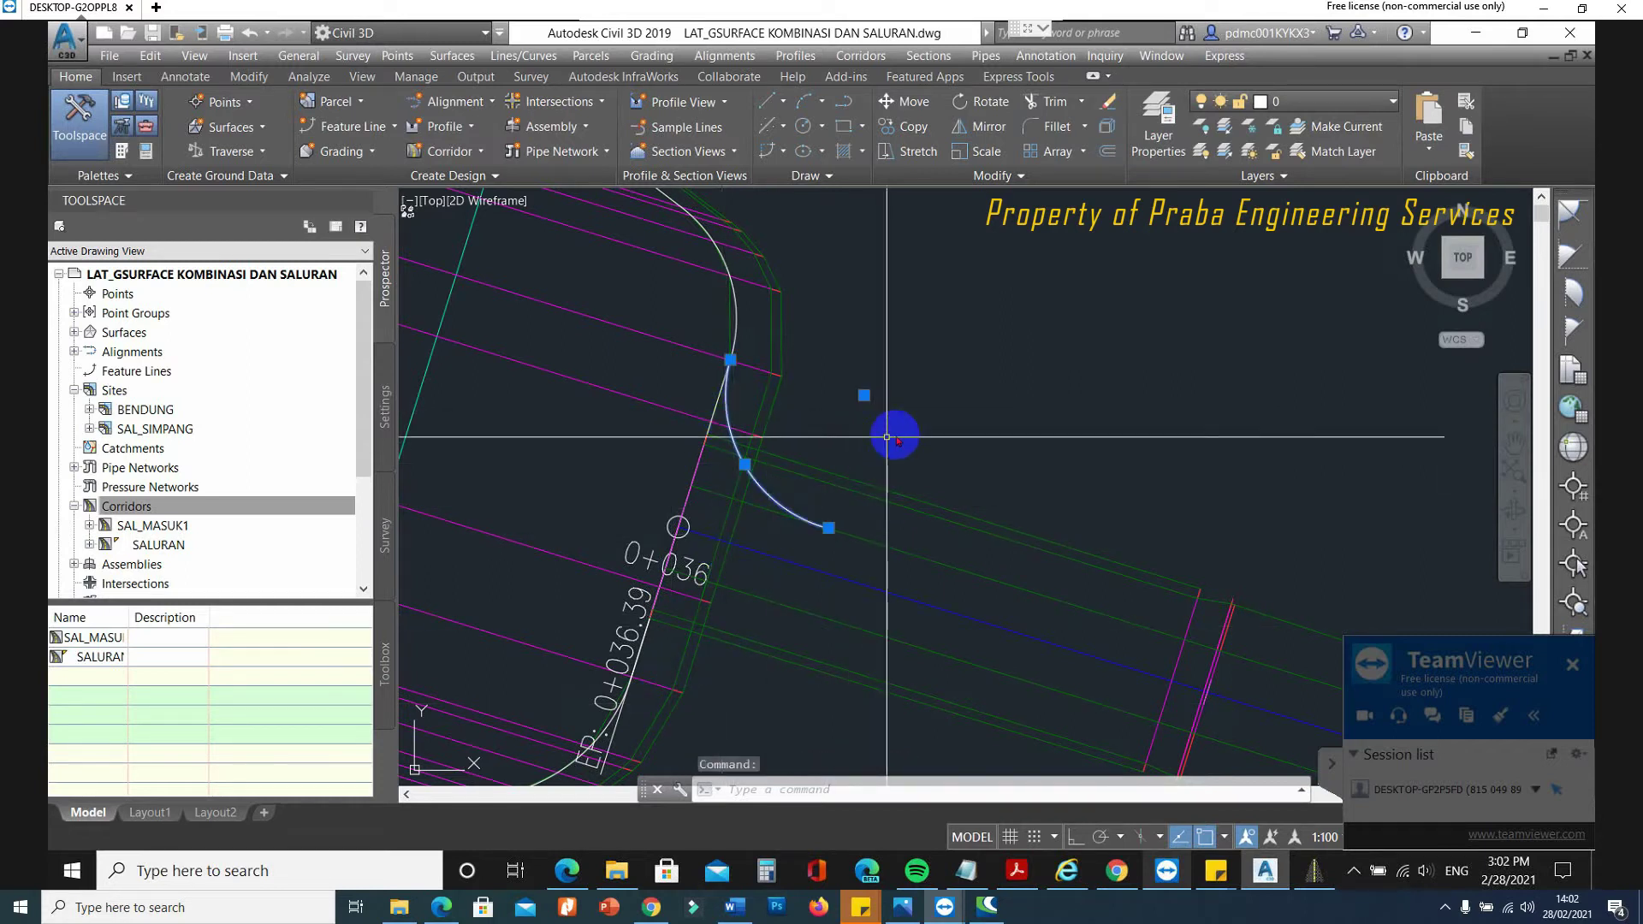
text(e)
key(Return)
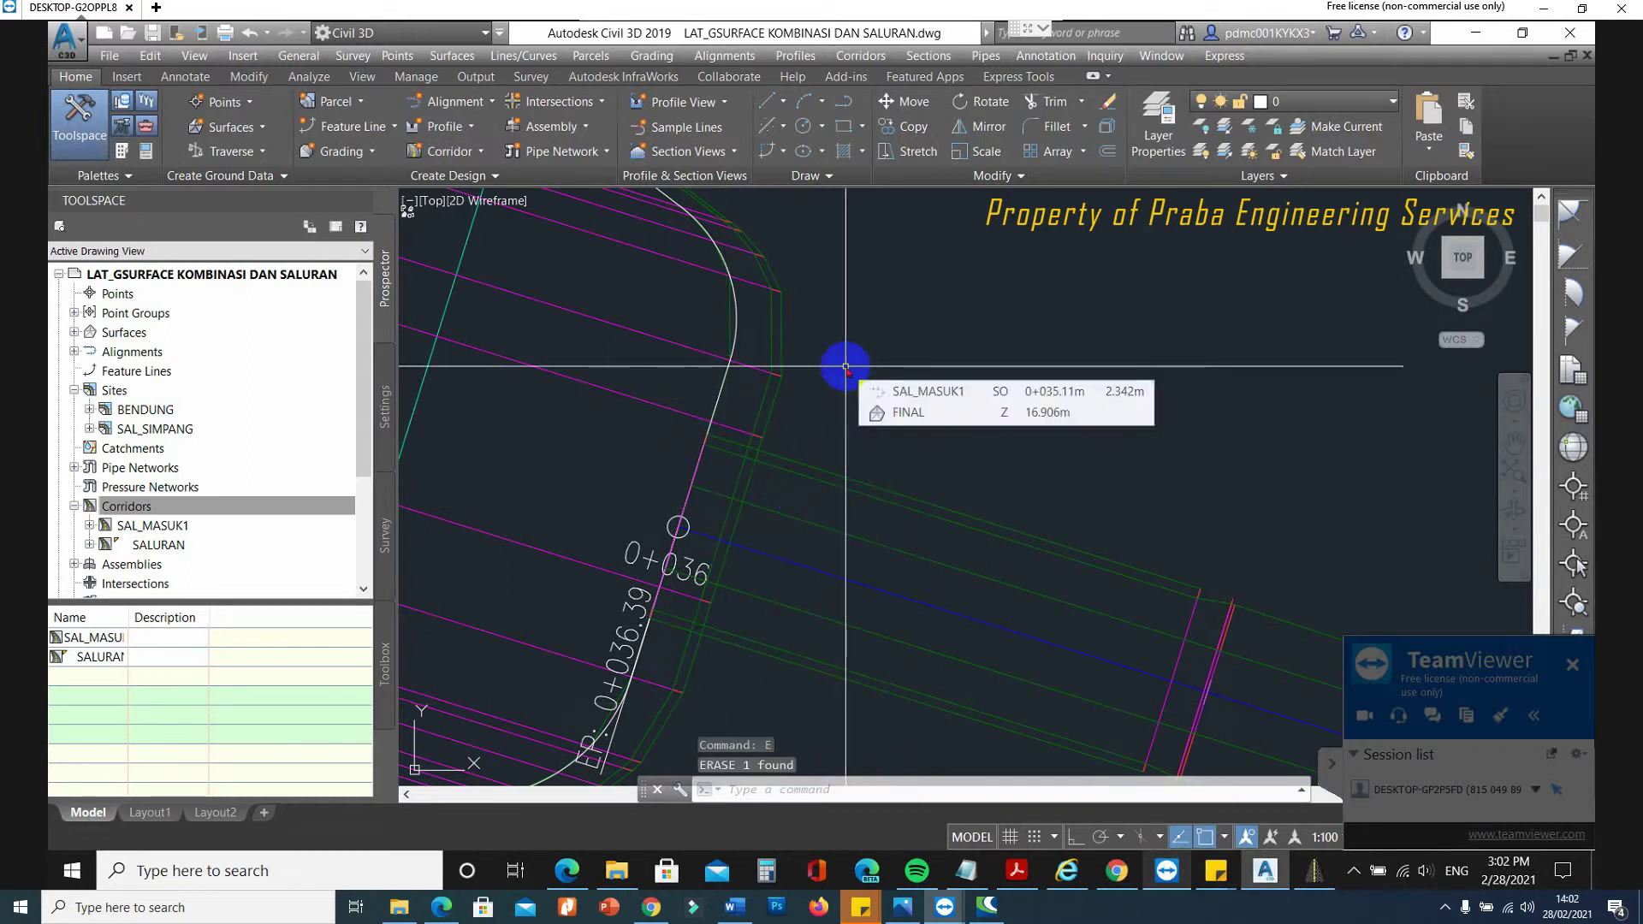
Send the curved edge polyline of the SALURAN channel to the back of the display order.
click(737, 317)
right_click(737, 317)
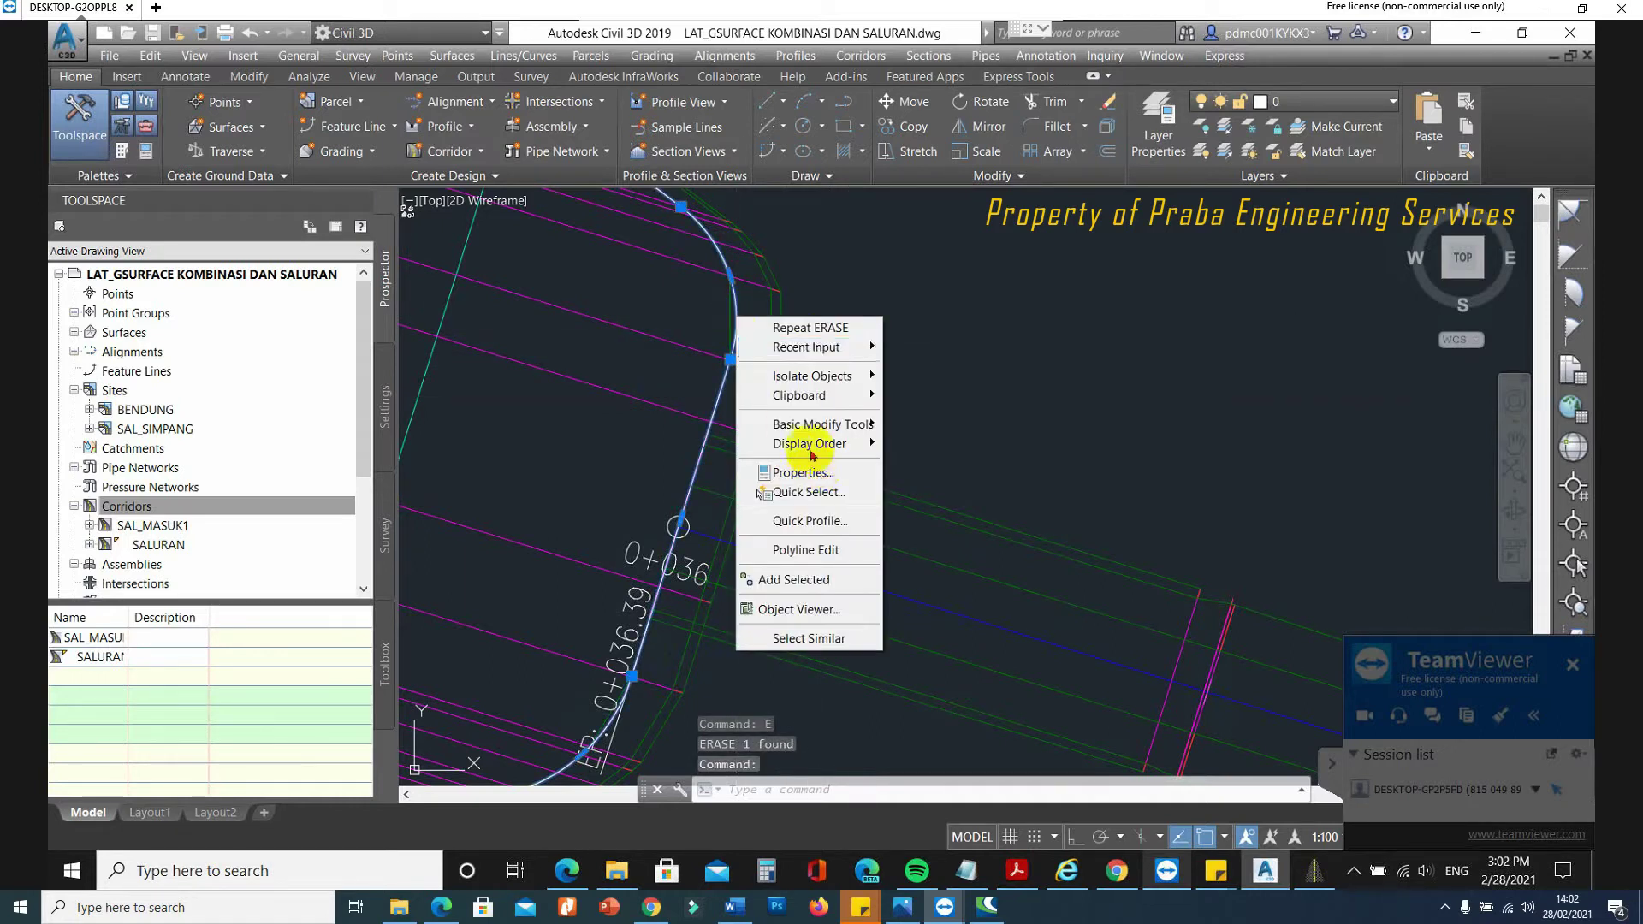
mouse_move(822, 444)
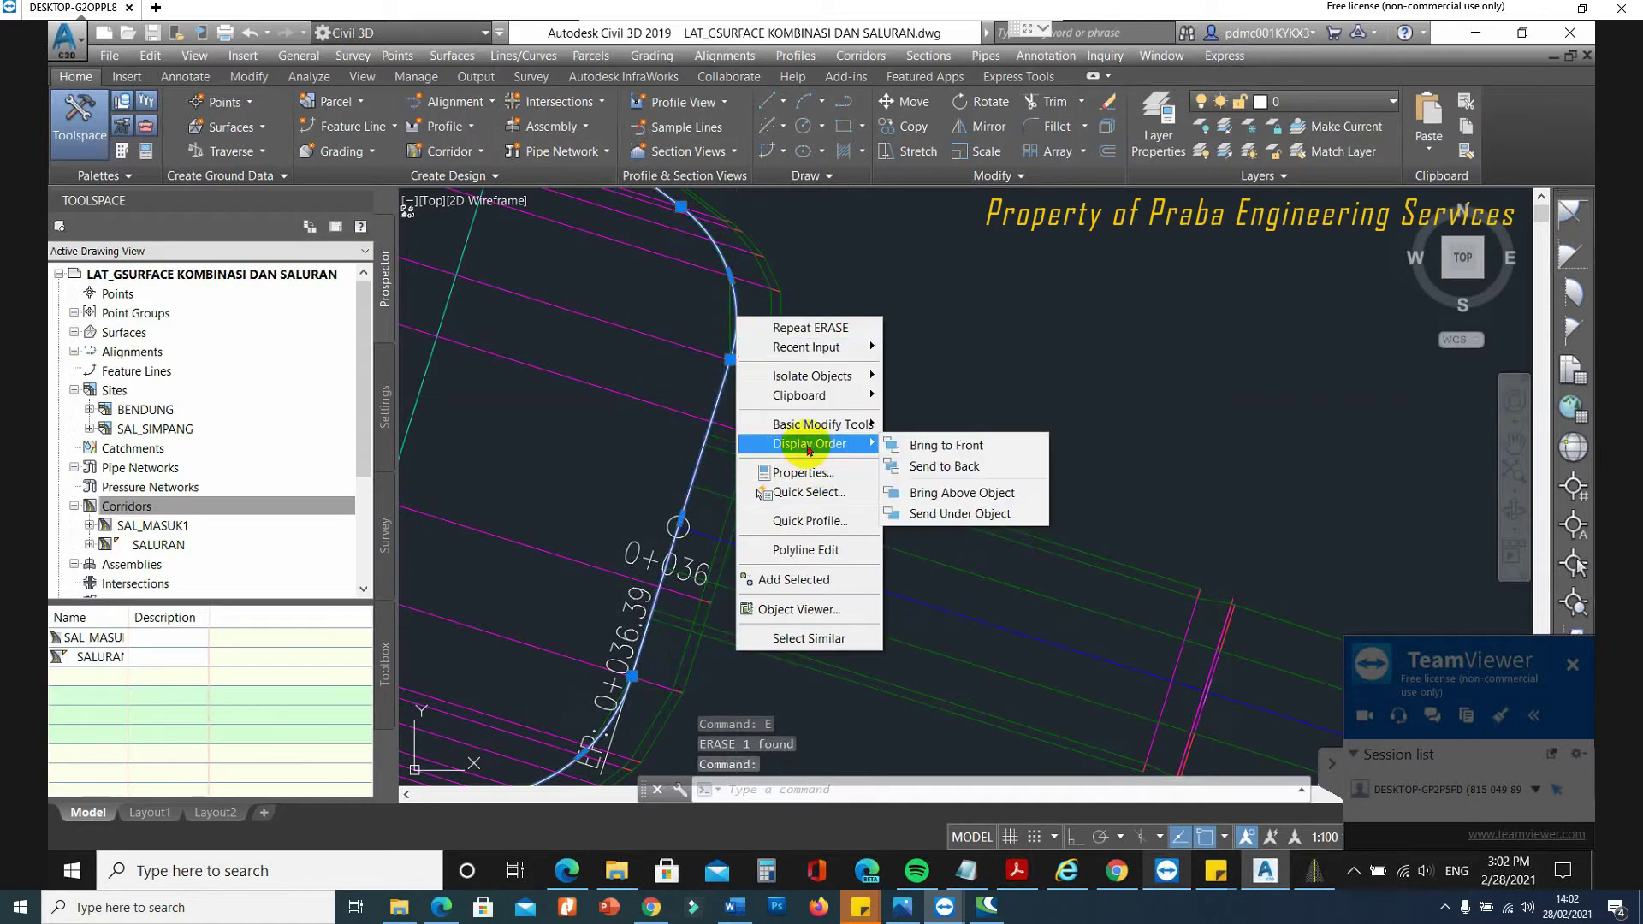
click(940, 467)
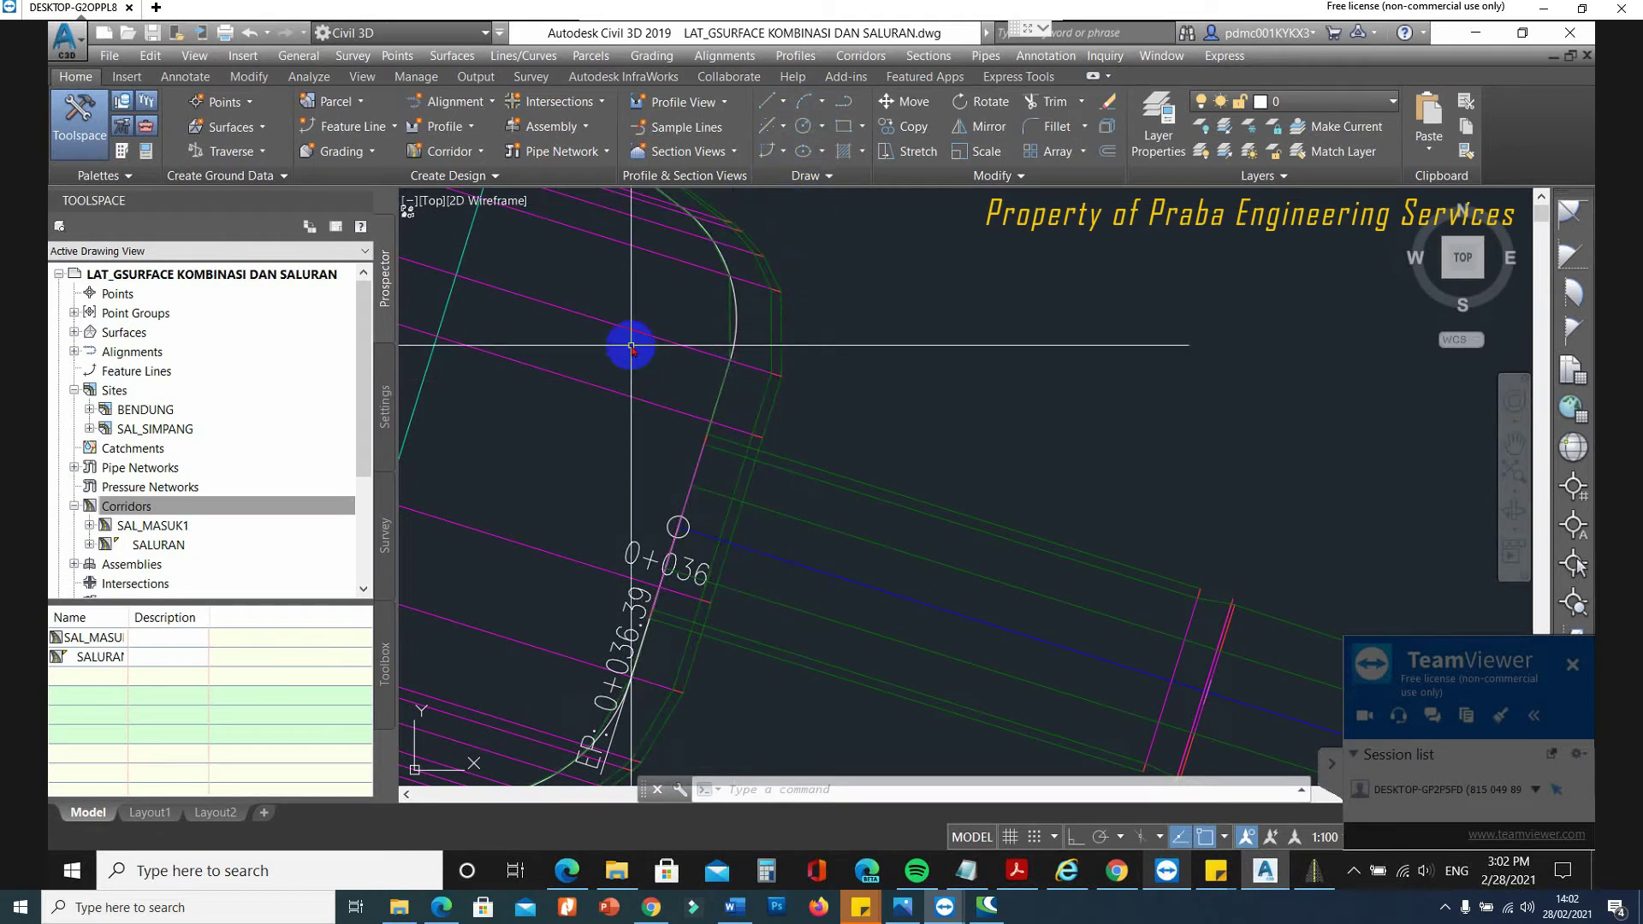
Add a corridor surface named TOP to the SAL_MASUK1 corridor.
click(867, 494)
right_click(867, 494)
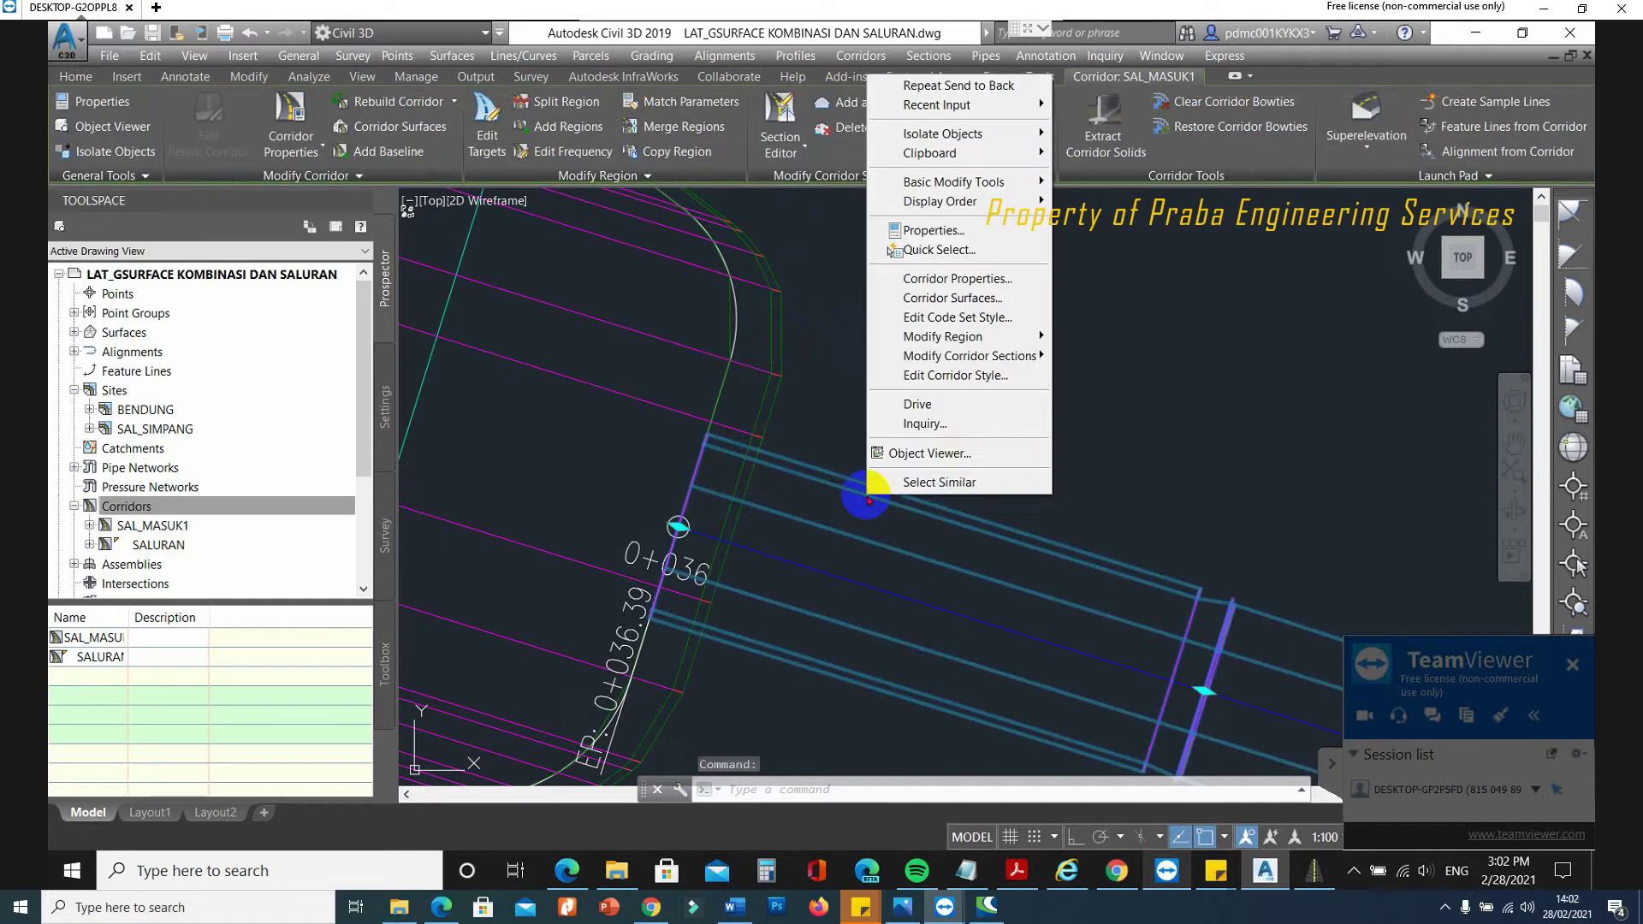
click(953, 280)
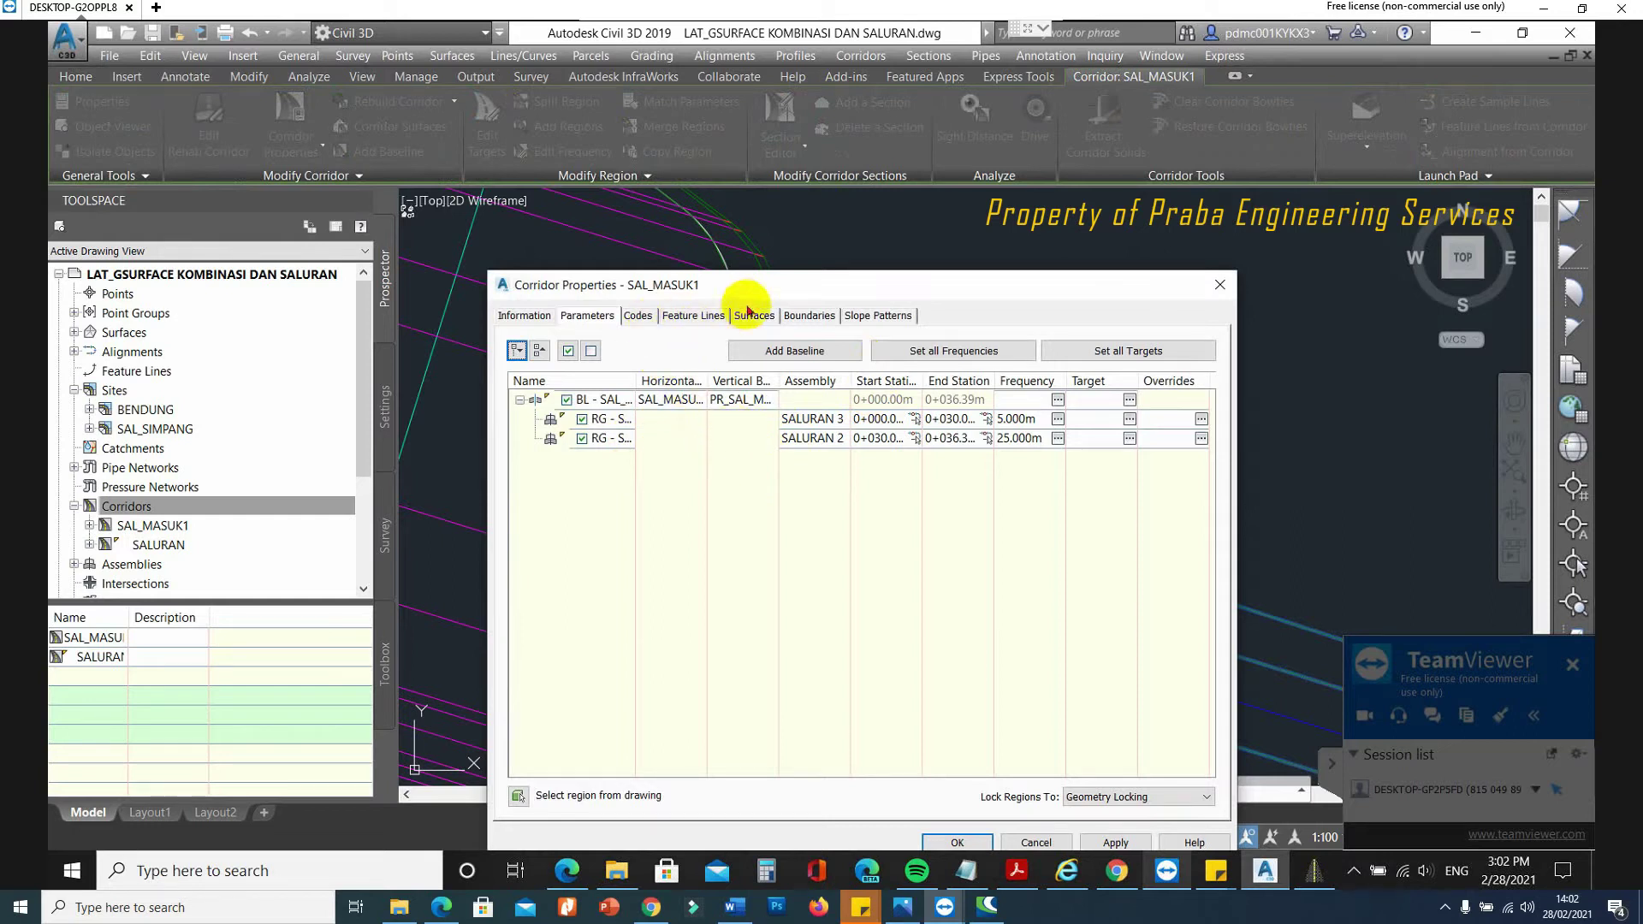
click(753, 317)
click(519, 380)
double_click(611, 445)
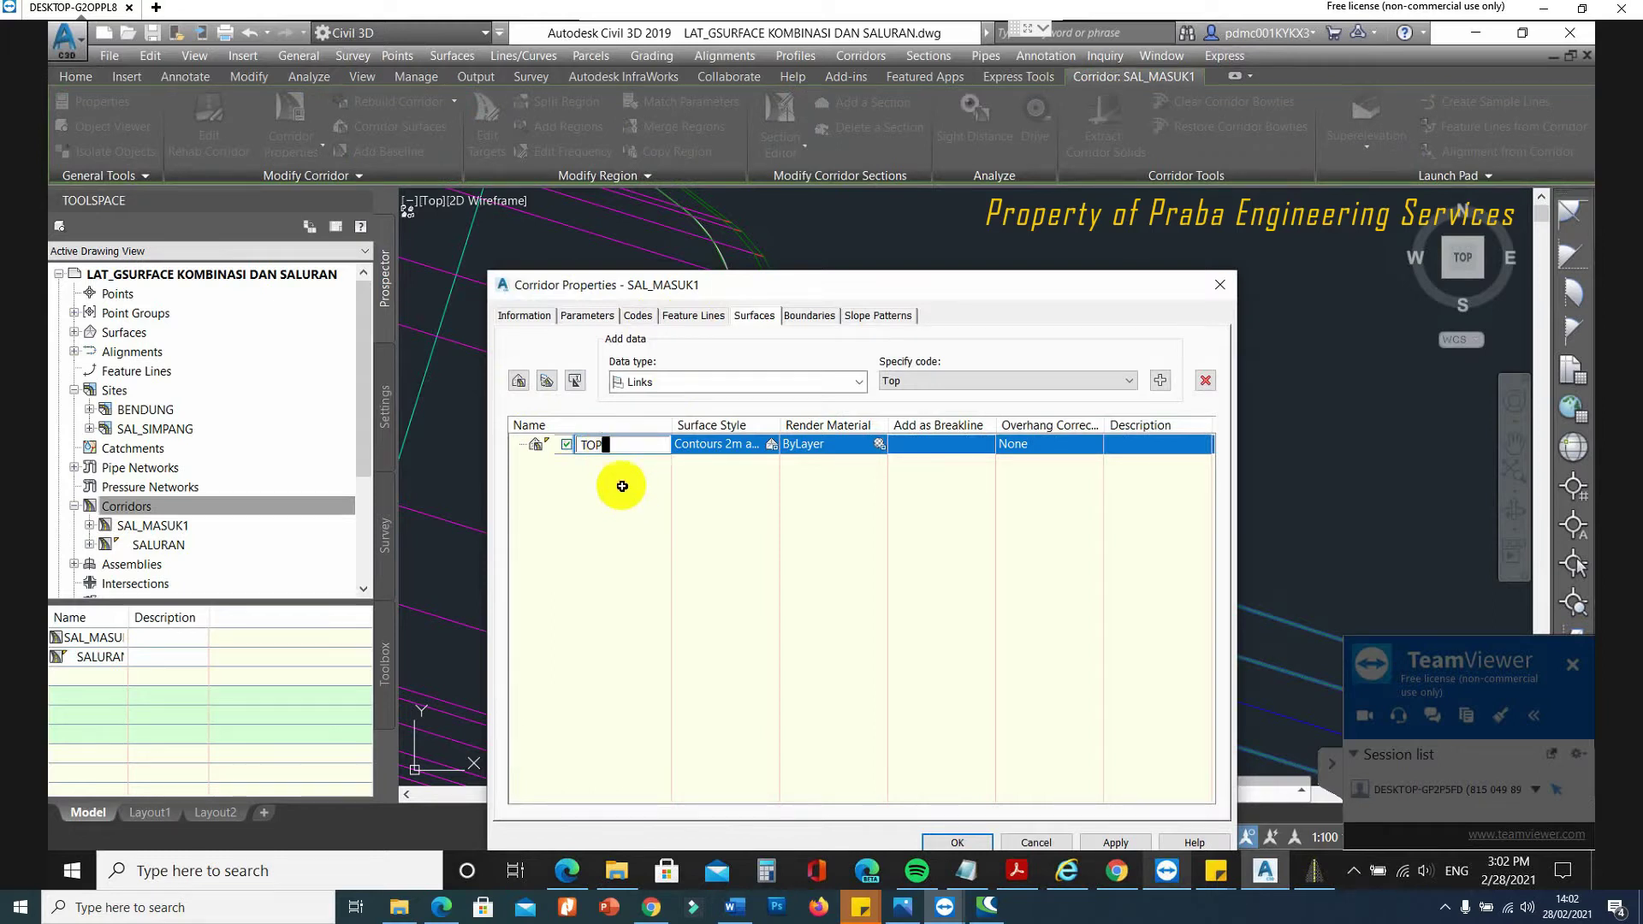
key(Return)
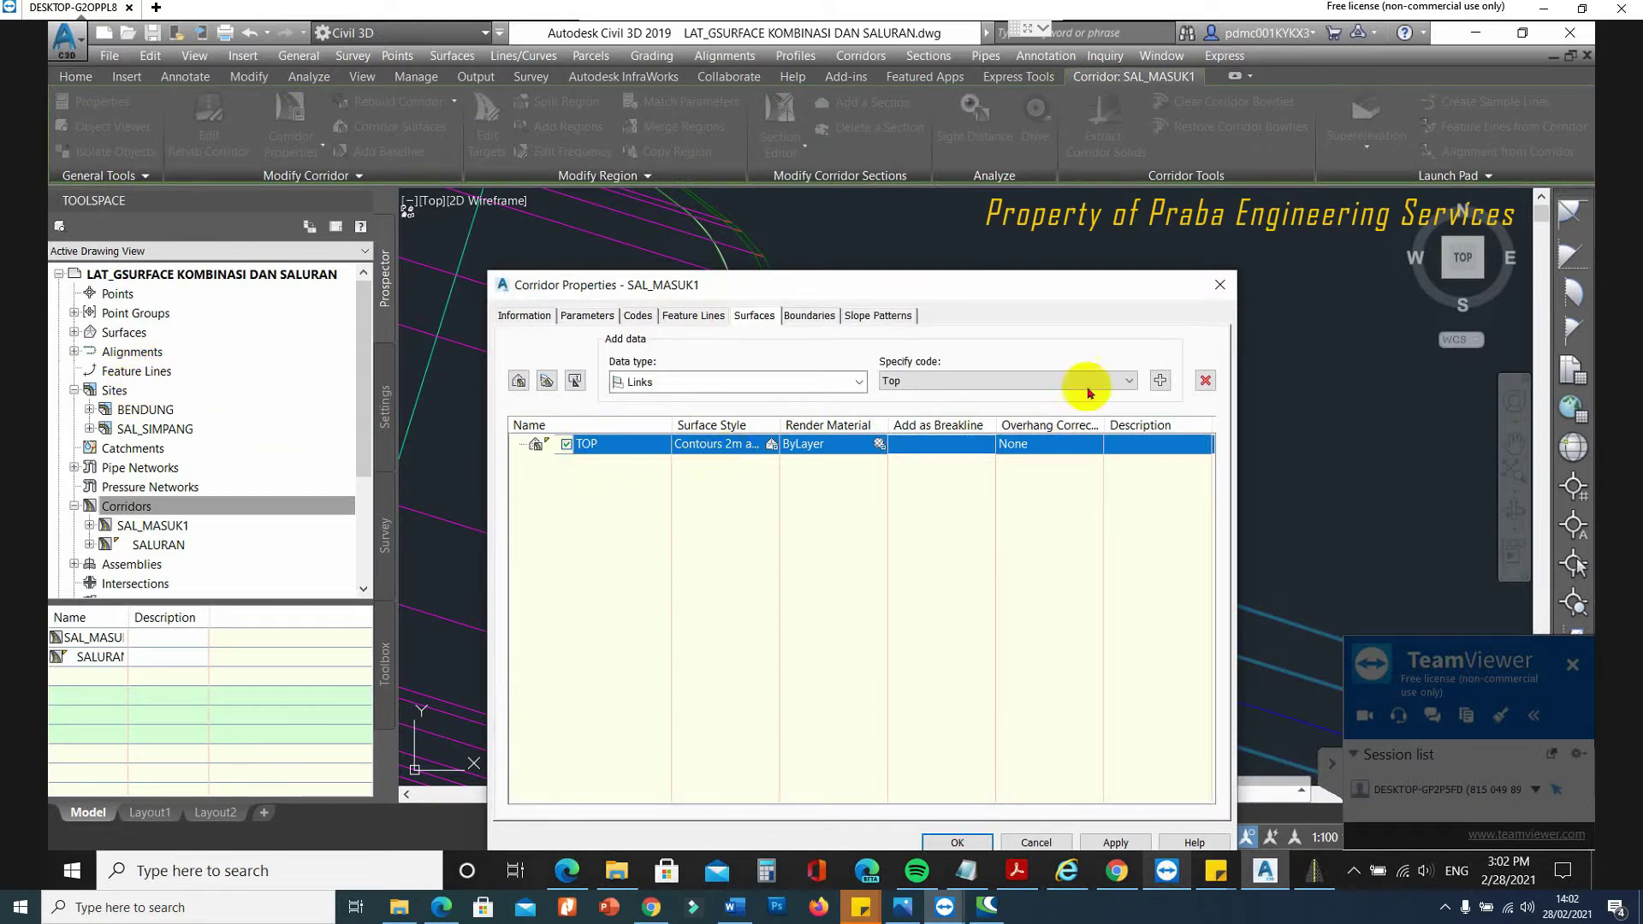
Add the Top links to the TOP surface as breaklines, set overhang correction to Top Links, and apply.
click(1160, 380)
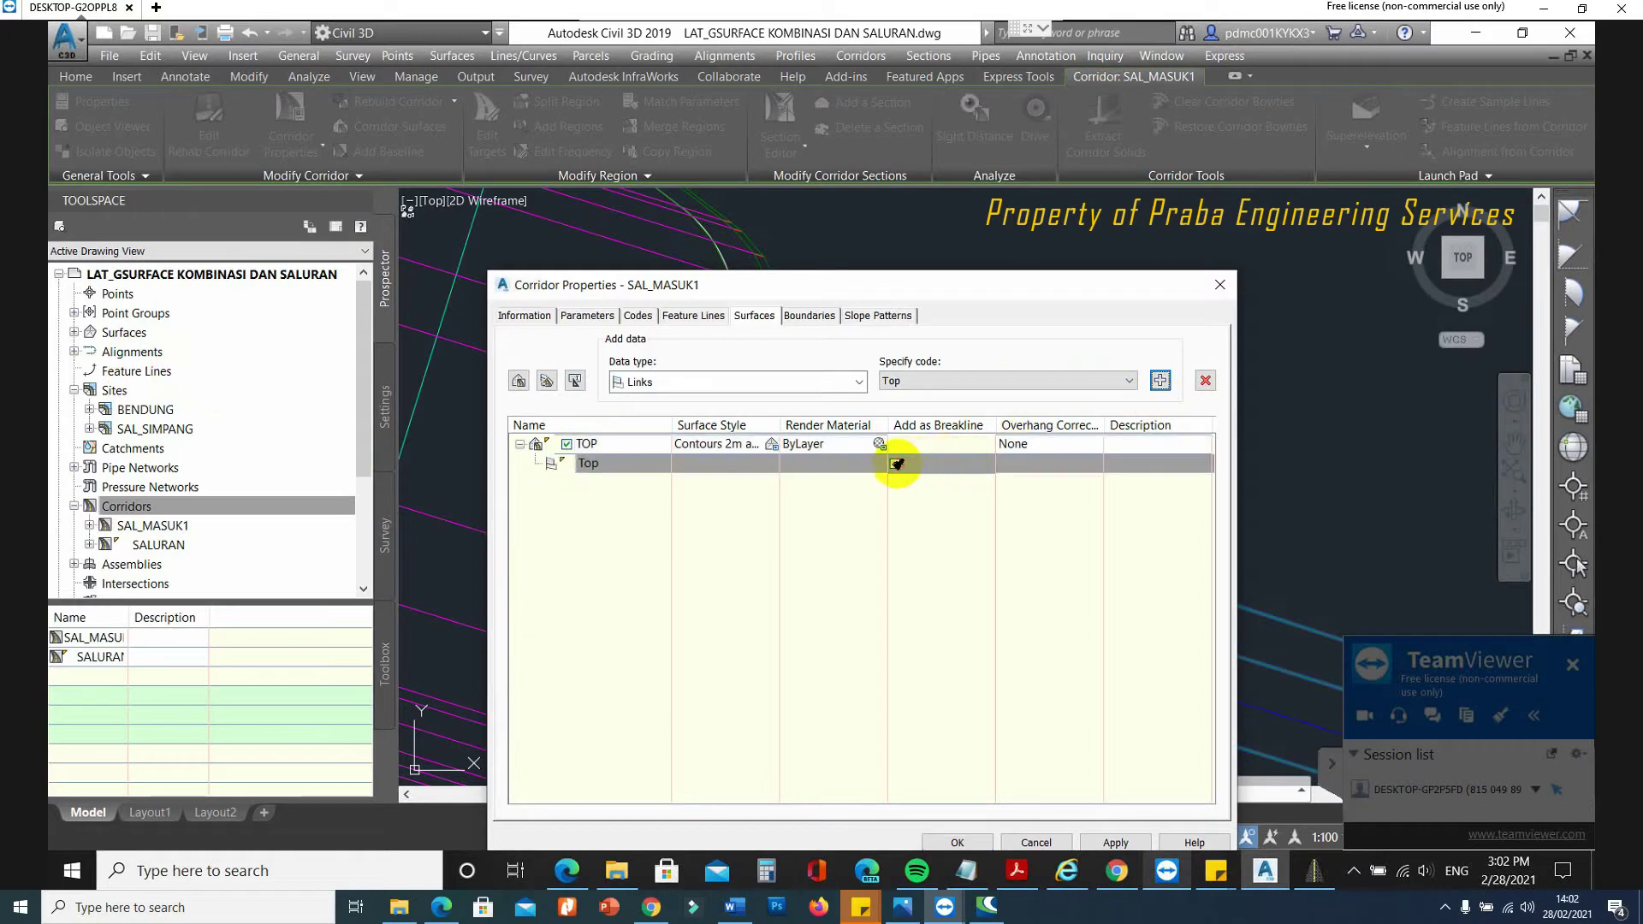
click(1039, 444)
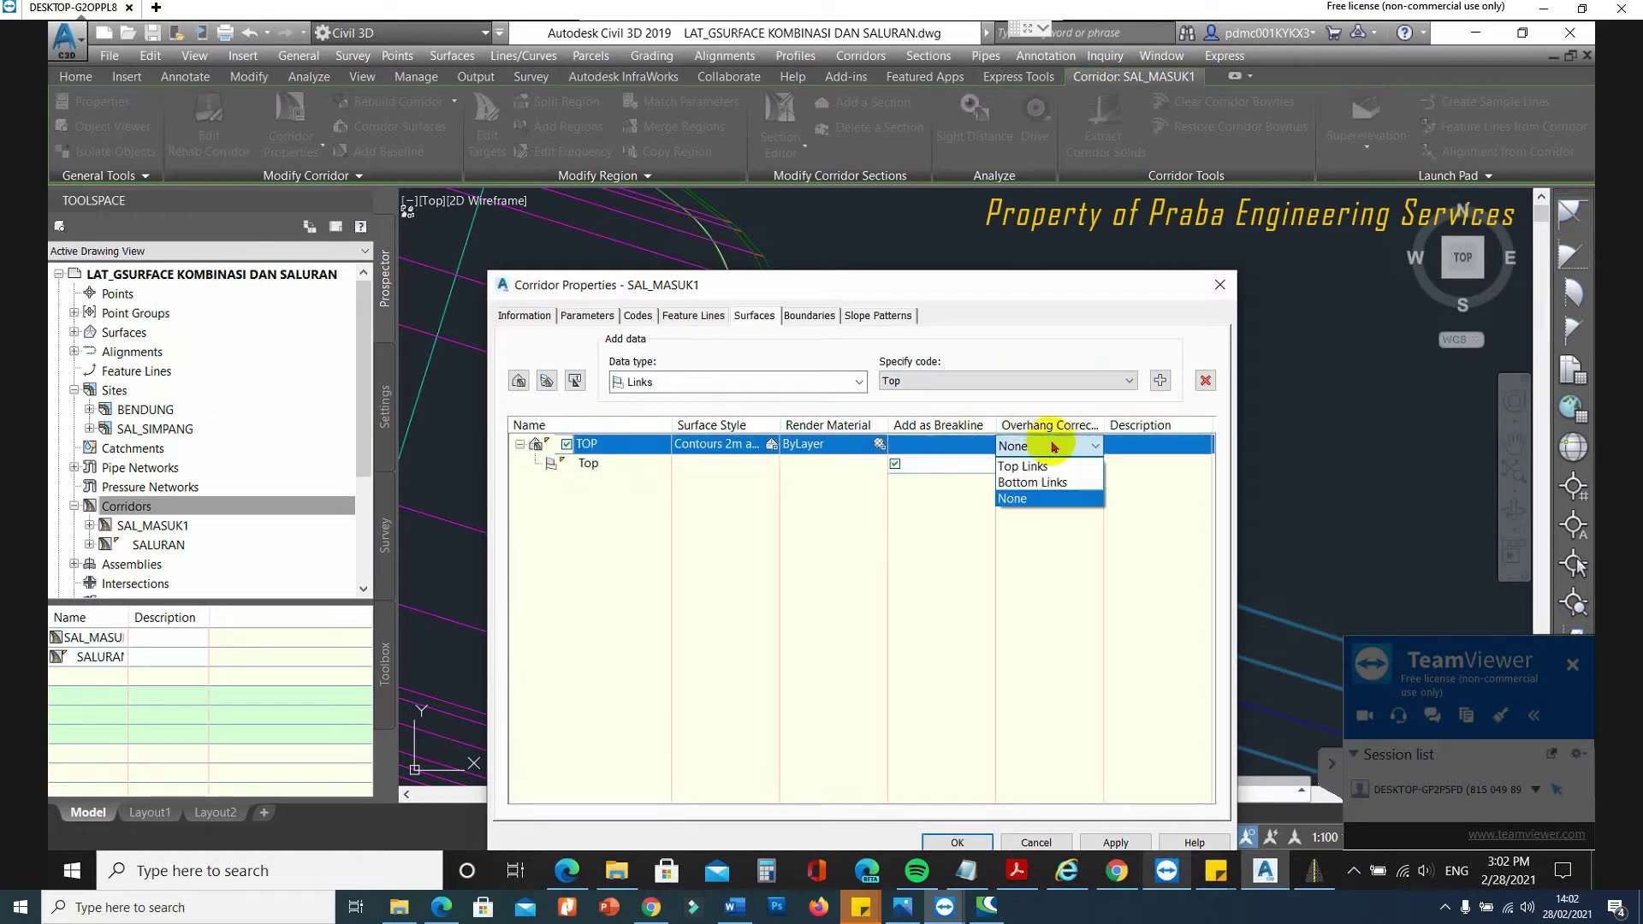
click(1011, 469)
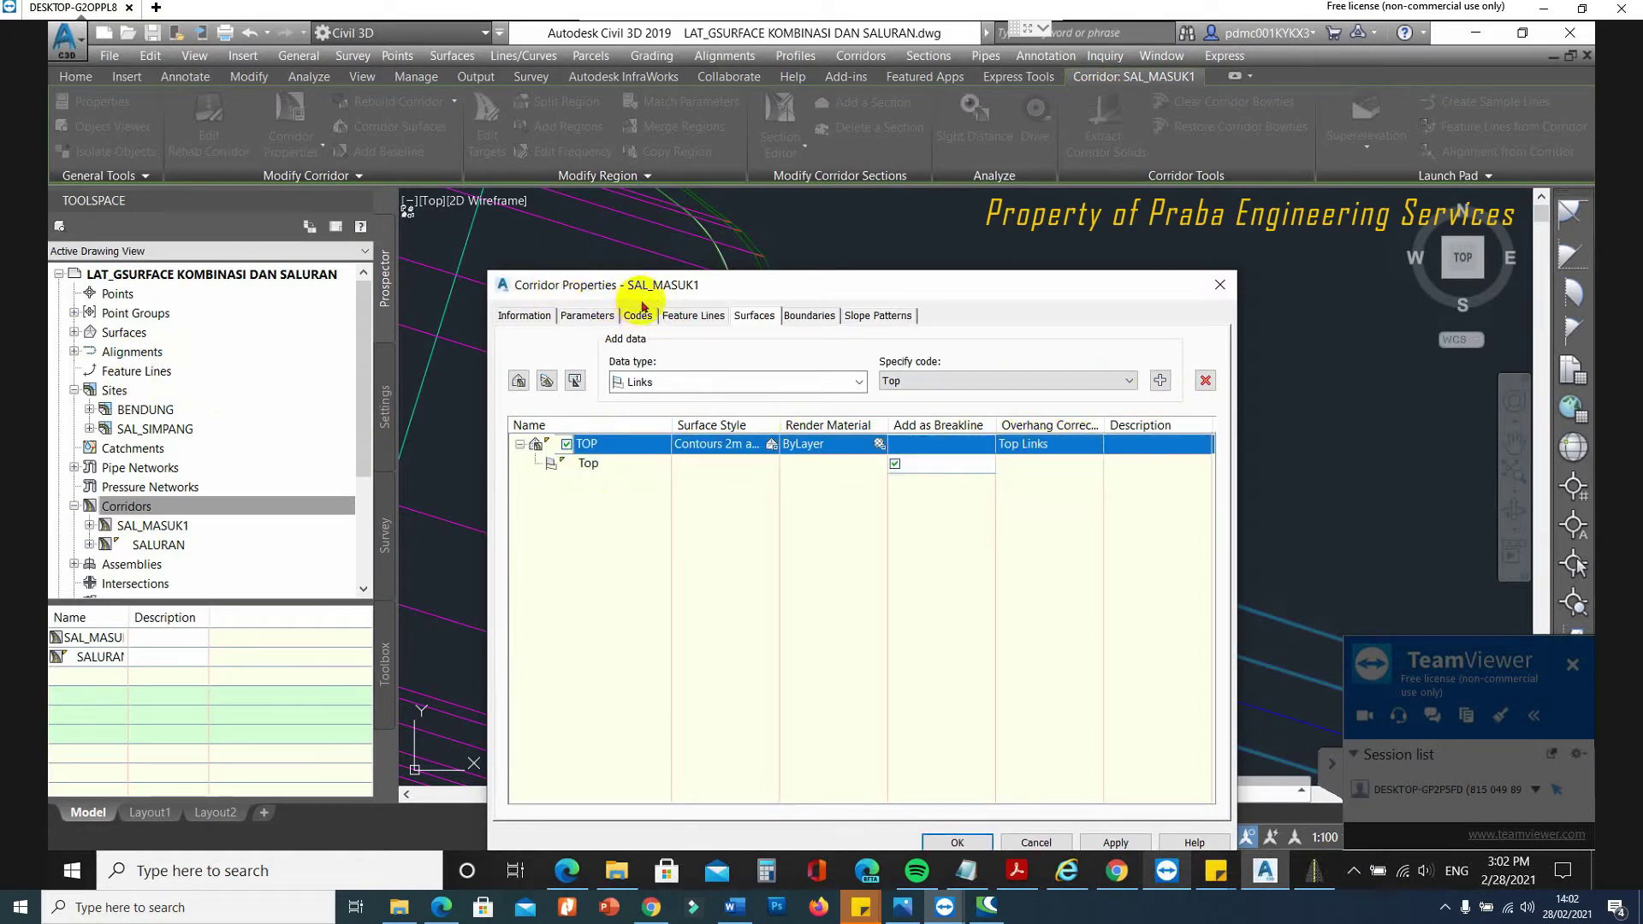
click(1101, 840)
Use the corridor extents as the outer boundary of the TOP surface and accept the corridor properties.
click(809, 315)
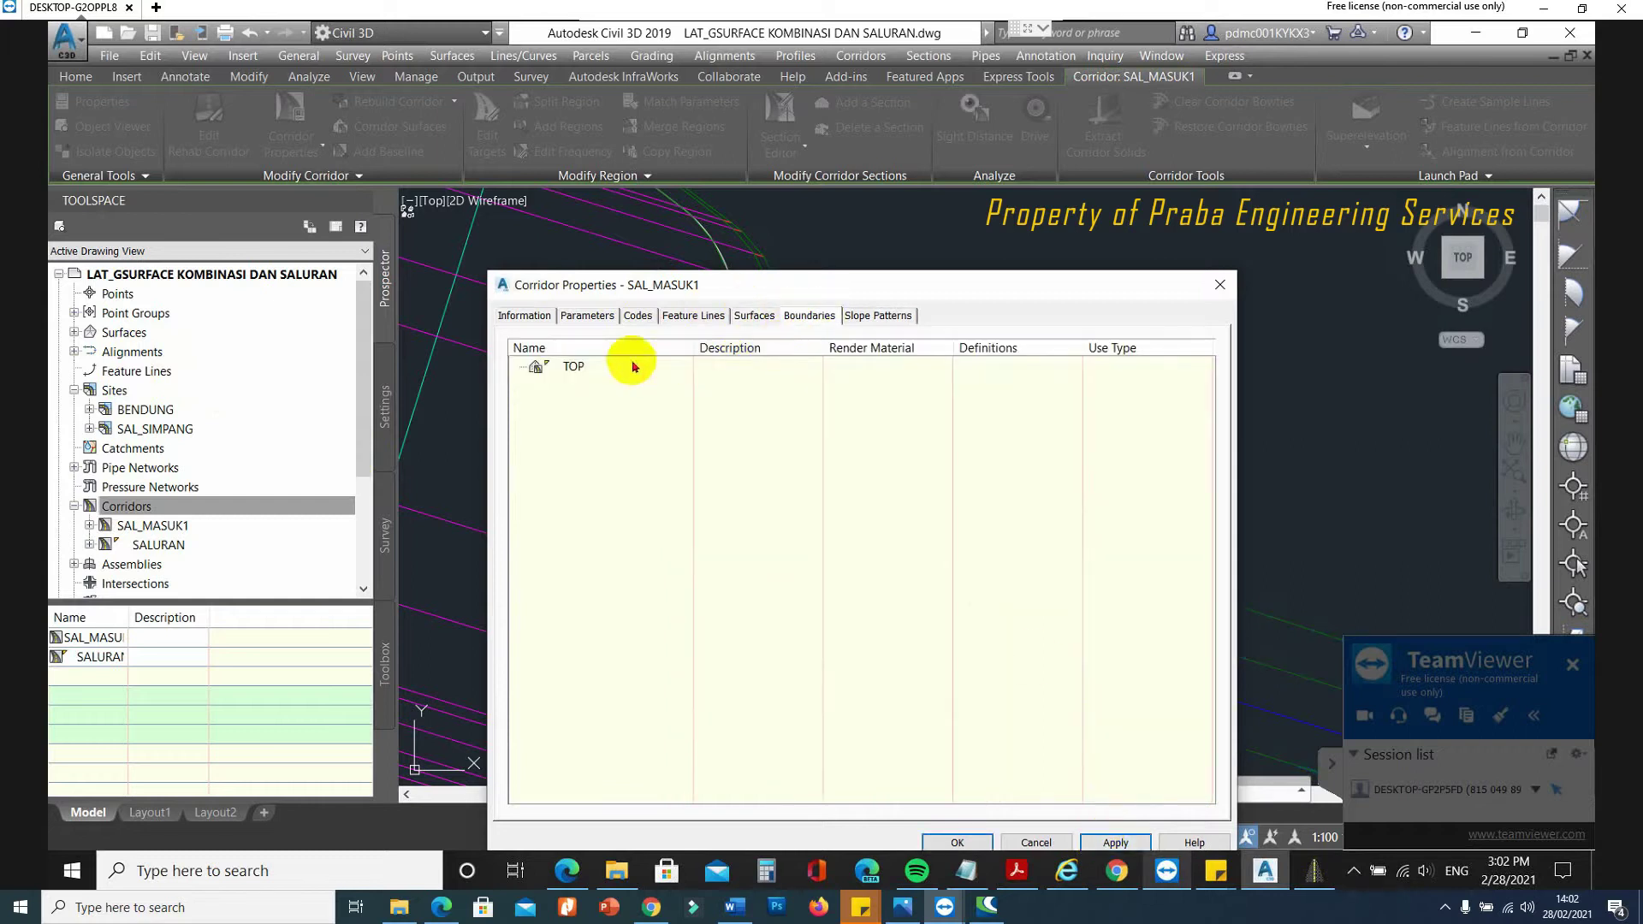
right_click(591, 368)
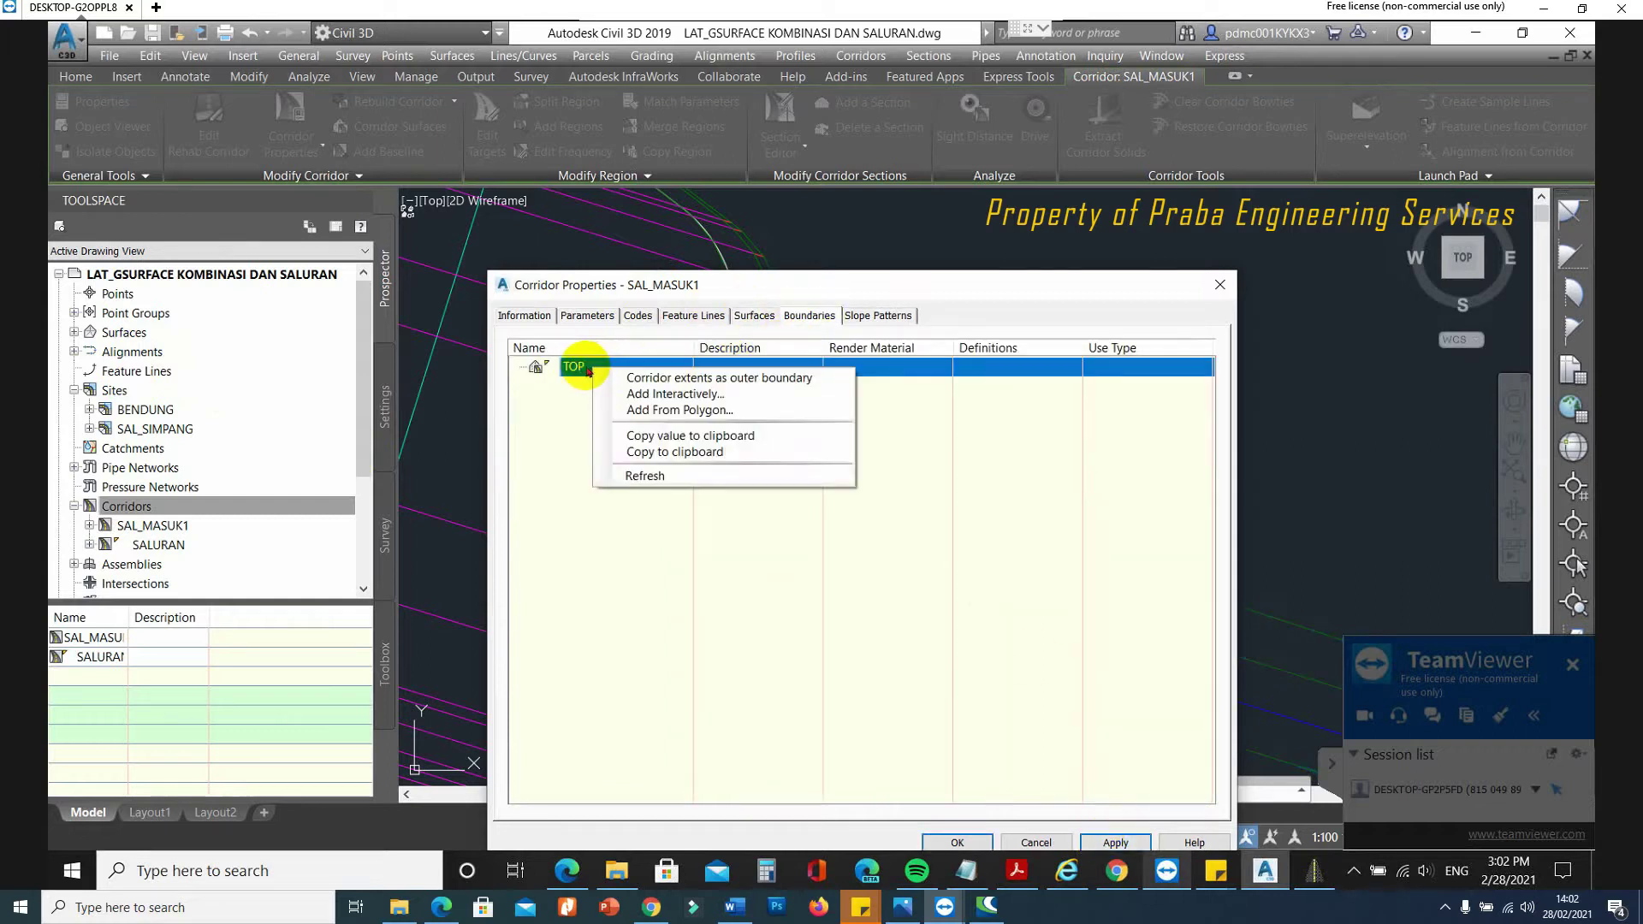
click(673, 378)
click(961, 841)
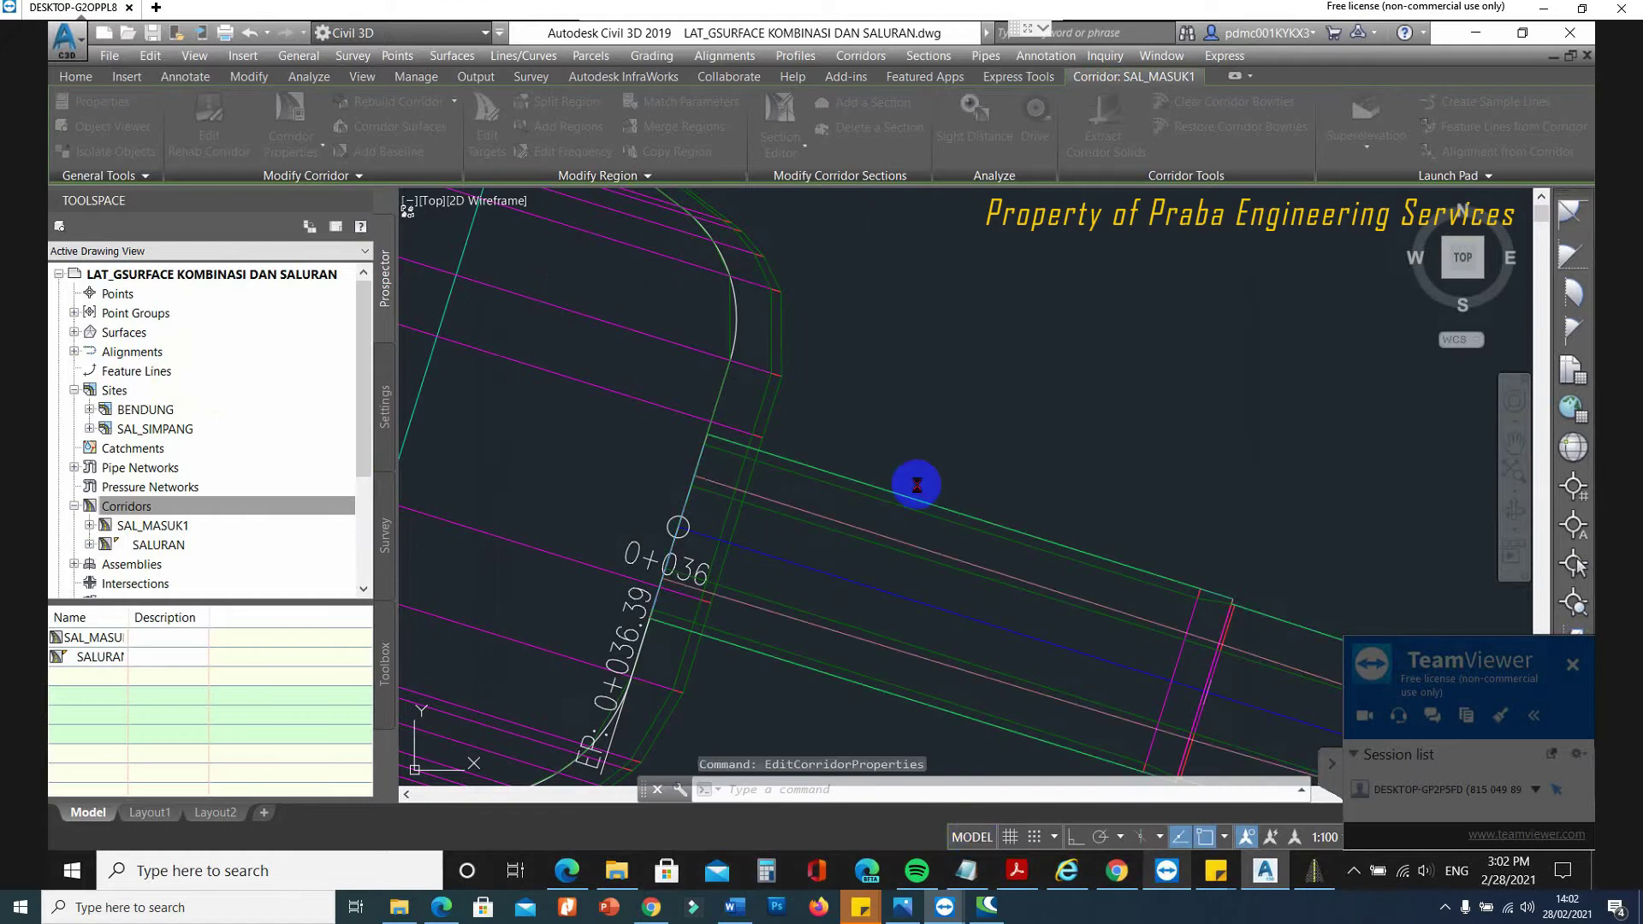
Select the TOP surface of SAL_MASUK1 and examine it in 3D in the Object Viewer.
click(880, 506)
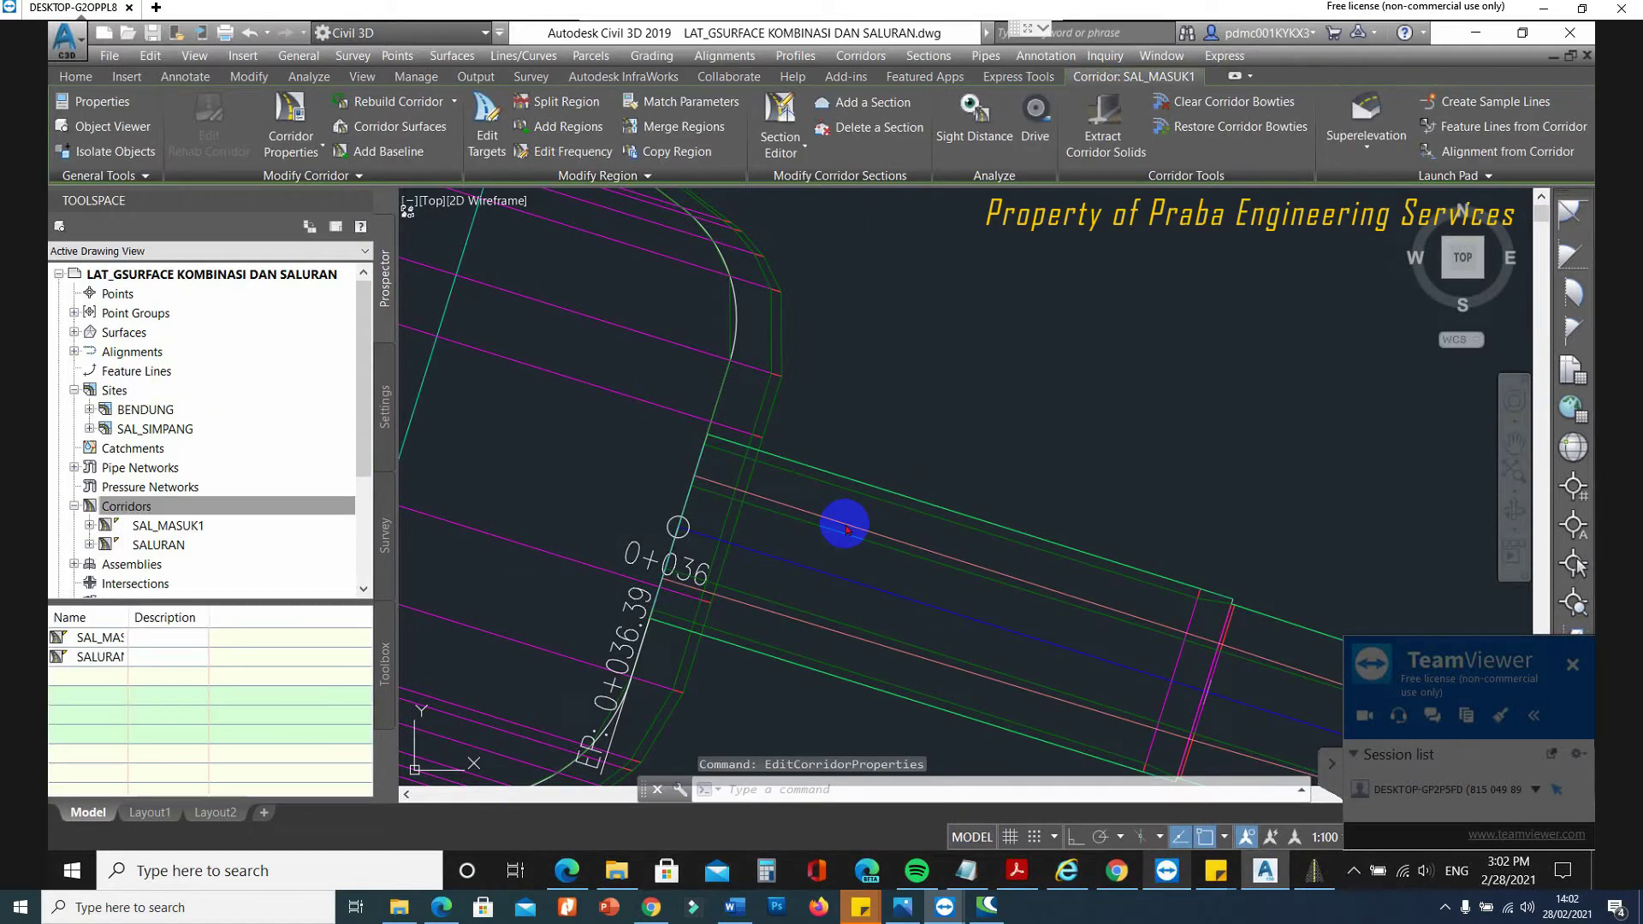
scroll(845, 530, down, 3)
key(Escape)
click(815, 514)
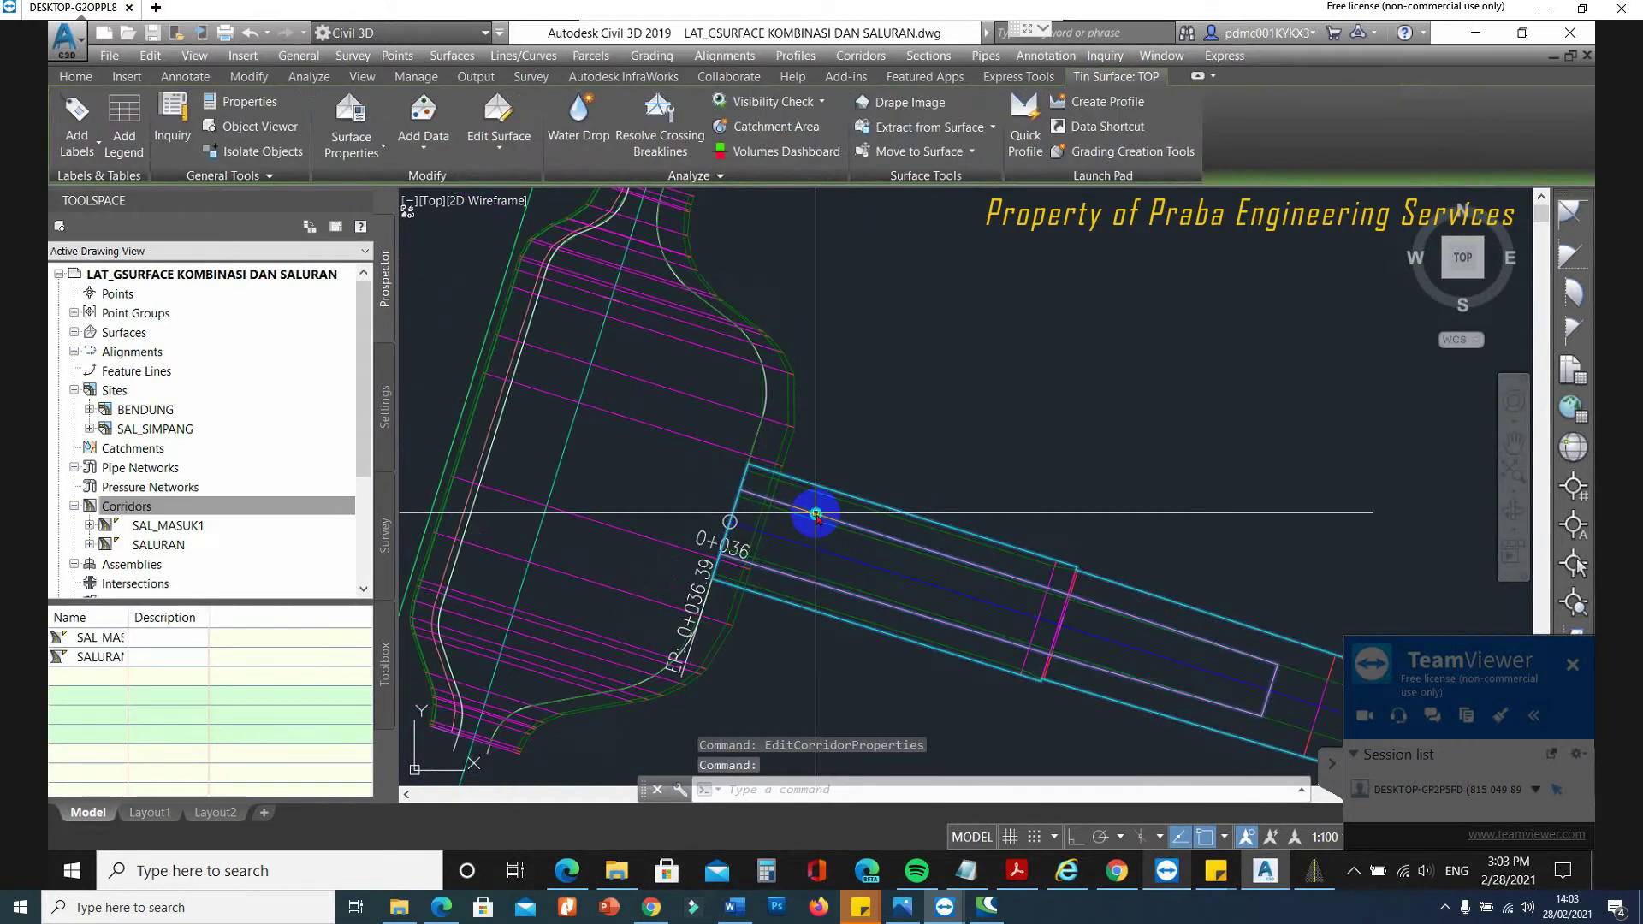
right_click(816, 514)
click(873, 794)
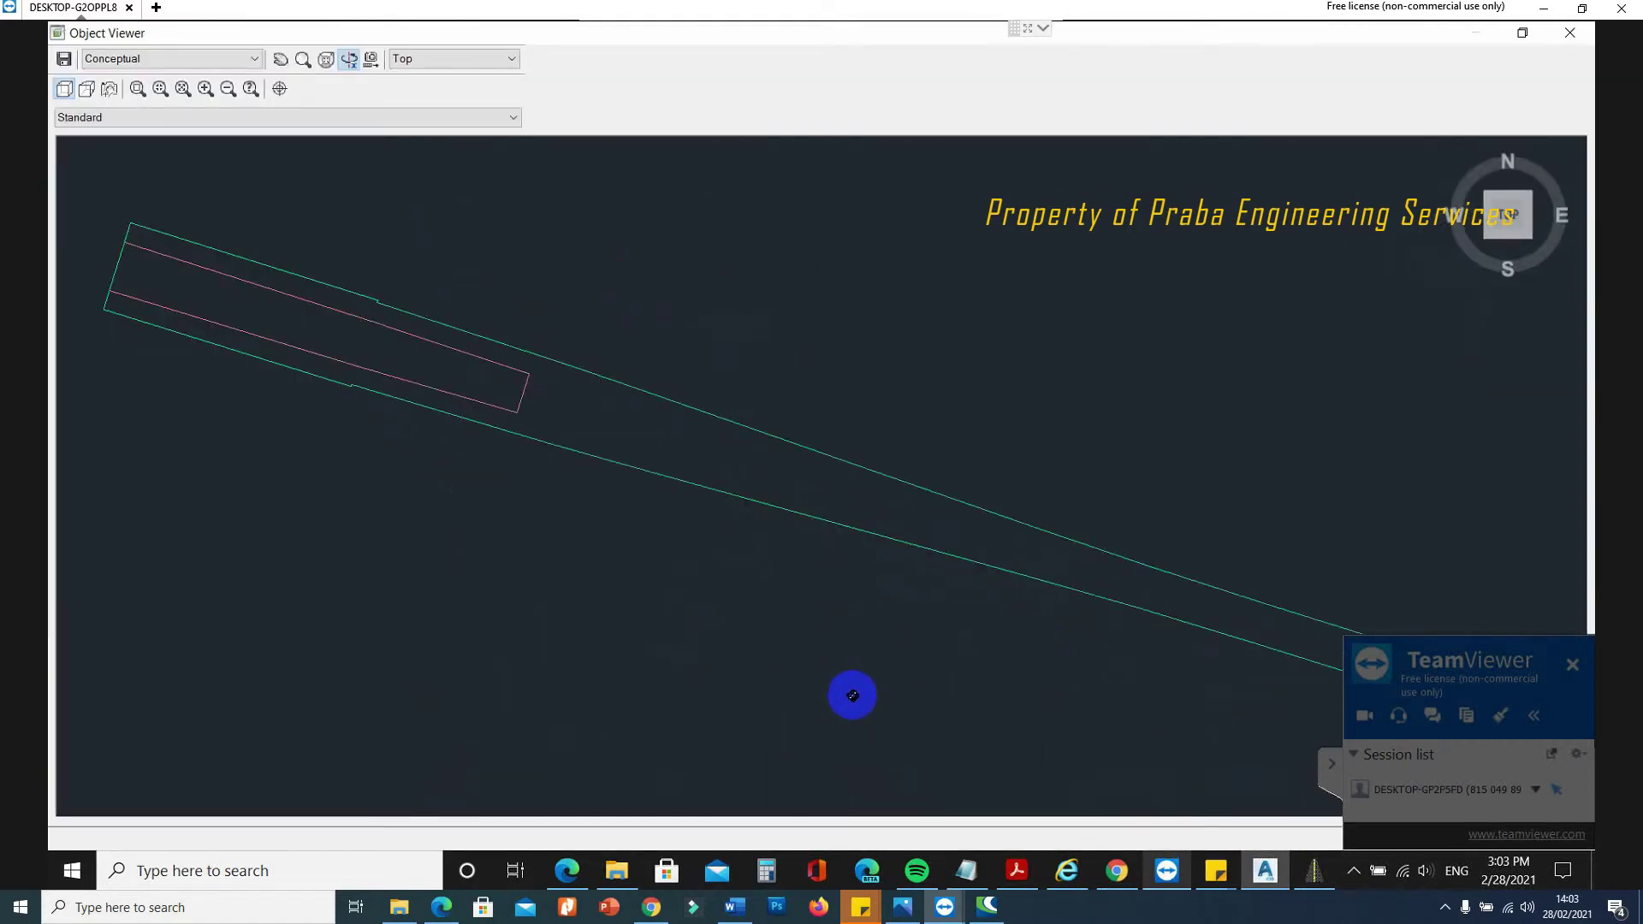
mouse_move(912, 413)
mouse_down()
mouse_move(506, 510)
mouse_move(925, 587)
mouse_move(770, 576)
mouse_move(1029, 560)
mouse_move(1000, 549)
mouse_up()
key(Escape)
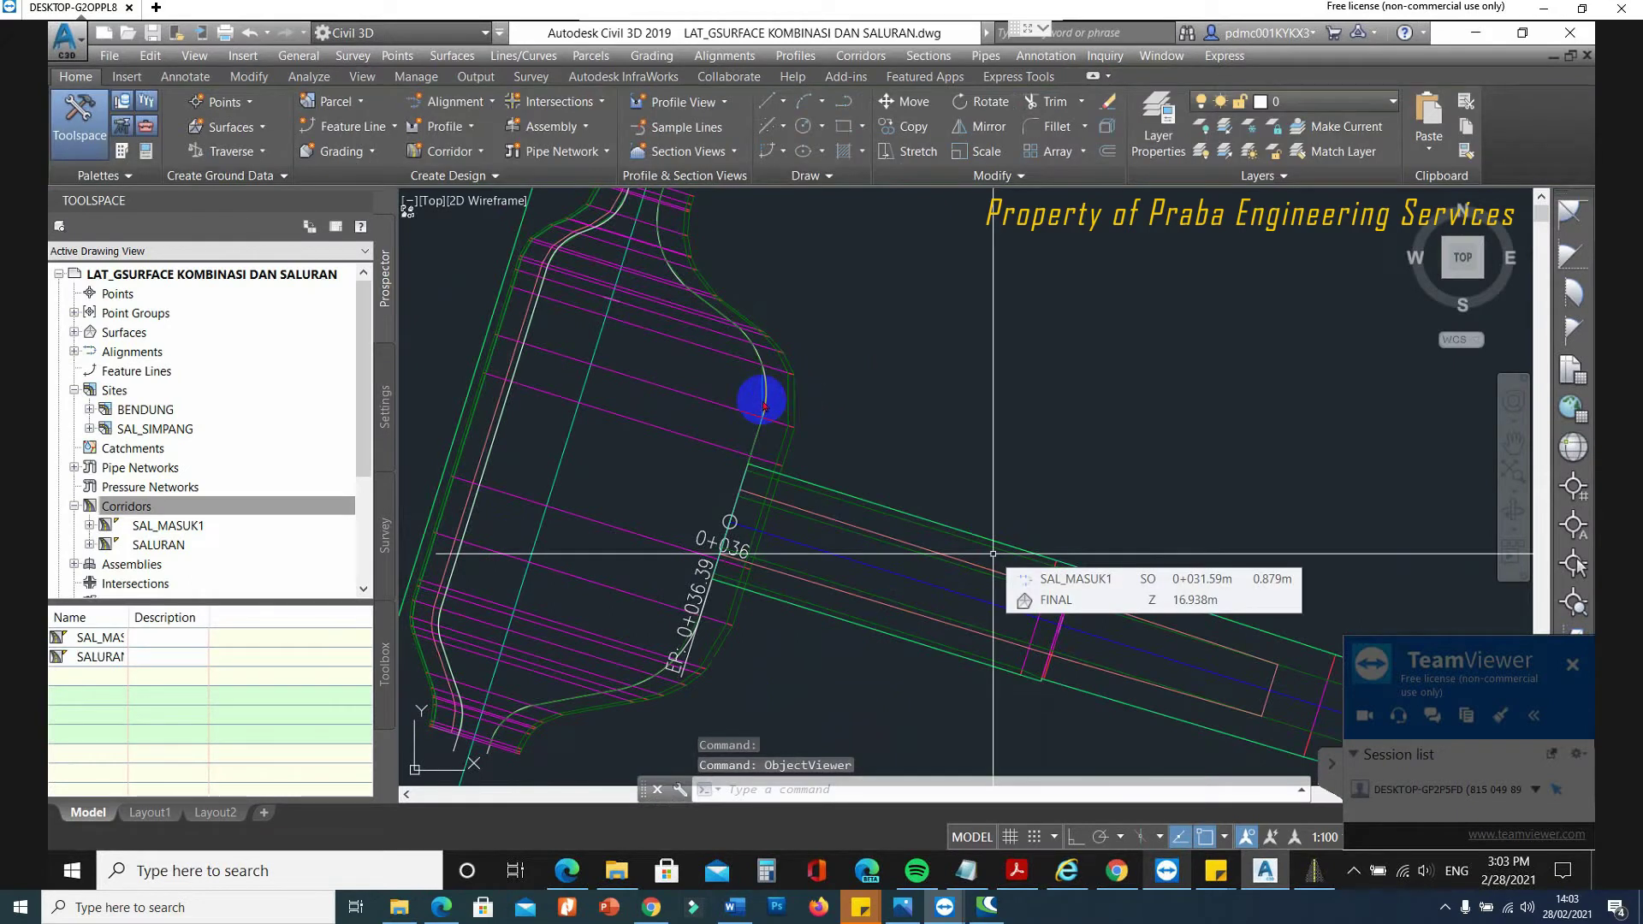
Draw an arc from the SALURAN edge to the inlet channel and stretch its start and midpoint to about 1.26 m radius.
scroll(734, 420, up, 4)
click(719, 413)
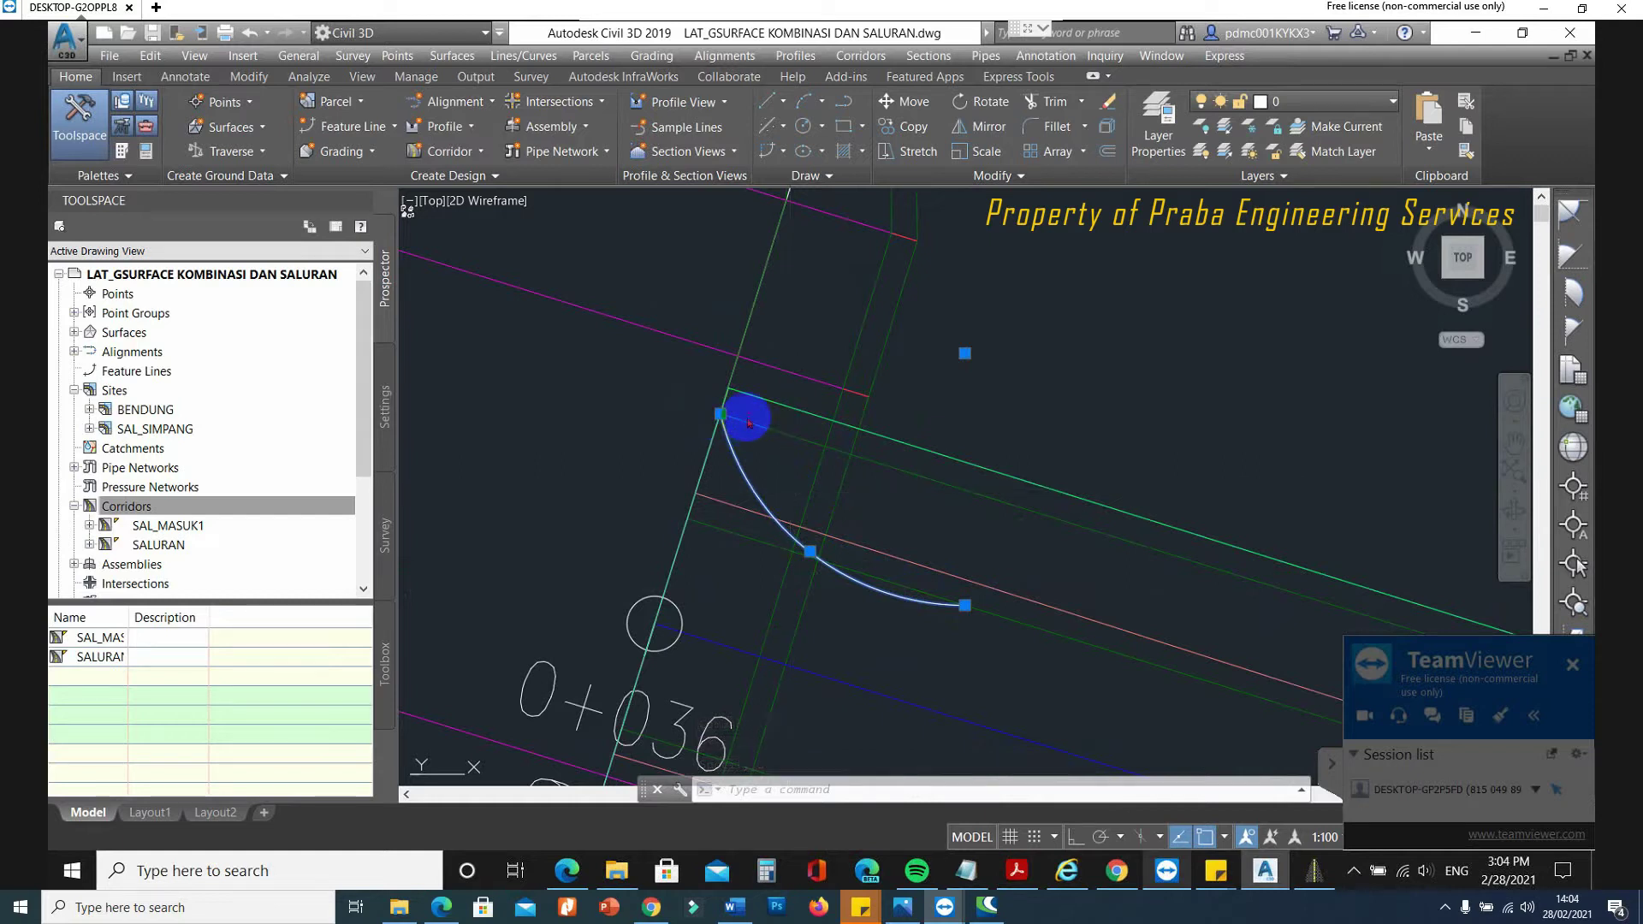
click(721, 415)
click(753, 304)
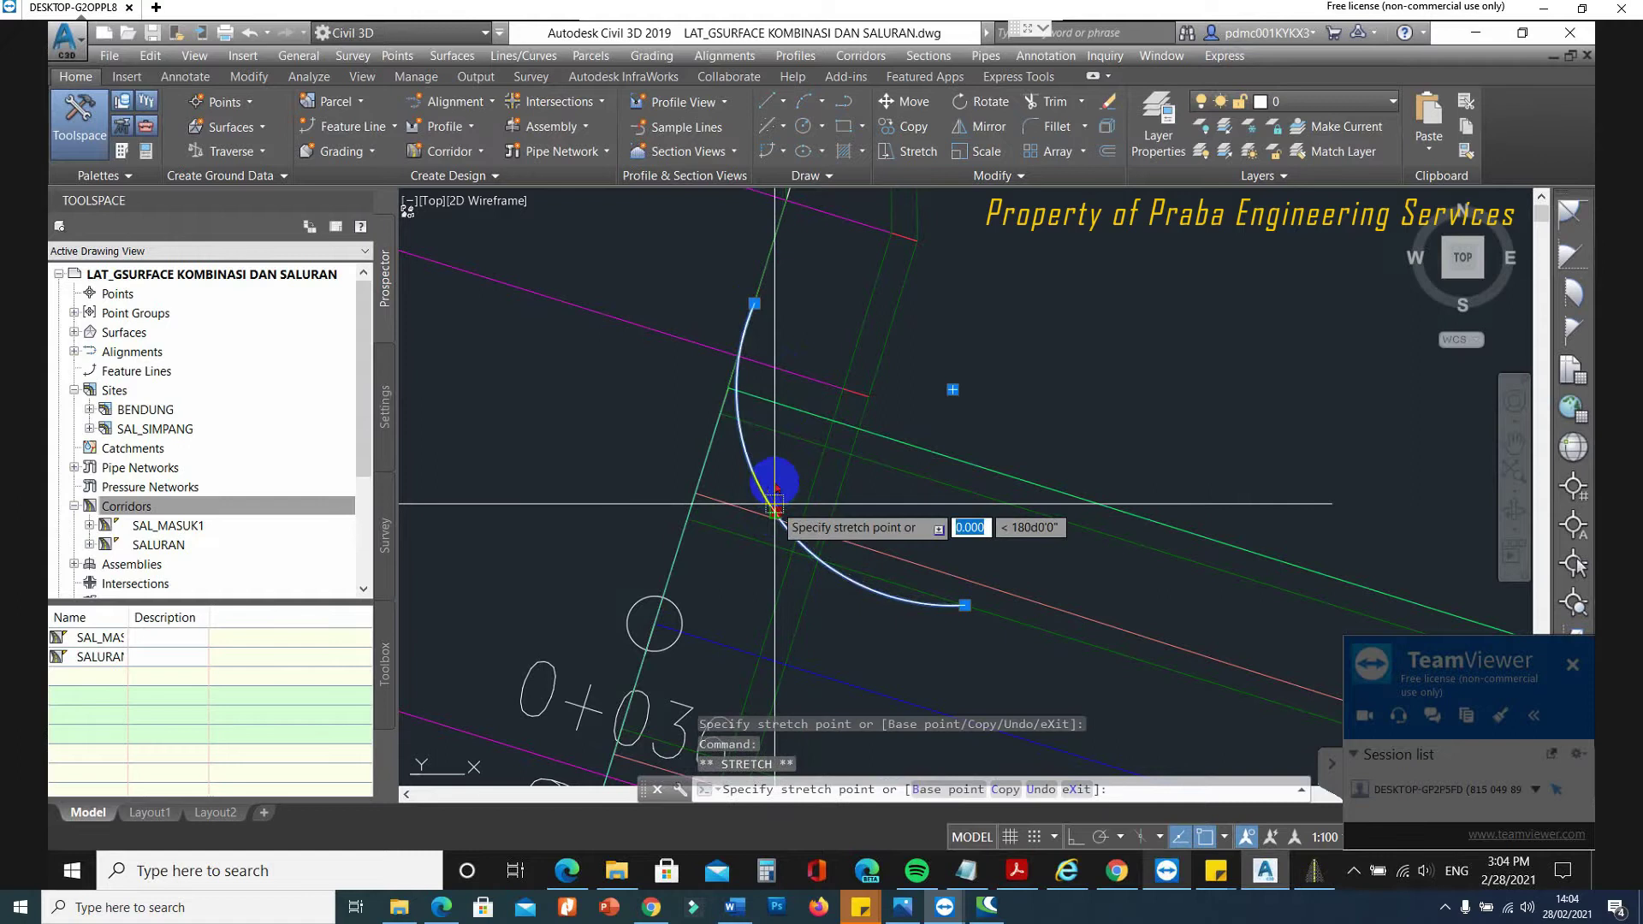
click(792, 477)
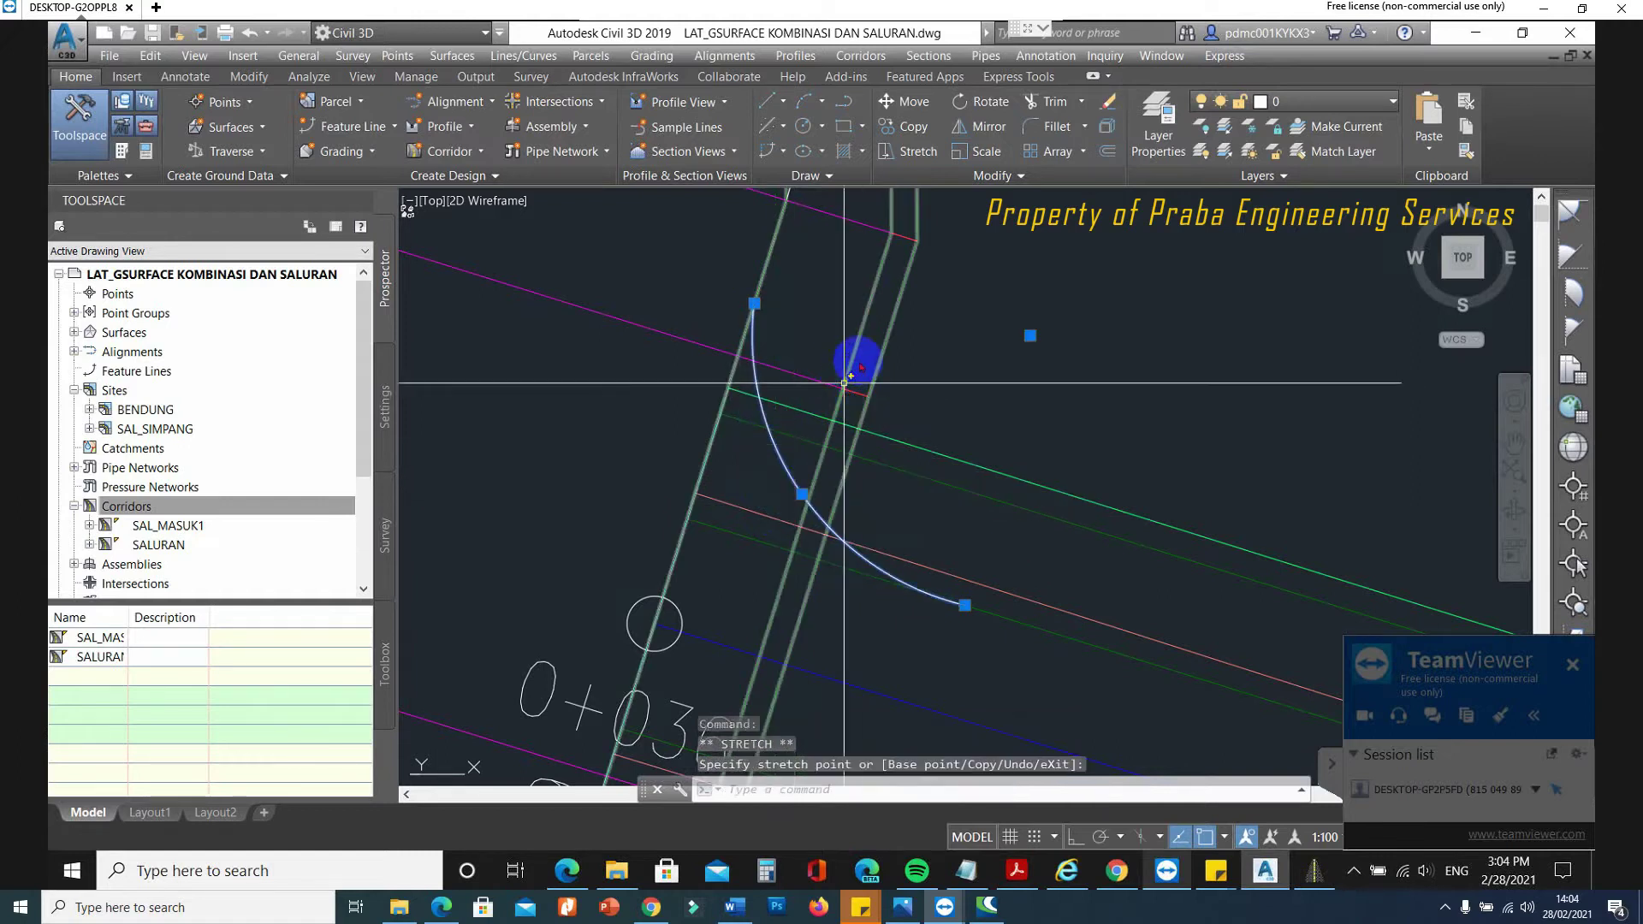
List the junction arc's geometry to read its radius and length.
text(li)
key(Return)
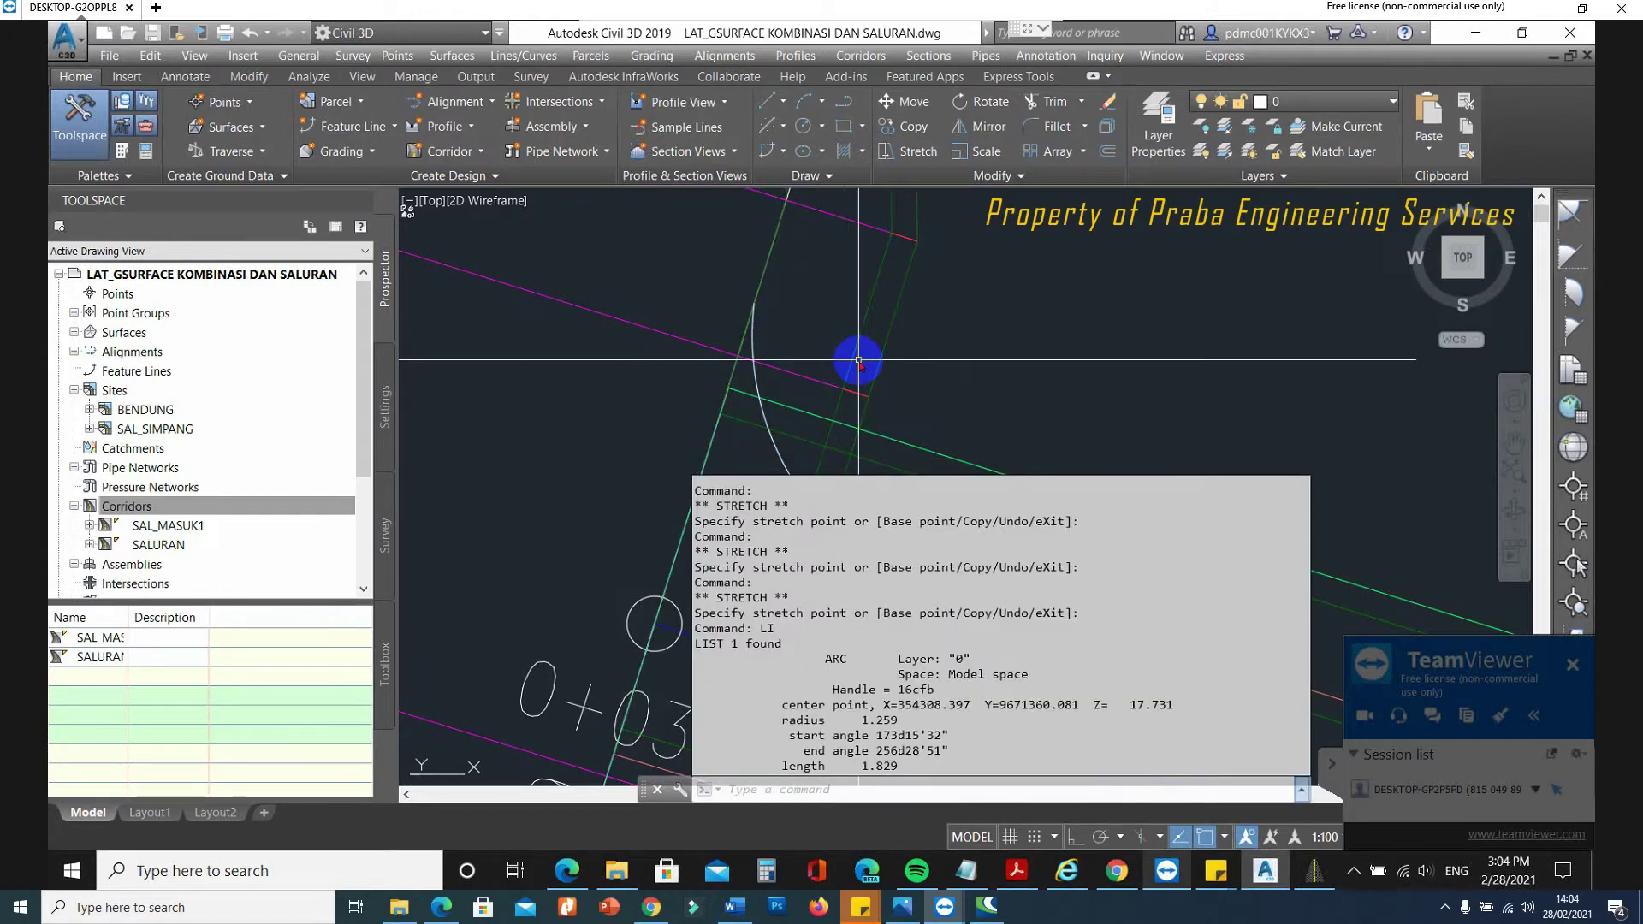
key(Escape)
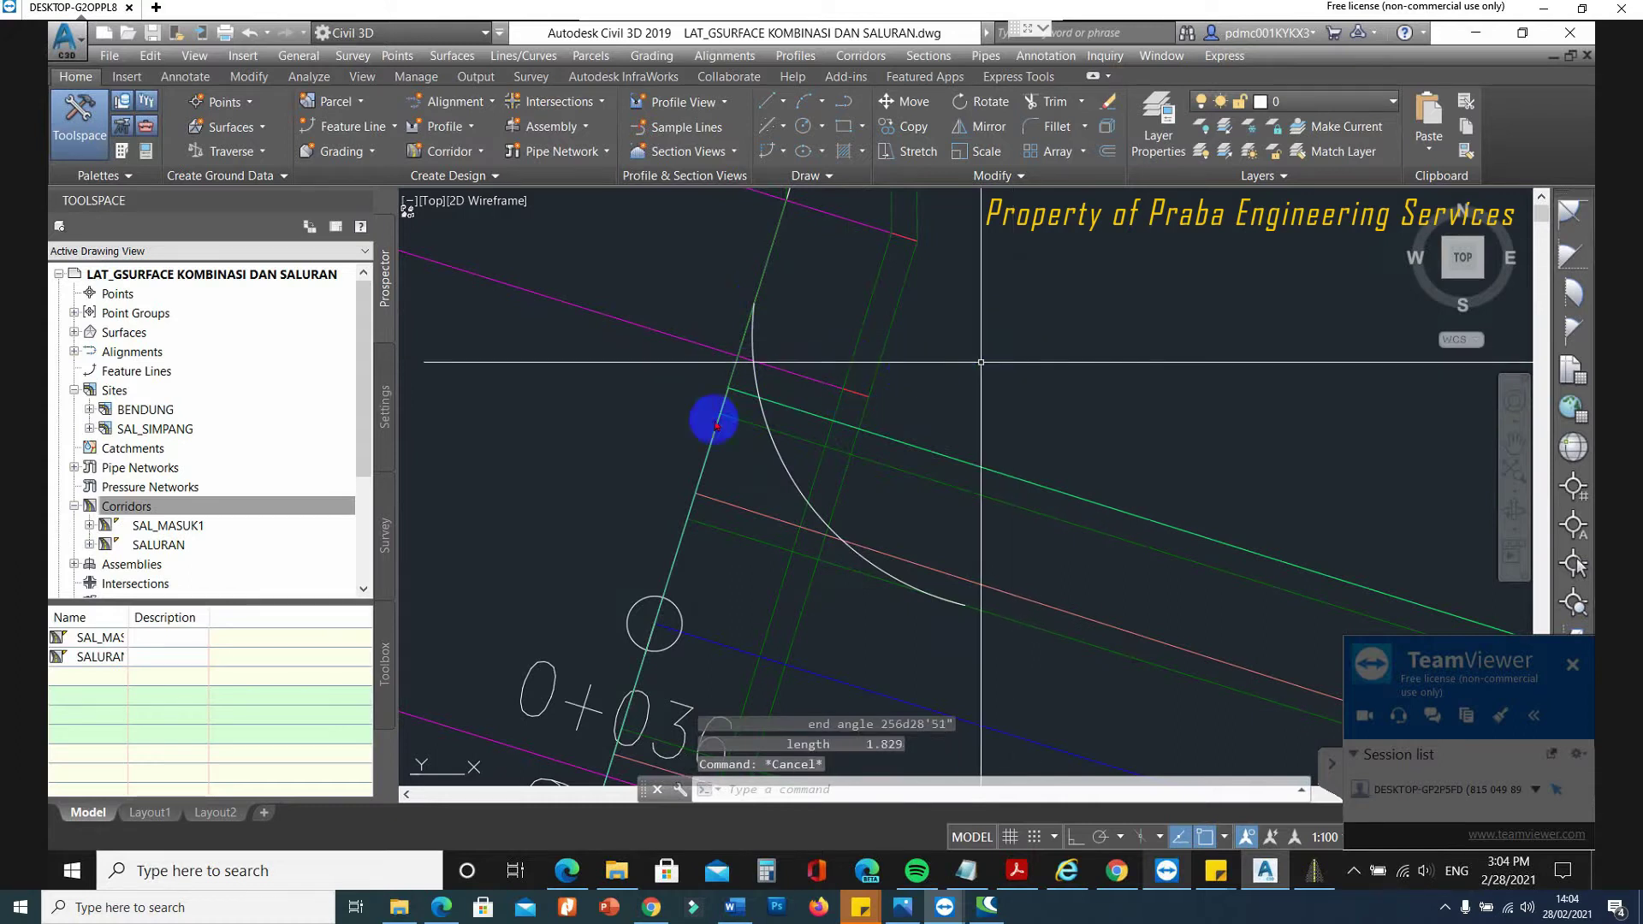
click(763, 283)
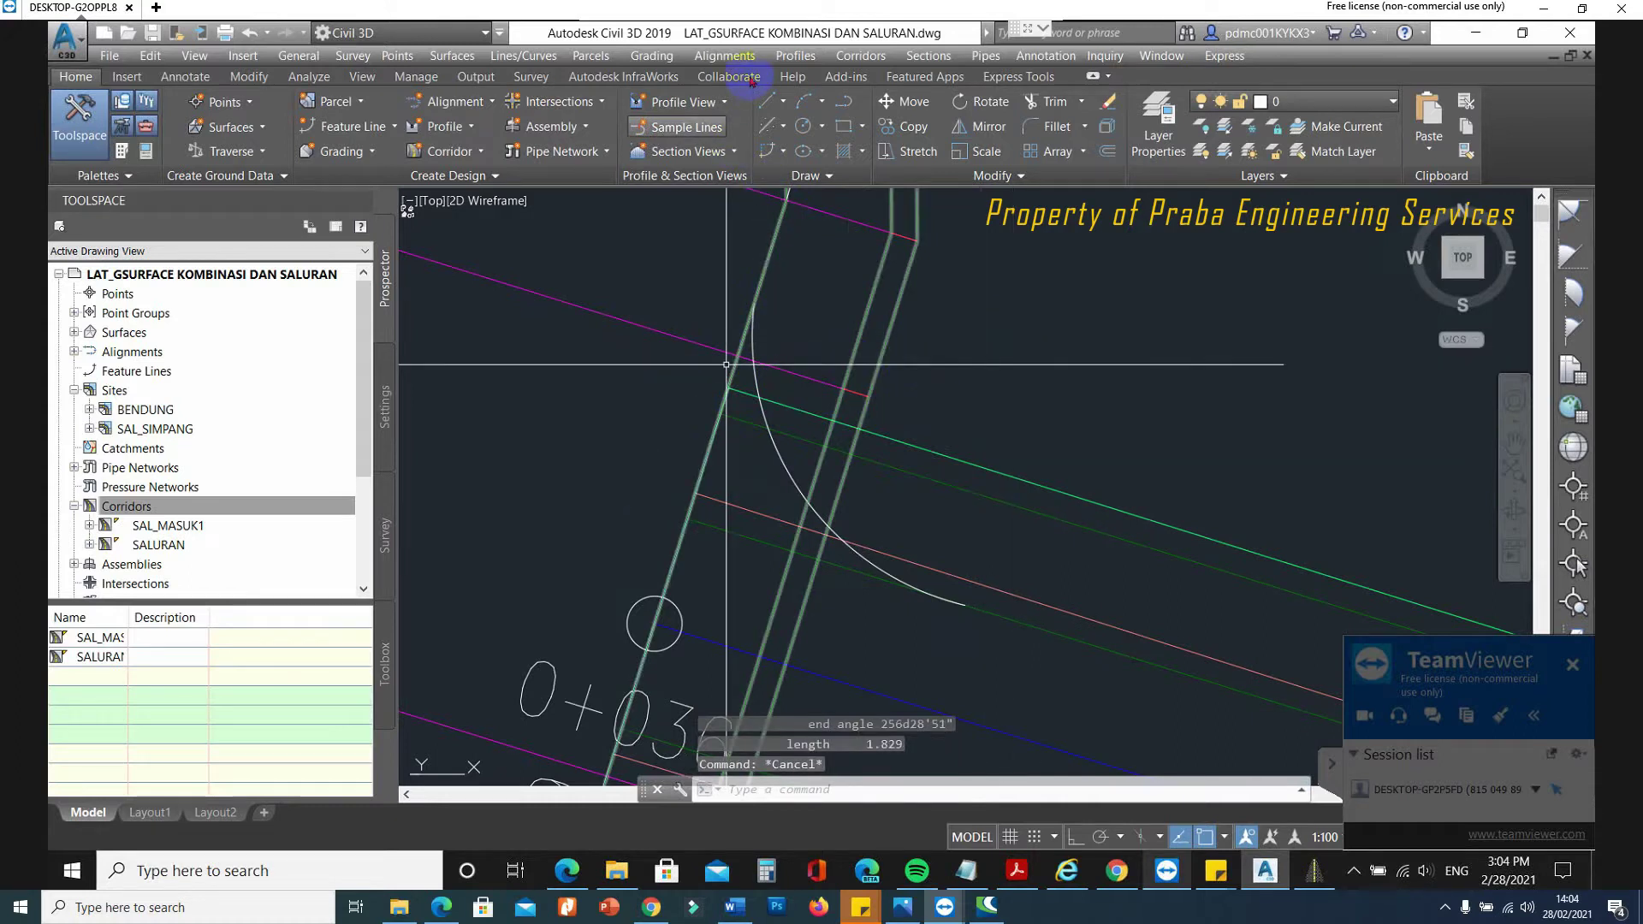
Create a new site named SAL_MASUK1_SIMPANG for the junction's feature lines.
click(127, 392)
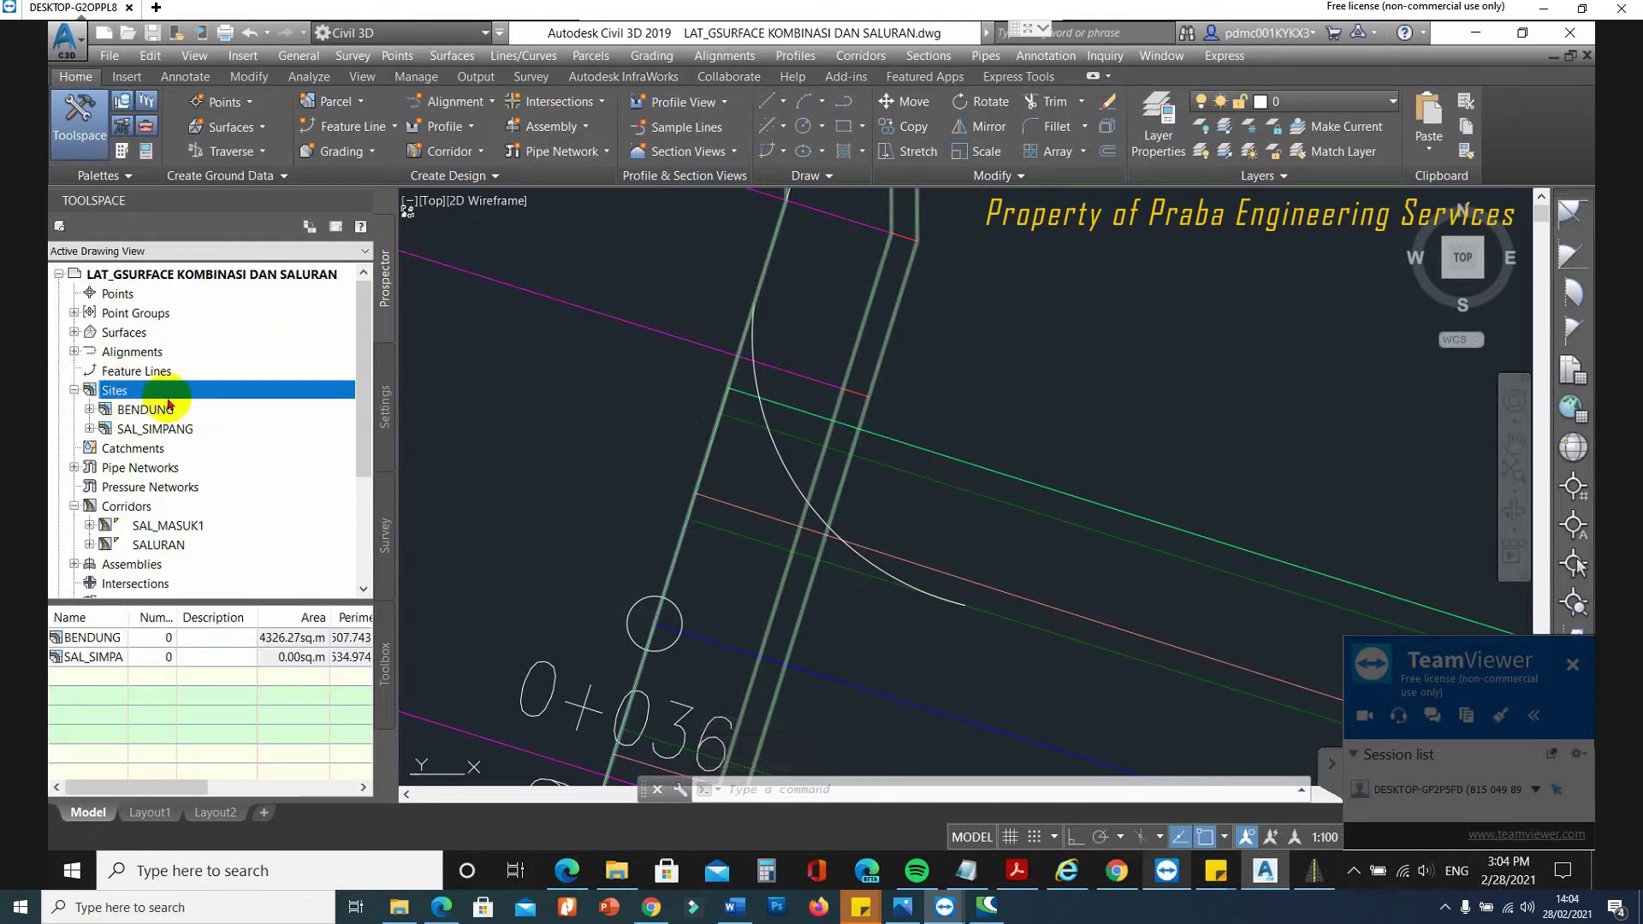
right_click(167, 398)
click(192, 402)
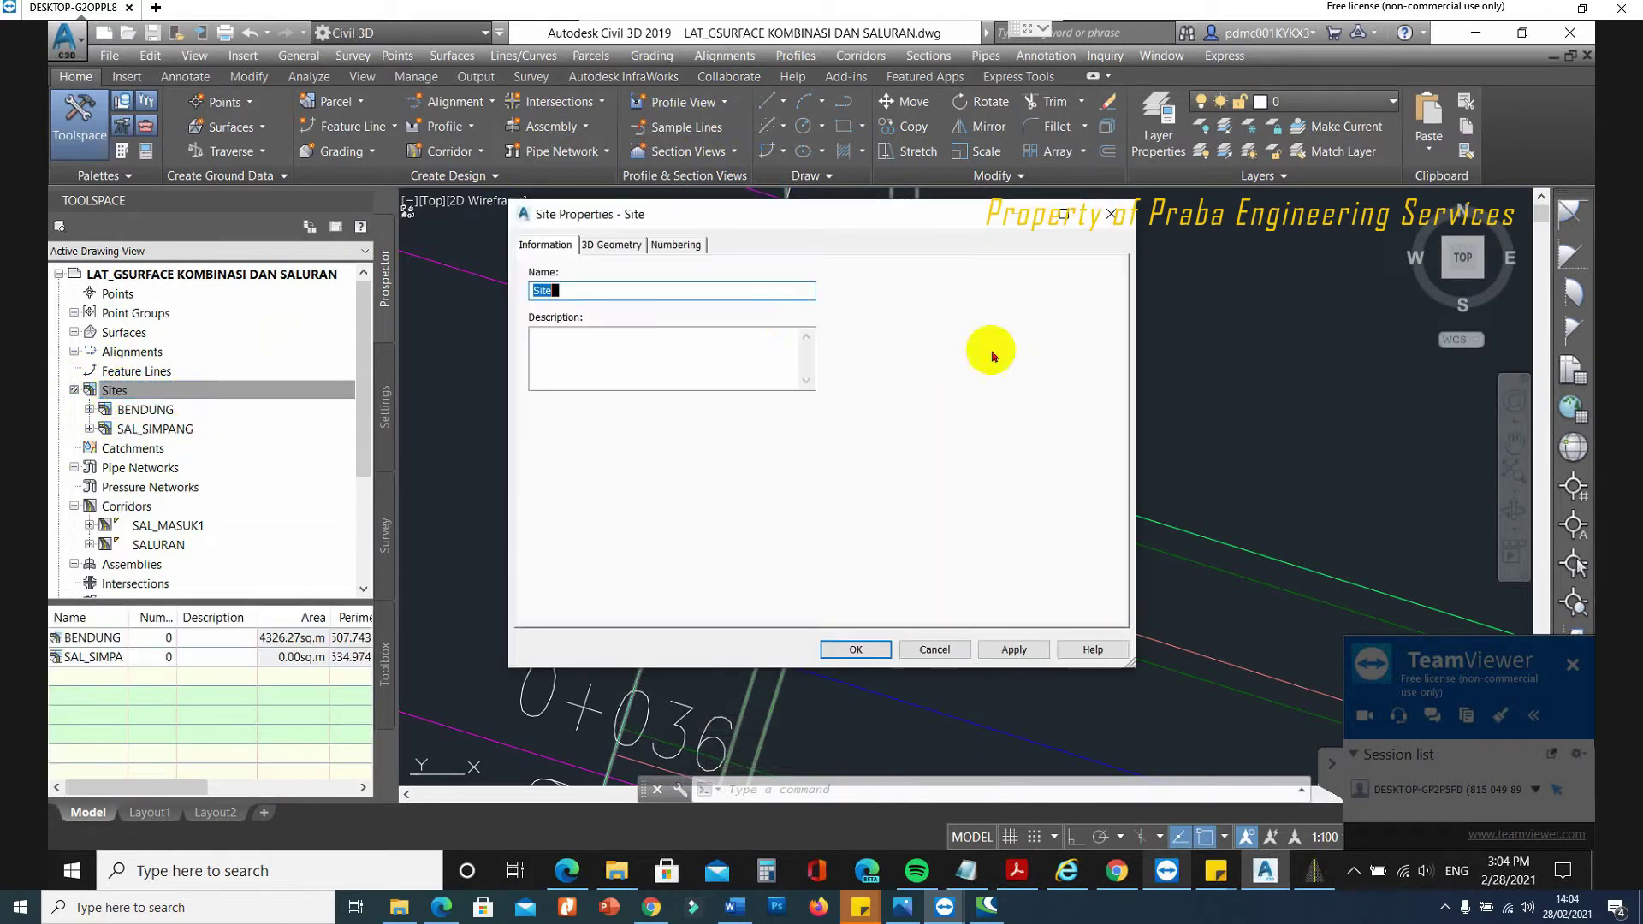
click(660, 298)
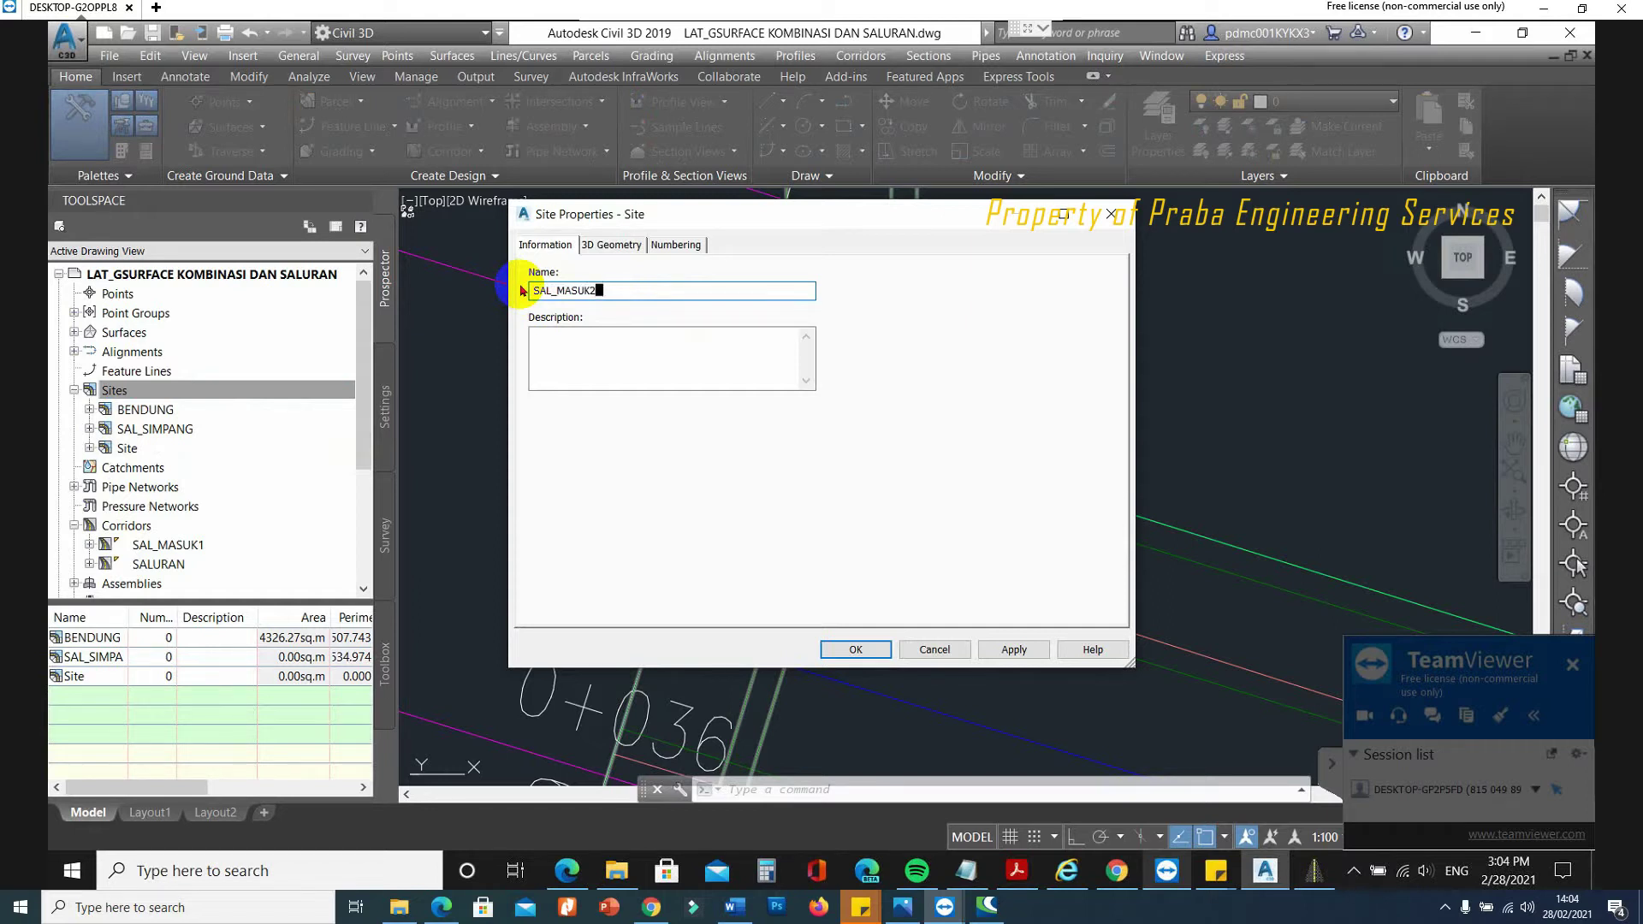
key(BackSpace)
text(1_S1)
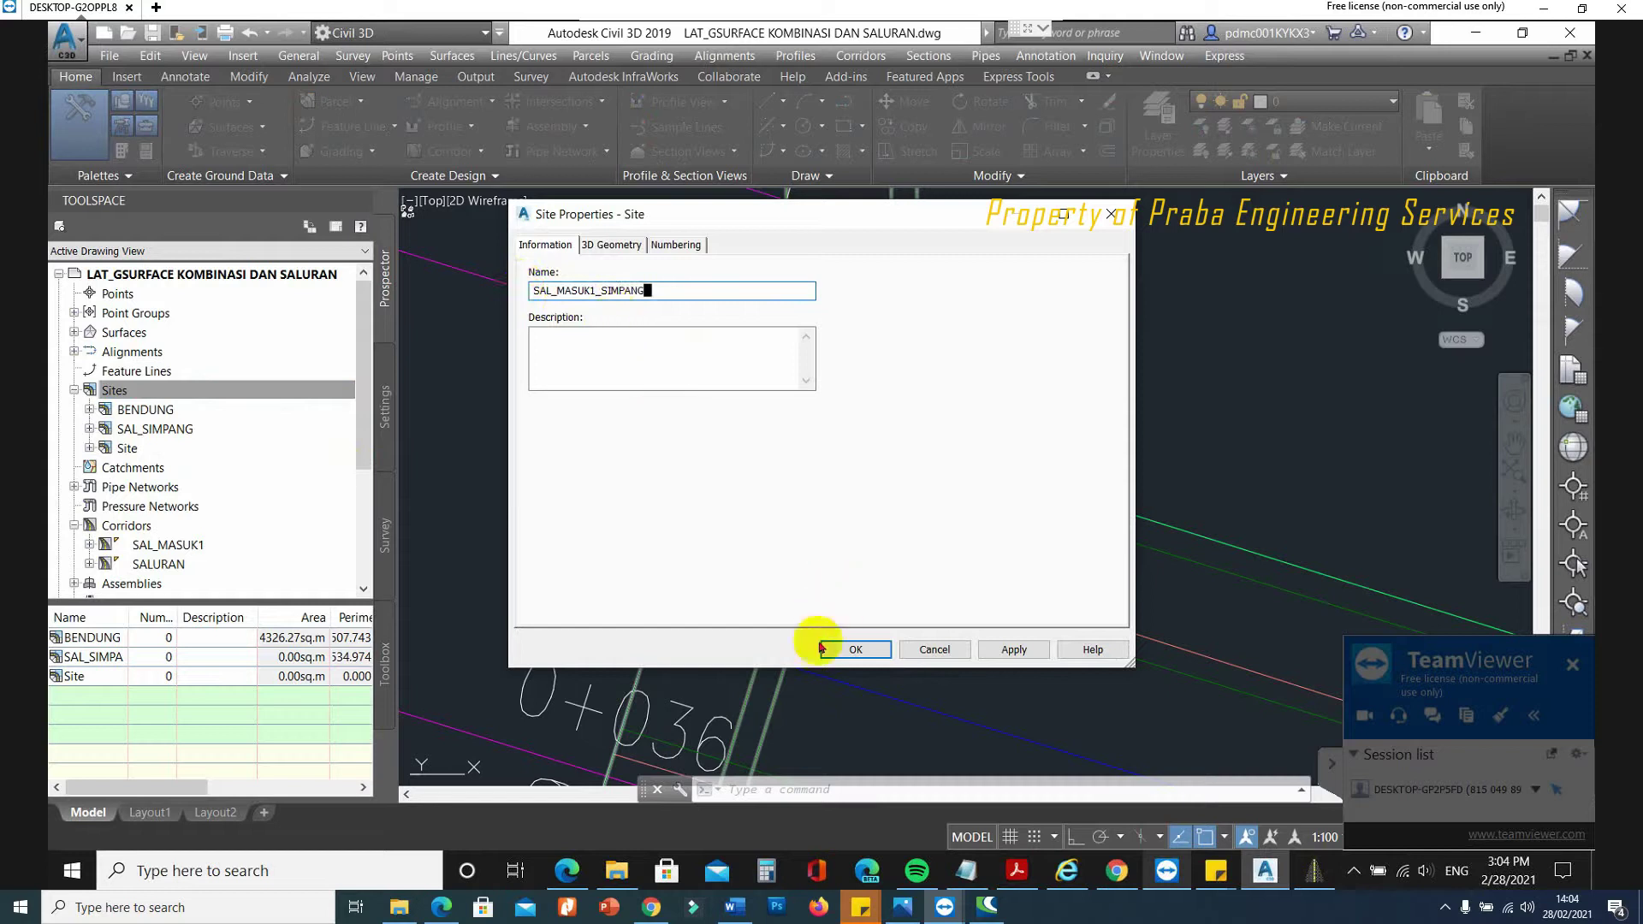
click(843, 650)
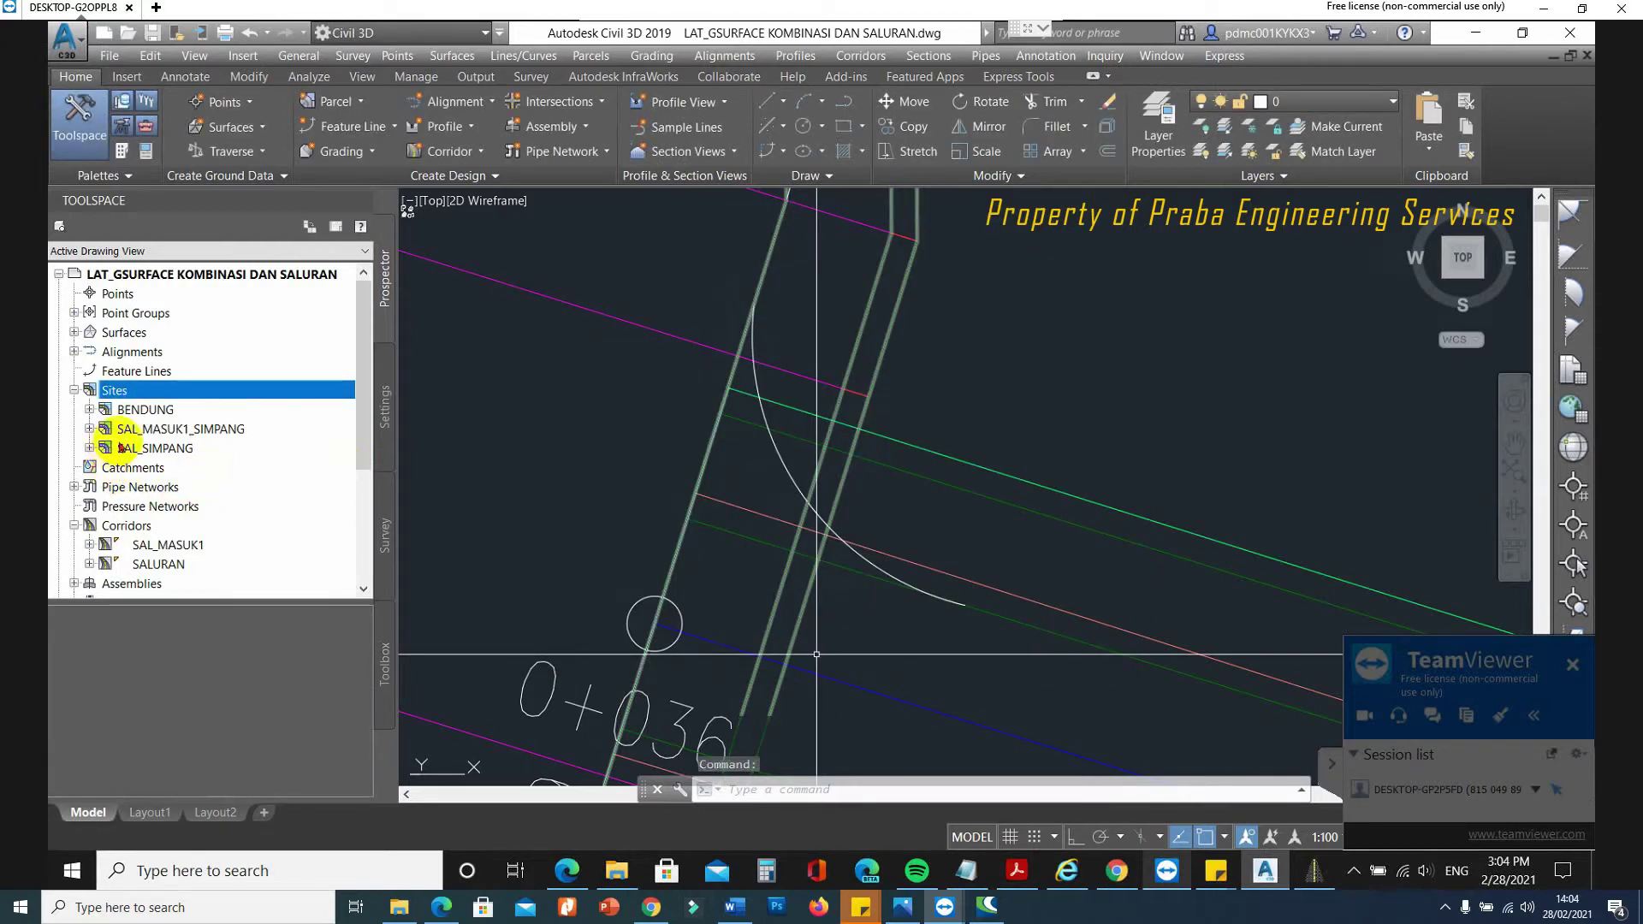
right_click(173, 434)
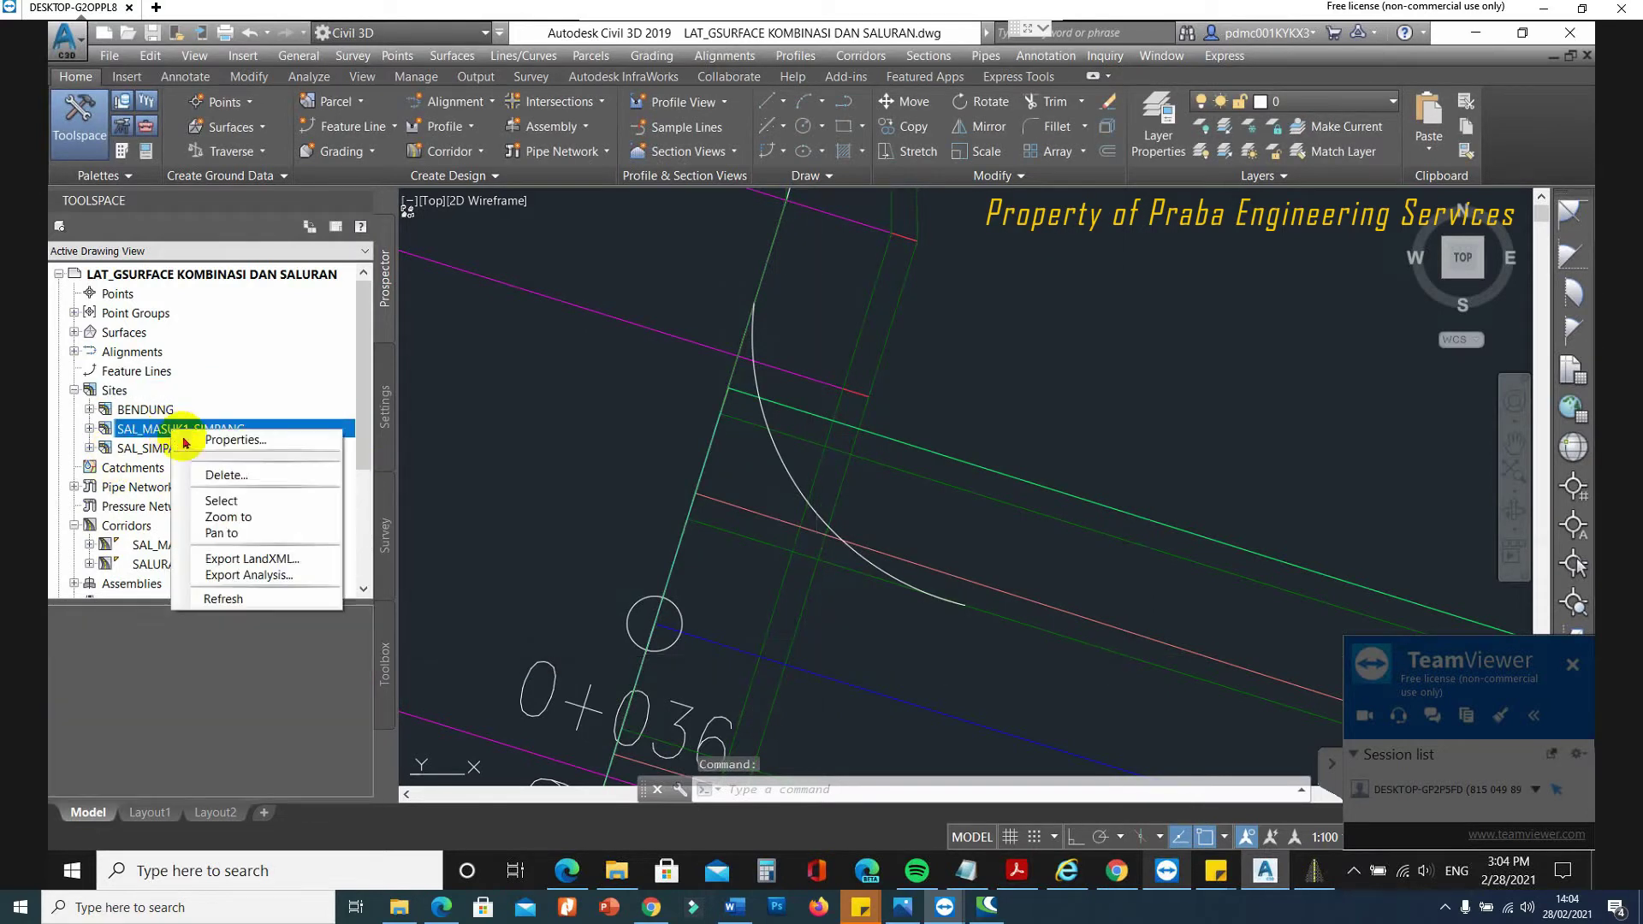
click(653, 257)
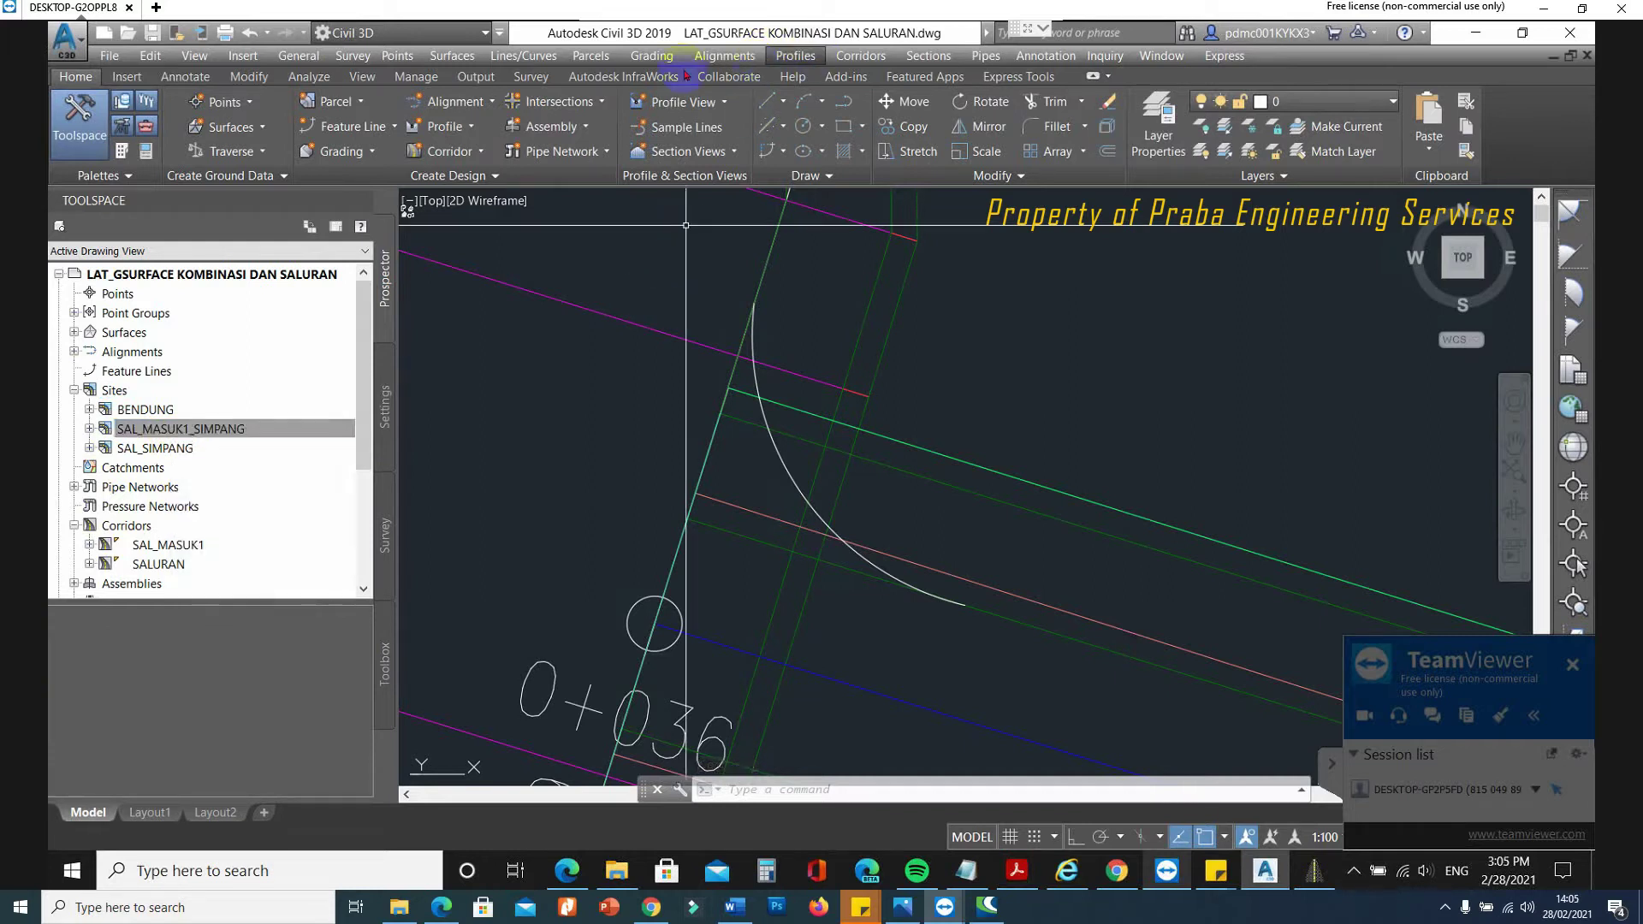
Start a feature line in site SAL_MASUK1_SIMPANG along the SALURAN edge to the junction arc's start, with elevations 16.000 and 17.731.
click(652, 56)
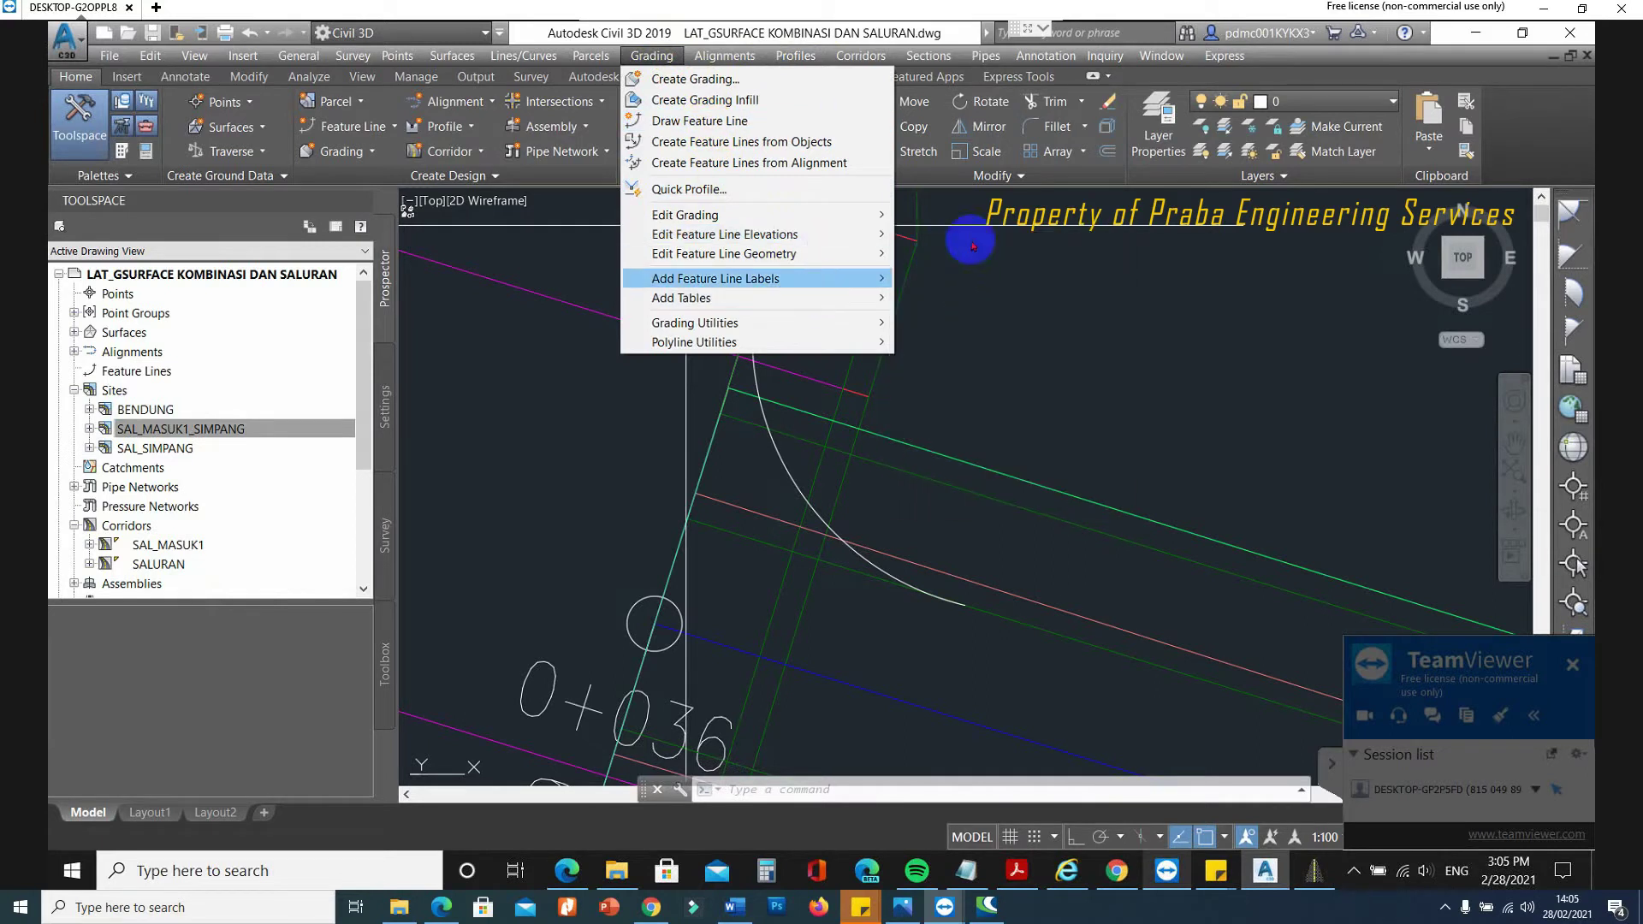
click(732, 124)
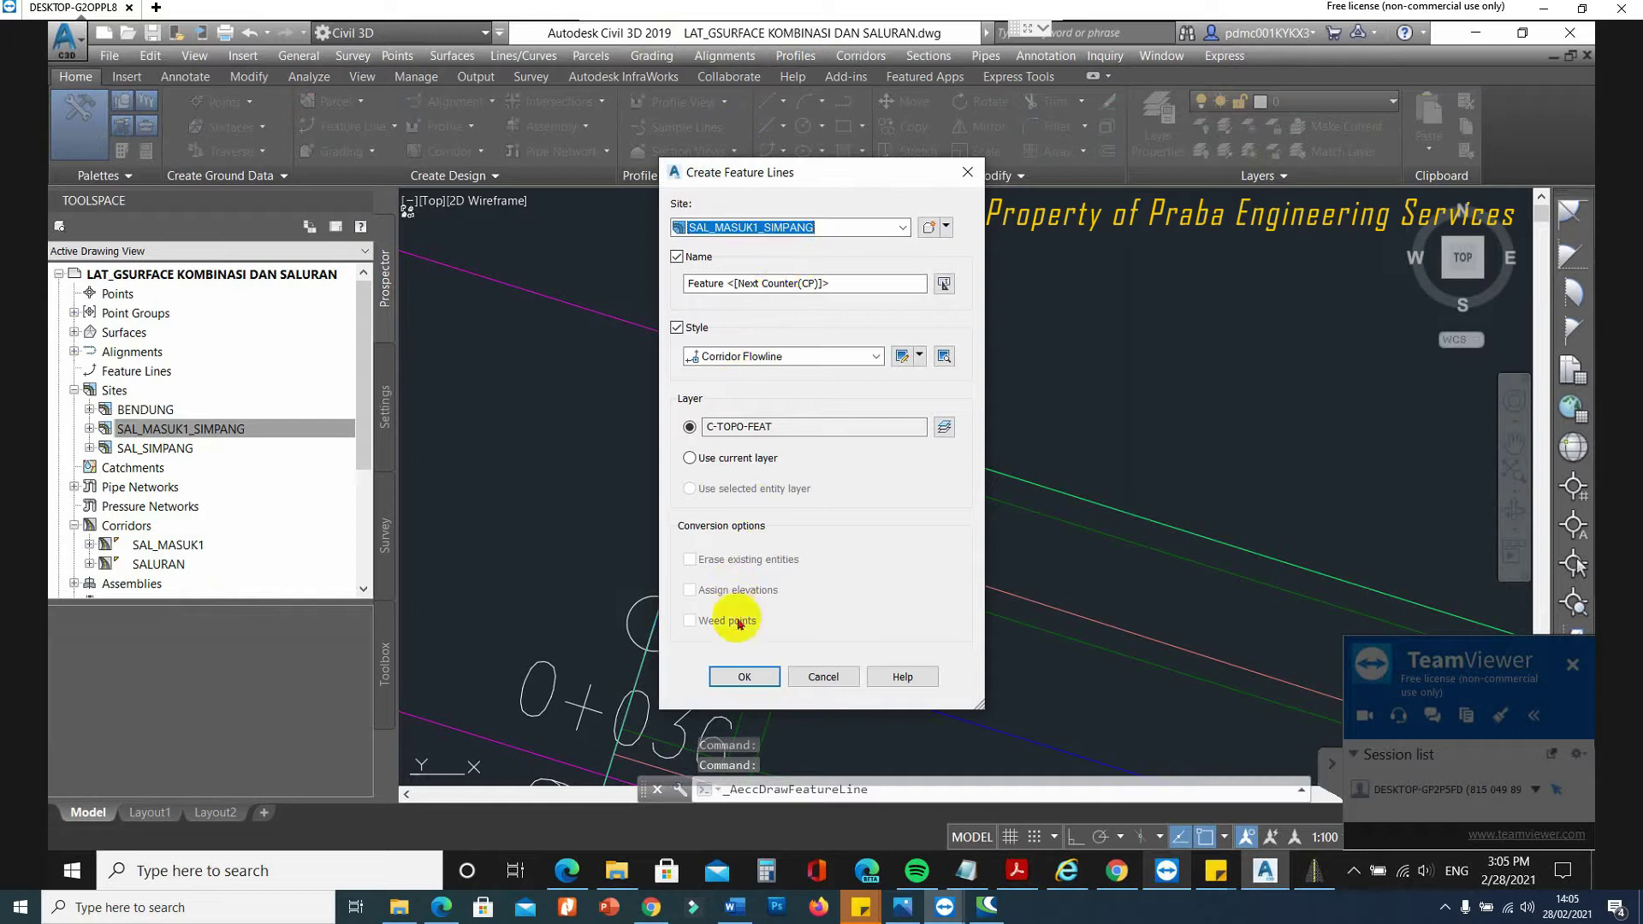
click(743, 677)
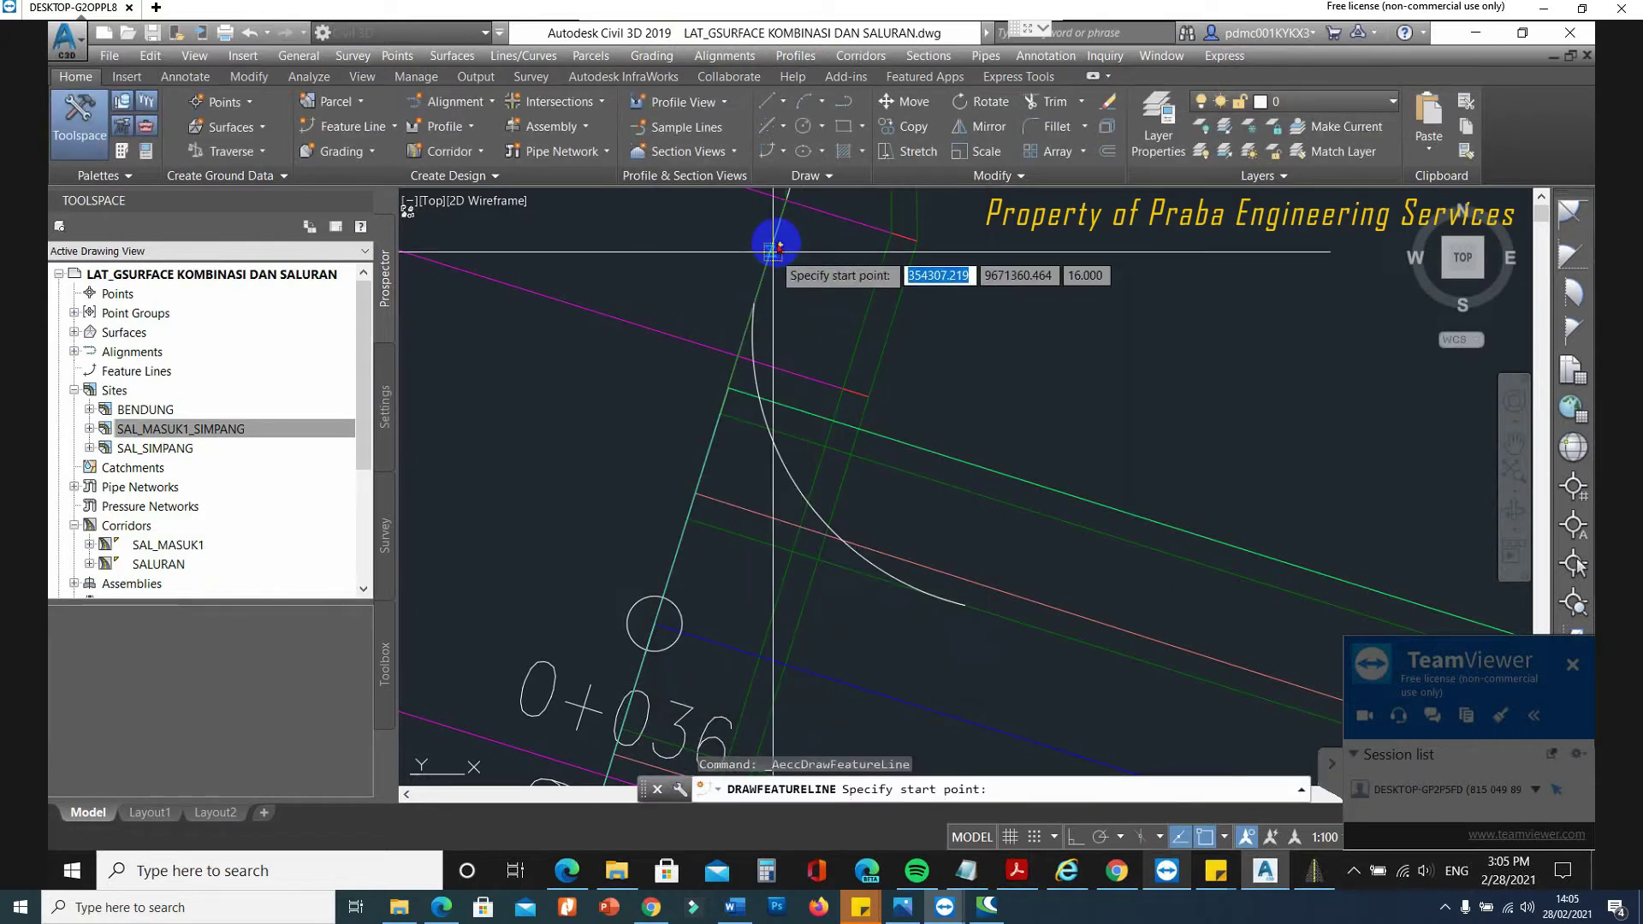
click(776, 243)
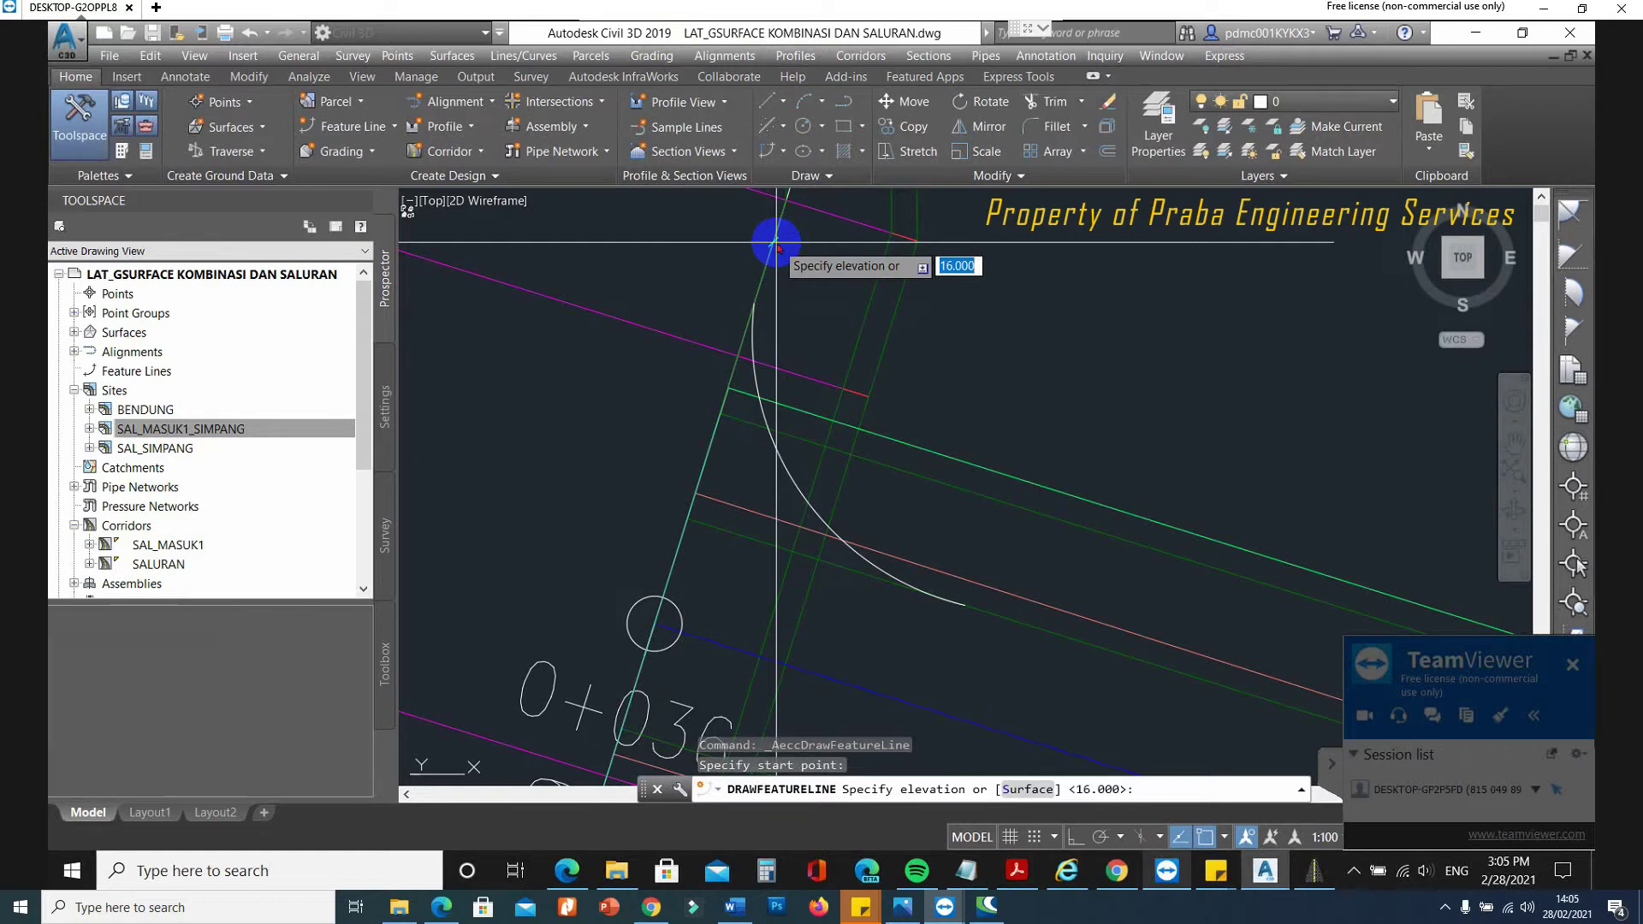
key(Return)
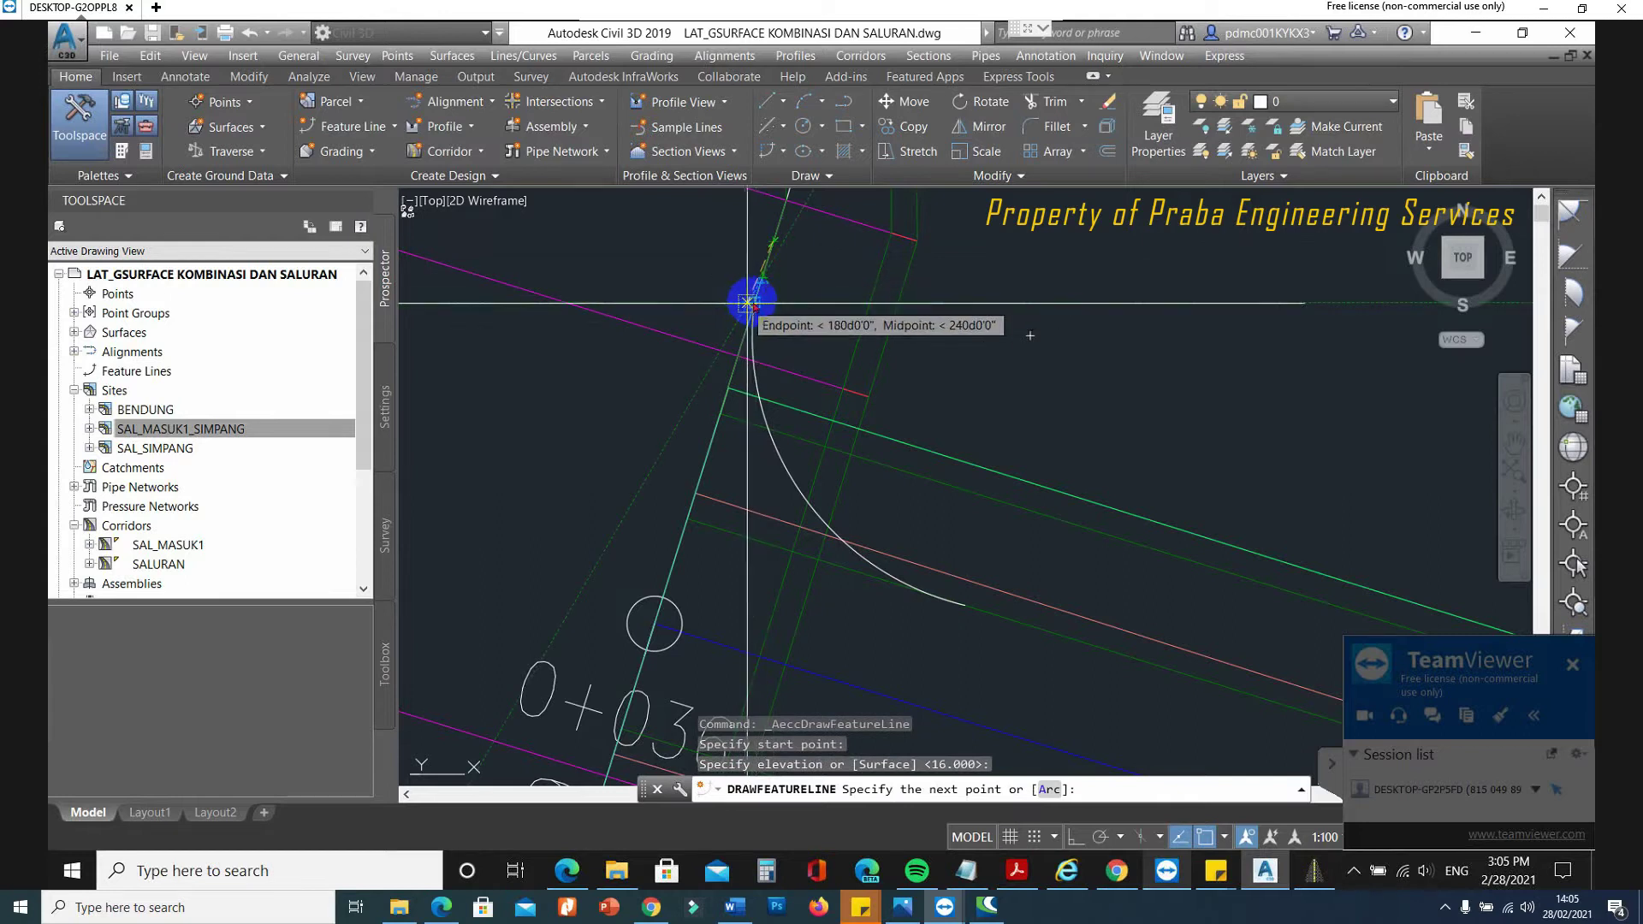
click(748, 303)
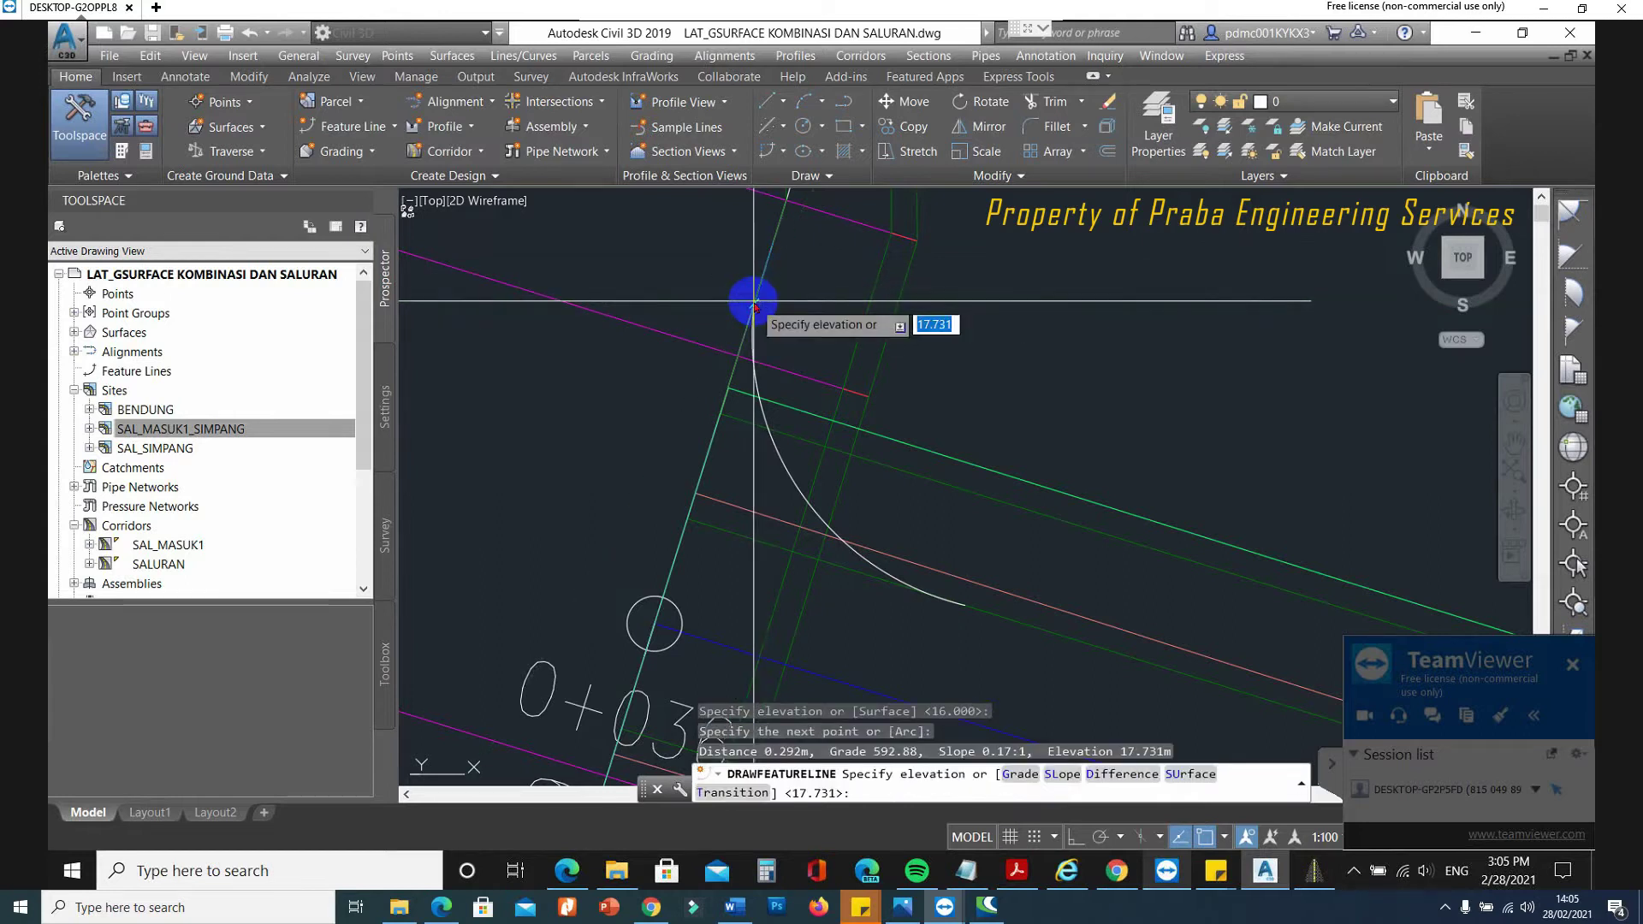
key(Return)
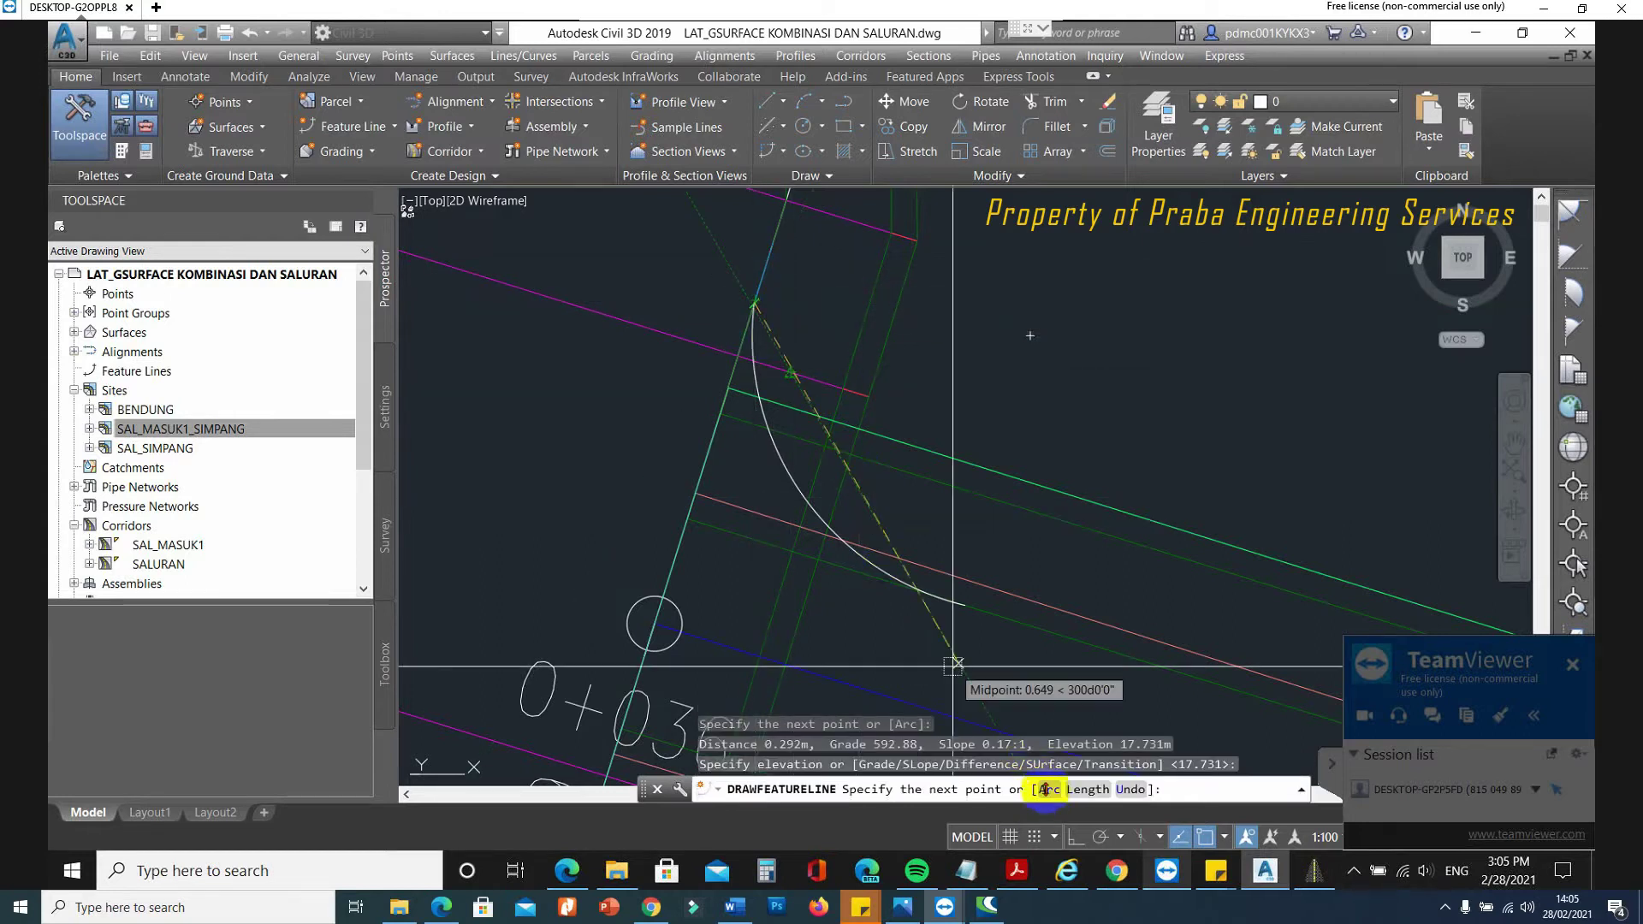
Continue the feature line as a three-point arc tracing the junction arc to its end, at elevation 17.731.
click(1049, 789)
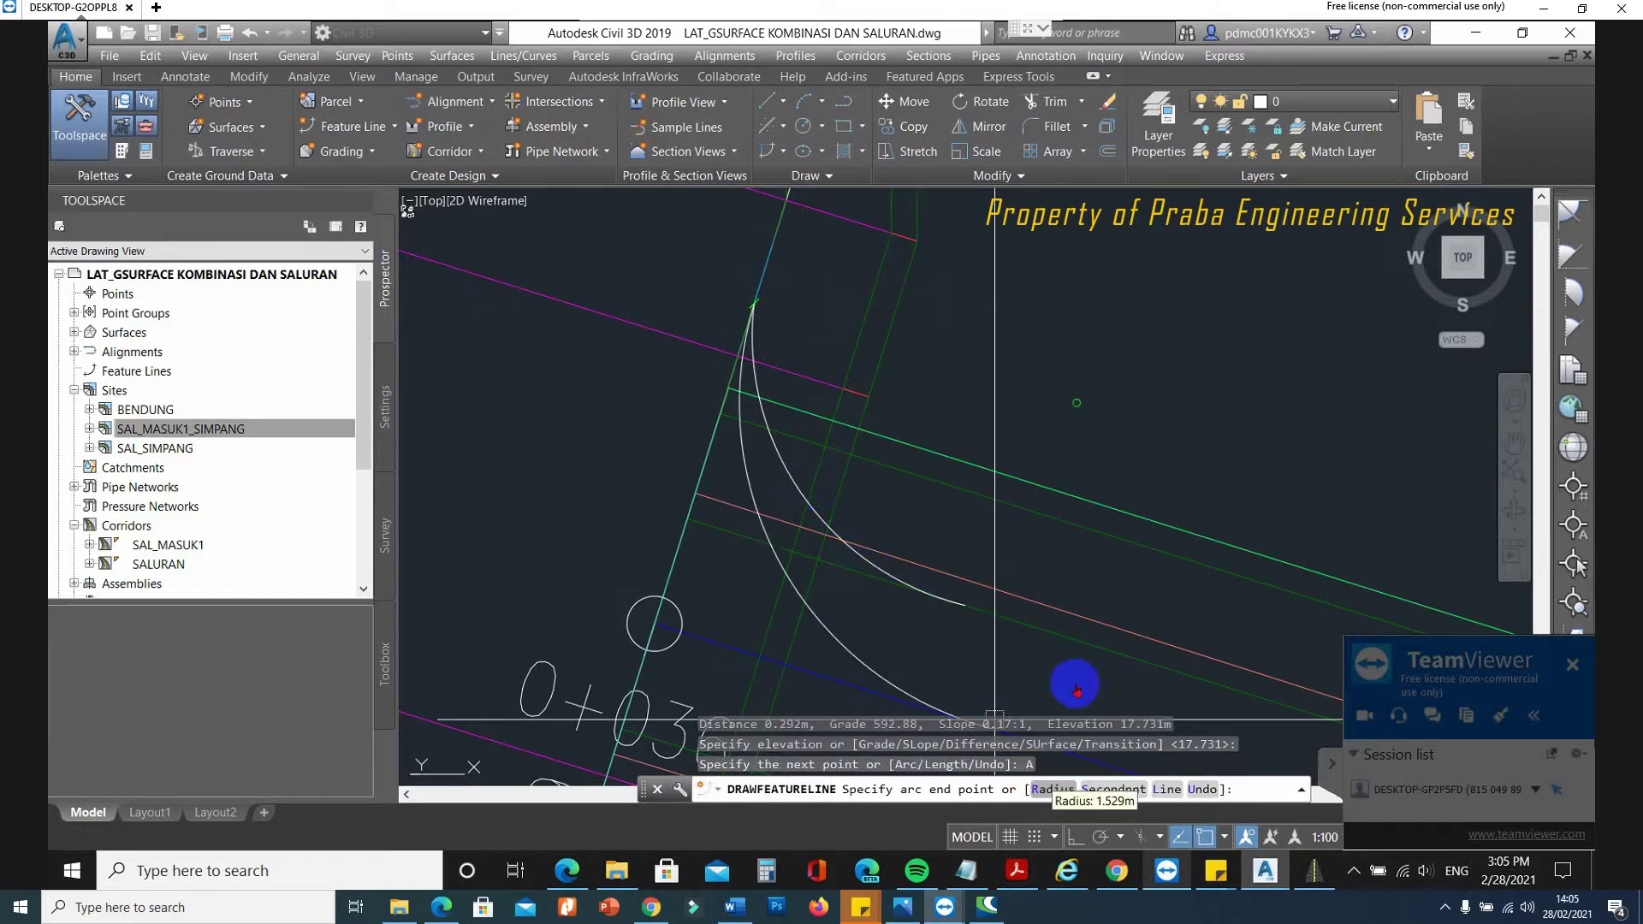
click(1112, 789)
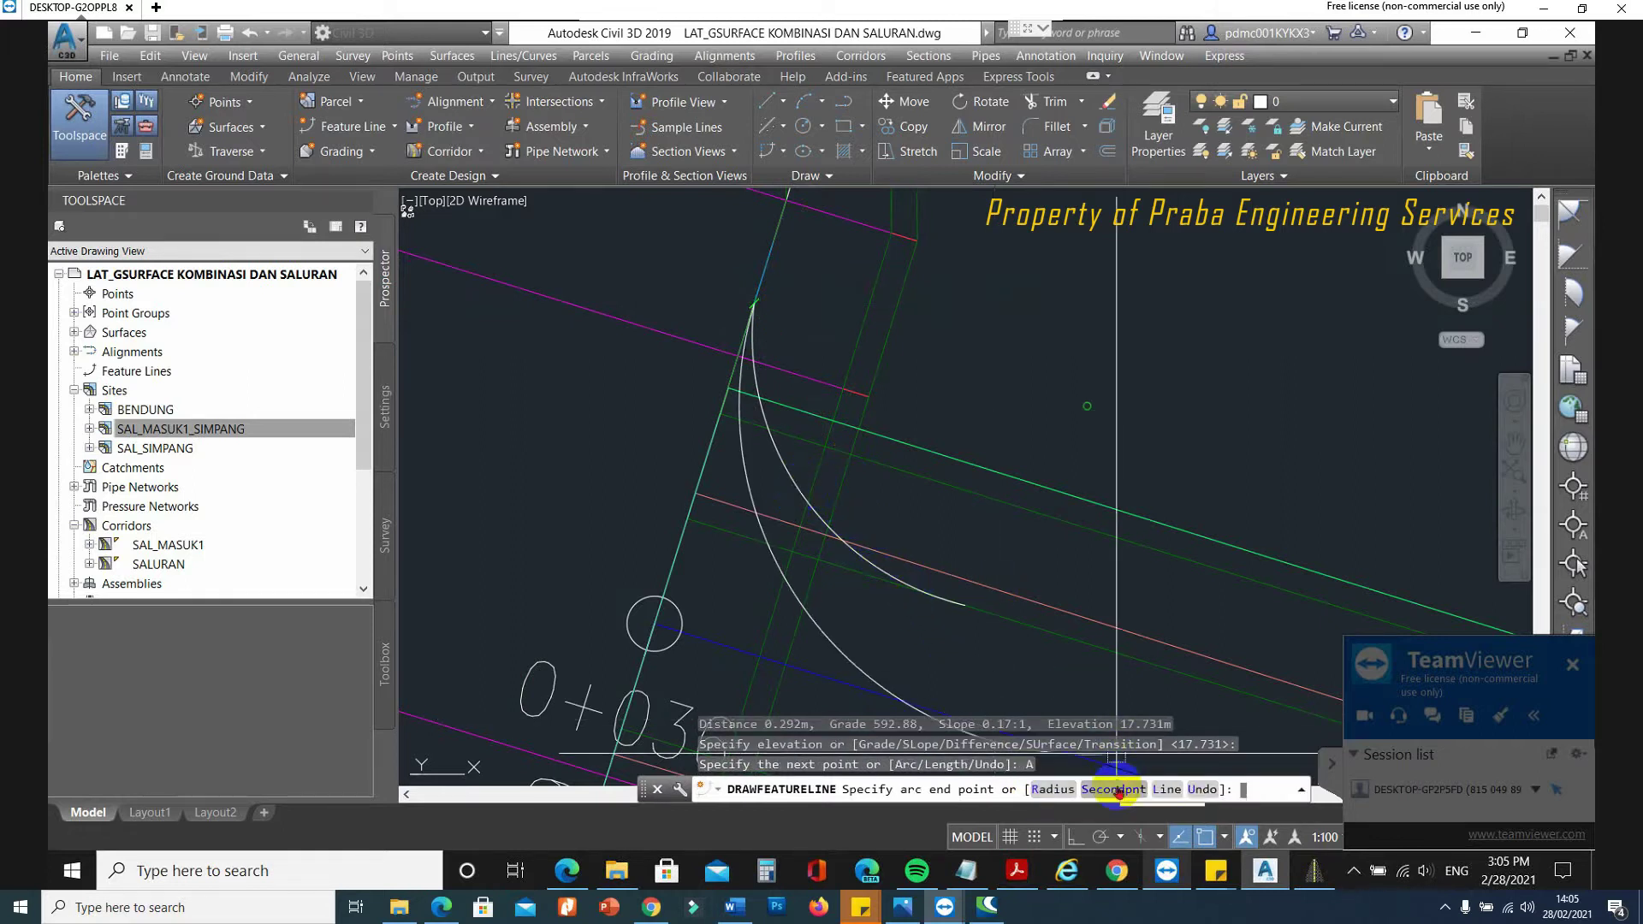
click(795, 475)
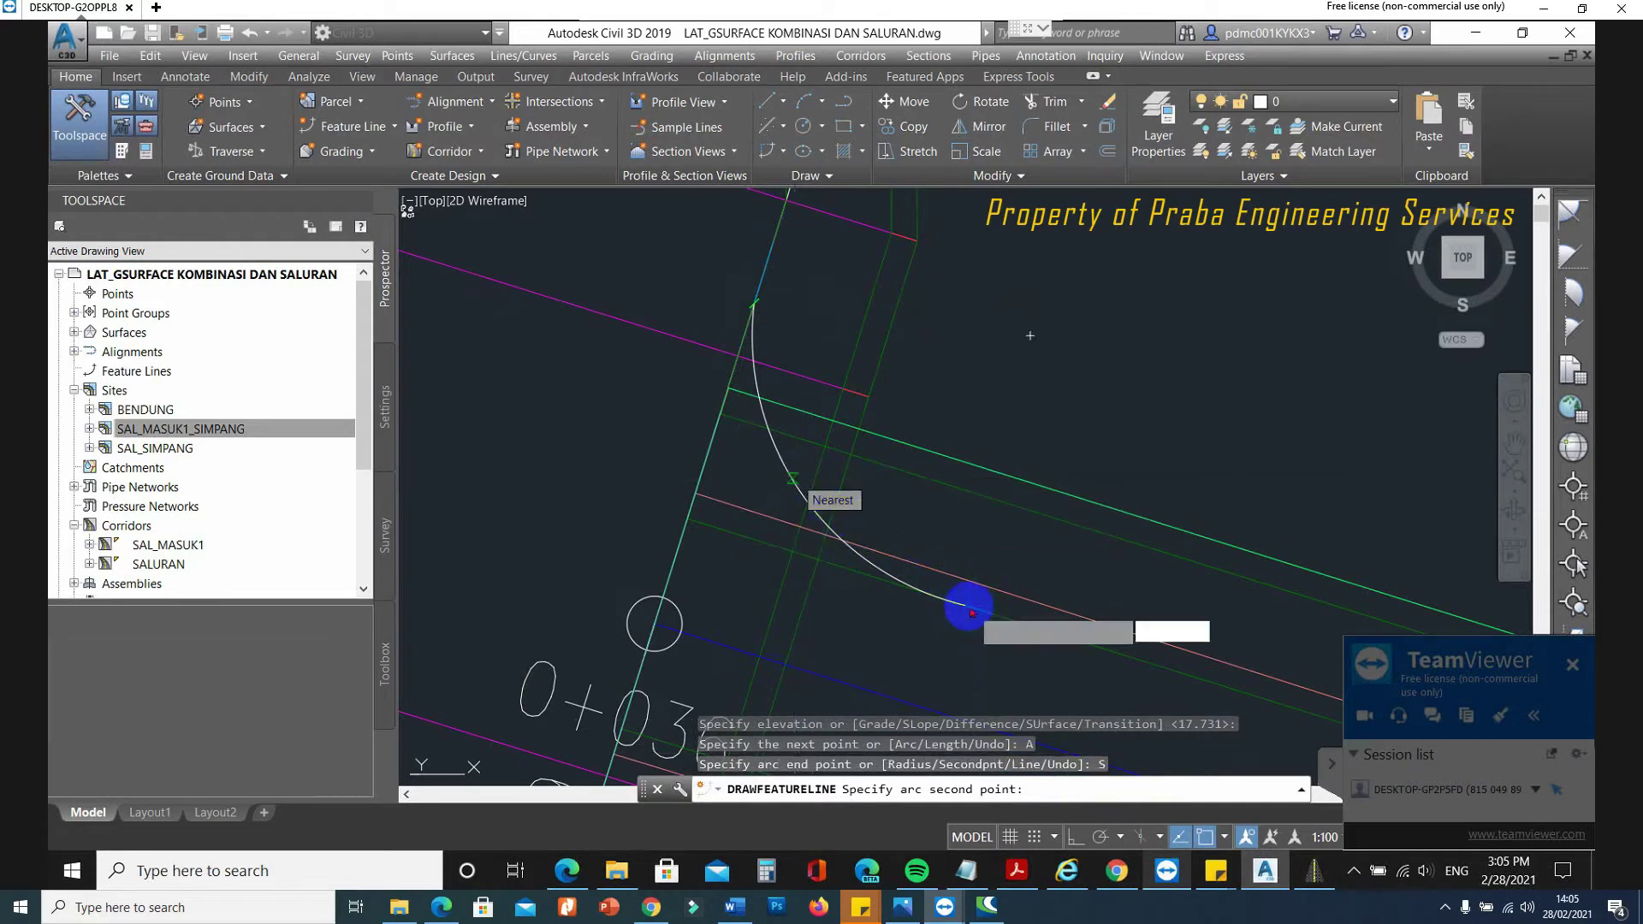
click(964, 605)
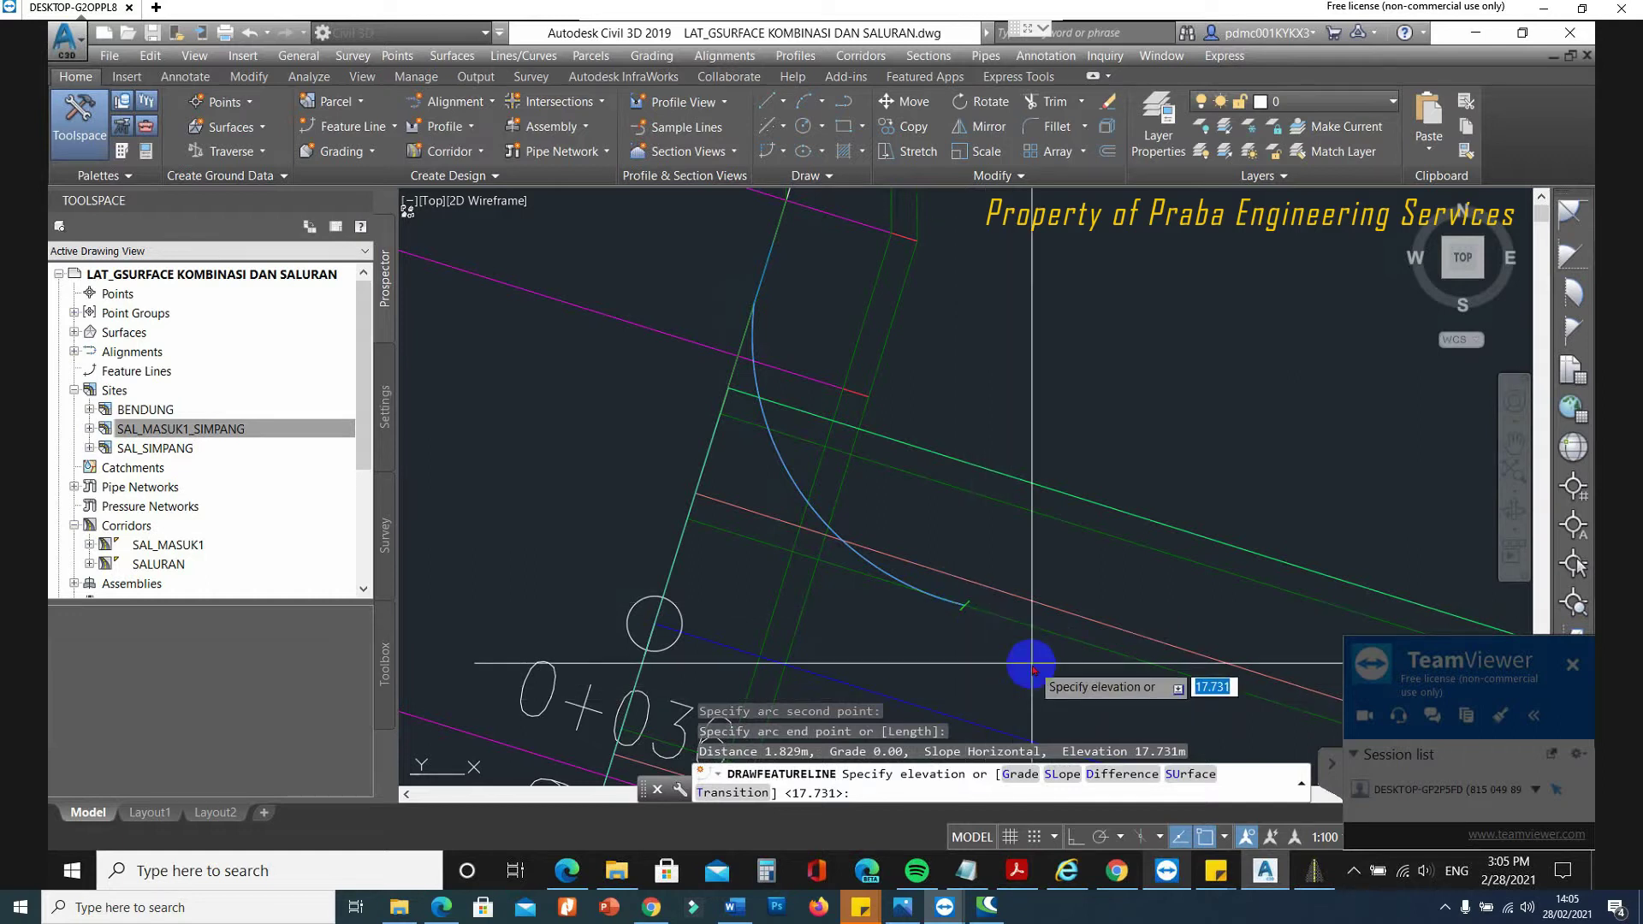
key(Return)
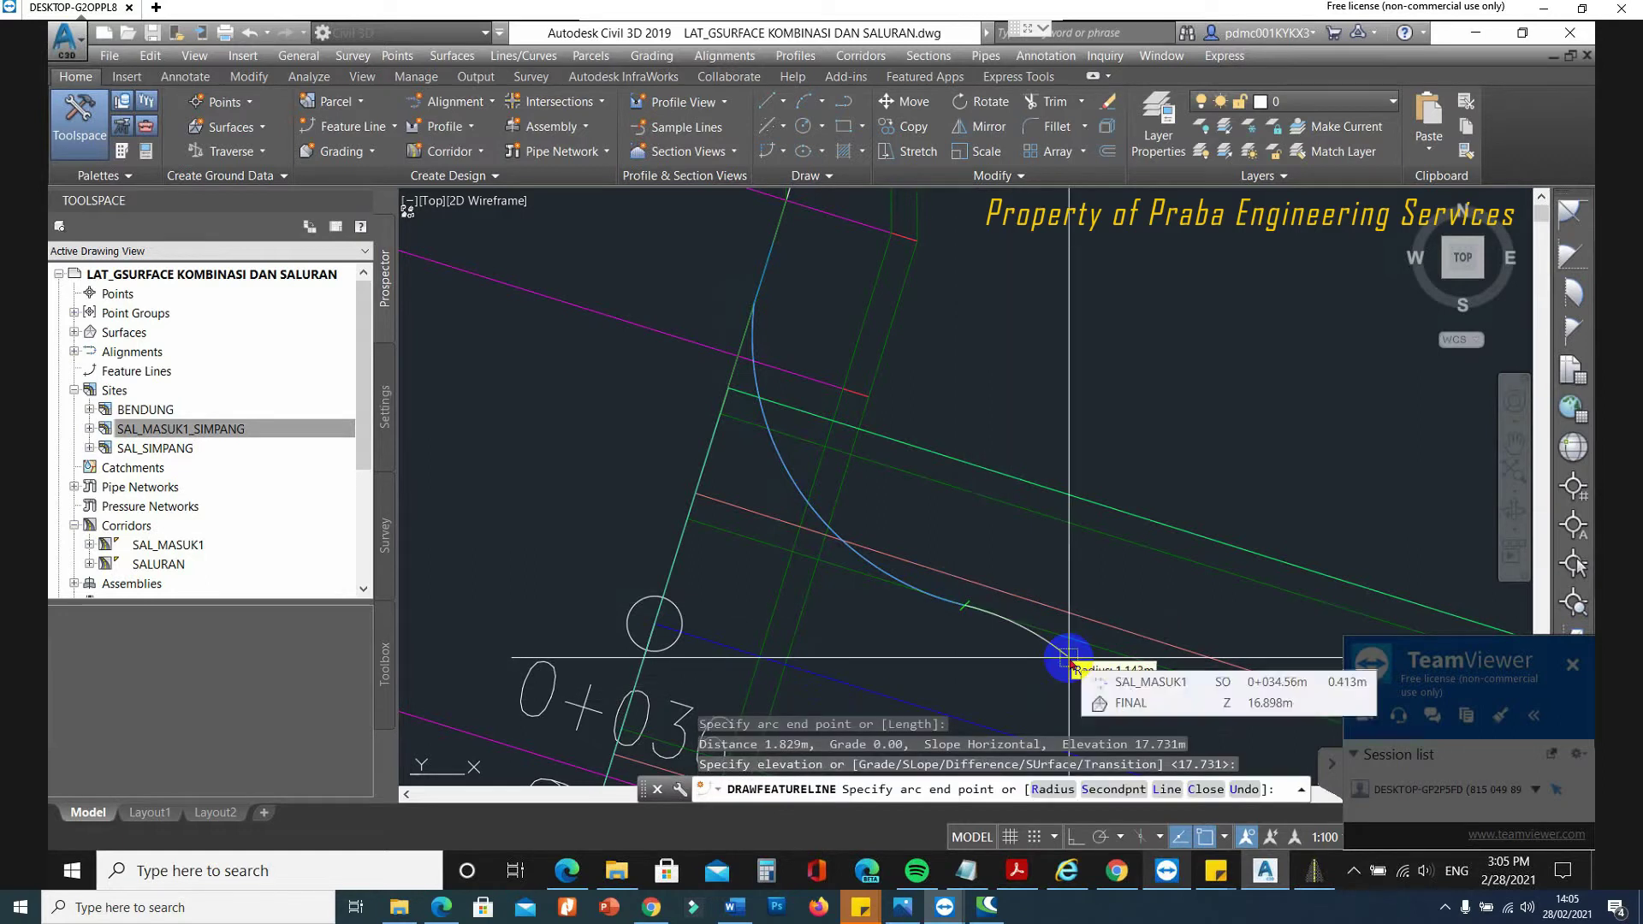
Turn ortho off and finish the feature line with a straight segment about 0.52 m along the inlet channel edge, at elevation 15.782.
key(F8)
text(L)
key(Return)
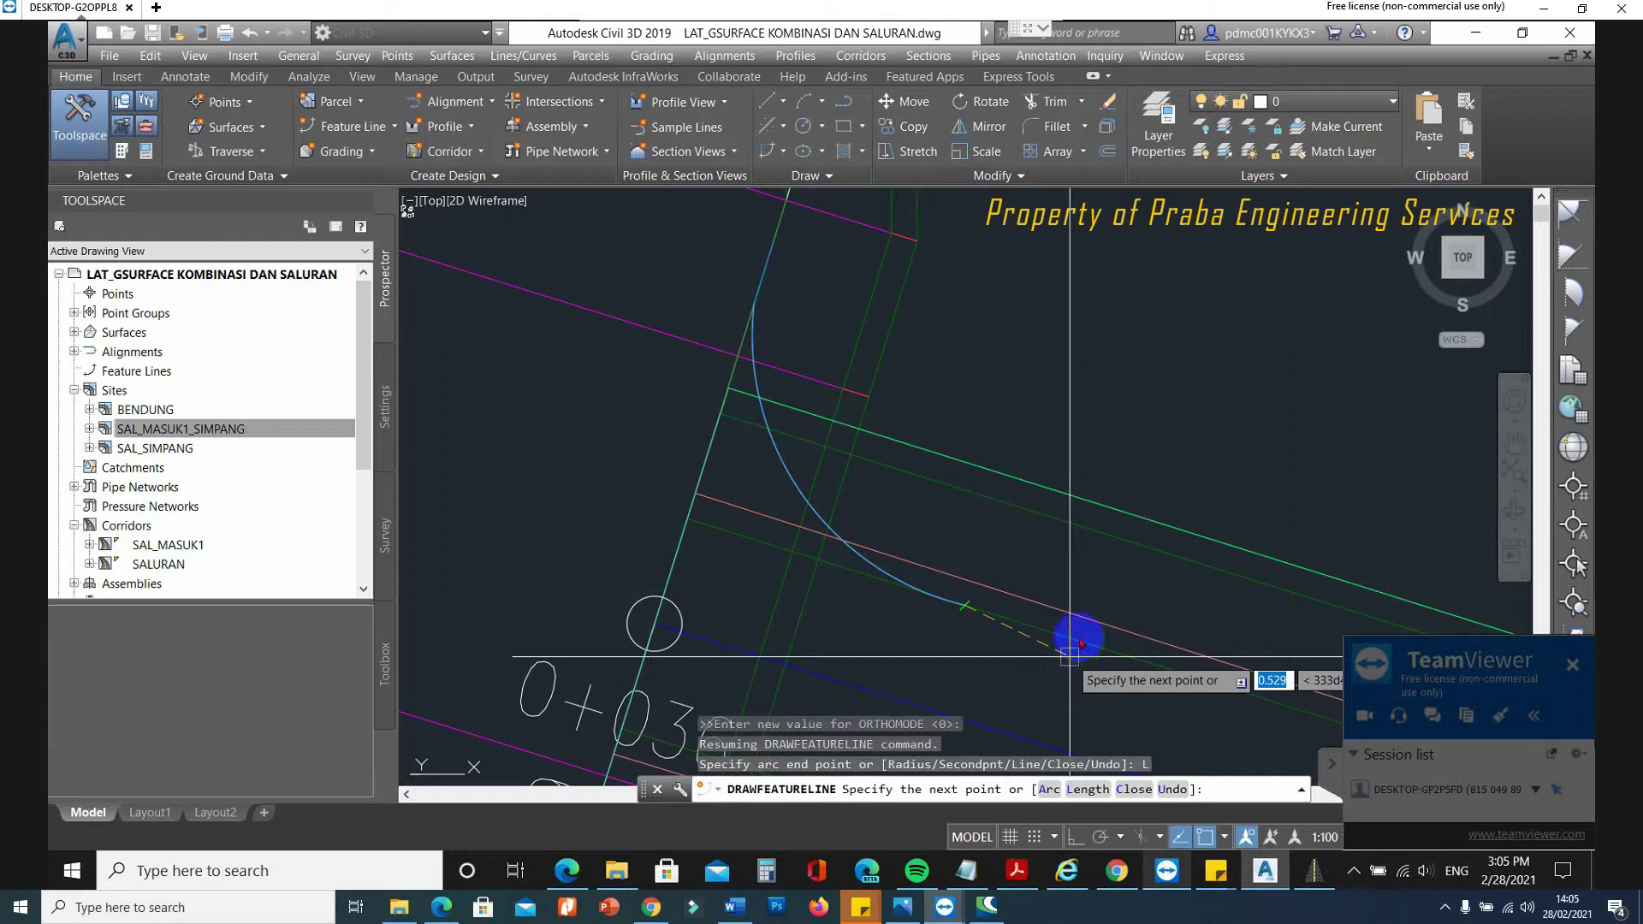
click(1076, 636)
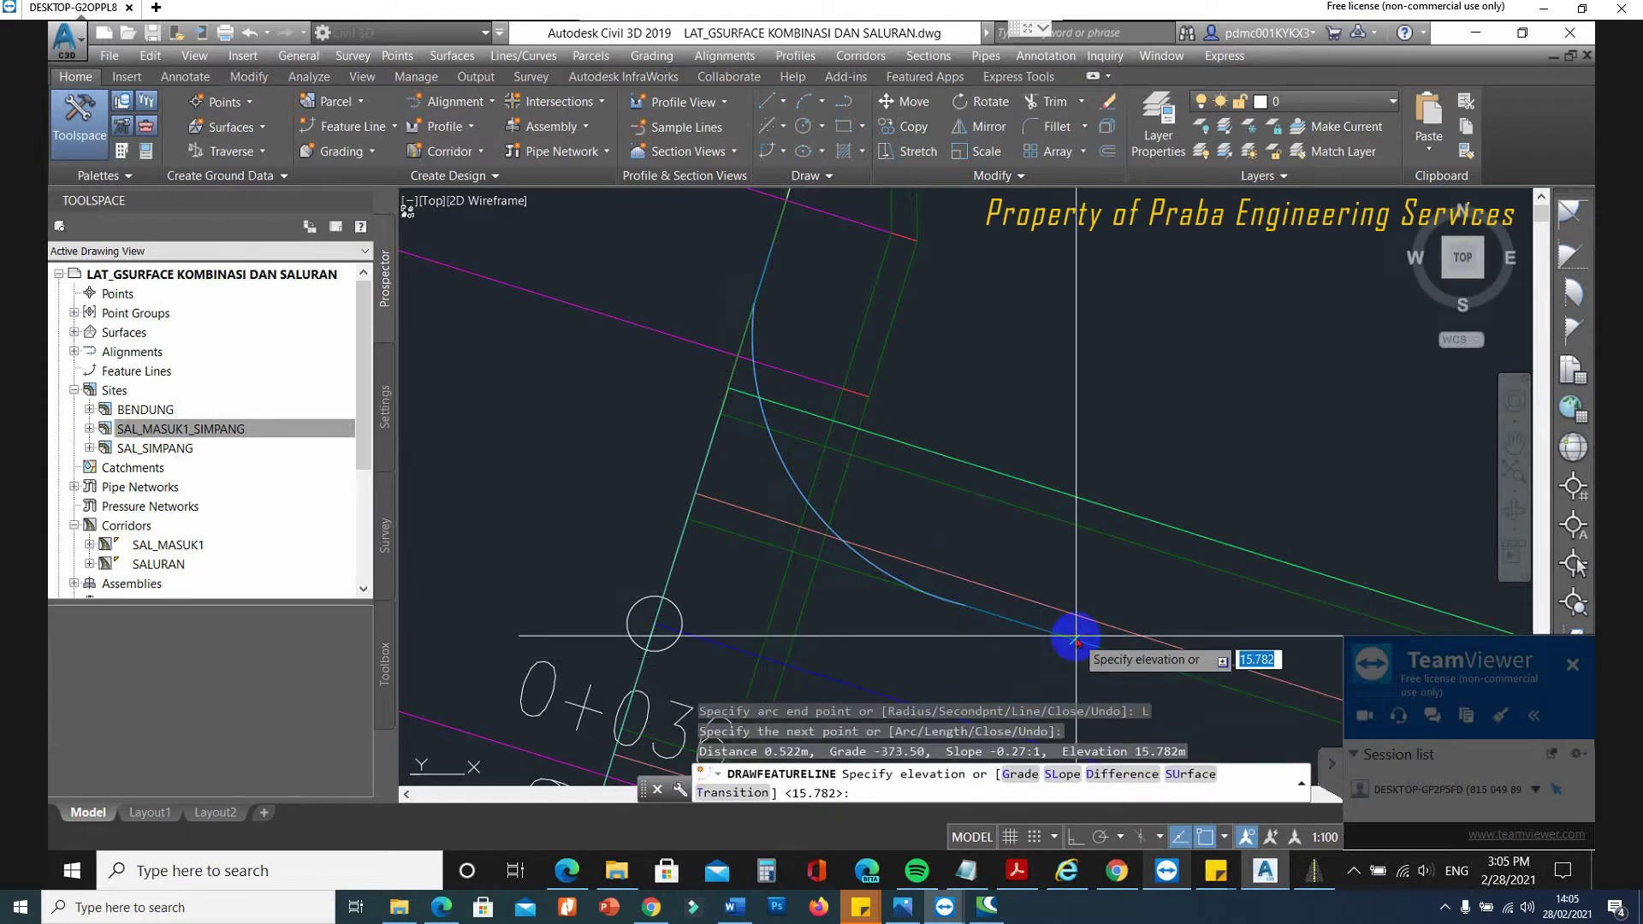
key(Return)
key(Escape)
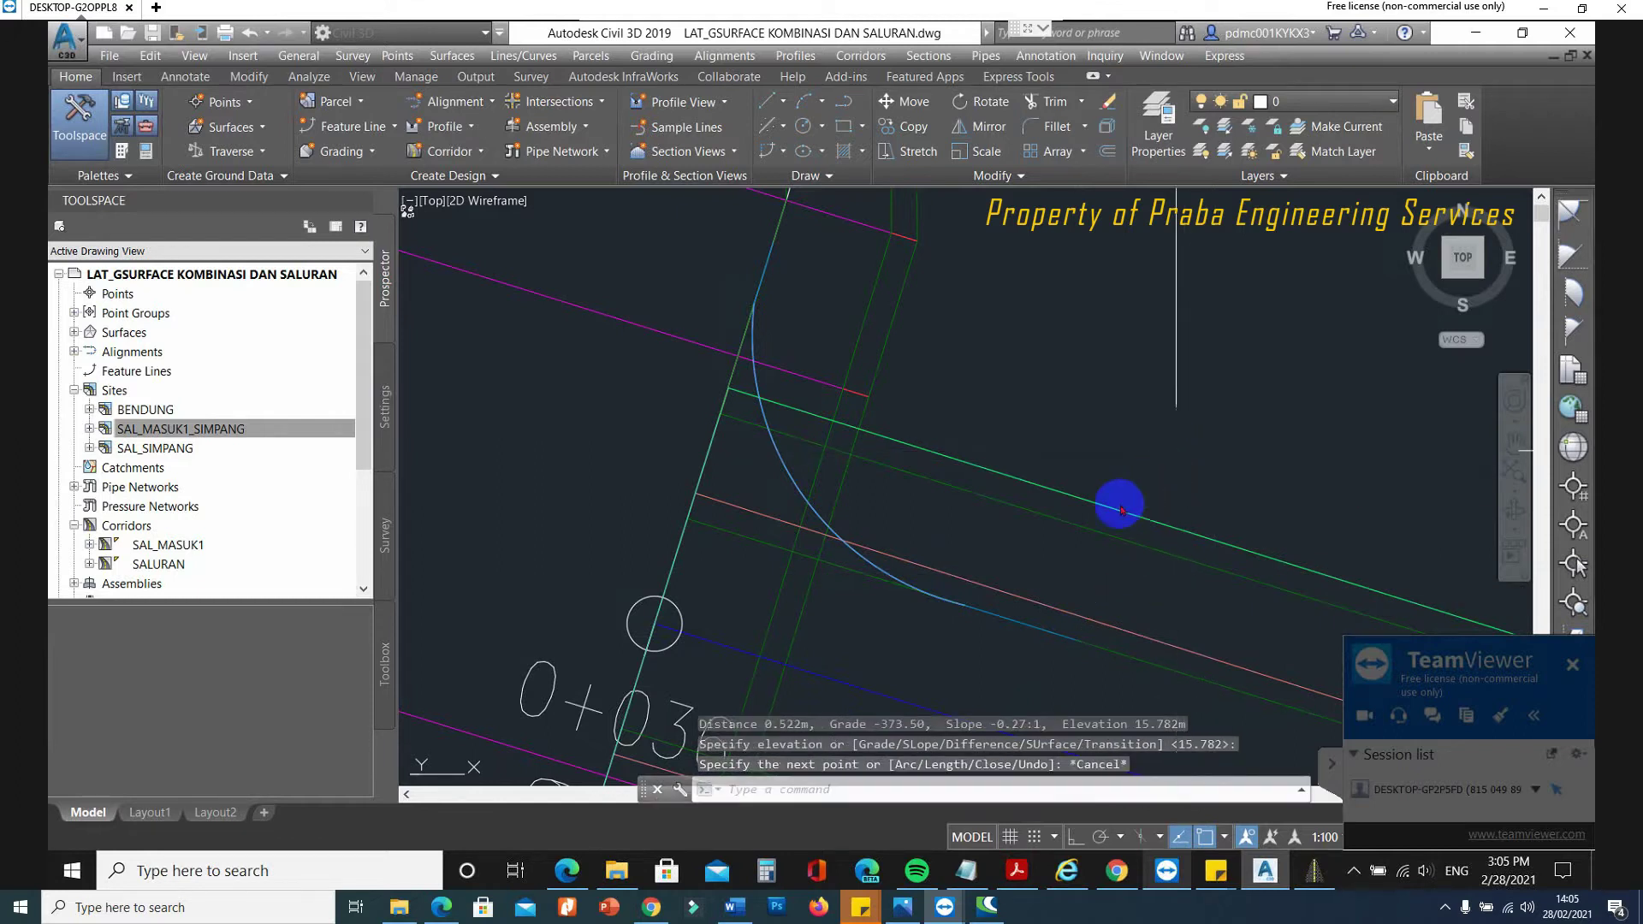
key(Escape)
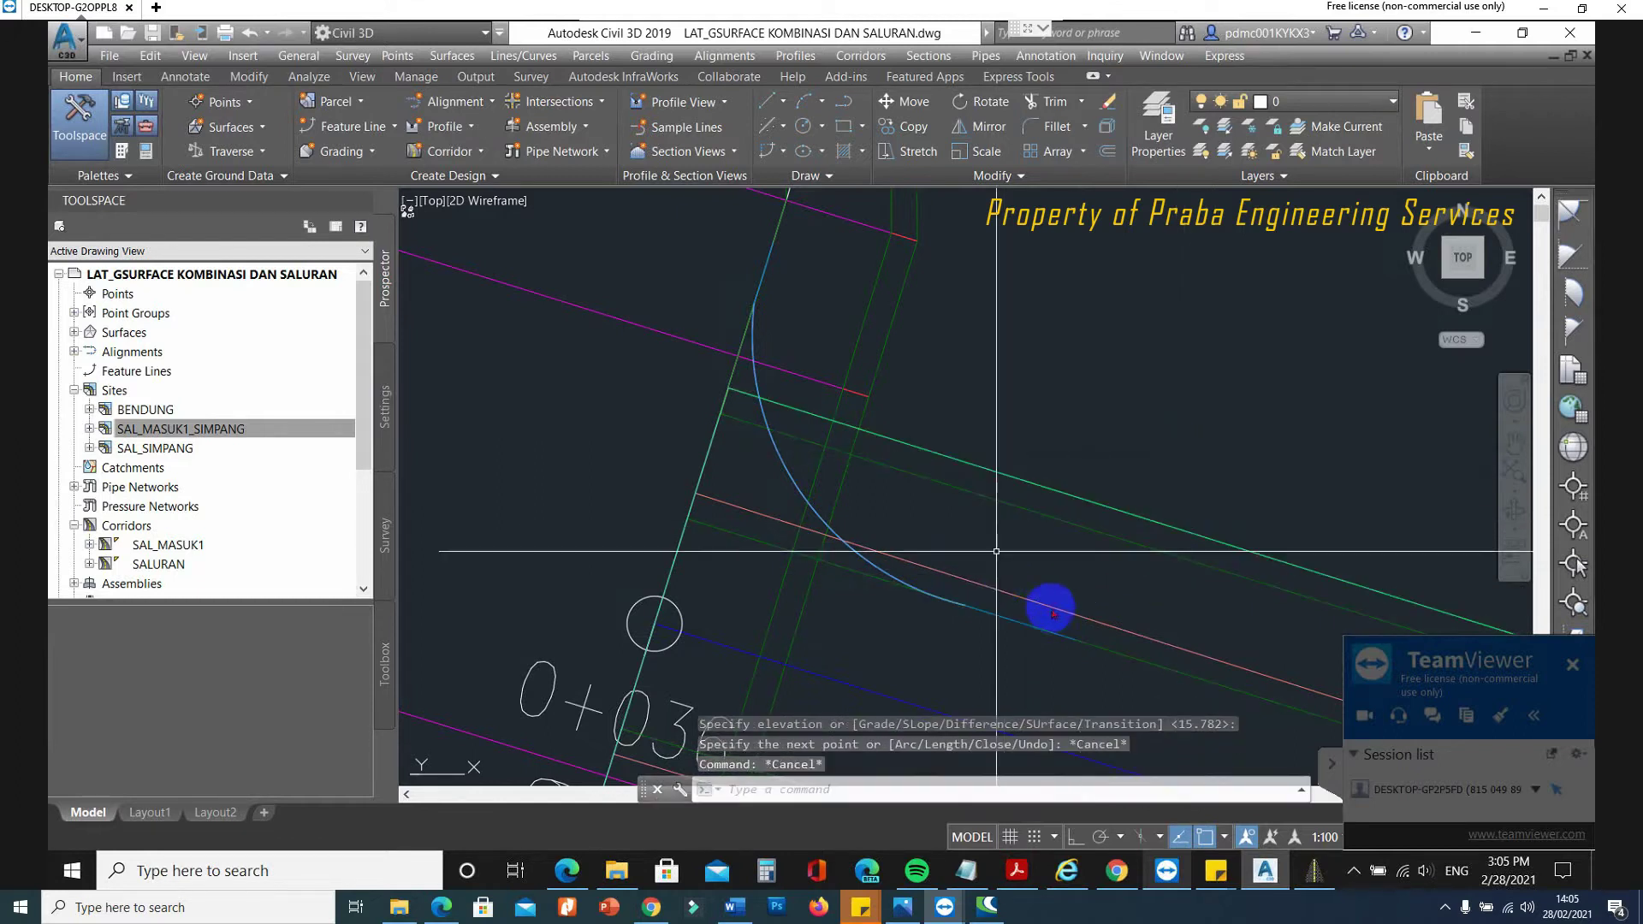
Add TOP surface spot elevation labels at the feature line's inlet channel end and at the arc's end.
click(959, 579)
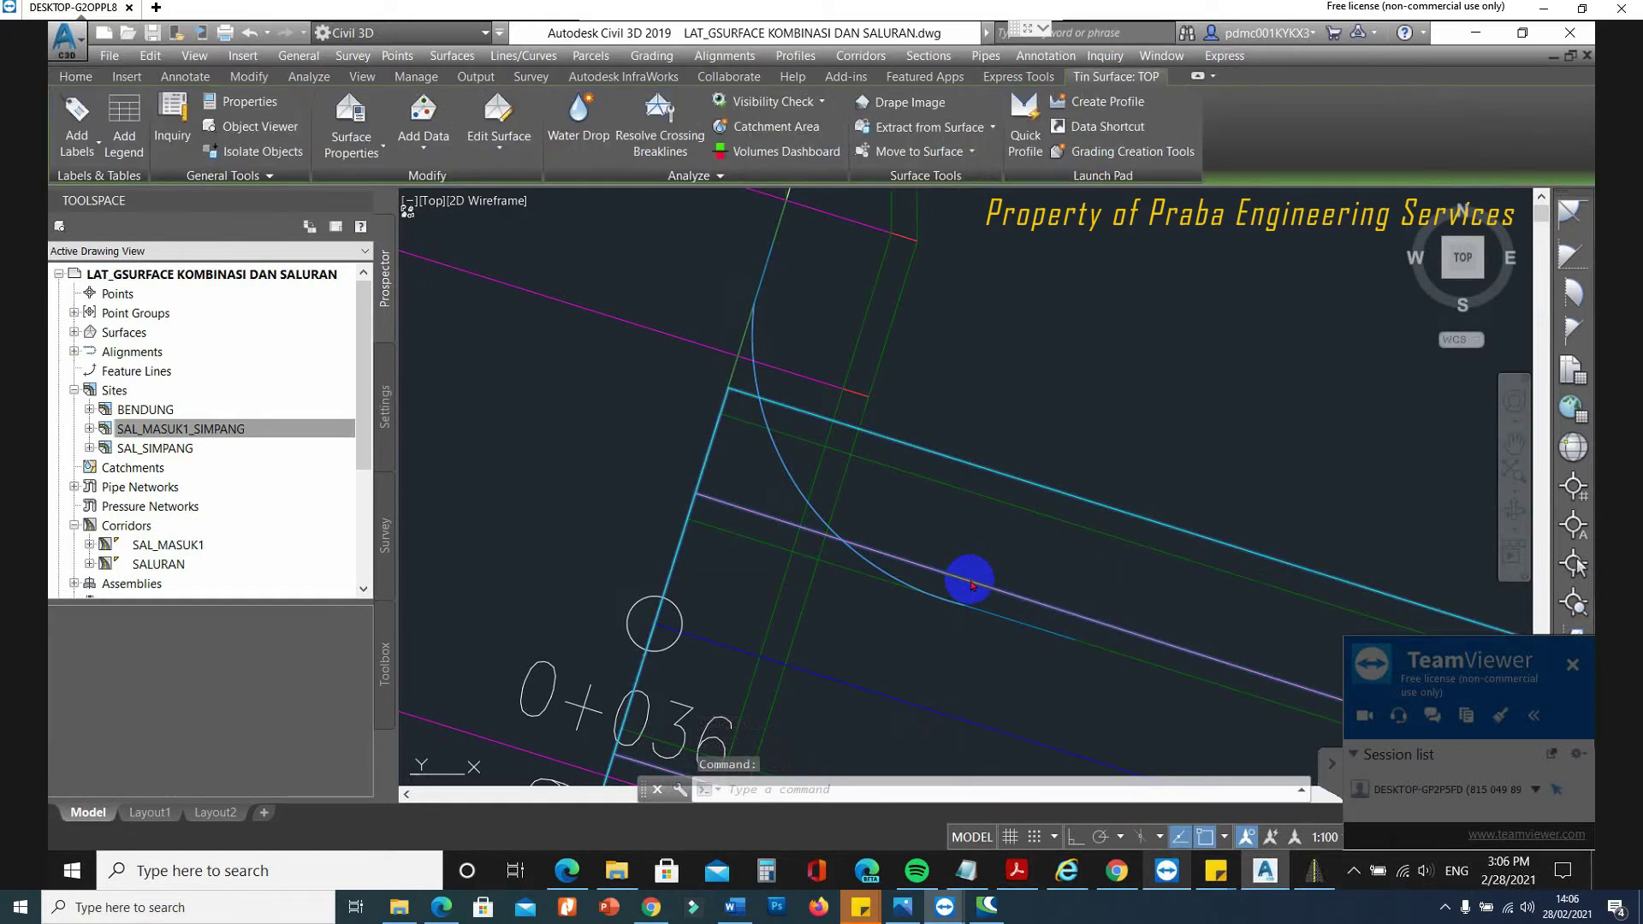
click(88, 137)
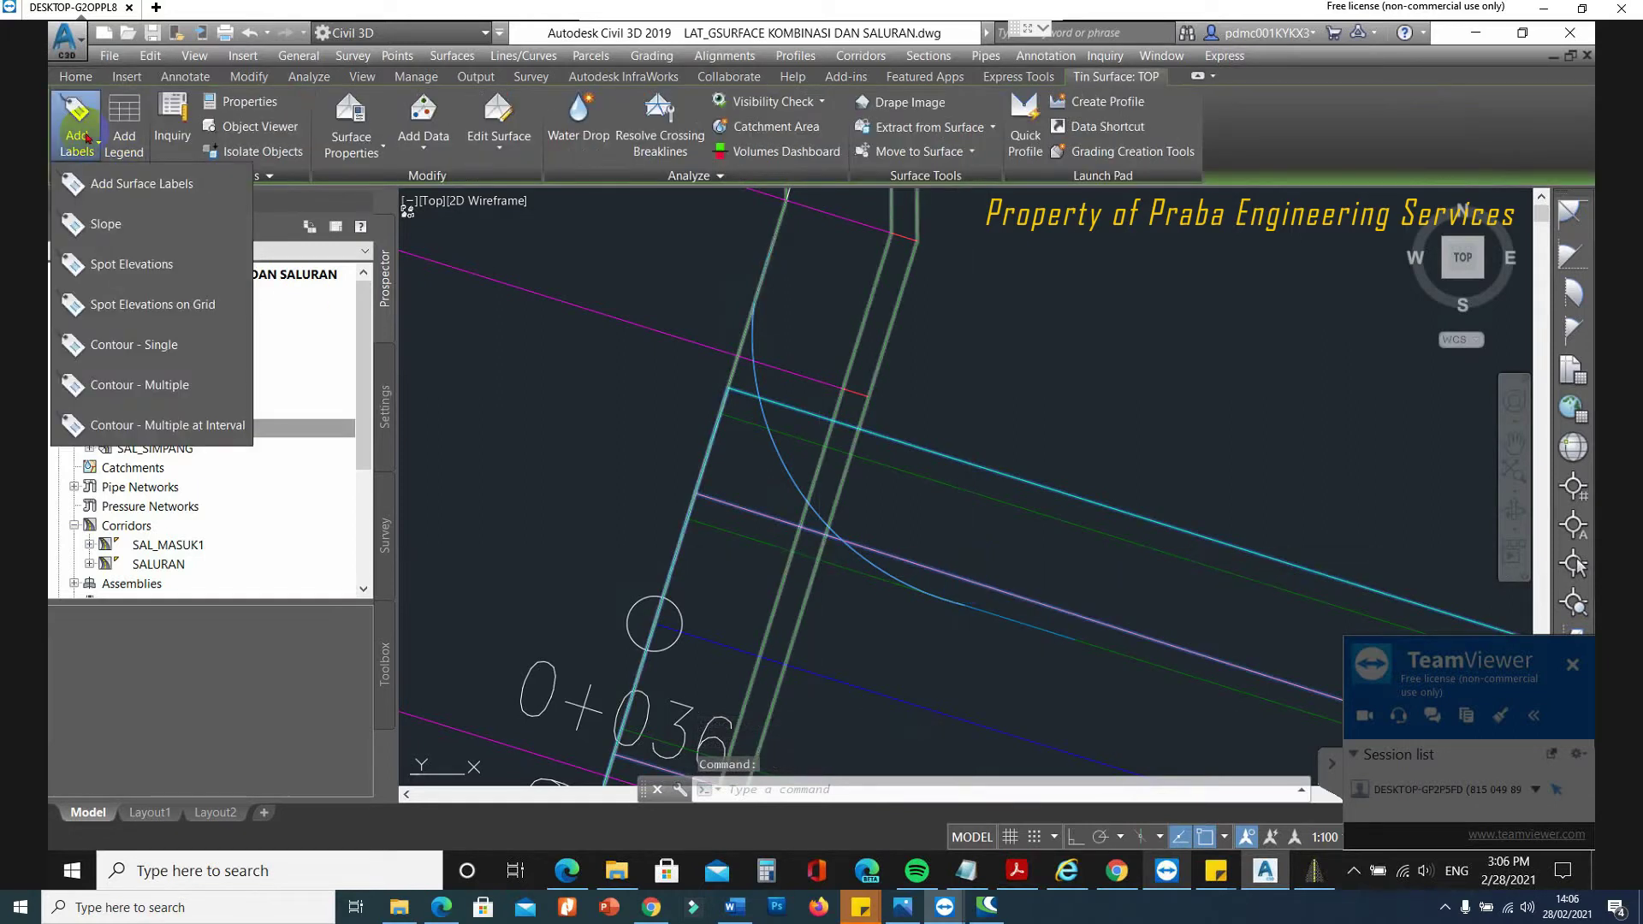
click(111, 264)
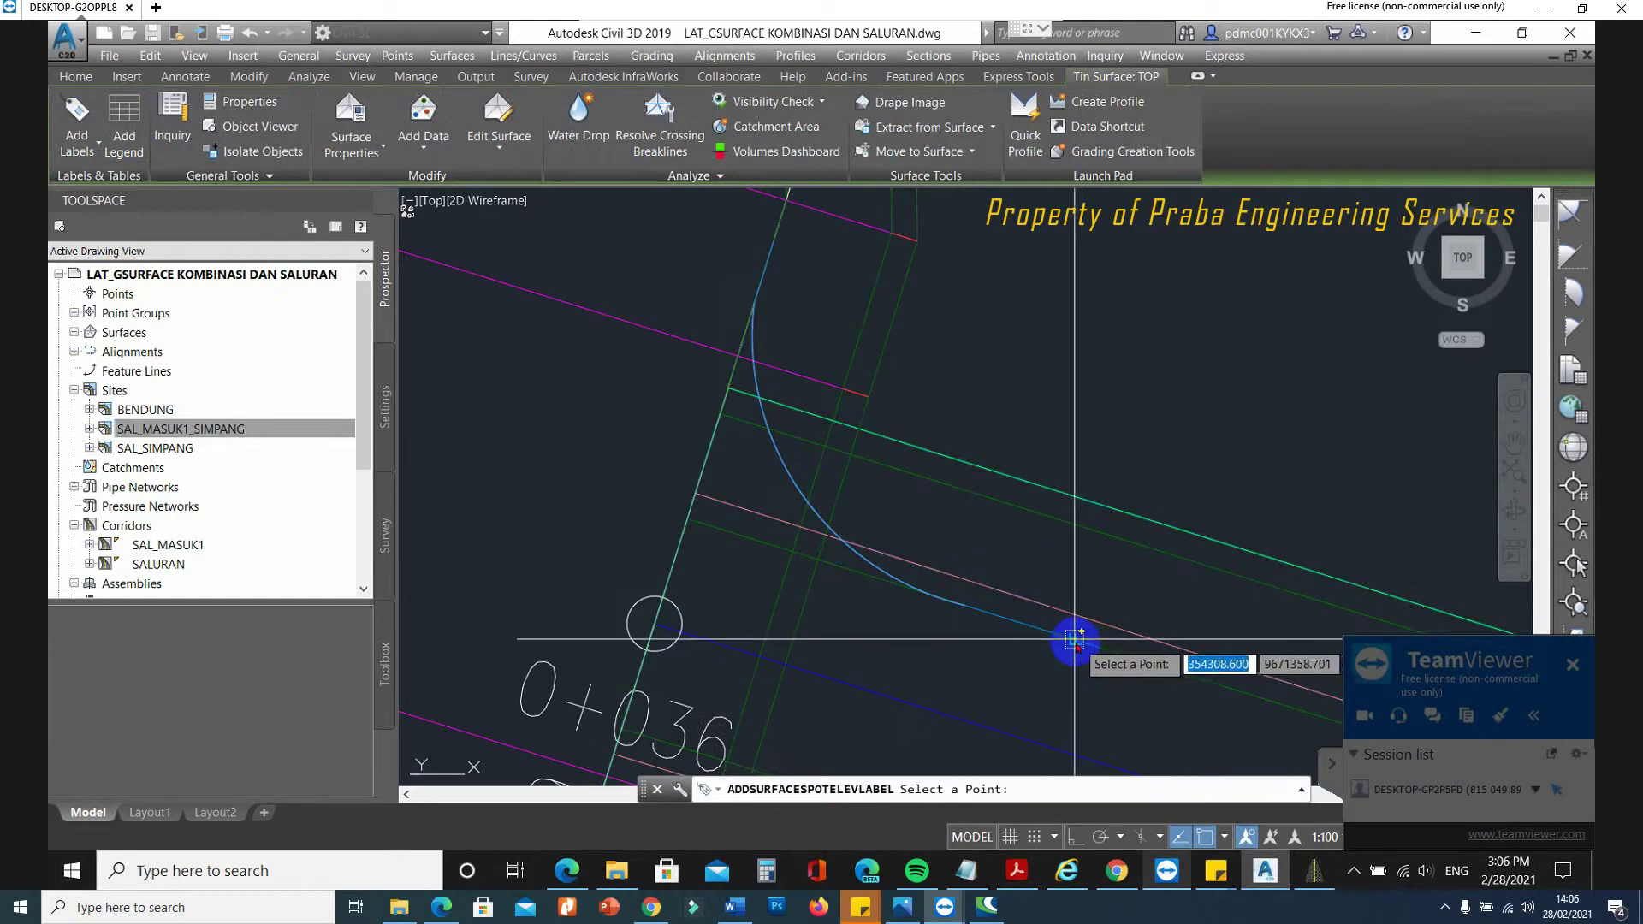
click(1044, 639)
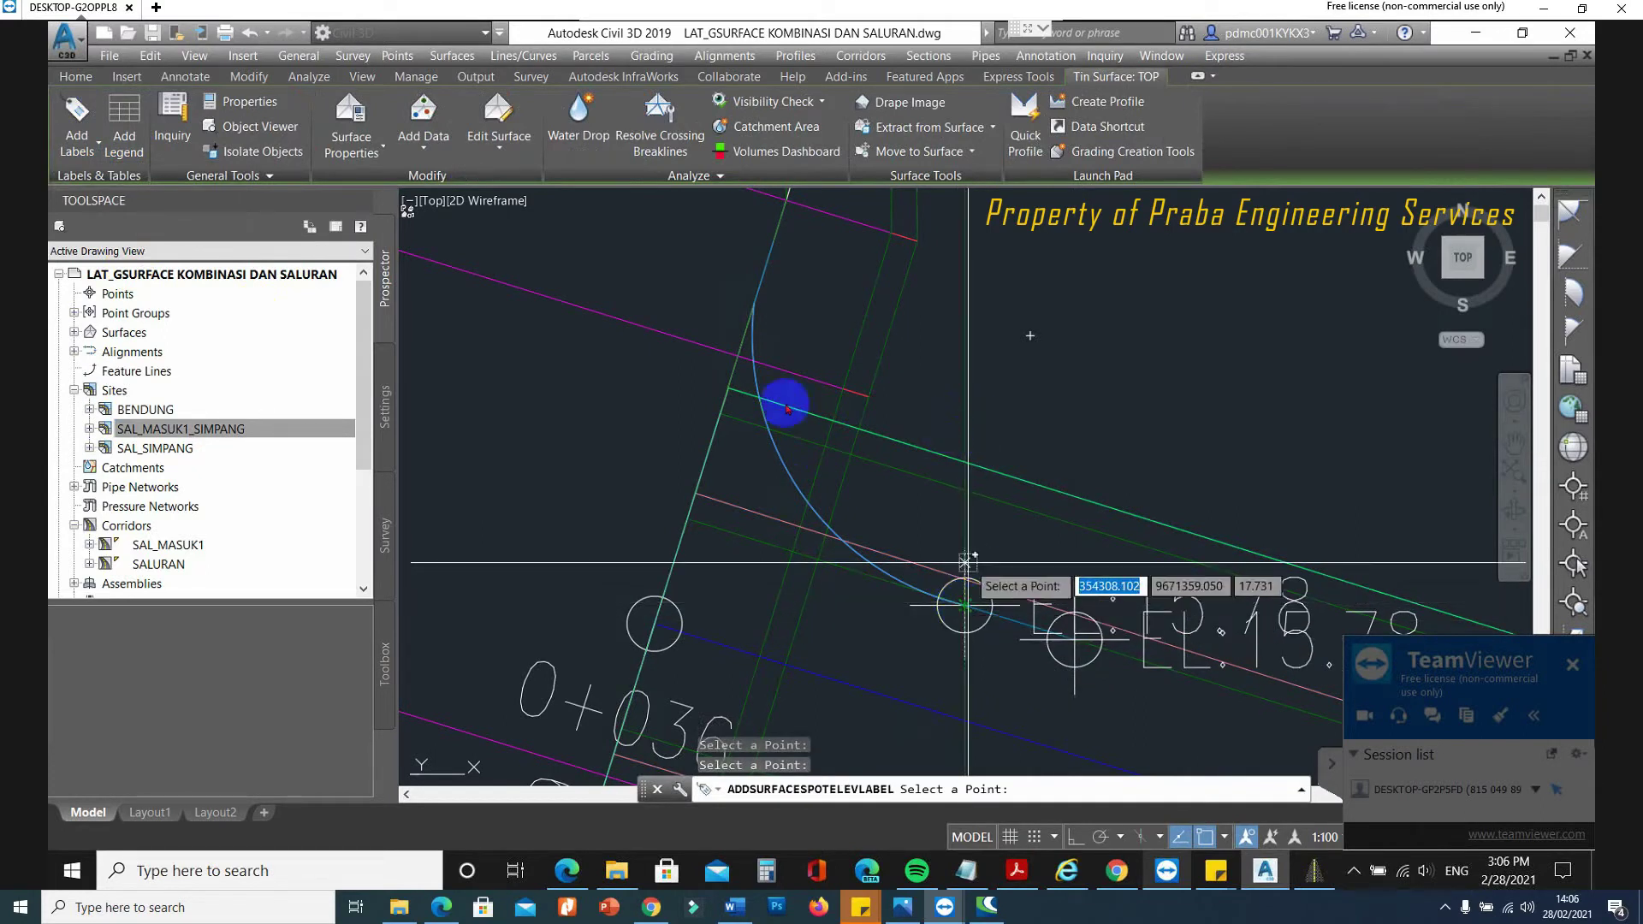
key(Escape)
scroll(733, 429, down, 3)
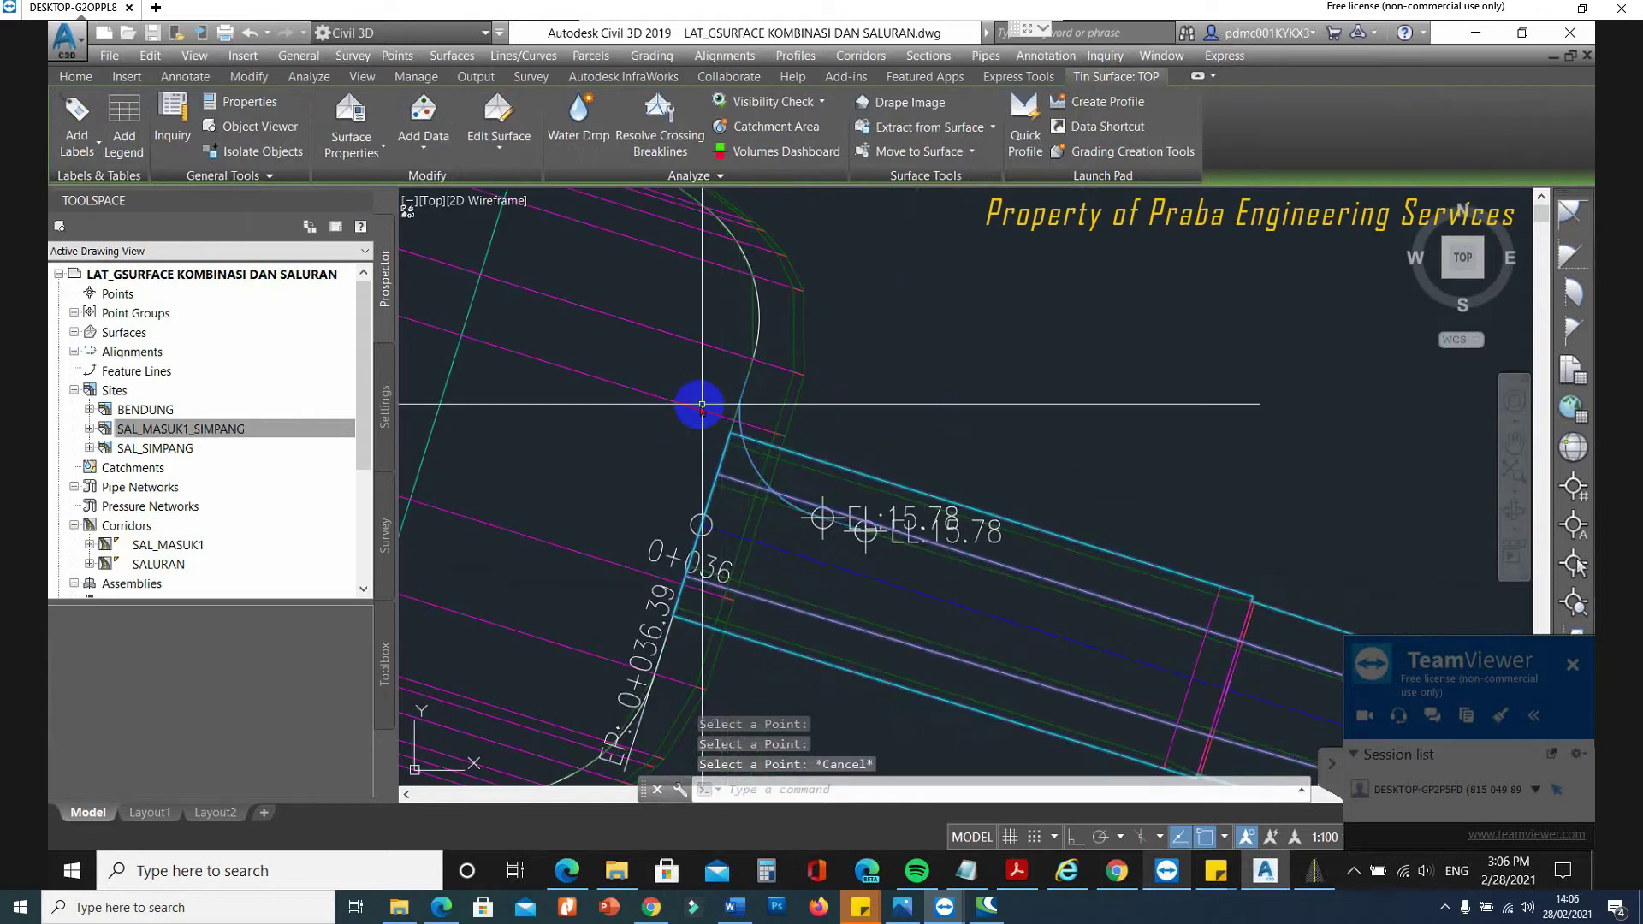
Review the SAL_SIMPANG surface's style in its surface properties, accept the dialog and clear the selection.
mouse_move(700, 404)
click(74, 332)
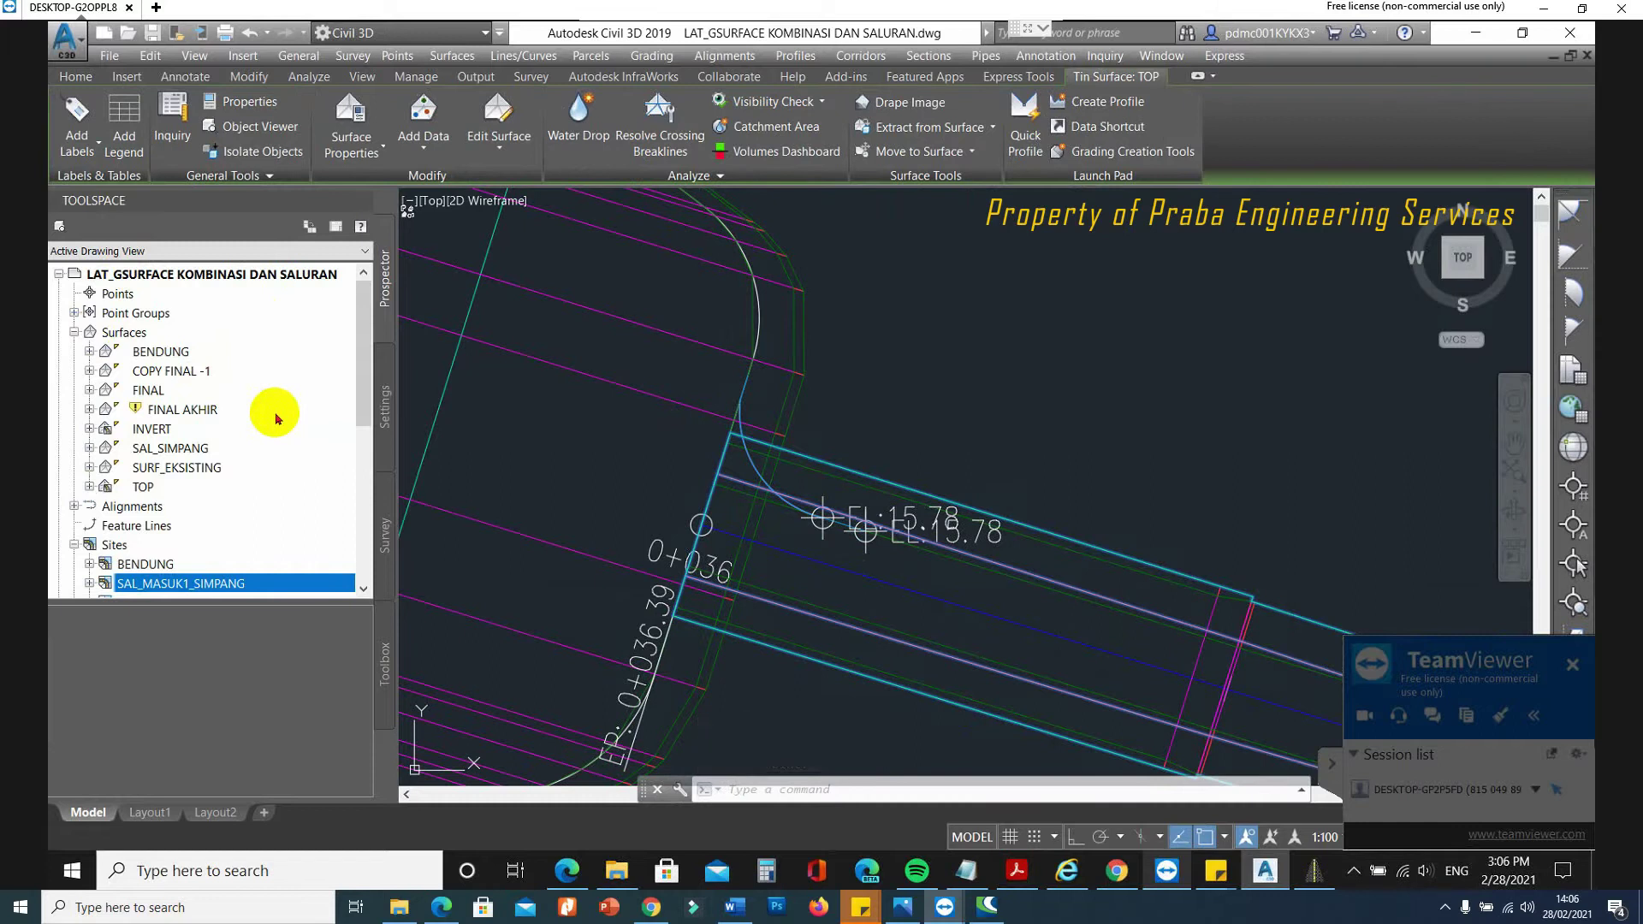
right_click(187, 451)
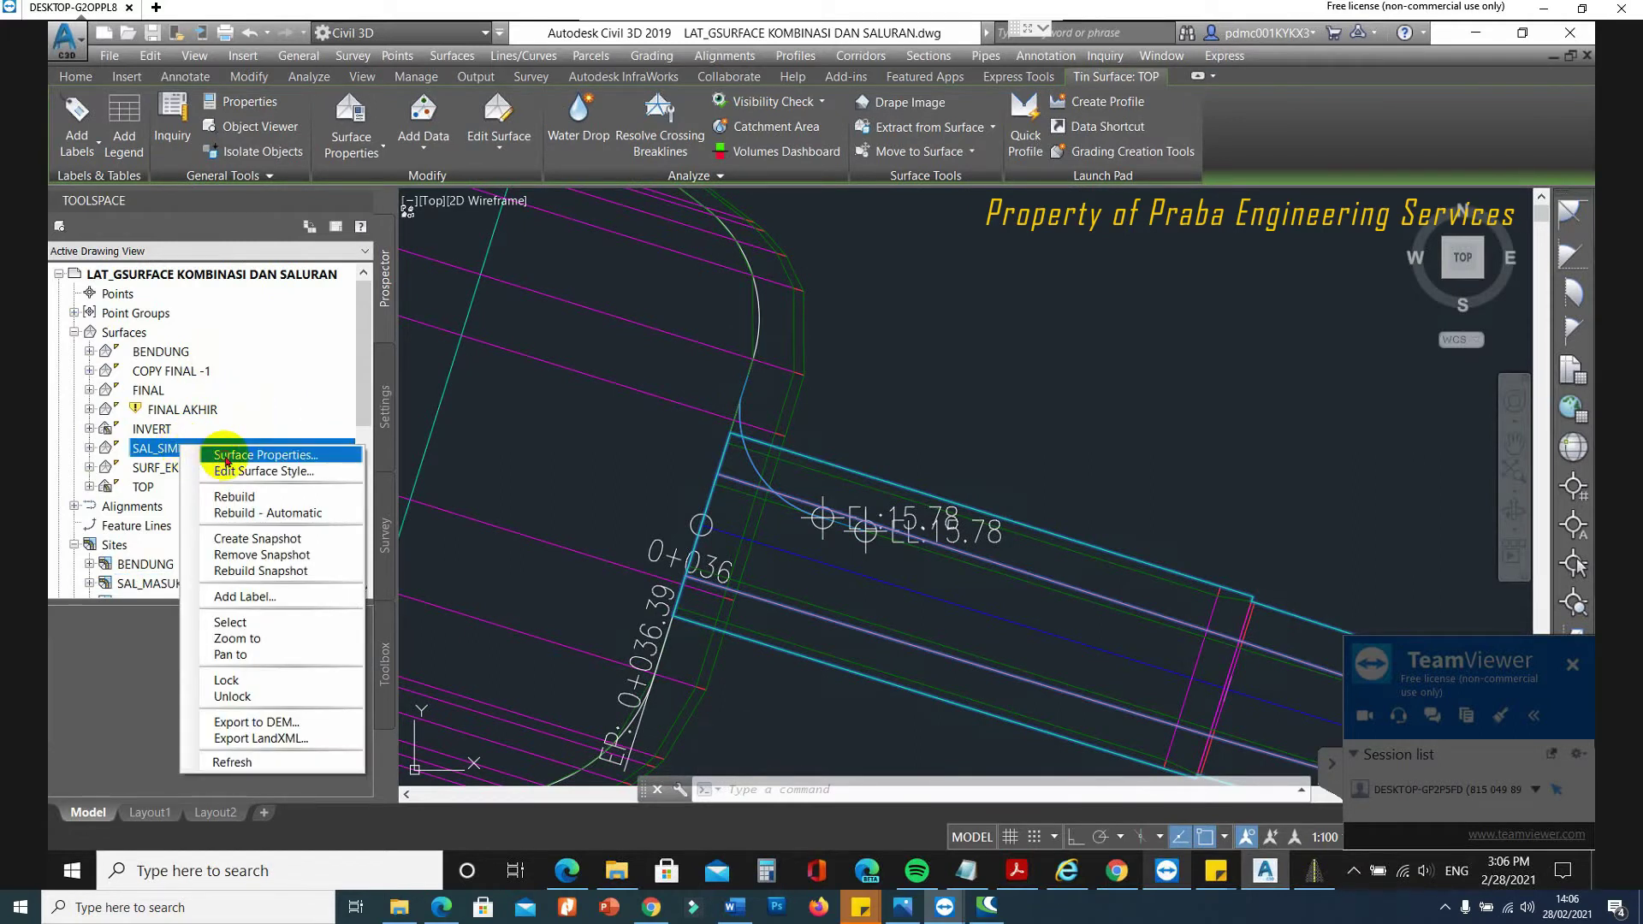
click(227, 458)
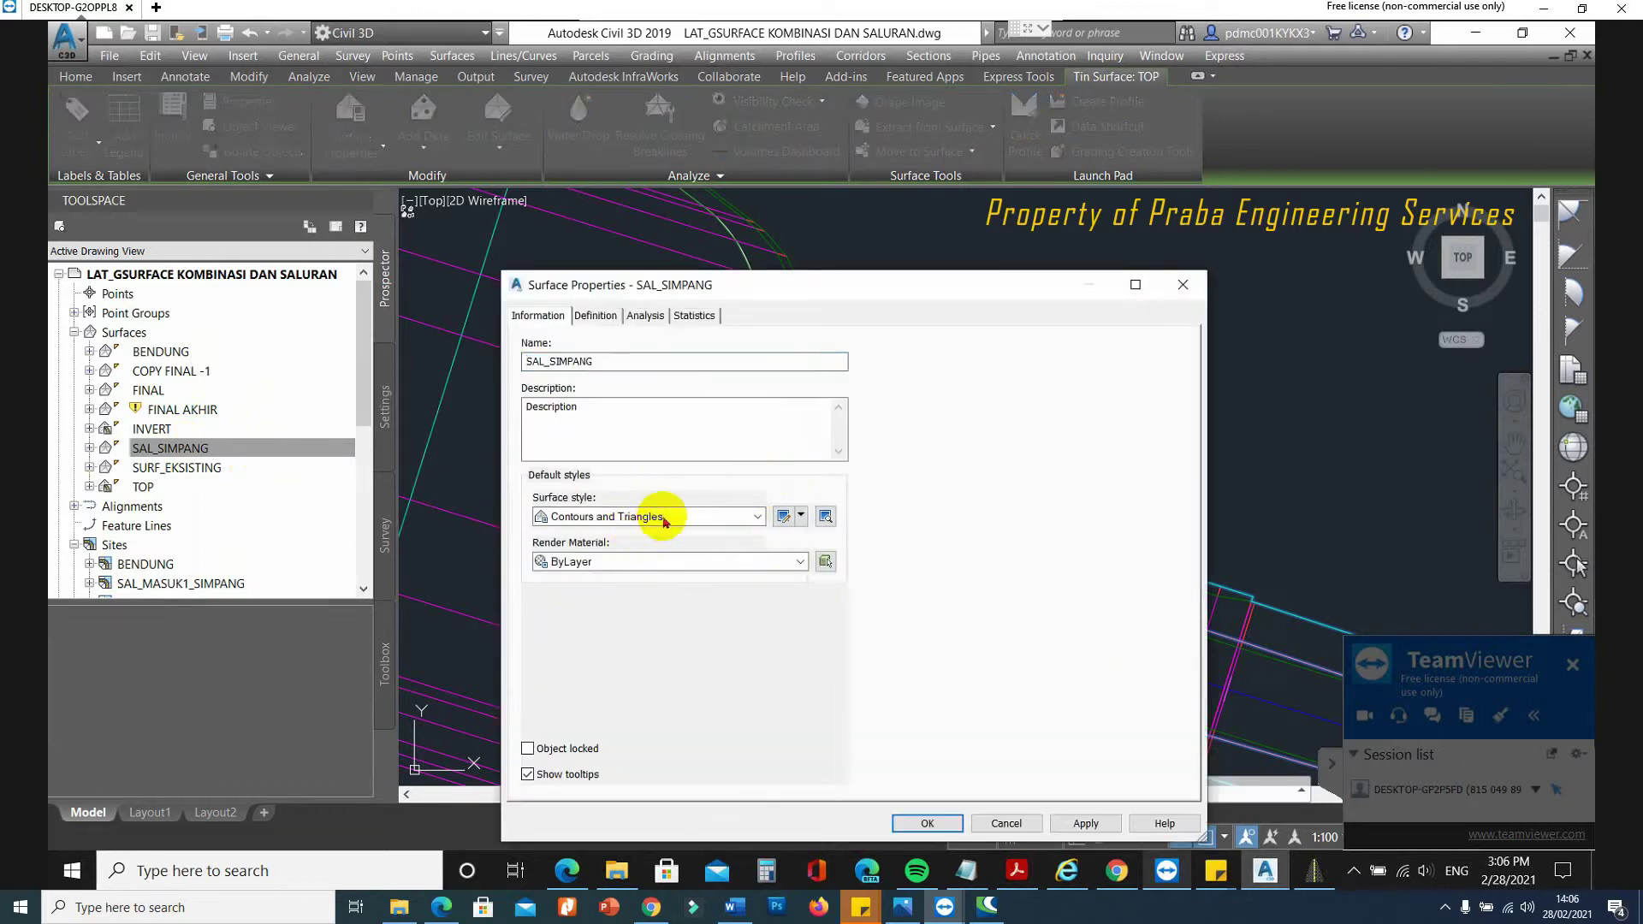
click(930, 823)
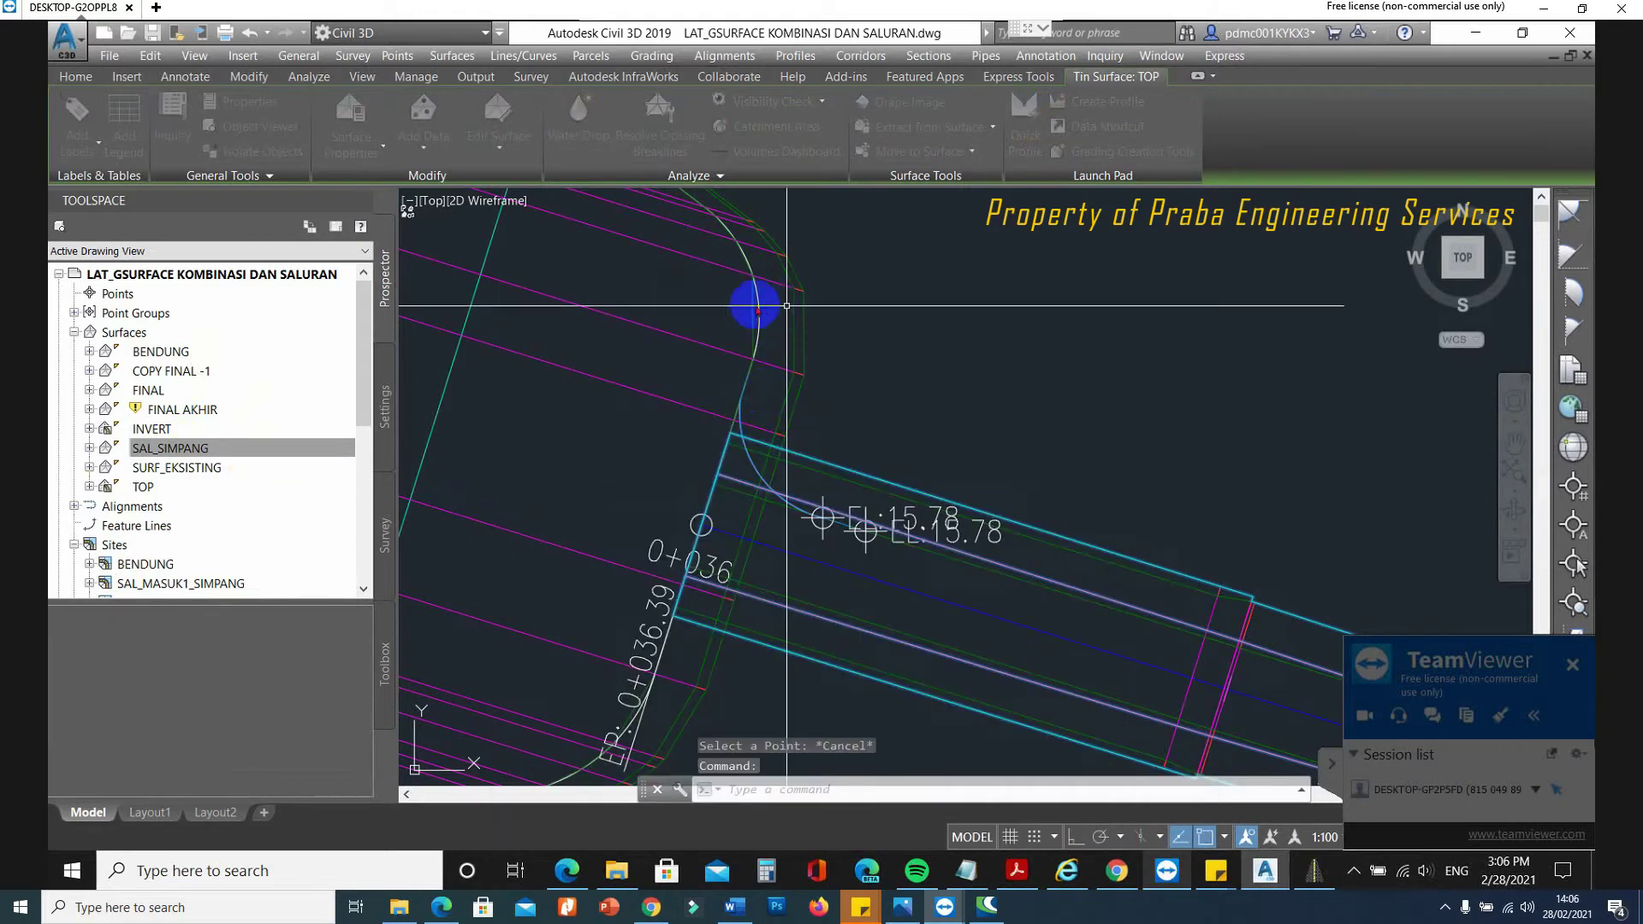
key(Escape)
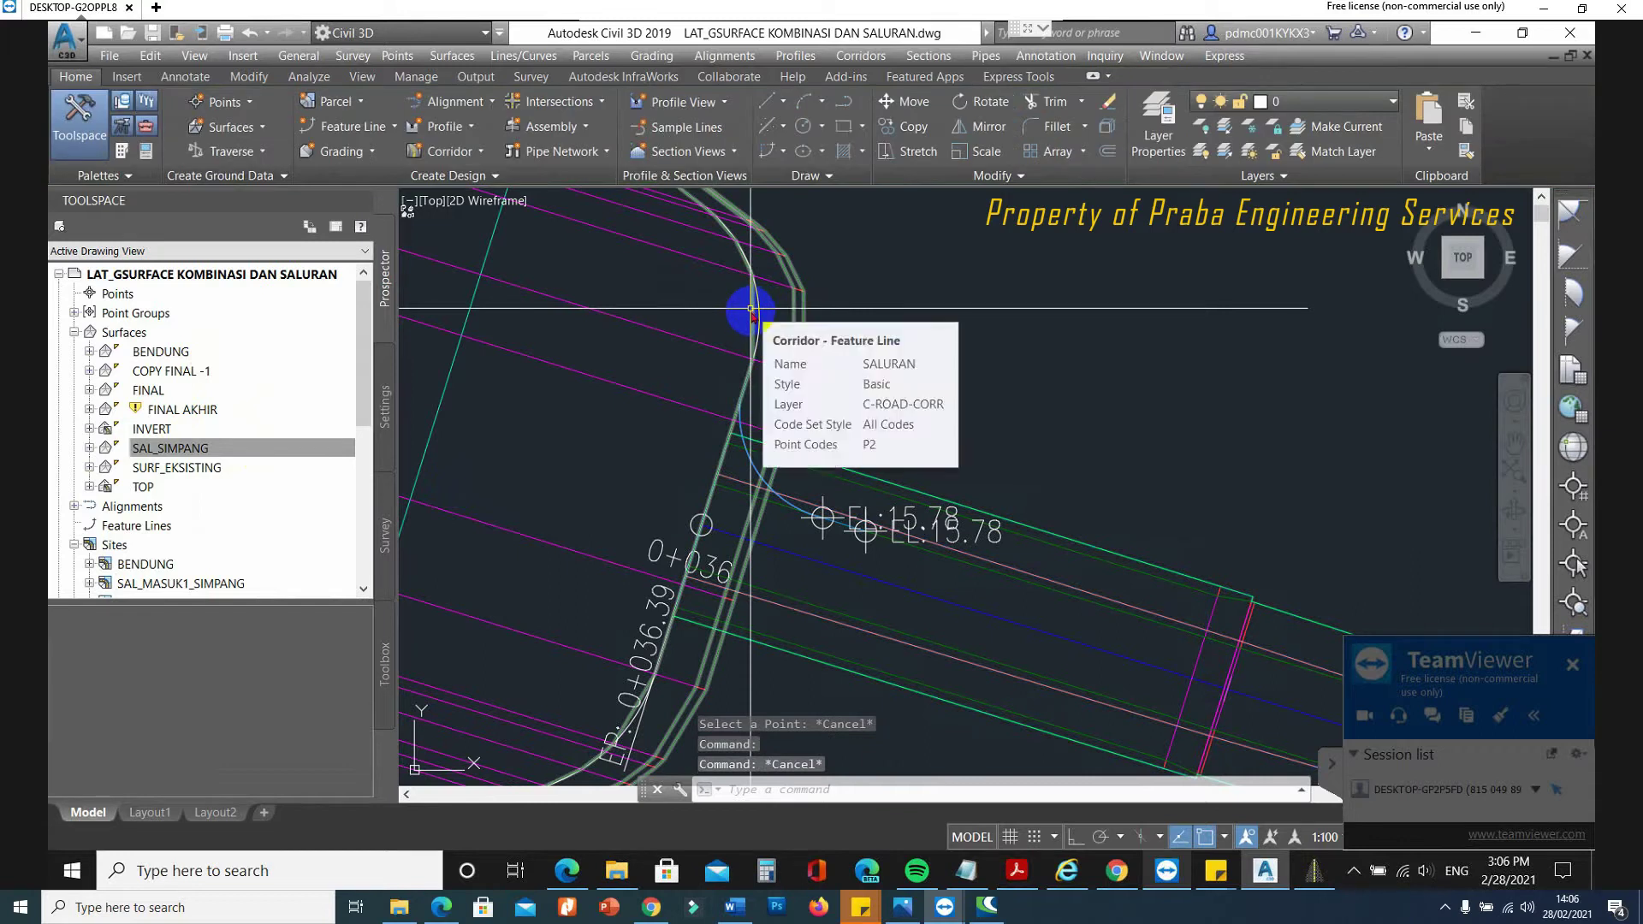
Review the surface definitions in the SALURAN corridor's properties.
click(752, 315)
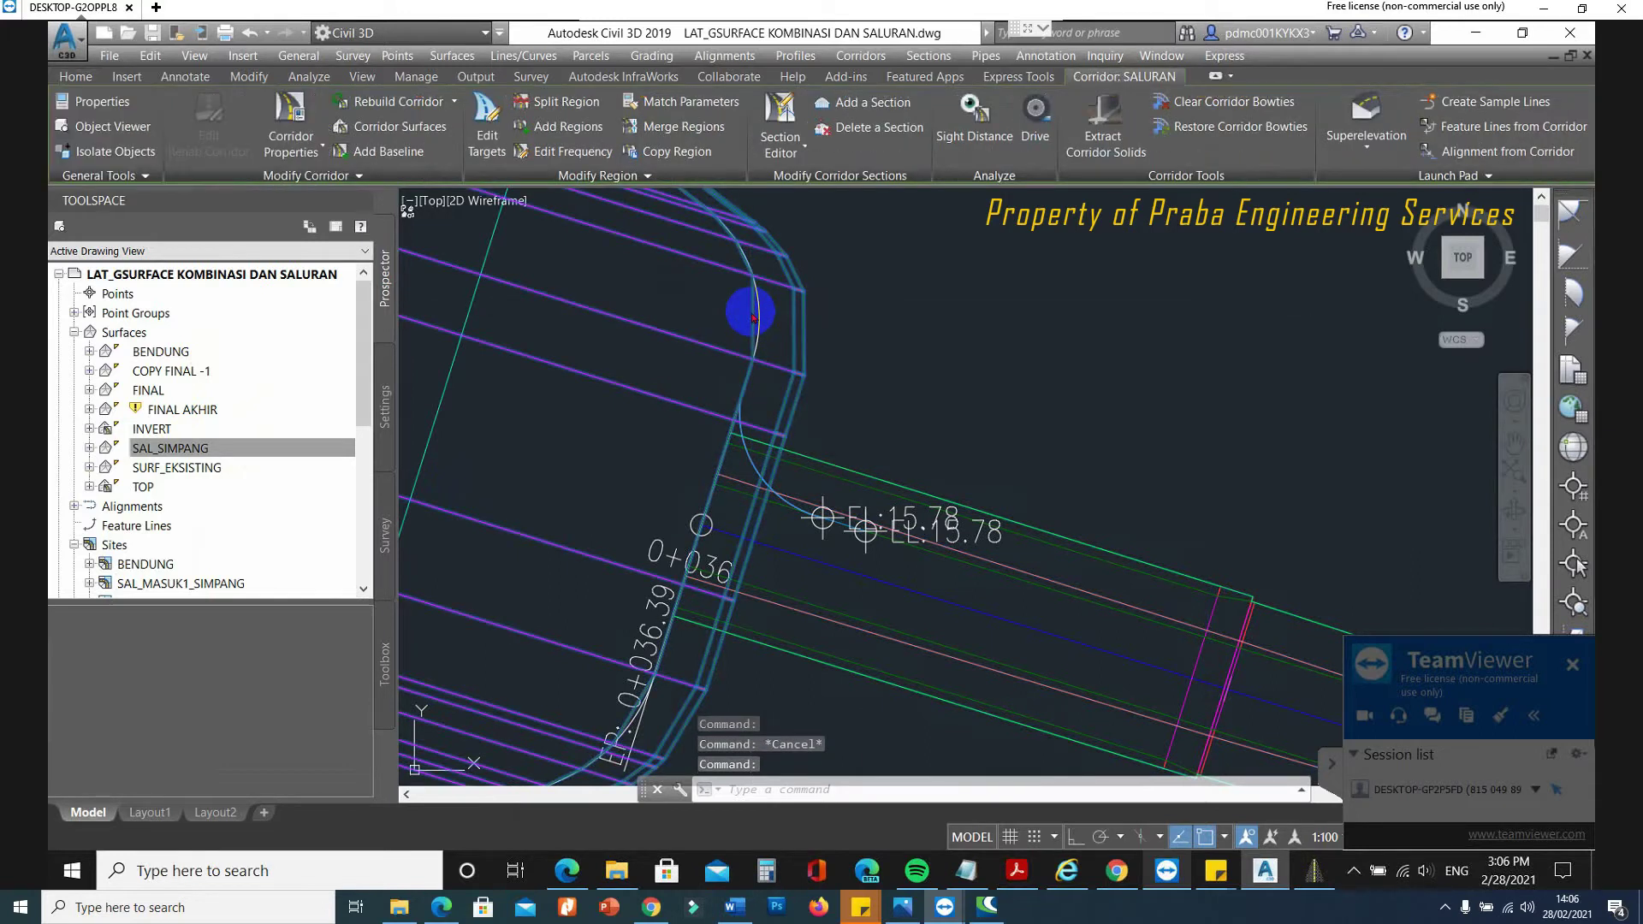
right_click(753, 318)
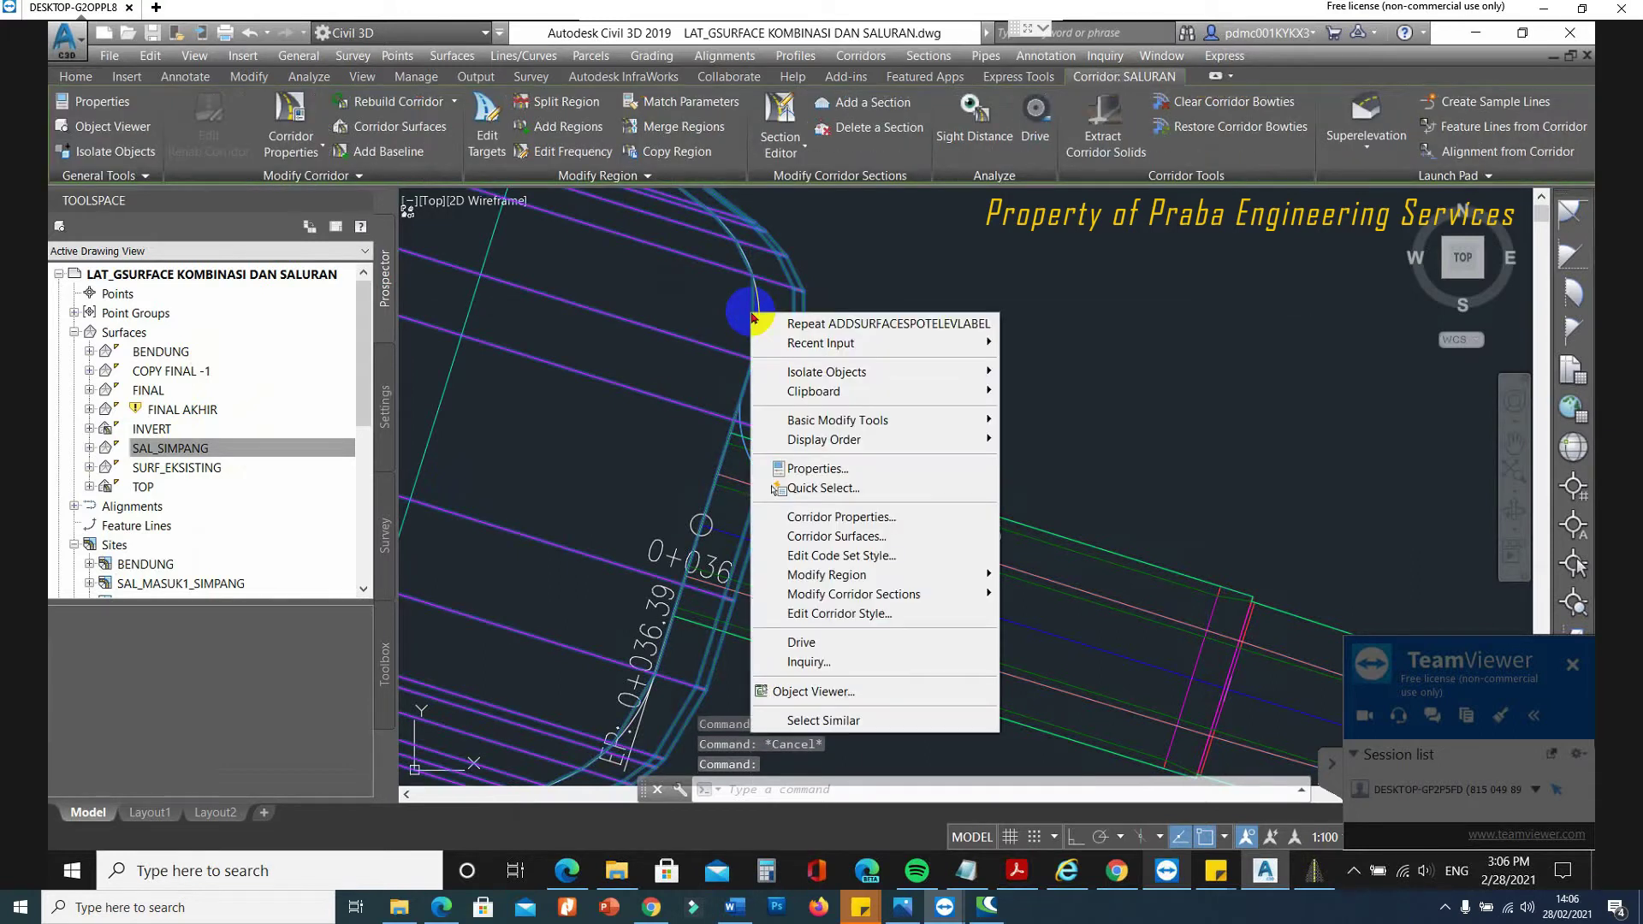
click(830, 518)
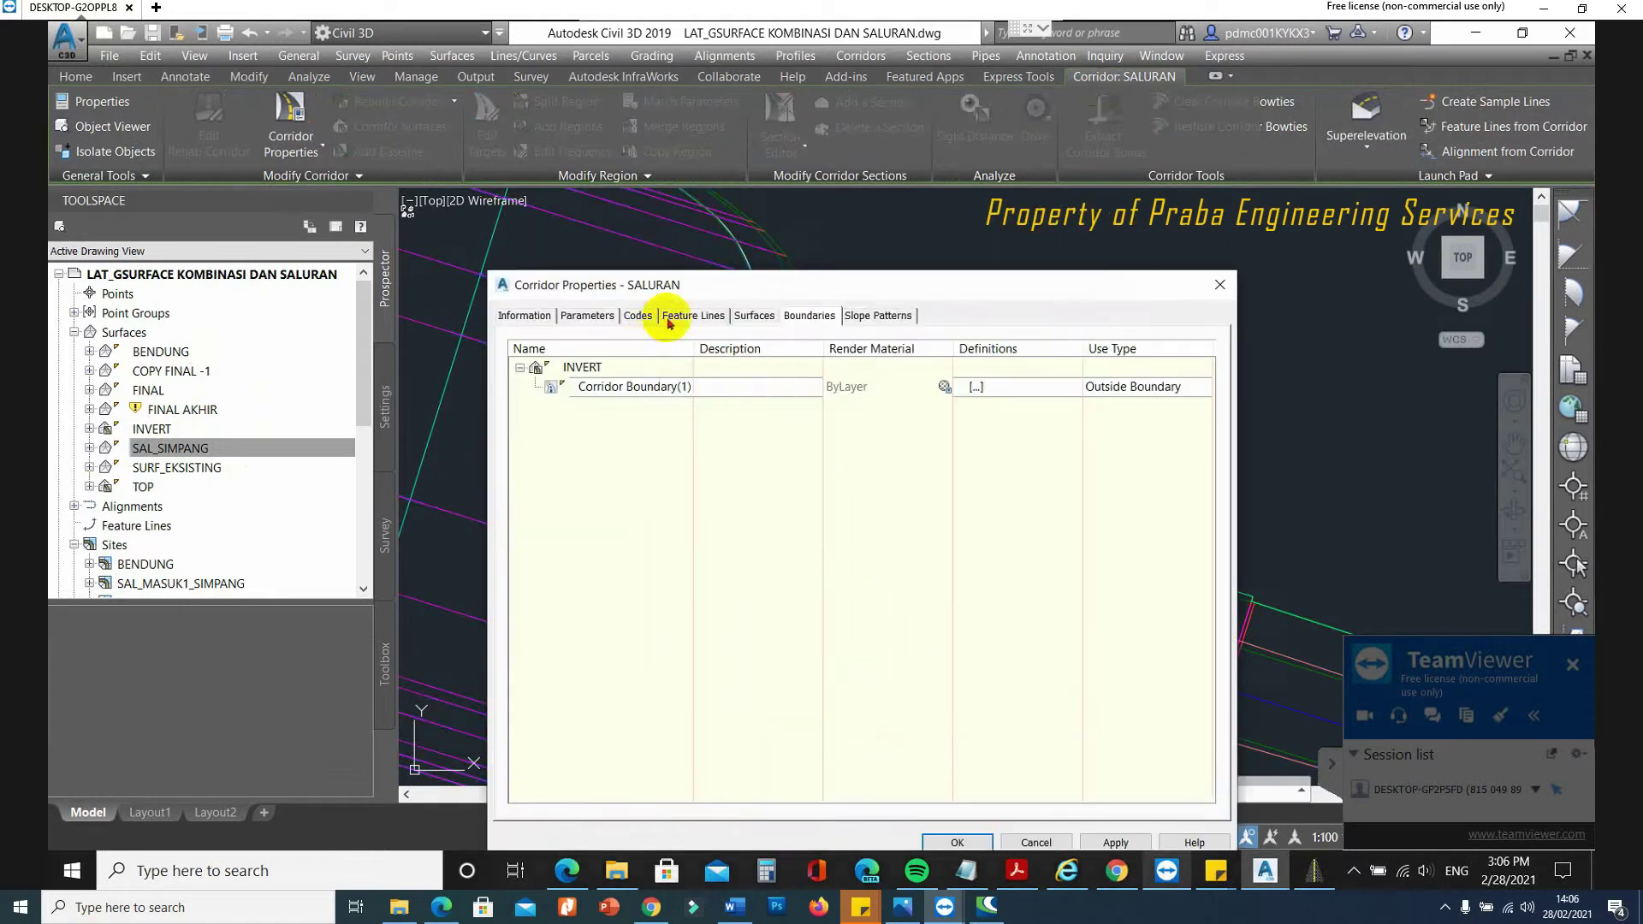
click(754, 315)
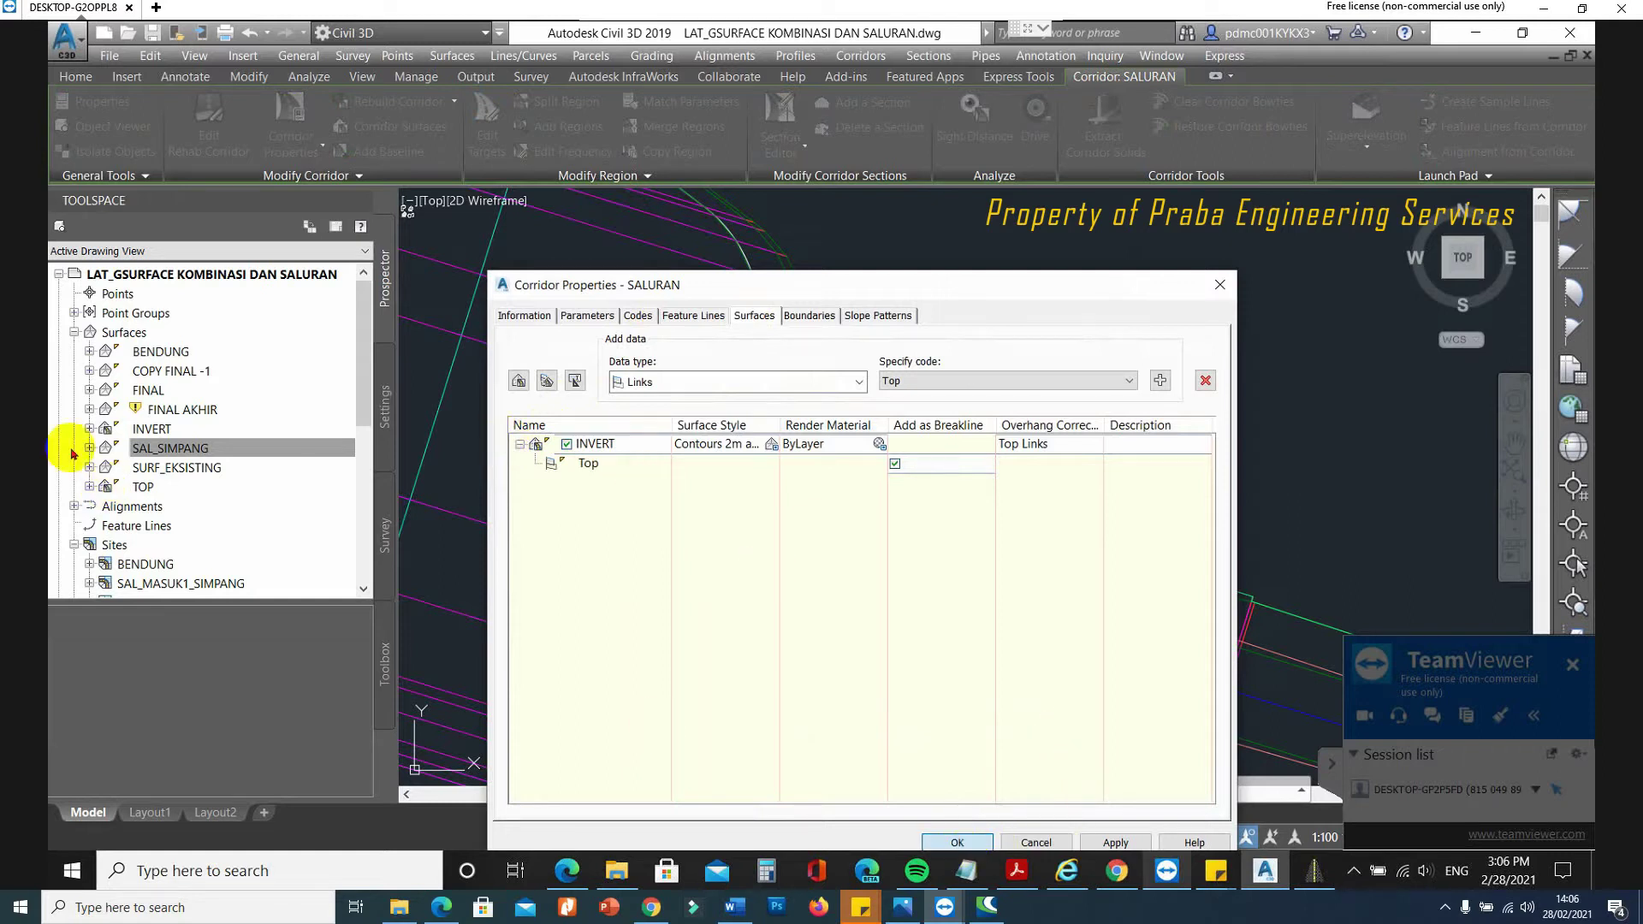
Set the INVERT surface's style to Contours and Triangles in its surface properties and accept.
click(90, 428)
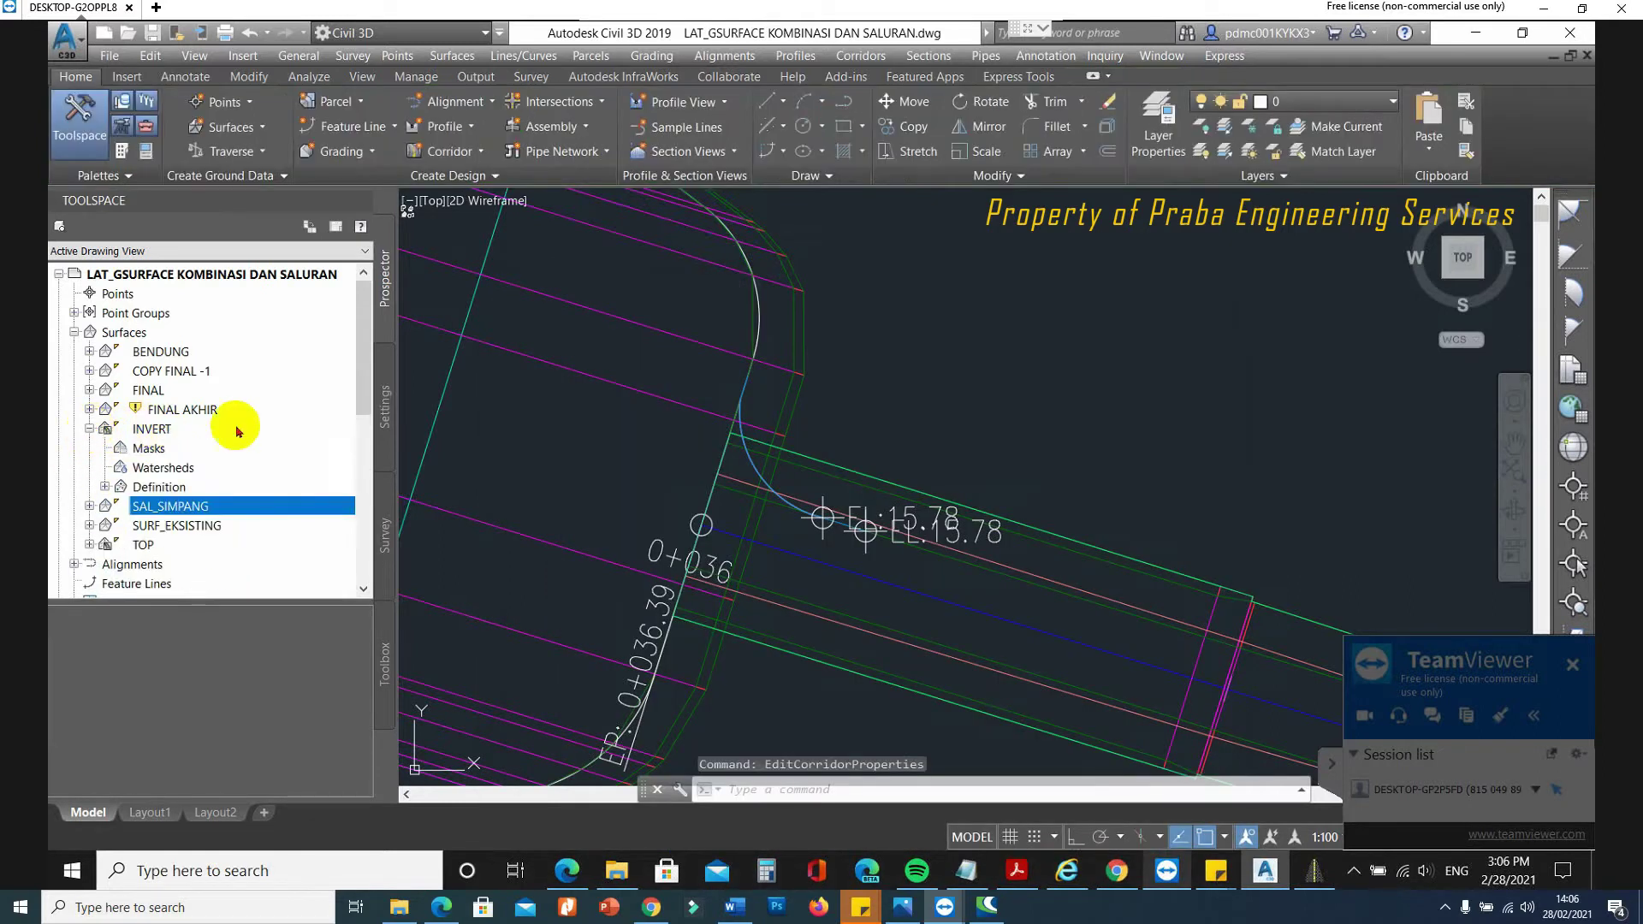
right_click(160, 432)
click(184, 440)
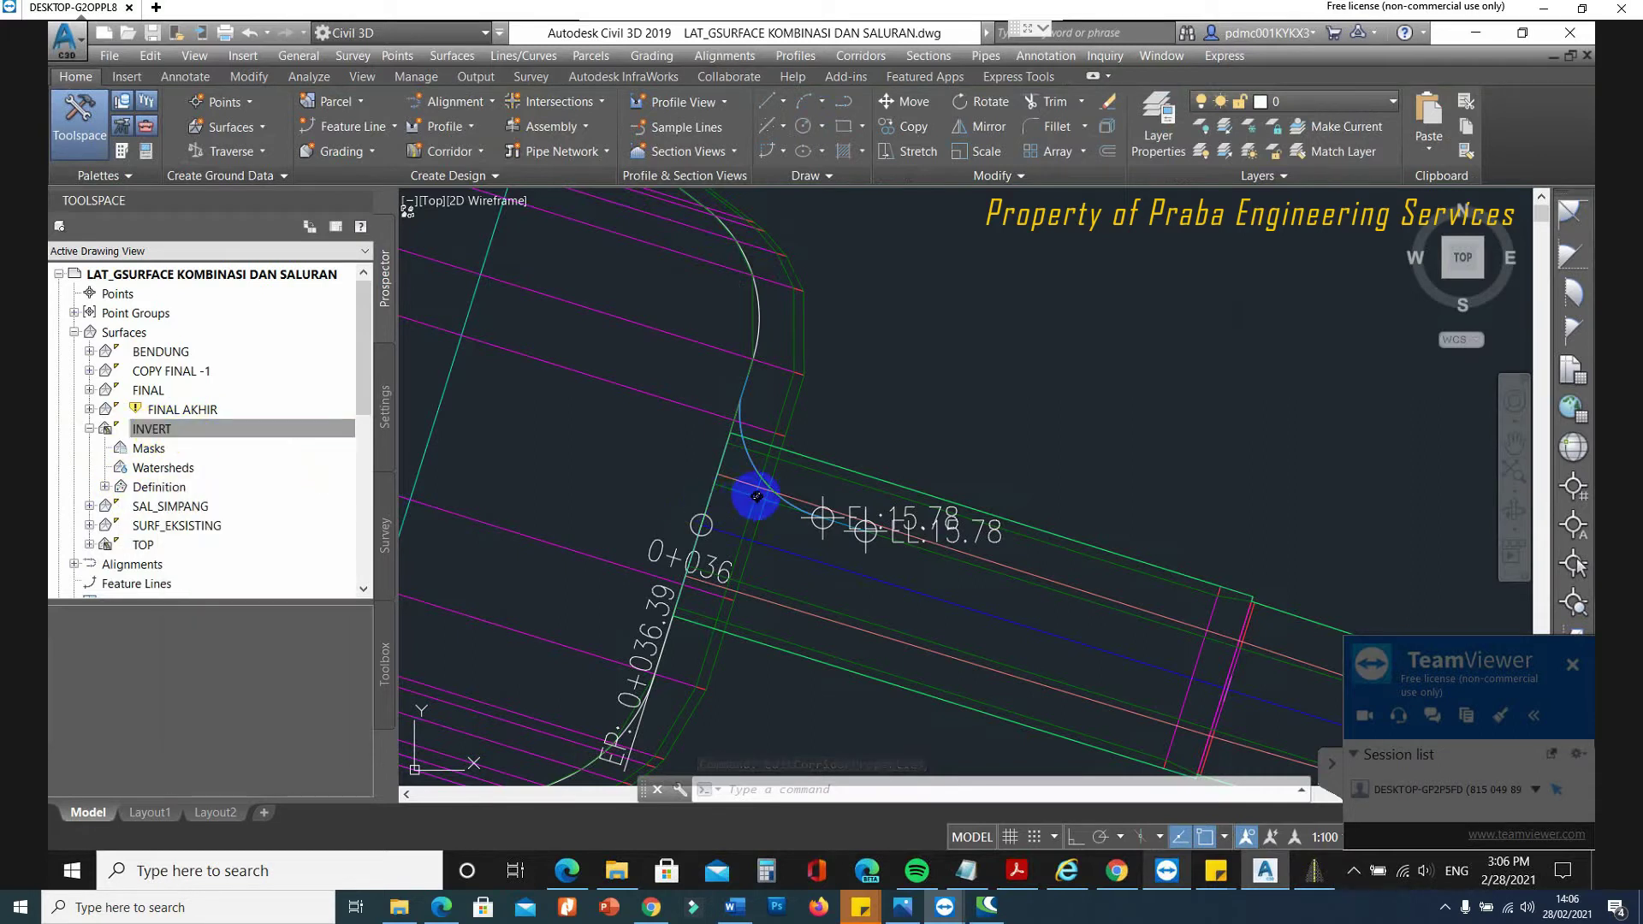
click(672, 516)
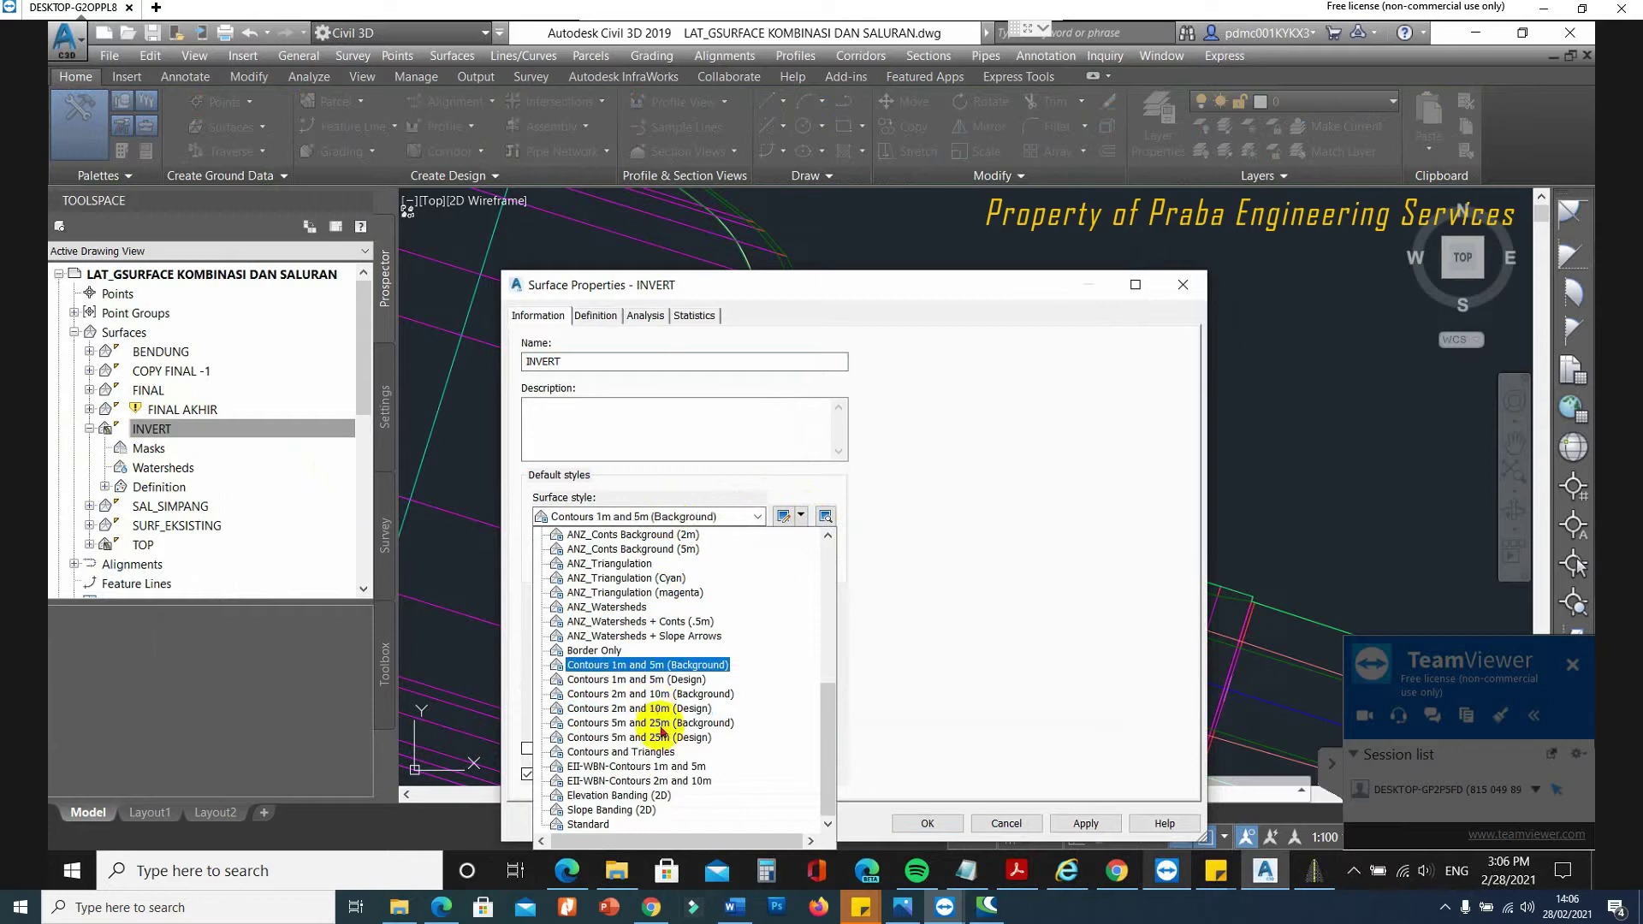
click(652, 752)
drag(925, 823, 880, 465)
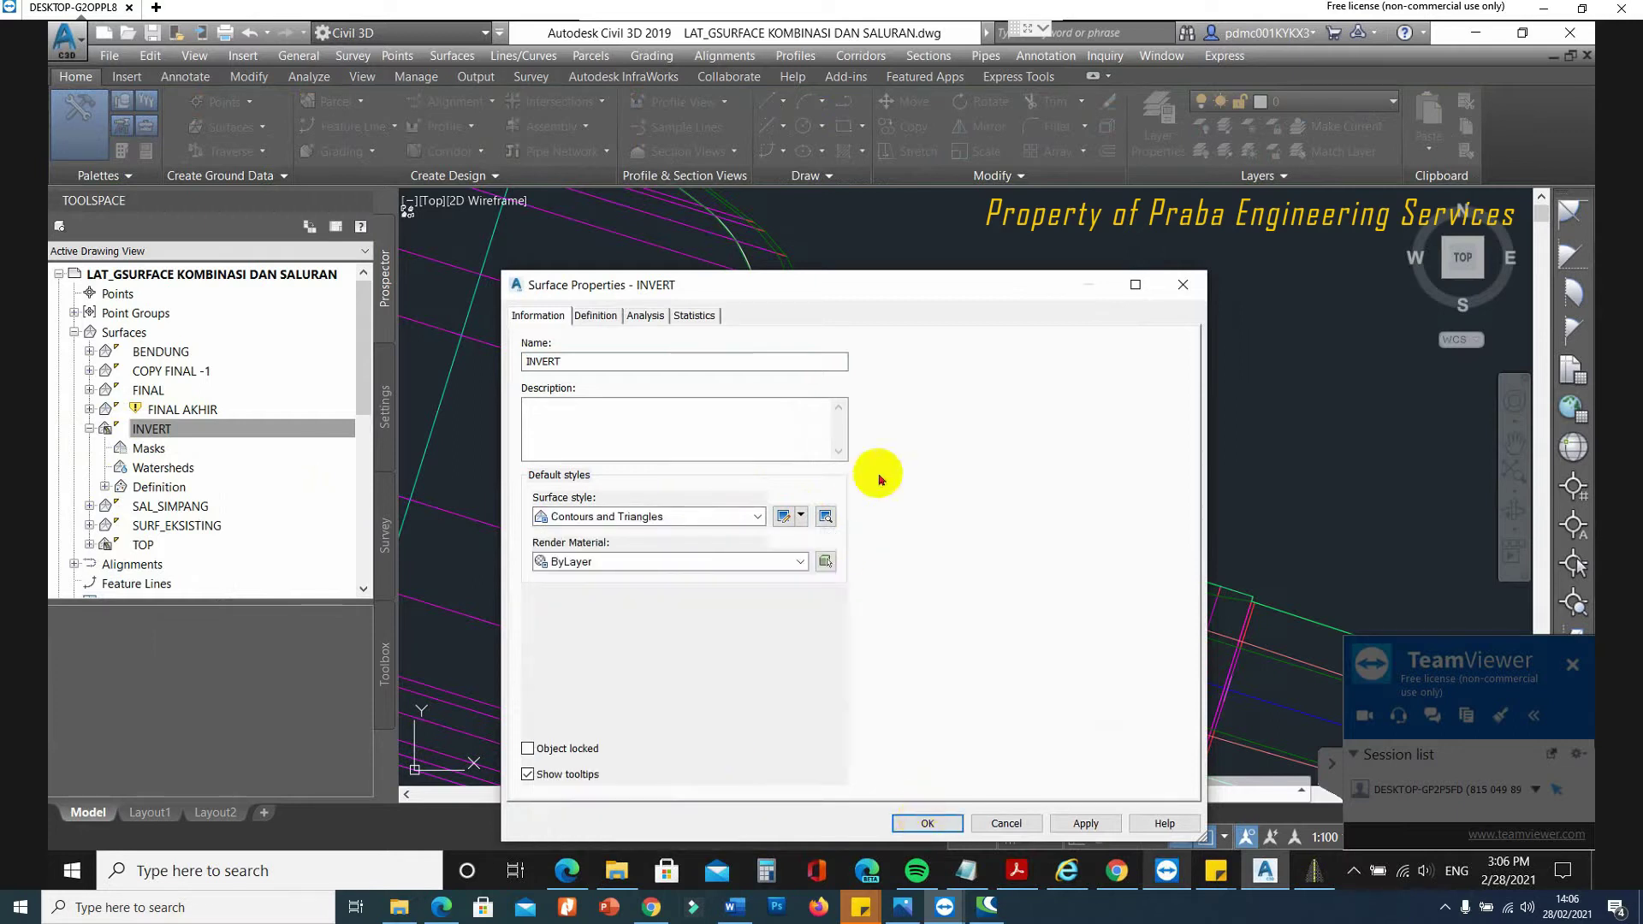
click(924, 823)
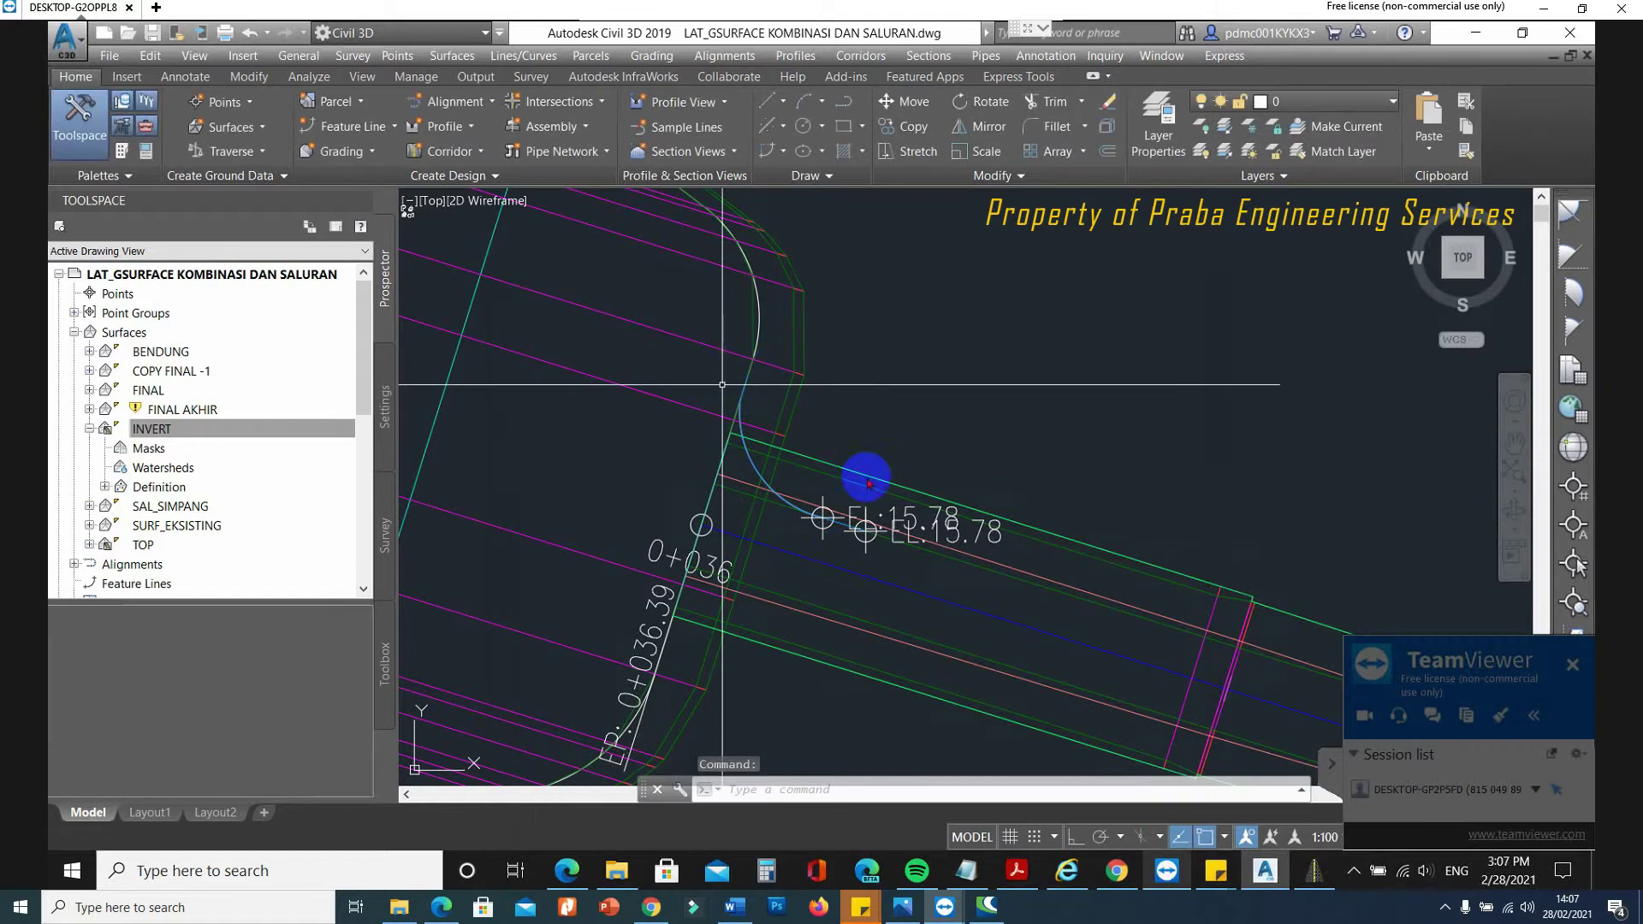
Examine the INVERT surface's triangulation around the widened basin where the inlet channel joins.
scroll(867, 479, down, 2)
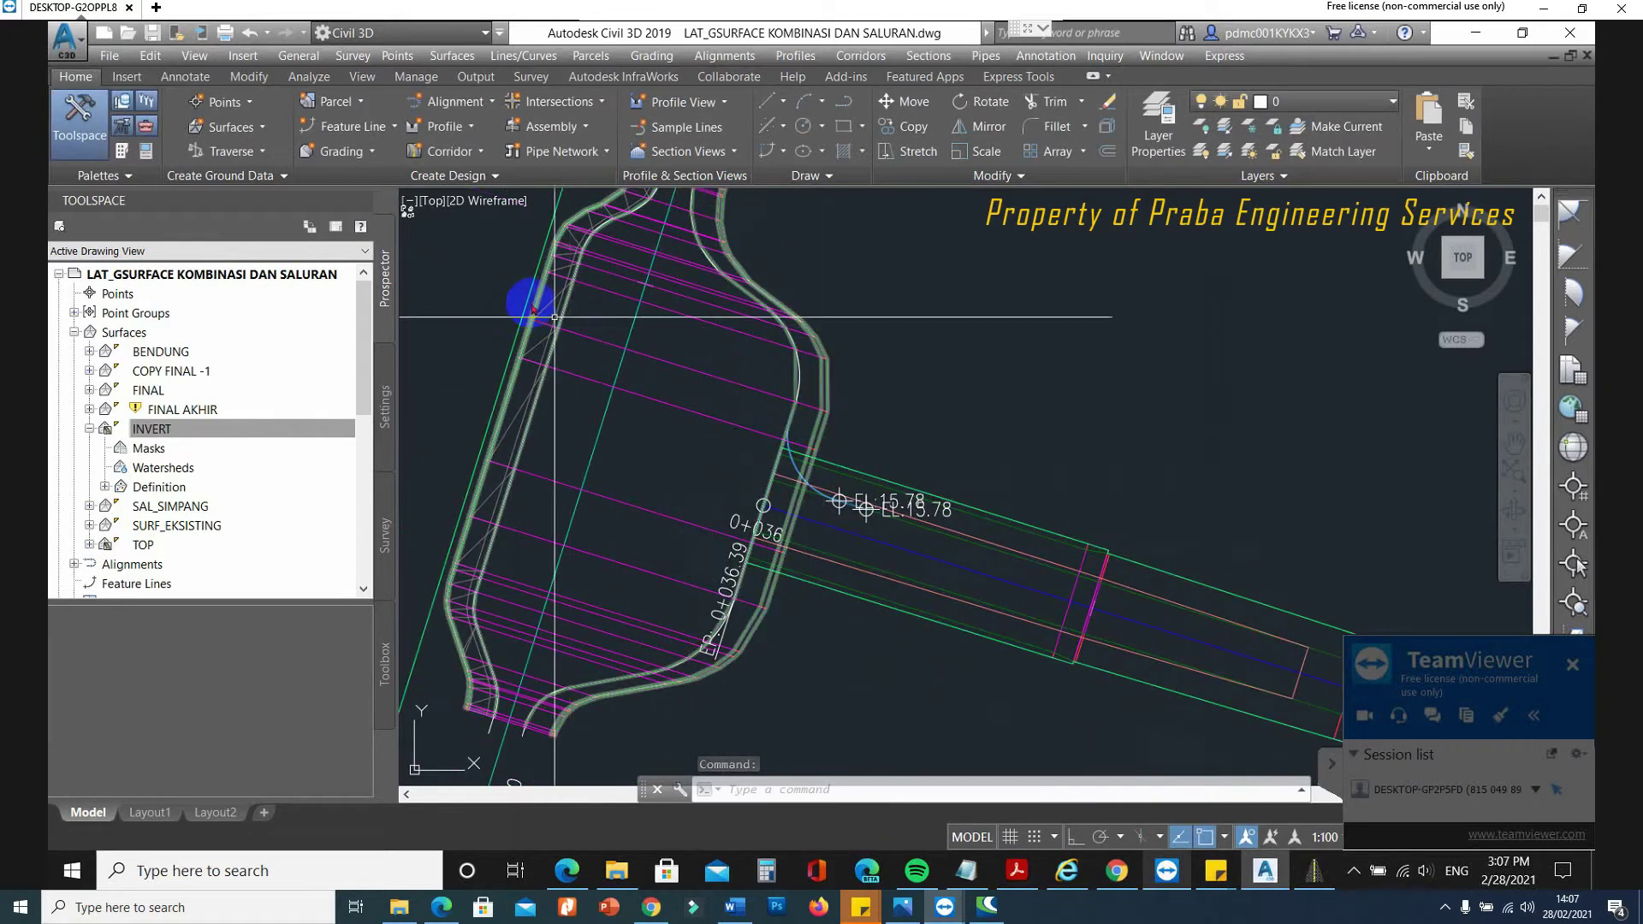
scroll(533, 299, up, 2)
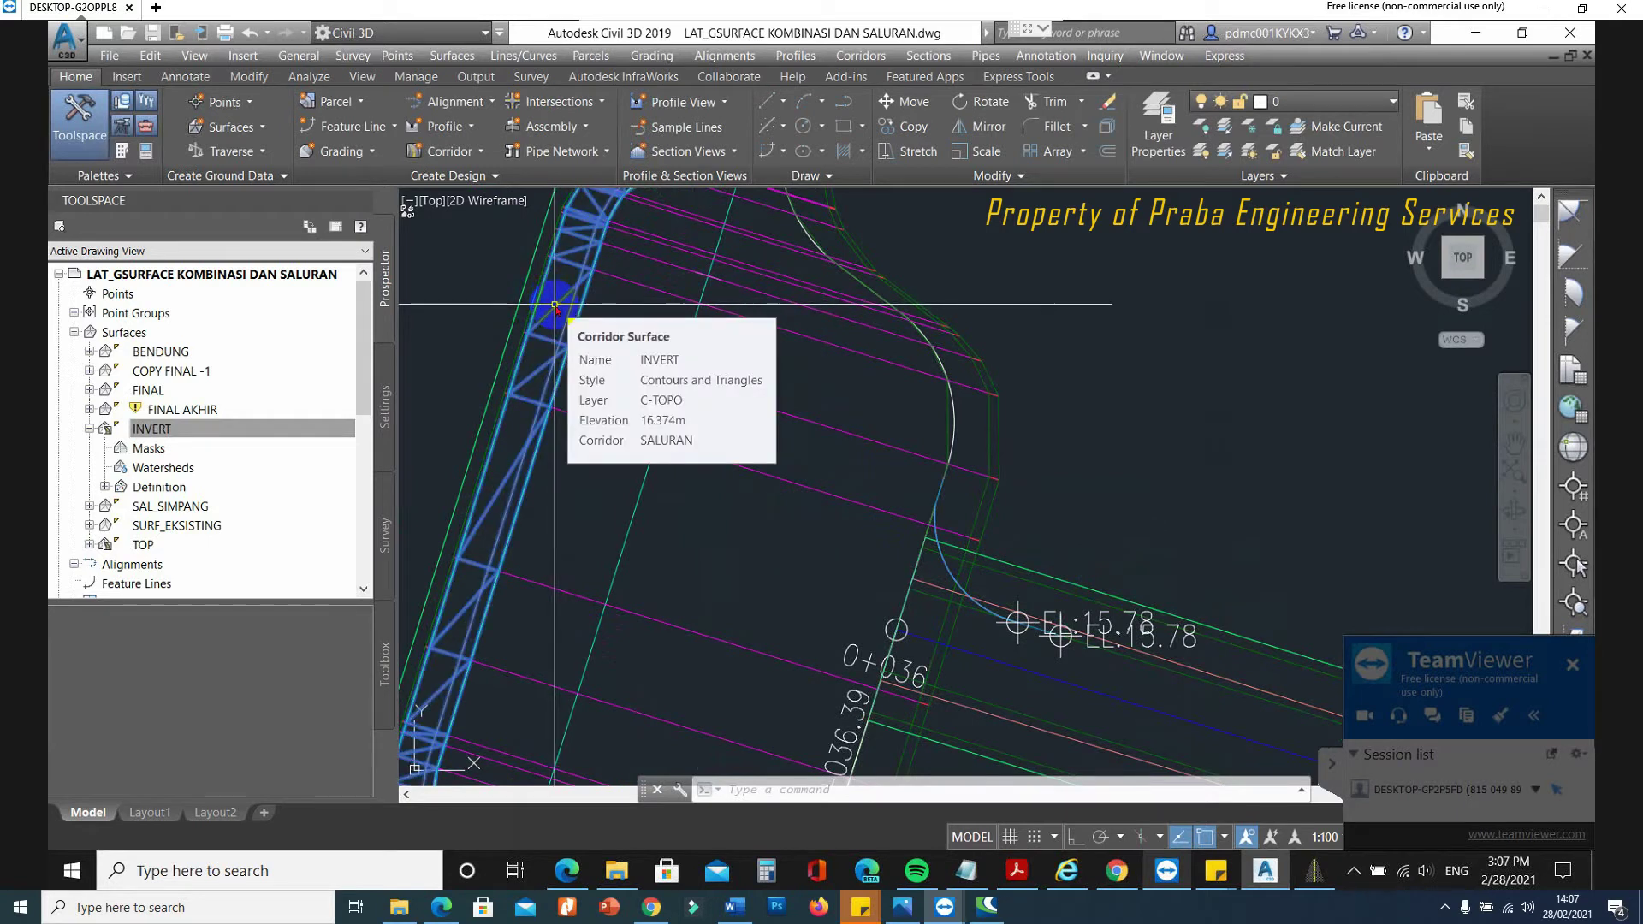
click(587, 272)
scroll(698, 421, down, 2)
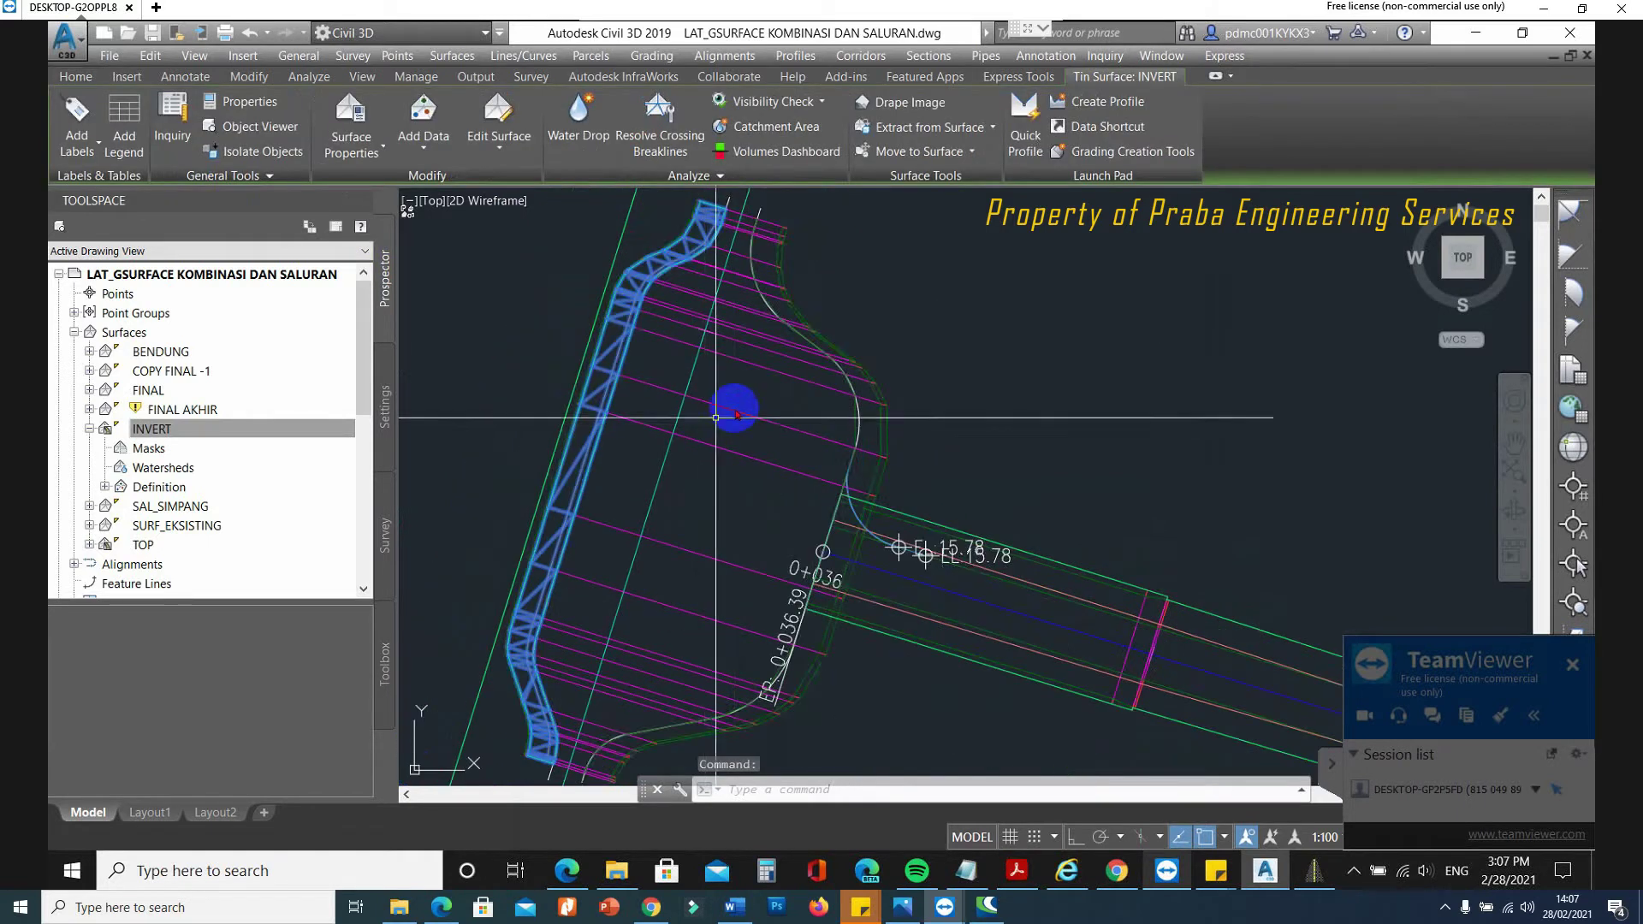
scroll(731, 408, down, 3)
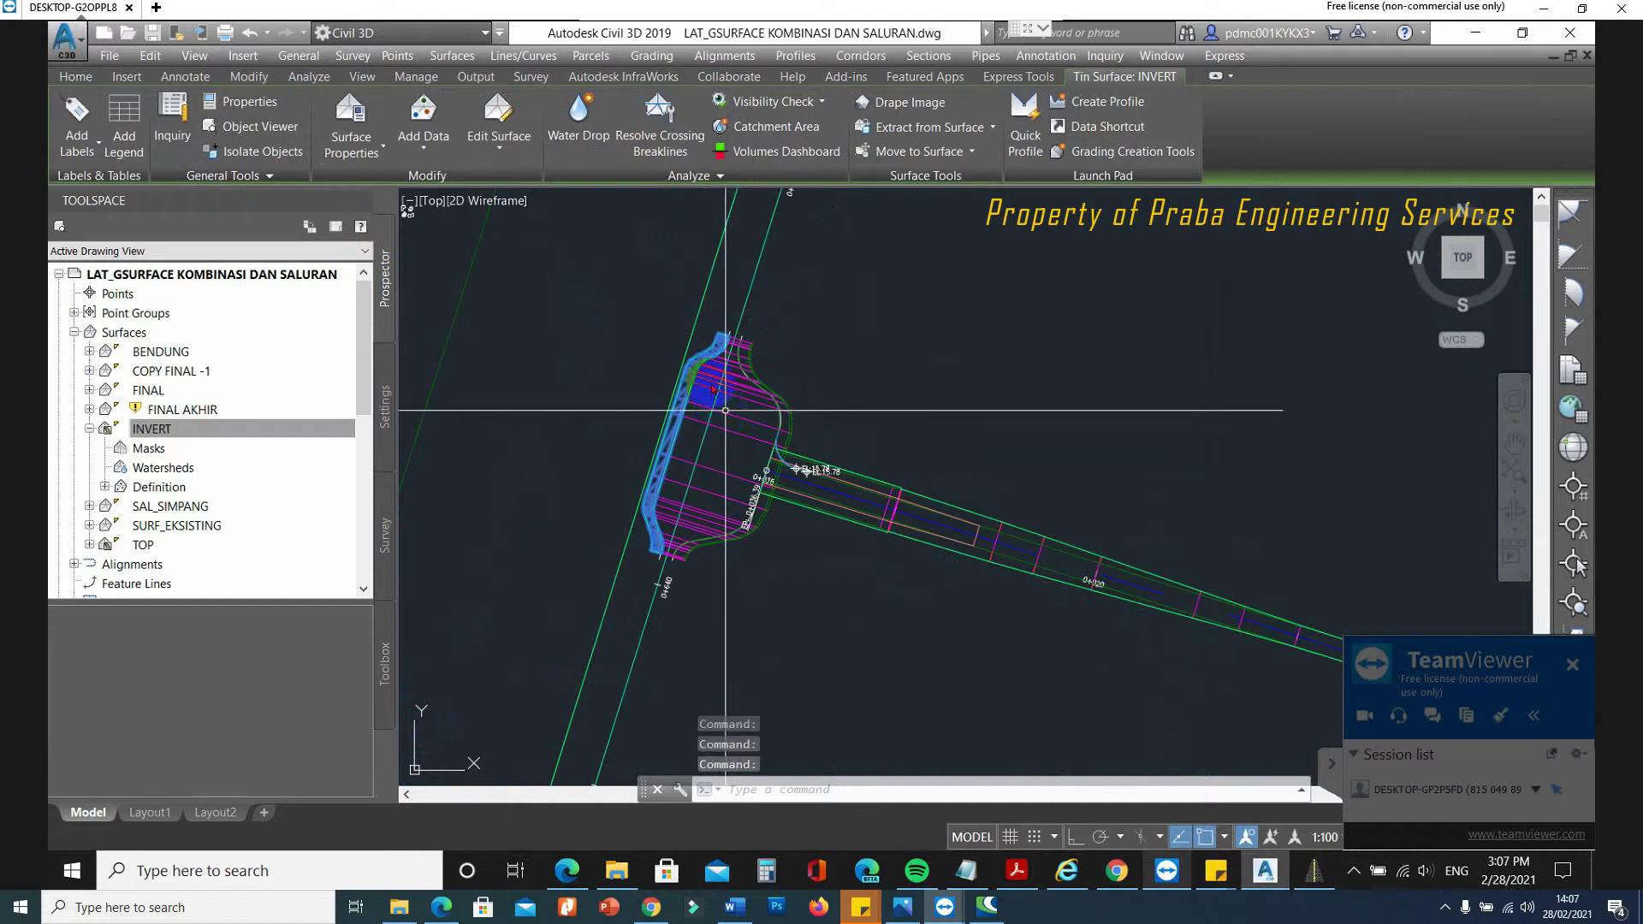
key(Escape)
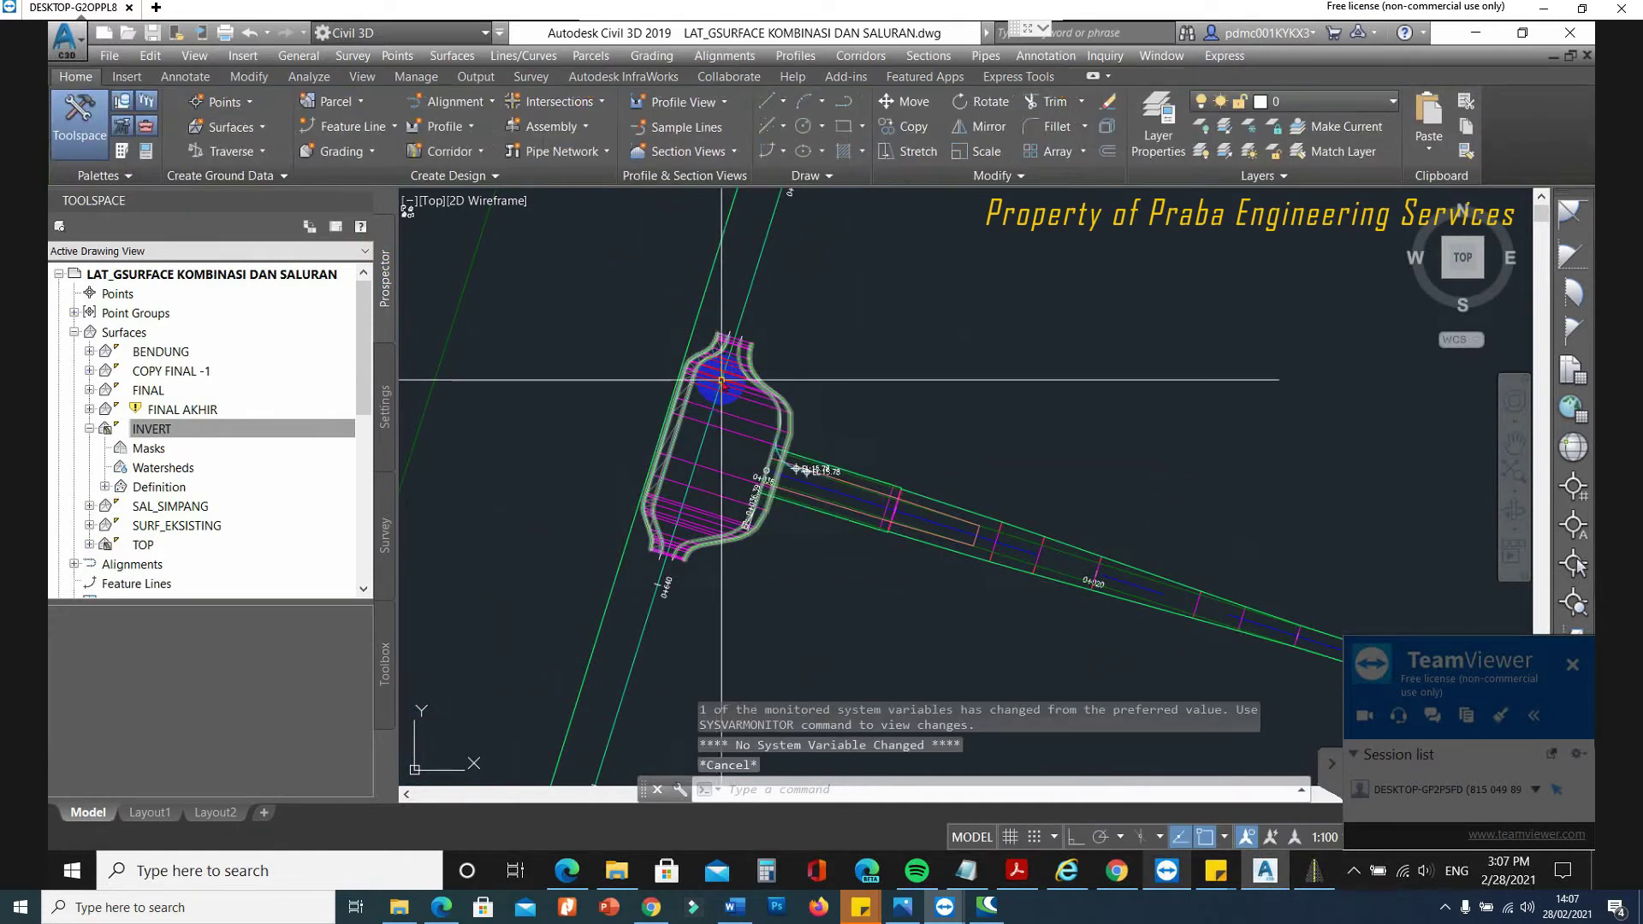
key(Escape)
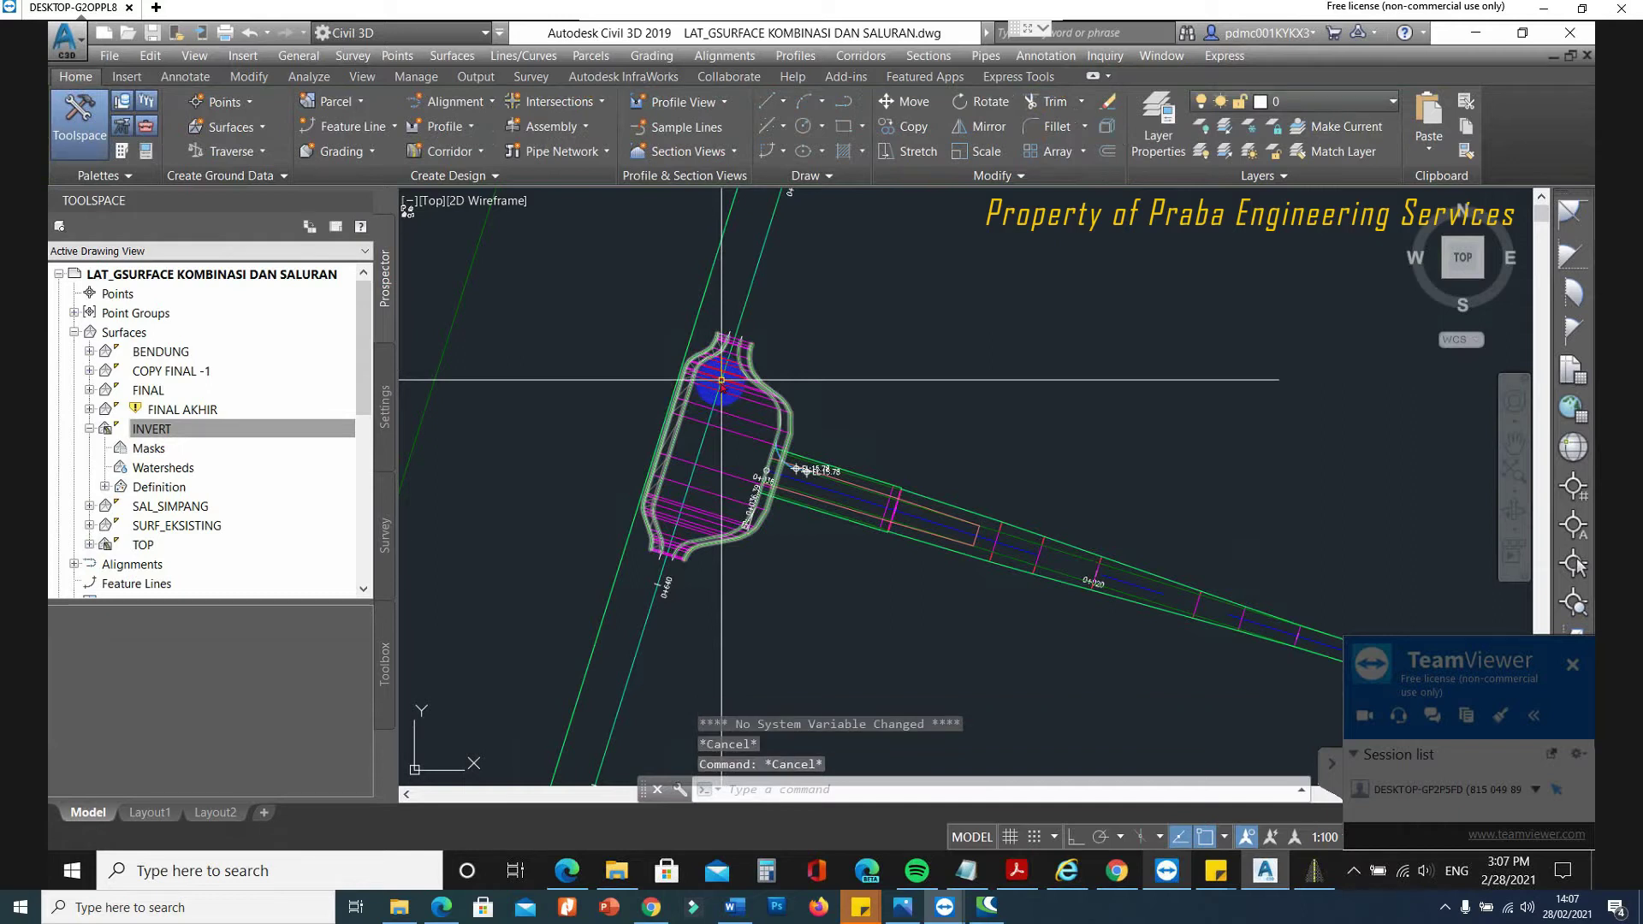
click(310, 421)
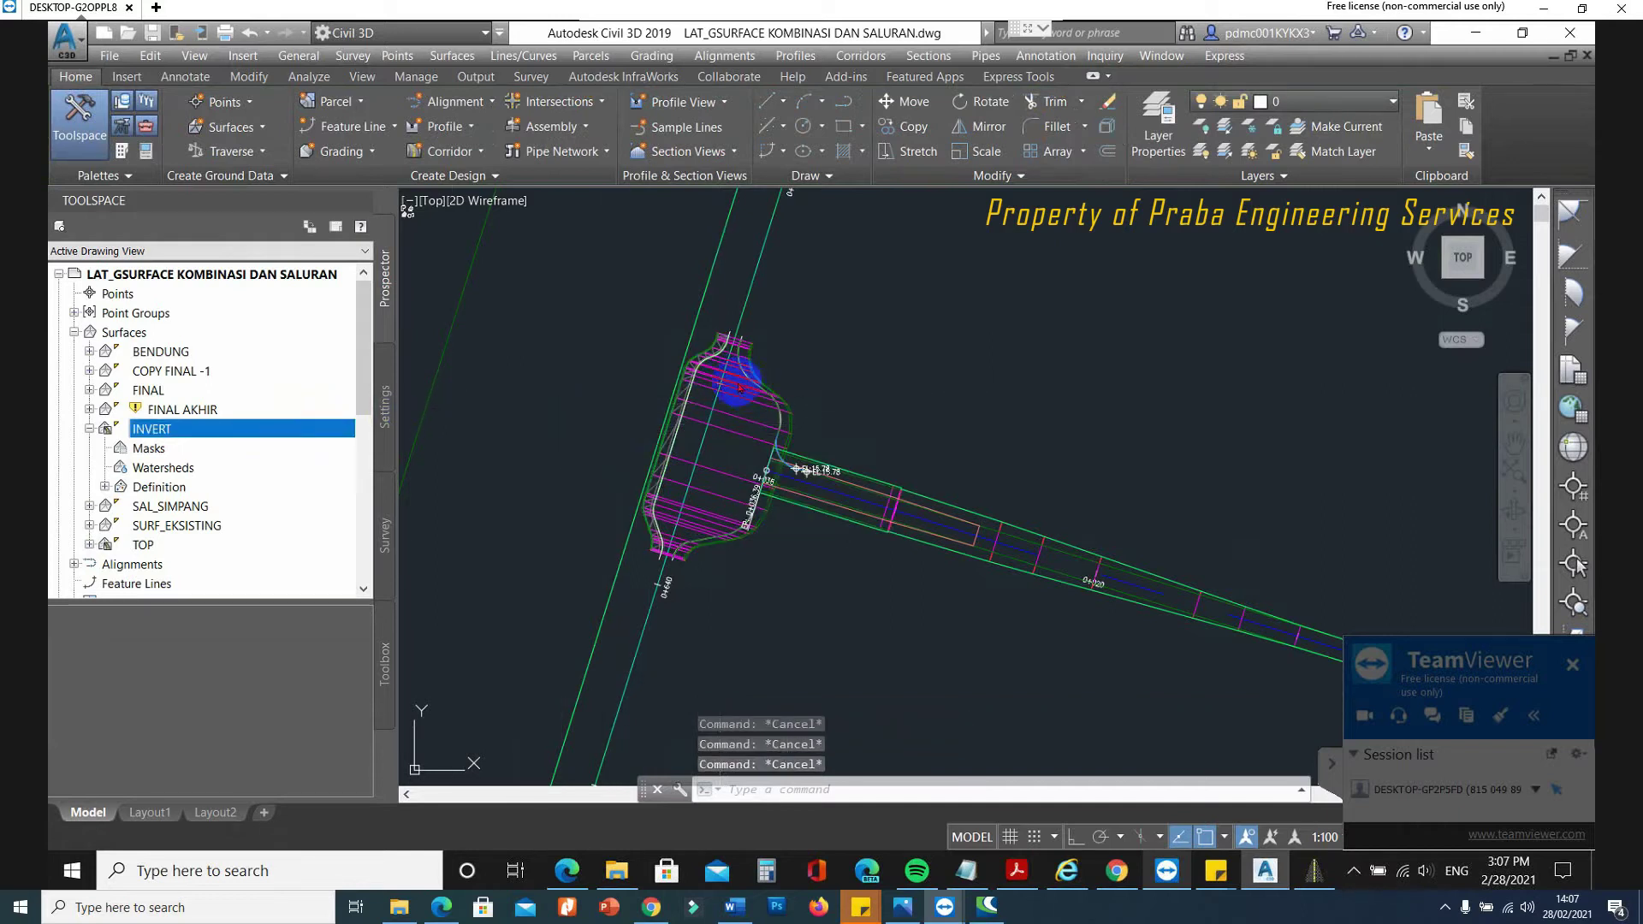
scroll(695, 365, up, 6)
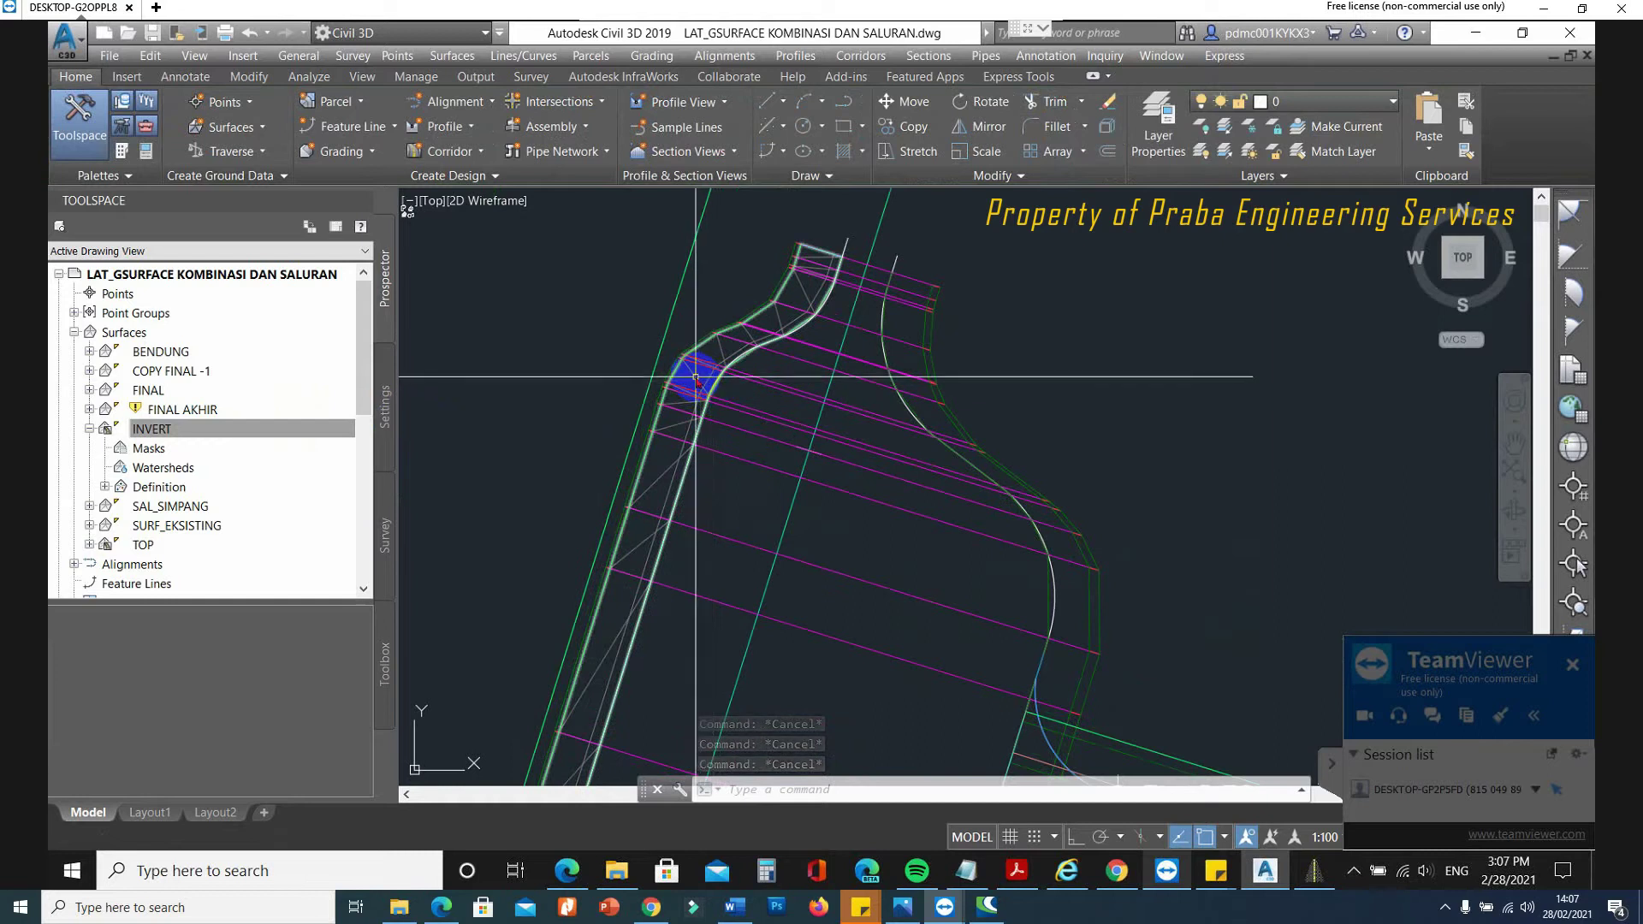
click(695, 376)
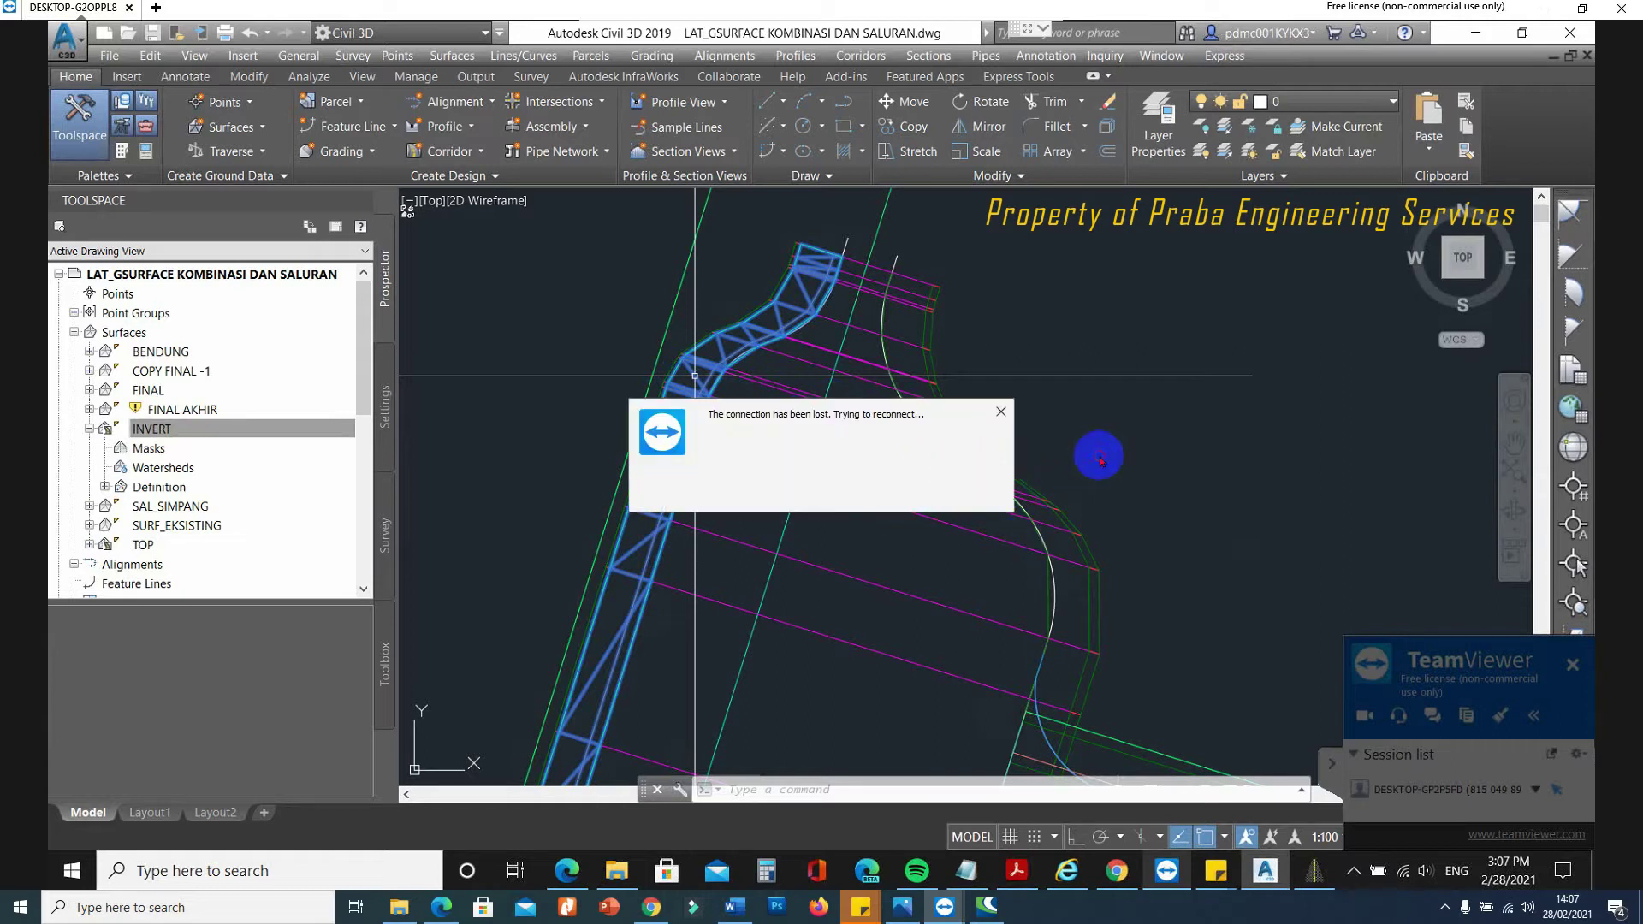
click(1006, 492)
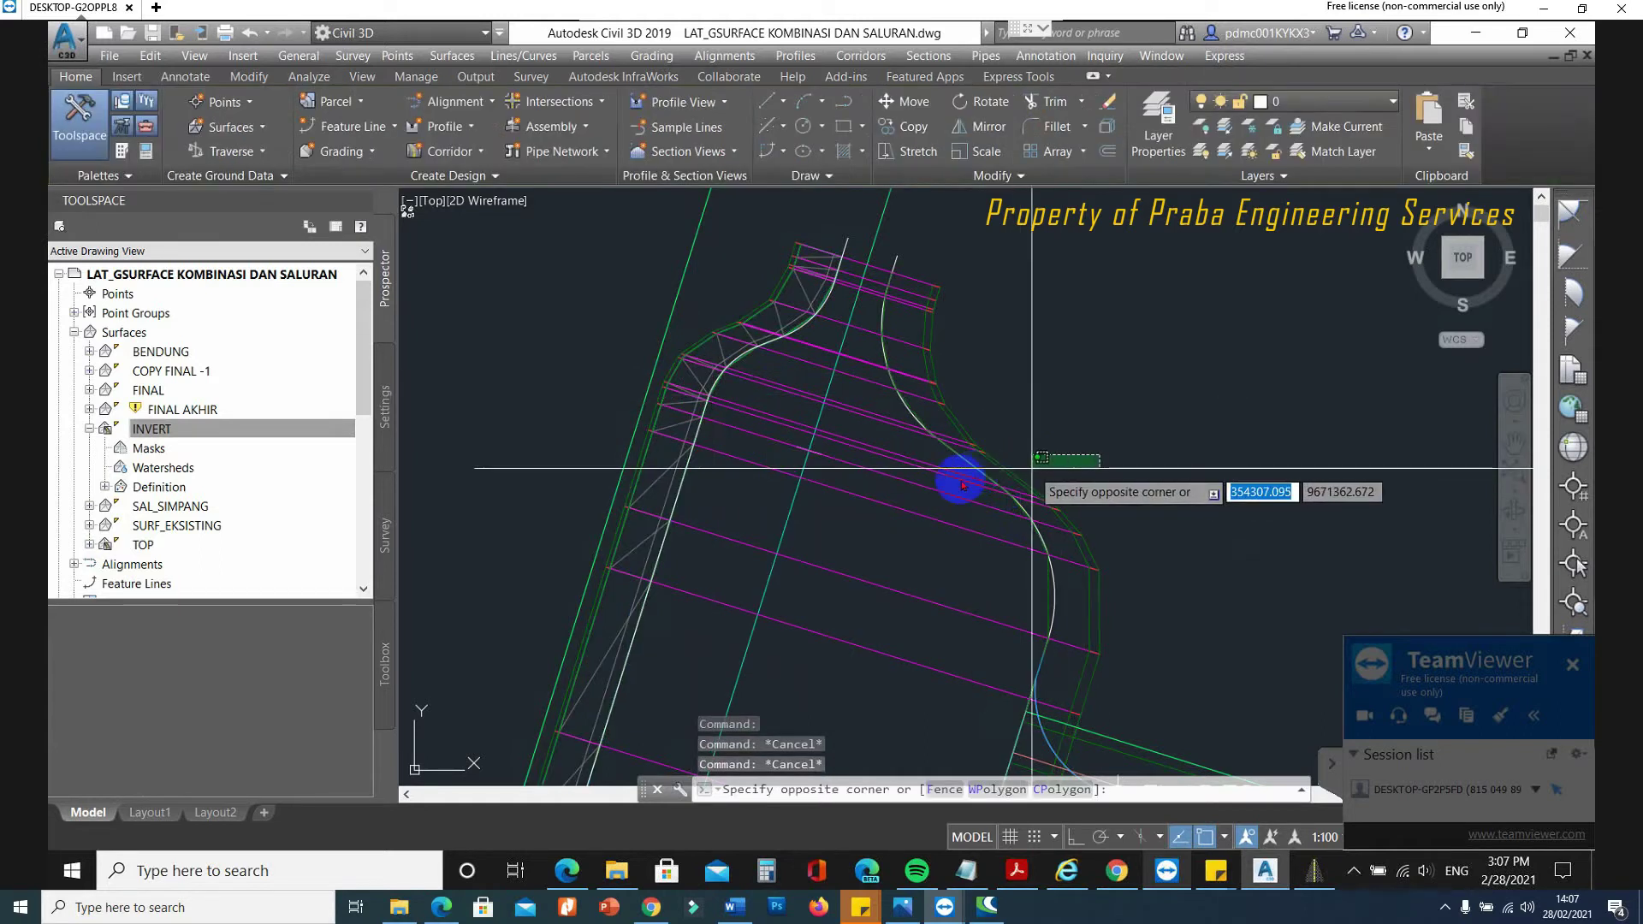
key(Escape)
Enable all regions of the SALURAN baseline in the corridor properties, then accept and rebuild the corridor.
click(956, 476)
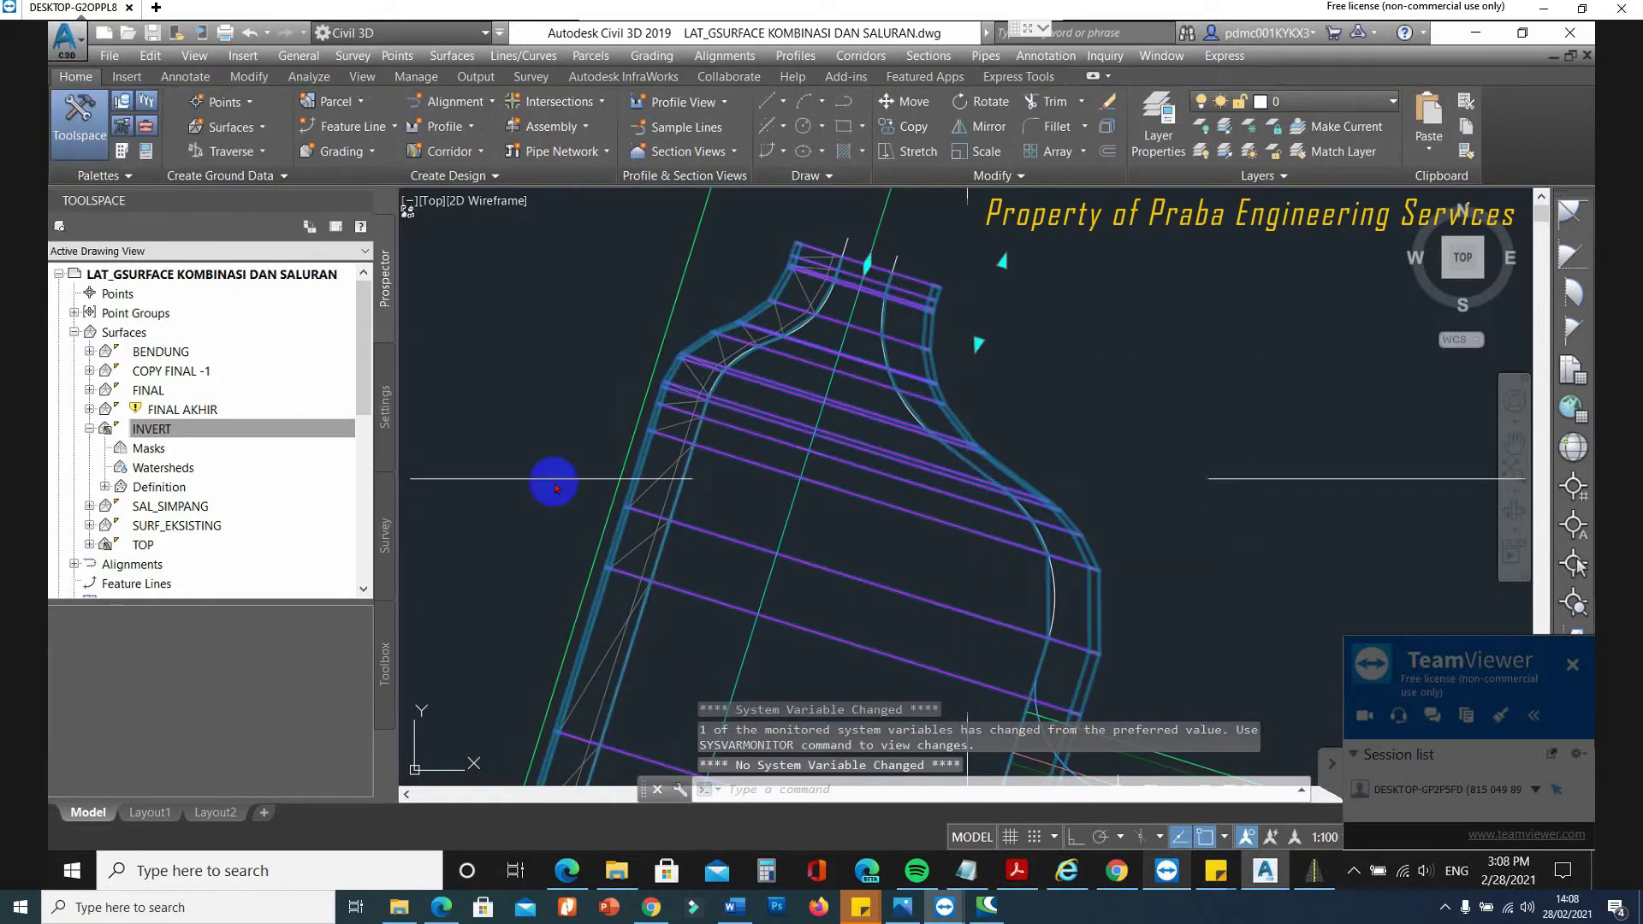
right_click(898, 469)
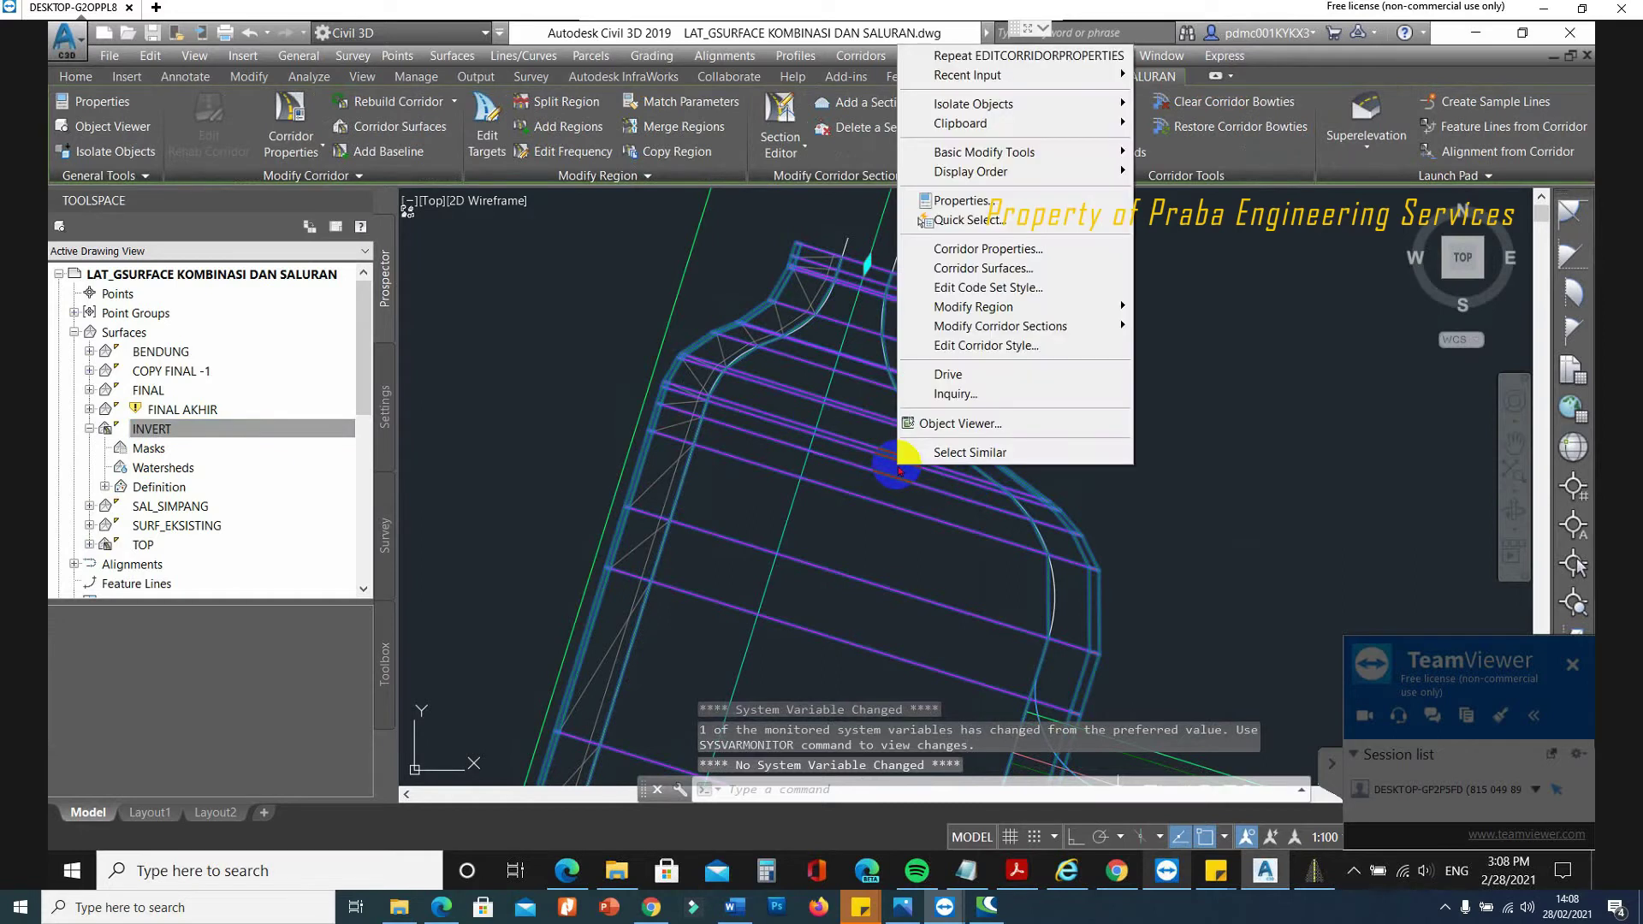
click(962, 356)
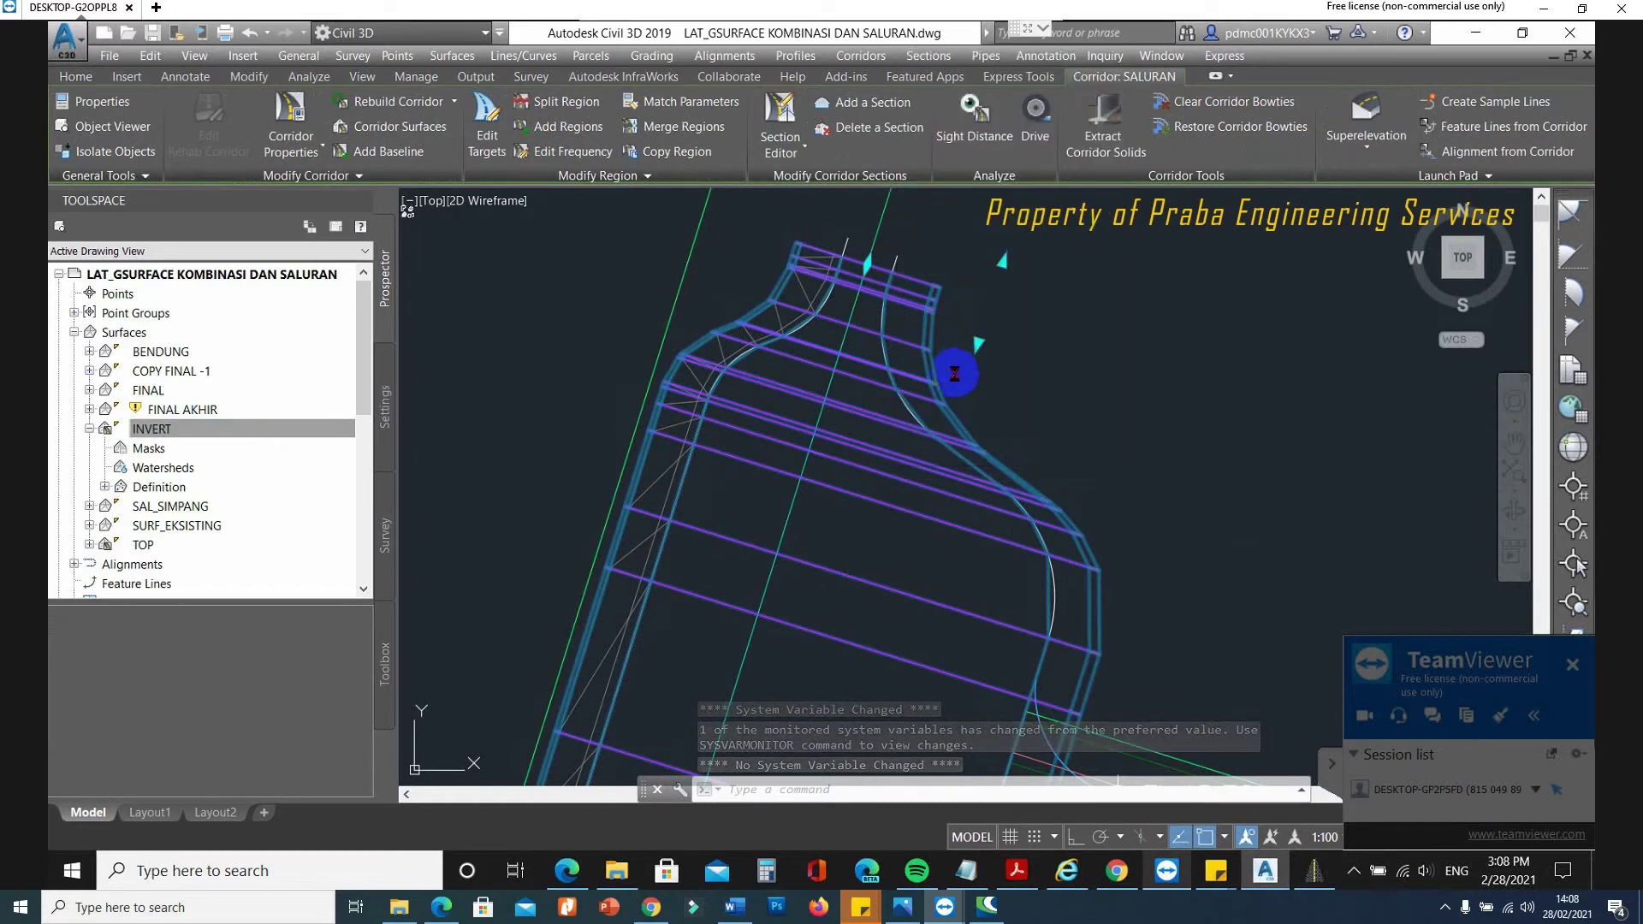
click(520, 445)
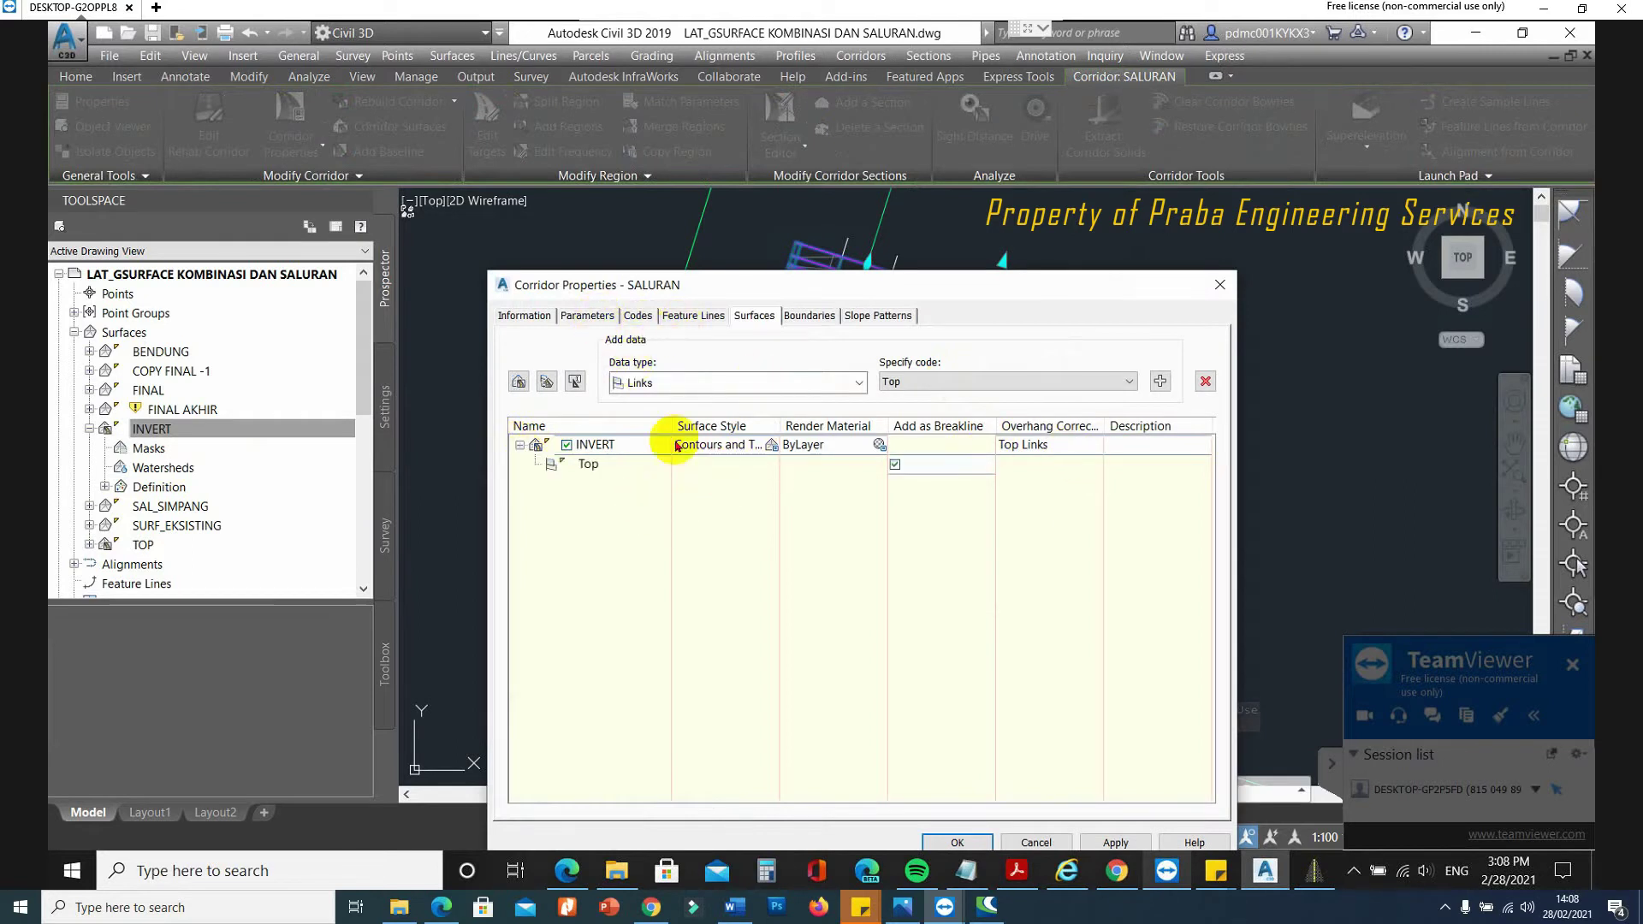
click(587, 315)
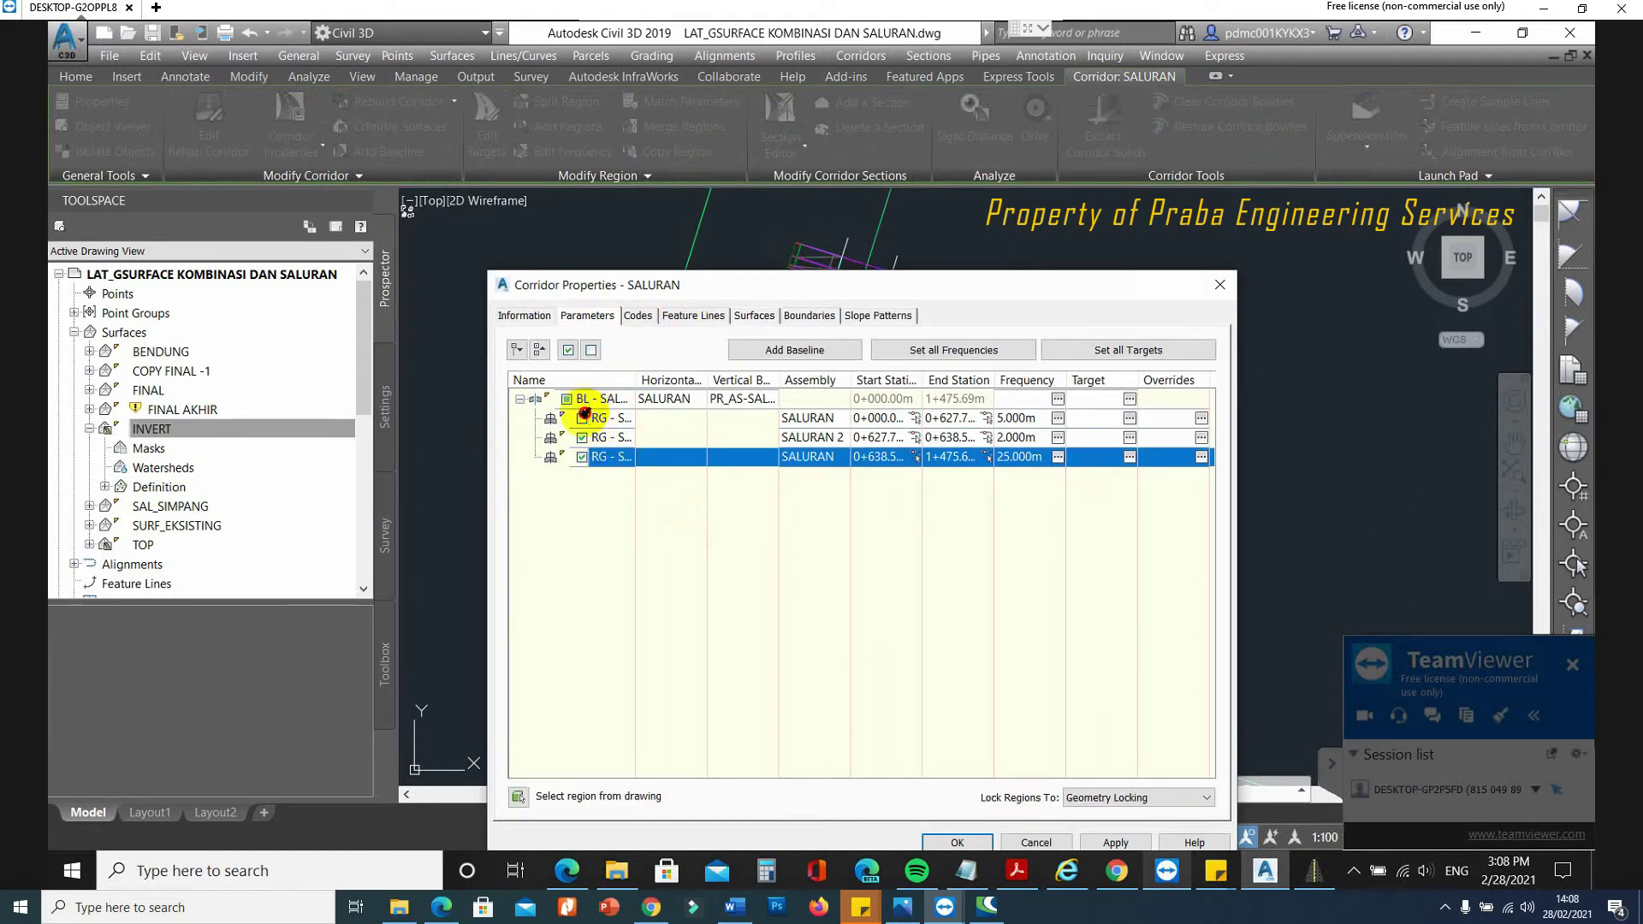
click(585, 413)
click(1128, 368)
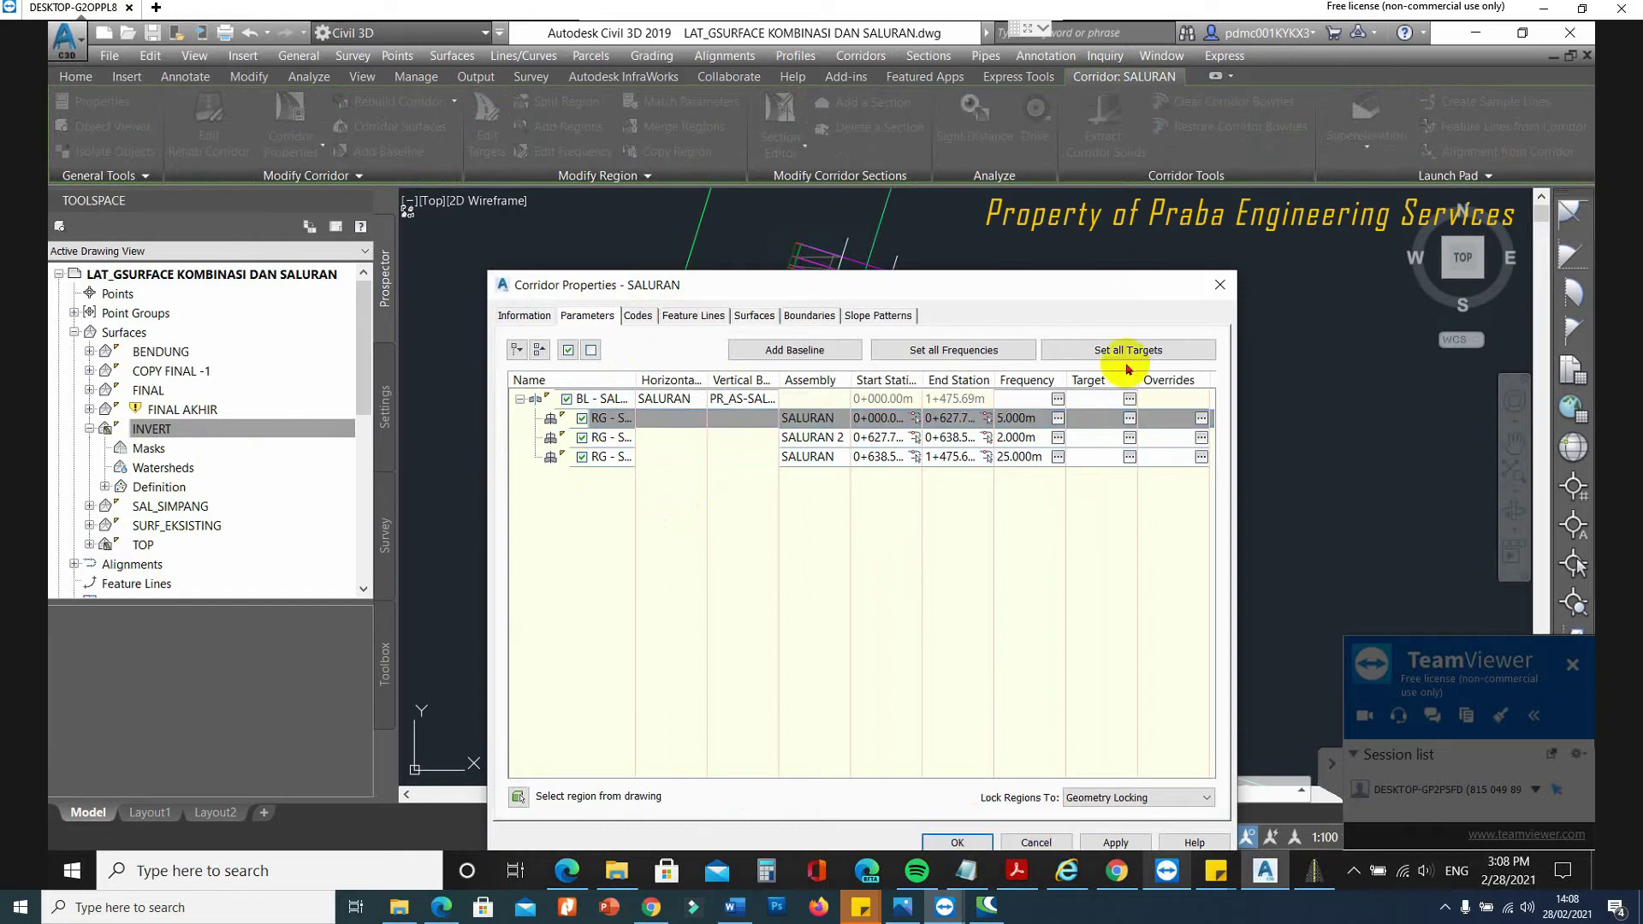
click(650, 905)
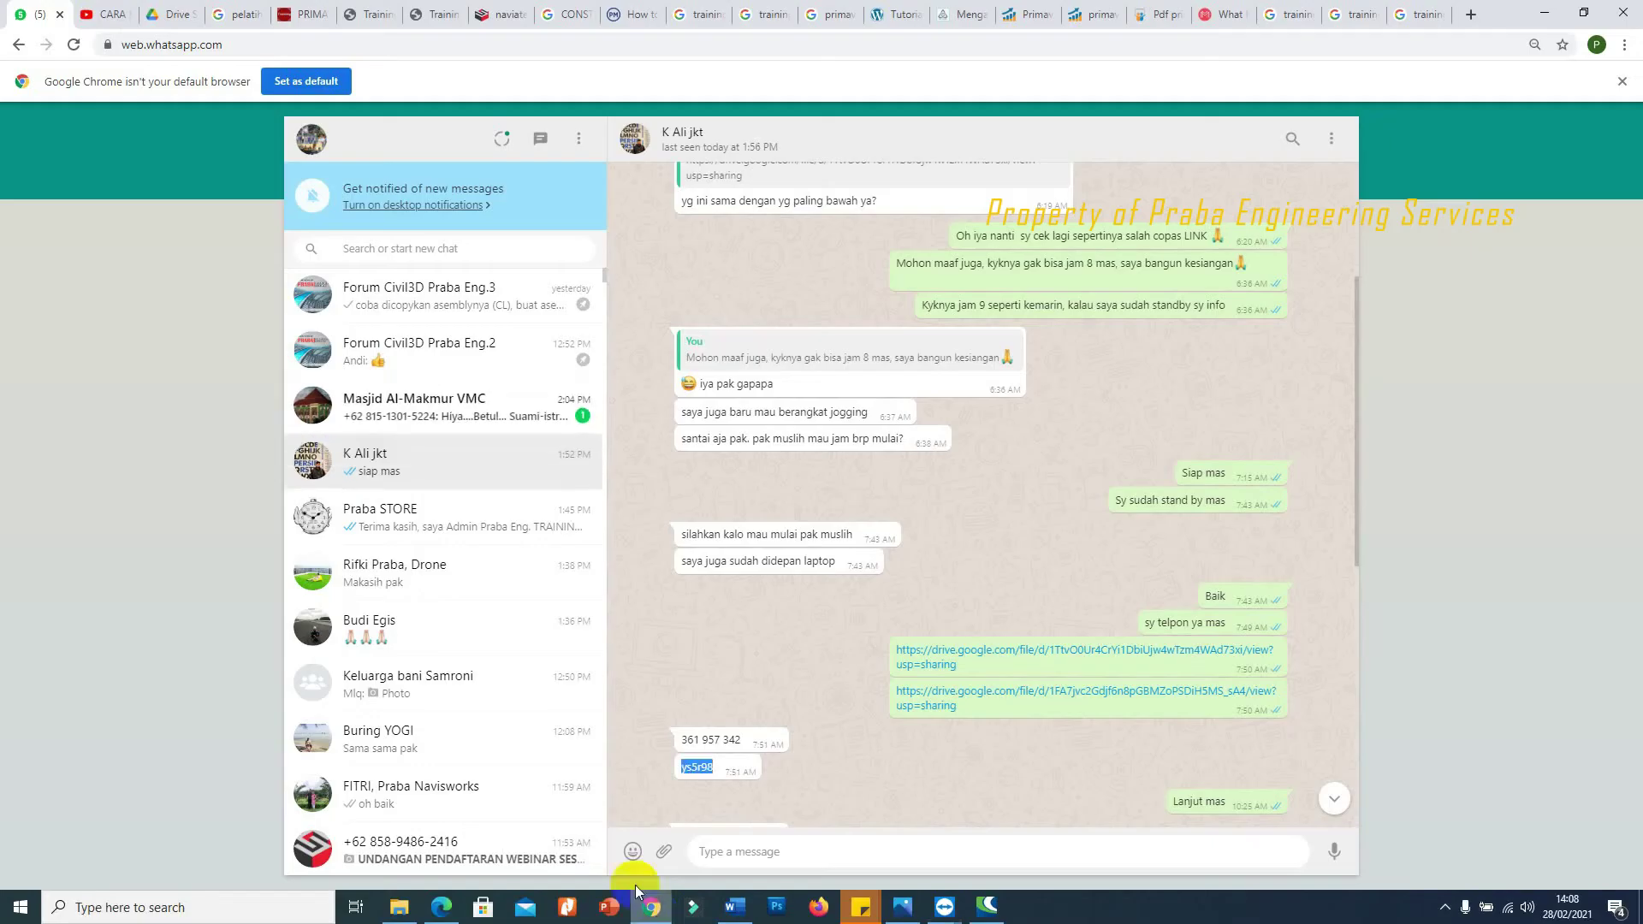
click(1544, 12)
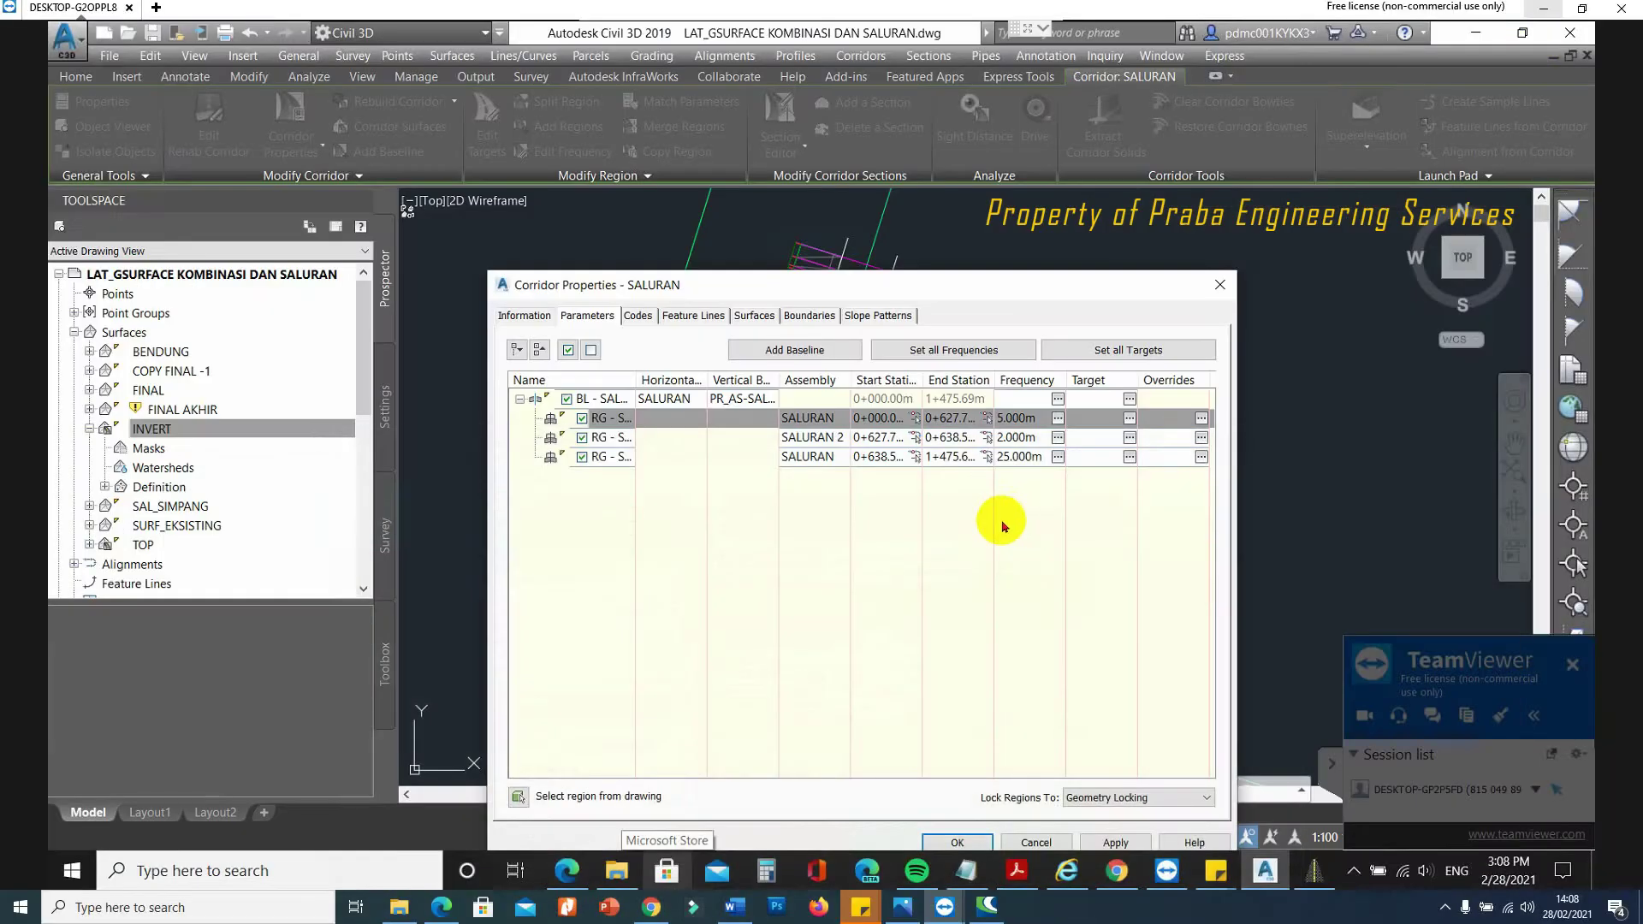
click(960, 843)
click(1283, 511)
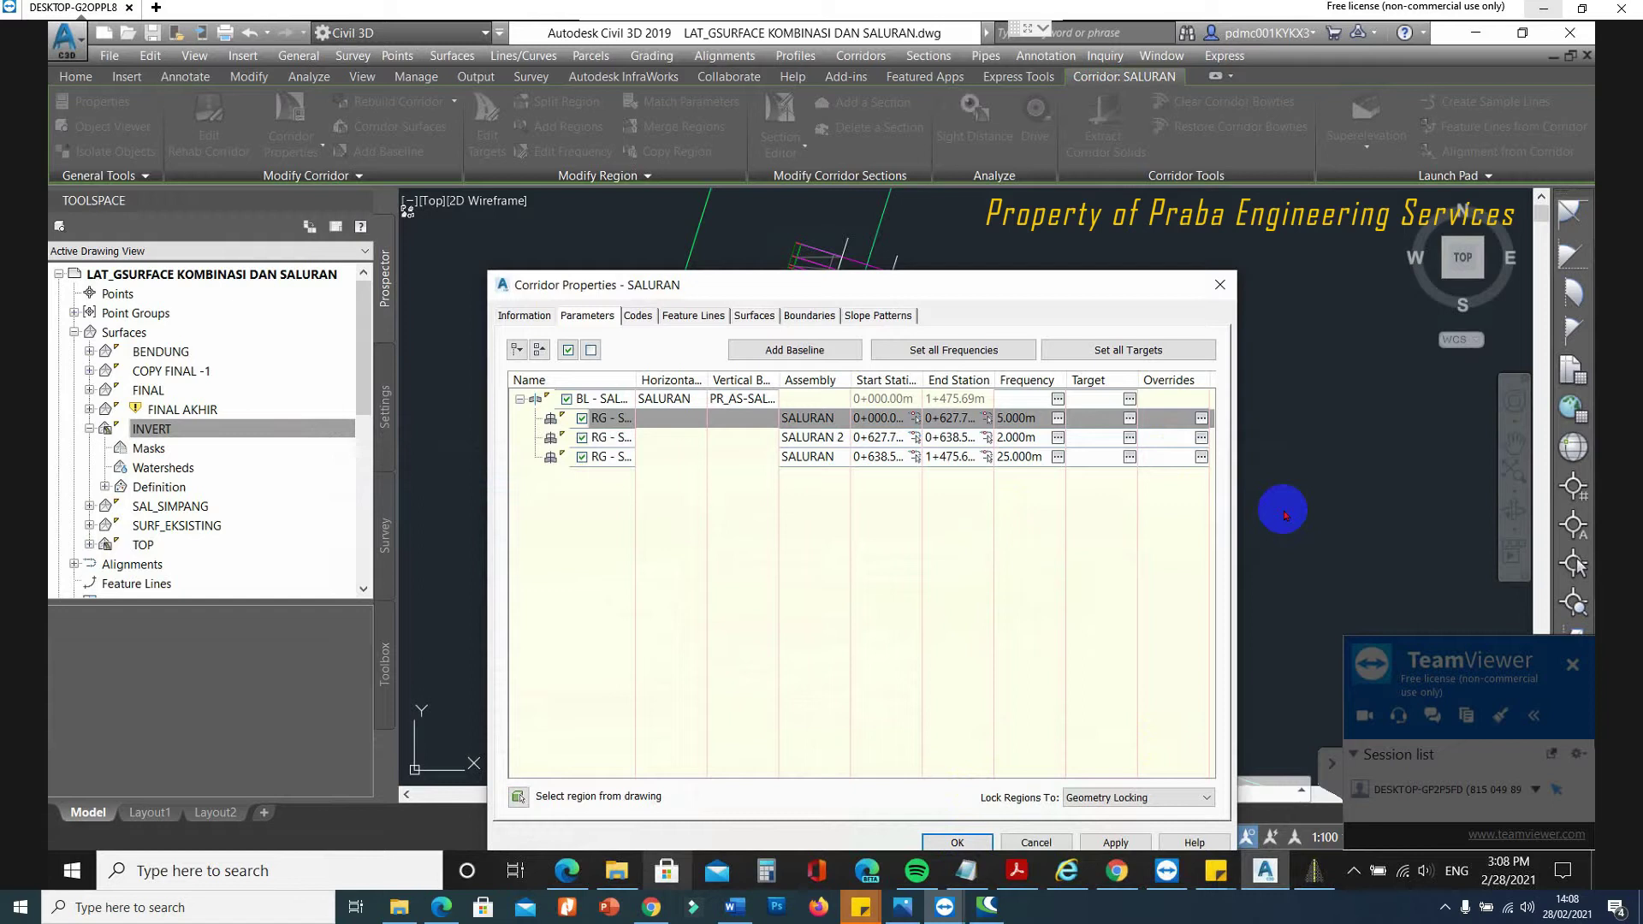
click(969, 839)
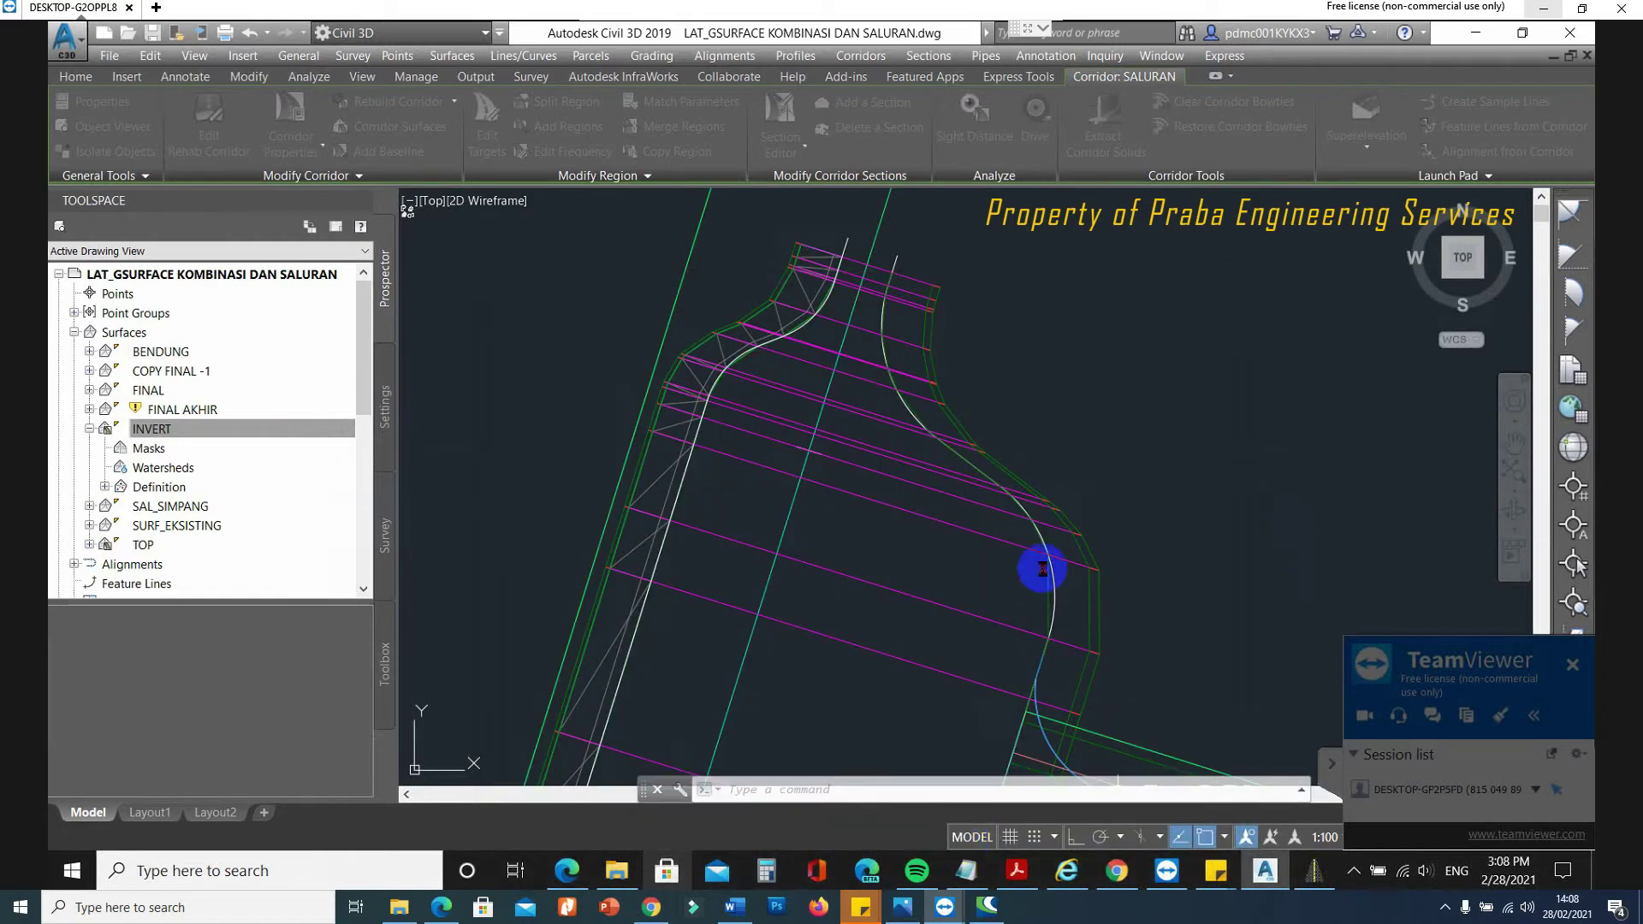
key(Escape)
Inspect the rebuilt INVERT surface's triangles across the basin and next to the junction arc.
scroll(881, 311, down, 4)
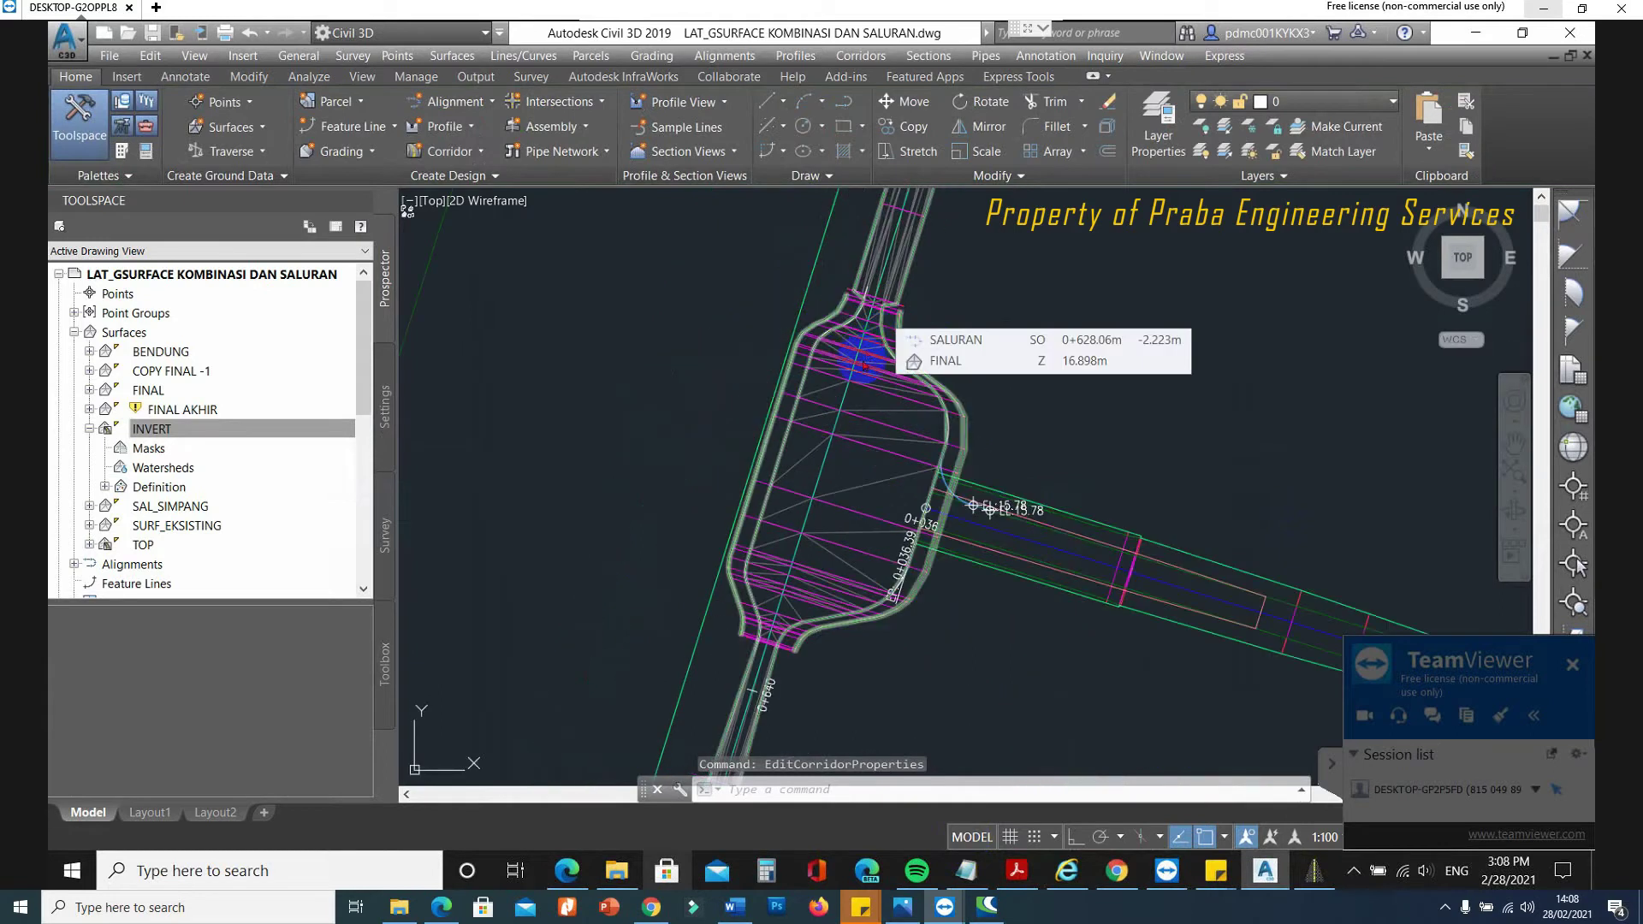
click(894, 417)
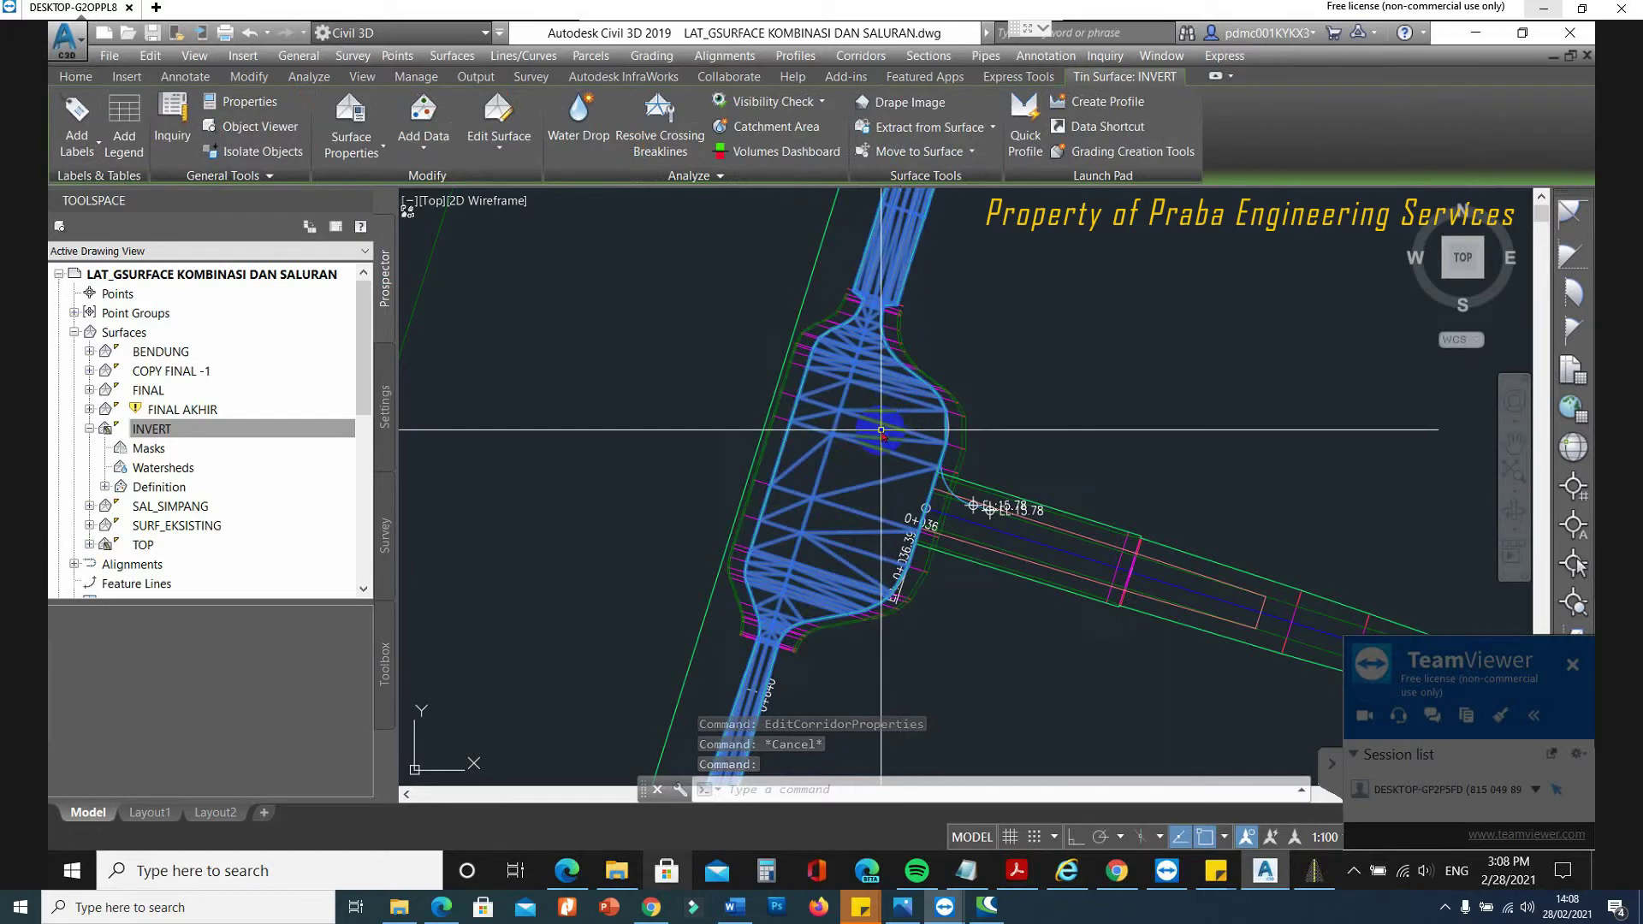
mouse_move(881, 430)
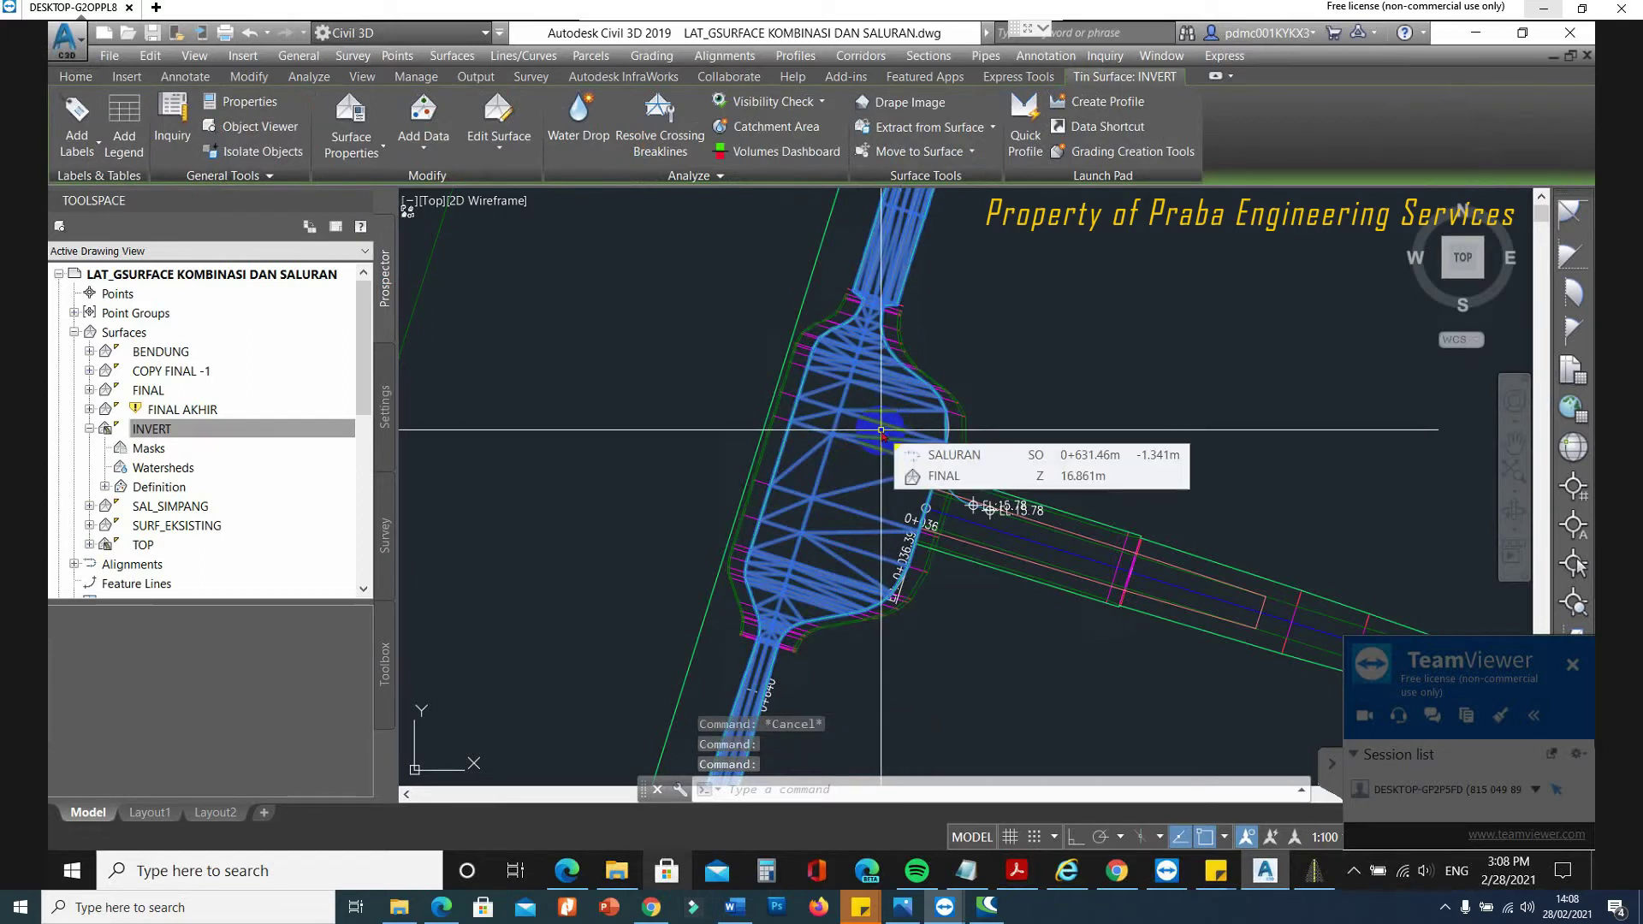
key(Escape)
key(Escape)
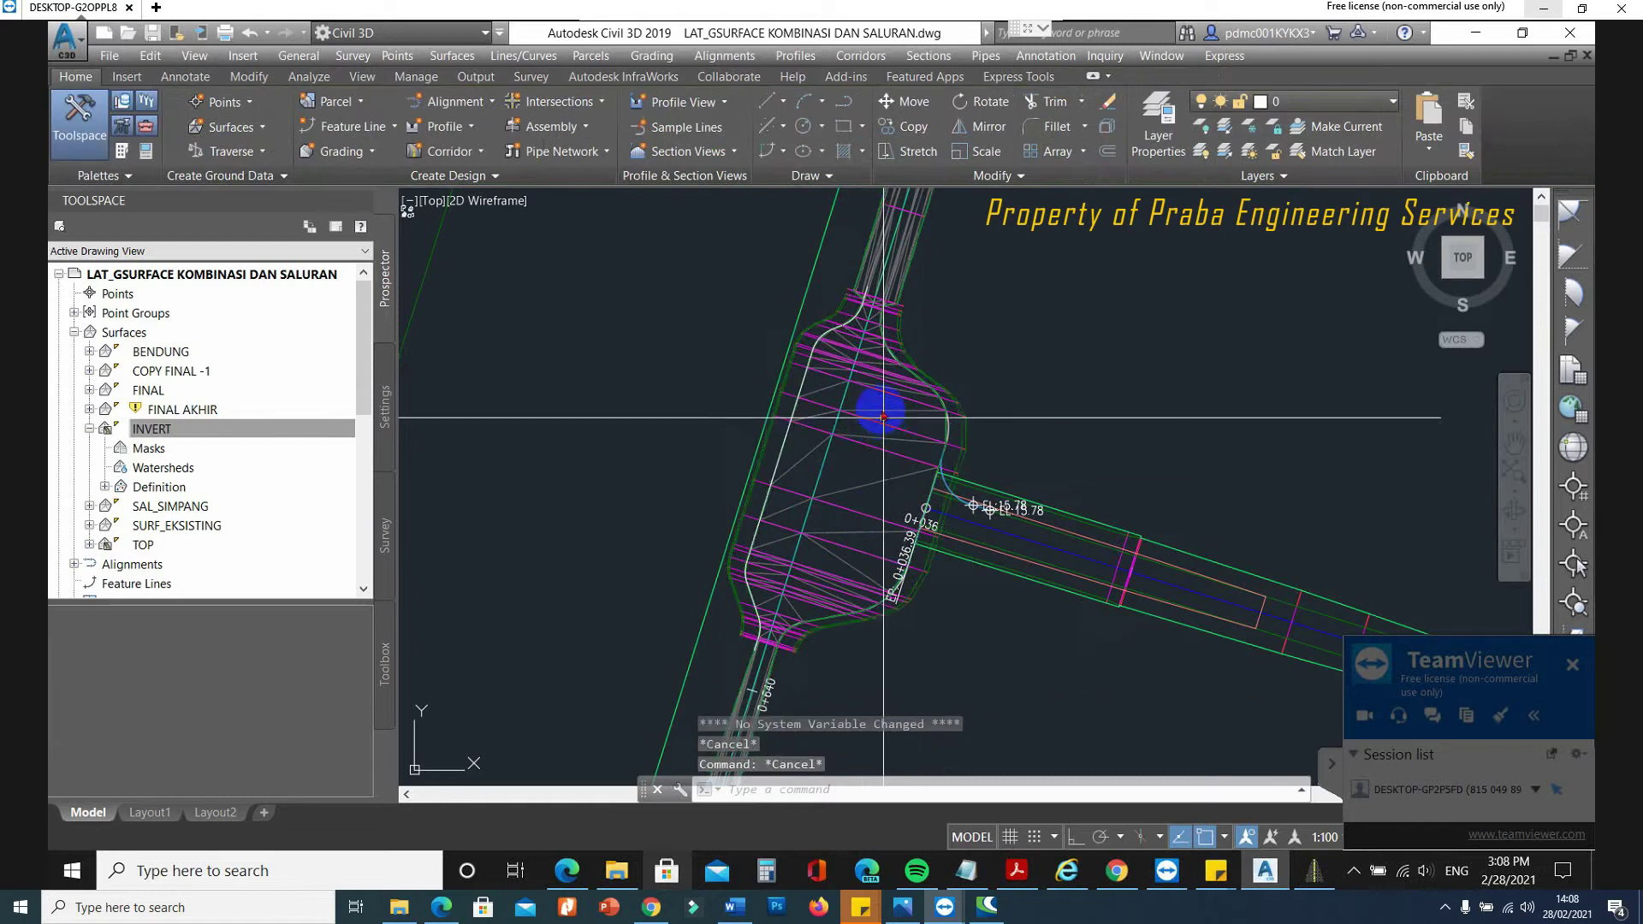
click(881, 410)
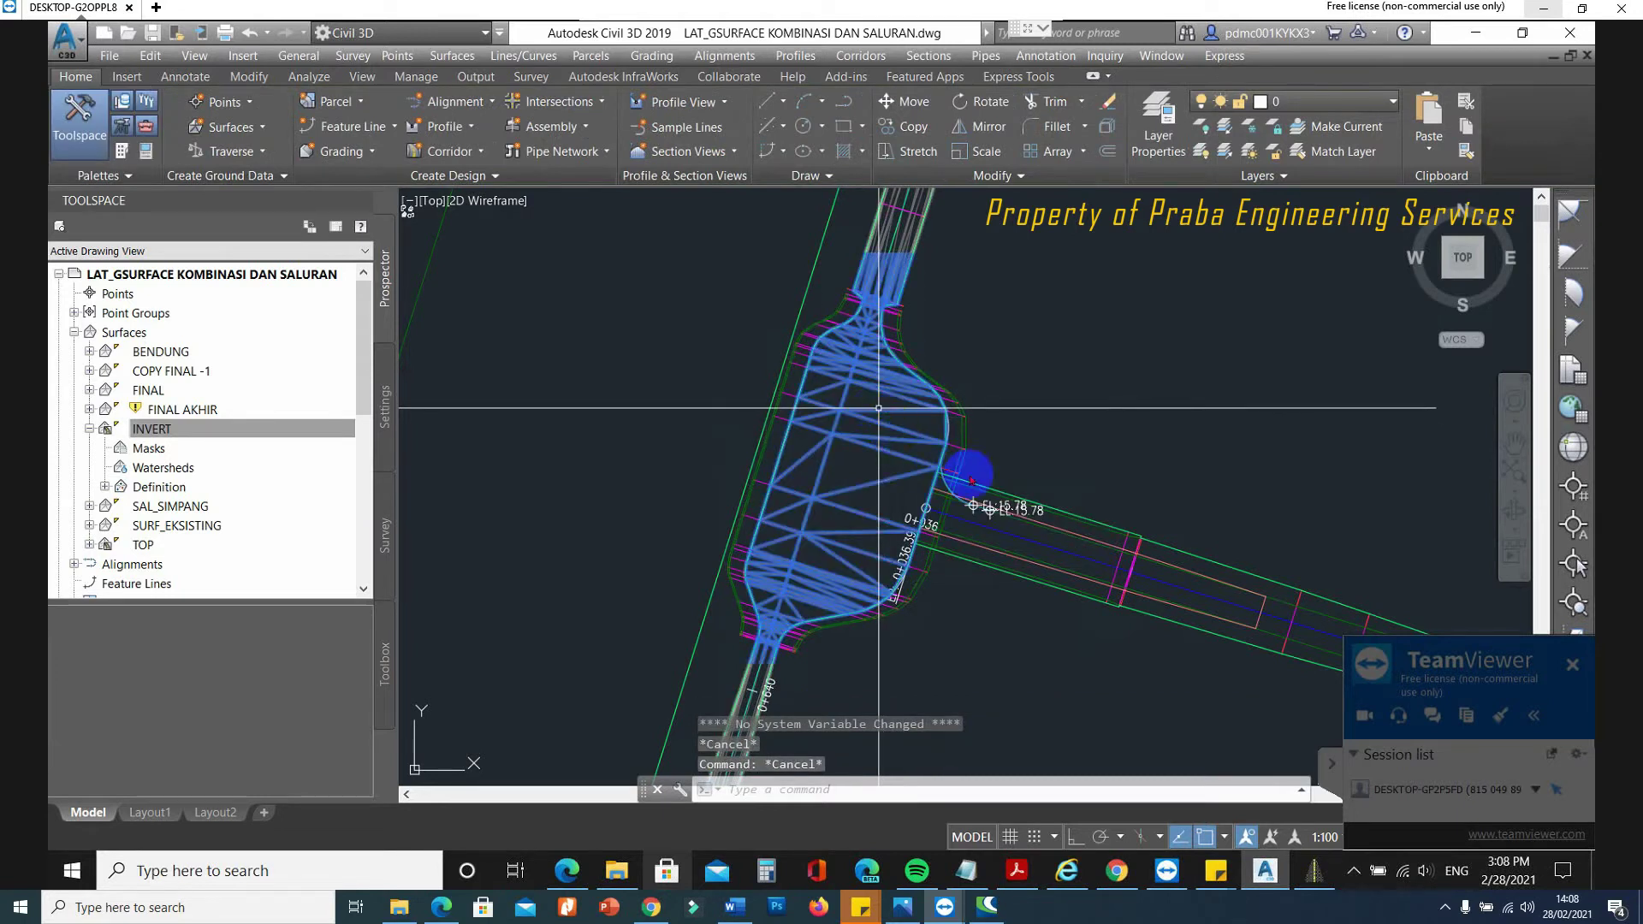
scroll(967, 462, up, 4)
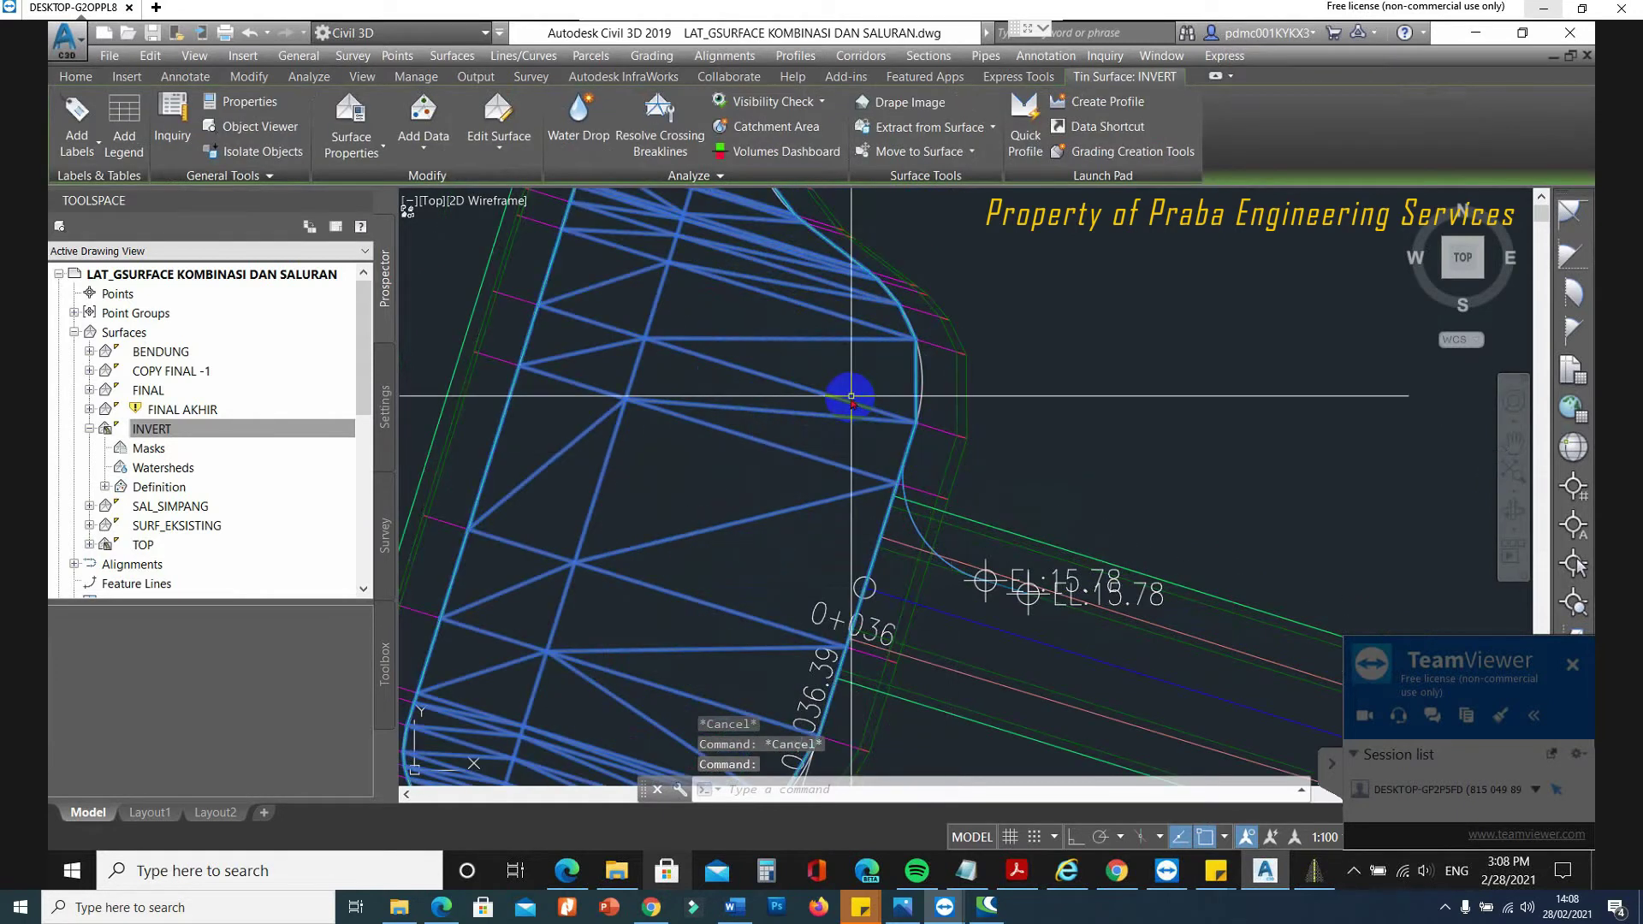
key(Escape)
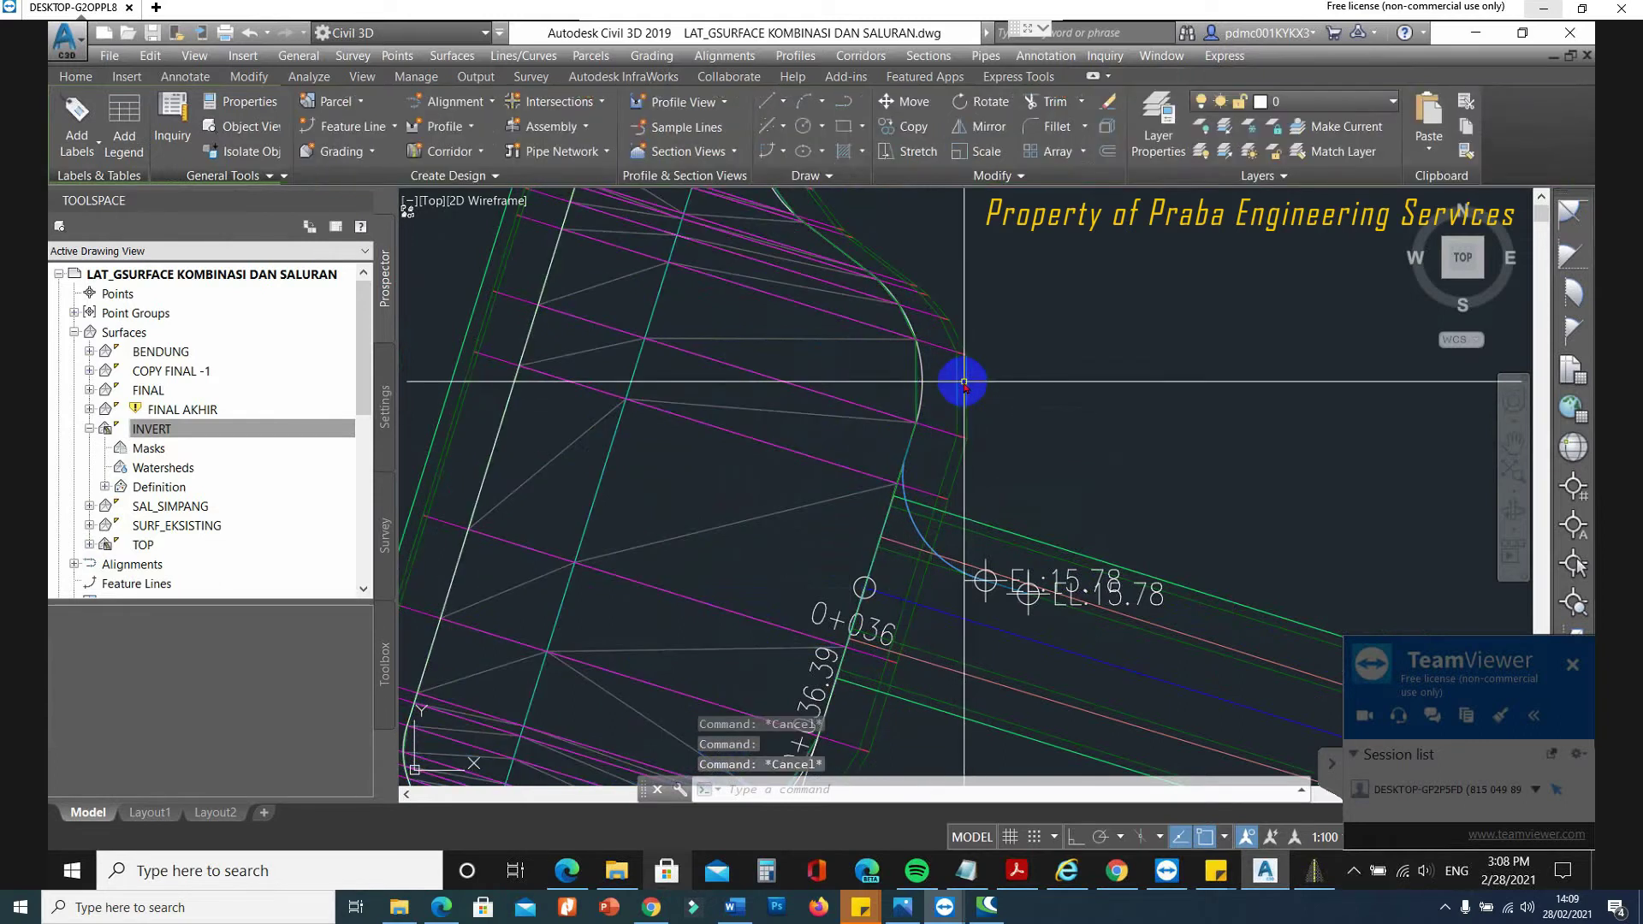
click(967, 385)
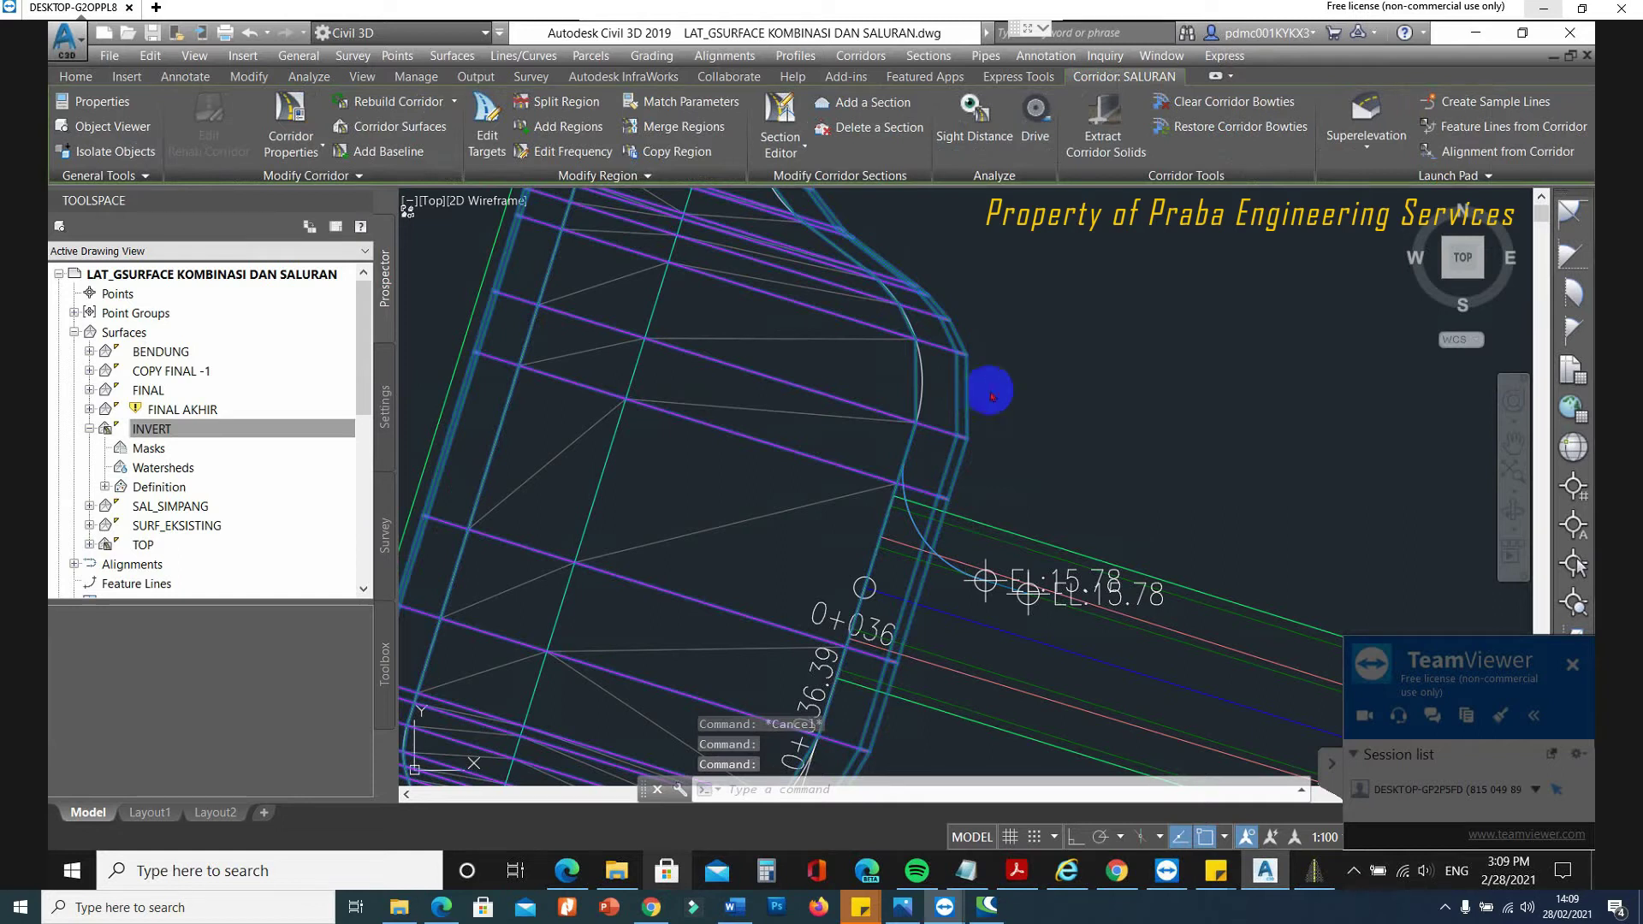
click(94, 430)
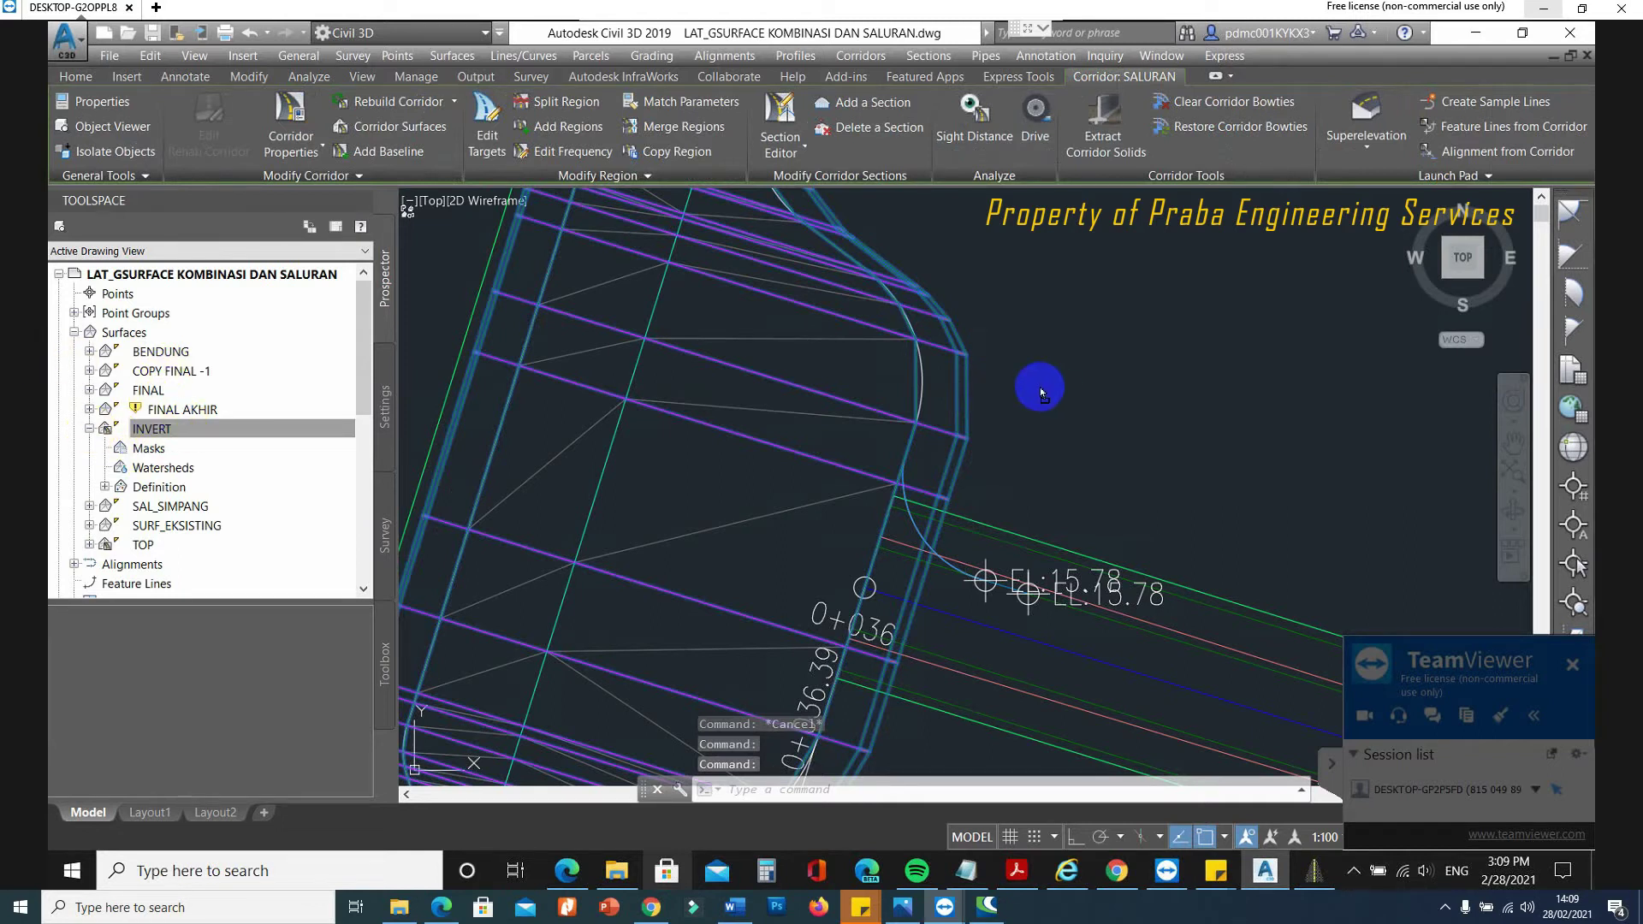
key(Escape)
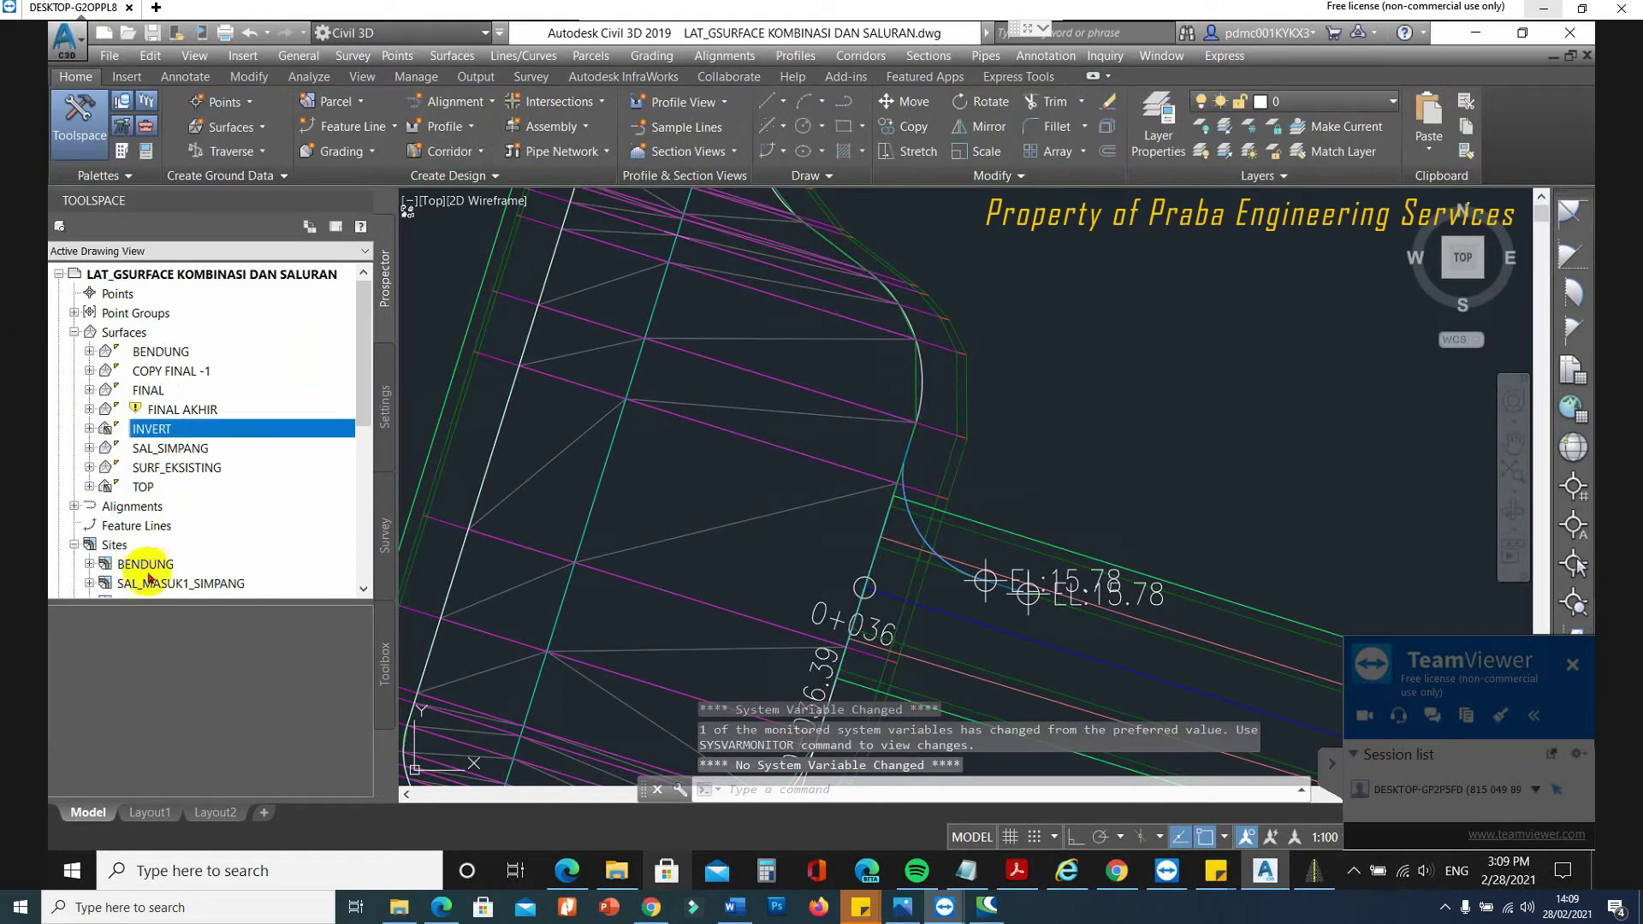
scroll(257, 511, down, 2)
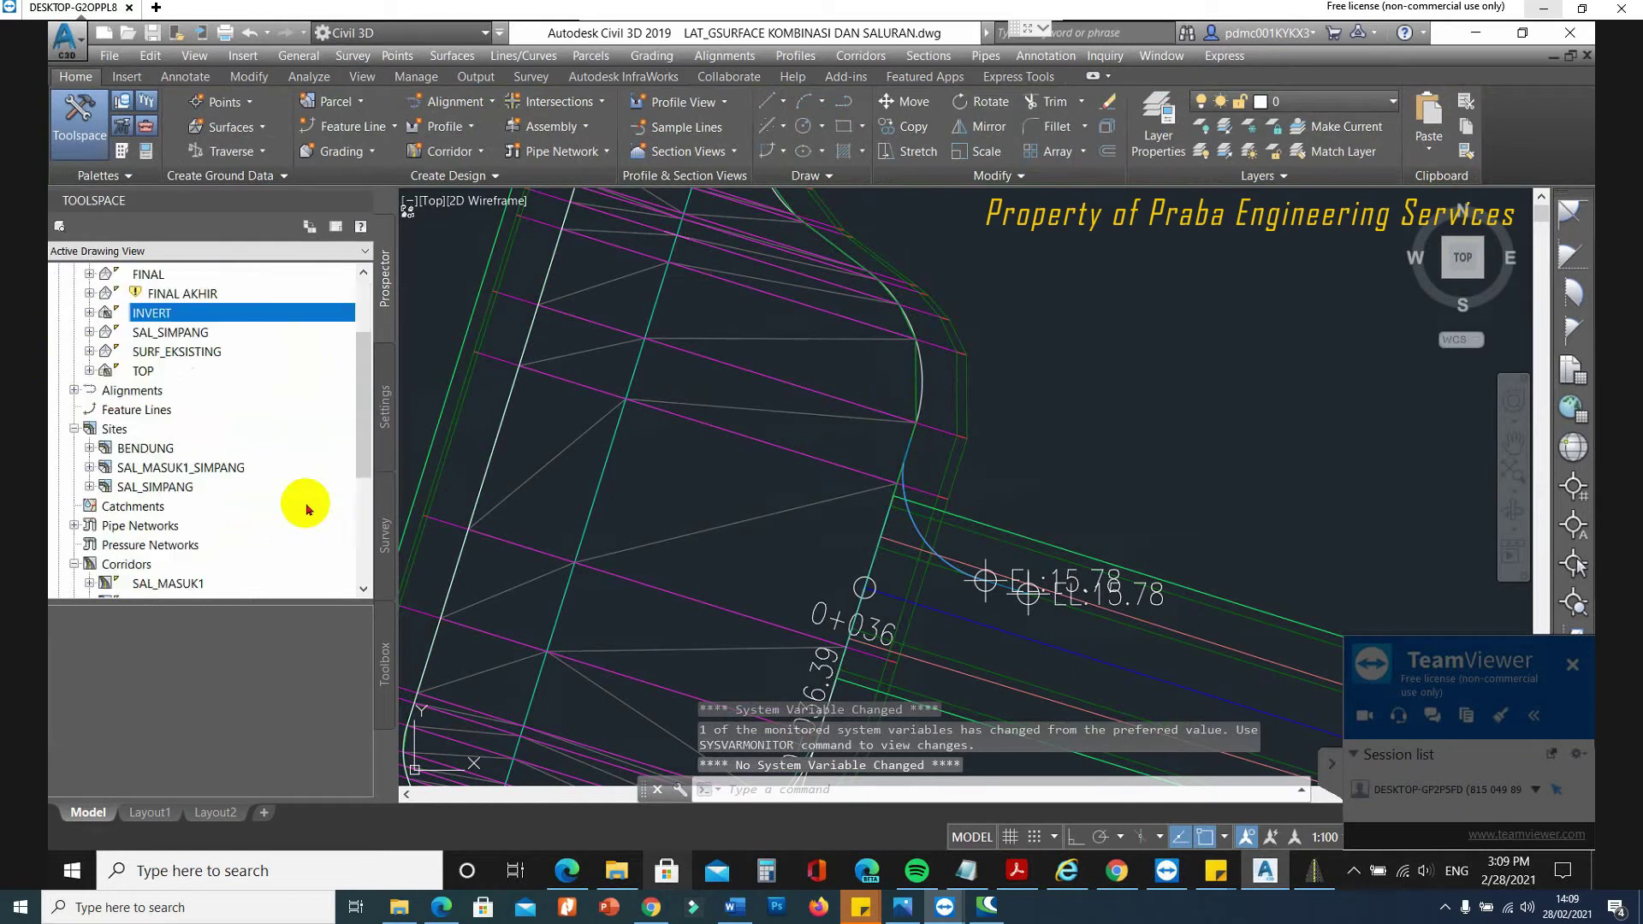
right_click(175, 490)
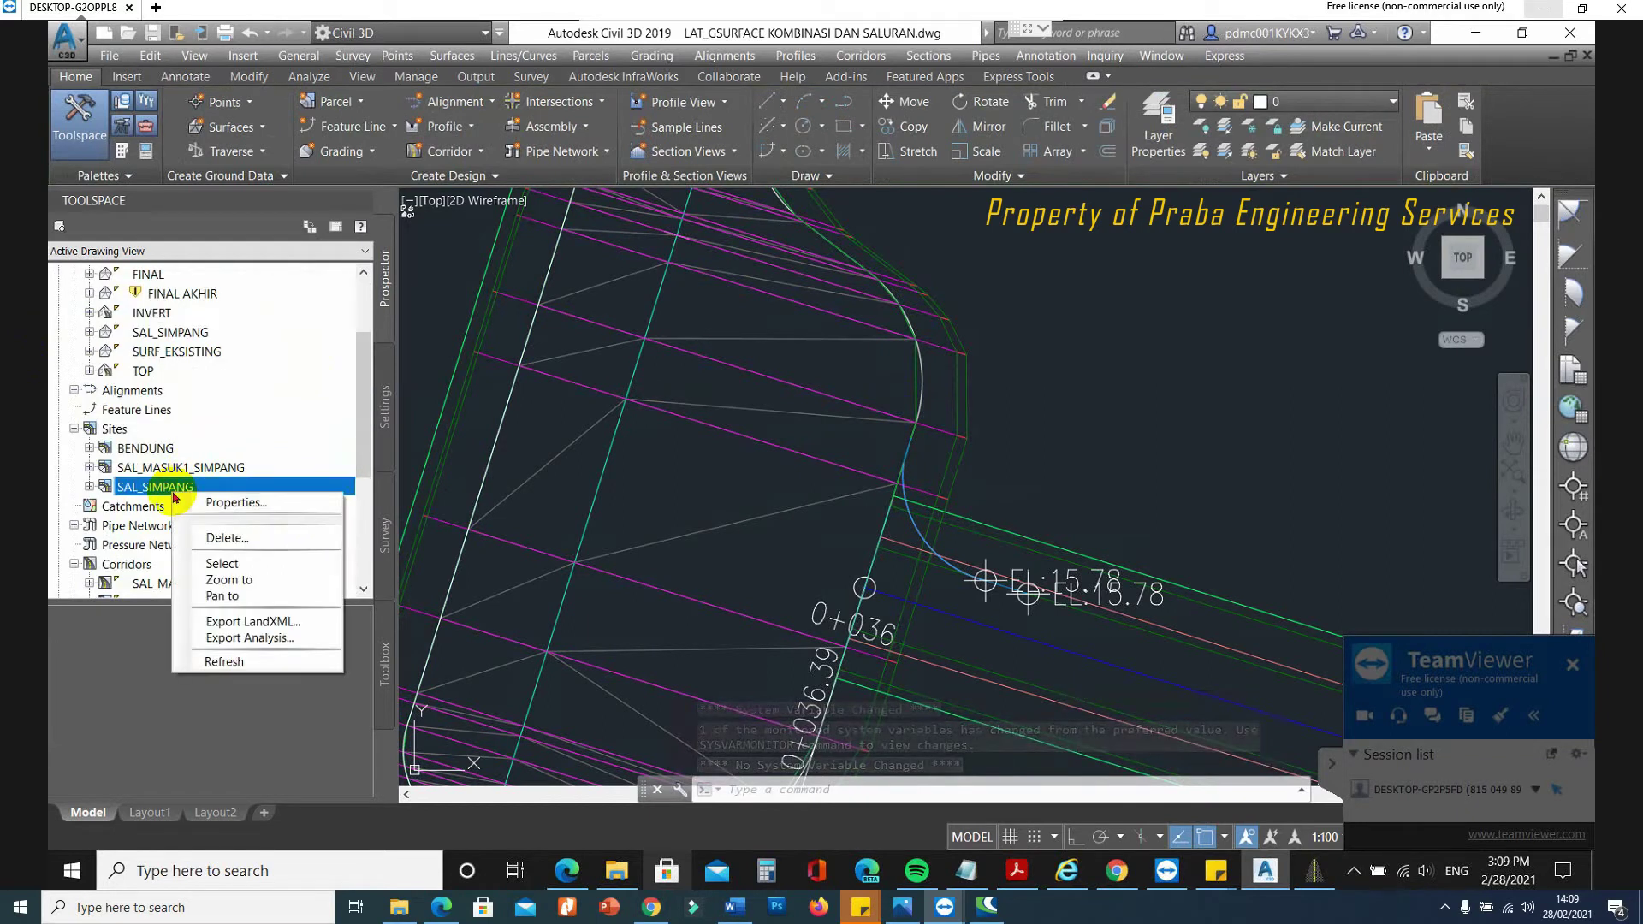
click(242, 511)
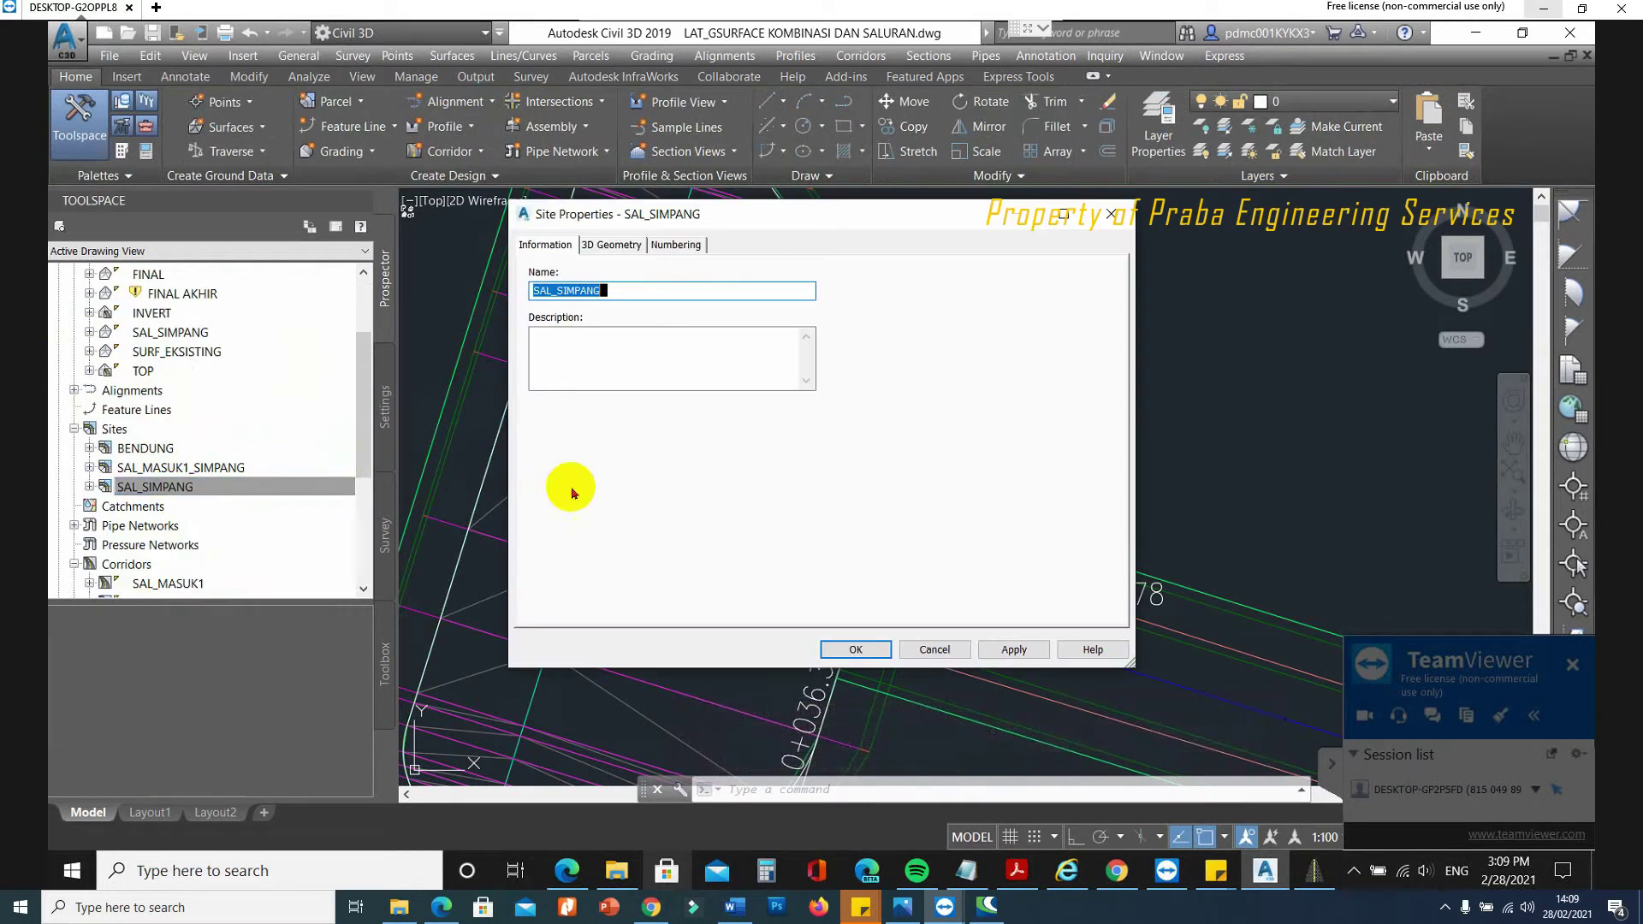
click(921, 644)
scroll(214, 419, up, 2)
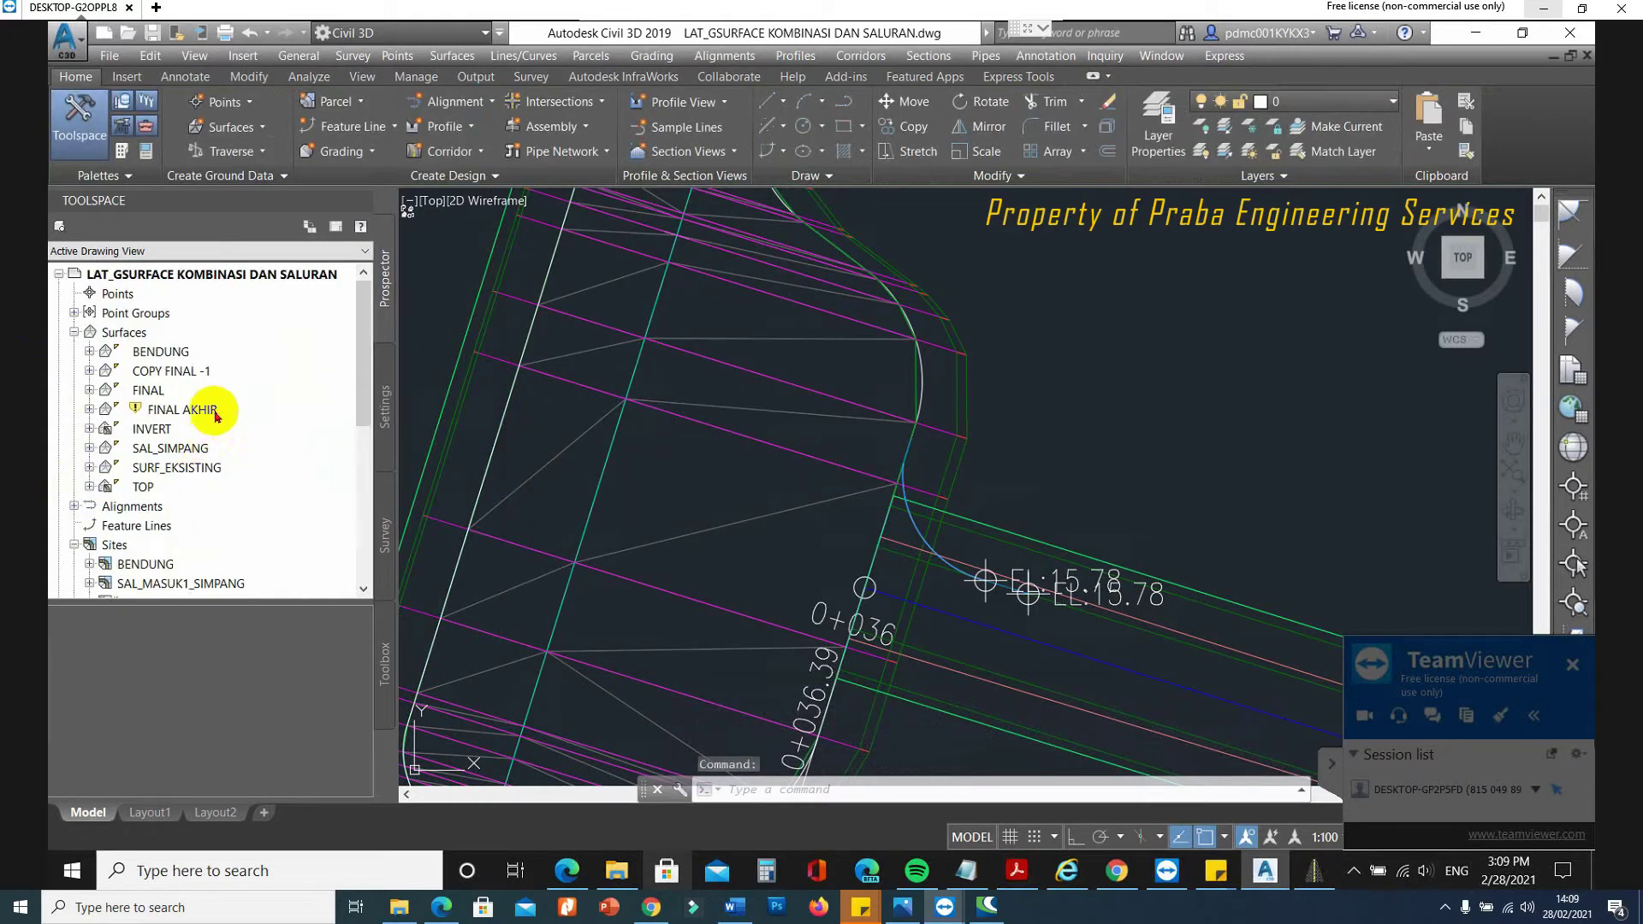
In the SALURAN corridor properties, add the corridor extents as an outer boundary of the INVERT surface.
scroll(216, 427, down, 5)
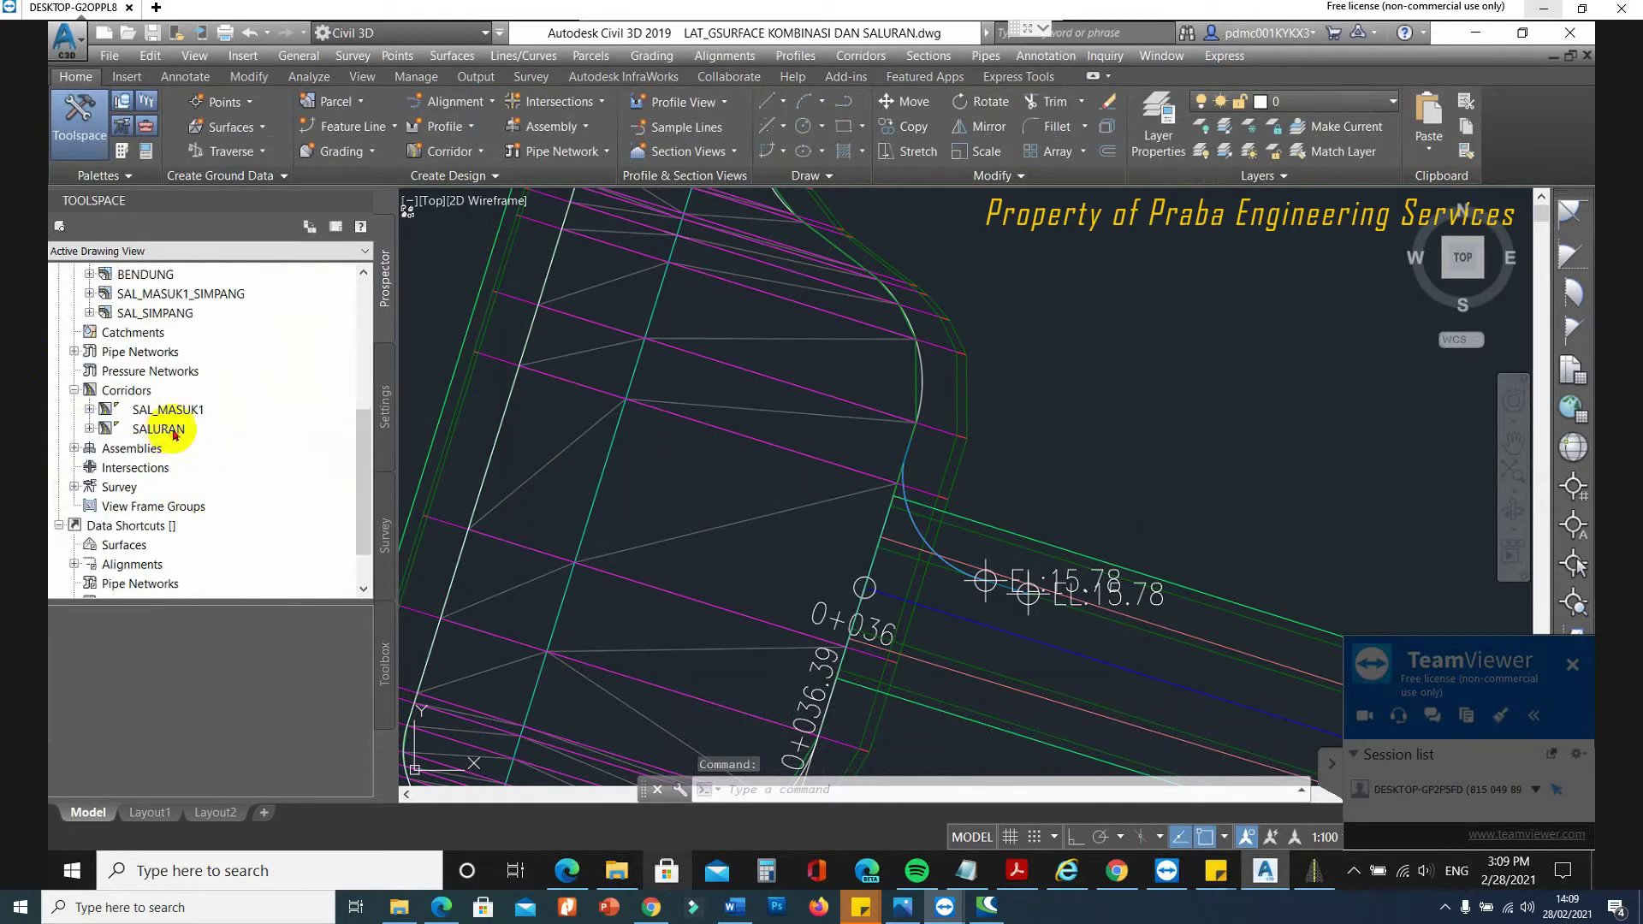
right_click(181, 433)
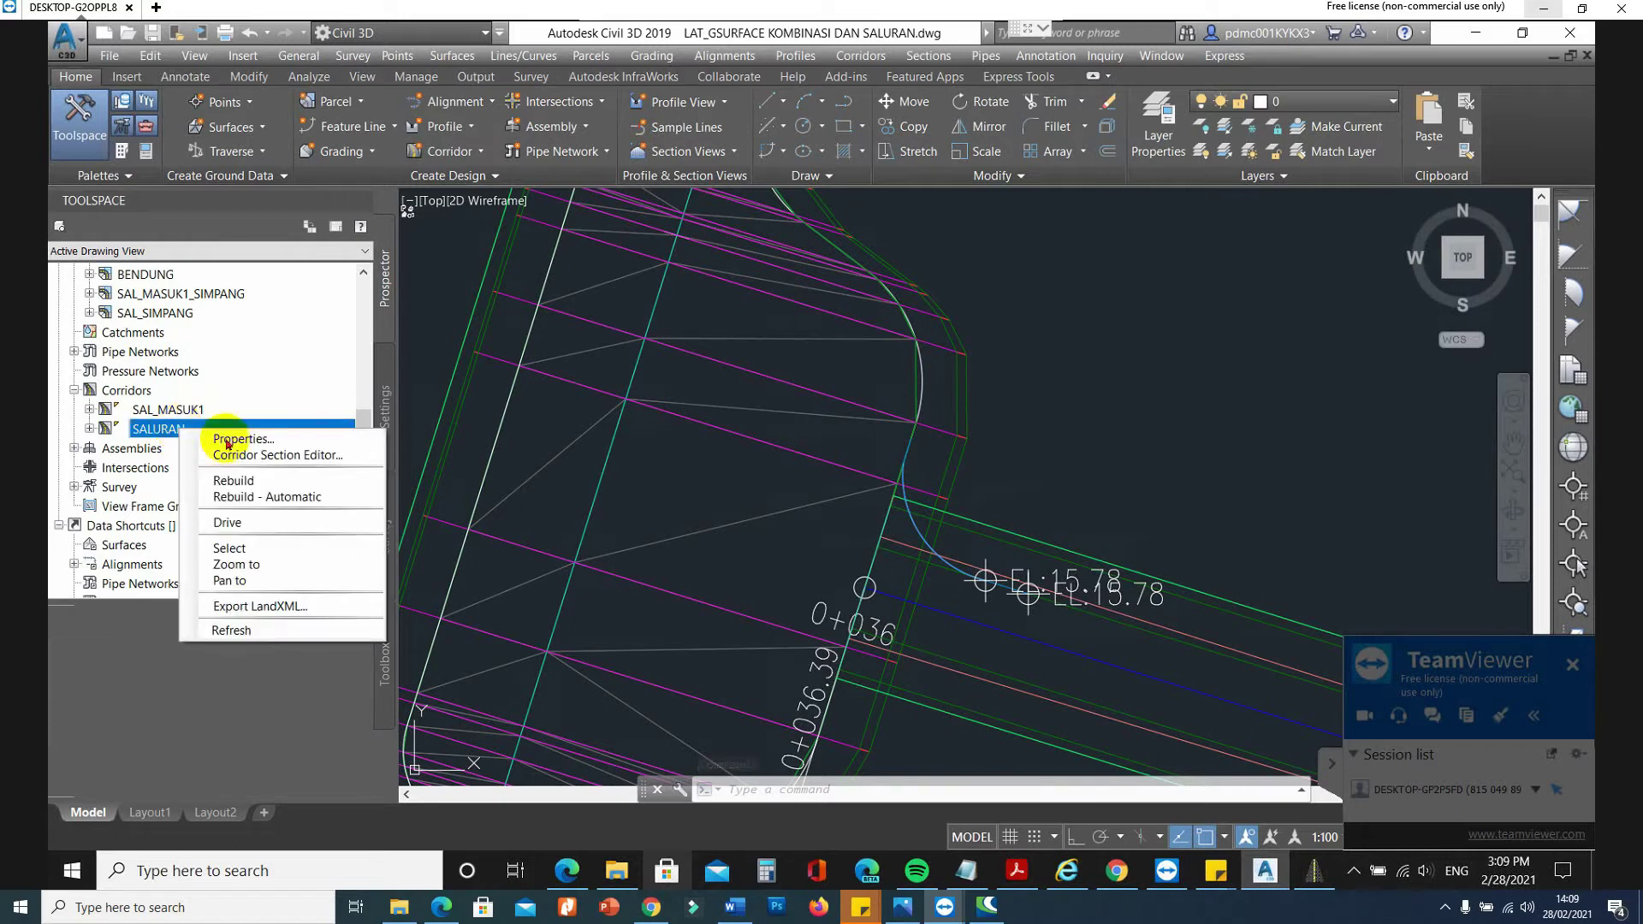
click(228, 445)
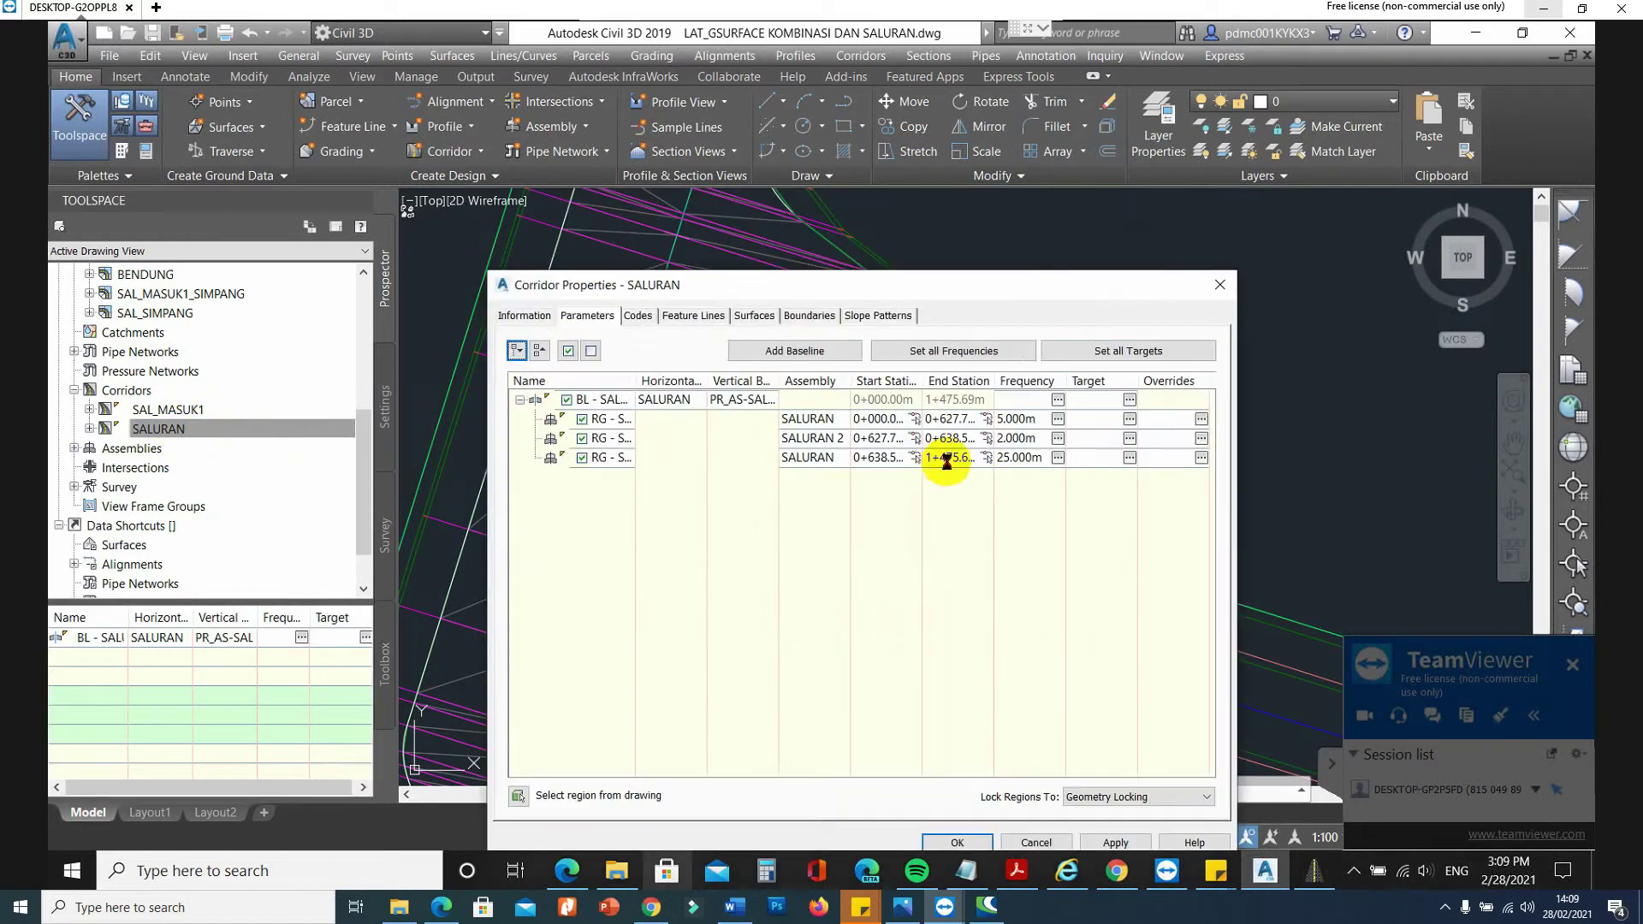
click(753, 317)
click(520, 444)
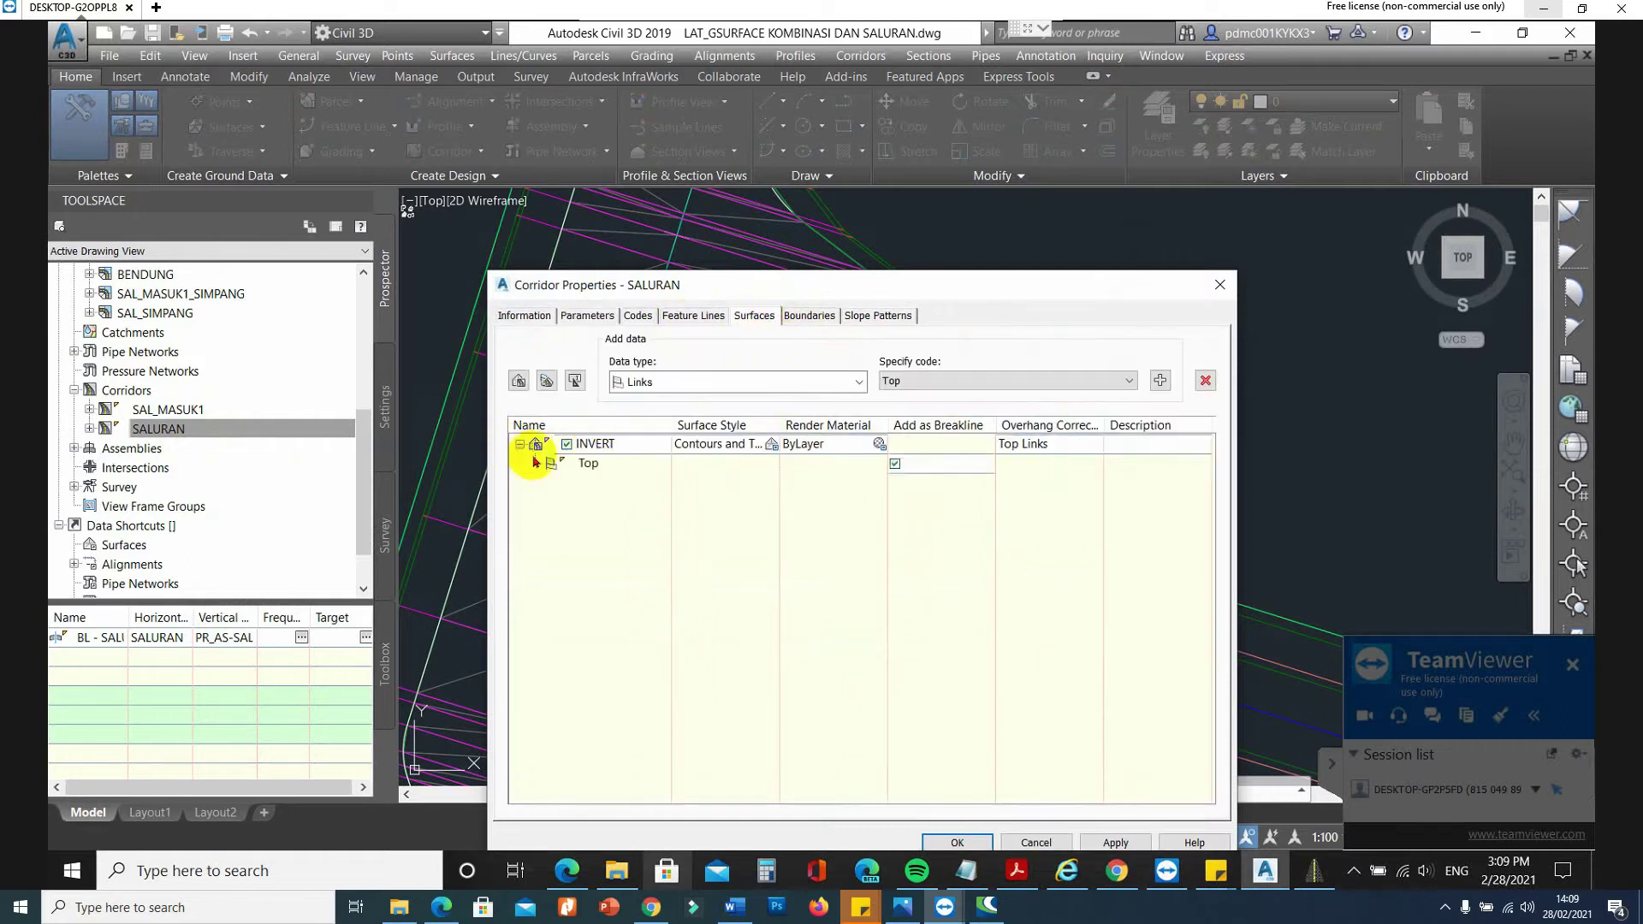
click(809, 316)
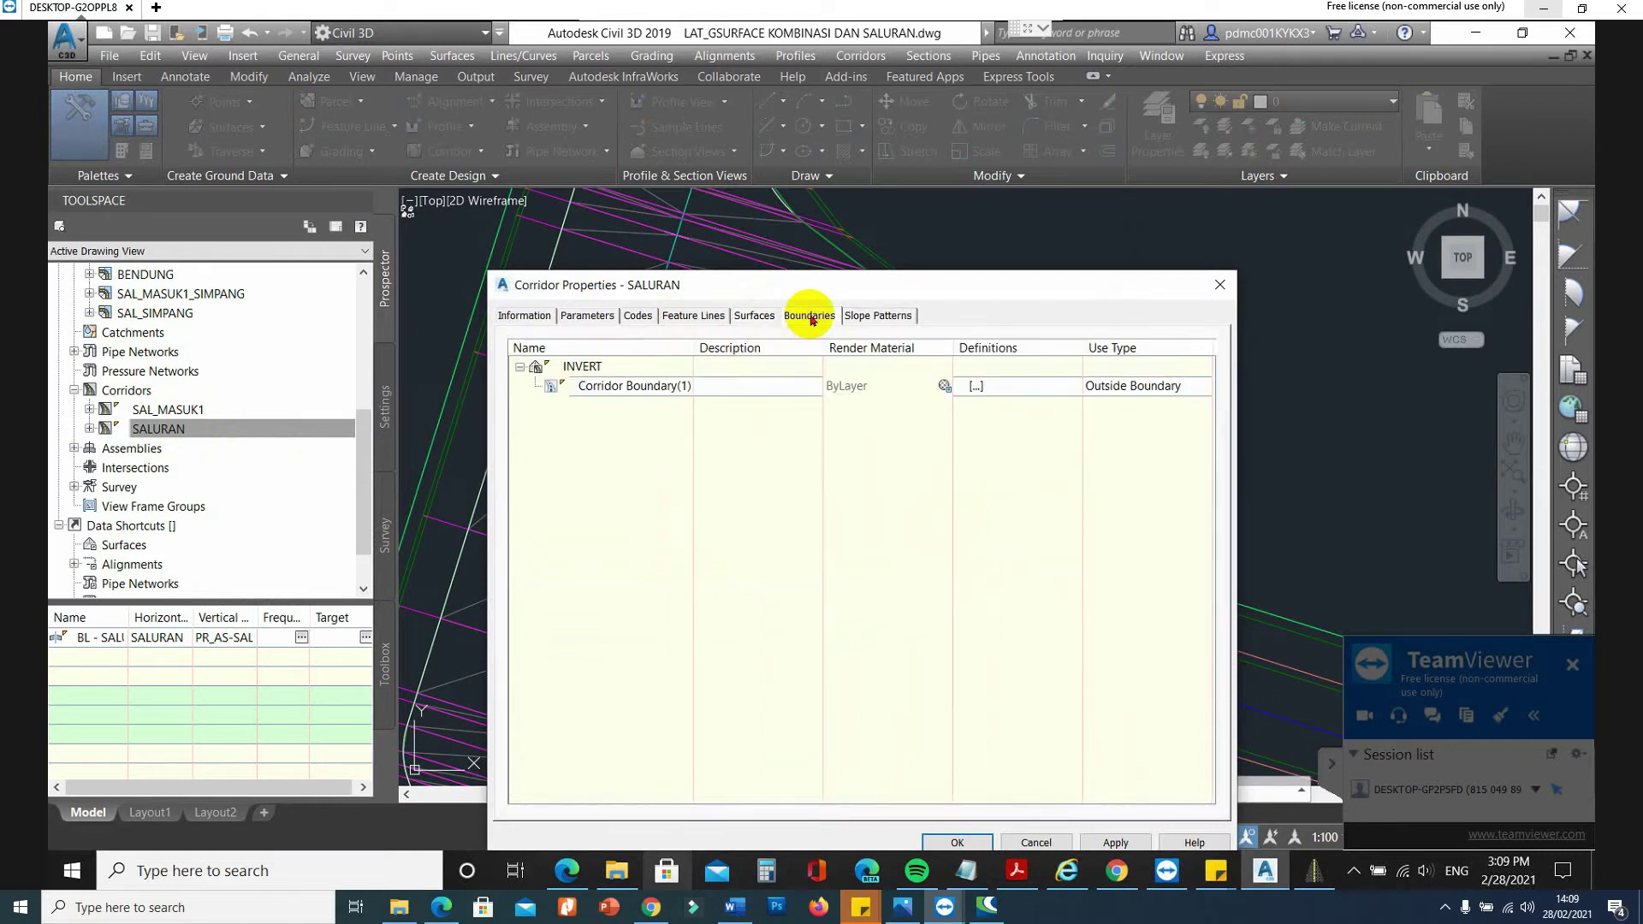
right_click(600, 368)
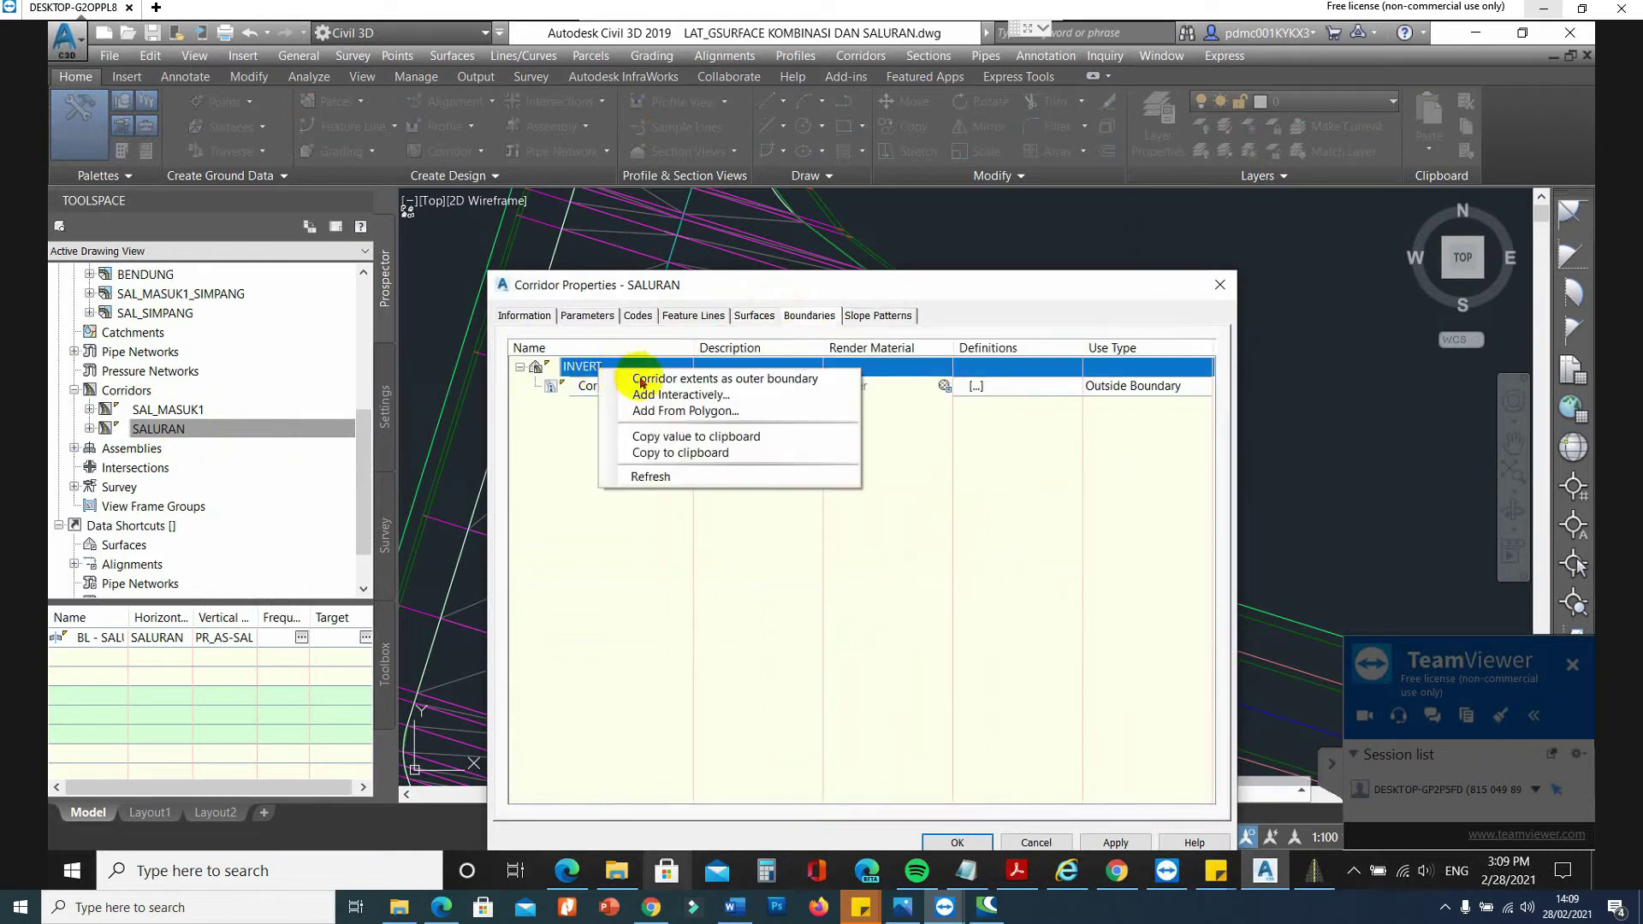
click(641, 380)
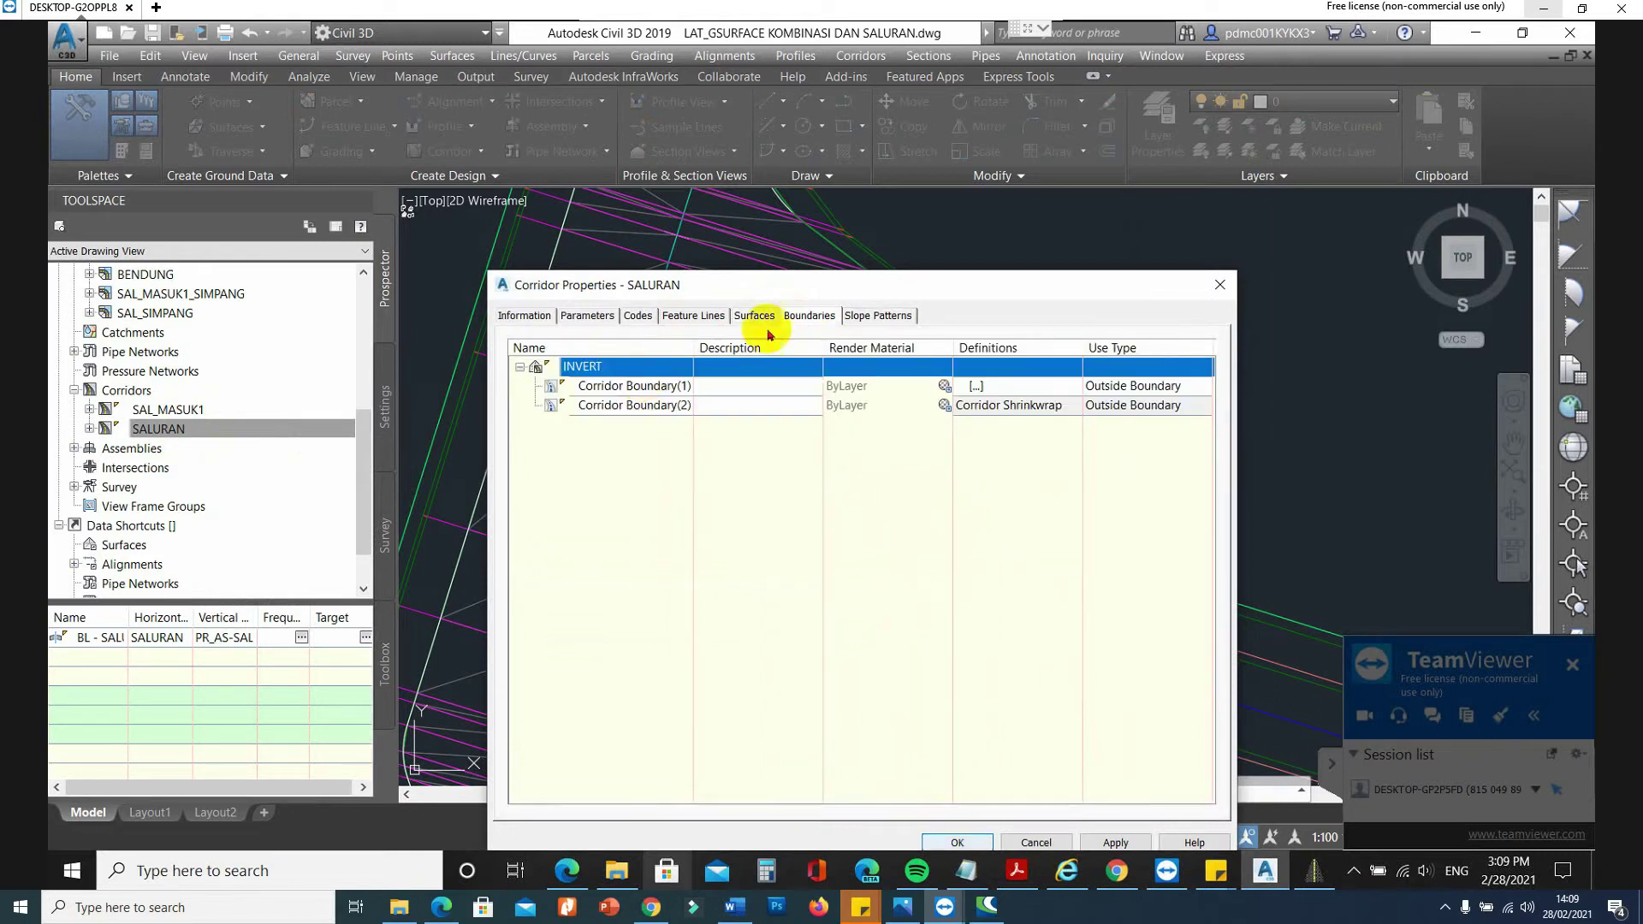
Review and accept the target mapping for all SALURAN regions, then accept the corridor properties to rebuild the corridor.
click(590, 316)
click(1121, 347)
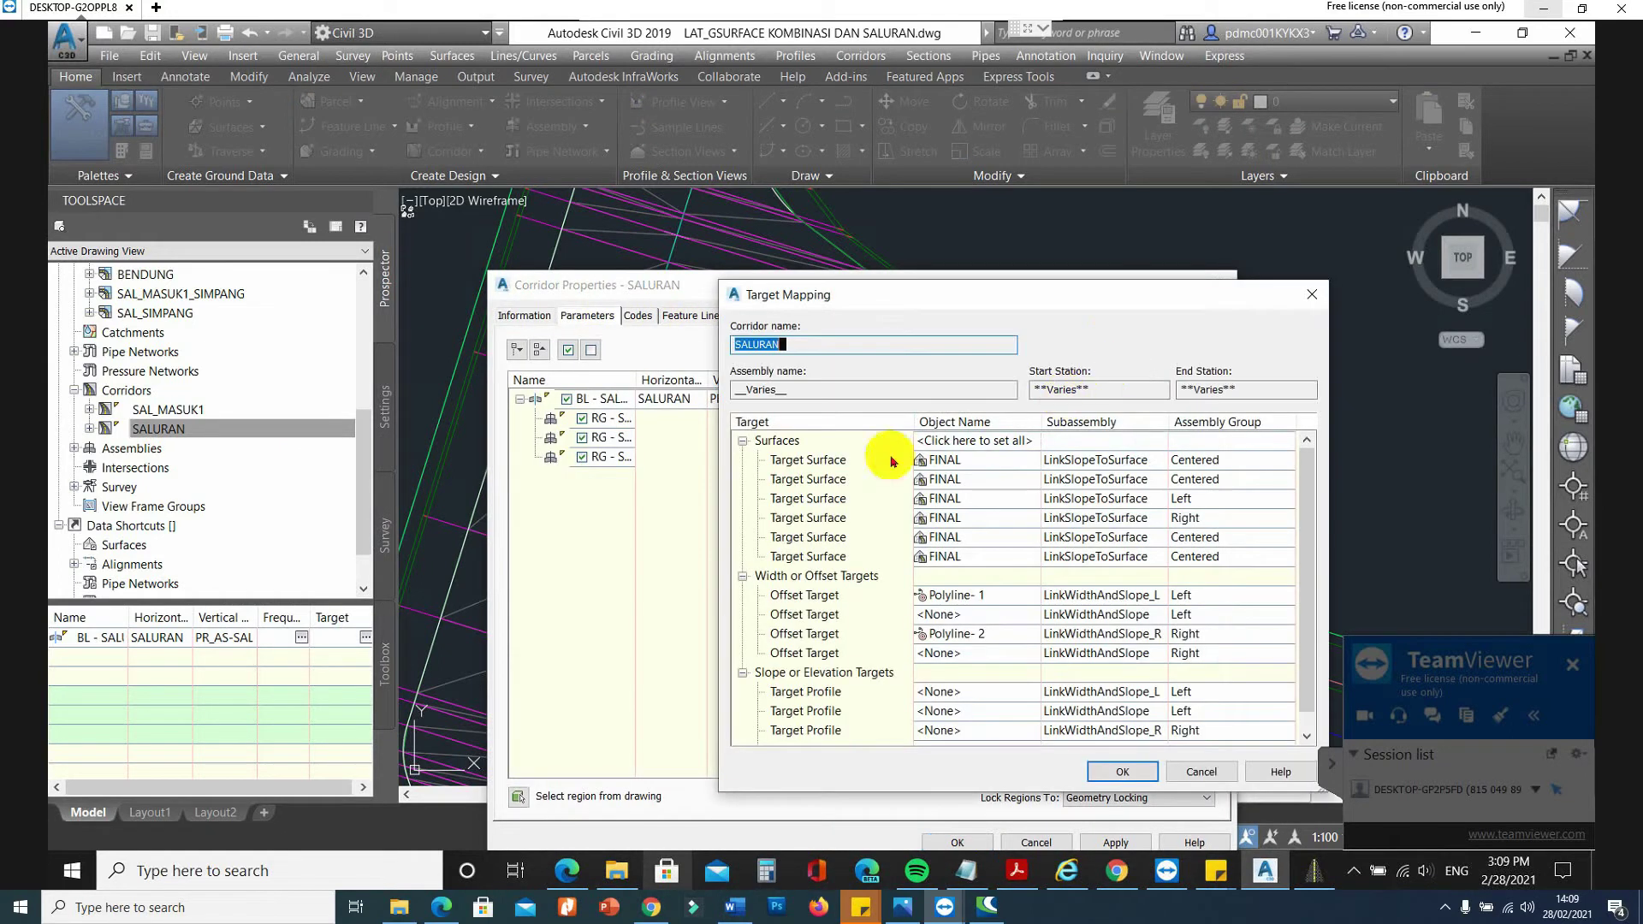
click(1123, 773)
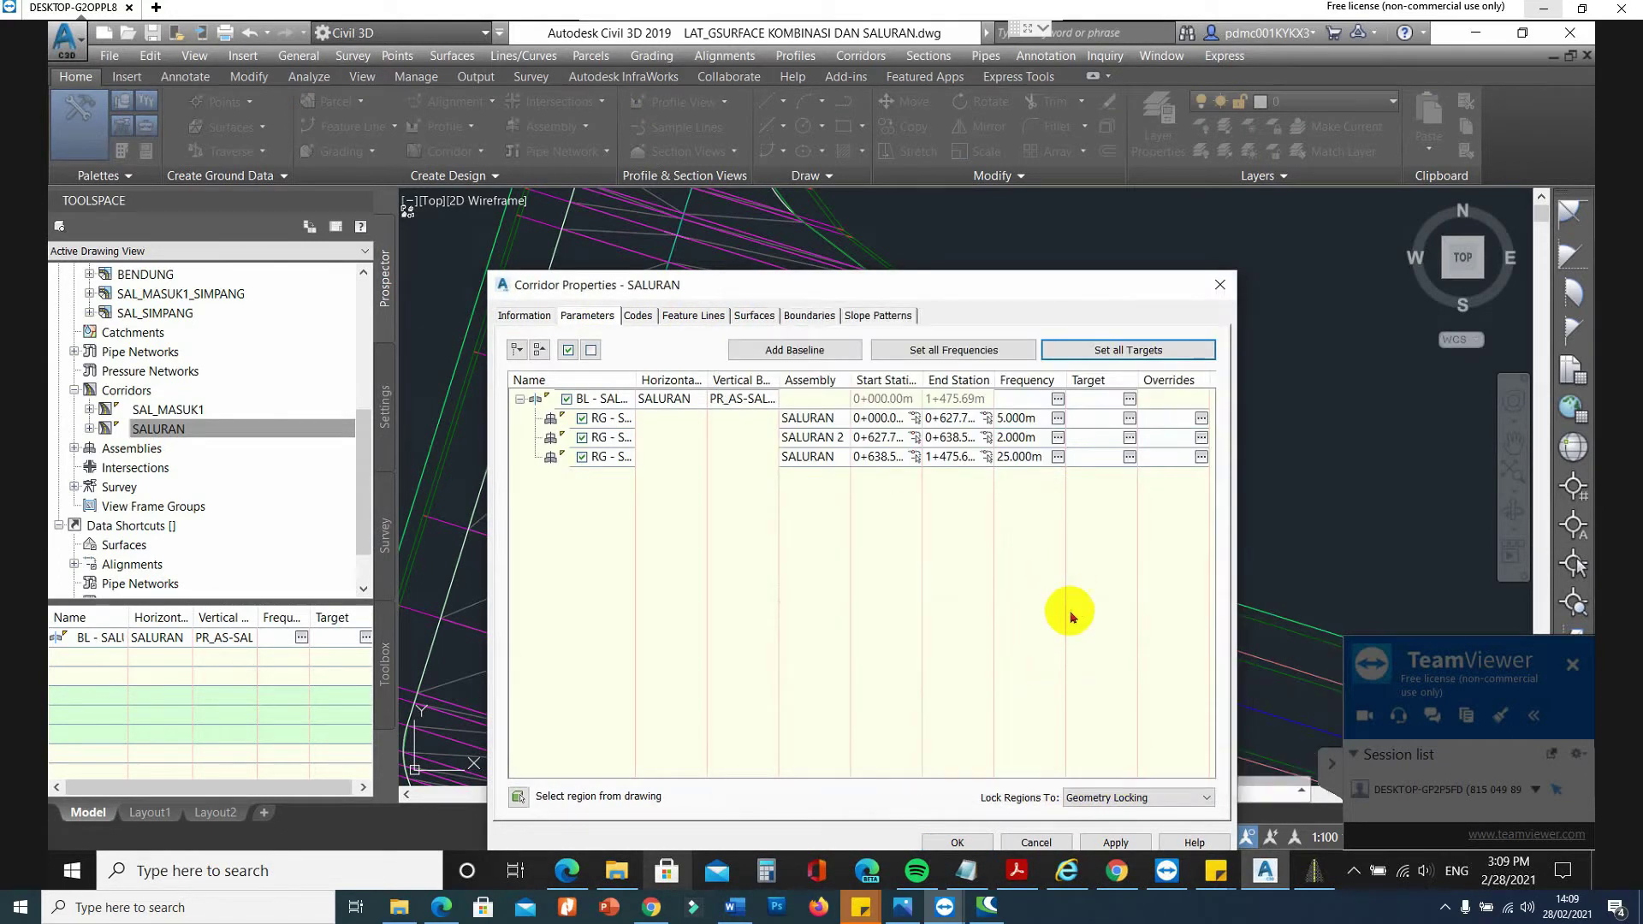
click(952, 834)
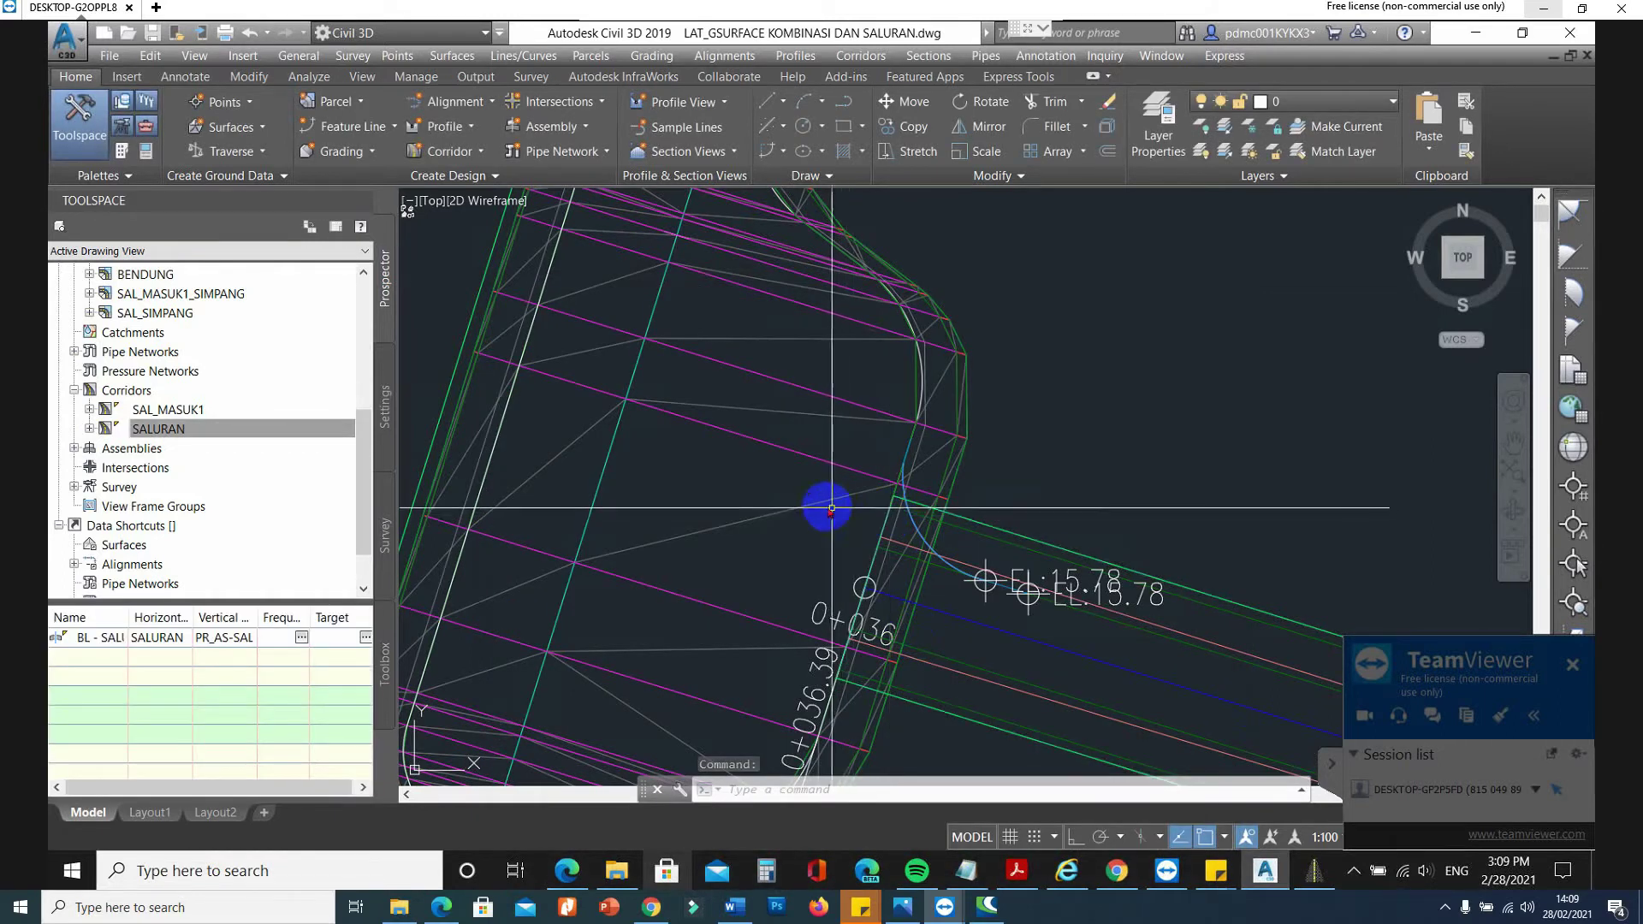
Add INVERT surface spot elevation labels at the two feature line vertices where the junction arc meets the basin edge.
click(820, 505)
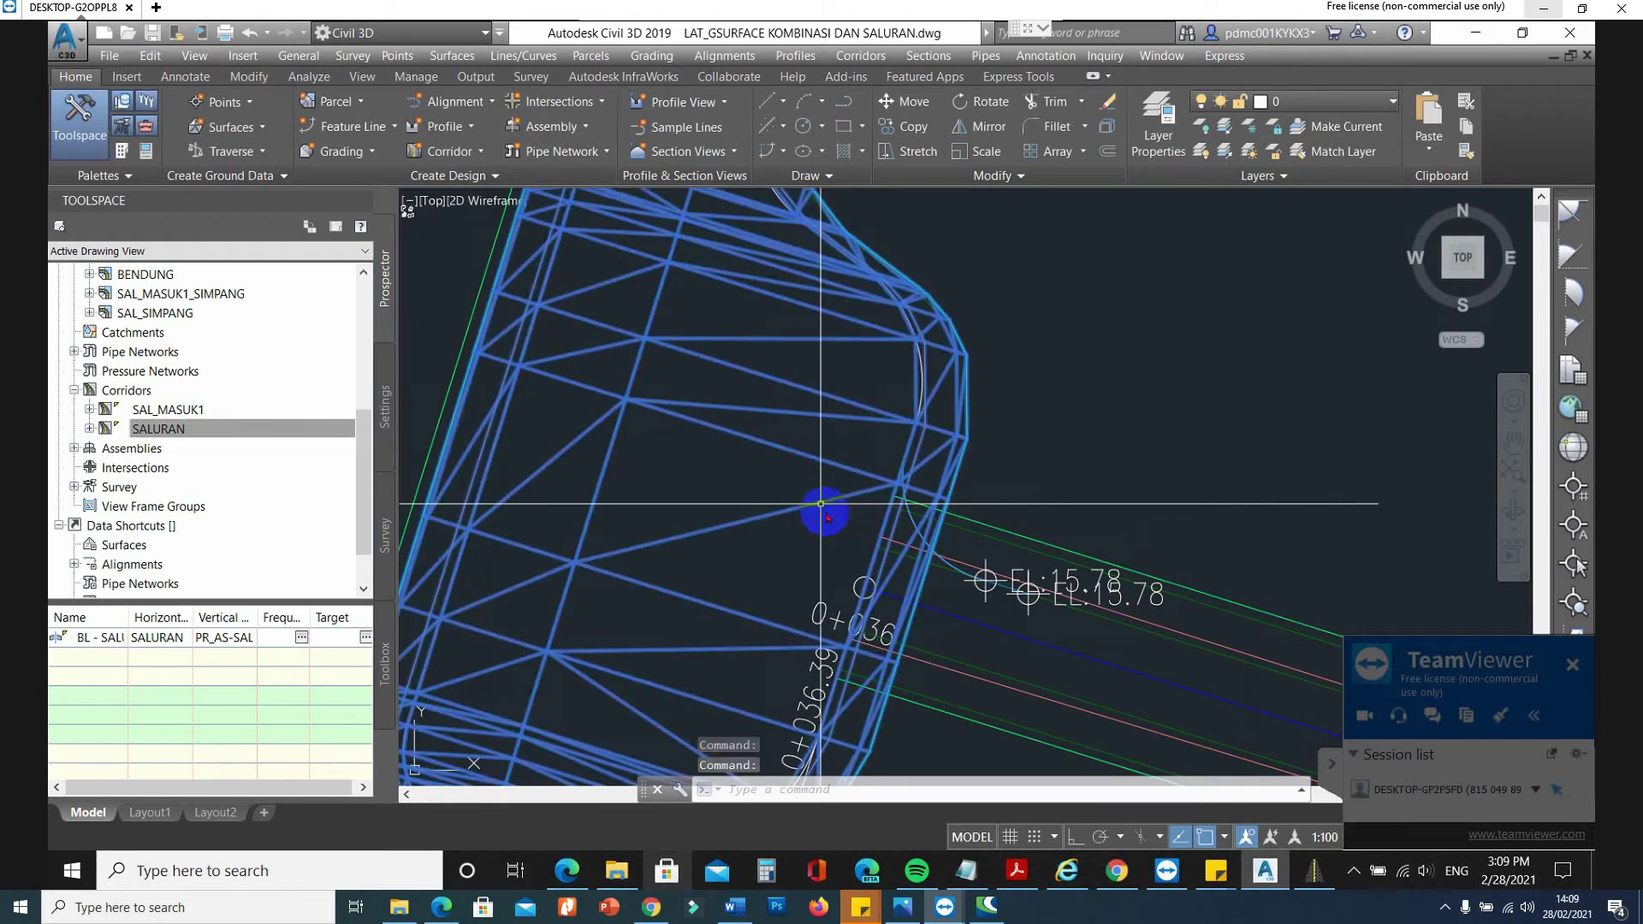
click(93, 132)
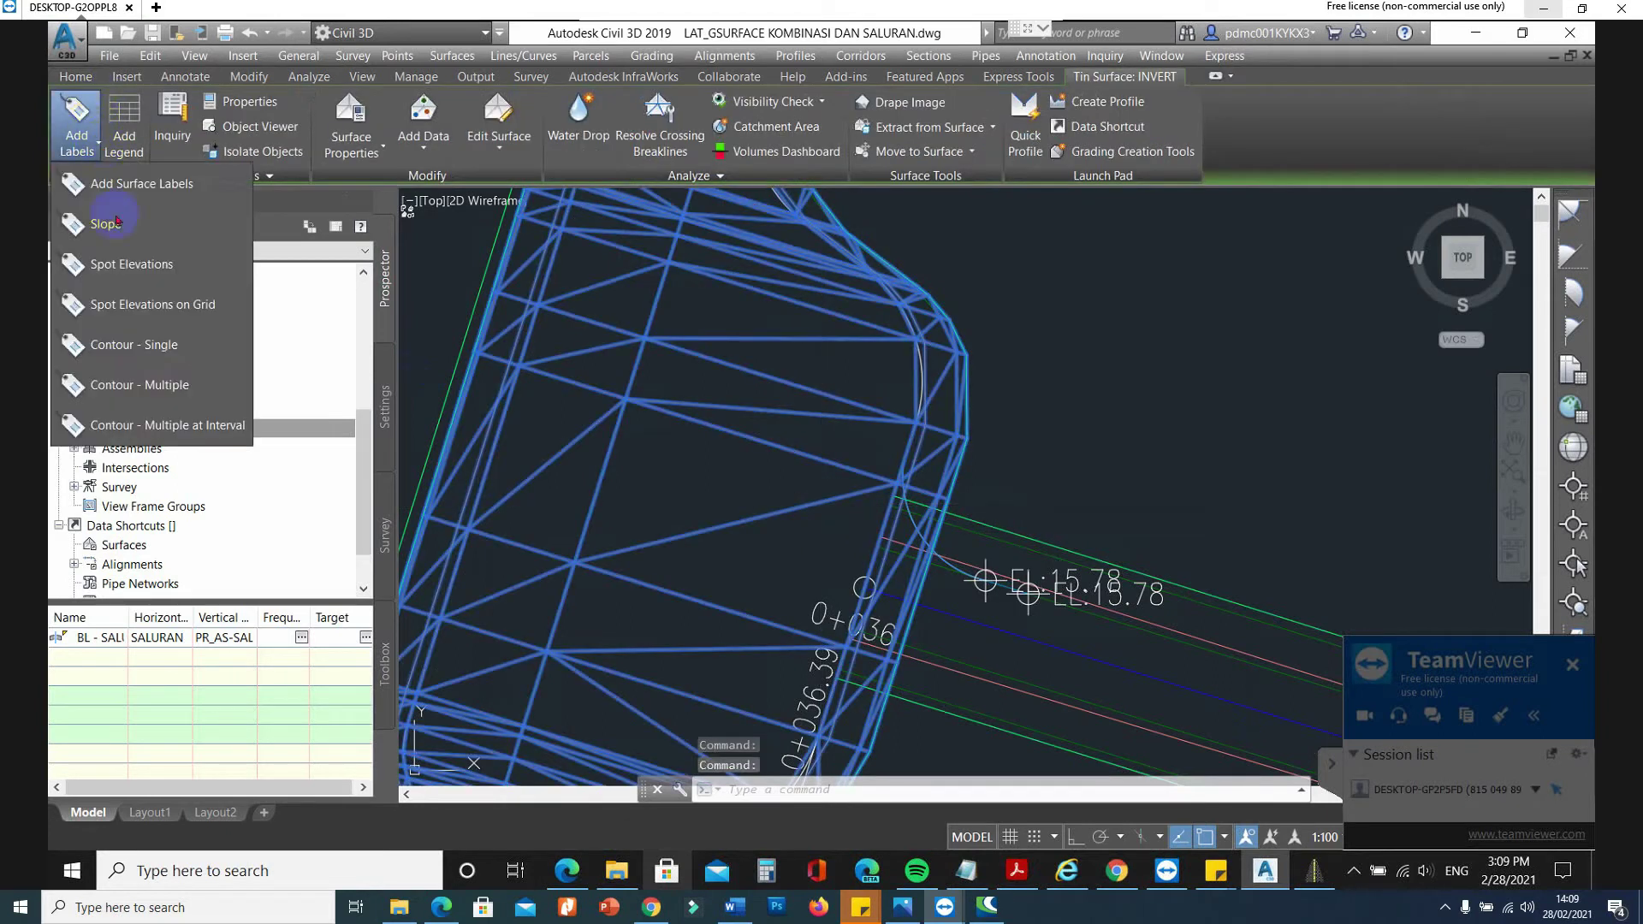
click(128, 268)
scroll(928, 470, up, 5)
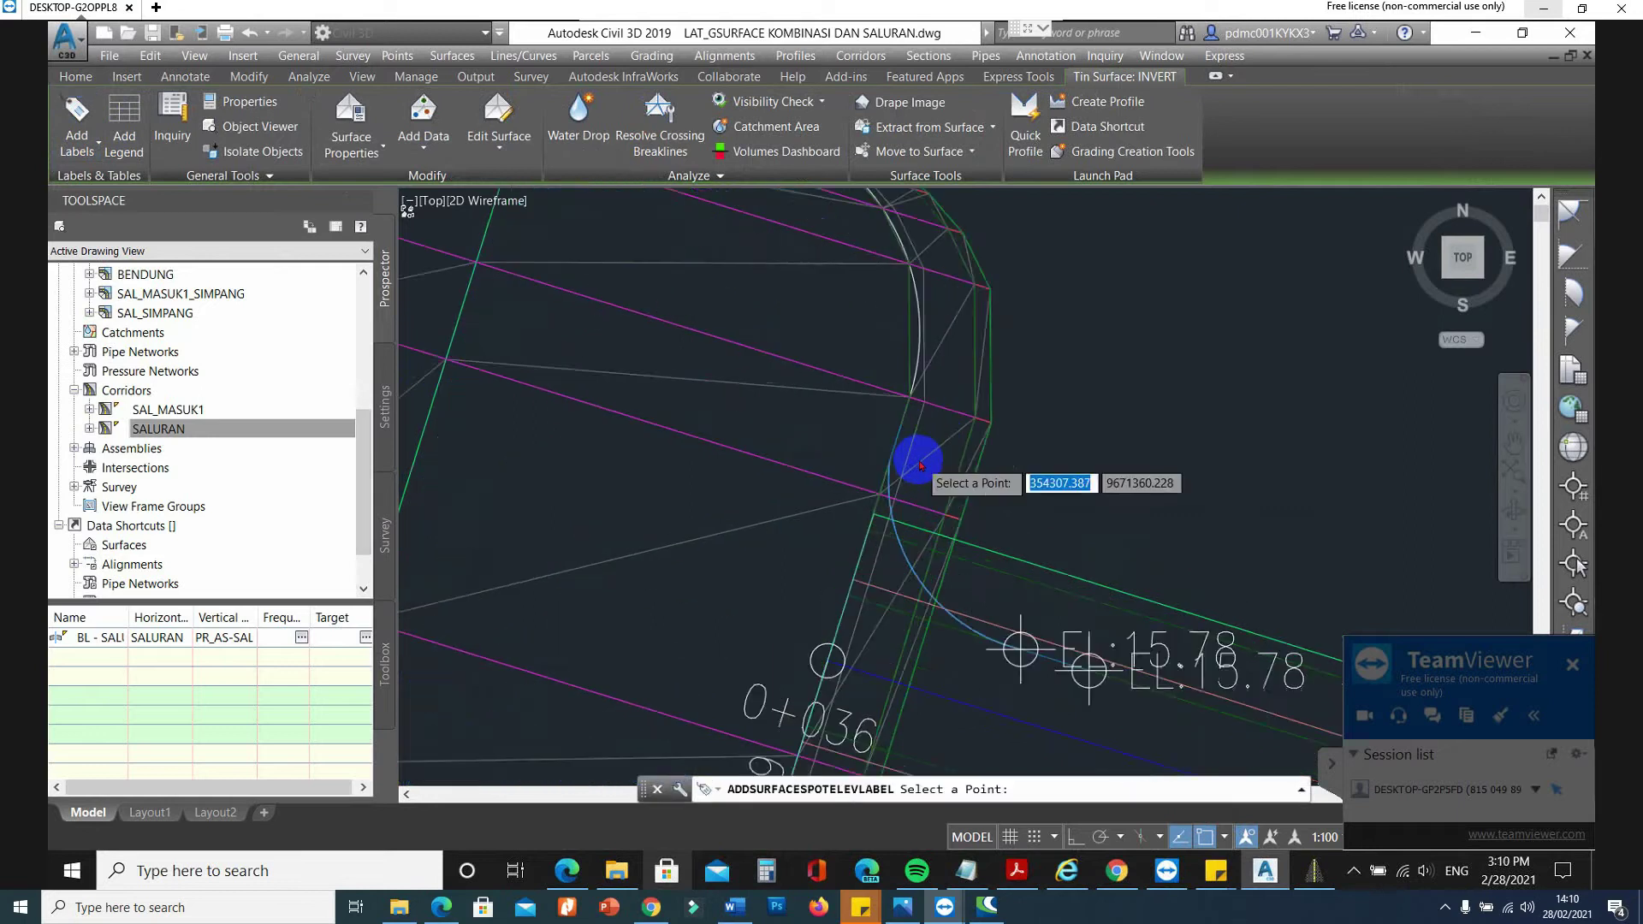
click(842, 460)
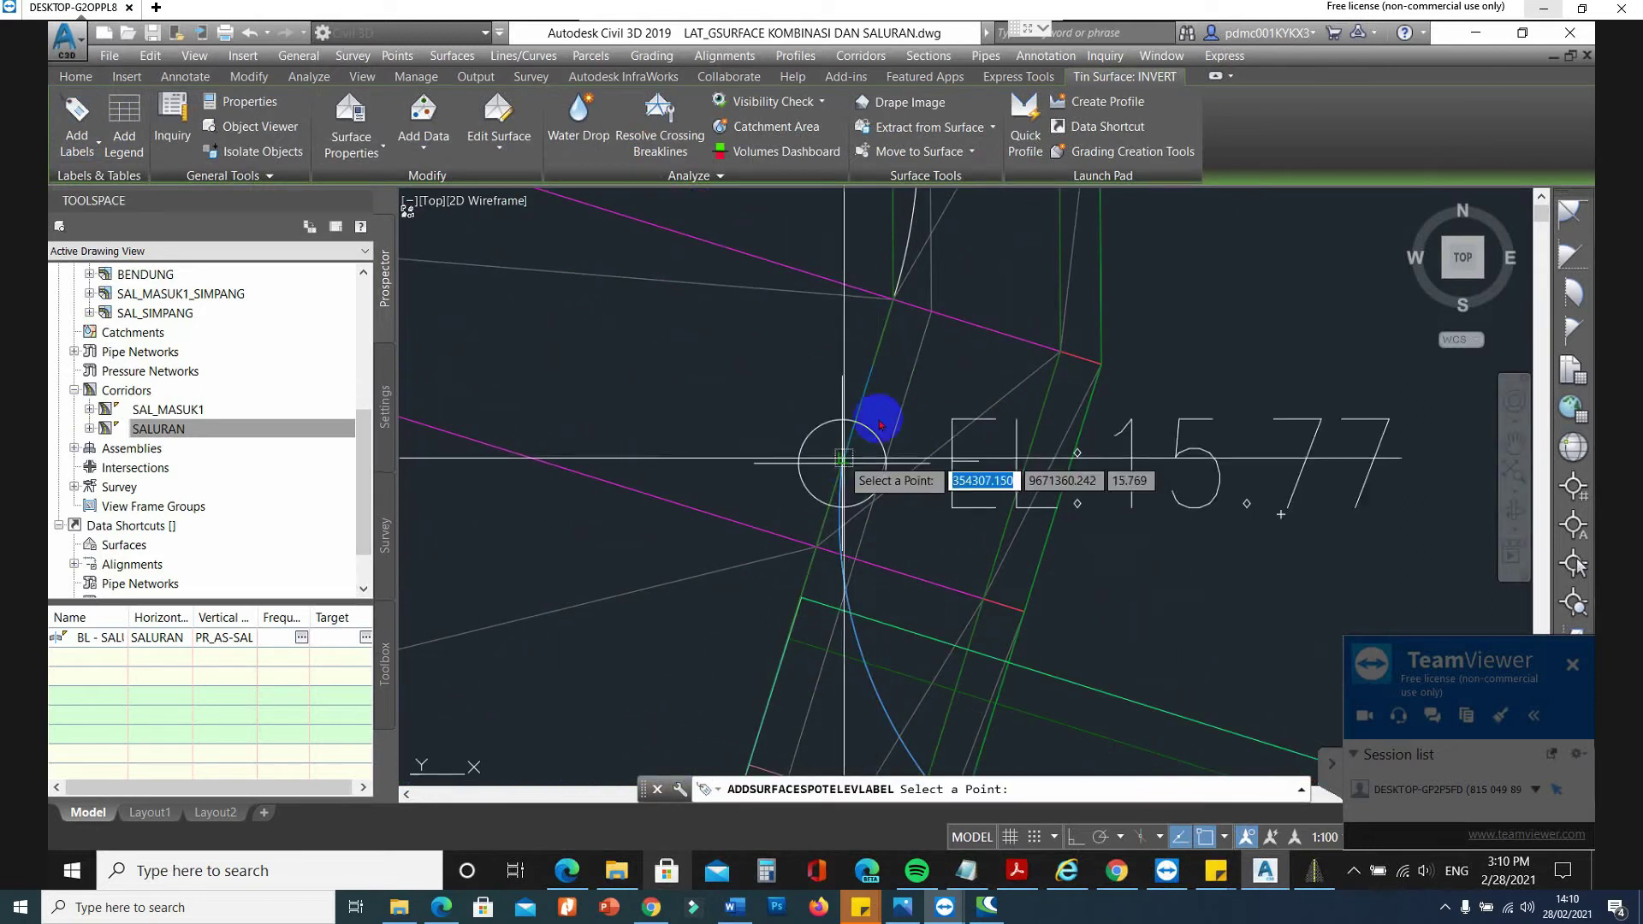
click(873, 364)
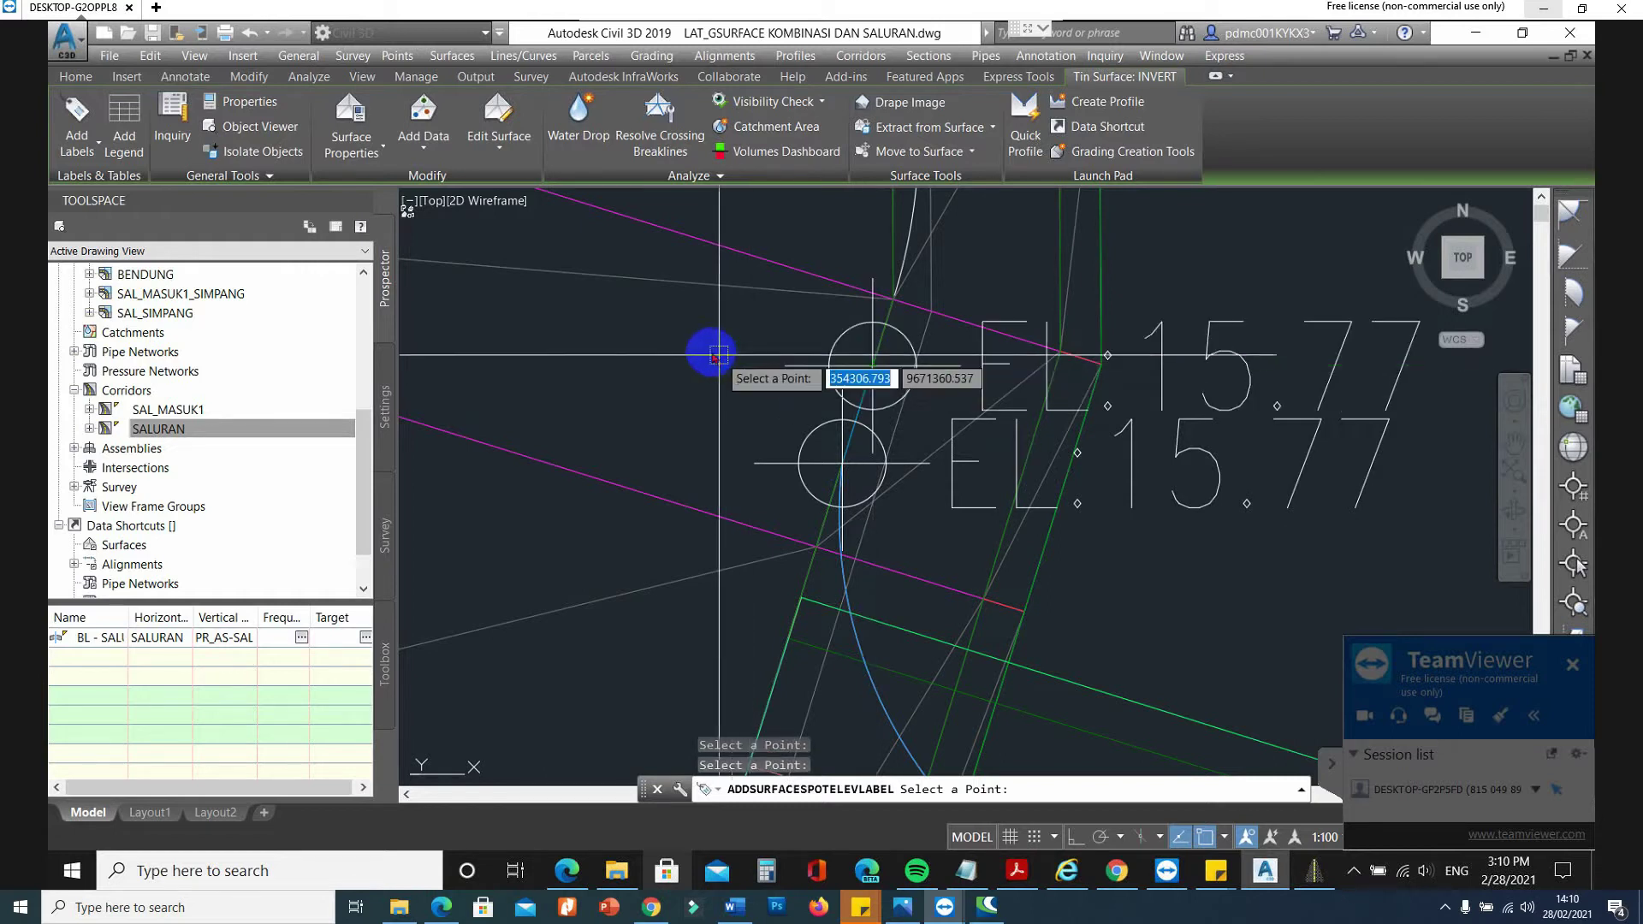
scroll(591, 351, down, 4)
key(Escape)
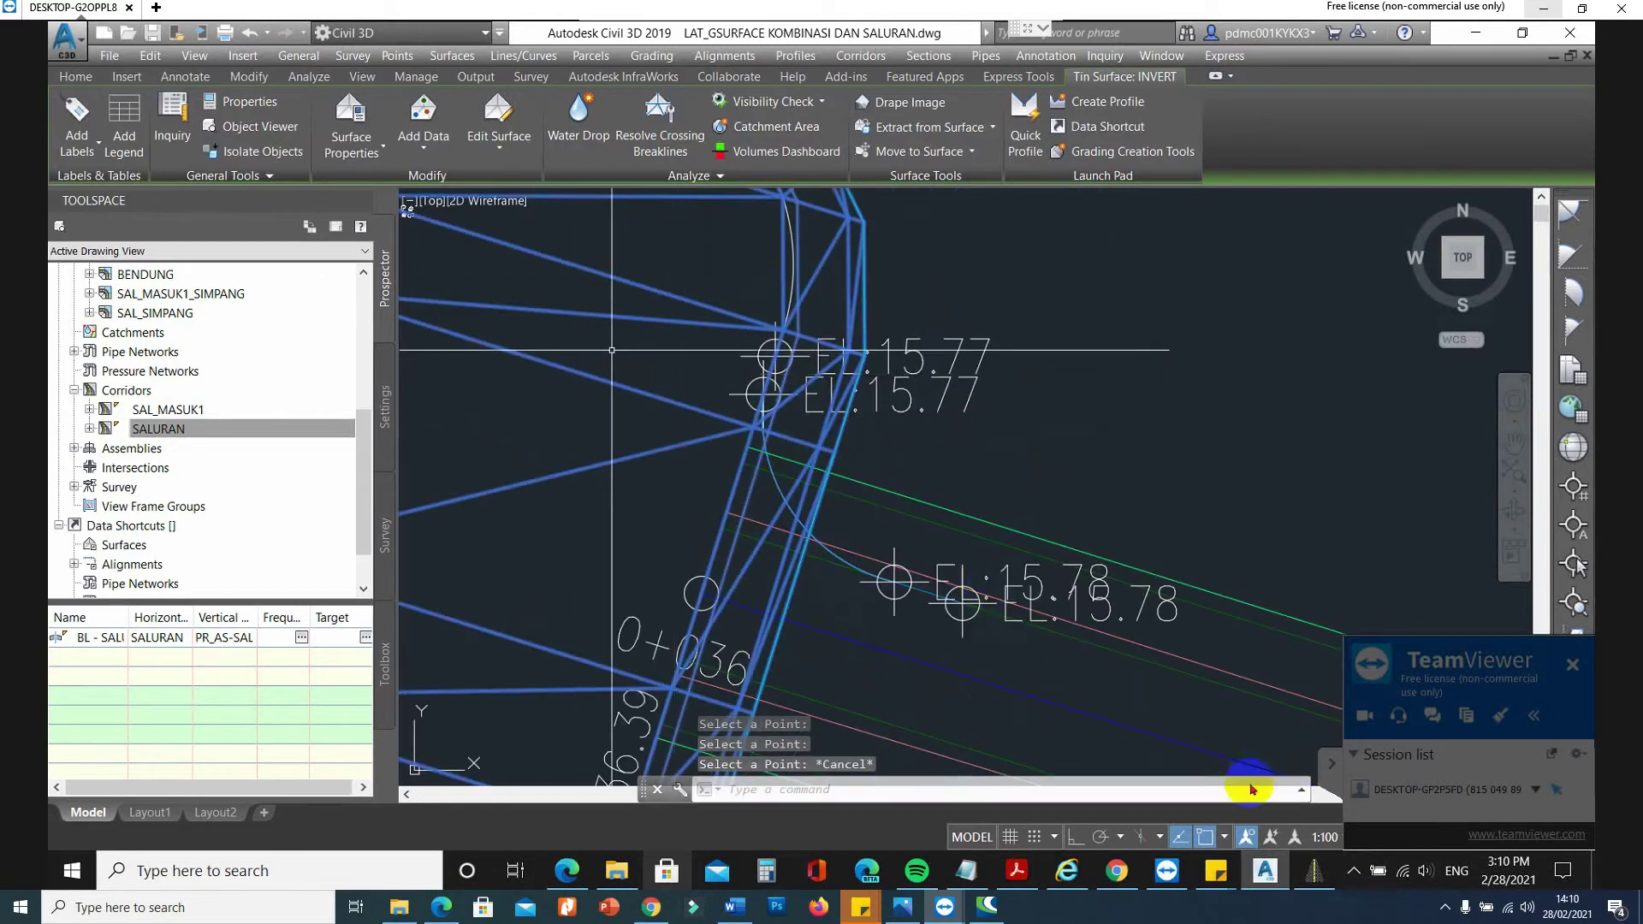
Set the drawing's annotation scale to 1:50.
click(1325, 837)
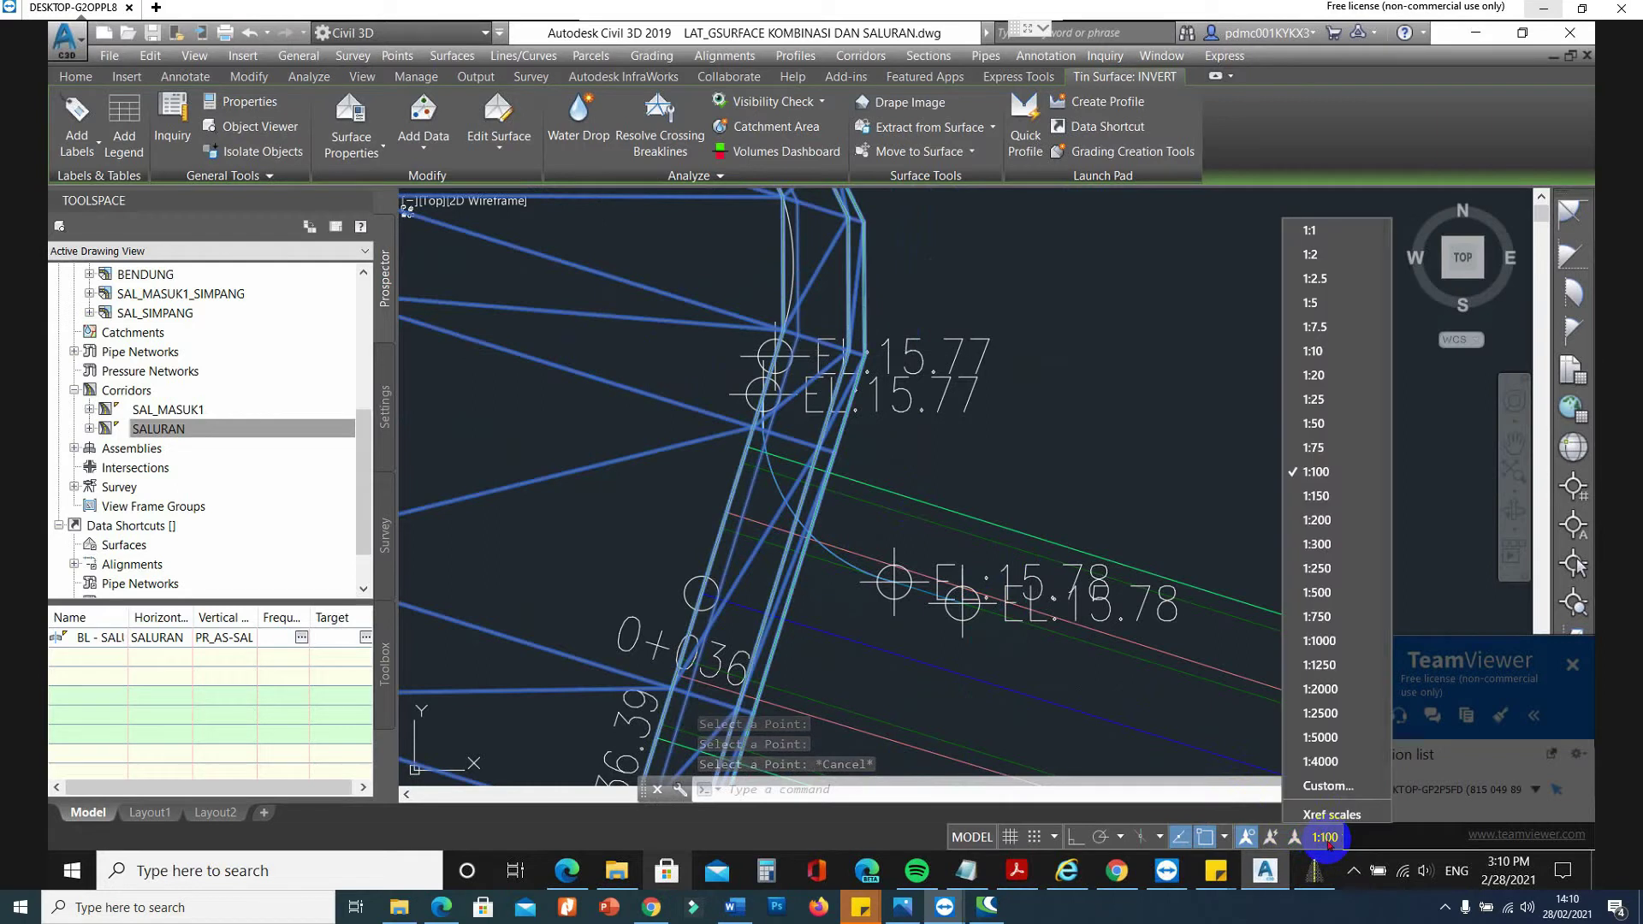
click(1315, 423)
scroll(834, 535, up, 2)
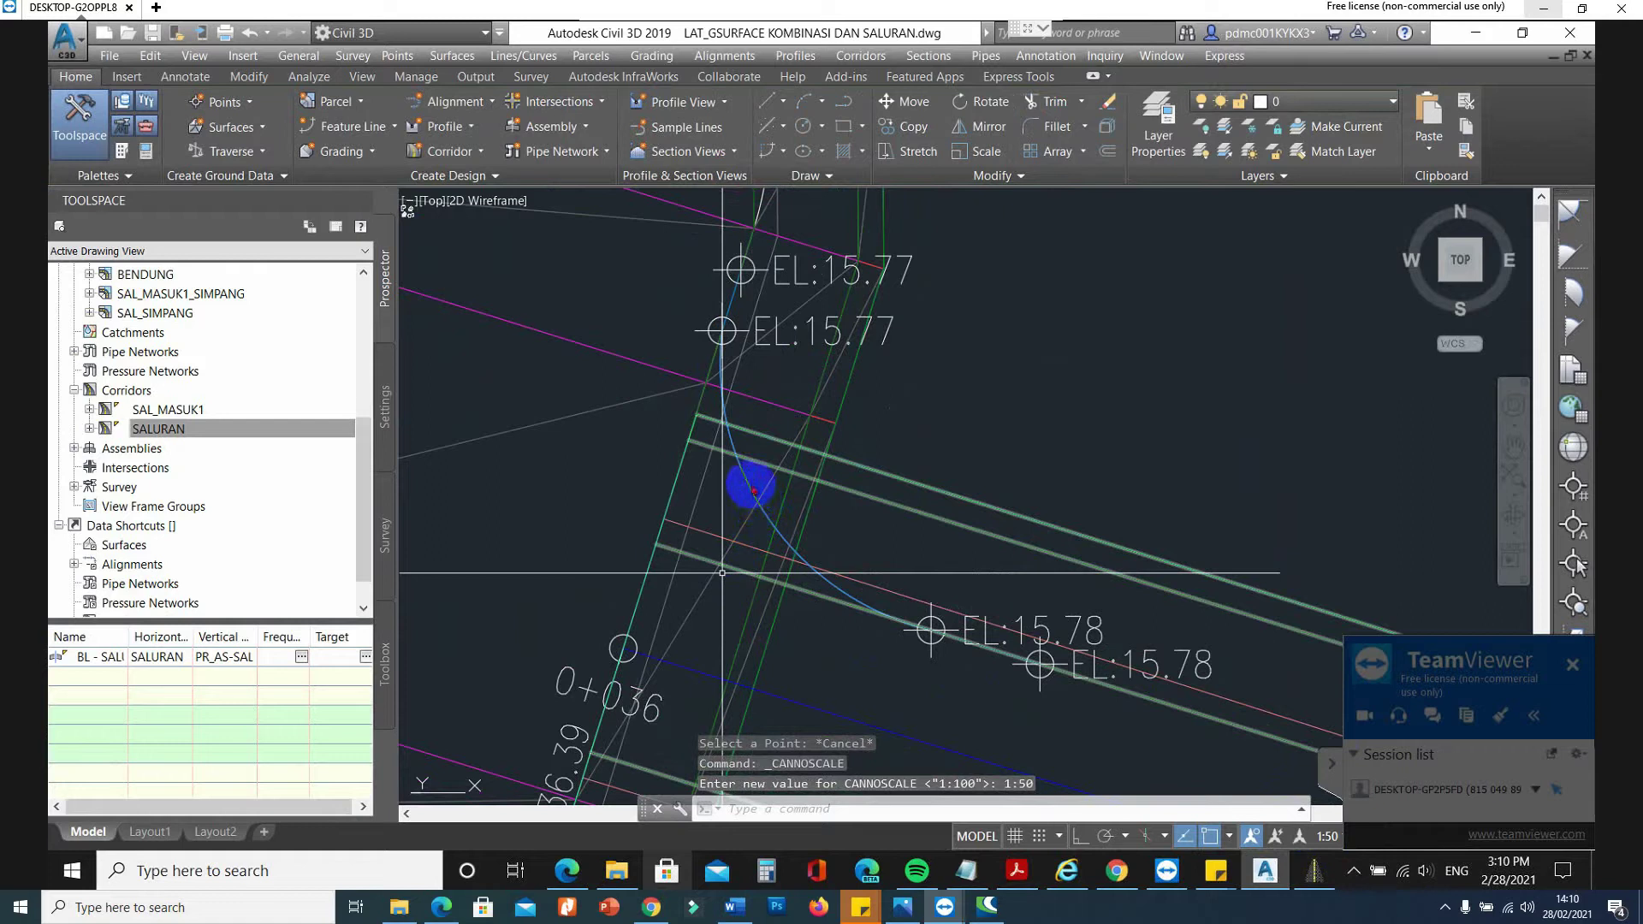
click(751, 484)
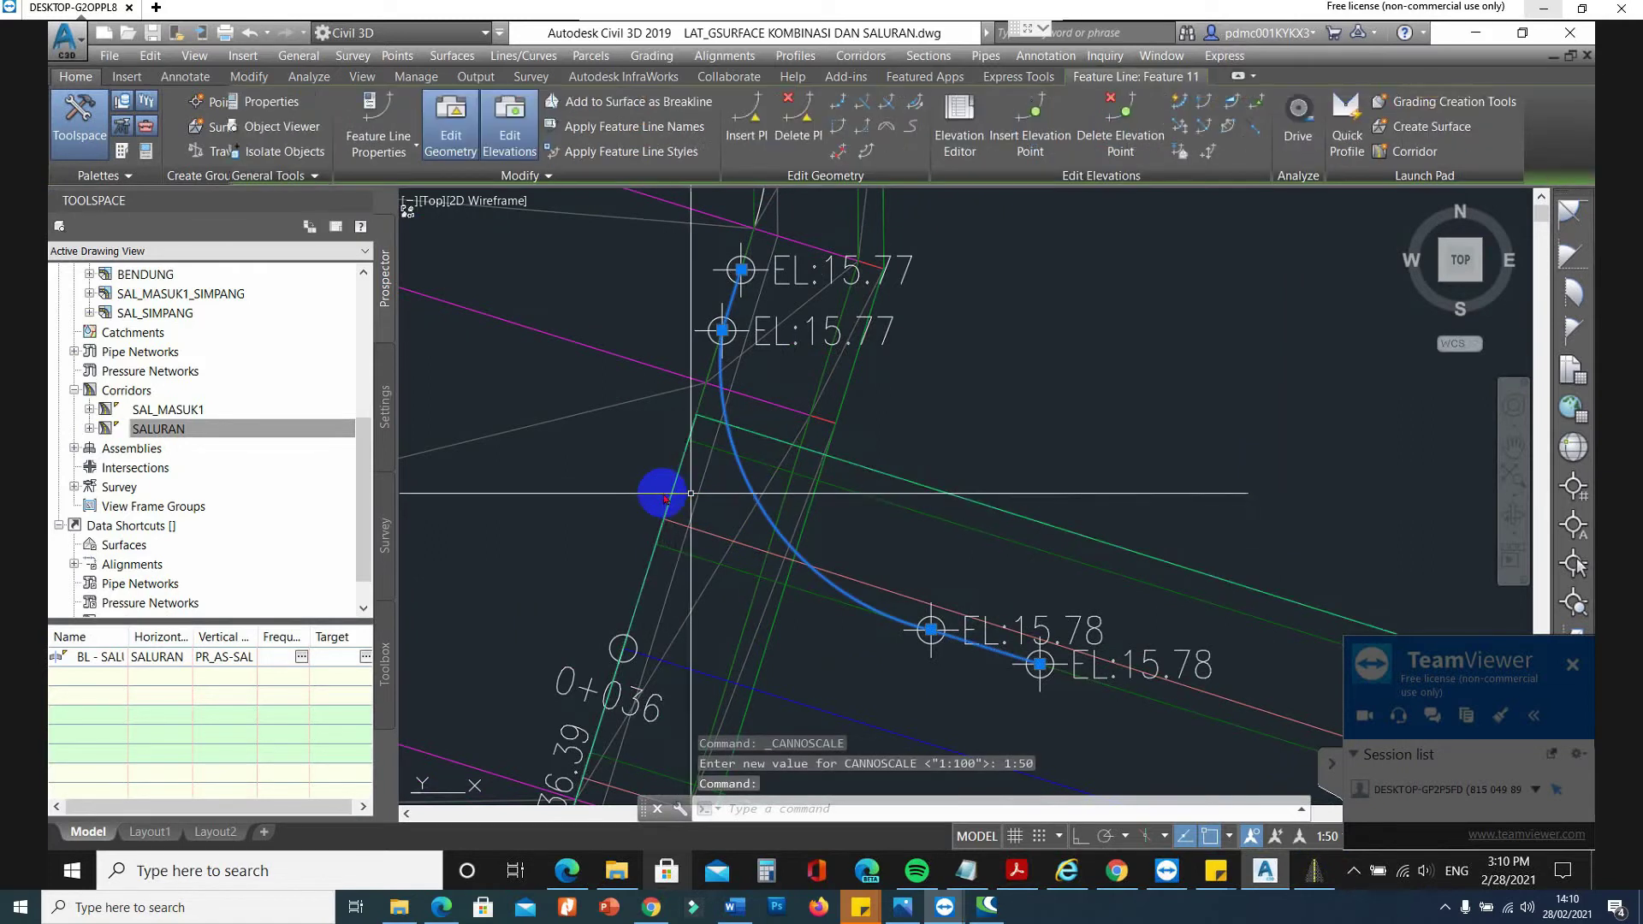
scroll(672, 505, down, 2)
key(Escape)
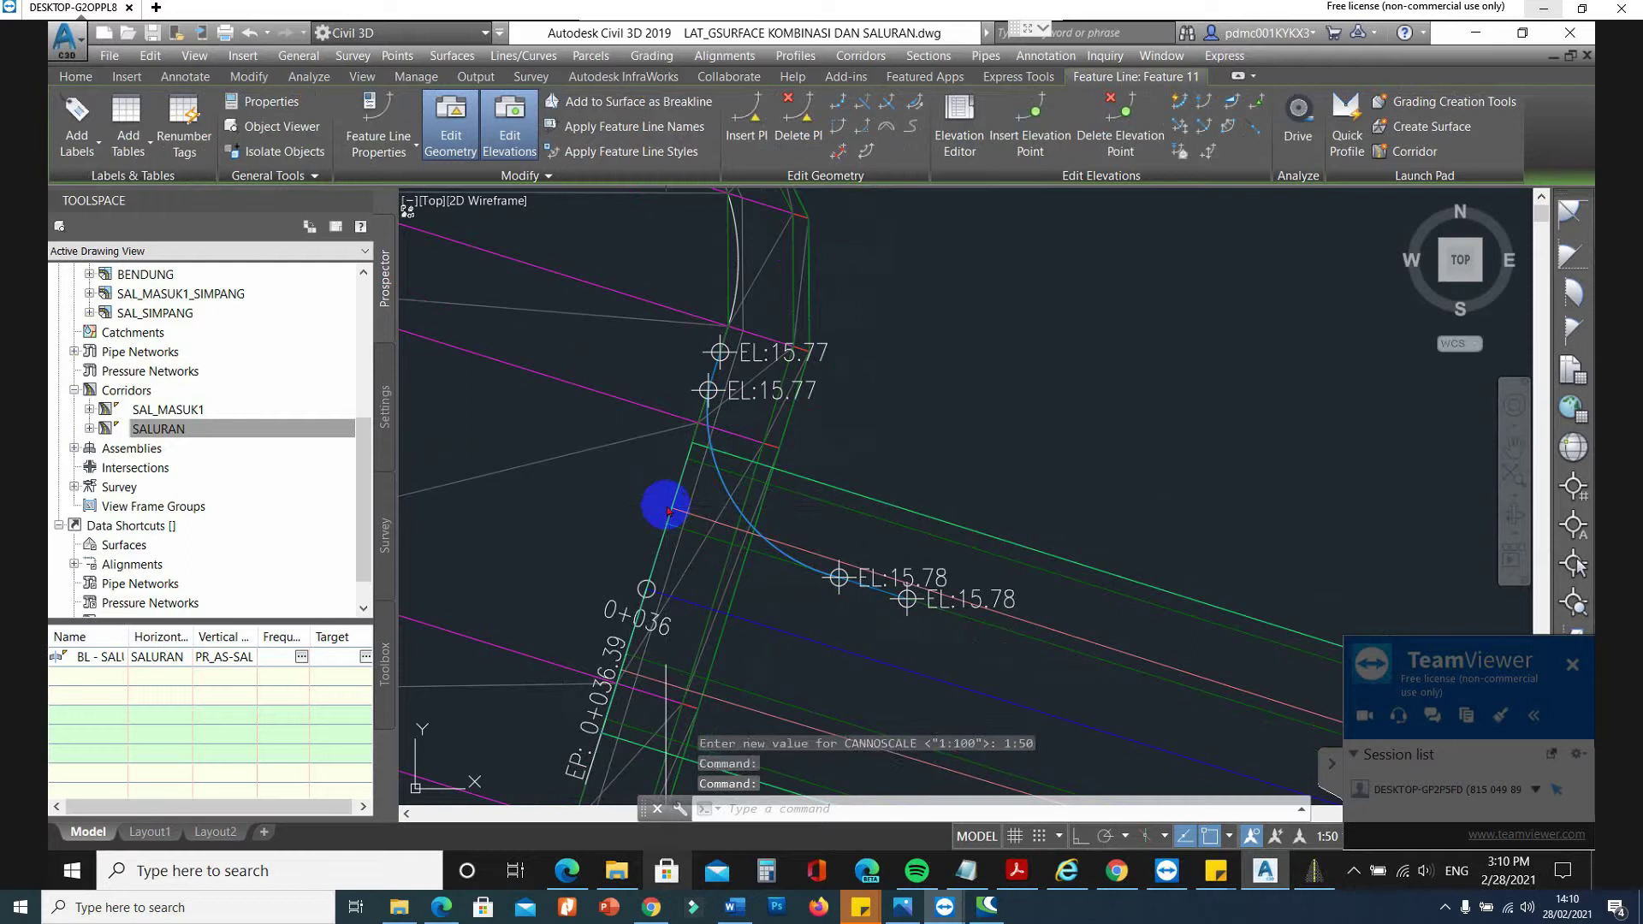
key(Escape)
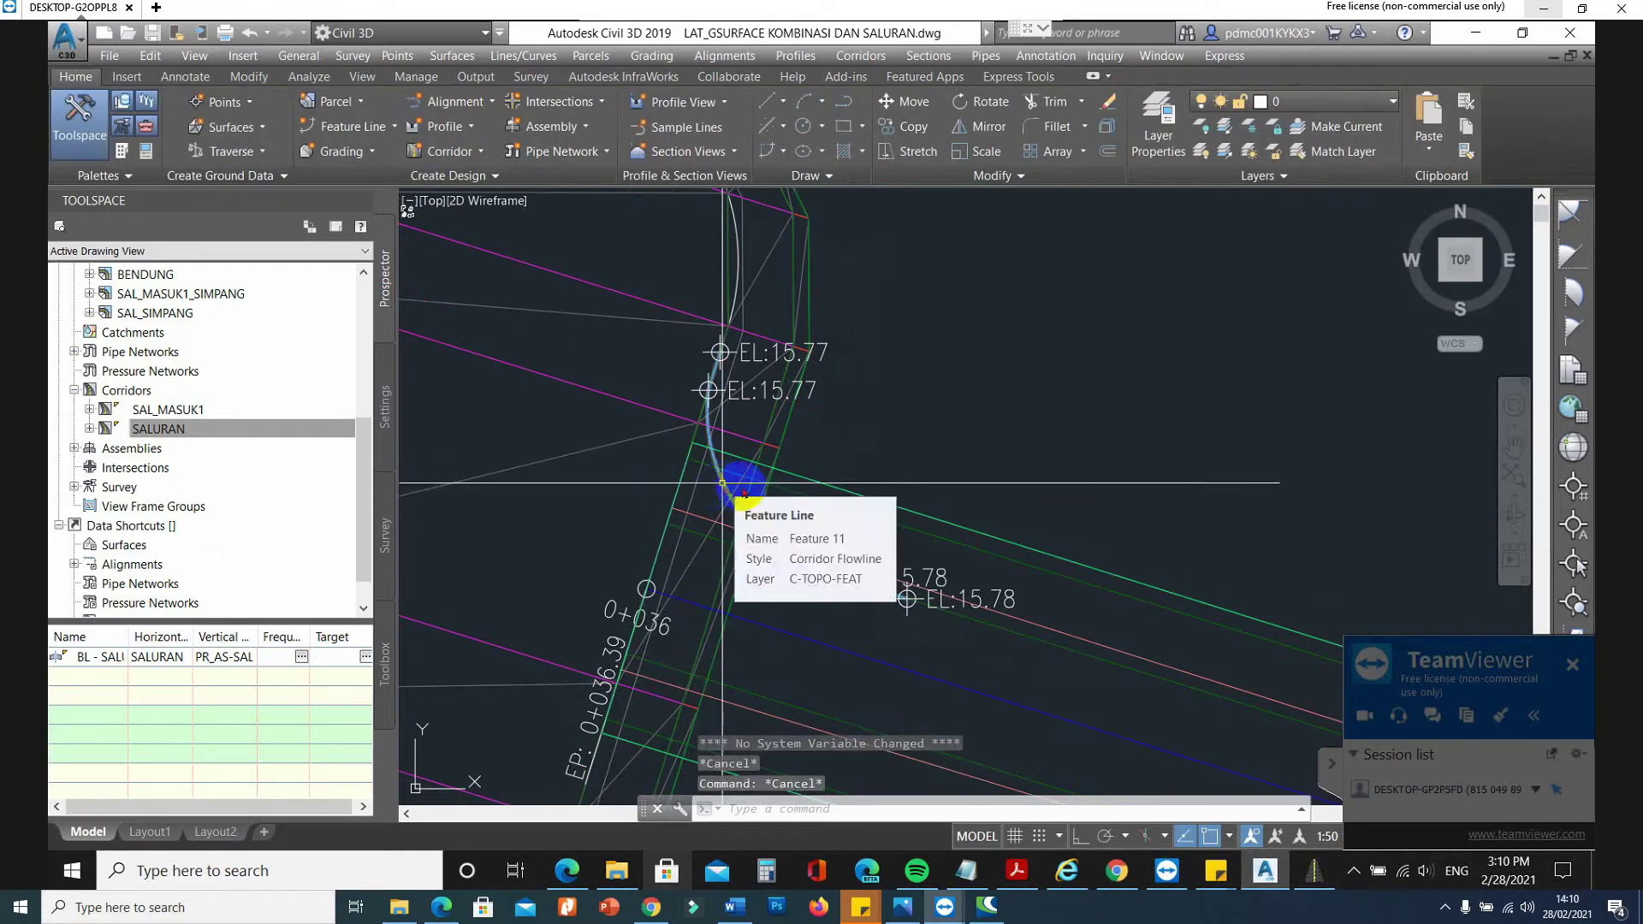
Toggle the geometry and elevation editing tools off and back on for the junction feature line.
click(718, 520)
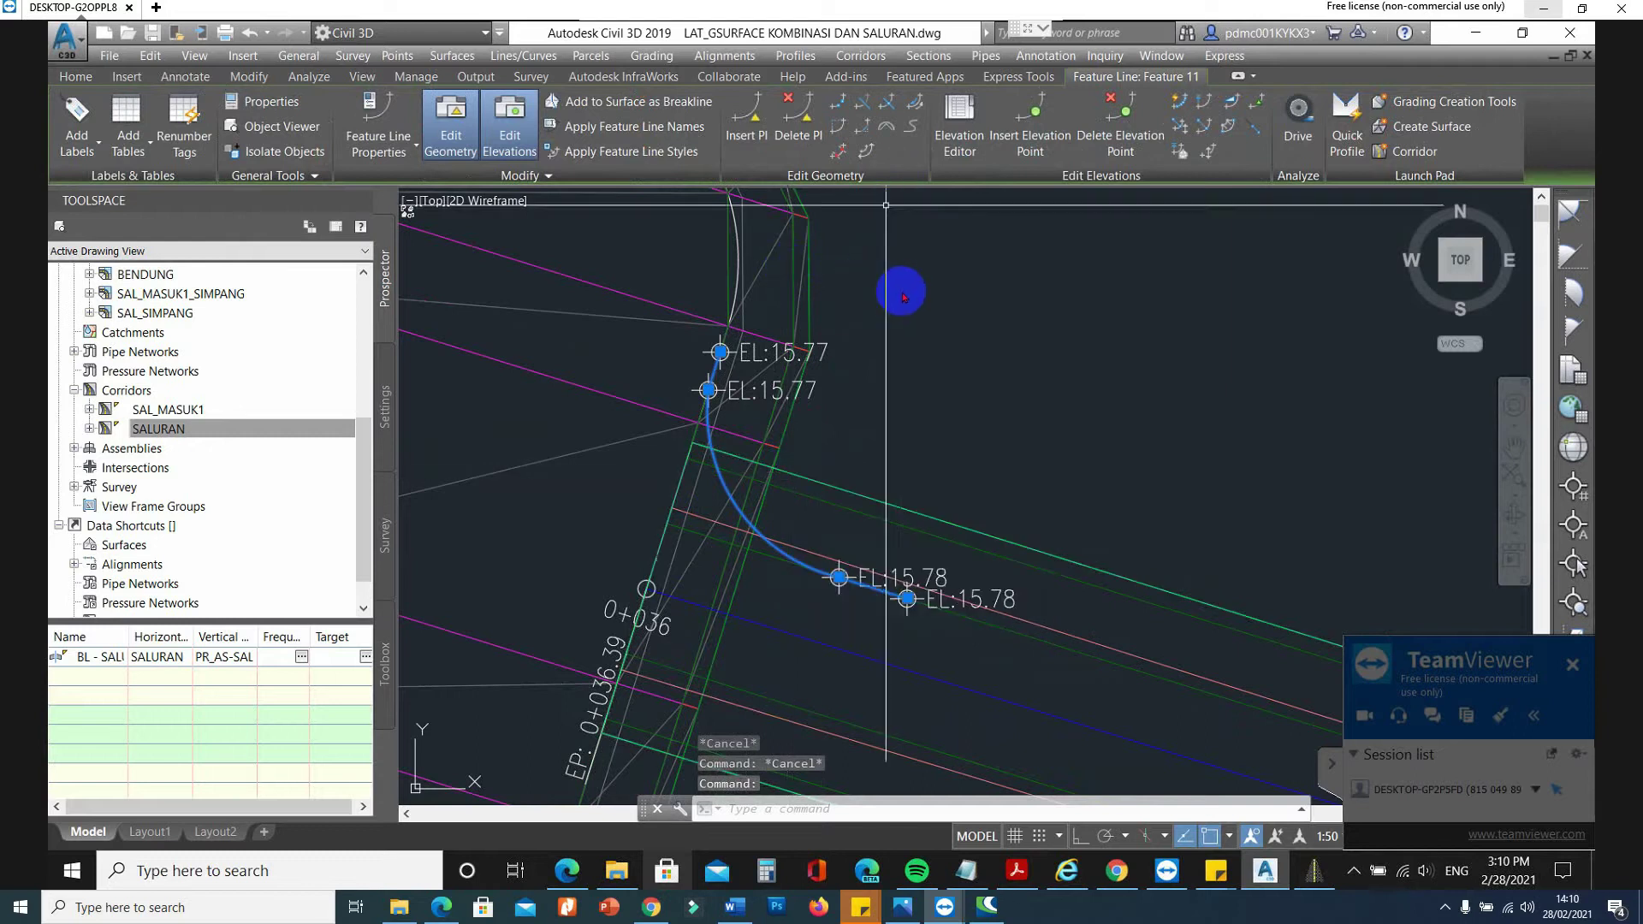
click(519, 129)
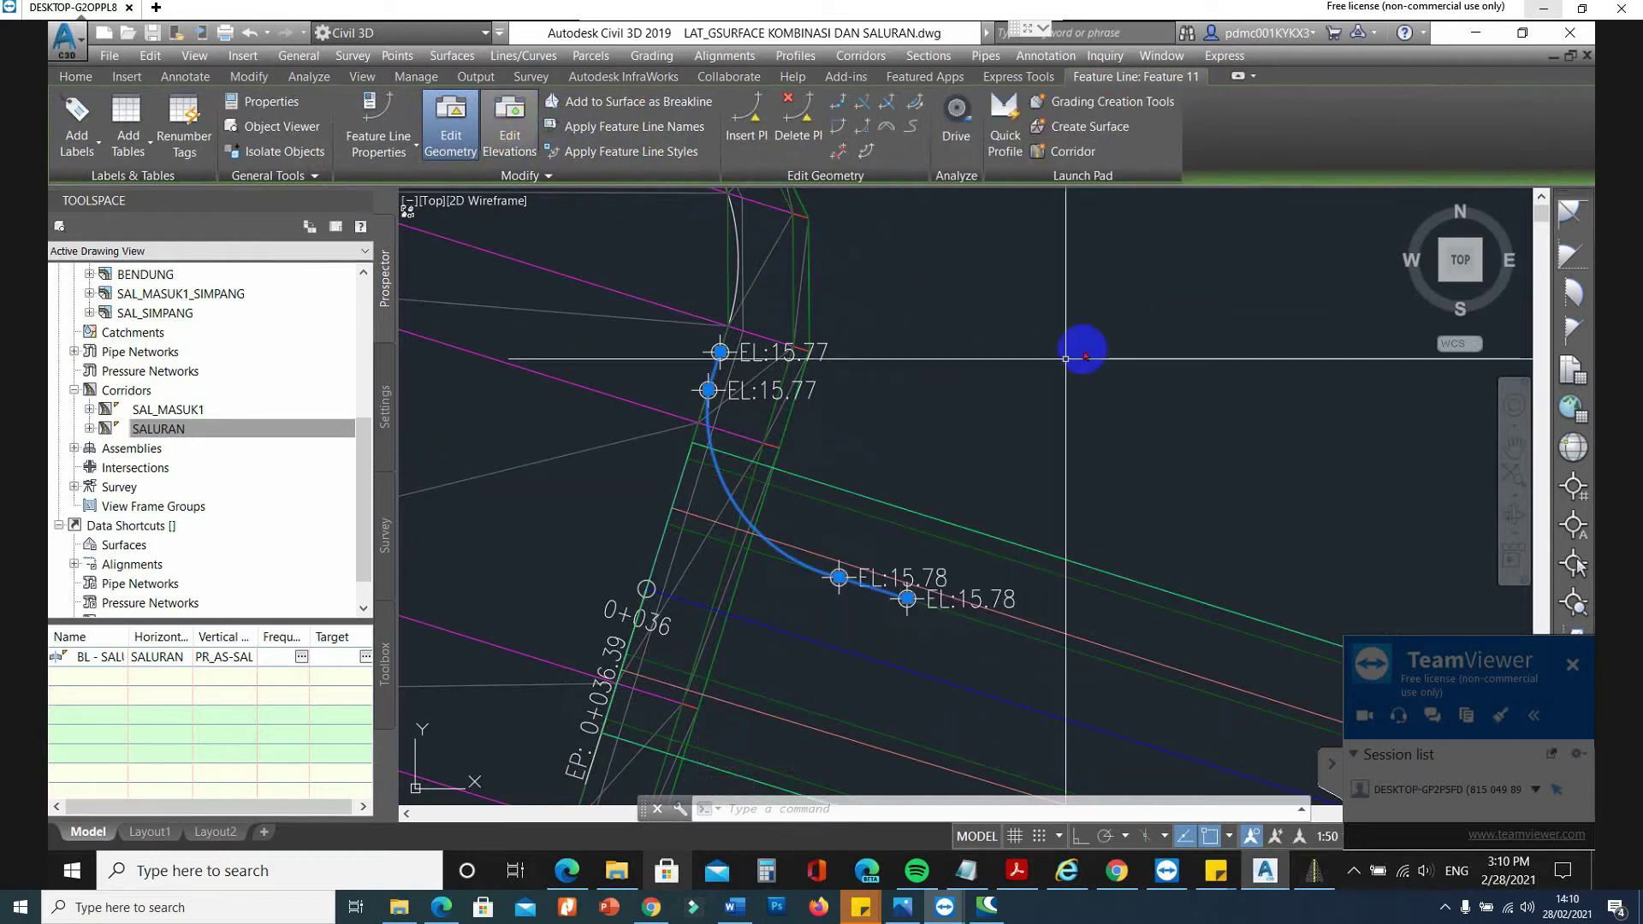
click(475, 152)
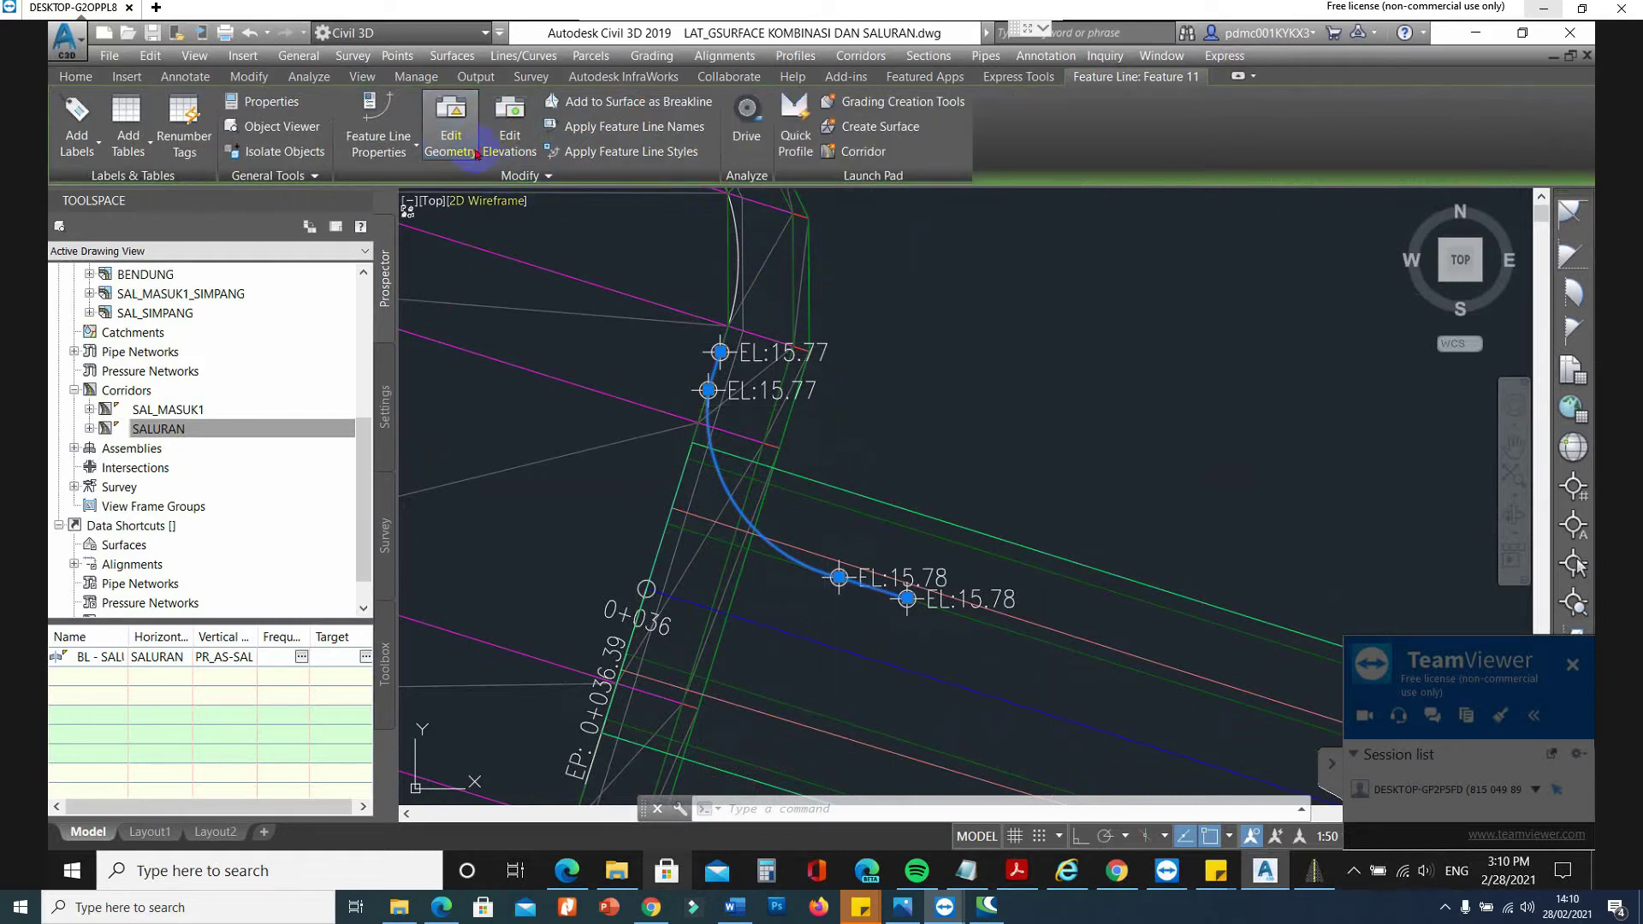
click(459, 147)
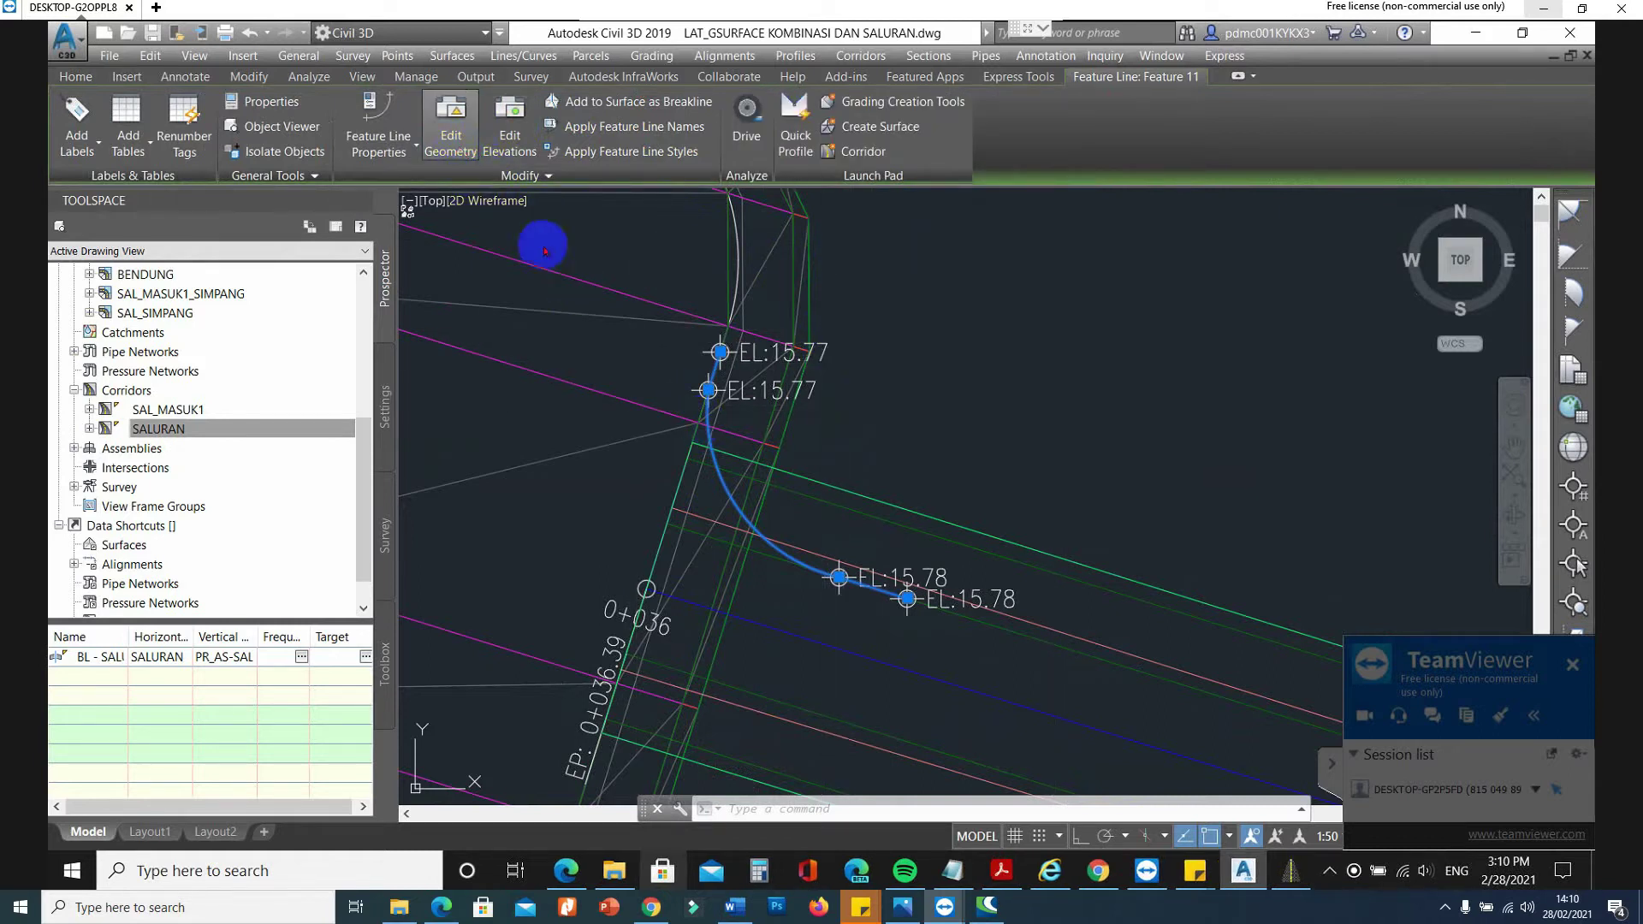
click(509, 140)
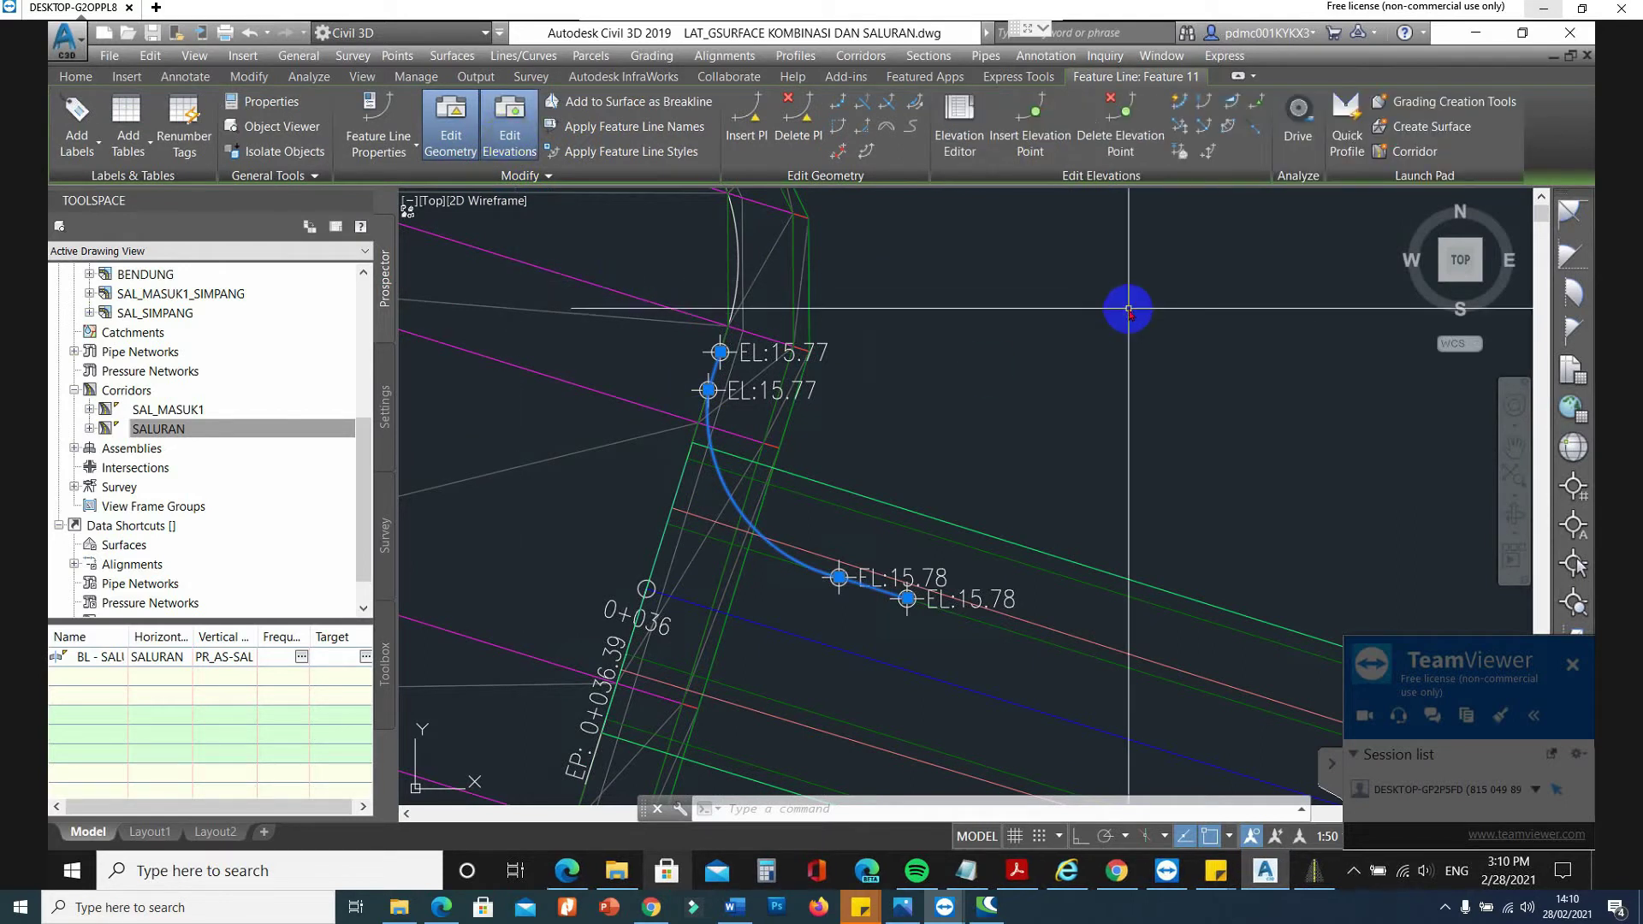
click(508, 127)
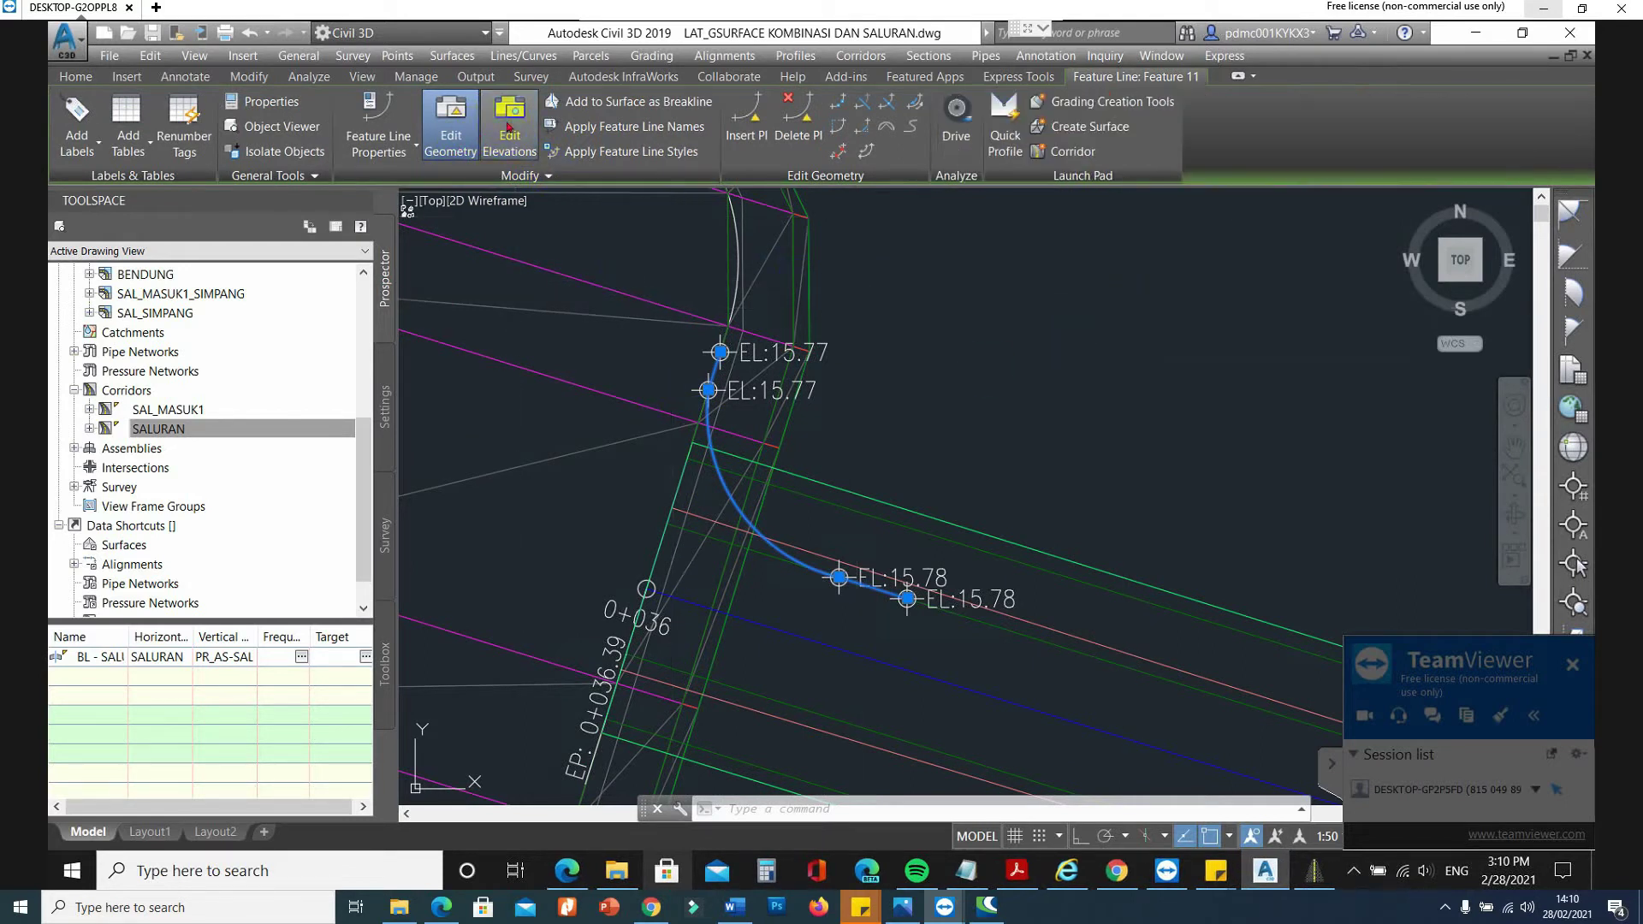
click(508, 127)
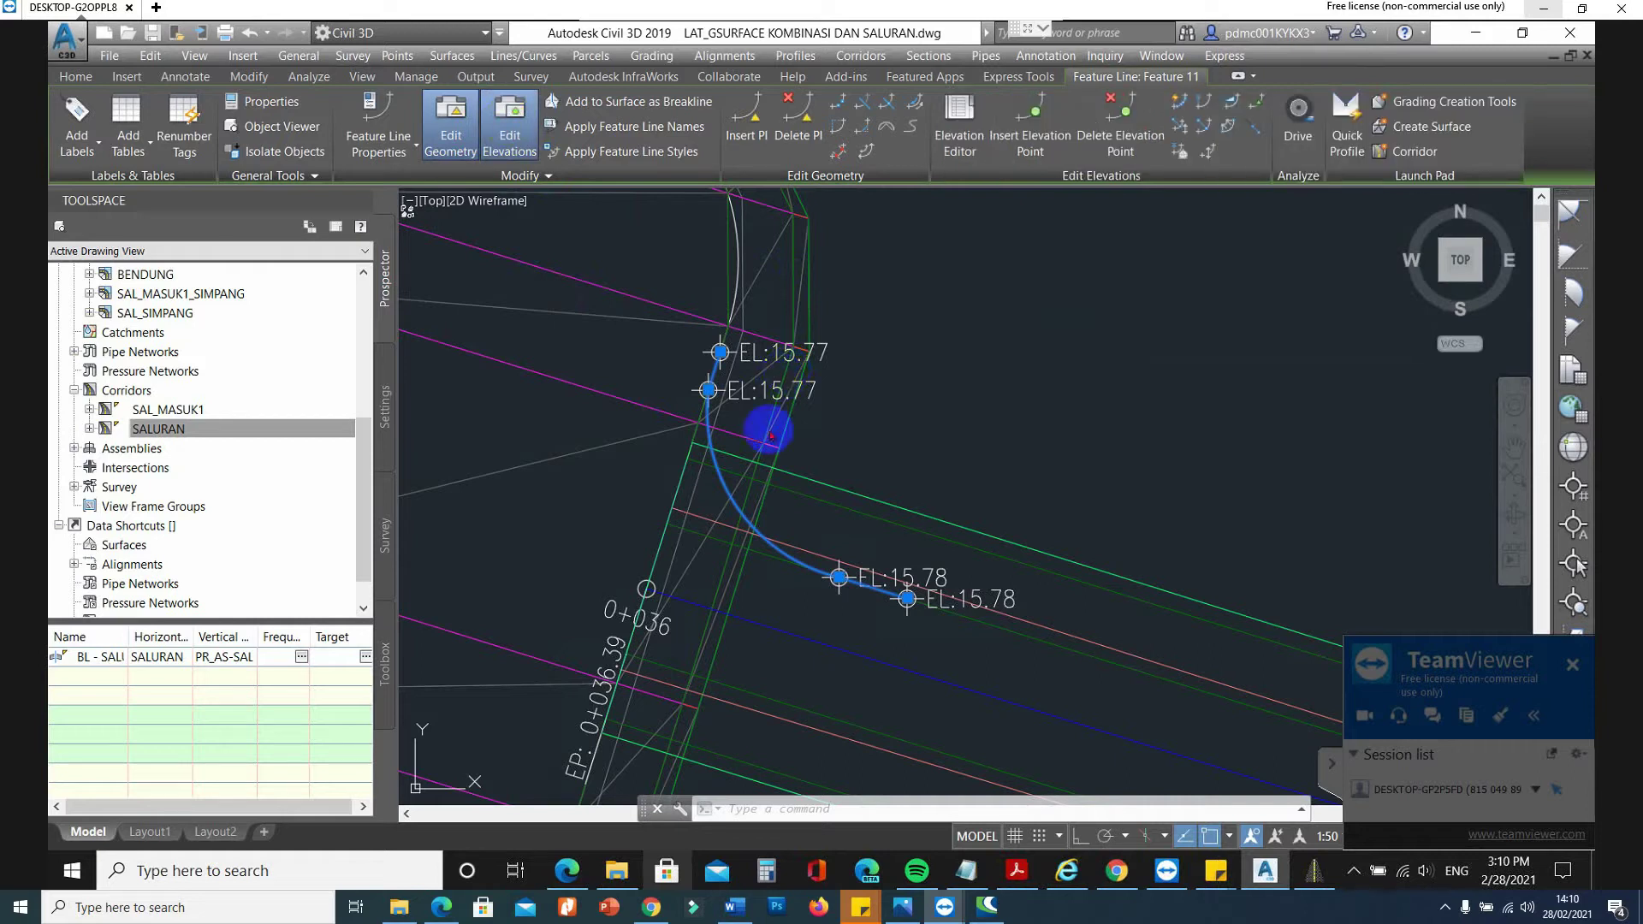
click(727, 465)
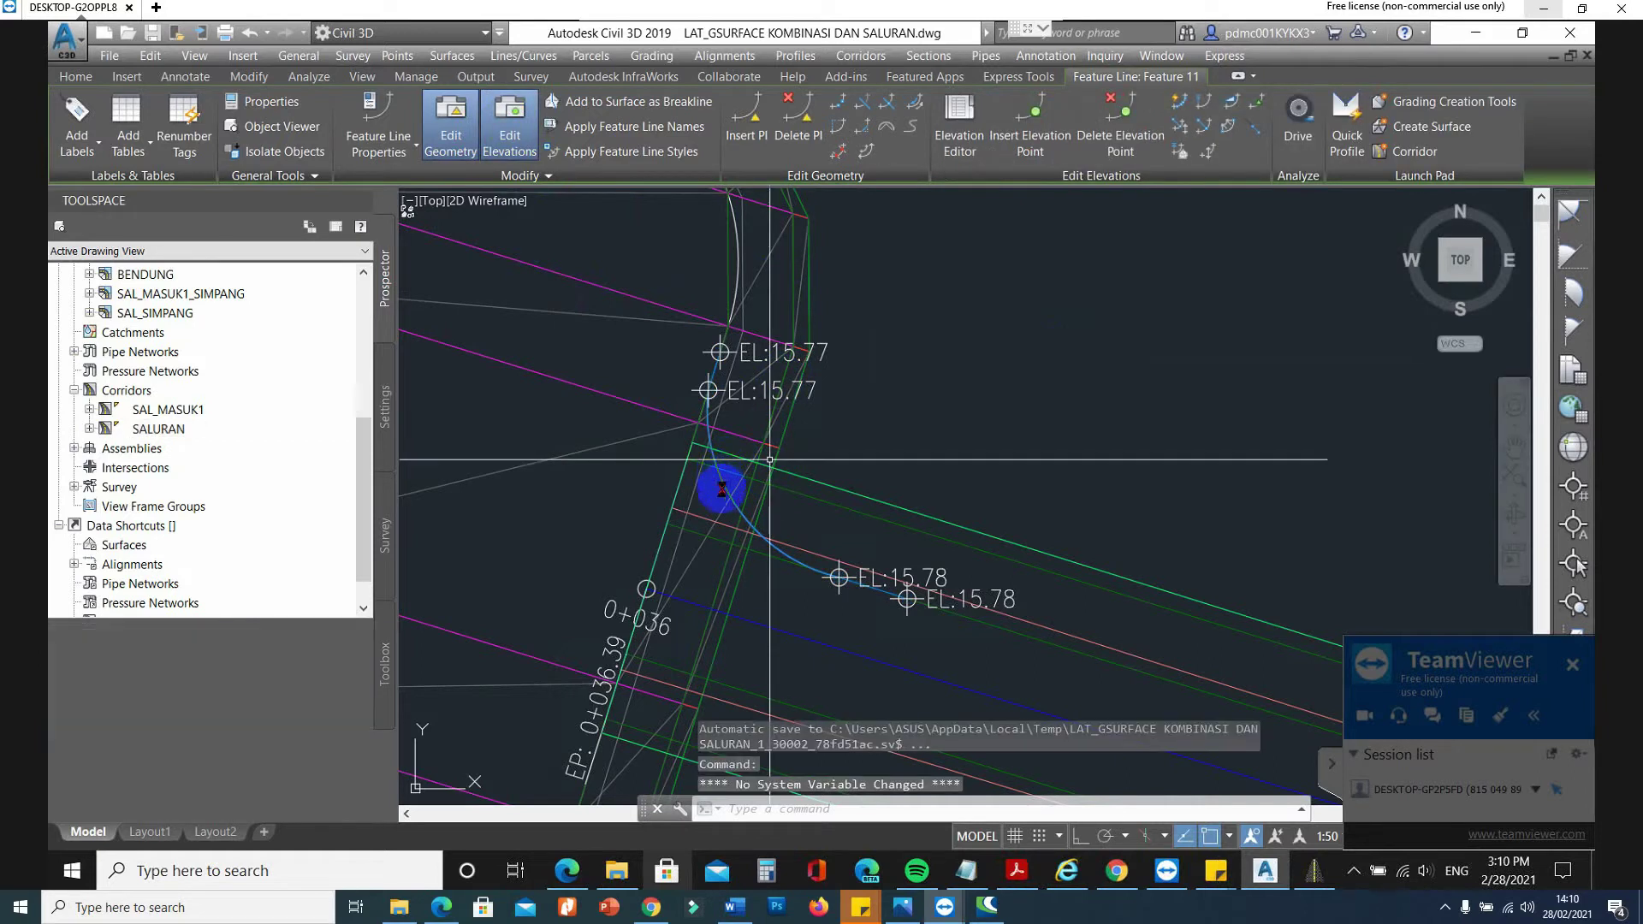
key(Escape)
key(Escape)
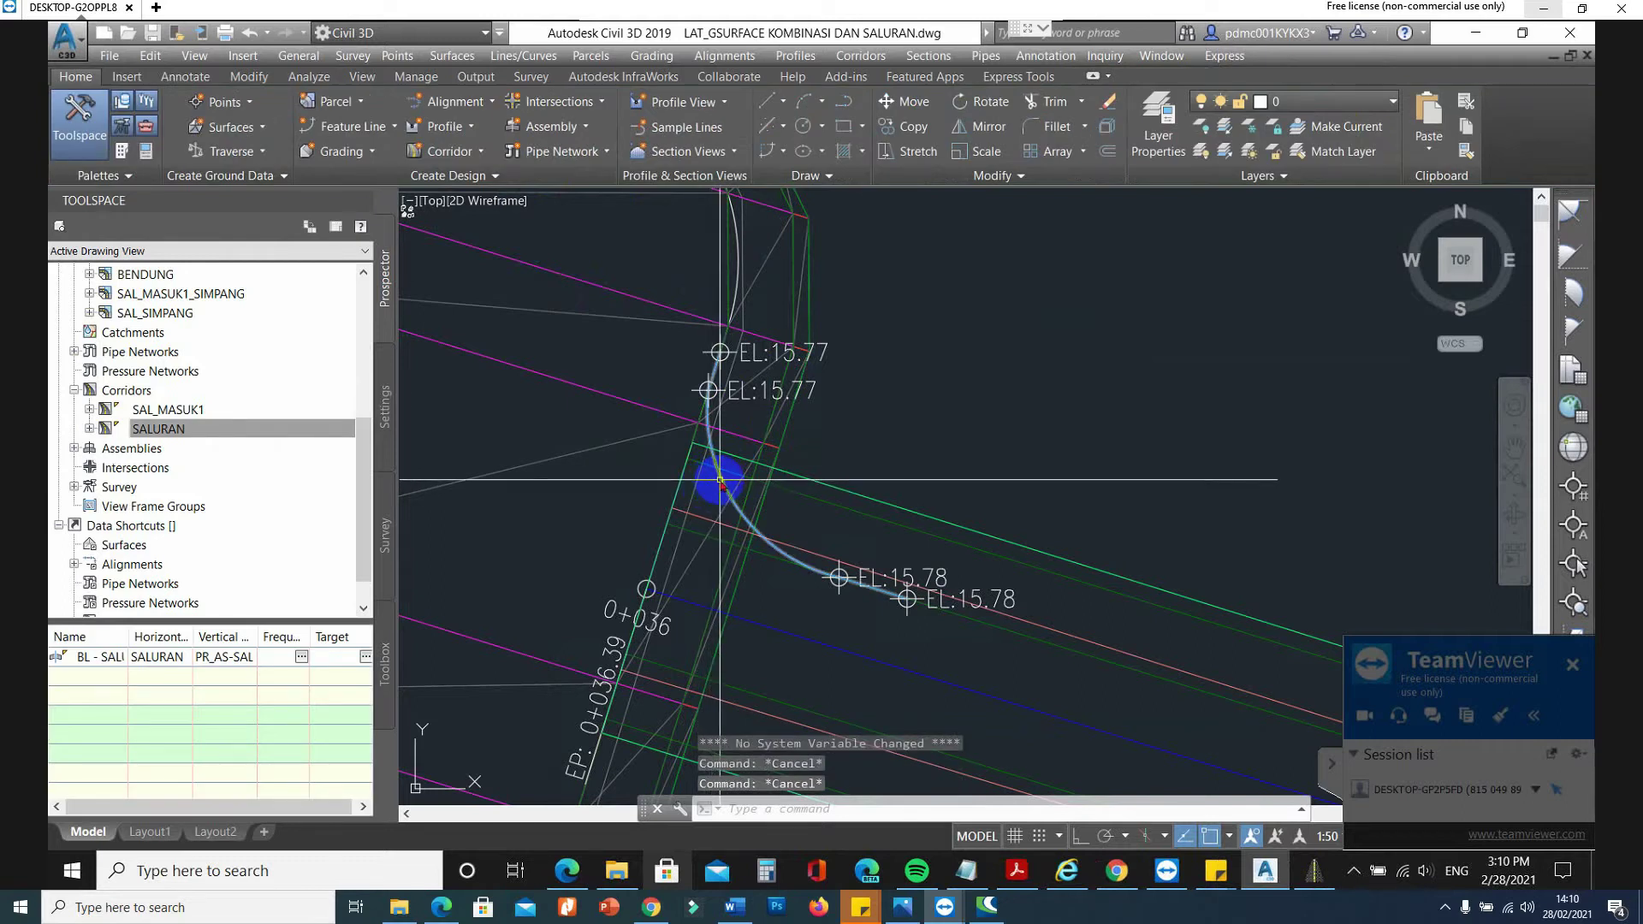
Open the Elevation Editor for the junction feature line and compare its vertex elevations with the INVERT spot labels.
click(719, 481)
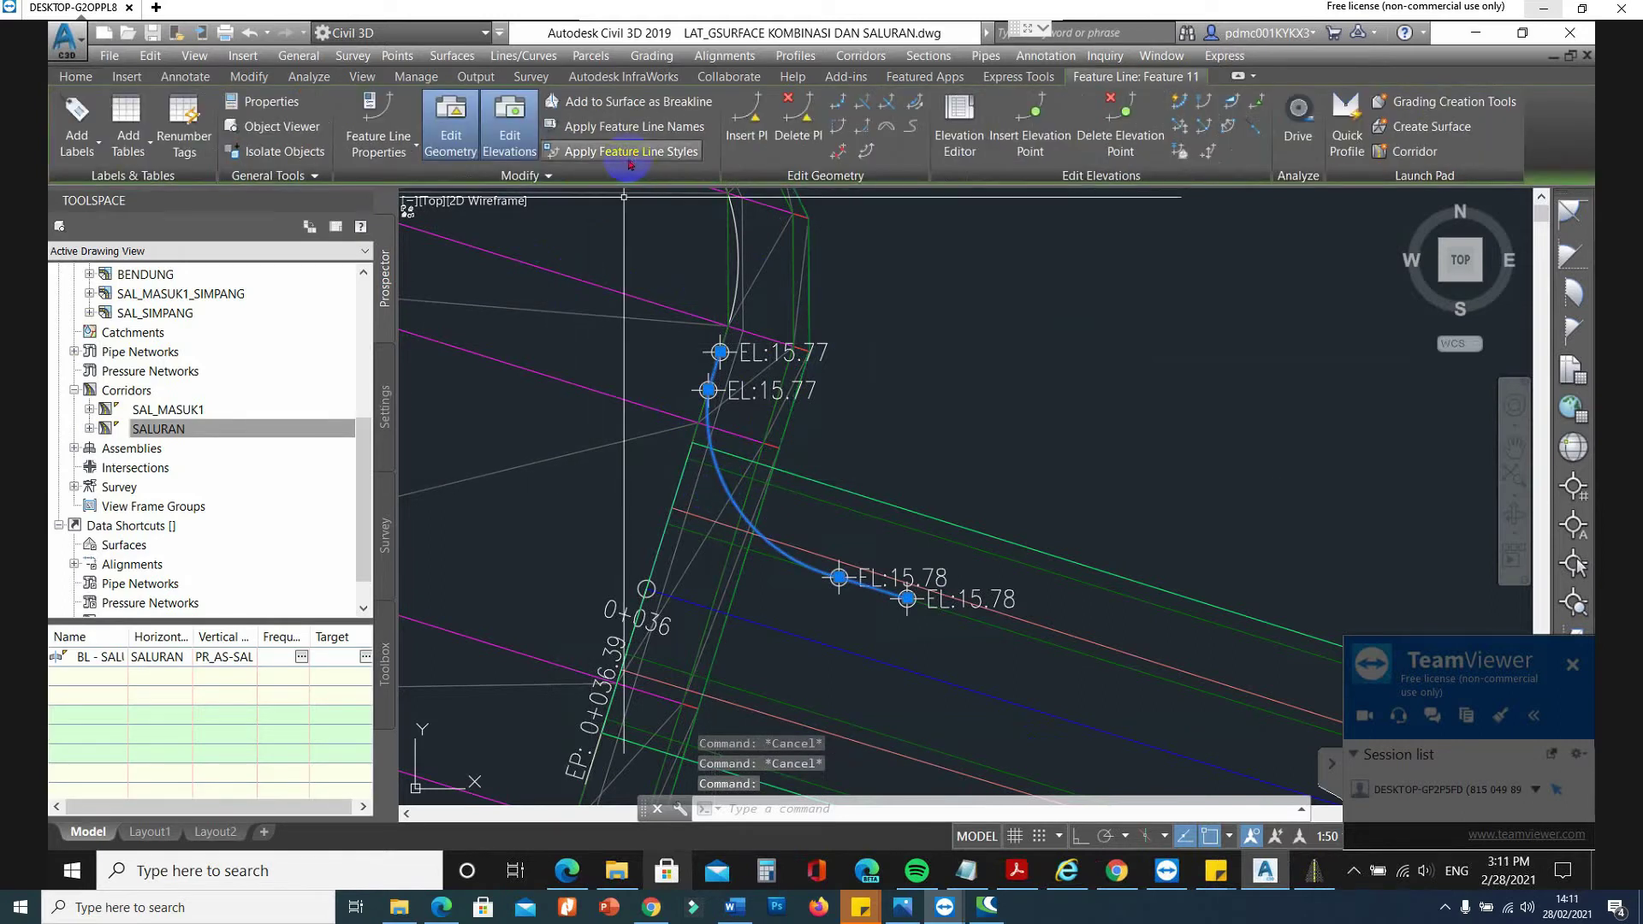
click(960, 135)
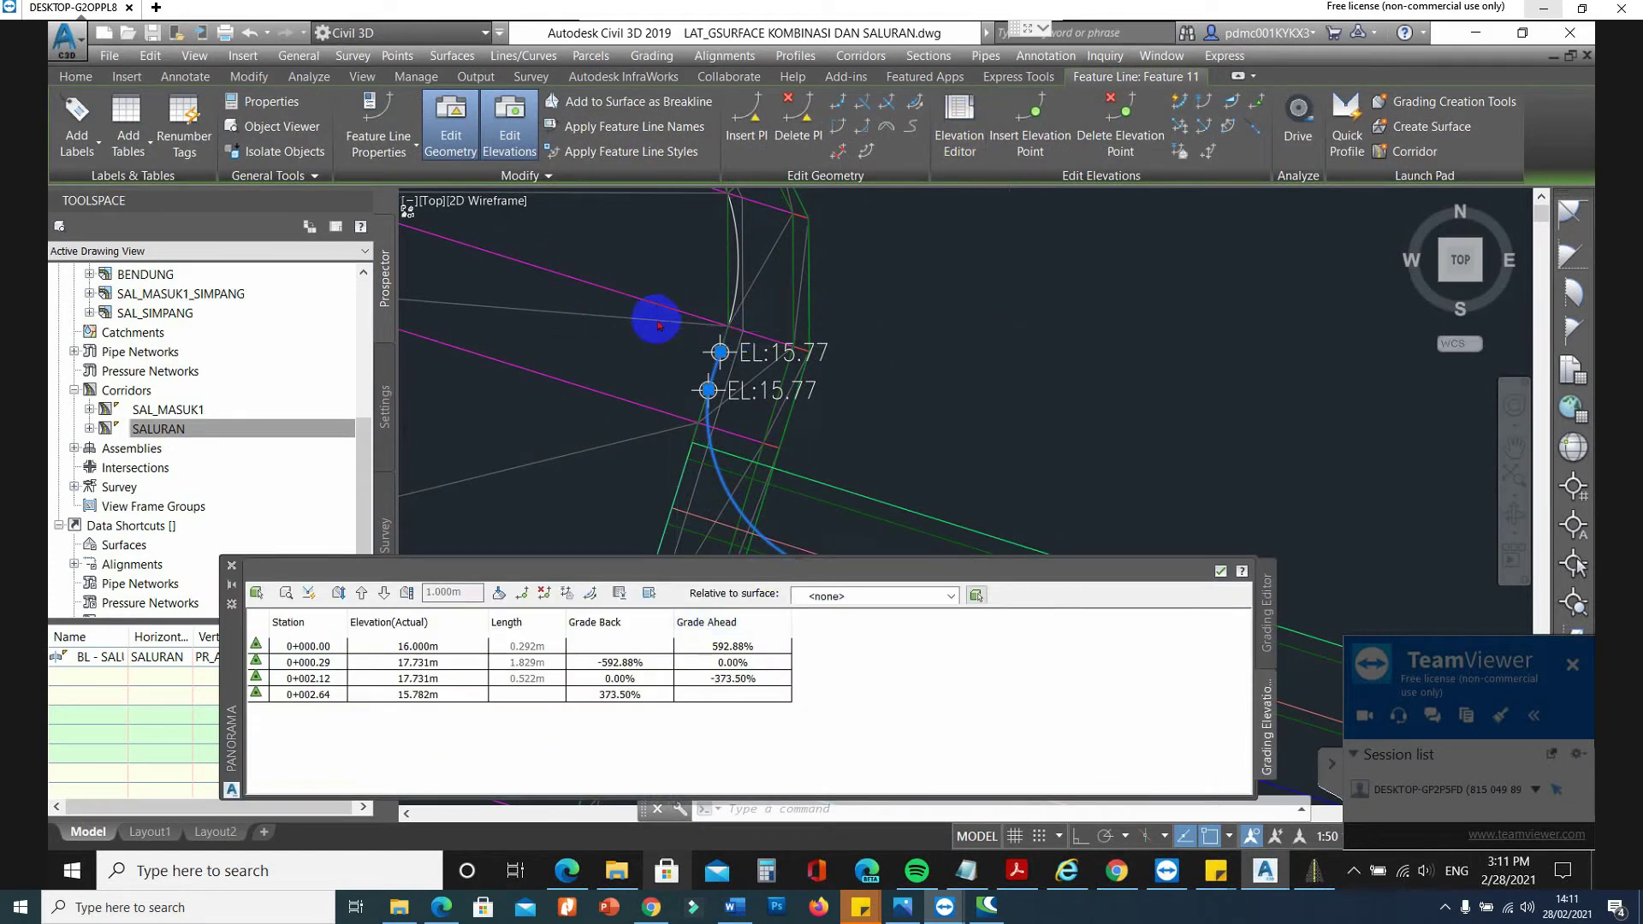
middle_drag(679, 366, 575, 253)
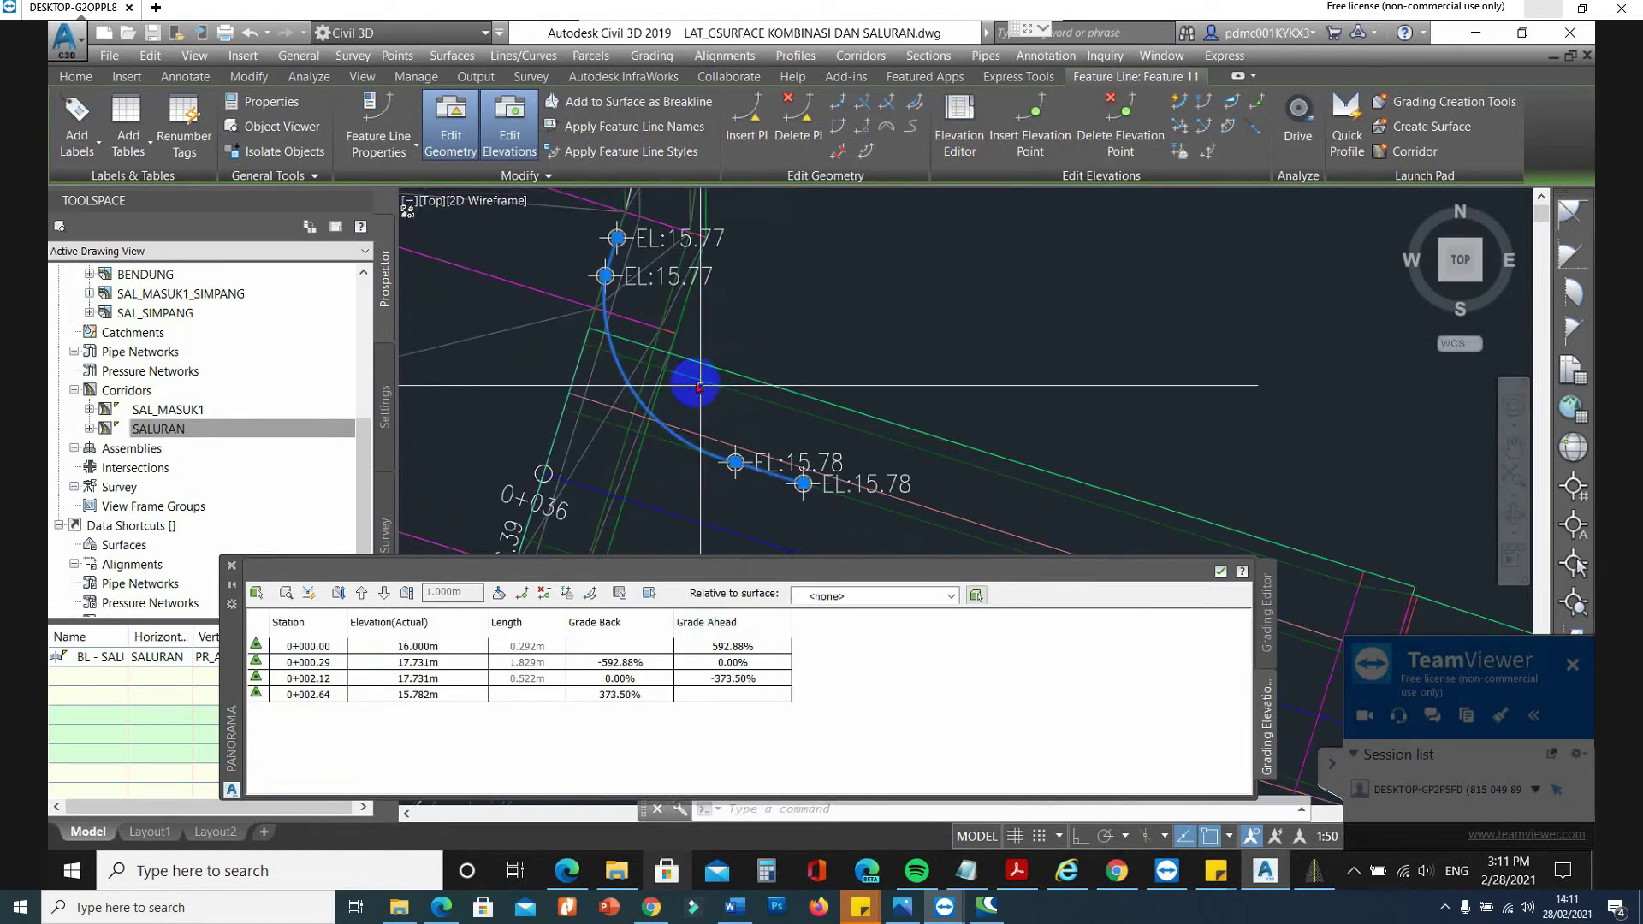
click(443, 653)
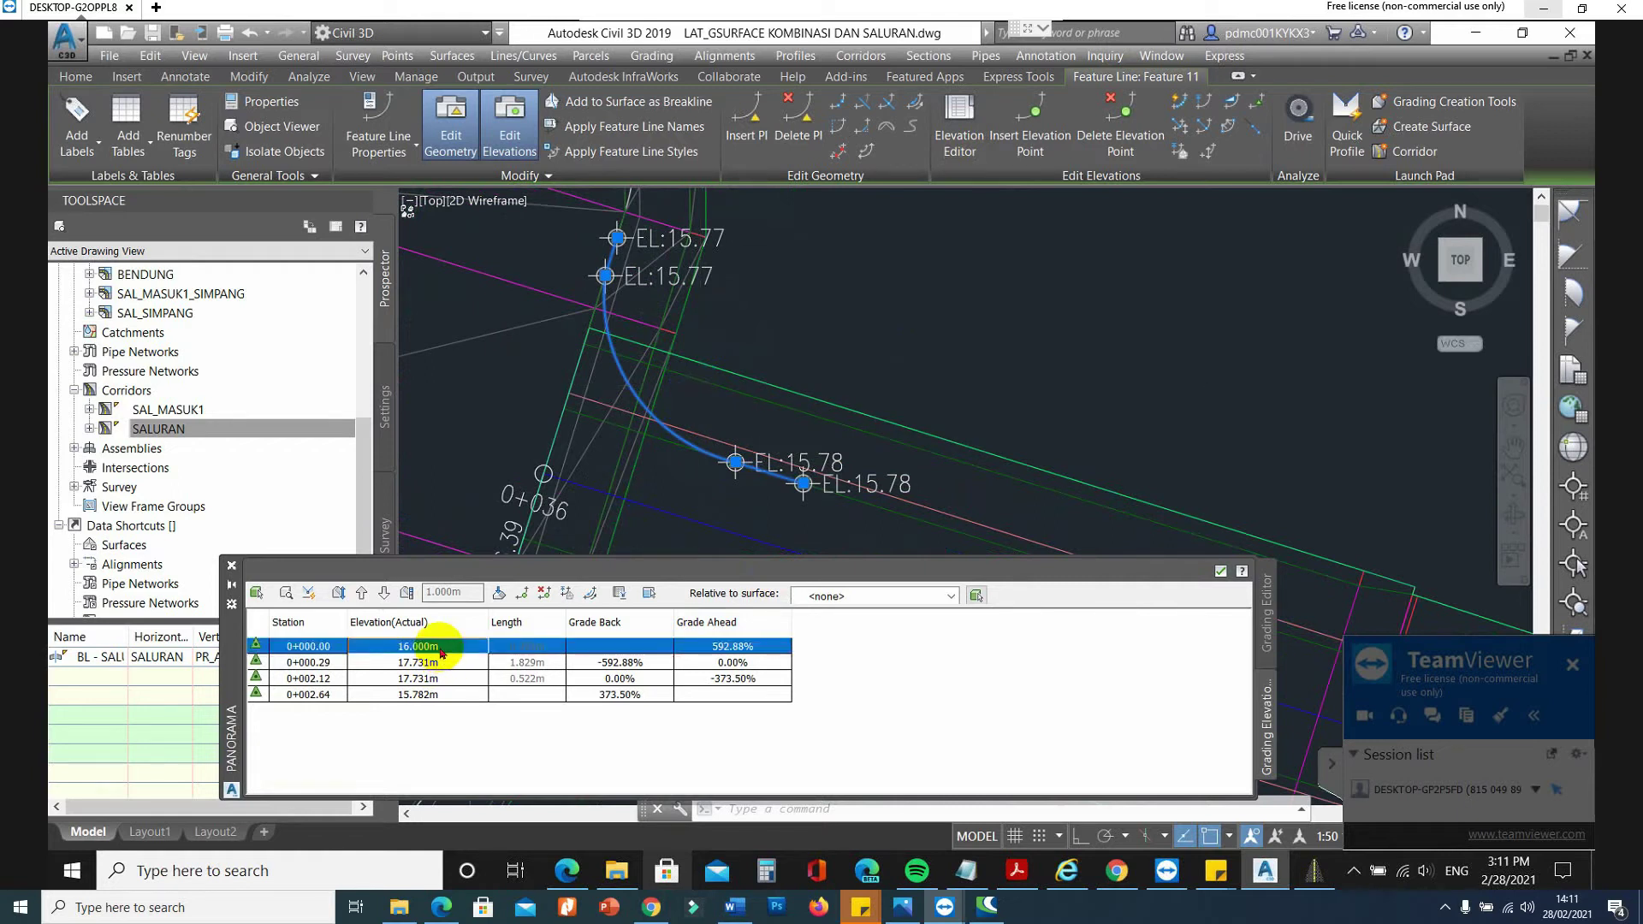
key(Down)
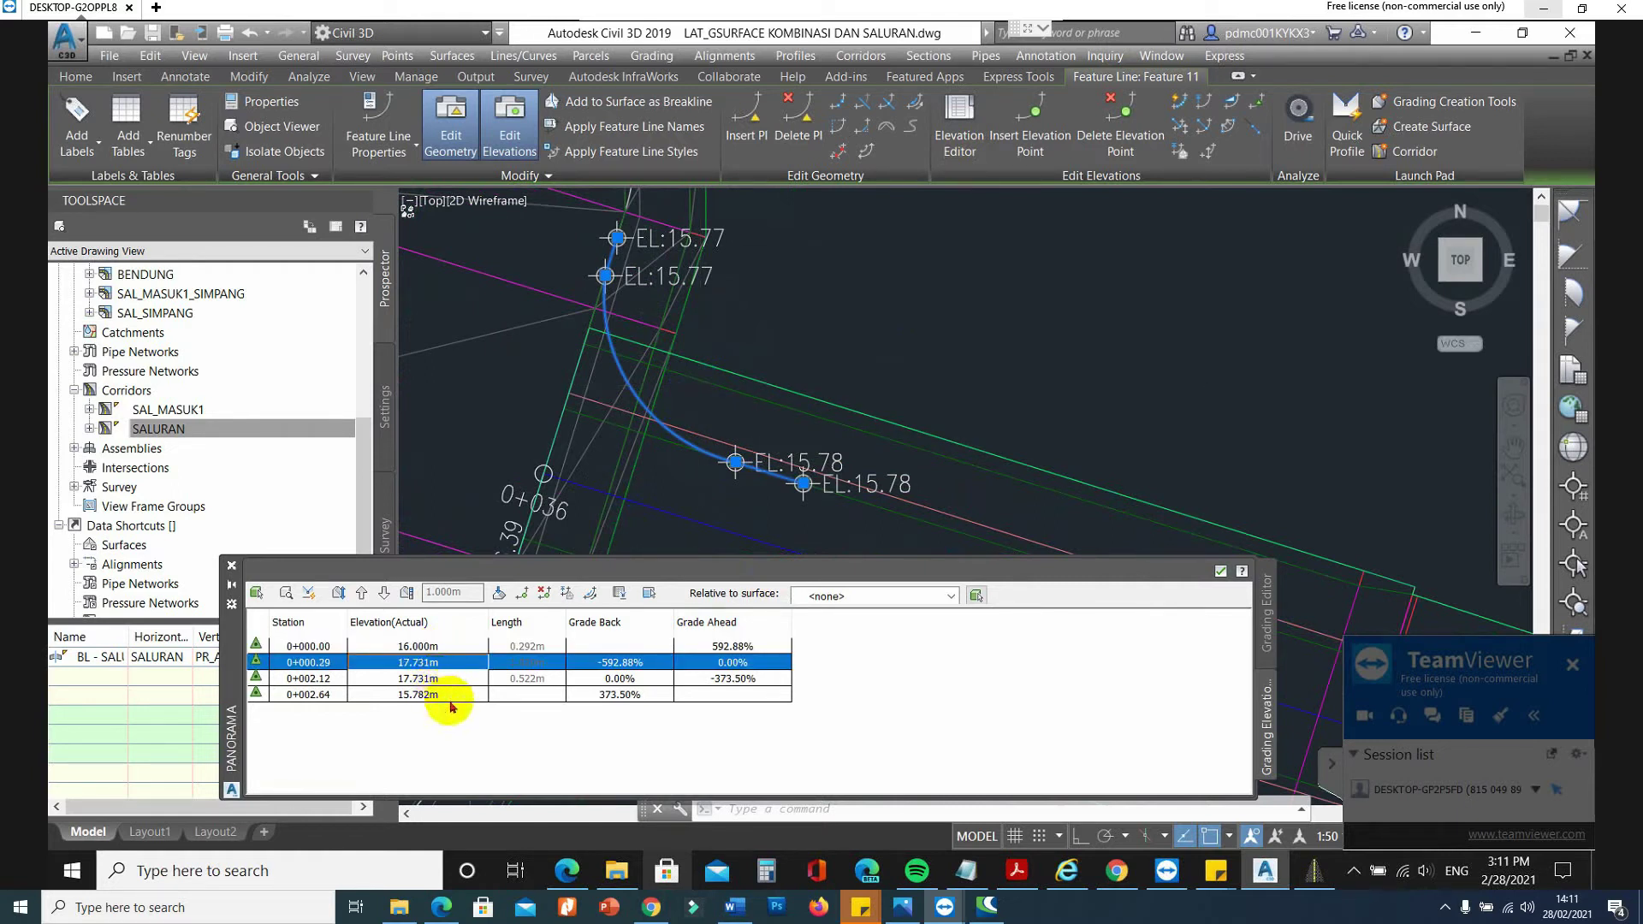
click(952, 332)
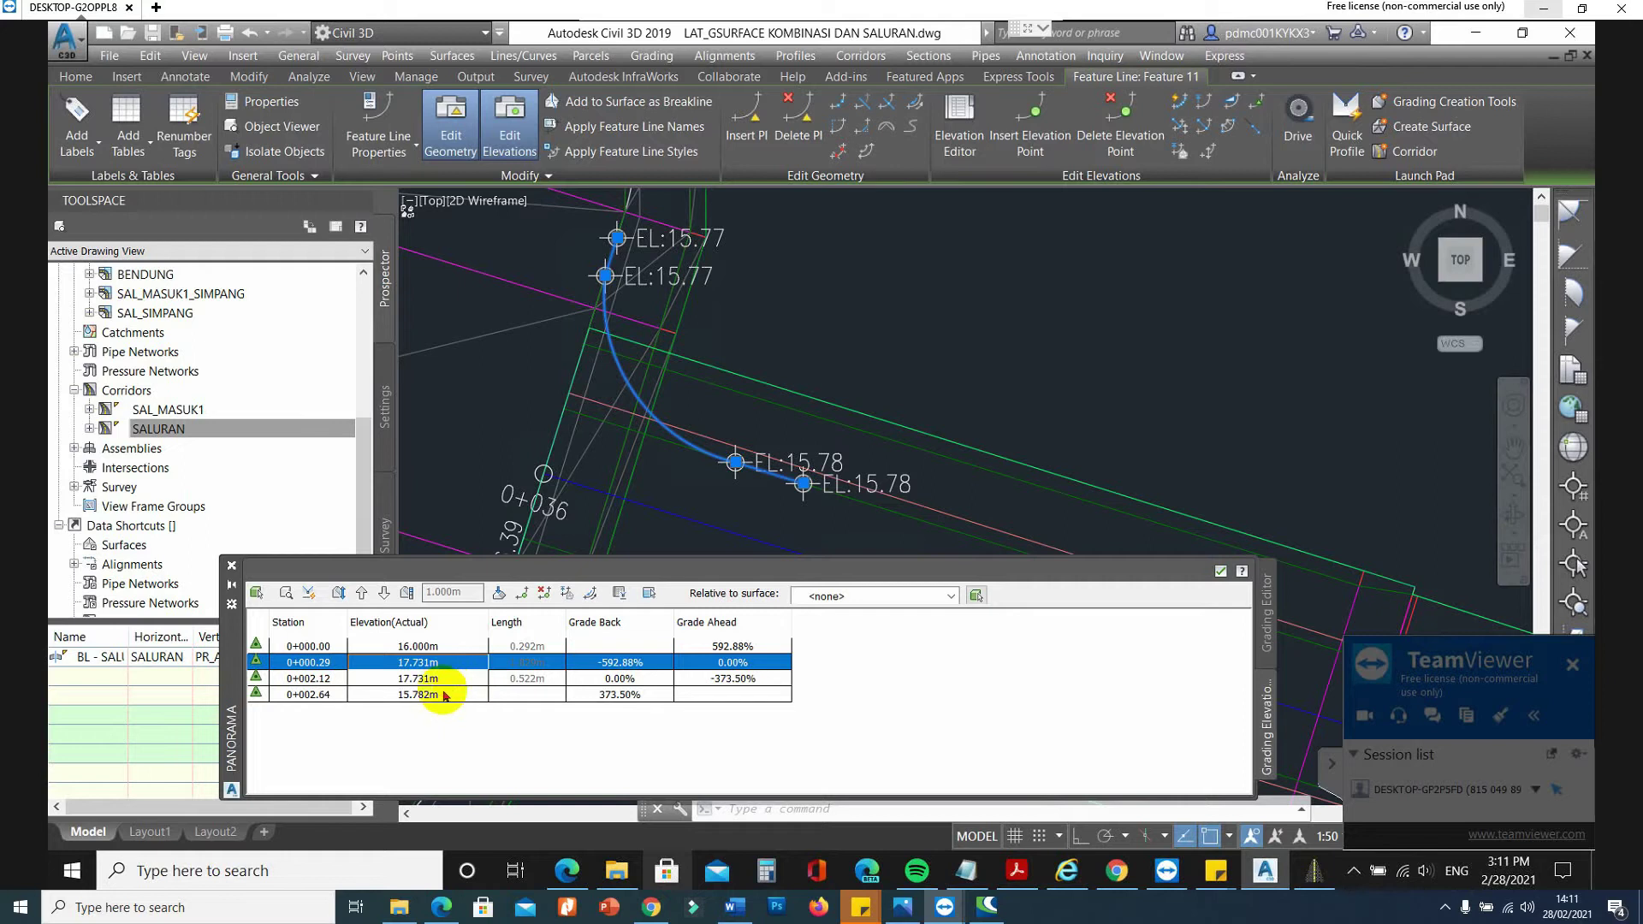
double_click(437, 647)
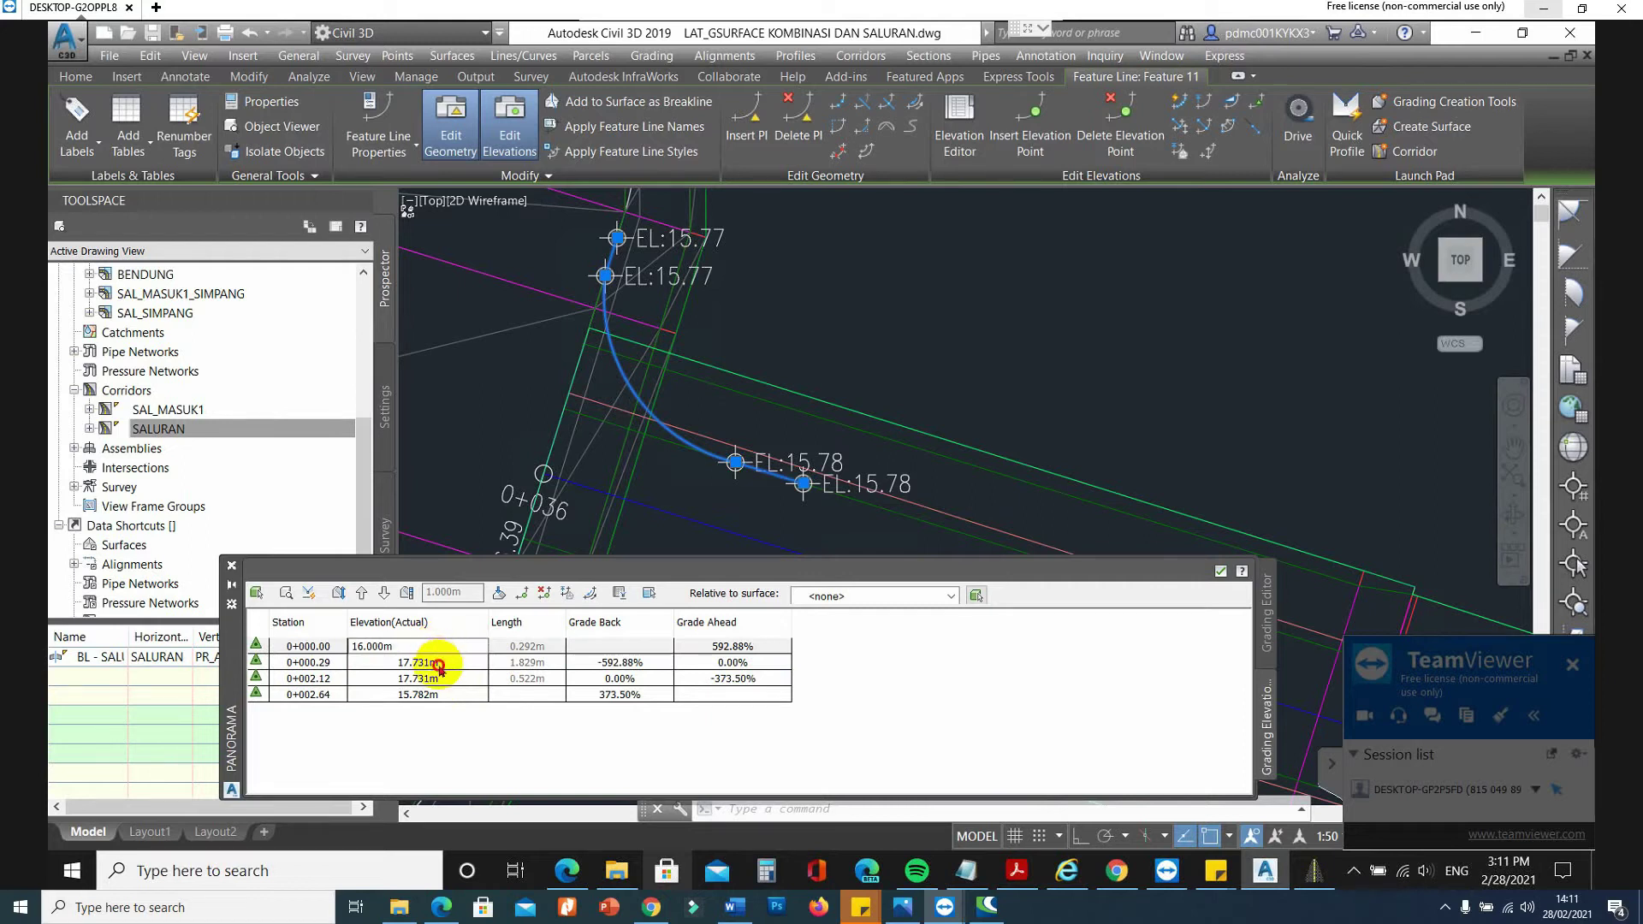
click(438, 664)
click(436, 662)
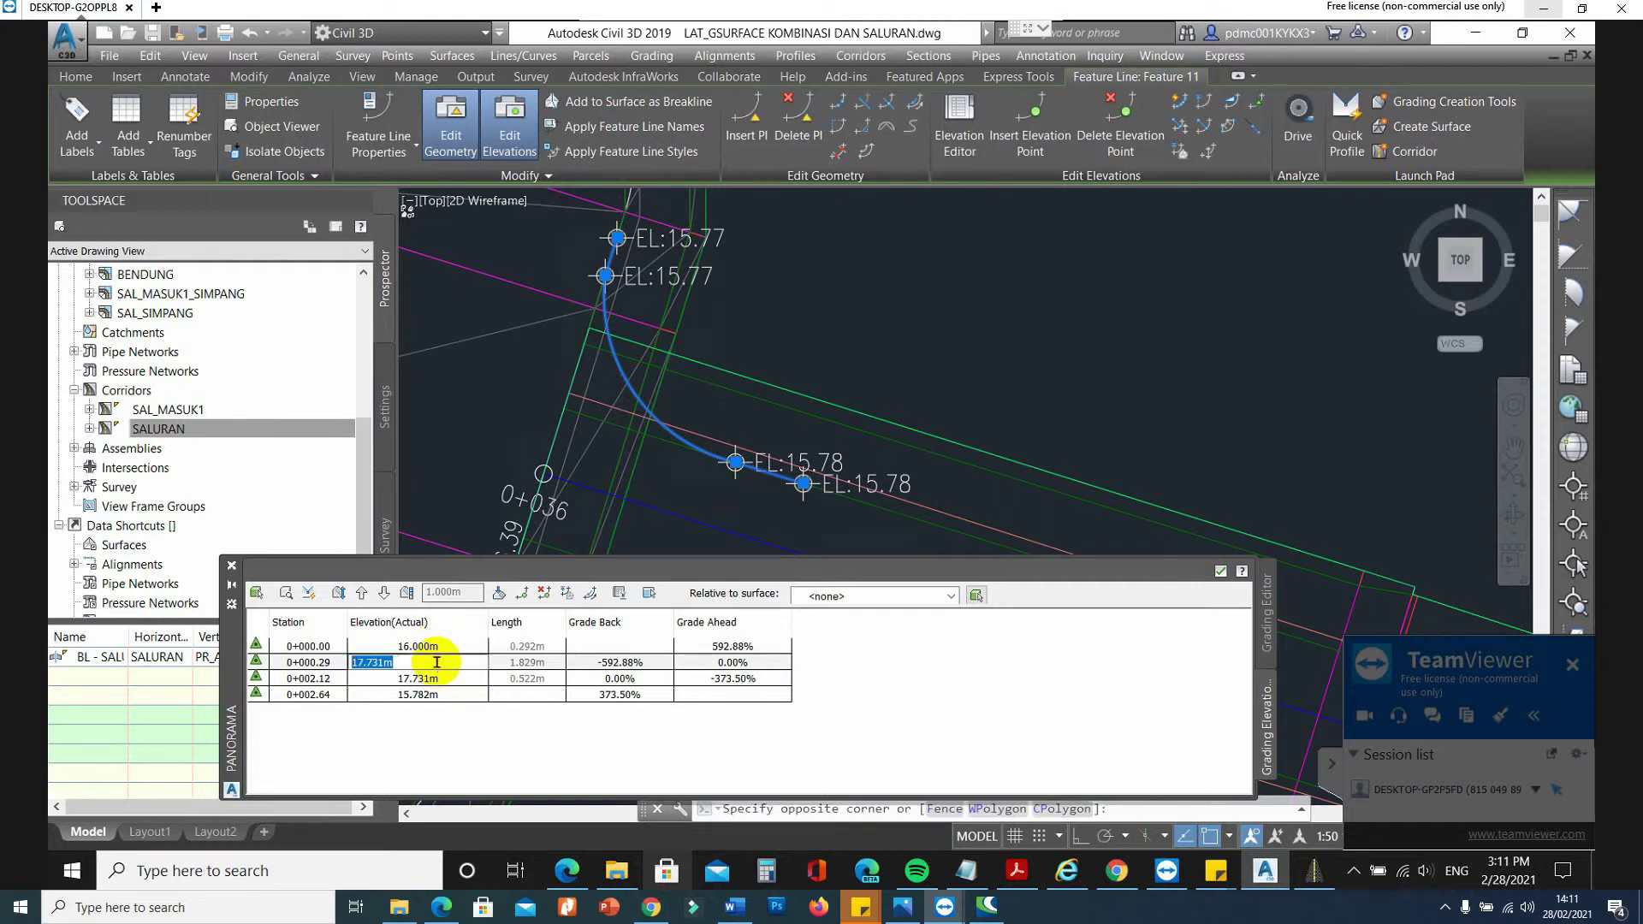
key(Return)
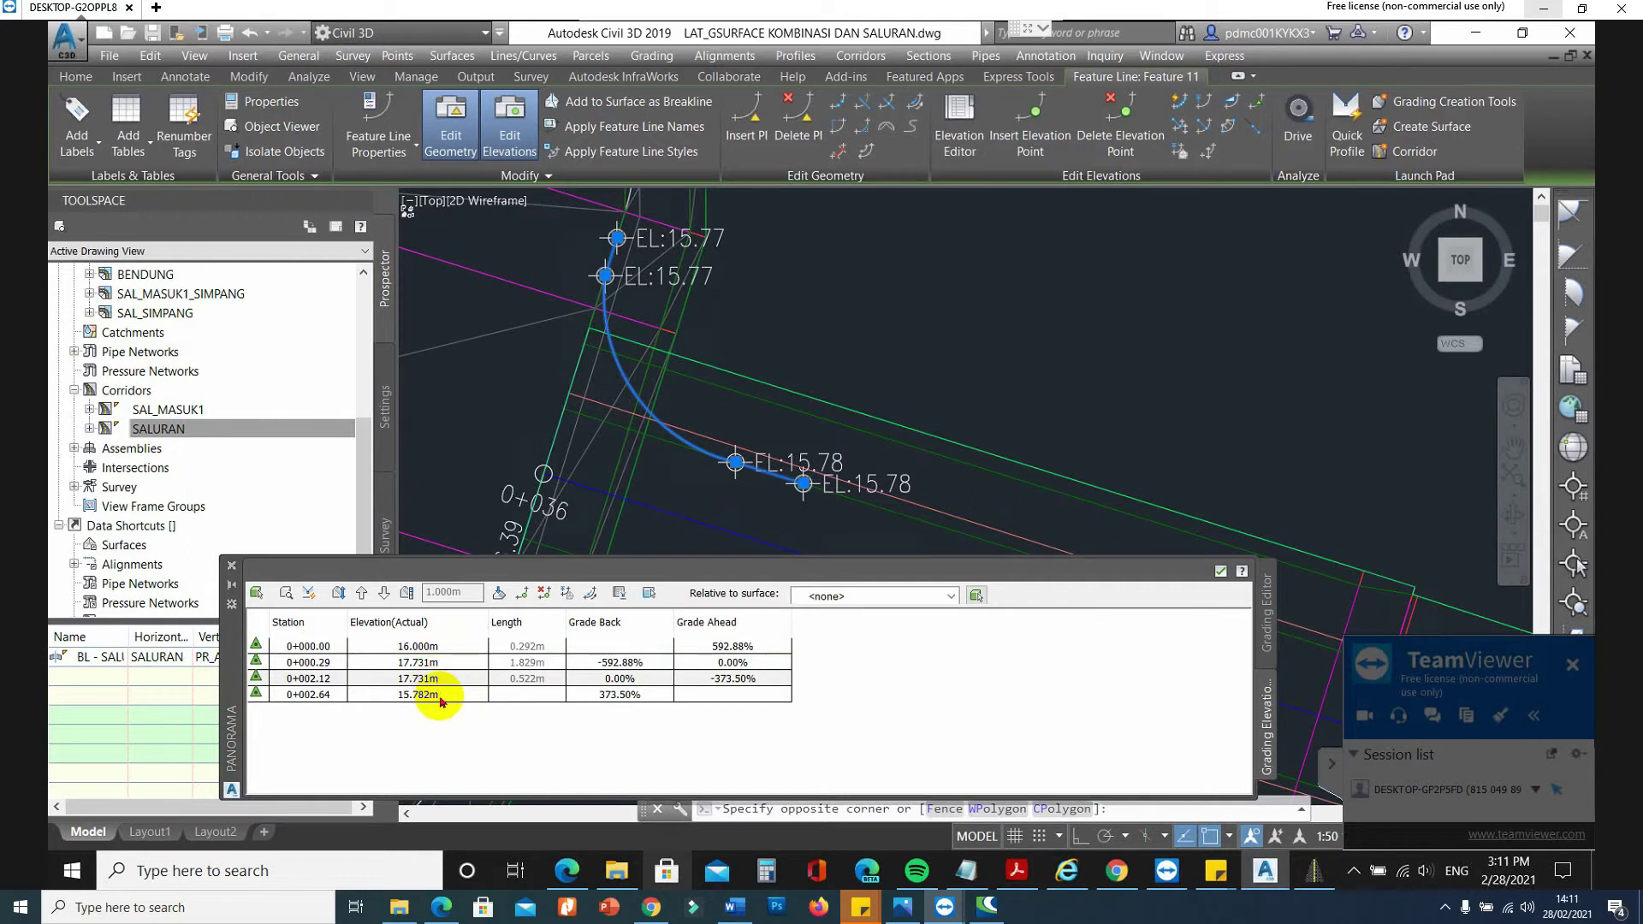
key(Escape)
click(1003, 328)
key(Escape)
Set the feature line's elevations at stations 0+000.00 and 0+000.29 to 15.77 m.
click(436, 653)
click(434, 648)
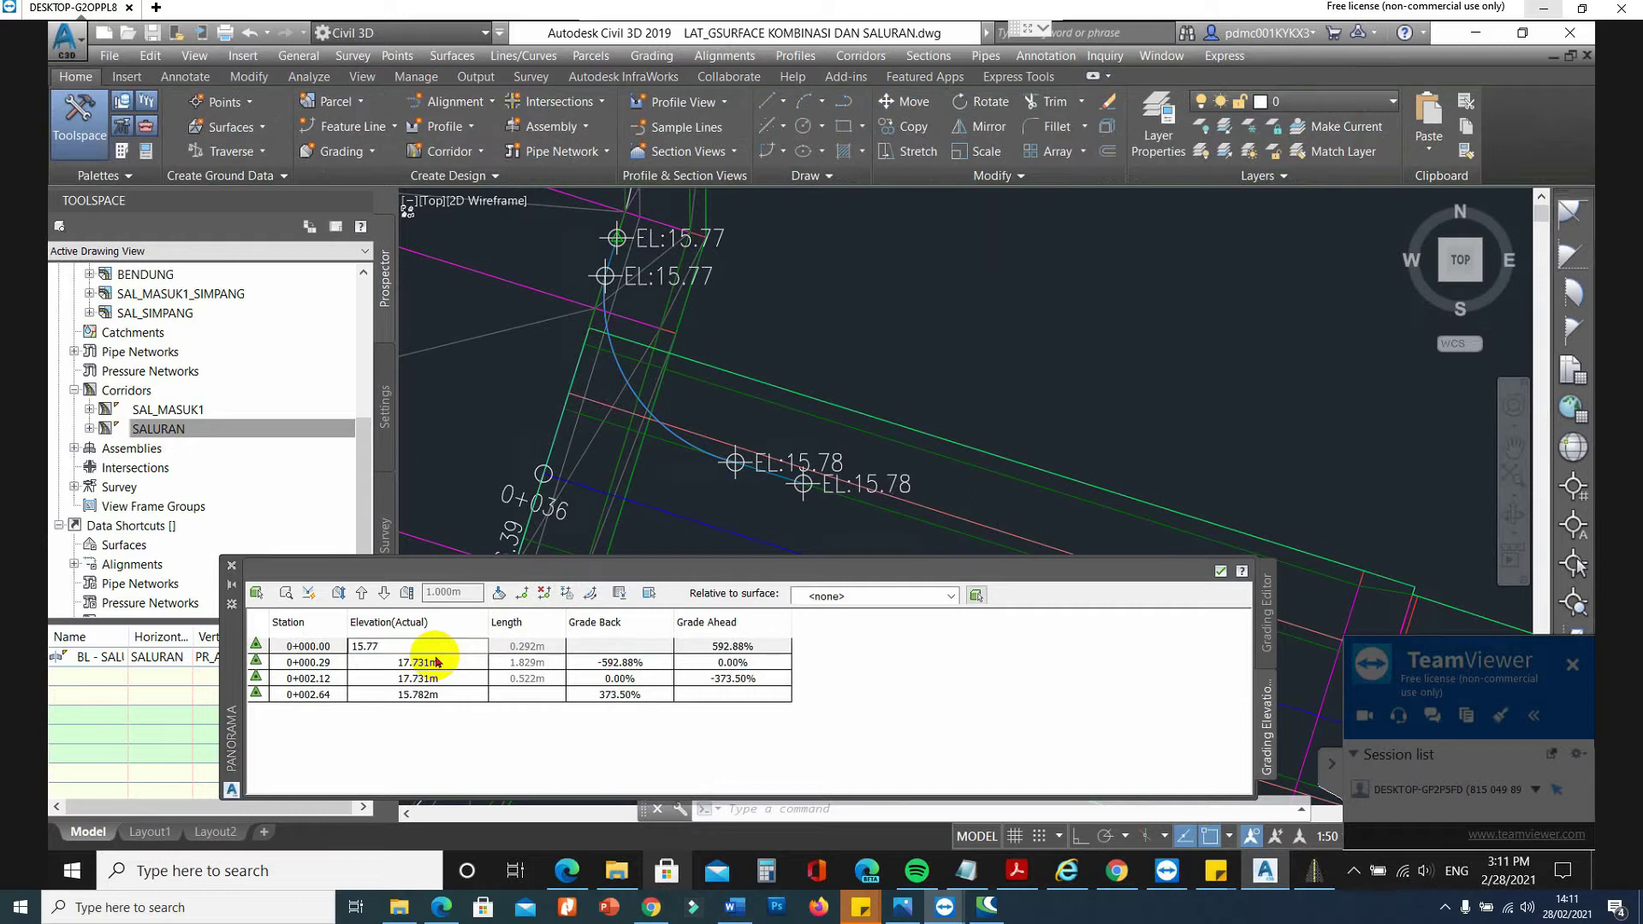
key(Return)
click(445, 665)
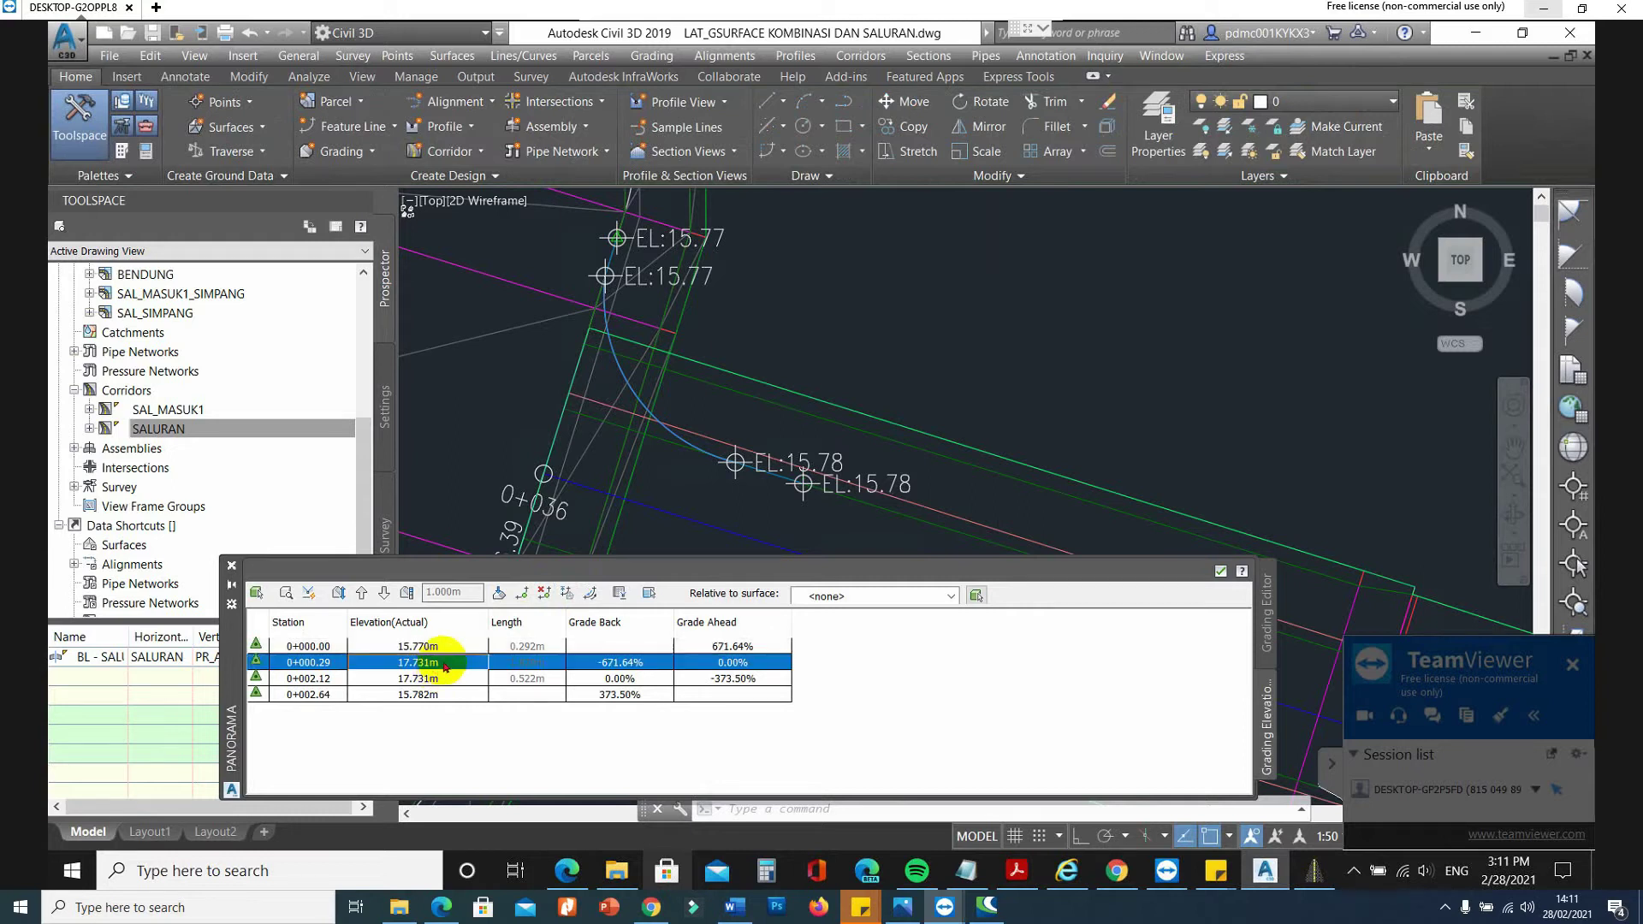
click(444, 663)
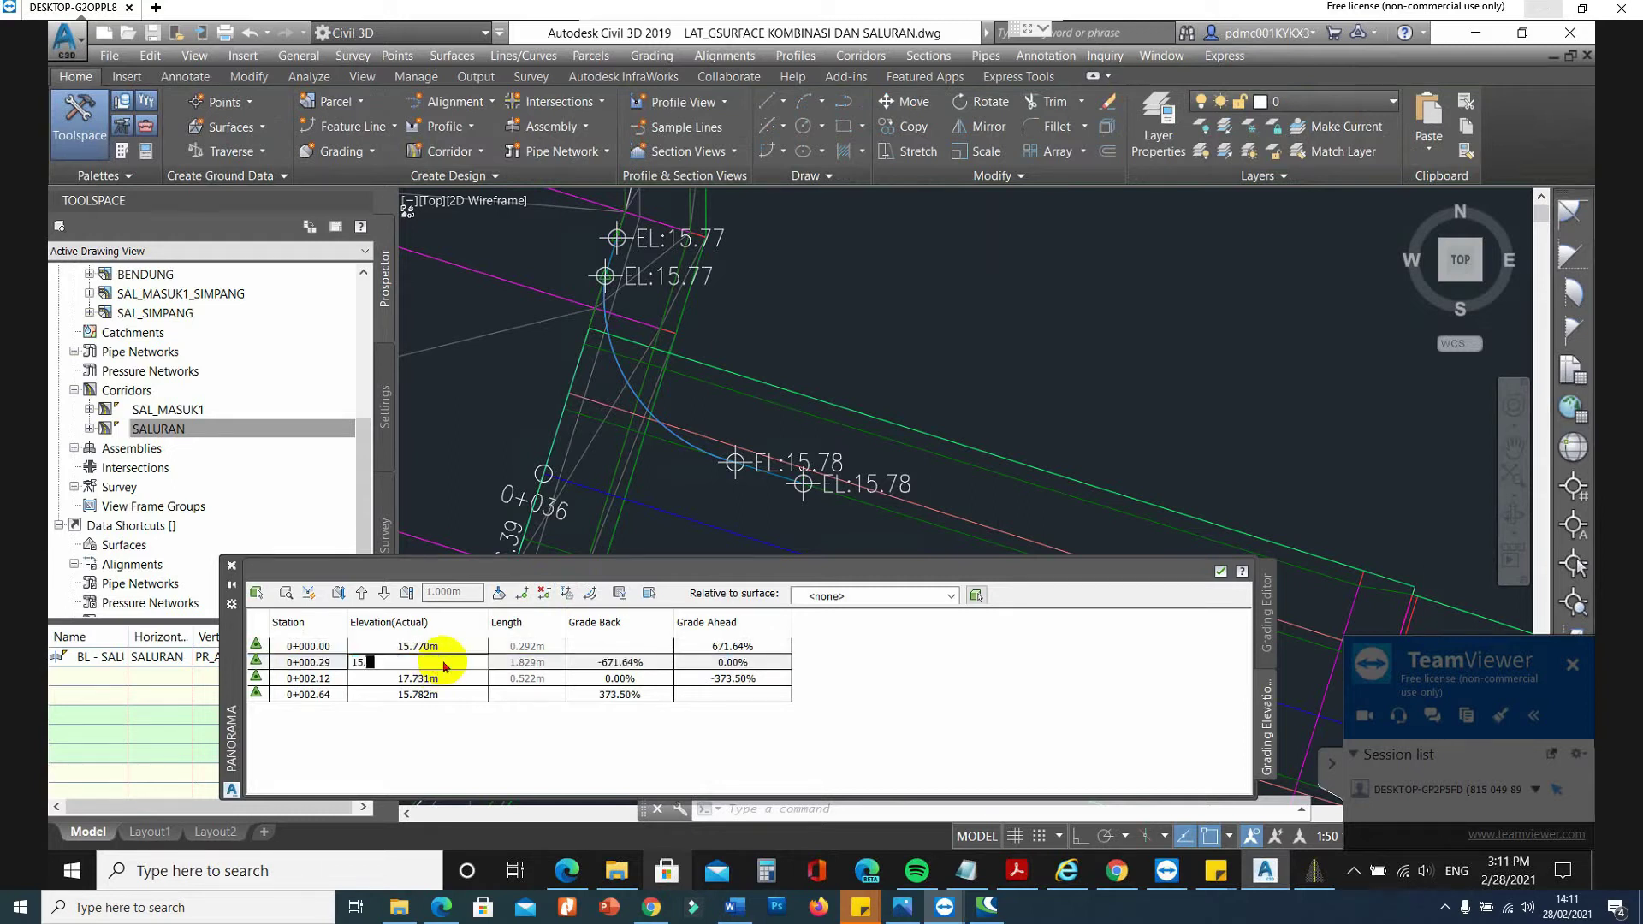
key(Return)
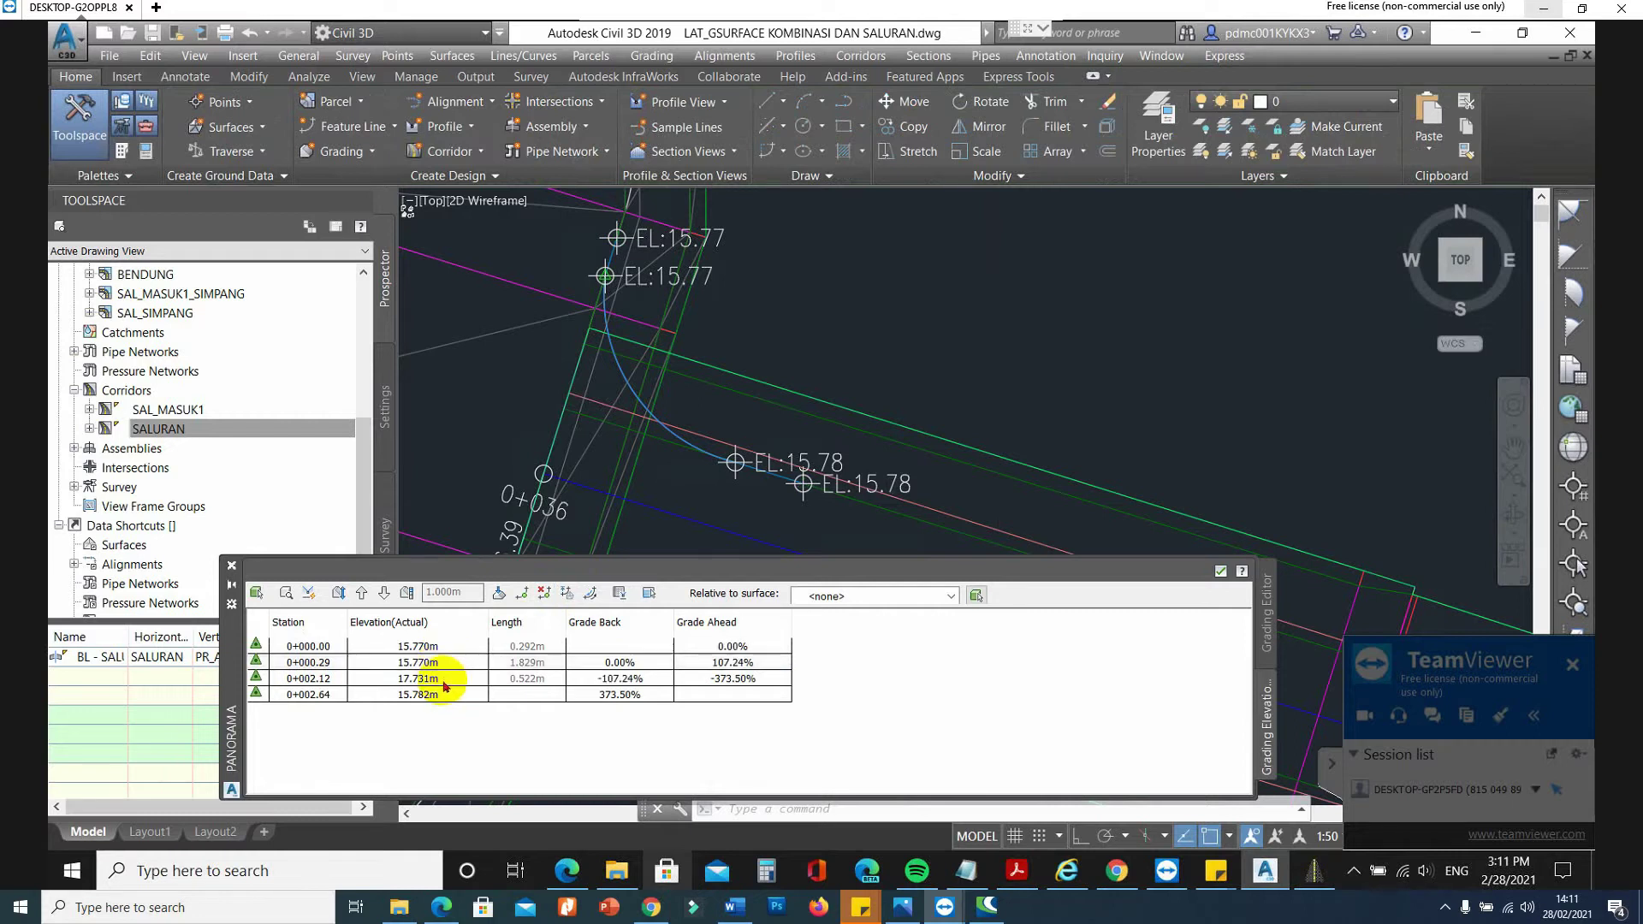
Set the feature line's elevations at stations 0+002.12 and 0+002.64 to 15.78 m.
click(444, 679)
click(442, 677)
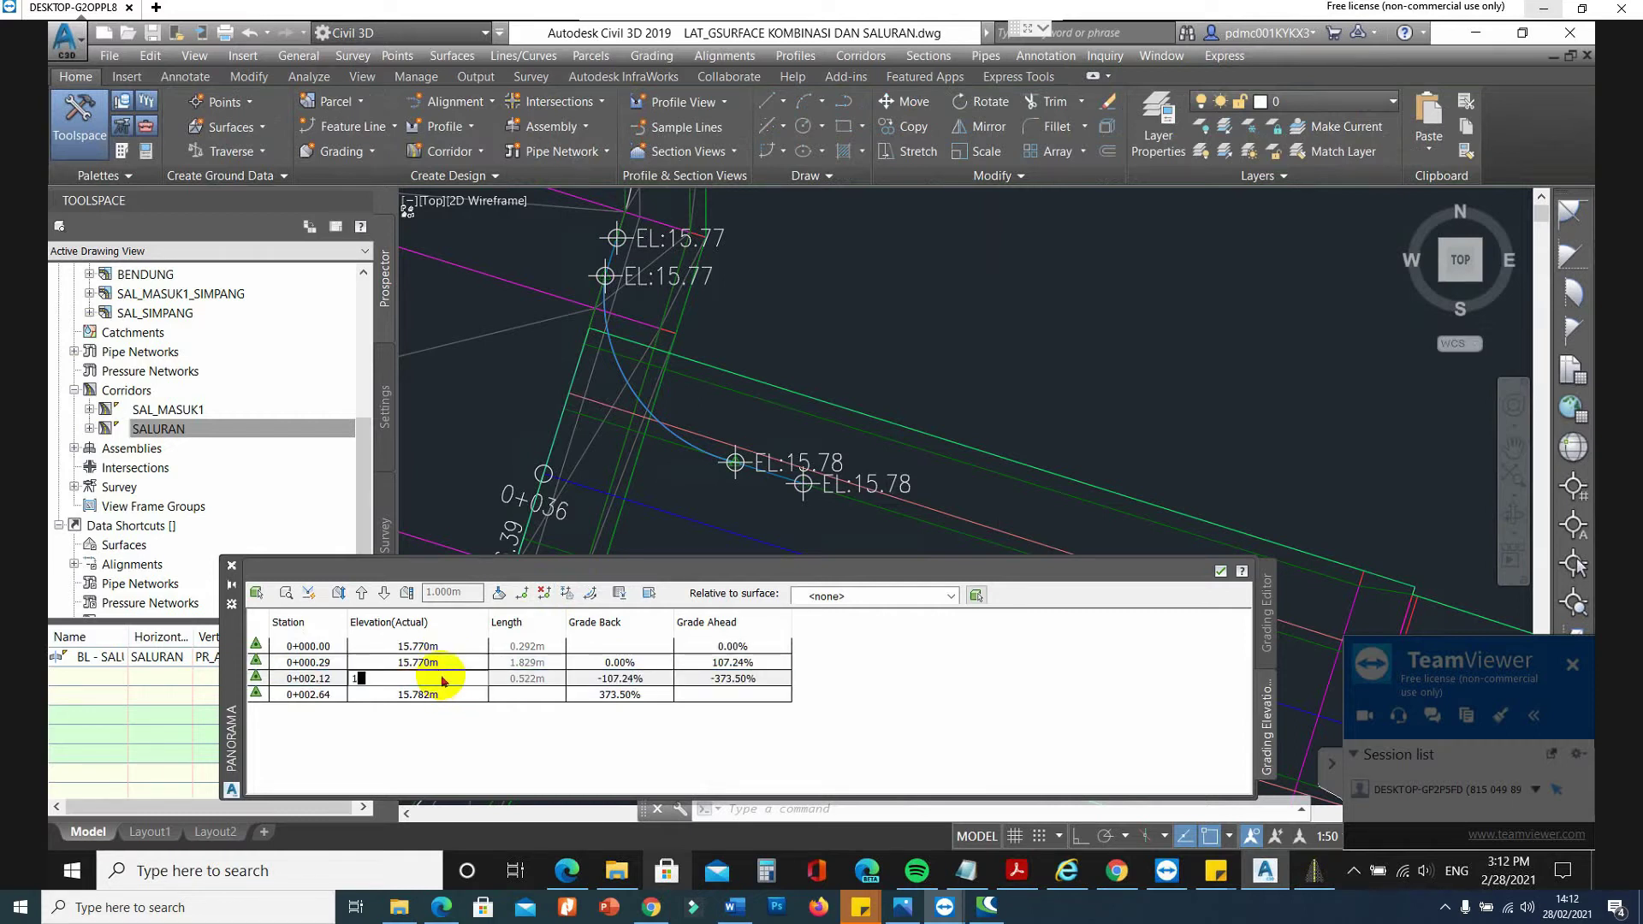
key(Return)
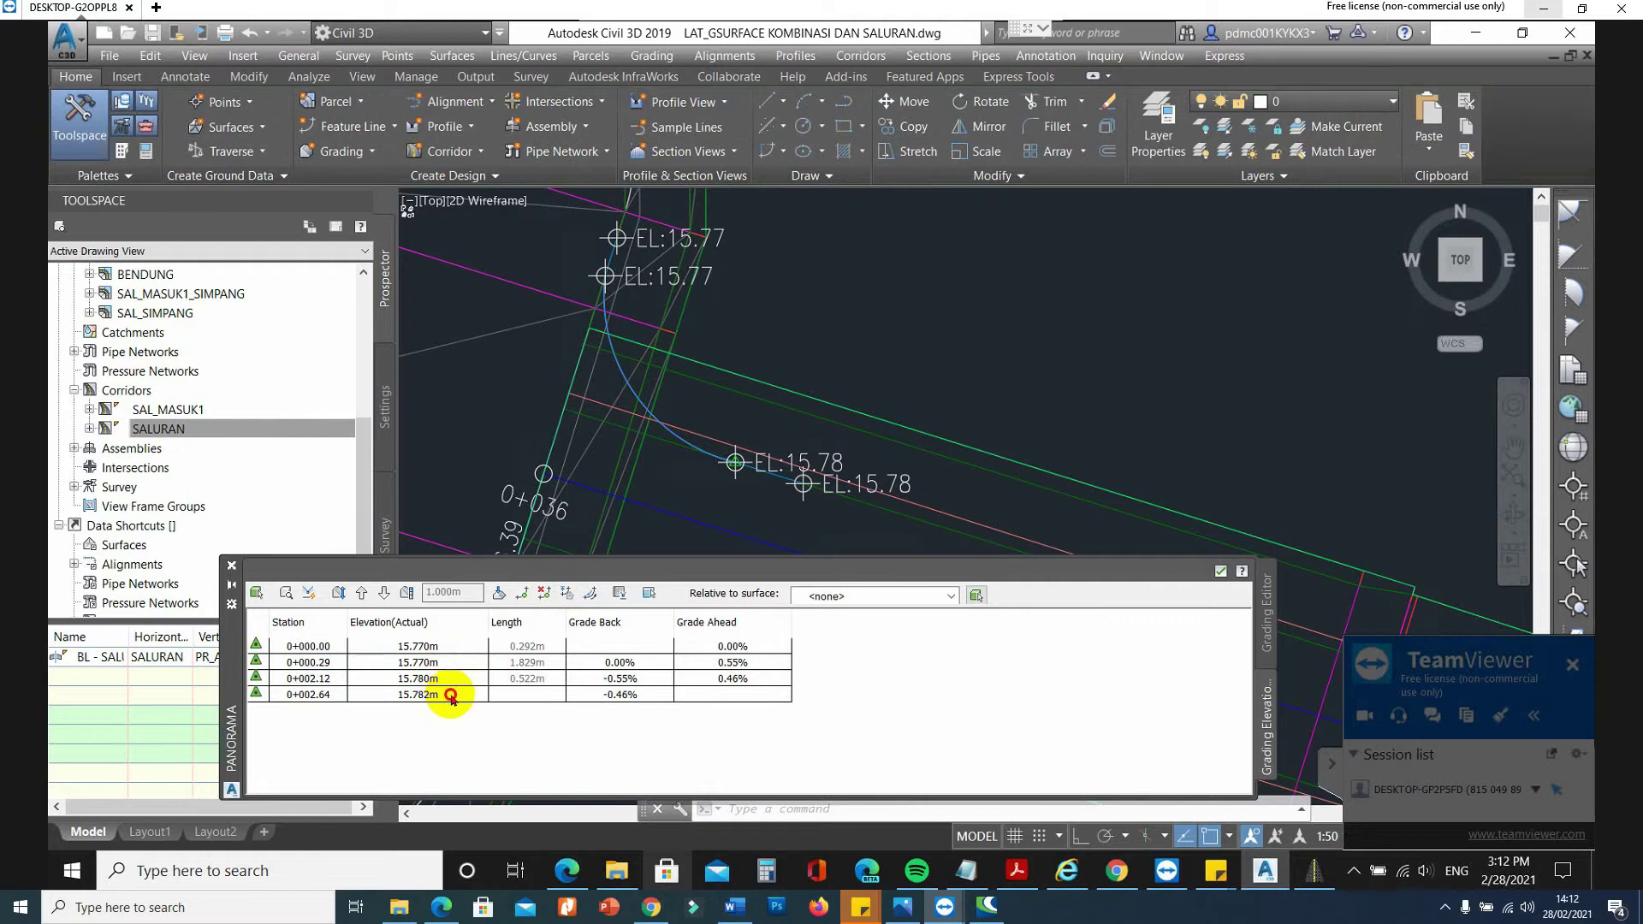
click(450, 695)
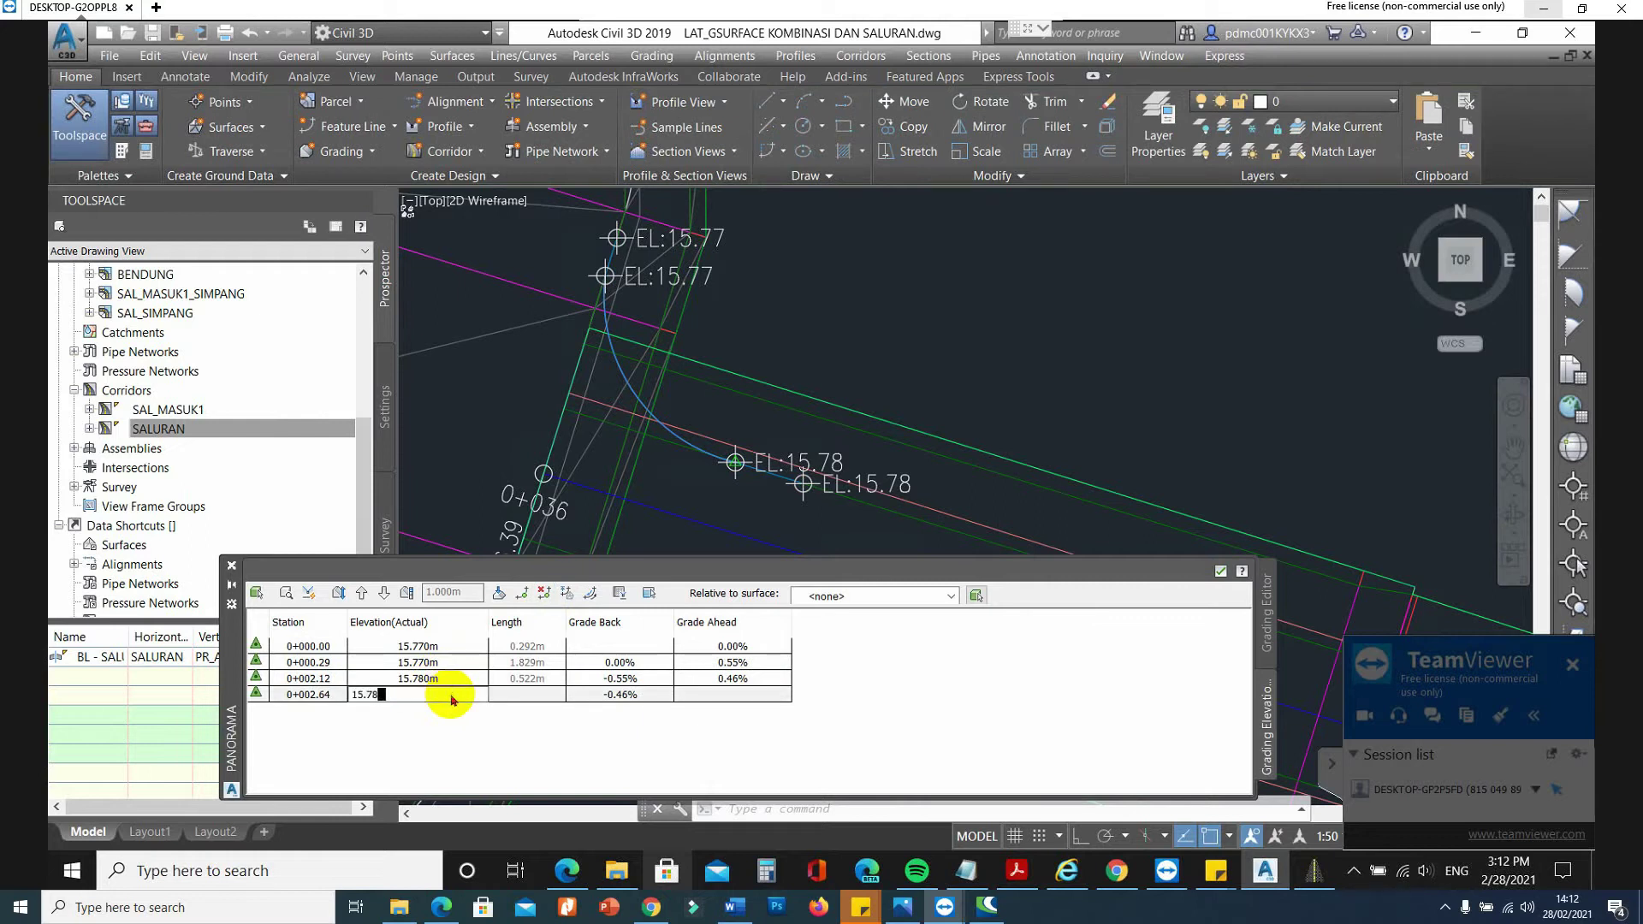
key(Return)
key(Escape)
key(Escape)
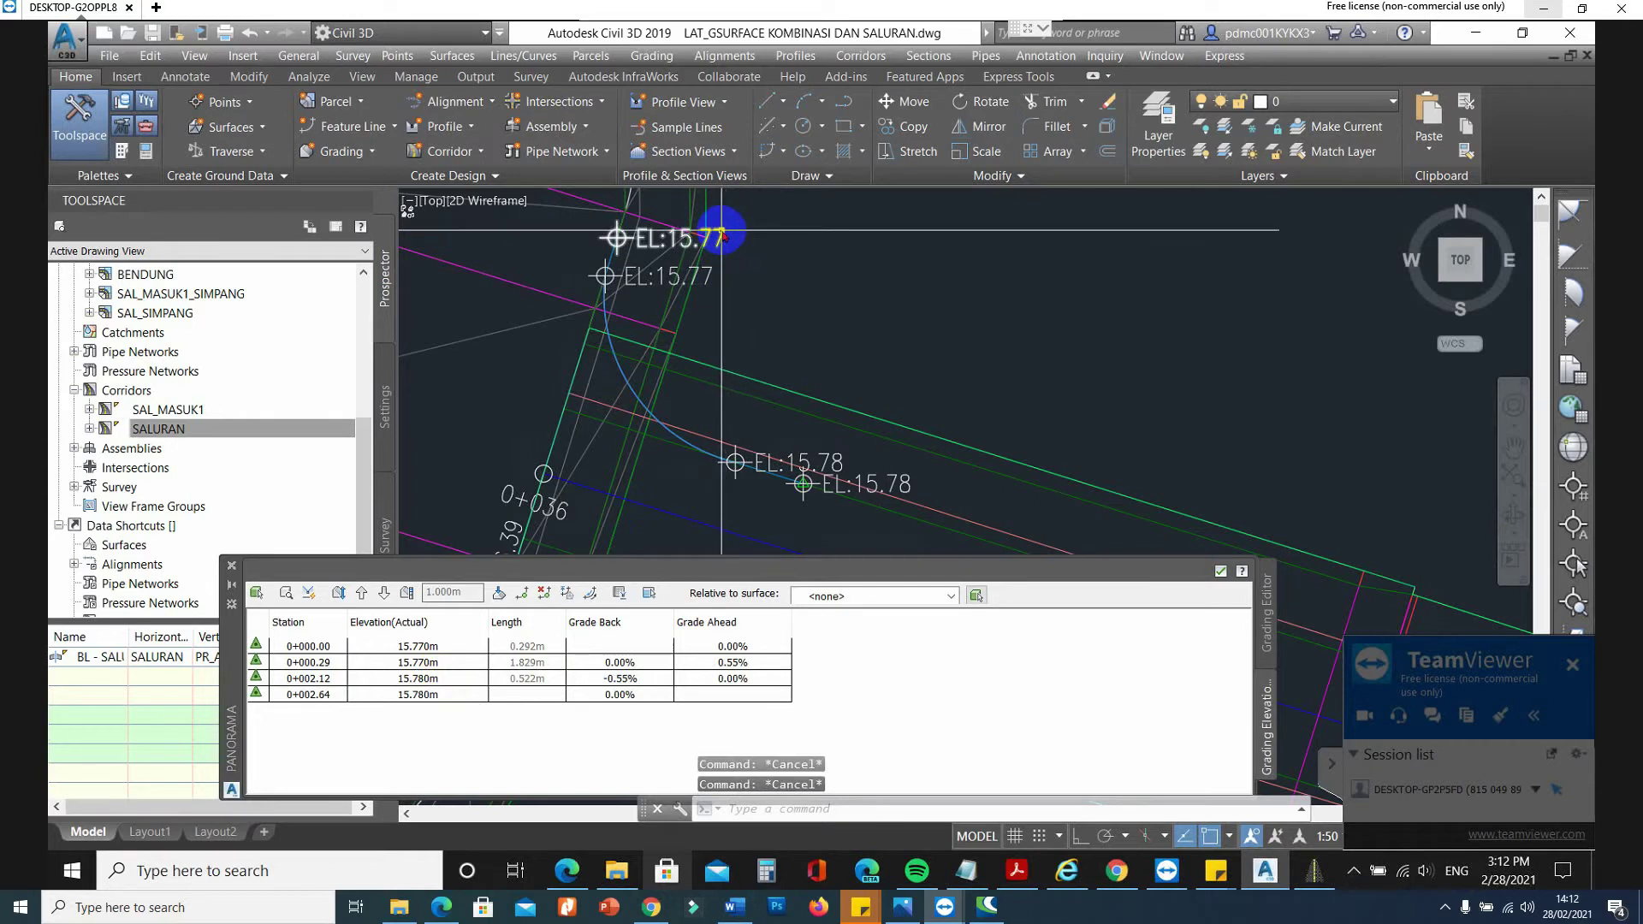
Set the precision of the surface elevation text in the spot elevation label style to 0.001.
click(721, 232)
right_click(721, 232)
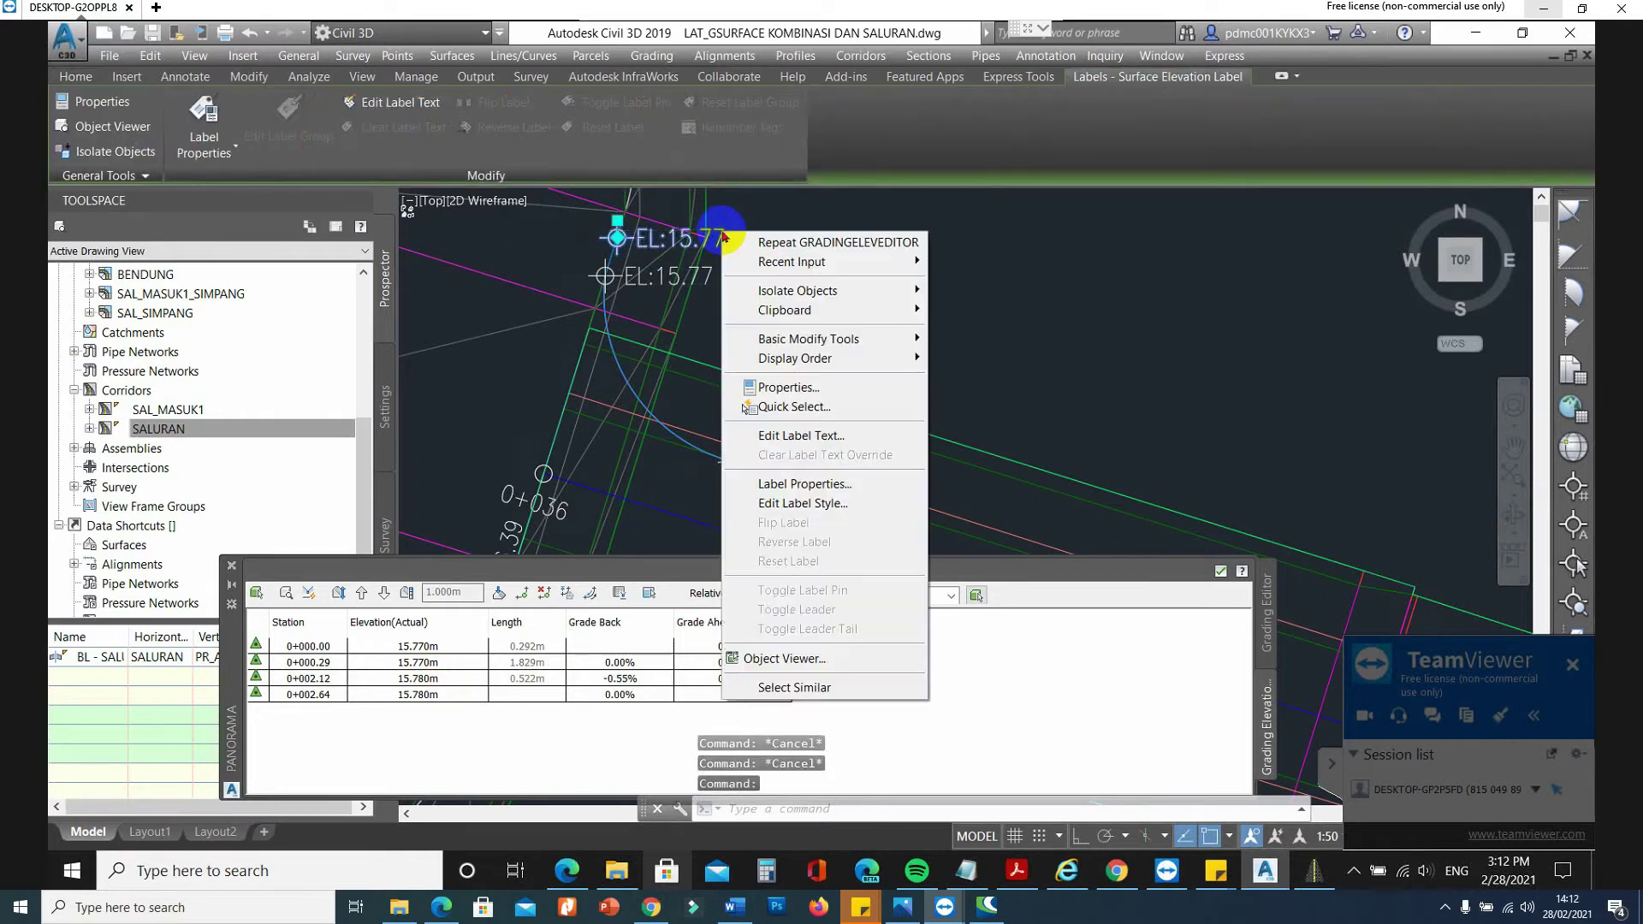
click(827, 514)
click(1294, 425)
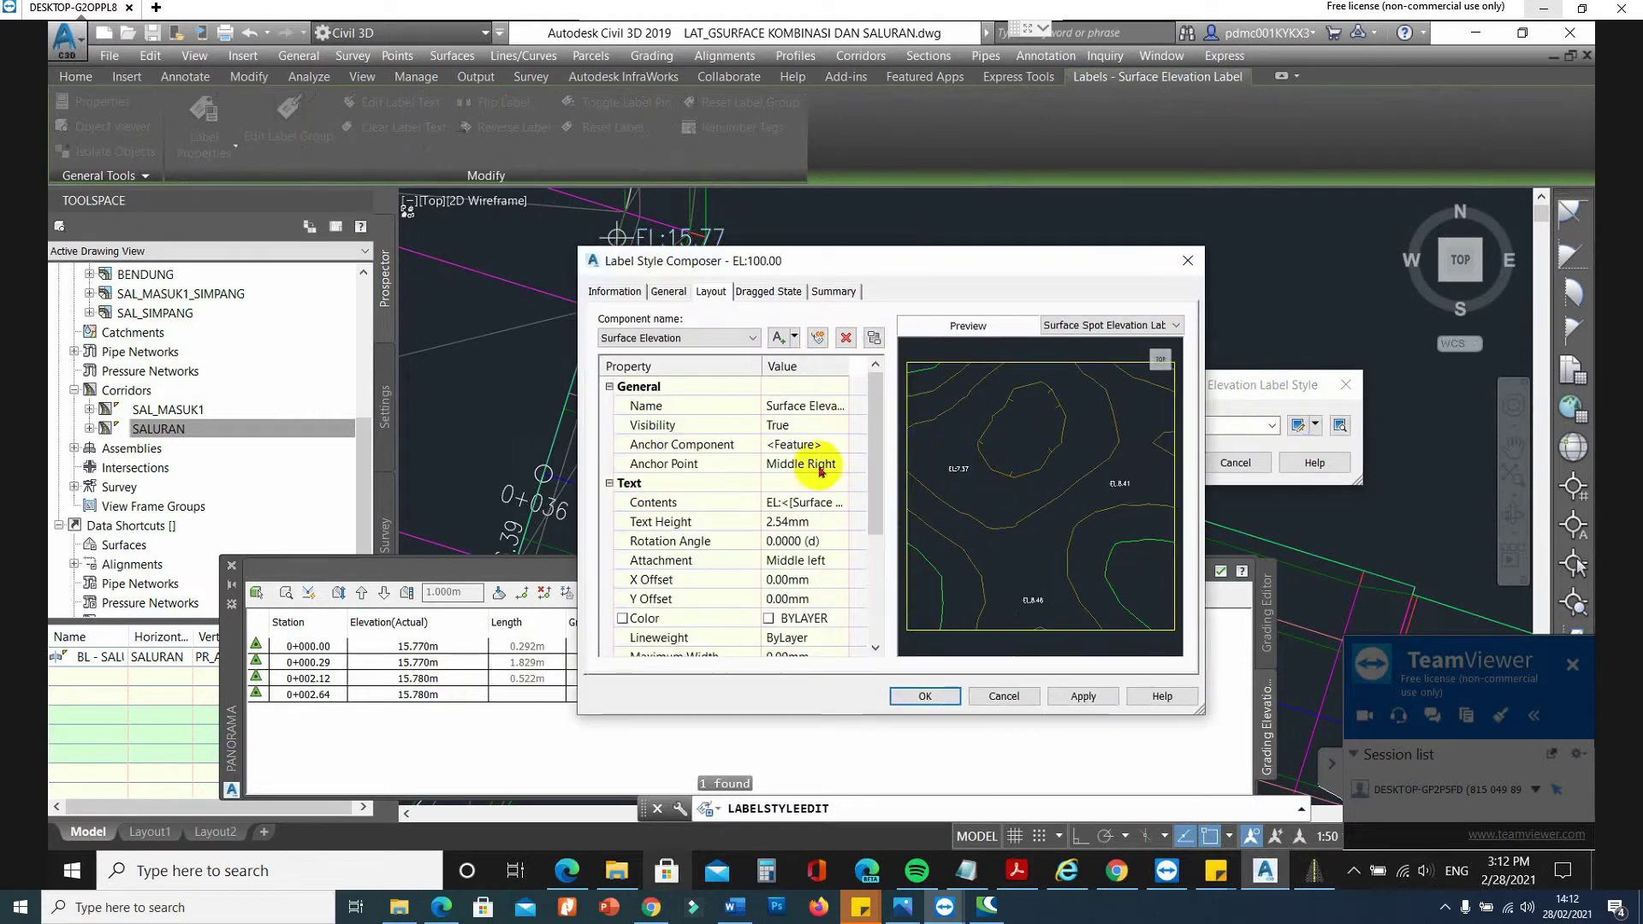
click(839, 511)
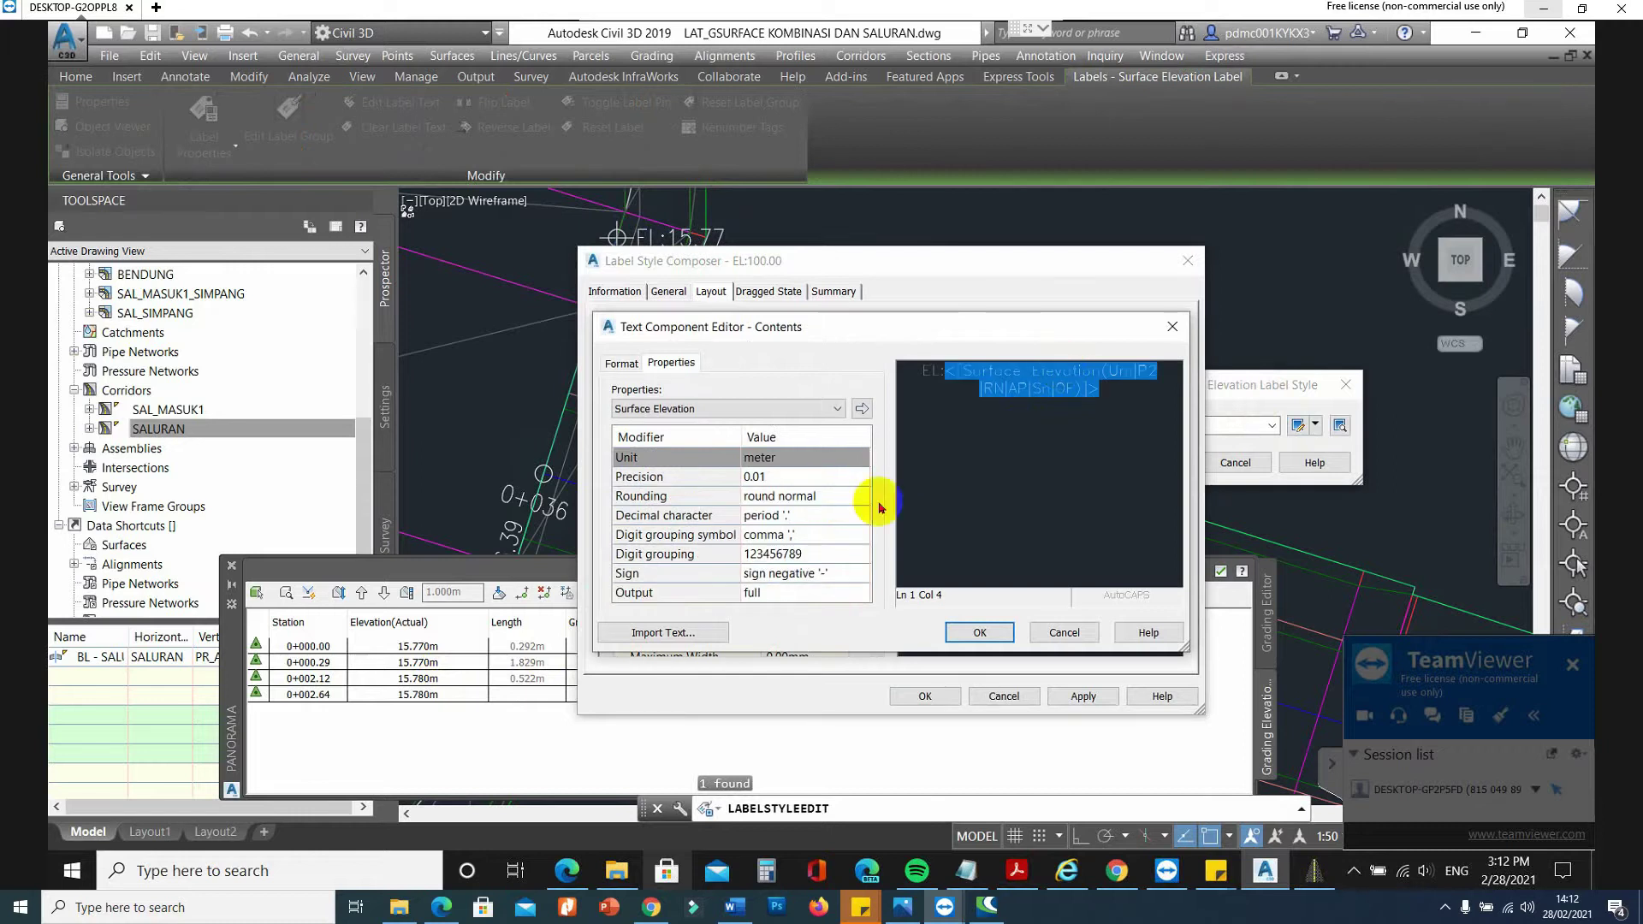
click(790, 477)
click(788, 475)
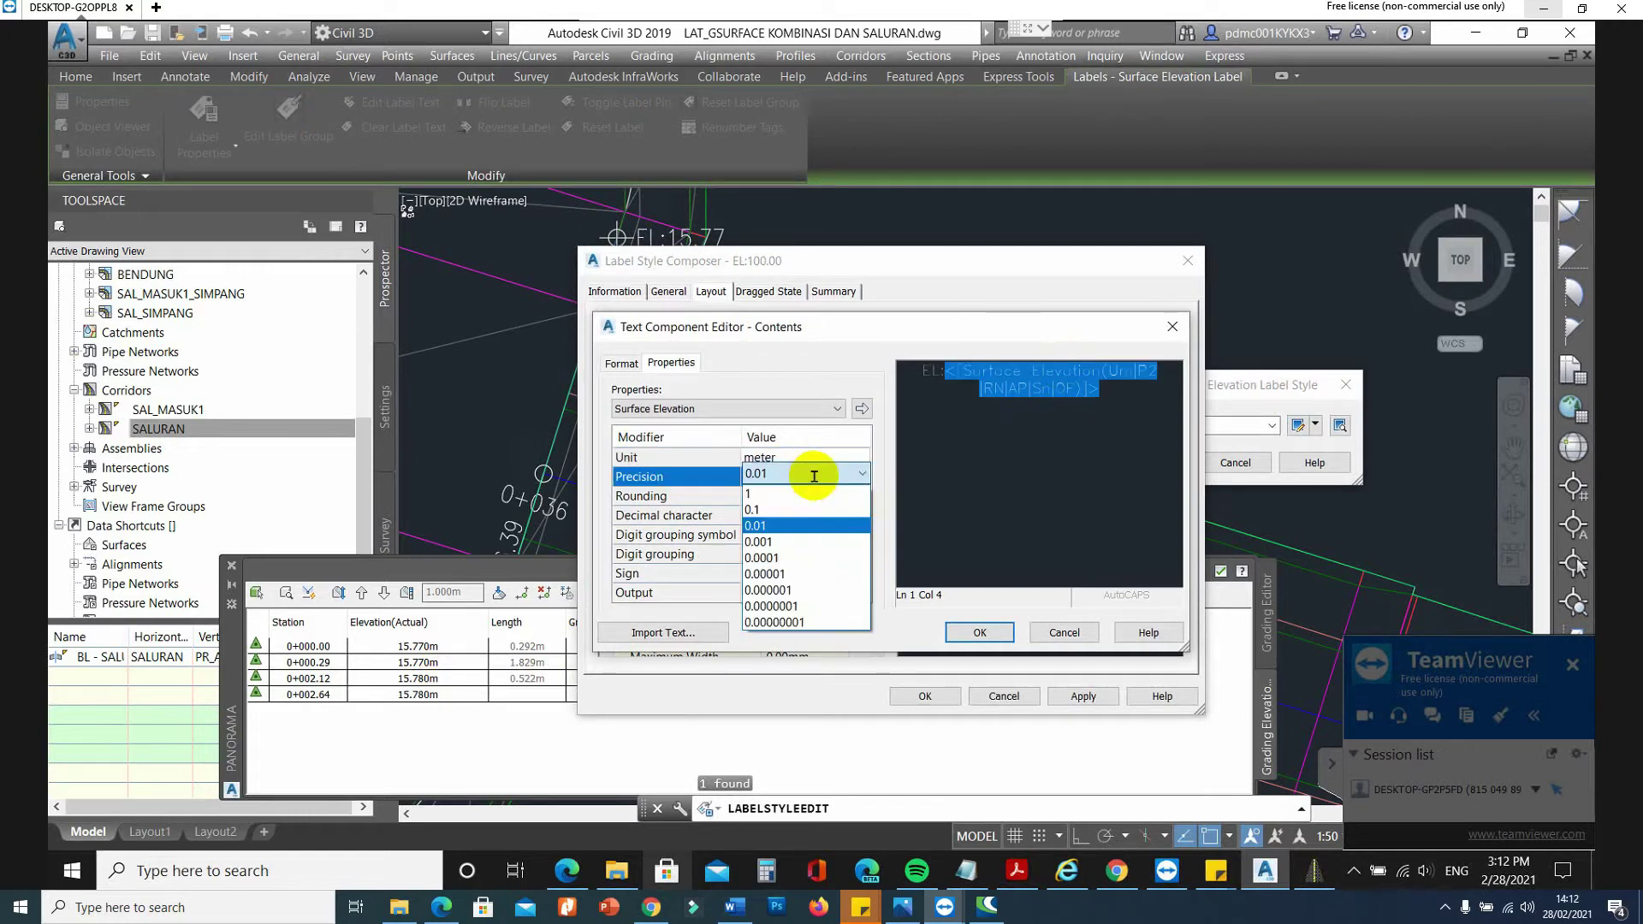
click(781, 543)
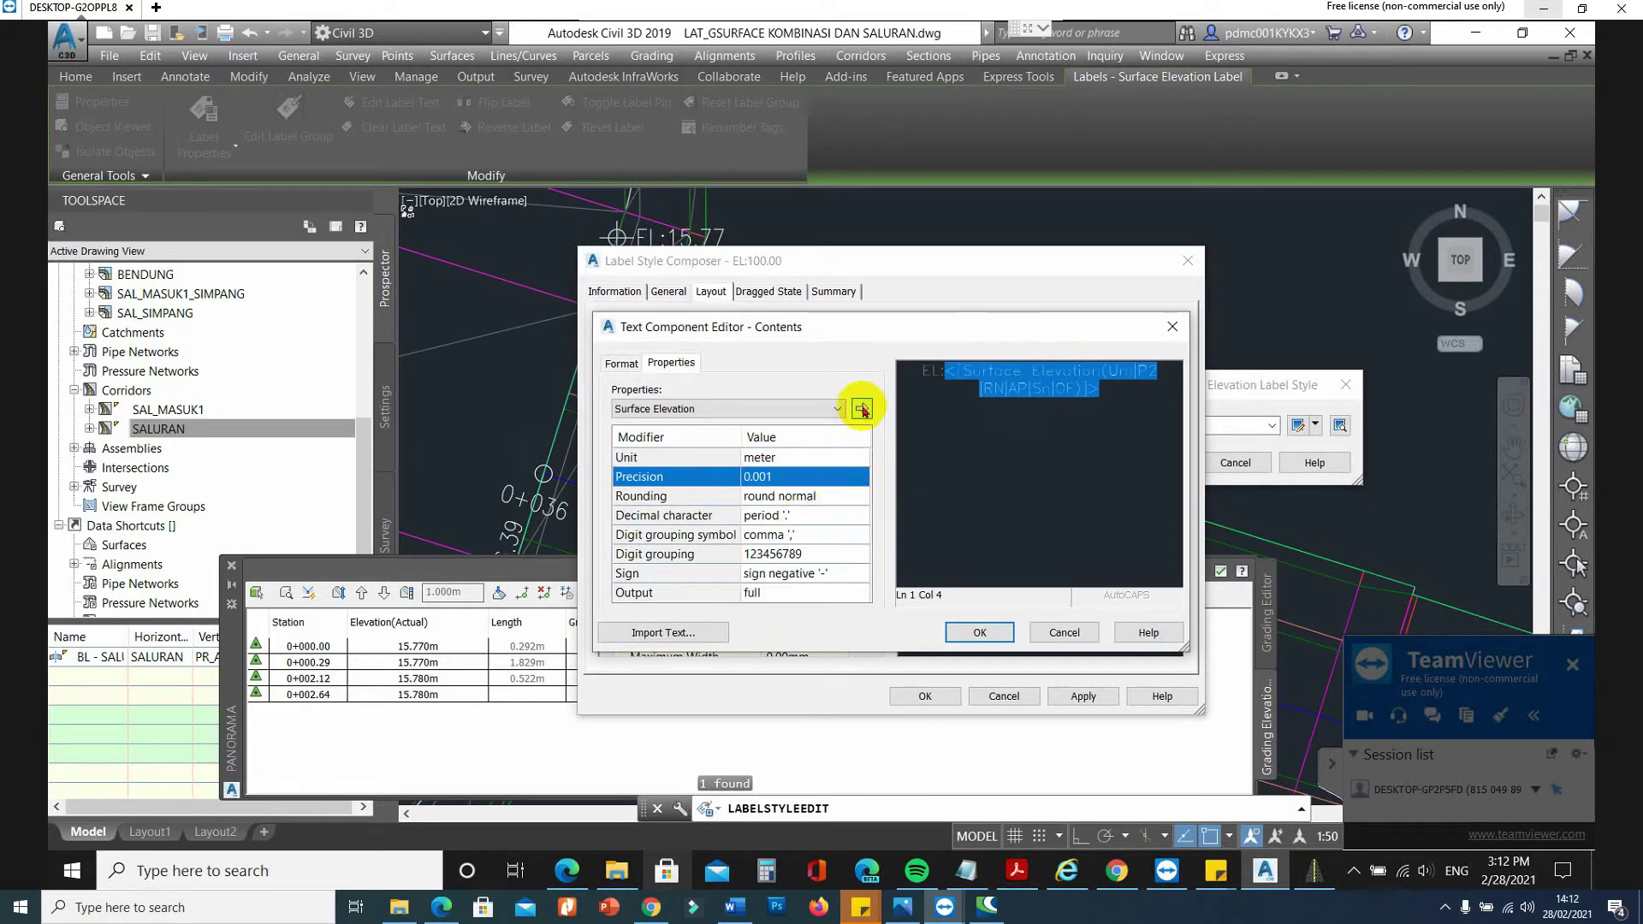
click(862, 410)
click(979, 632)
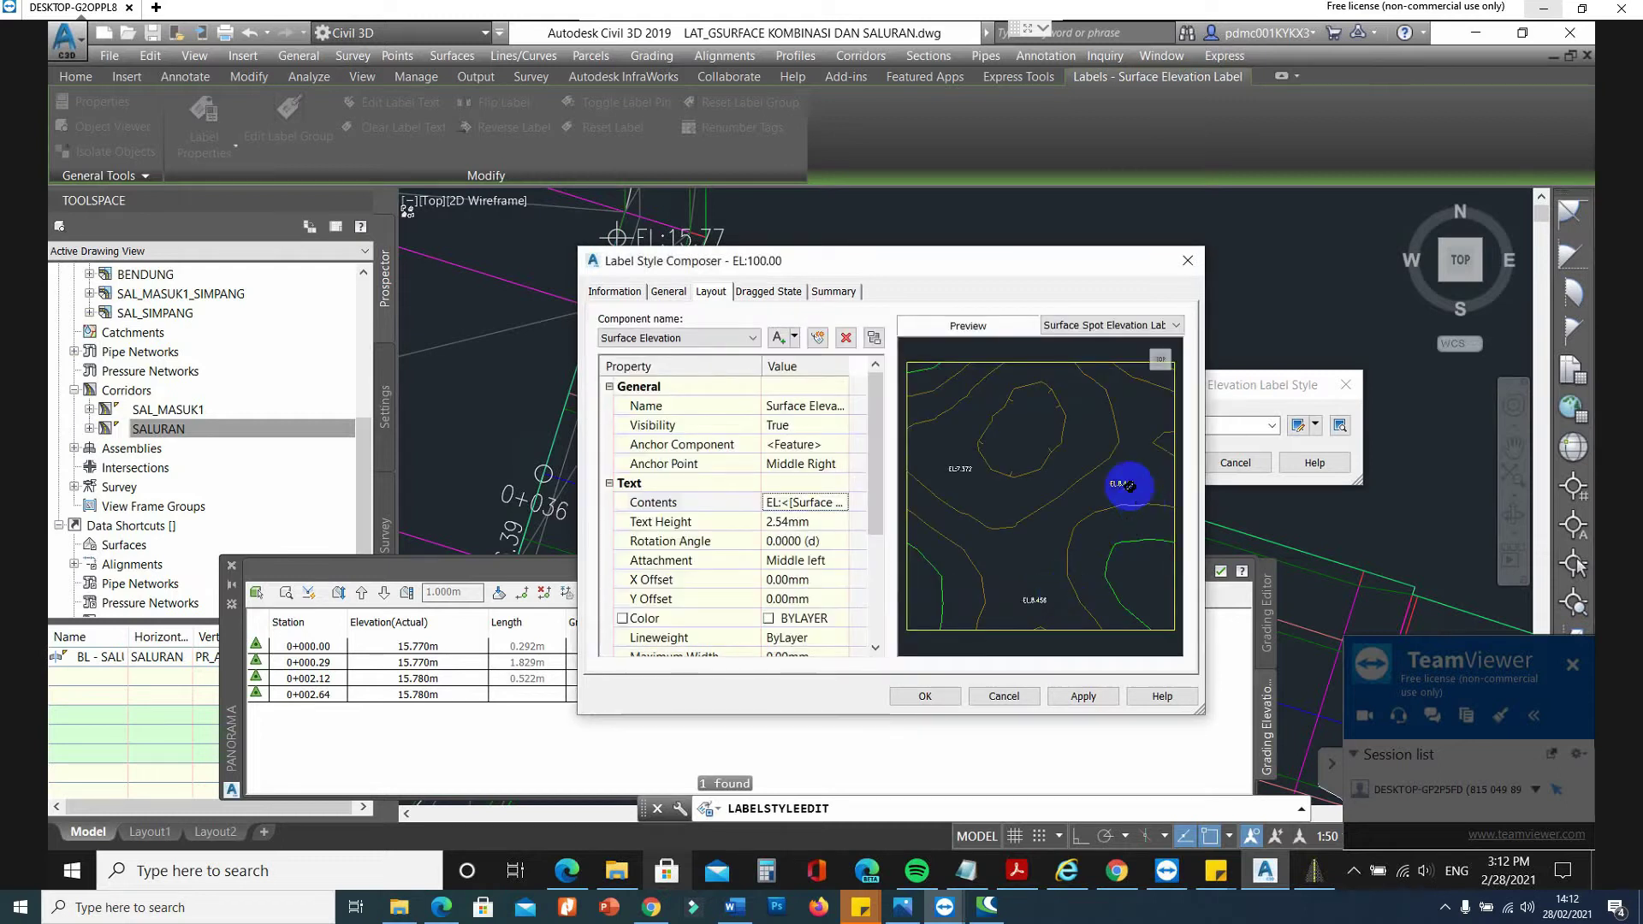
click(949, 696)
click(1141, 463)
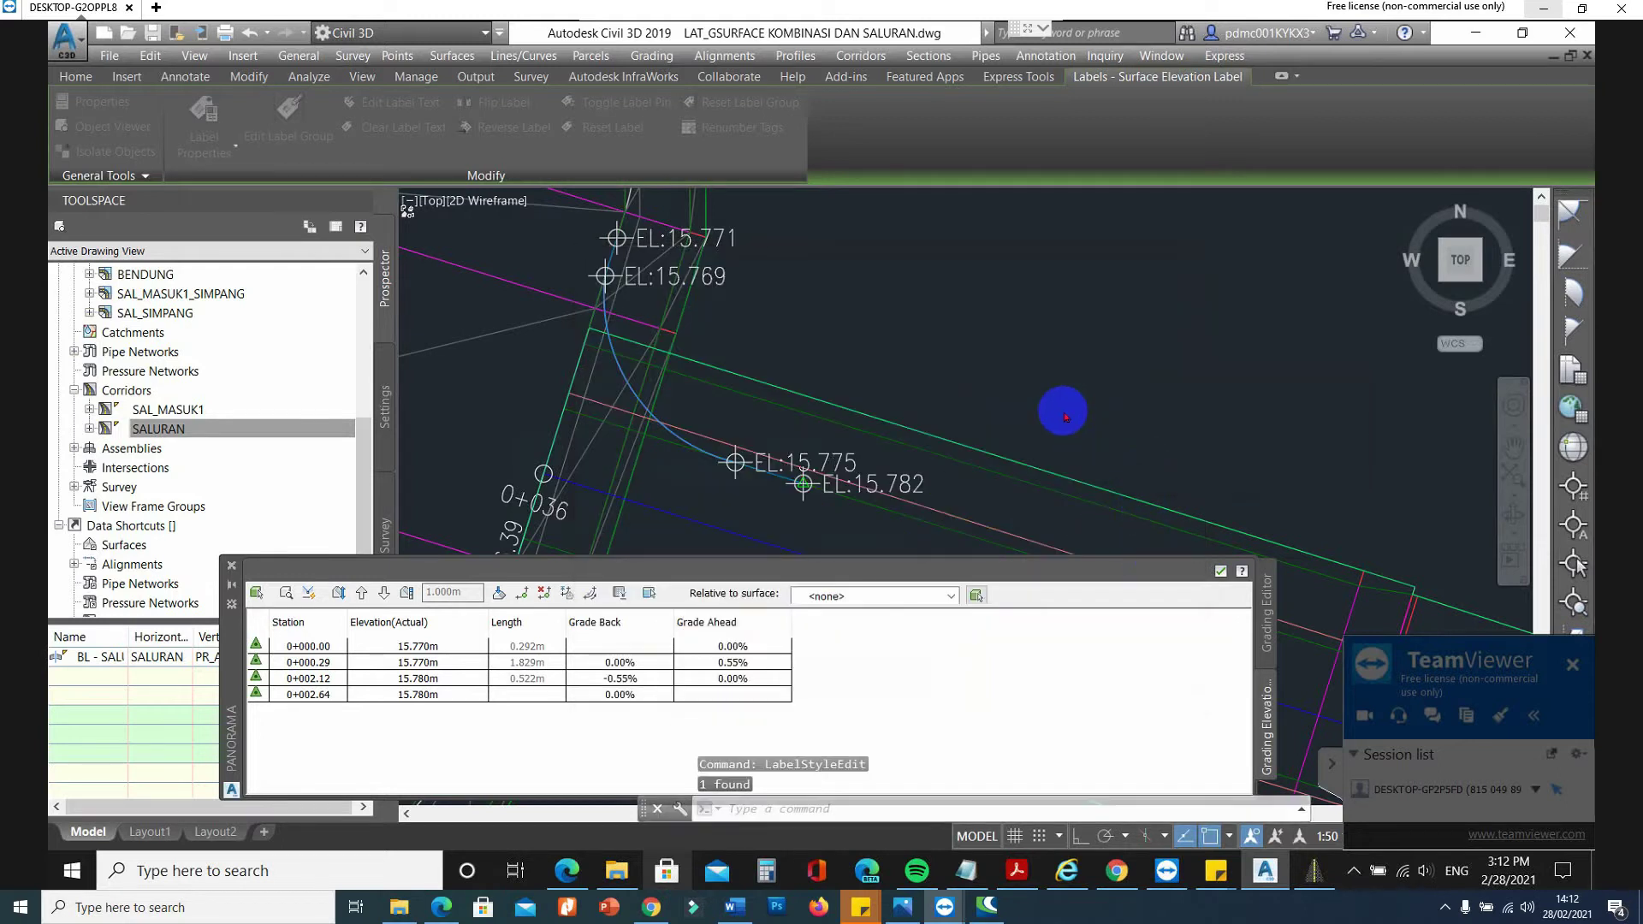
Set the junction feature line's elevations to 15.771 m at station 0+000.00 and 15.769 m at station 0+000.29.
click(443, 645)
drag(443, 645, 347, 646)
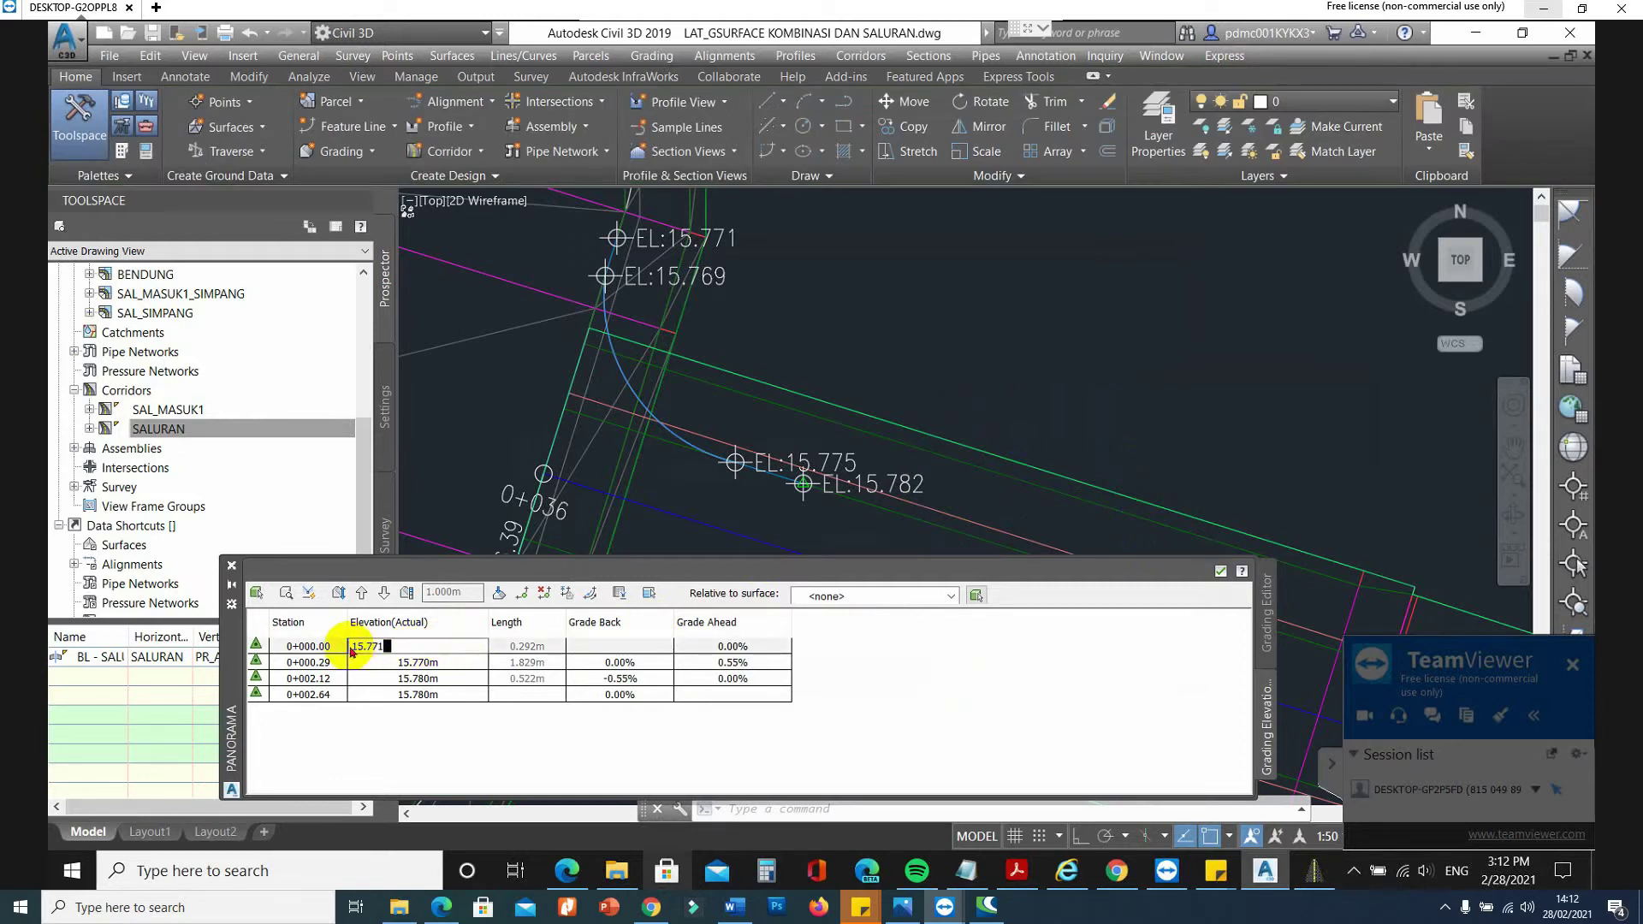
text(15.771)
key(Return)
click(445, 664)
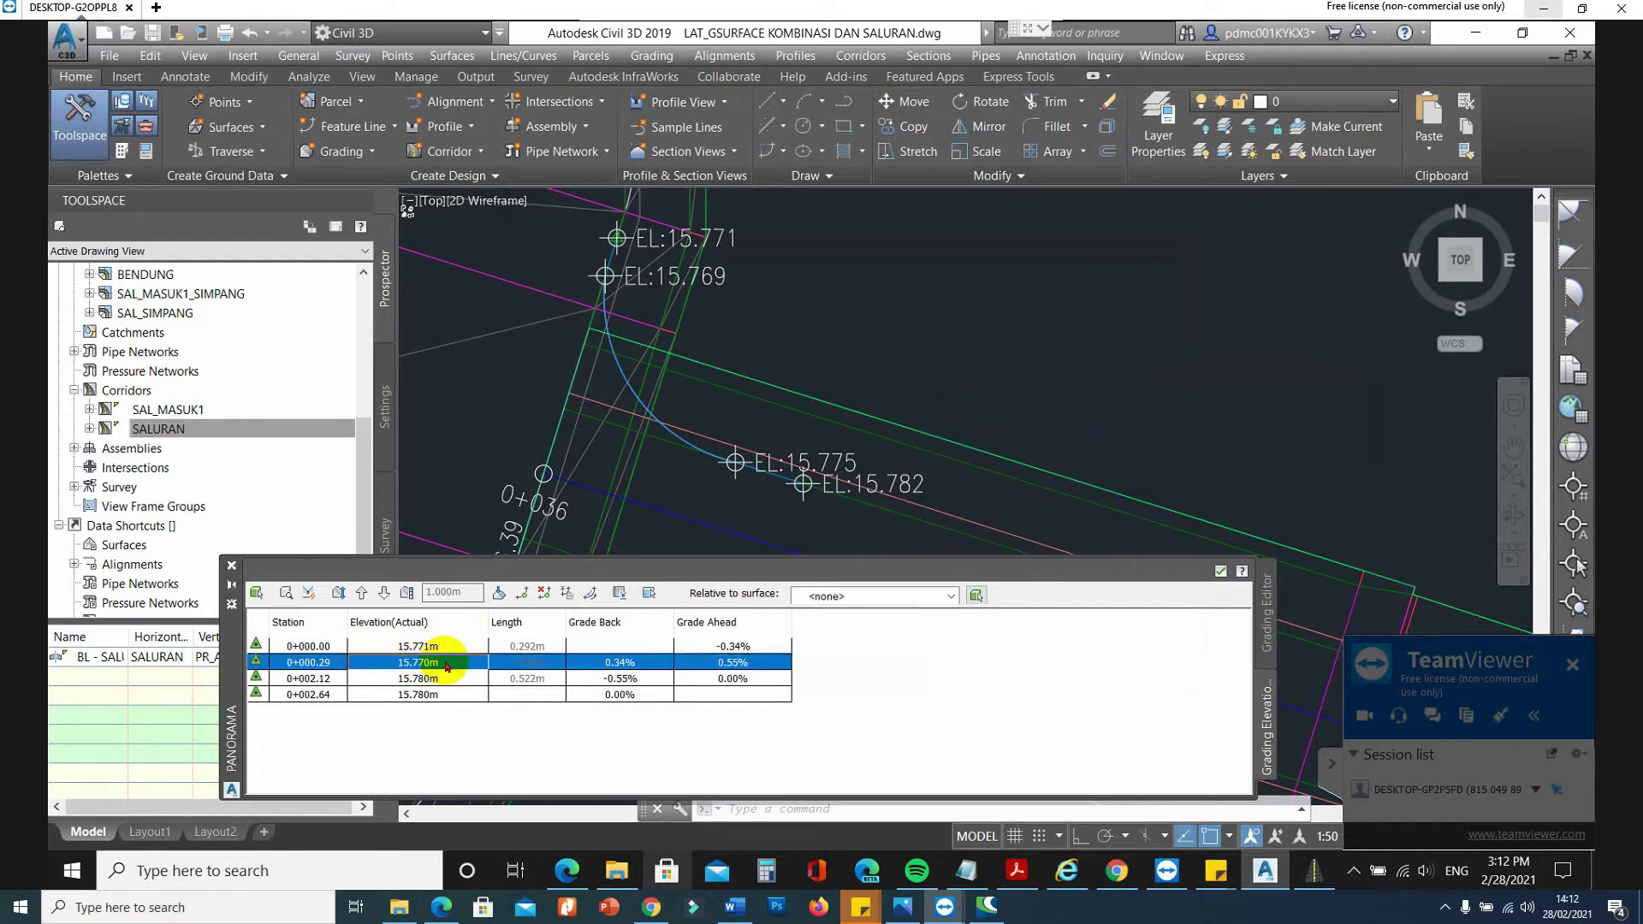
click(450, 662)
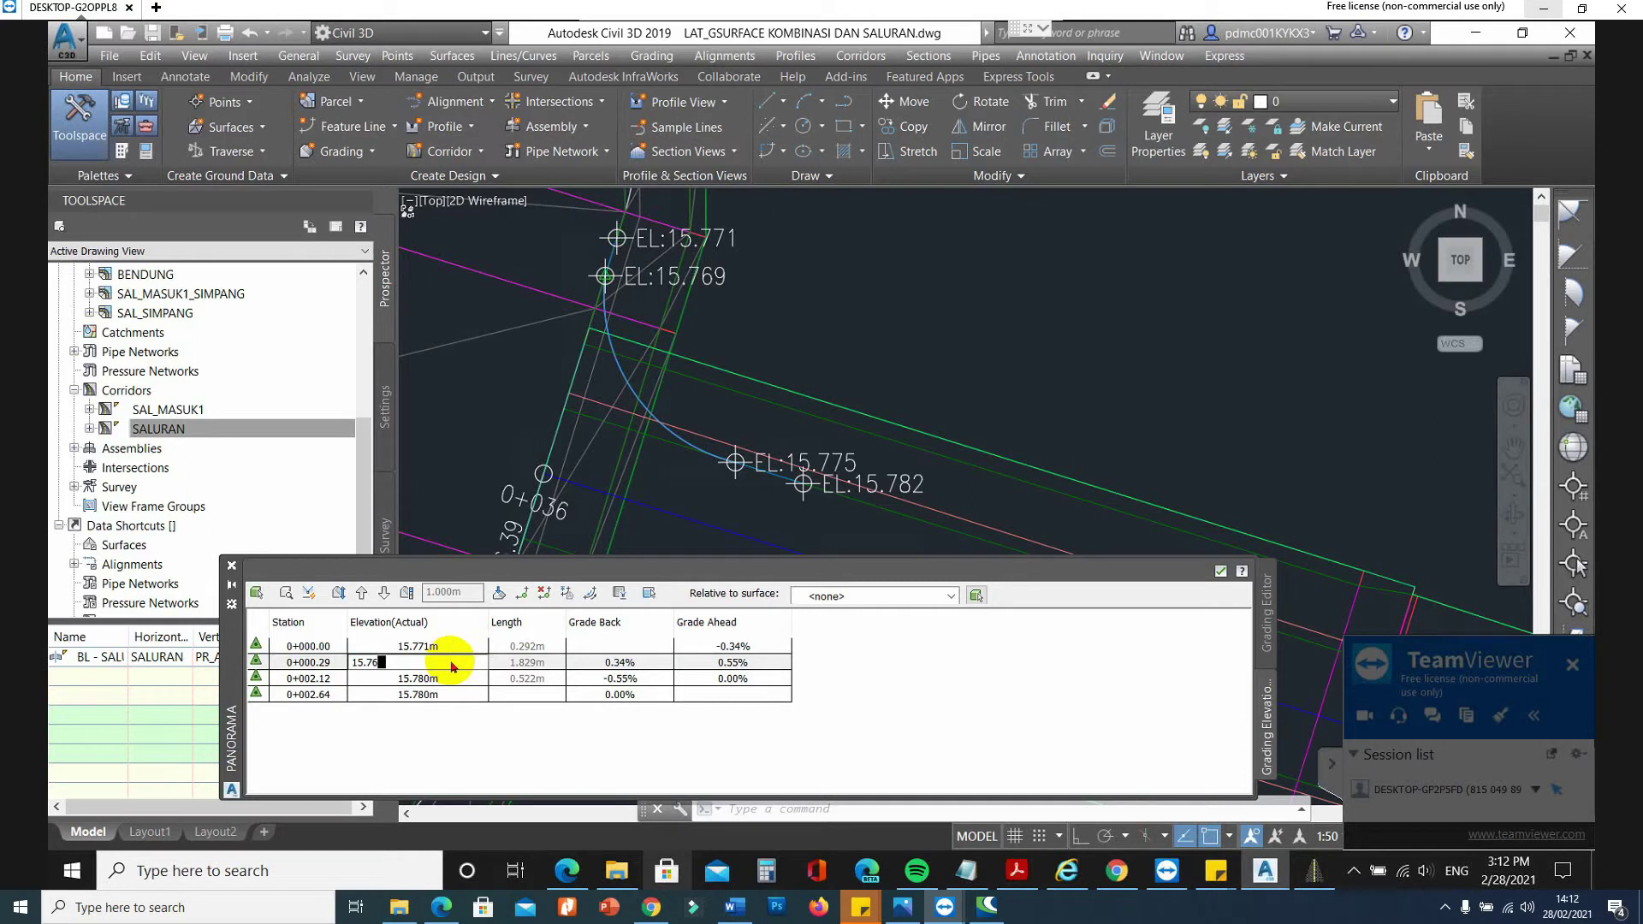
Set the feature line's elevations to 15.775 m at station 0+002.12 and 15.782 m at 0+002.64, and close the Elevation Editor.
click(449, 682)
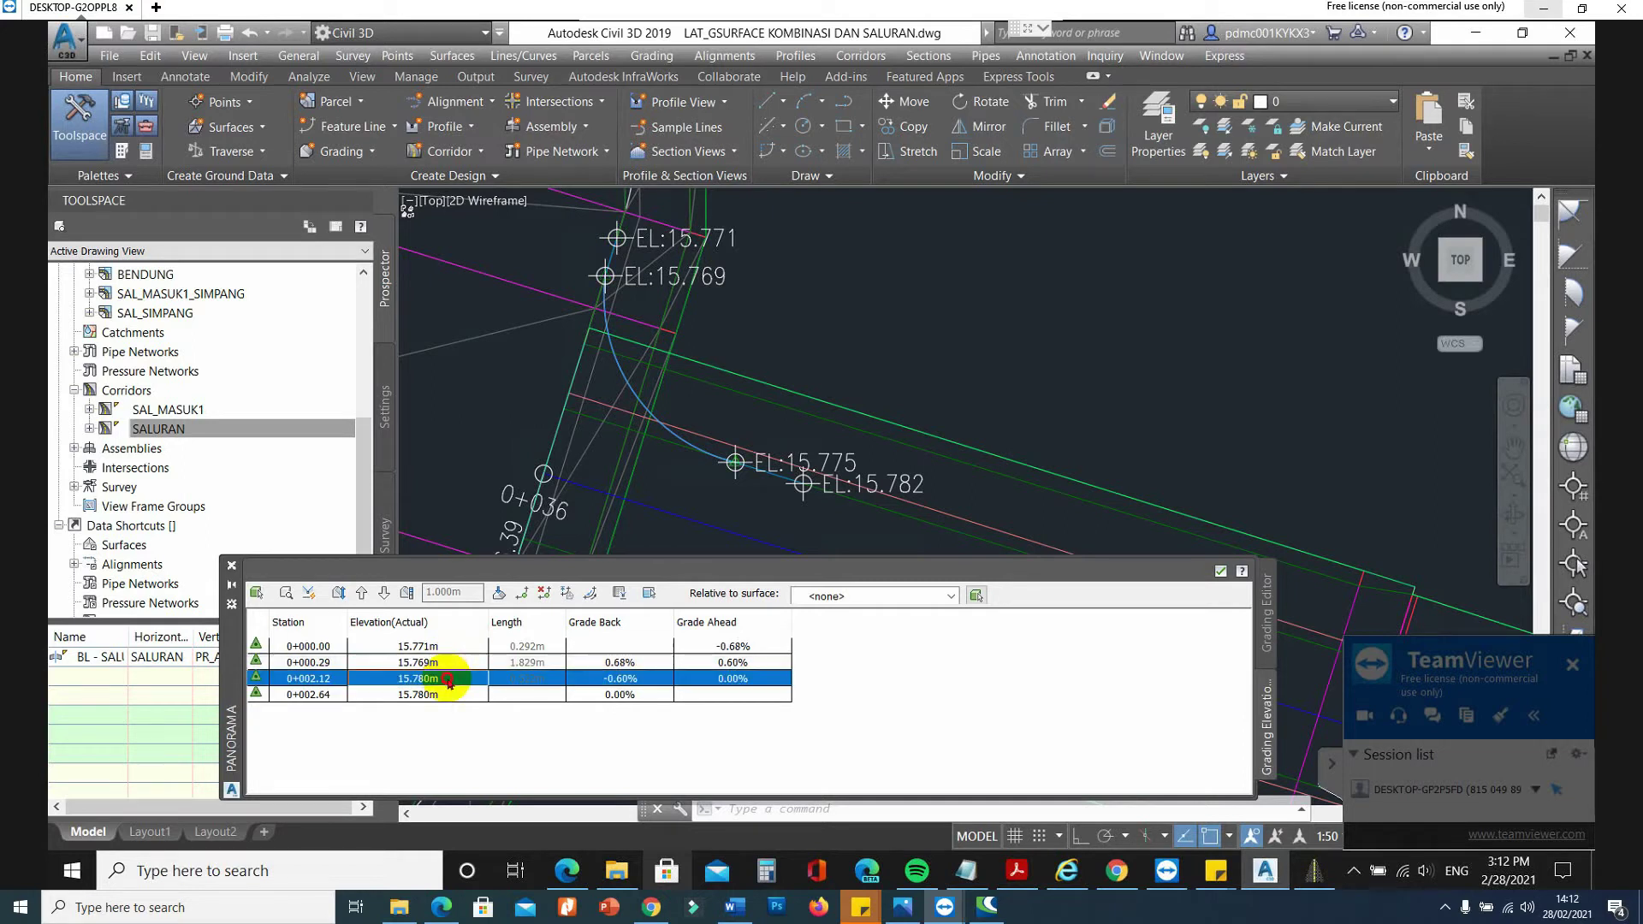
click(447, 678)
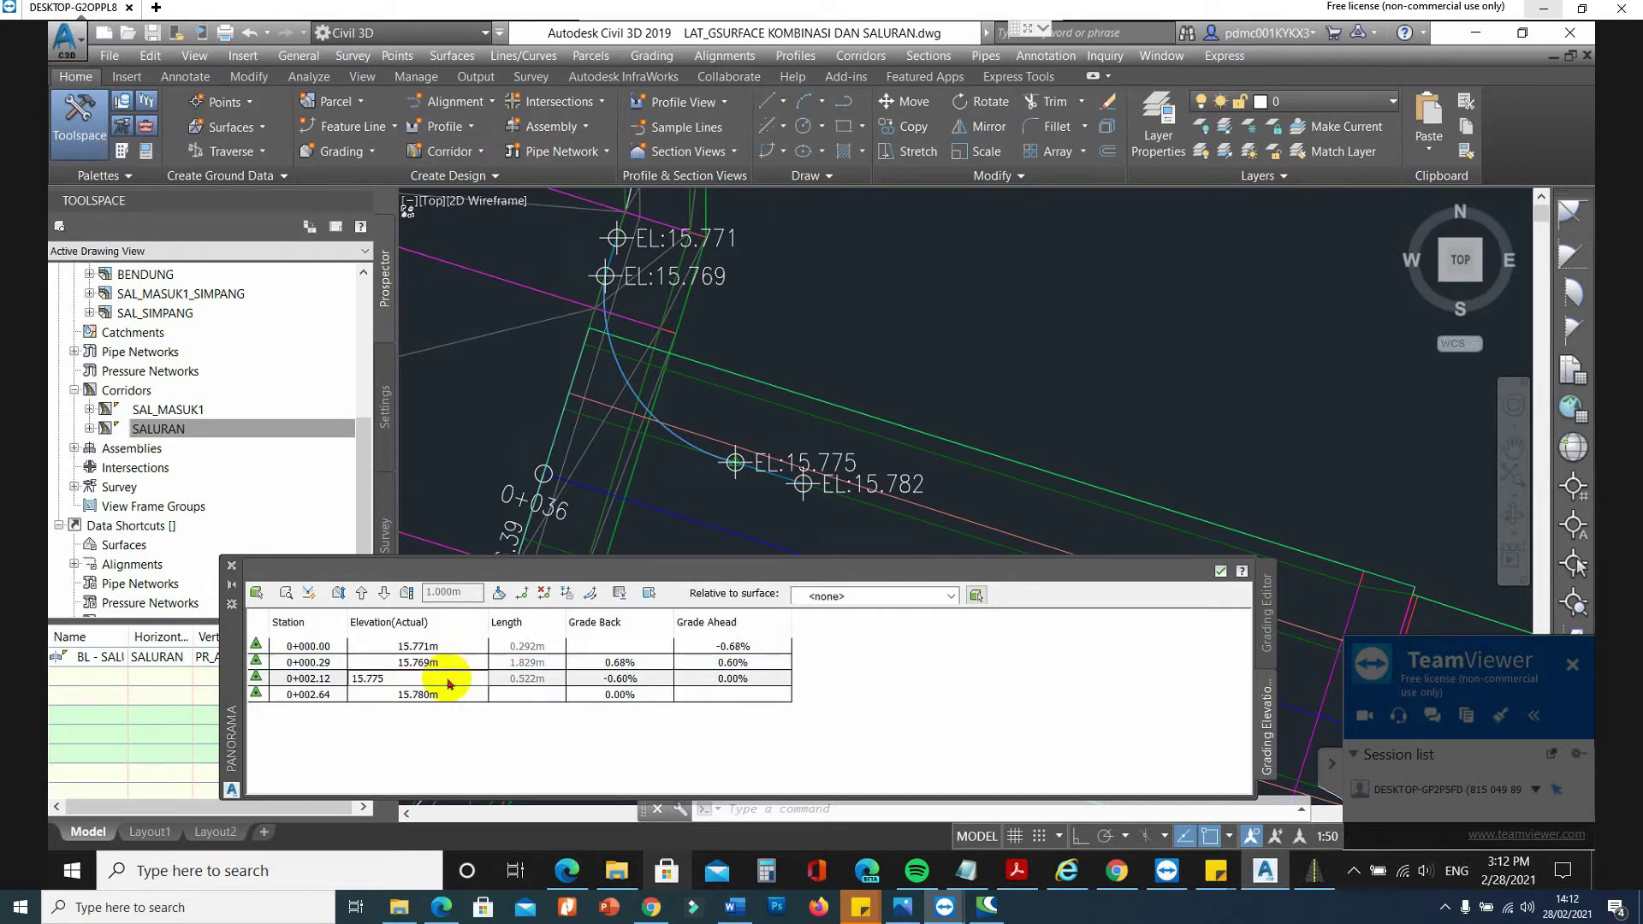
key(Return)
double_click(437, 696)
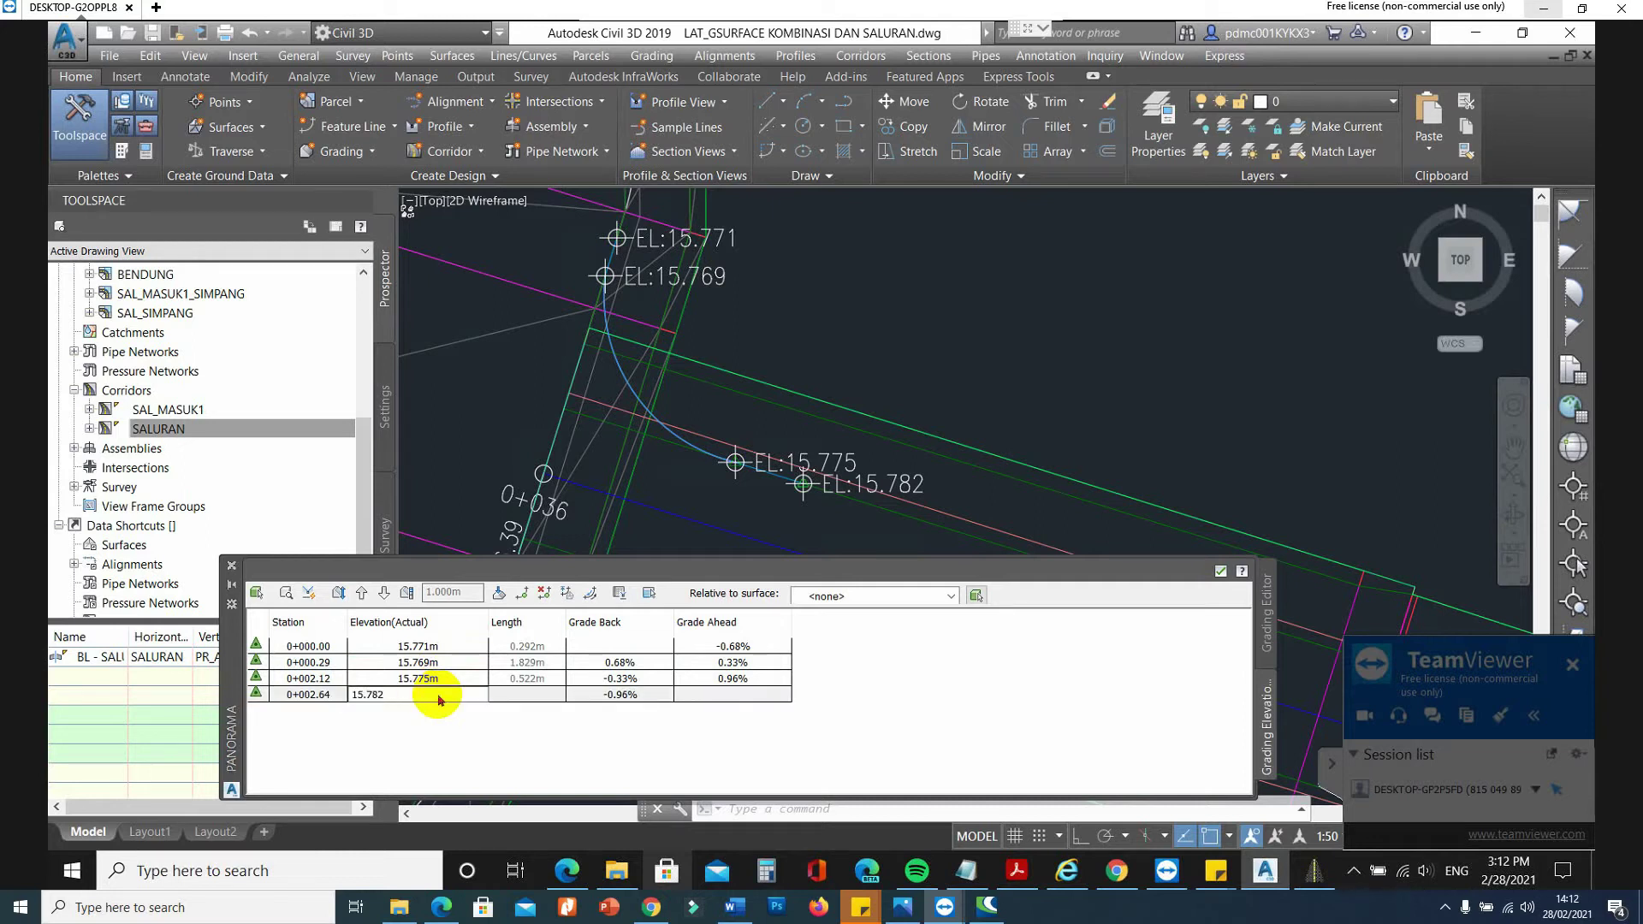
text(15.782)
key(Return)
click(233, 567)
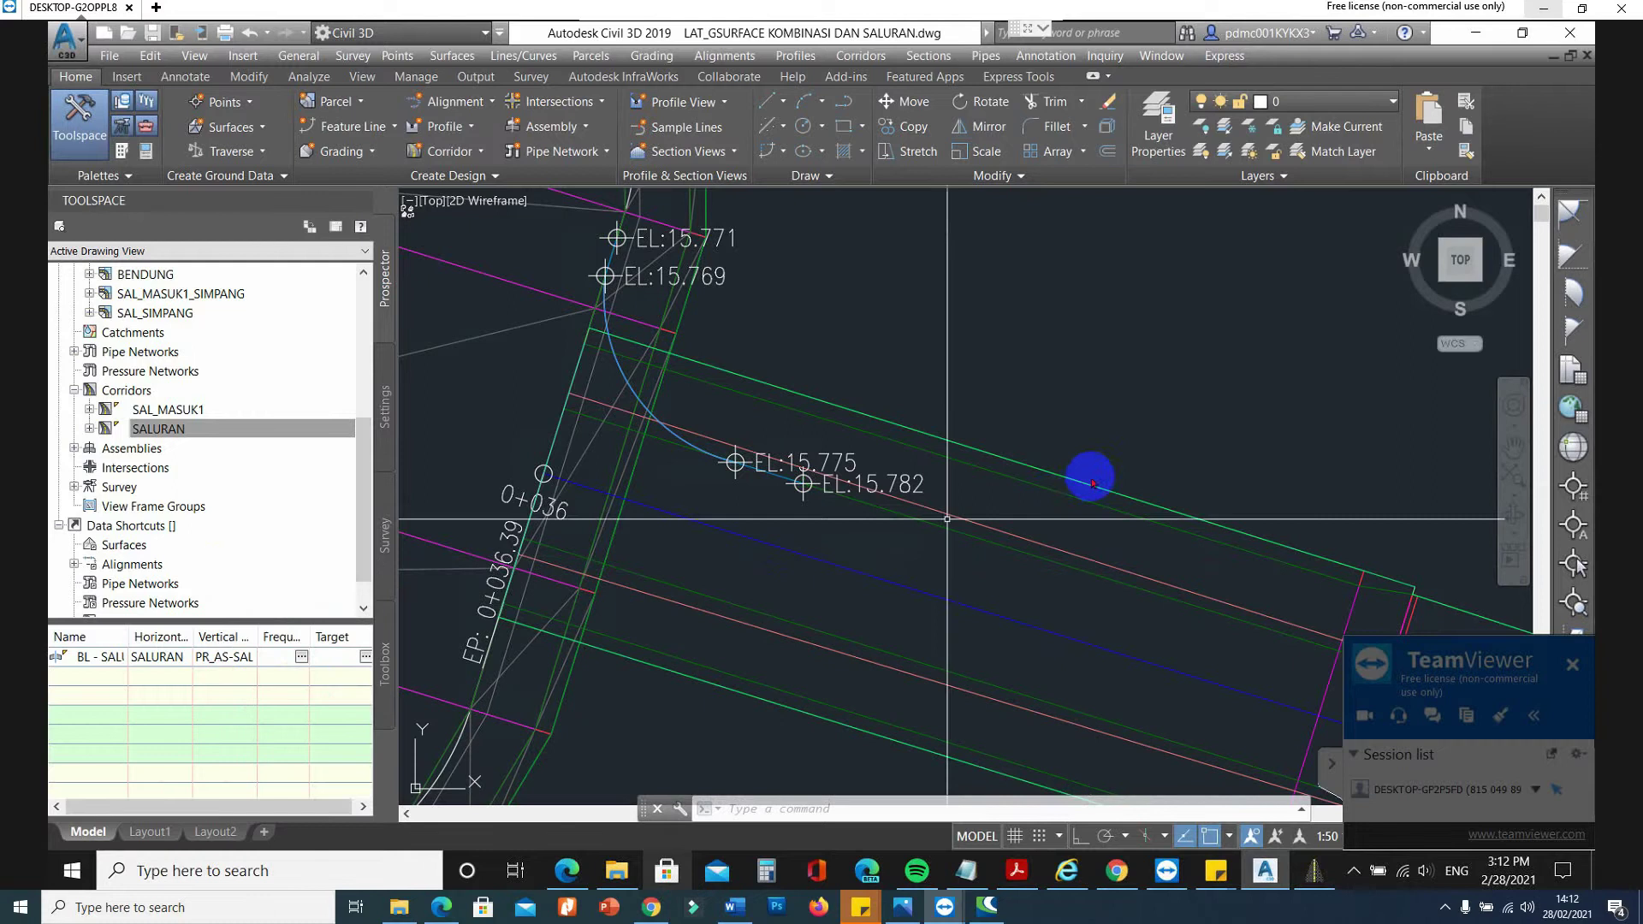
key(Escape)
Examine how the junction feature line connects the curved channel edge to the SALURAN corridor near station 0+036.
scroll(946, 403, down, 3)
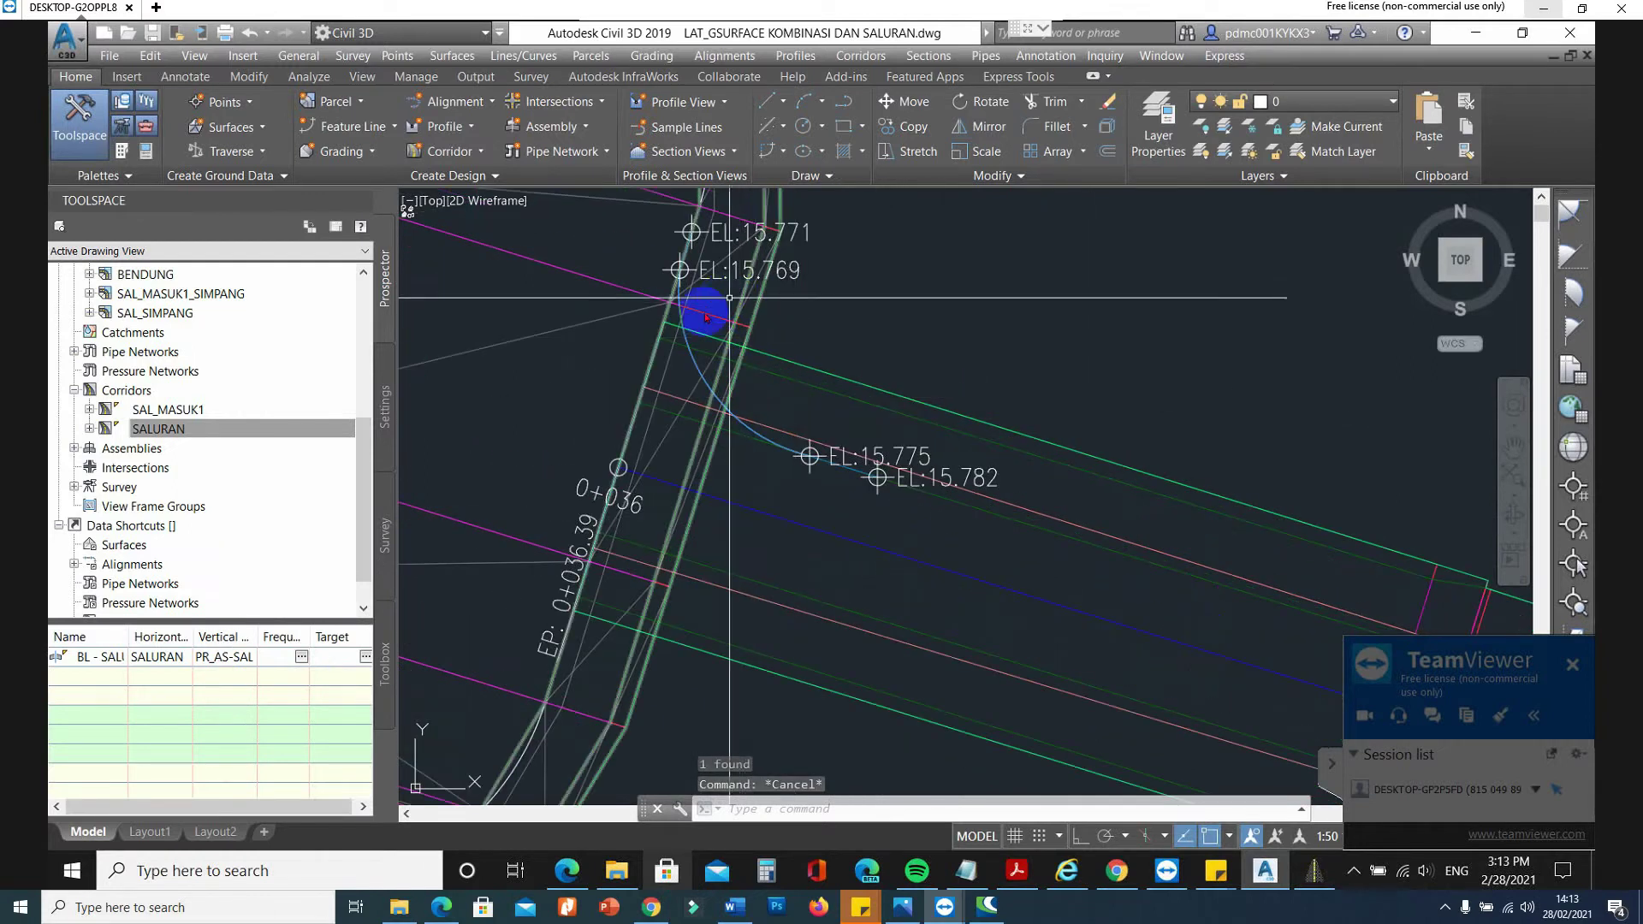
scroll(805, 466, up, 3)
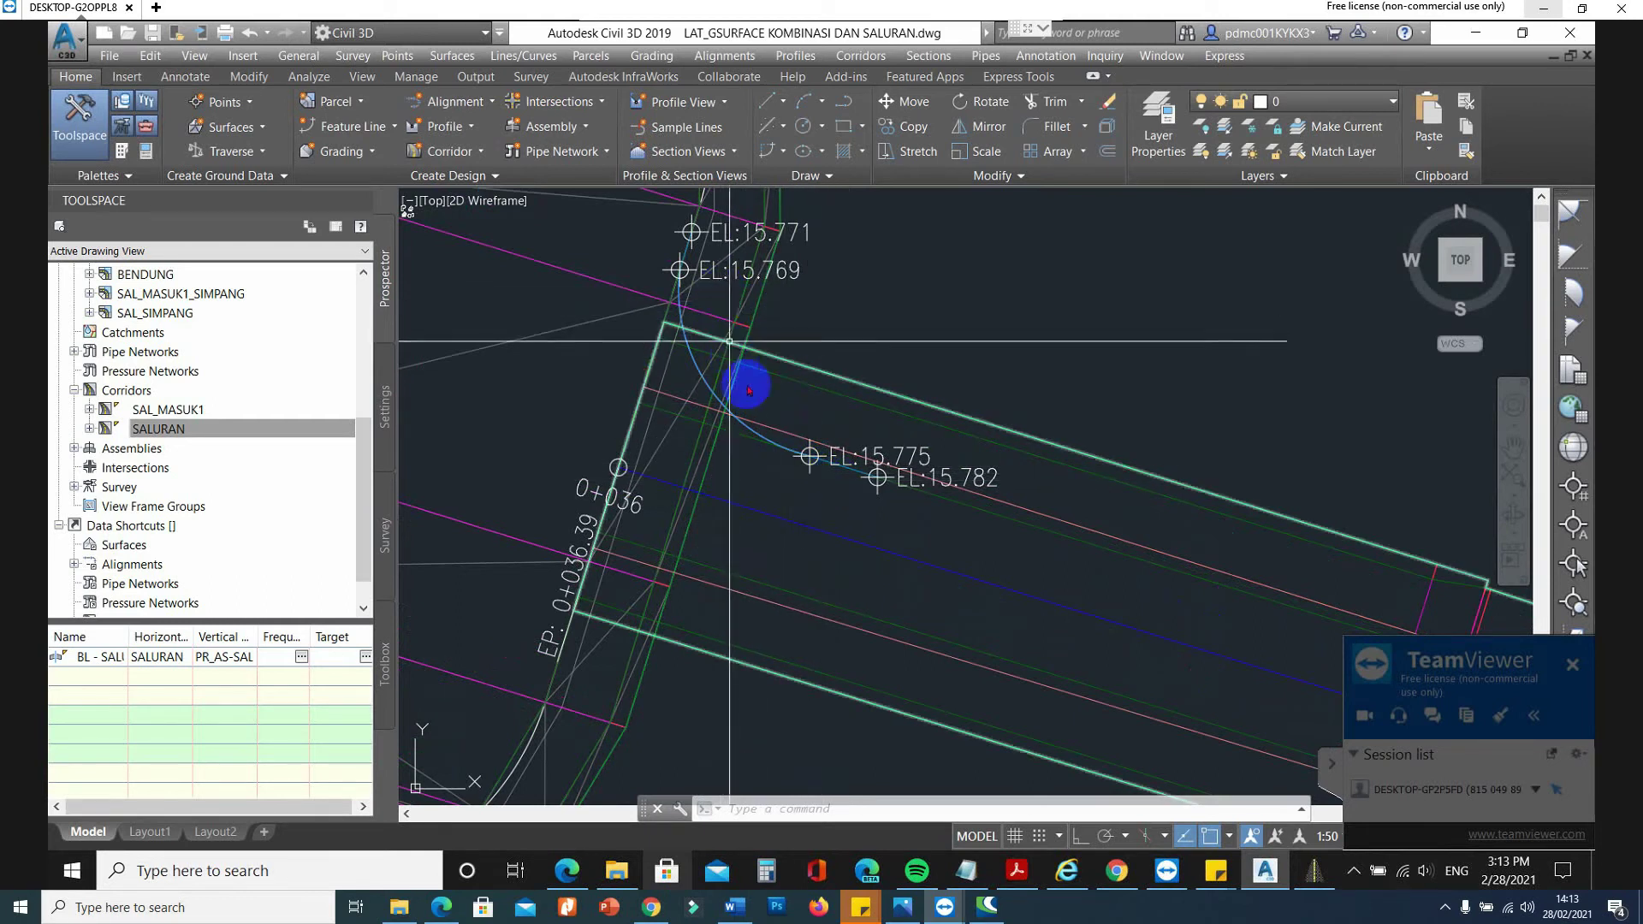
scroll(890, 475, down, 2)
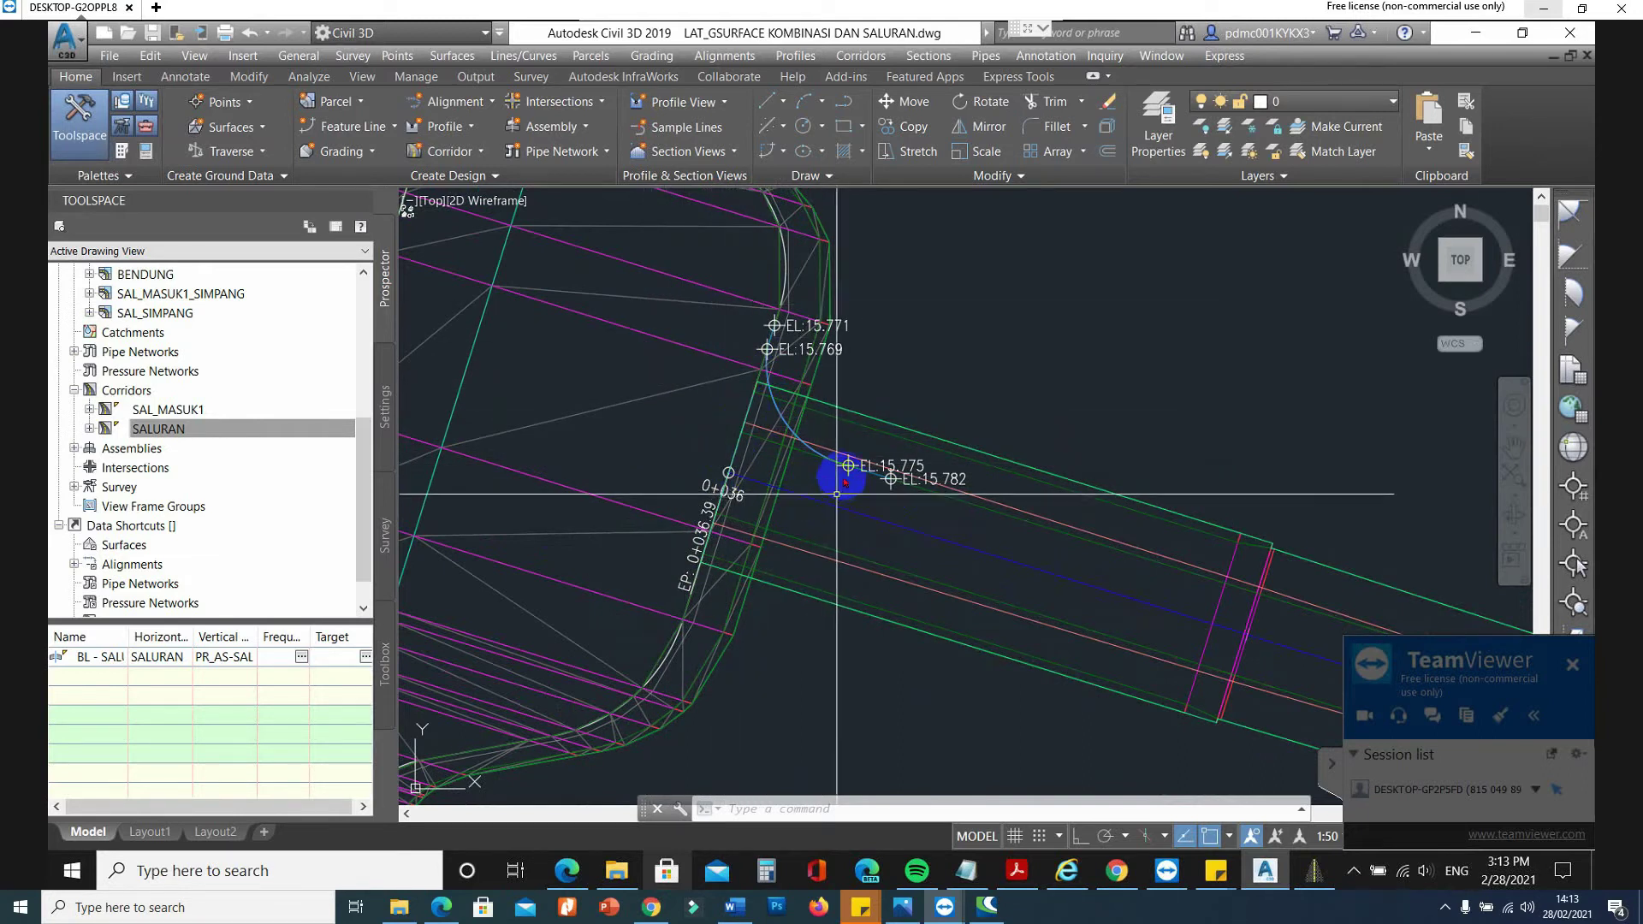
scroll(813, 490, up, 3)
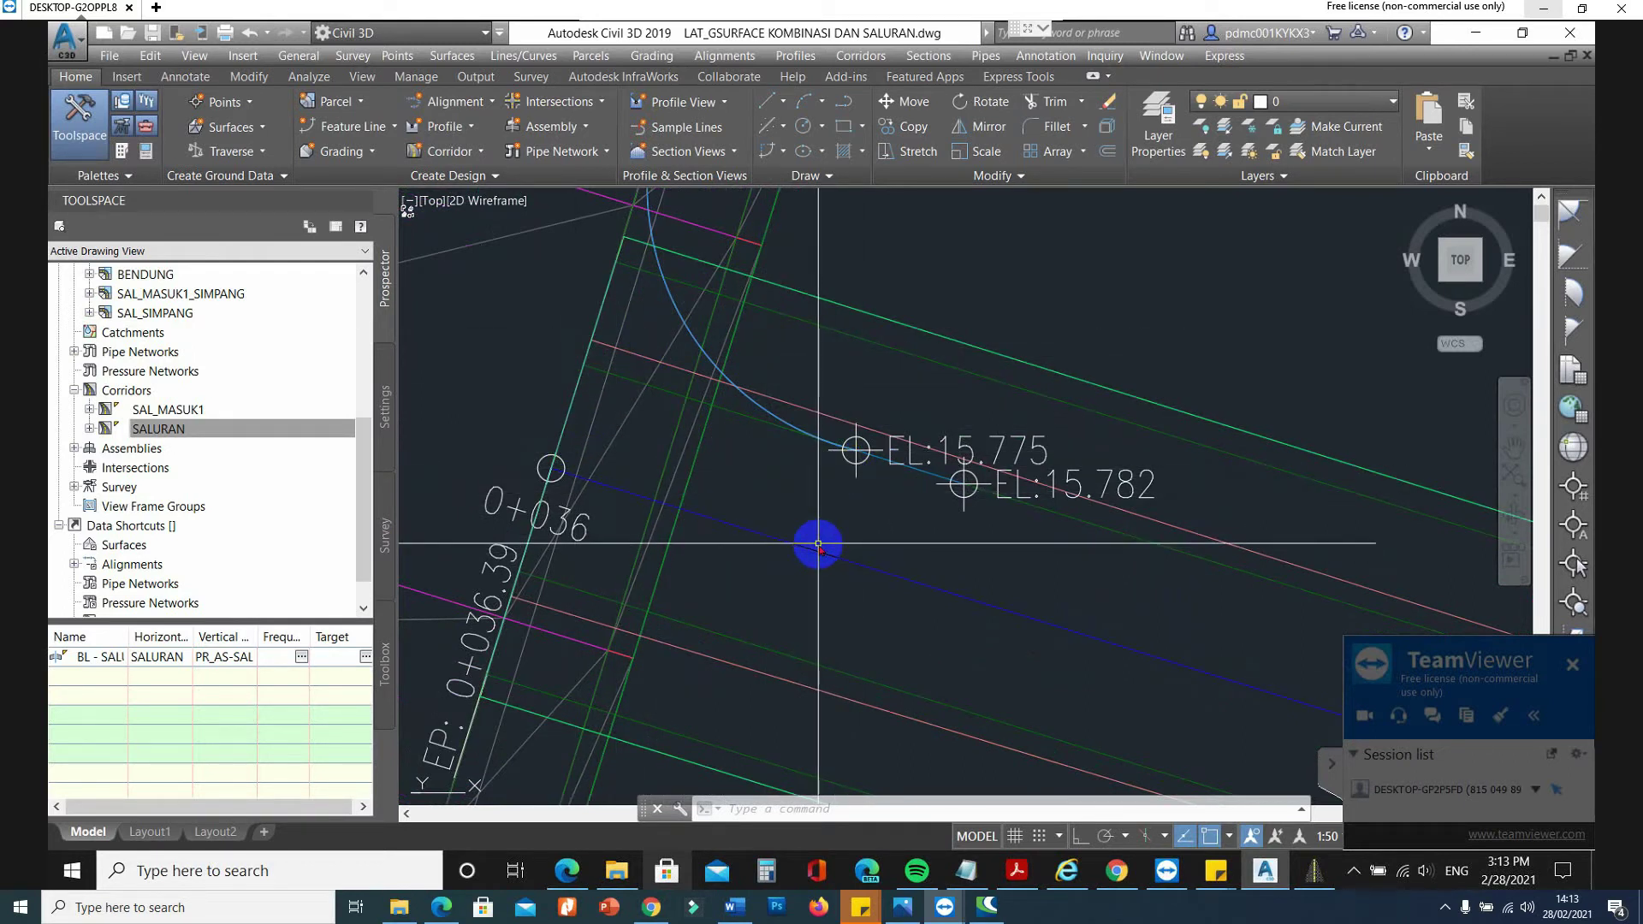
scroll(574, 520, down, 2)
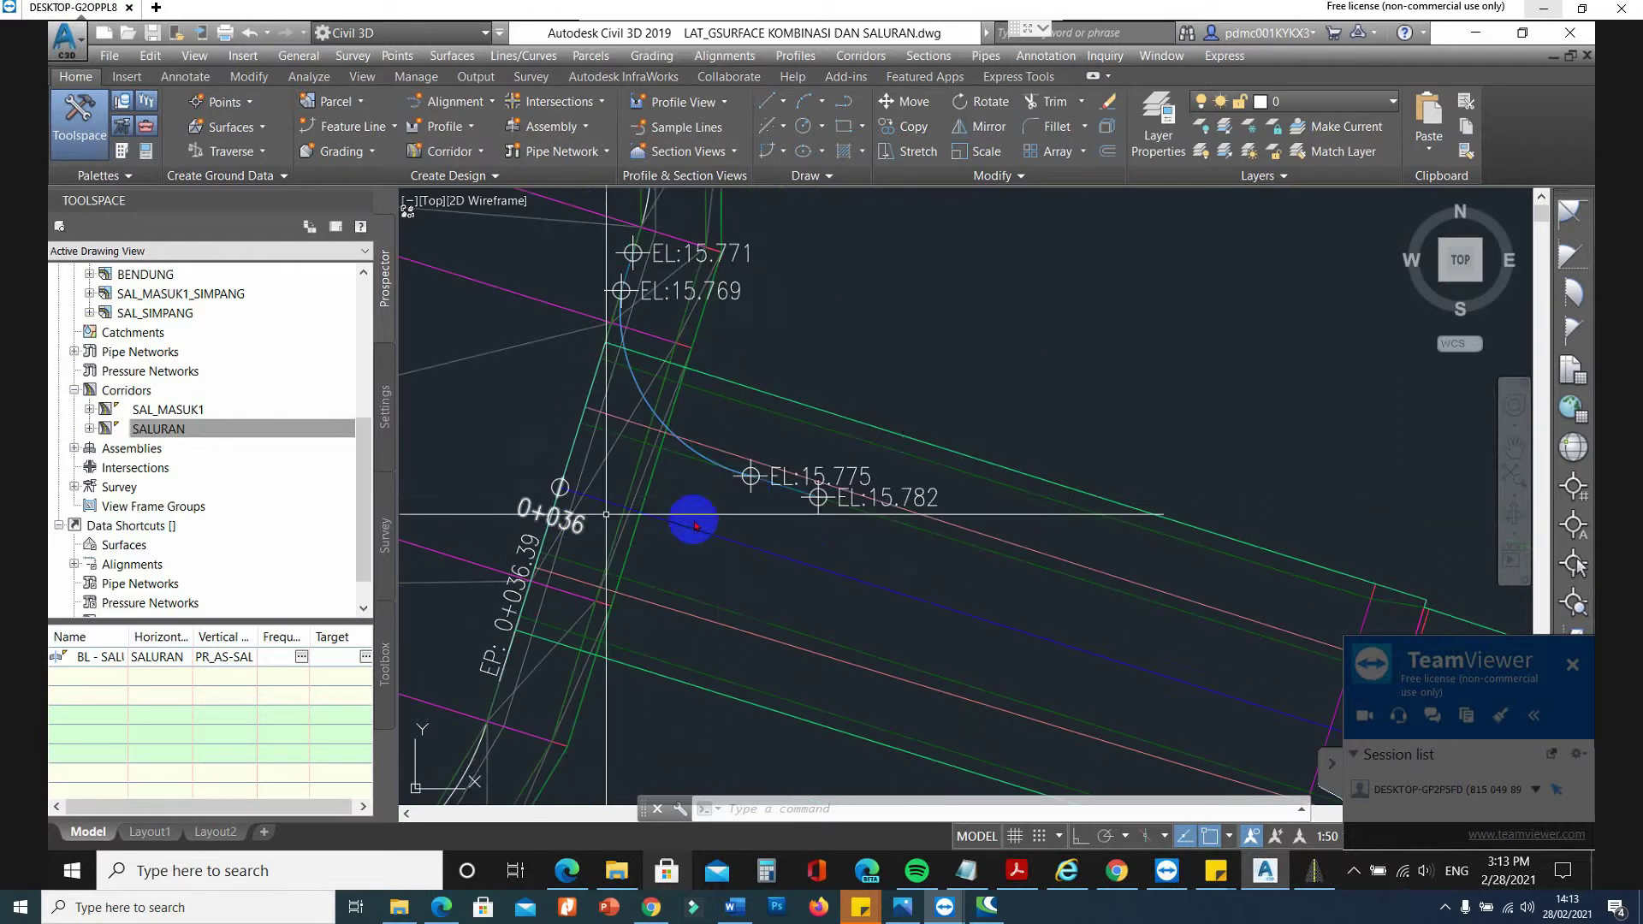
scroll(745, 489, down, 1)
scroll(668, 310, down, 1)
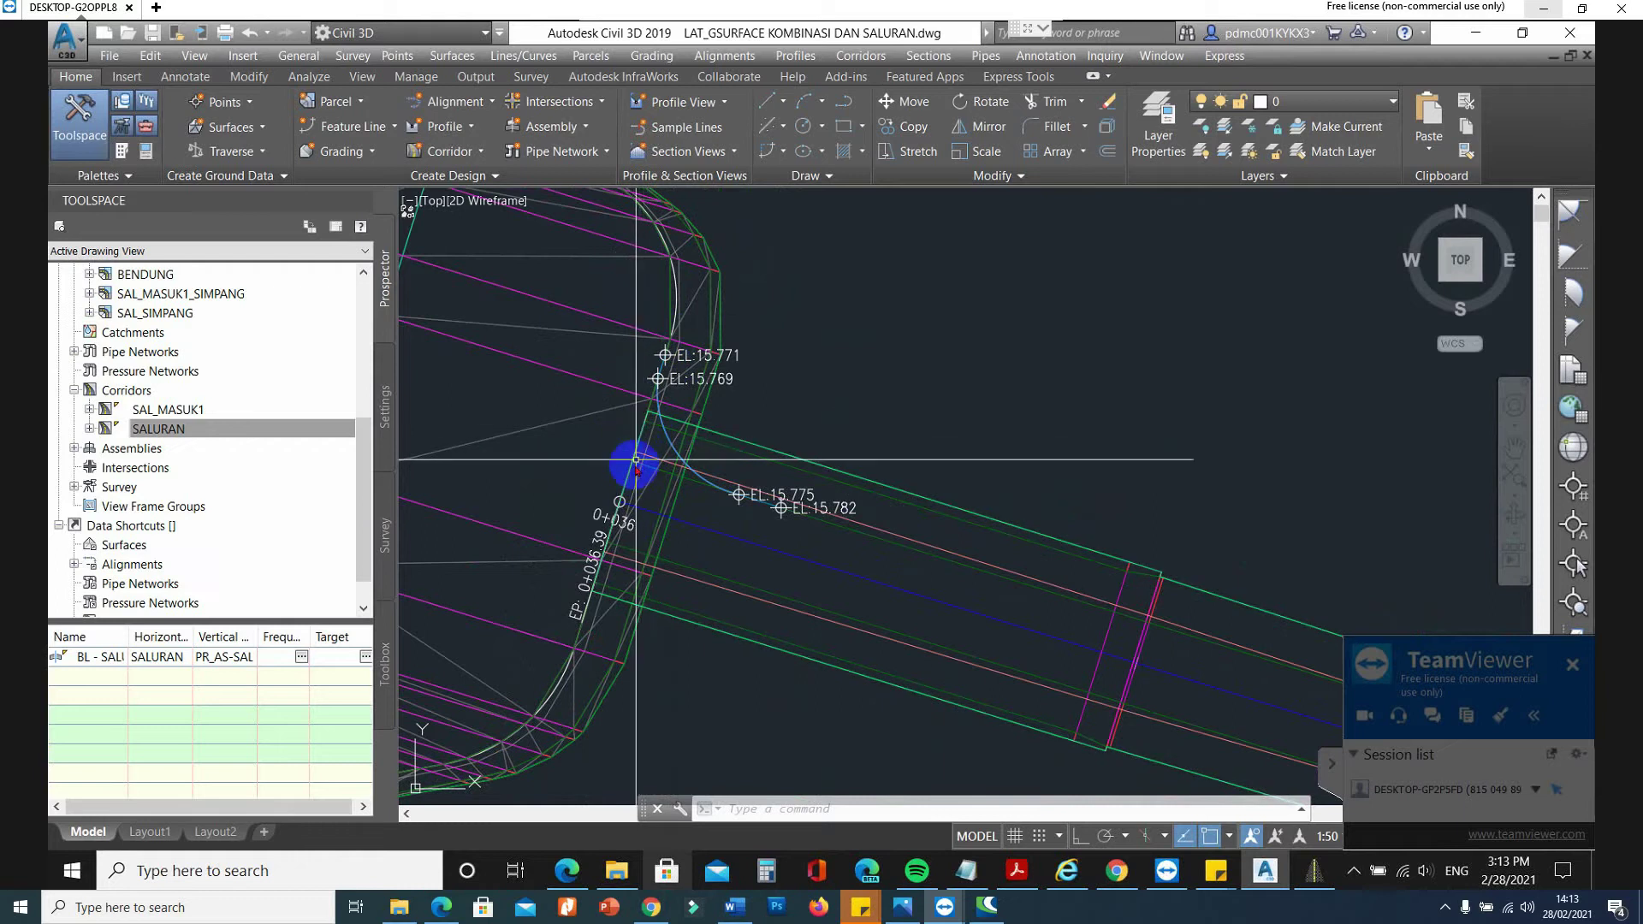
scroll(678, 290, up, 4)
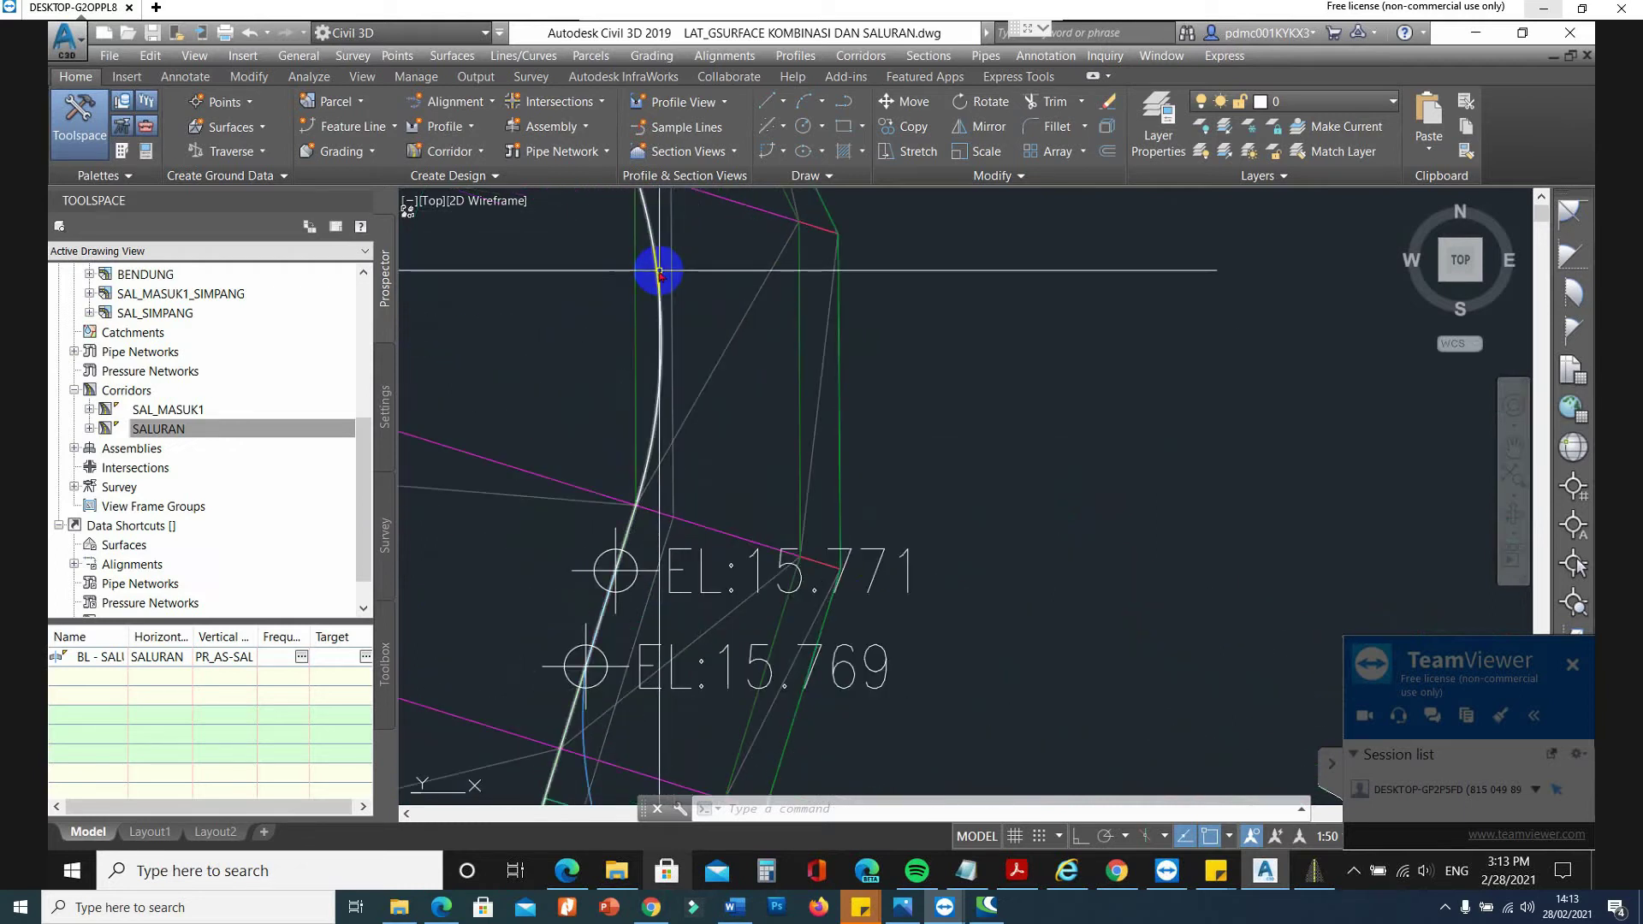
scroll(680, 323, down, 5)
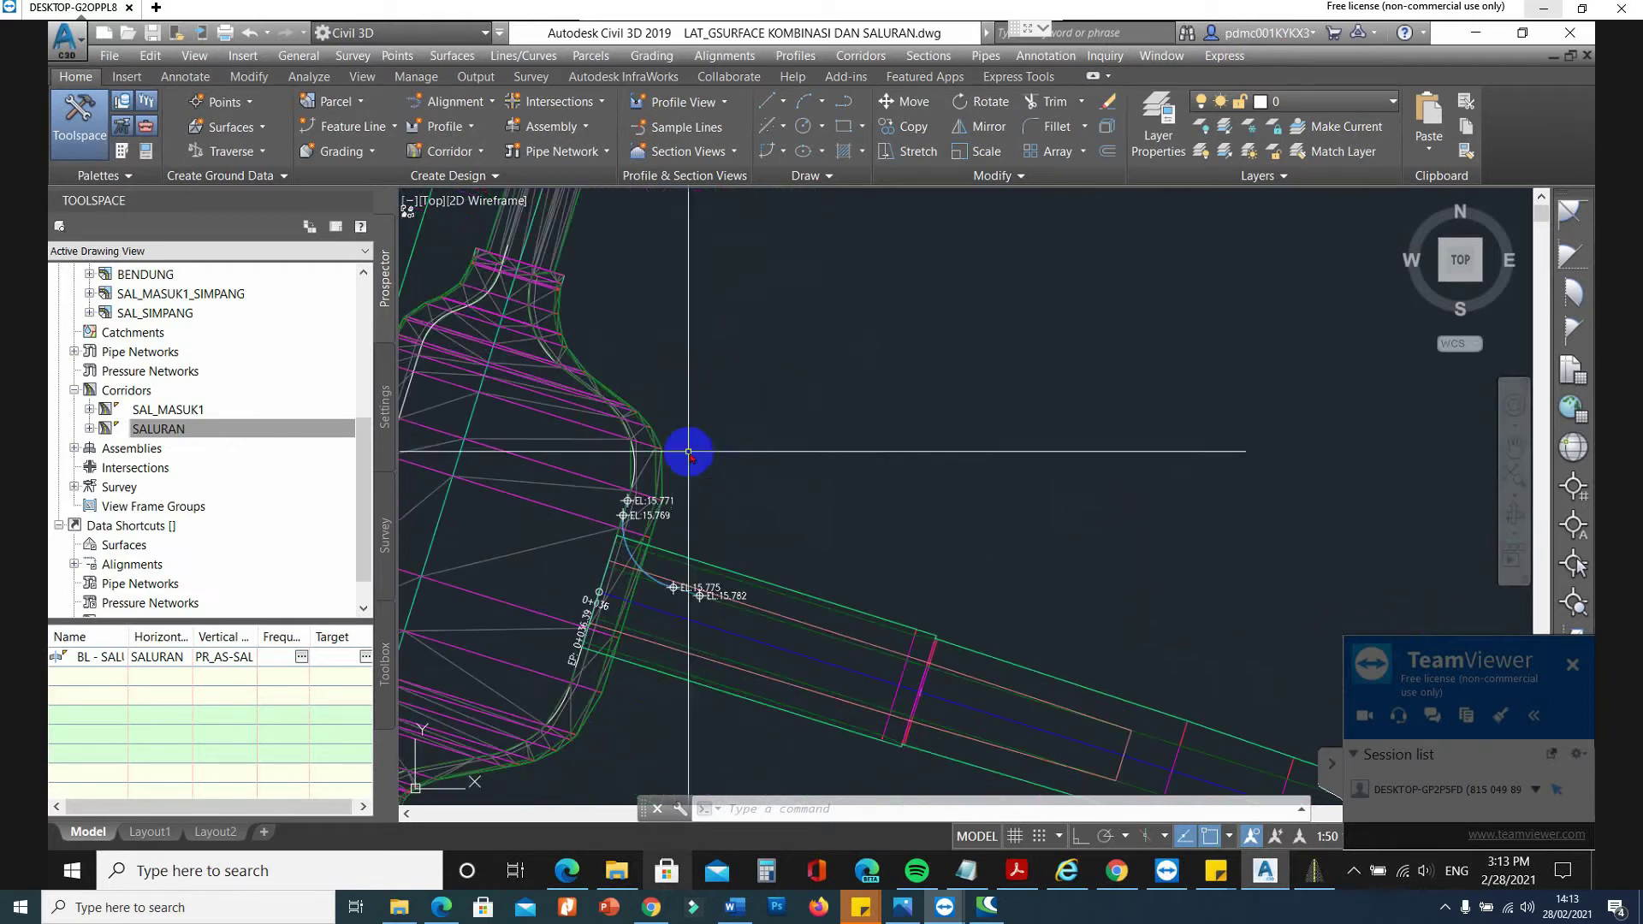
Start a corridor named SAL_MASUK1_SIMPANG1 with a feature line baseline, using Feature 11 from site SAL_MASUK1_SIMPANG.
click(853, 56)
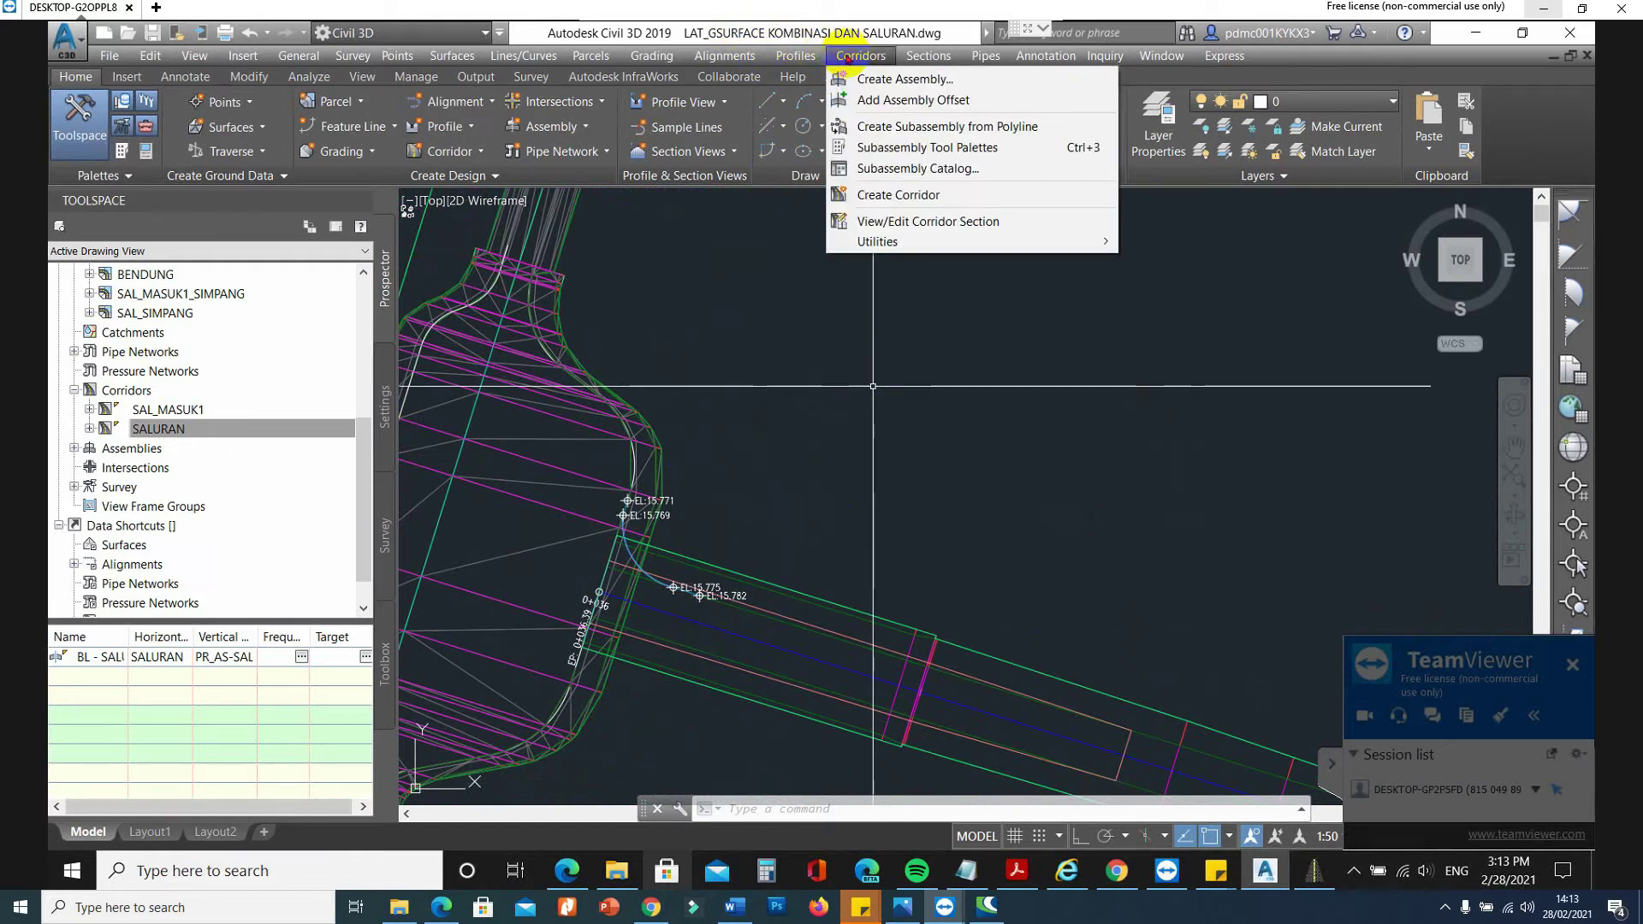
click(916, 199)
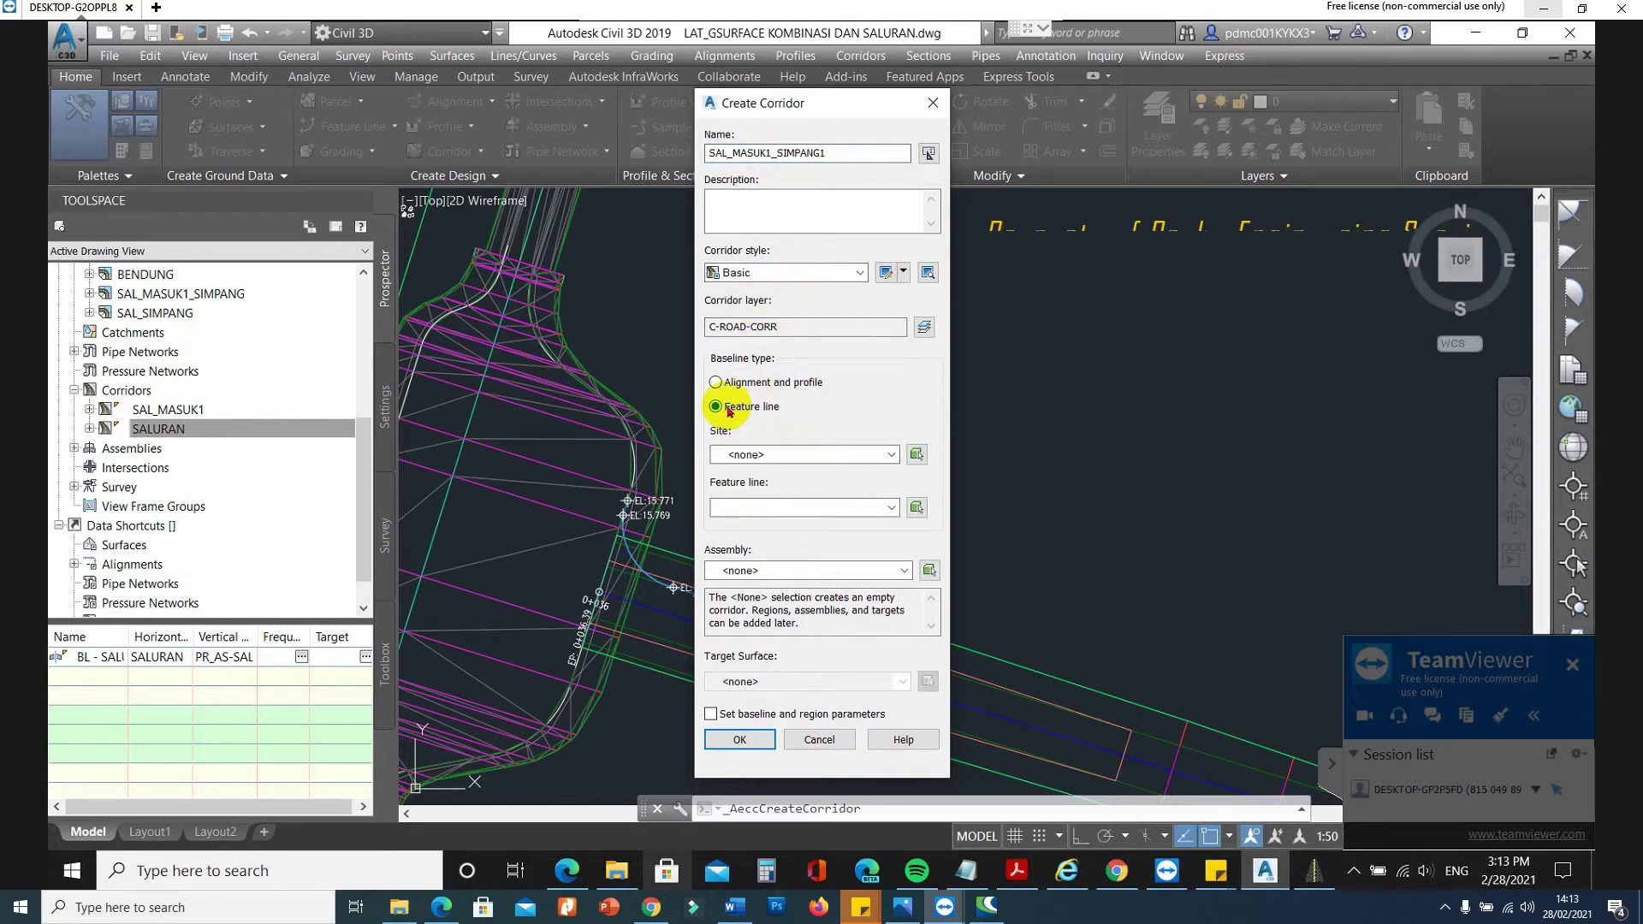
click(781, 456)
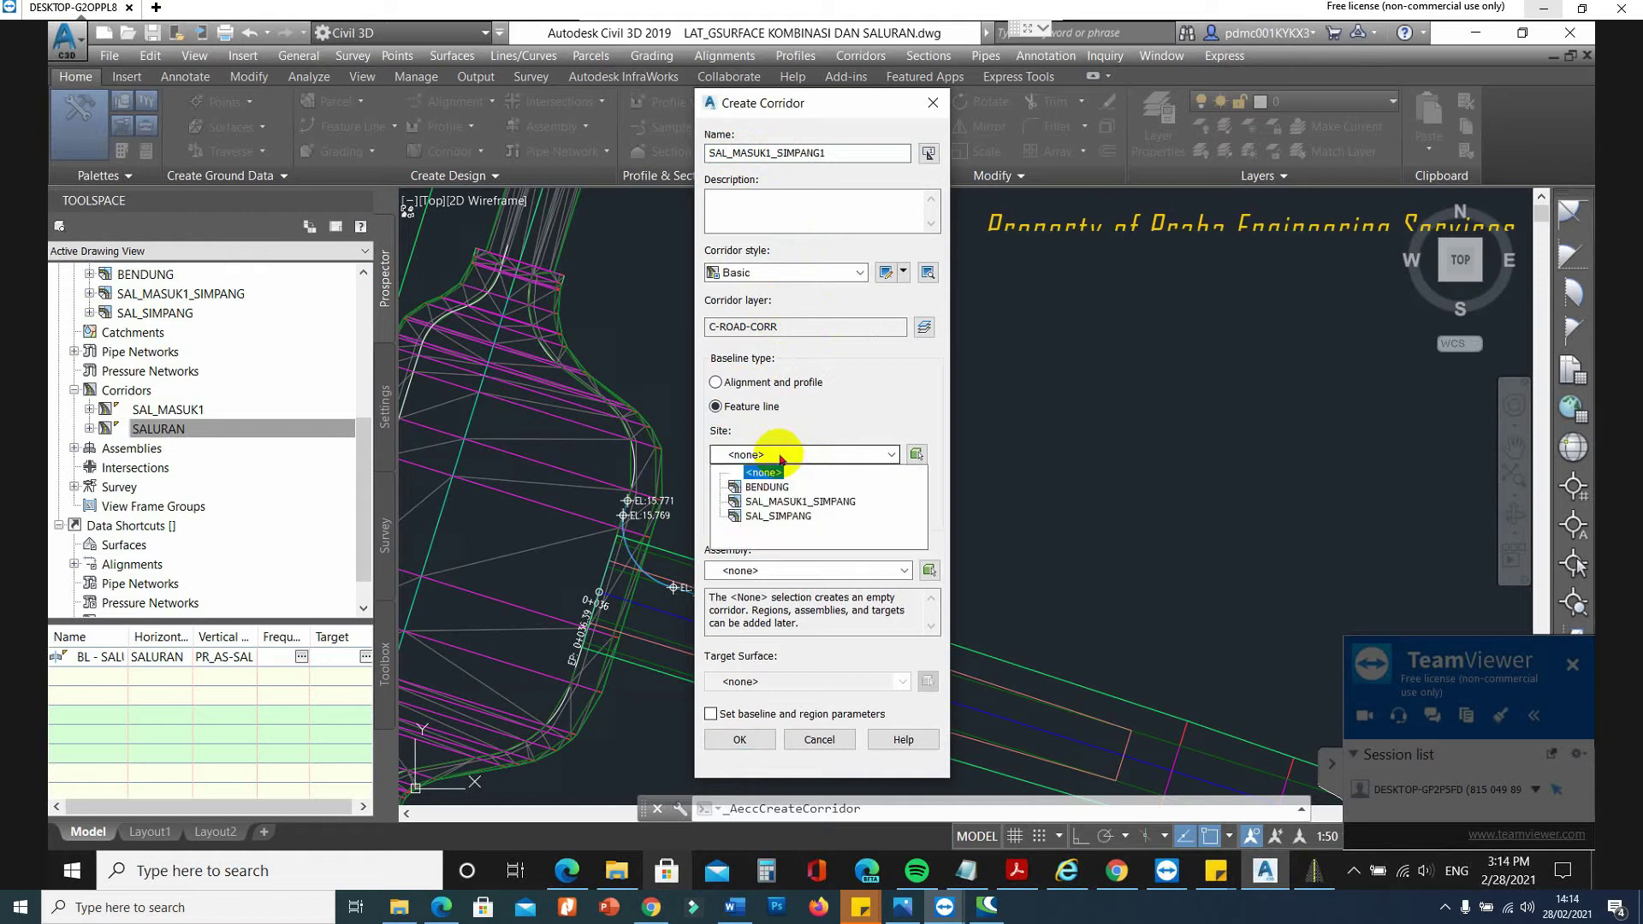
click(802, 503)
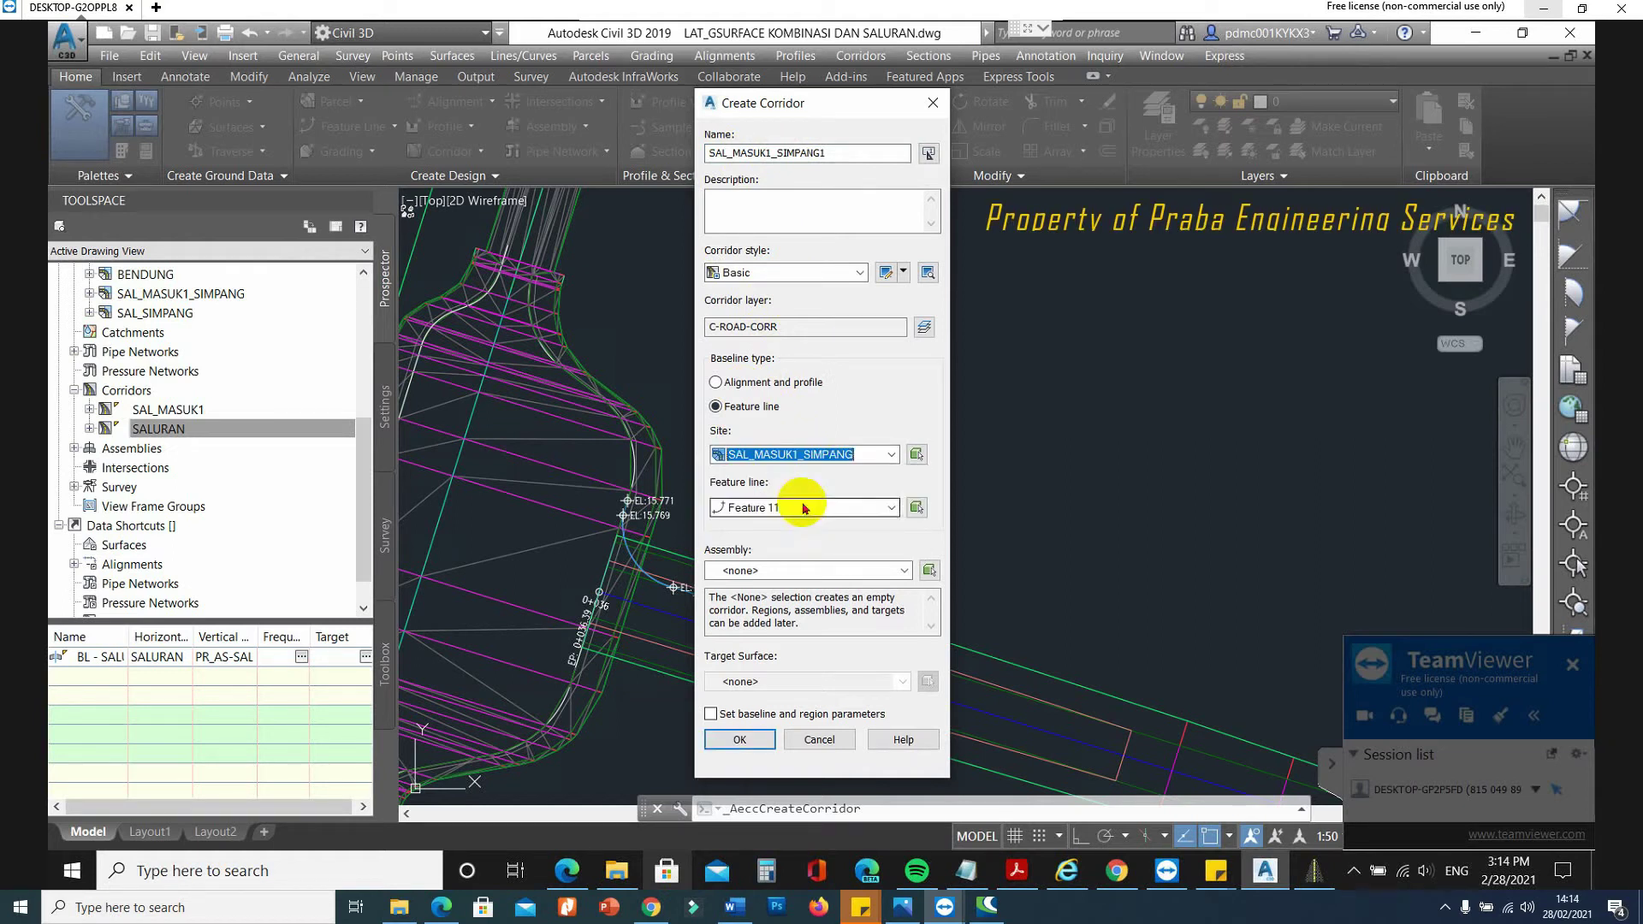
click(792, 509)
click(794, 515)
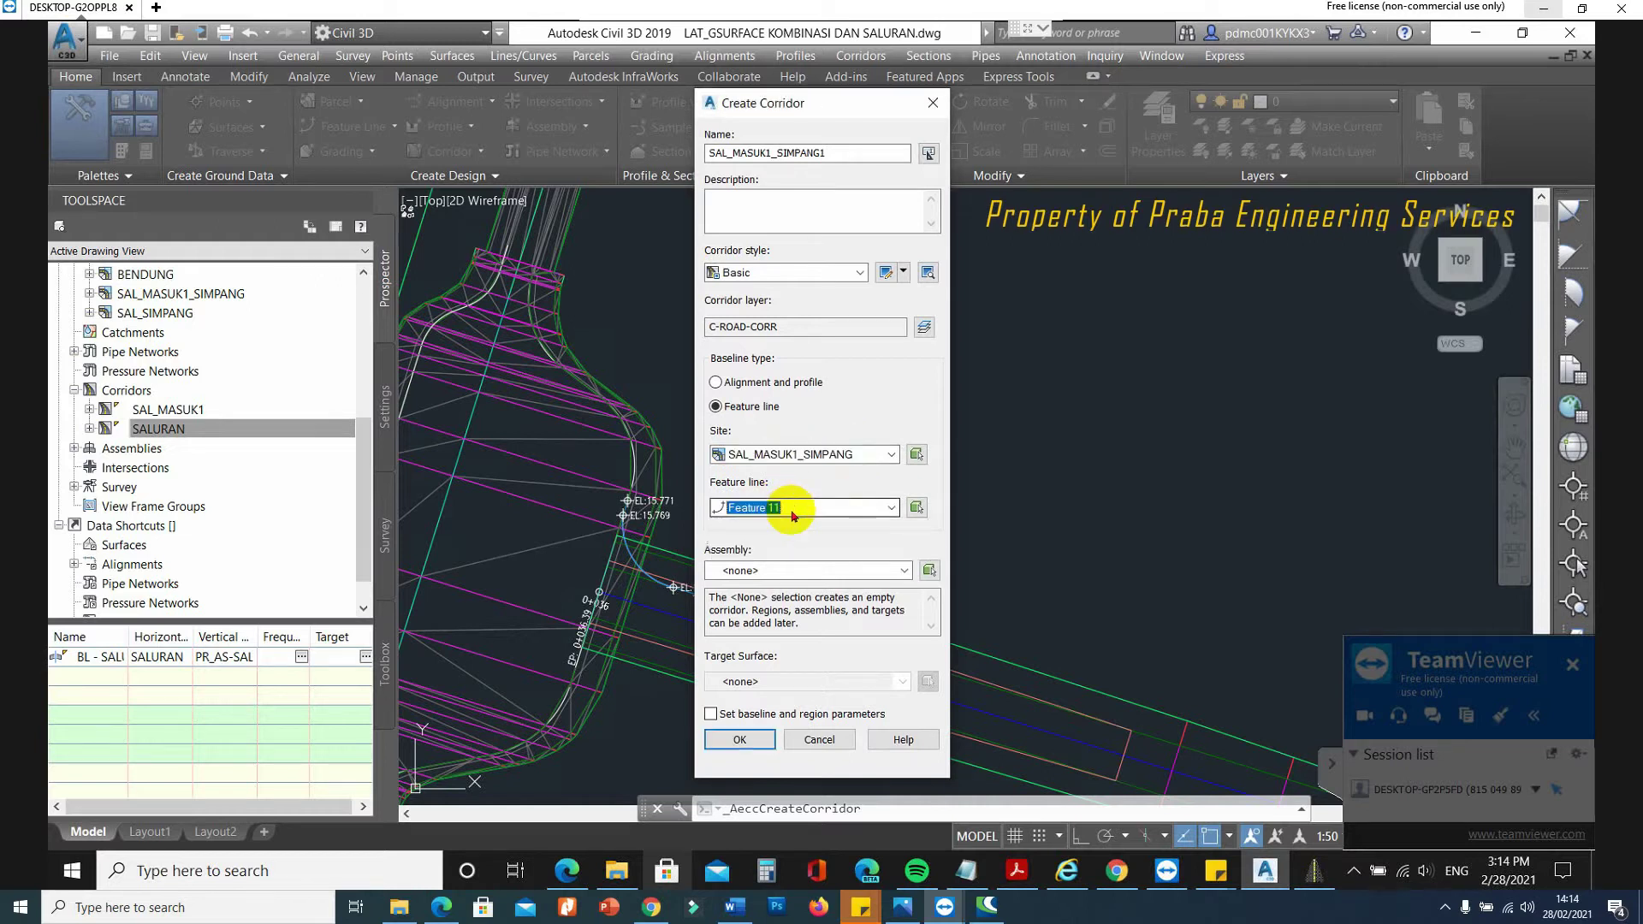
Assign assembly SALURAN 3 and target surface FINAL to the new corridor, and continue to its baseline and region parameters.
click(773, 569)
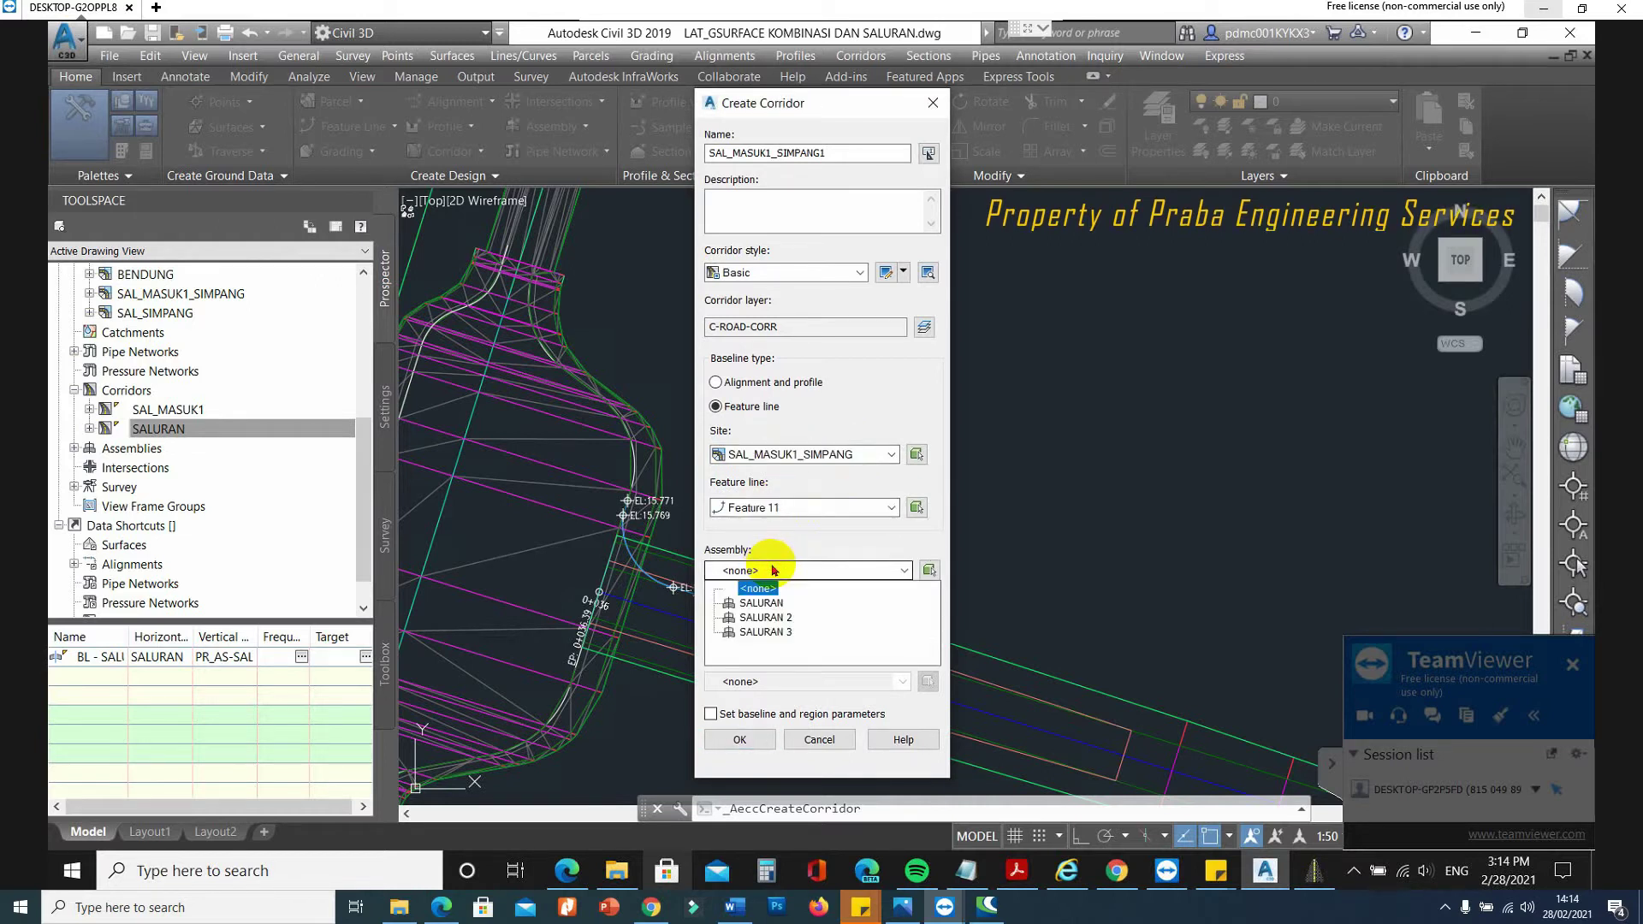
click(766, 632)
click(764, 683)
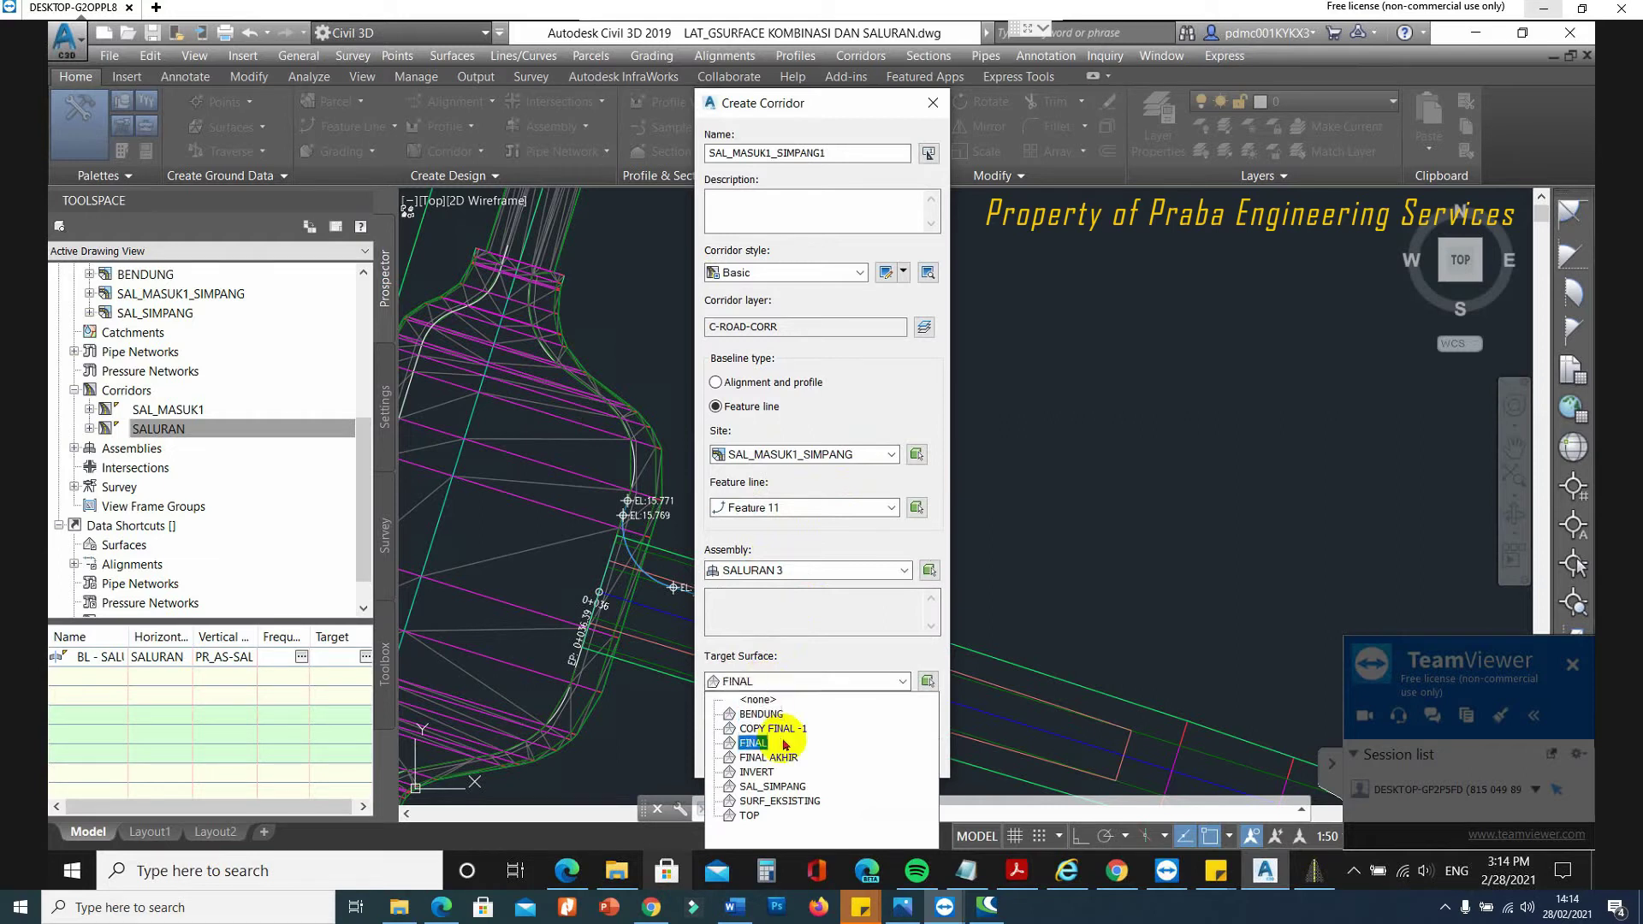
click(751, 744)
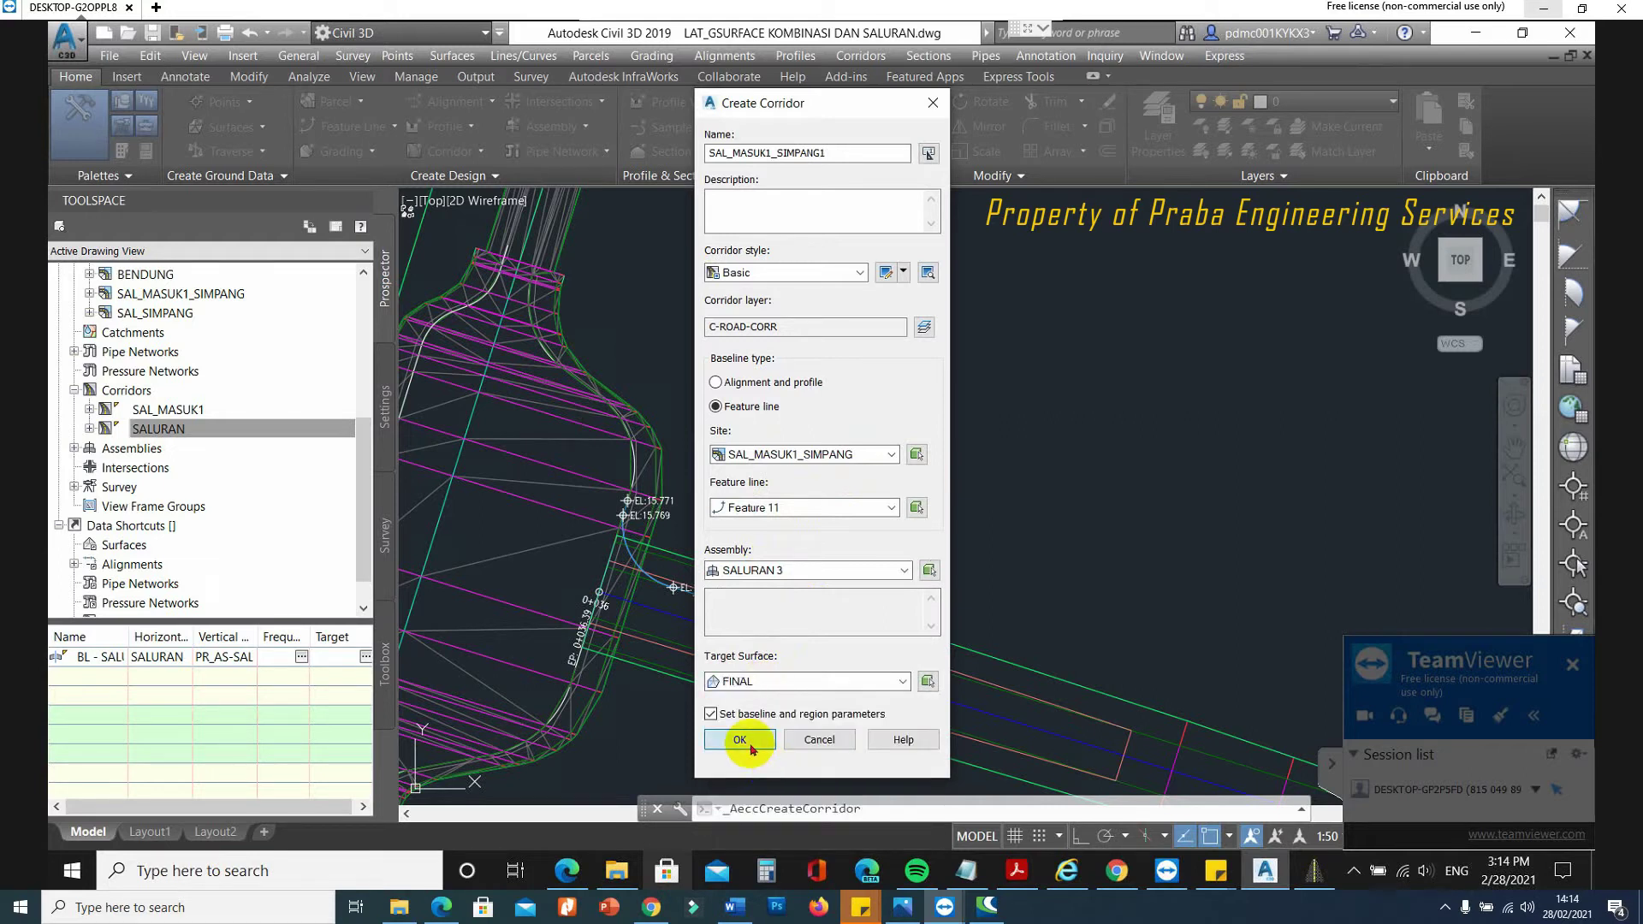
click(752, 748)
Set the assembly frequency to 2 m along tangents, curves, spirals and vertical curves, and build the junction corridor.
click(1033, 334)
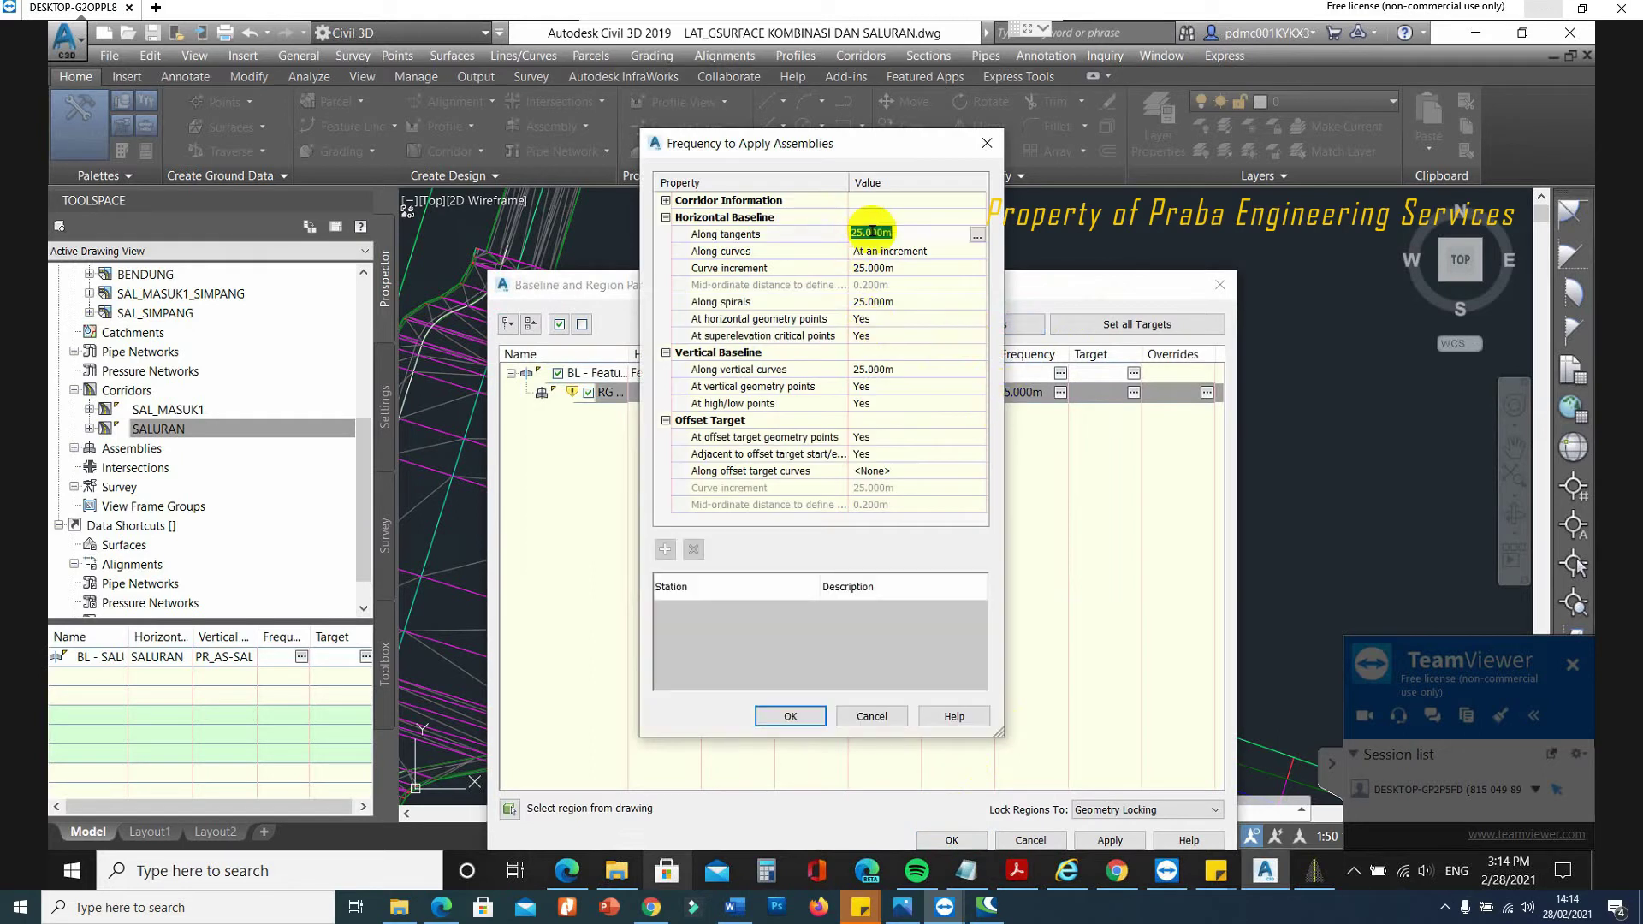
click(891, 268)
text(2)
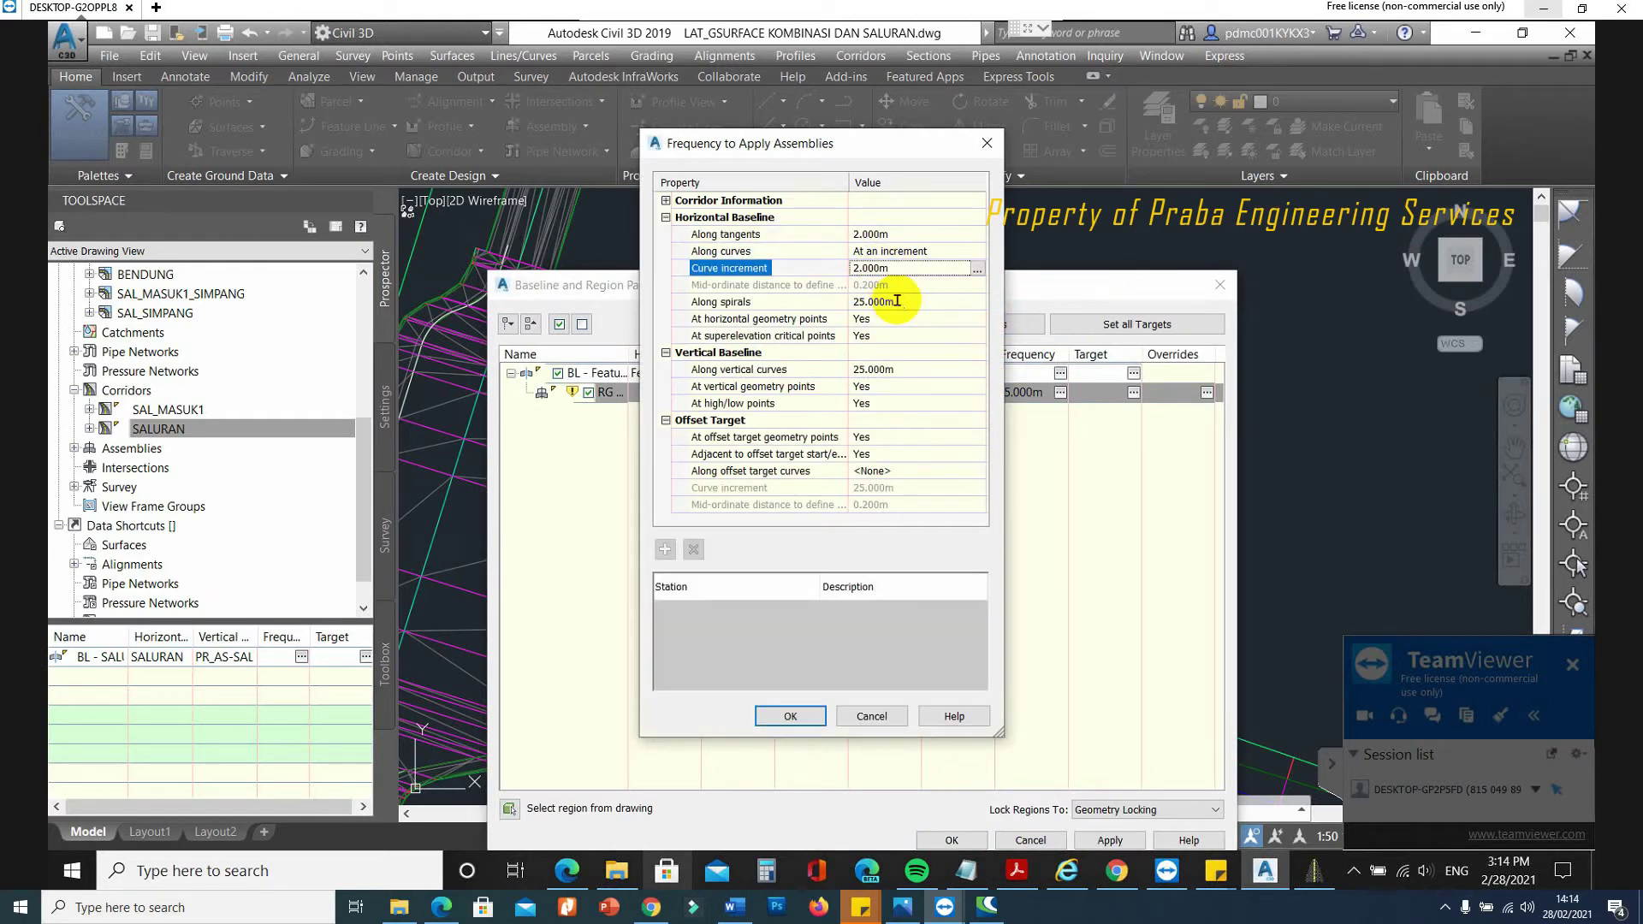
click(897, 301)
text(22)
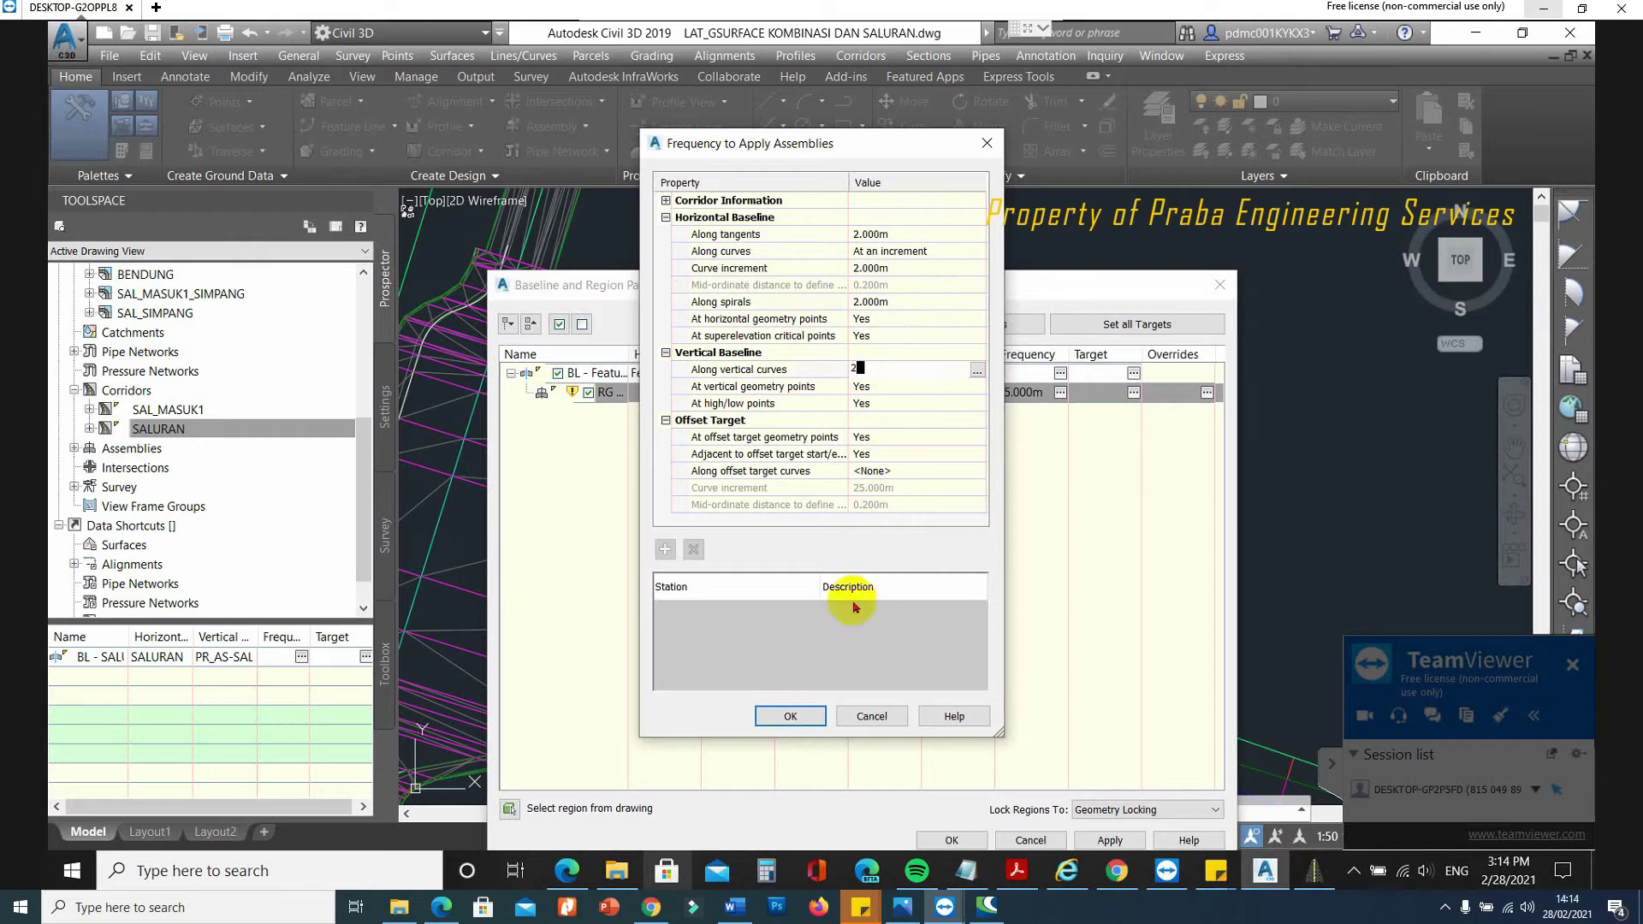
click(811, 712)
click(952, 840)
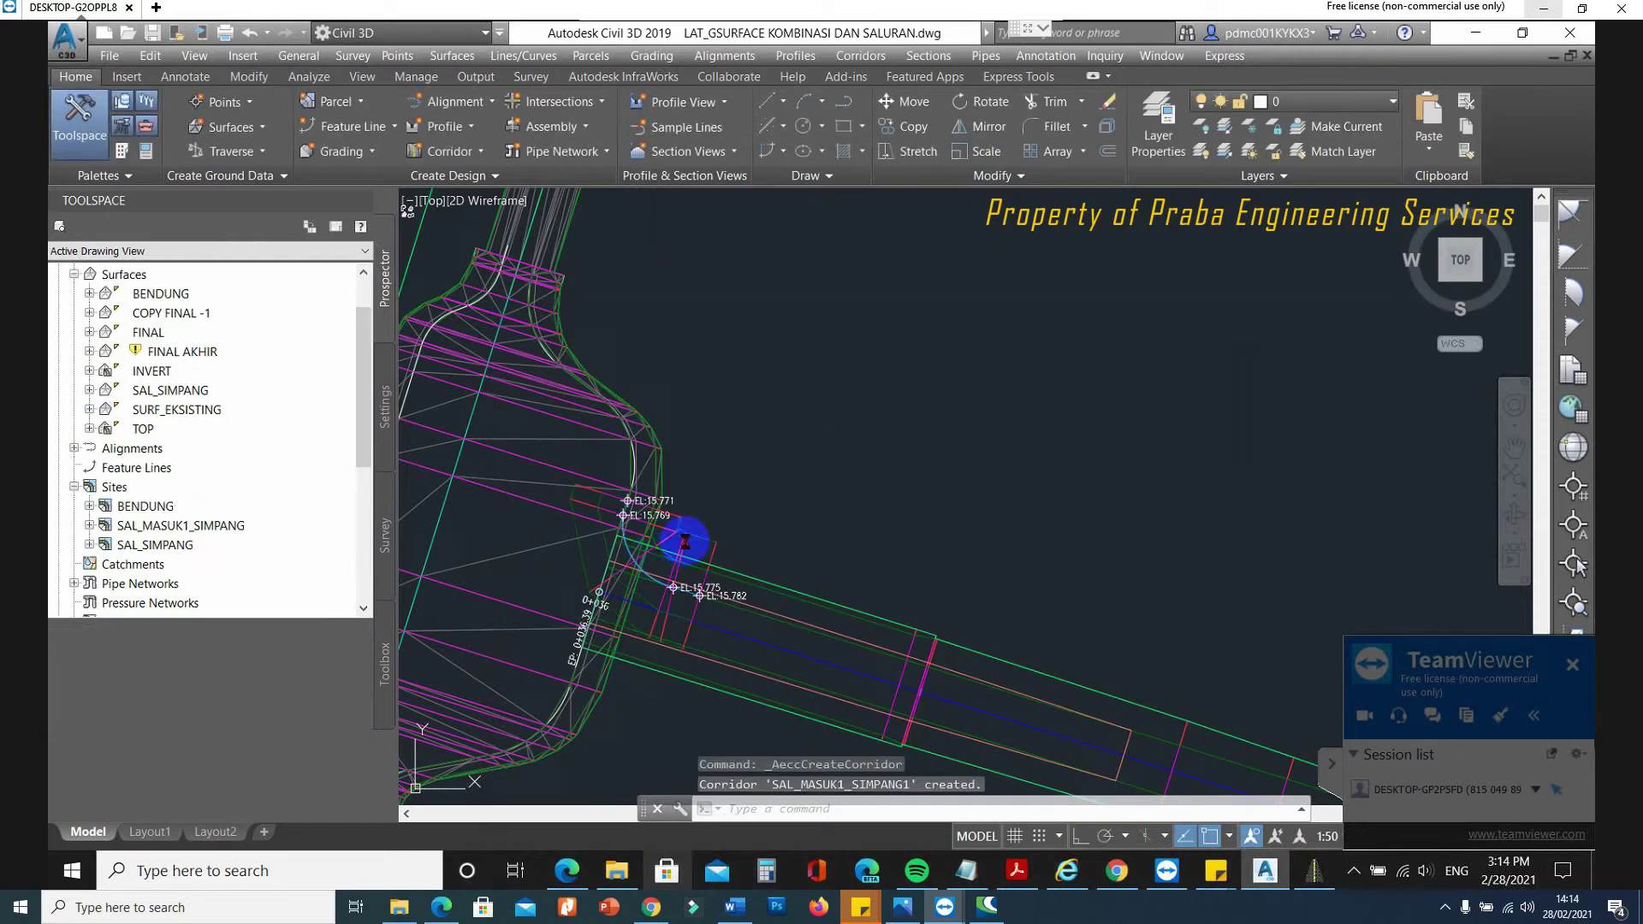
scroll(642, 548, up, 4)
scroll(676, 446, down, 5)
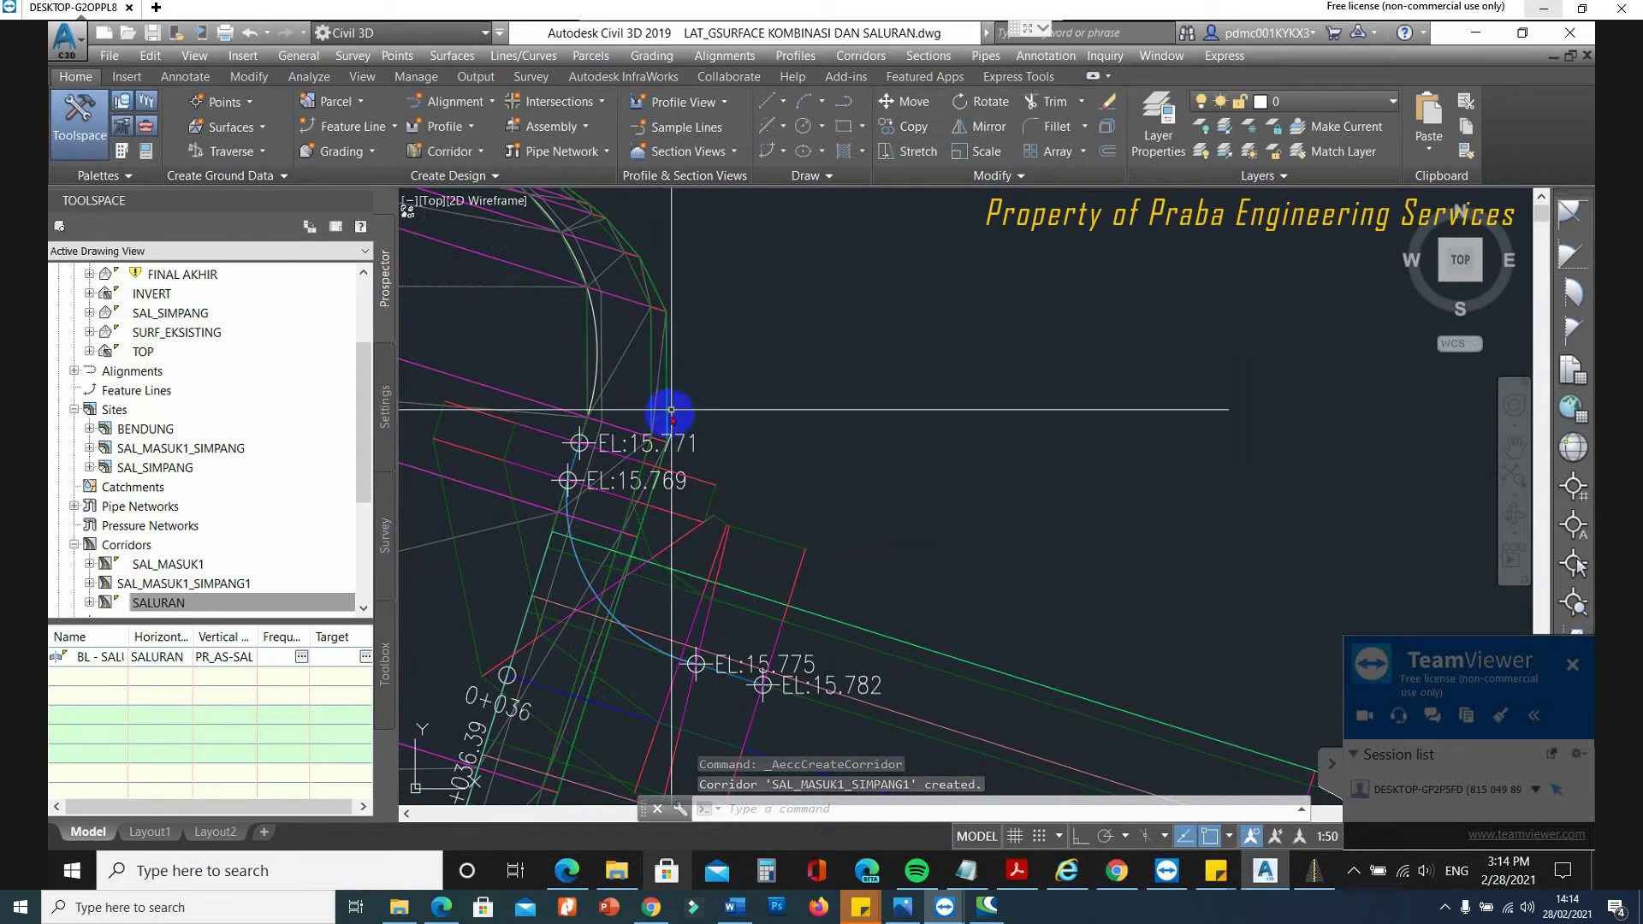
Copy the rightmost lower channel assembly inside the circle to the free space between it and the neighbouring assembly.
scroll(601, 445, up, 5)
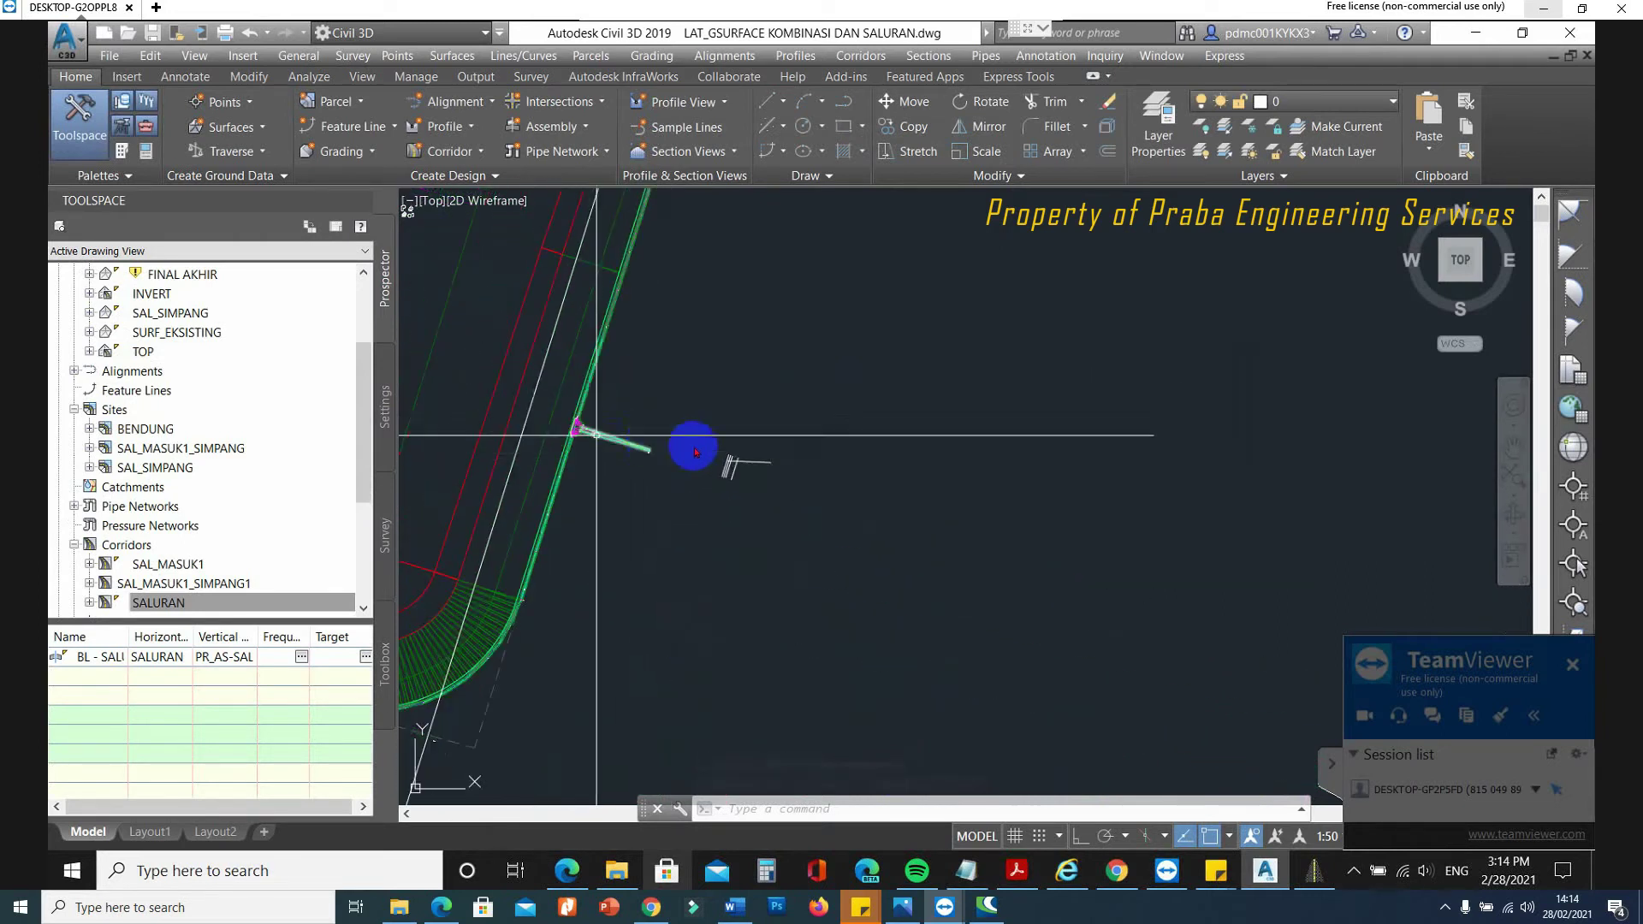
scroll(972, 476, down, 3)
scroll(1027, 502, up, 3)
scroll(1164, 518, up, 8)
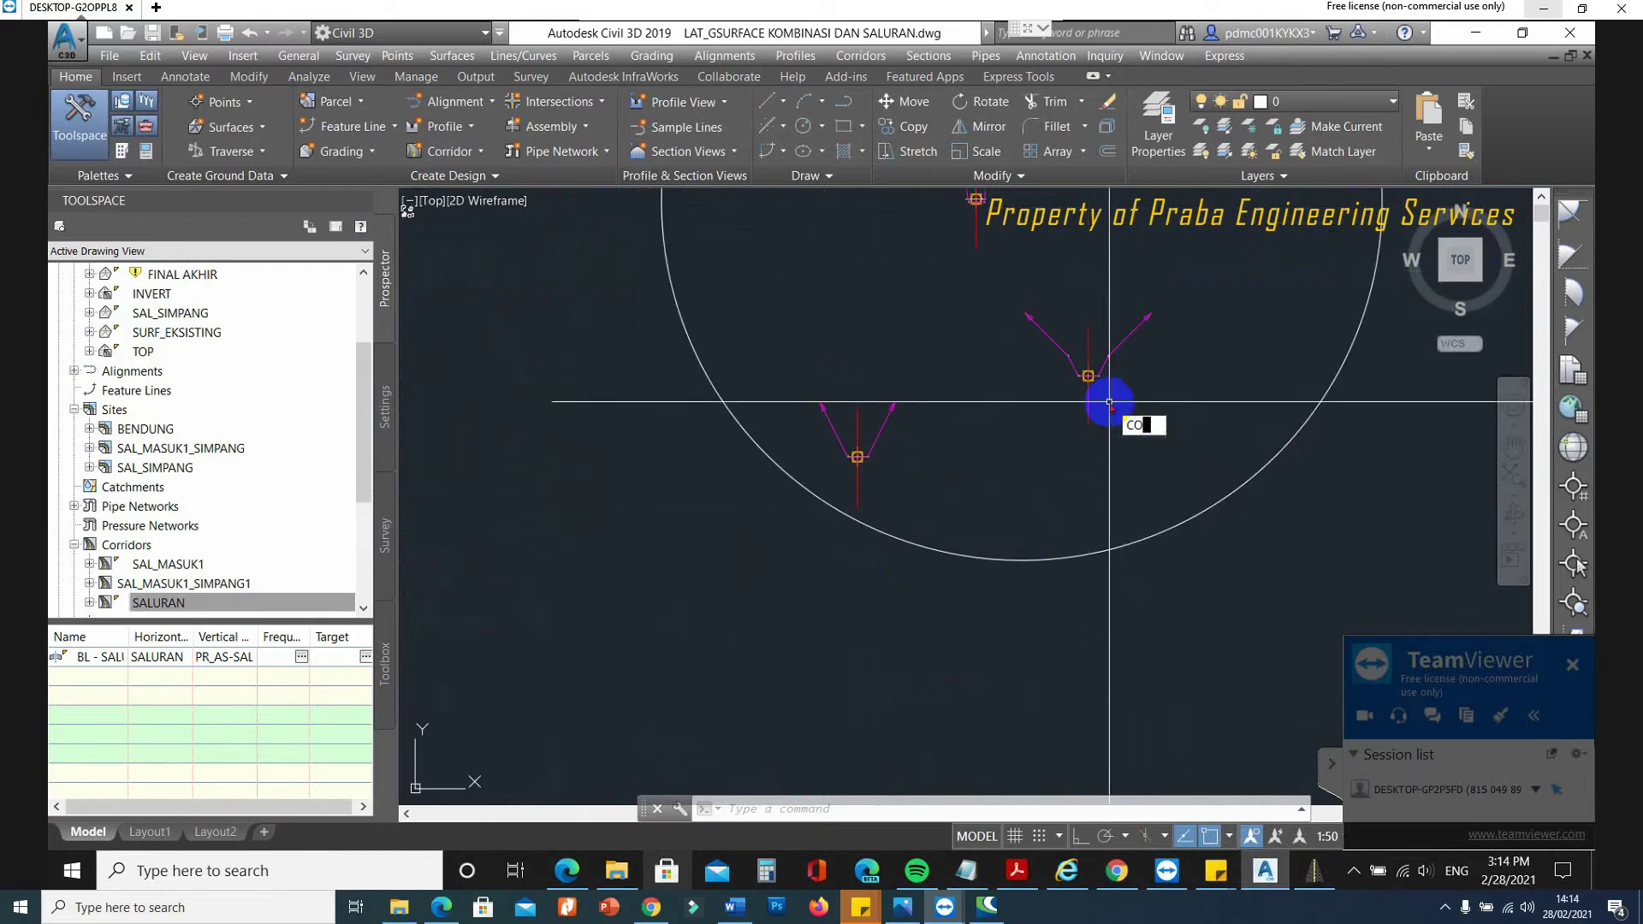
key(Return)
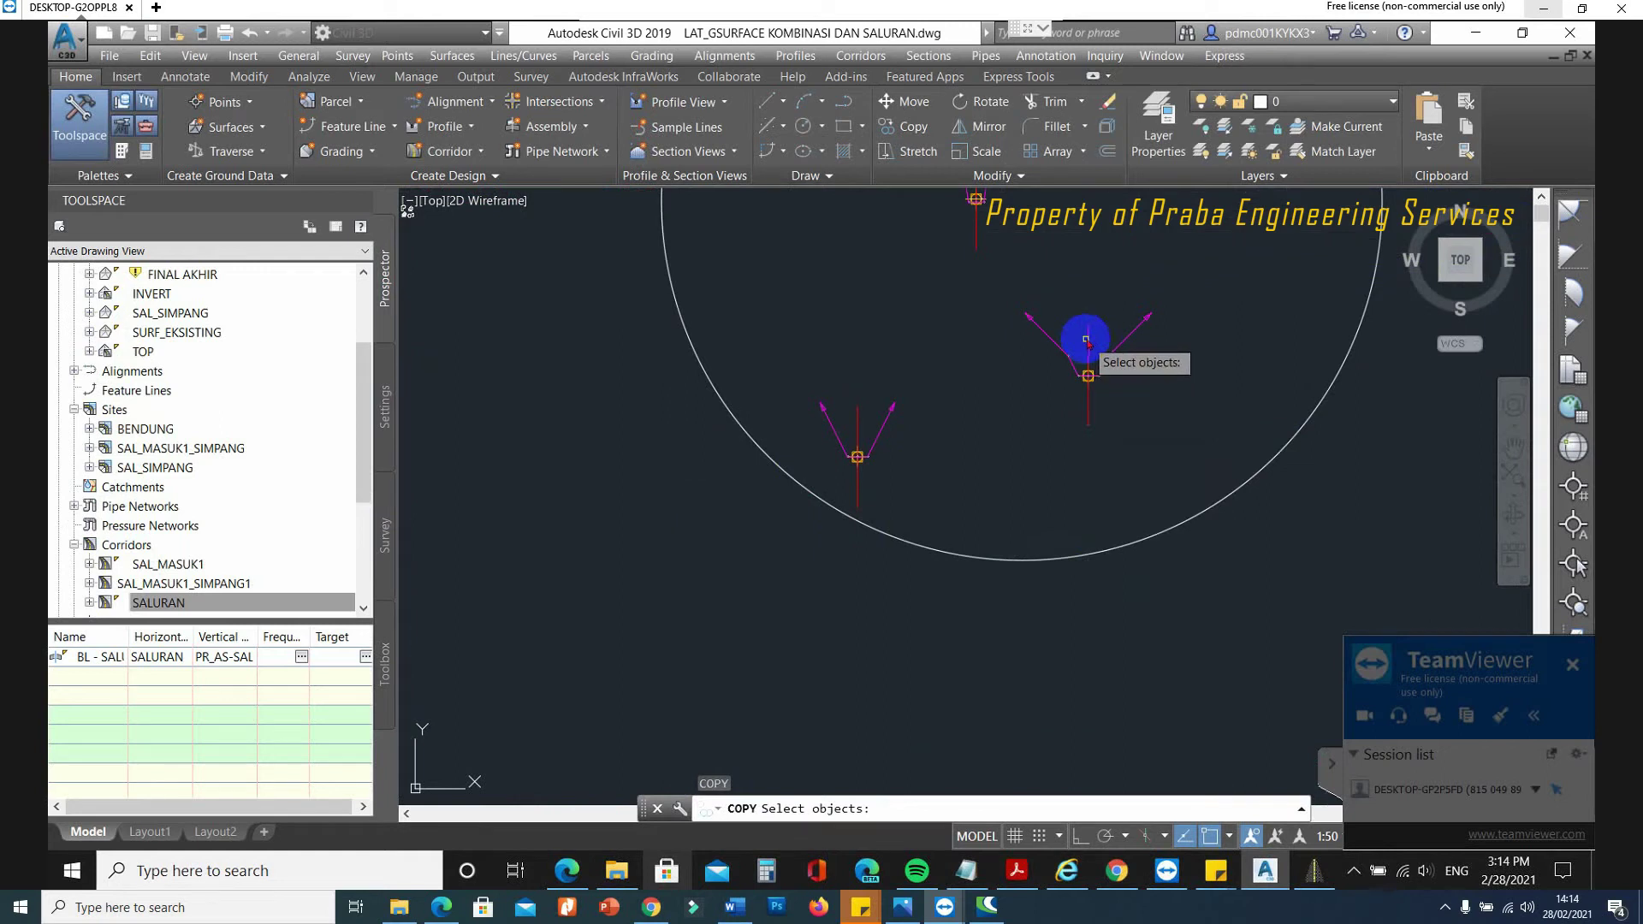
click(1086, 336)
key(Return)
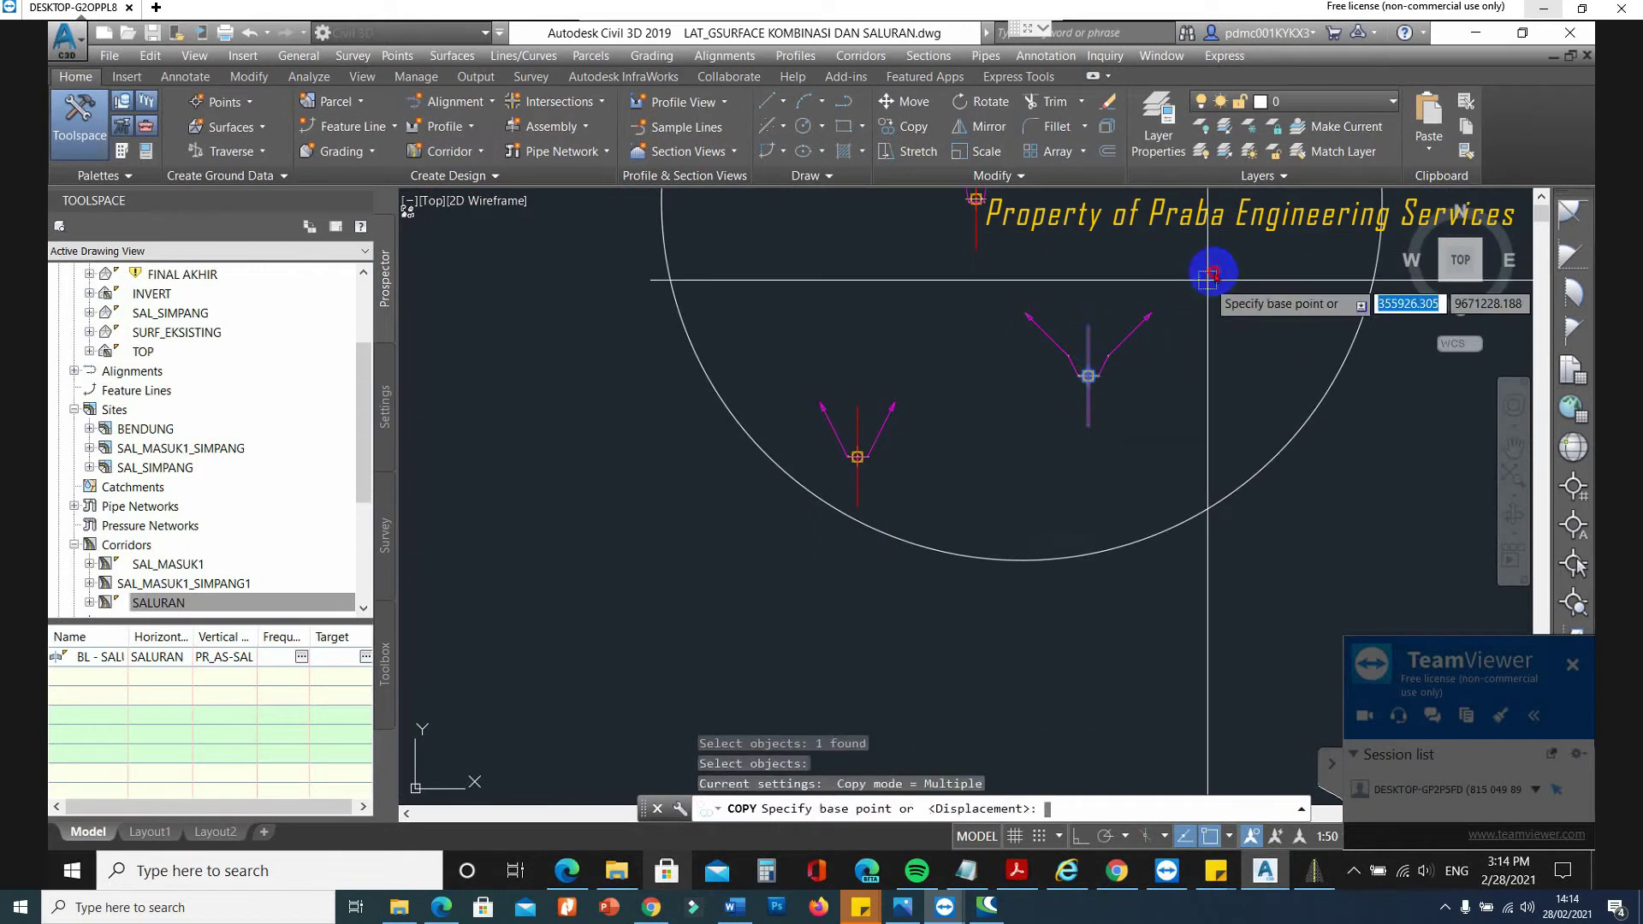
click(1214, 272)
click(1125, 391)
key(Escape)
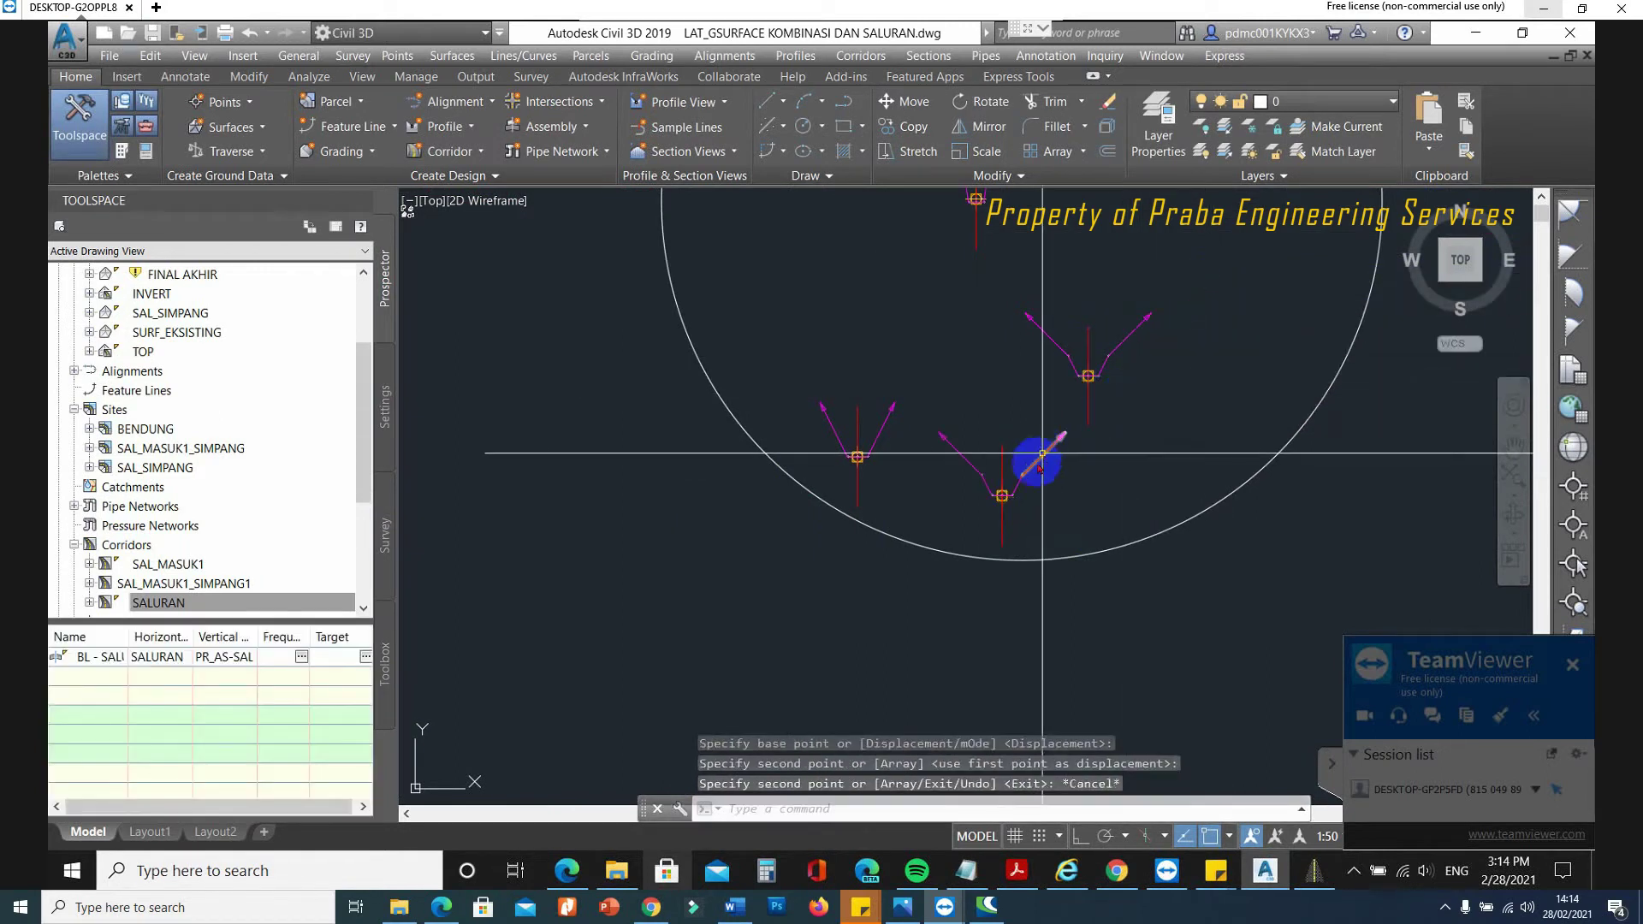
Erase the right half of the copied assembly's base link and both of its left side-slope links.
scroll(996, 521, up, 5)
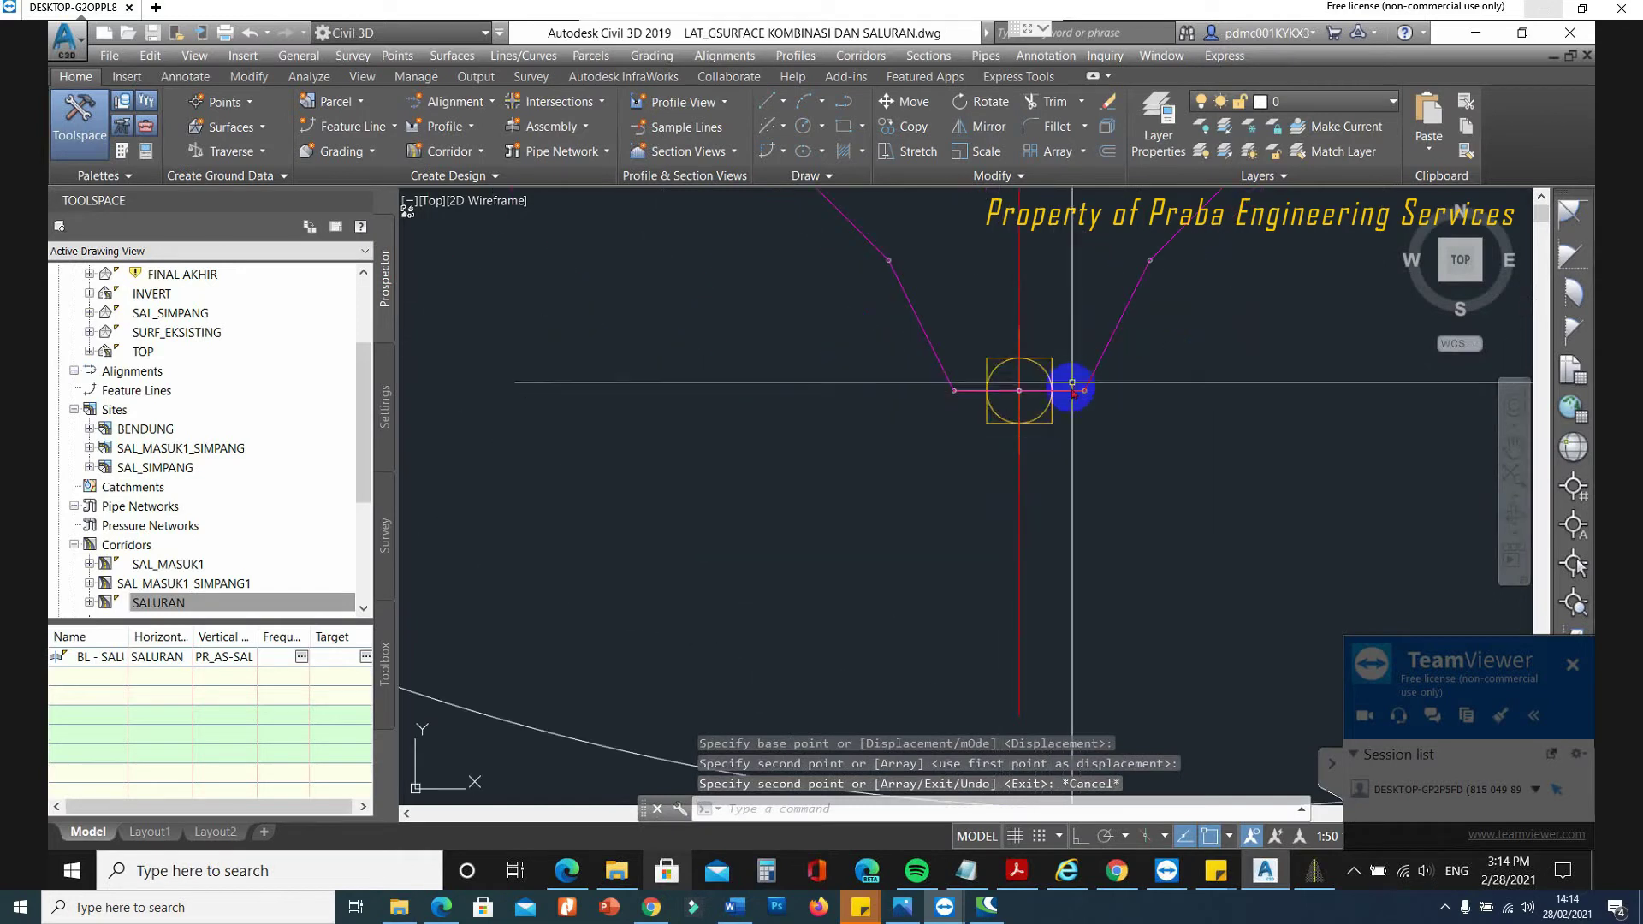
click(1072, 392)
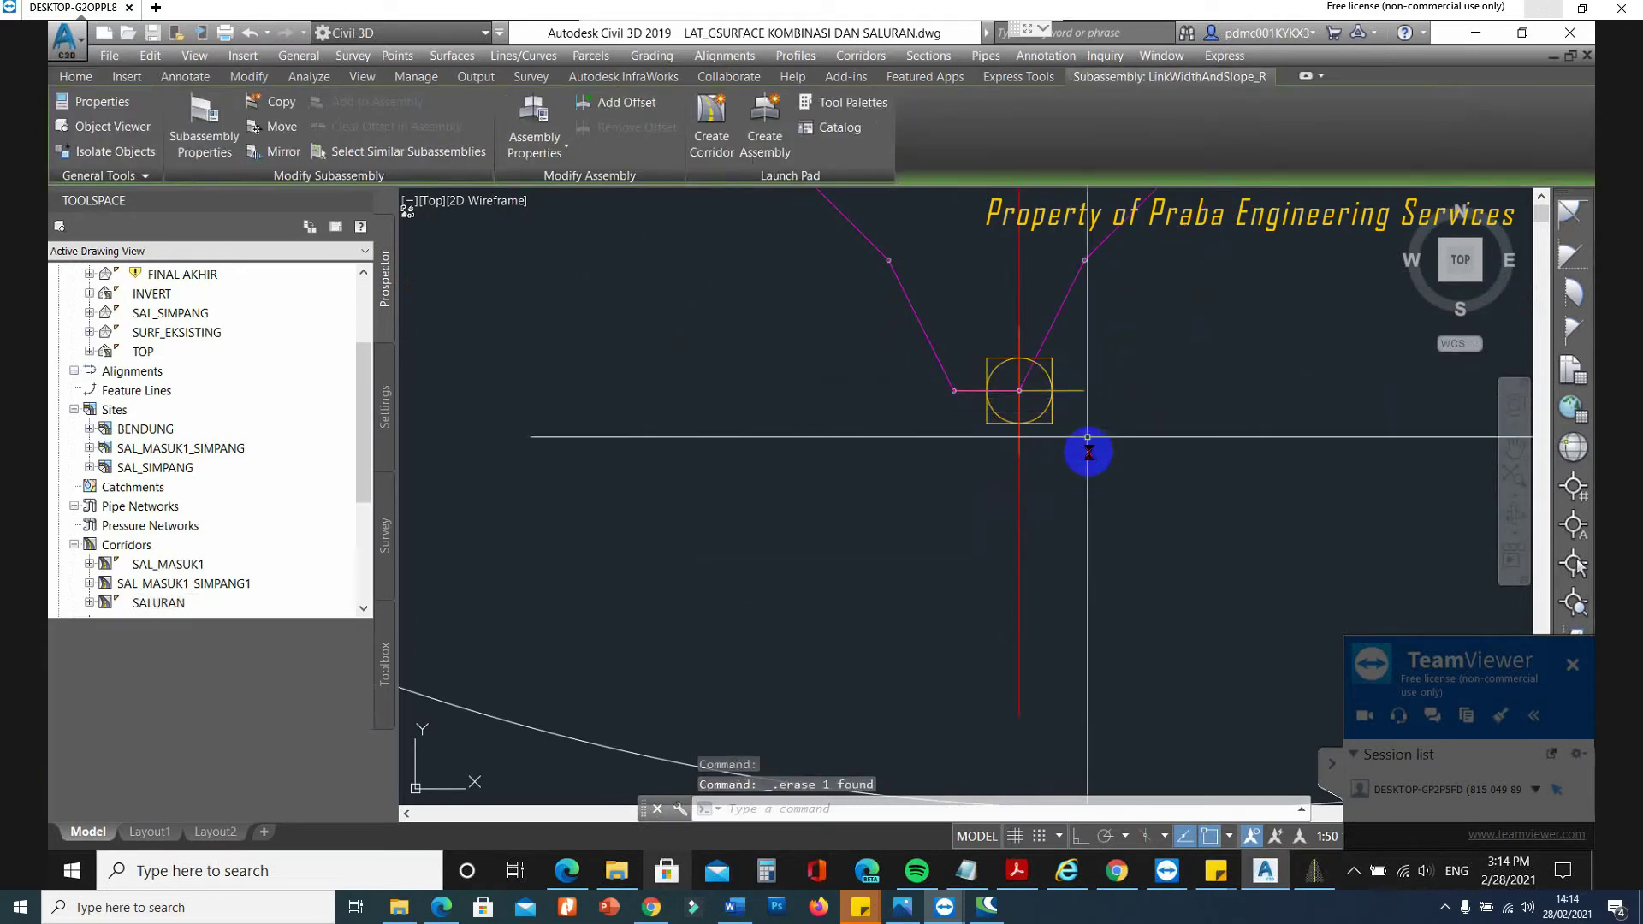
key(Delete)
scroll(998, 520, down, 2)
click(775, 205)
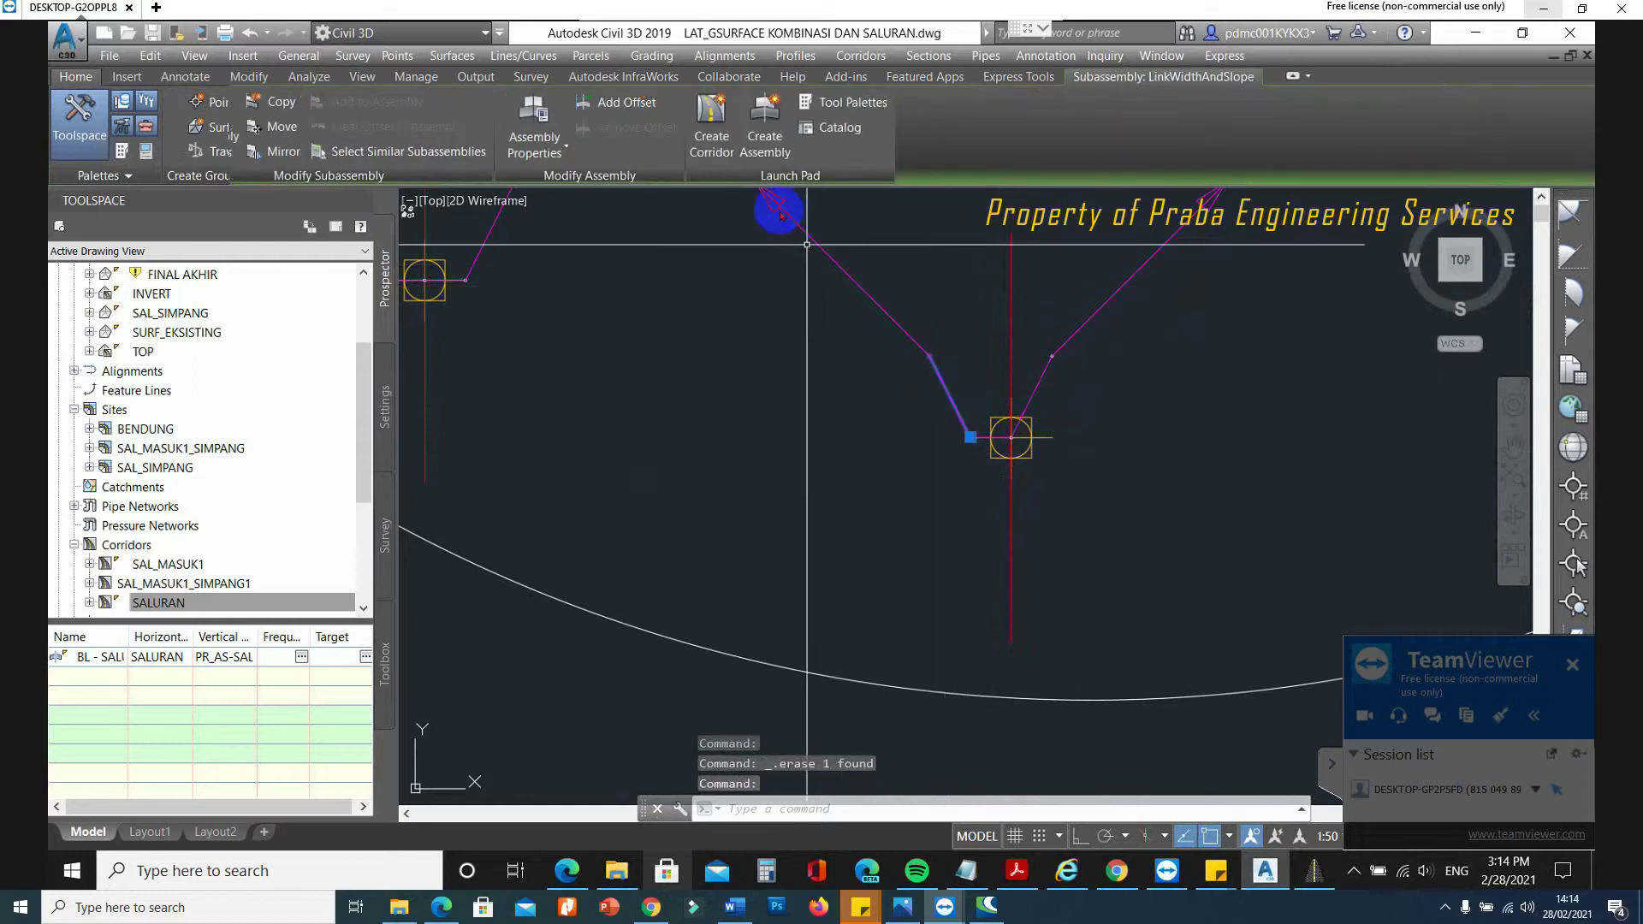
click(811, 448)
text(E)
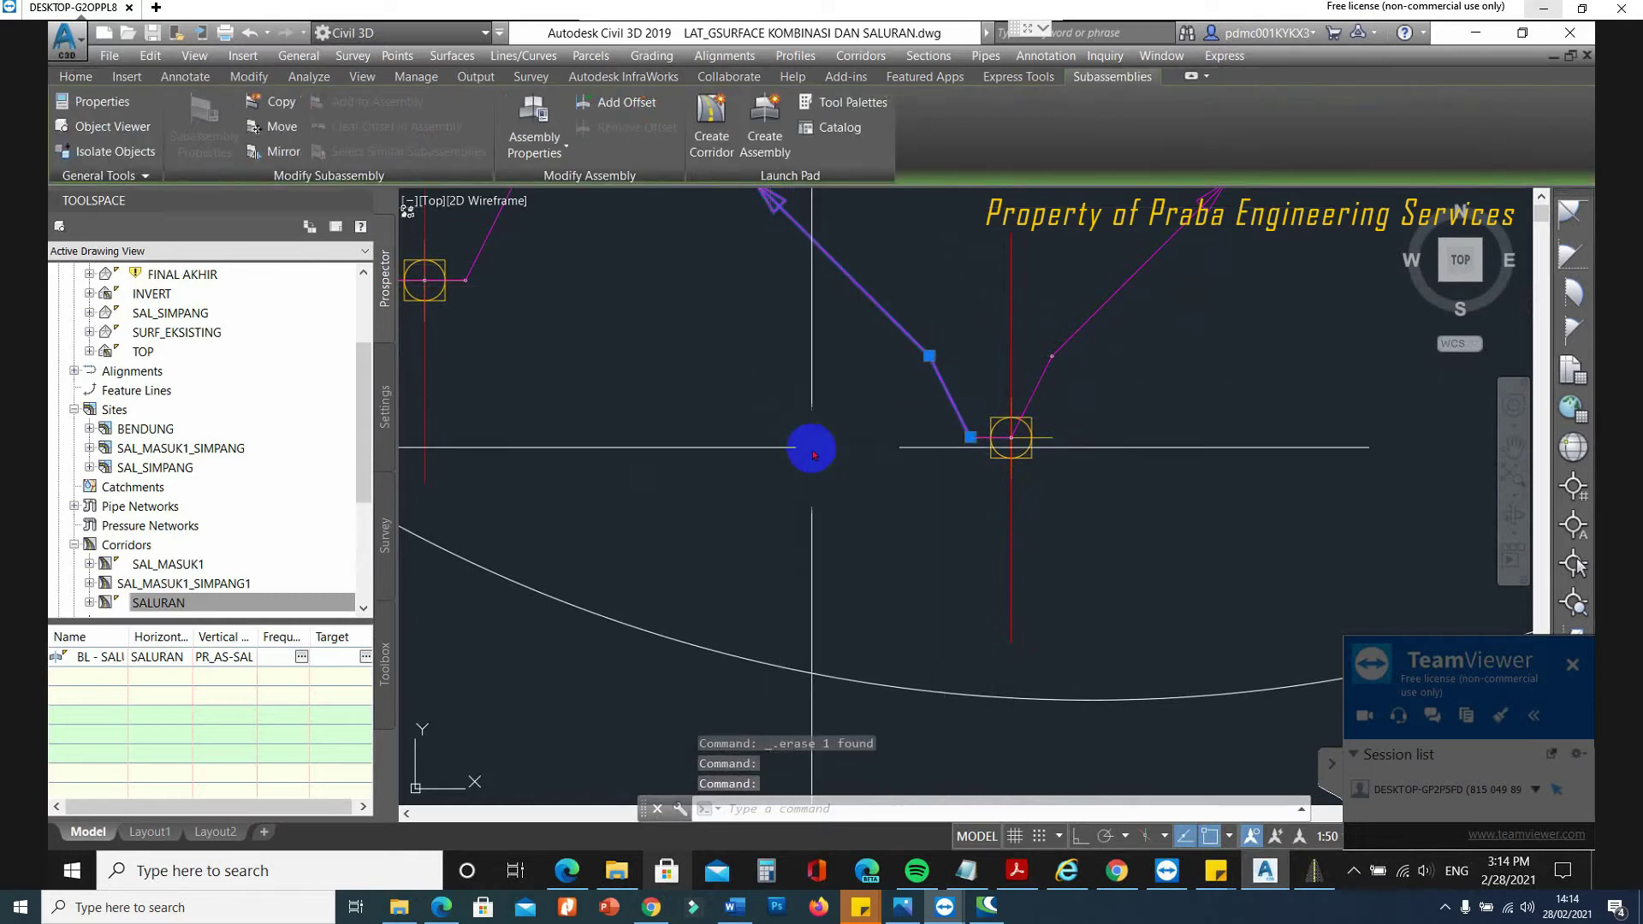
key(Return)
Rename the copied assembly's remaining left base subassembly as LinkWidthAndSlope_lebar.
scroll(992, 454, up, 2)
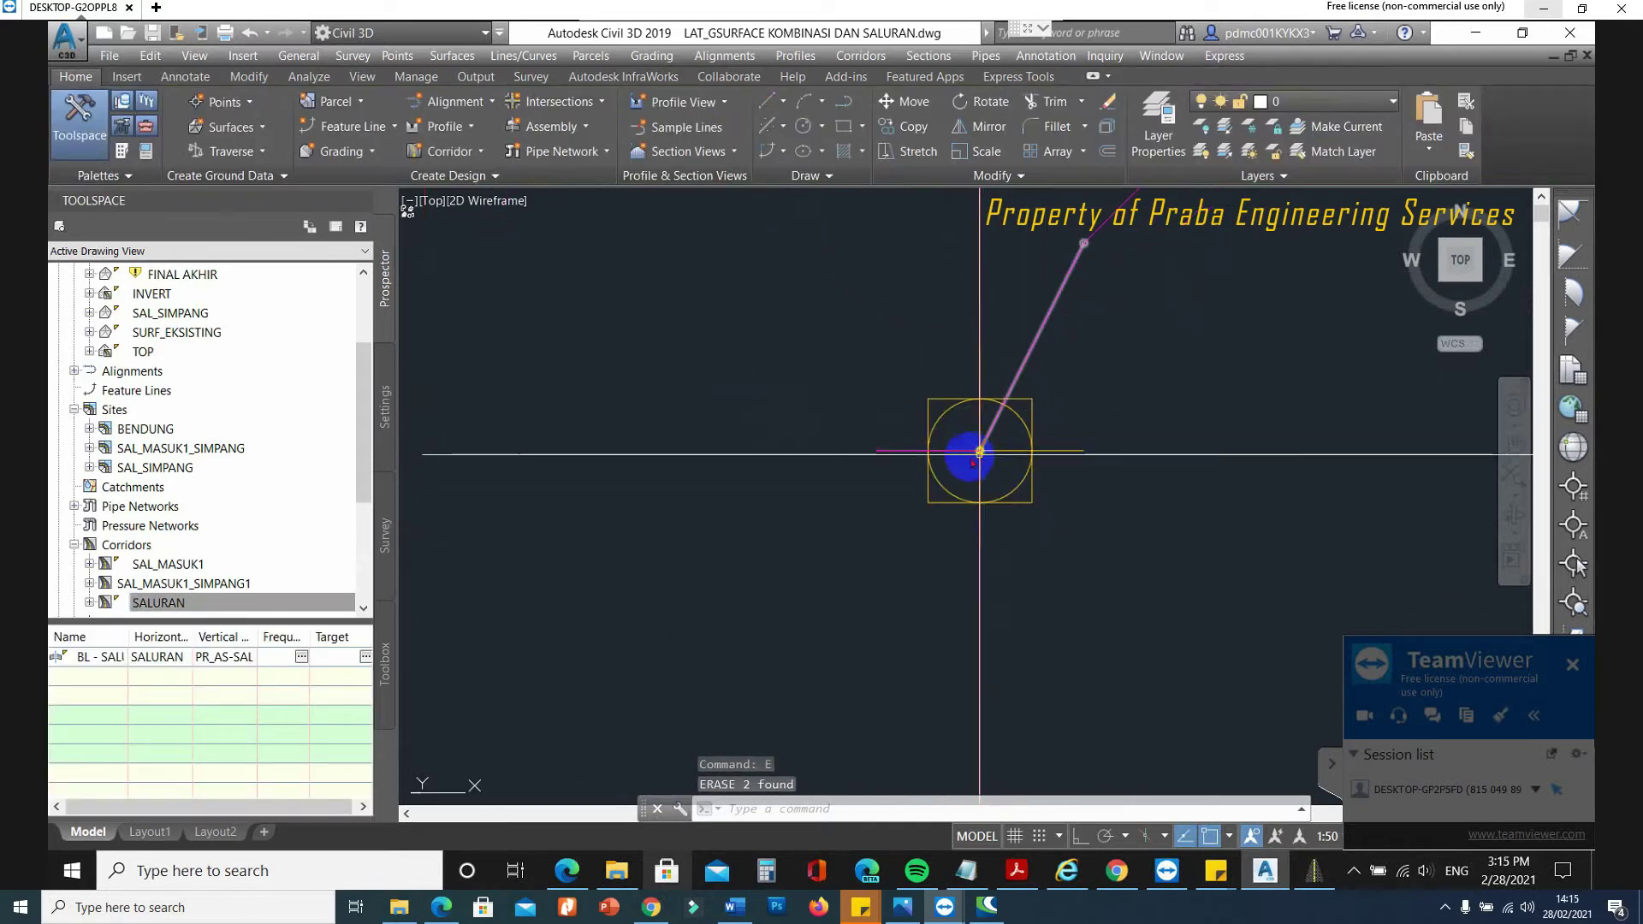
scroll(952, 490, down, 4)
scroll(917, 480, up, 5)
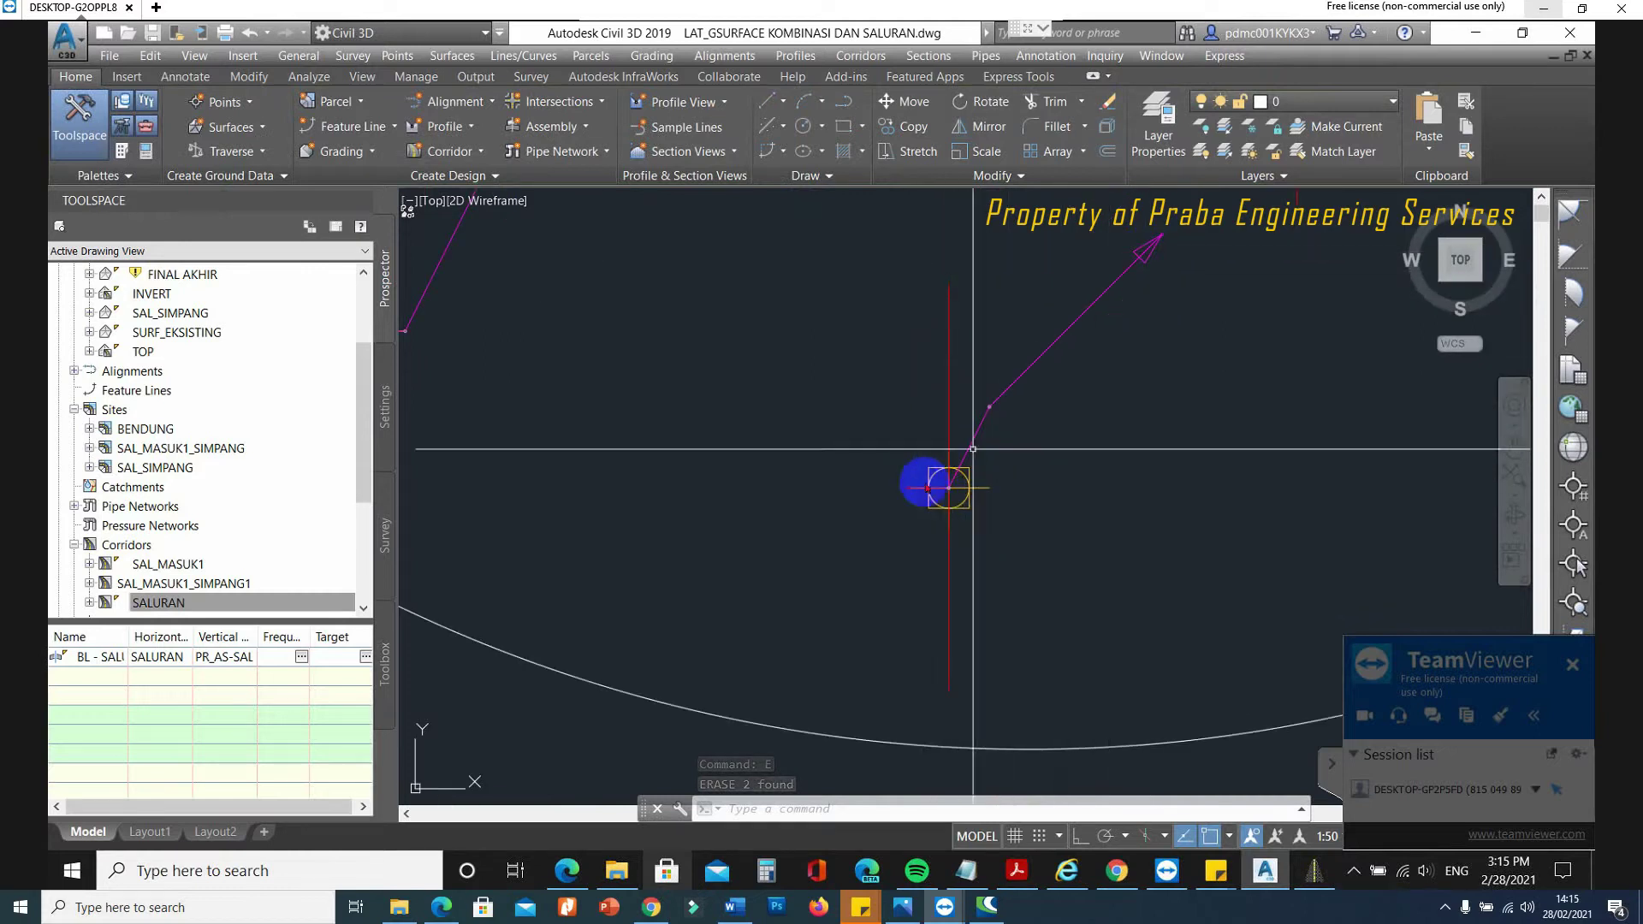
click(914, 475)
click(919, 476)
text(ch)
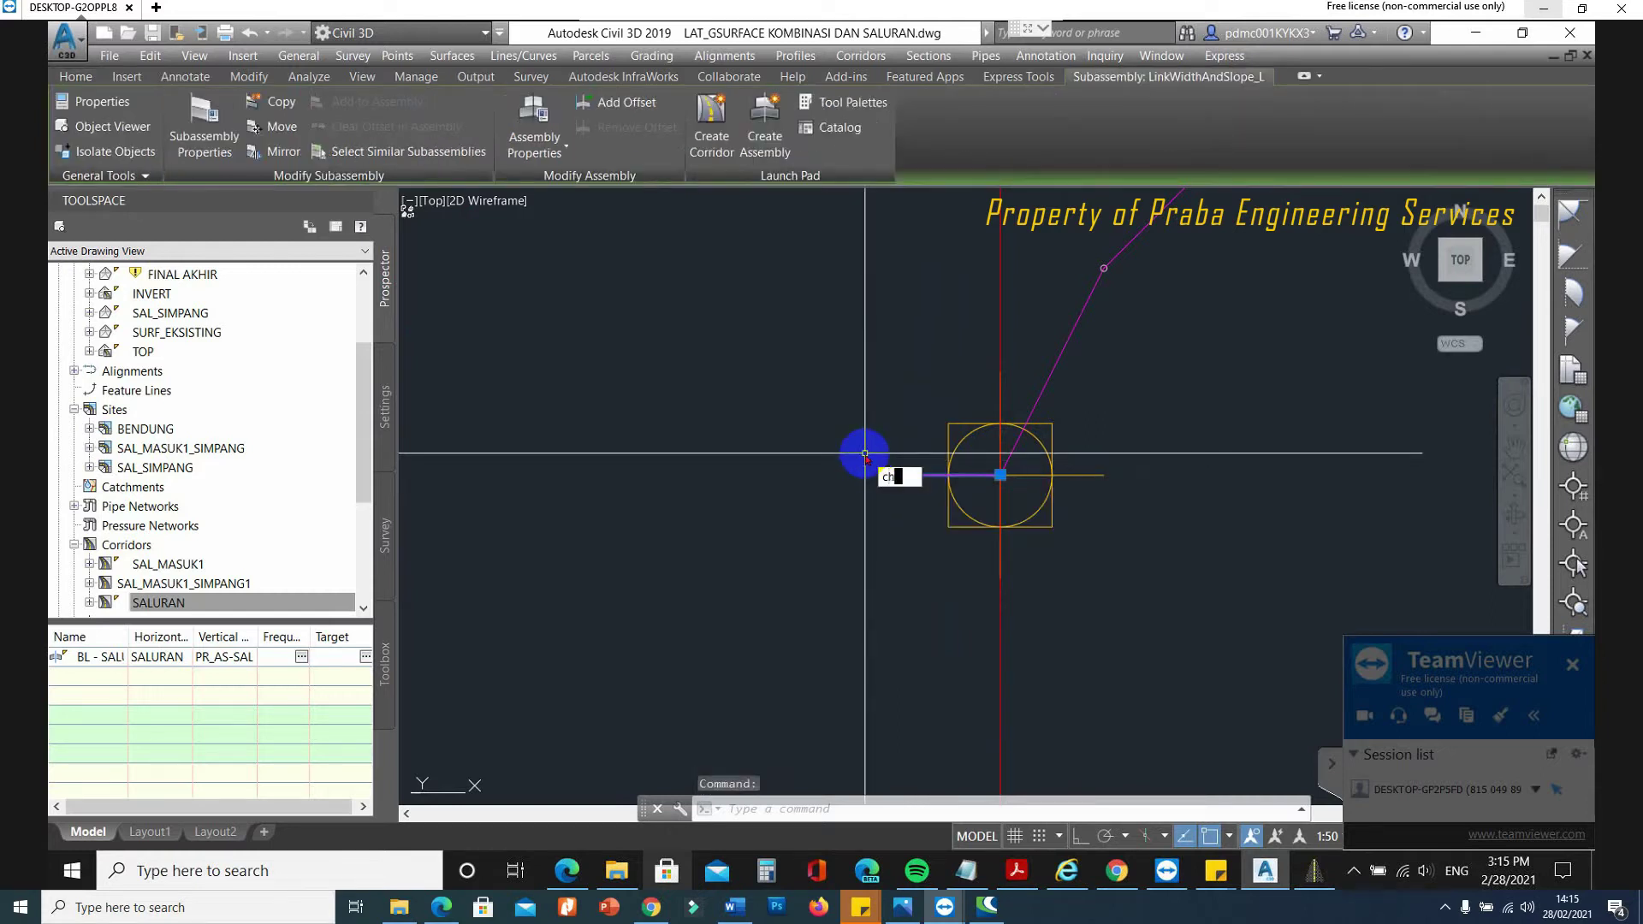
key(Return)
click(700, 289)
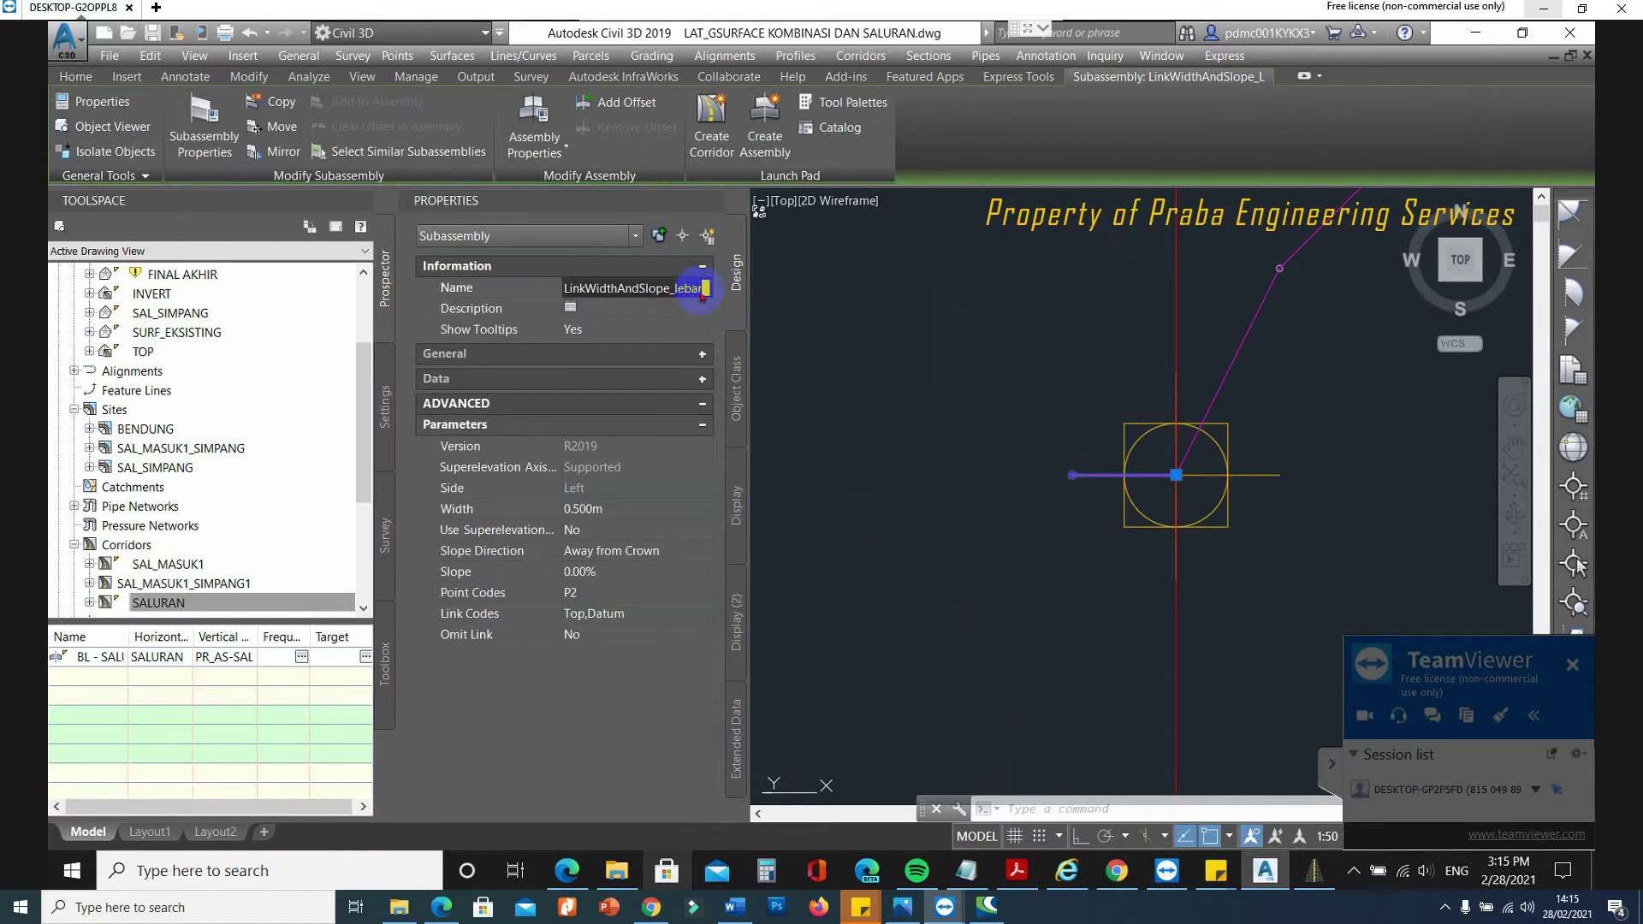
text(lebar)
key(Return)
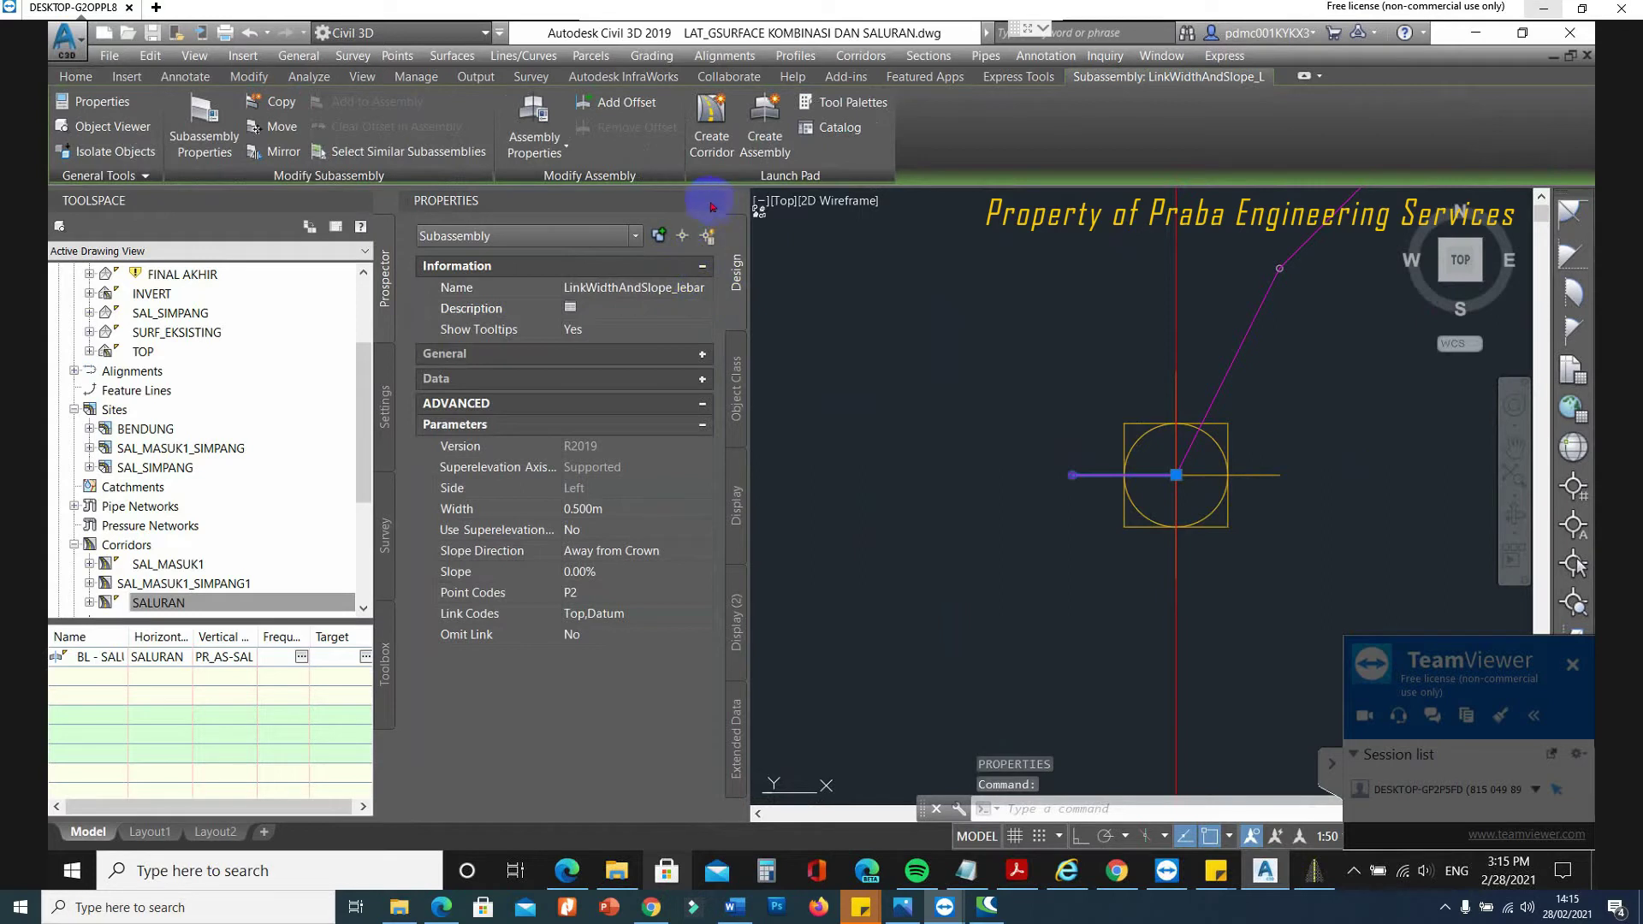
click(715, 206)
scroll(823, 558, down, 3)
key(Escape)
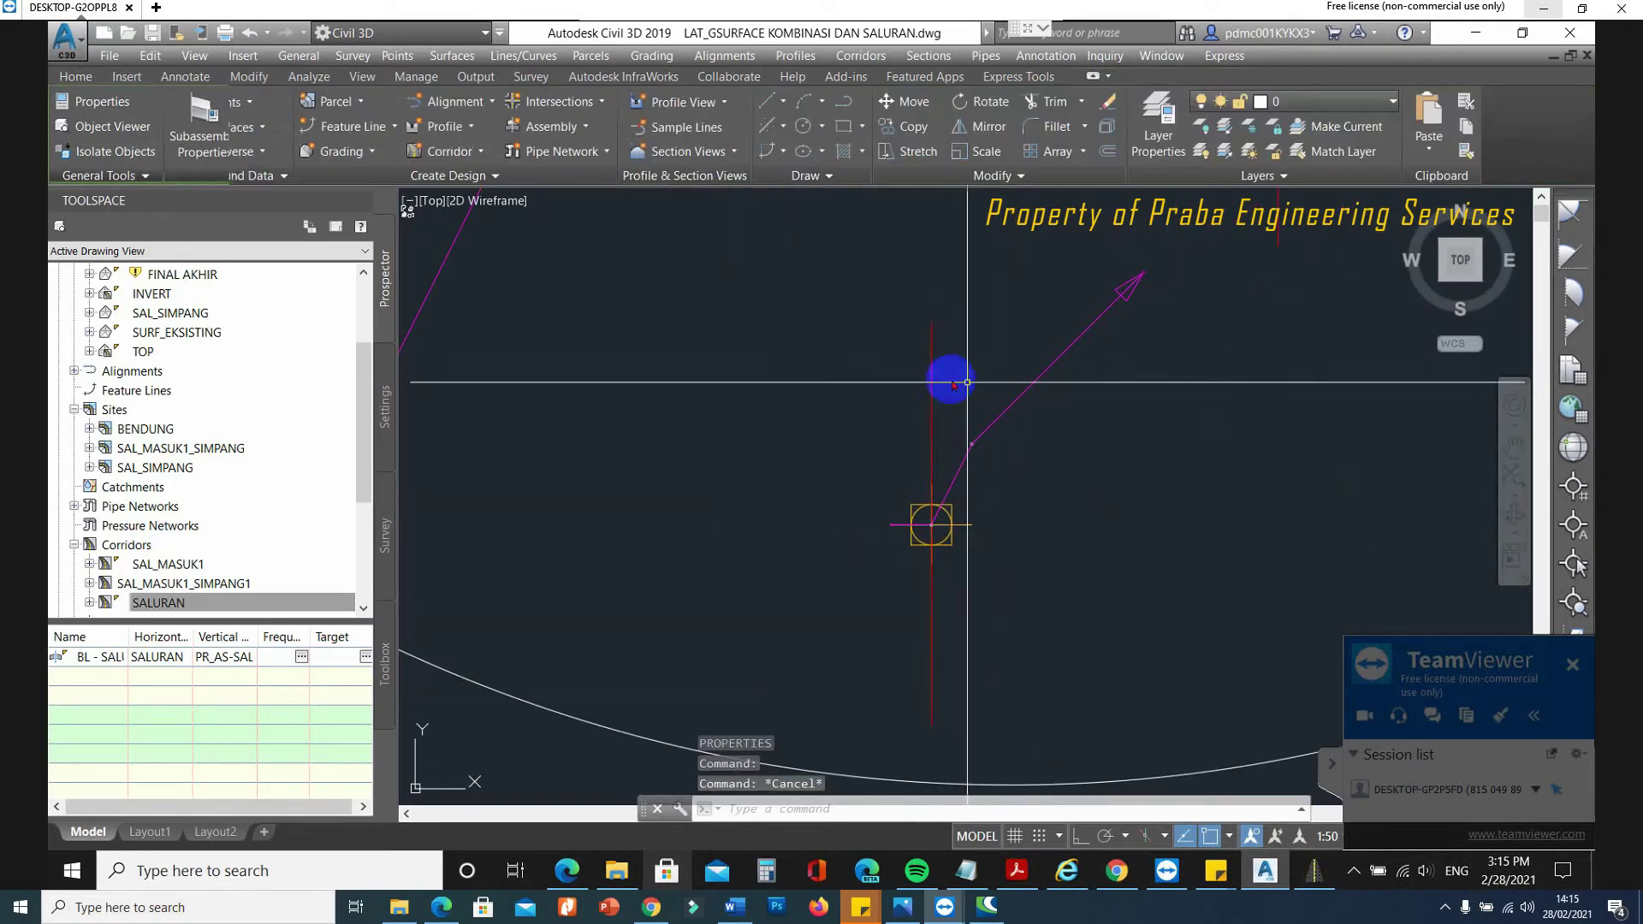
Rename the copied assembly as SALURAN simpang.
click(931, 364)
text(ch)
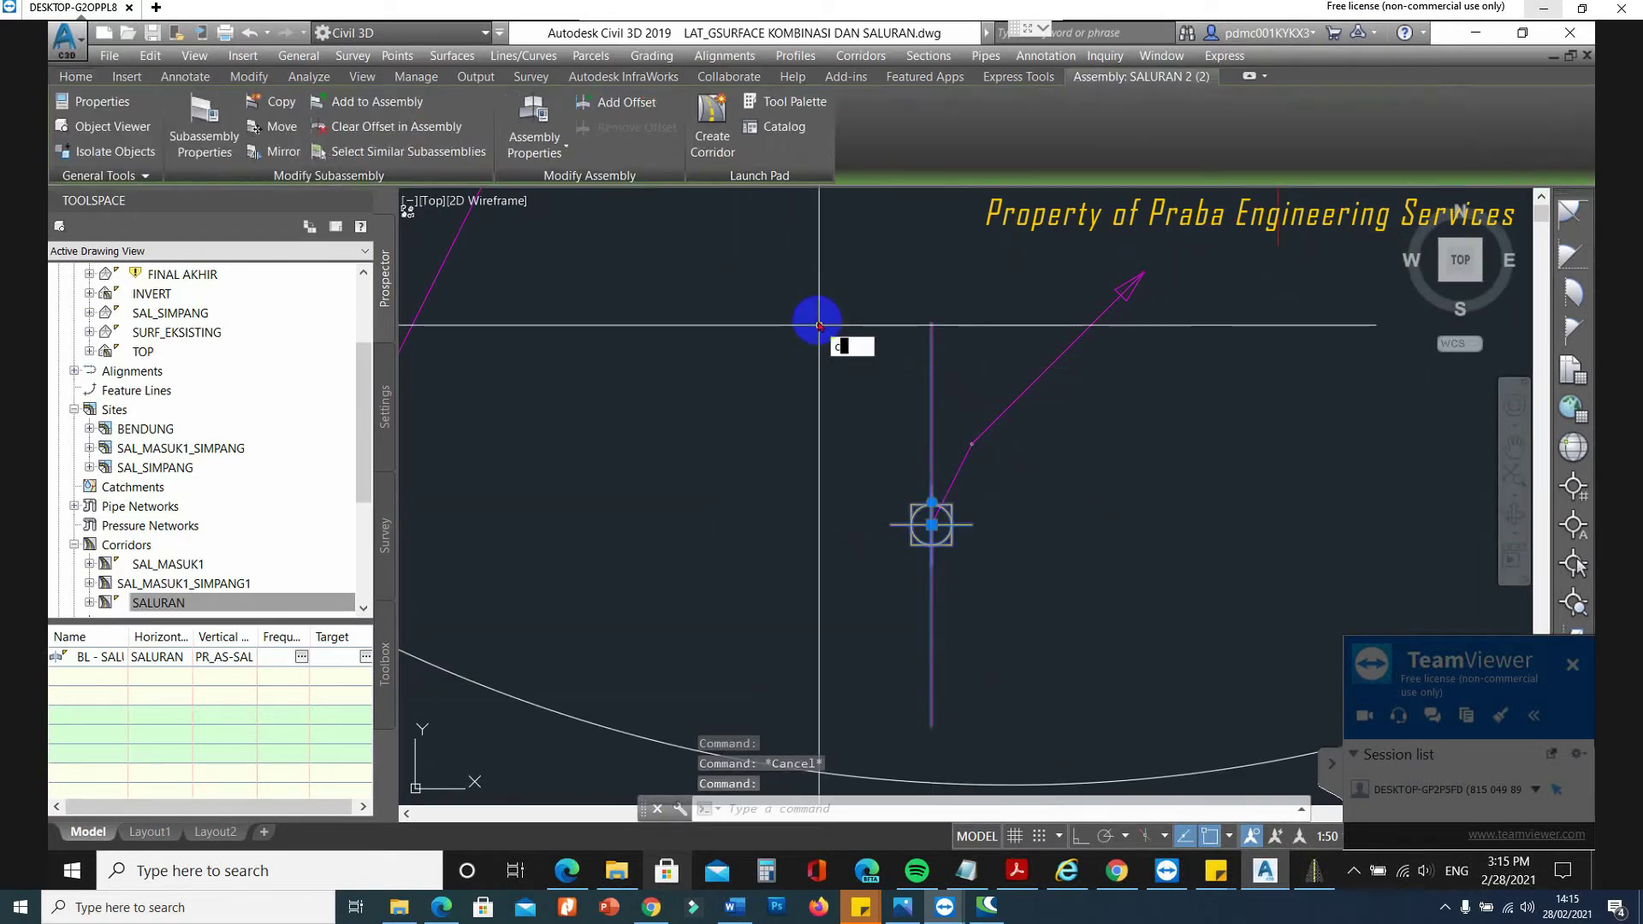
key(Return)
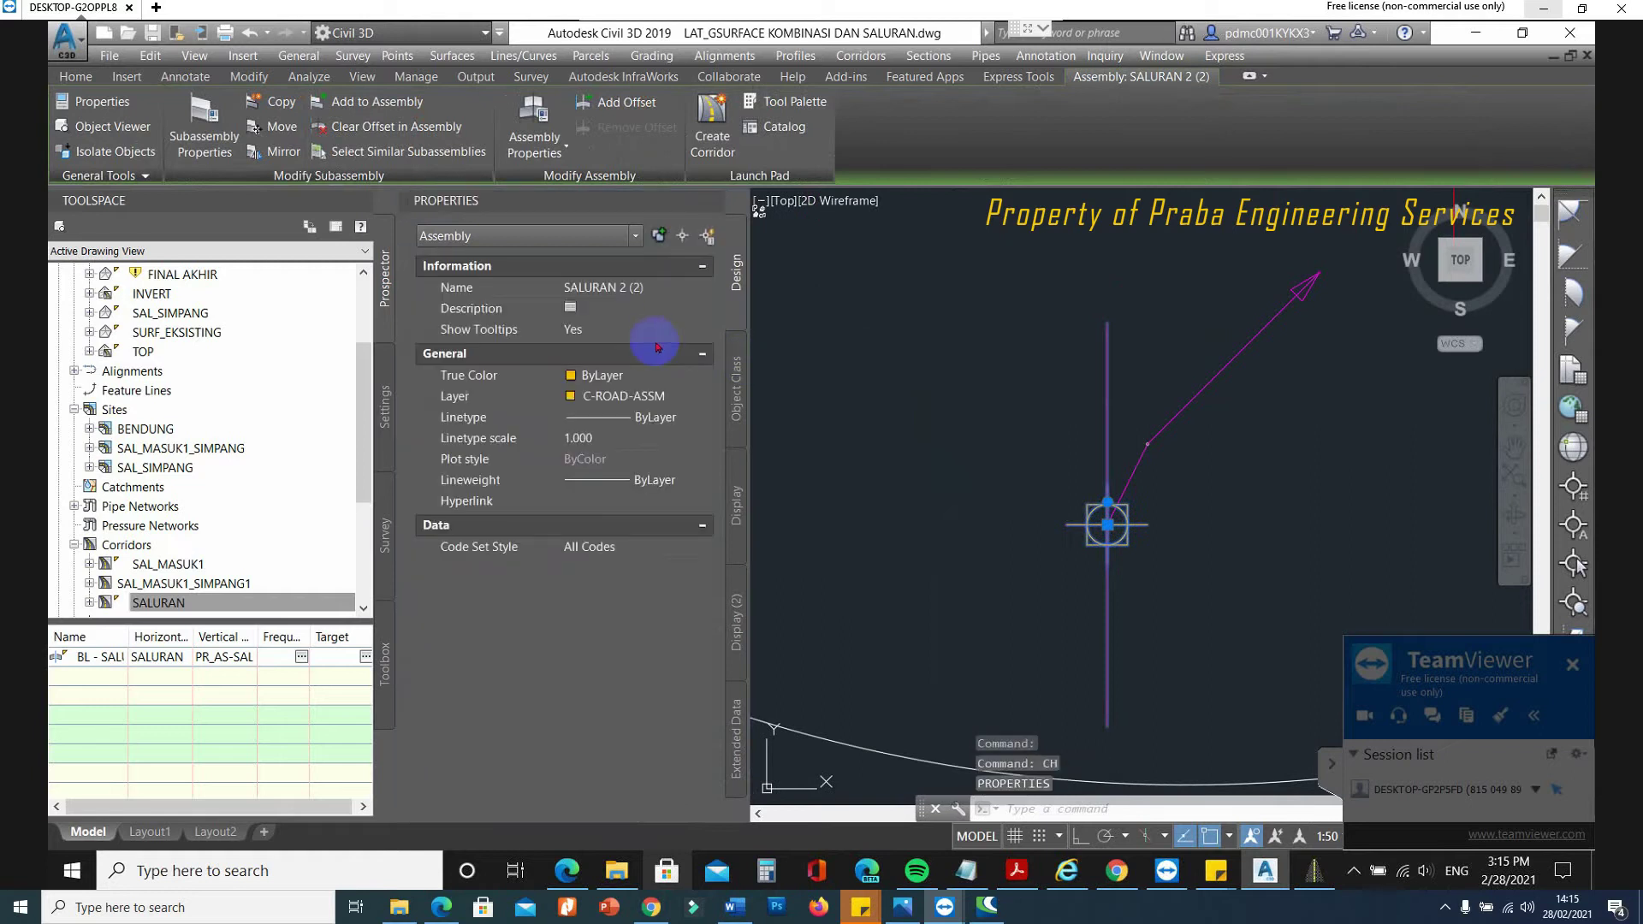
click(624, 287)
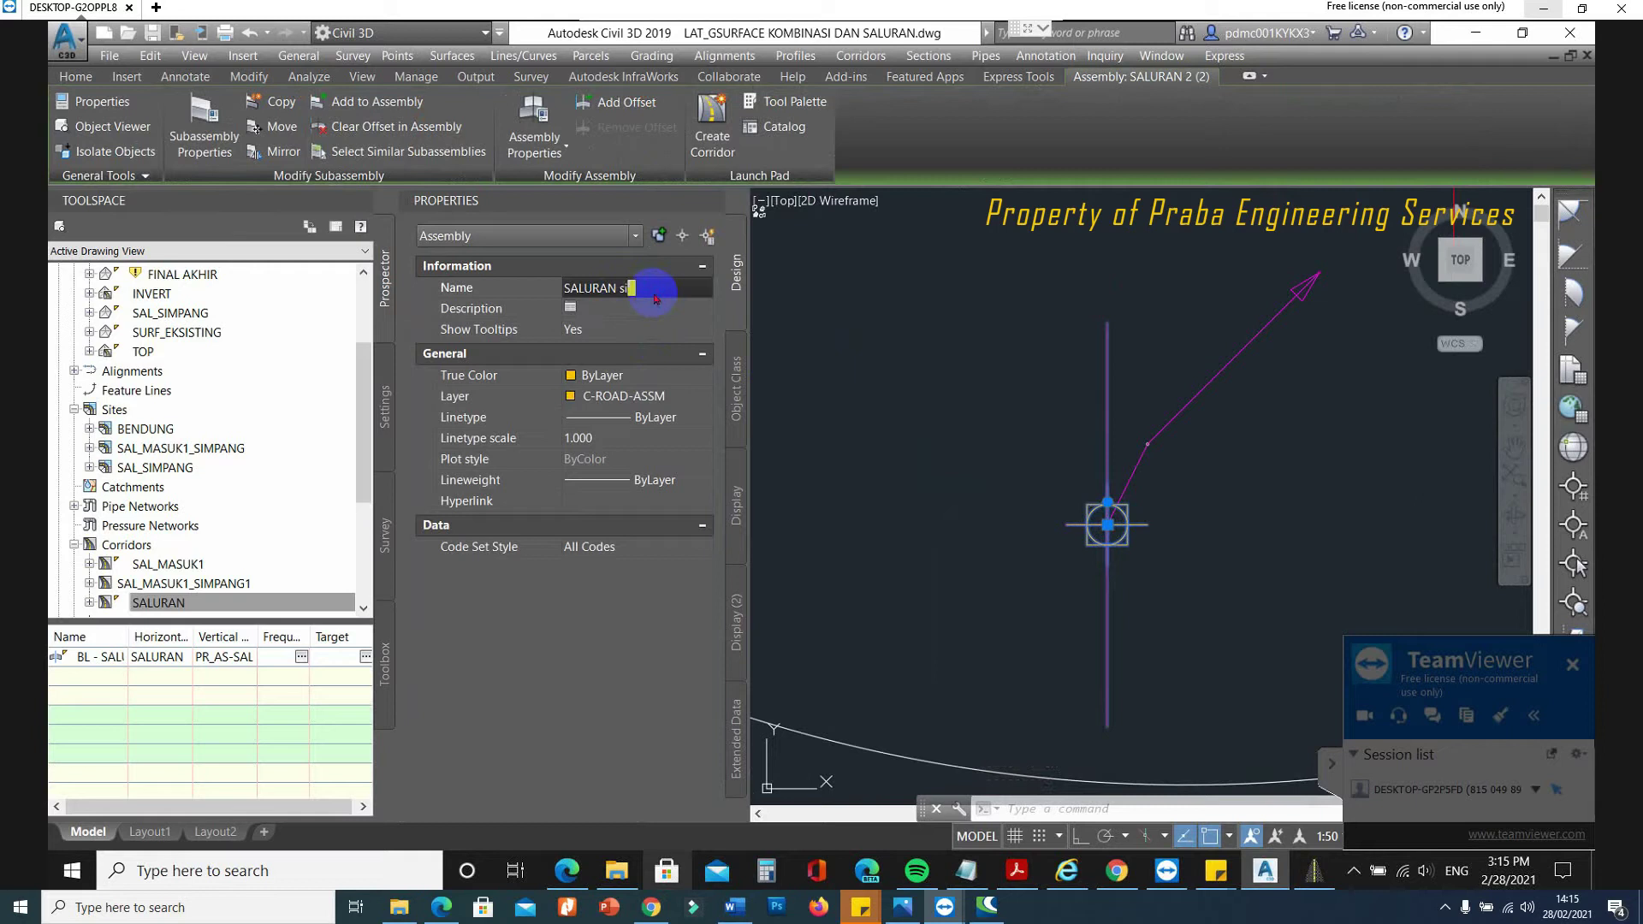
text(SALURAN simpang)
key(Return)
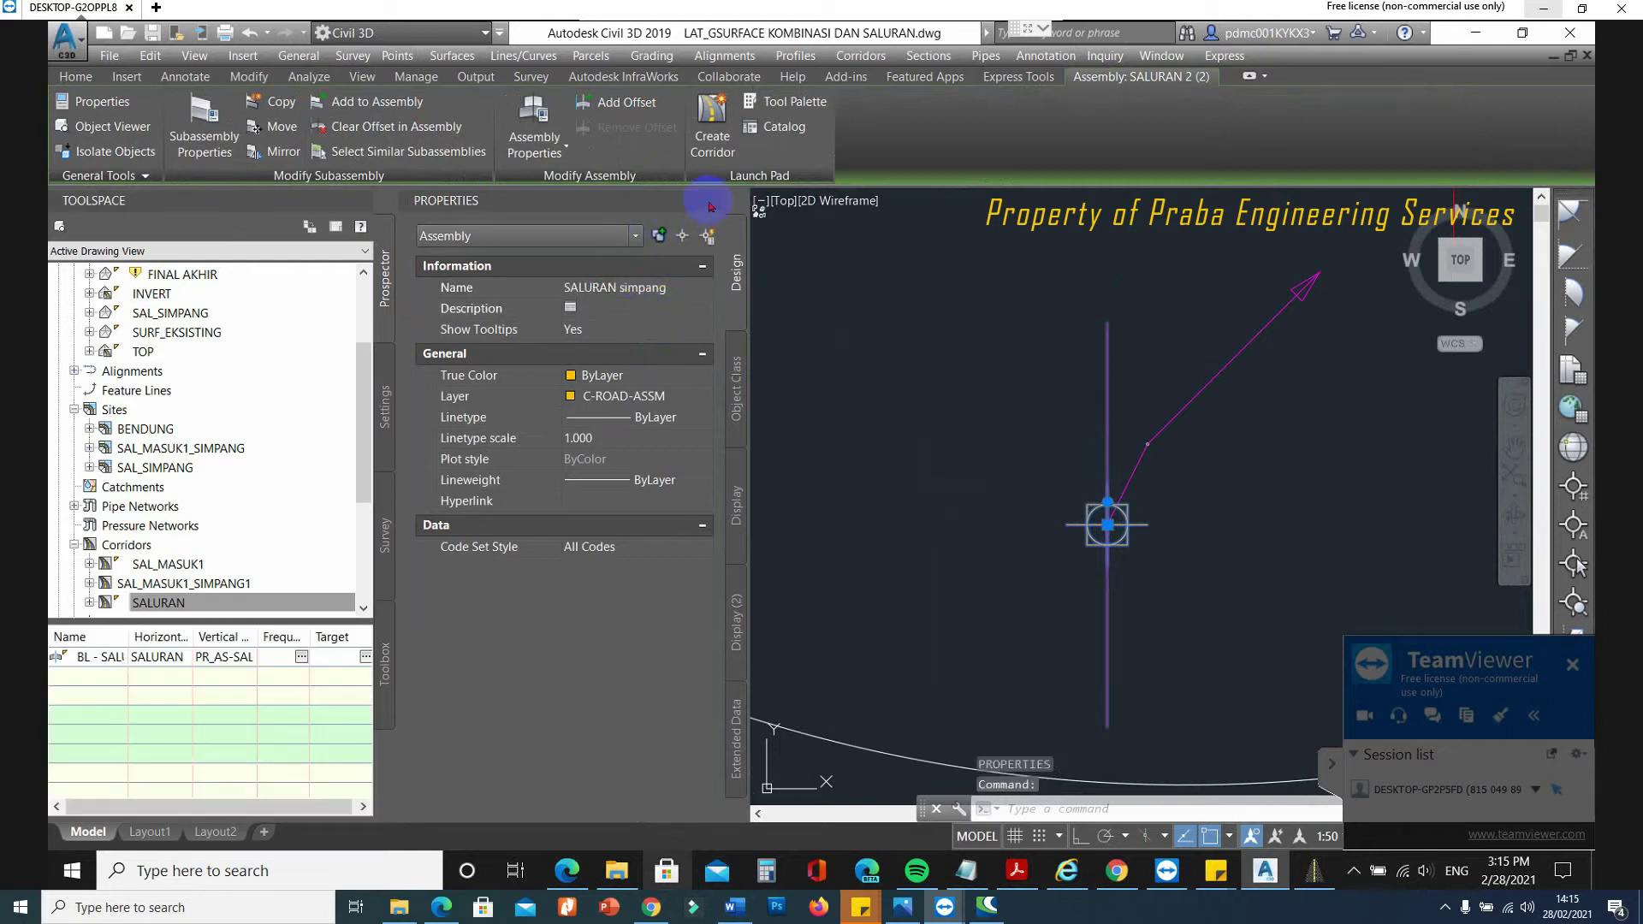
scroll(1193, 500, down, 5)
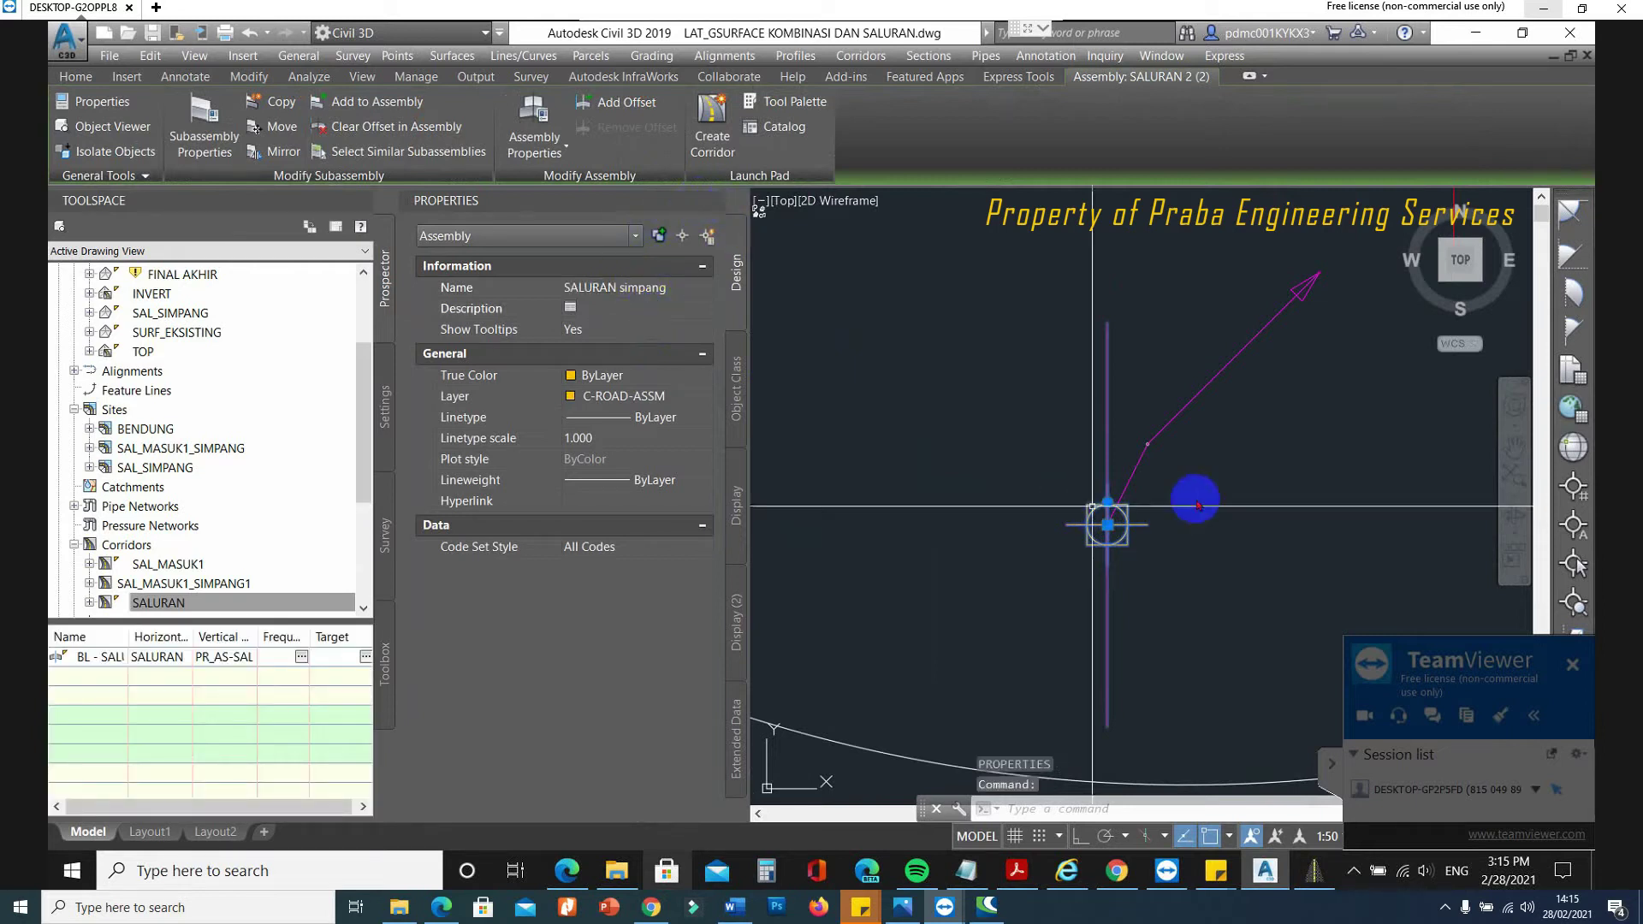
click(713, 200)
scroll(1166, 455, down, 6)
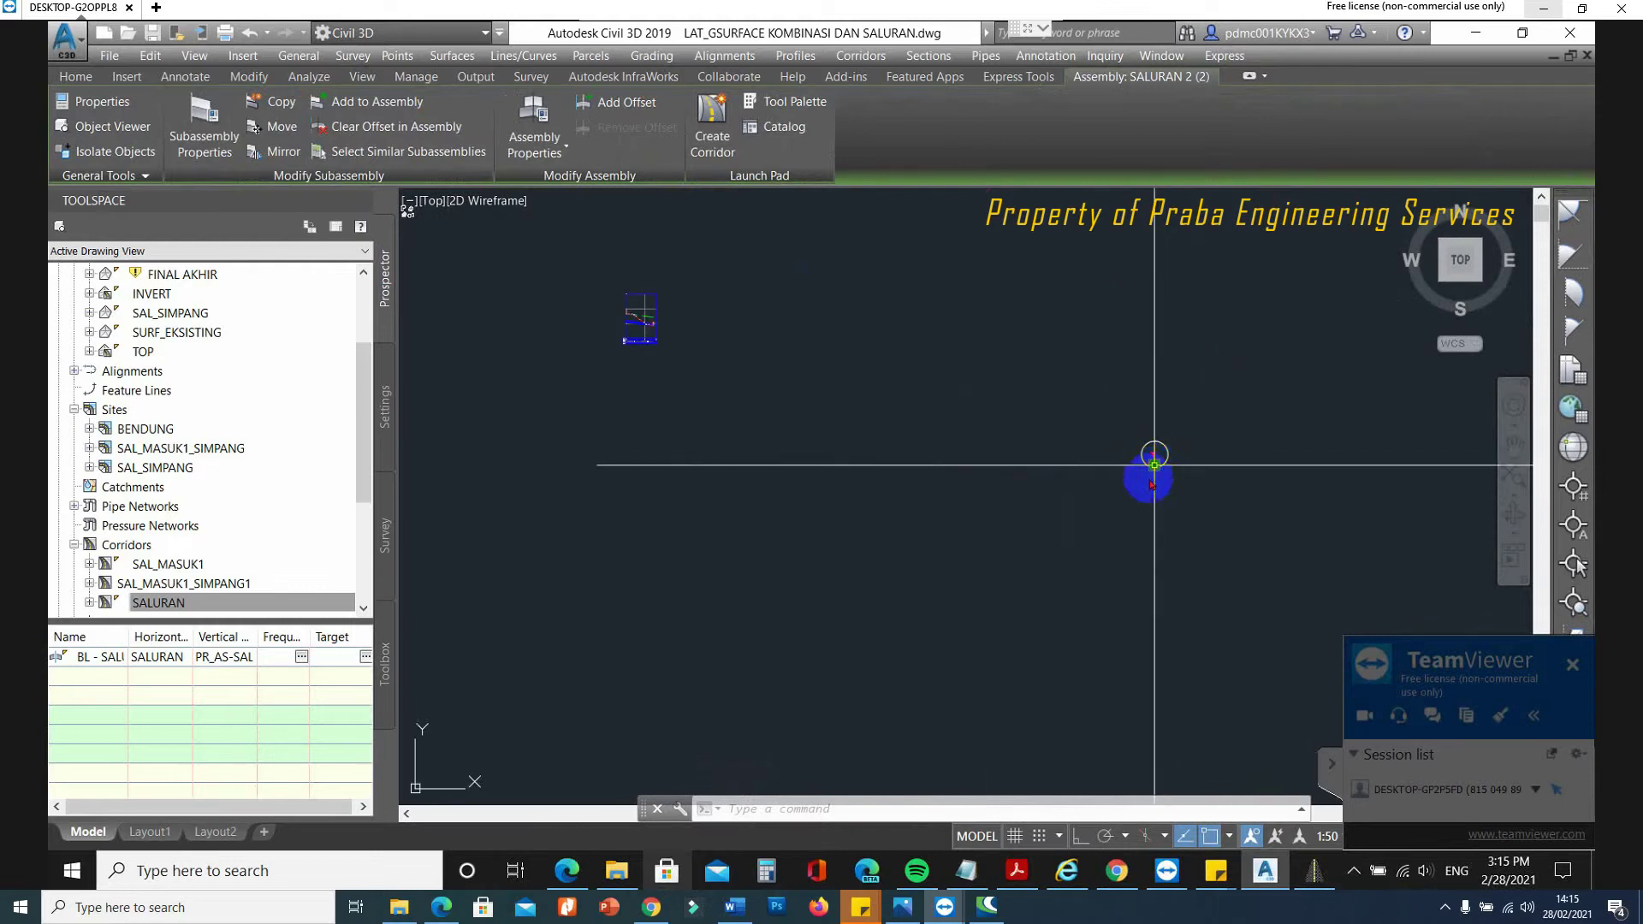
key(Escape)
Replace the assembly of the SAL_MASUK1_SIMPANG1 corridor region with SALURAN simpang.
scroll(685, 436, up, 6)
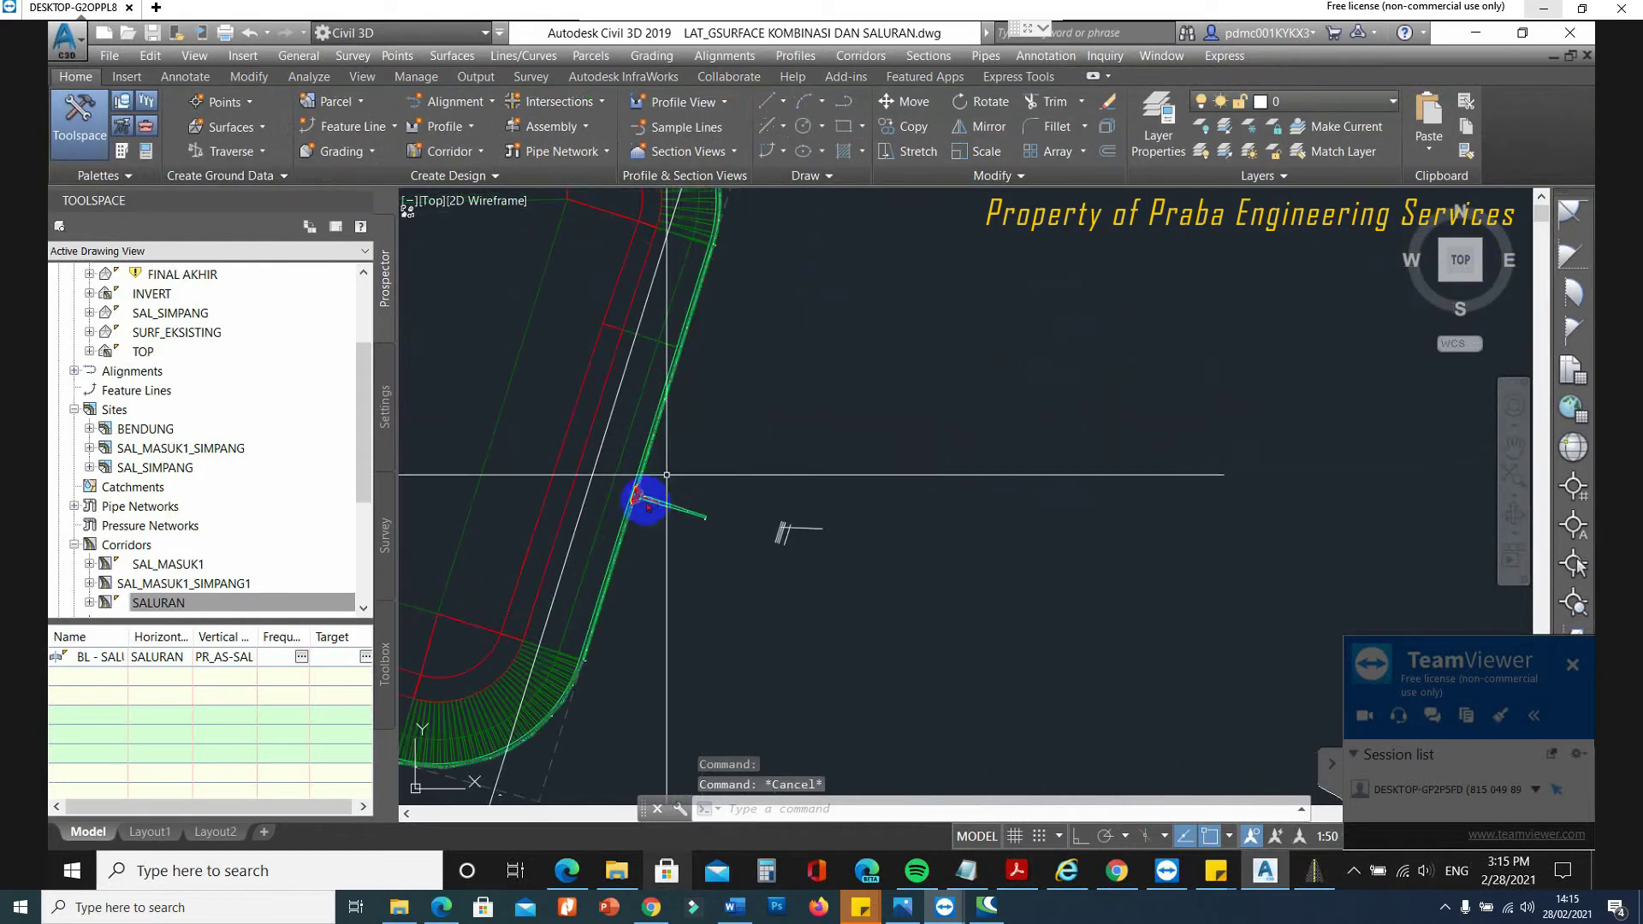
scroll(626, 506, up, 5)
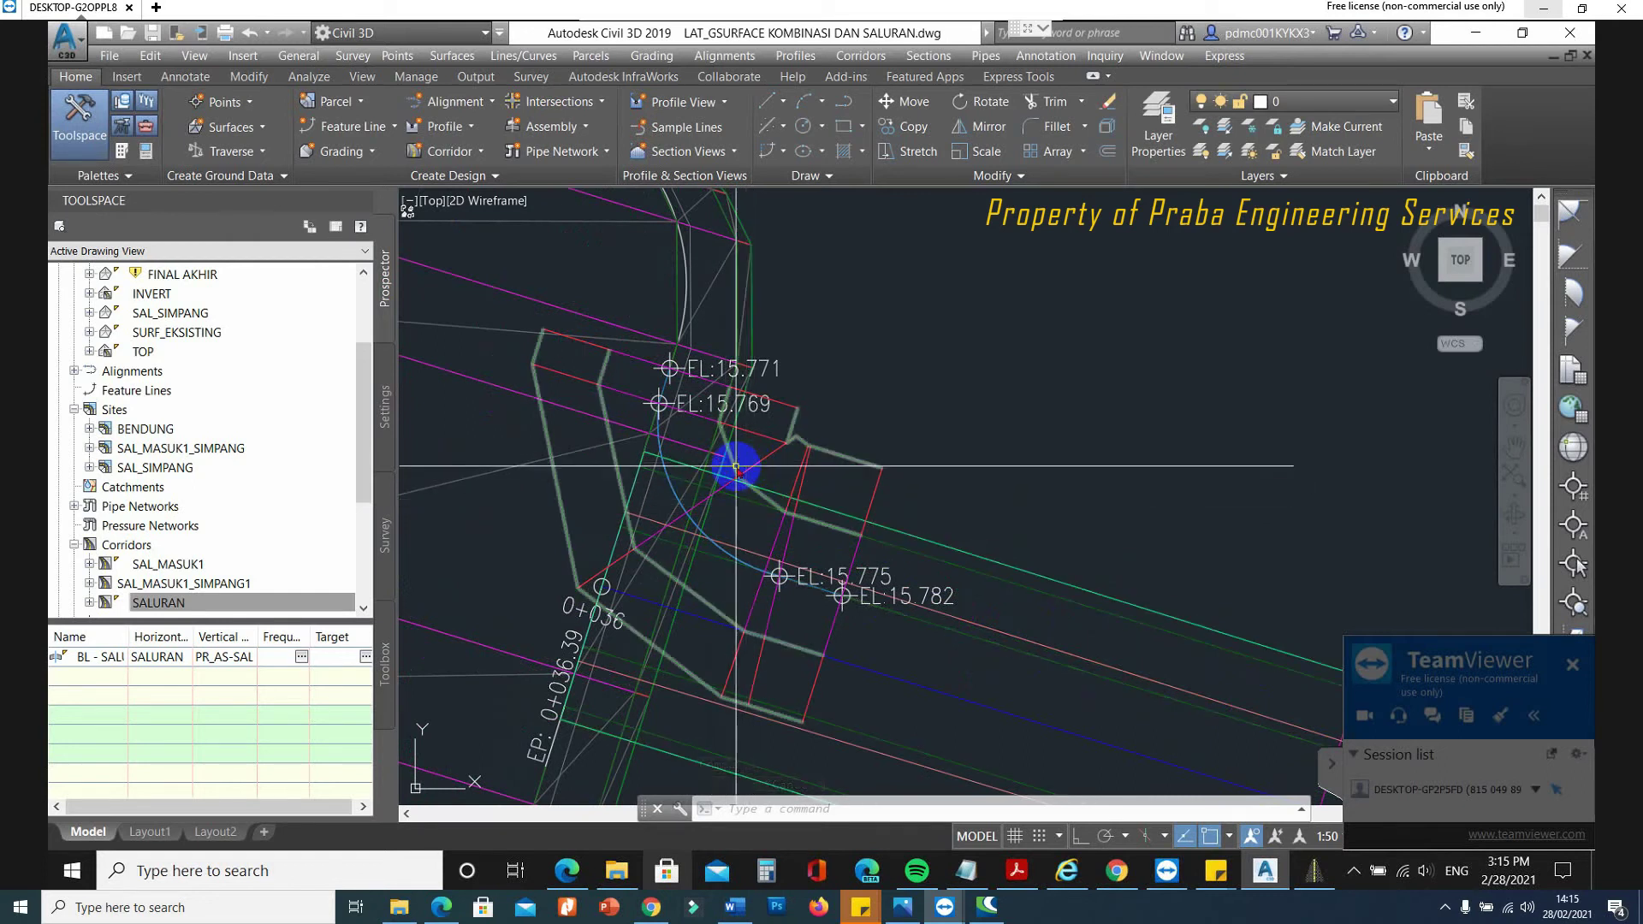
click(736, 467)
right_click(736, 468)
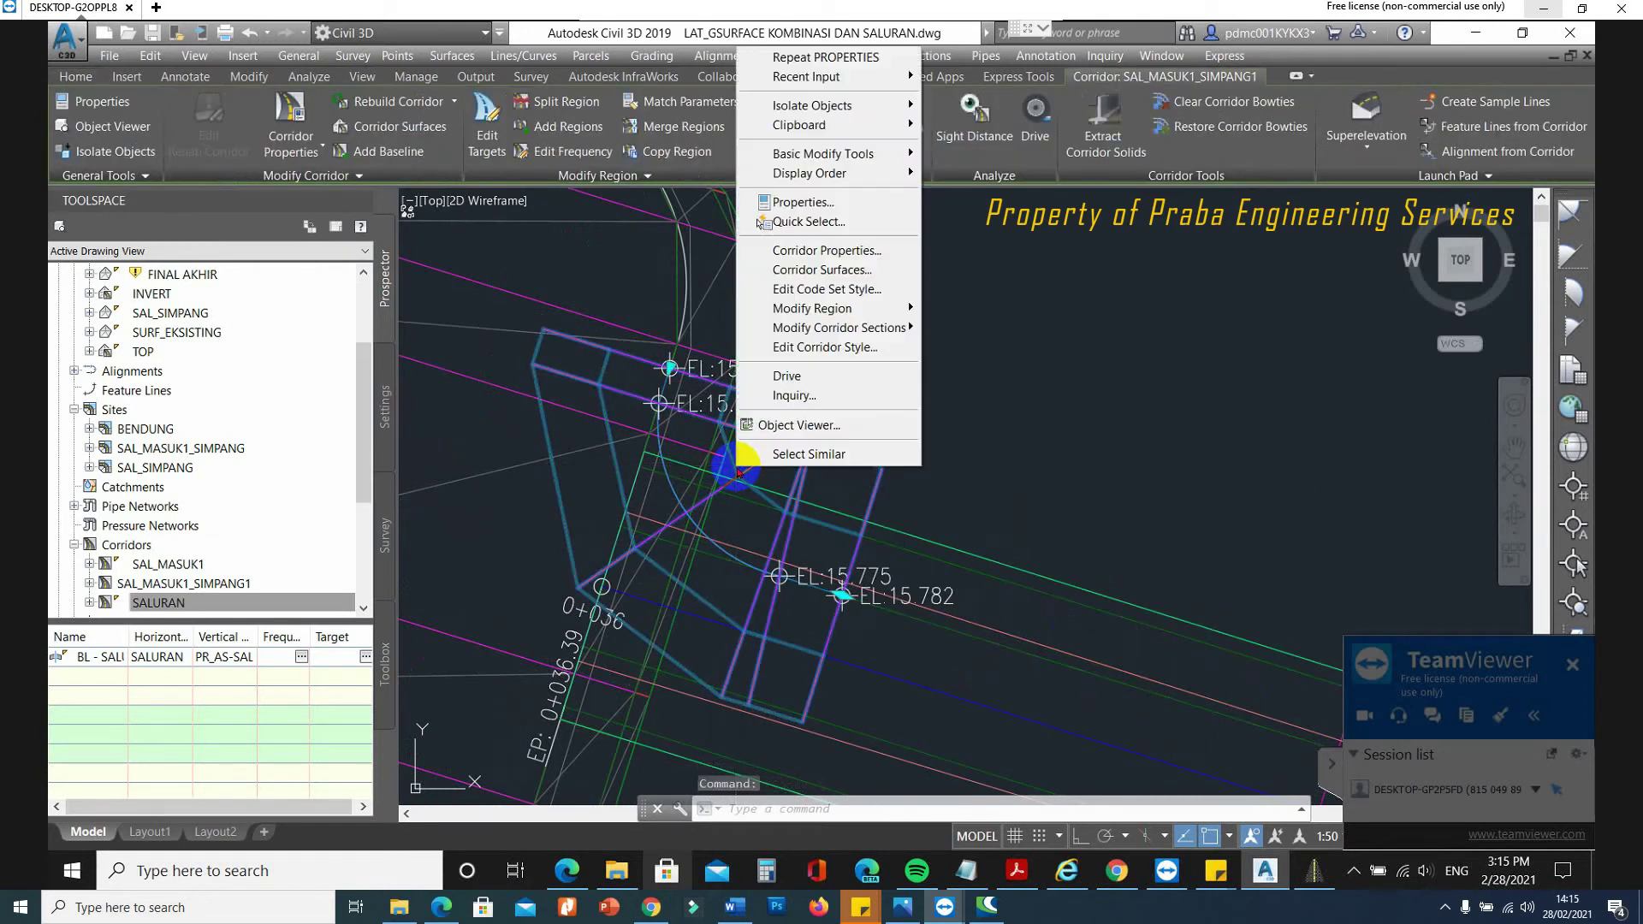
click(856, 254)
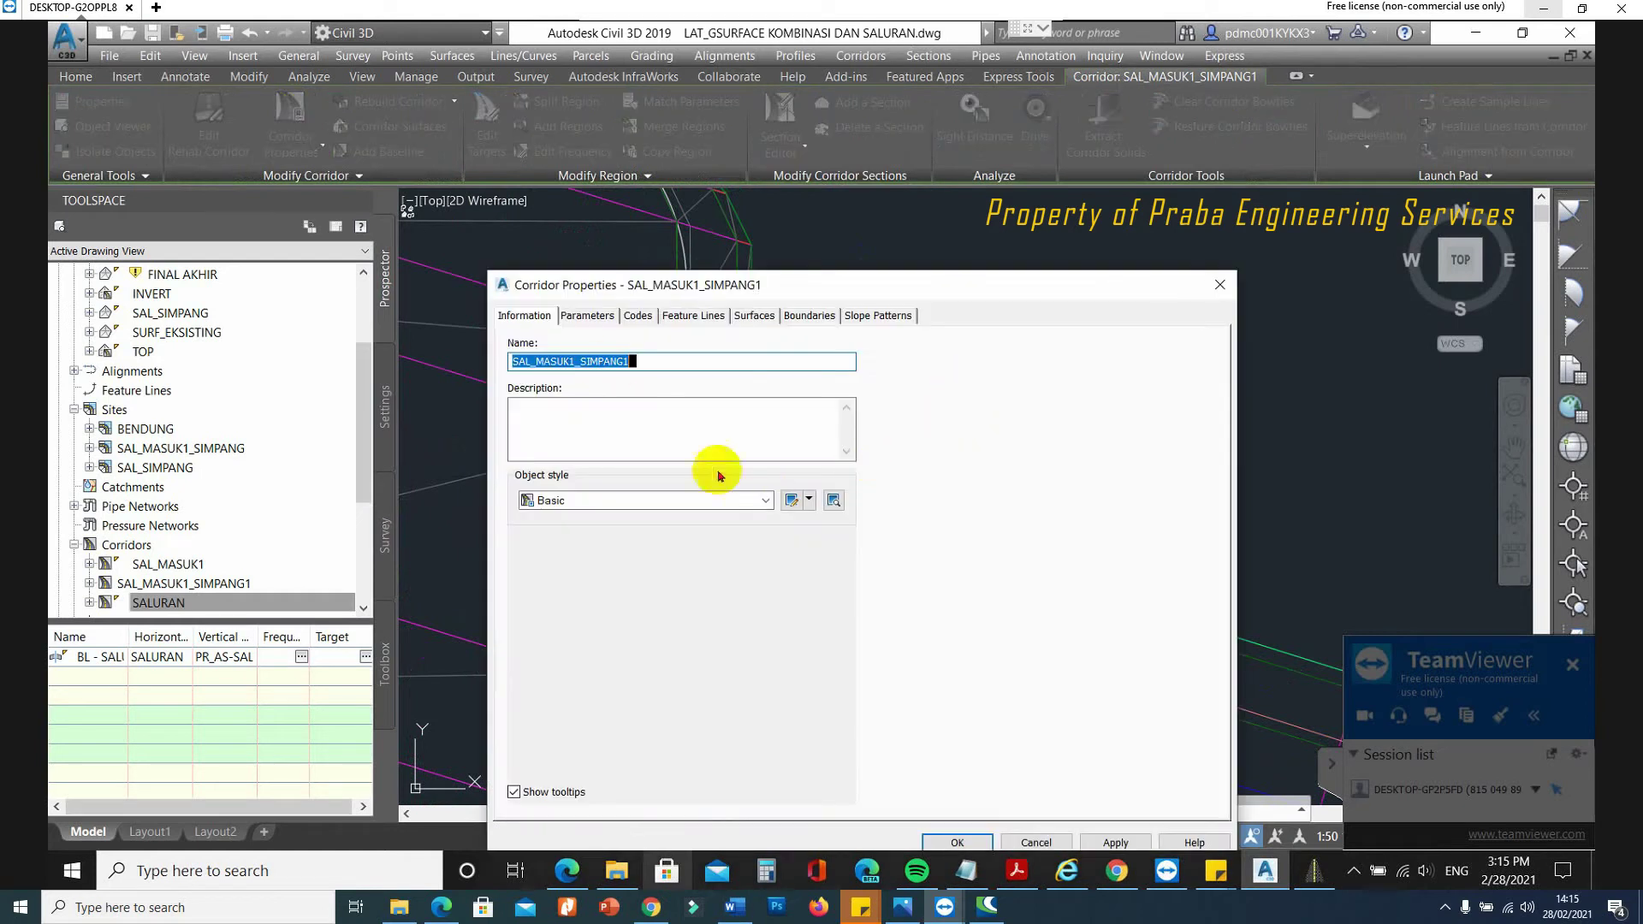
click(584, 316)
click(821, 421)
click(821, 421)
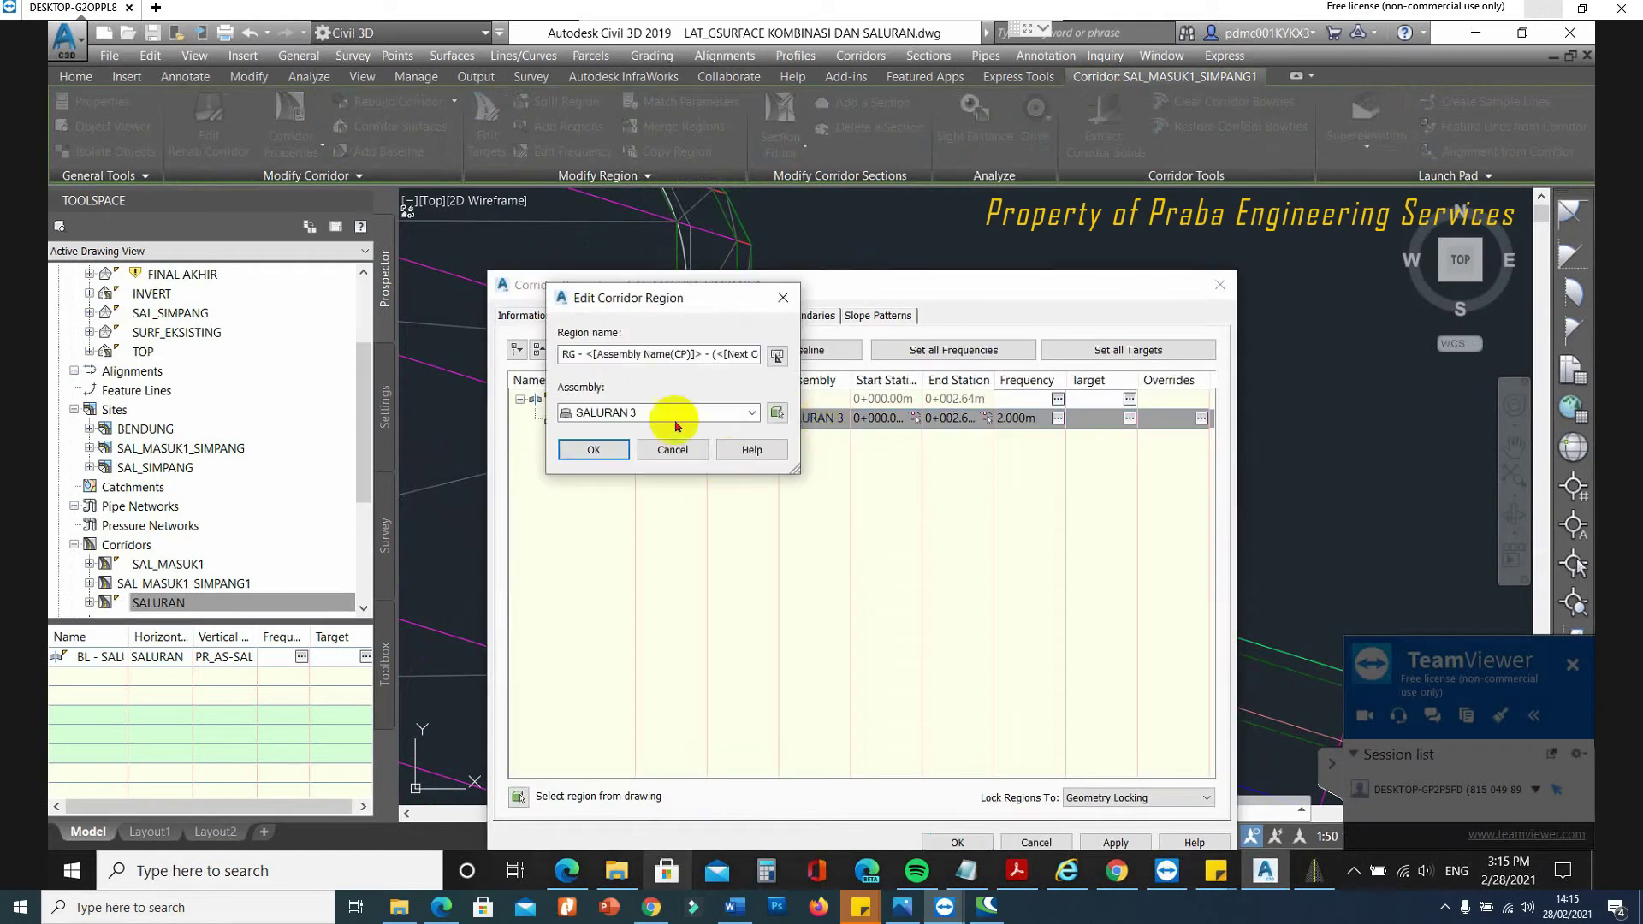
click(659, 419)
click(655, 416)
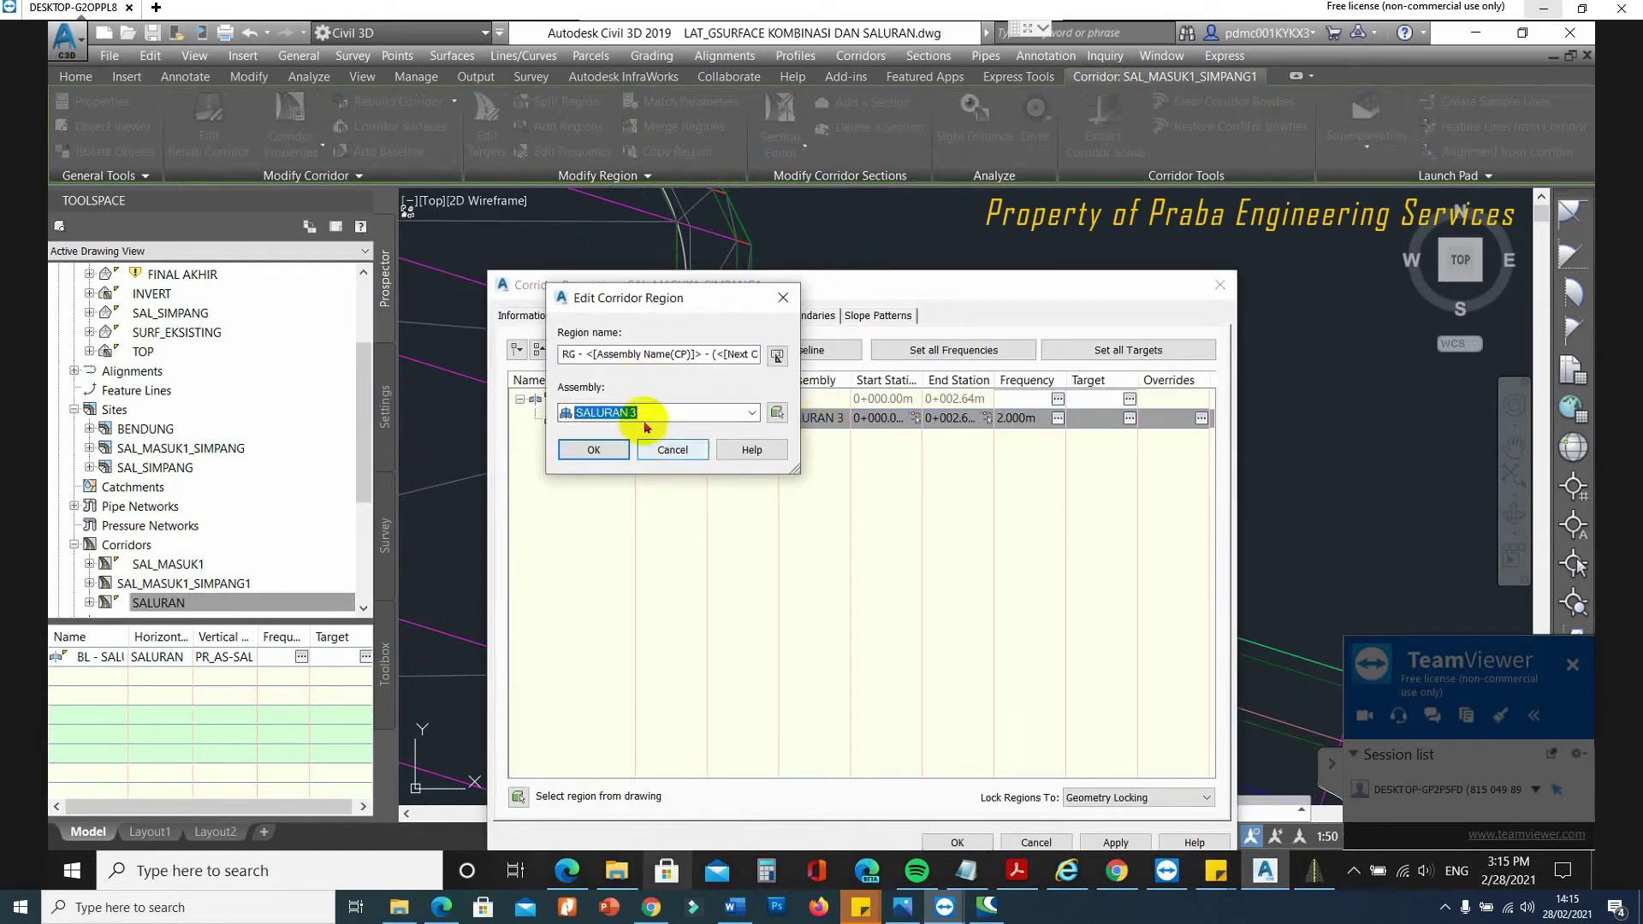
click(655, 416)
click(640, 431)
click(635, 473)
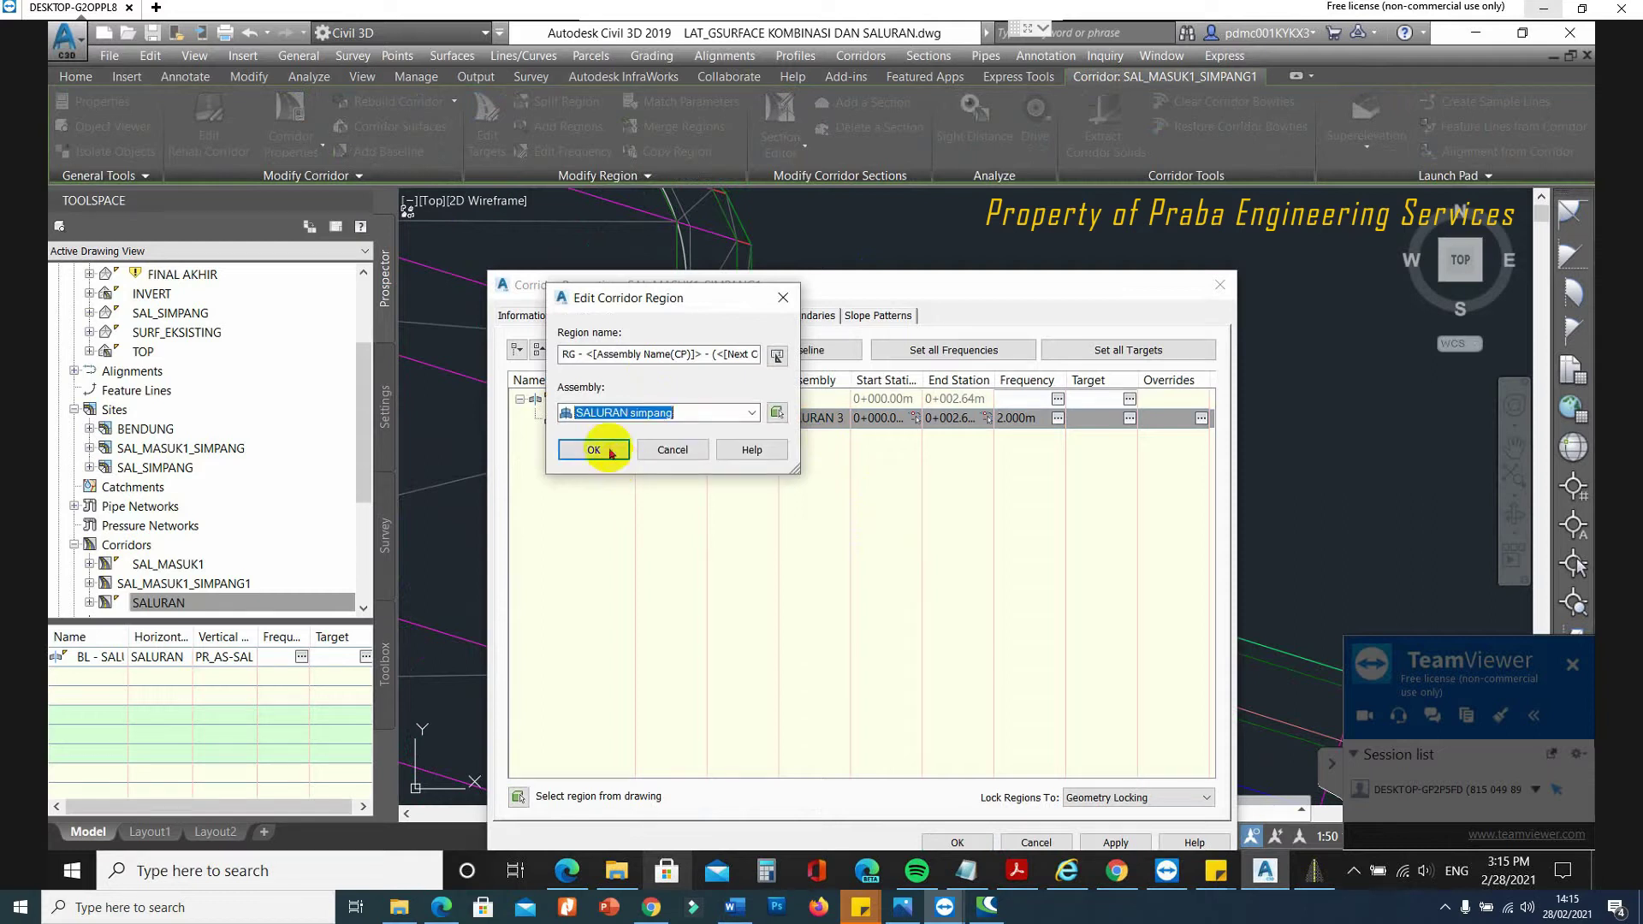
click(605, 449)
Set all the junction corridor's assembly frequencies to 0.5 m along tangents, curves, spirals and vertical curves.
click(984, 350)
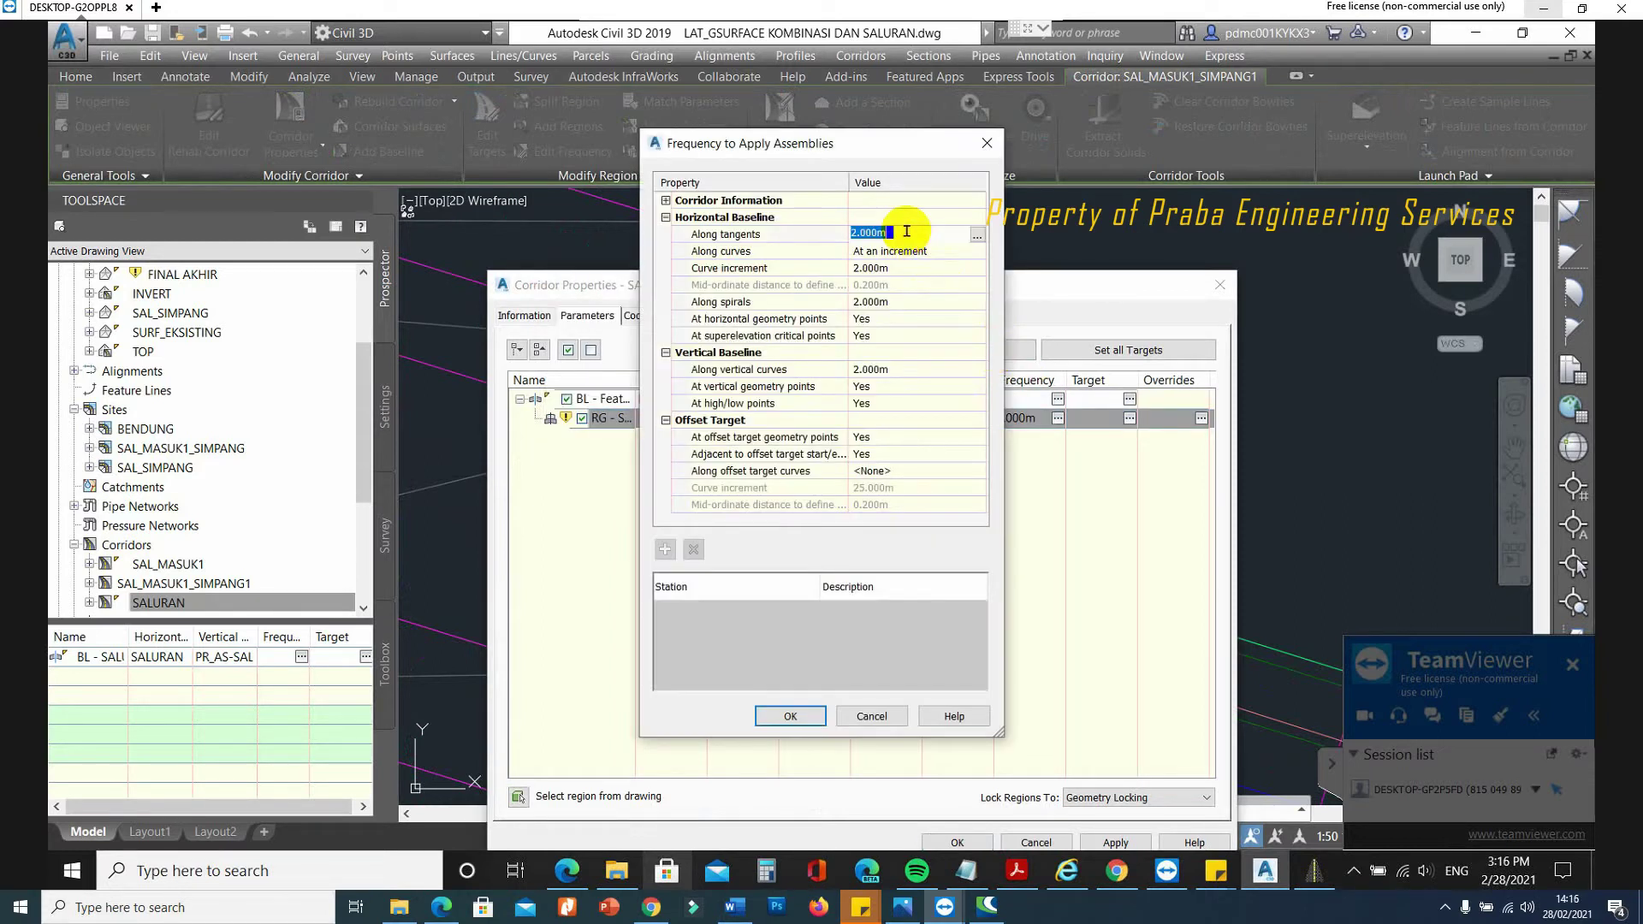
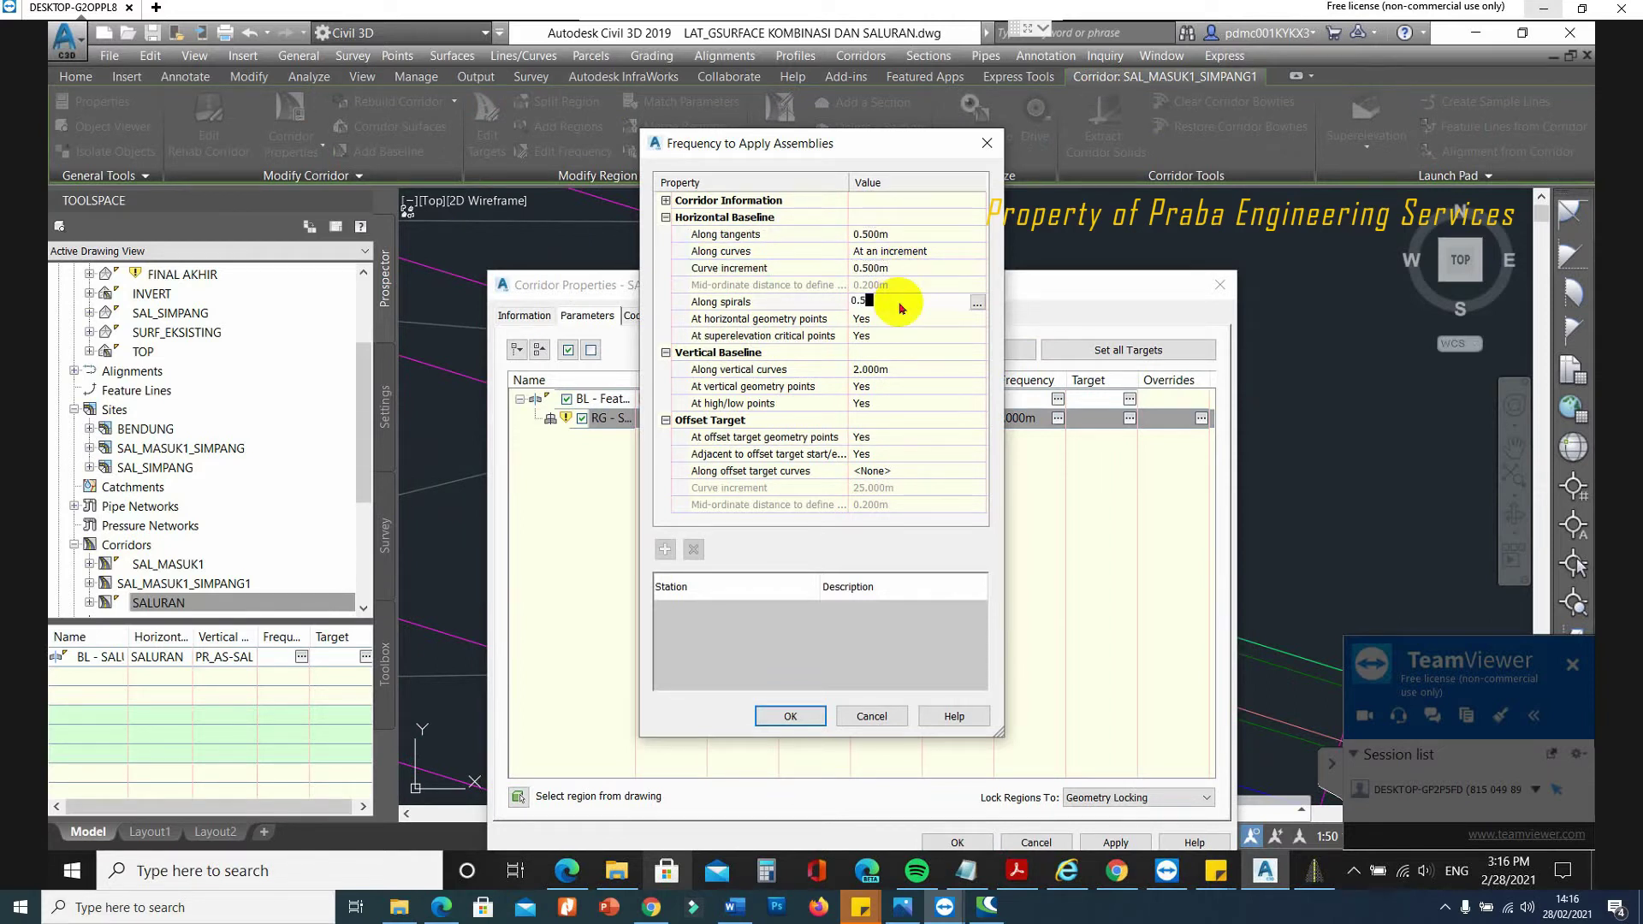
click(895, 368)
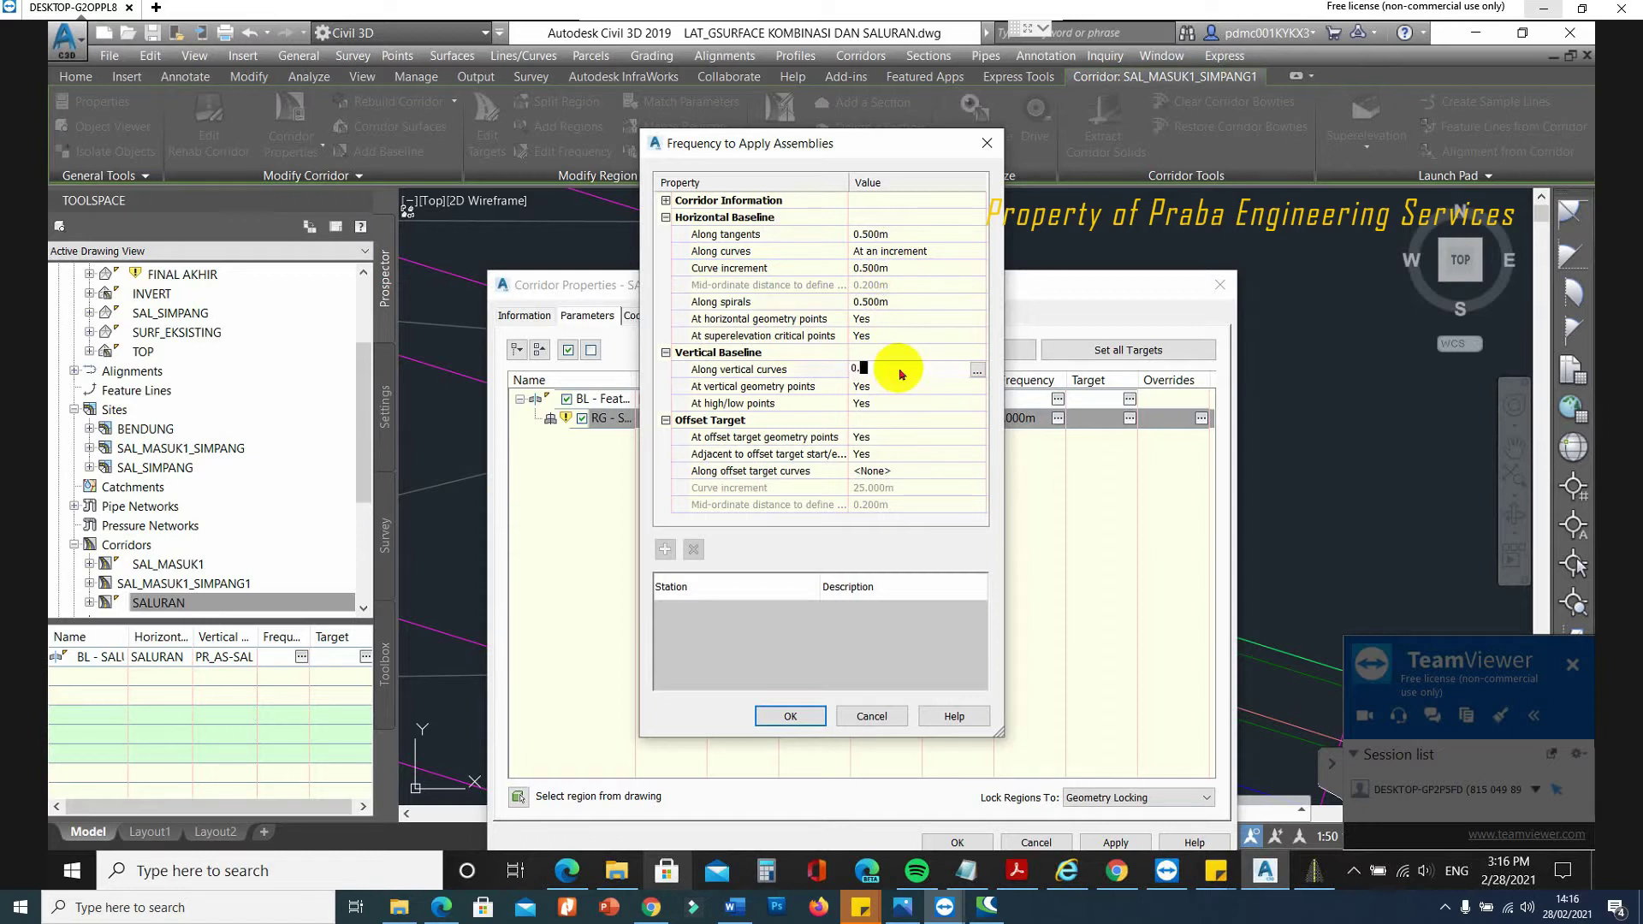
click(806, 722)
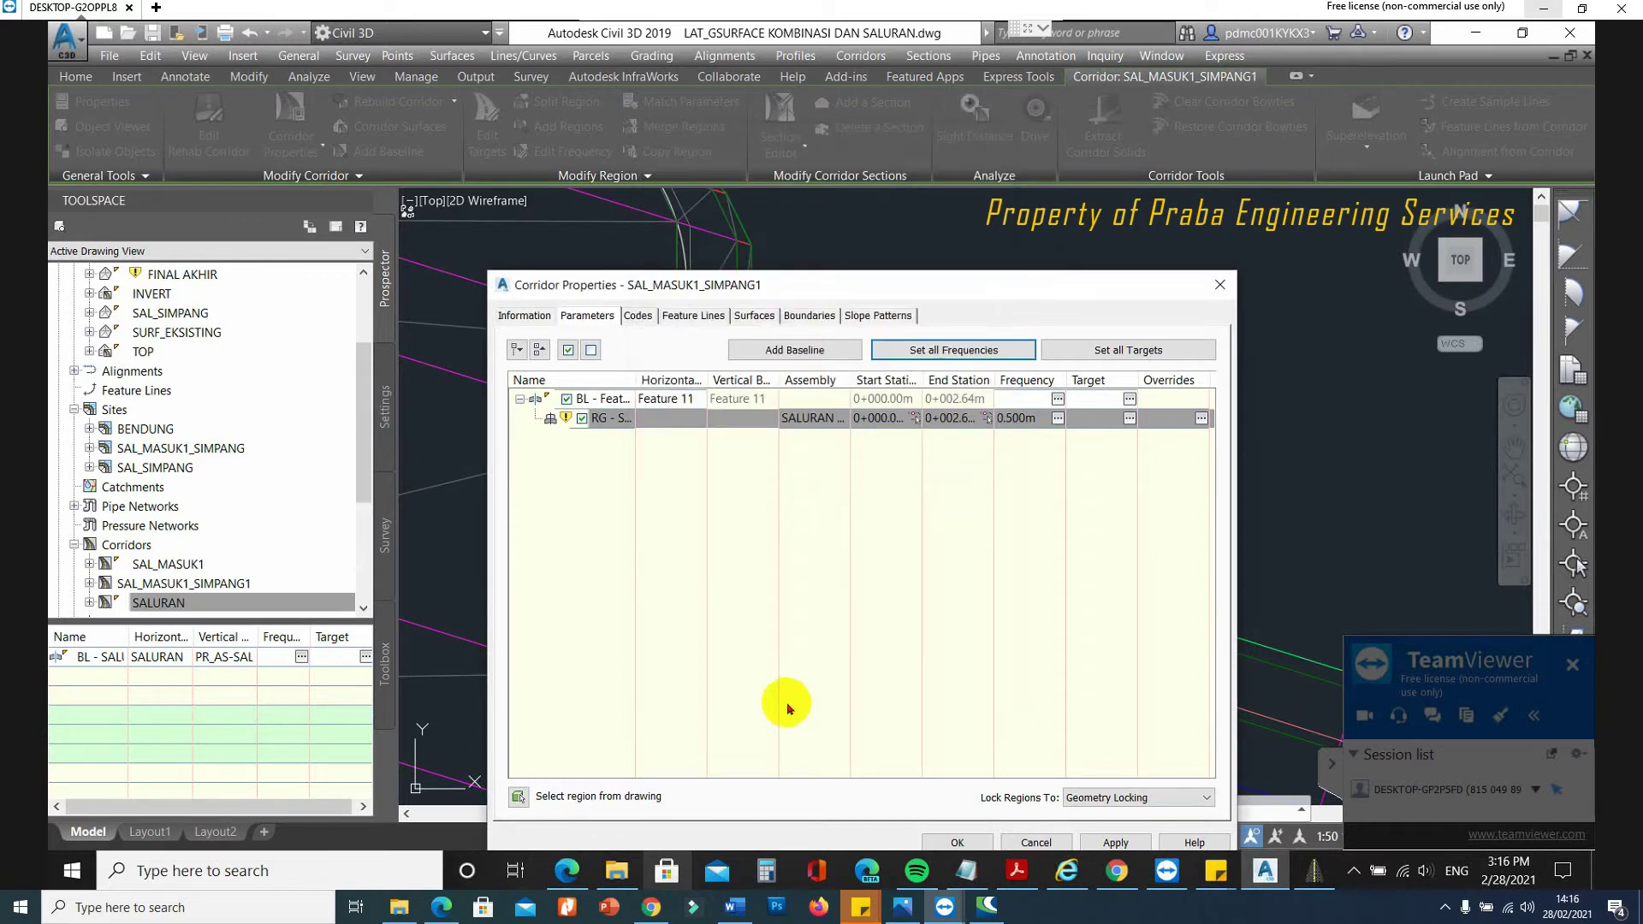
Set surface FINAL as the target for all of the junction corridor's surface targets, and apply the corridor properties.
click(1124, 353)
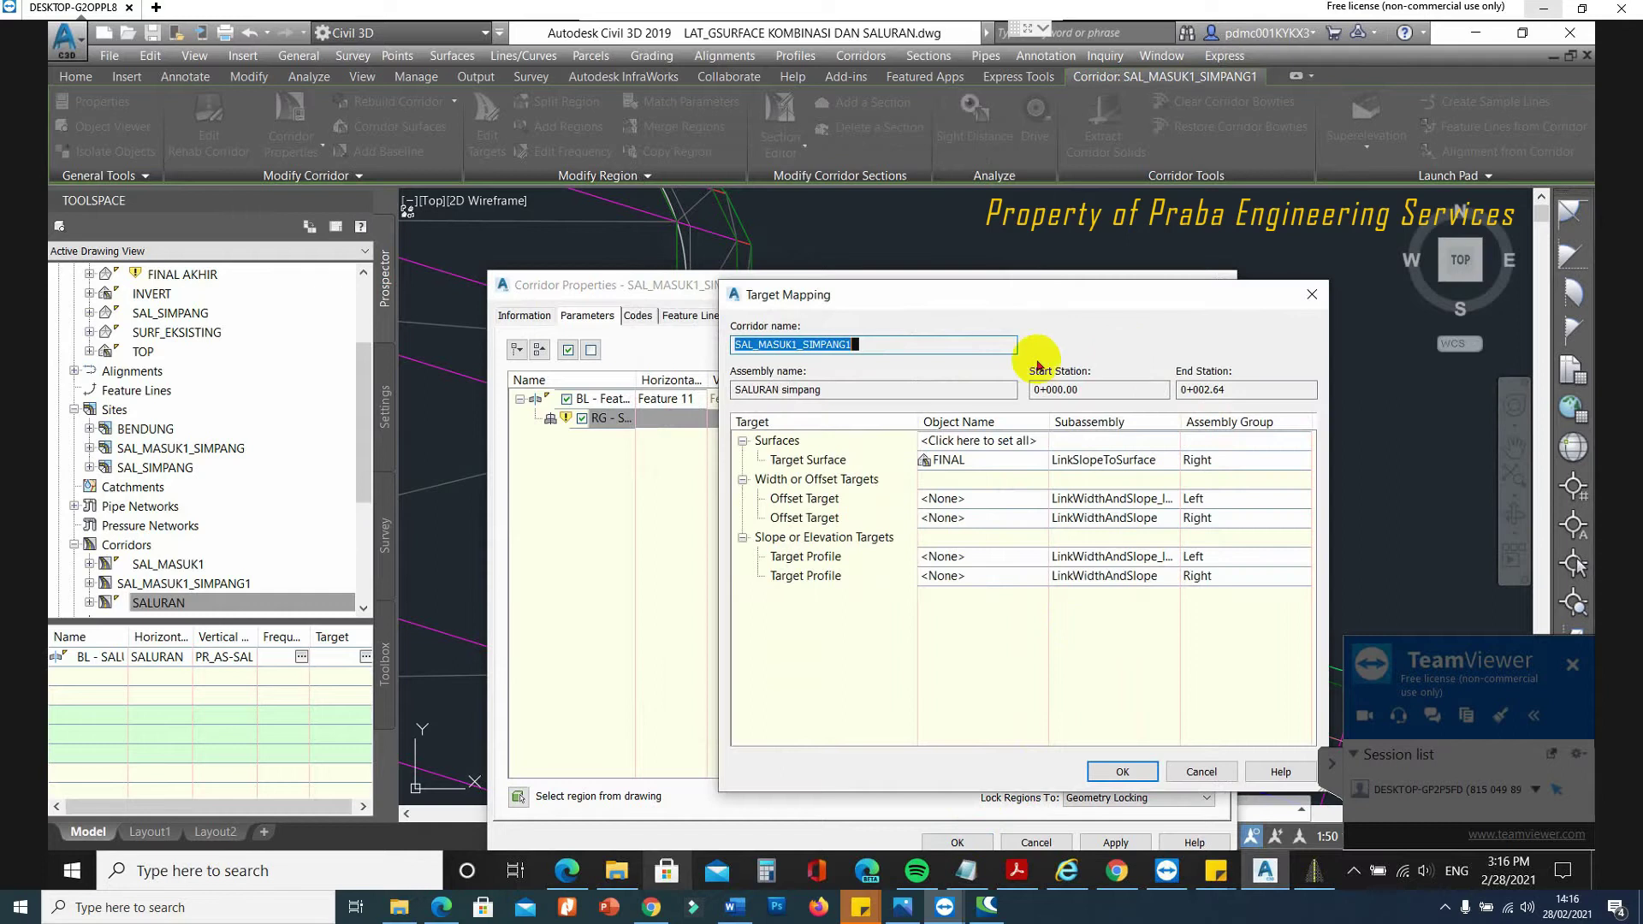
click(975, 441)
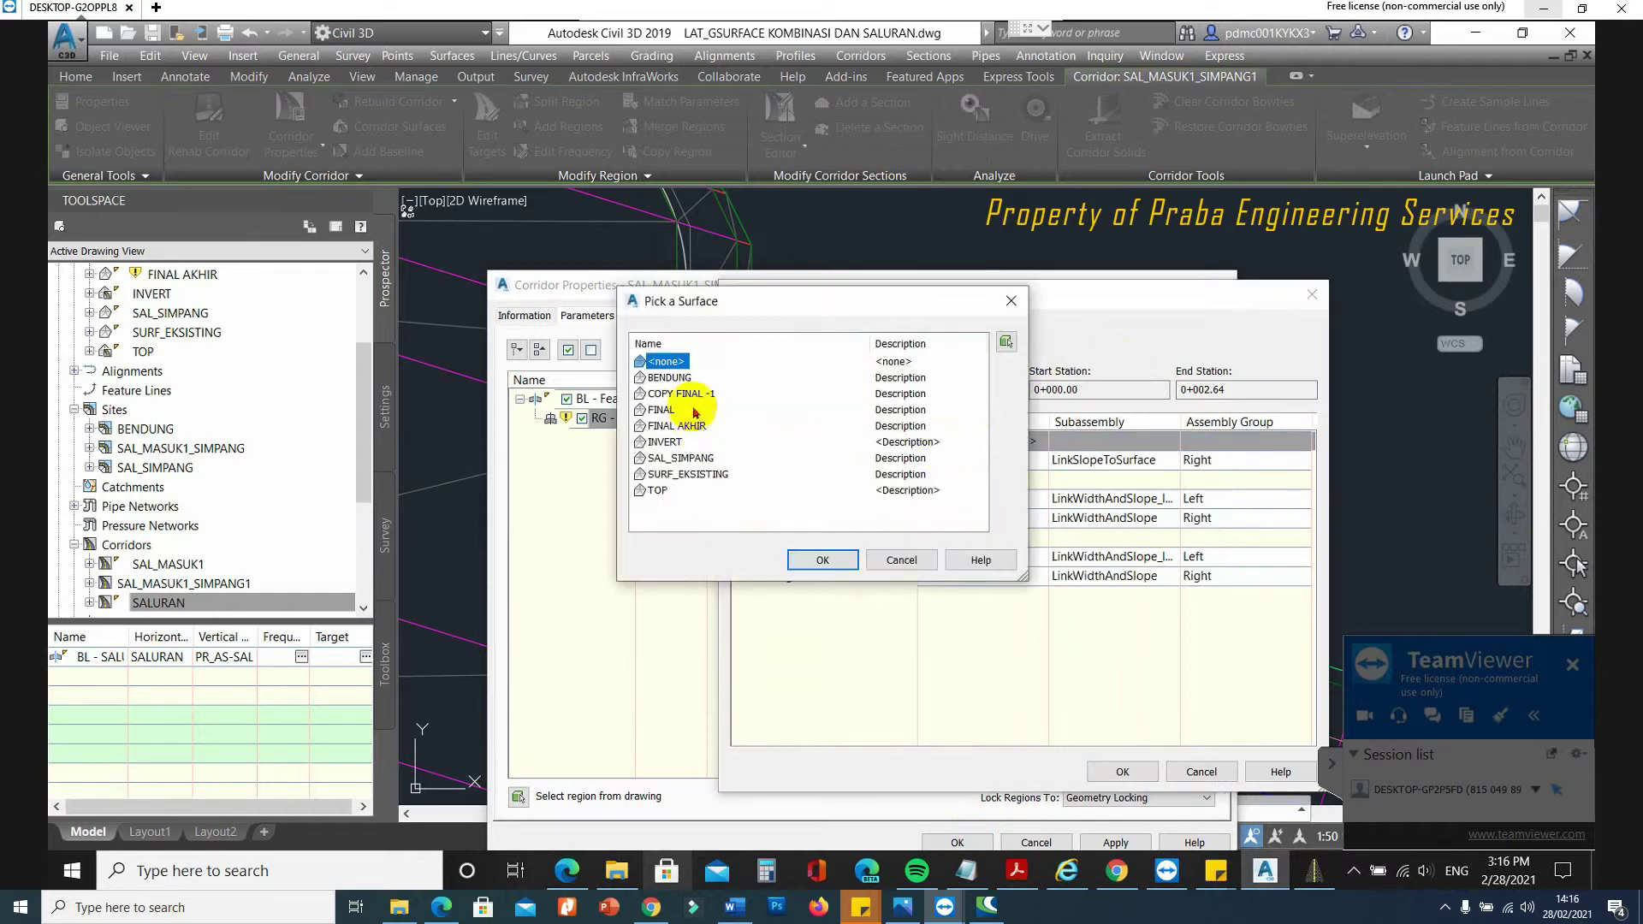
click(664, 410)
click(822, 559)
click(1122, 772)
click(952, 843)
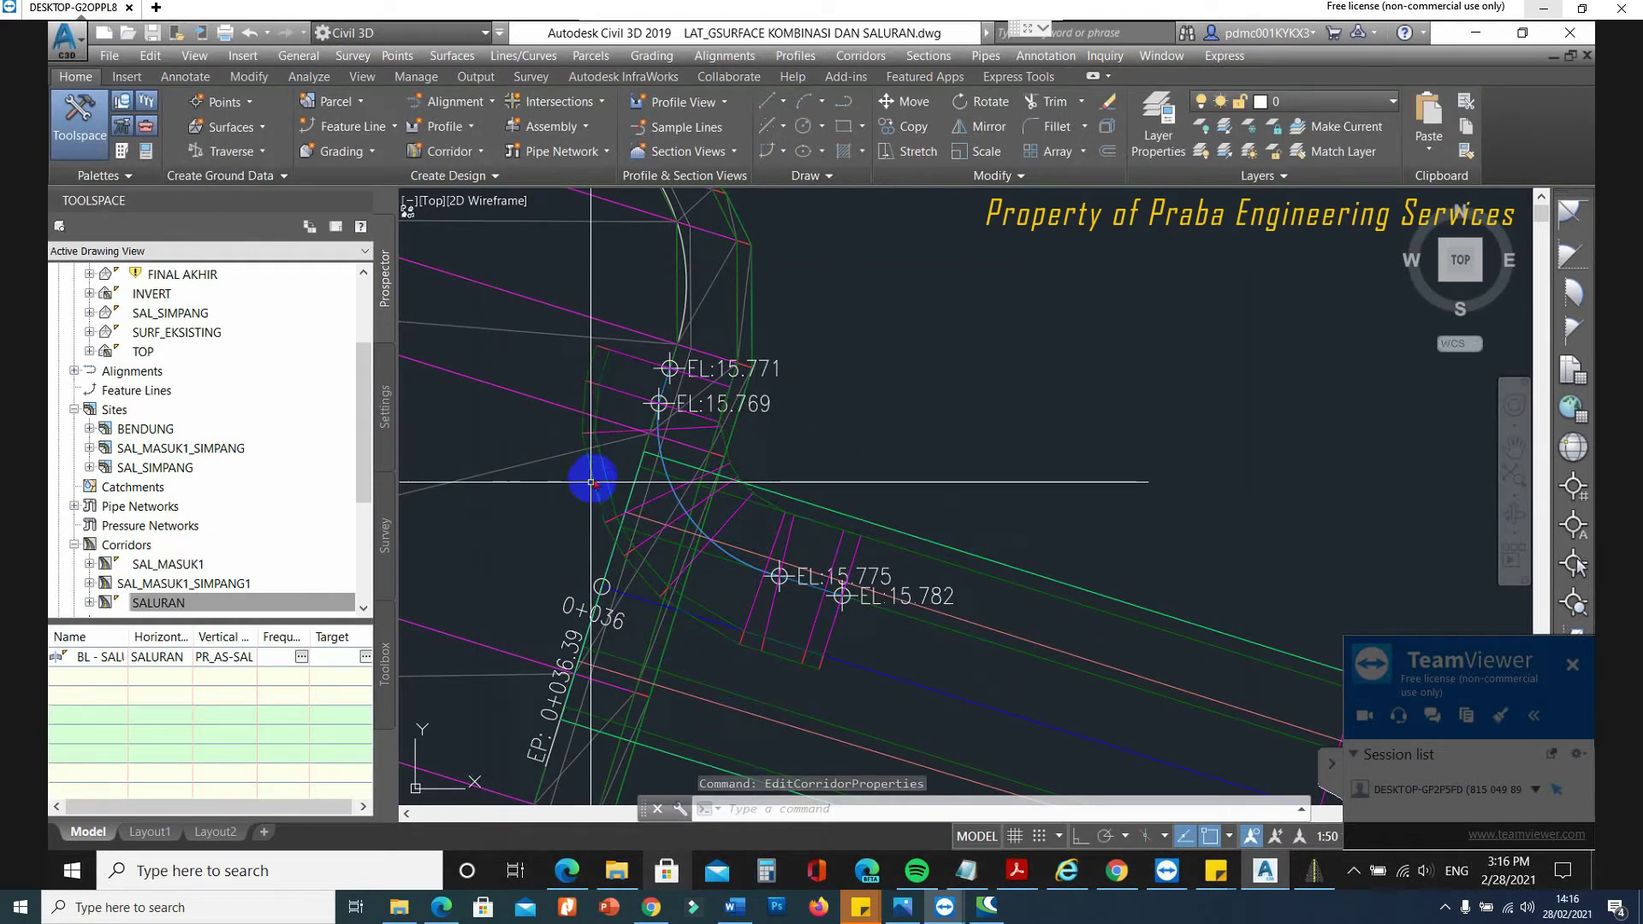
Inspect the SAL_MASUK1_SIMPANG1 corridor in the Object Viewer from several angles.
click(592, 482)
right_click(605, 491)
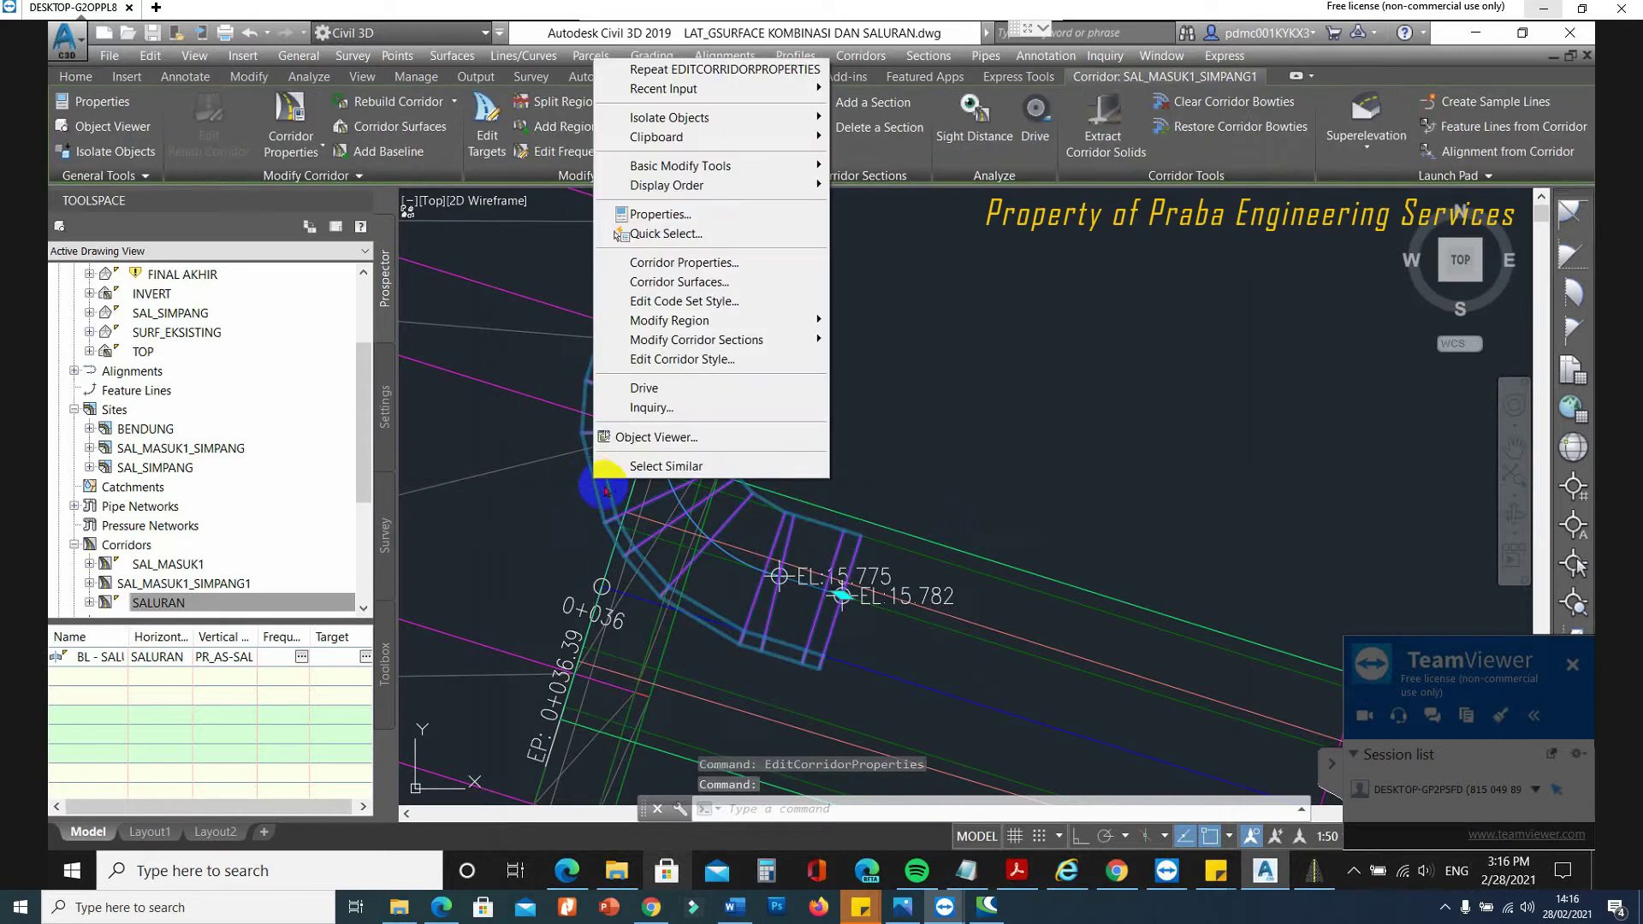
click(654, 437)
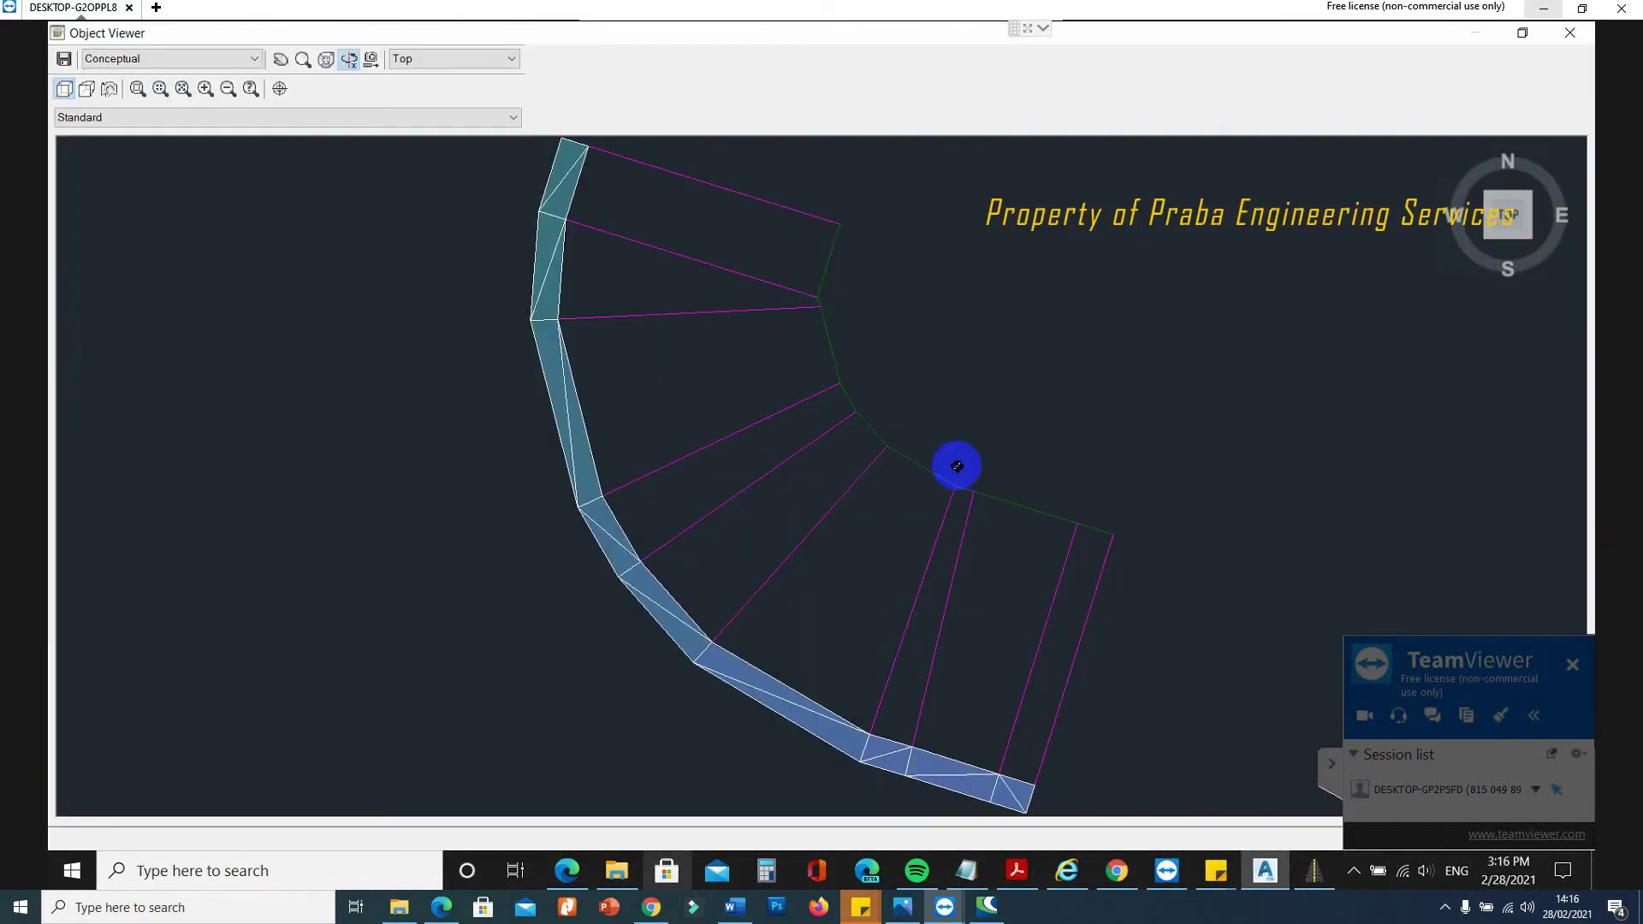
drag(956, 466, 873, 589)
drag(825, 443, 798, 287)
key(Escape)
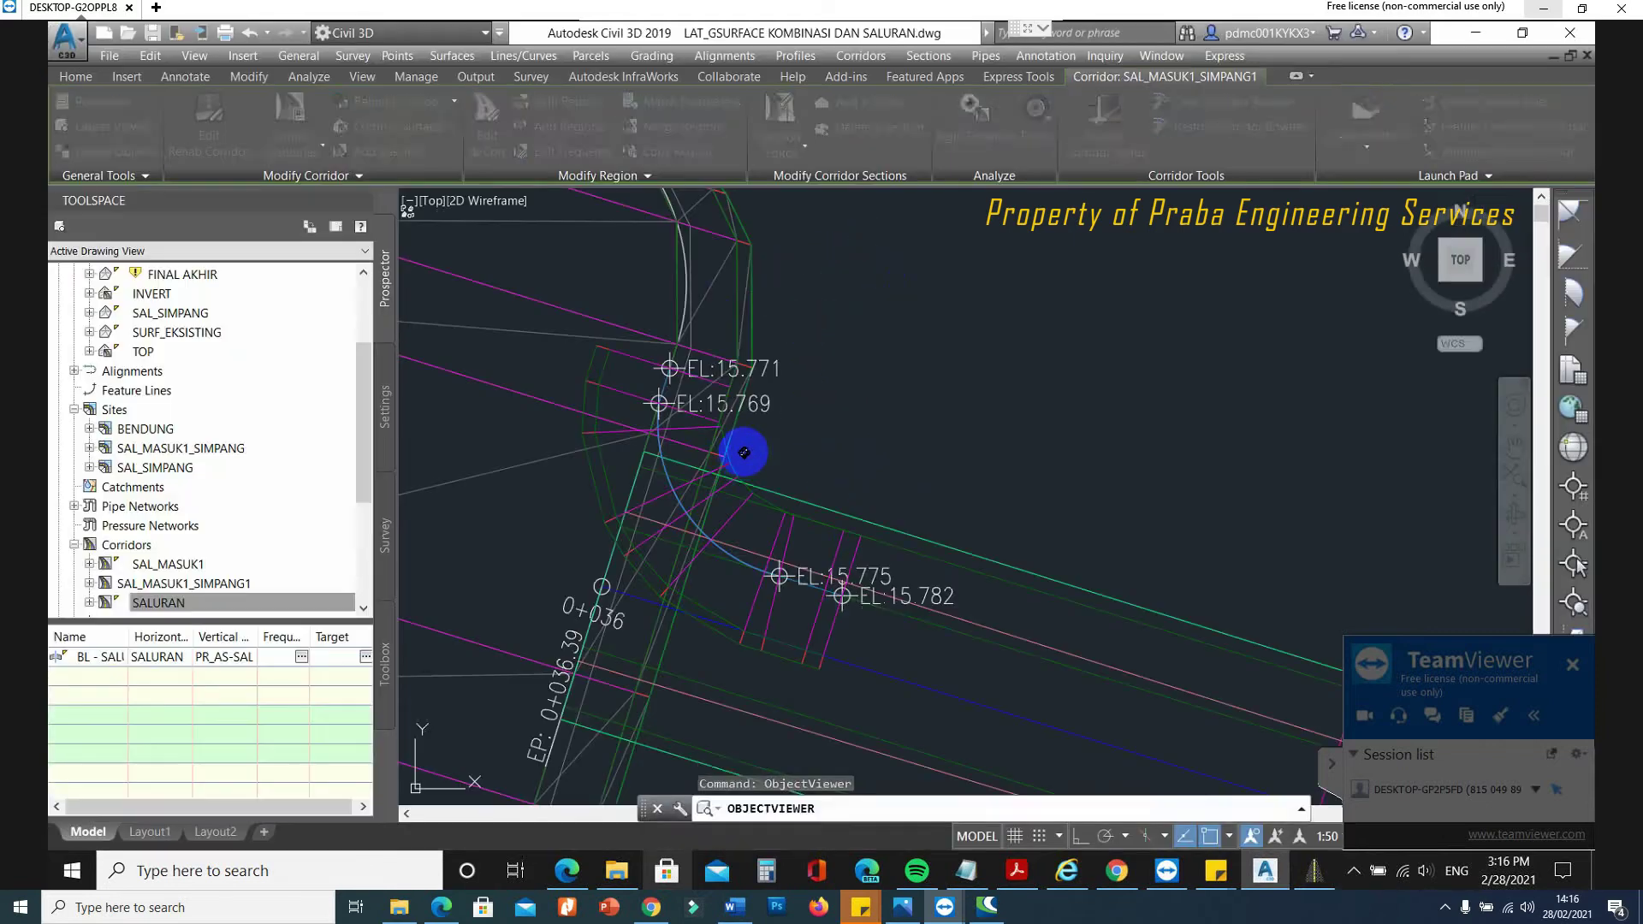
Copy the one-sided SALURAN simpang assembly to a free spot beside the original inside the circle.
scroll(621, 423, up, 5)
scroll(620, 424, down, 5)
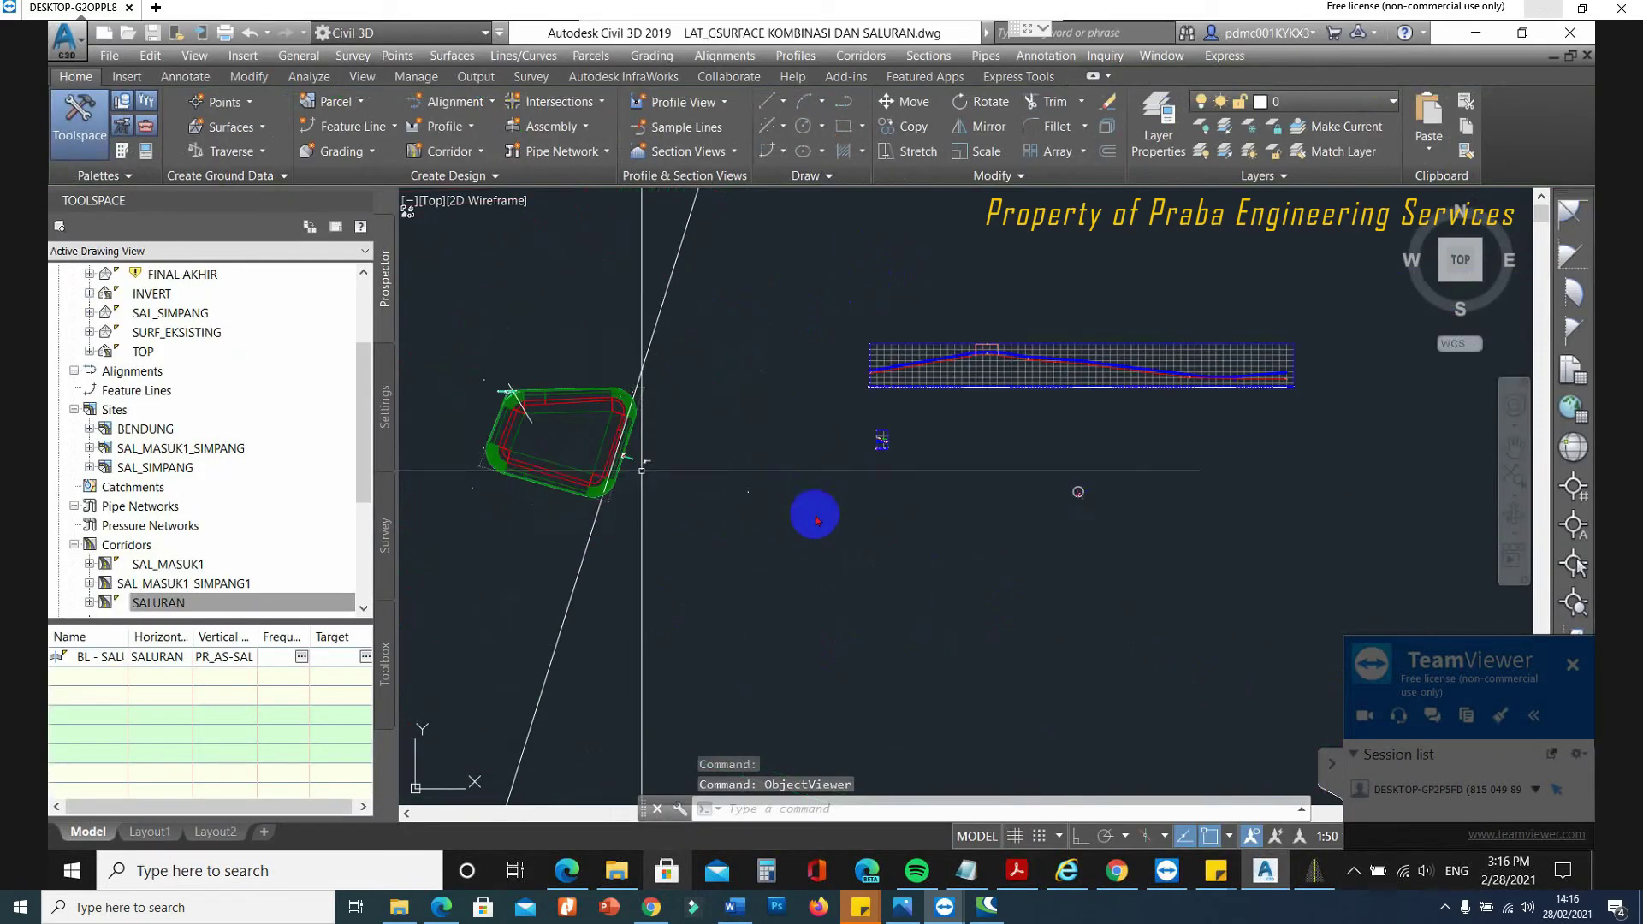
scroll(993, 423, up, 6)
scroll(995, 436, down, 3)
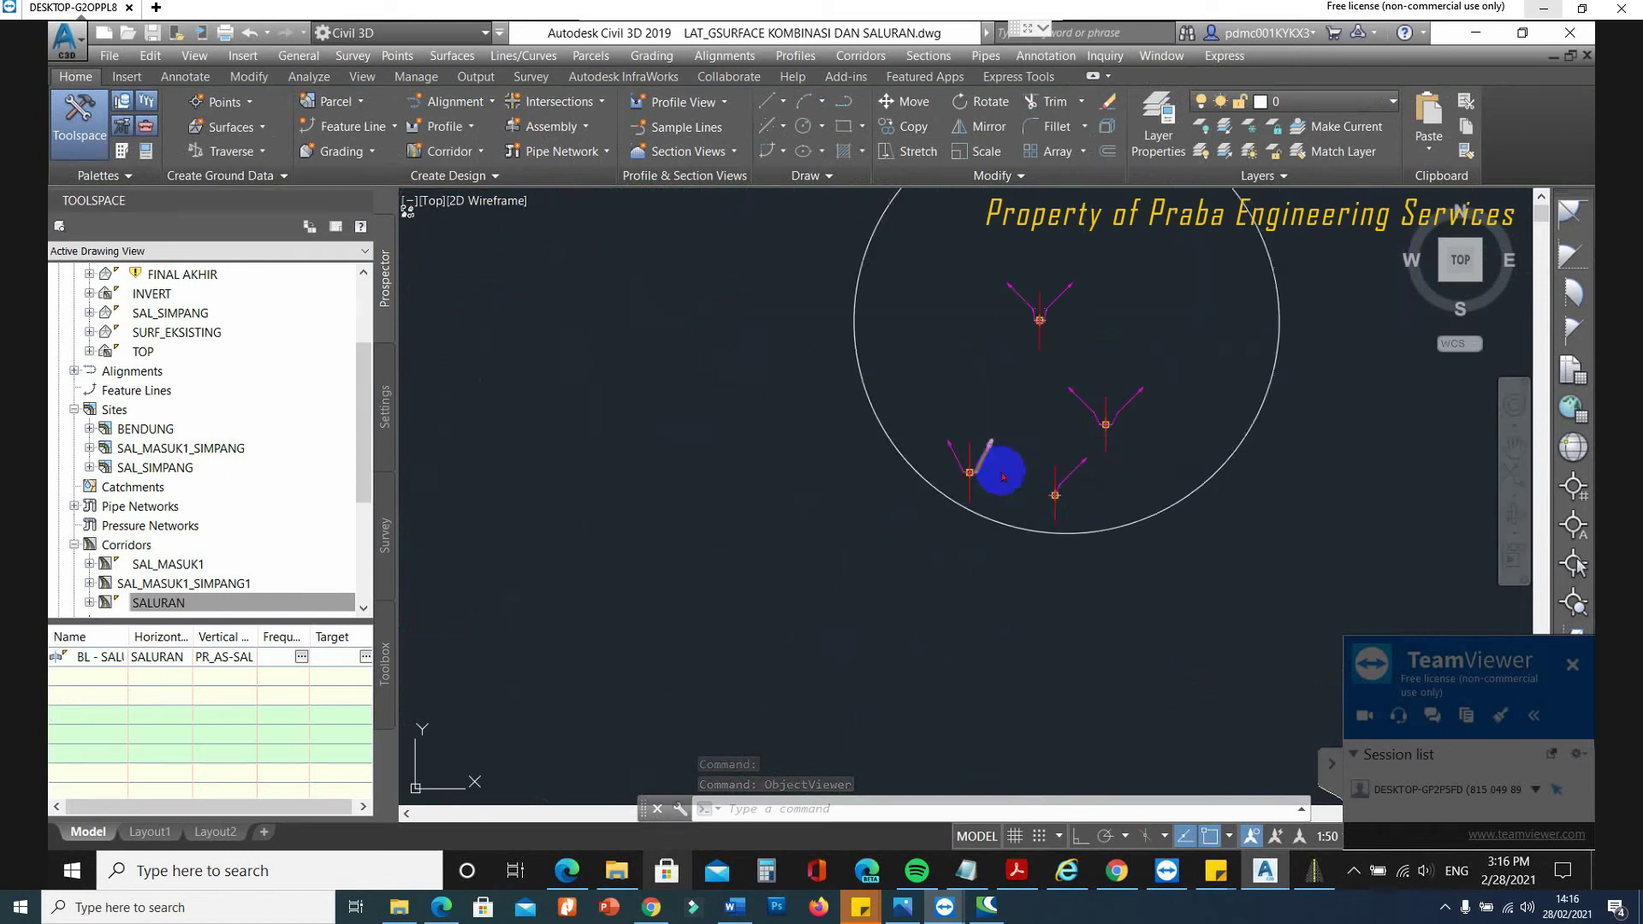
scroll(1075, 496, up, 4)
text(ct o)
key(Return)
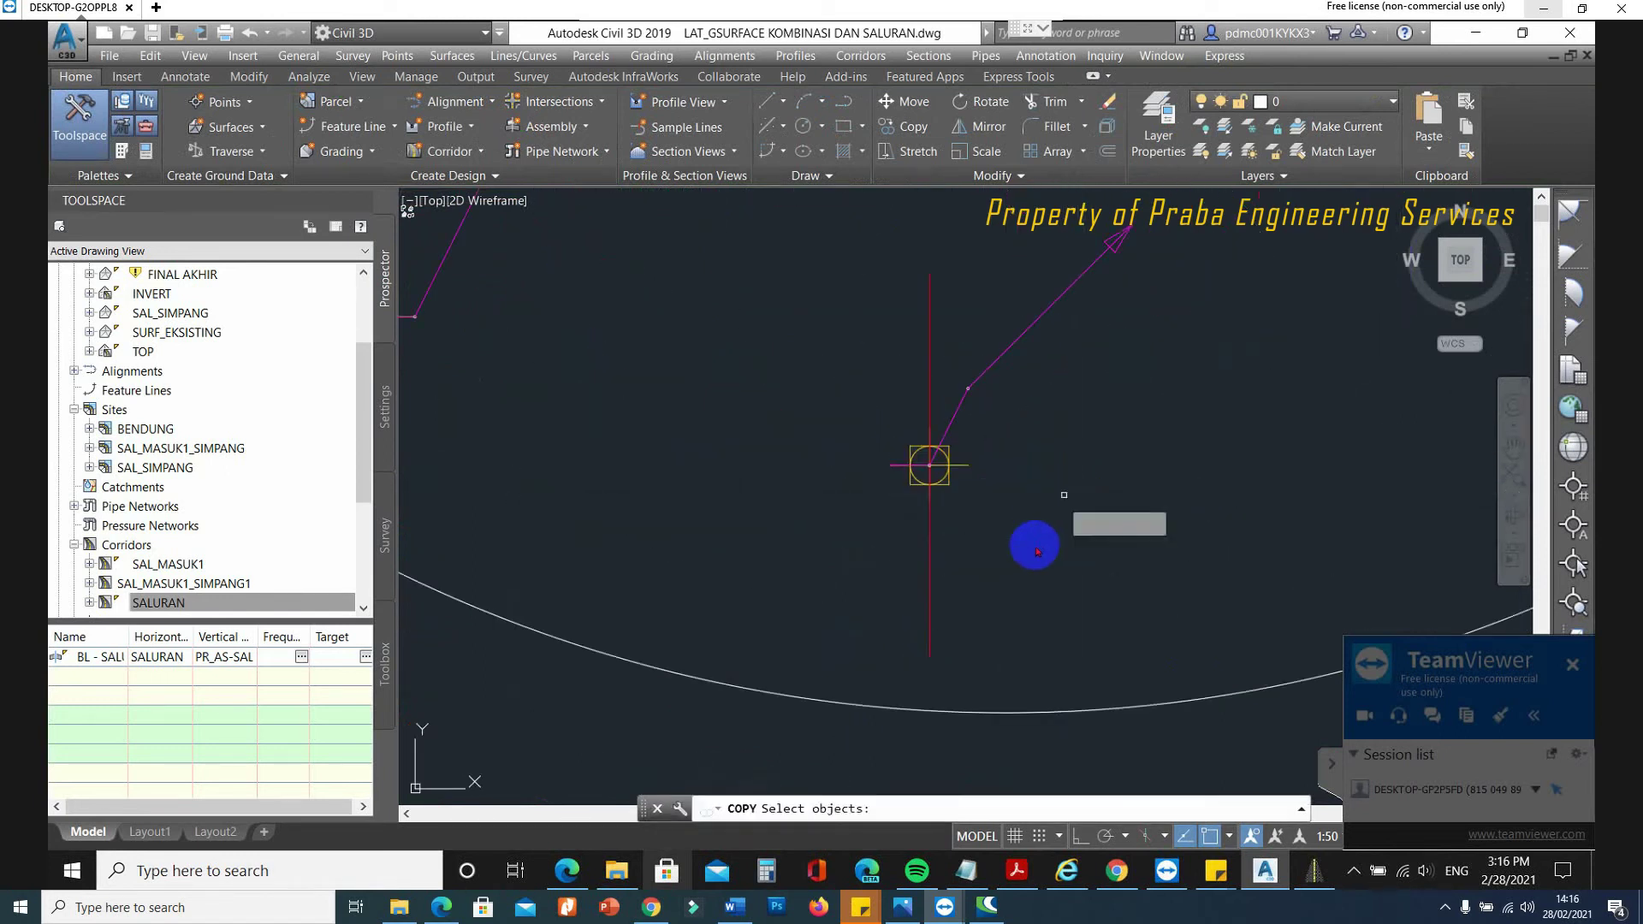
scroll(909, 396, down, 2)
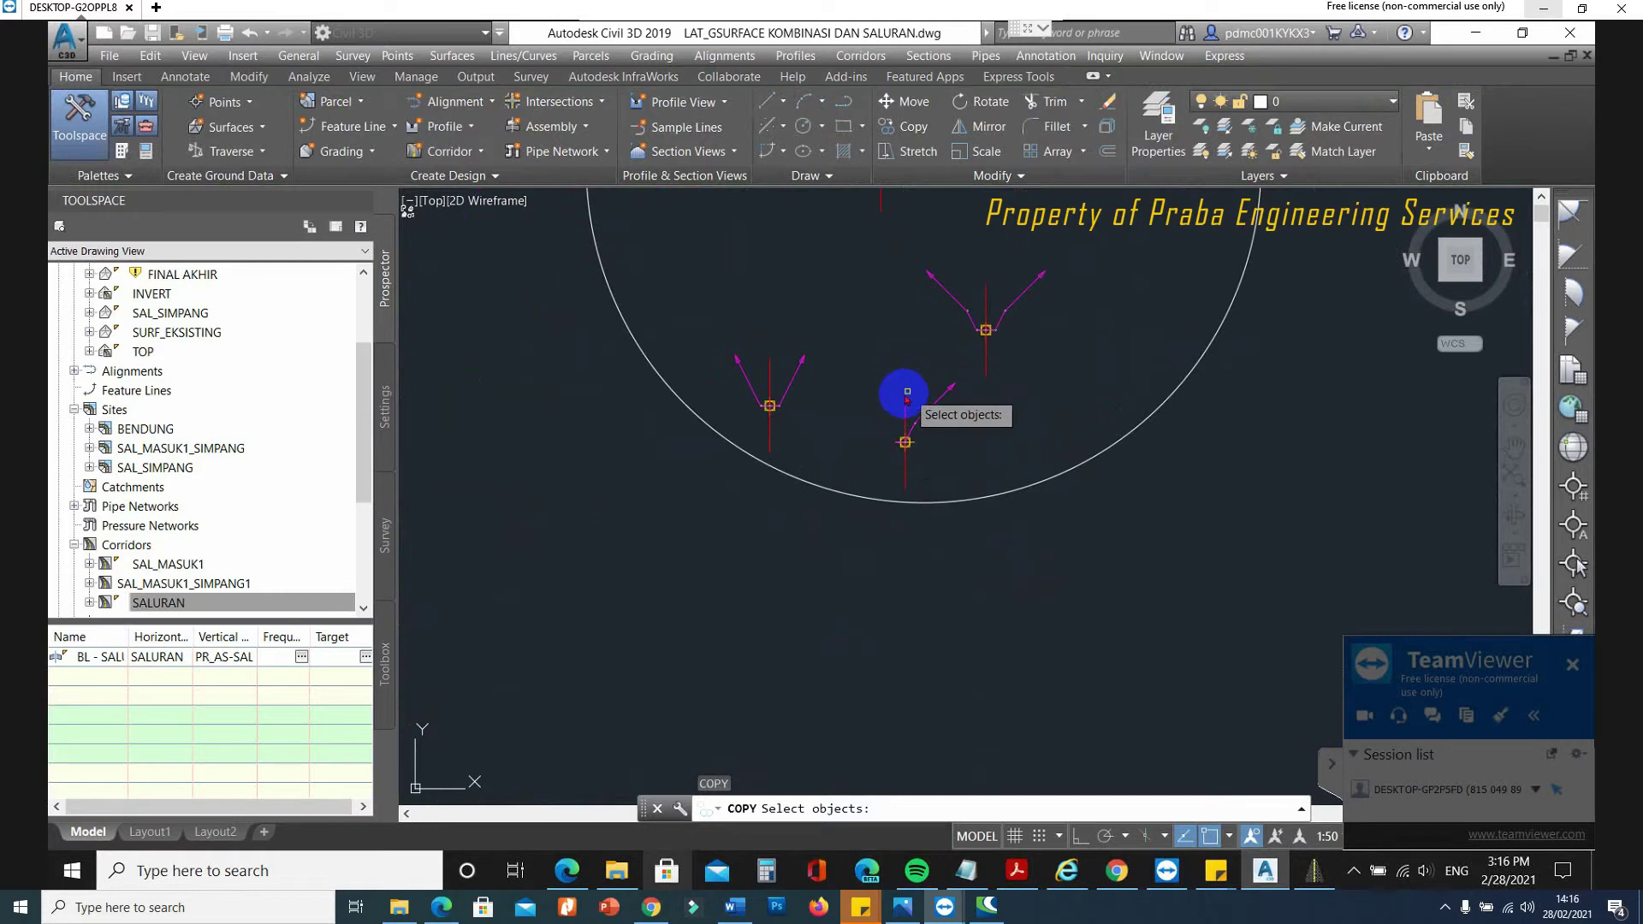
click(904, 394)
scroll(876, 443, up, 3)
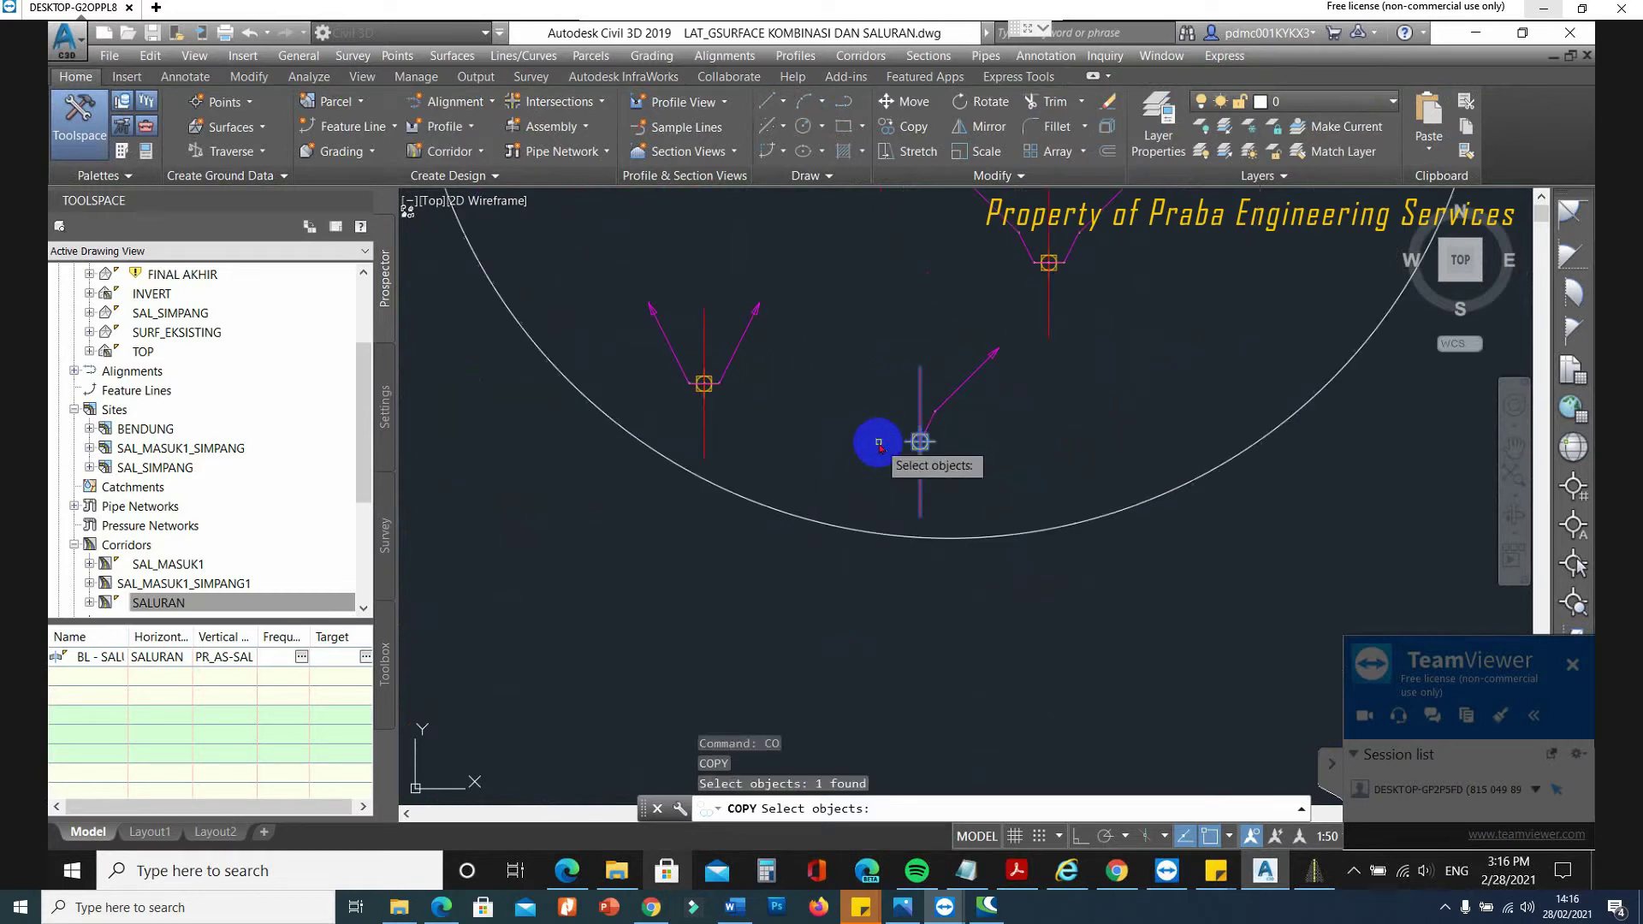
key(Return)
click(824, 419)
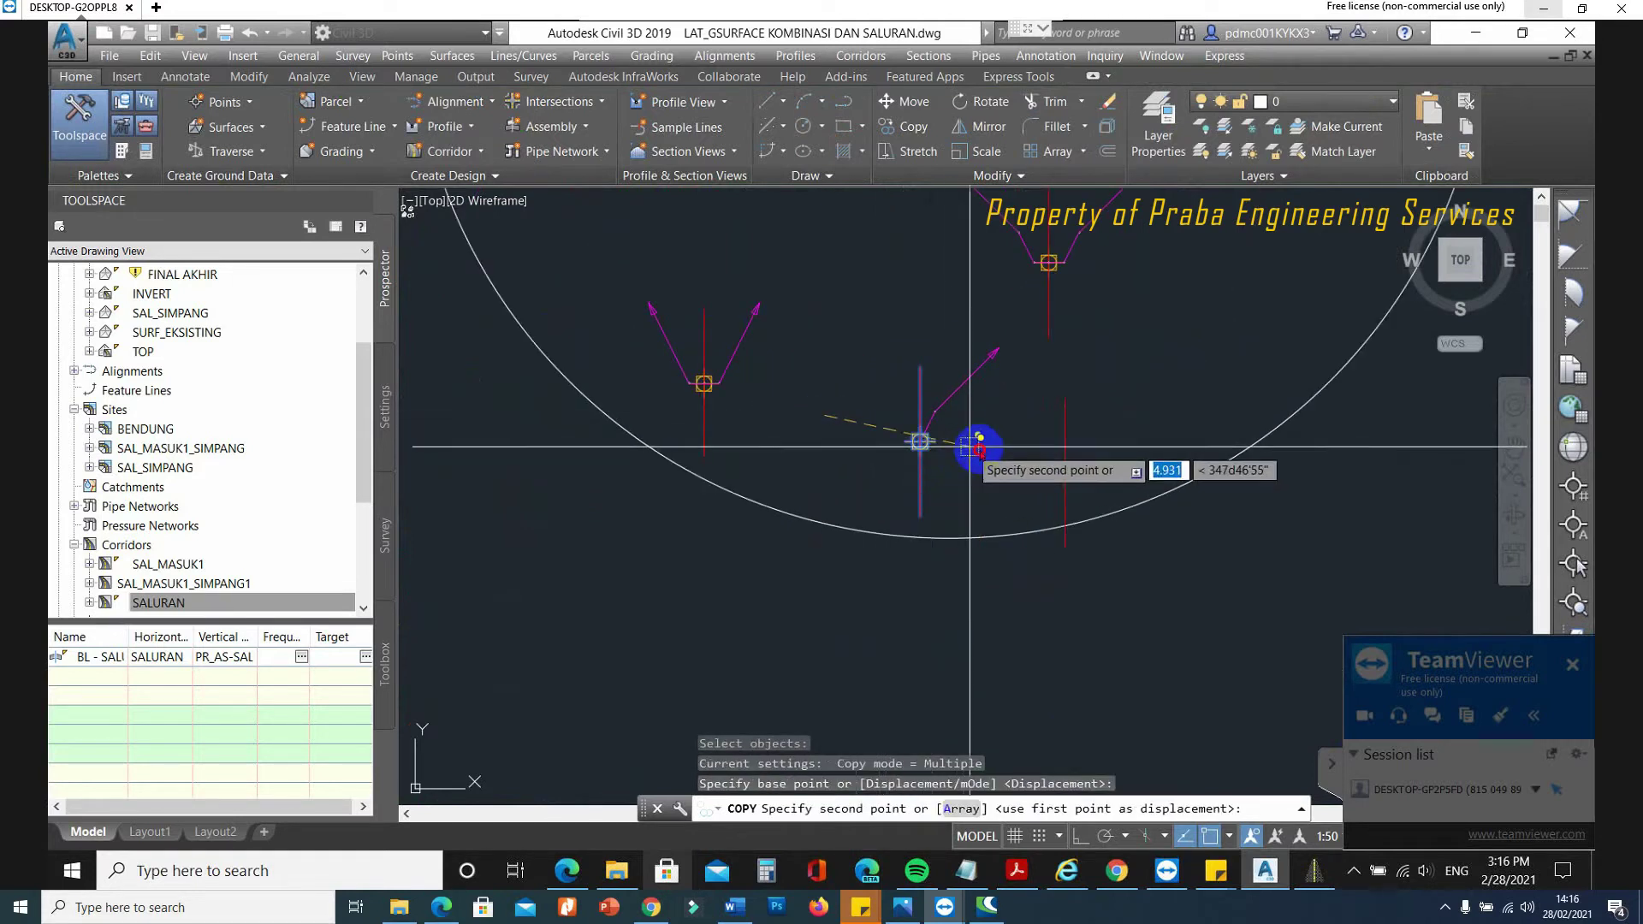
key(Escape)
Rename the original one-sided junction assembly as SALURAN simpangB.
scroll(988, 441, up, 3)
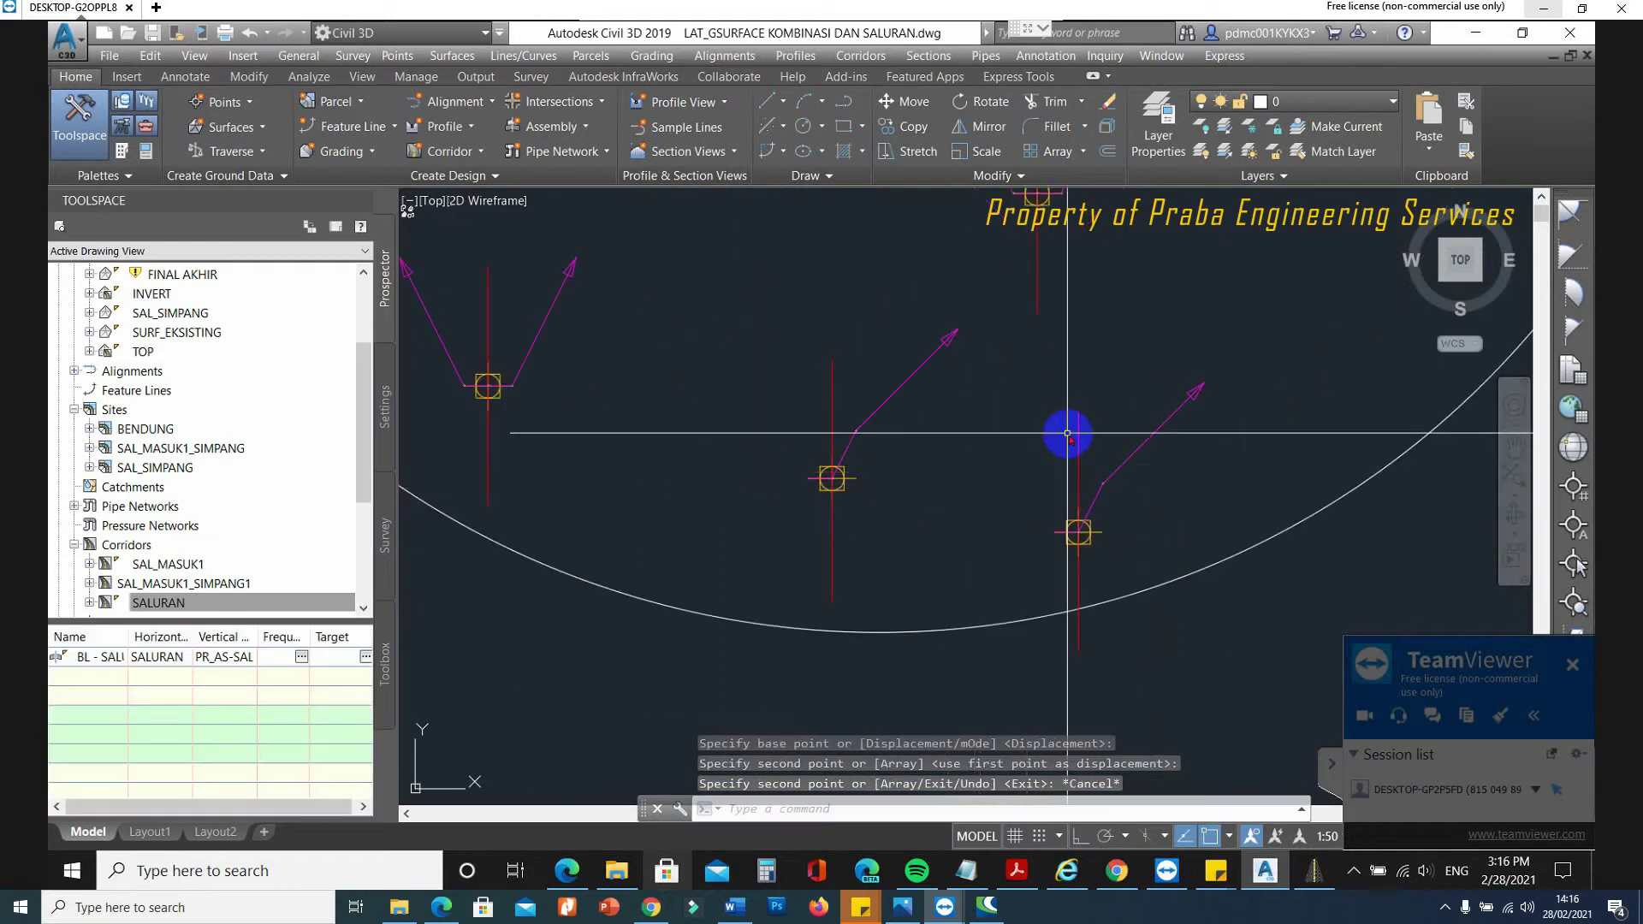
click(830, 384)
text(CH)
key(Return)
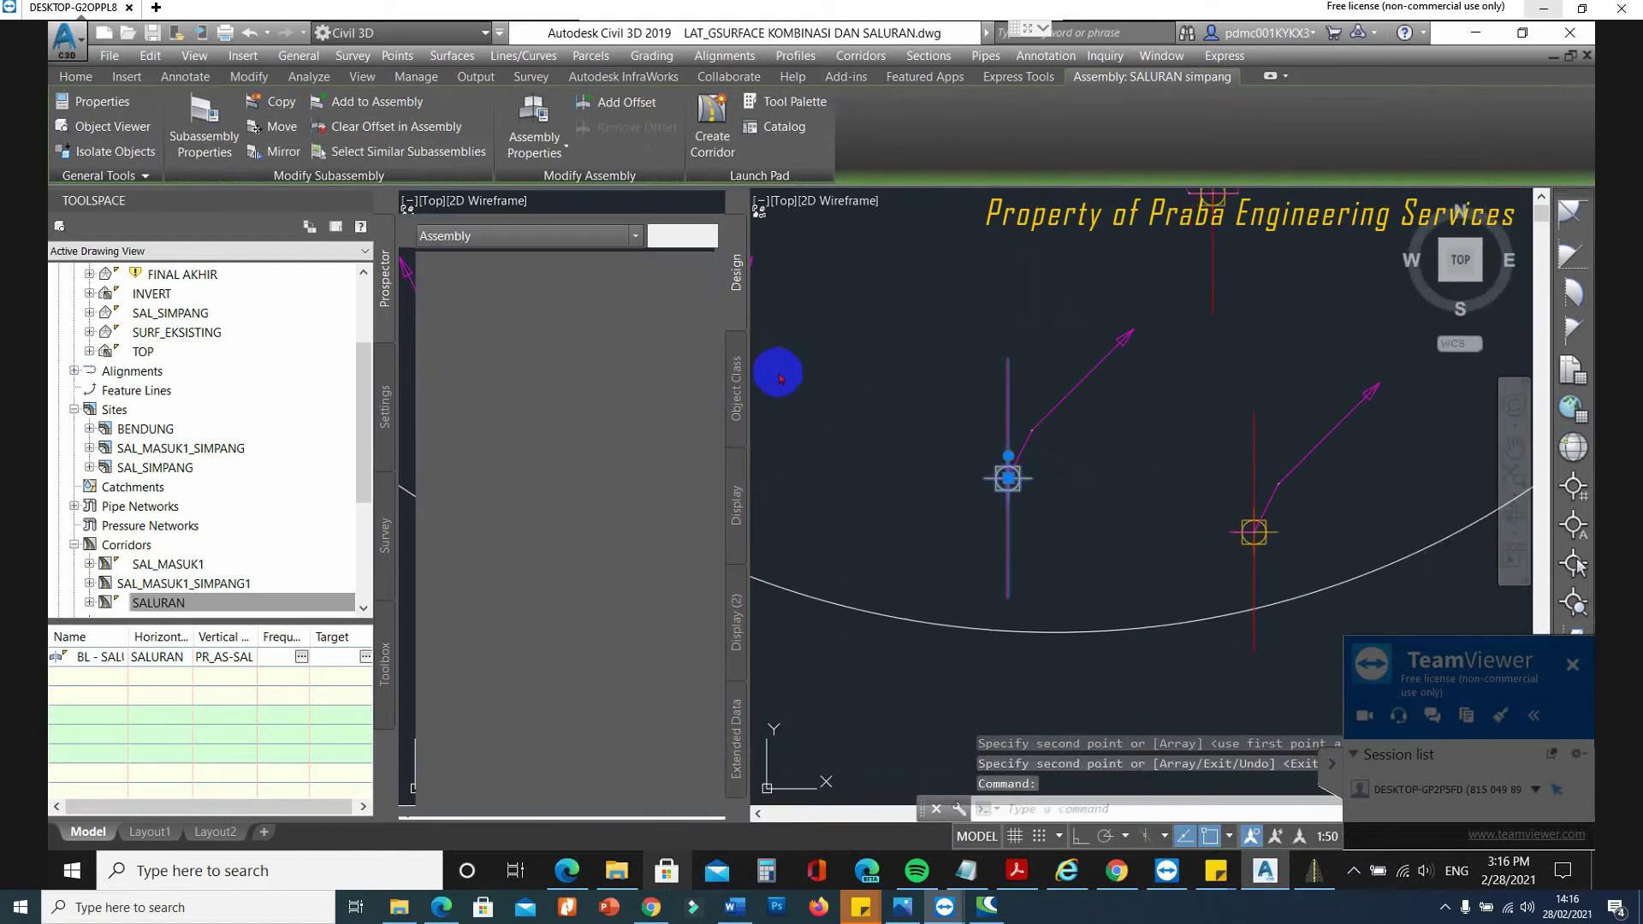
click(686, 288)
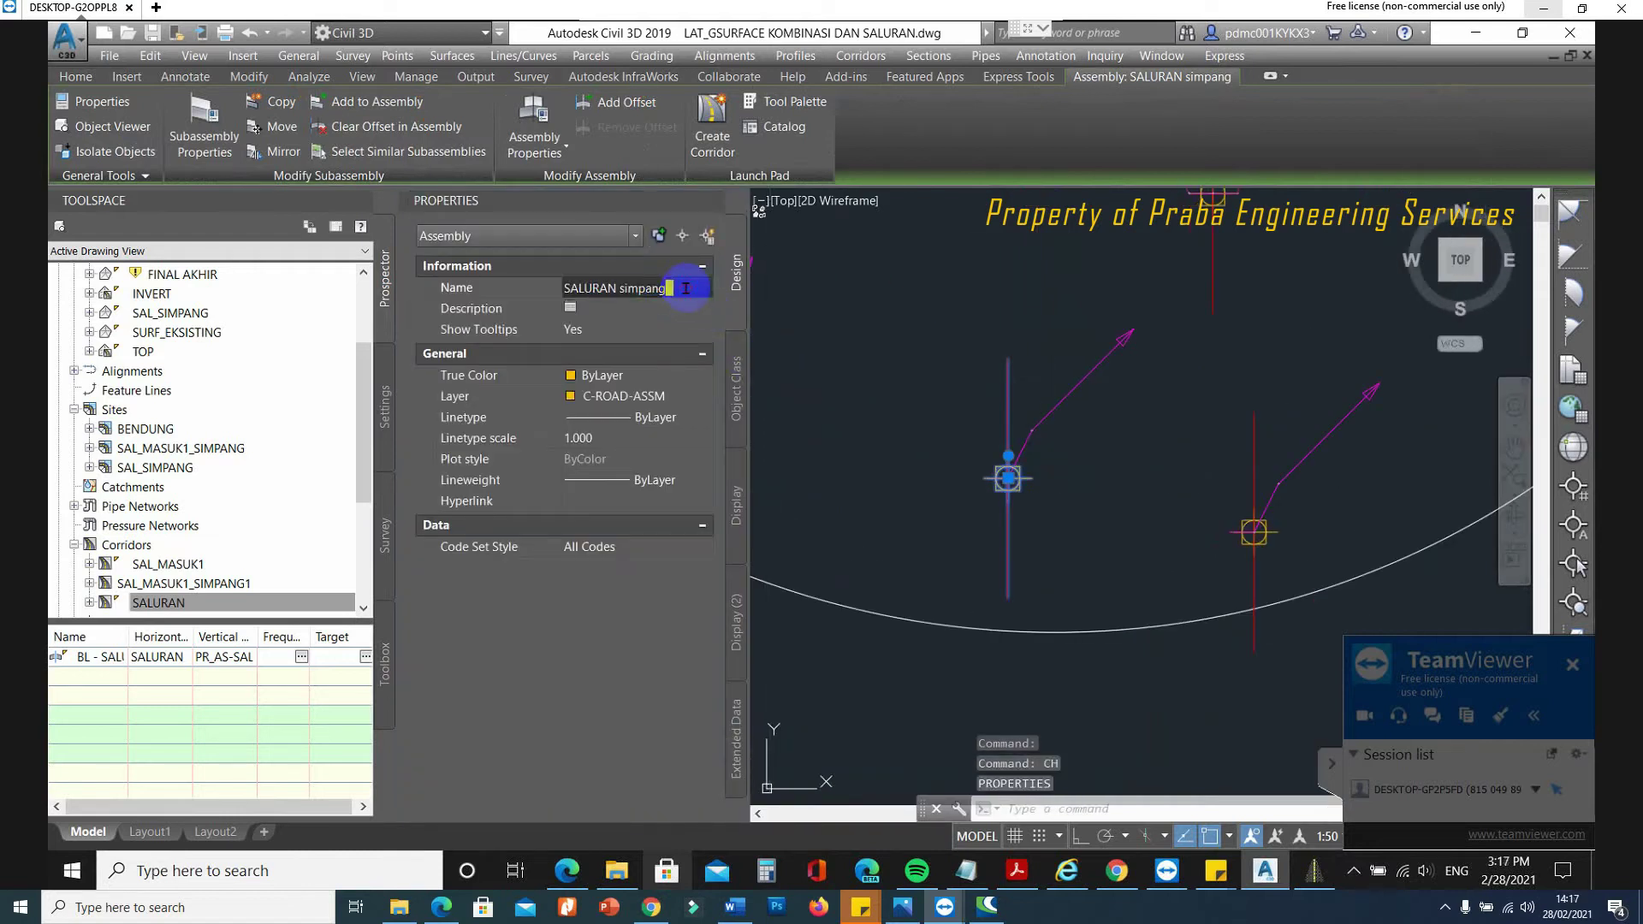
text(B)
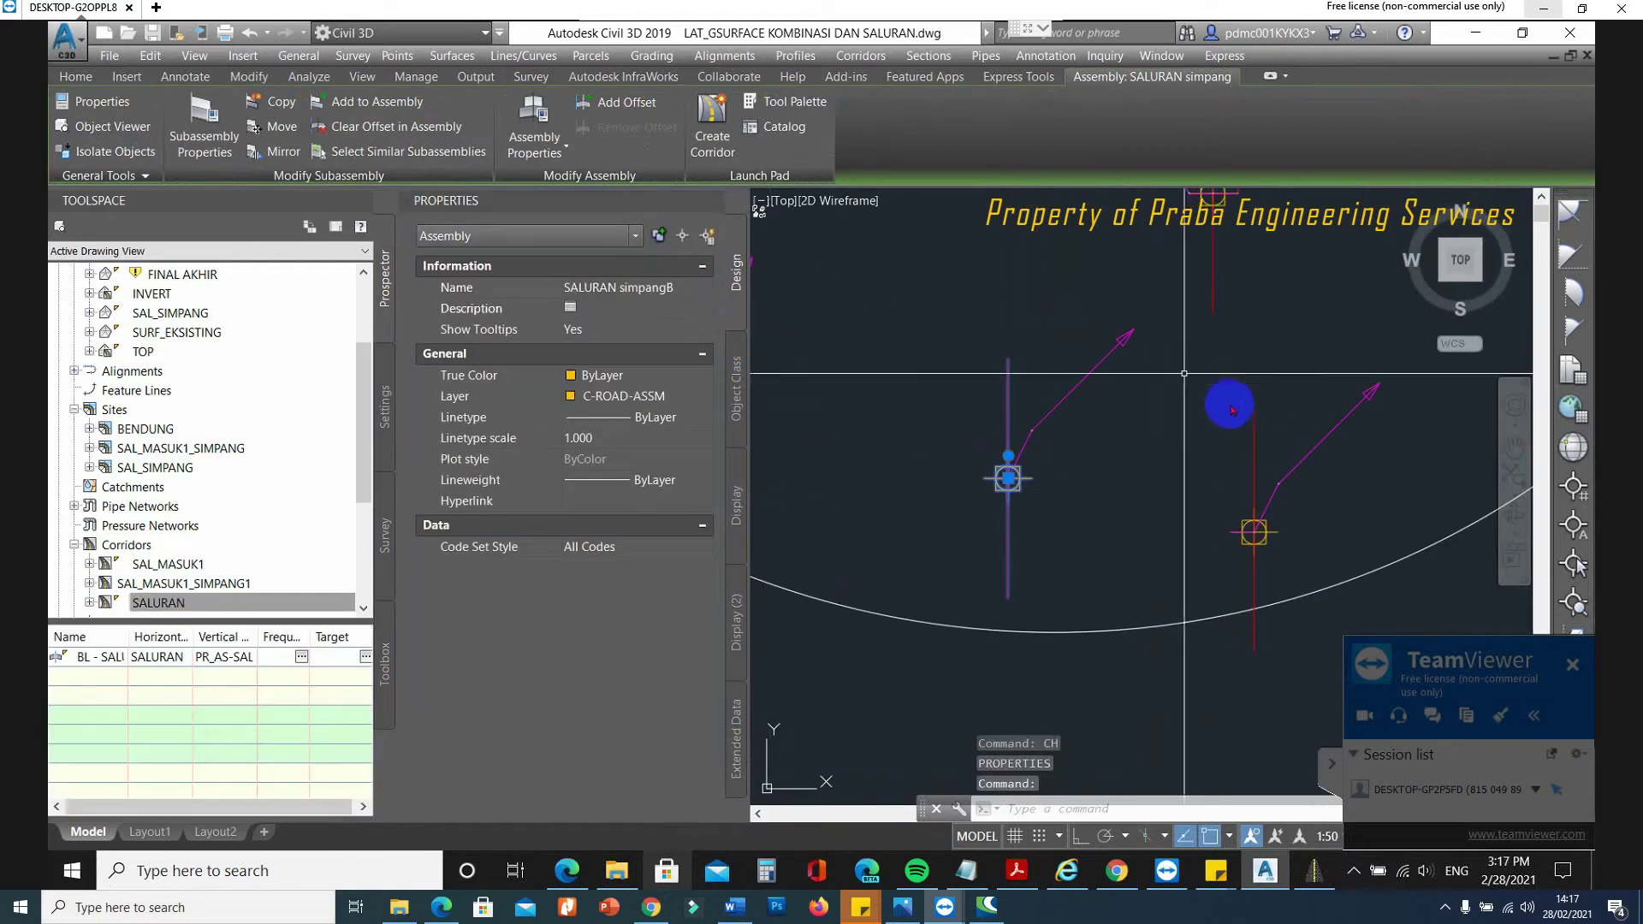
Rename the copied junction assembly as SALURAN simpang A.
key(Escape)
click(1251, 423)
click(691, 287)
click(698, 287)
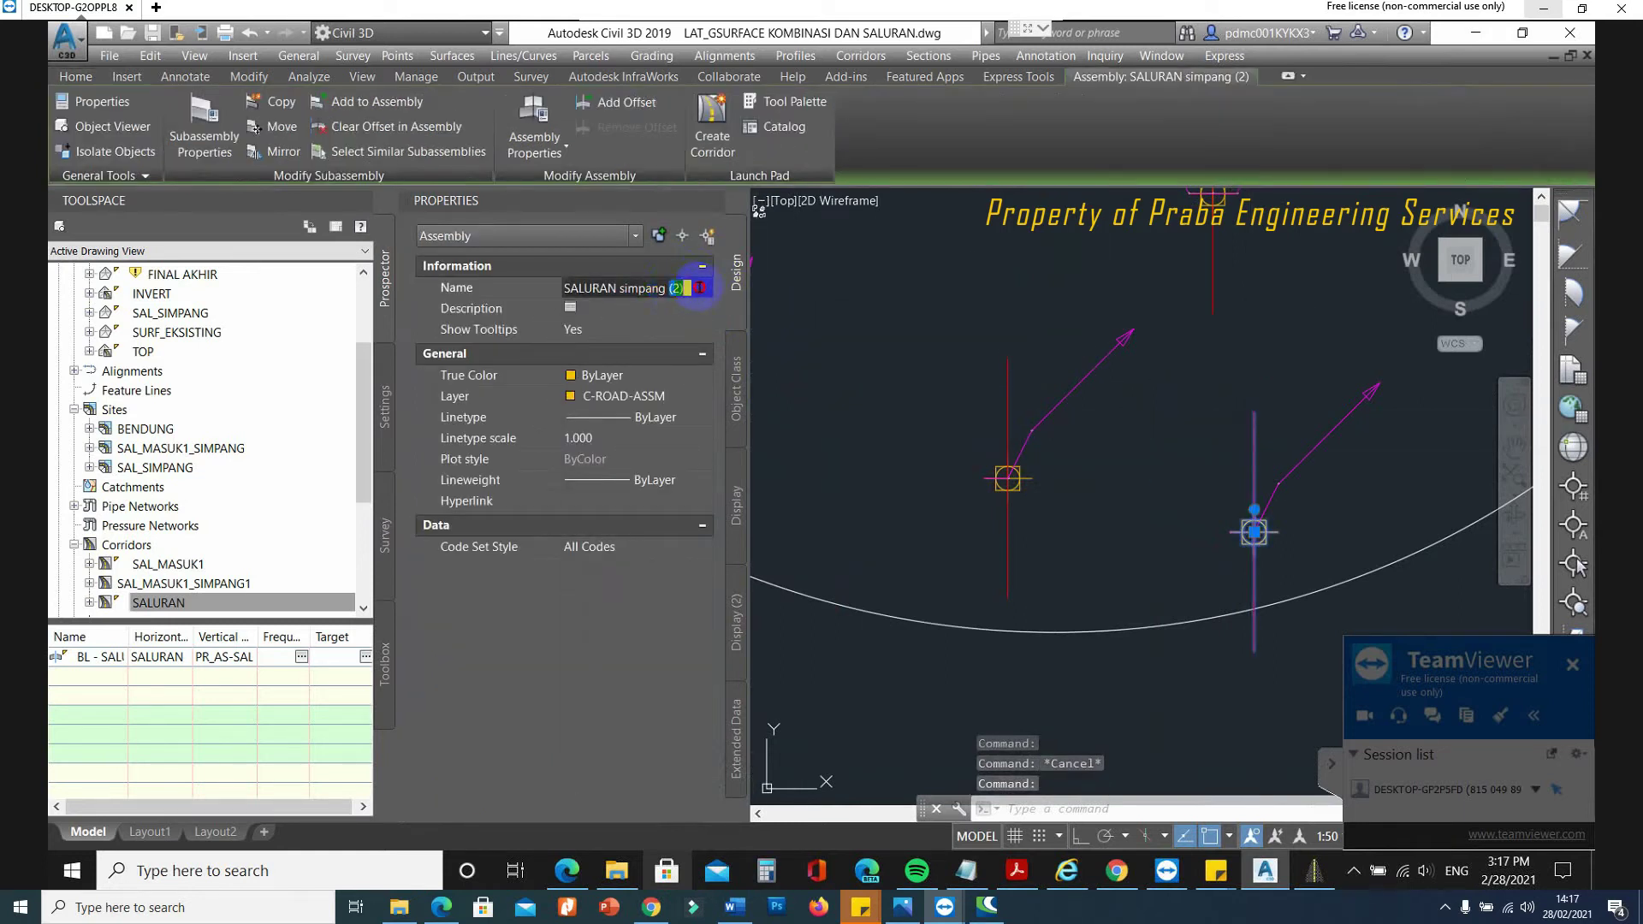
text(A)
key(Return)
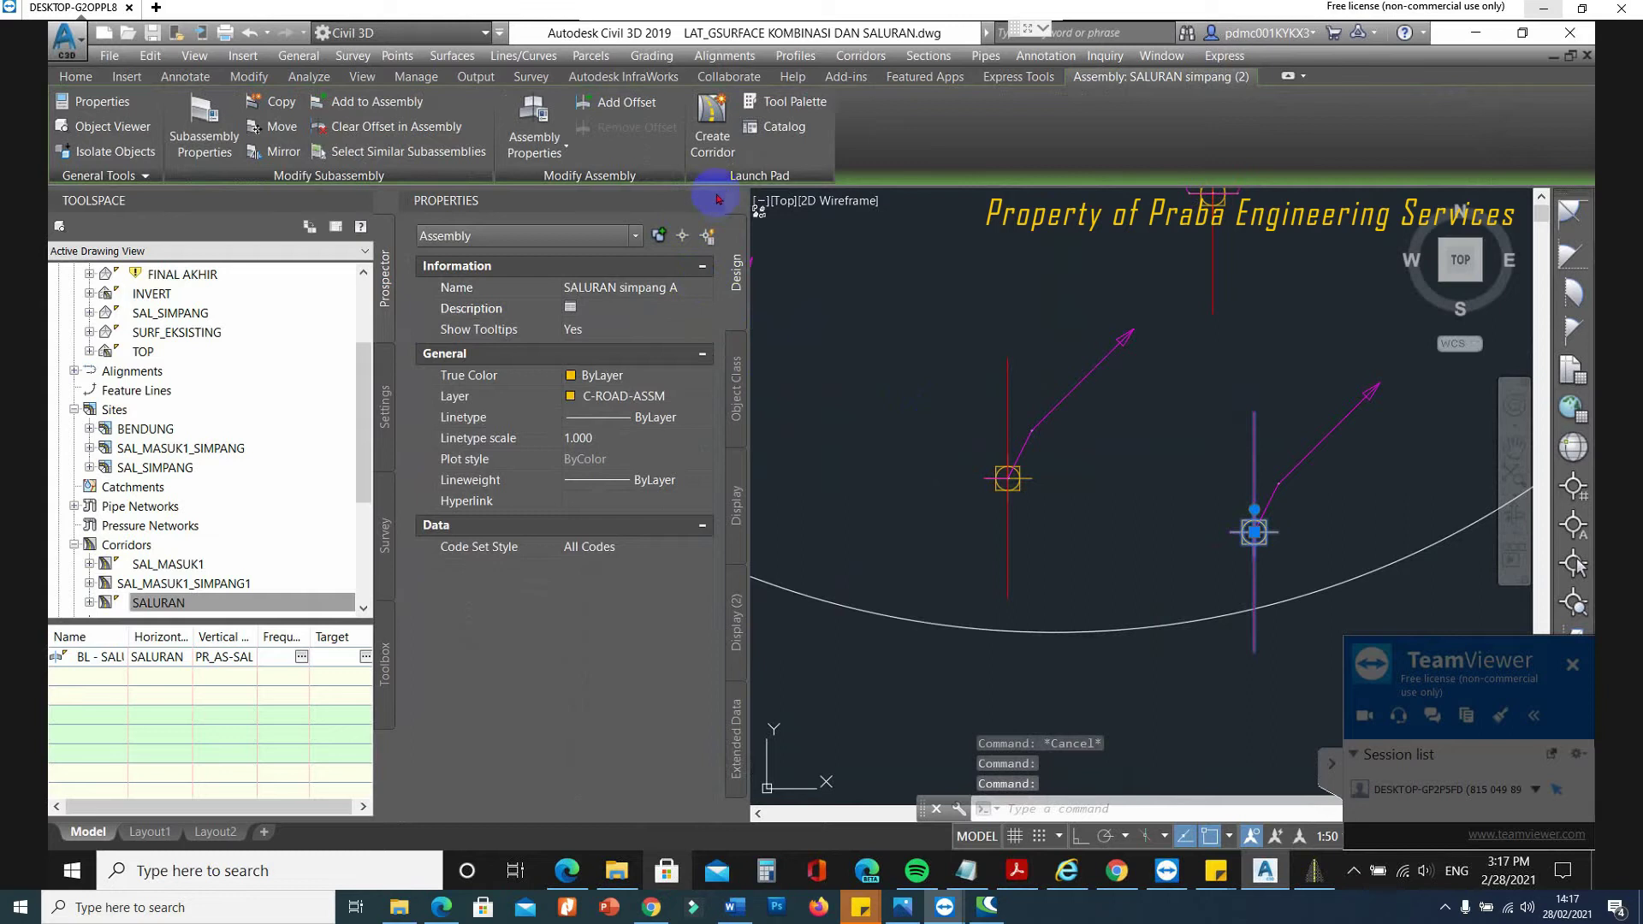
click(713, 199)
Mirror the two slope subassemblies of SALURAN simpang A to the opposite side of its marker point.
scroll(1312, 516, up, 5)
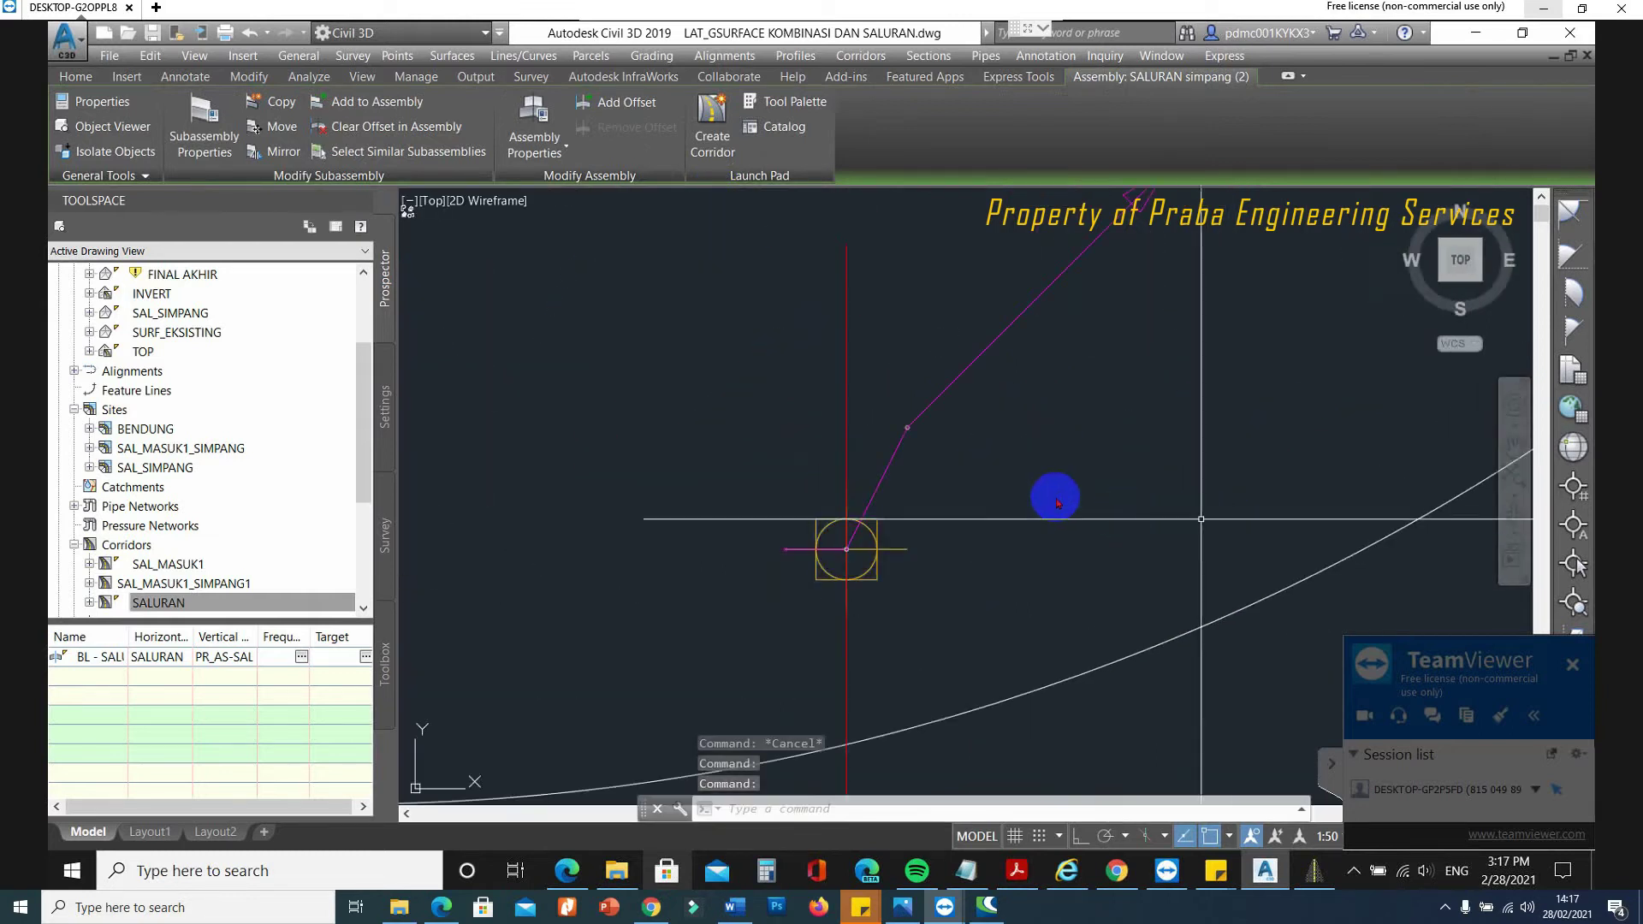
key(Escape)
click(994, 484)
click(900, 398)
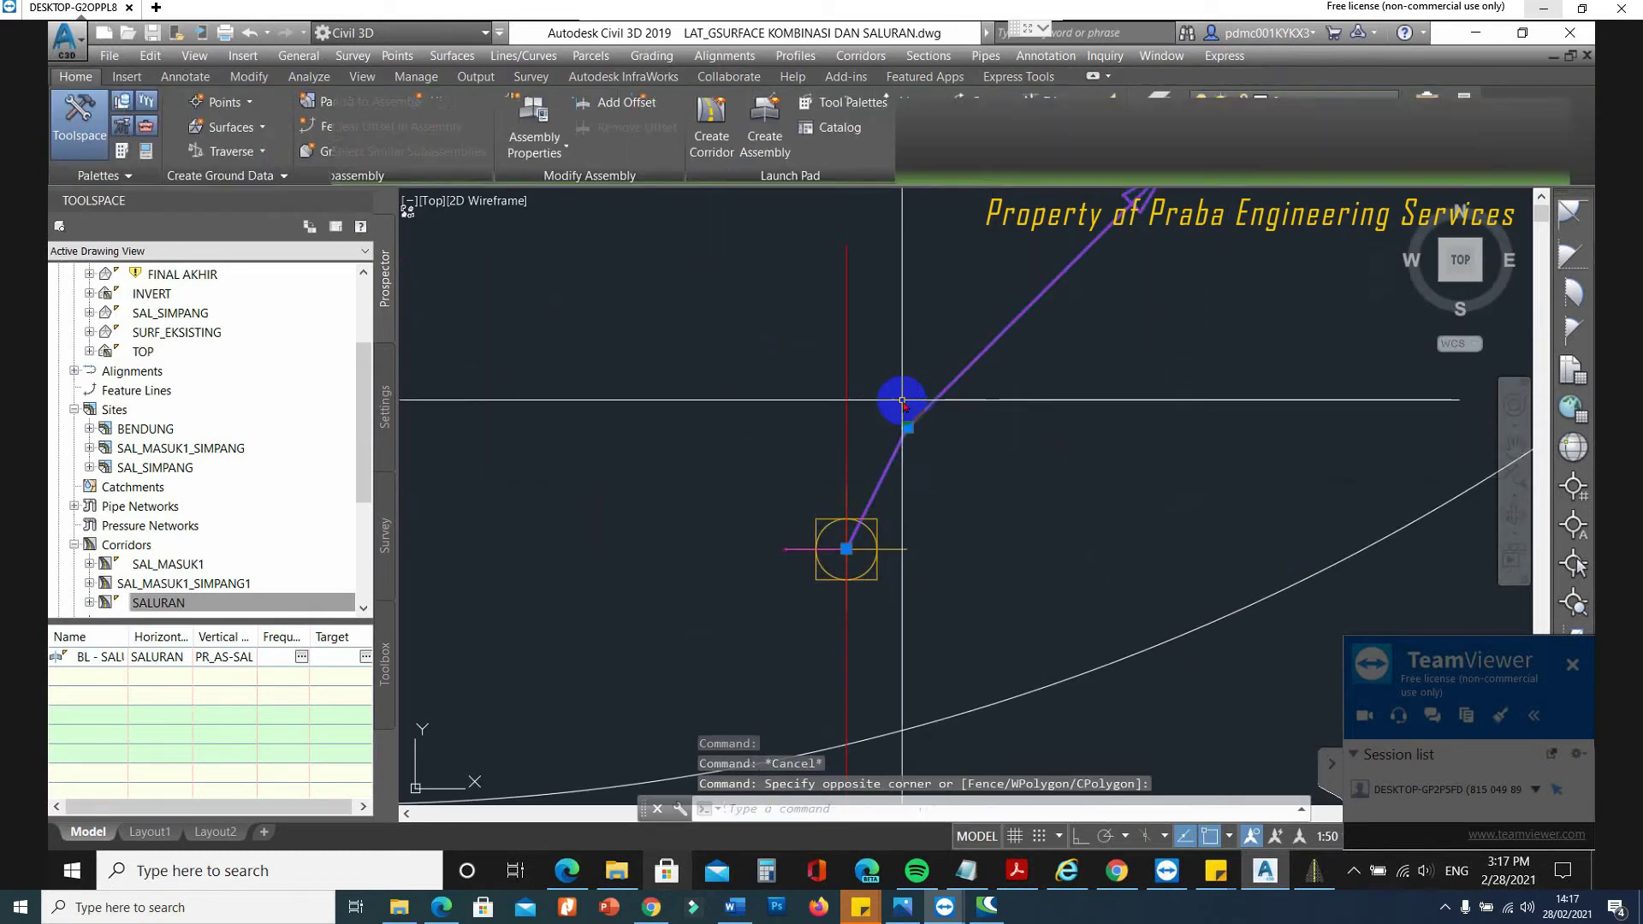
right_click(906, 406)
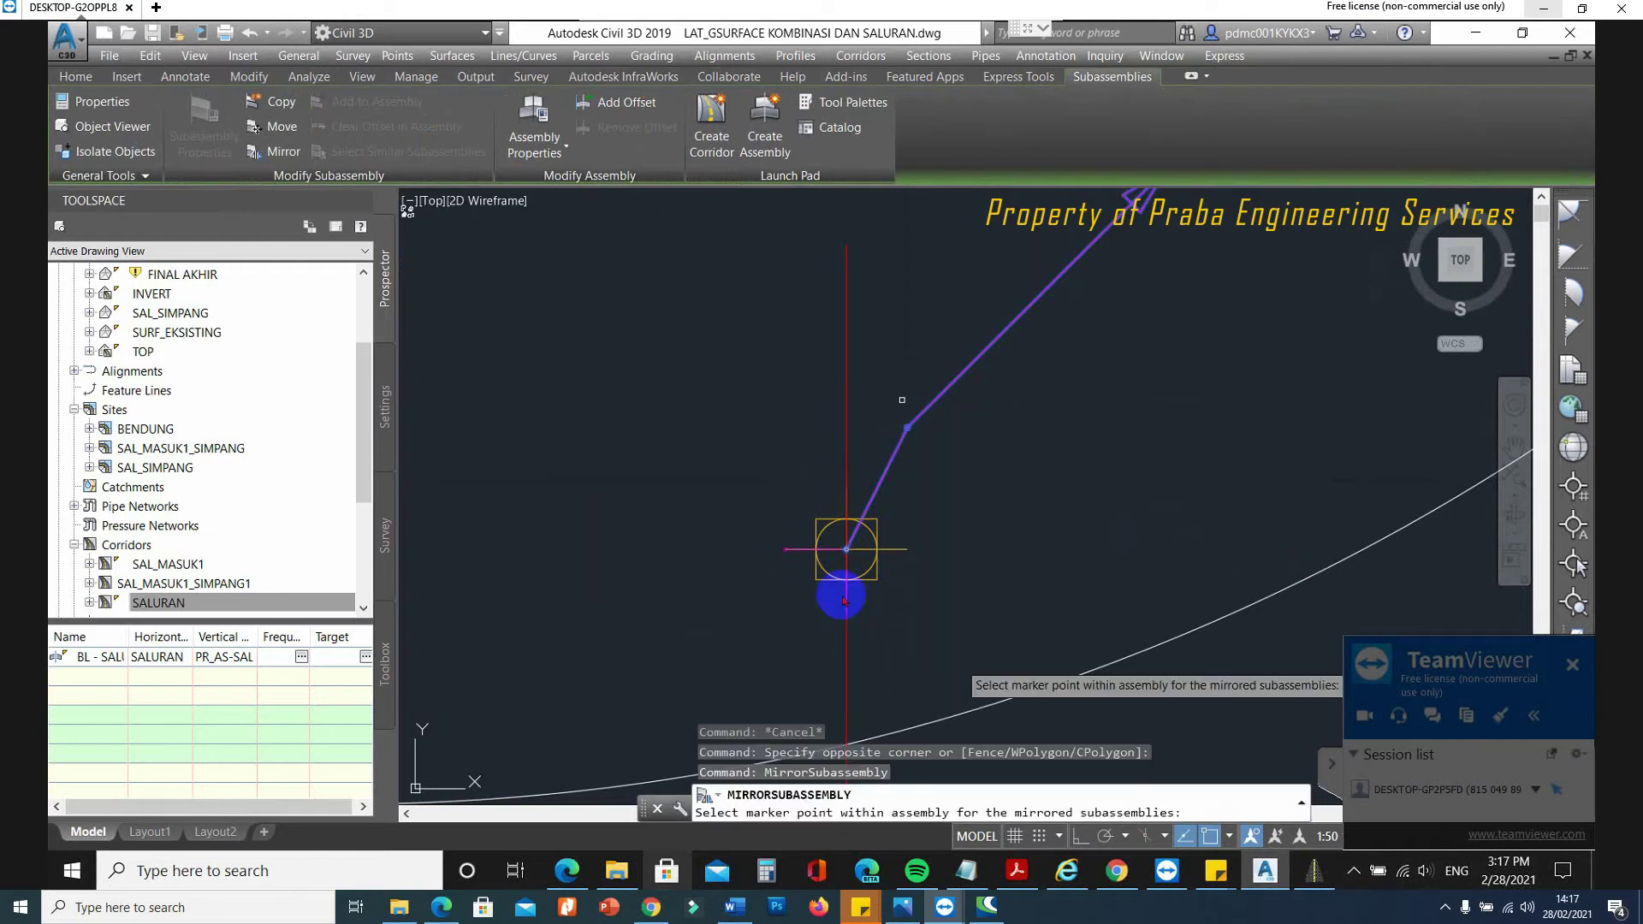
click(957, 663)
click(846, 549)
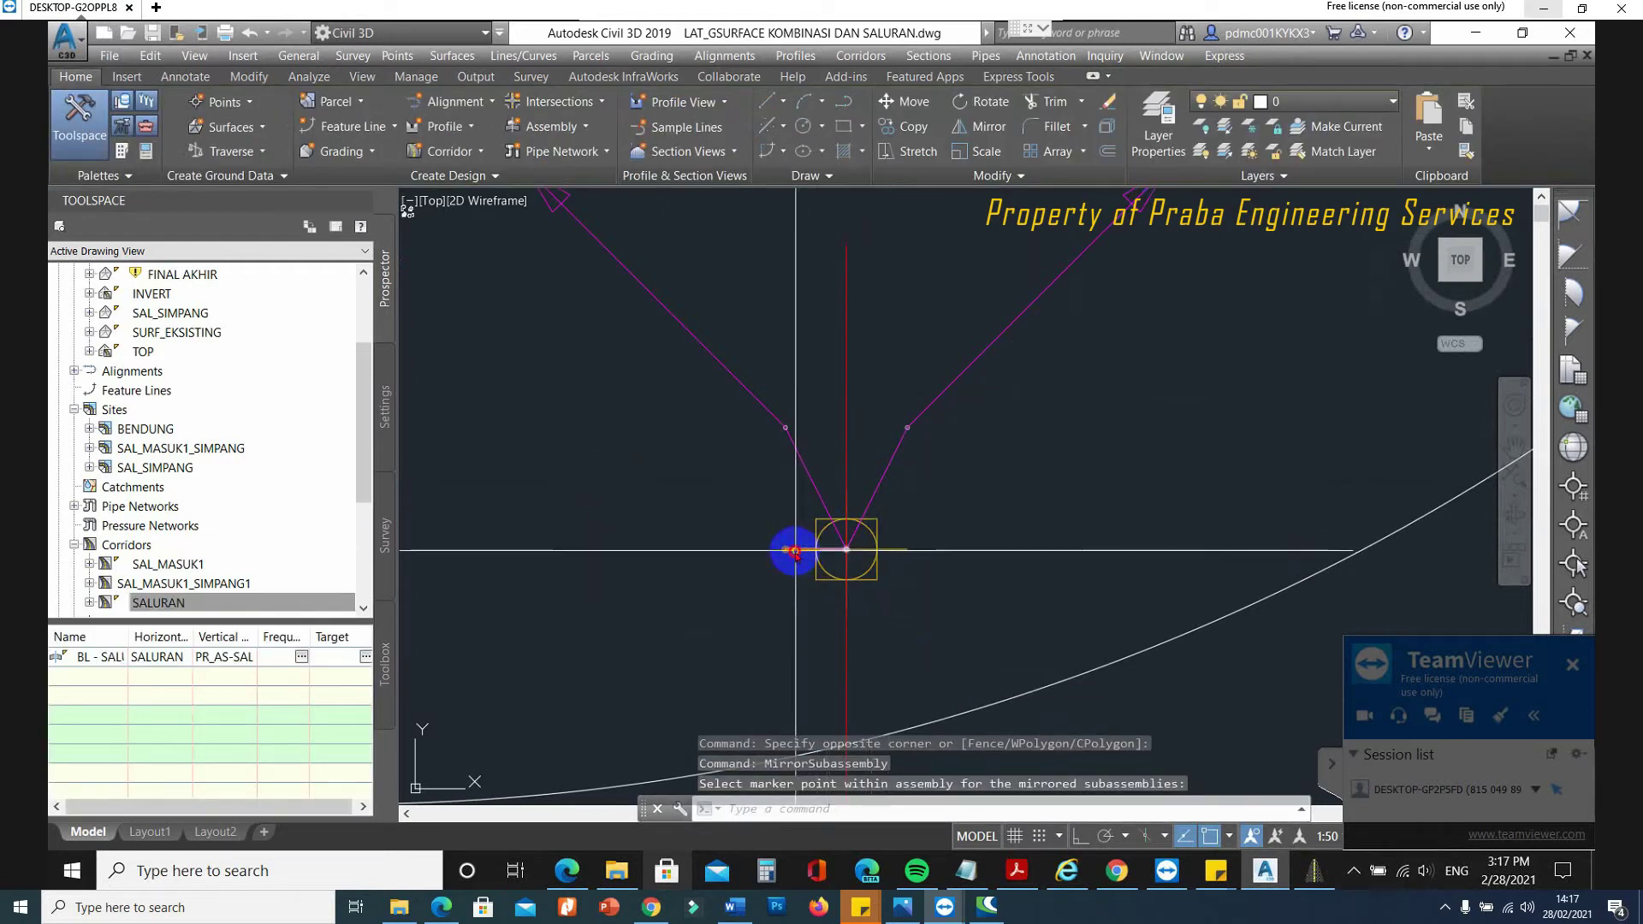
Mirror the LinkWidthAndSlope_lebar base link of SALURAN simpang A to the opposite side of its marker point.
click(749, 539)
right_click(754, 541)
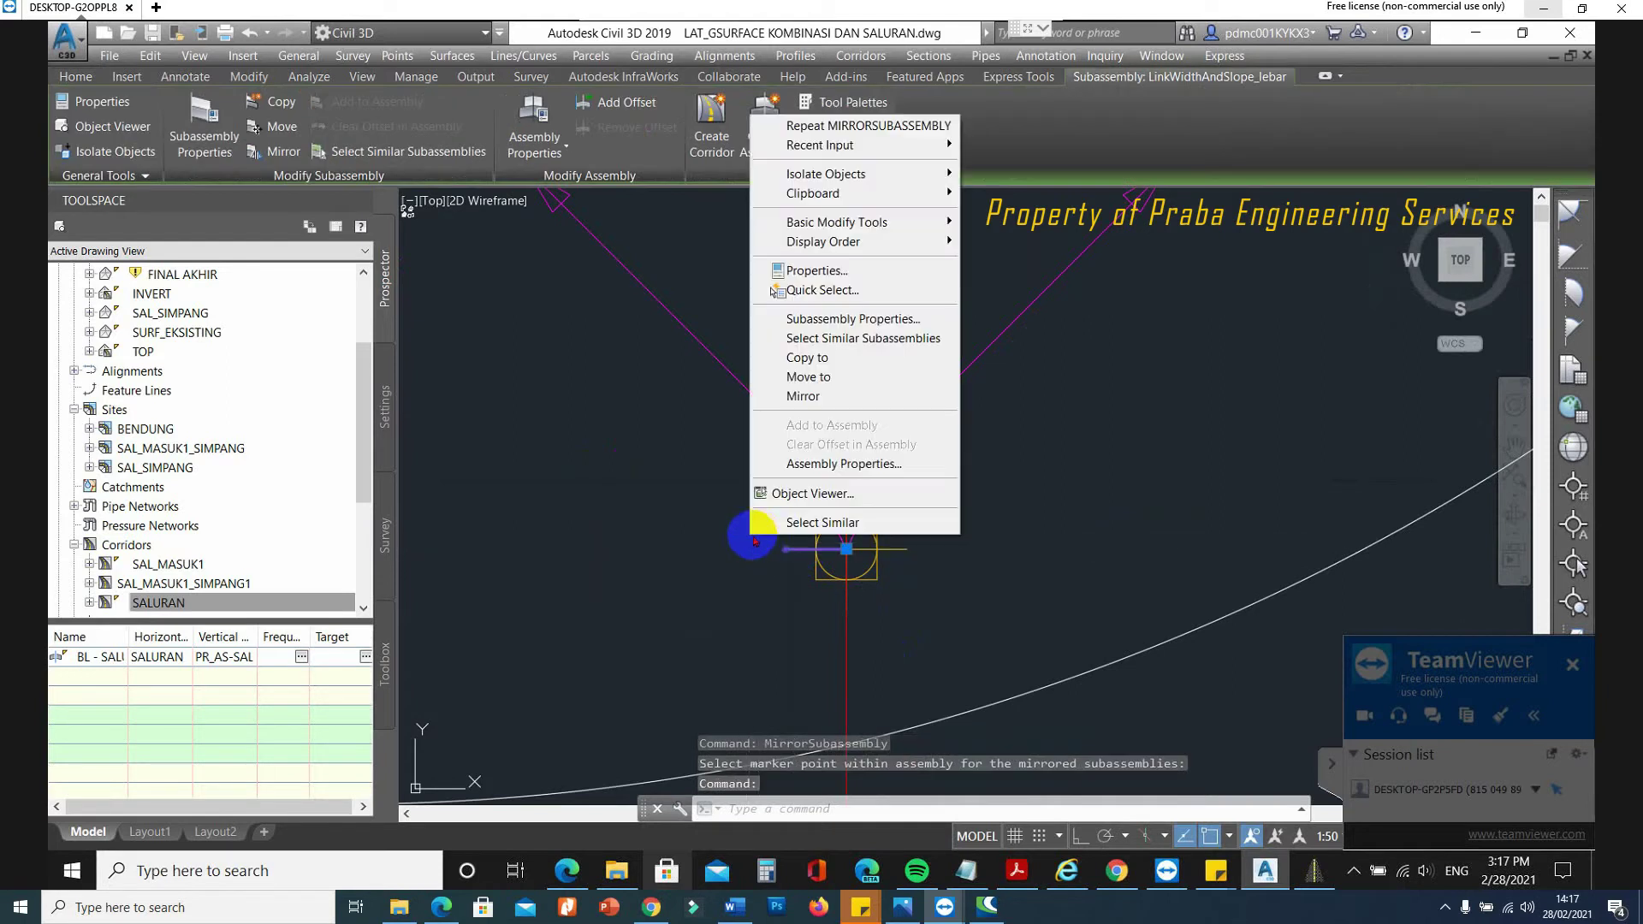
click(809, 396)
key(Escape)
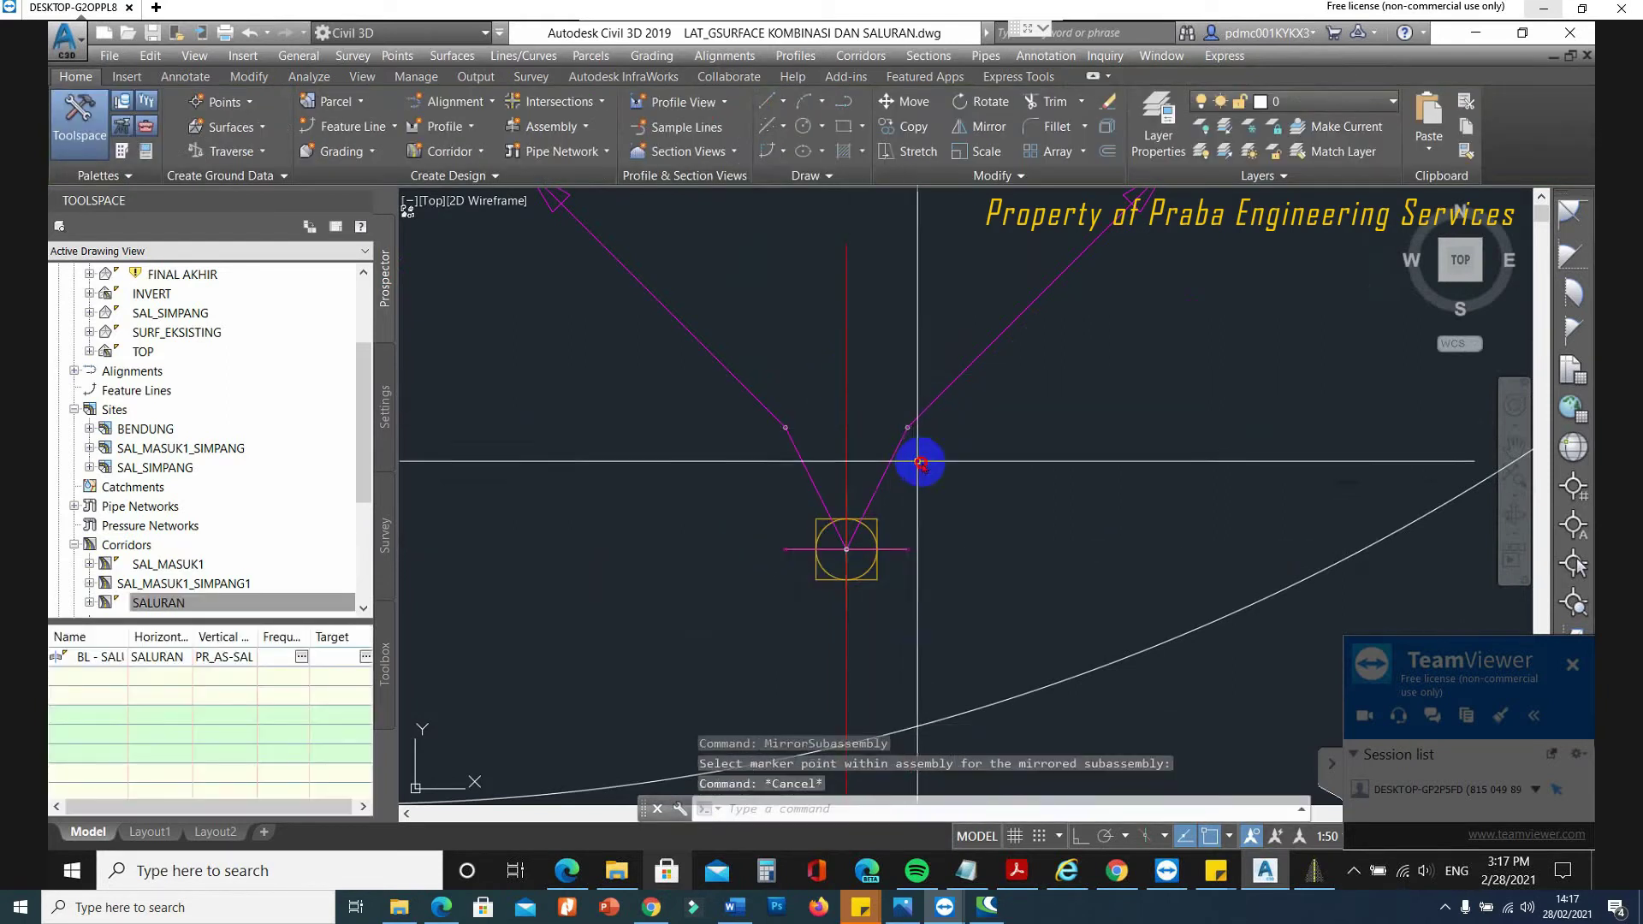
Erase the original right-hand slope subassemblies and the original left-hand base link from SALURAN simpang A.
click(912, 442)
click(836, 557)
text(E)
key(Return)
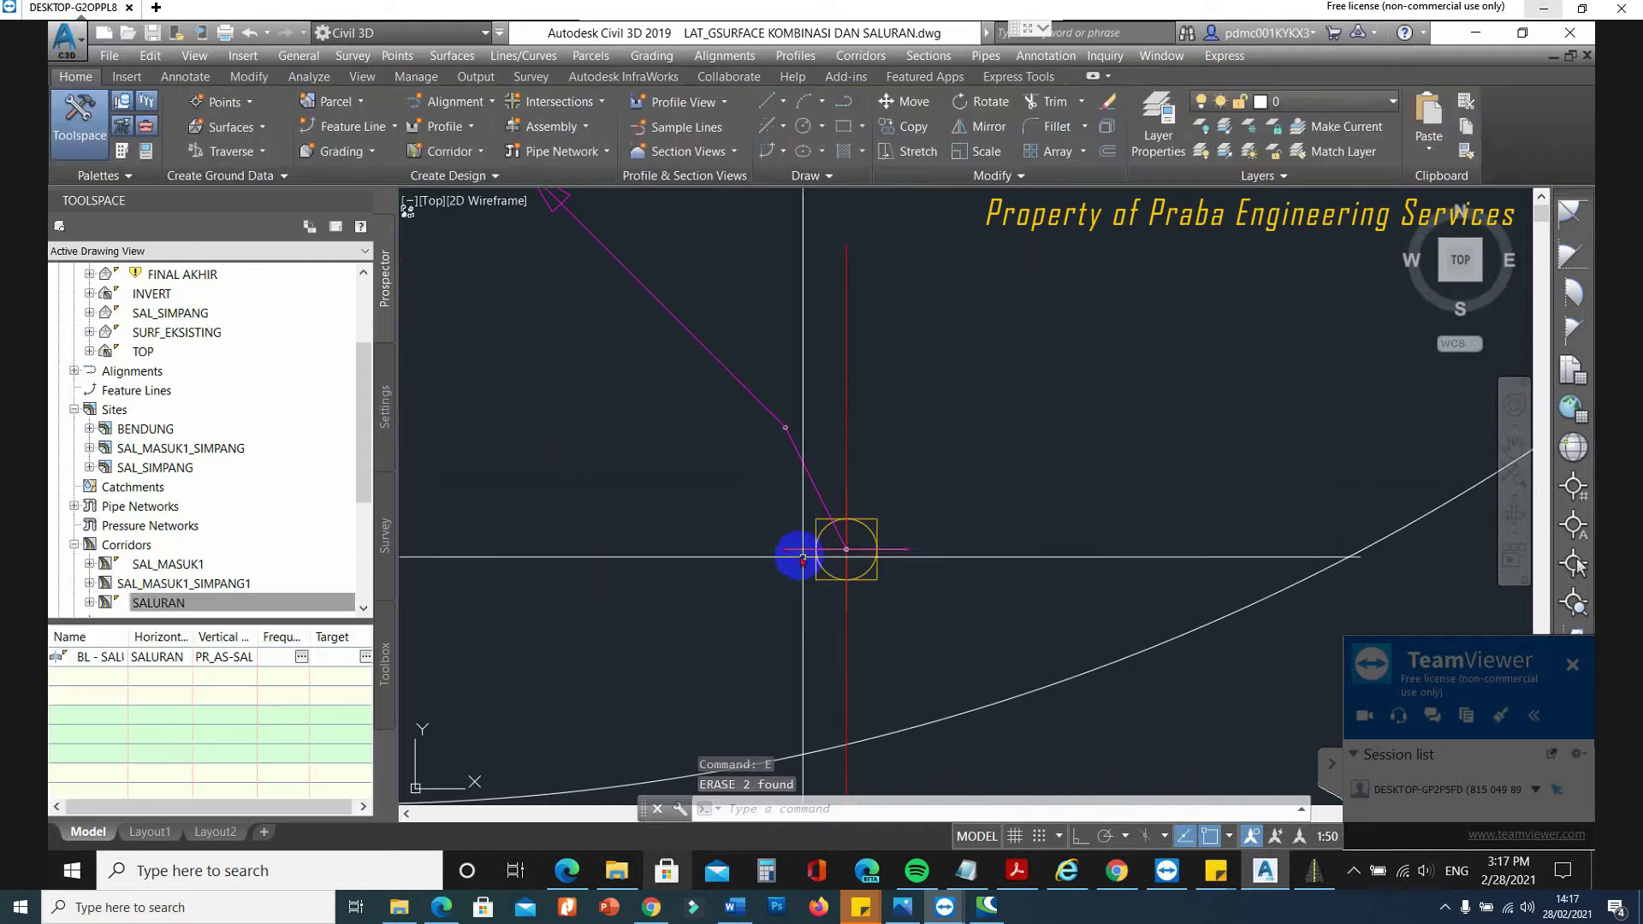
click(792, 551)
text(E)
key(Return)
Replace the assembly of the SAL_MASUK1_SIMPANG1 corridor region with SALURAN simpang A.
scroll(1061, 496, down, 3)
scroll(952, 565, down, 3)
scroll(854, 542, up, 6)
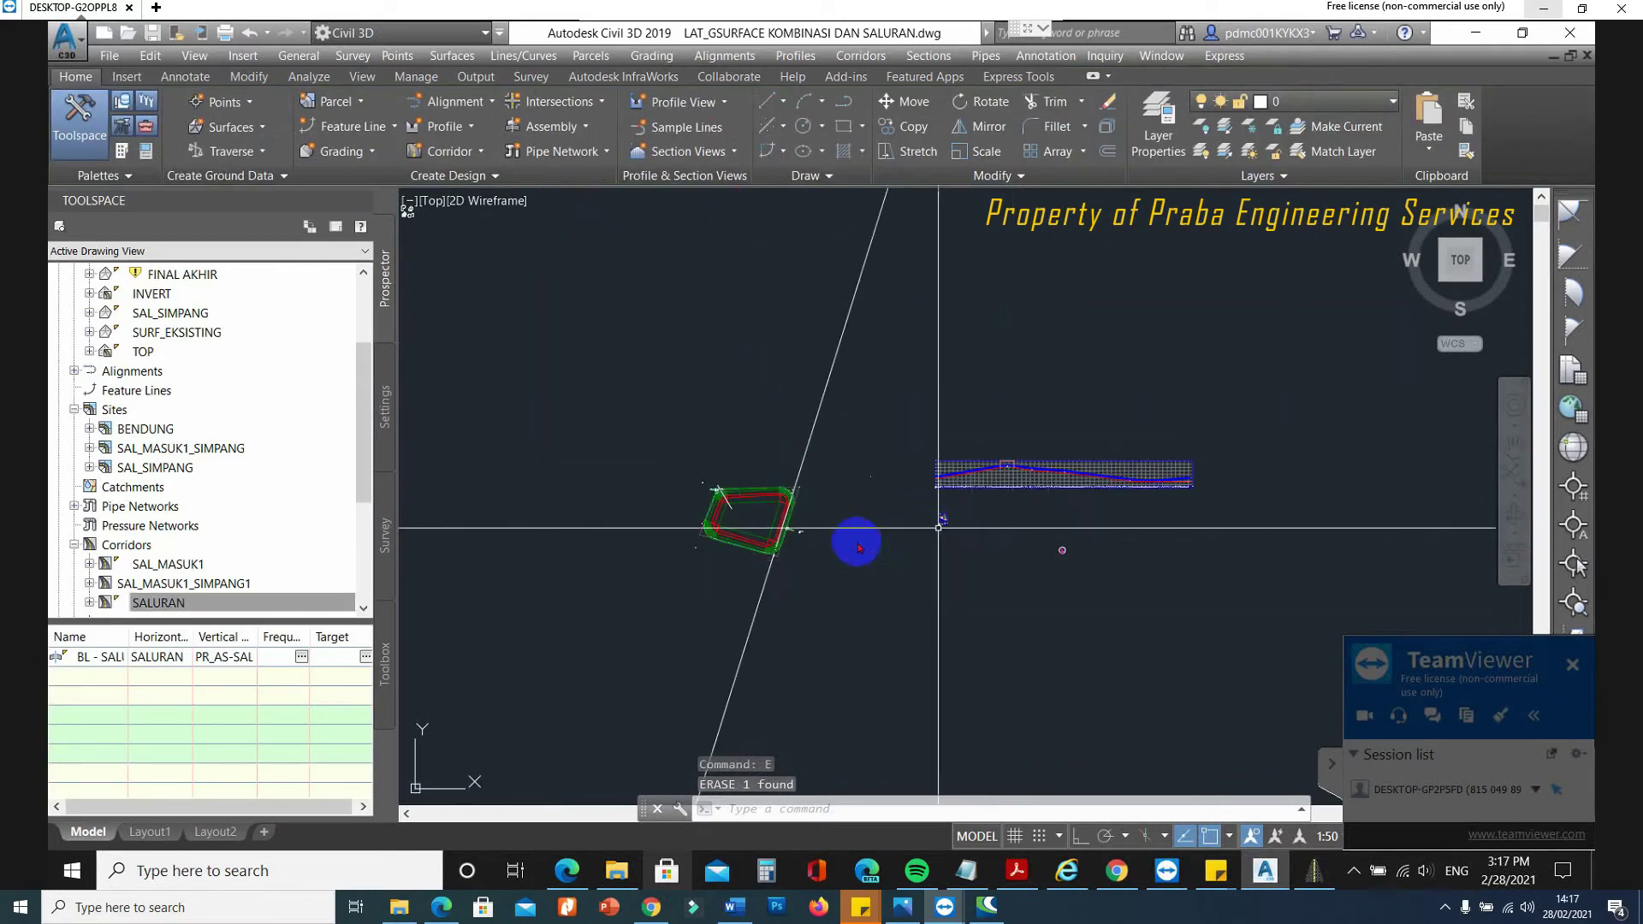
scroll(796, 510, up, 6)
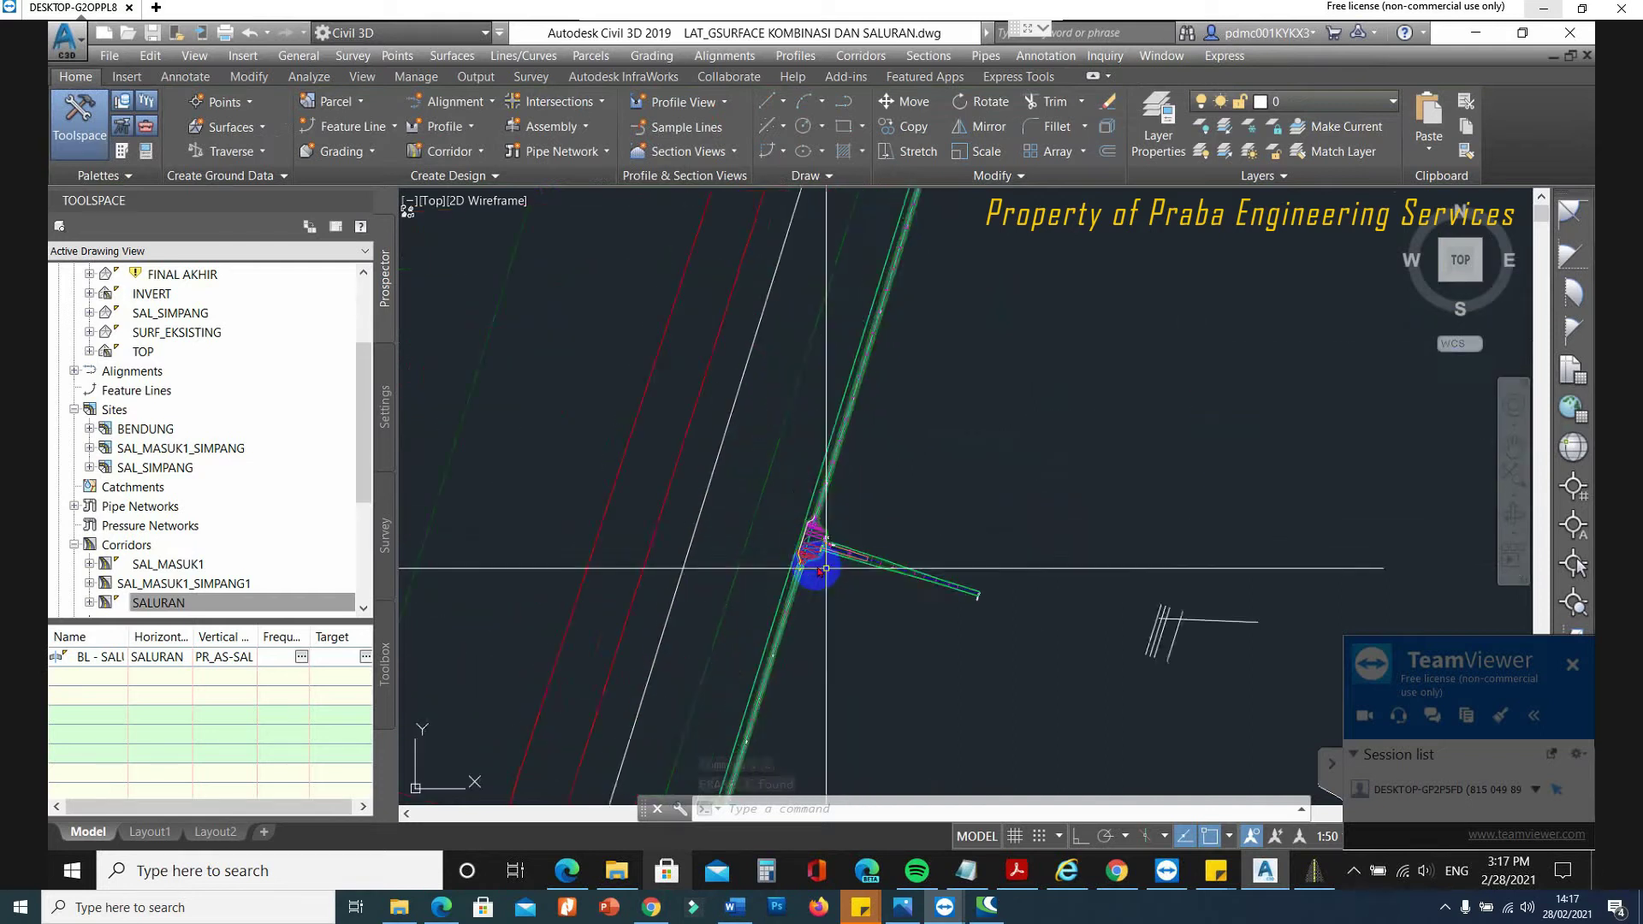
scroll(848, 466, up, 6)
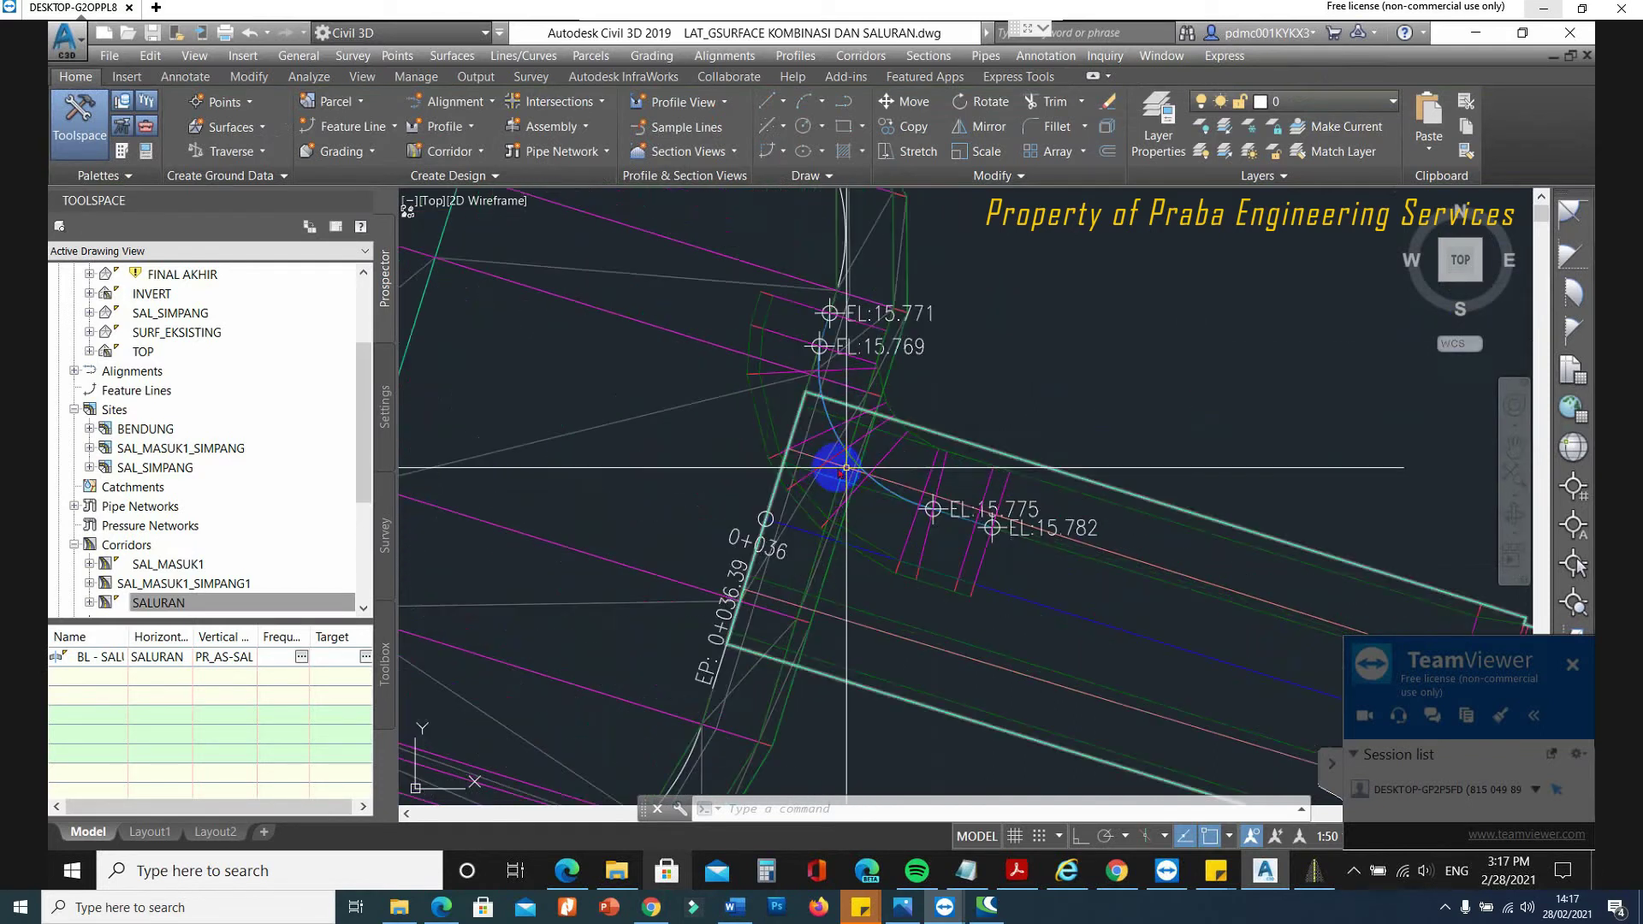
click(772, 432)
right_click(773, 432)
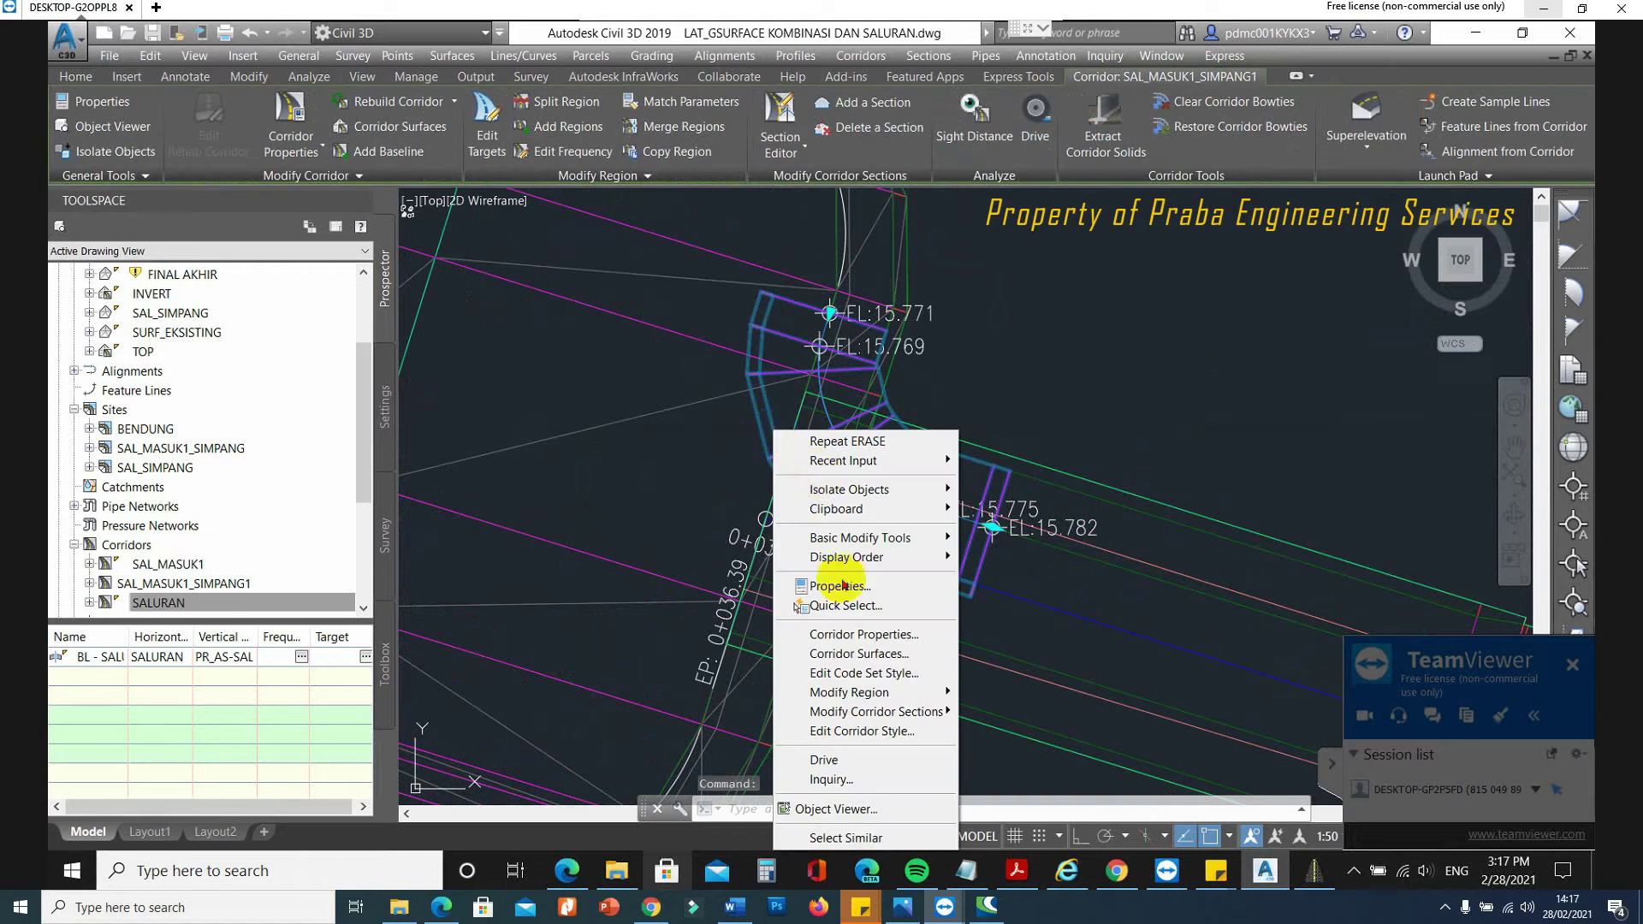
click(861, 640)
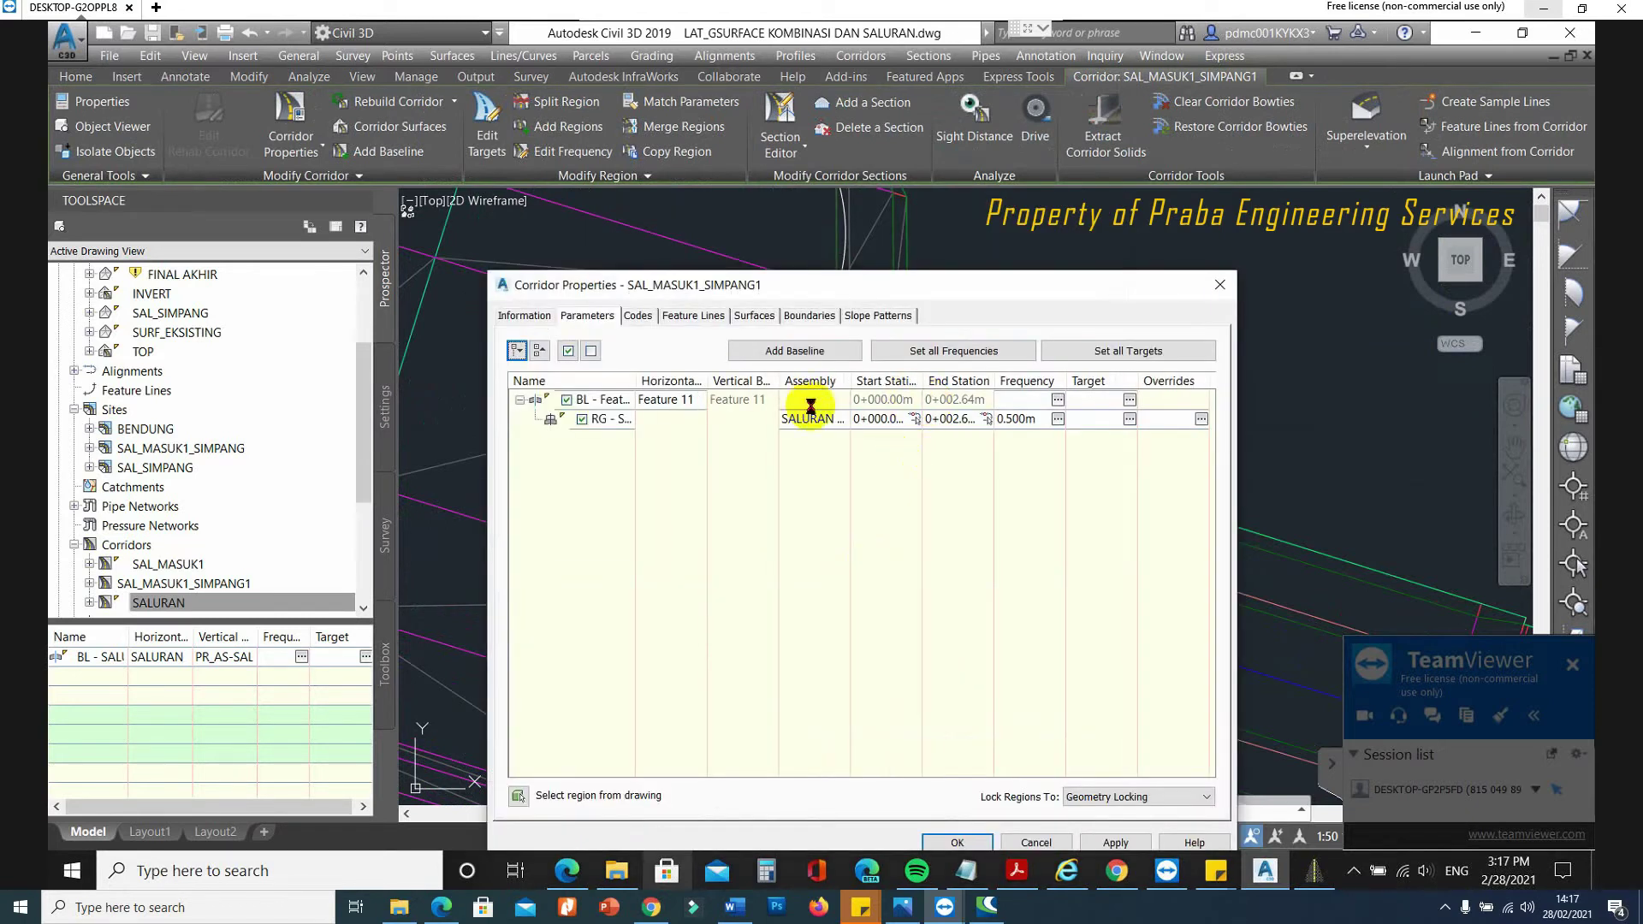
click(804, 419)
click(689, 419)
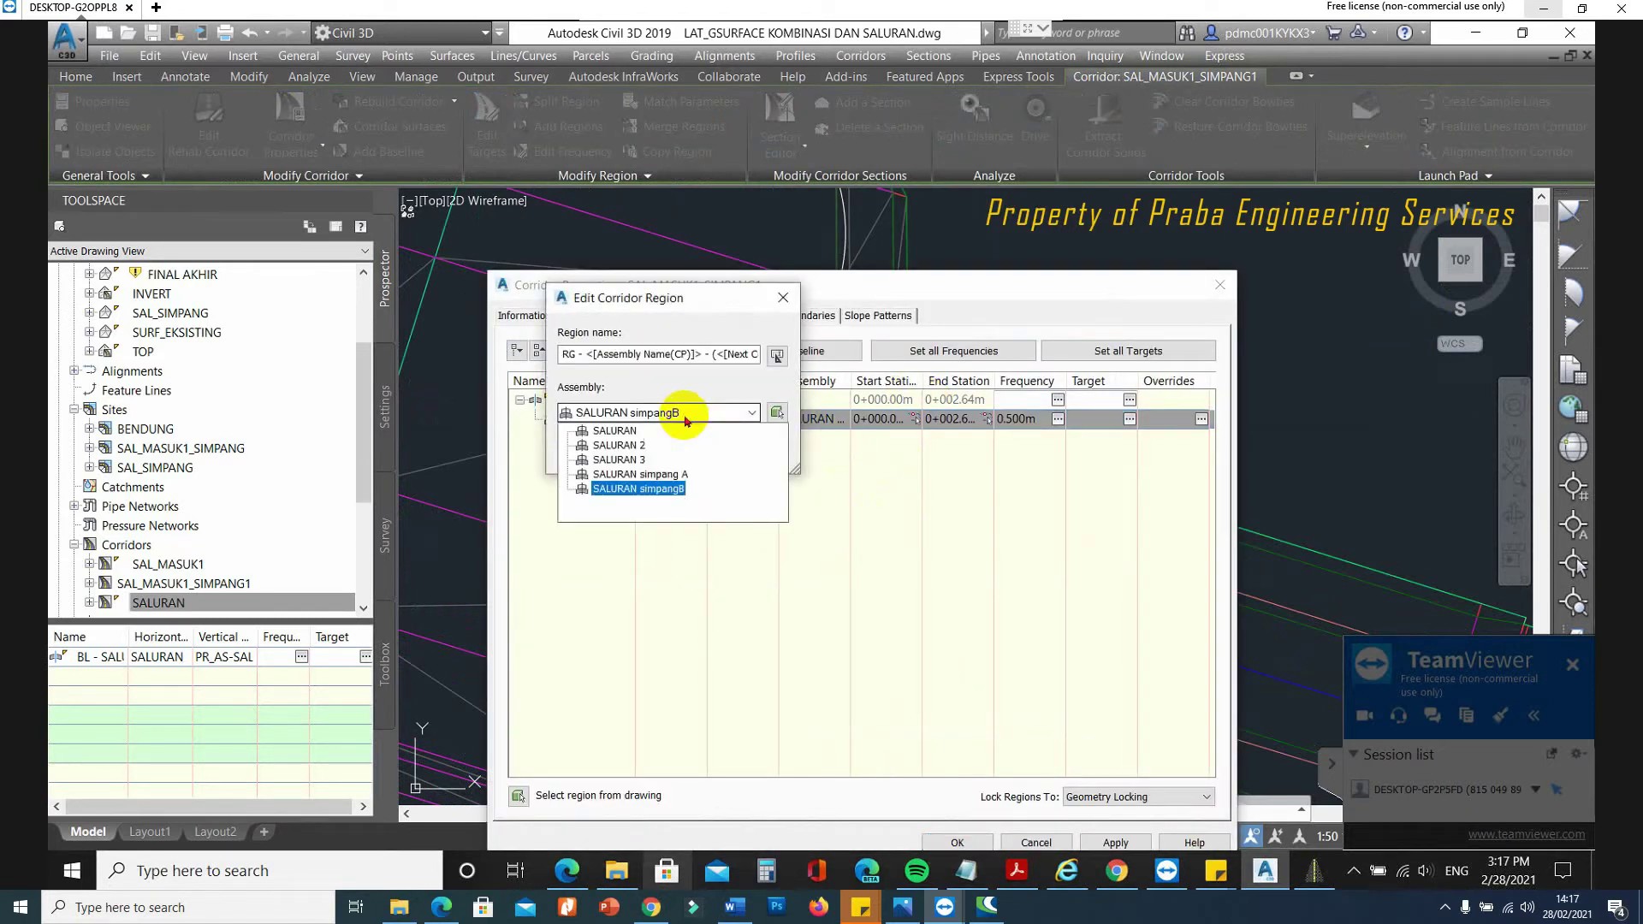
click(629, 471)
click(604, 453)
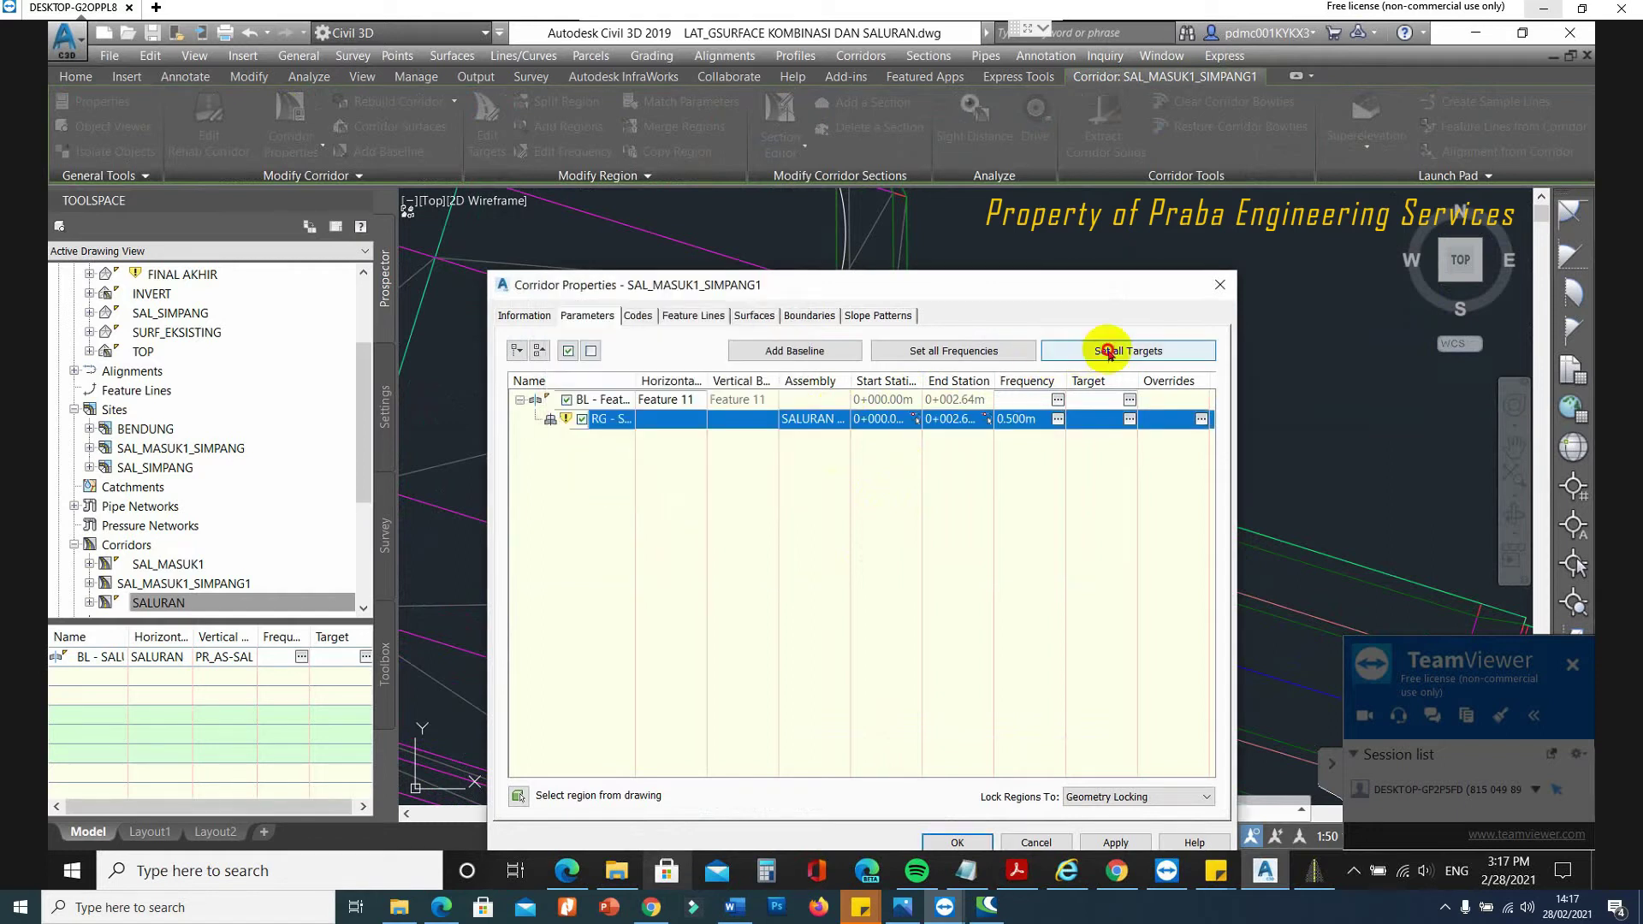
Accept the junction corridor's target mapping with FINAL as the target surface, and apply the corridor properties.
click(1108, 352)
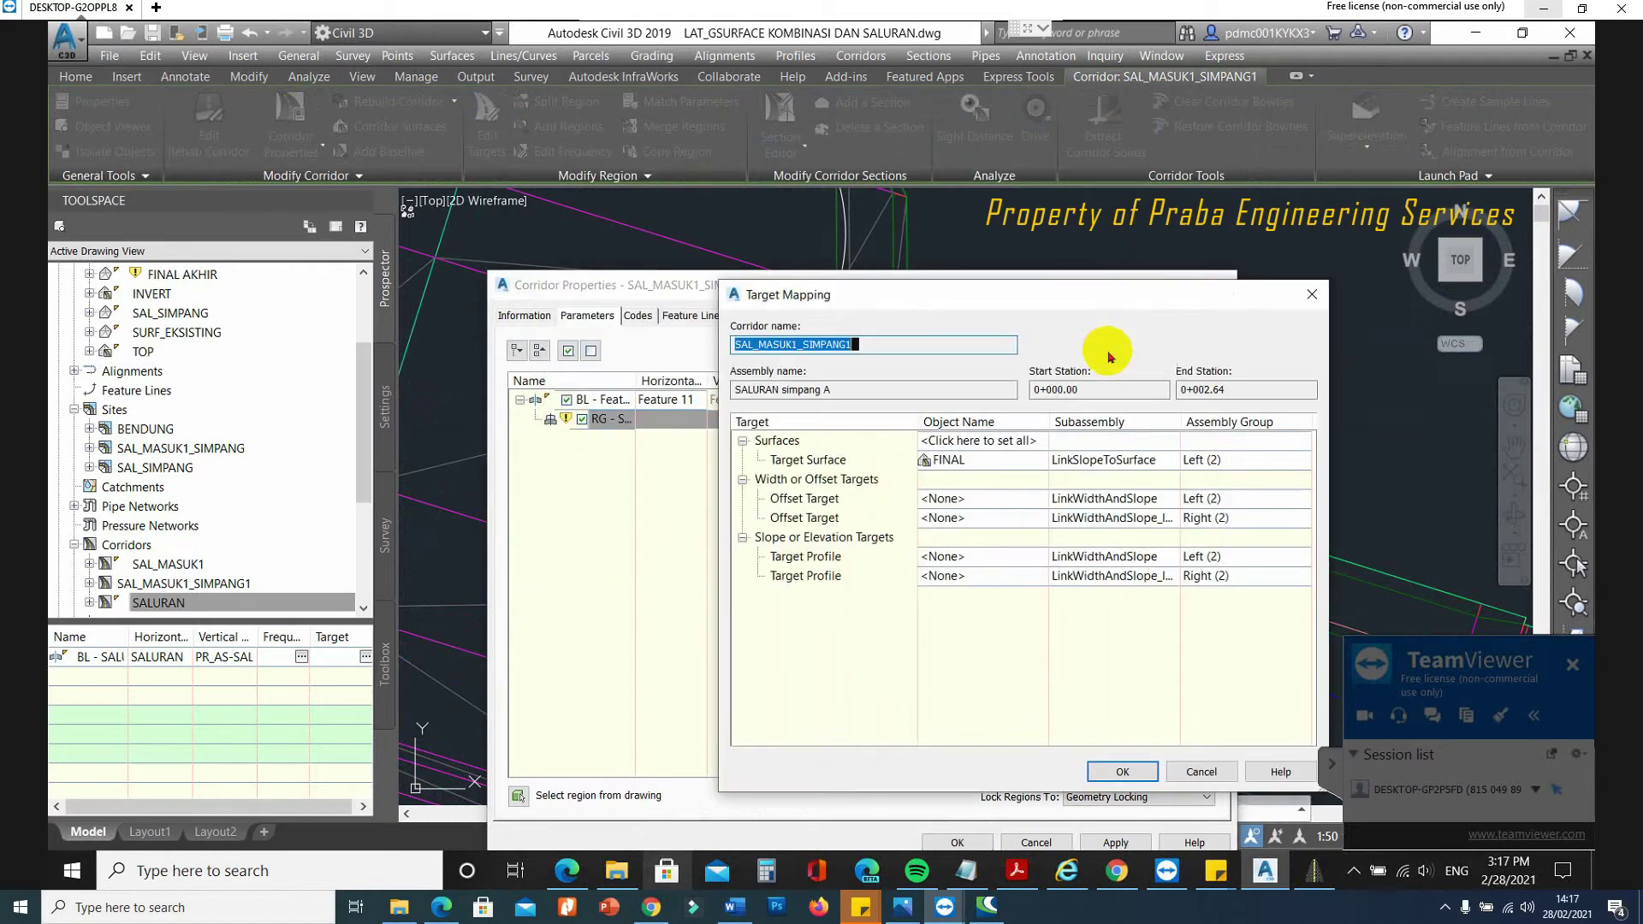
click(1120, 768)
click(958, 843)
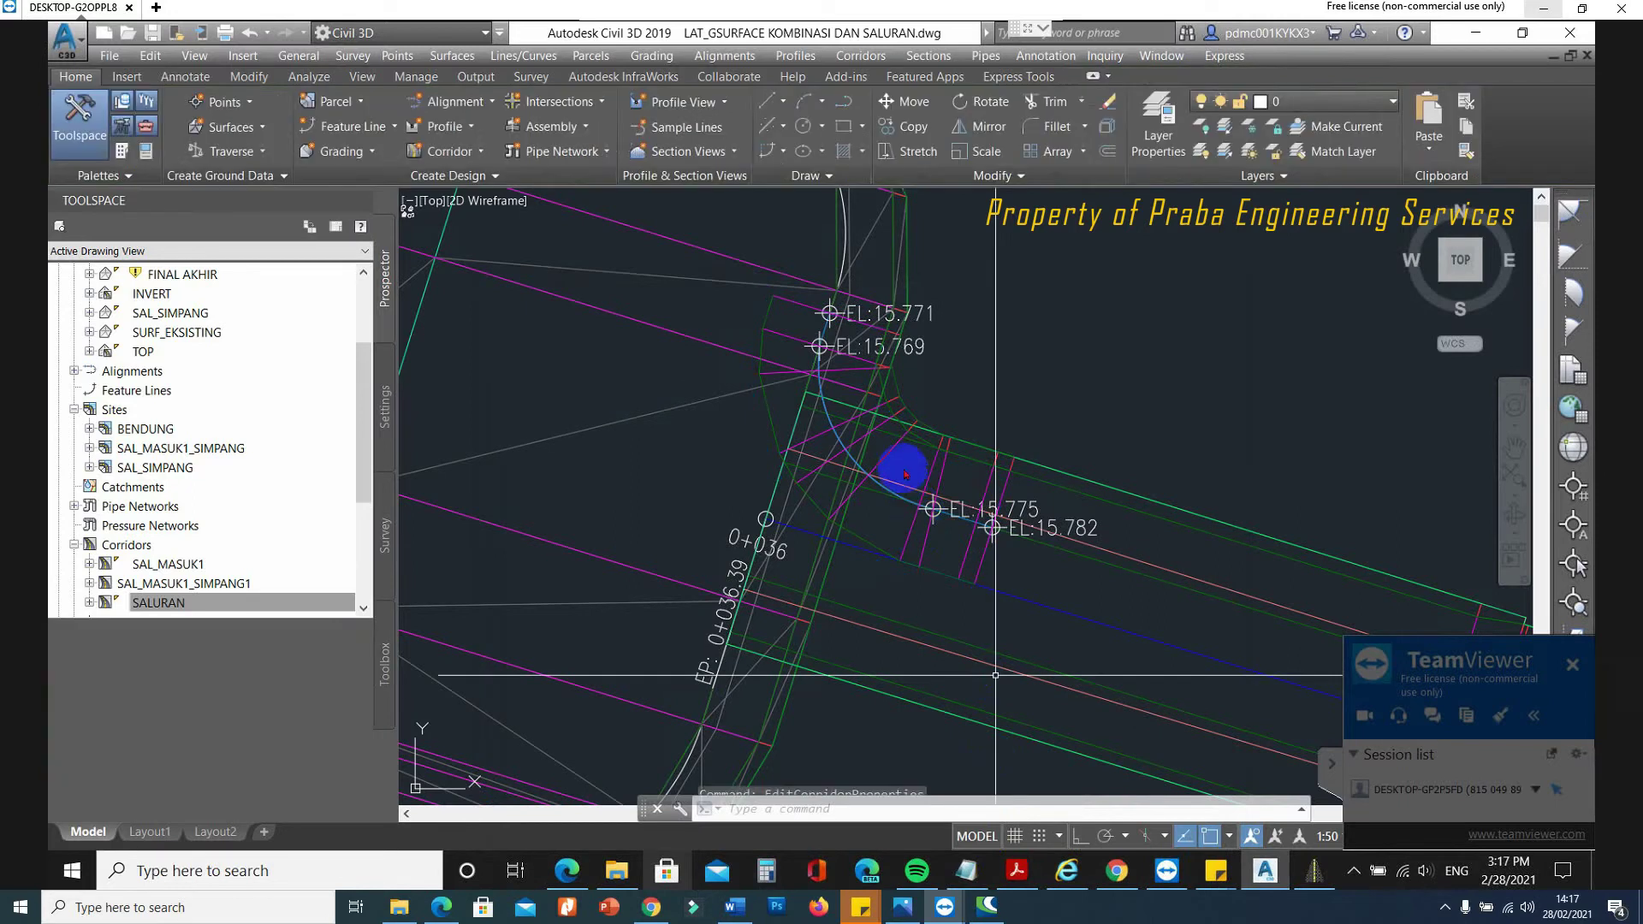
click(773, 427)
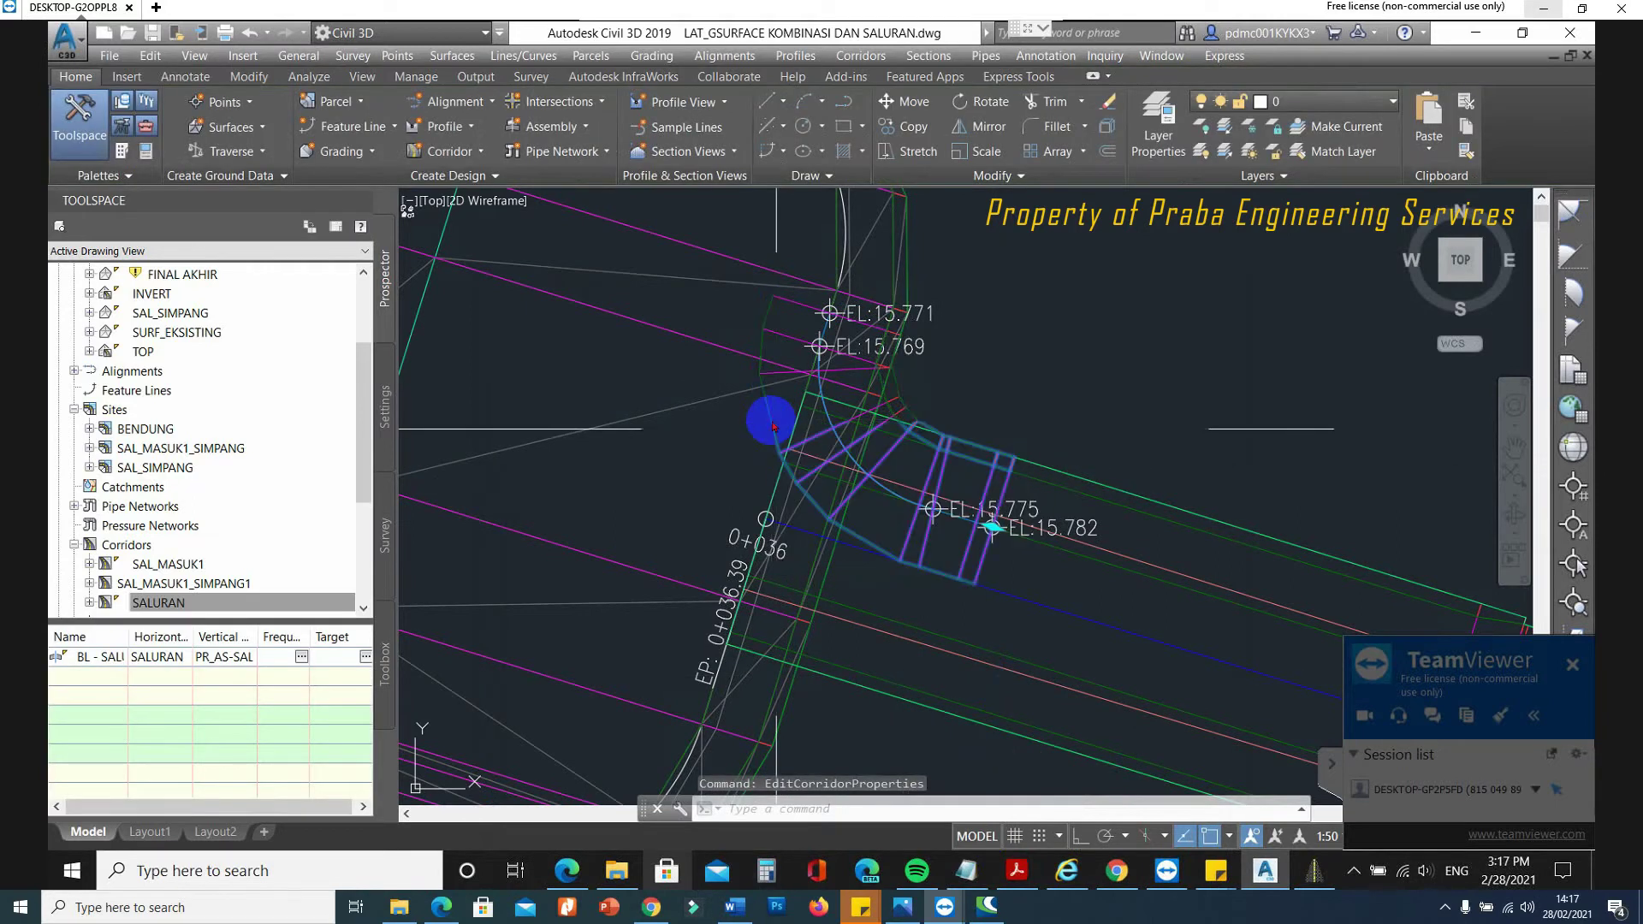
key(Escape)
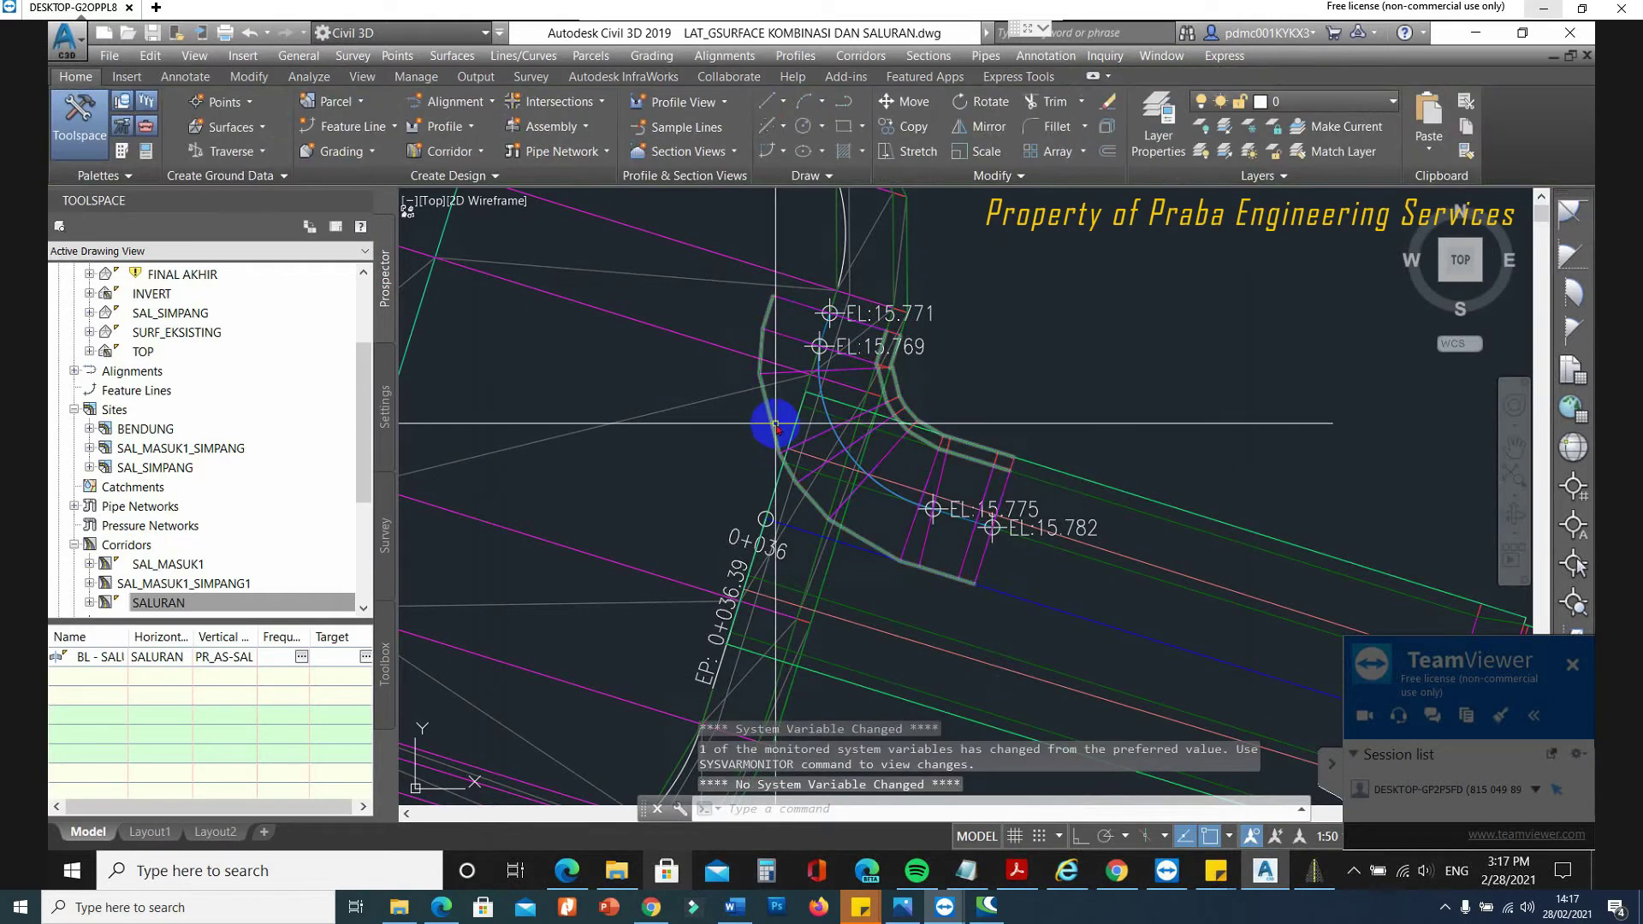
right_click(775, 426)
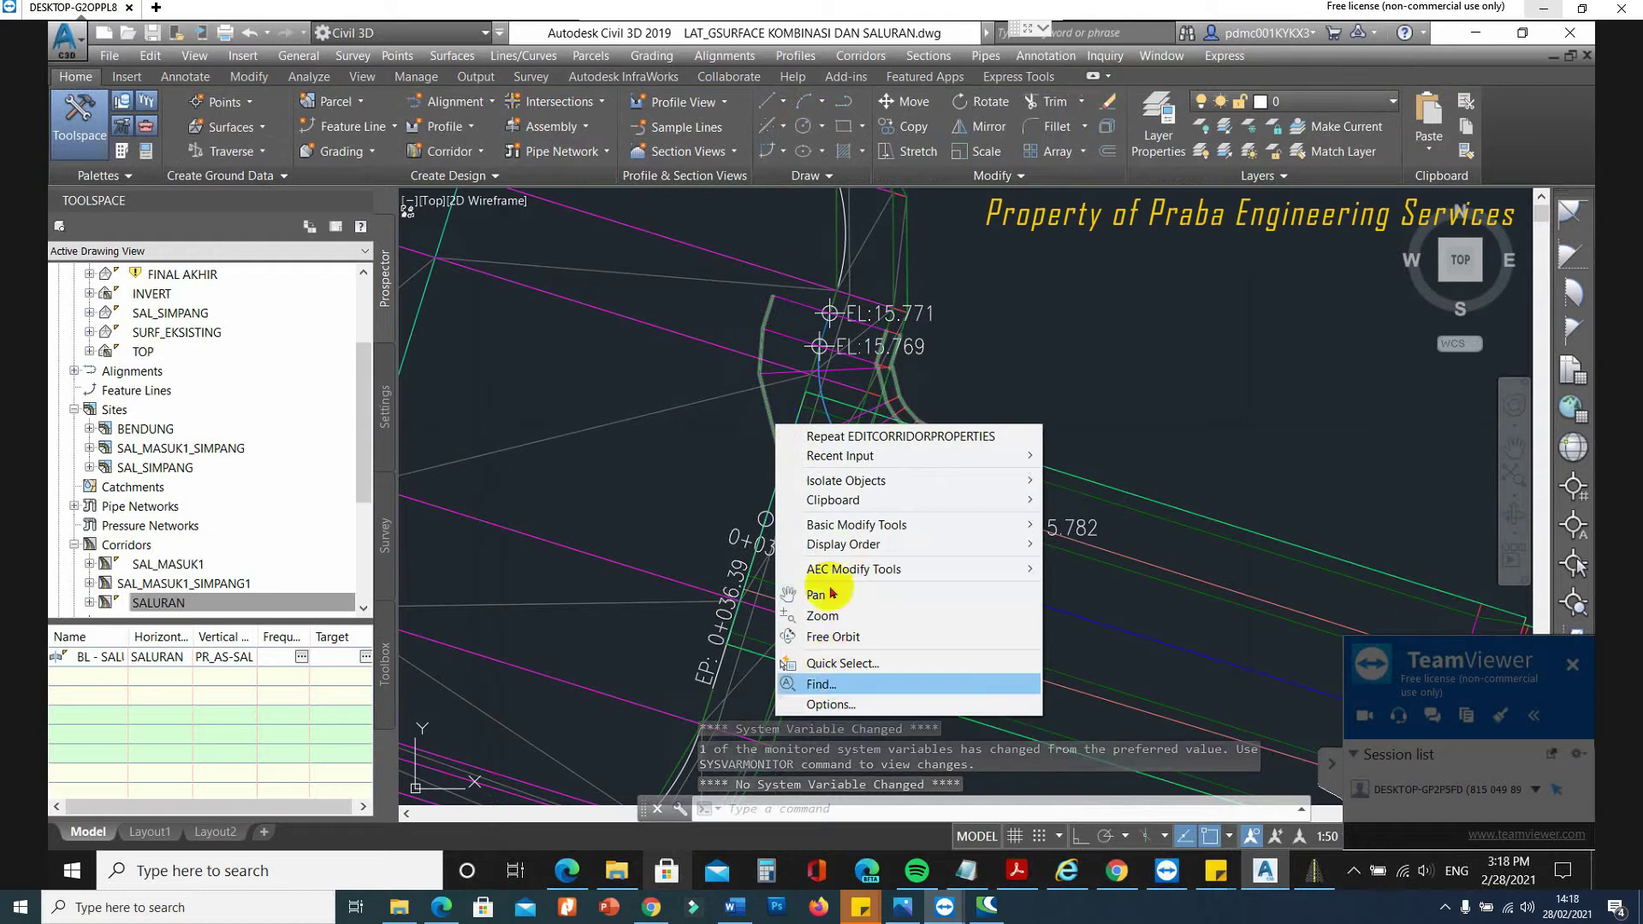
key(Escape)
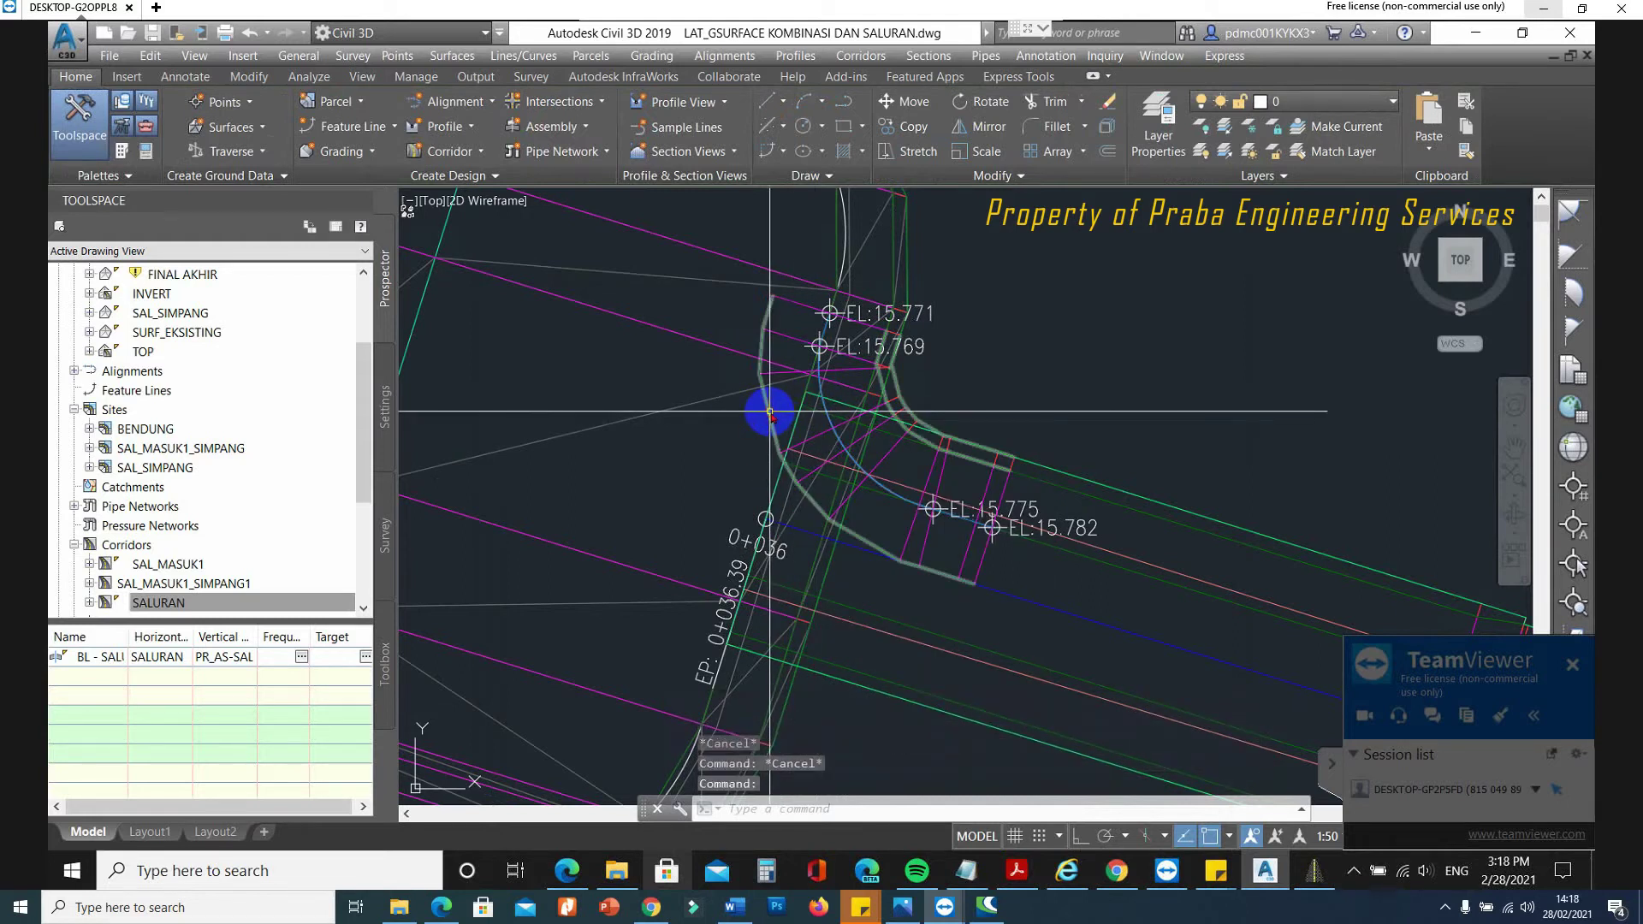
Inspect the SAL_MASUK1_SIMPANG1 corridor in 3D with the Object Viewer, orbiting around the junction.
click(770, 412)
right_click(772, 414)
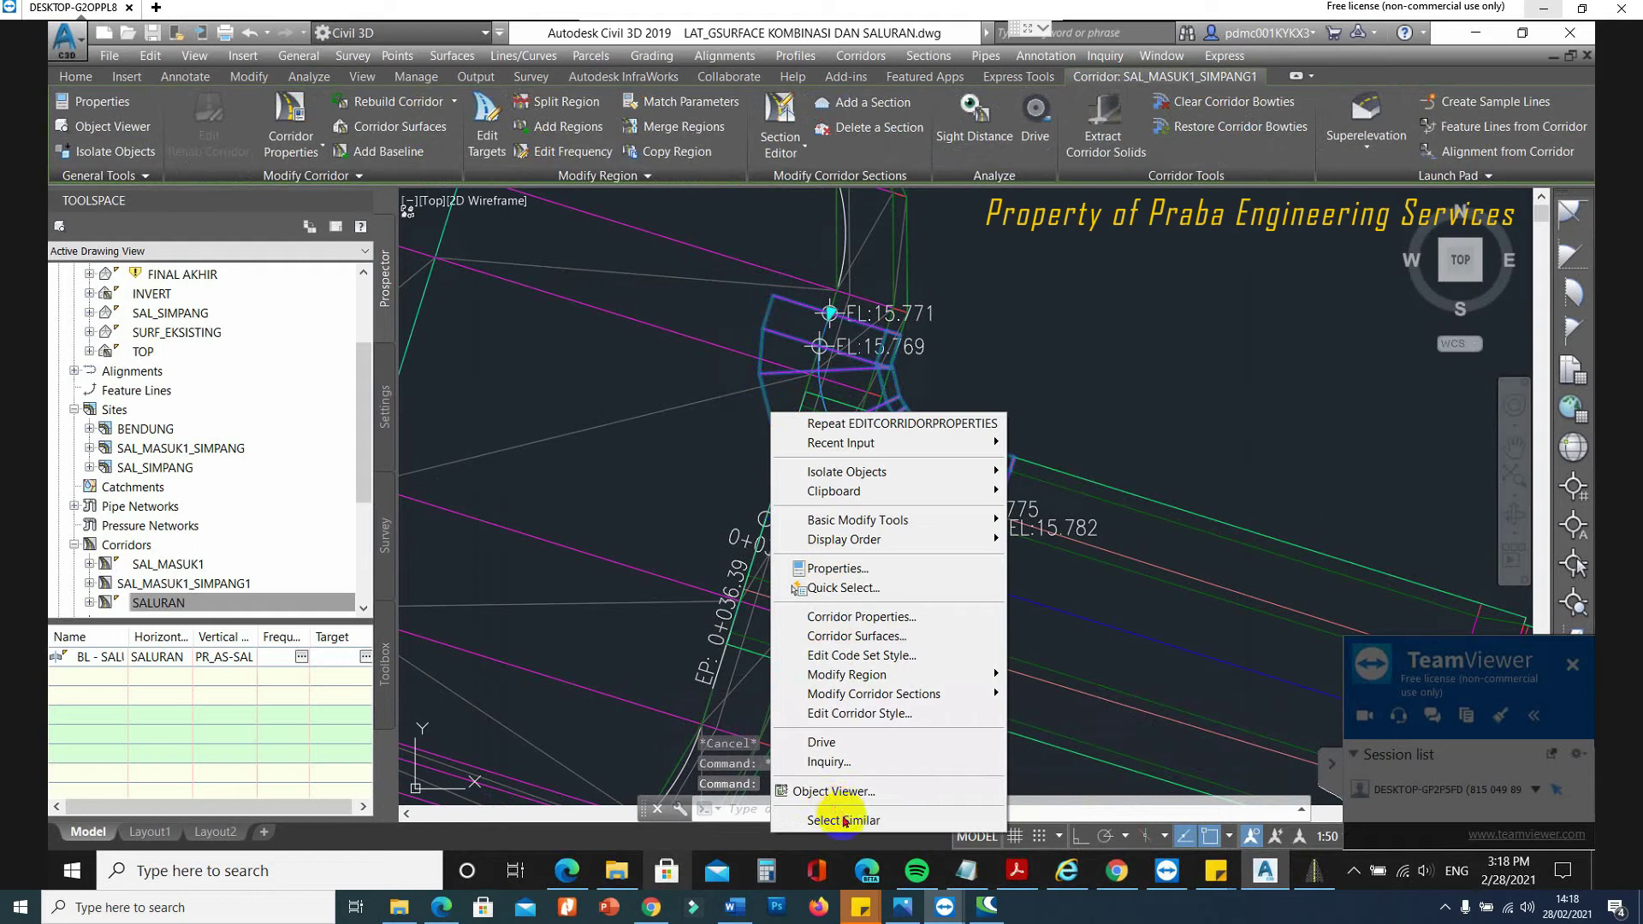
click(845, 791)
drag(831, 697, 779, 421)
drag(789, 508, 790, 340)
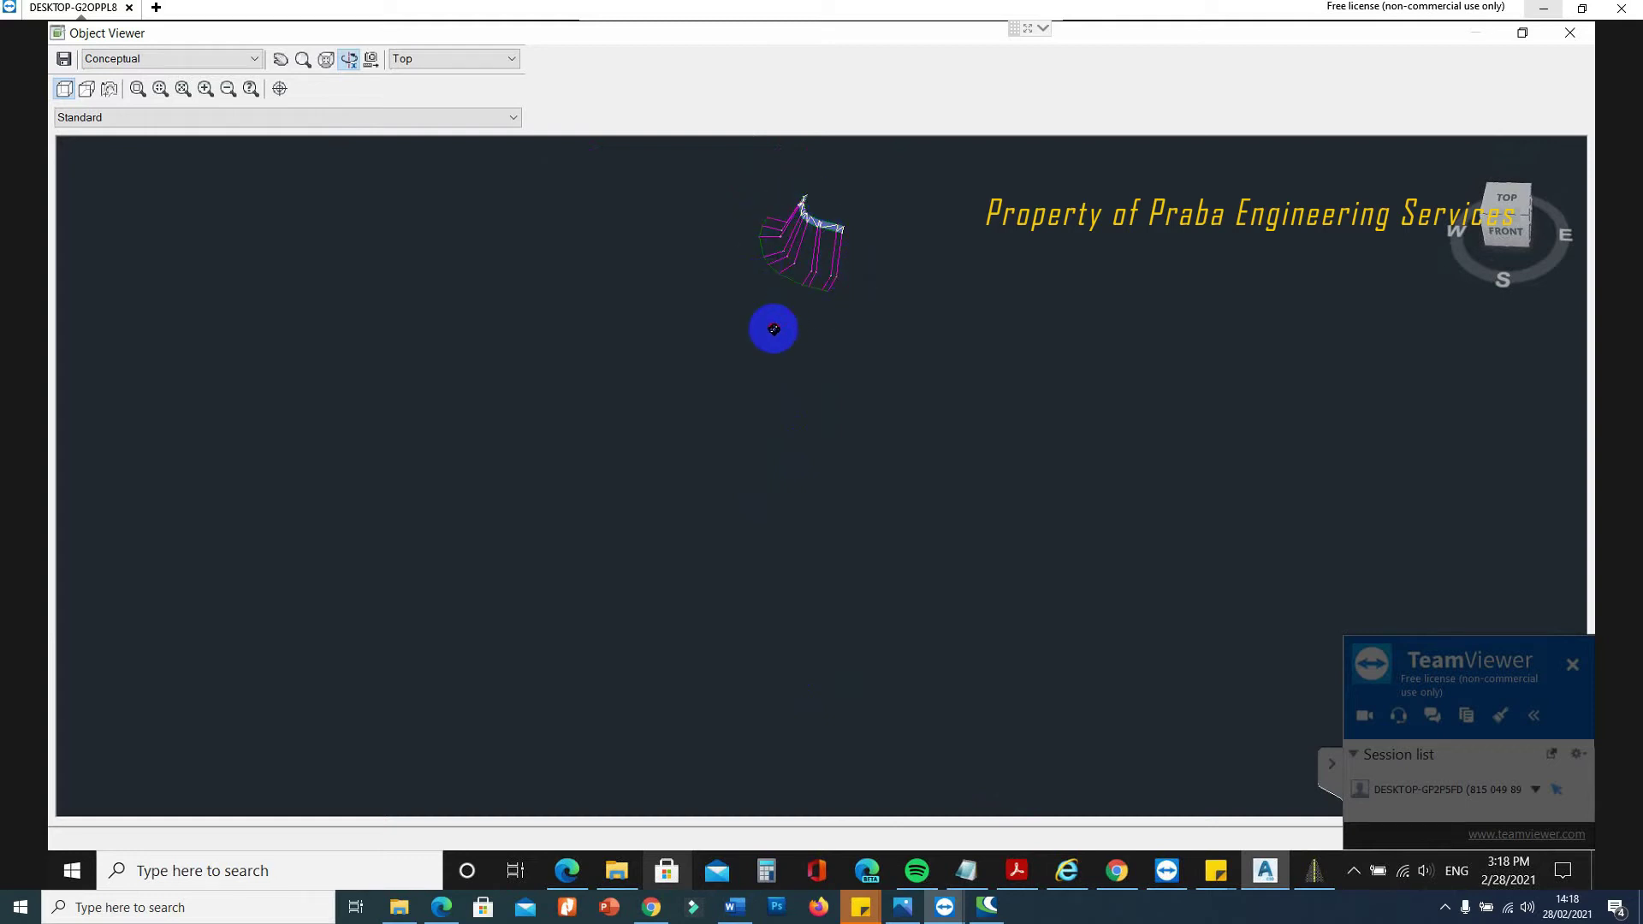
drag(774, 329, 855, 332)
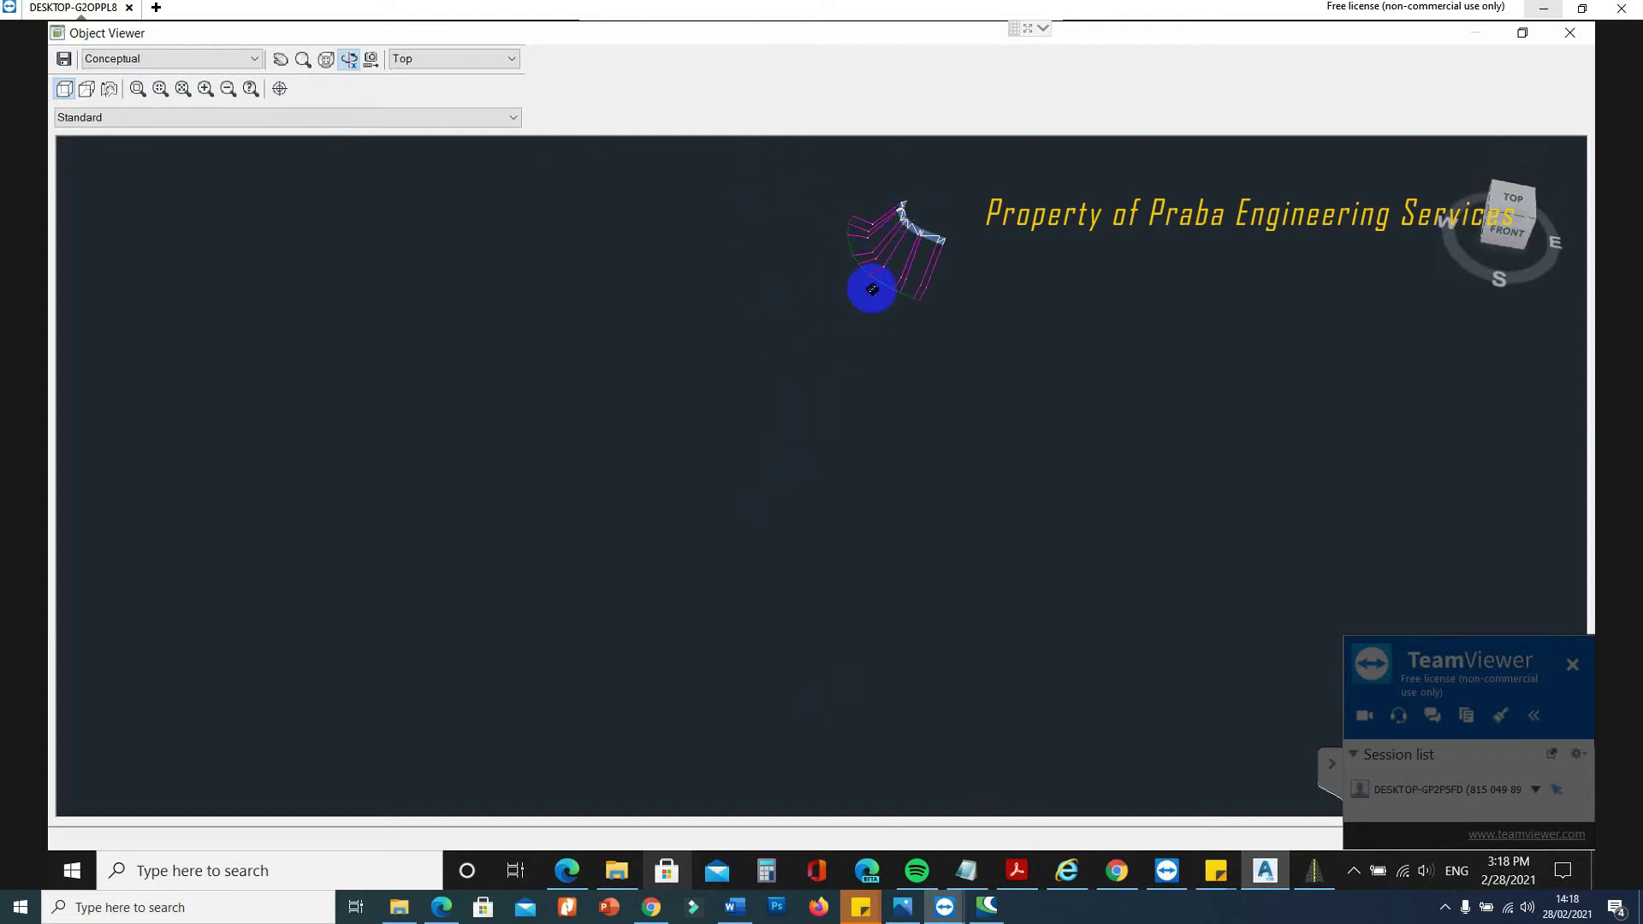
key(Escape)
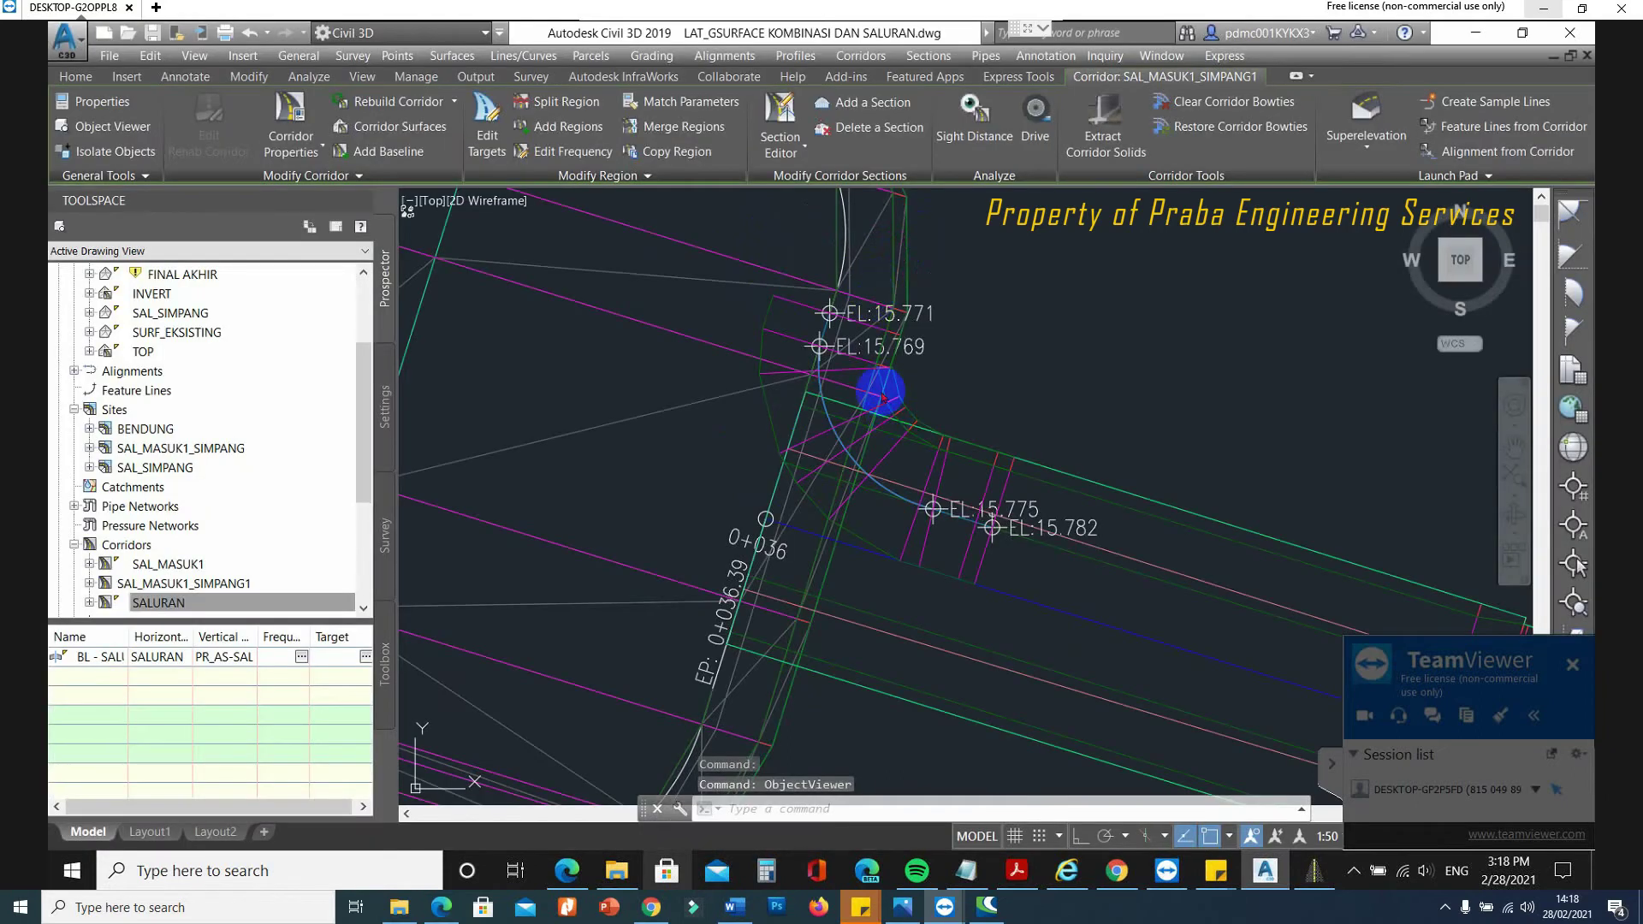
key(Escape)
Shorten the SAL_MASUK1_SIMPANG1 corridor region to the station picked at the 0+036 marker, and apply the corridor properties.
scroll(883, 395, up, 4)
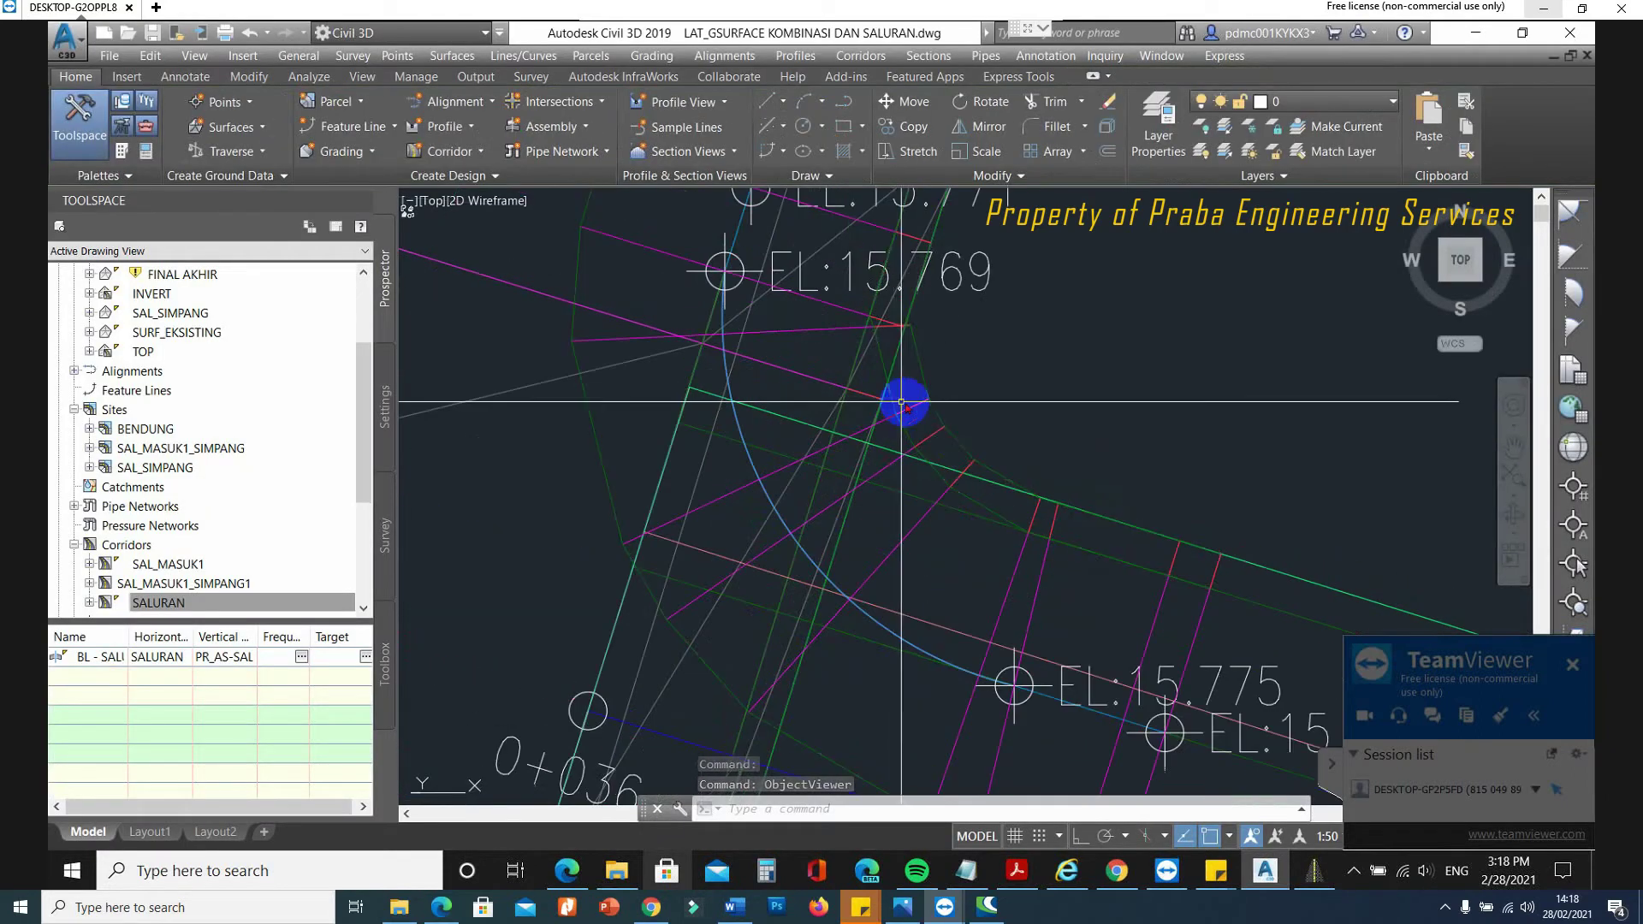
scroll(939, 411, down, 2)
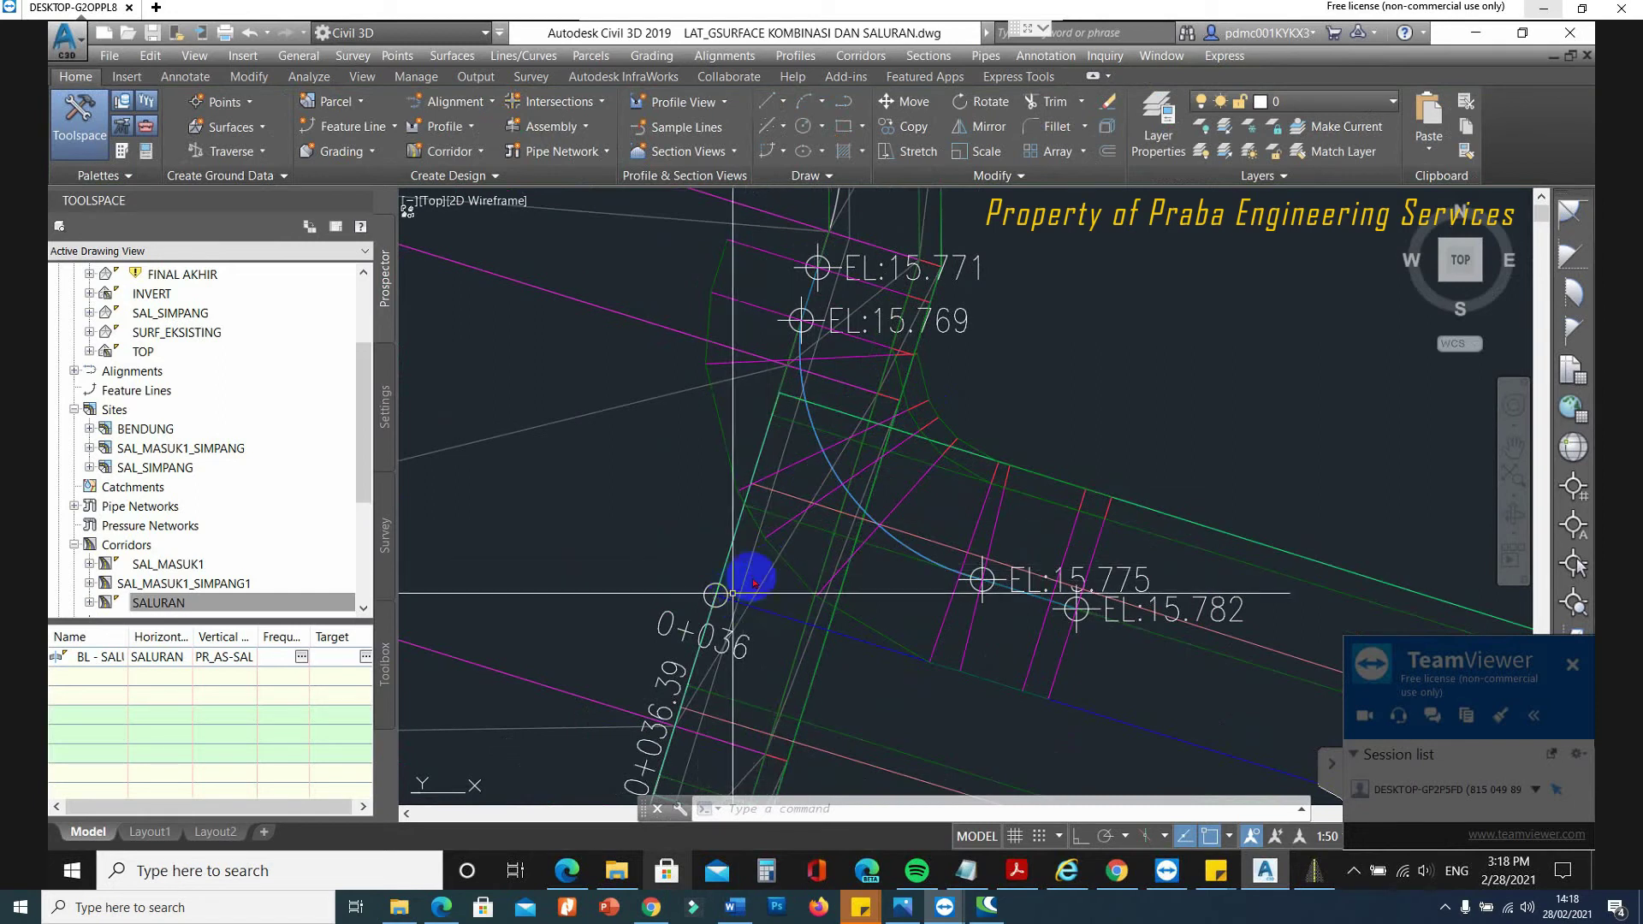
click(902, 499)
right_click(903, 499)
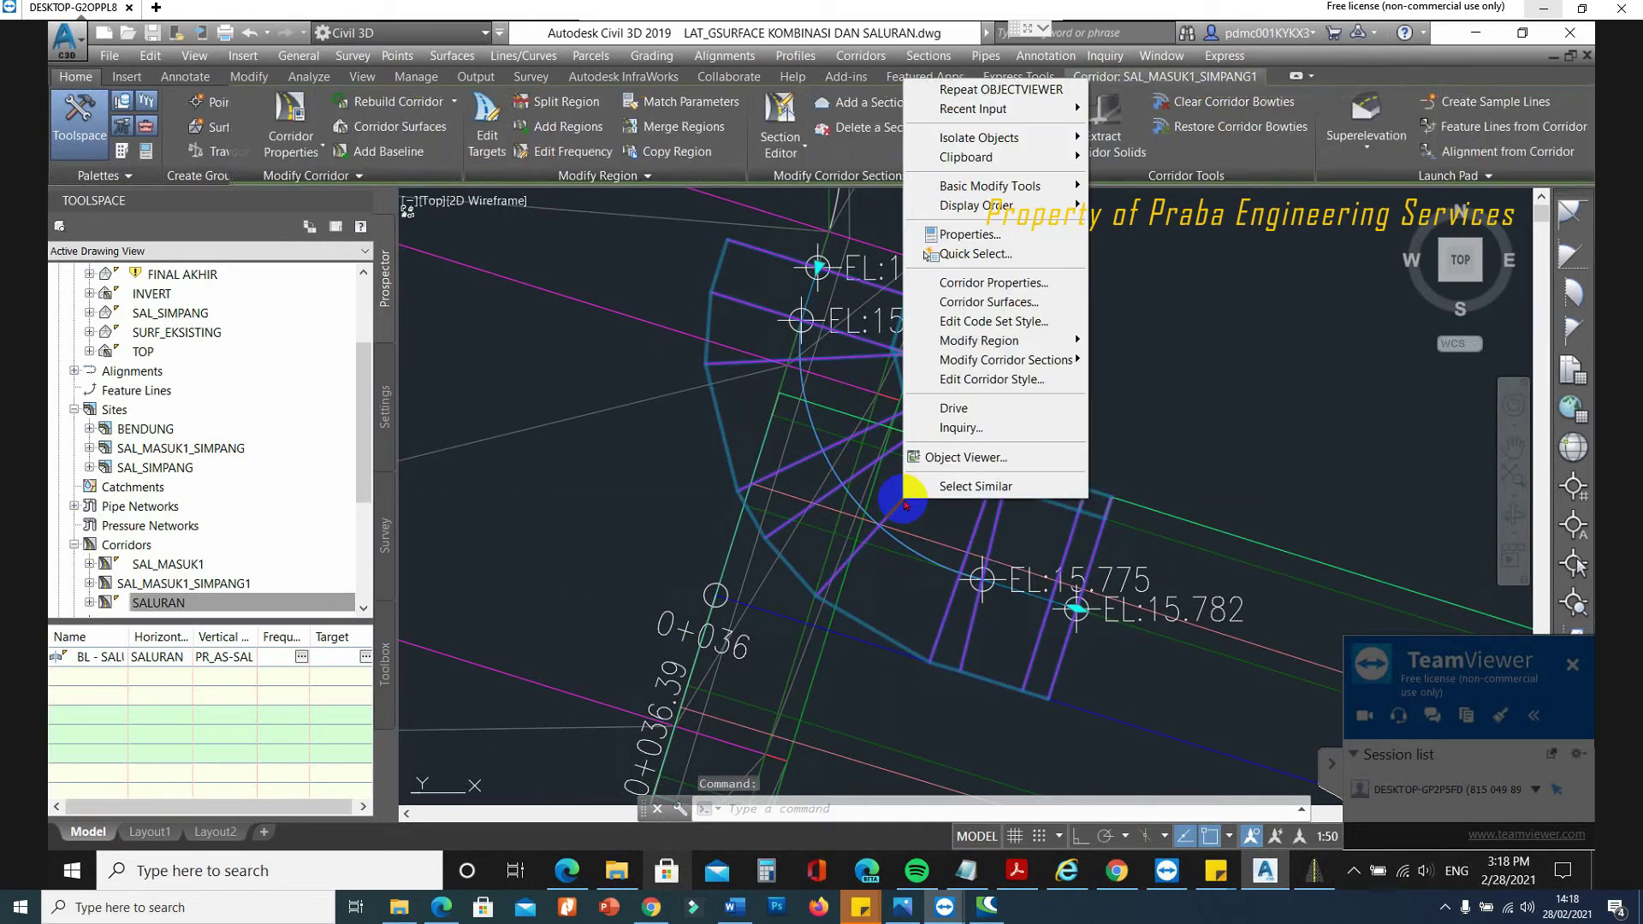
click(982, 282)
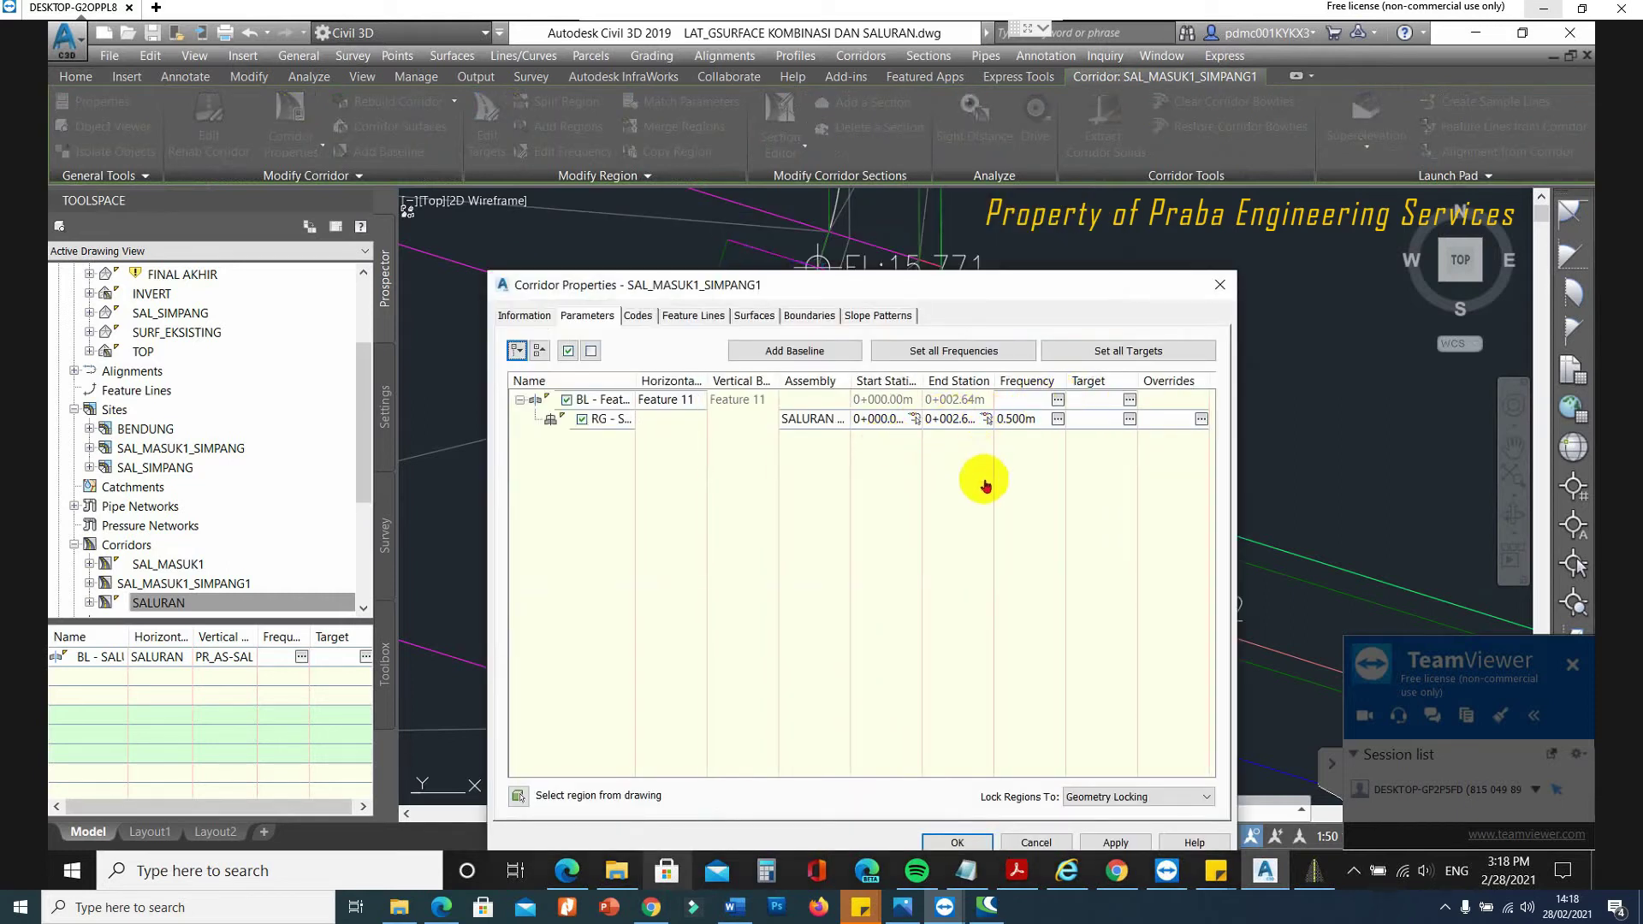
click(915, 419)
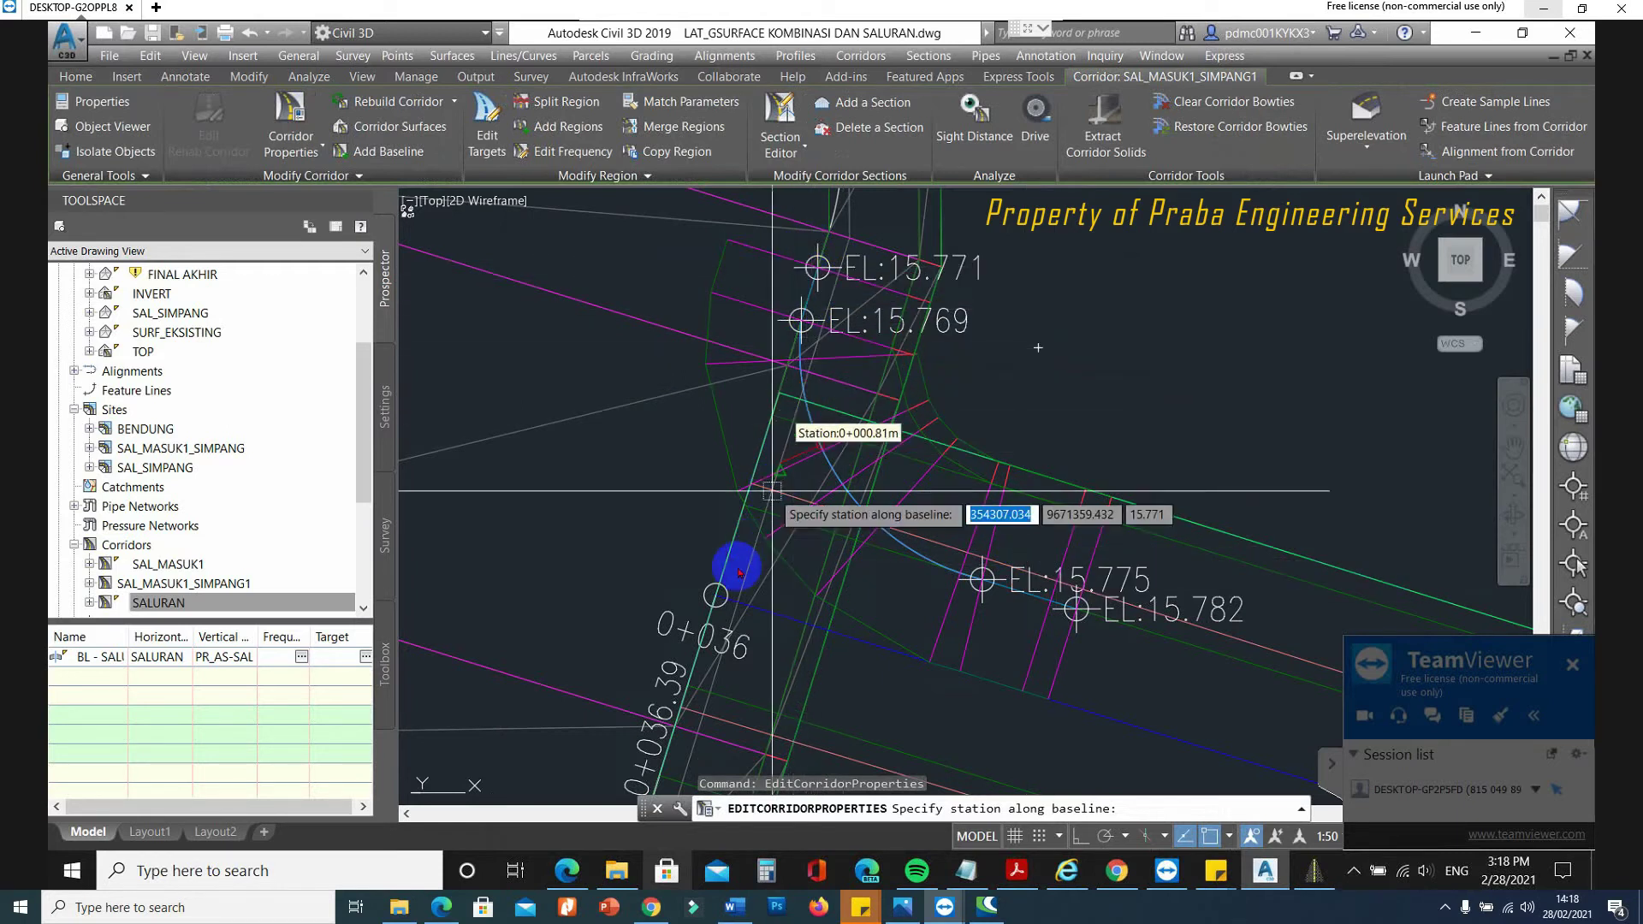
click(713, 594)
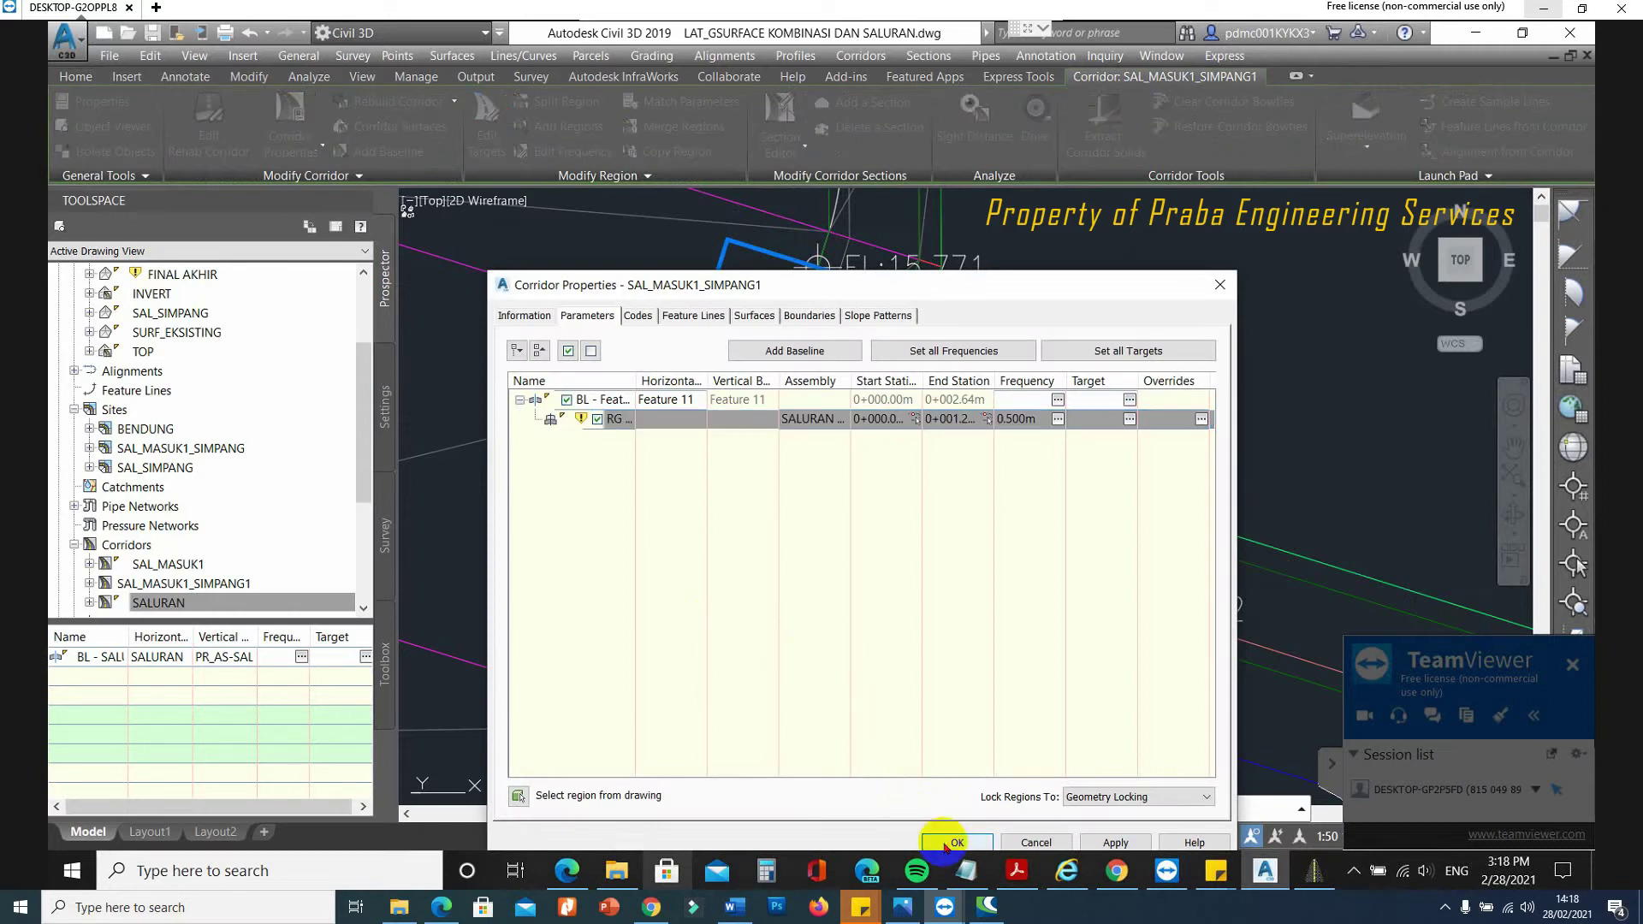
click(950, 843)
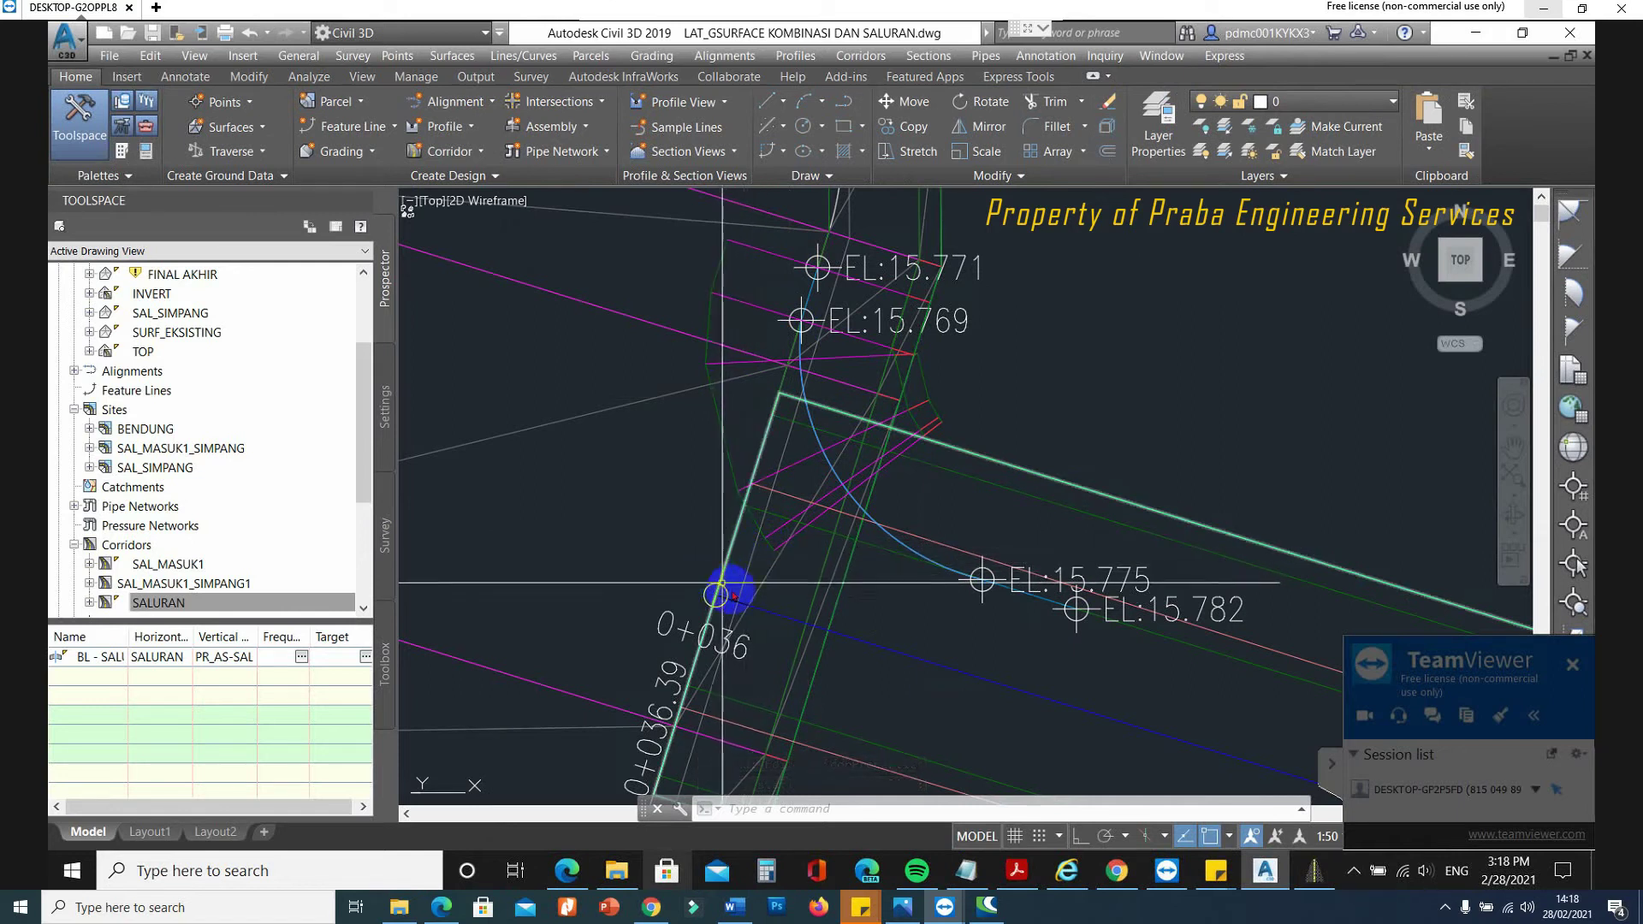
Open the target mapping of the SAL_MASUK1_SIMPANG1 region and widen the Subassembly column to show the full names.
mouse_move(727, 565)
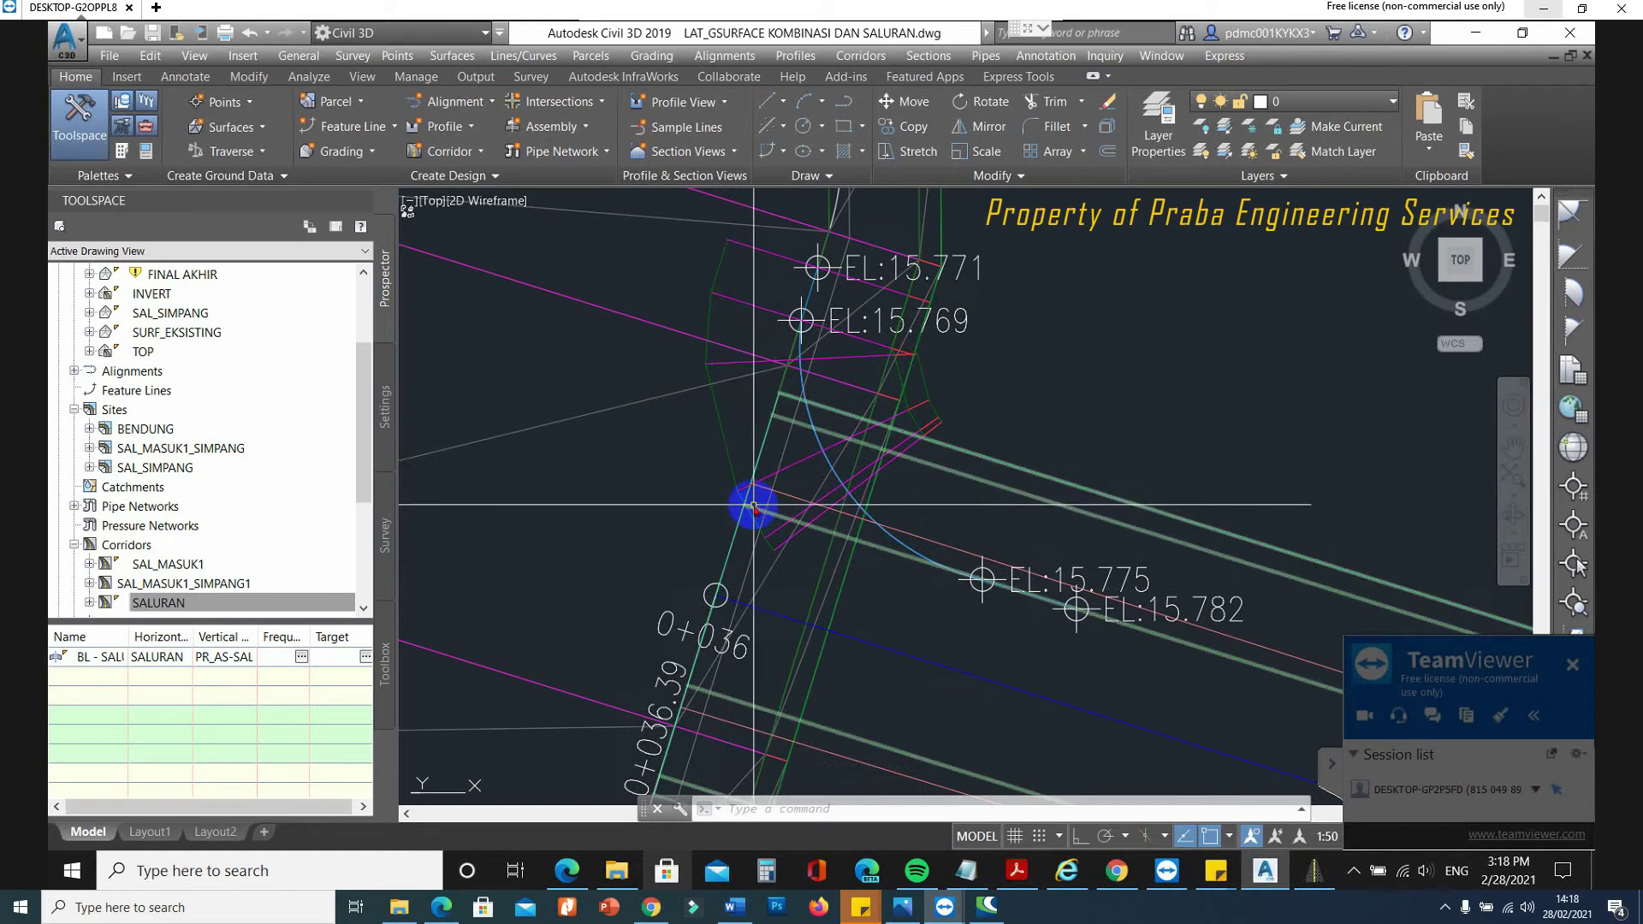
click(734, 469)
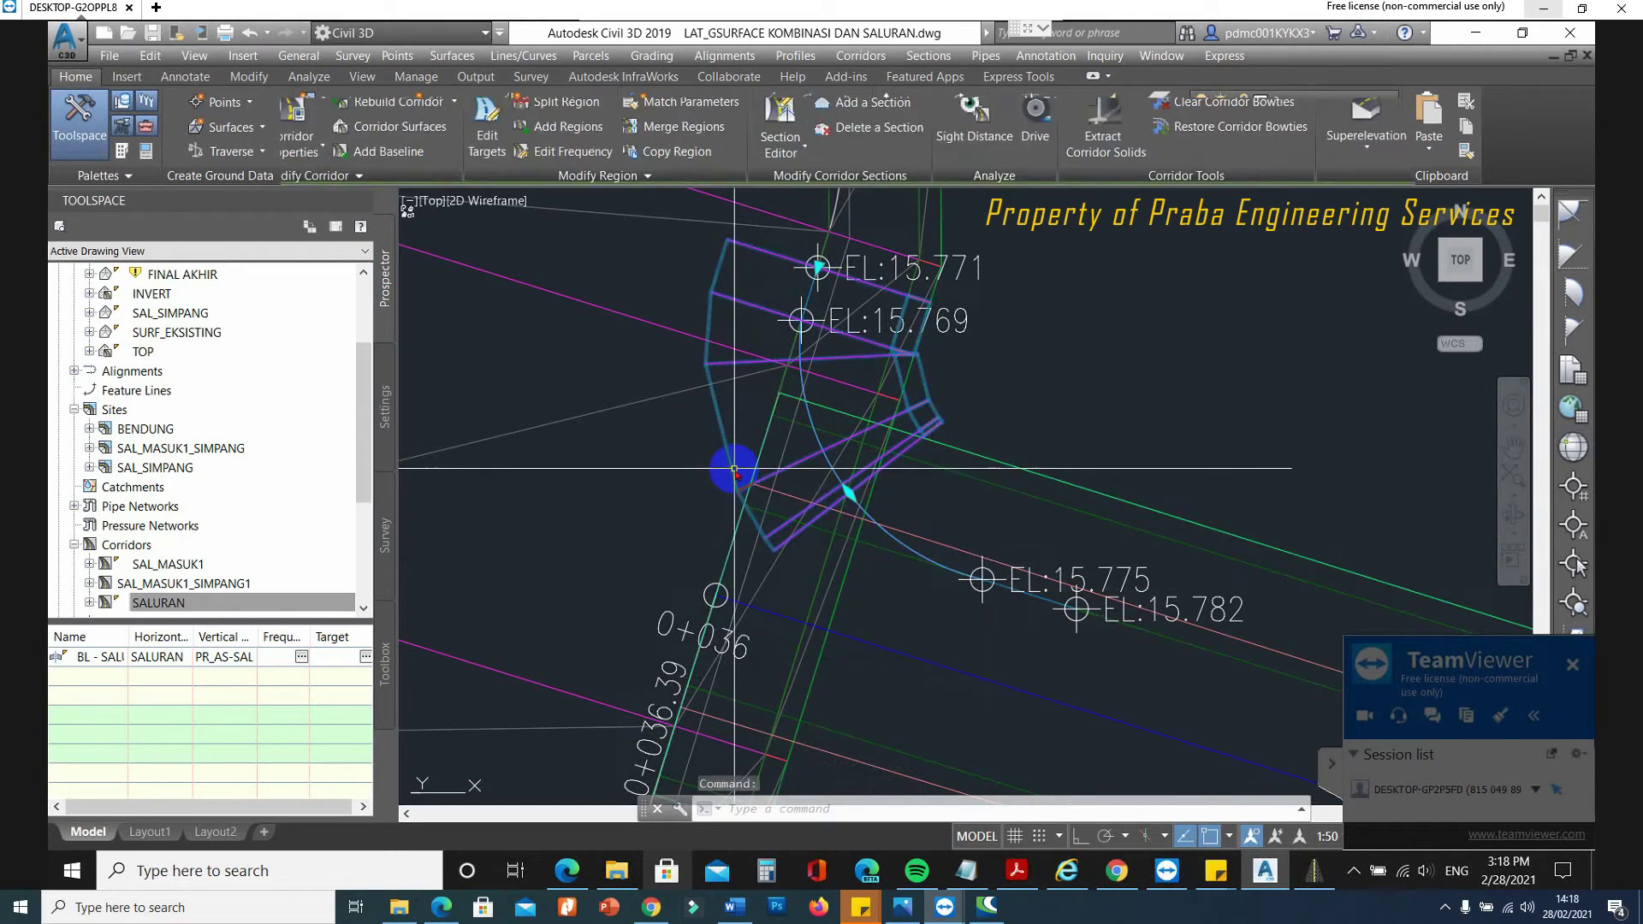
right_click(734, 469)
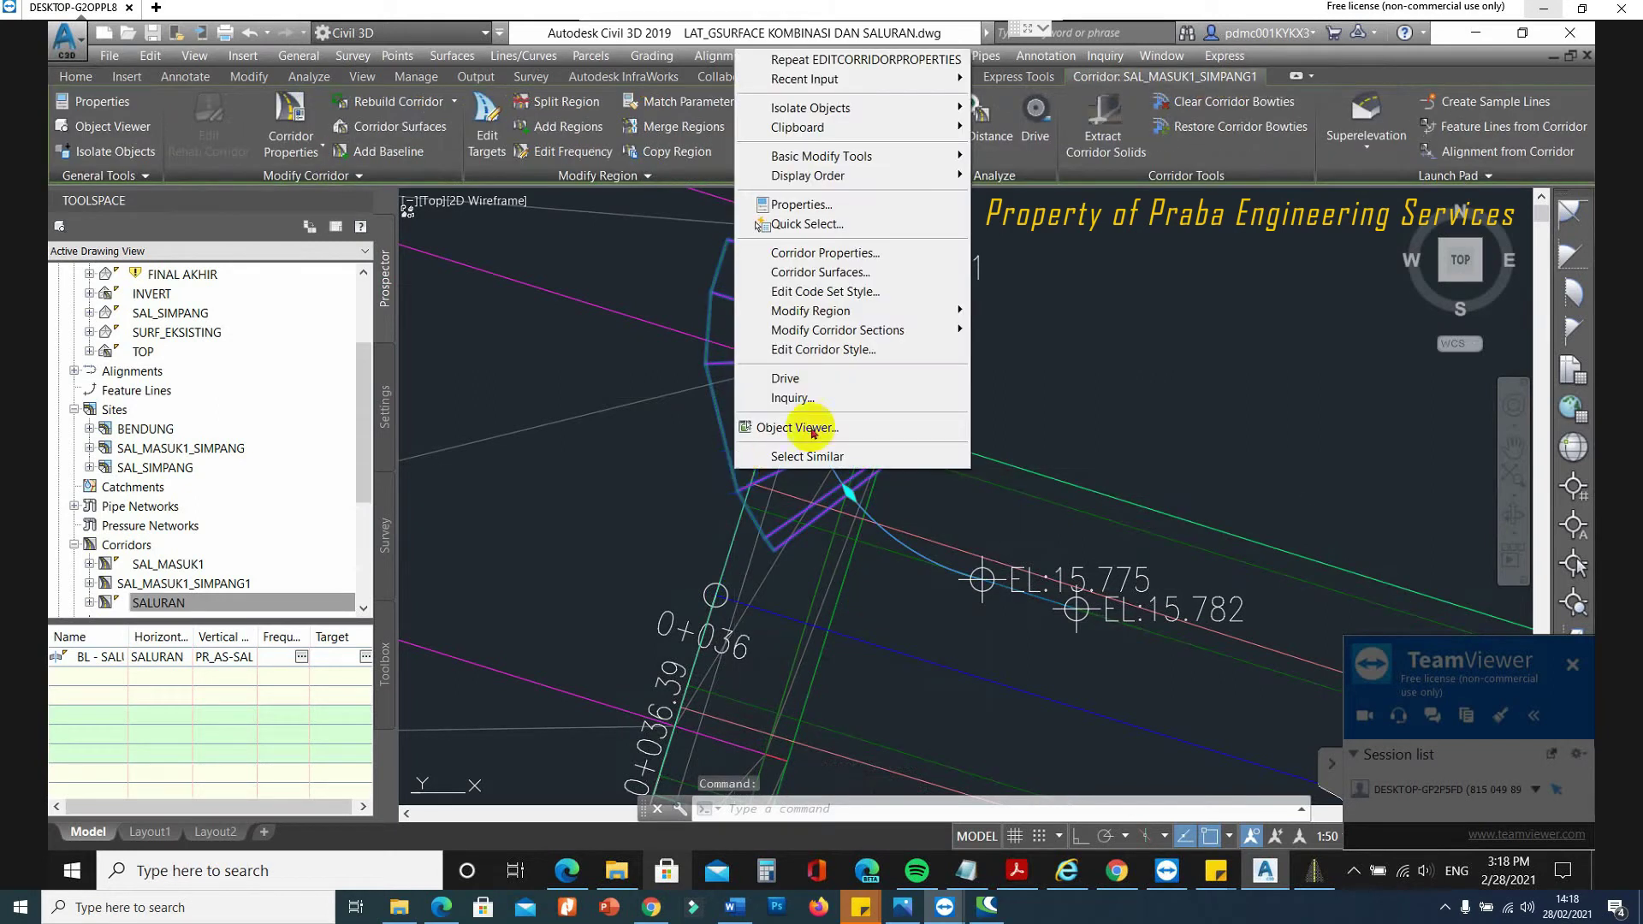
click(844, 254)
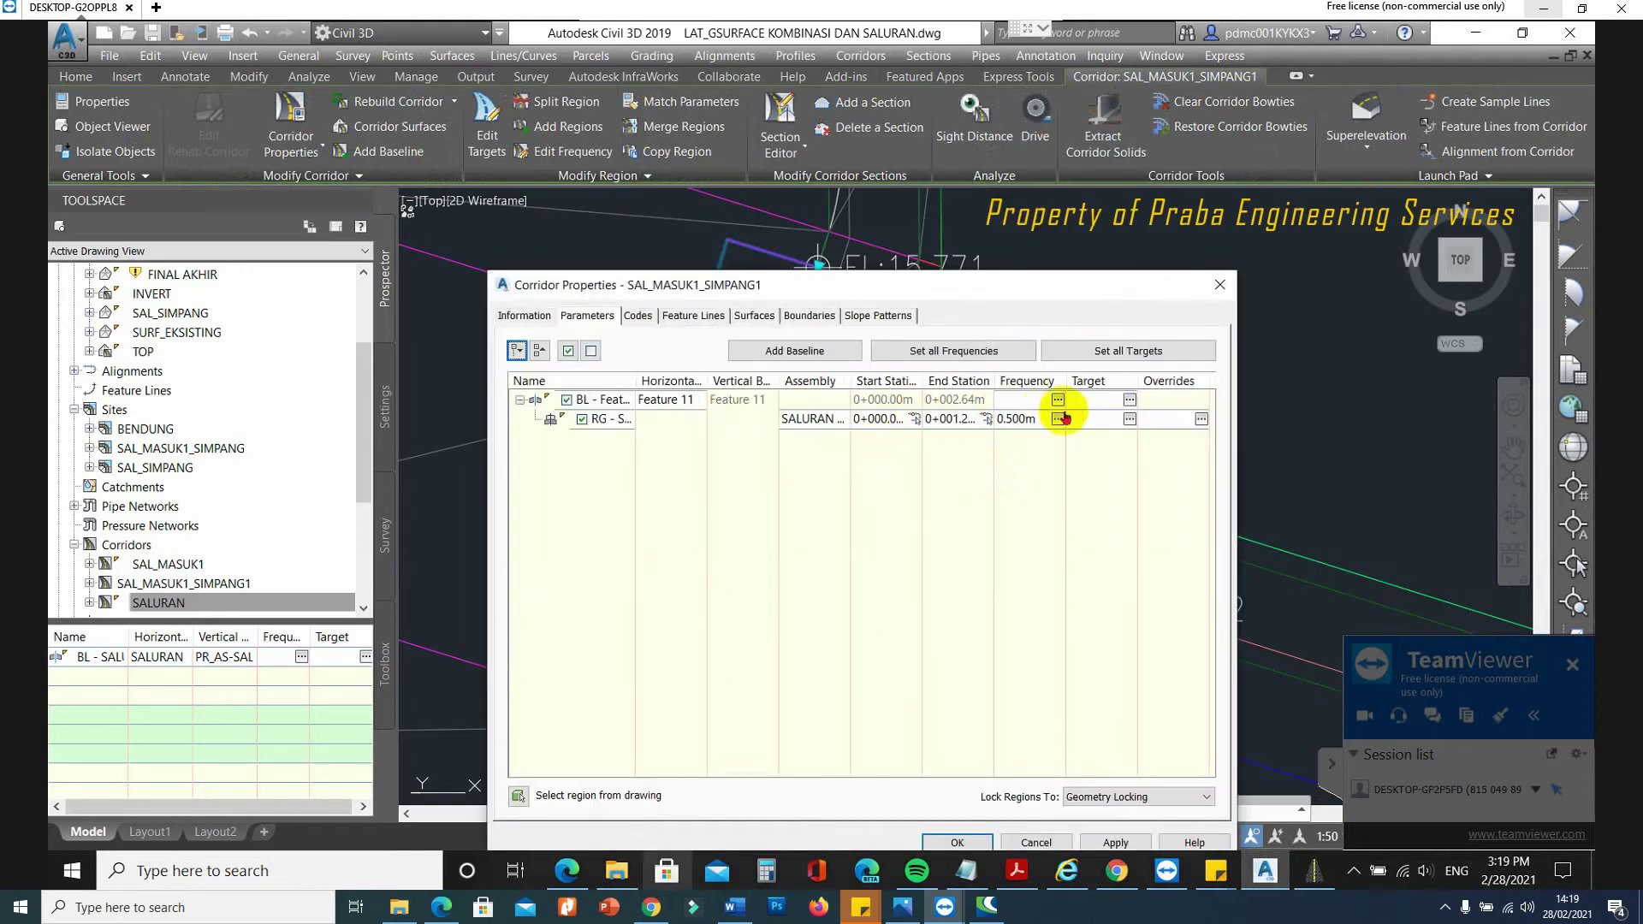
click(1130, 419)
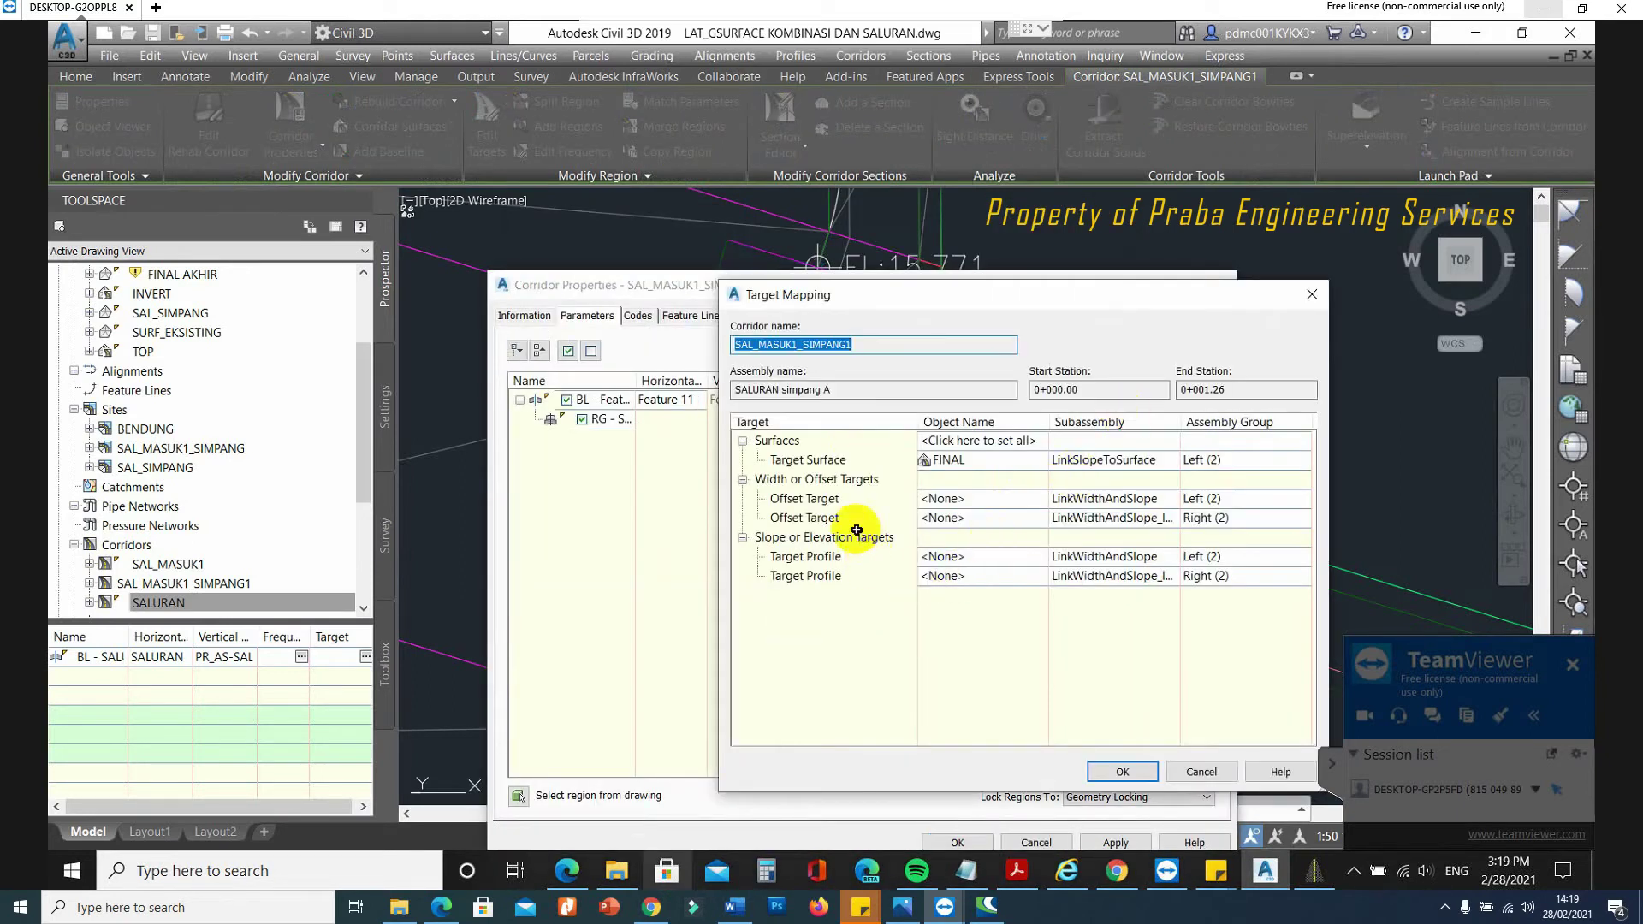
click(1007, 503)
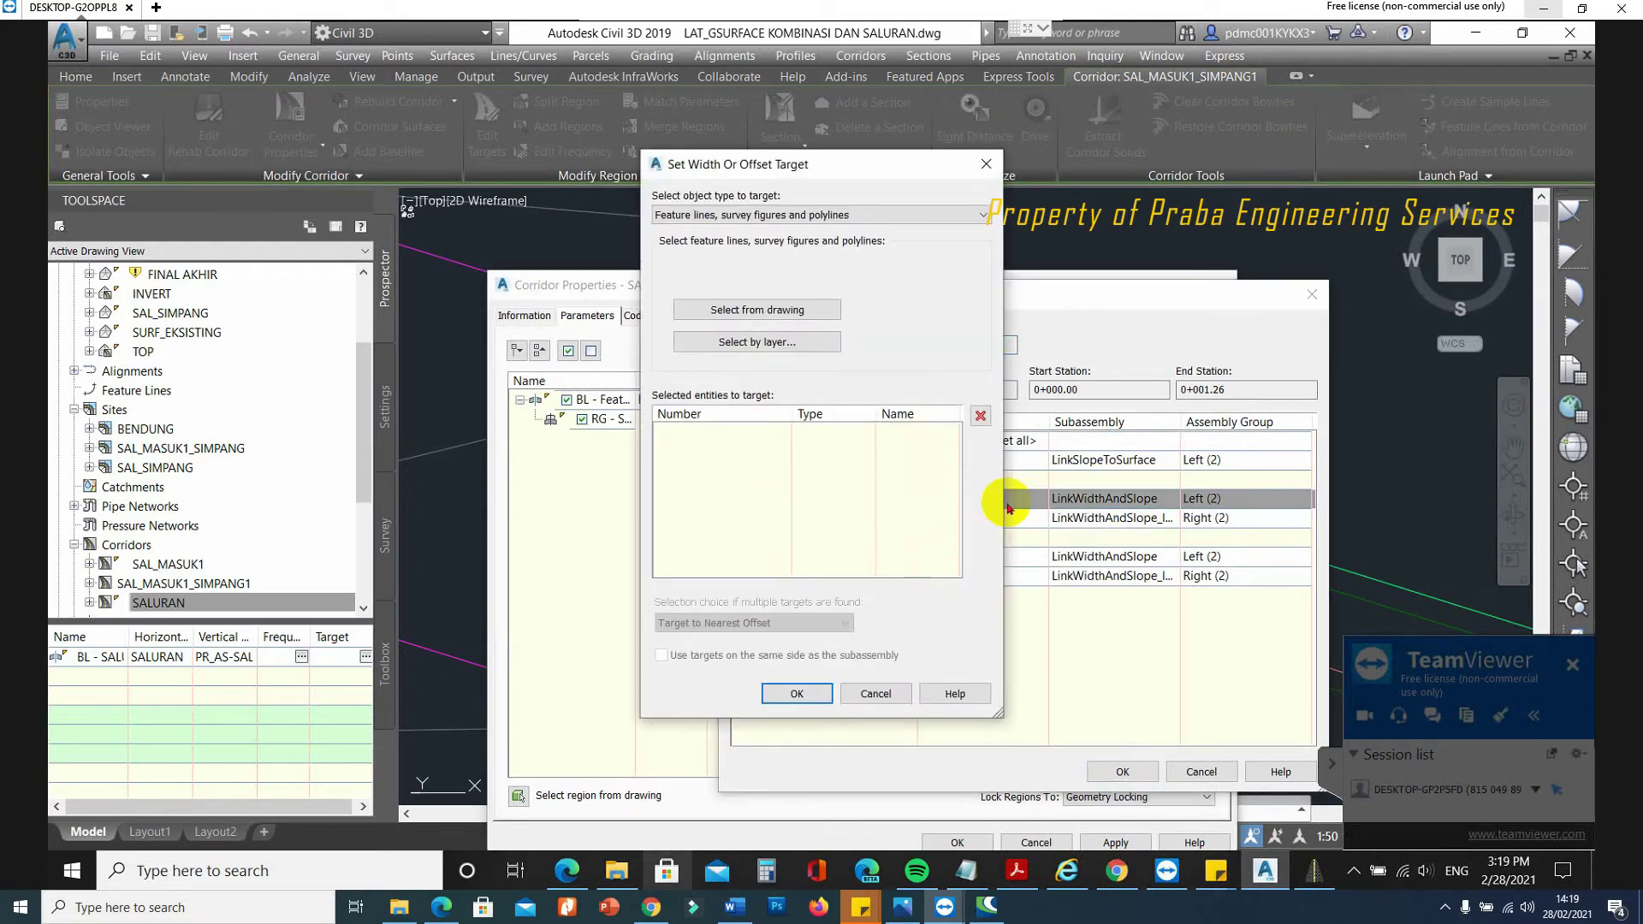
key(Escape)
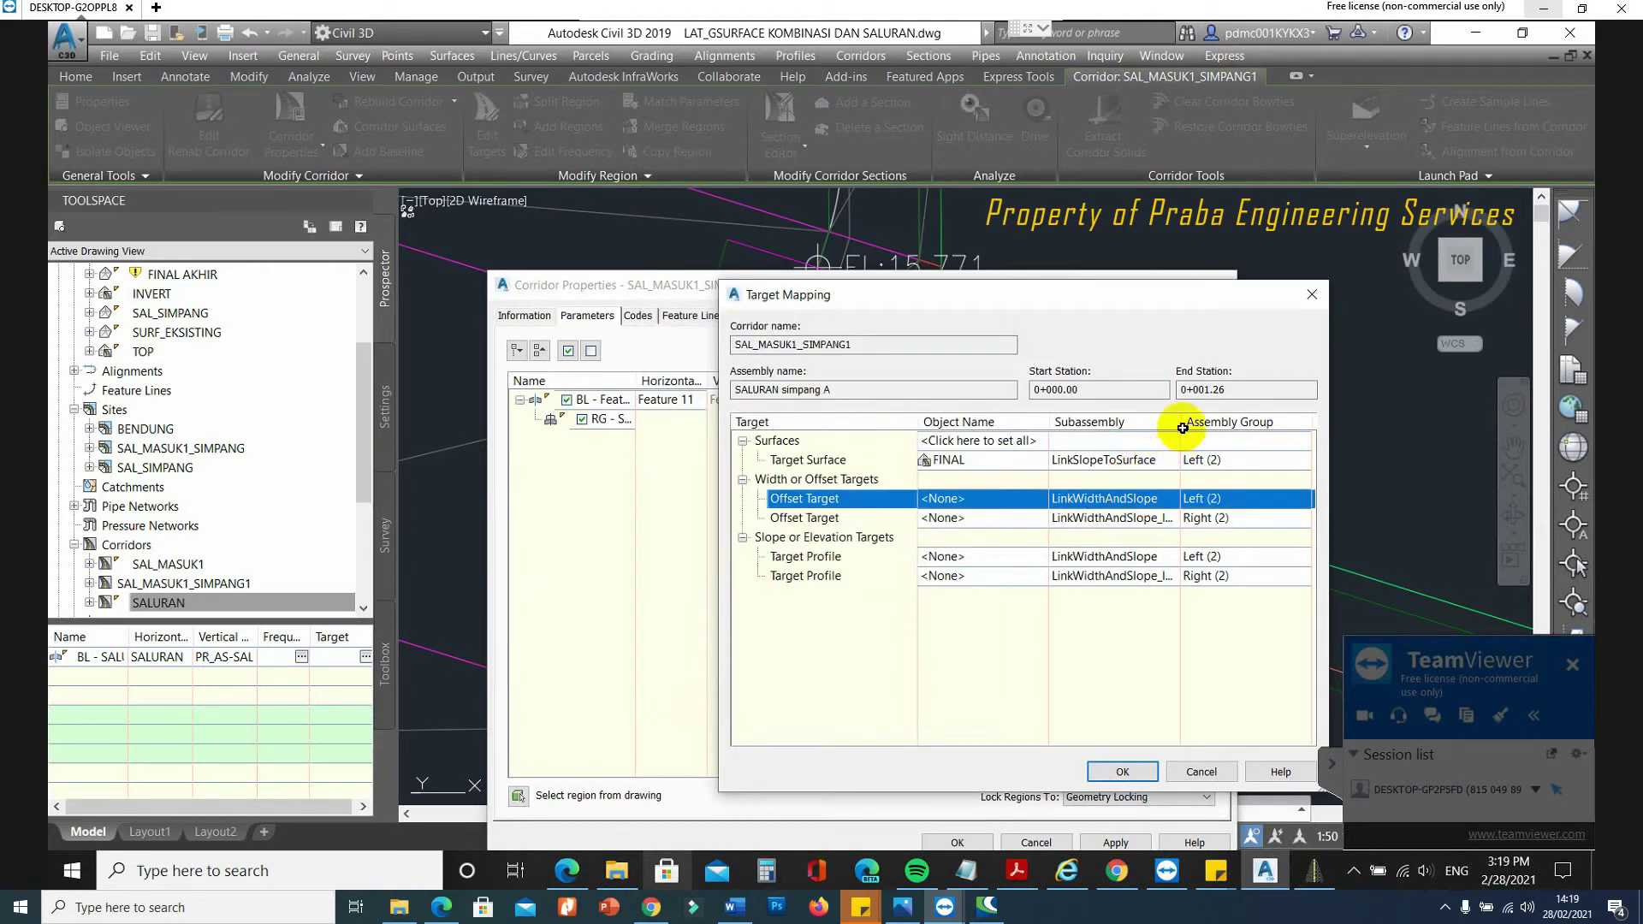
drag(1201, 421, 1199, 422)
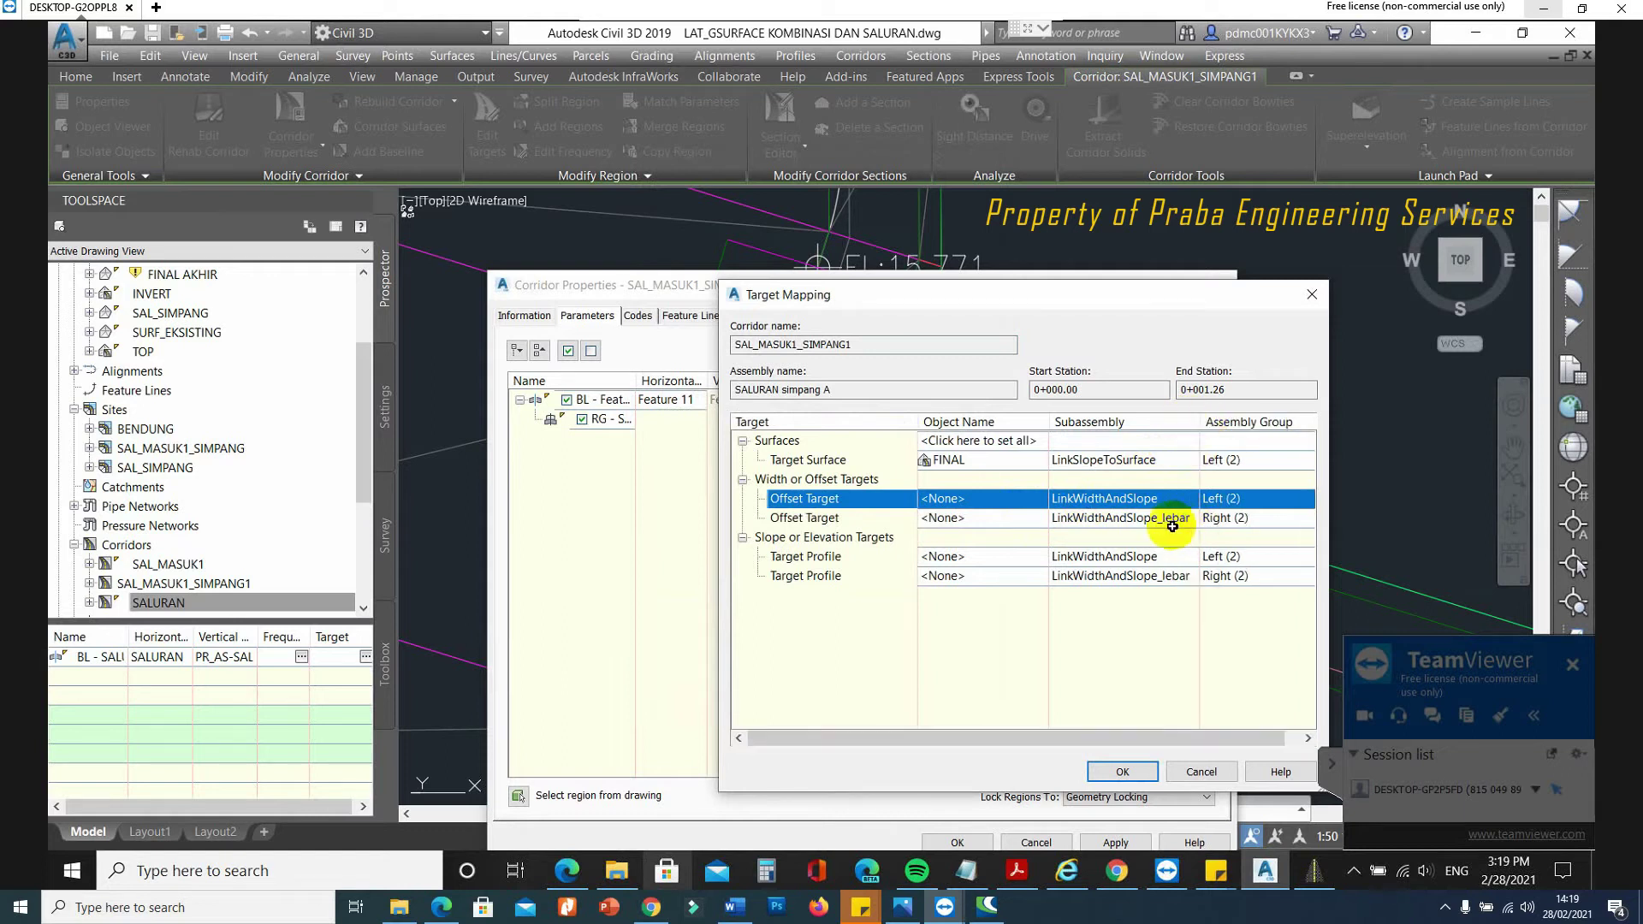
Set the SAL_MASUK1 alignment as the offset target of the LinkWidthAndSlope_lebar subassembly, and accept the target mapping.
click(986, 518)
click(773, 215)
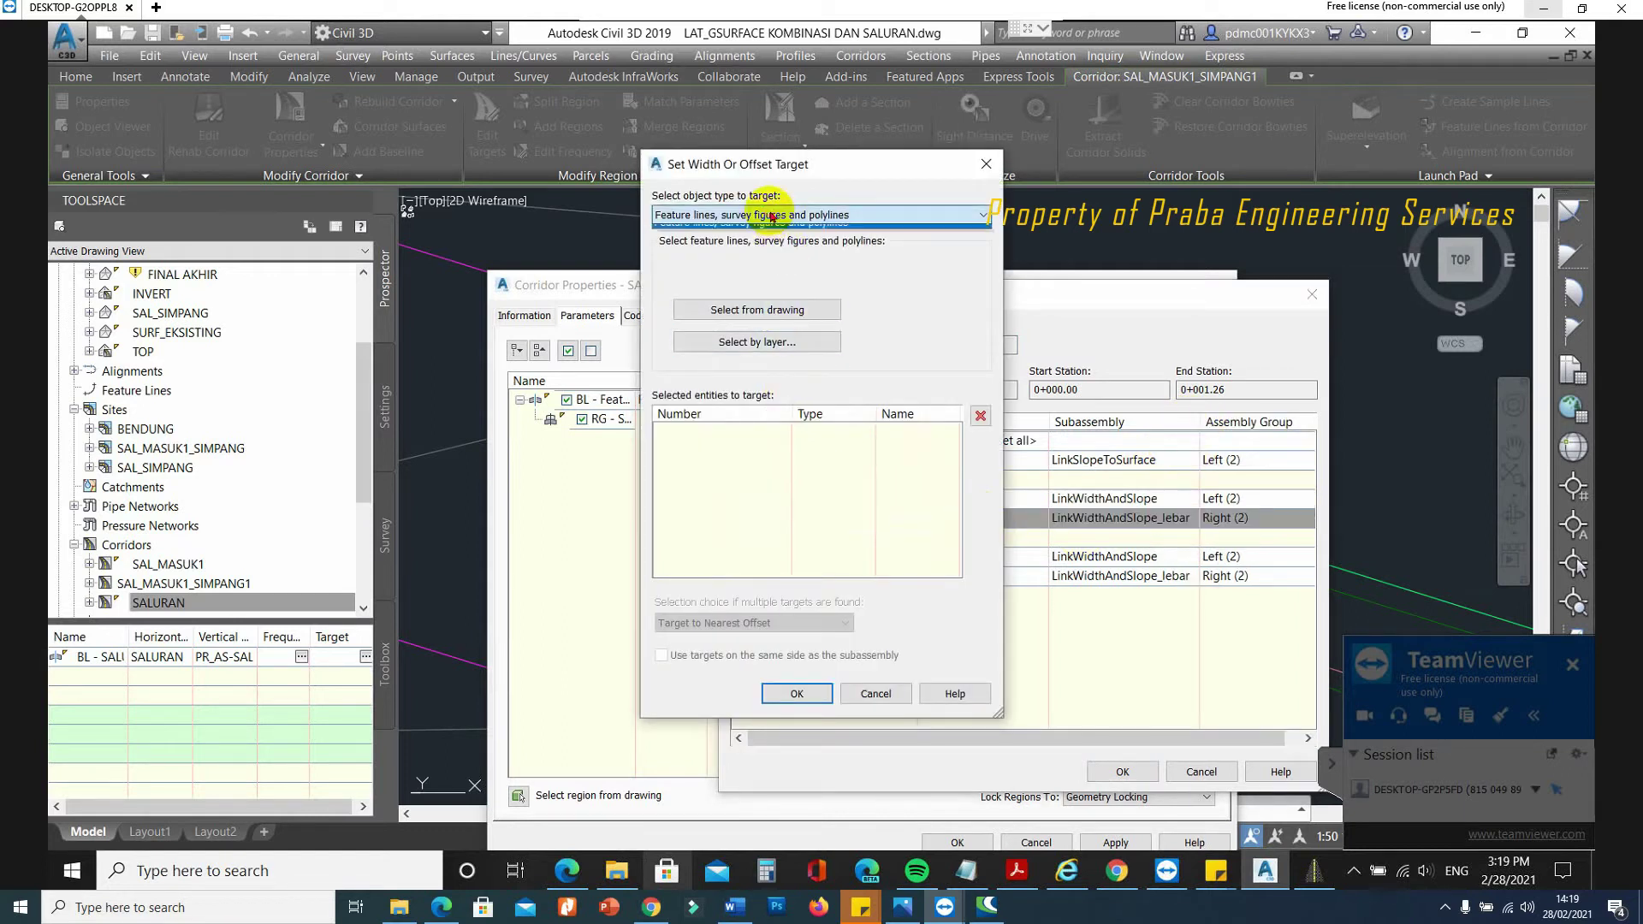
click(754, 231)
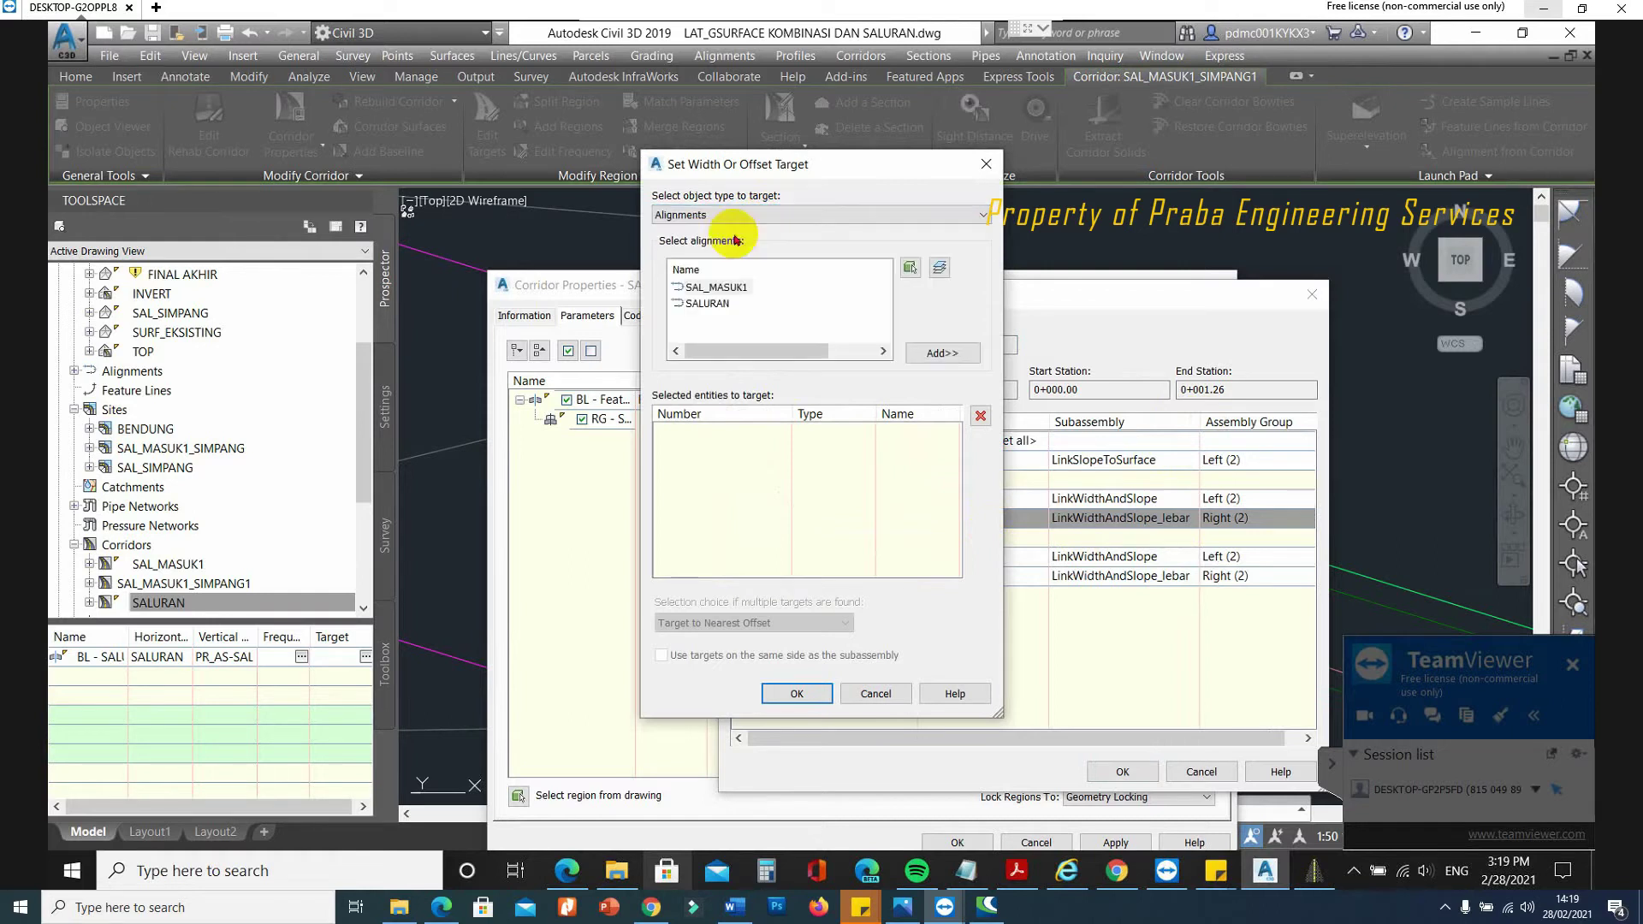
click(715, 291)
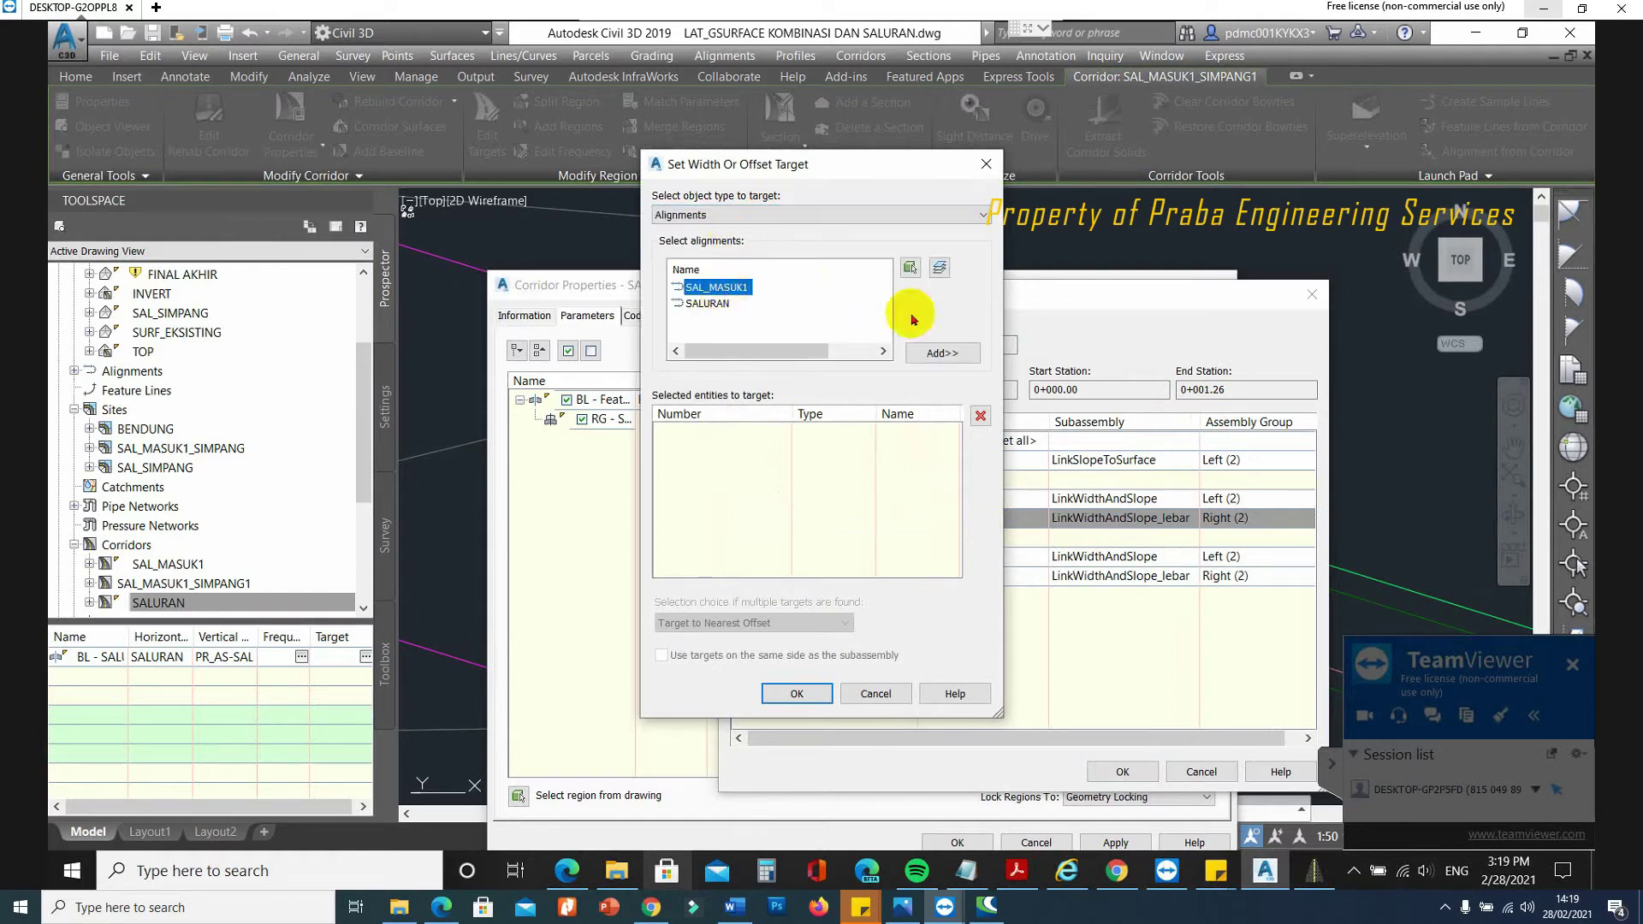
click(937, 353)
click(797, 693)
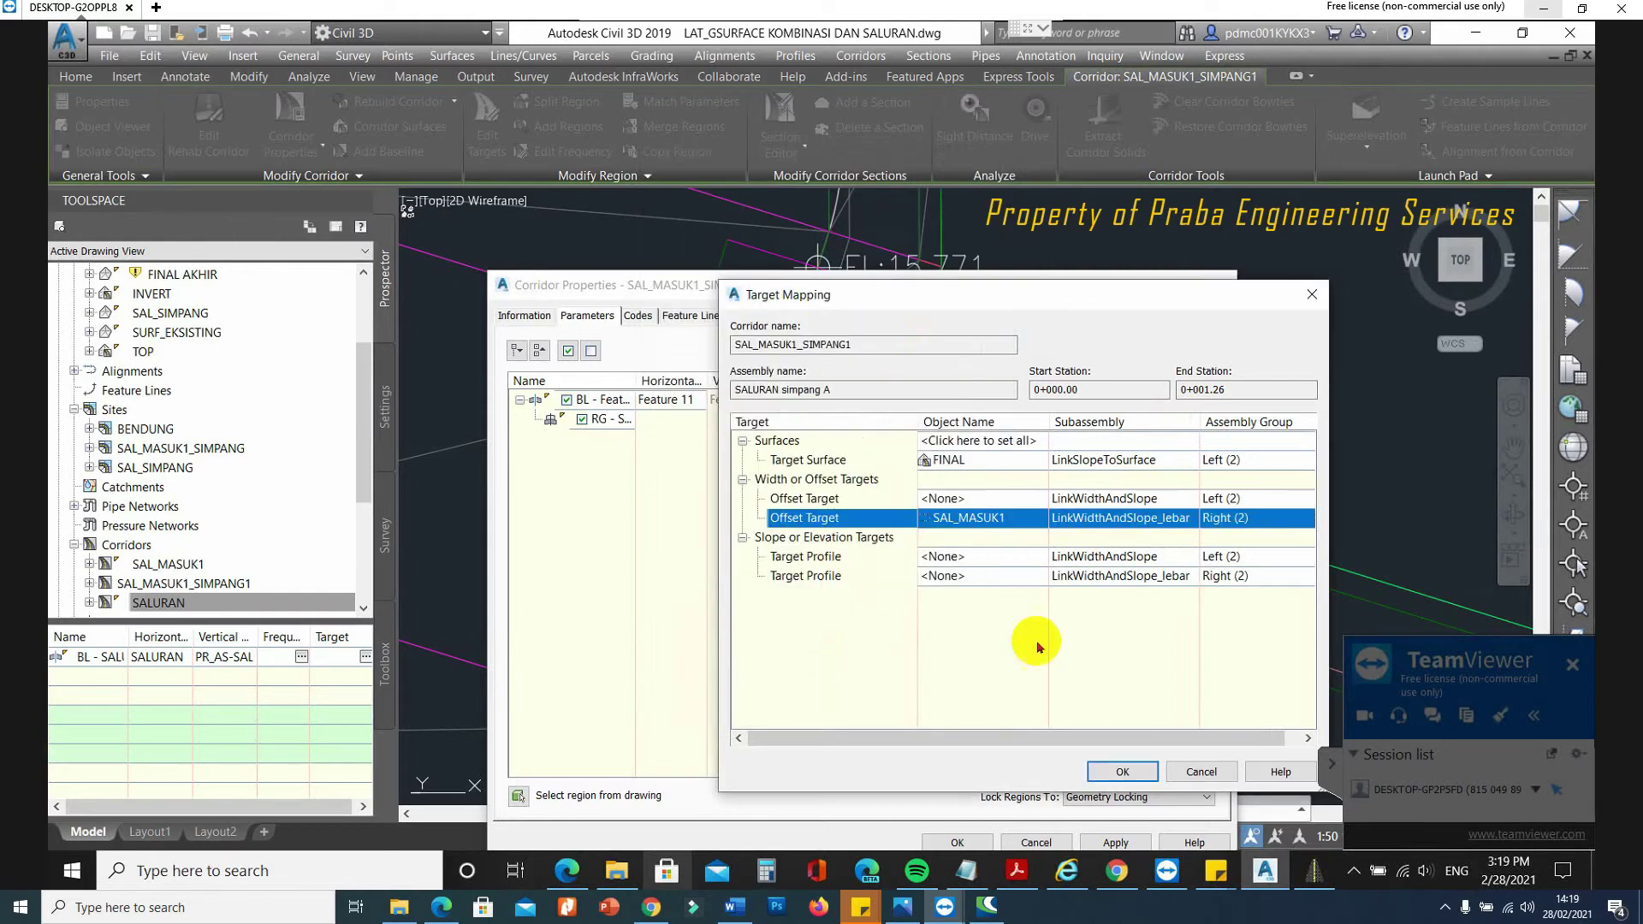
click(1110, 775)
Set the assembly frequency to 0.250 m along tangents, curves, spirals and vertical curves, and apply the corridor properties.
click(1003, 360)
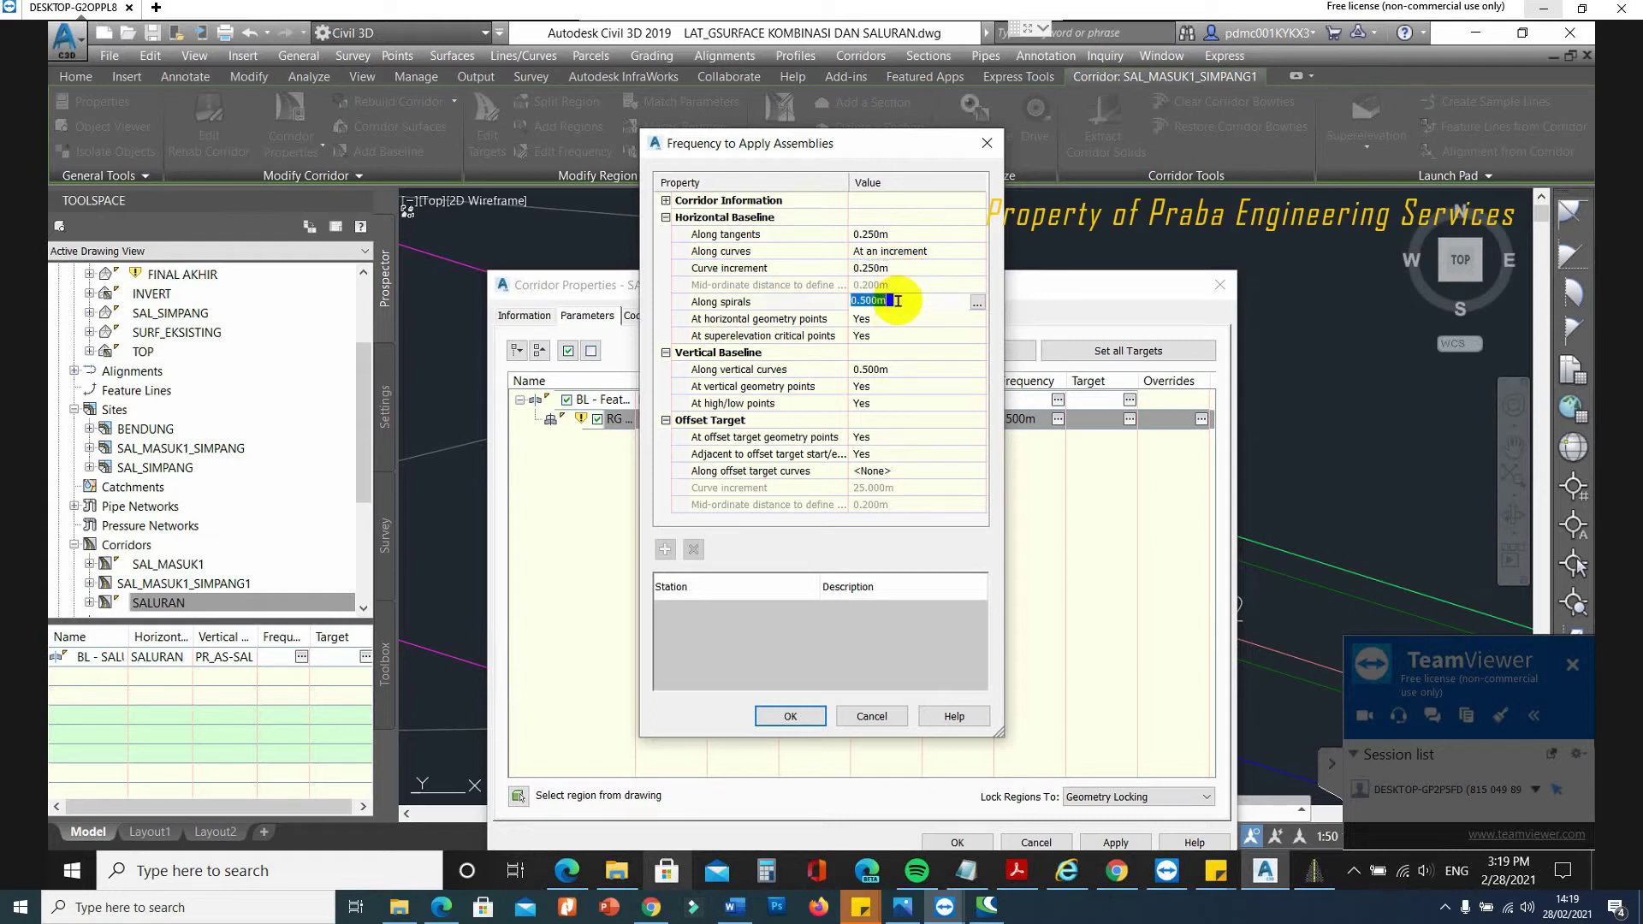
click(909, 369)
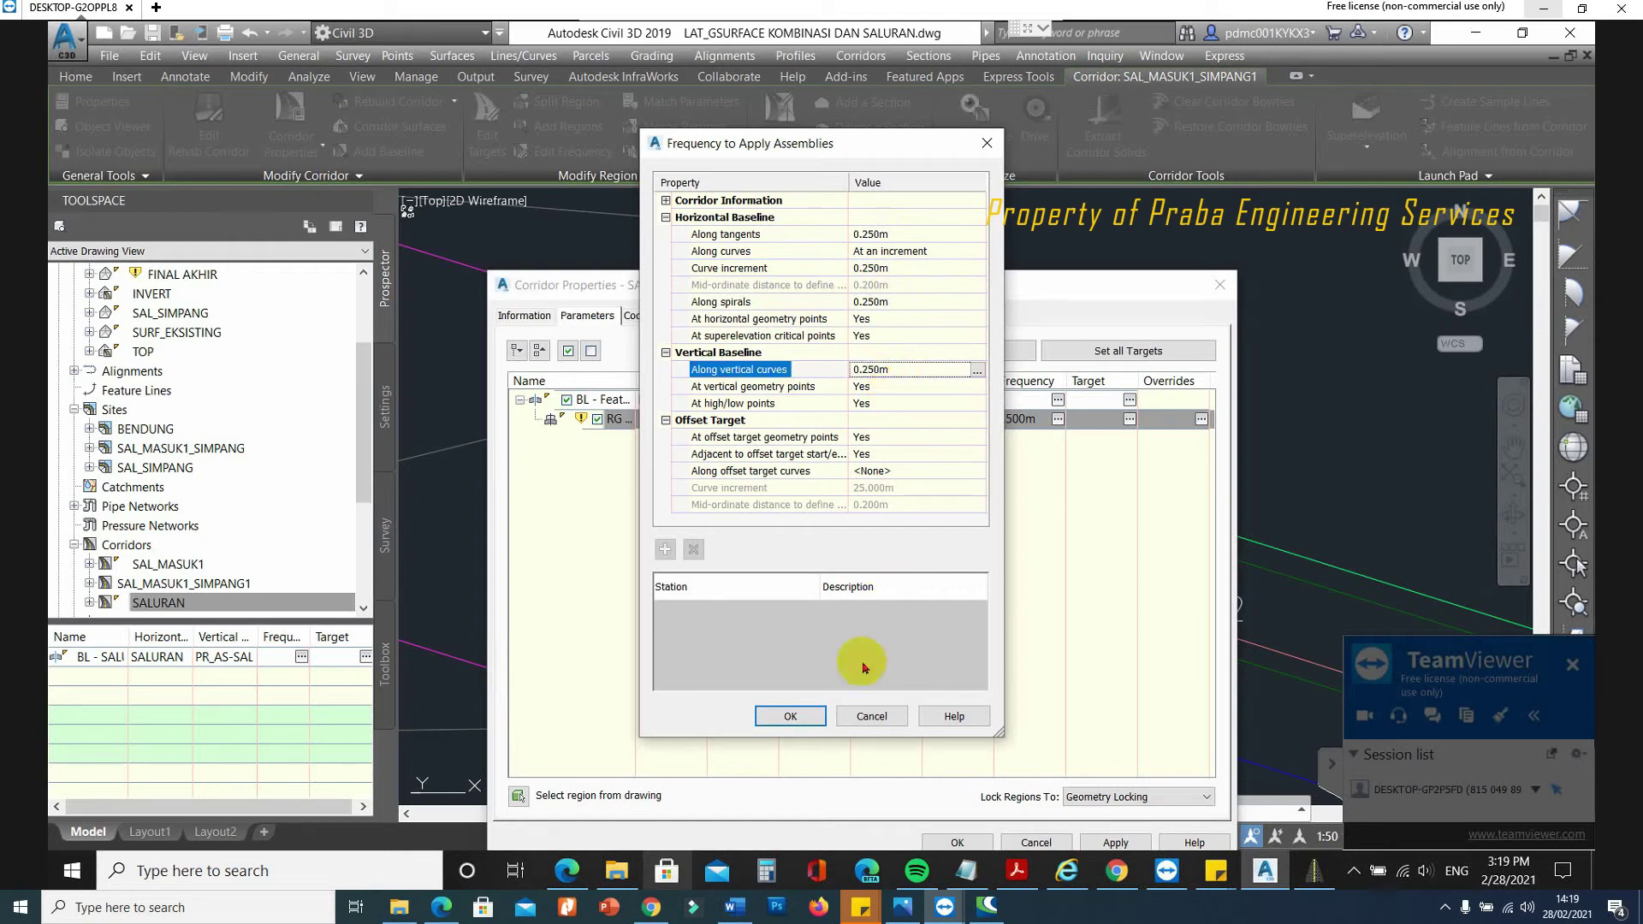
click(790, 716)
click(957, 843)
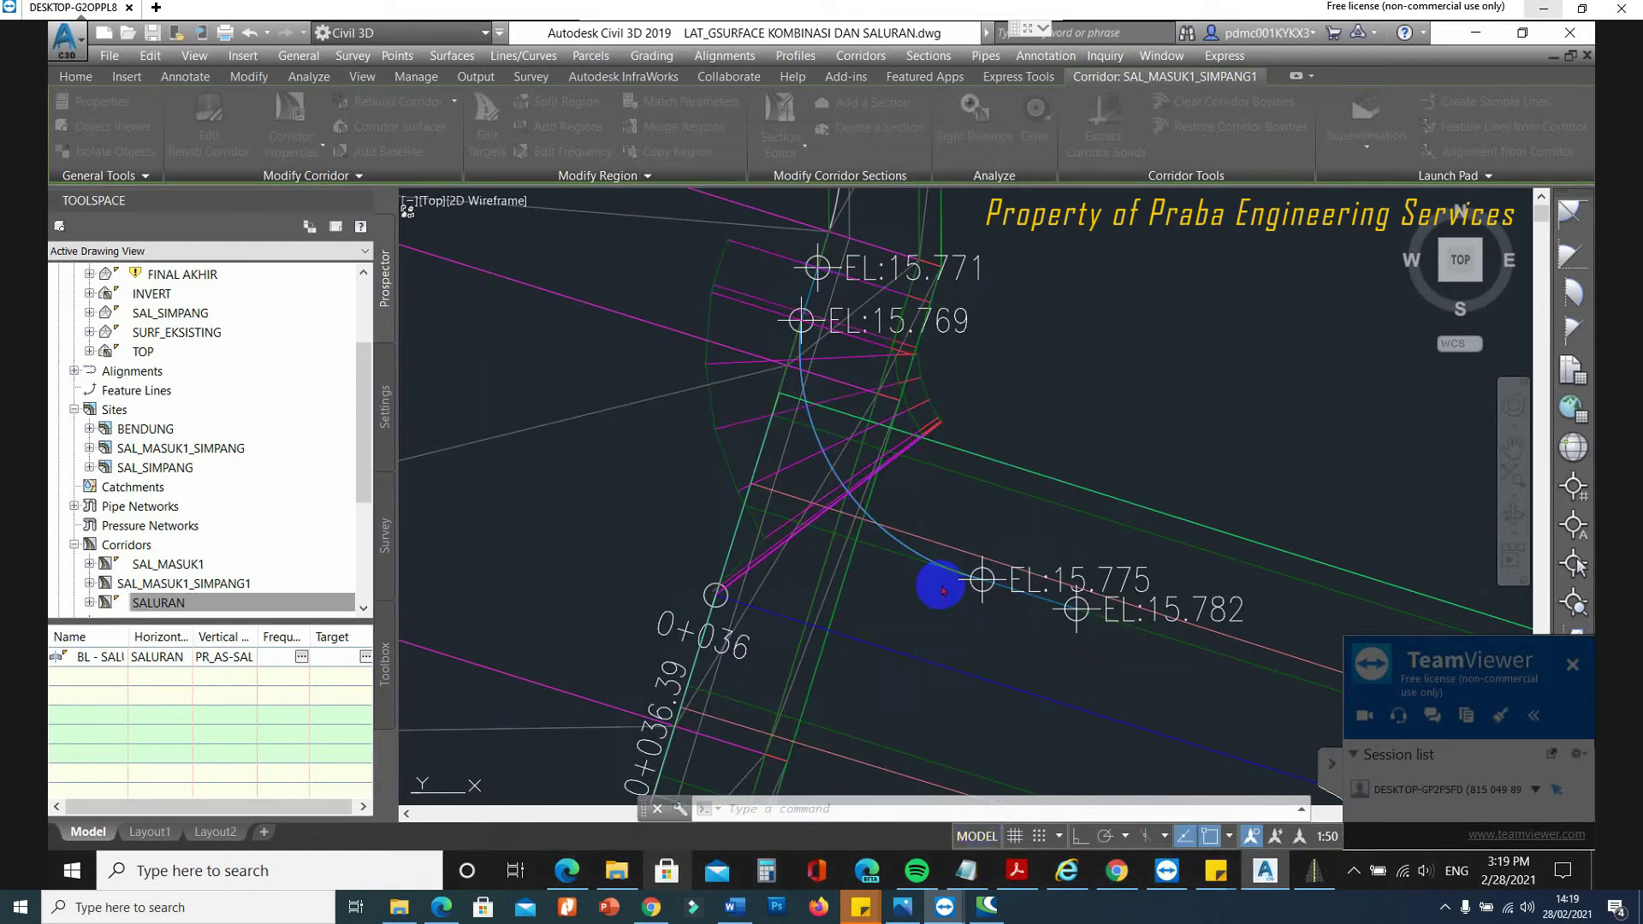
Remove the SAL_MASUK1 alignment from the LinkWidthAndSlope_lebar offset target of the SAL_MASUK1_SIMPANG1 region.
scroll(770, 556, up, 2)
scroll(763, 513, down, 2)
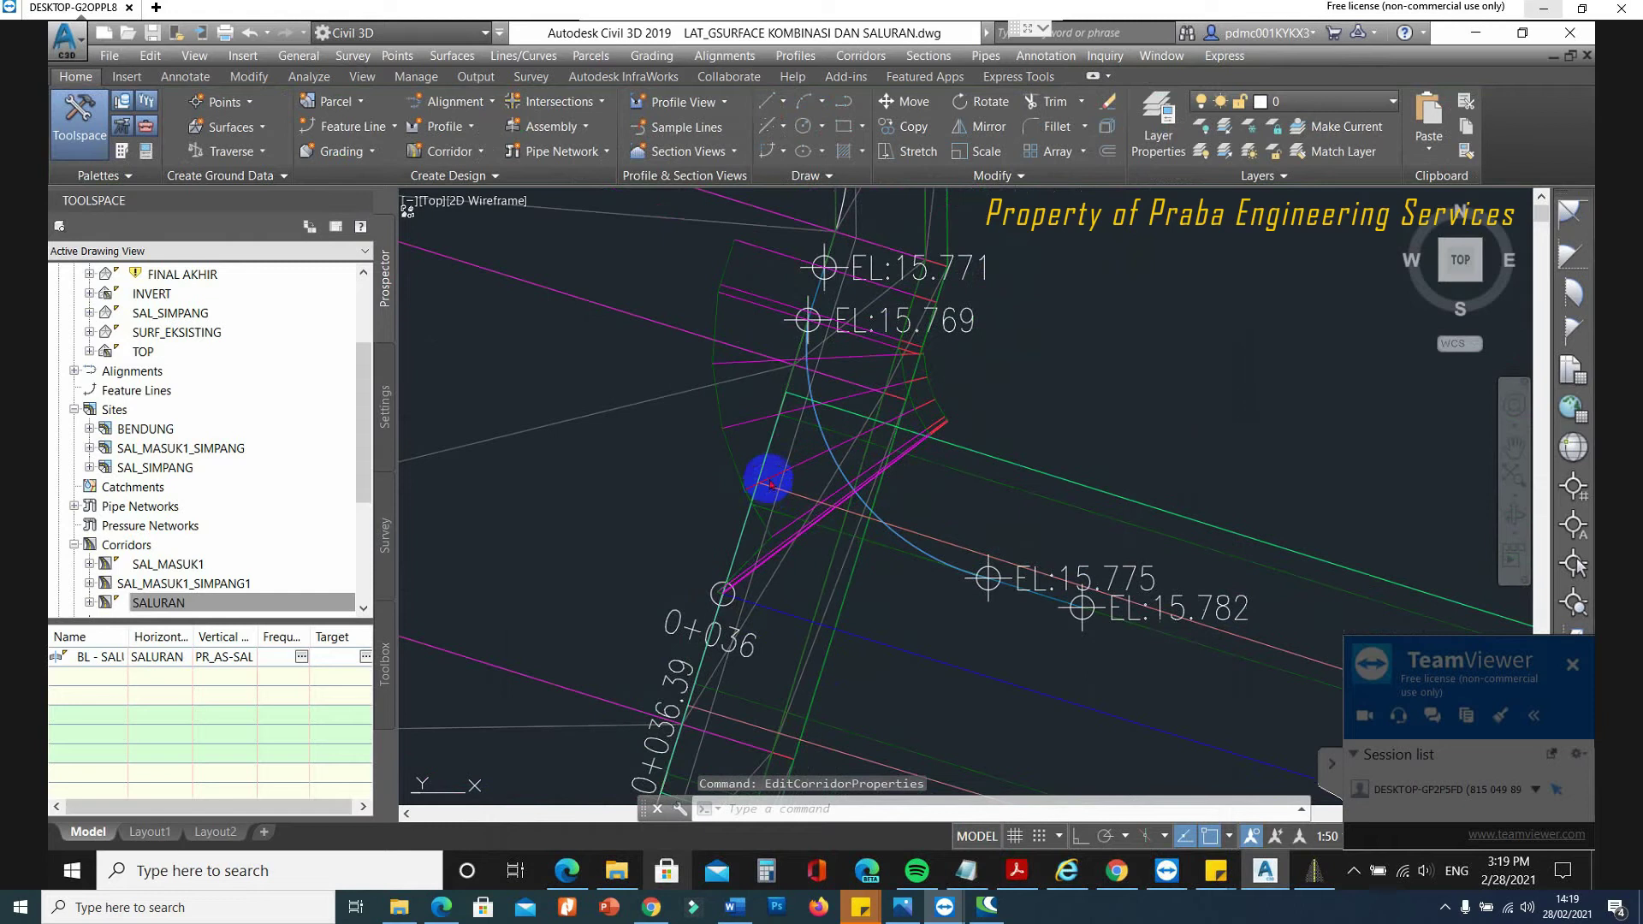
middle_drag(783, 443, 773, 536)
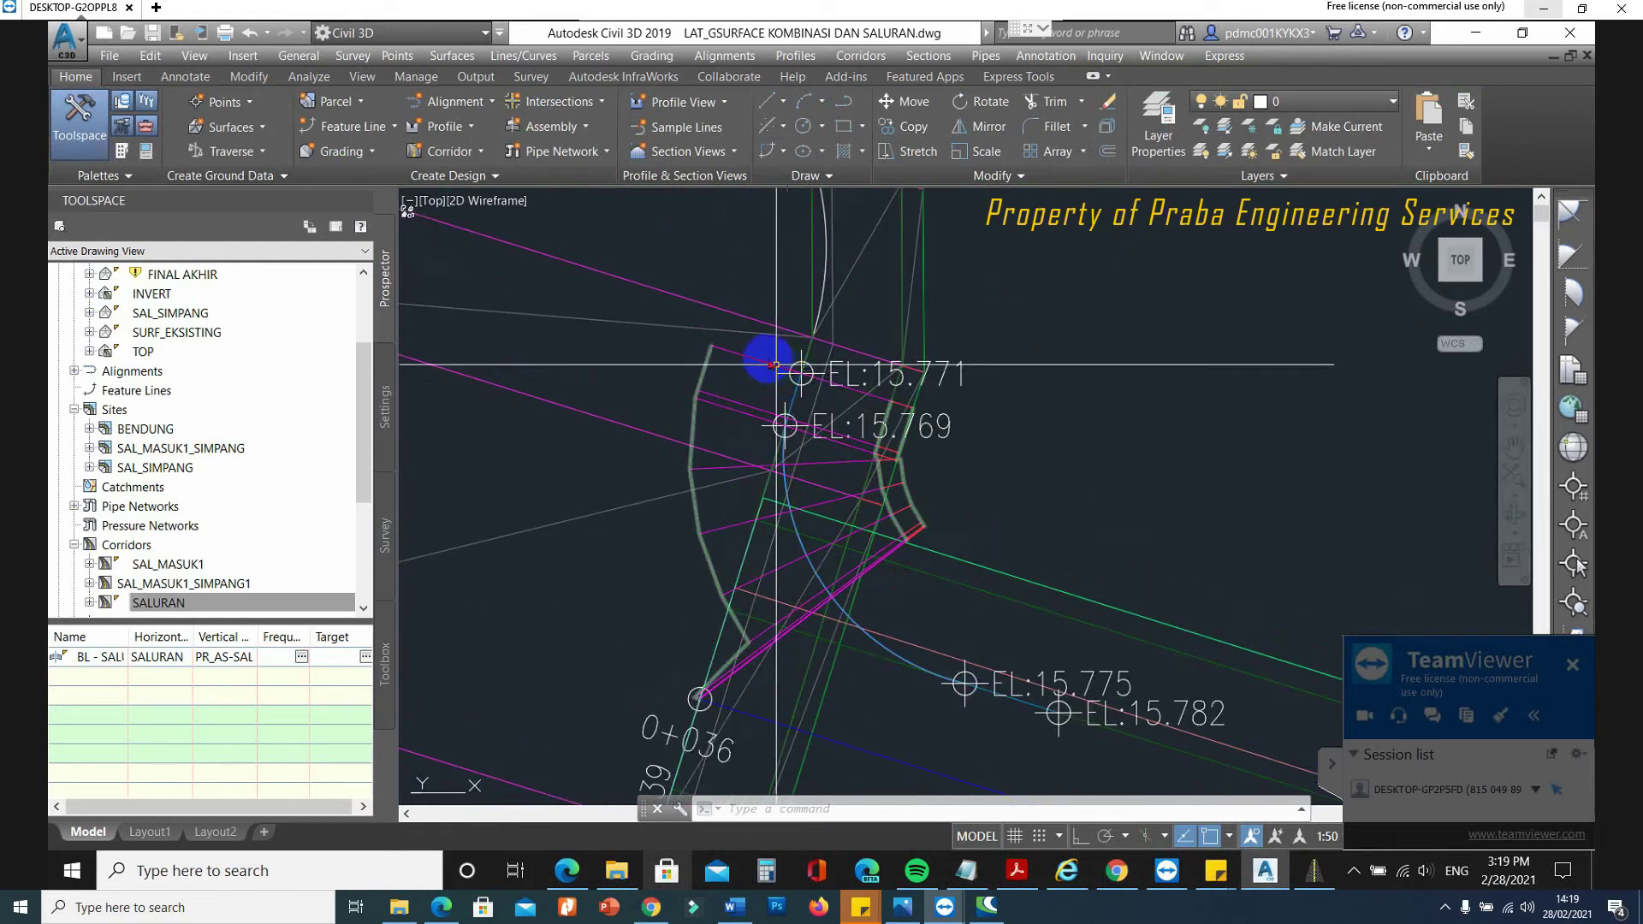
click(765, 362)
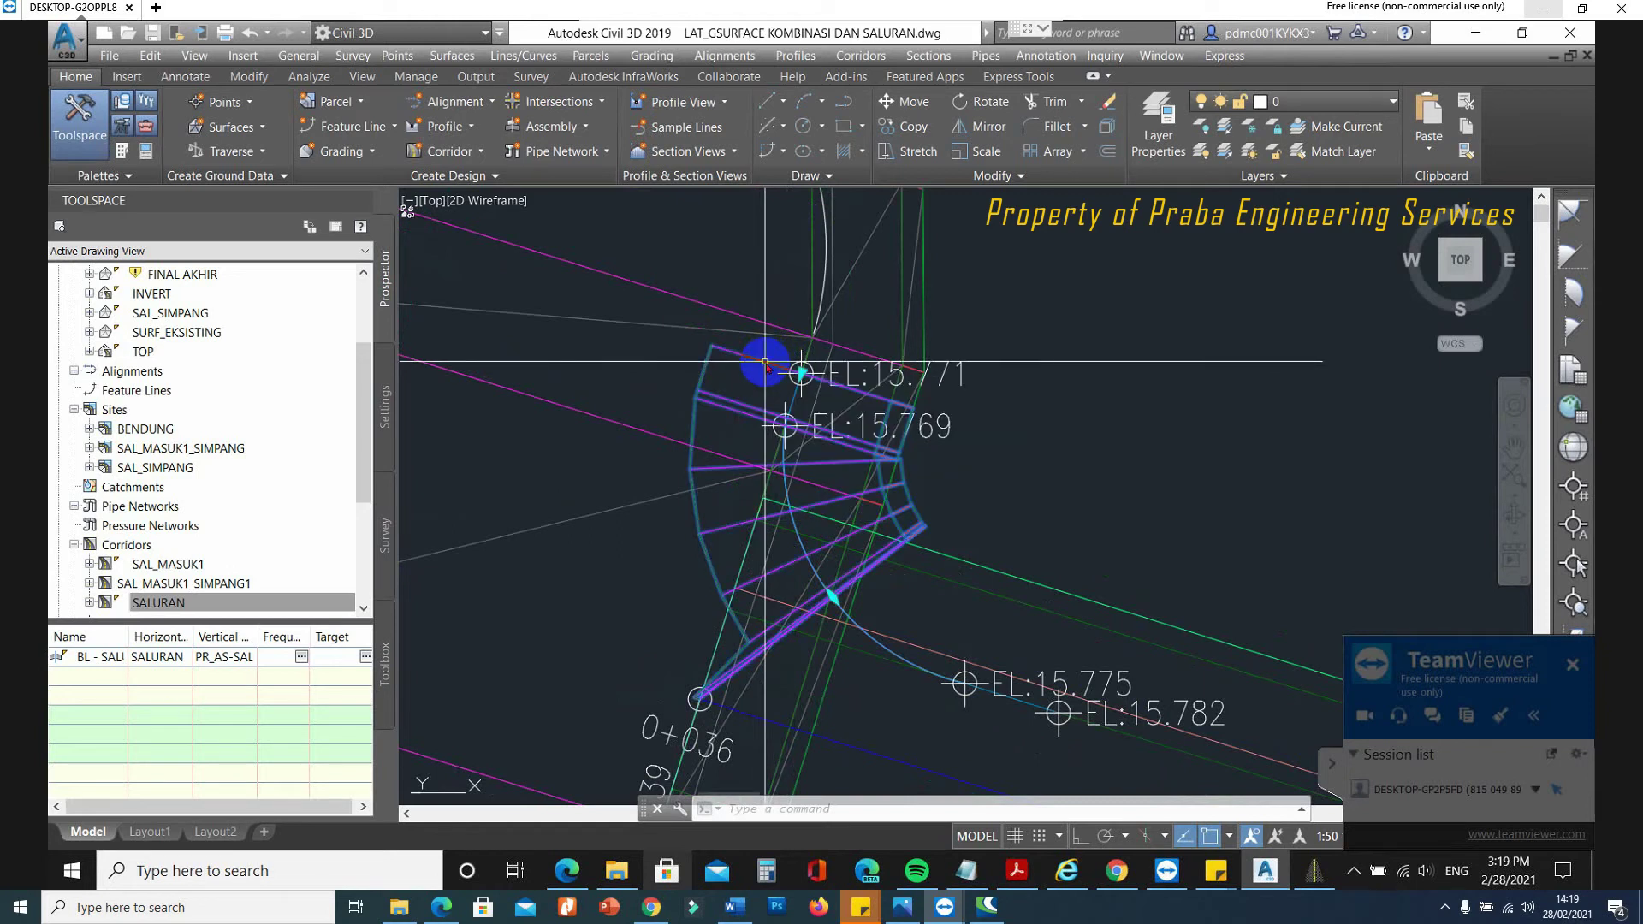
right_click(767, 366)
click(838, 567)
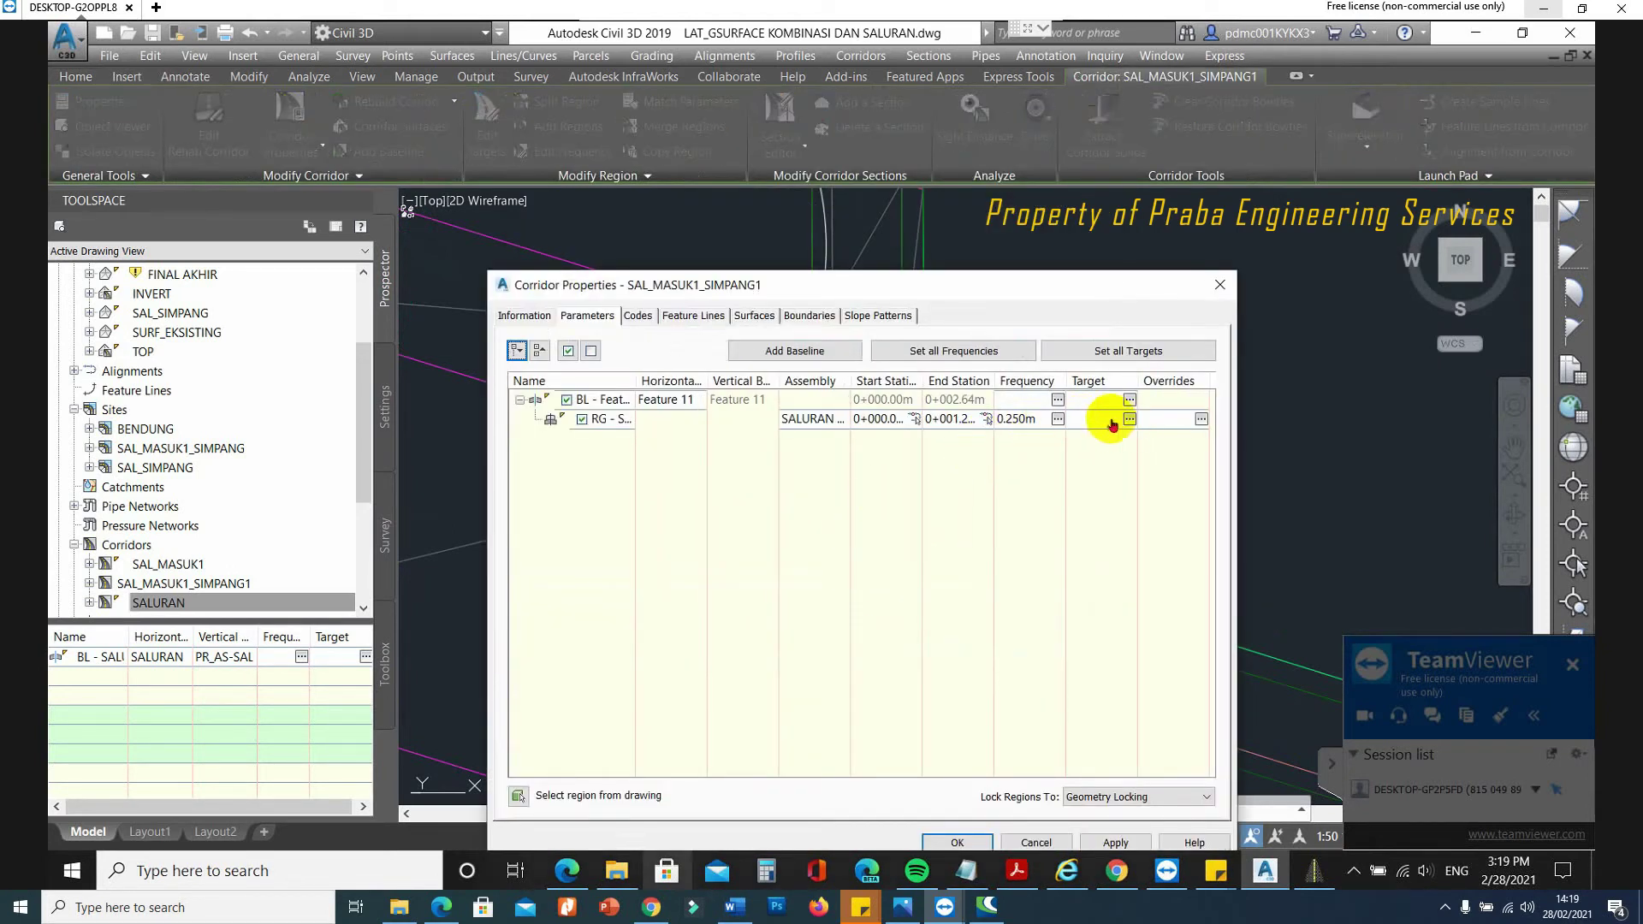
click(1130, 420)
click(970, 519)
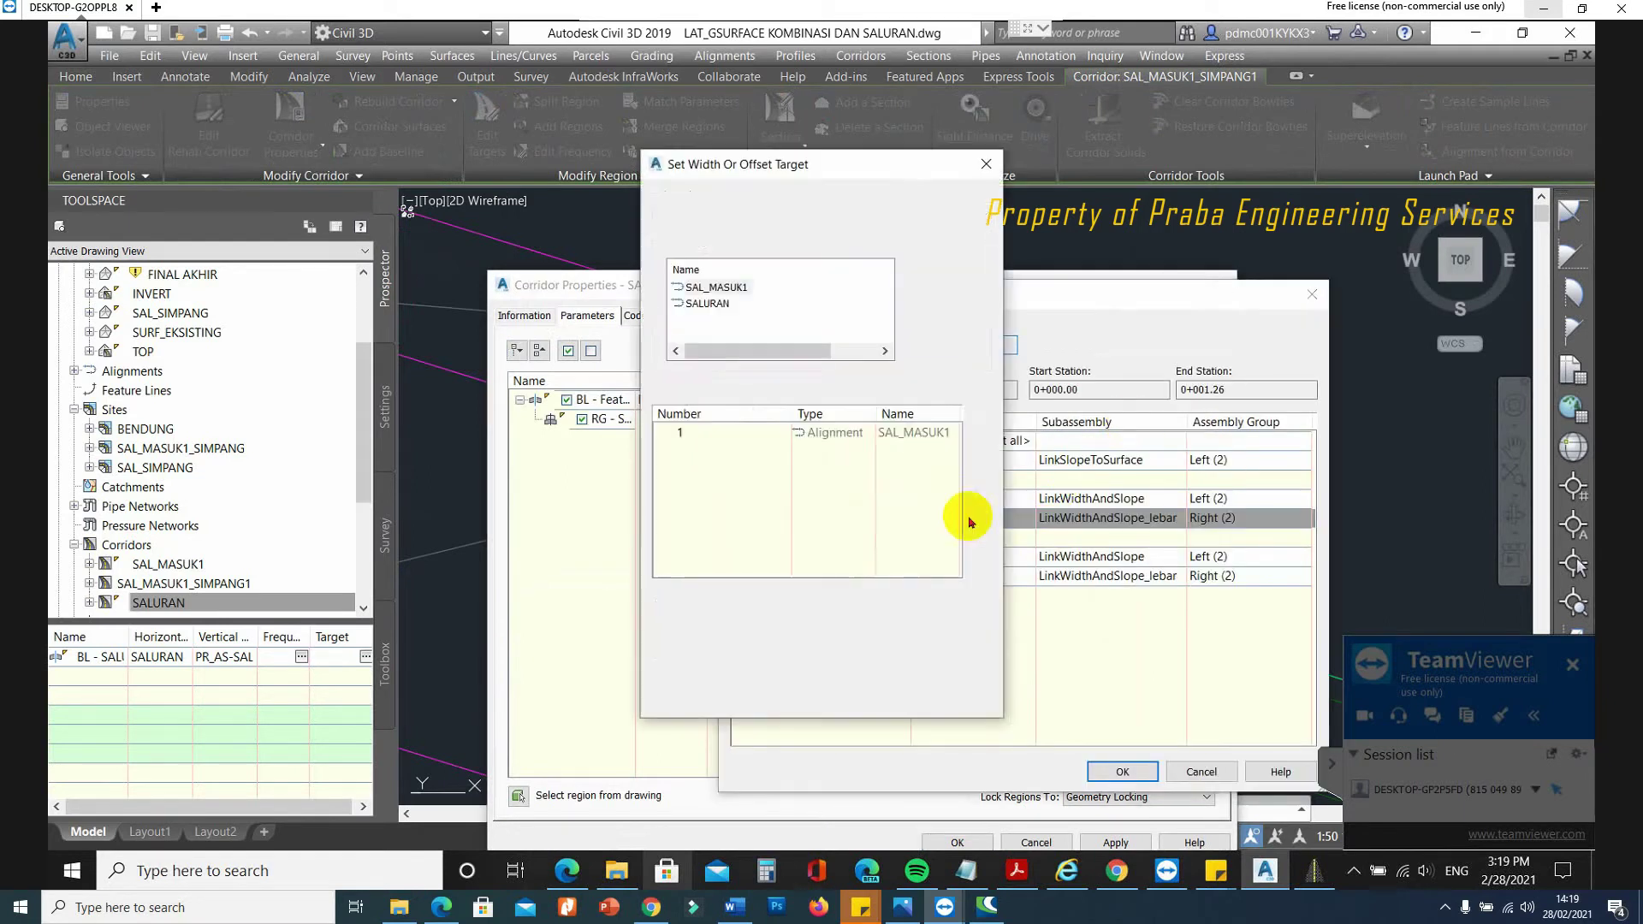
click(734, 432)
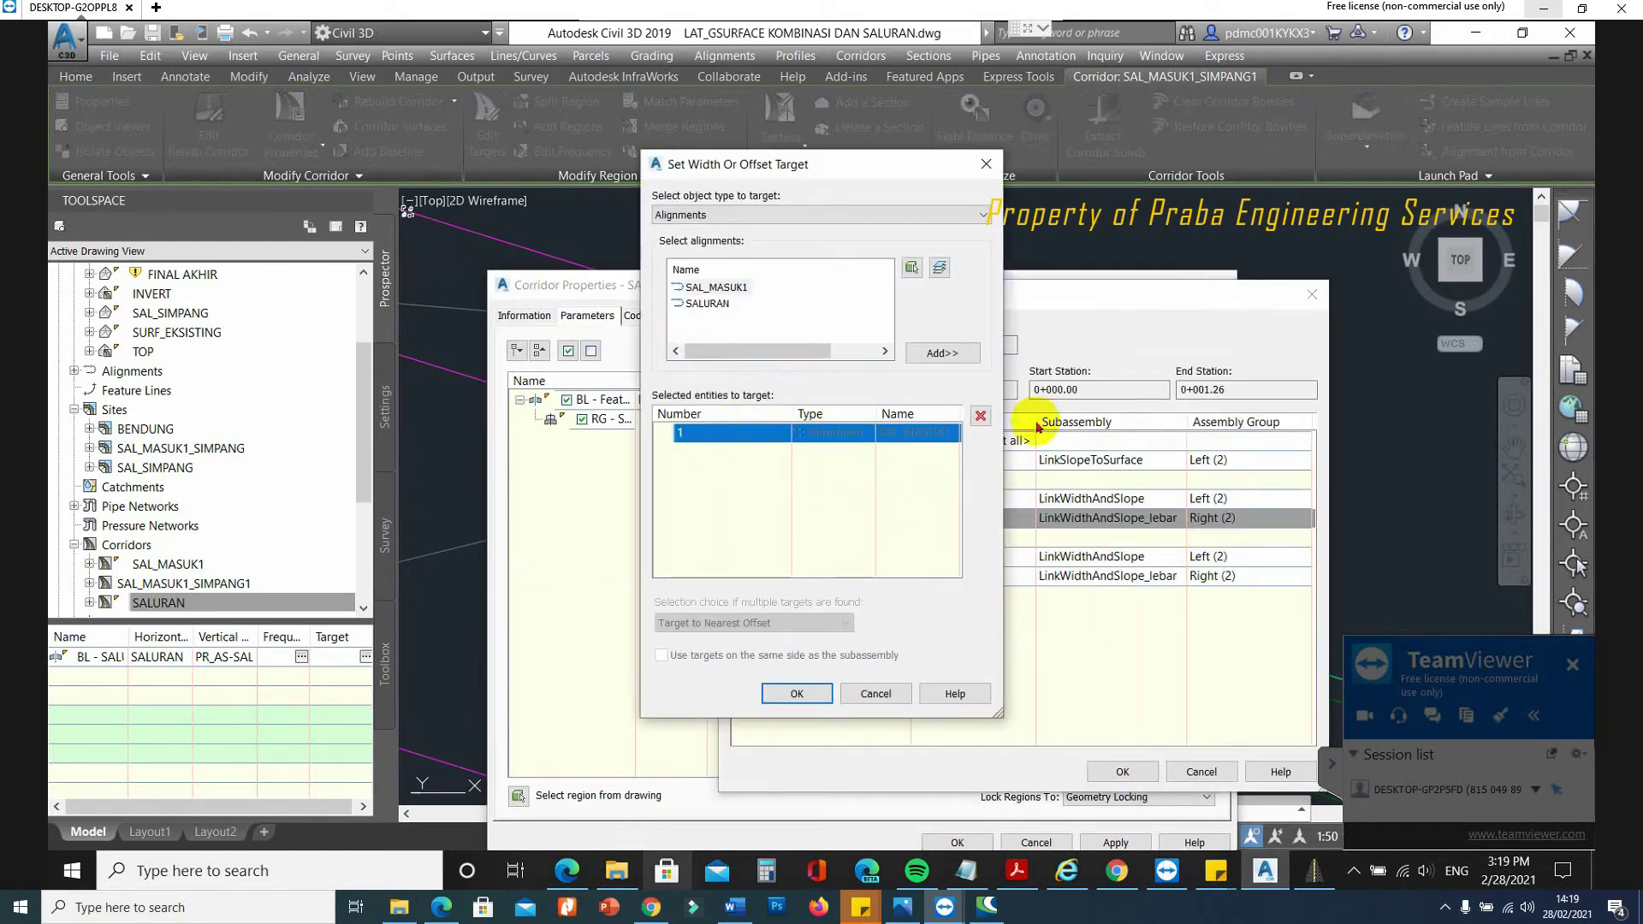
click(976, 427)
Target the SALURAN channel-edge polyline as the LinkWidthAndSlope_lebar offset target in the SAL_MASUK1_SIMPANG1 region, and accept the target mapping and corridor properties.
click(727, 220)
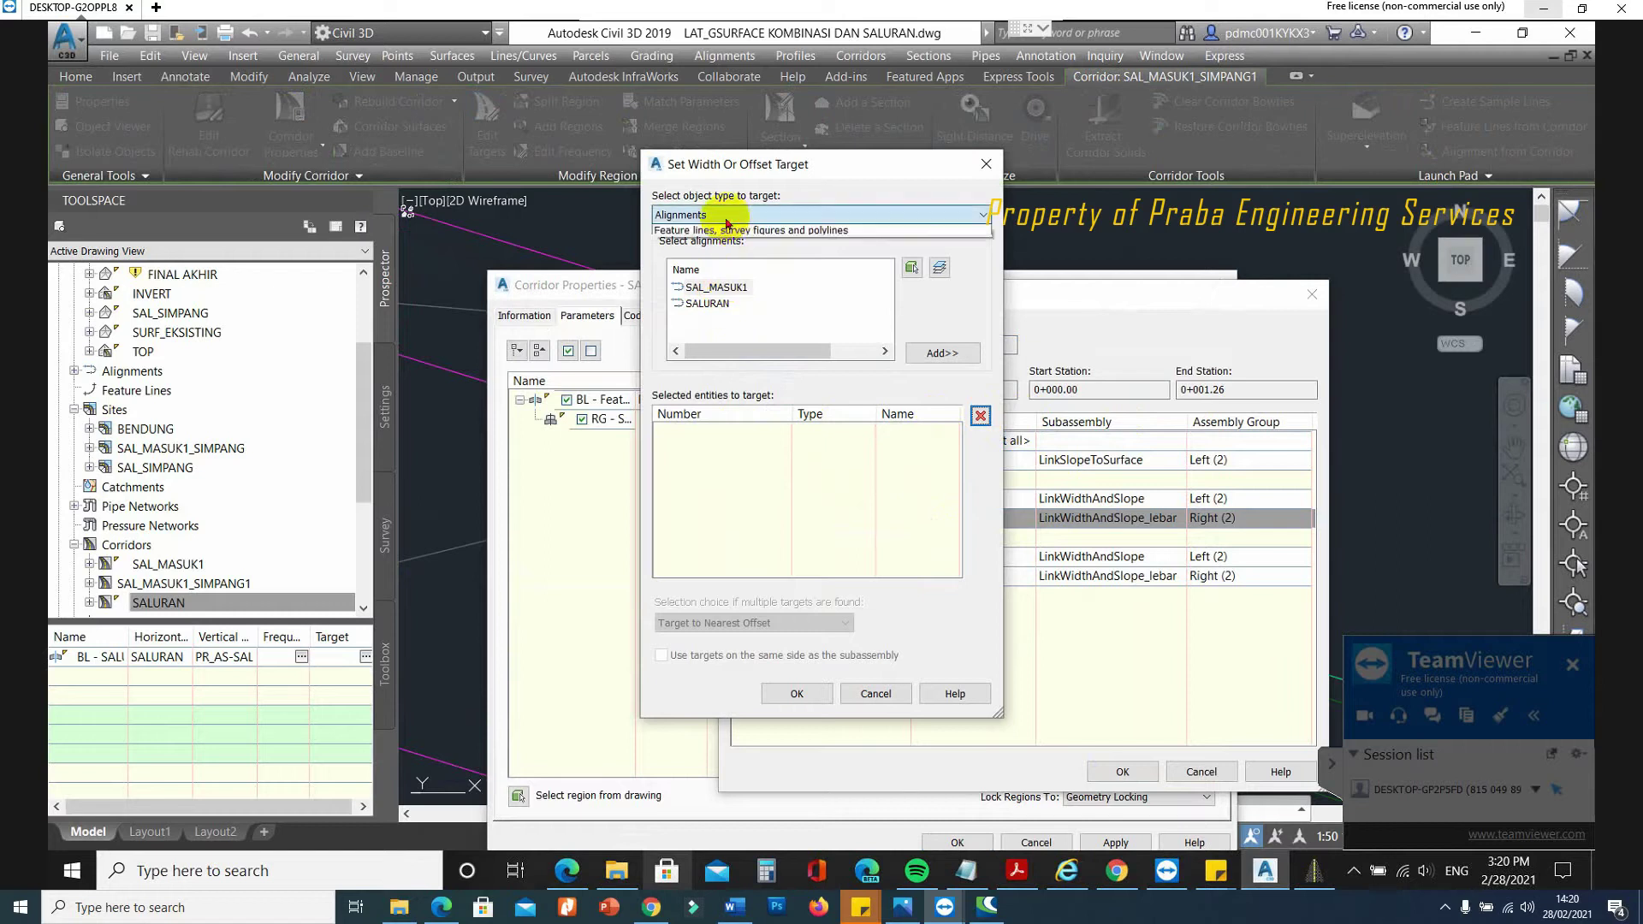
click(727, 232)
click(776, 323)
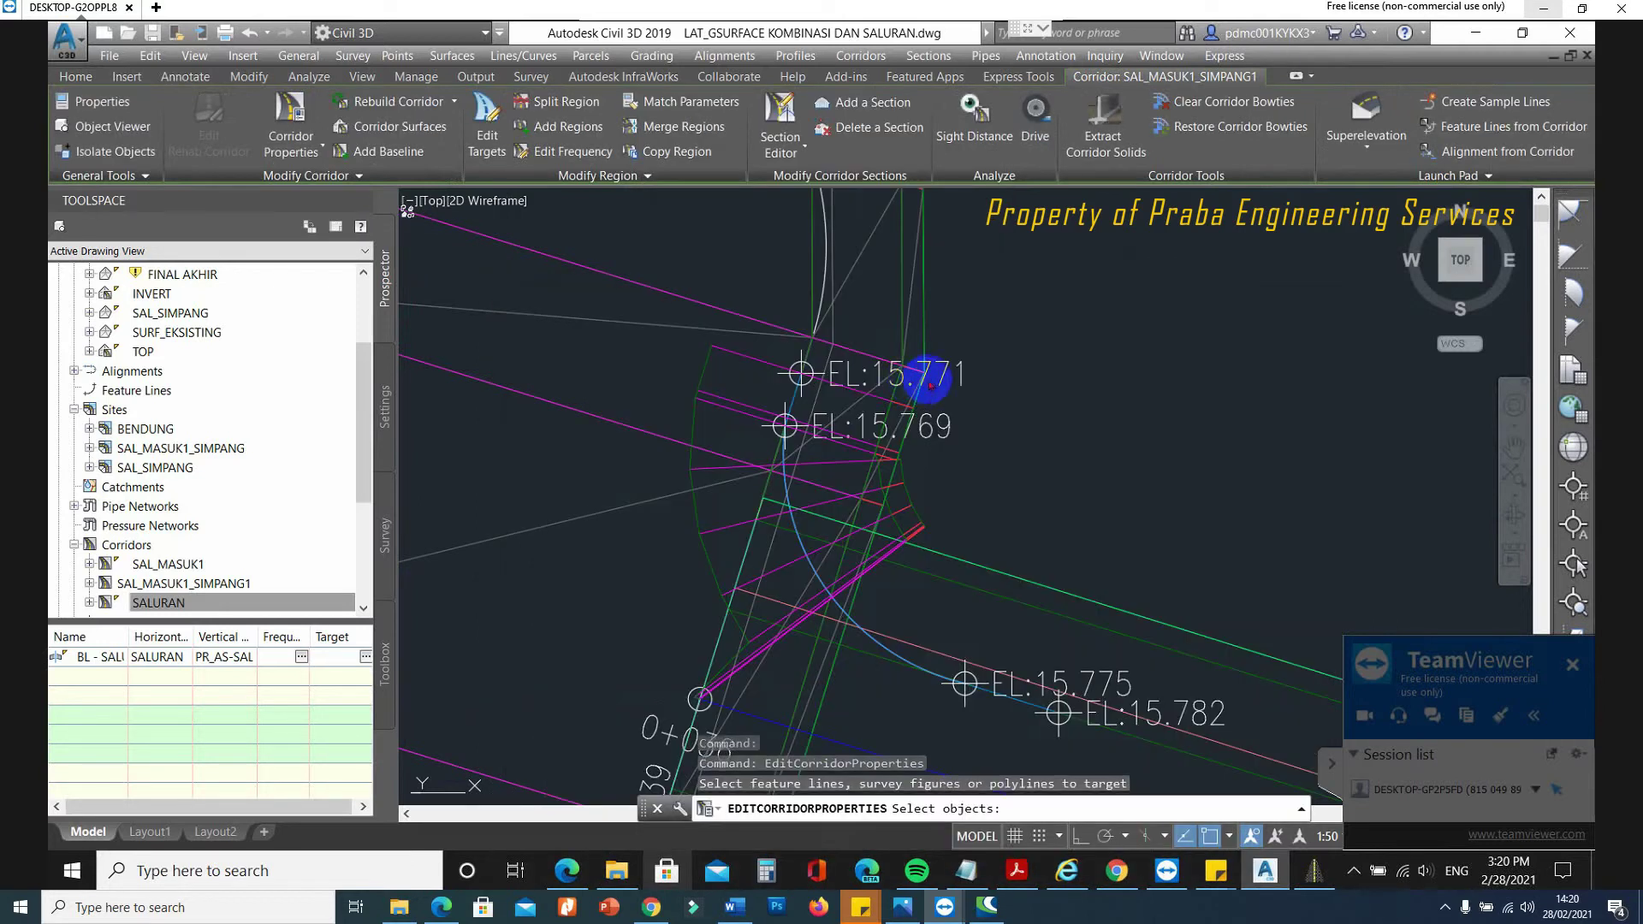
click(825, 301)
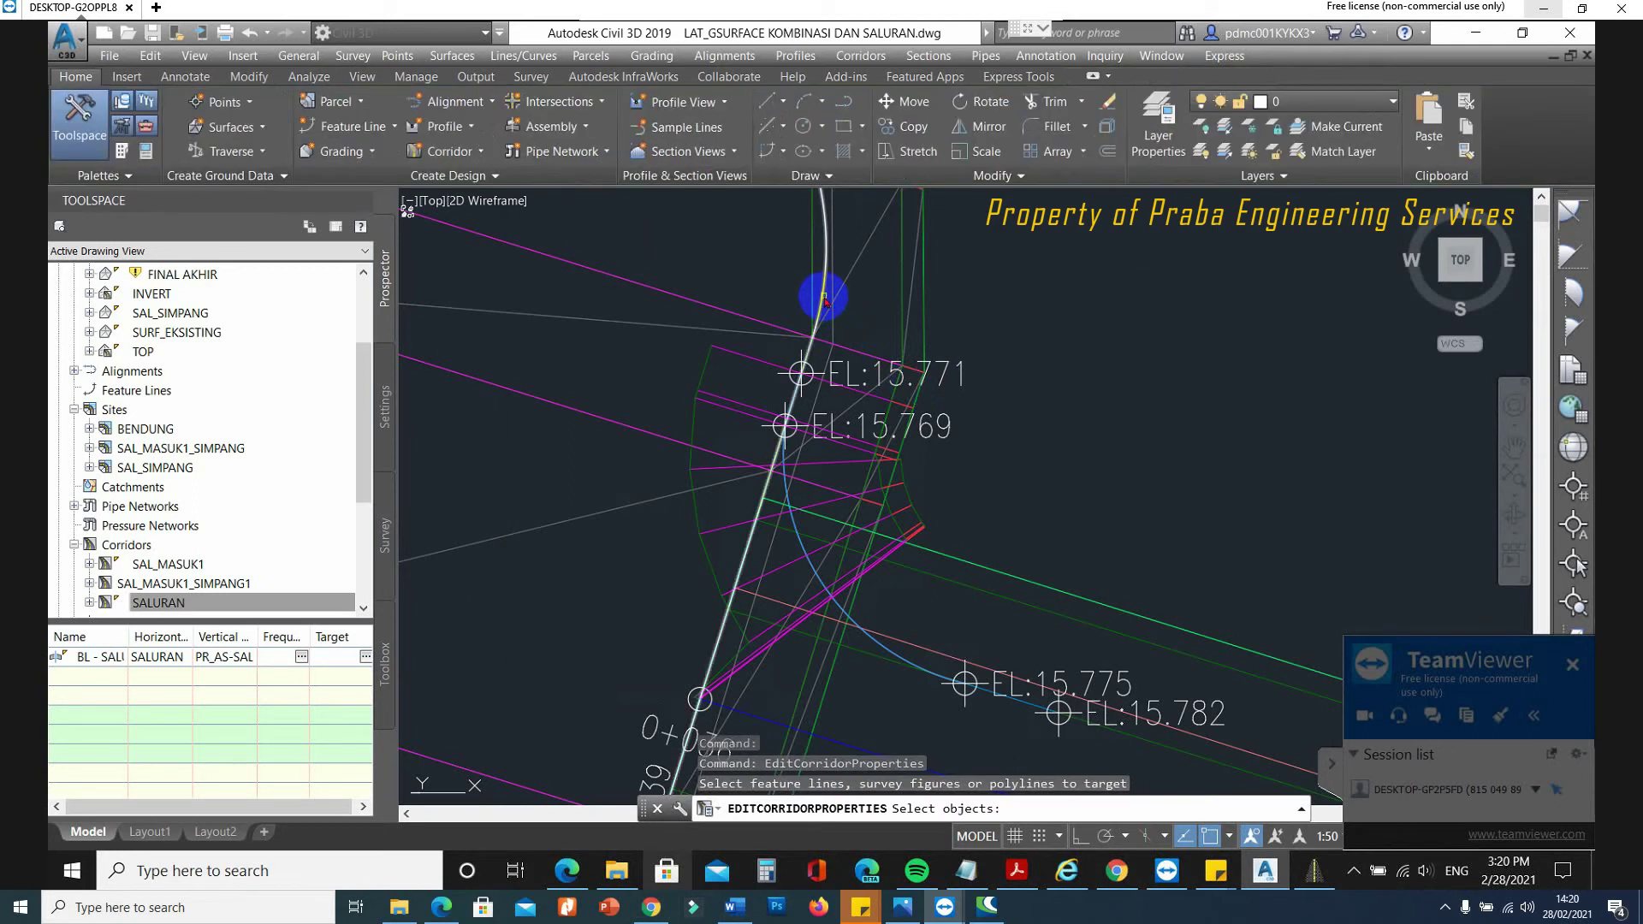
key(Return)
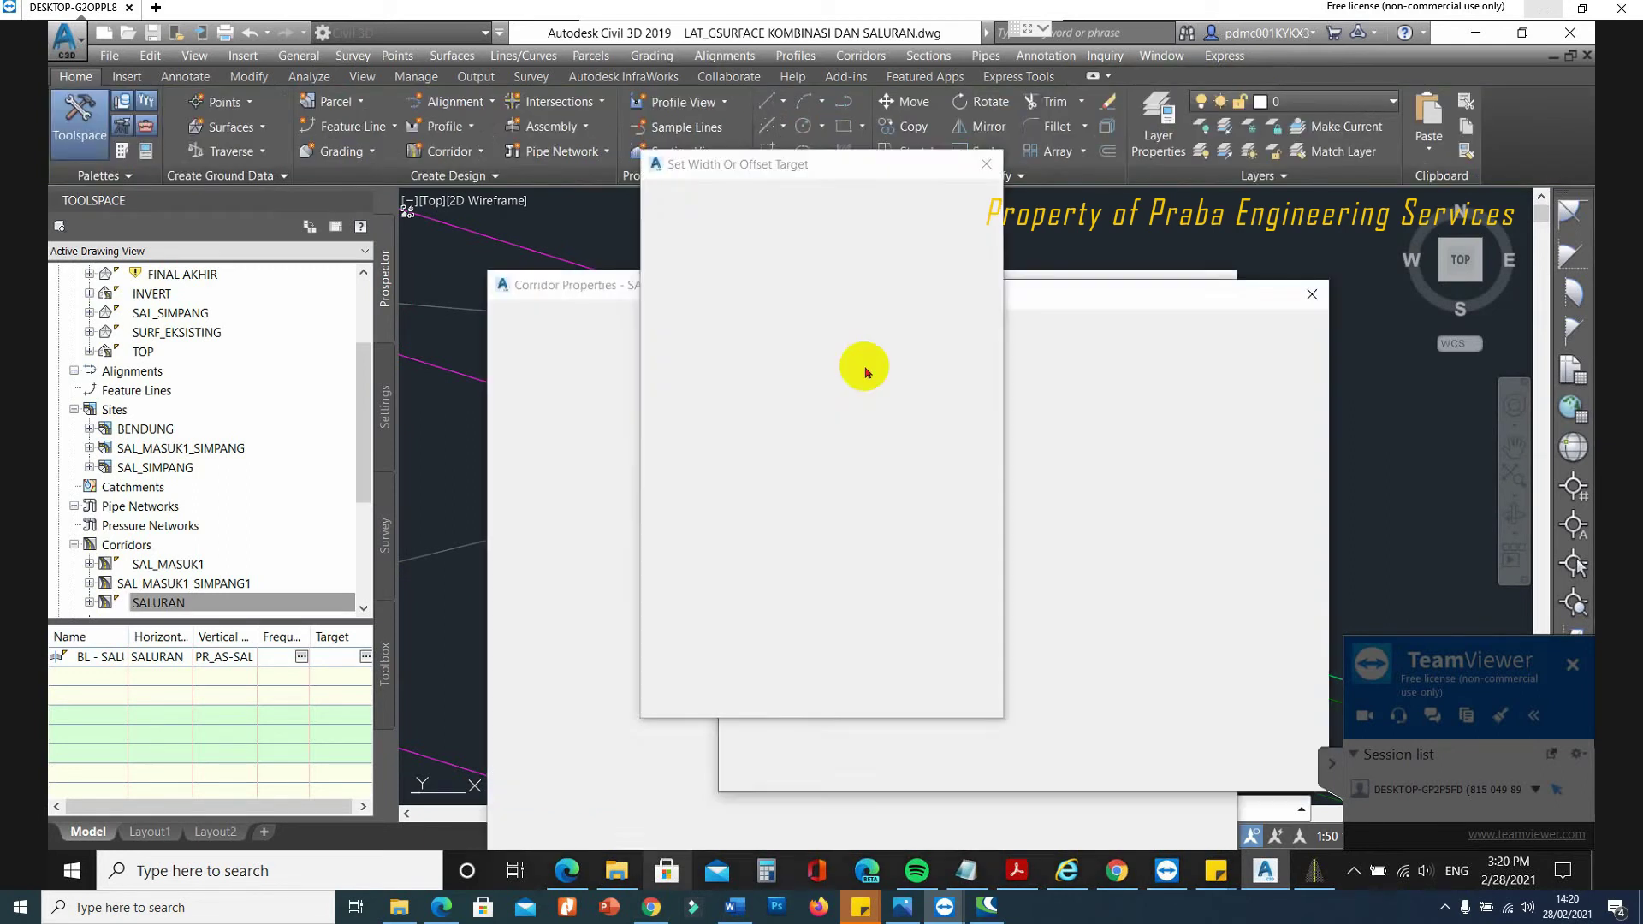
click(715, 685)
click(1122, 773)
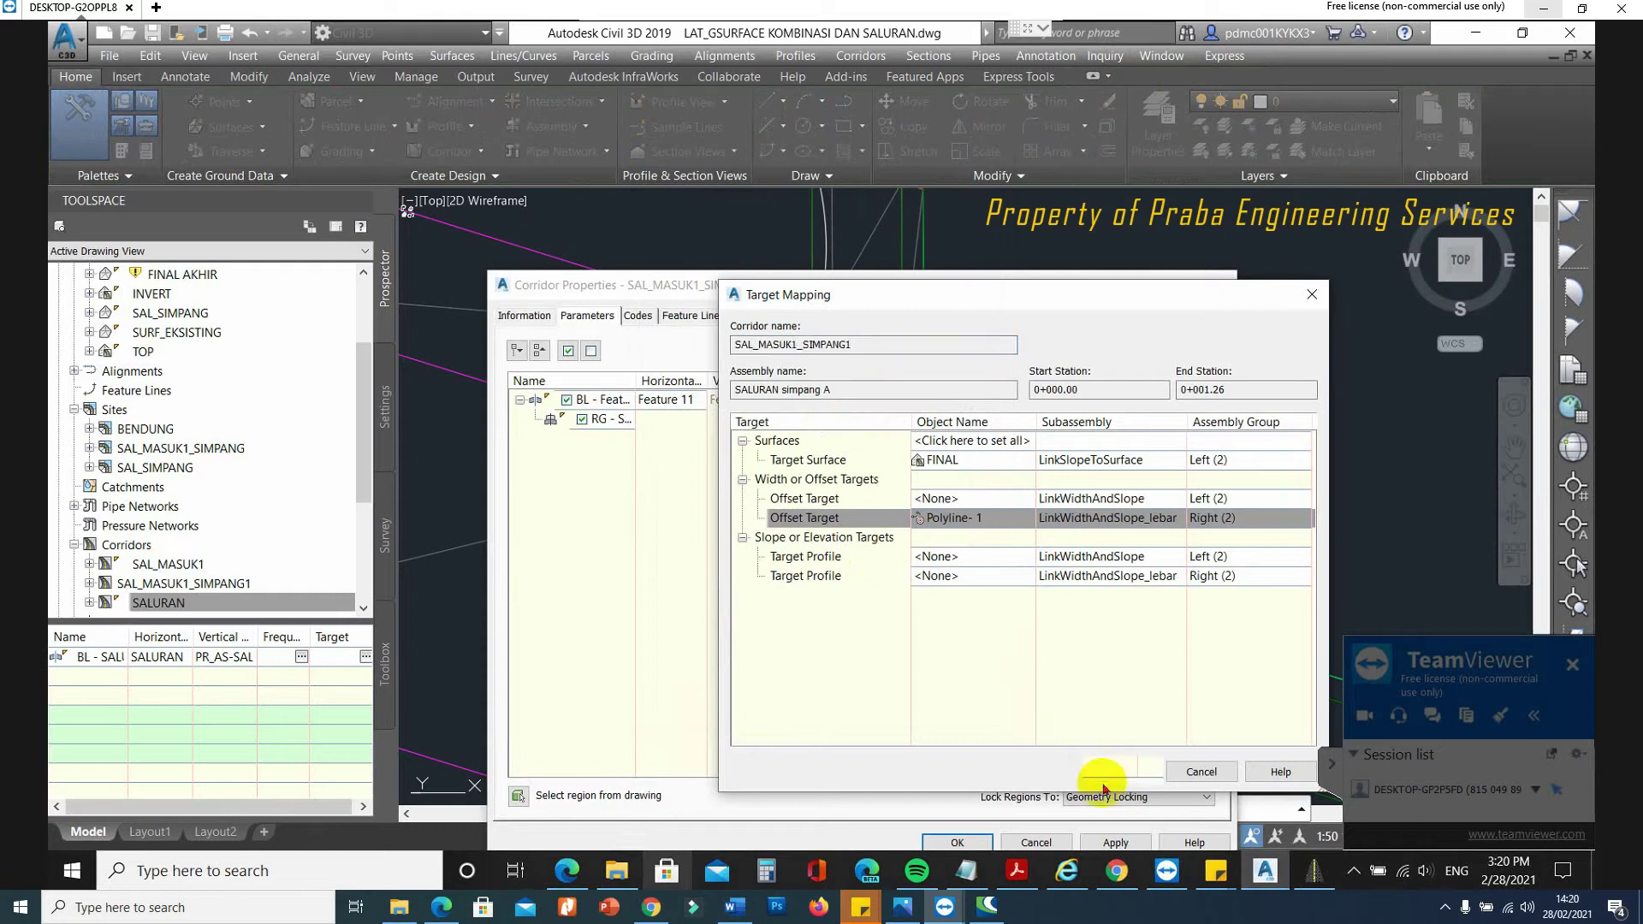
click(958, 842)
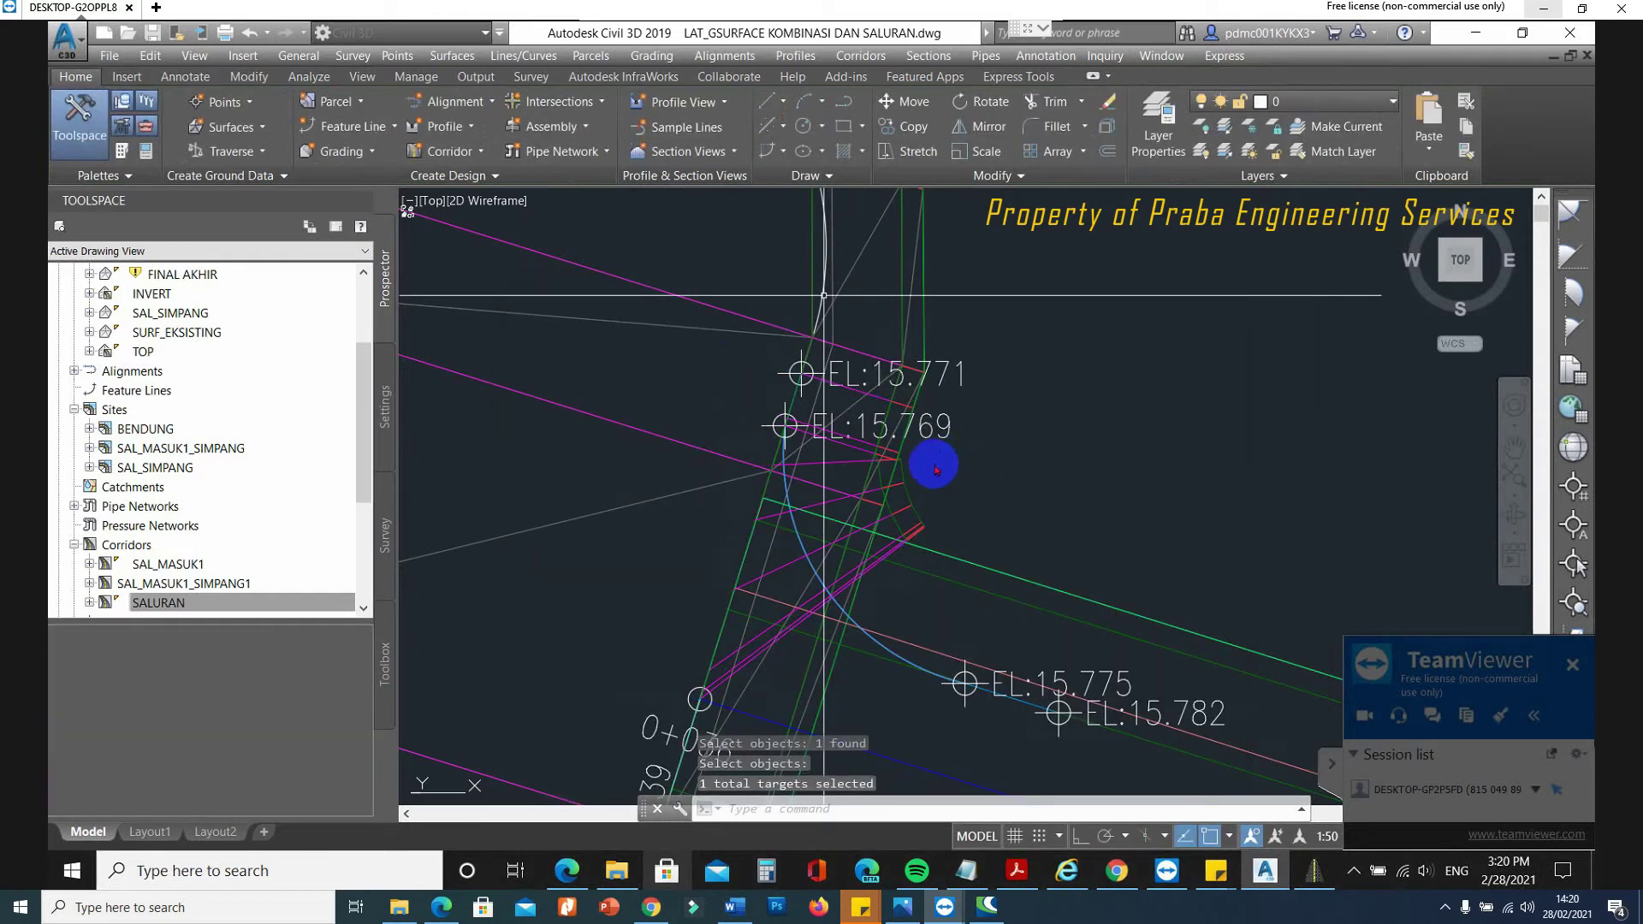
Insert a region with the SALURAN simpang A assembly after the existing SAL_MASUK1_SIMPANG1 corridor region, and widen the Assembly column to show full names.
scroll(822, 428, down, 5)
scroll(810, 425, up, 4)
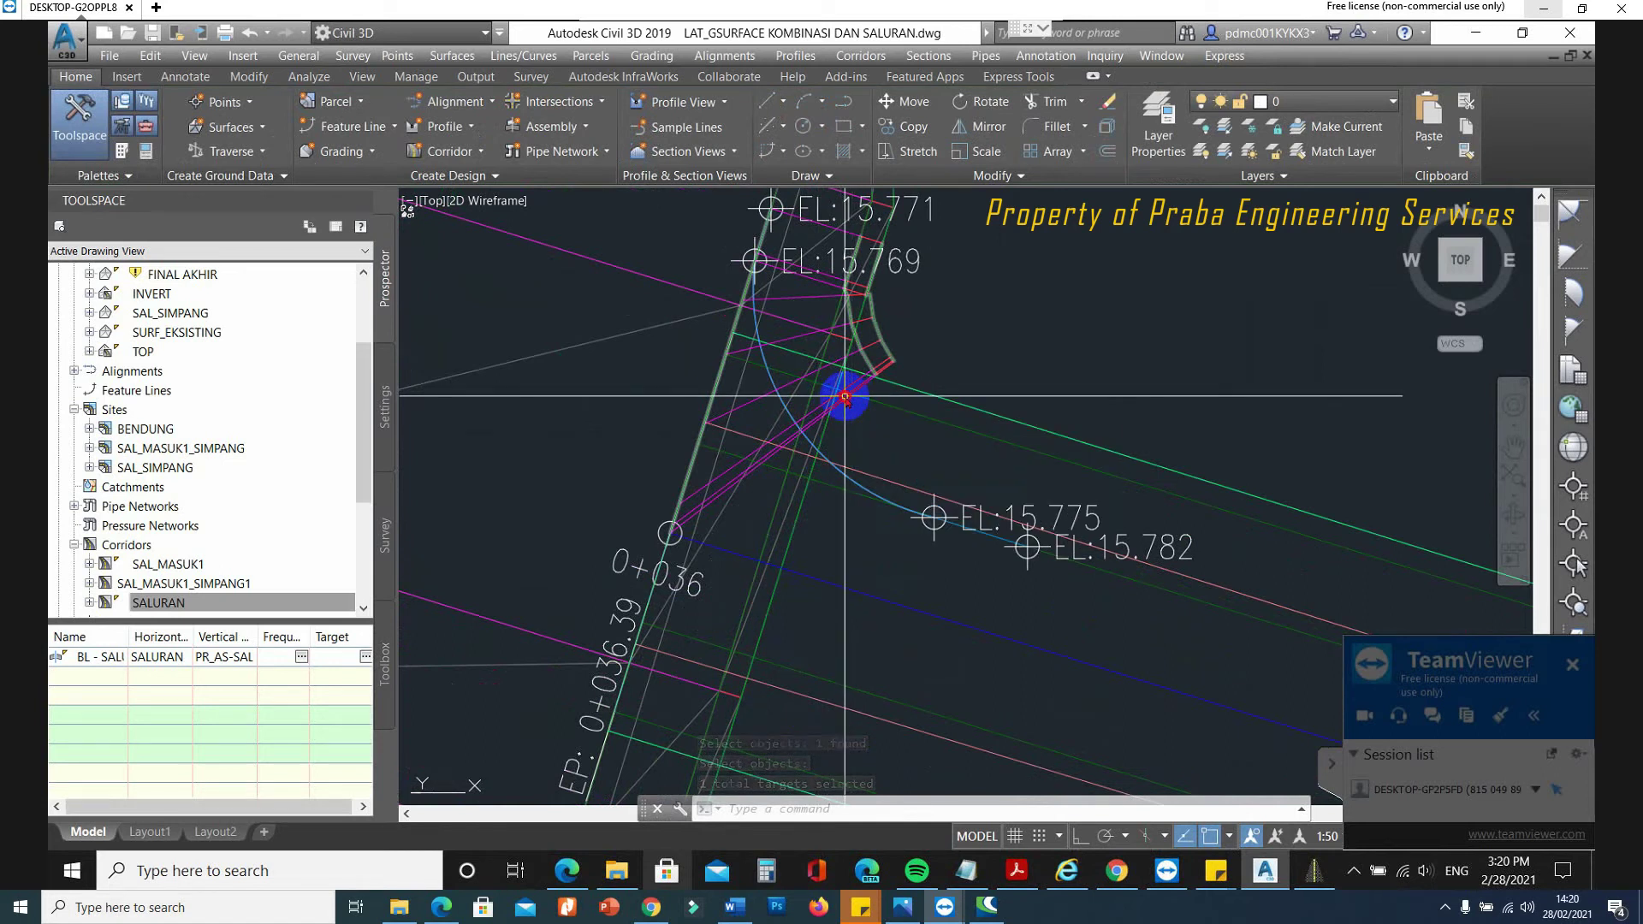
click(851, 396)
right_click(847, 402)
click(937, 602)
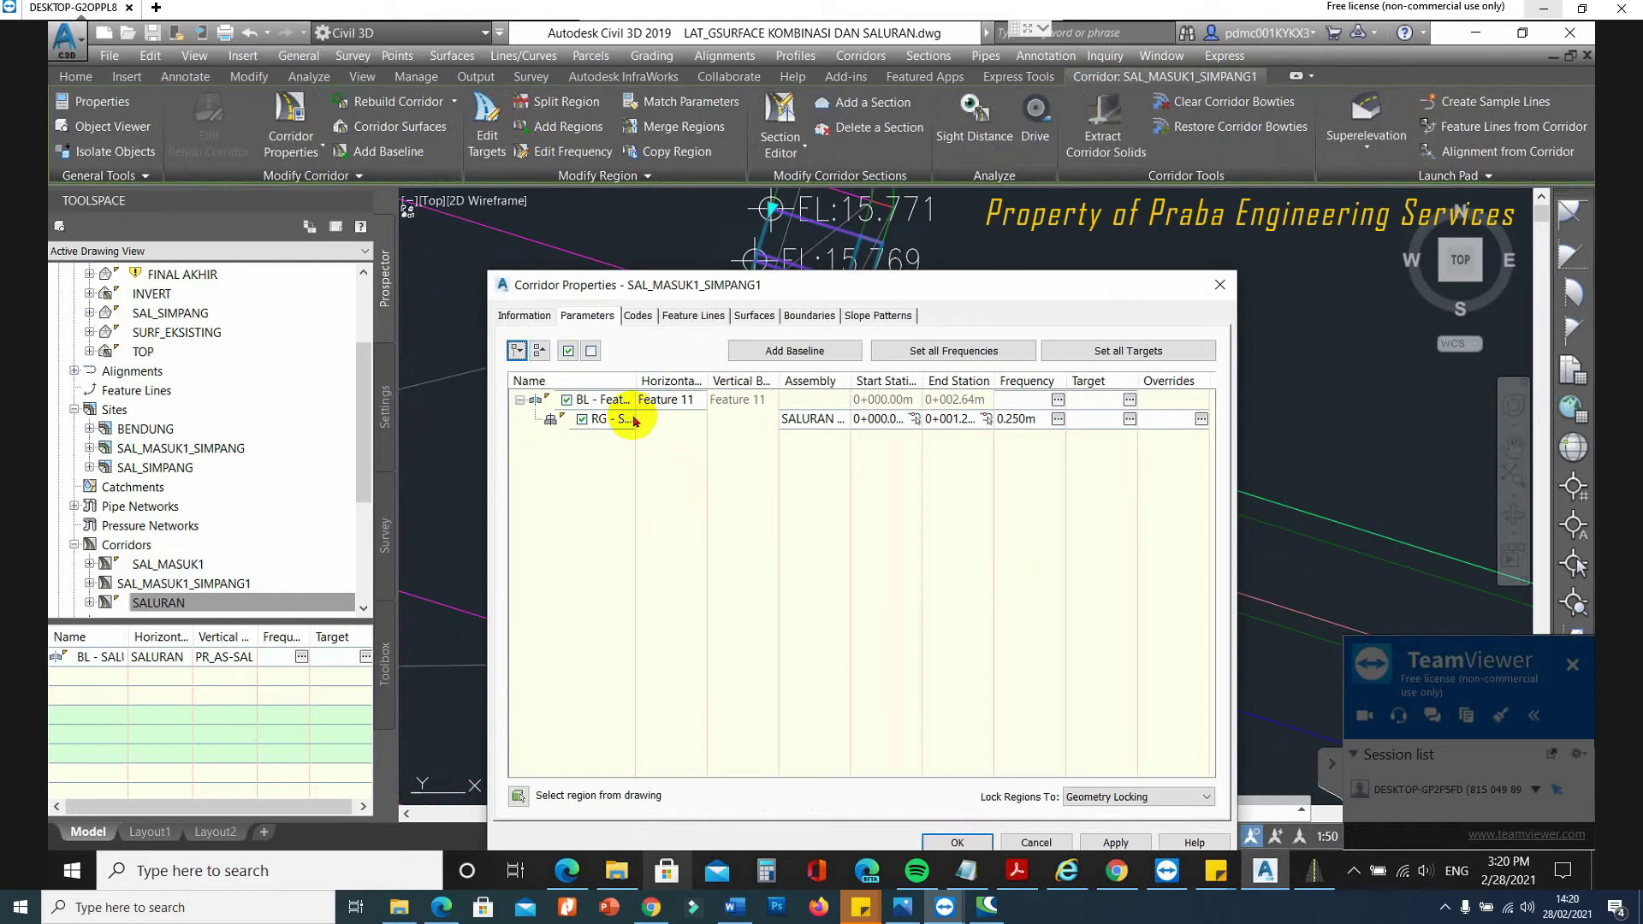
right_click(634, 421)
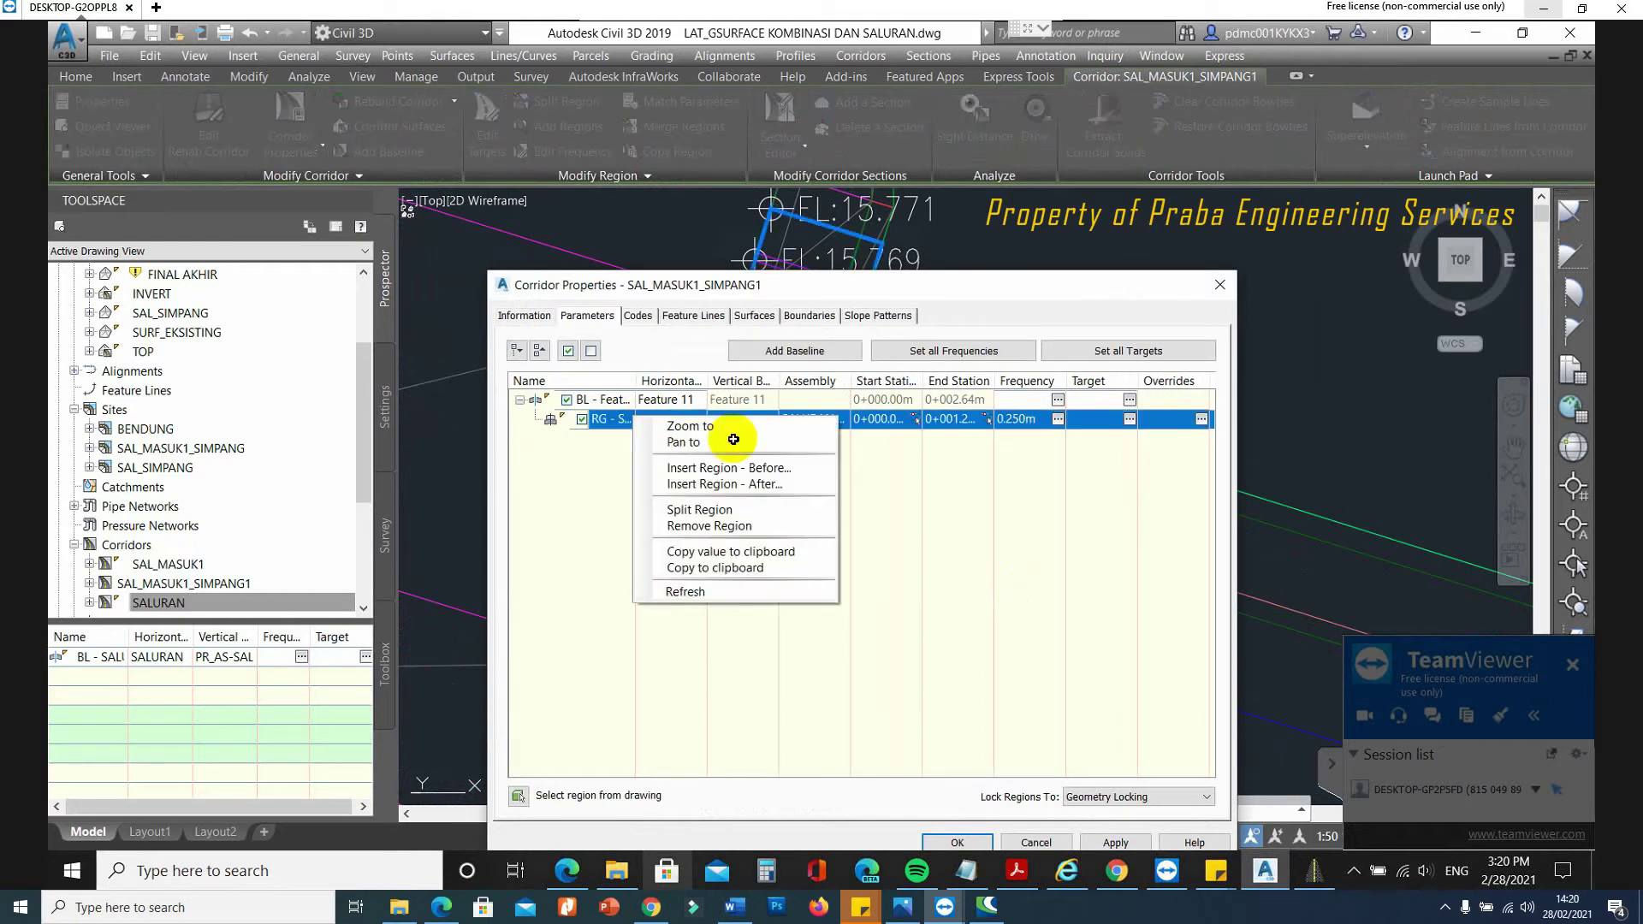
click(759, 484)
click(663, 413)
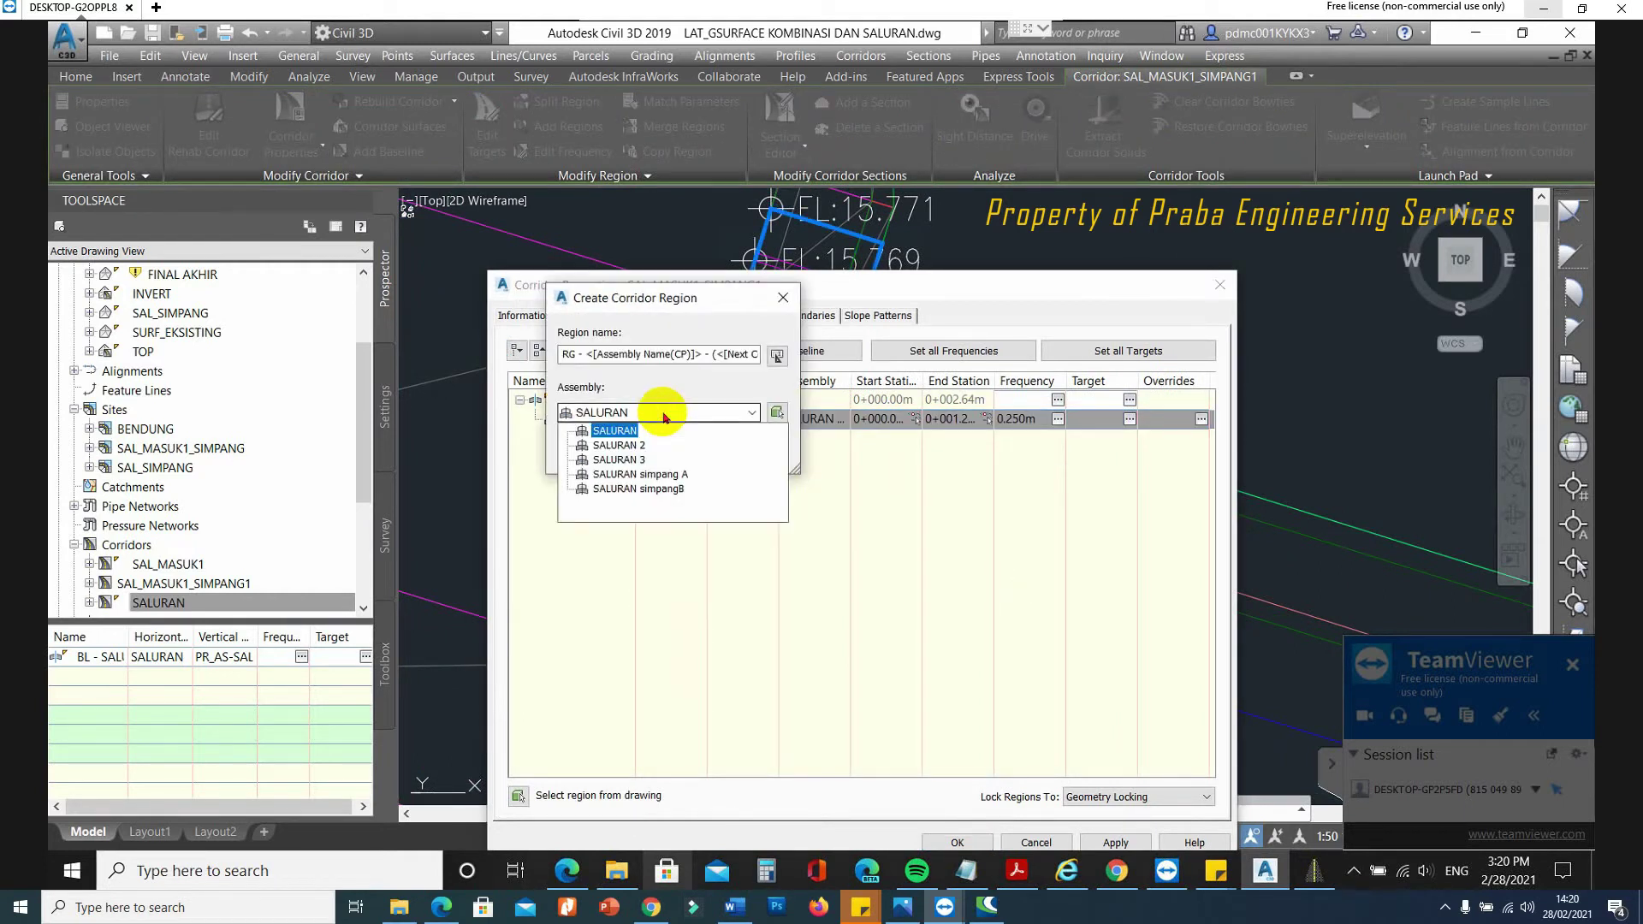
click(649, 475)
click(715, 447)
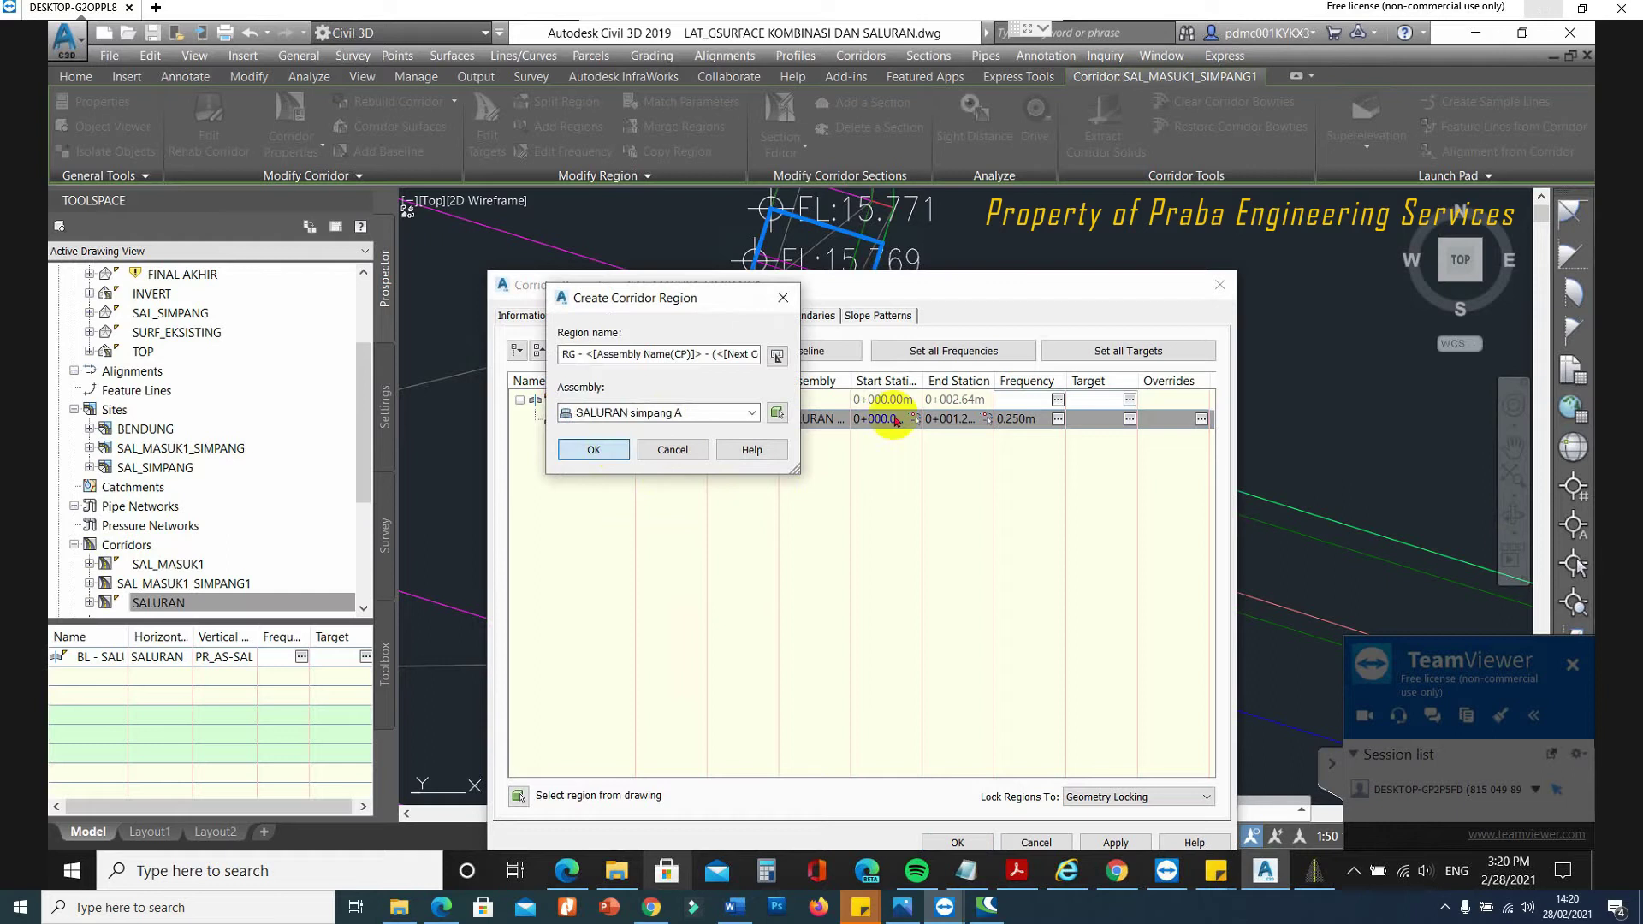
drag(851, 380, 917, 380)
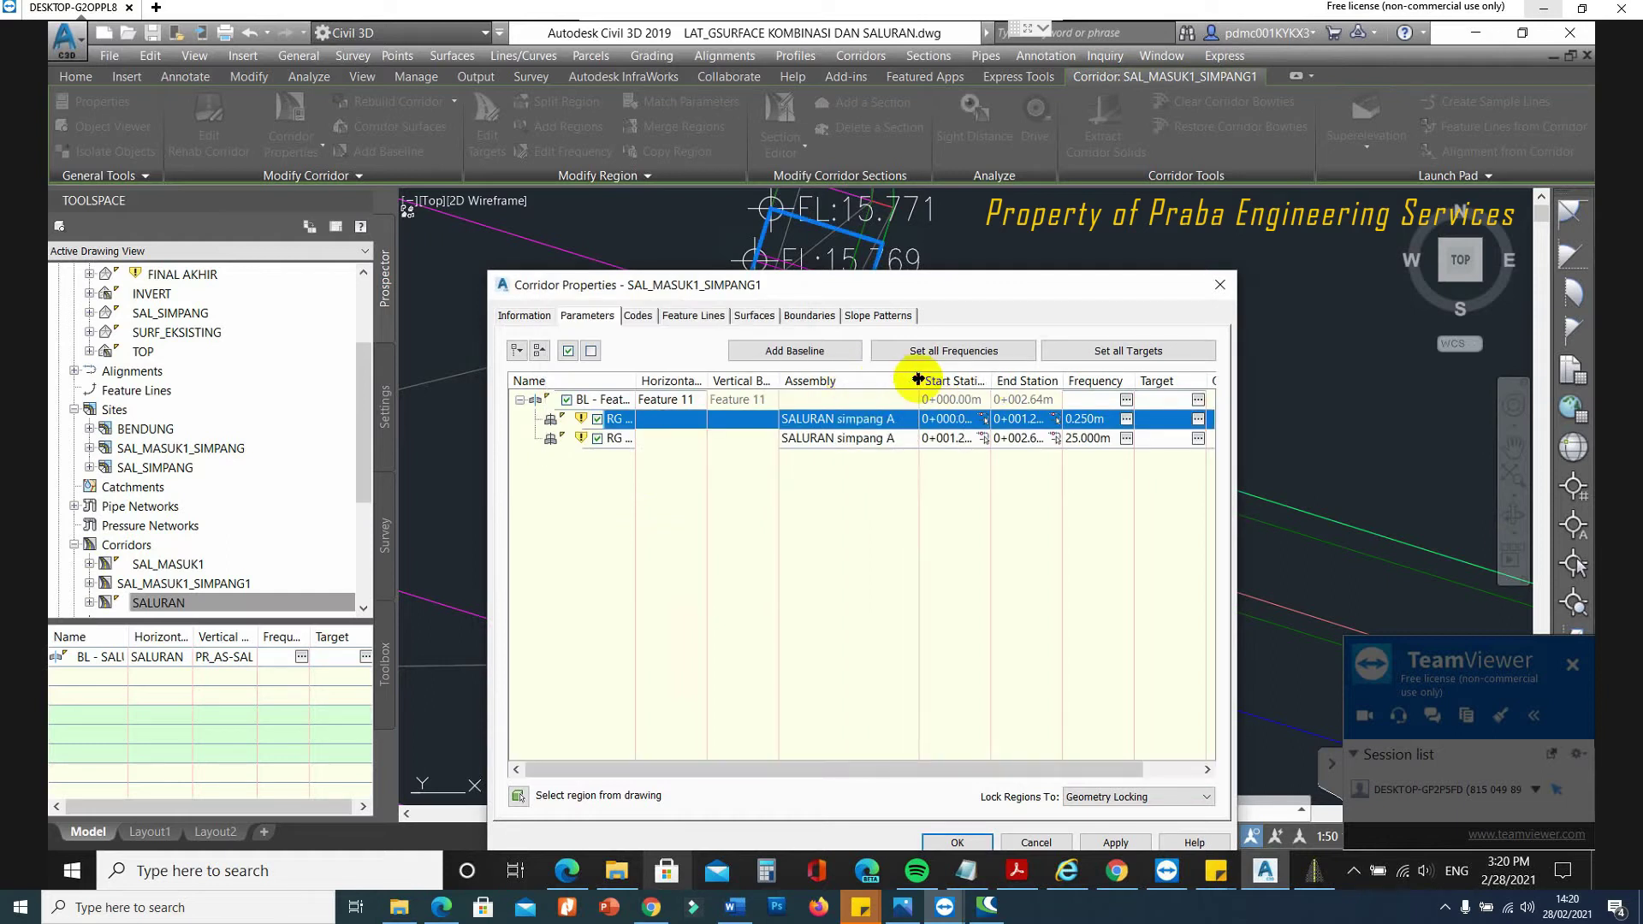
Set all target surfaces of the SAL_MASUK1_SIMPANG1 corridor to the FINAL surface.
click(1161, 351)
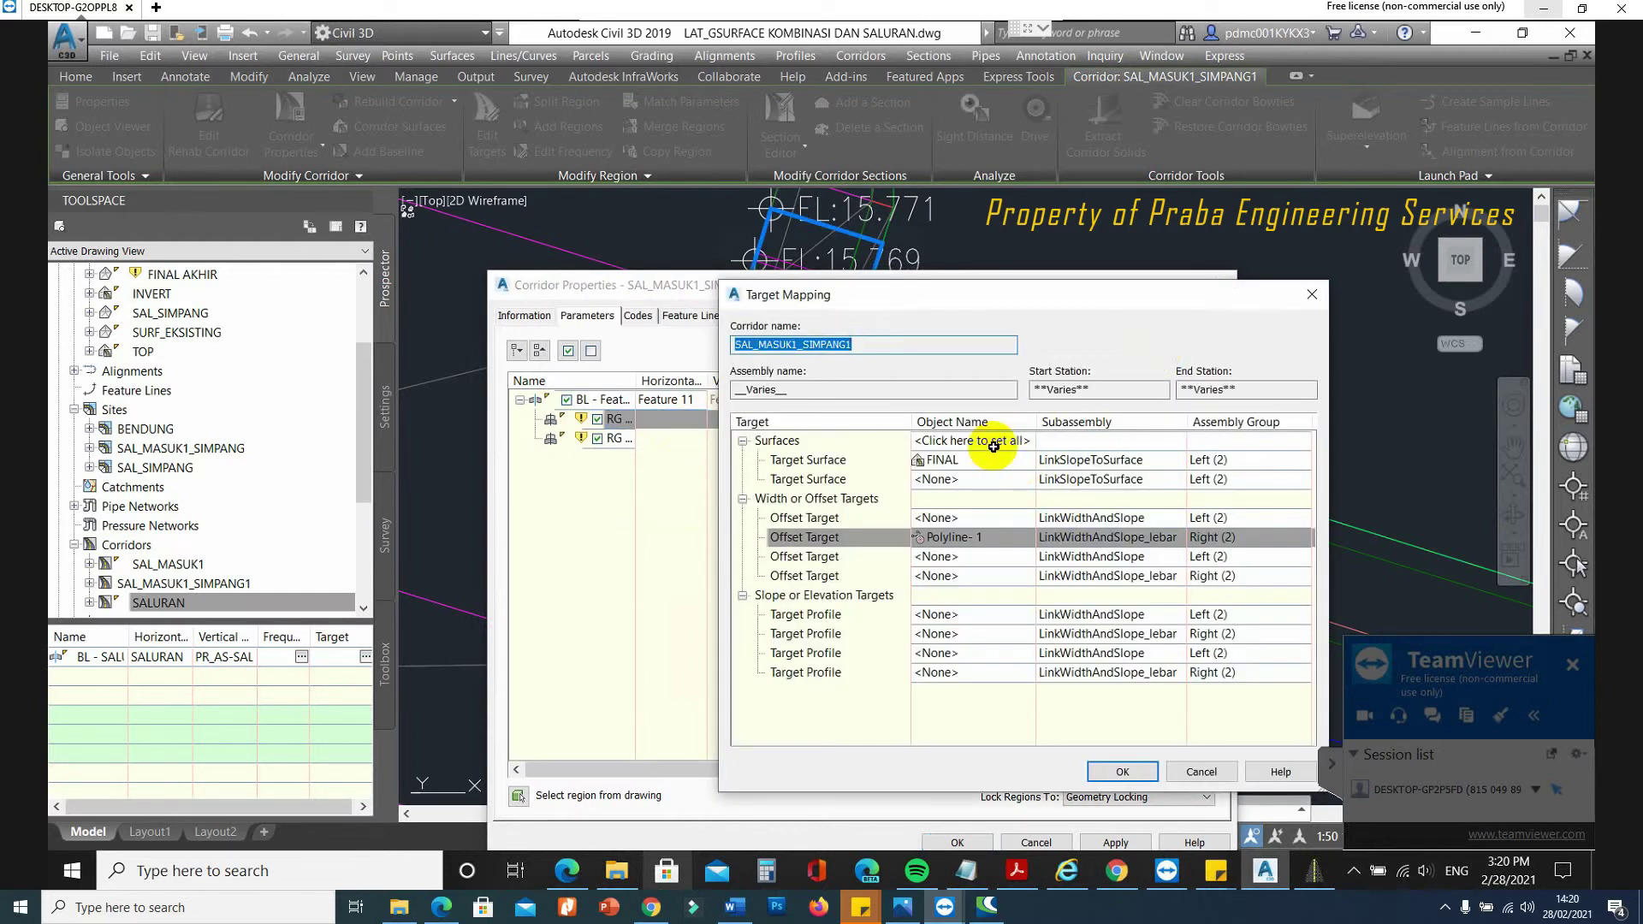
click(989, 440)
click(663, 410)
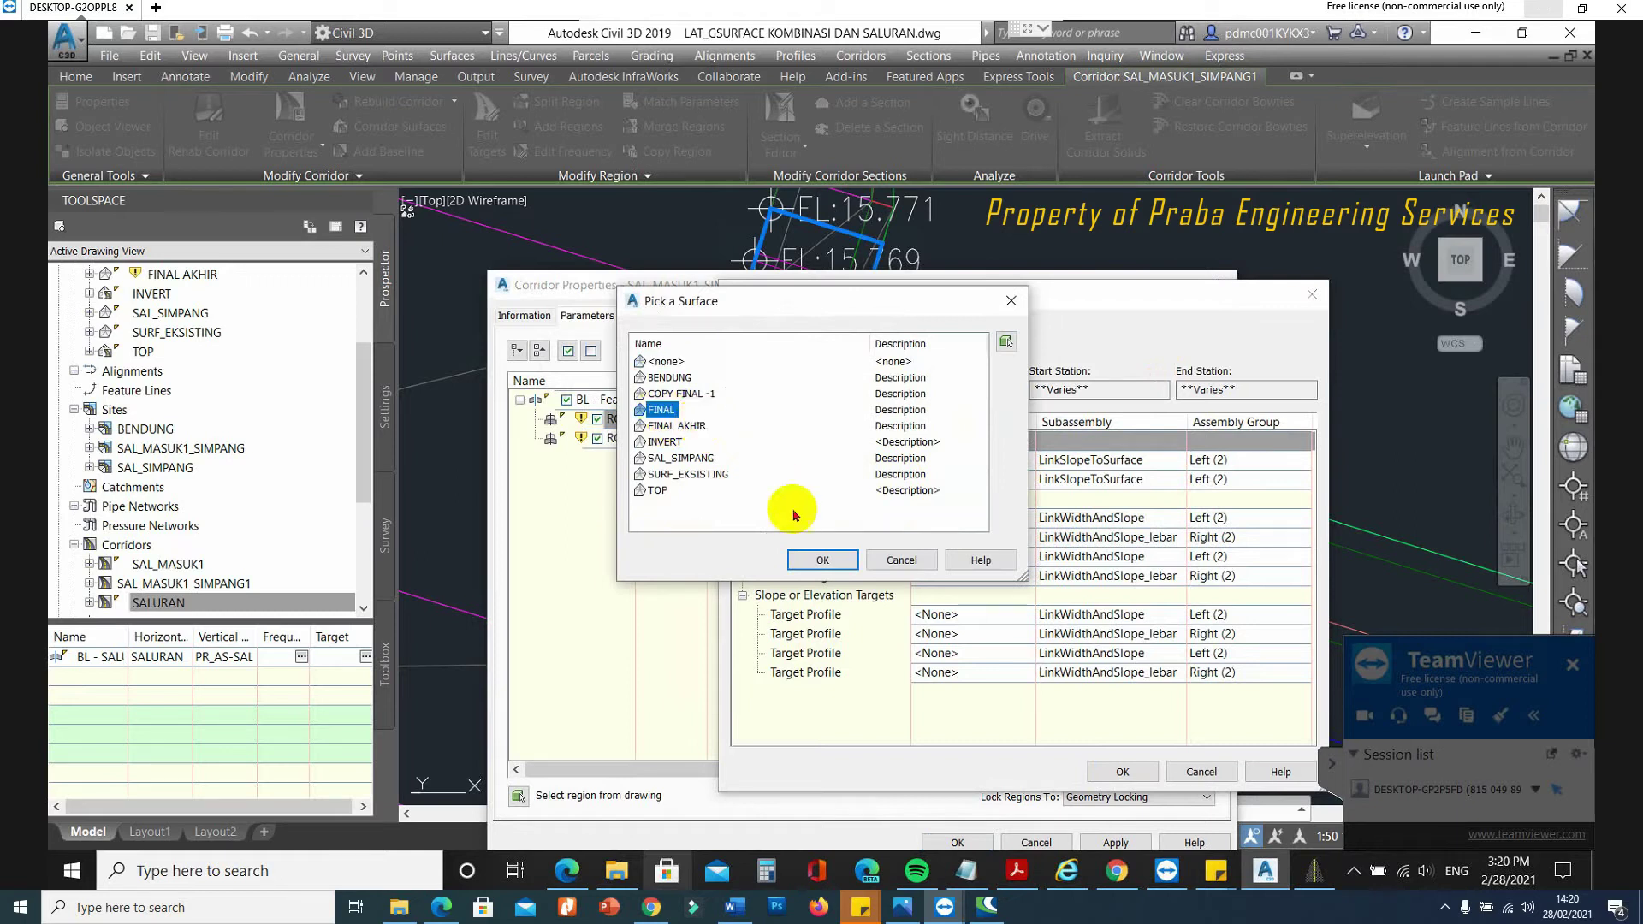
click(822, 560)
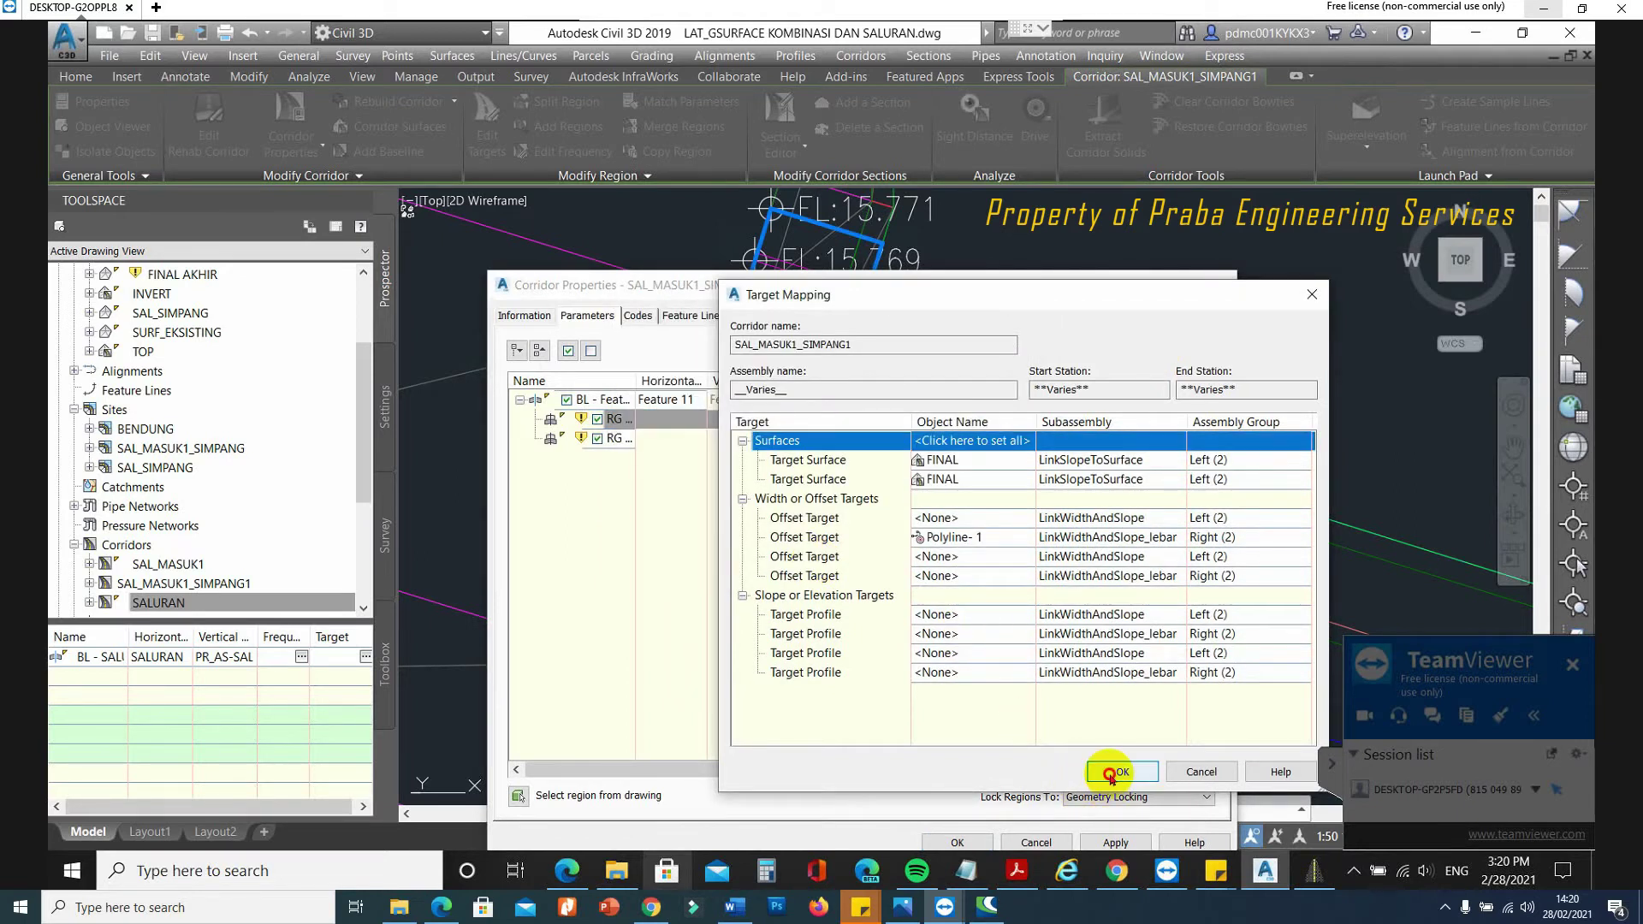
click(1111, 773)
Set the second region's assembly frequency to 0.25 m along tangents, curves, spirals and vertical curves.
click(702, 439)
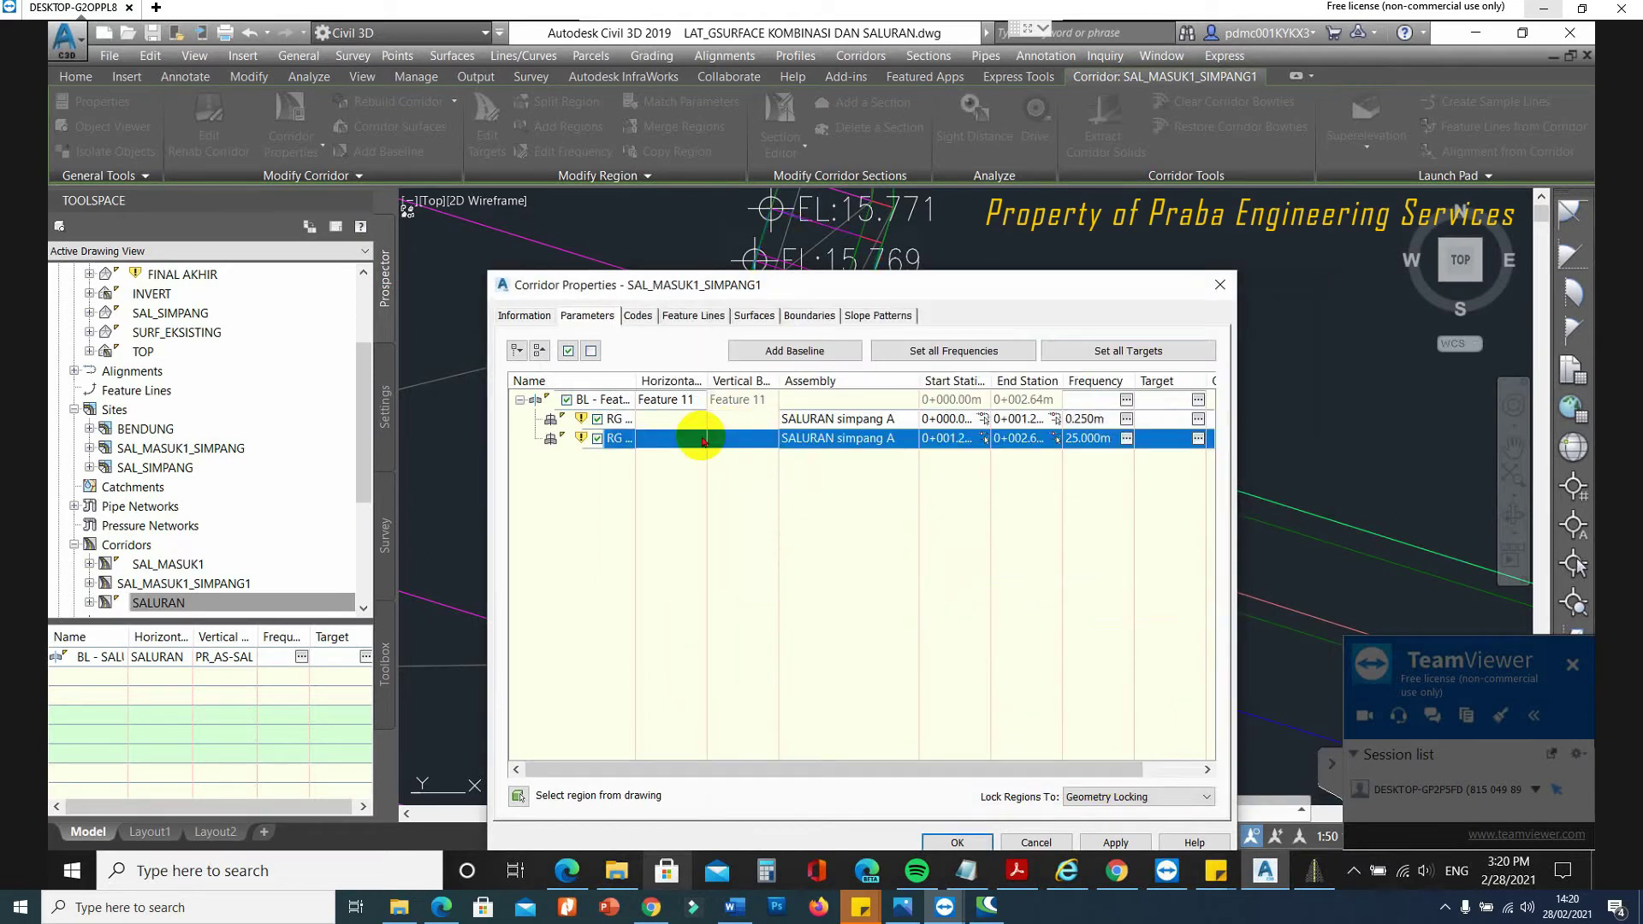
click(1126, 439)
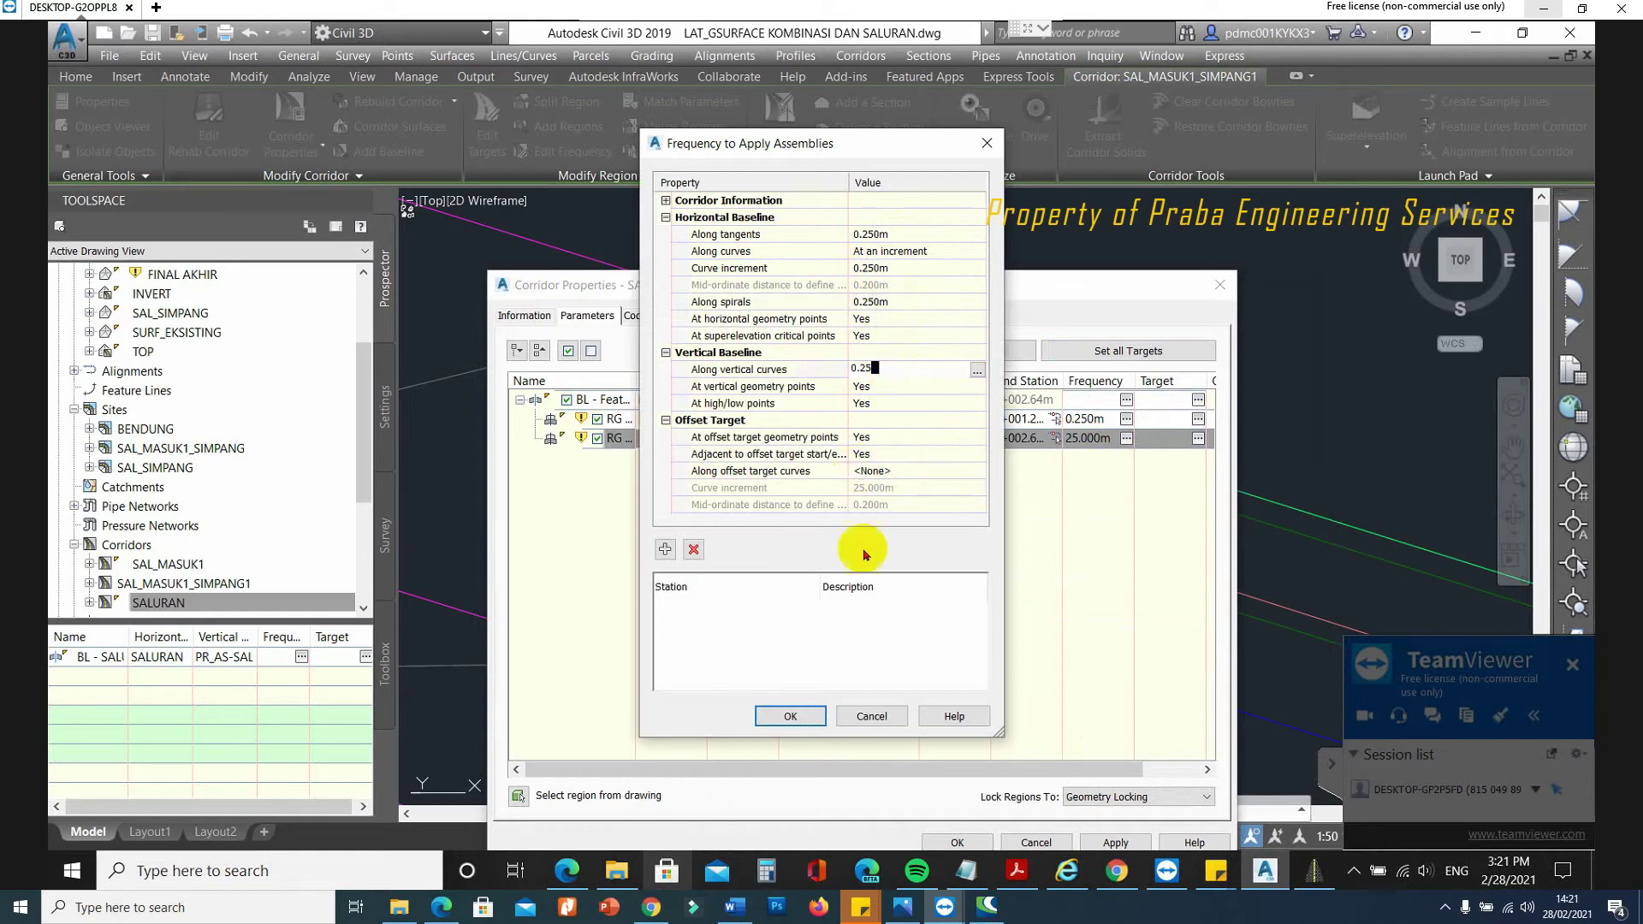
click(789, 716)
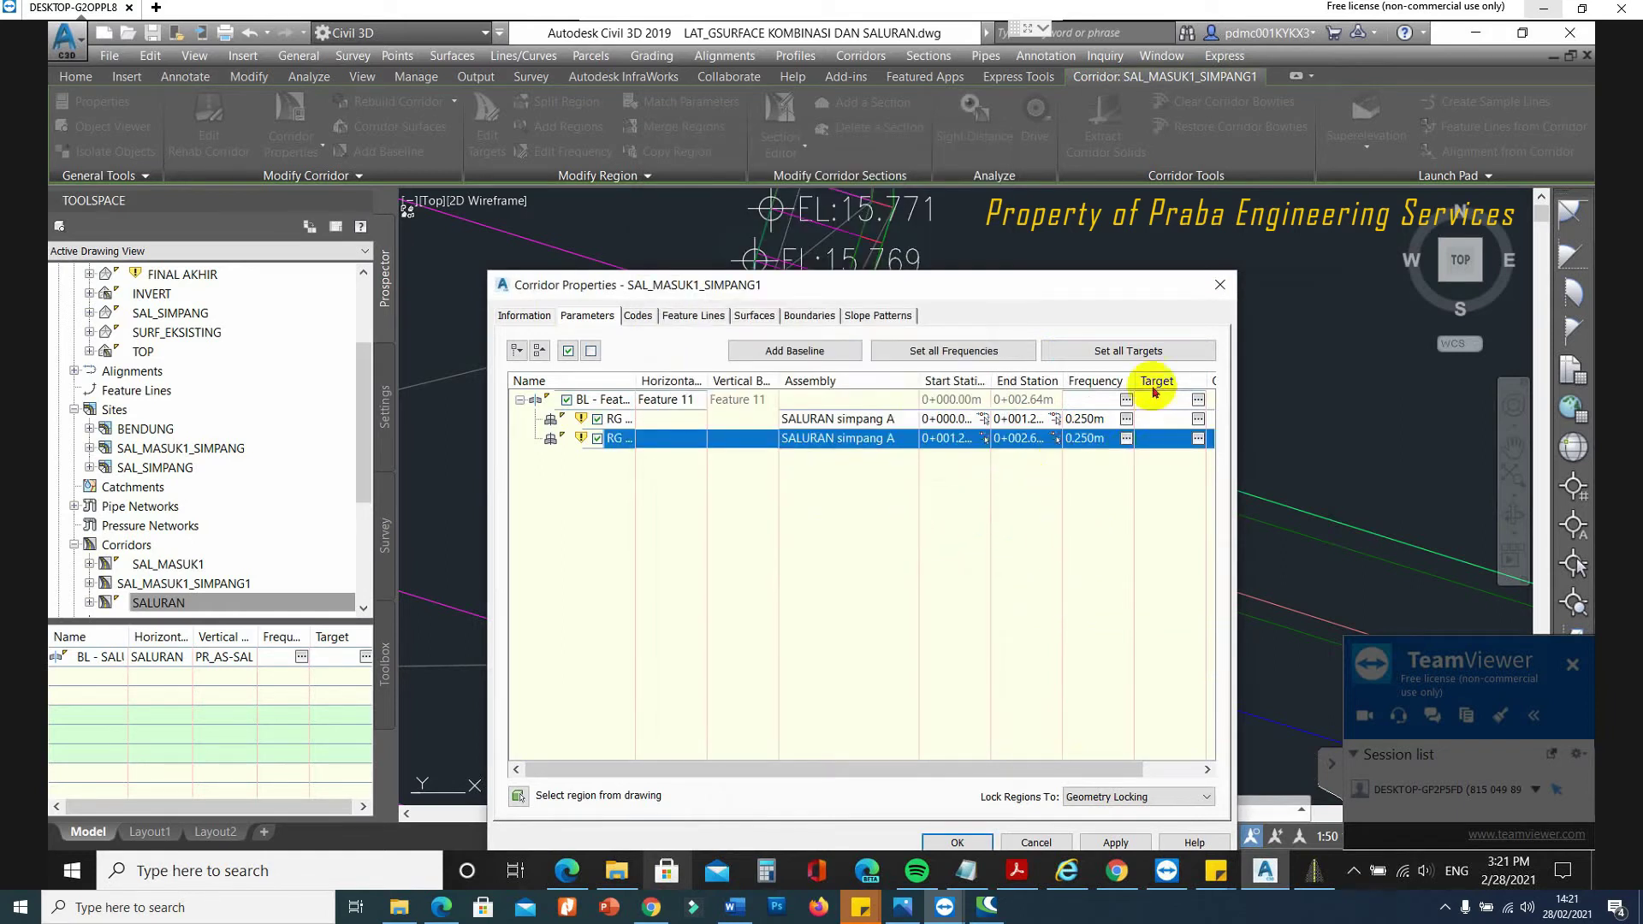
Set the second region's LinkWidthAndSlope_lebar offset target to the SAL_MASUK1 alignment and accept the corridor properties.
click(1198, 440)
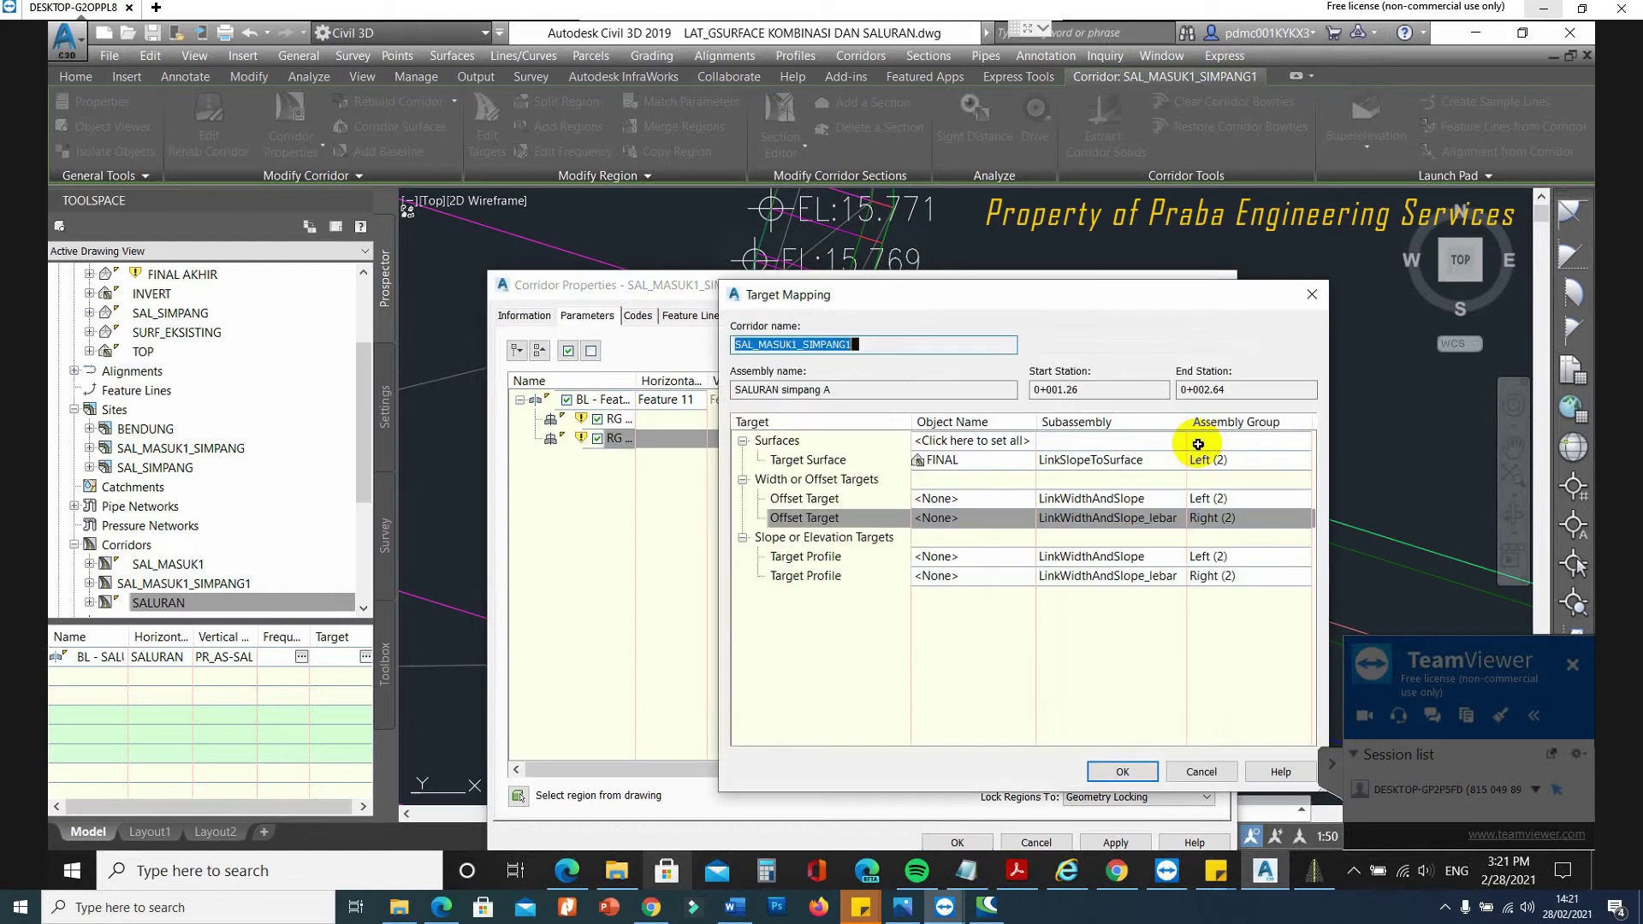
click(962, 517)
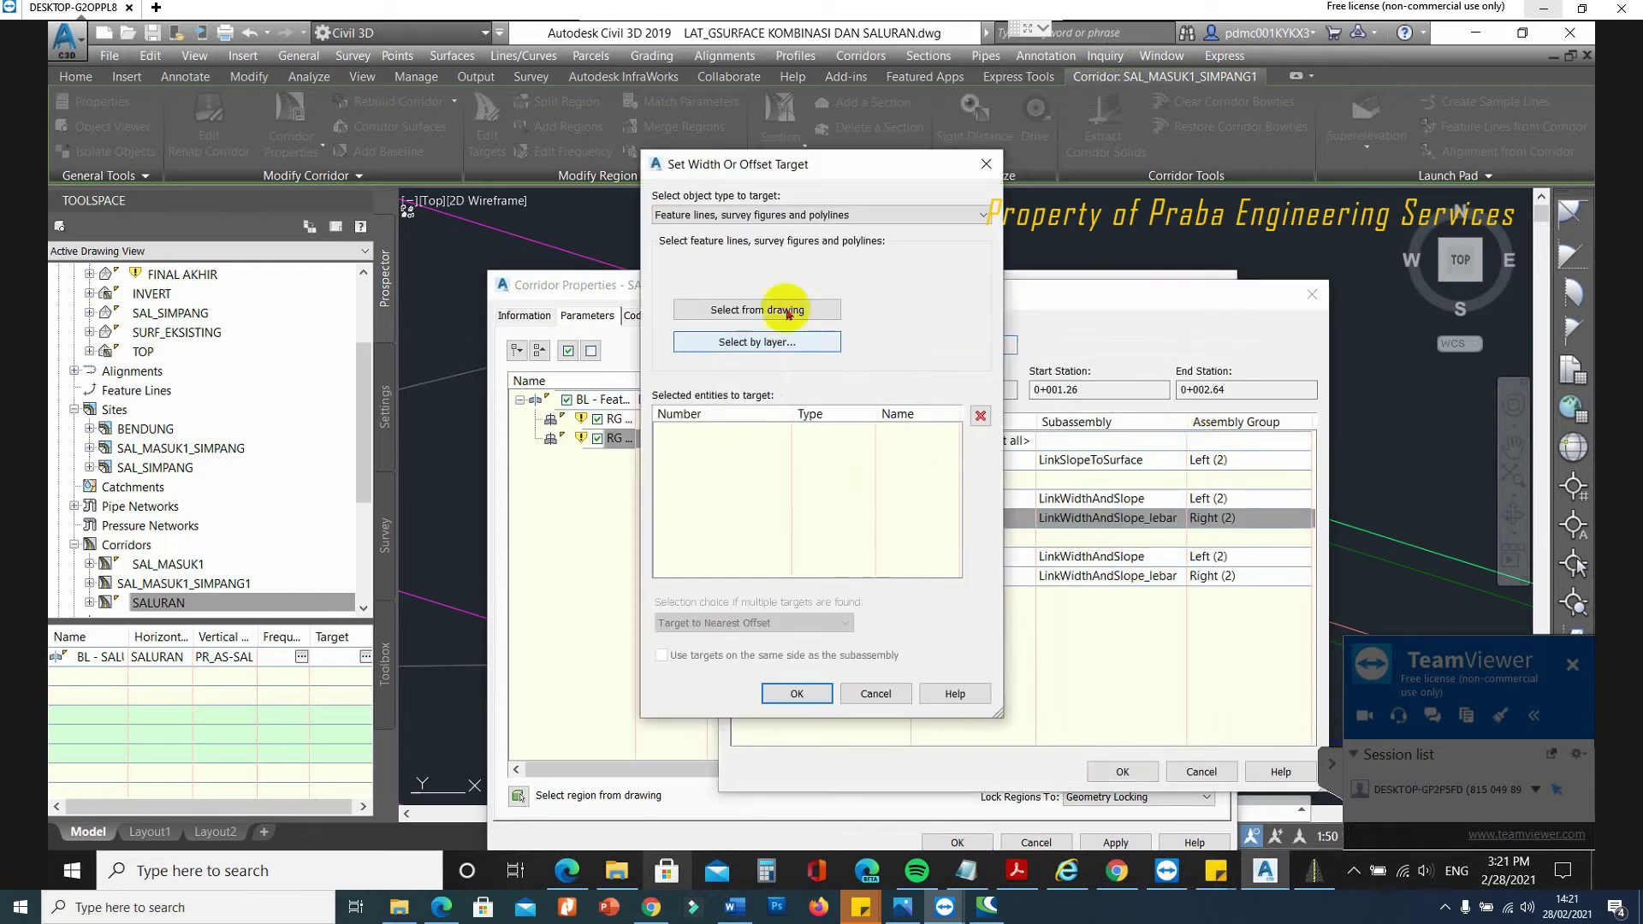
click(775, 215)
click(689, 232)
click(714, 287)
click(942, 352)
click(797, 694)
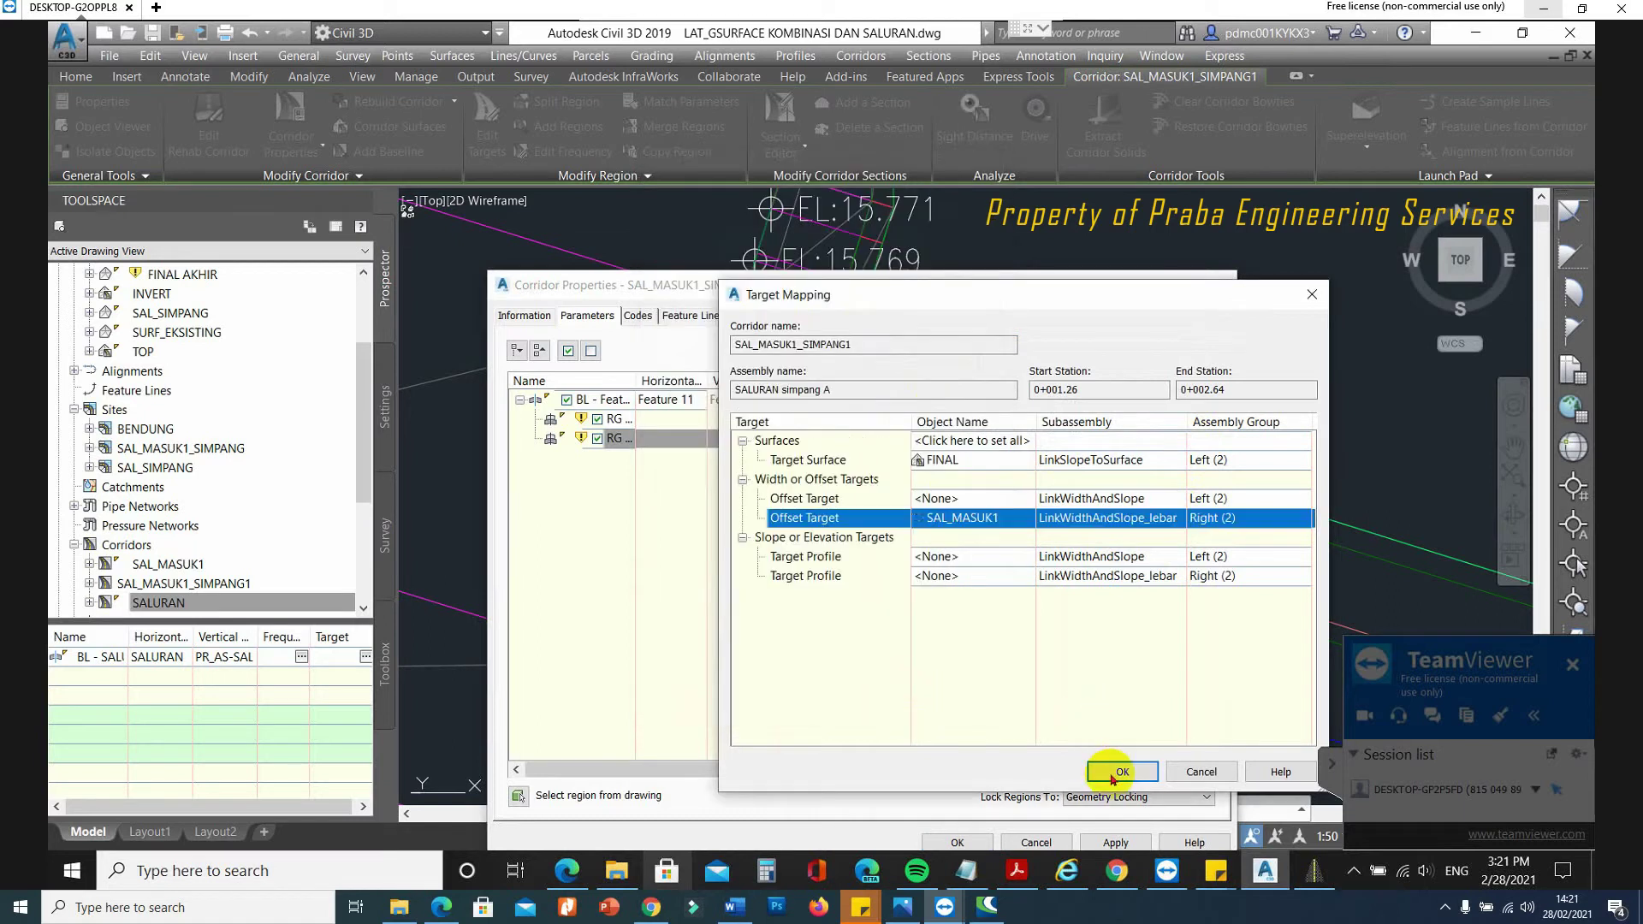
click(1122, 771)
click(956, 843)
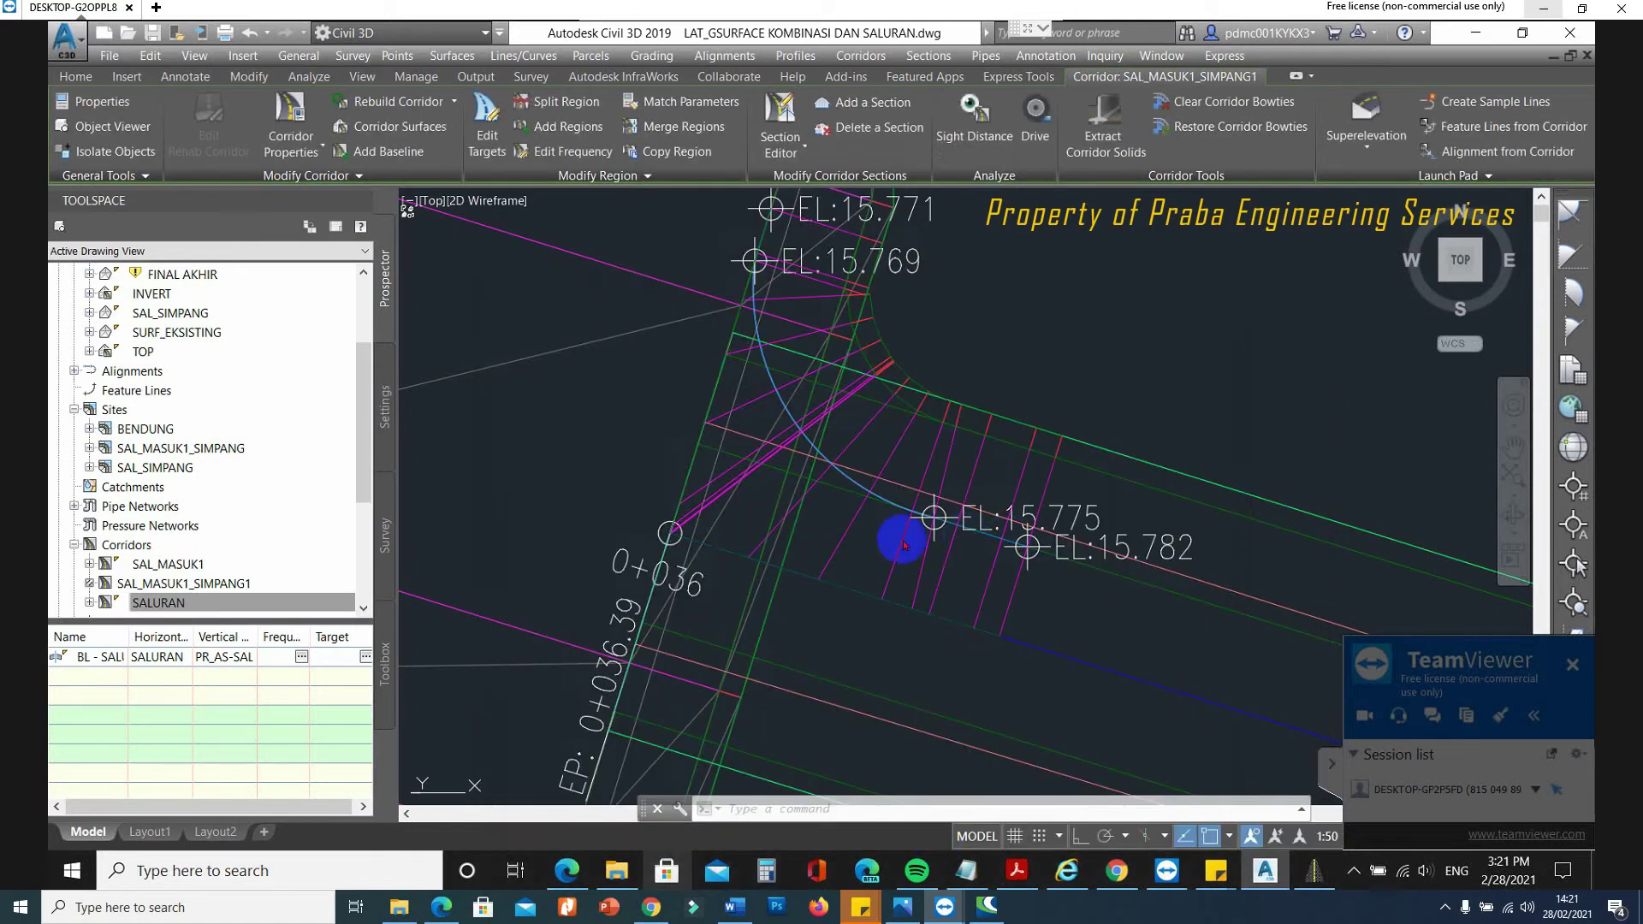
Inspect the SAL_MASUK1_SIMPANG1 corridor from an orbited 3D view in the Object Viewer with the Conceptual style.
click(845, 531)
right_click(846, 531)
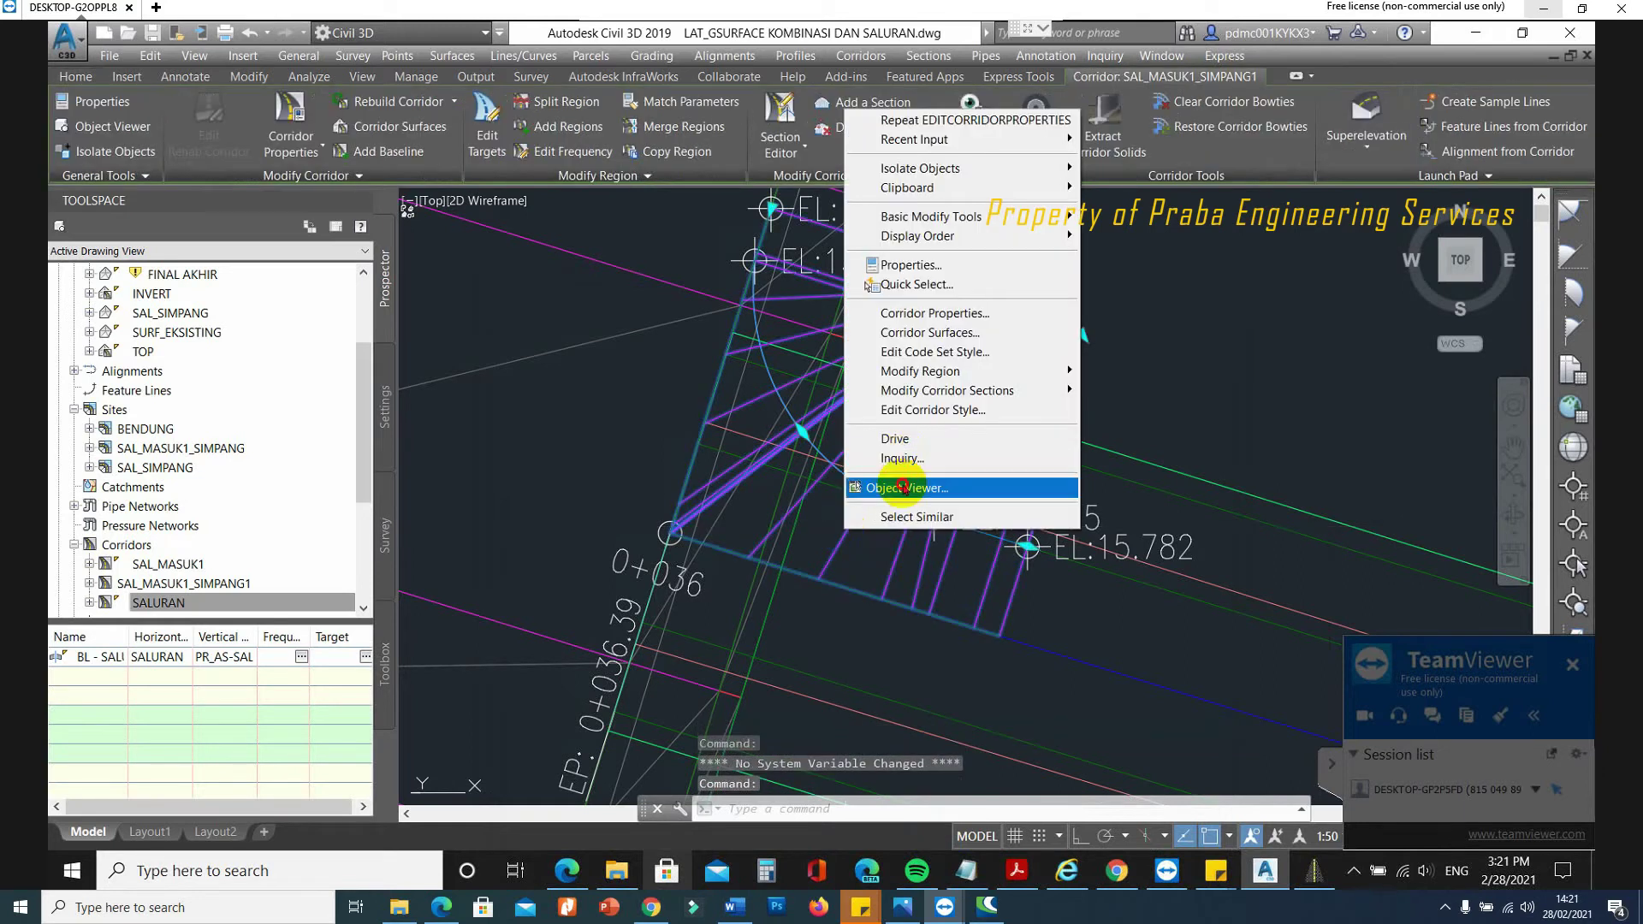
click(904, 490)
drag(873, 356, 385, 190)
click(137, 88)
drag(806, 313, 851, 359)
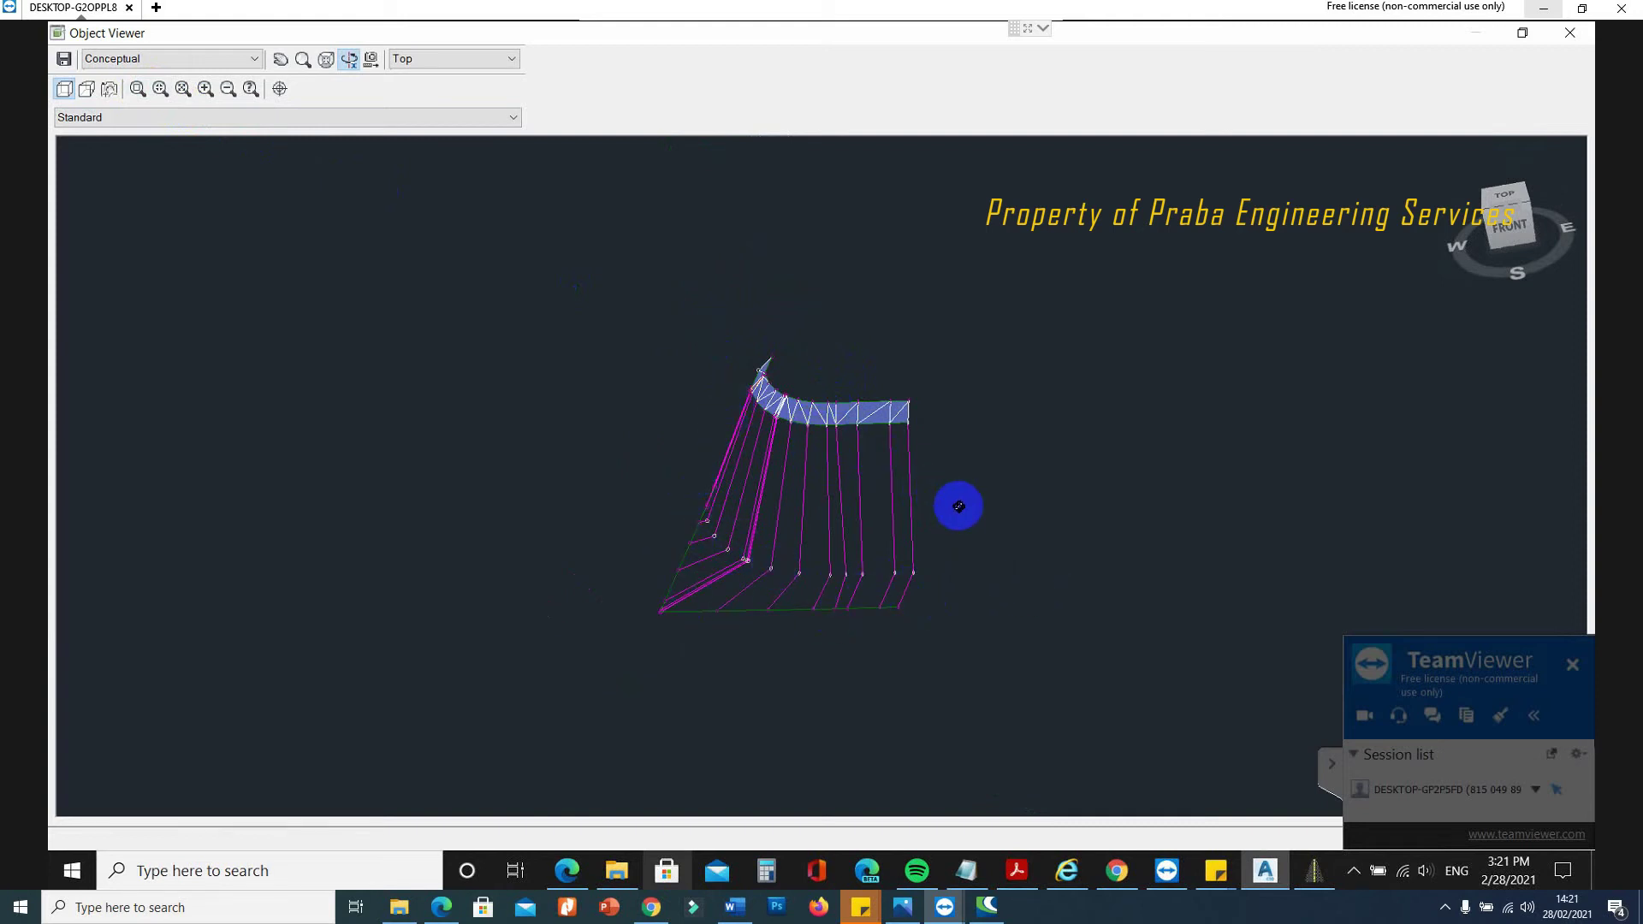
key(Escape)
Stretch the start of the SAL_MASUK1 corridor to where the curved junction corridor ends, and save the drawing.
scroll(971, 511, down, 3)
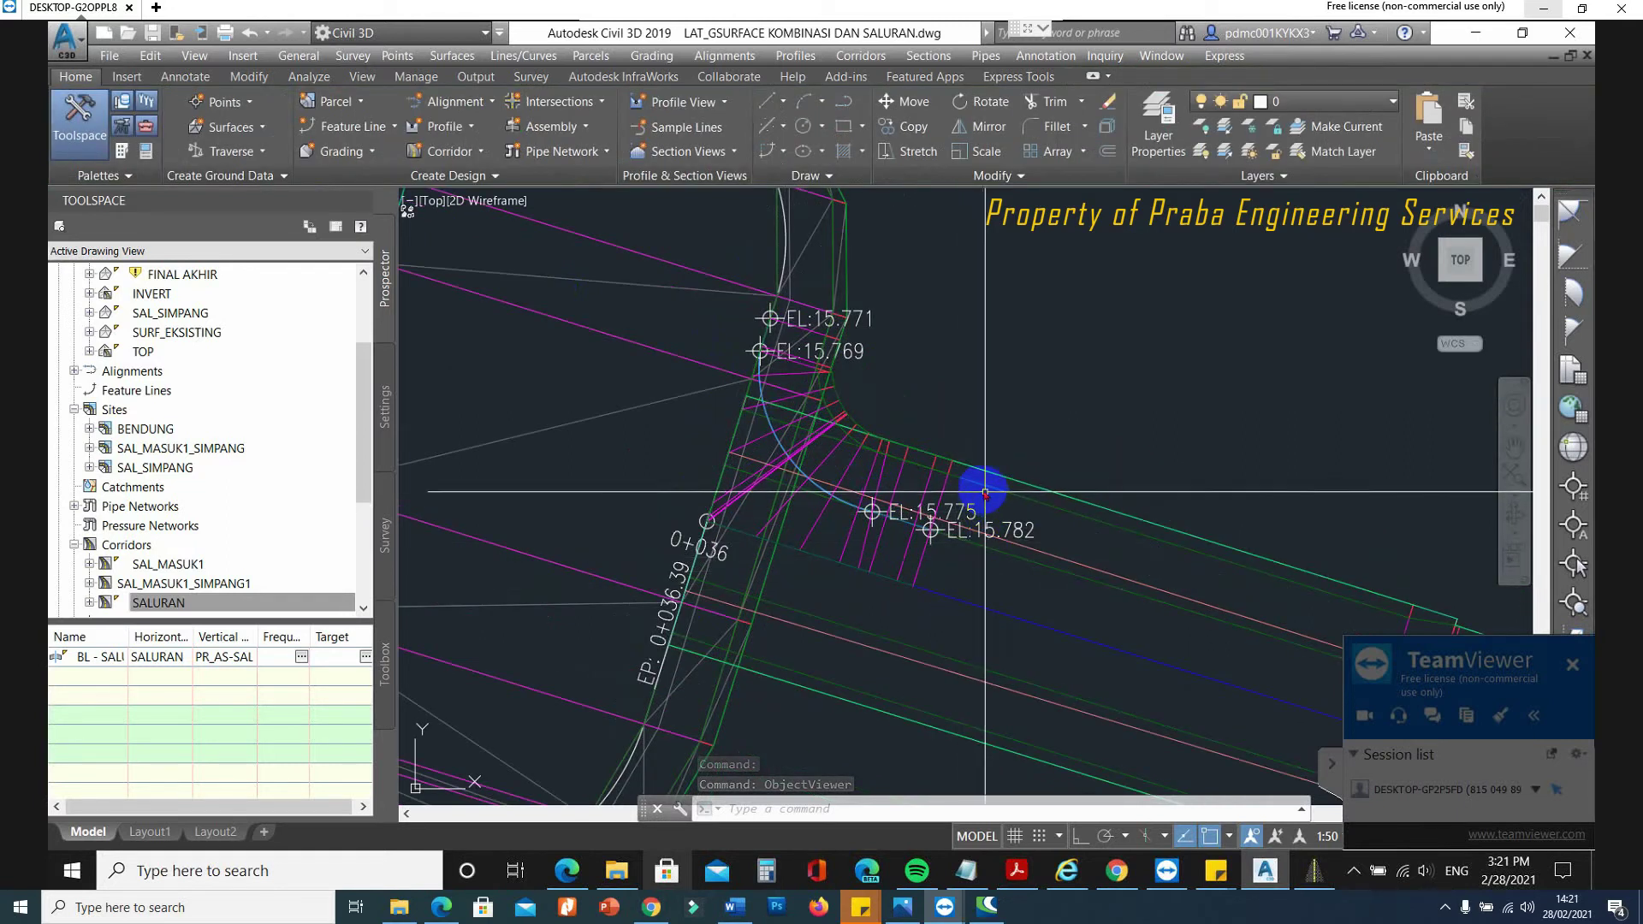
click(984, 486)
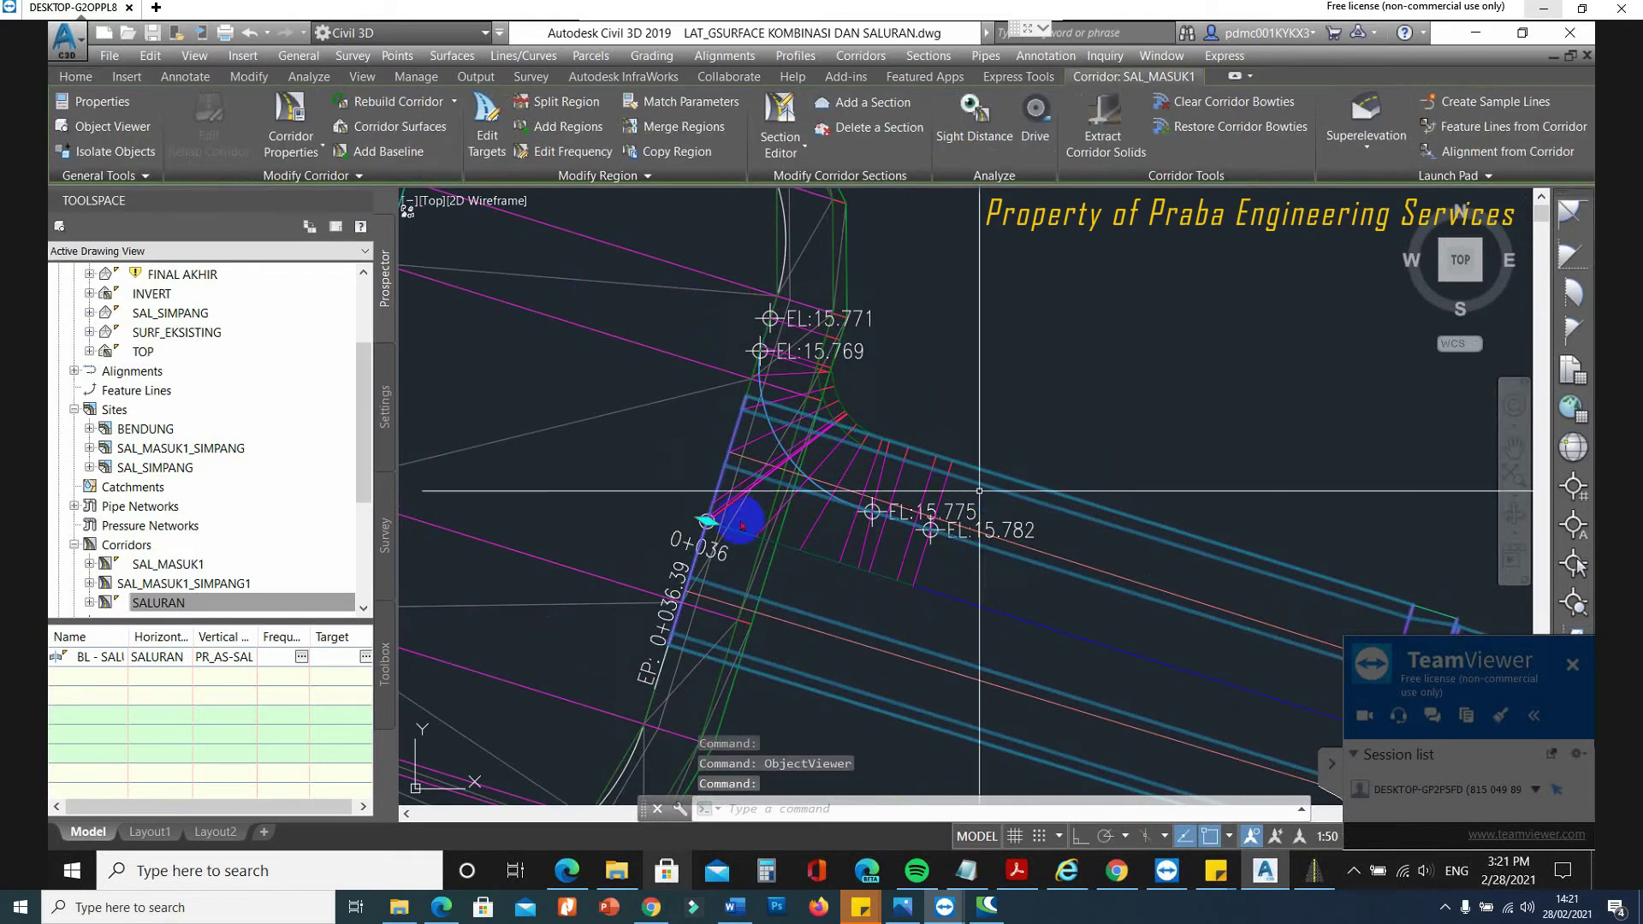
drag(707, 519, 914, 586)
click(914, 586)
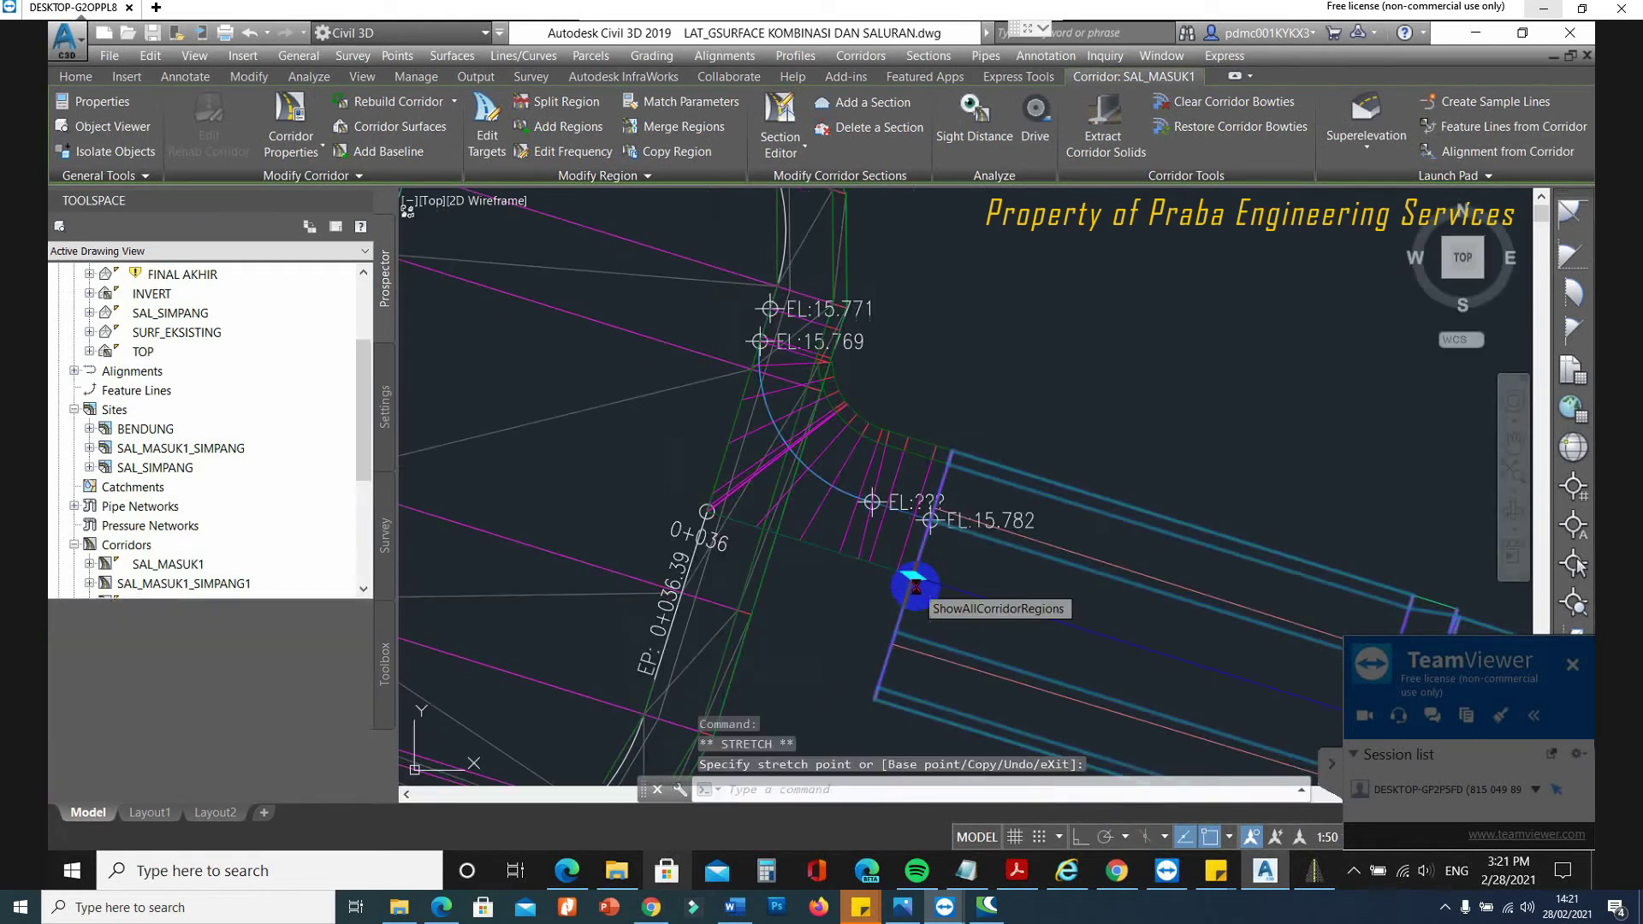
key(Escape)
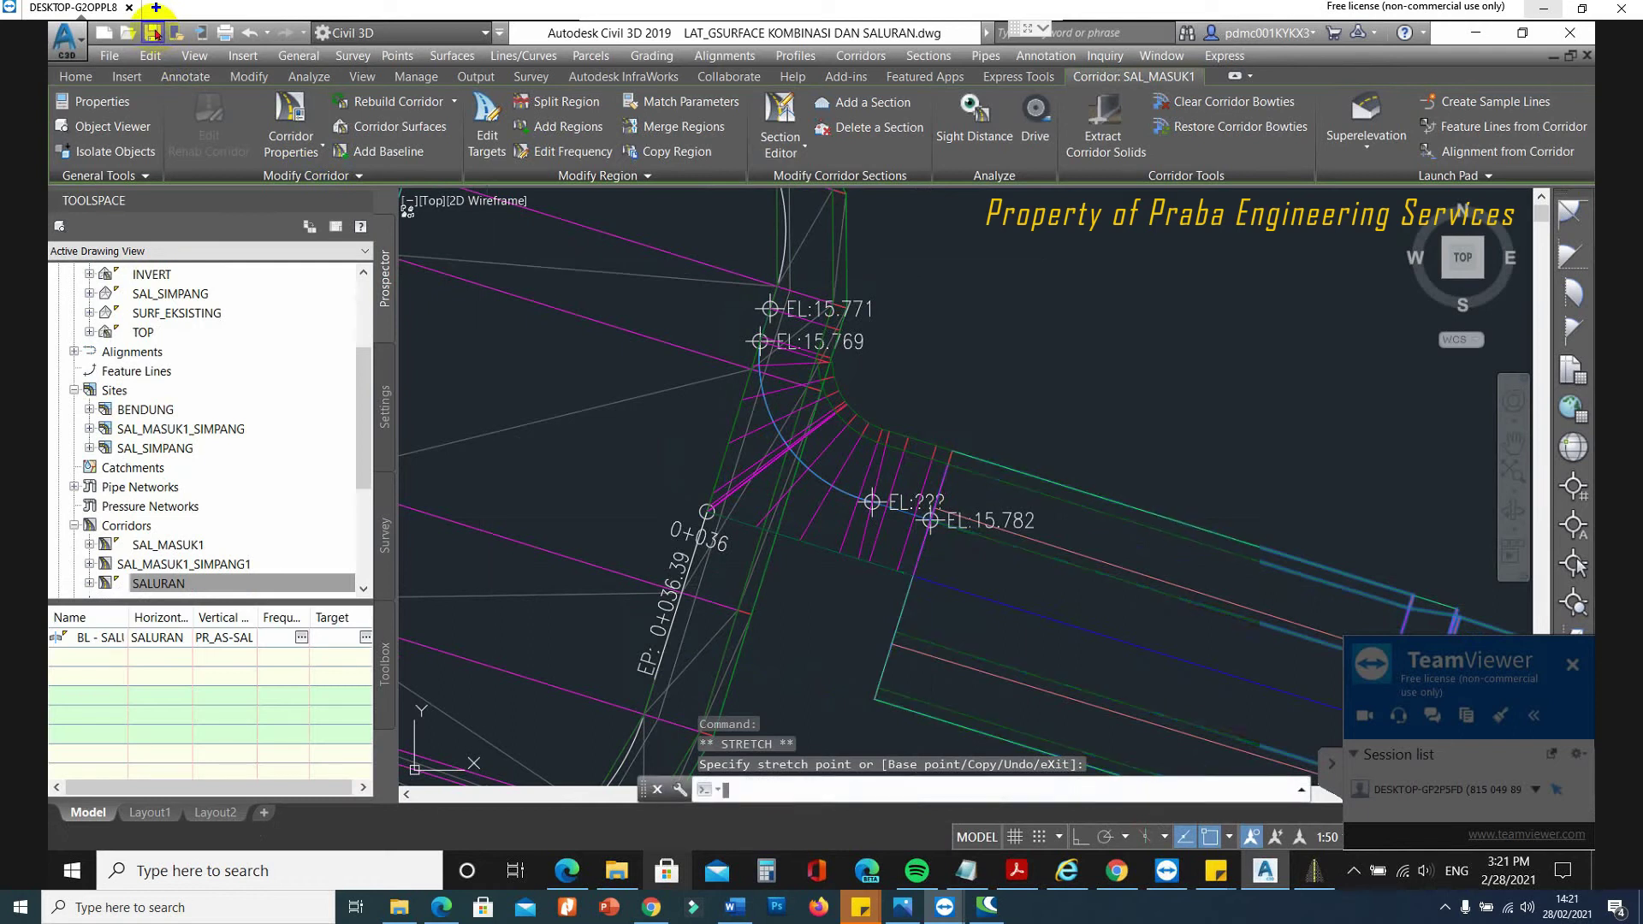
click(154, 33)
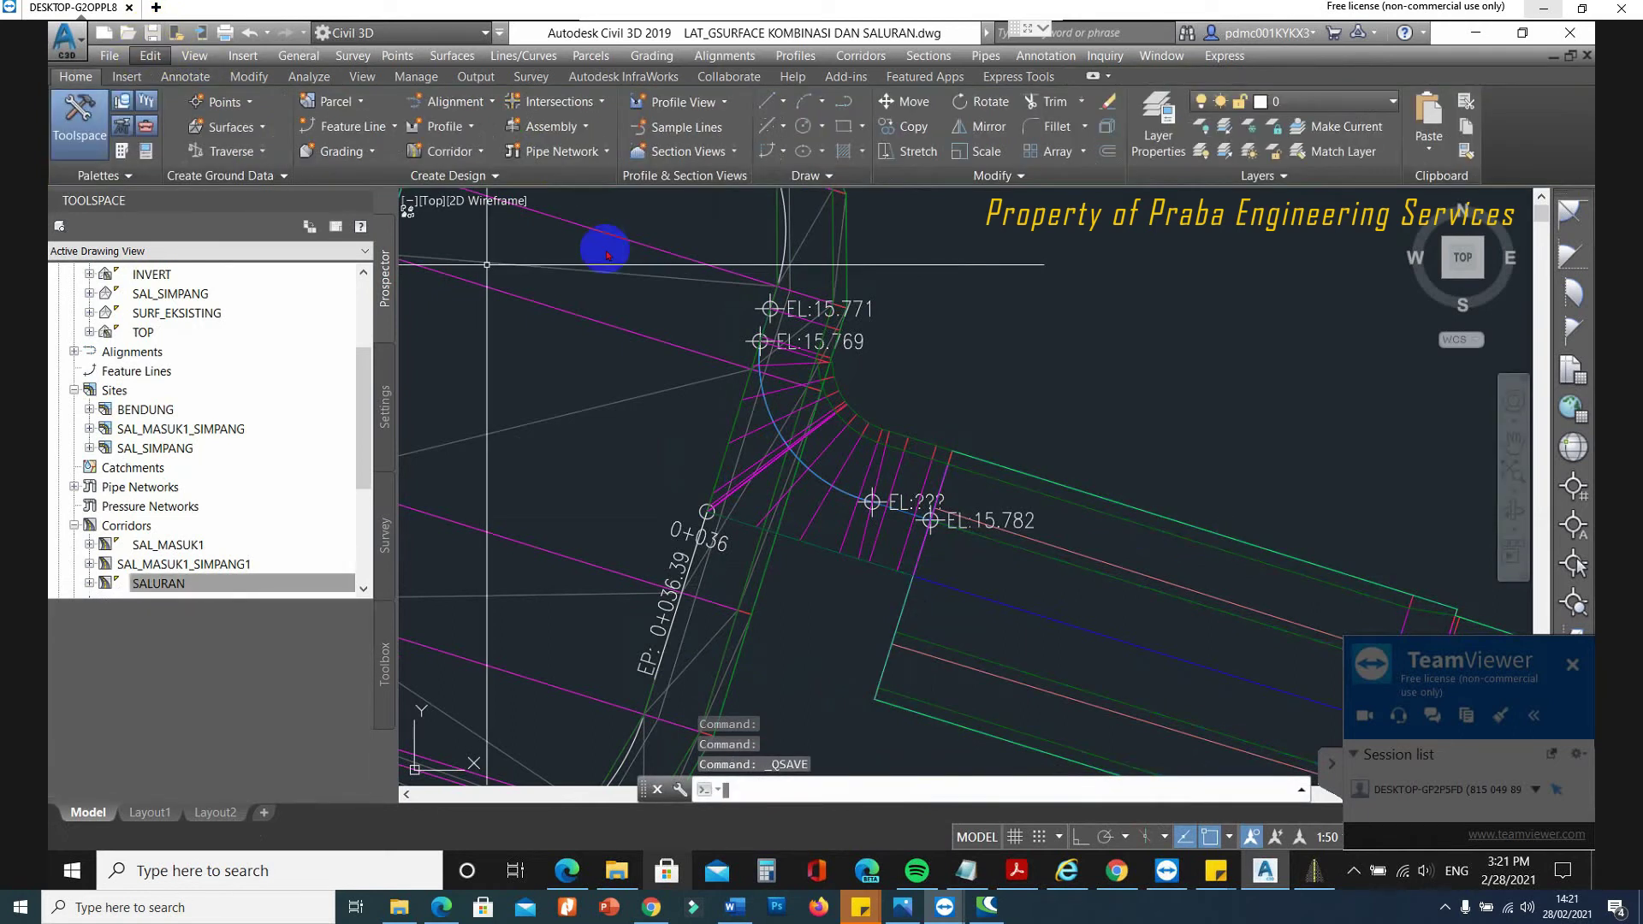
Examine how the curved junction corridor connects the main channel with the inlet channel, and where it lies in the overall site.
scroll(879, 388, down, 4)
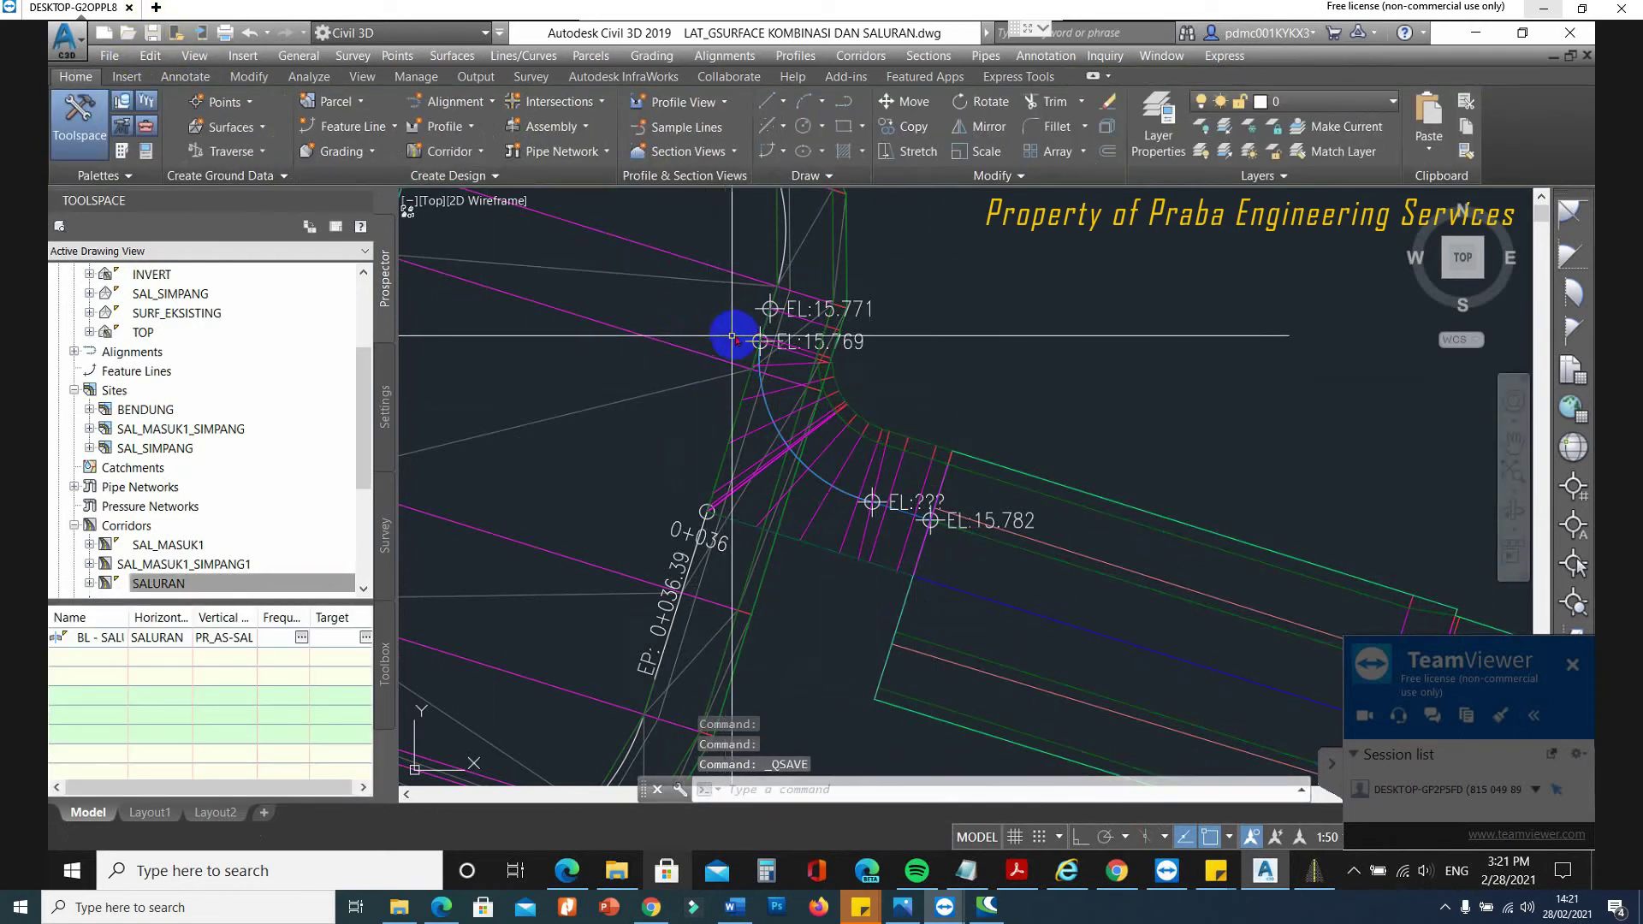
scroll(795, 412, up, 4)
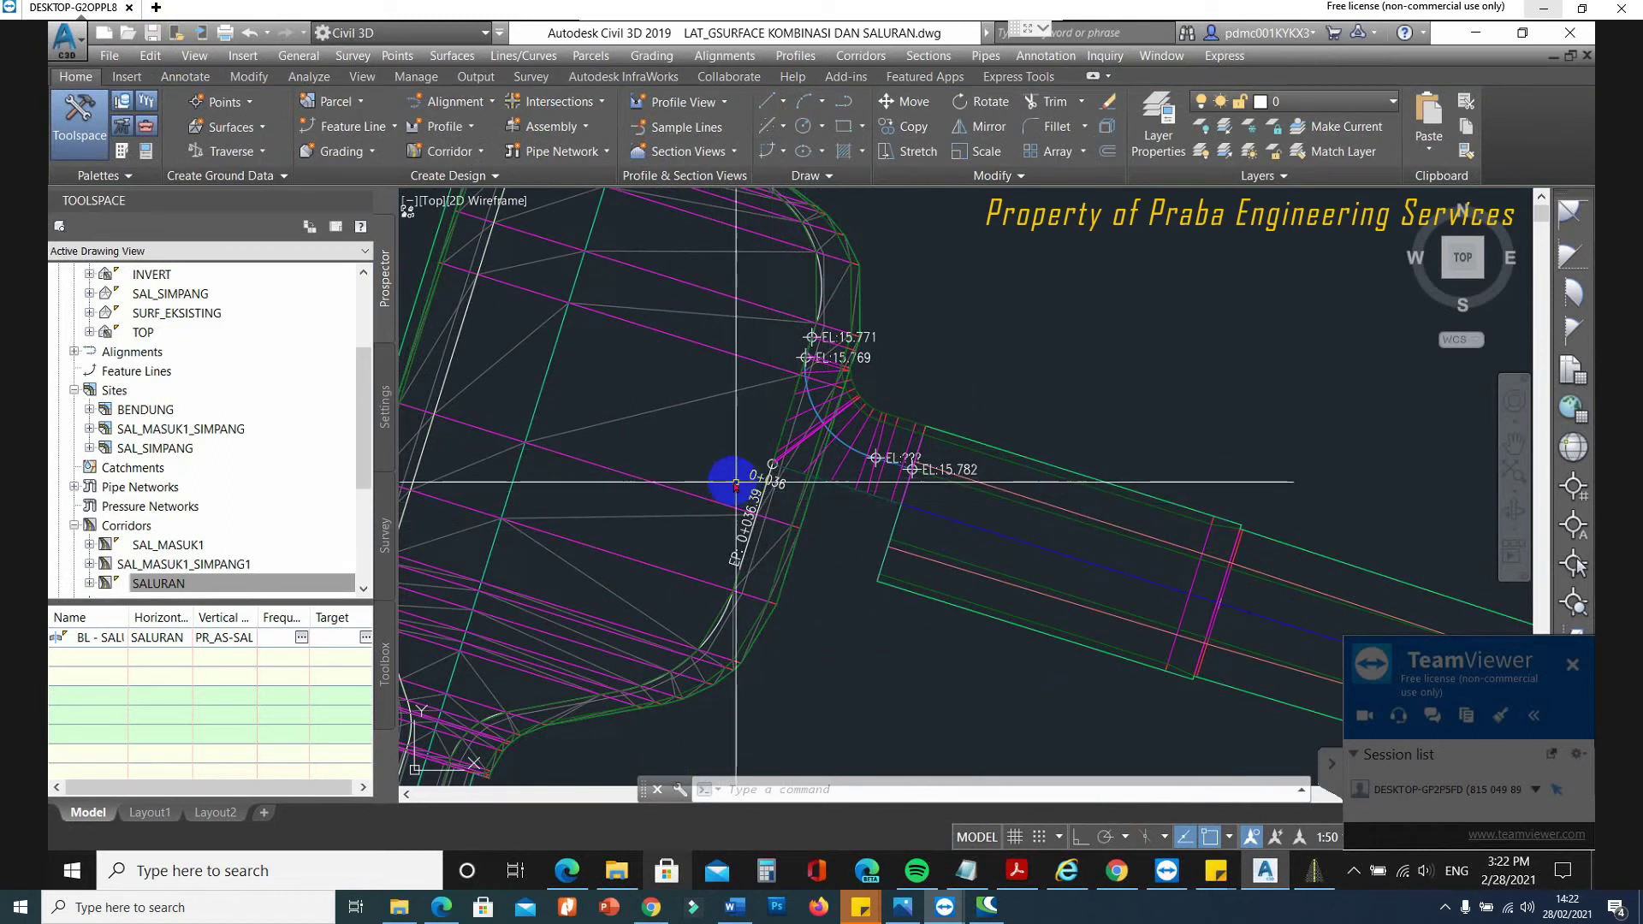
mouse_move(732, 482)
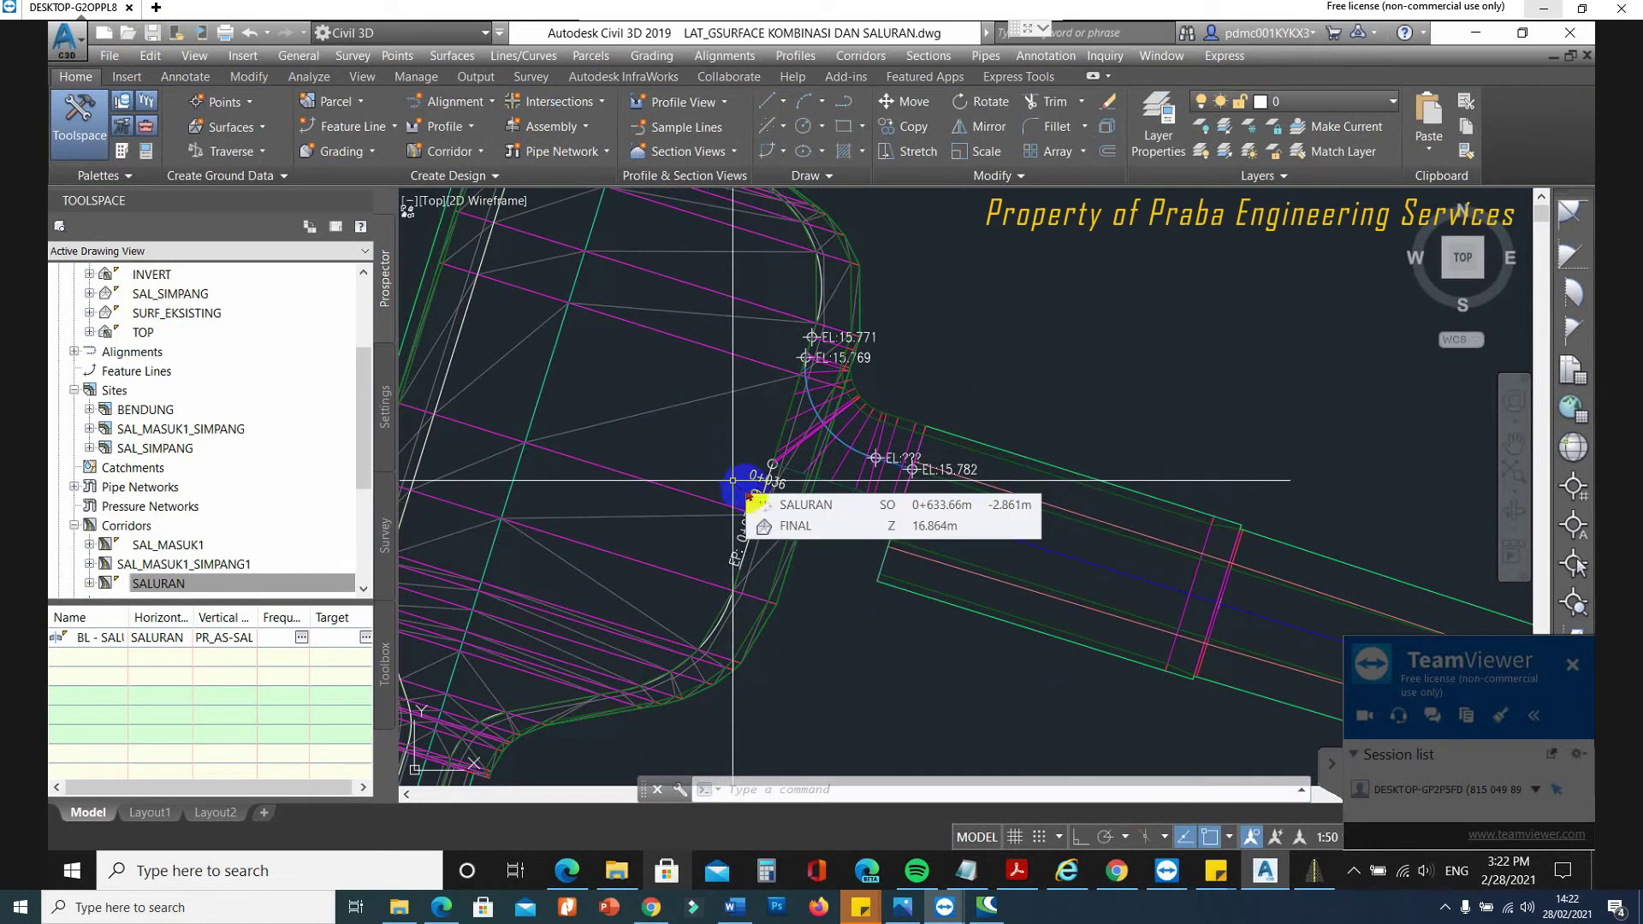
scroll(853, 437, up, 2)
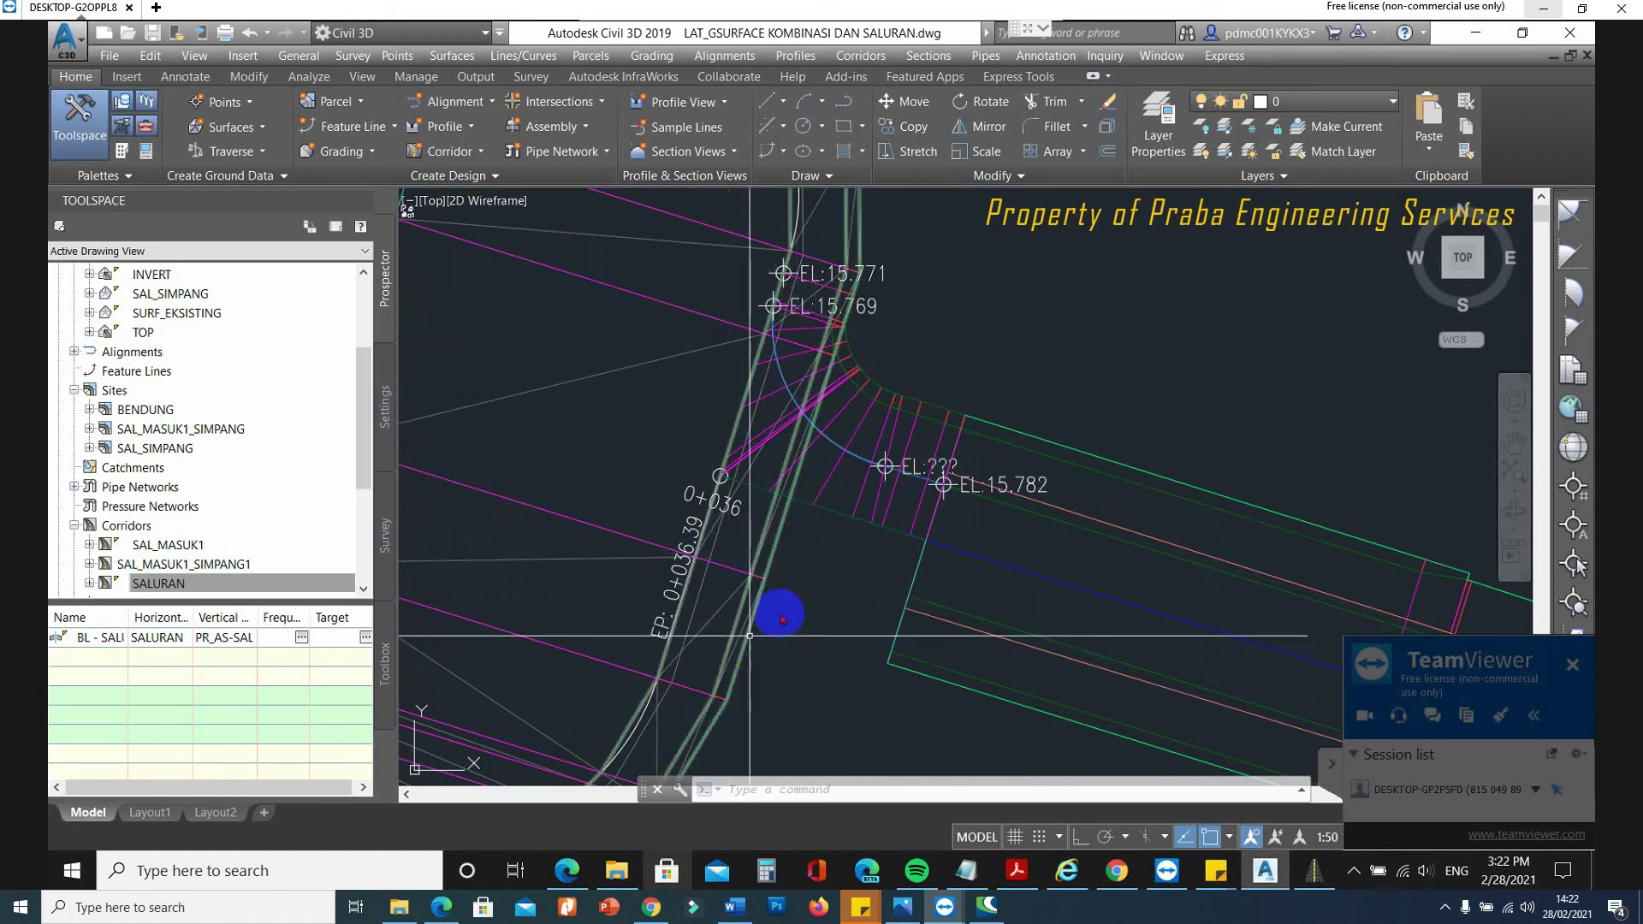
mouse_move(780, 614)
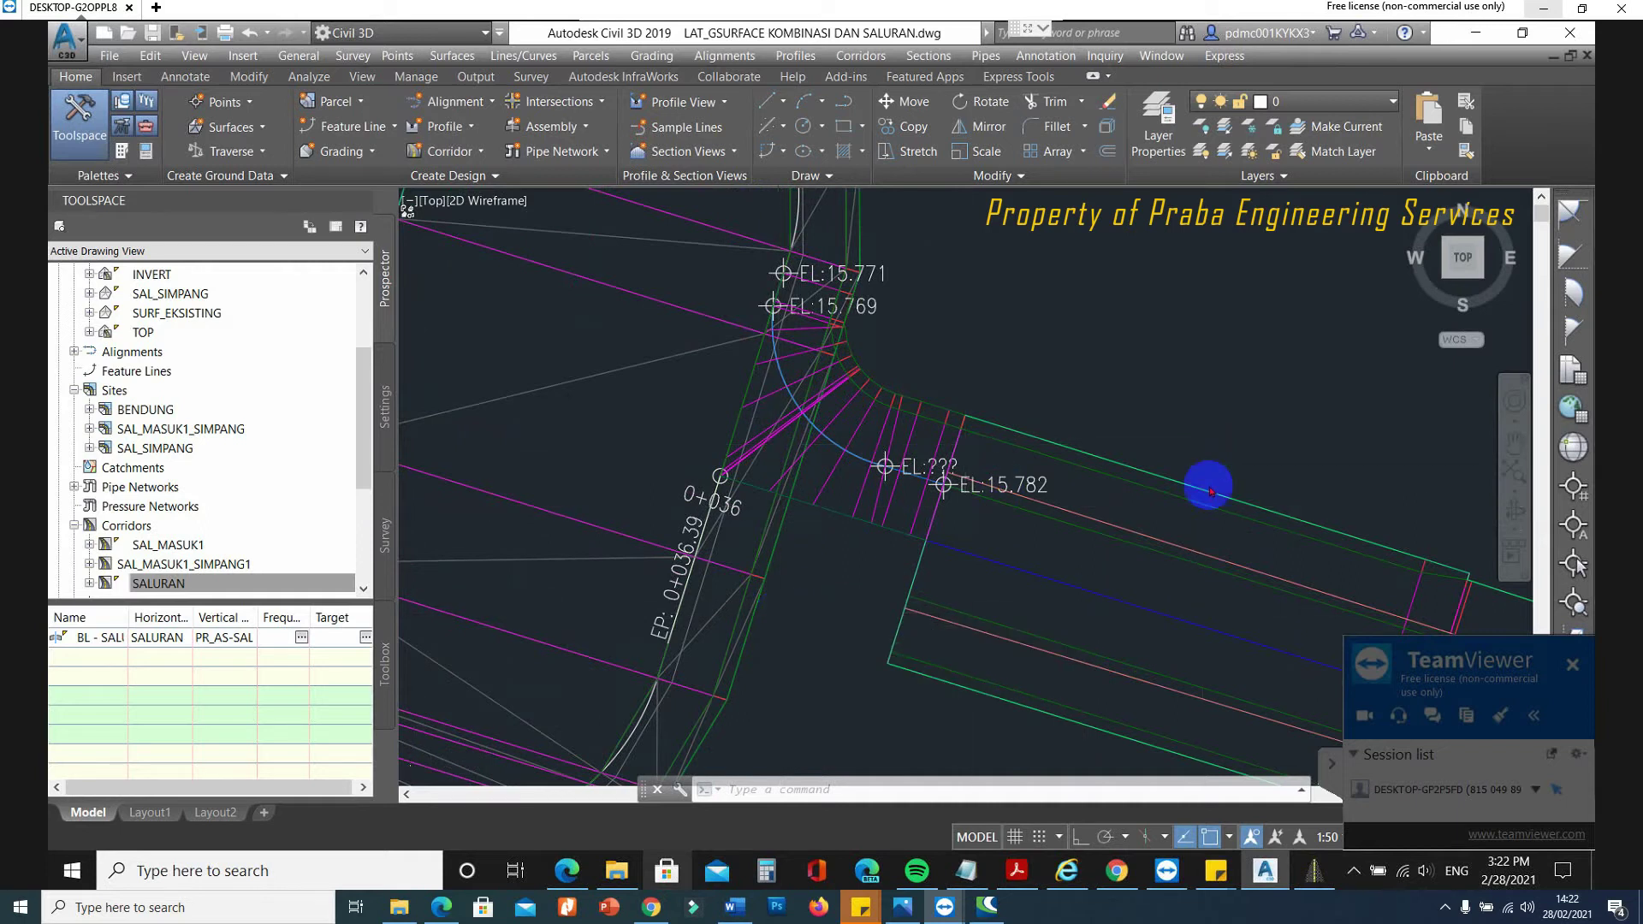
scroll(1166, 524, down, 6)
scroll(1067, 534, down, 2)
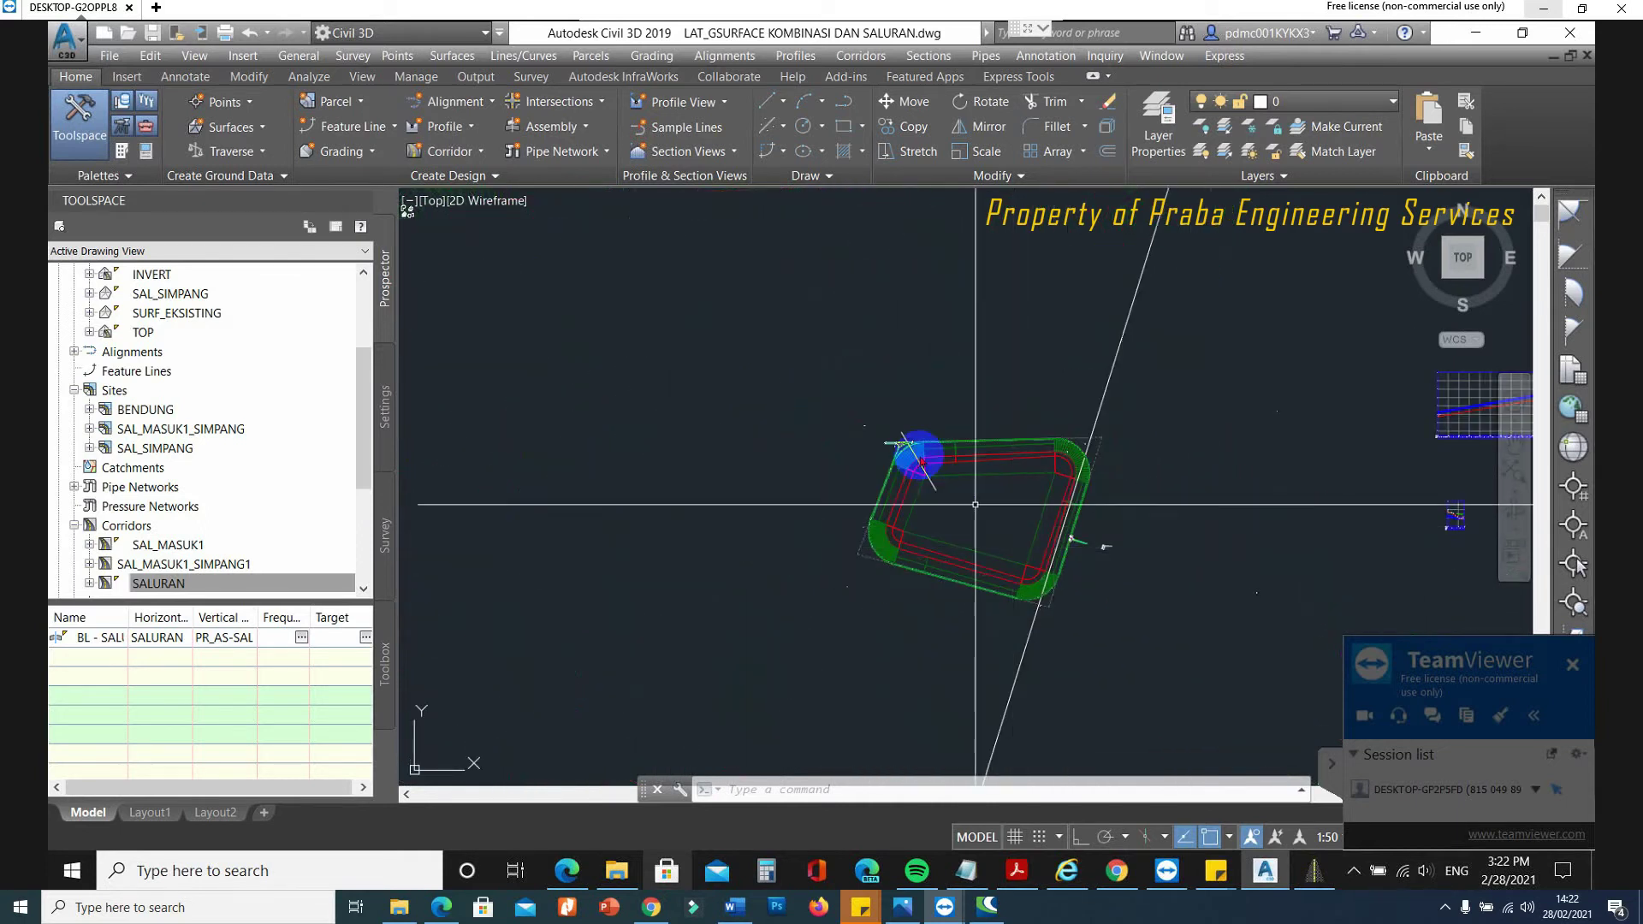
scroll(1079, 549, up, 4)
scroll(1079, 549, up, 8)
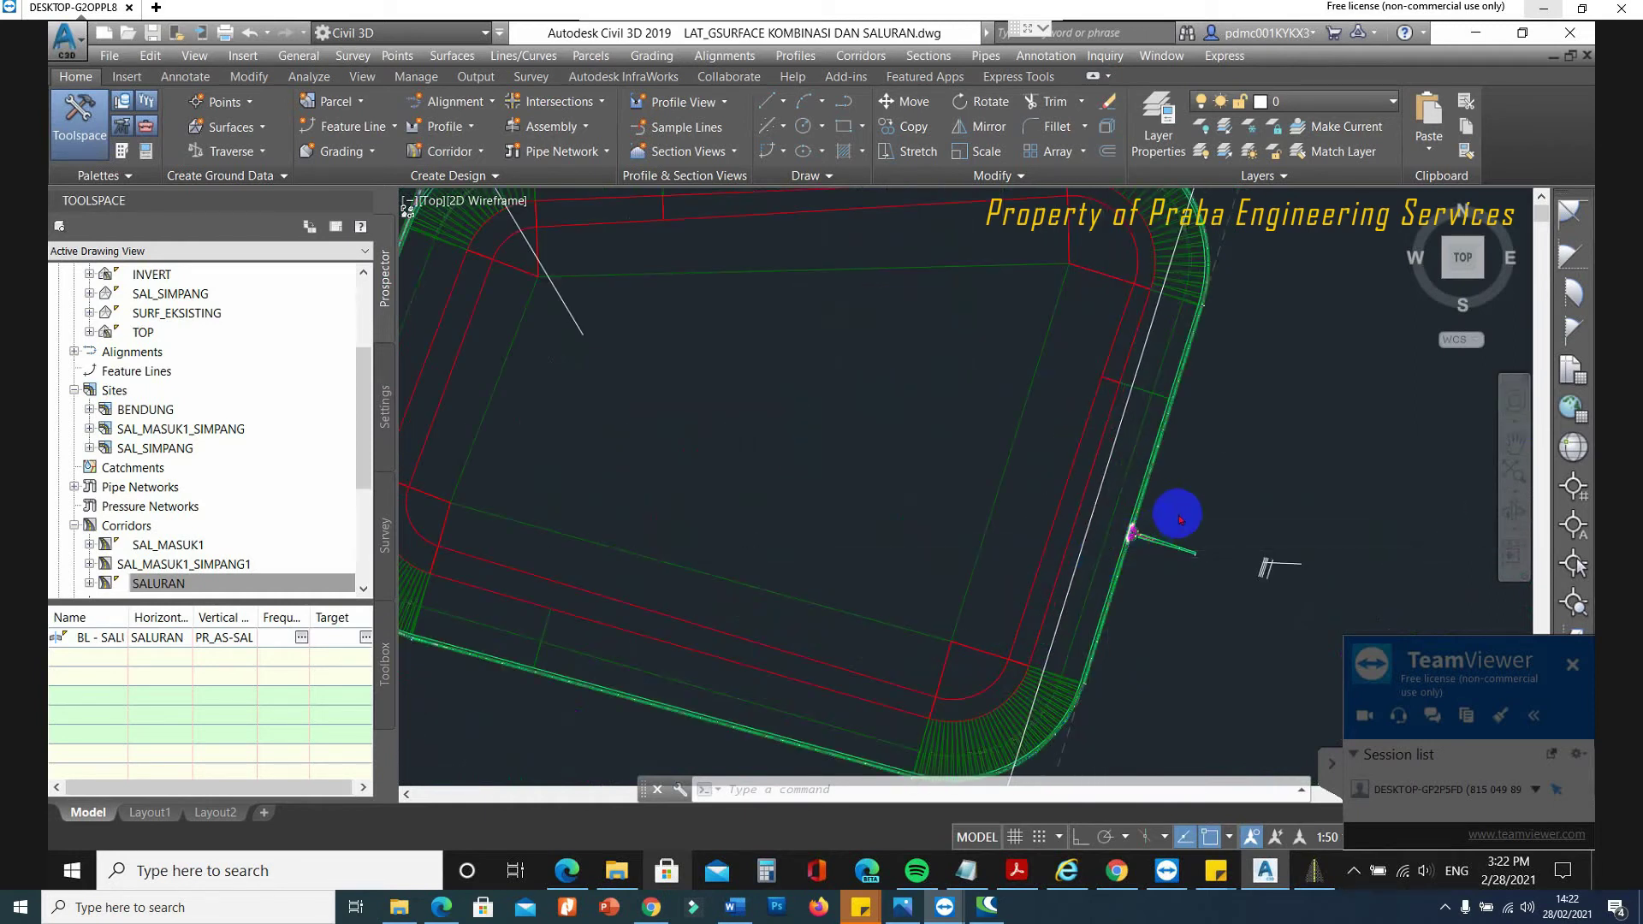
scroll(1061, 459, up, 4)
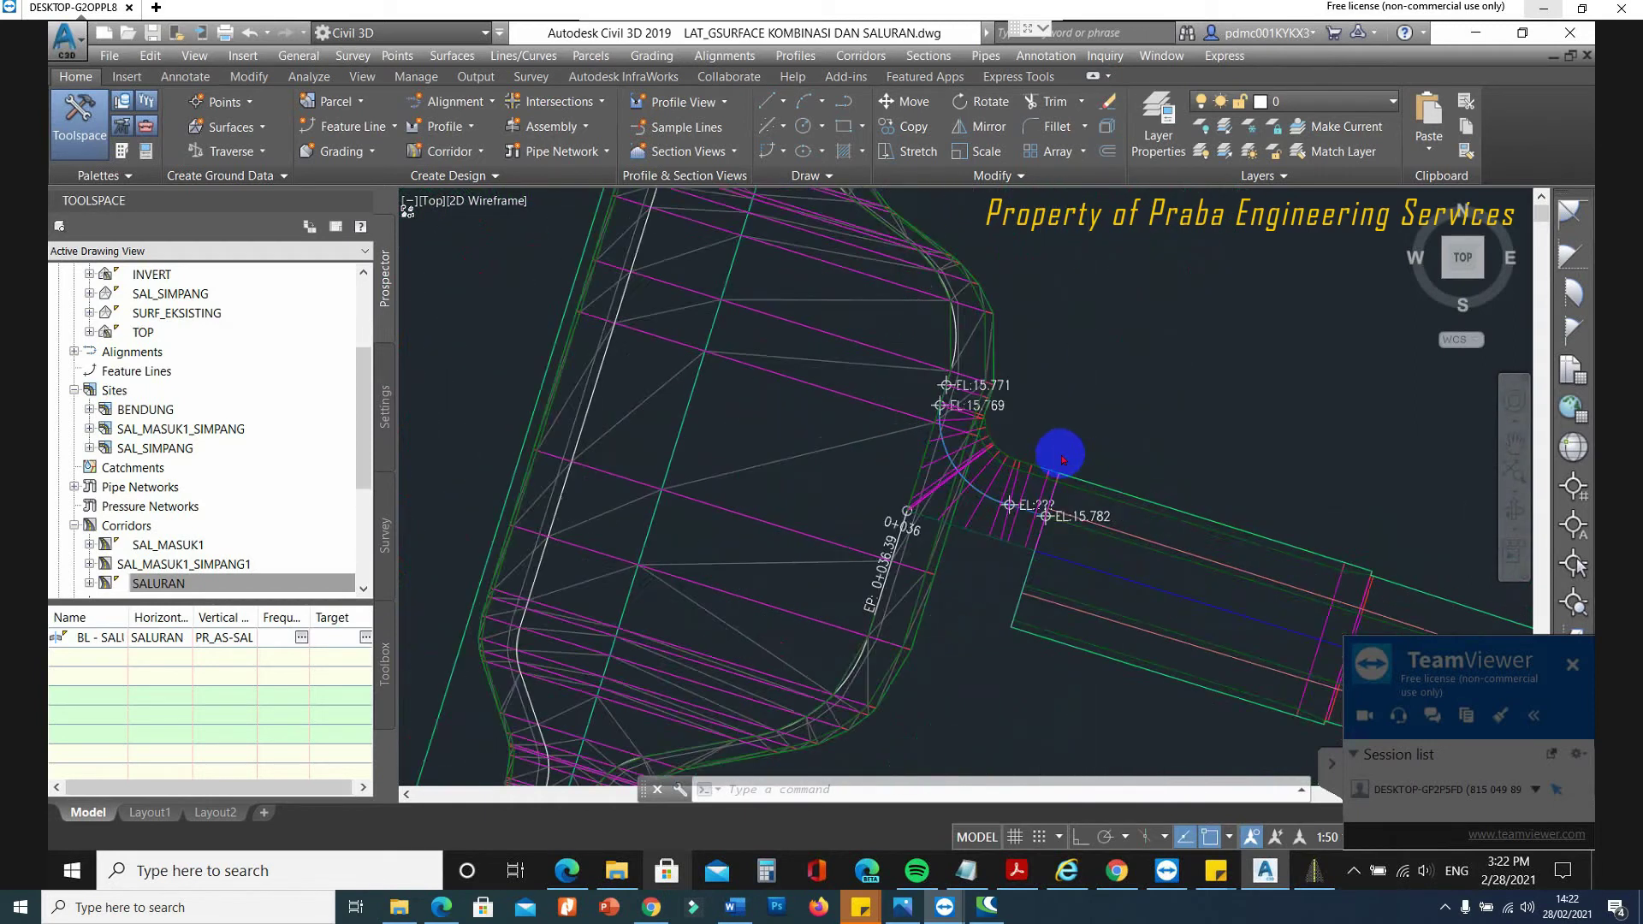
scroll(847, 454, down, 3)
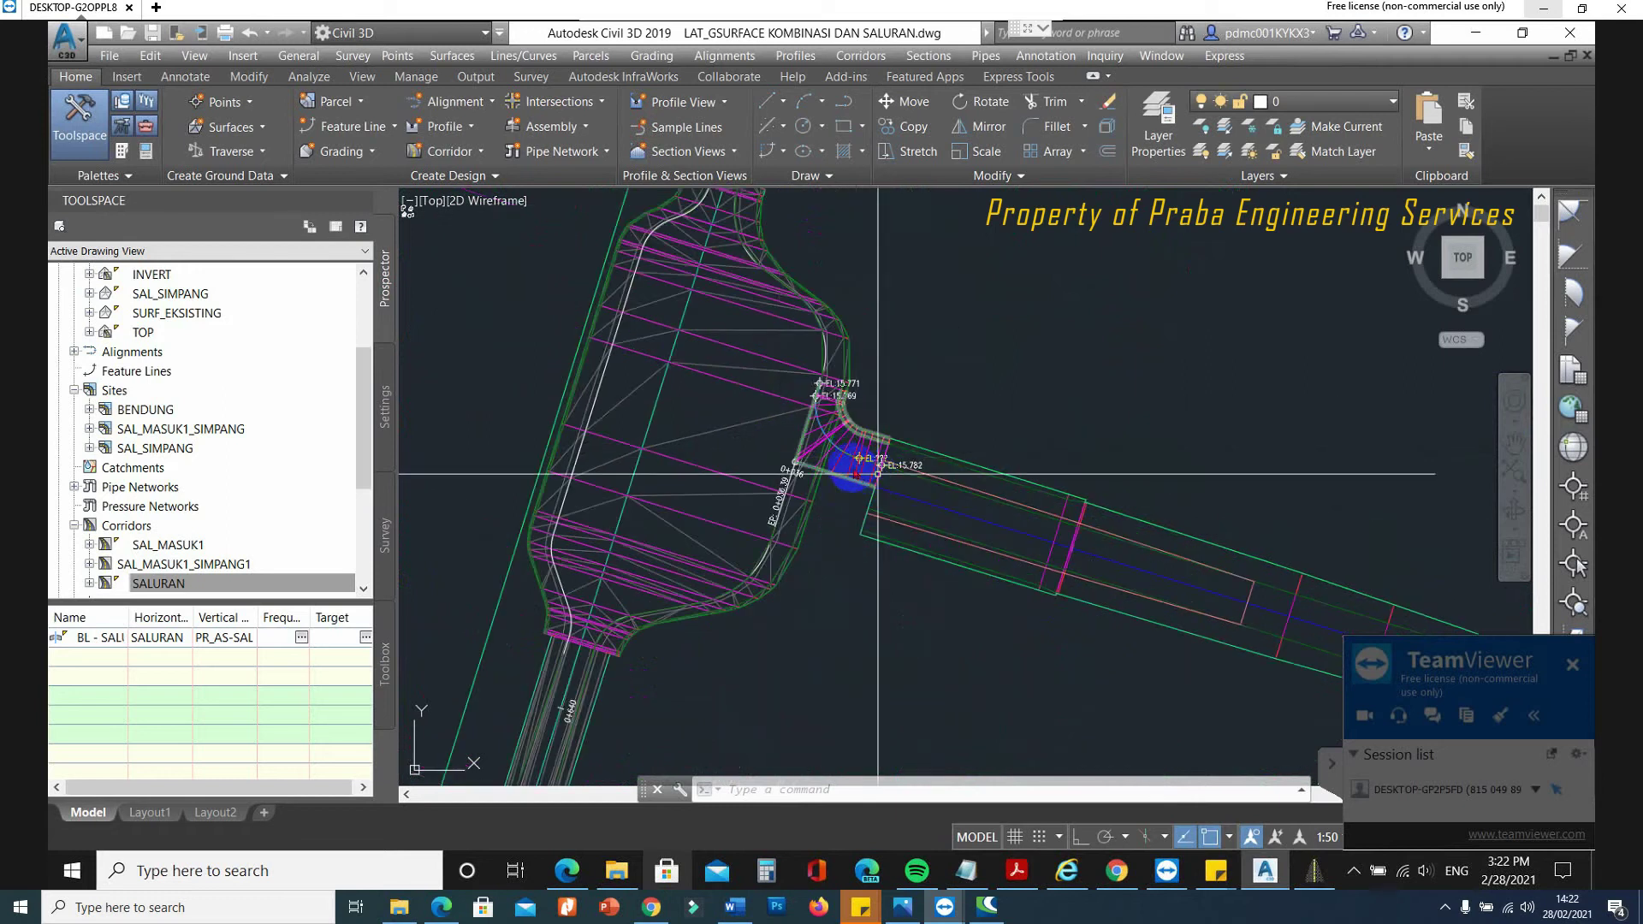
scroll(882, 454, up, 5)
scroll(890, 402, up, 2)
scroll(906, 392, down, 5)
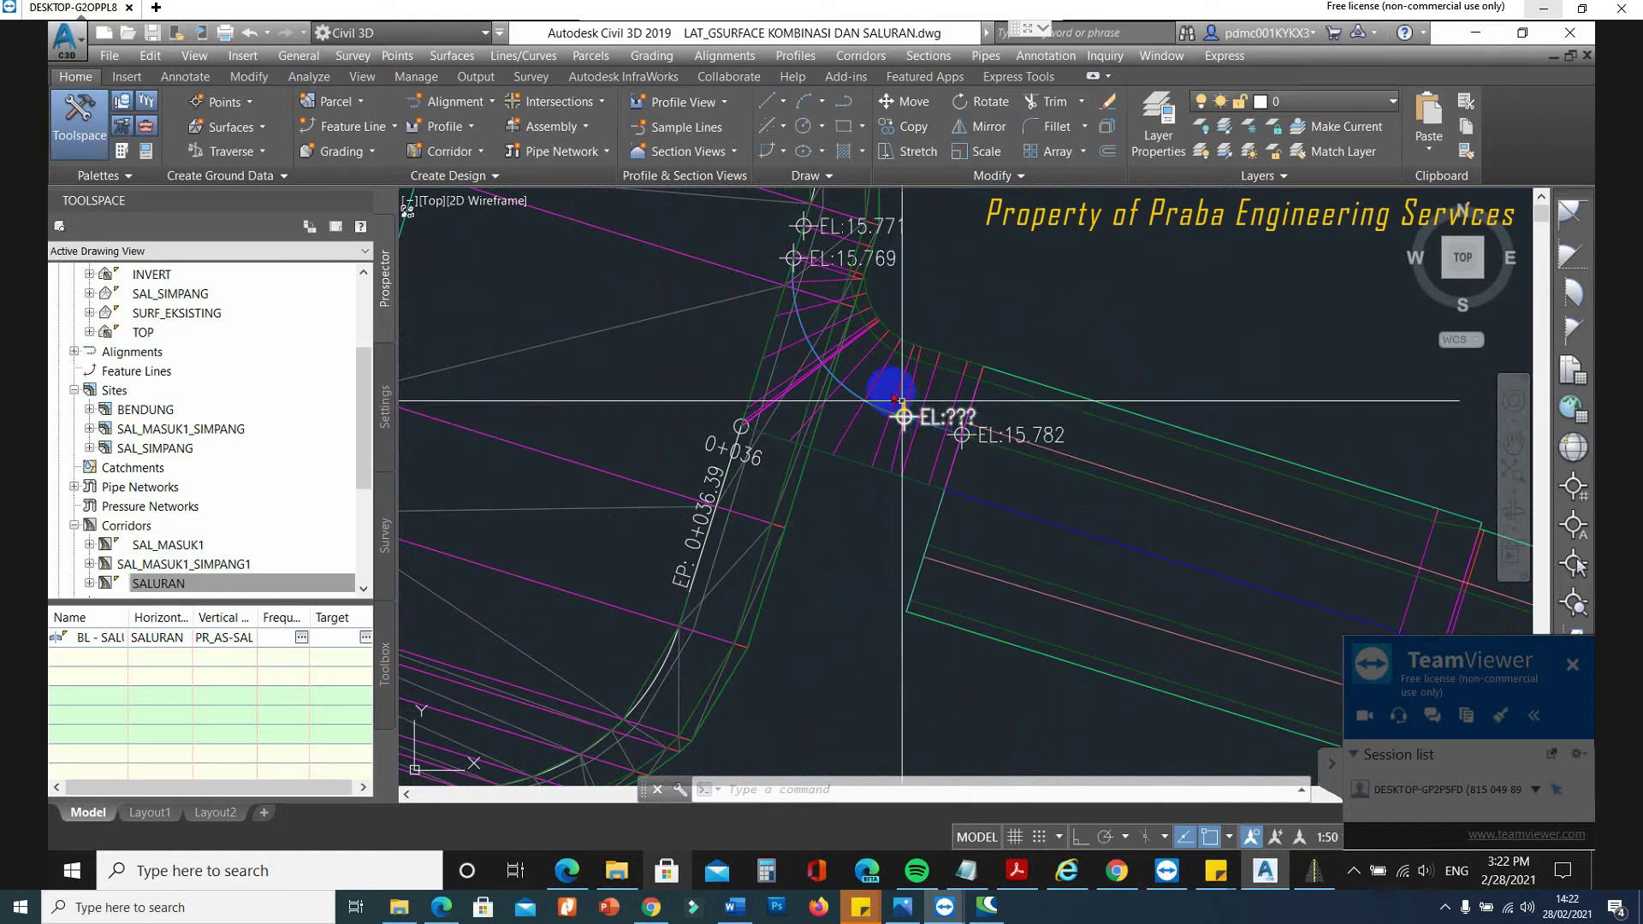
Create a corridor surface named TOP in the properties of the SAL_MASUK1_SIMPANG1 corridor.
mouse_move(892, 390)
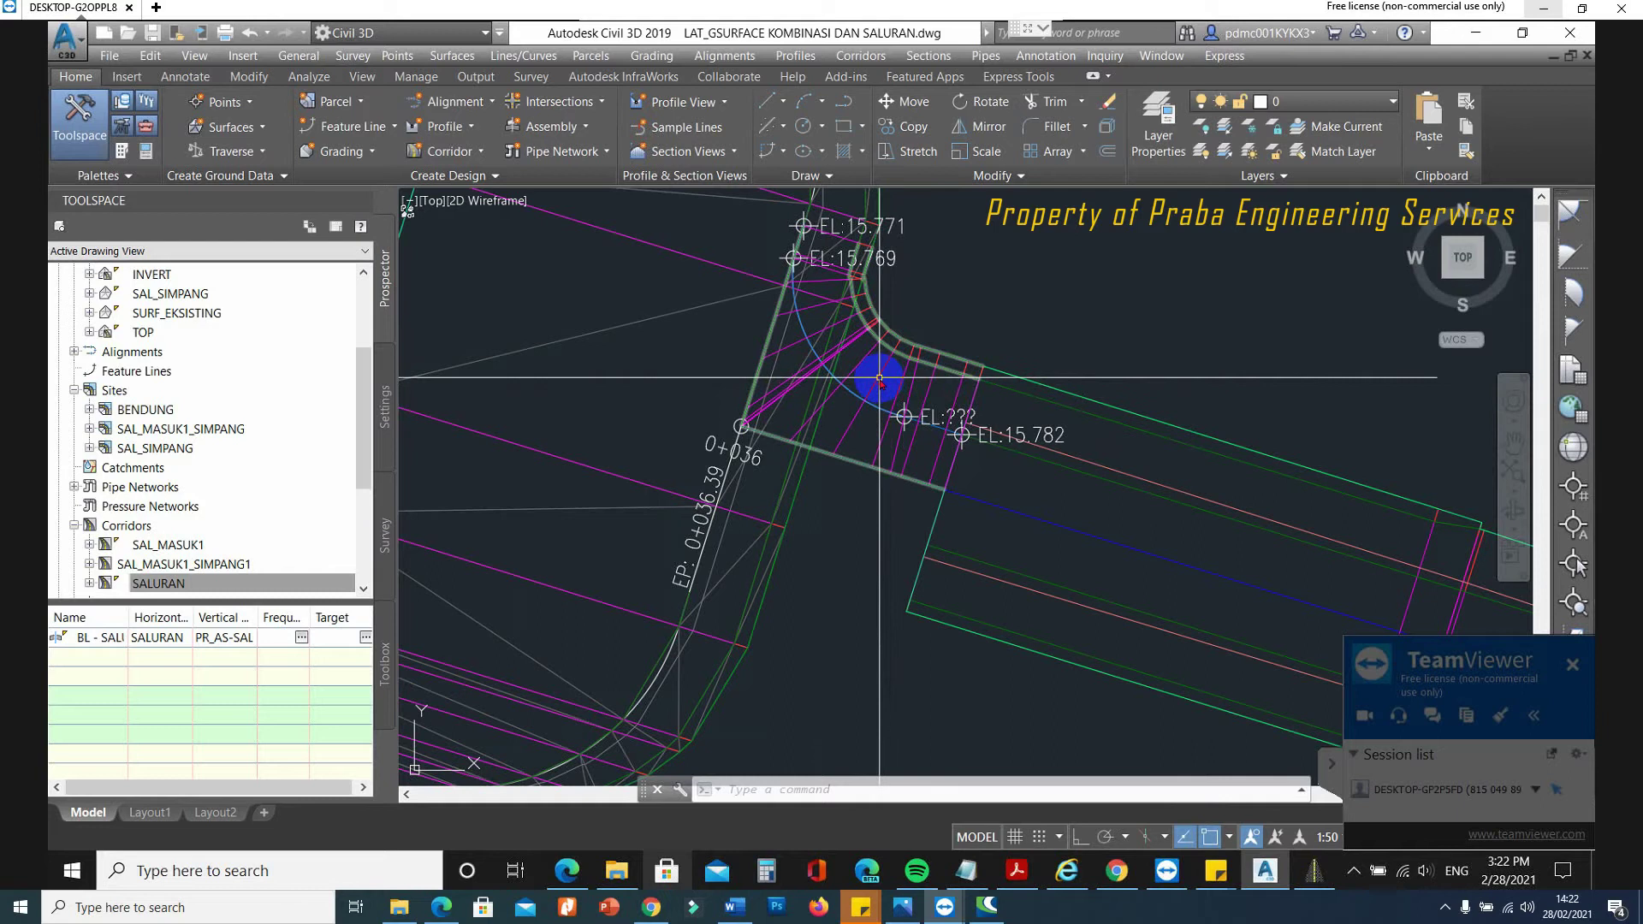
click(878, 378)
right_click(879, 377)
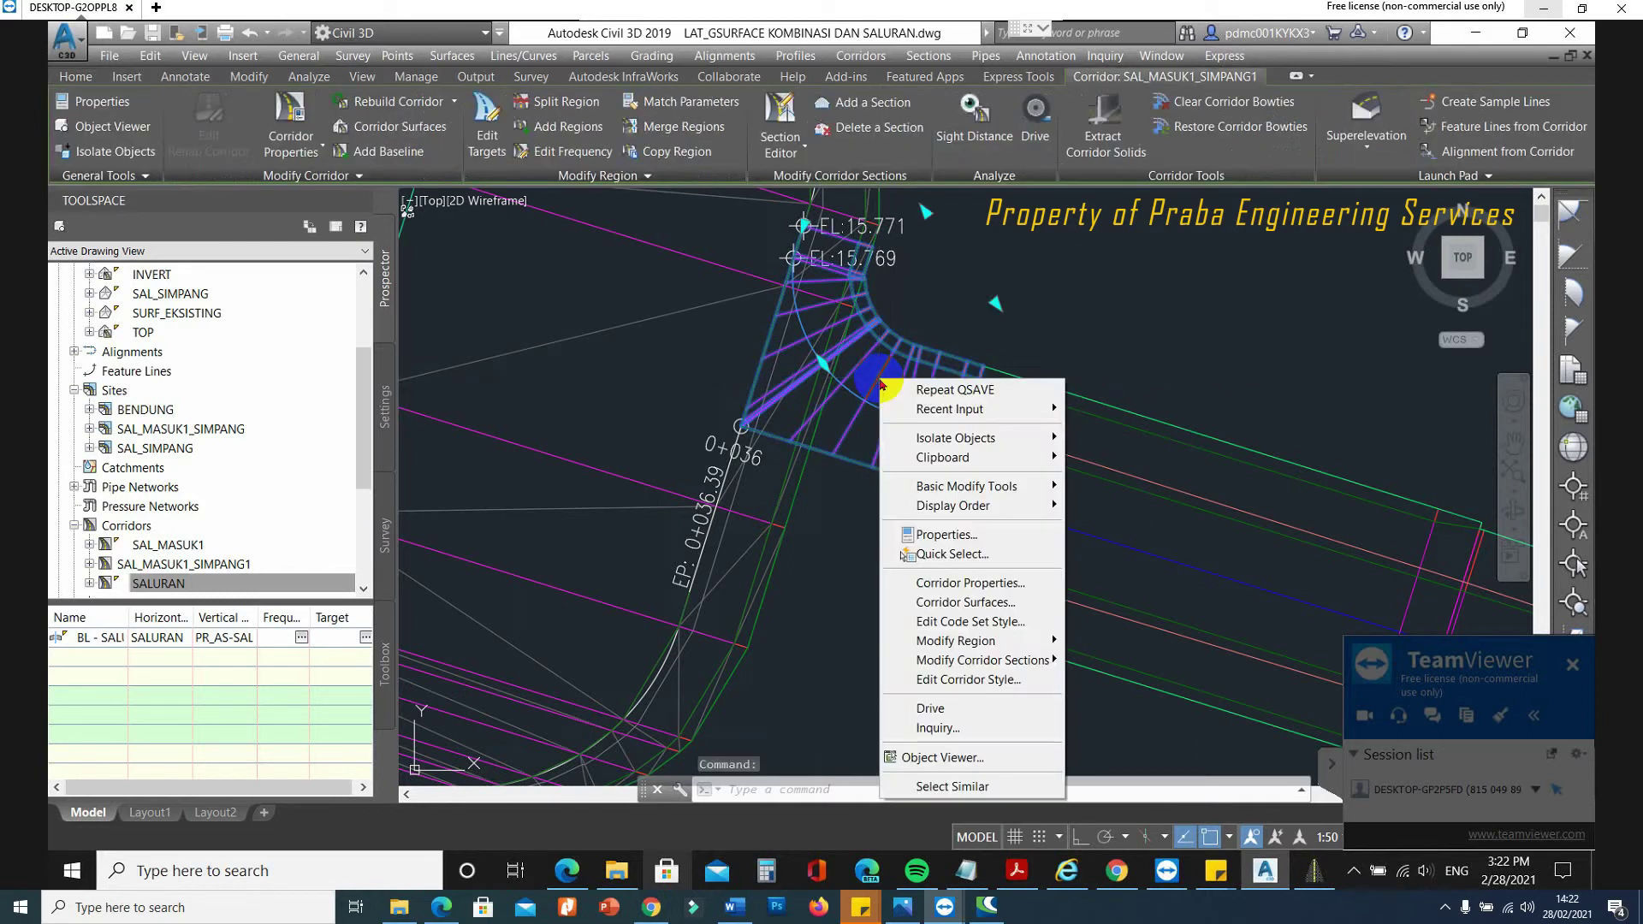
click(965, 585)
click(753, 316)
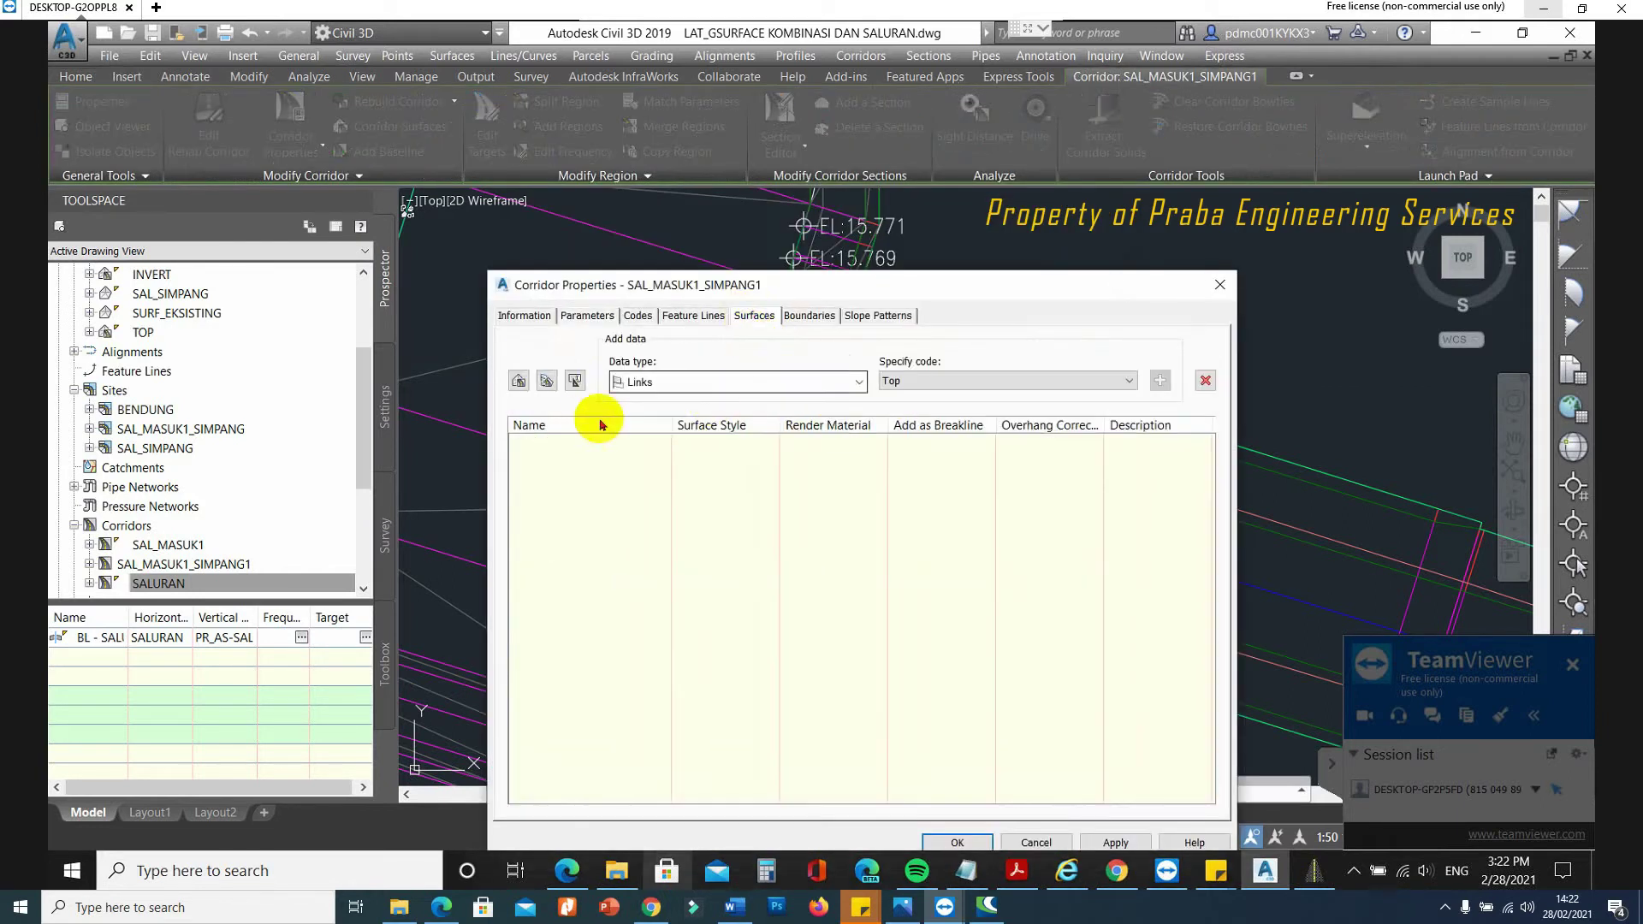
click(519, 380)
double_click(610, 443)
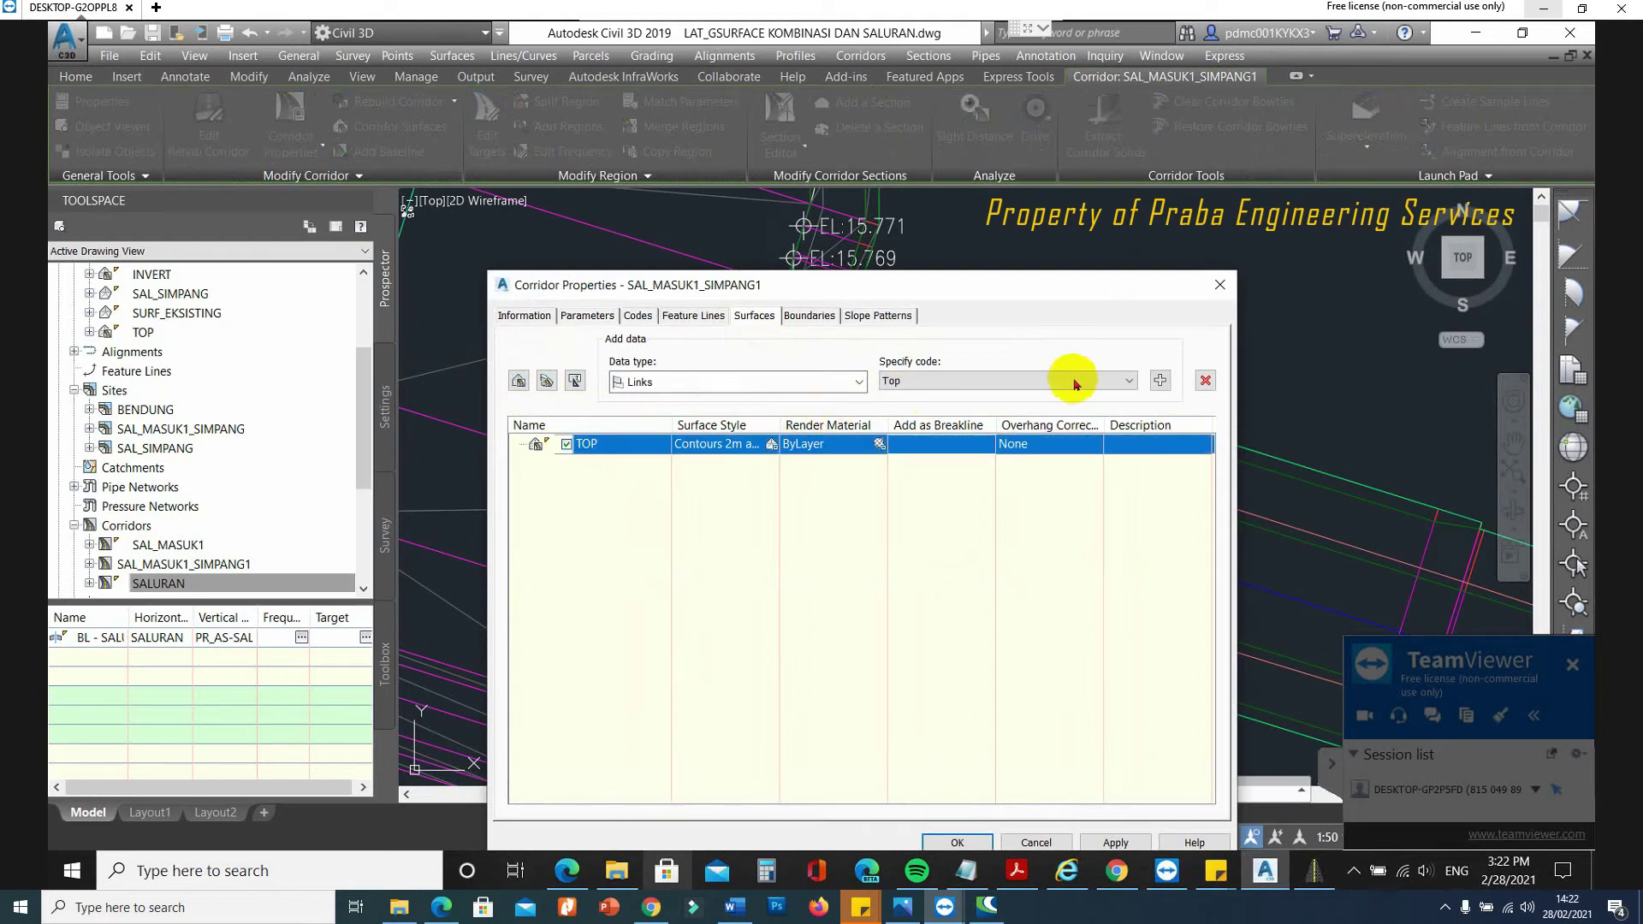
Add the Top link code to the TOP surface as breaklines, choose its overhang correction, and apply the settings.
click(1159, 380)
click(896, 463)
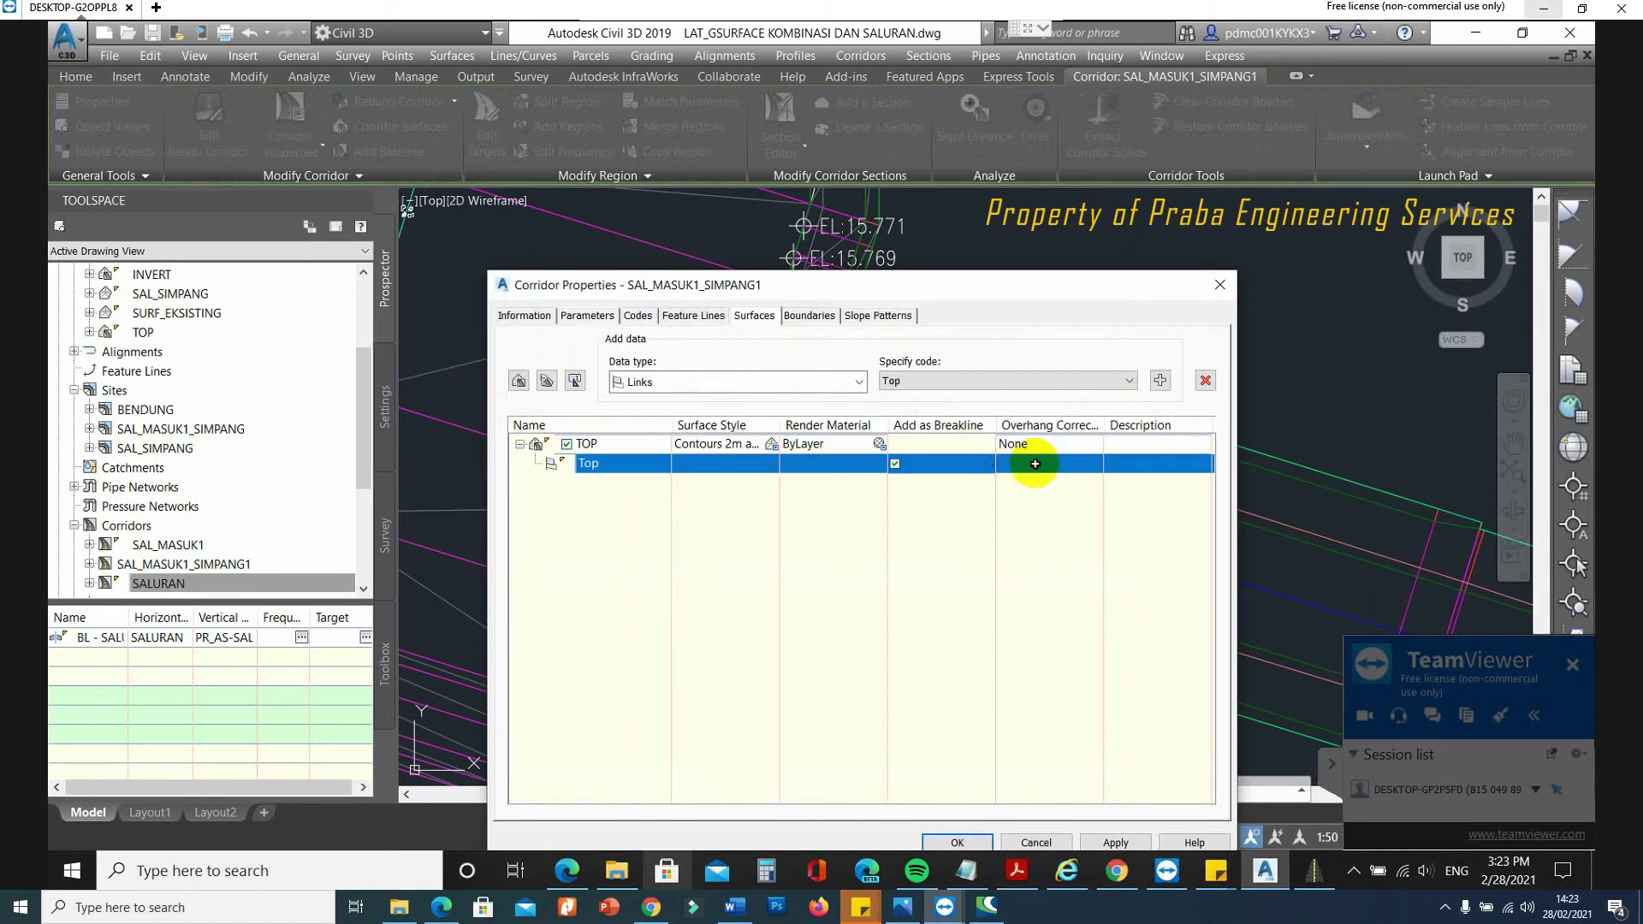
click(1044, 445)
click(1095, 599)
click(1115, 842)
Use the corridor extents as the outer boundary of the TOP surface and accept the corridor properties.
click(809, 315)
right_click(587, 370)
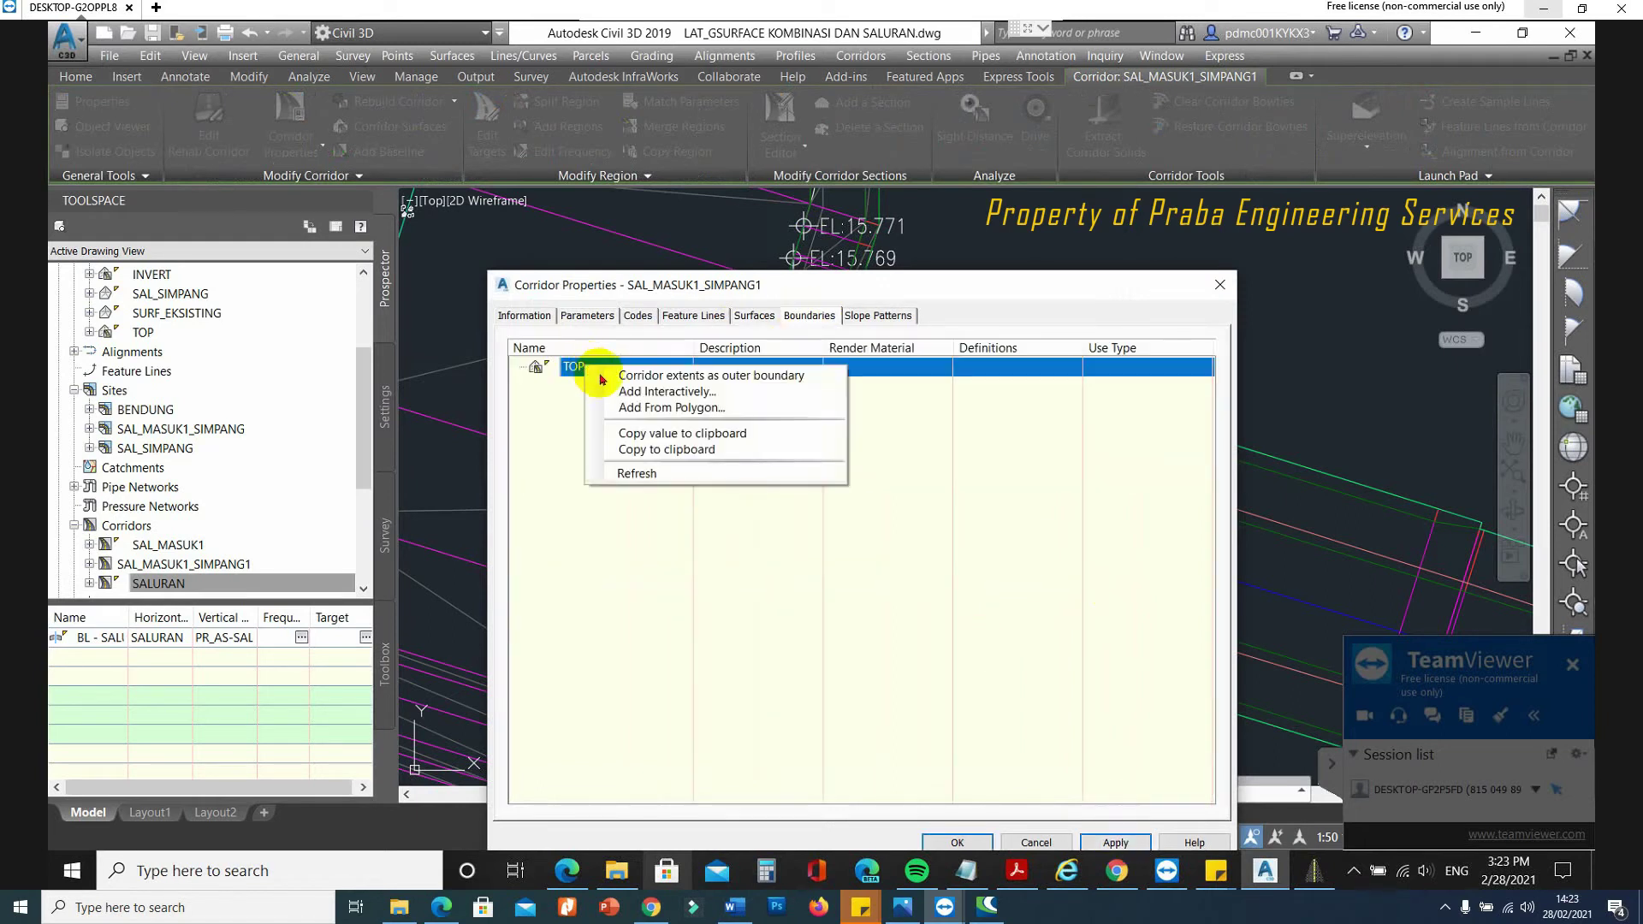
click(633, 381)
click(956, 843)
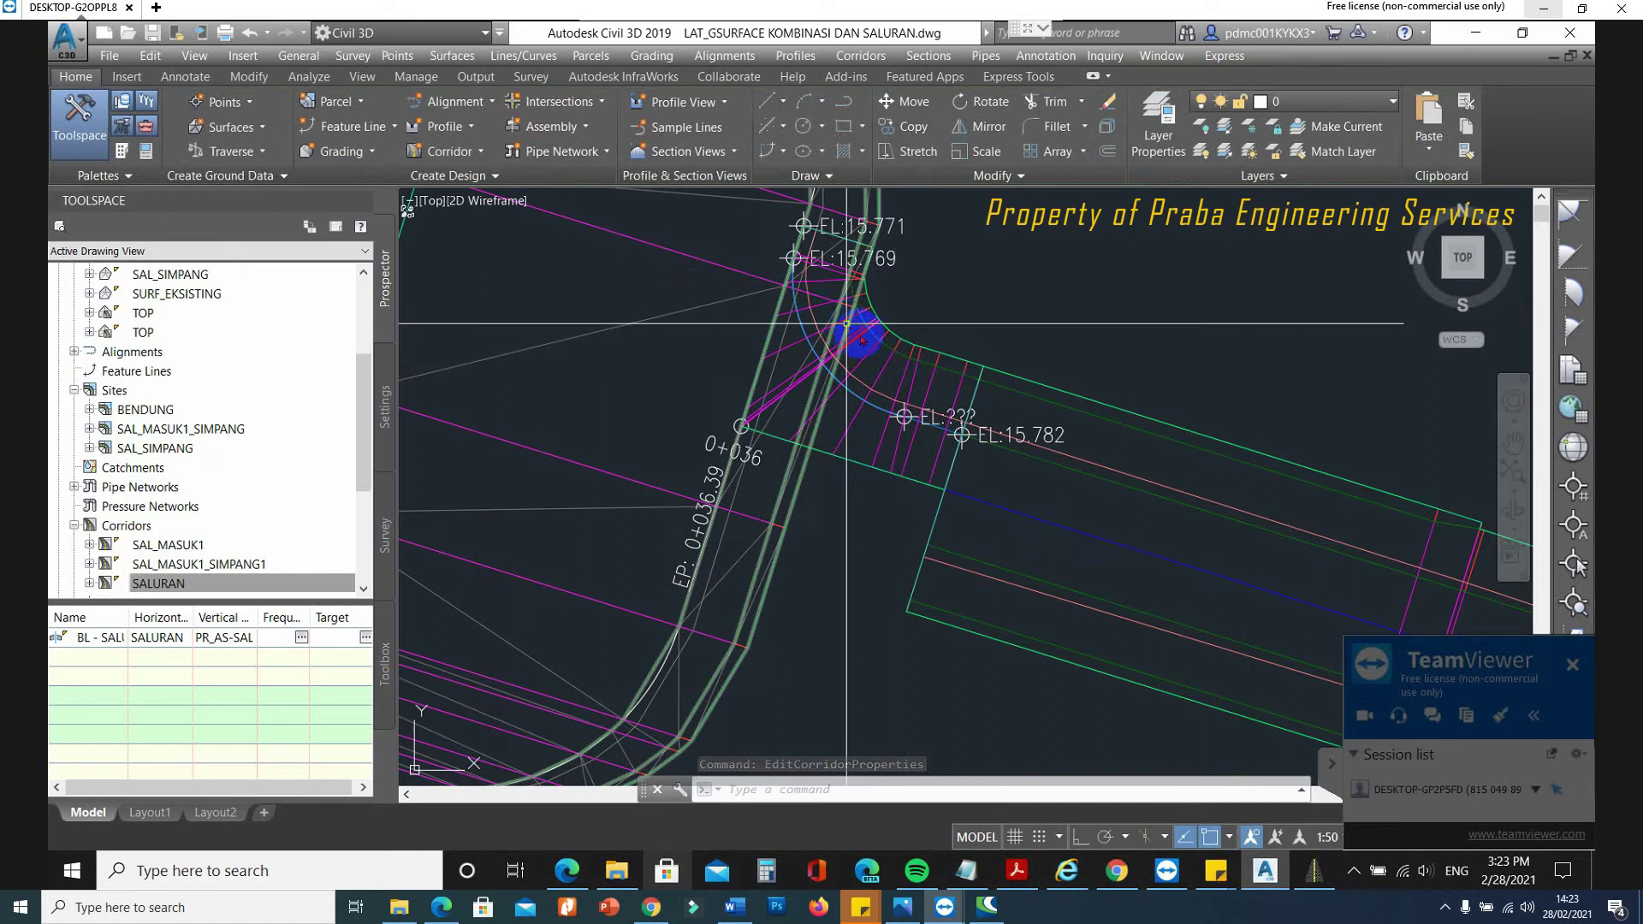
mouse_move(867, 356)
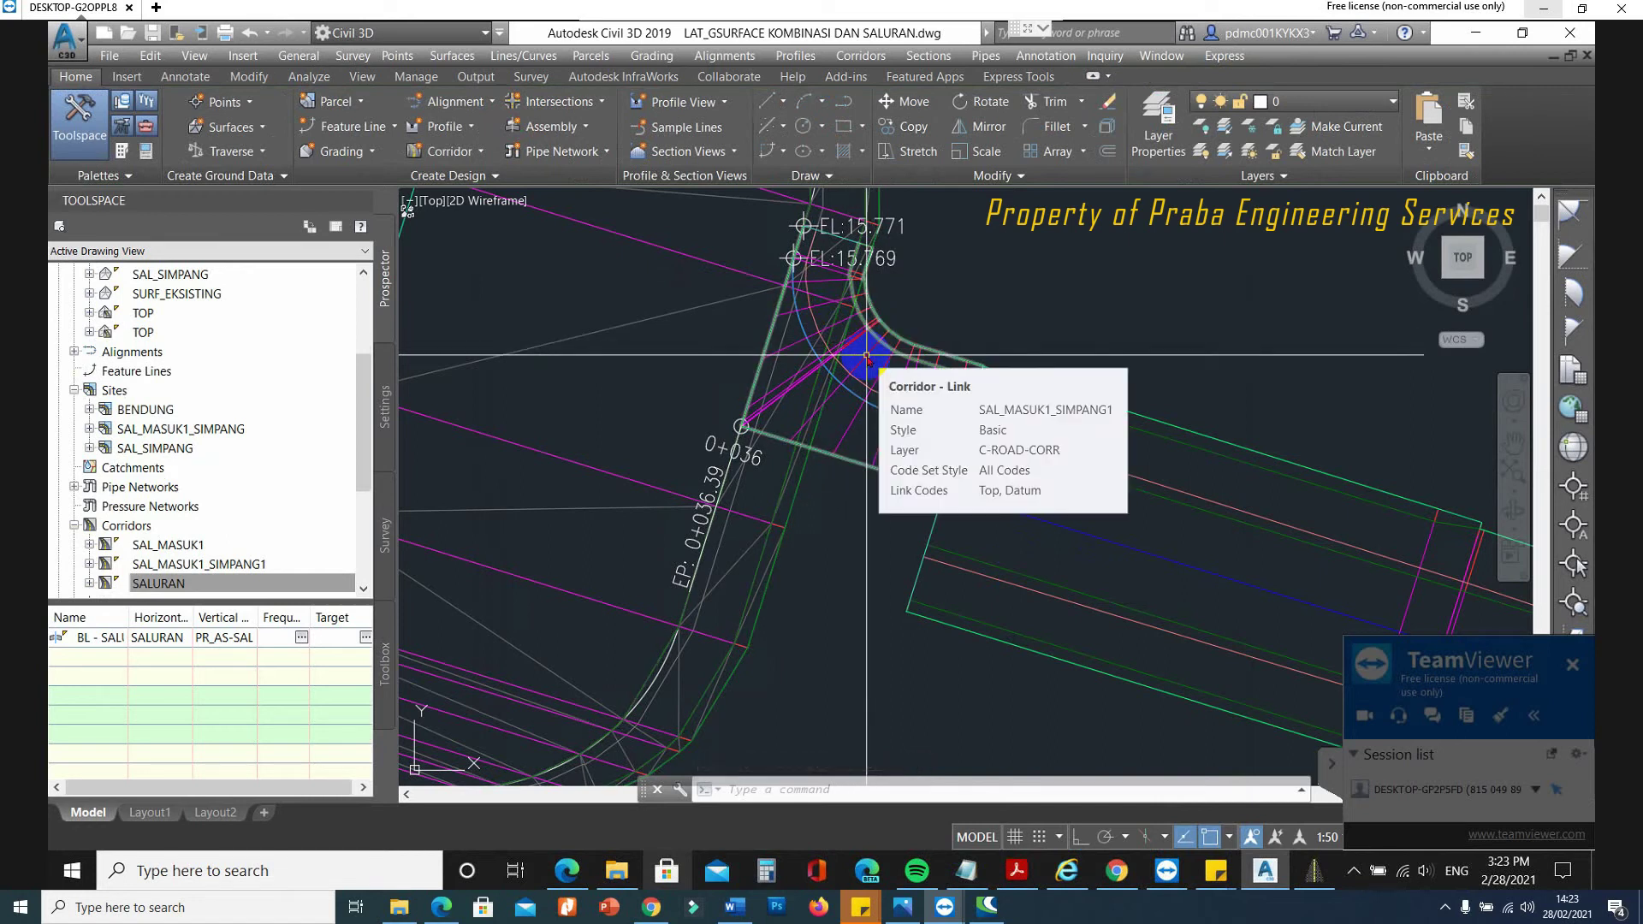
Save the drawing and draw a polyline about 0.40 m long along the inlet channel's line at the end facing the main channel.
click(152, 32)
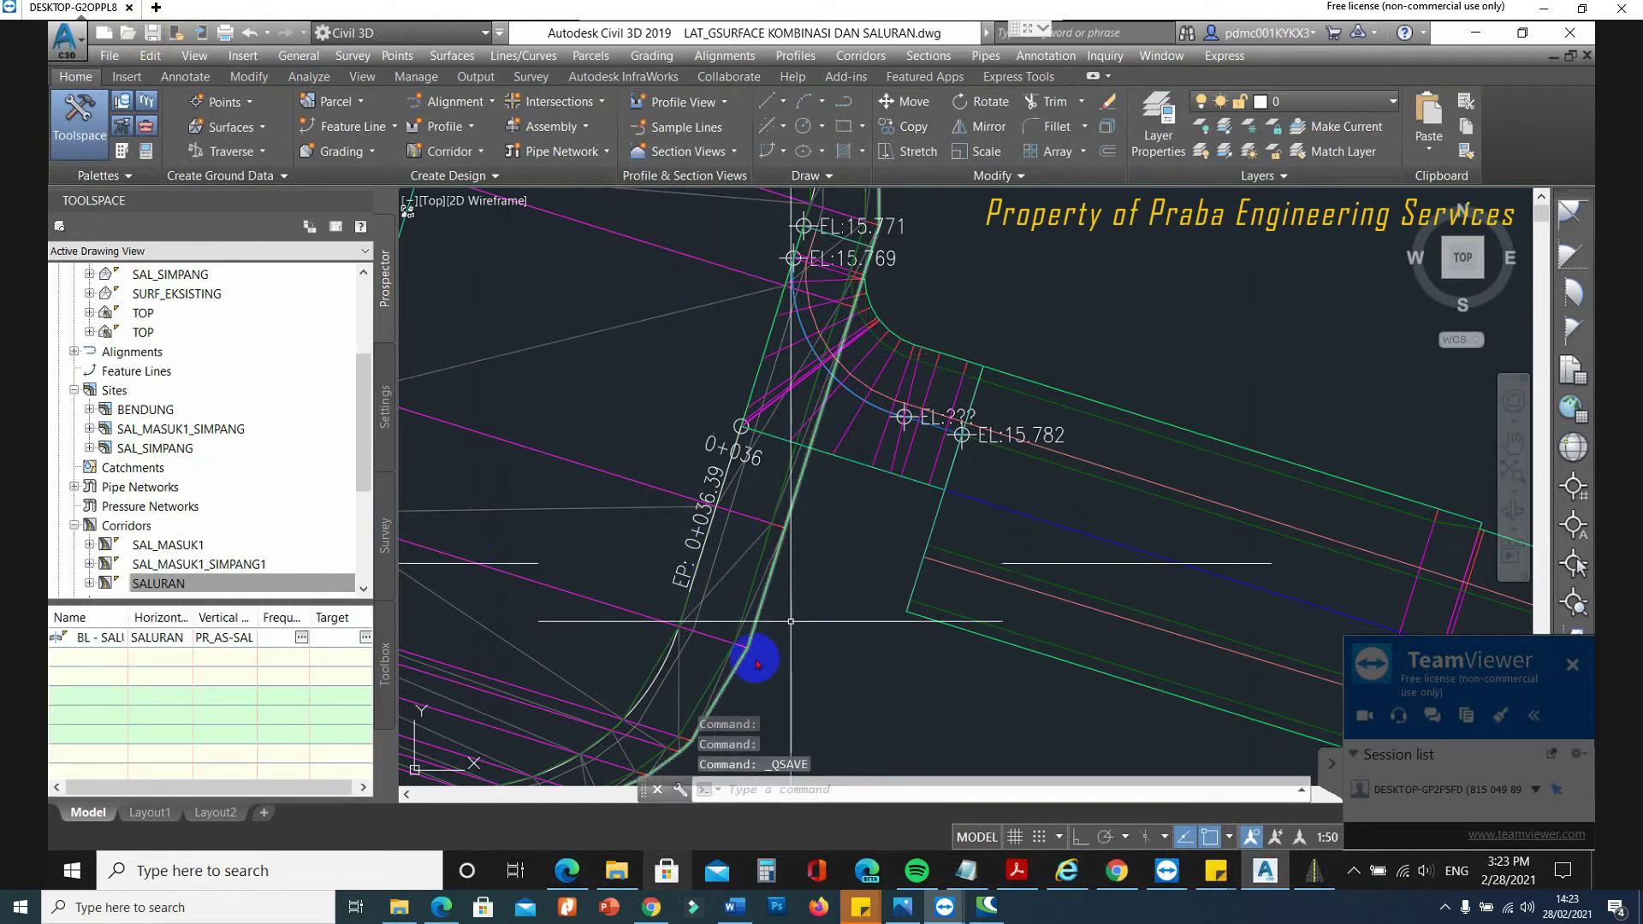
scroll(741, 658, up, 2)
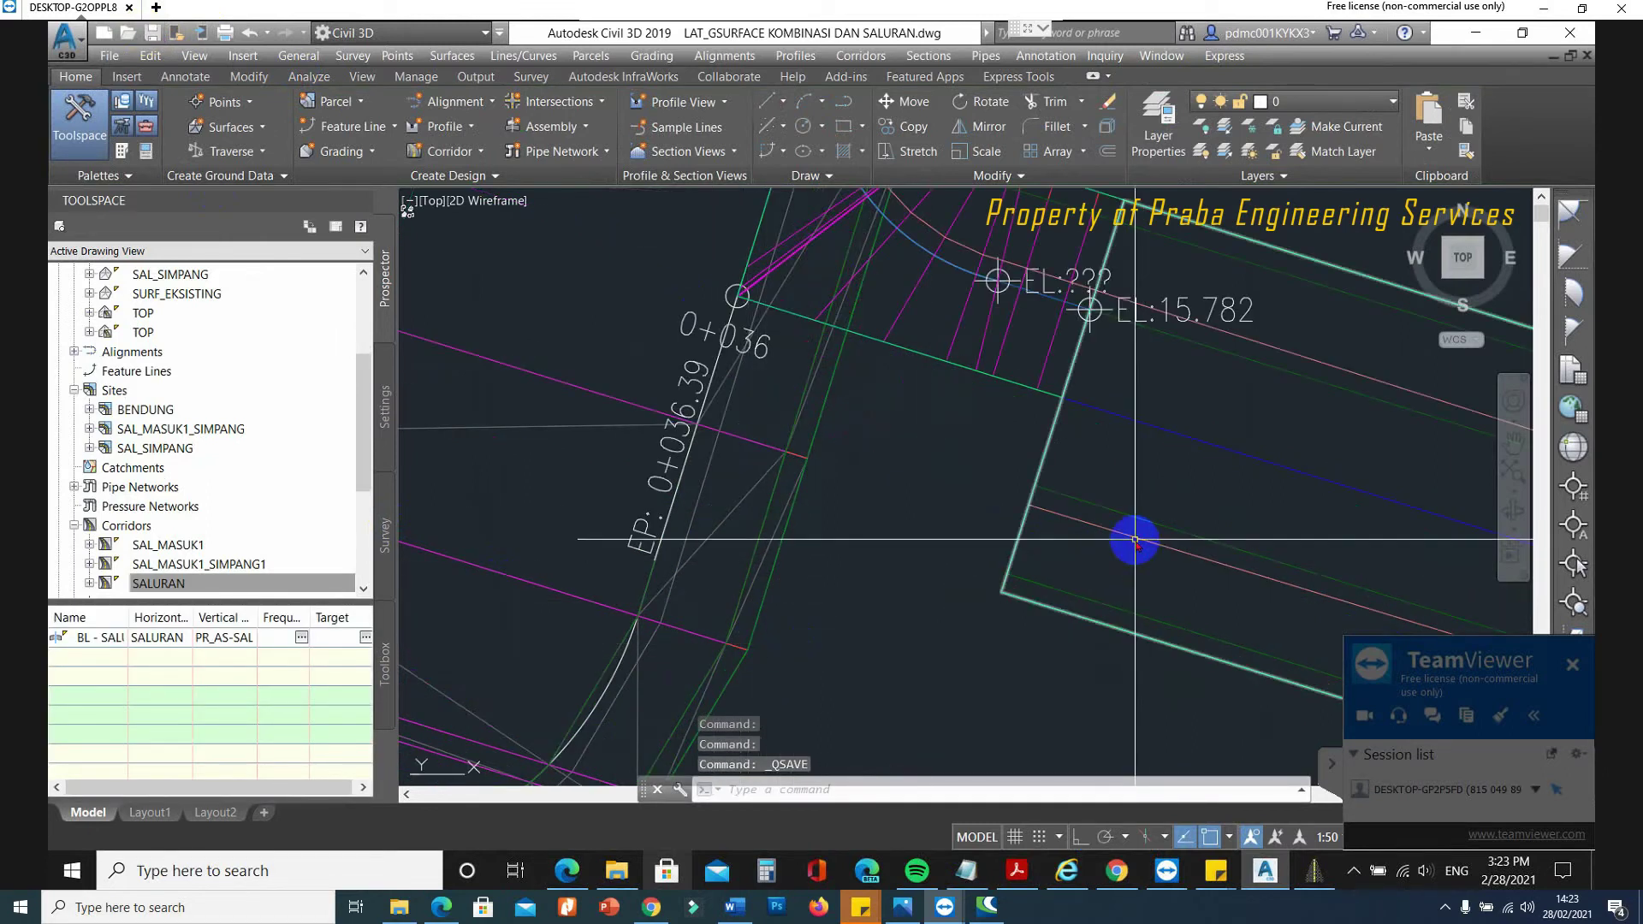
key(Return)
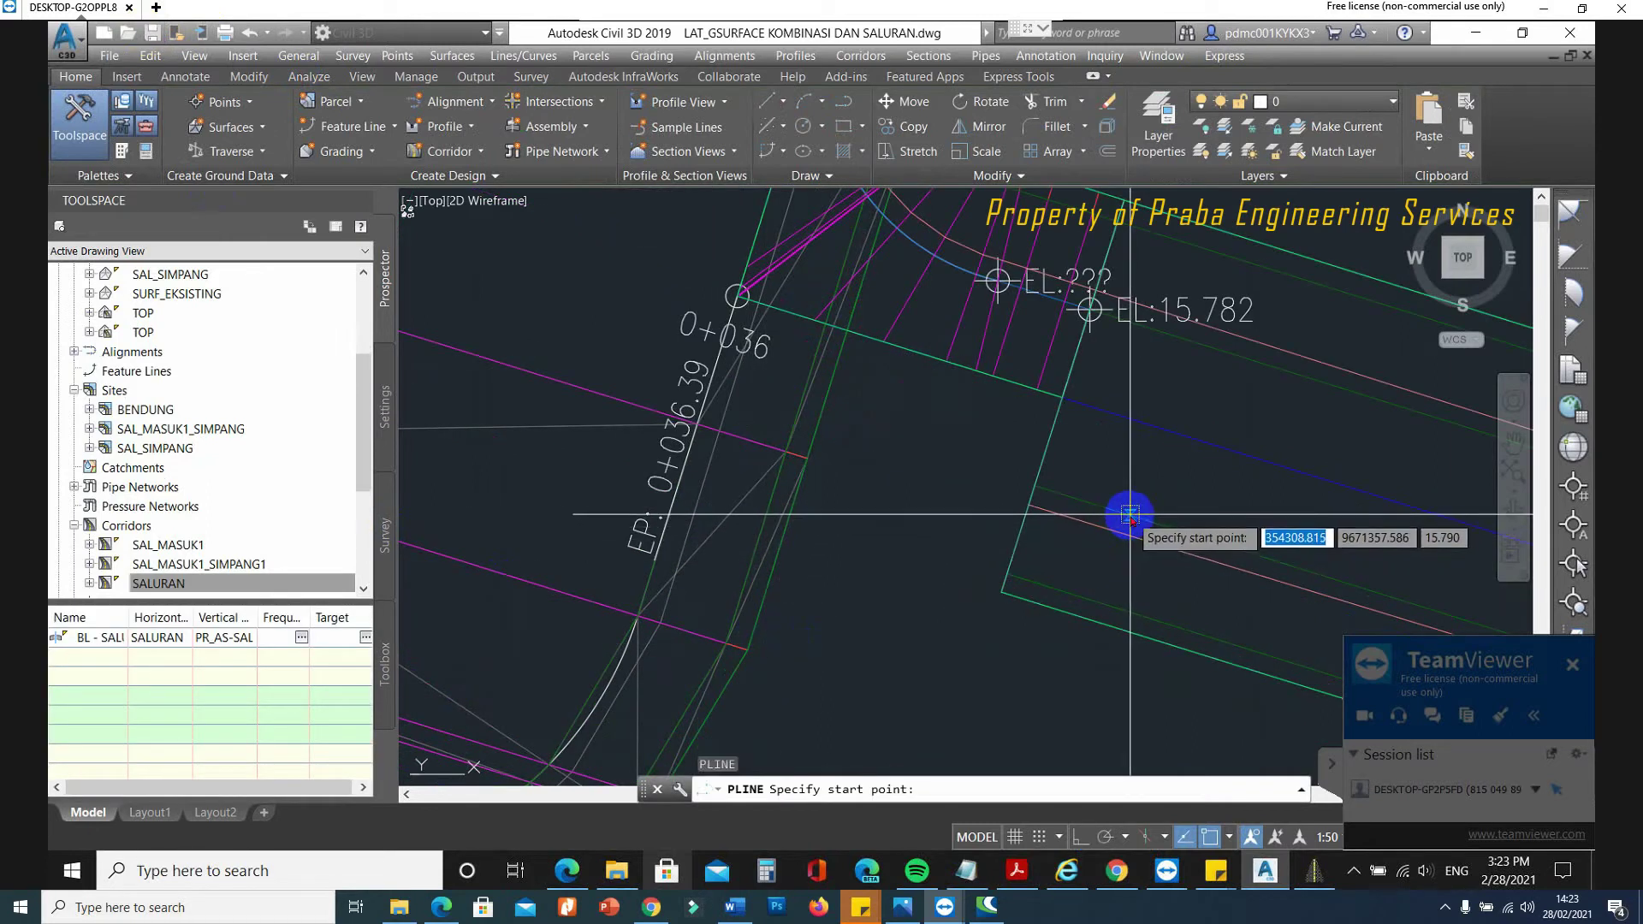
click(1129, 513)
click(1060, 494)
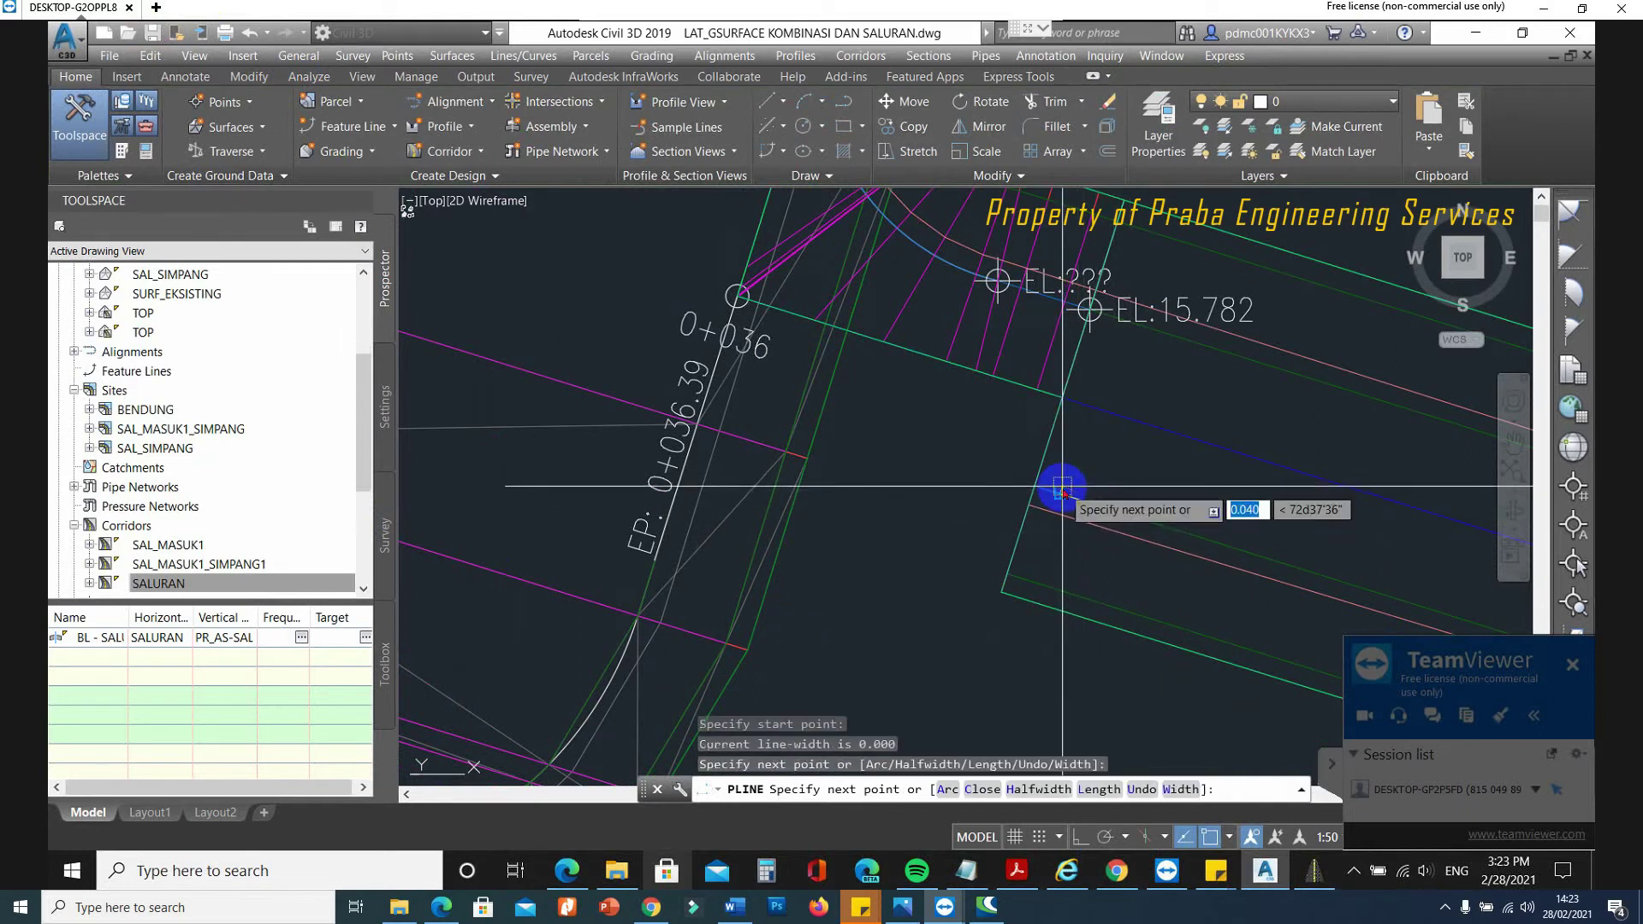
key(Escape)
Draw a second short polyline about 0.42 m long along the main channel's line, just below the 0+036 station label.
key(Return)
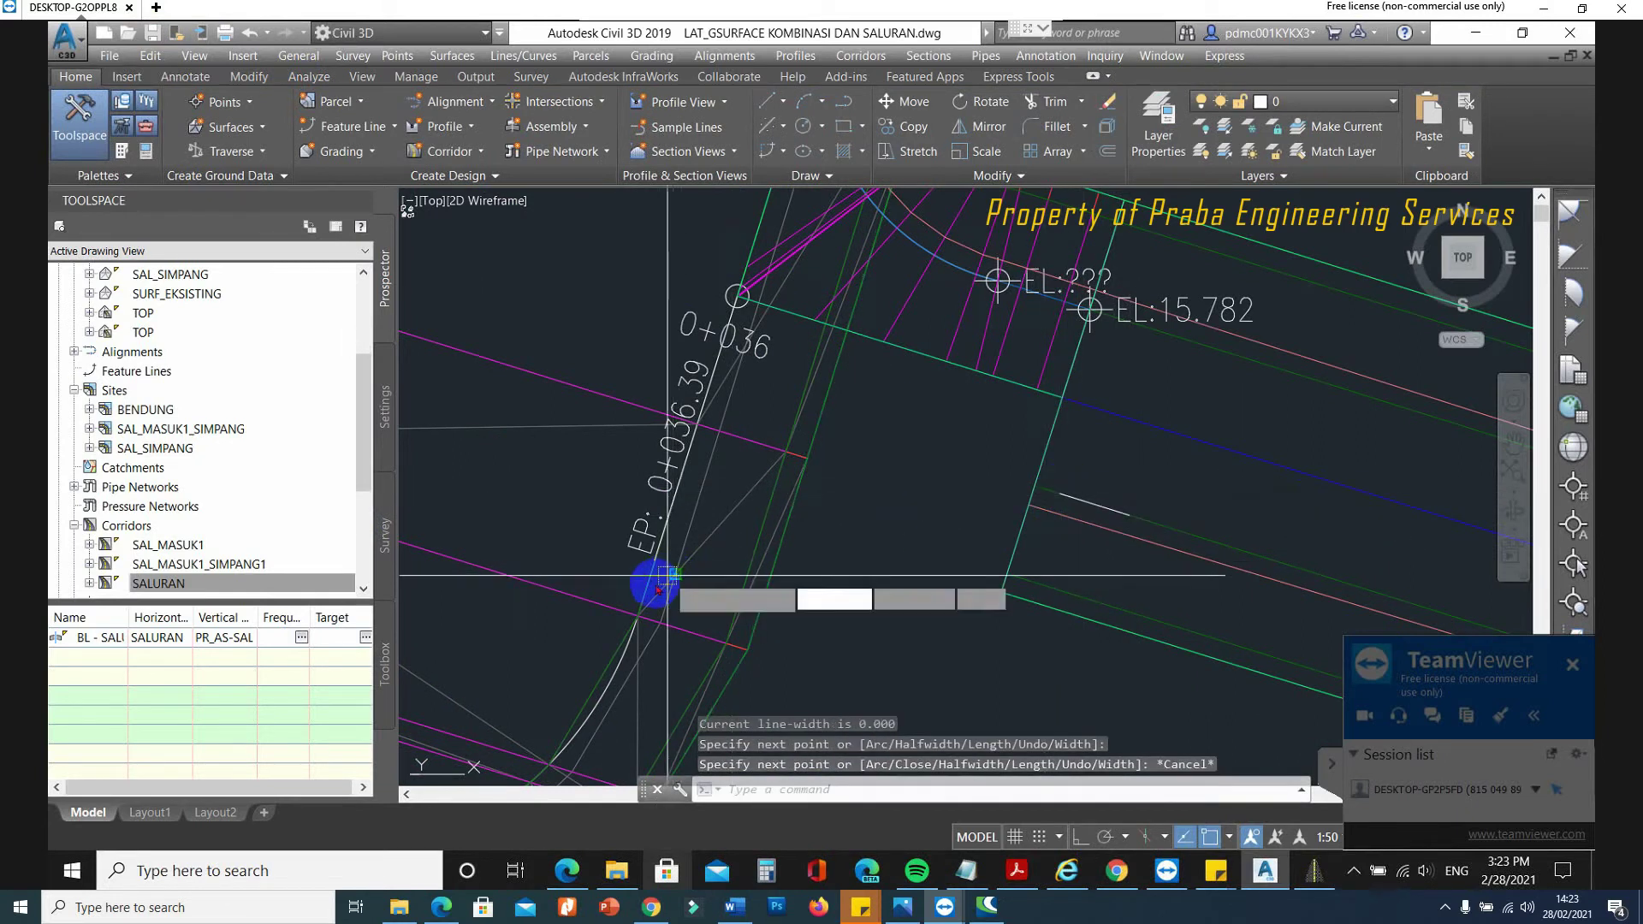
click(648, 589)
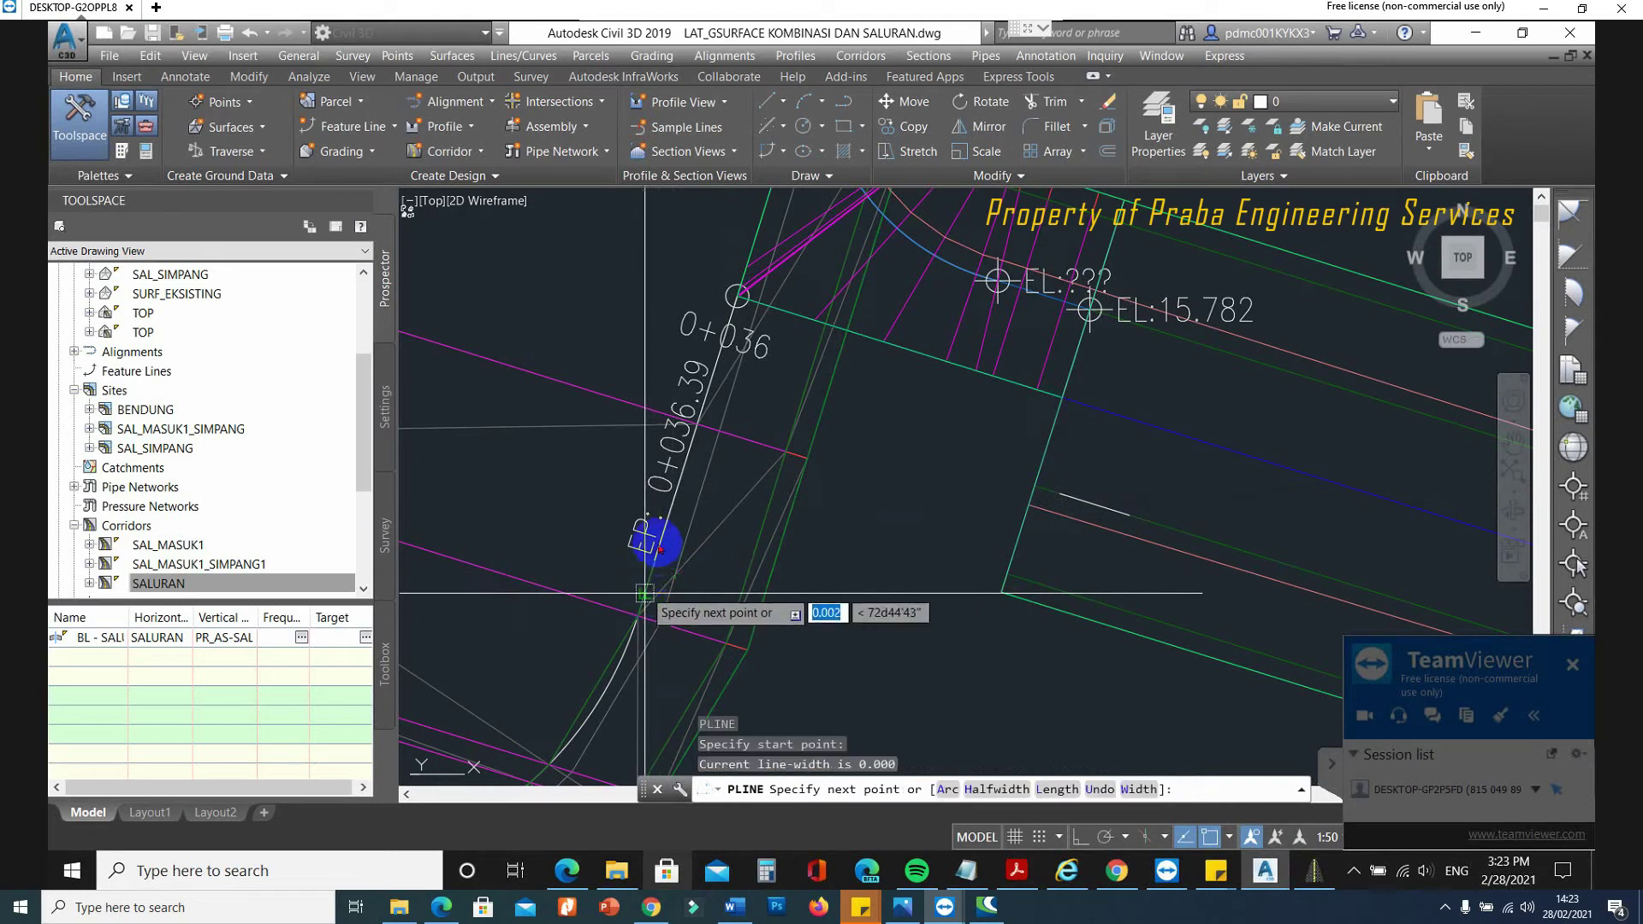
click(652, 557)
key(Escape)
key(Escape)
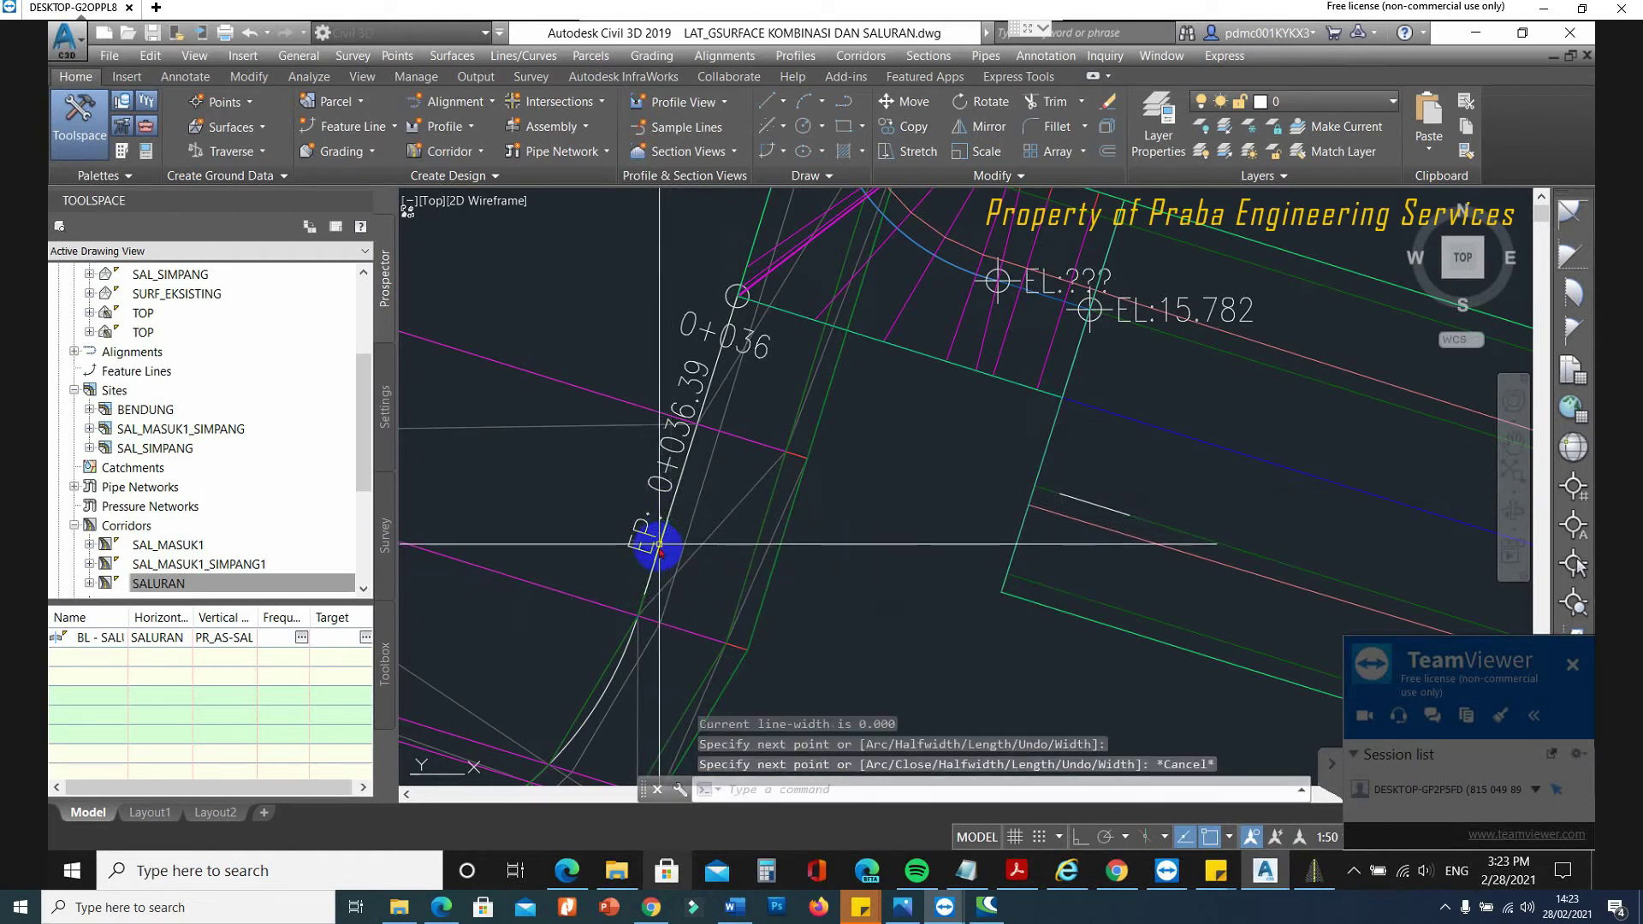
Set the elevation of both short polylines to 0 in their properties and clear the selection.
click(658, 552)
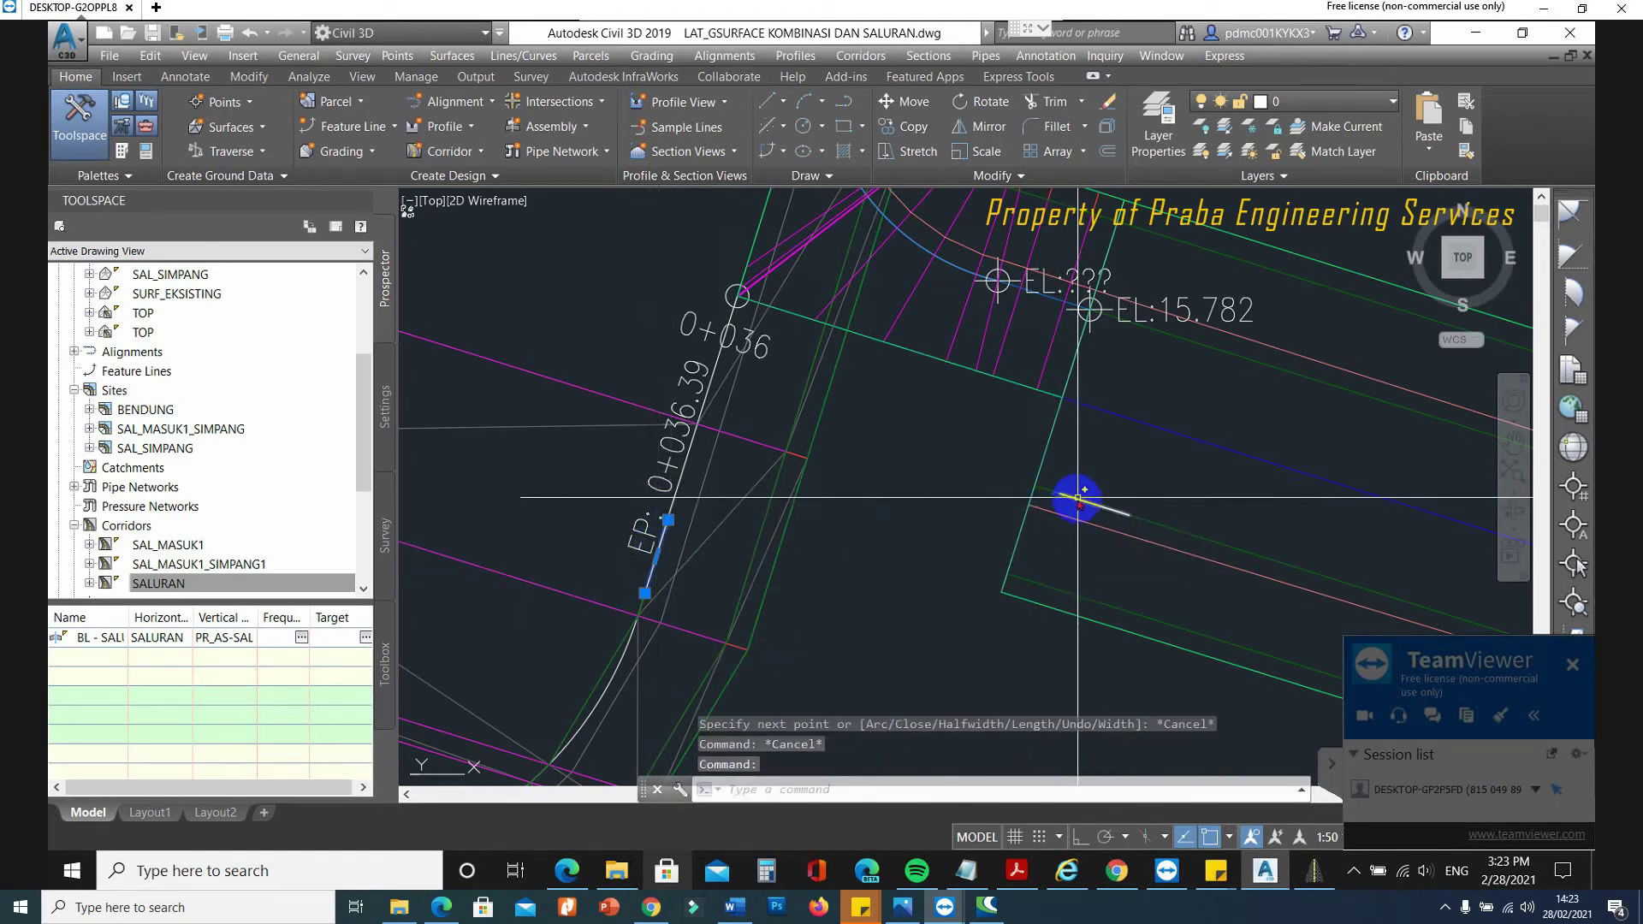
key(ctrl+1)
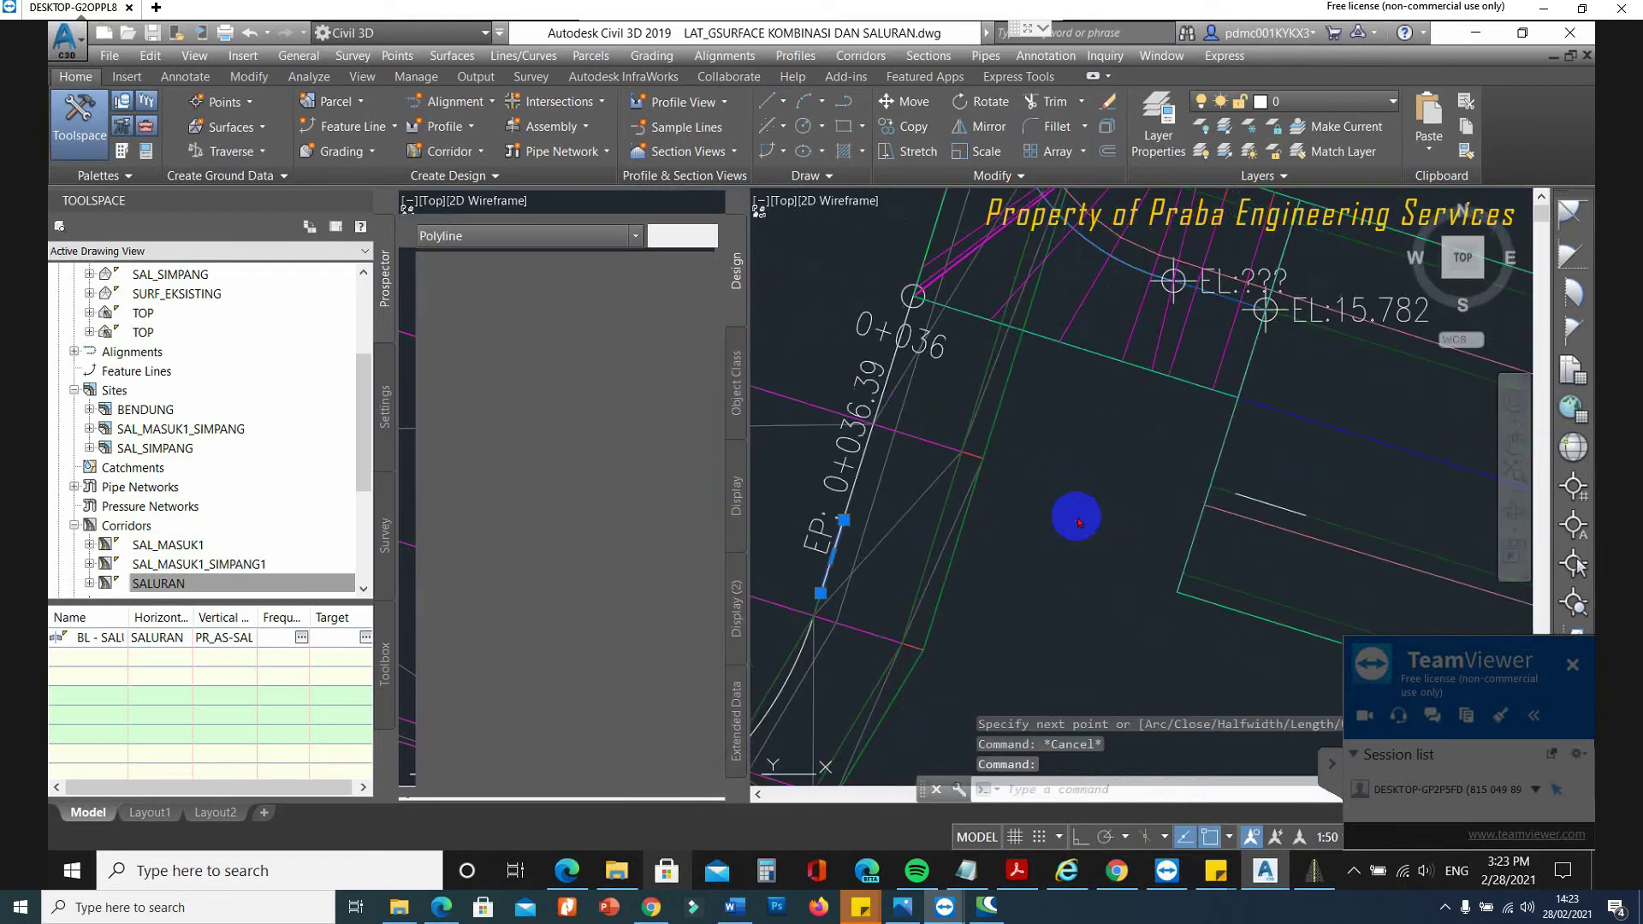
text(0)
key(Return)
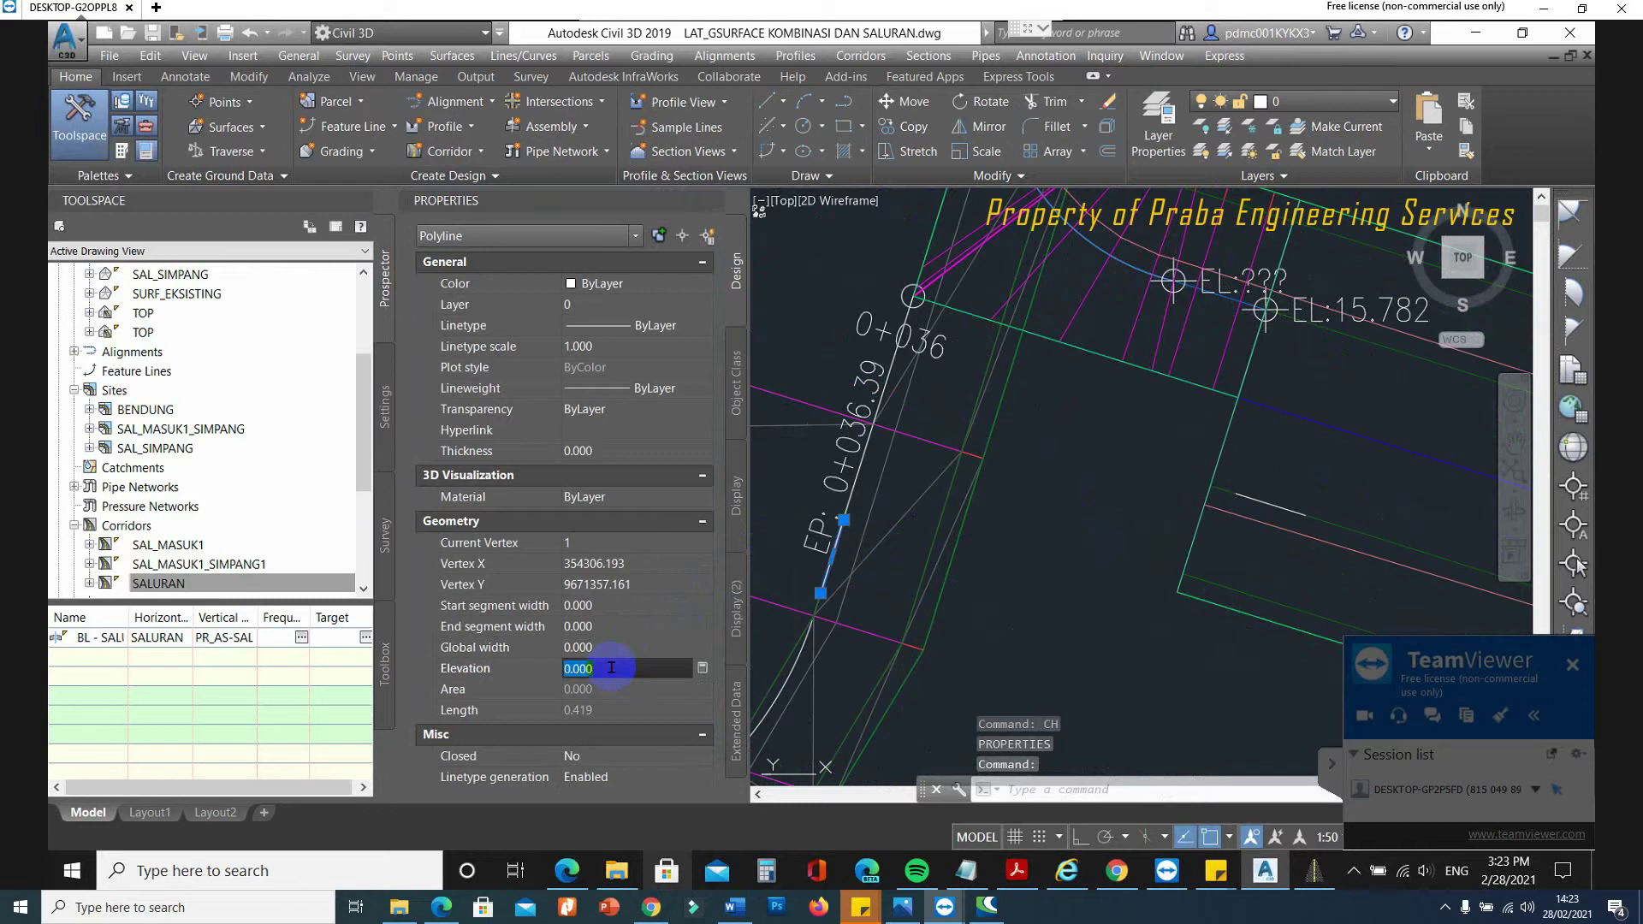
click(1281, 526)
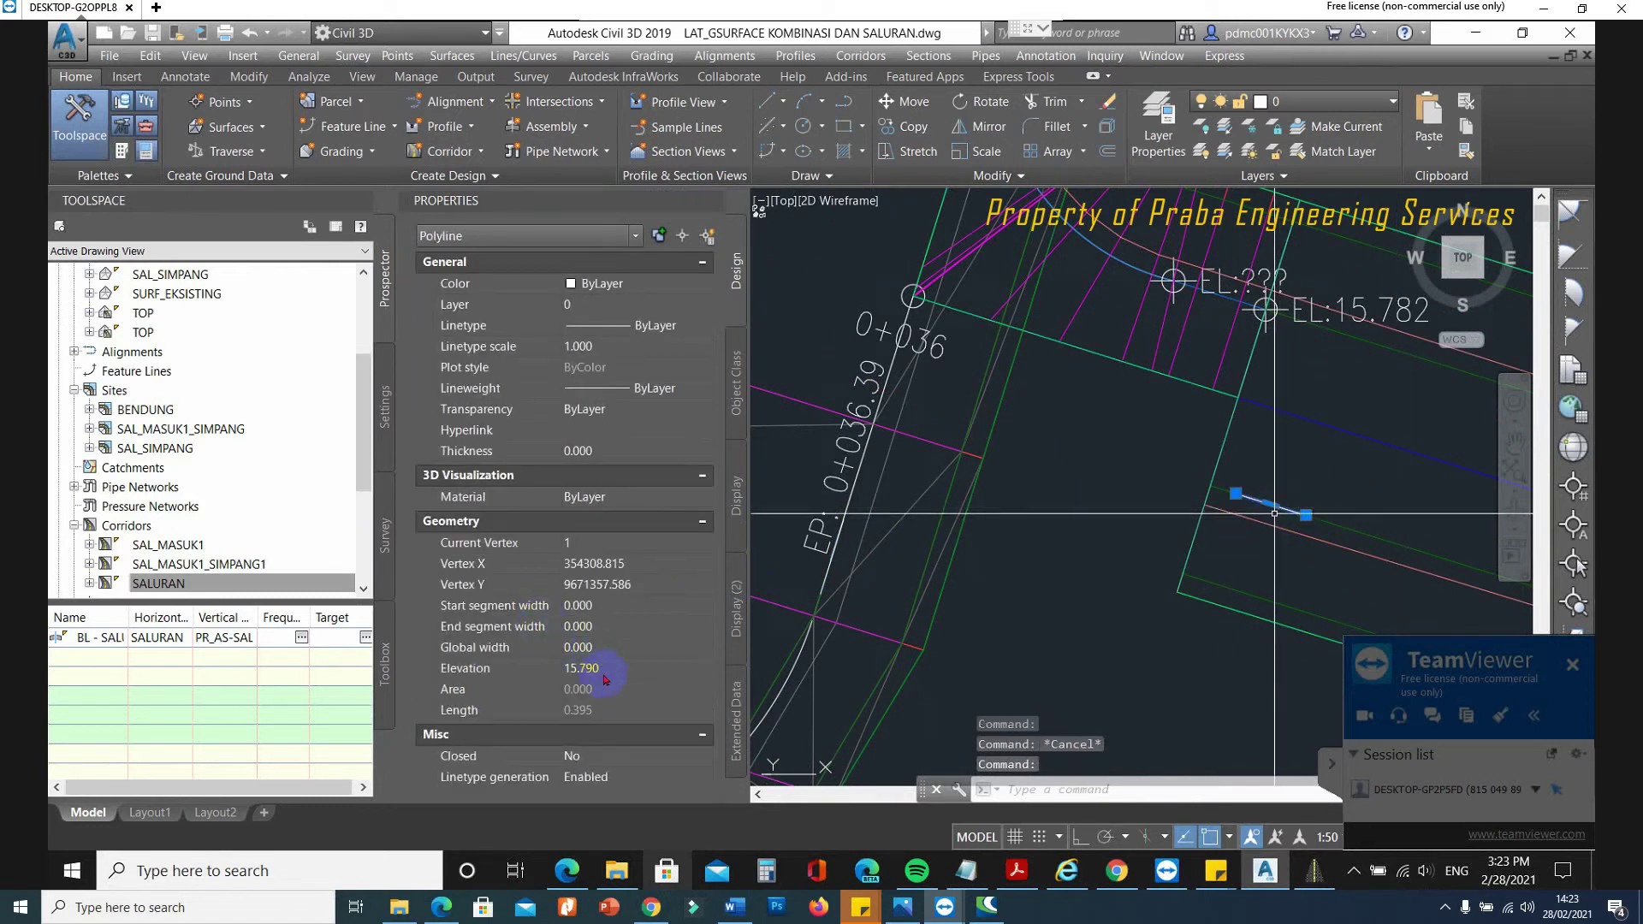
key(BackSpace)
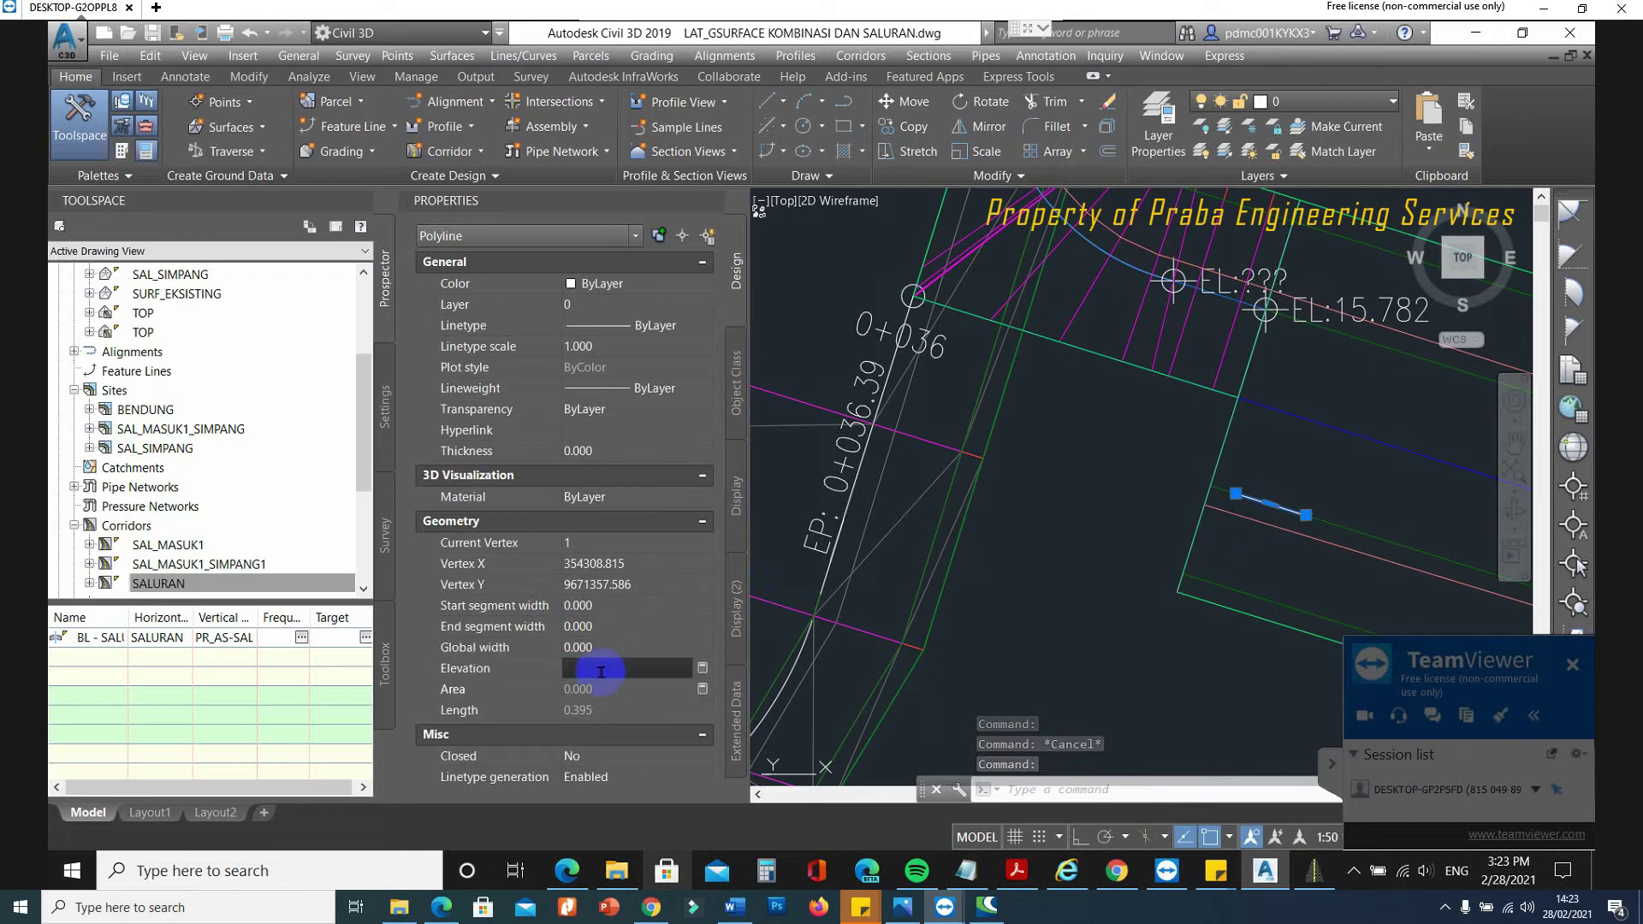
text(0)
key(Return)
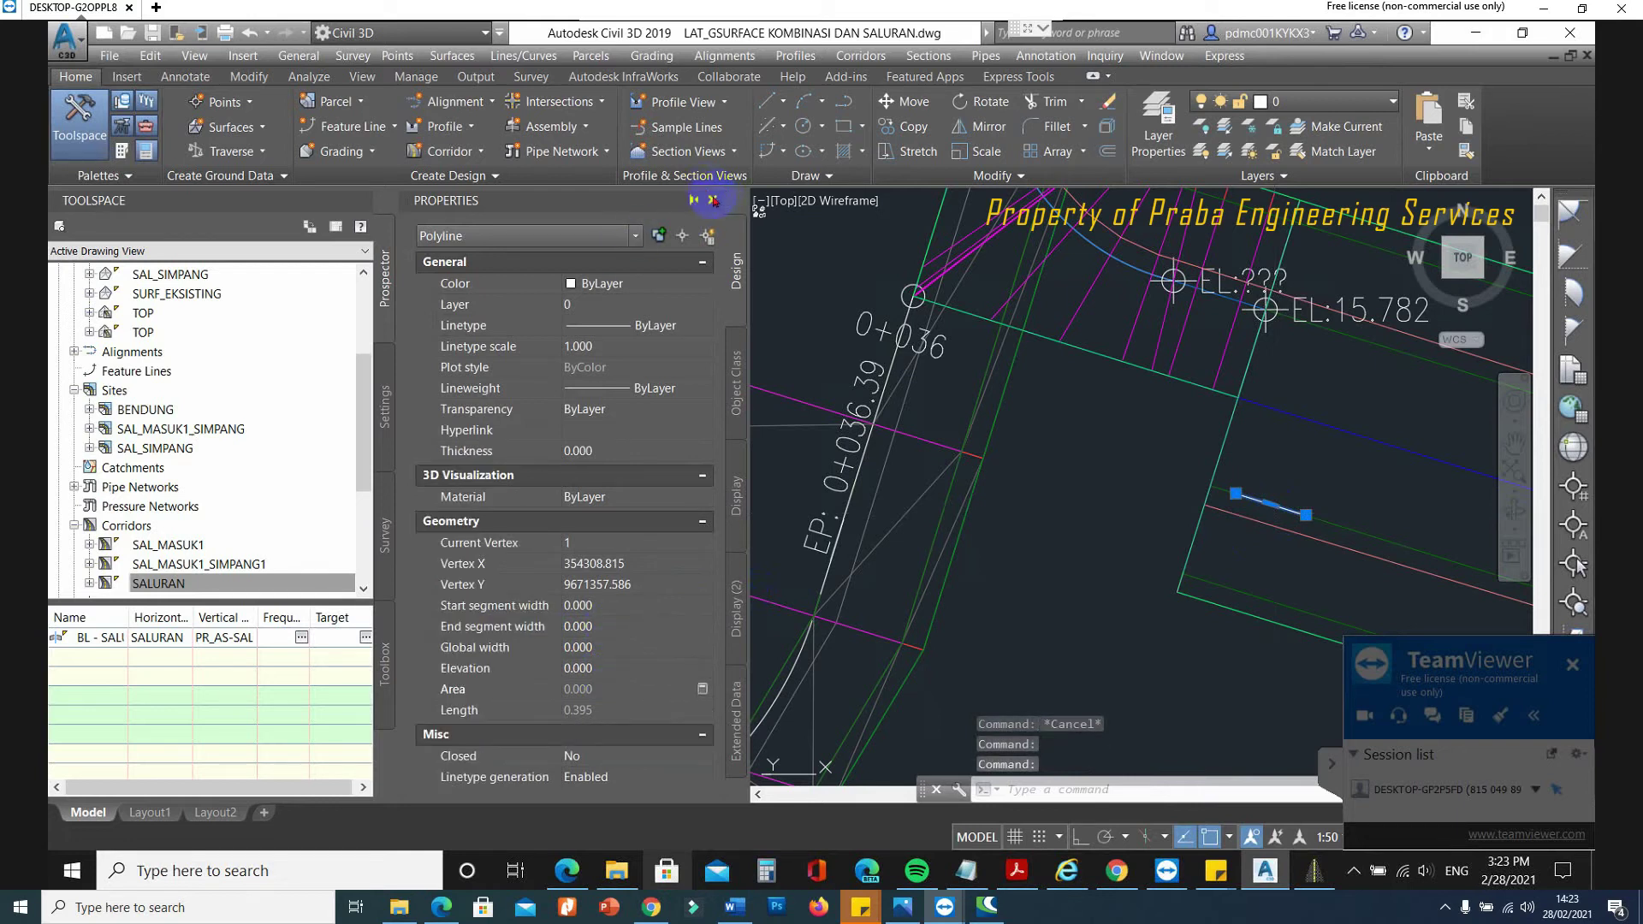
click(713, 200)
key(Escape)
key(Escape)
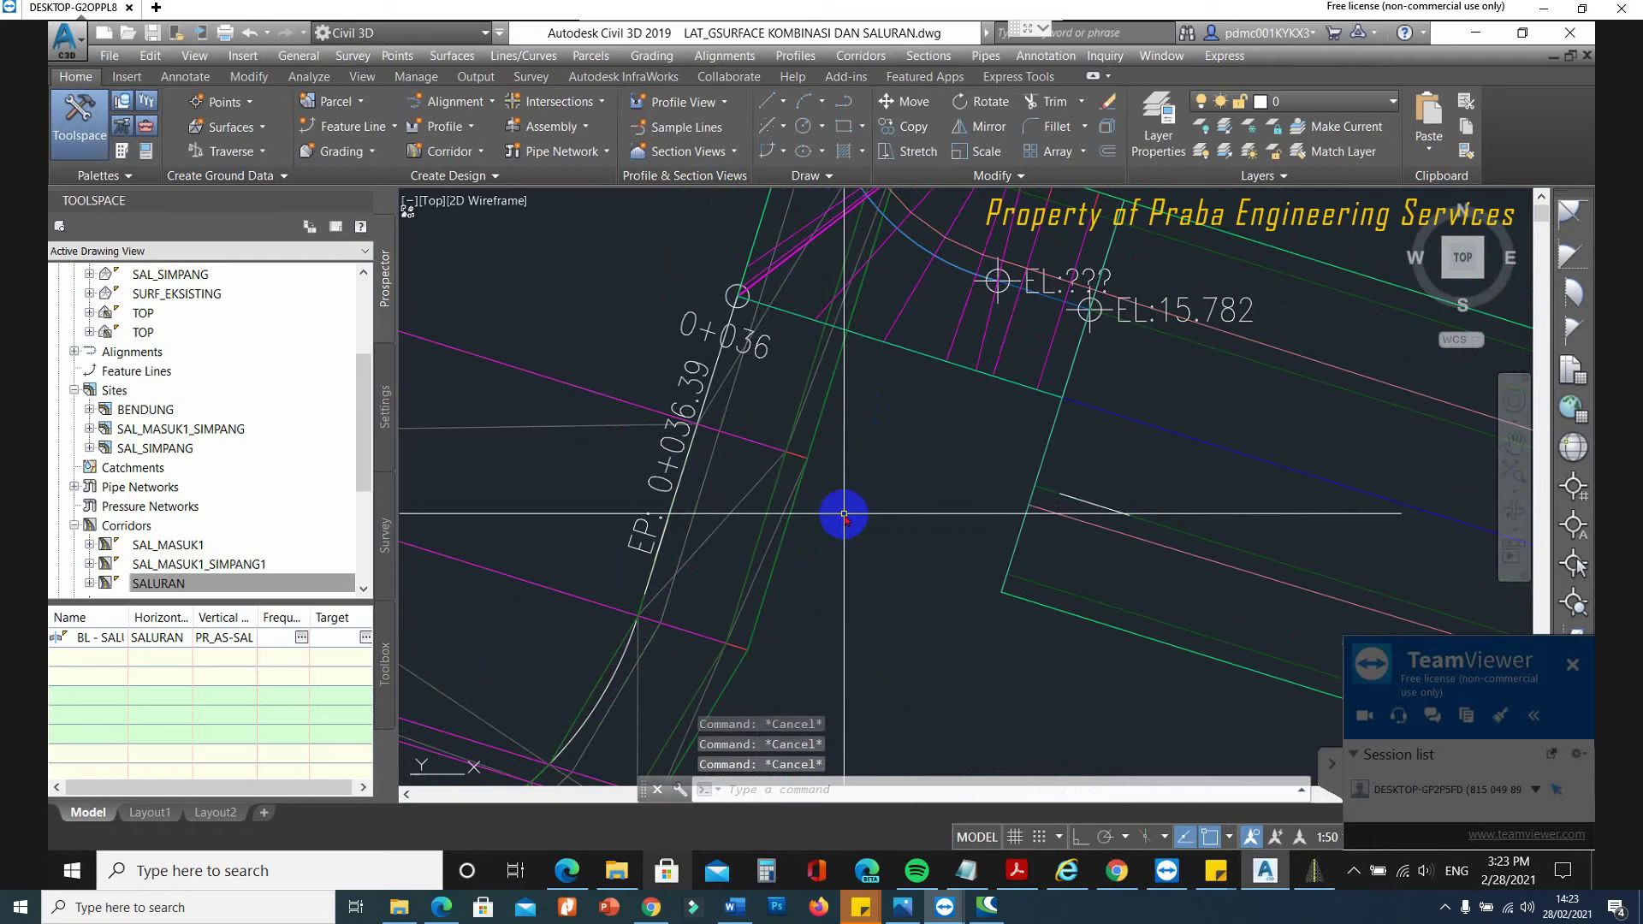
text(f)
key(Return)
text(r)
key(Return)
text(5)
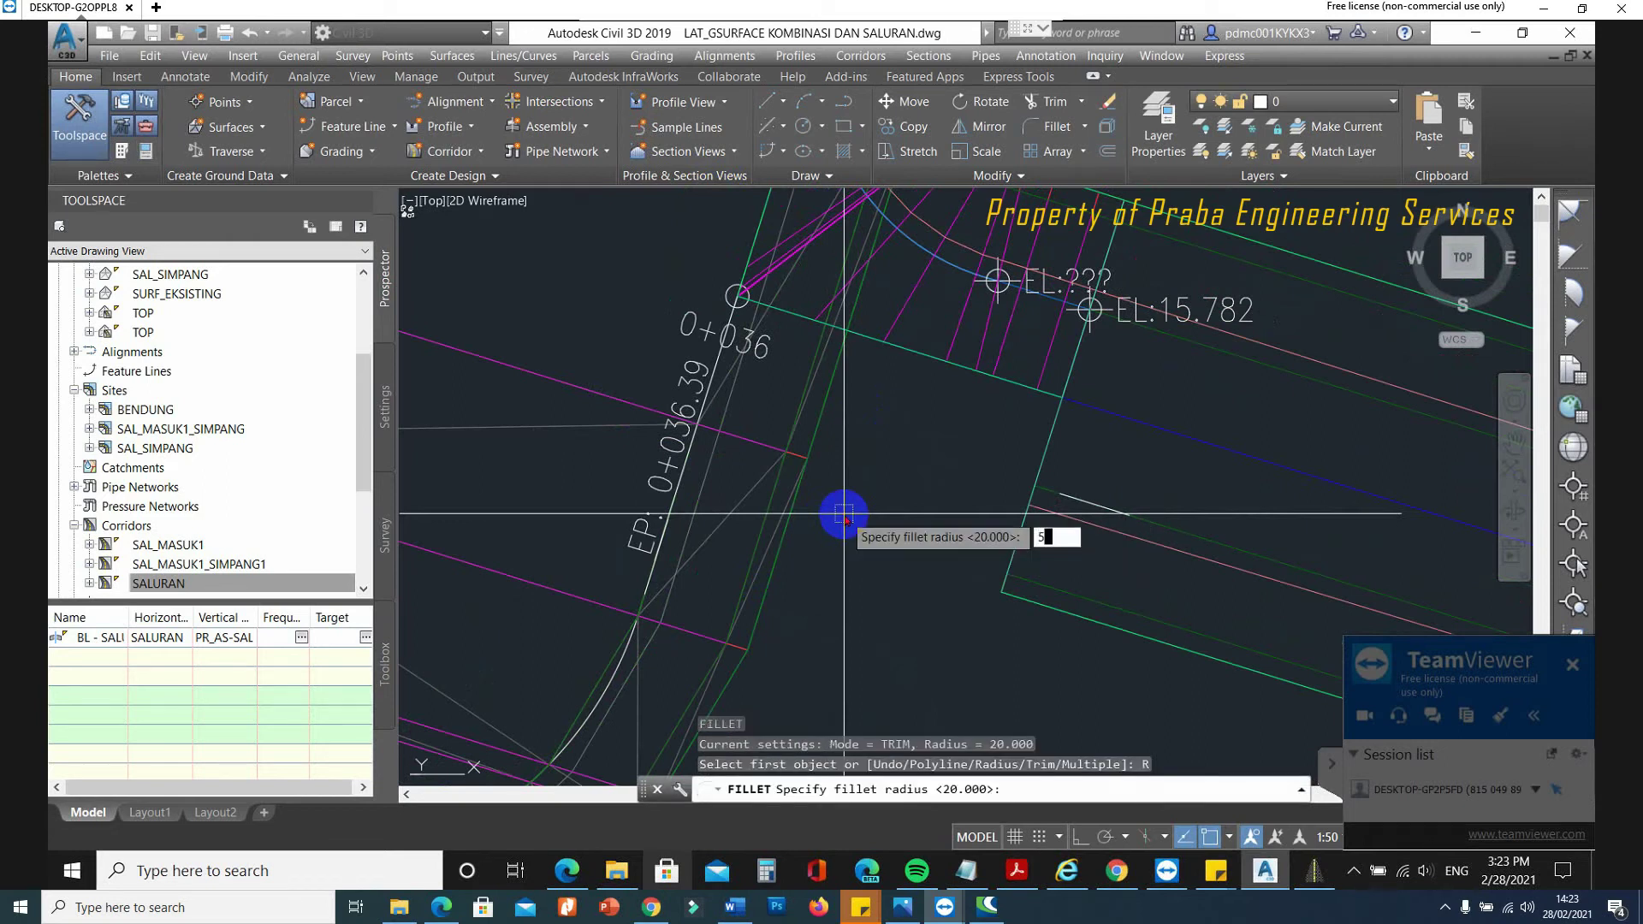
key(Return)
click(655, 552)
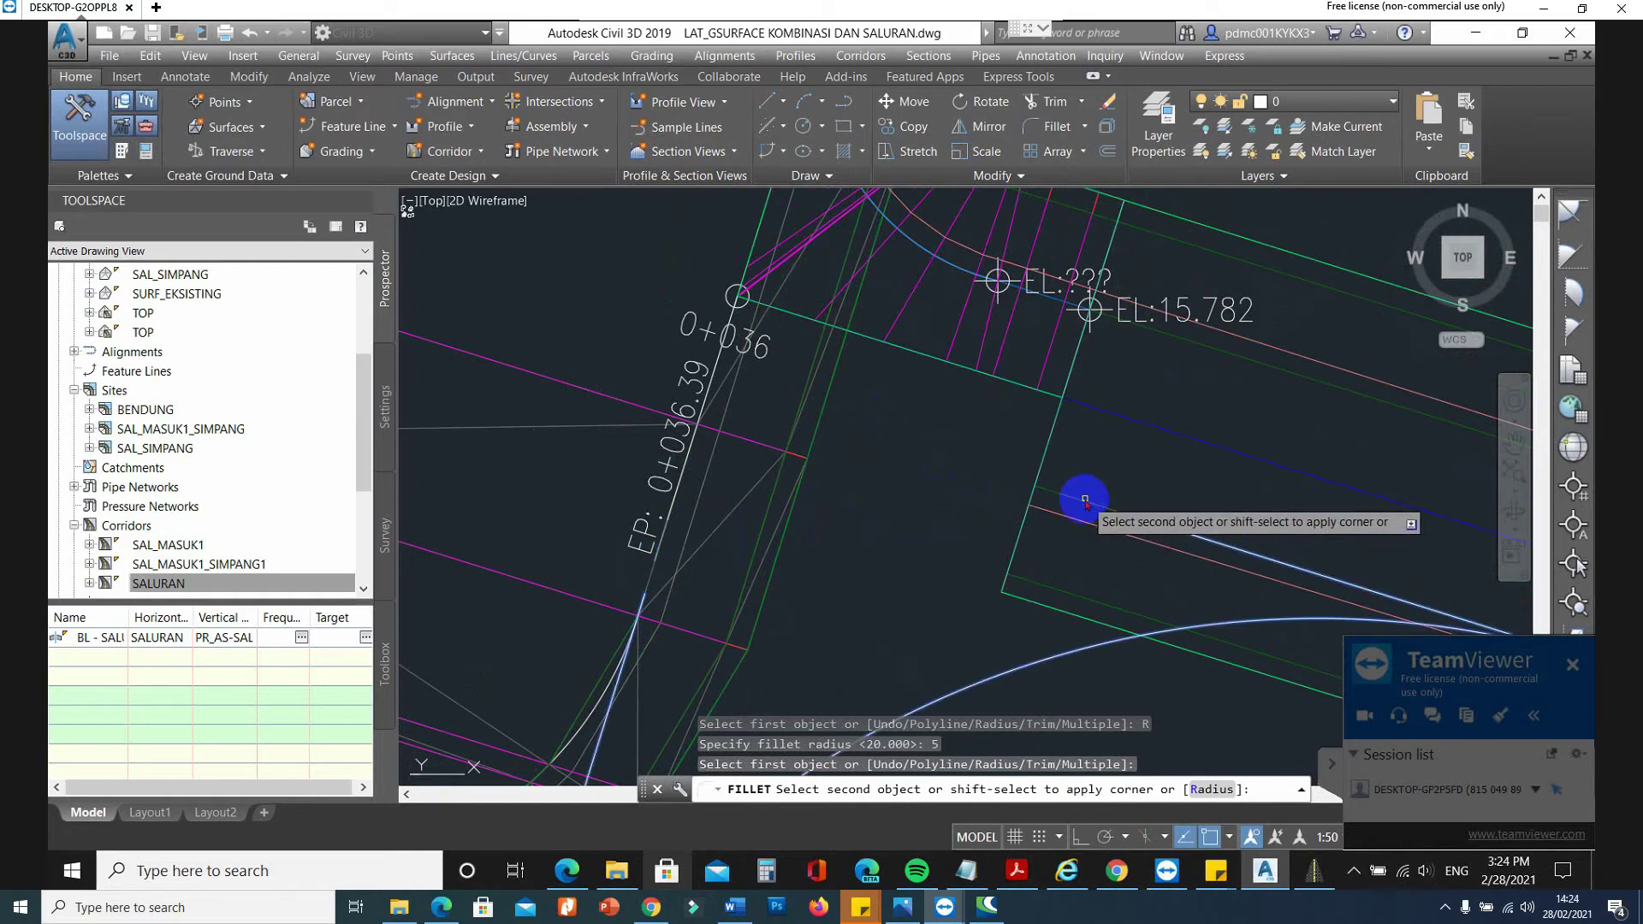
key(Escape)
key(Escape)
Fillet the two short polylines together with a radius of 1 to form the second junction curve.
key(space)
text(R)
key(Return)
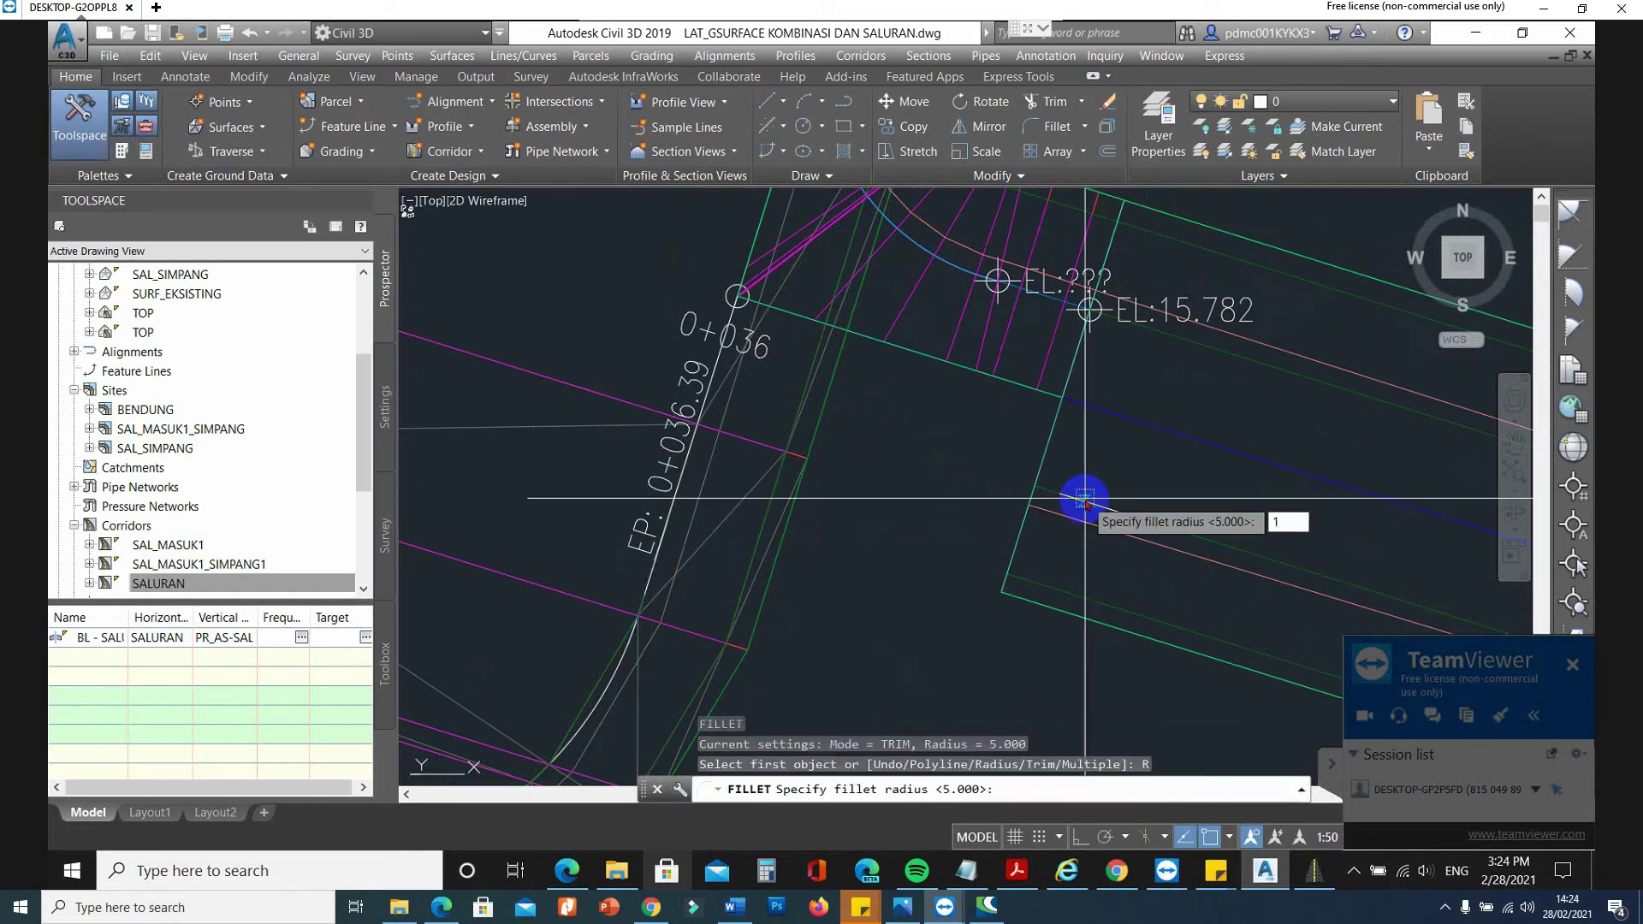
text(1)
key(Return)
click(1084, 500)
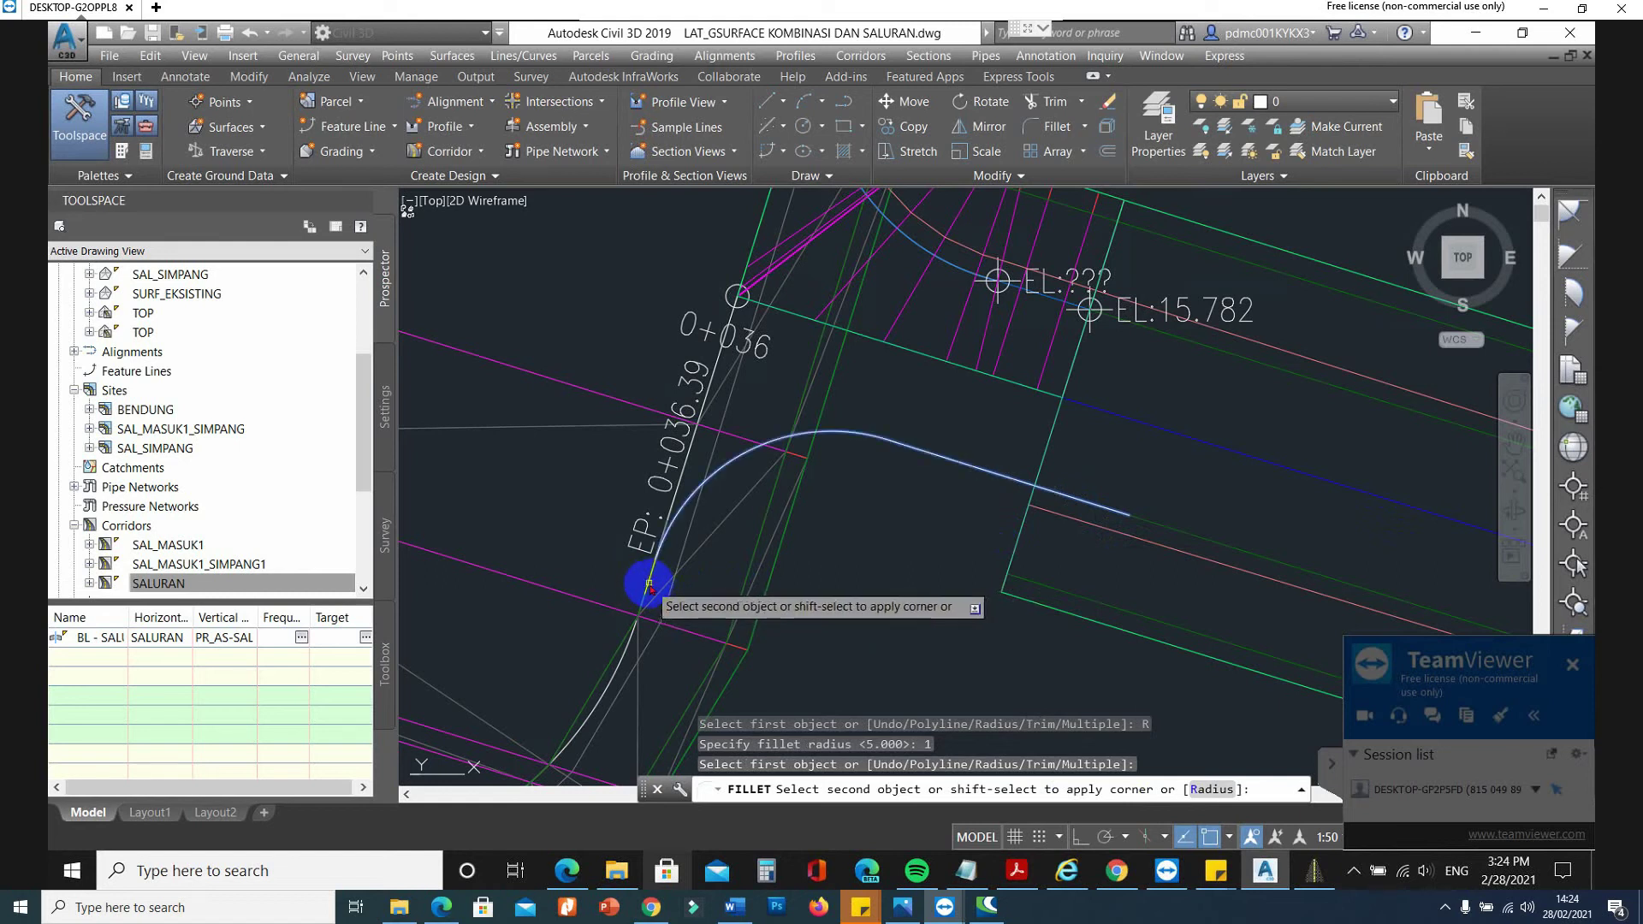
key(Escape)
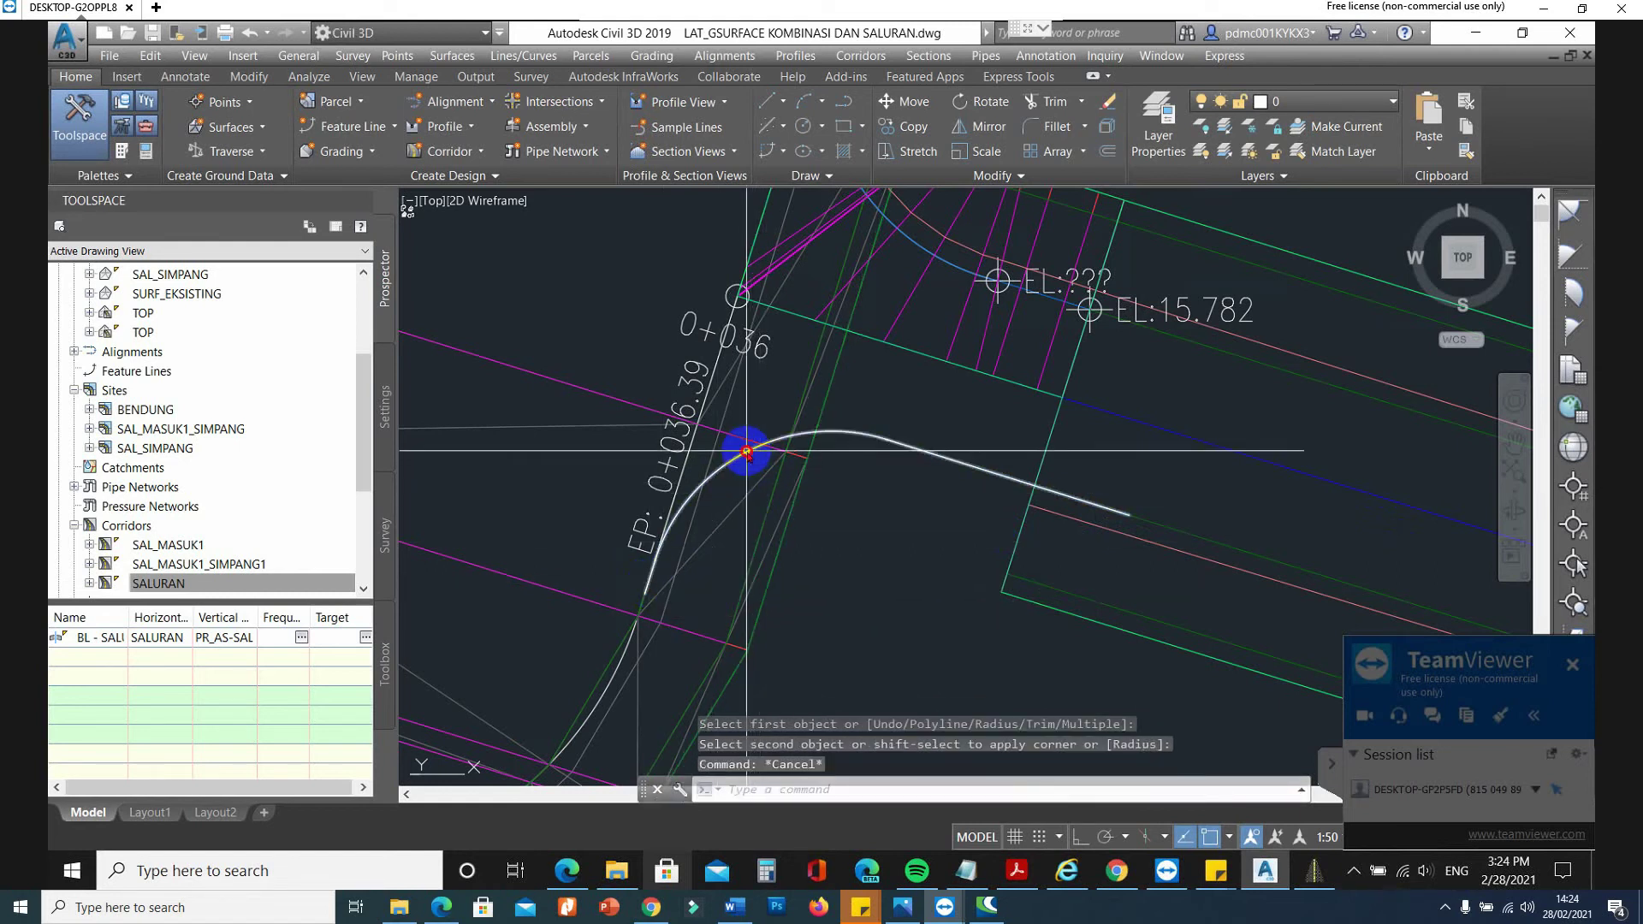
Start creating an alignment from the filleted junction polyline and accept its direction.
click(748, 454)
mouse_move(747, 453)
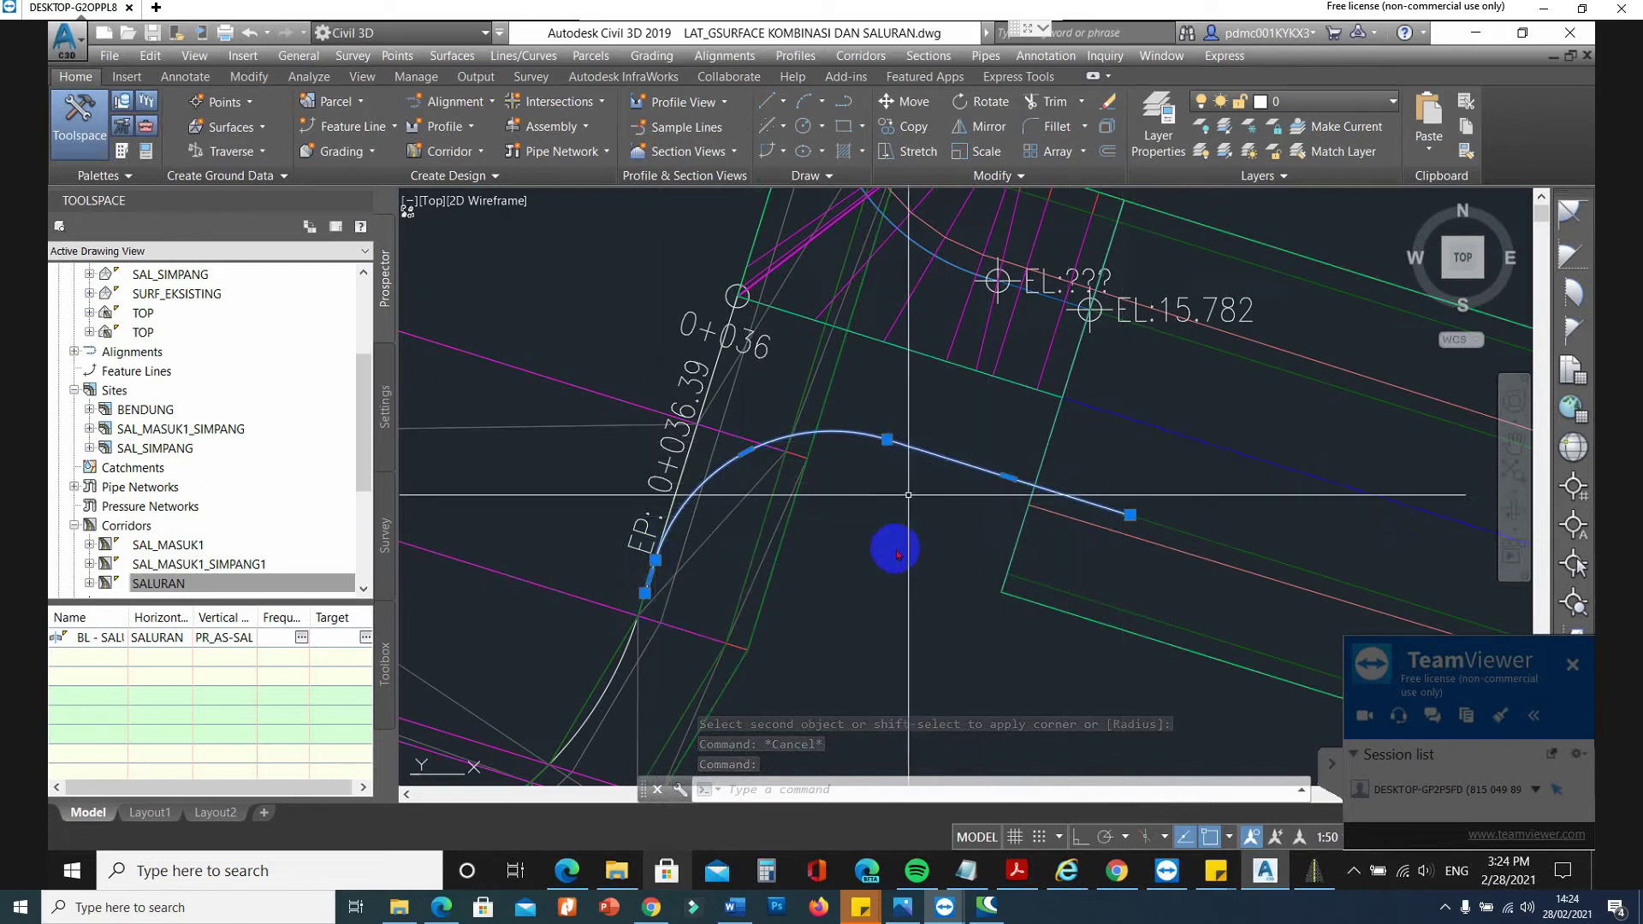
scroll(897, 563, down, 2)
scroll(897, 562, up, 2)
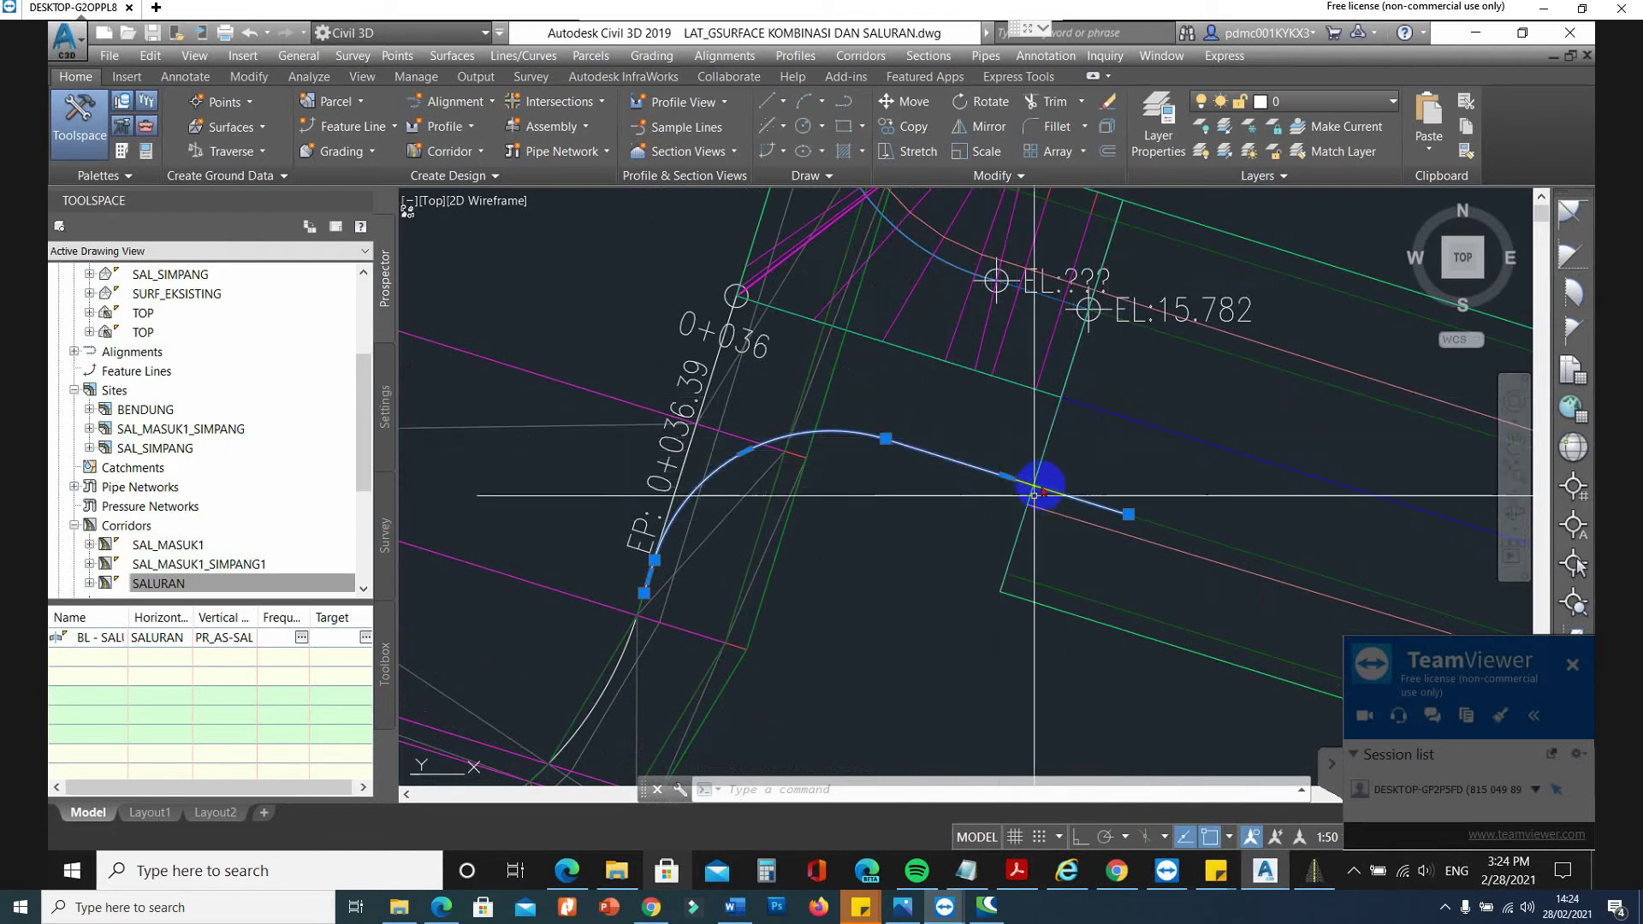
scroll(551, 551, down, 2)
key(Escape)
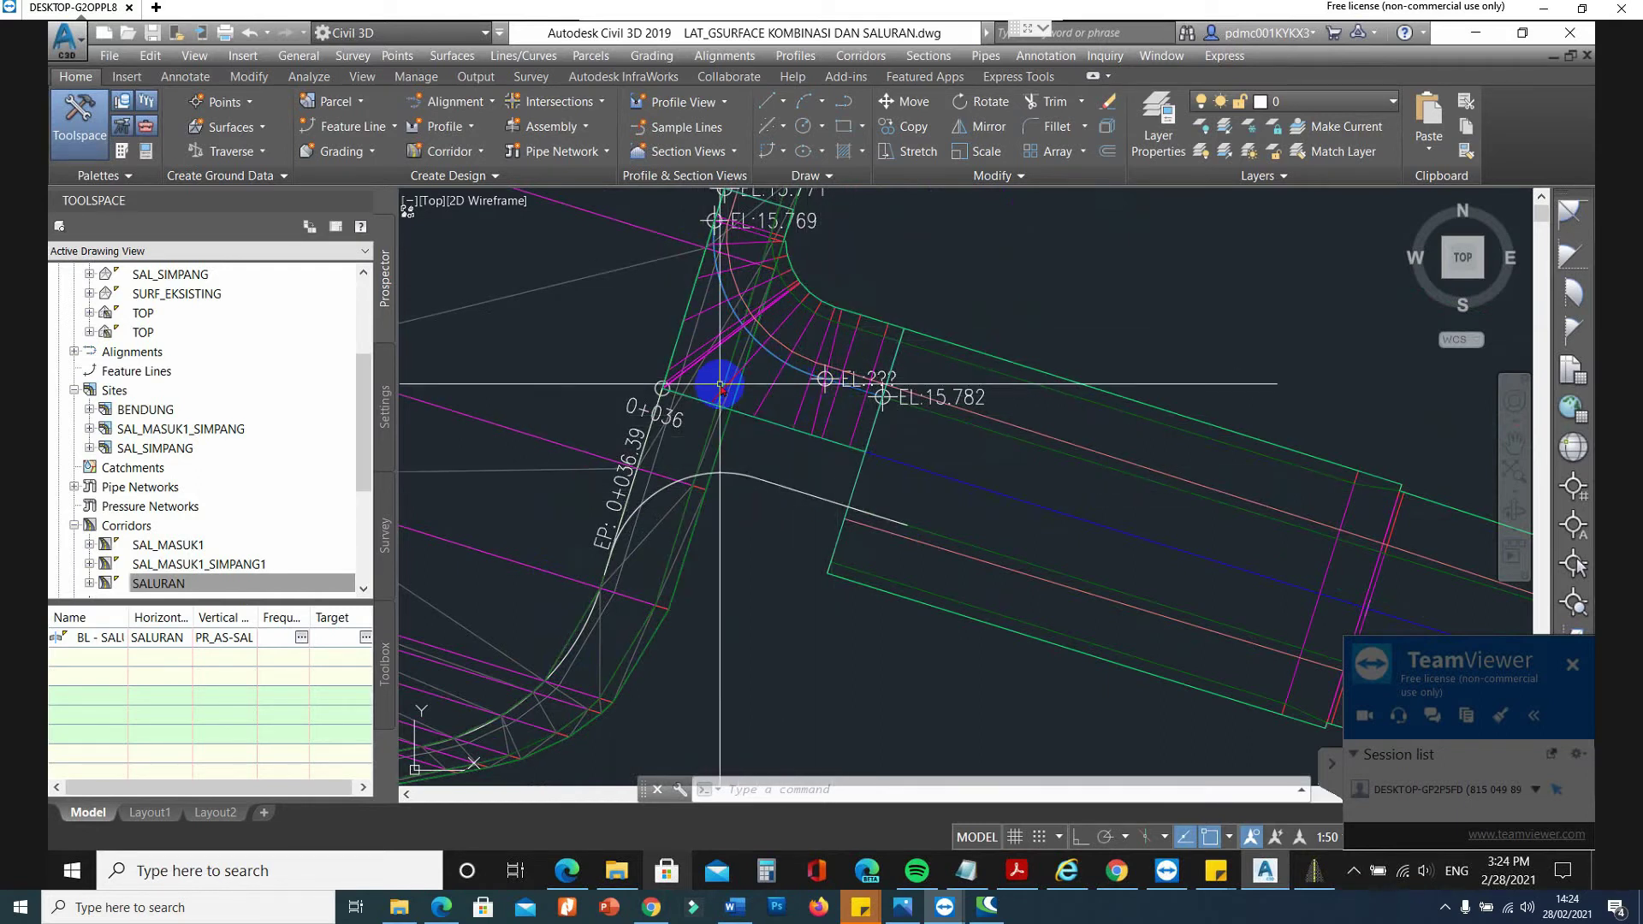
click(738, 57)
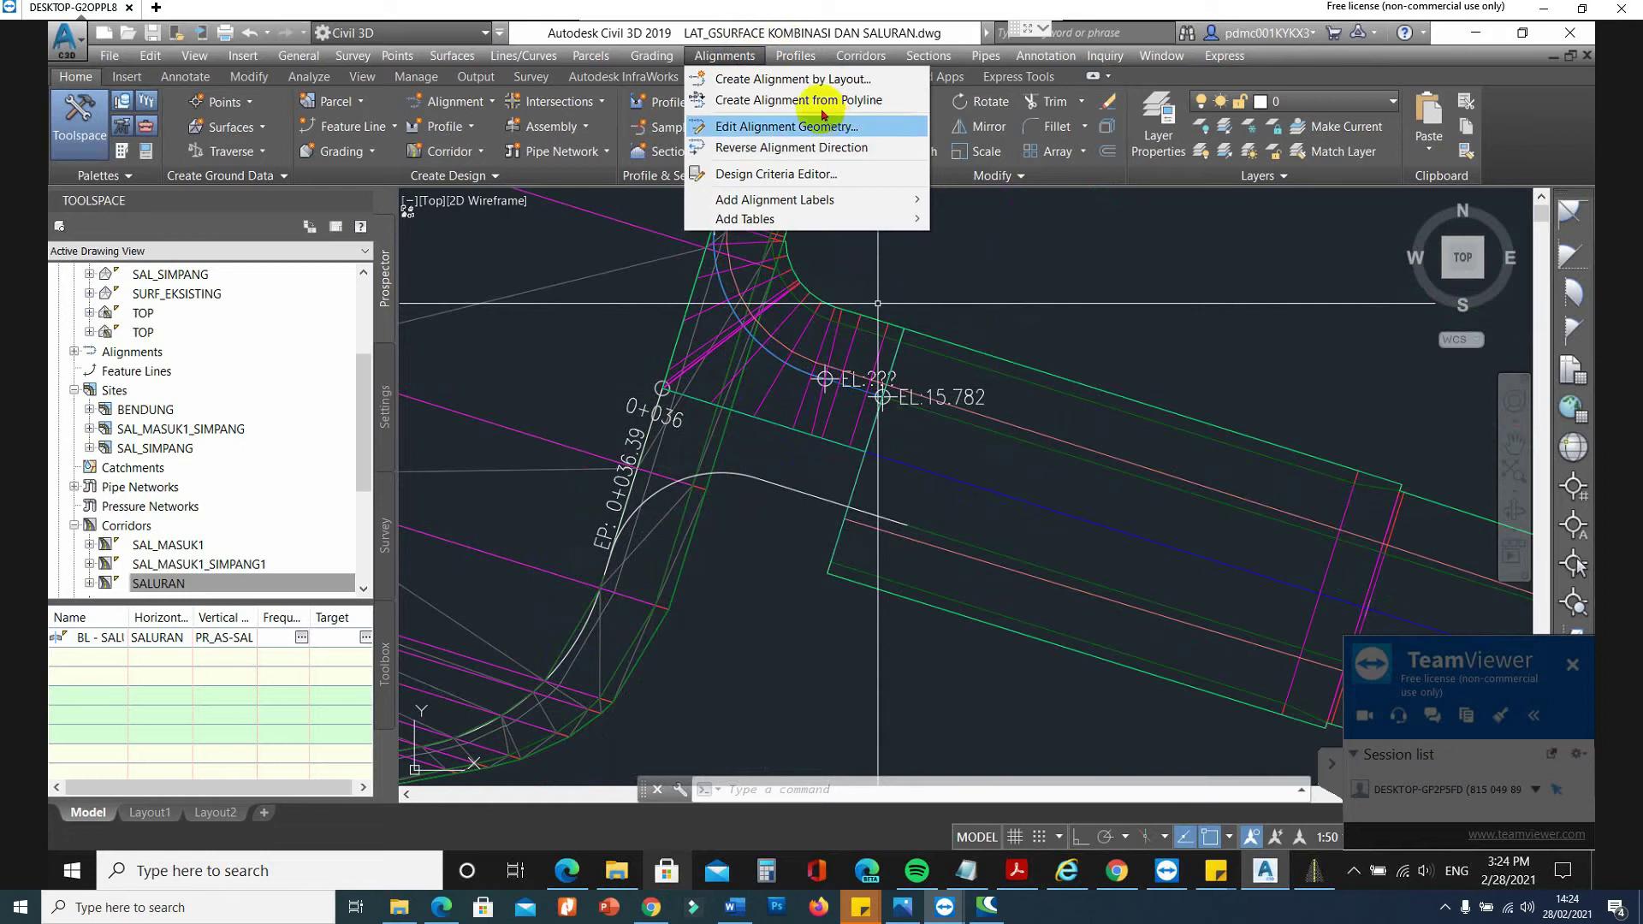
click(796, 99)
click(783, 481)
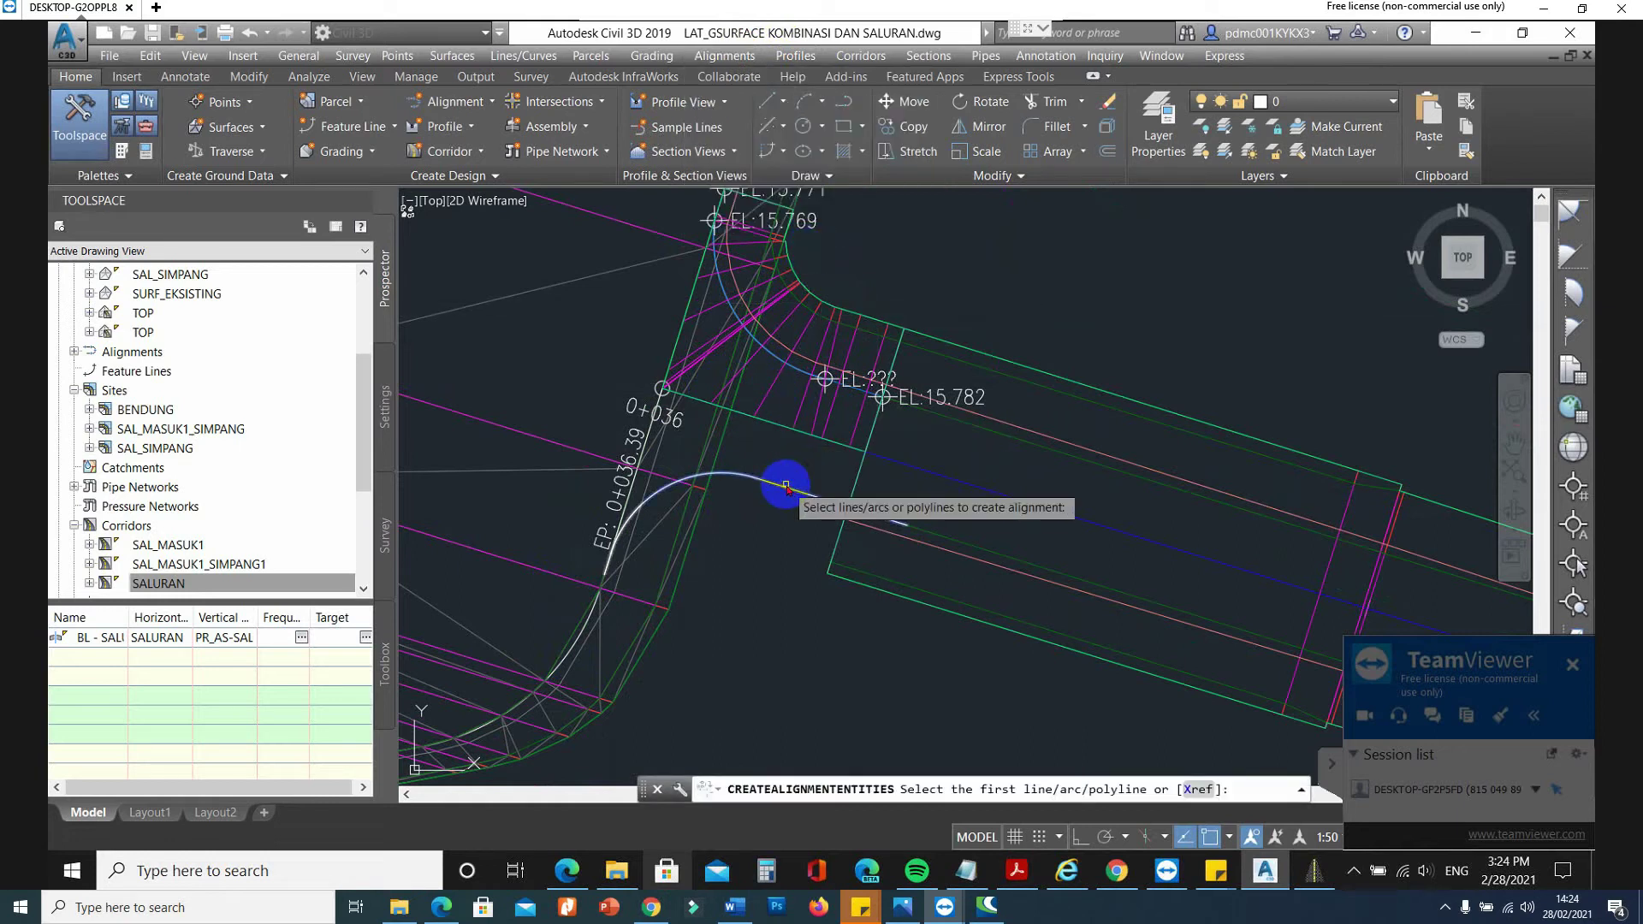
key(Return)
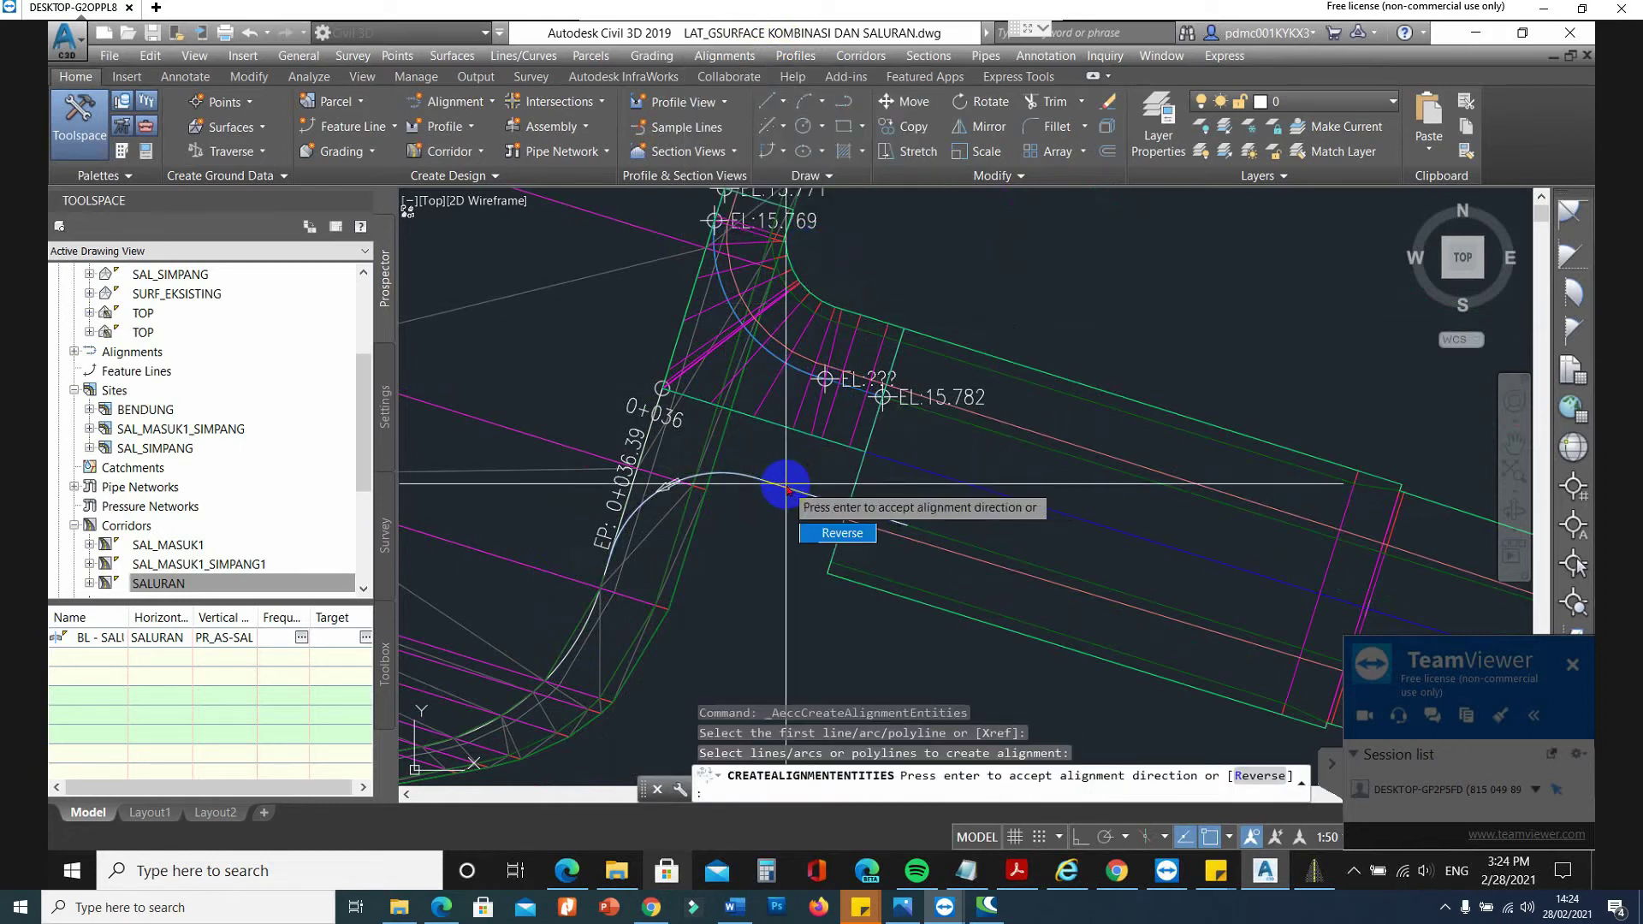
key(Return)
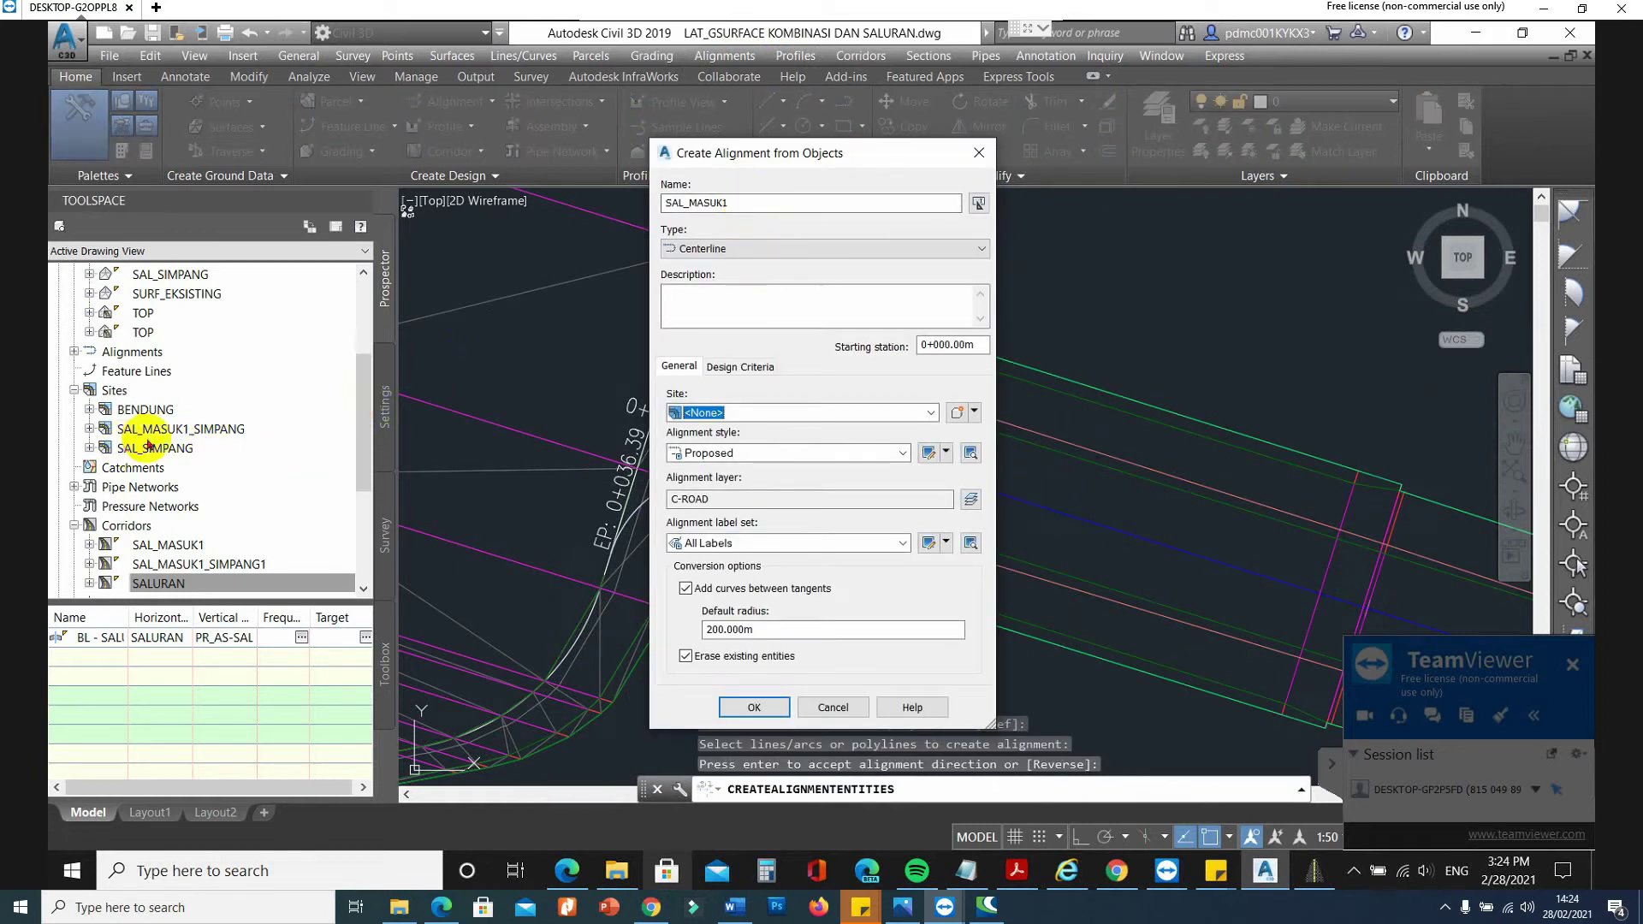
Name the new alignment SAL_MASUK1_SIMPANG, turn off adding curves between tangents, and accept the alignment settings.
drag(722, 205, 747, 200)
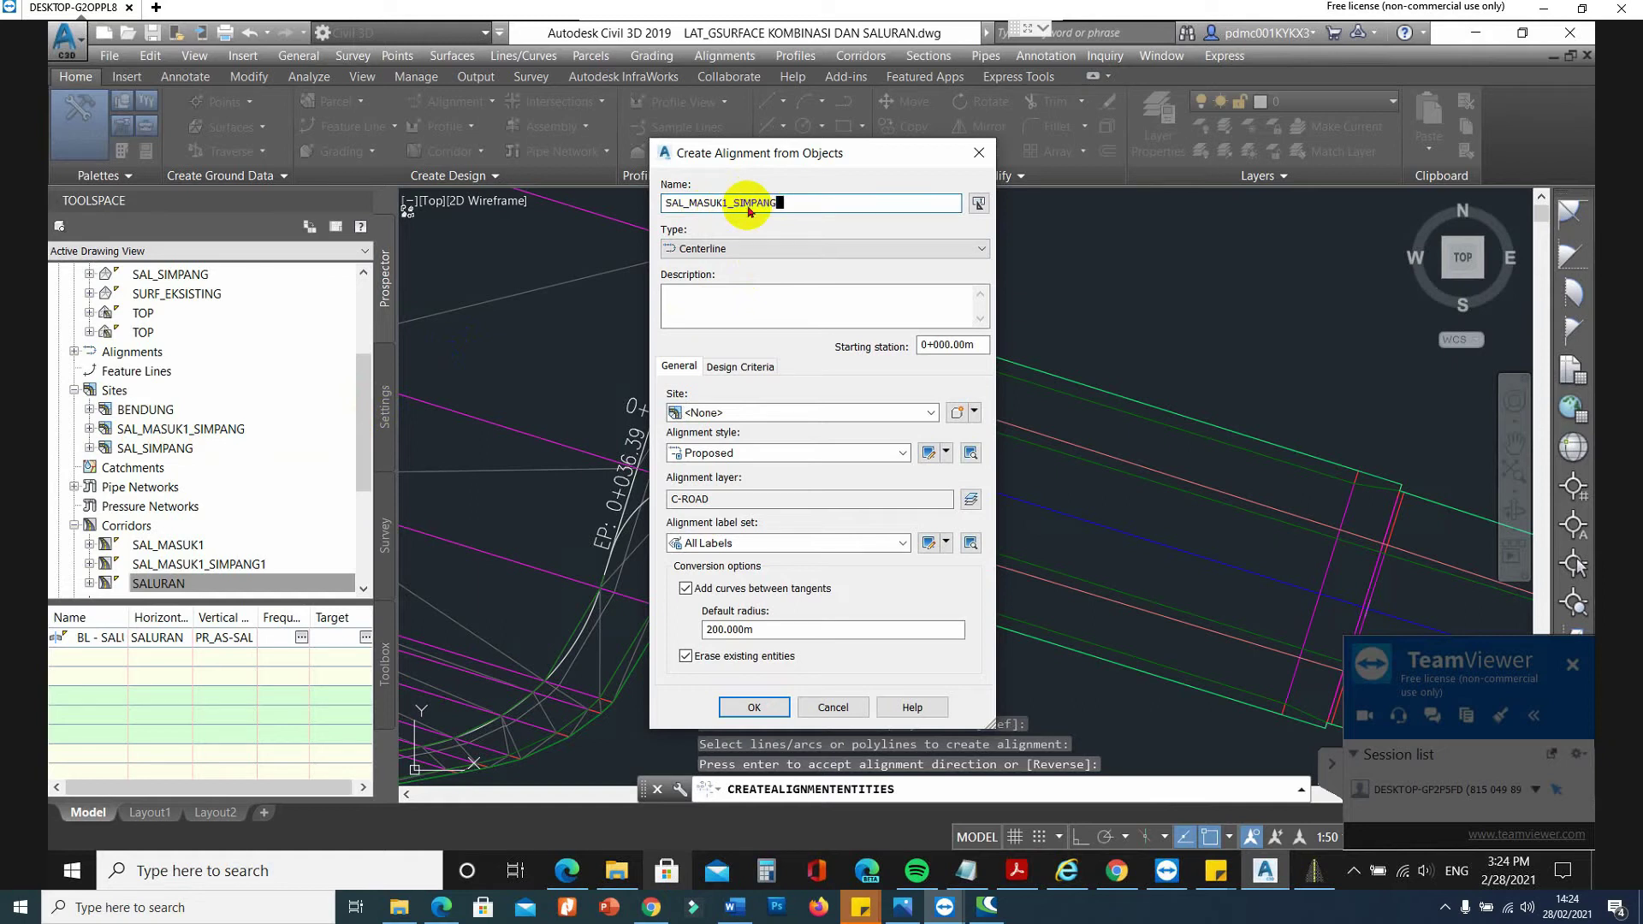
click(696, 593)
click(744, 708)
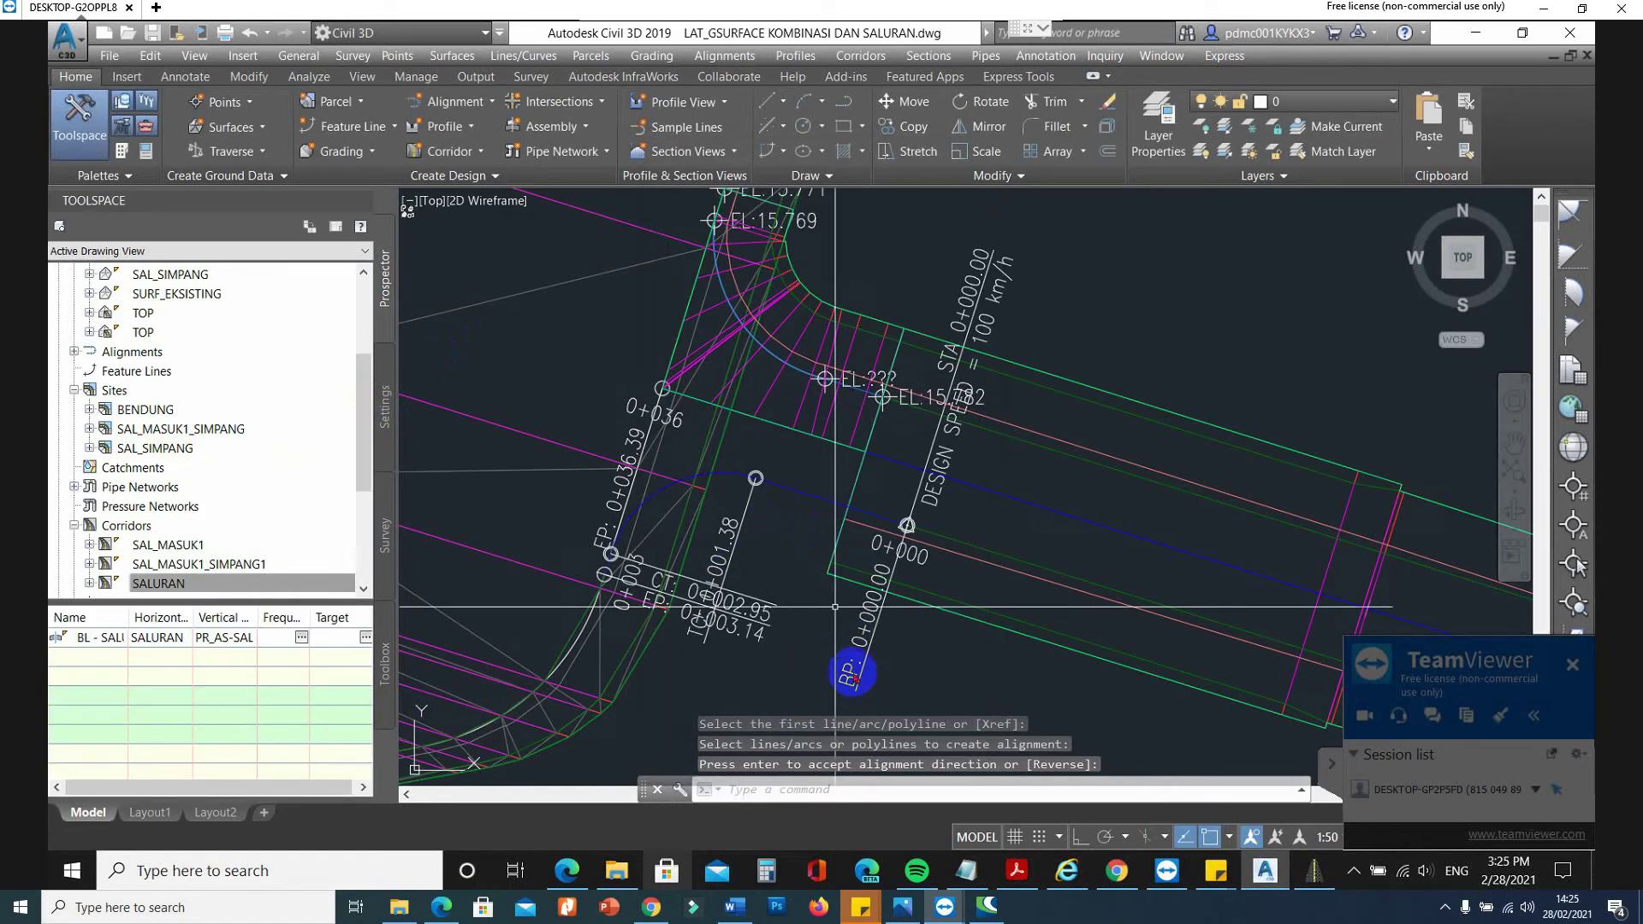
Erase the geometry point and station labels of the new alignment, along with the end-point label at 0+036.39.
click(948, 462)
text(e)
key(Return)
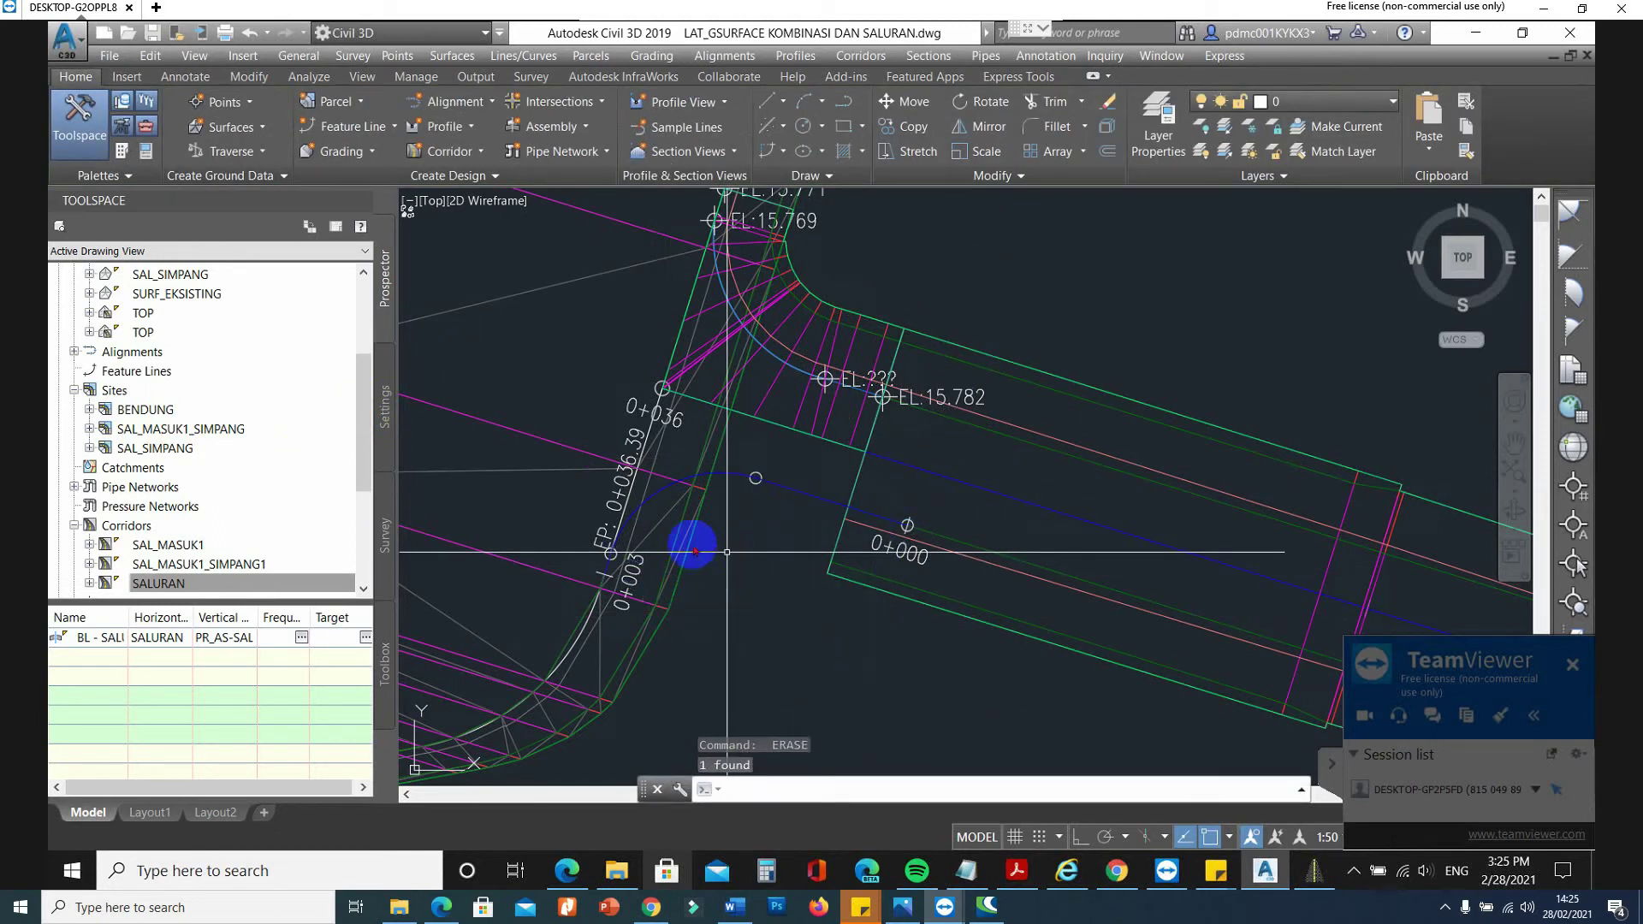
click(611, 505)
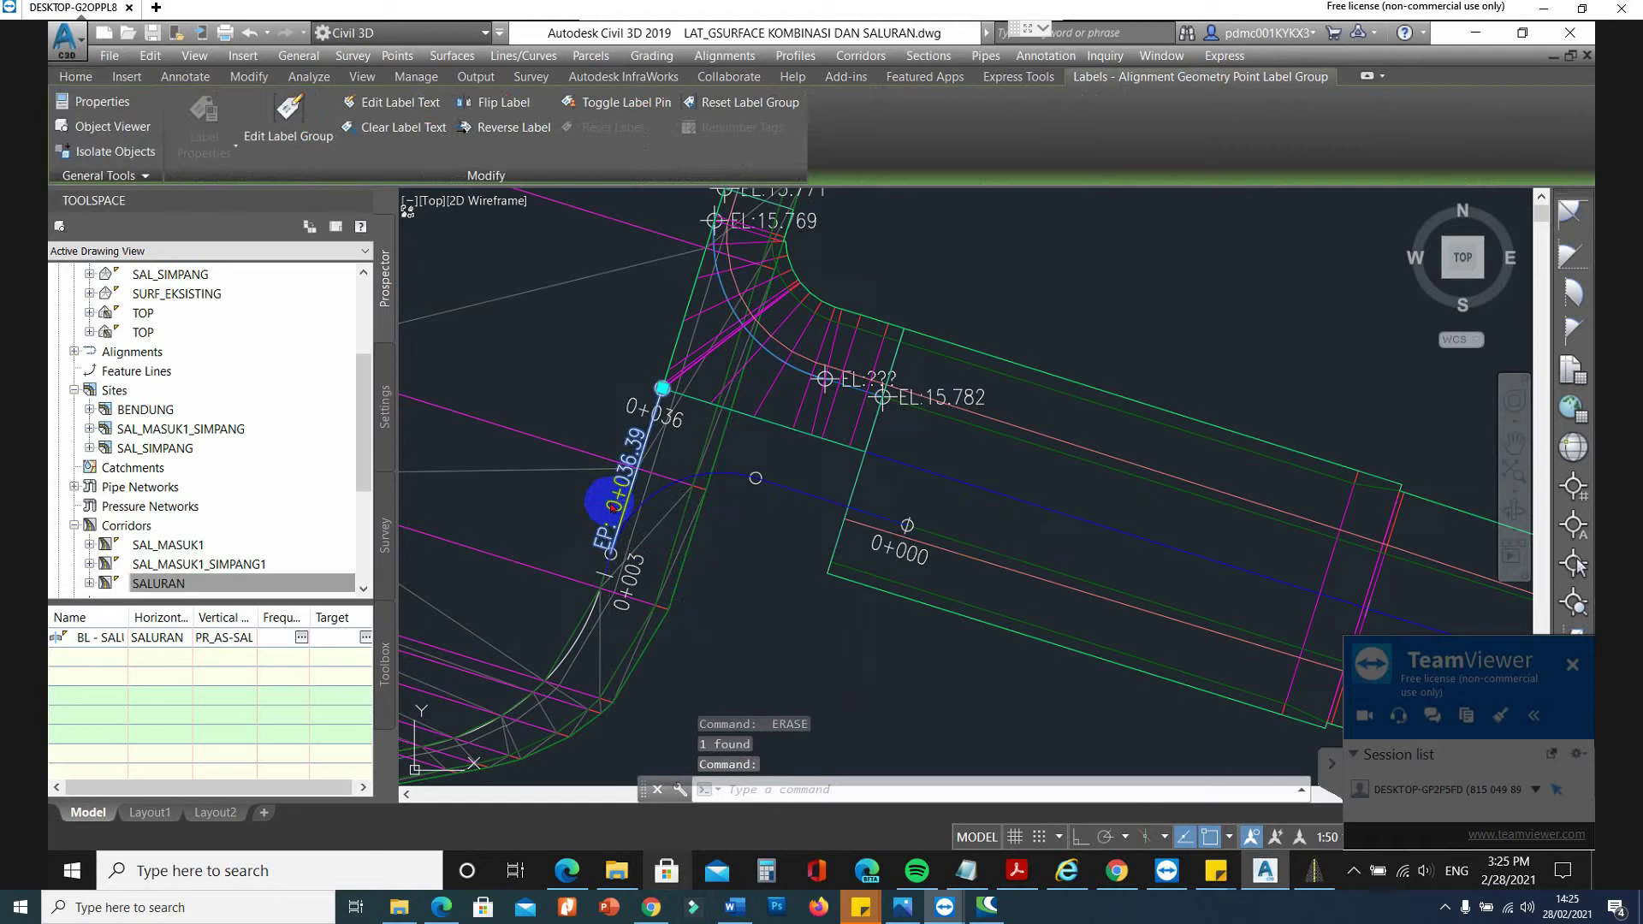
text(e)
key(Return)
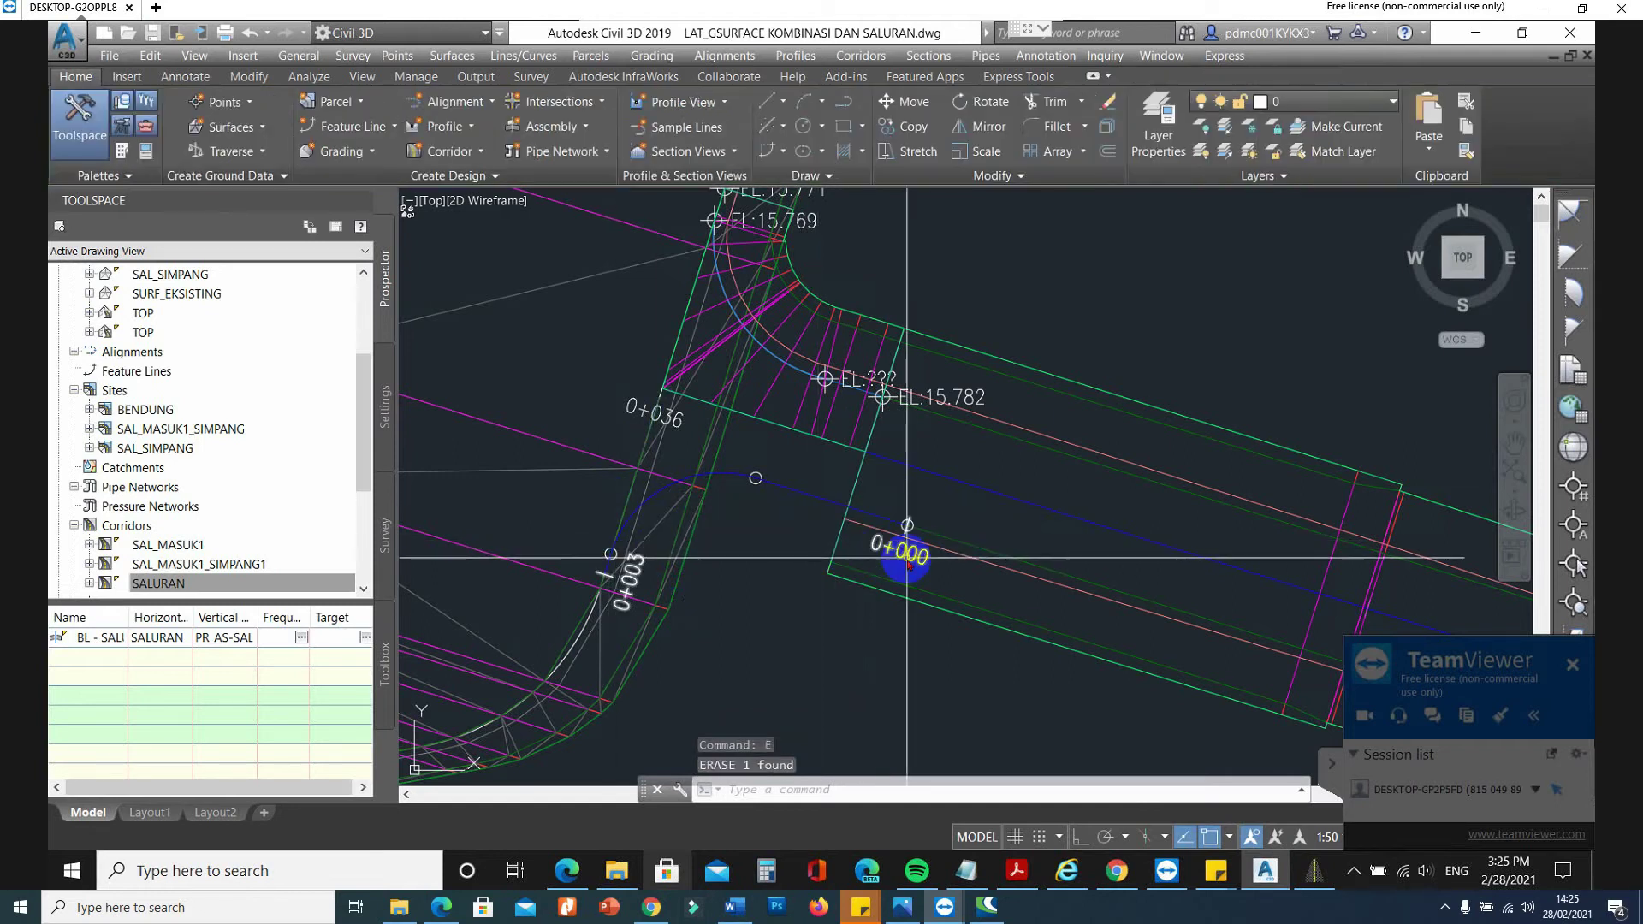
click(907, 556)
key(Delete)
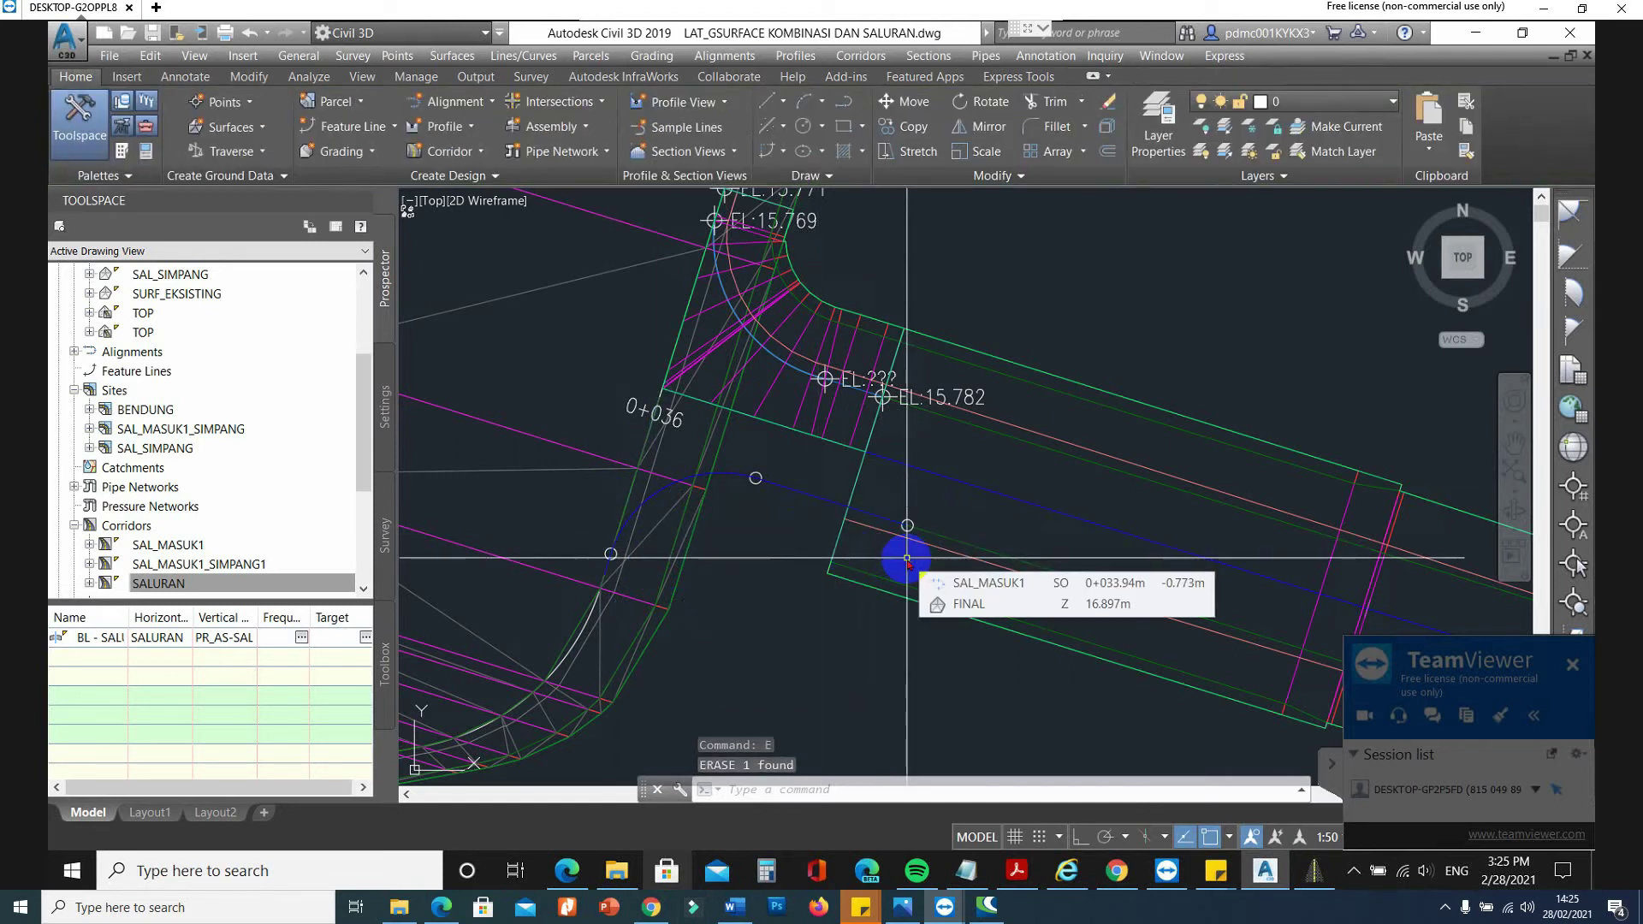
Rename the site SAL_MASUK1_SIMPANG as SAL_MASUK1_SIMPANGA in its properties.
right_click(192, 432)
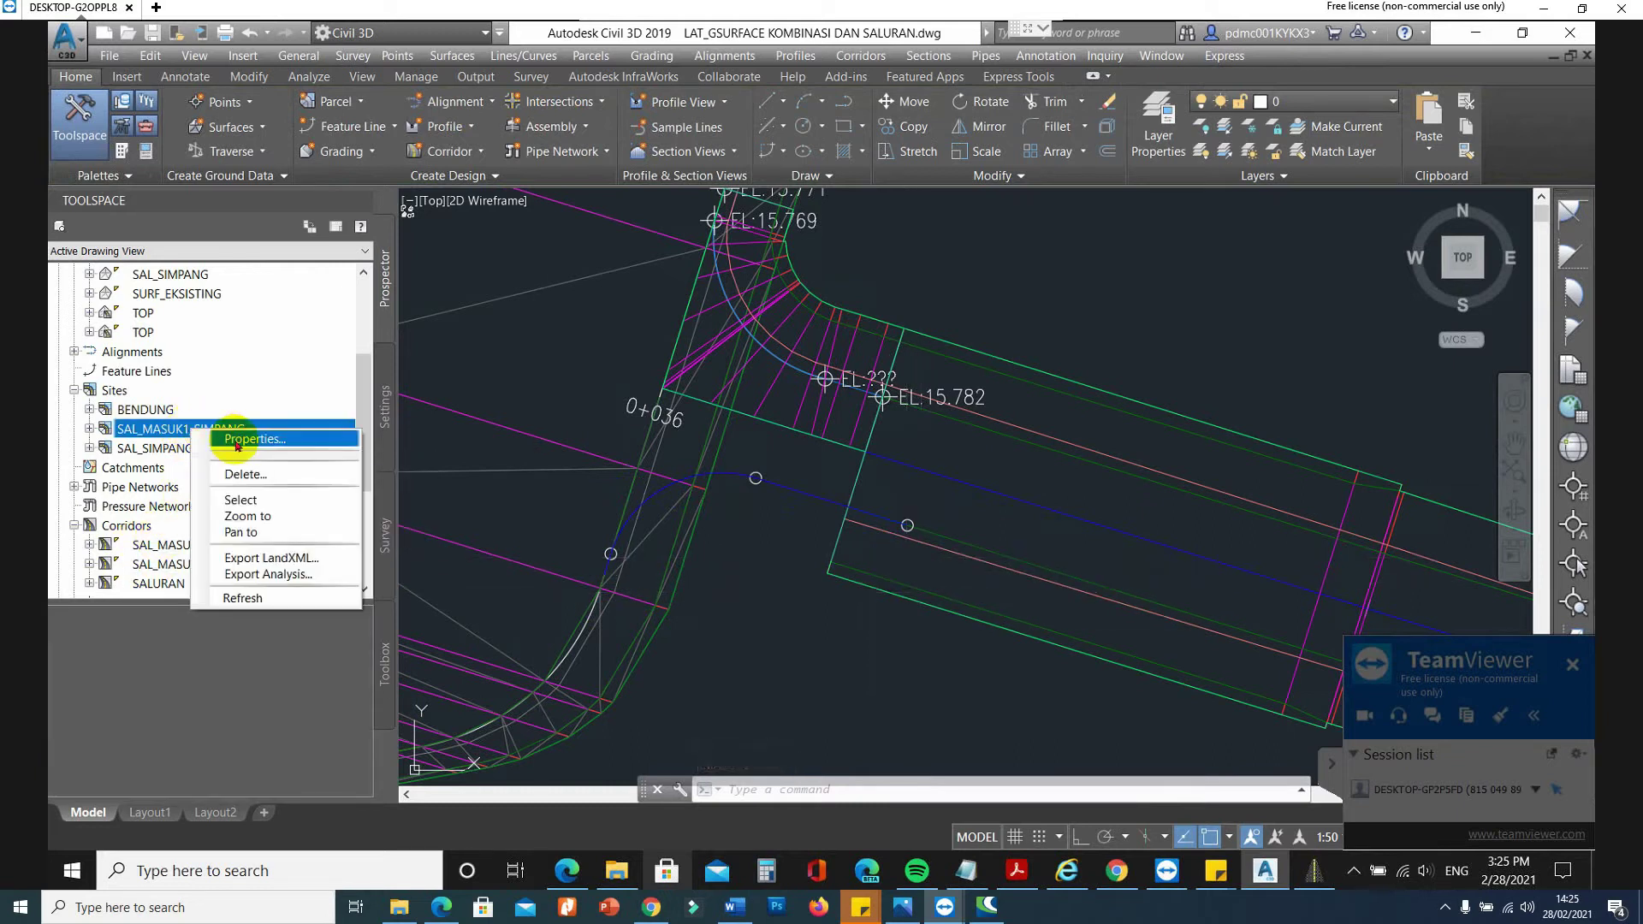
click(238, 439)
click(674, 293)
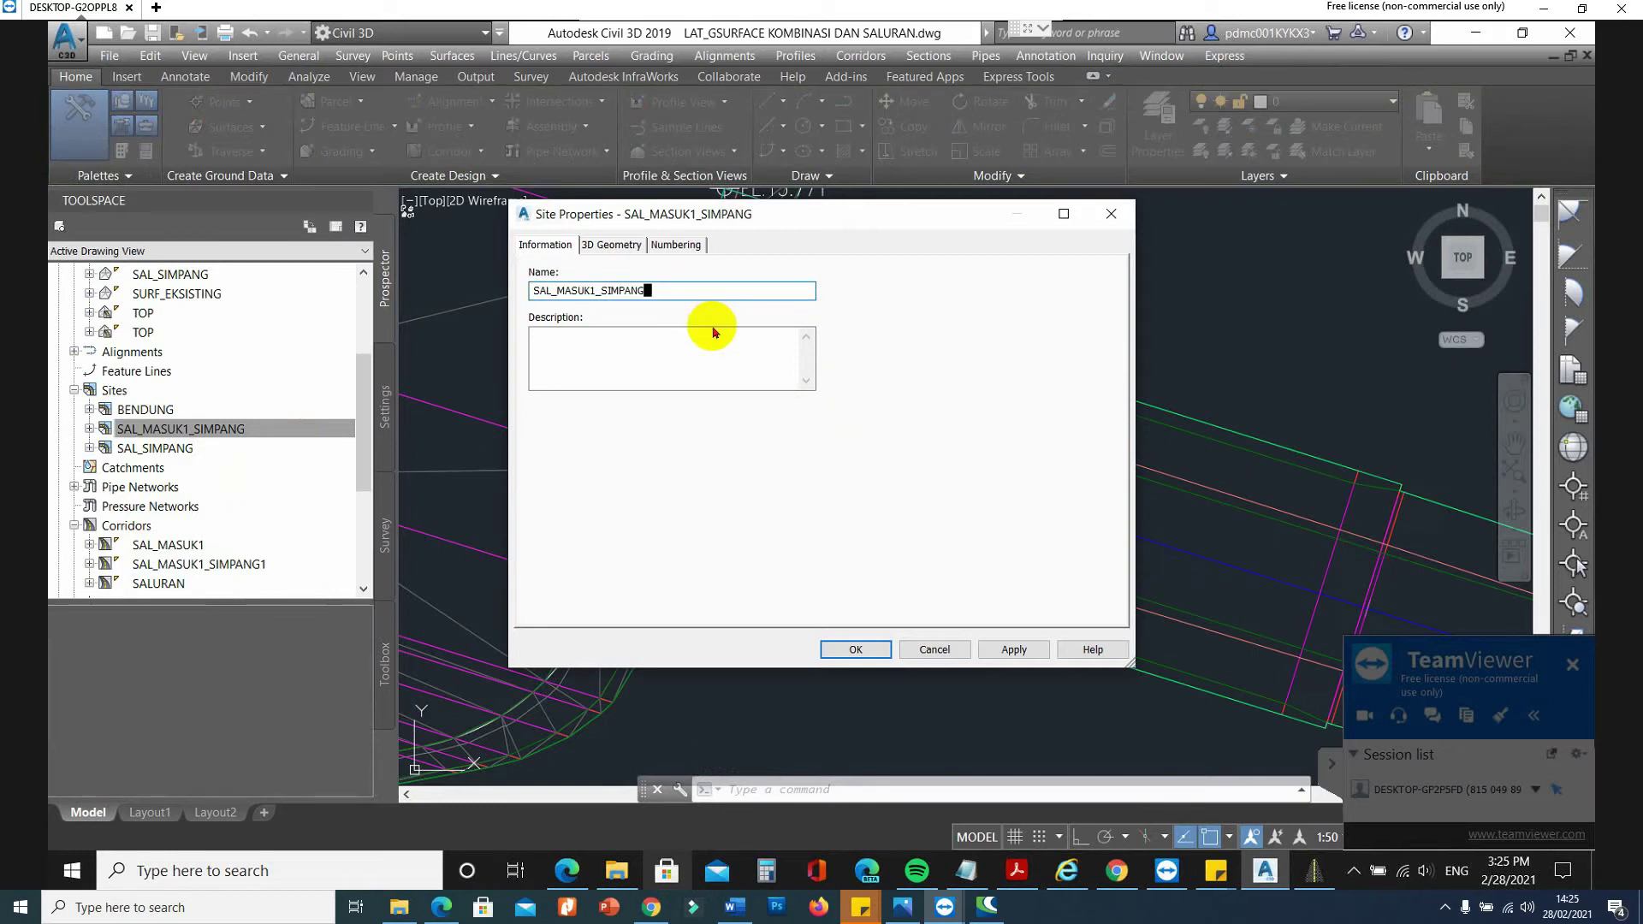
text(A)
click(850, 648)
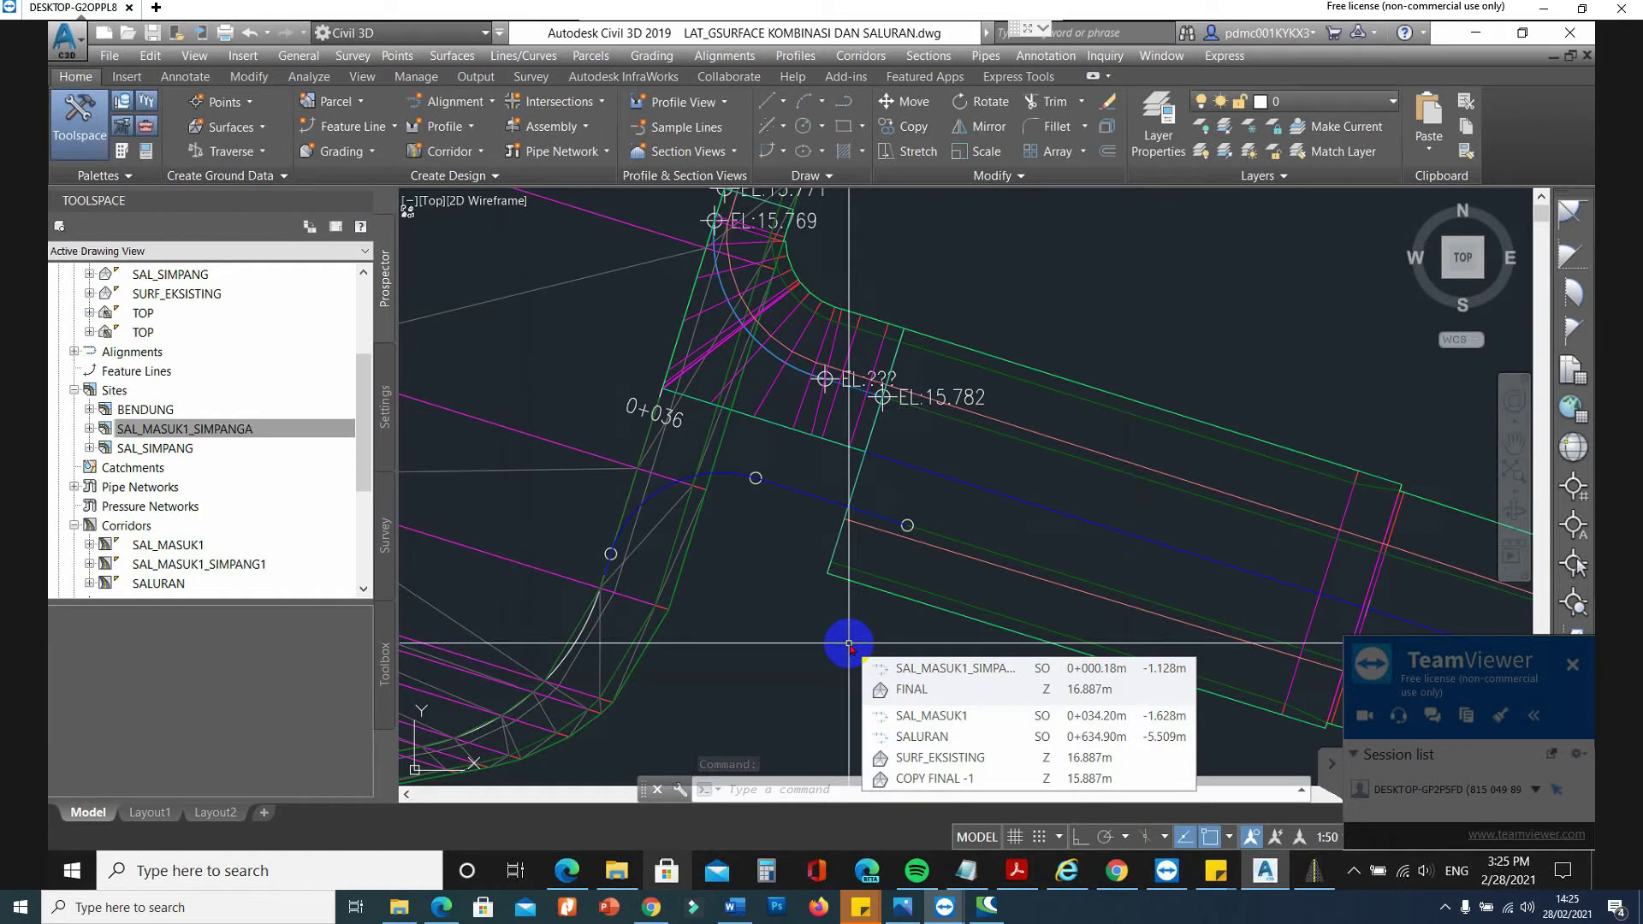
Save the drawing.
scroll(653, 539, down, 10)
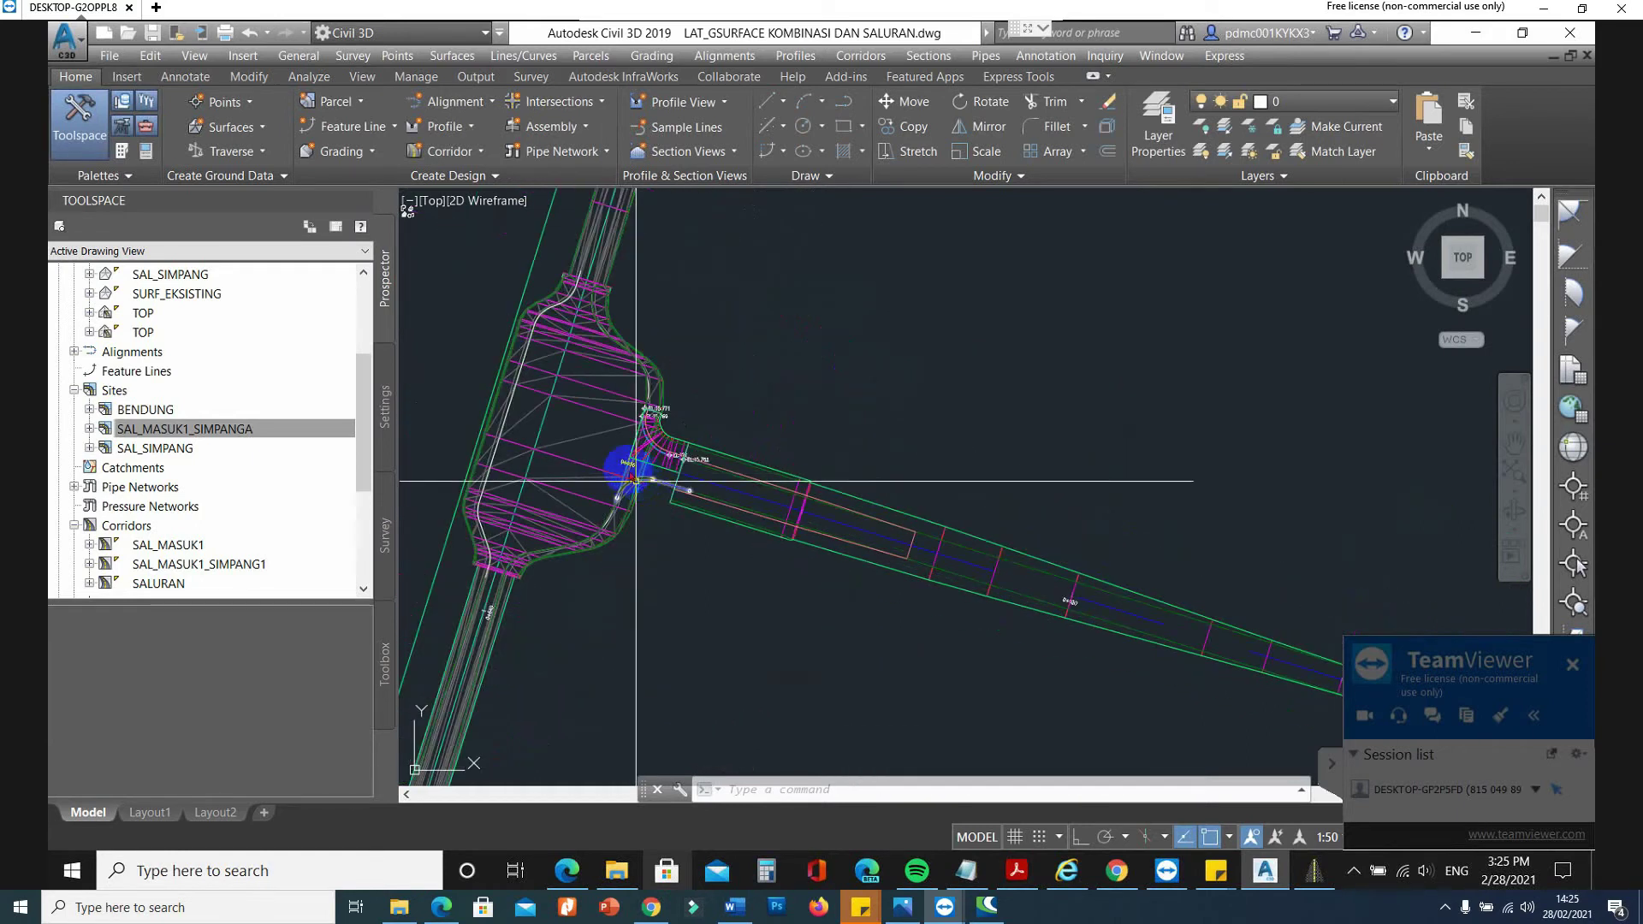
click(152, 37)
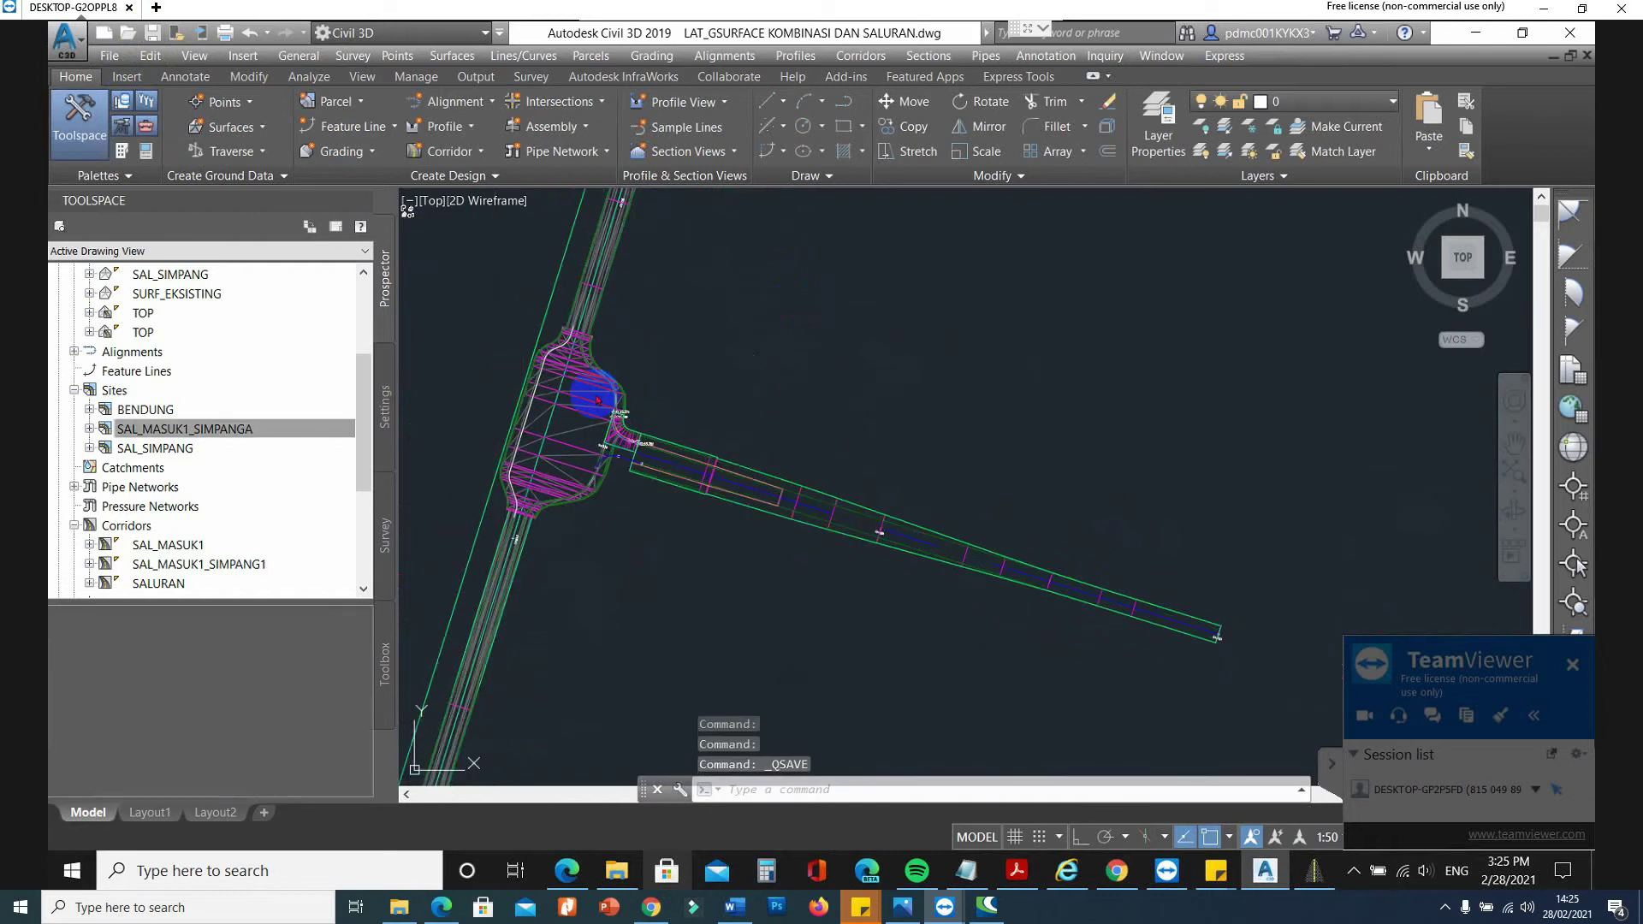
Start creating profiles from surfaces for the SAL_MASUK1_SIMPANGB alignment and add the FINAL surface as a sampled profile.
scroll(659, 371, down, 5)
scroll(705, 364, down, 8)
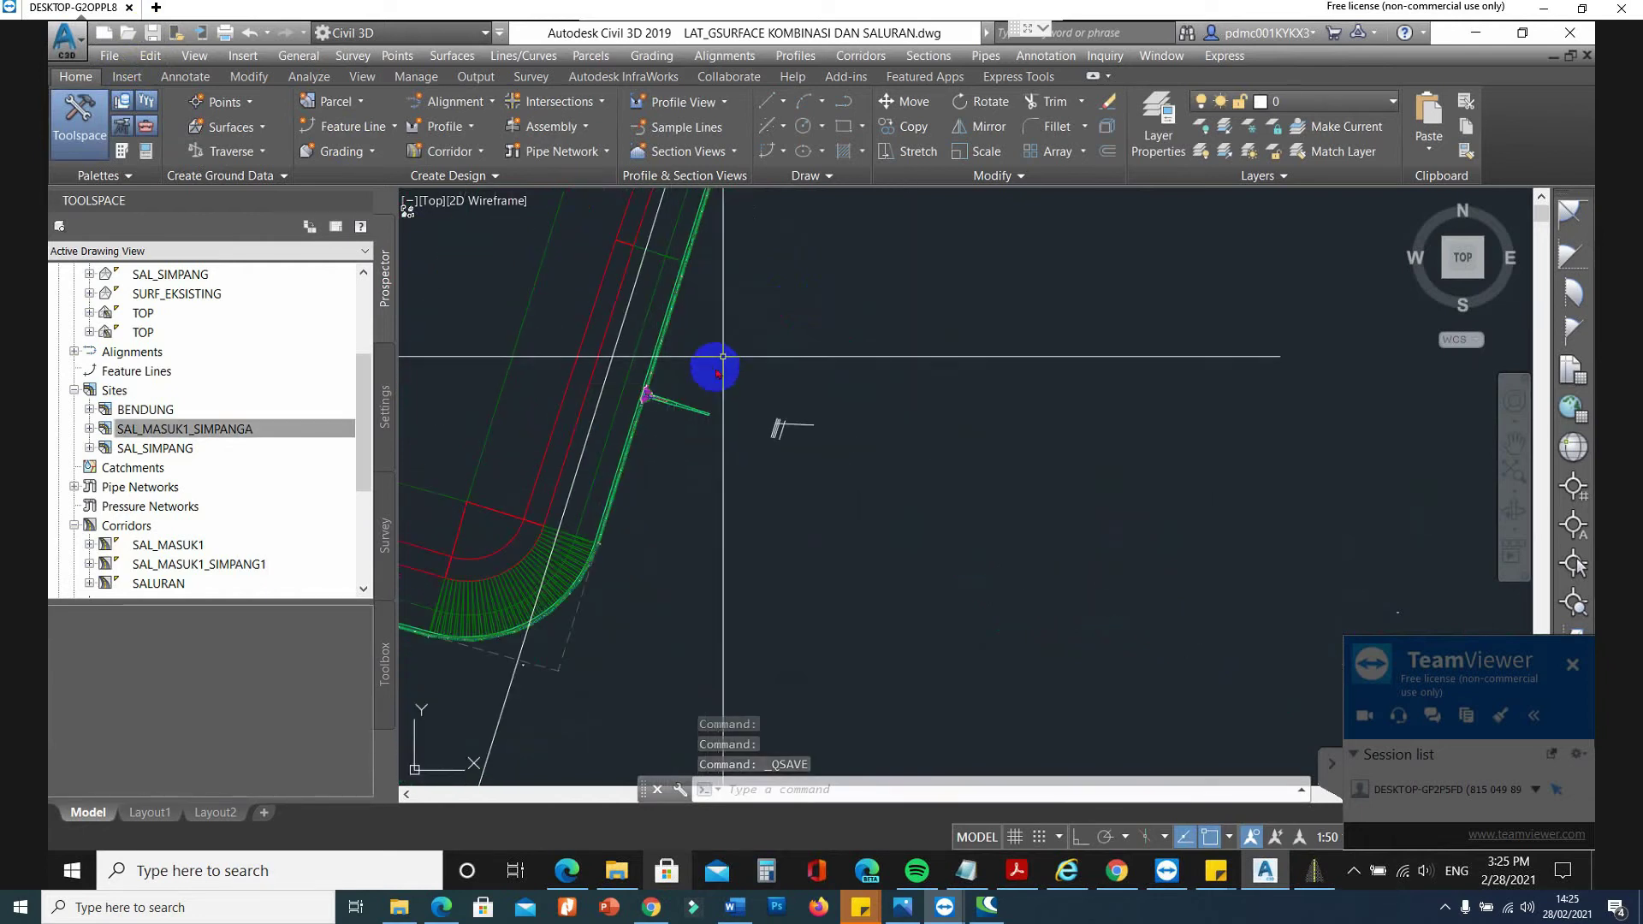
scroll(1113, 359, up, 6)
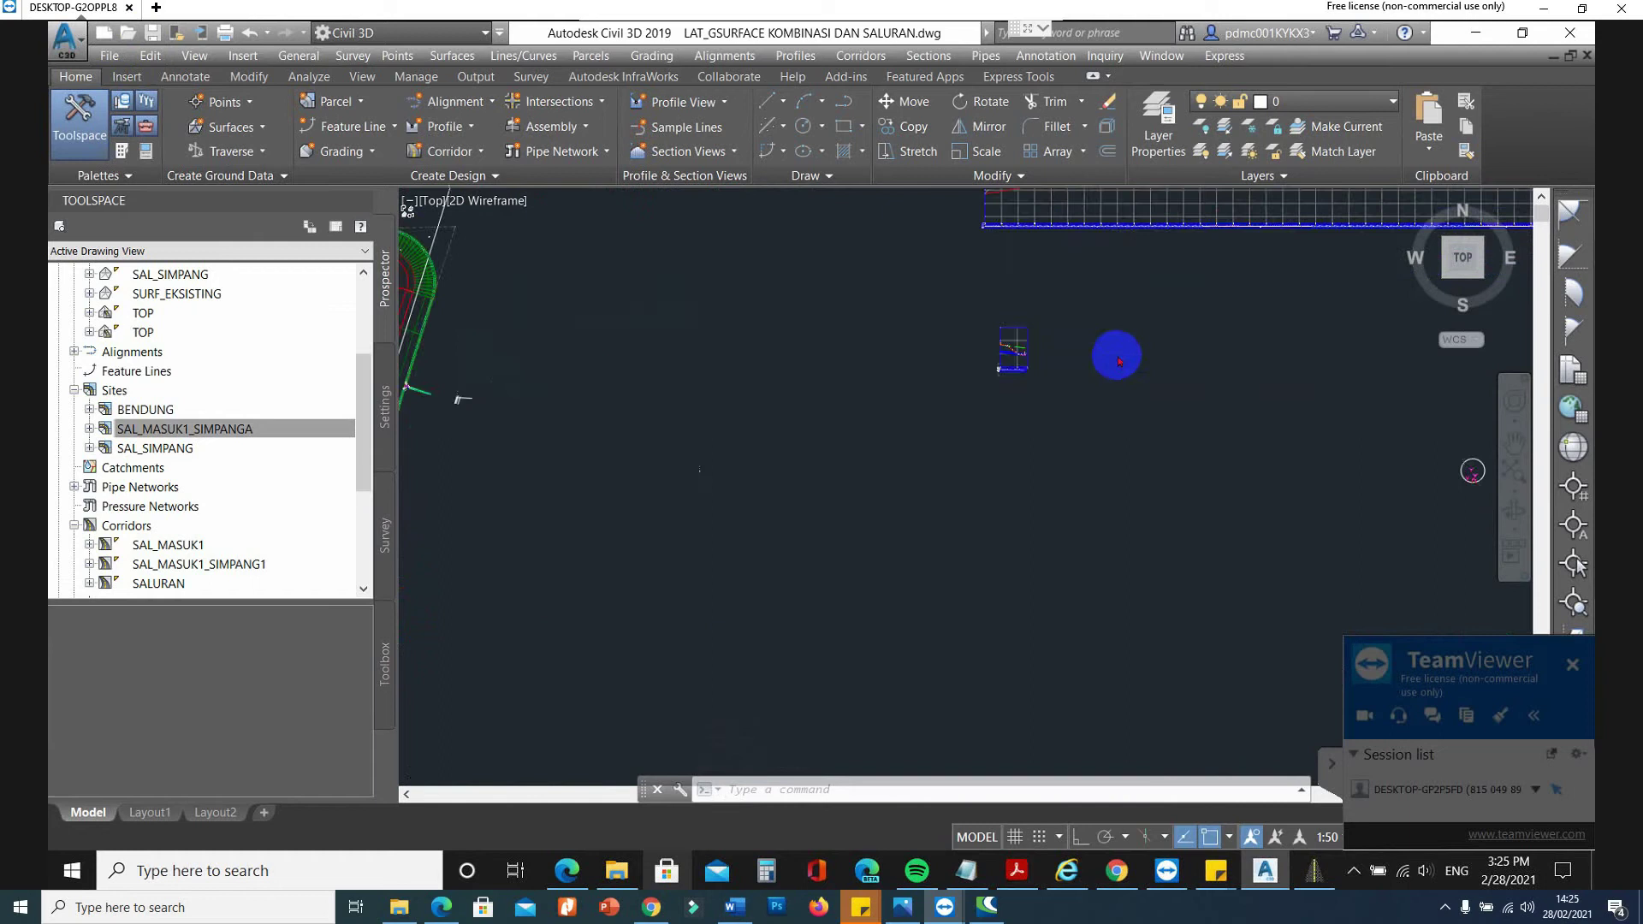
scroll(599, 376, up, 4)
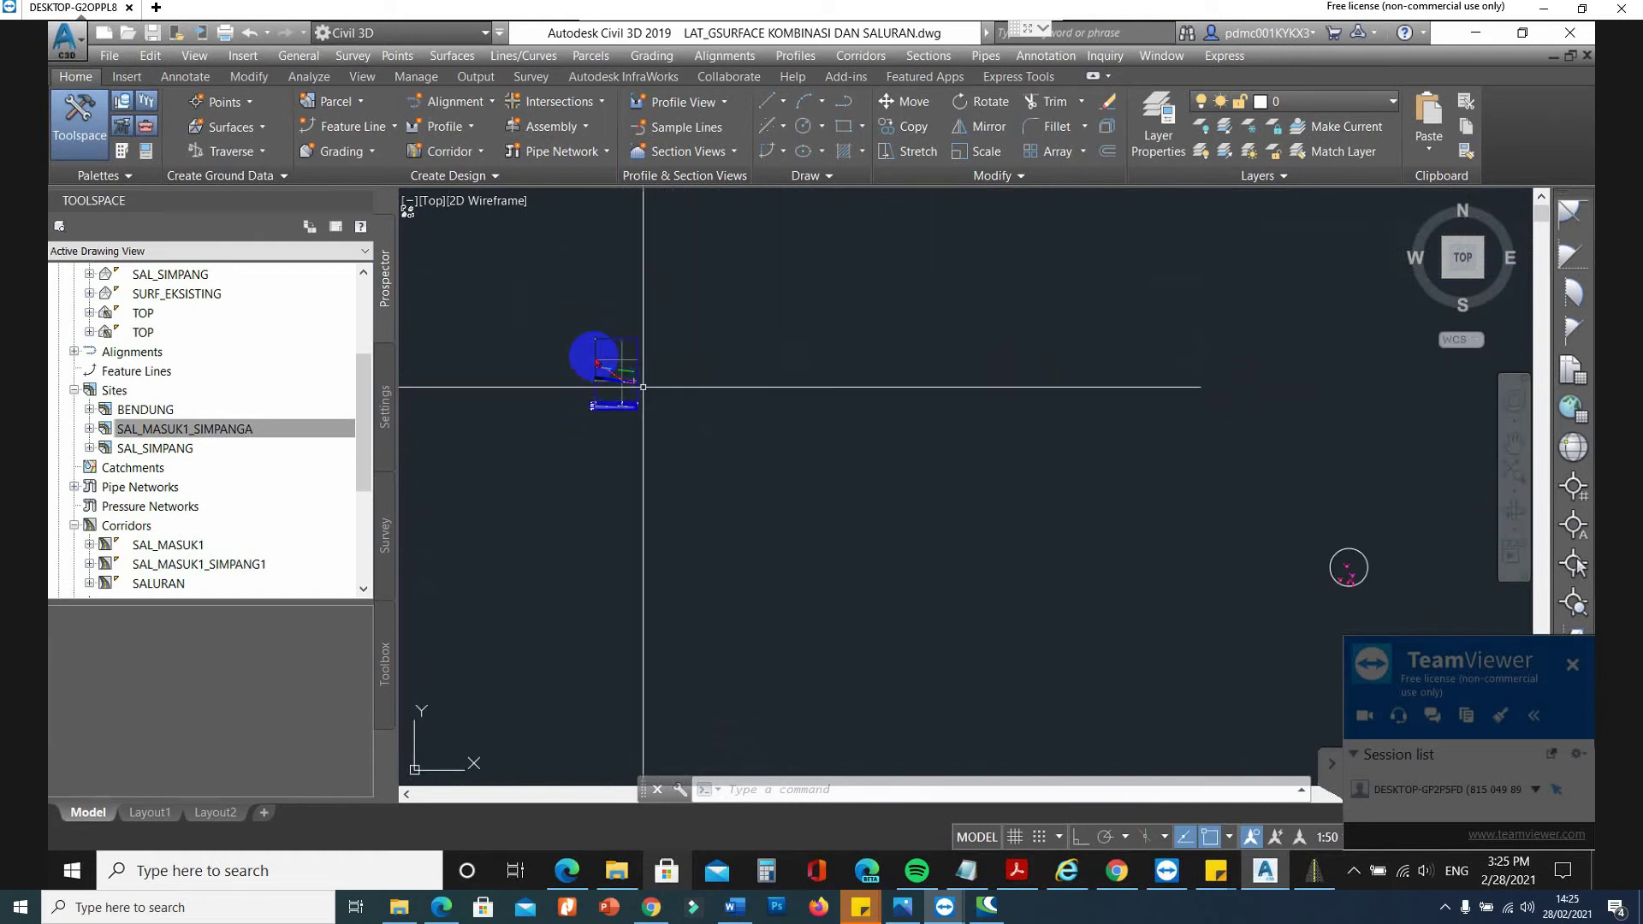
click(791, 56)
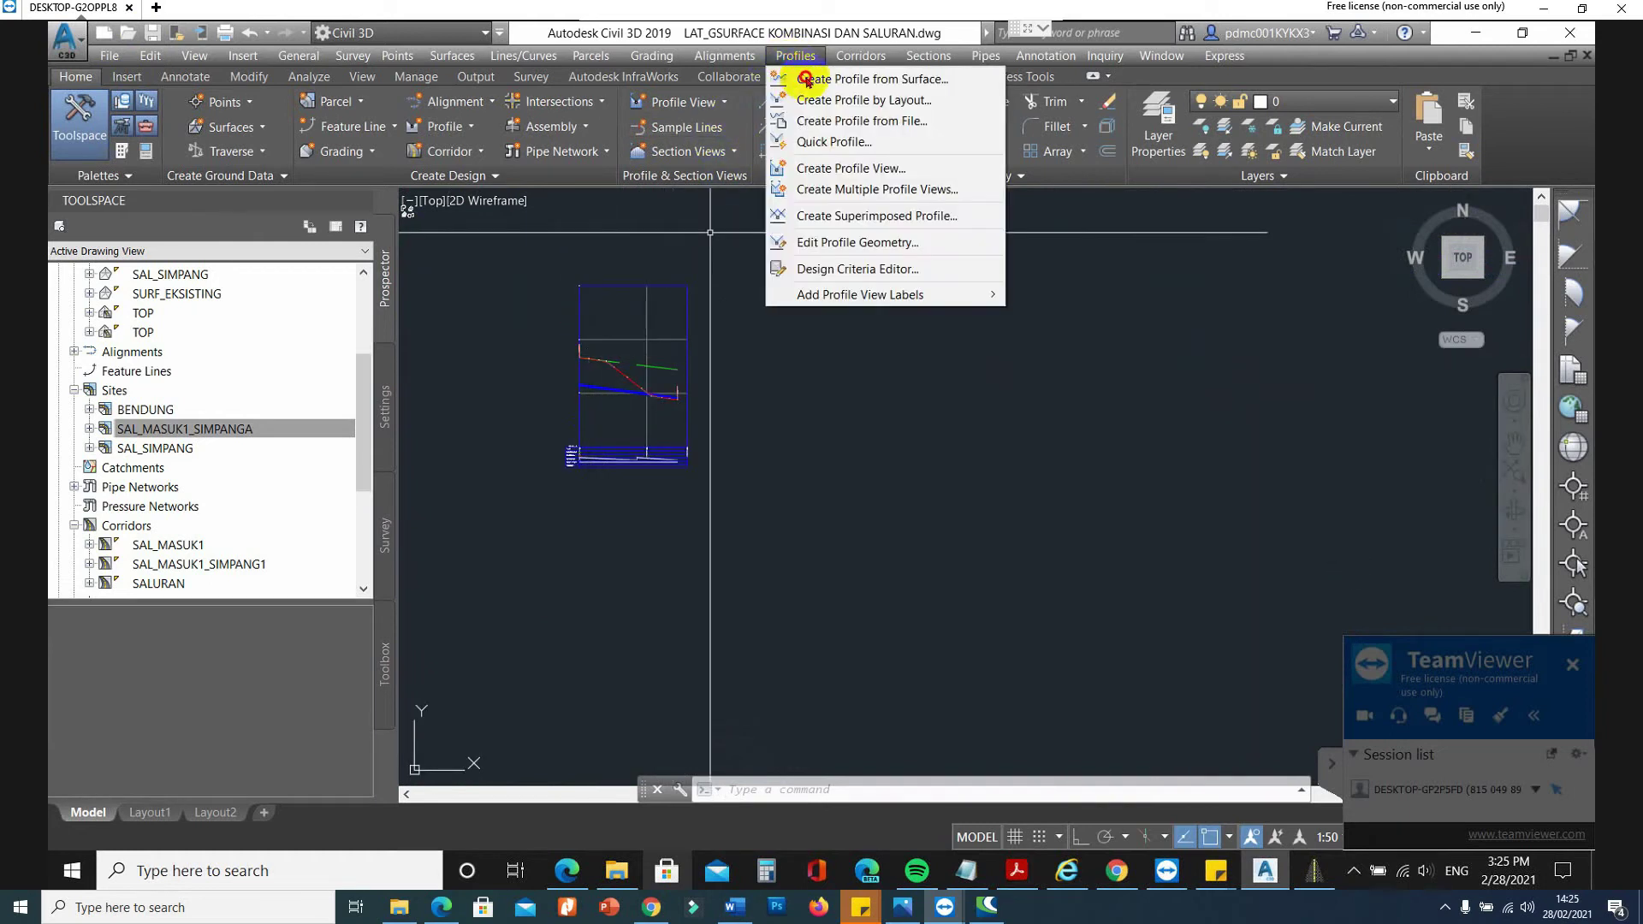
click(806, 80)
click(884, 334)
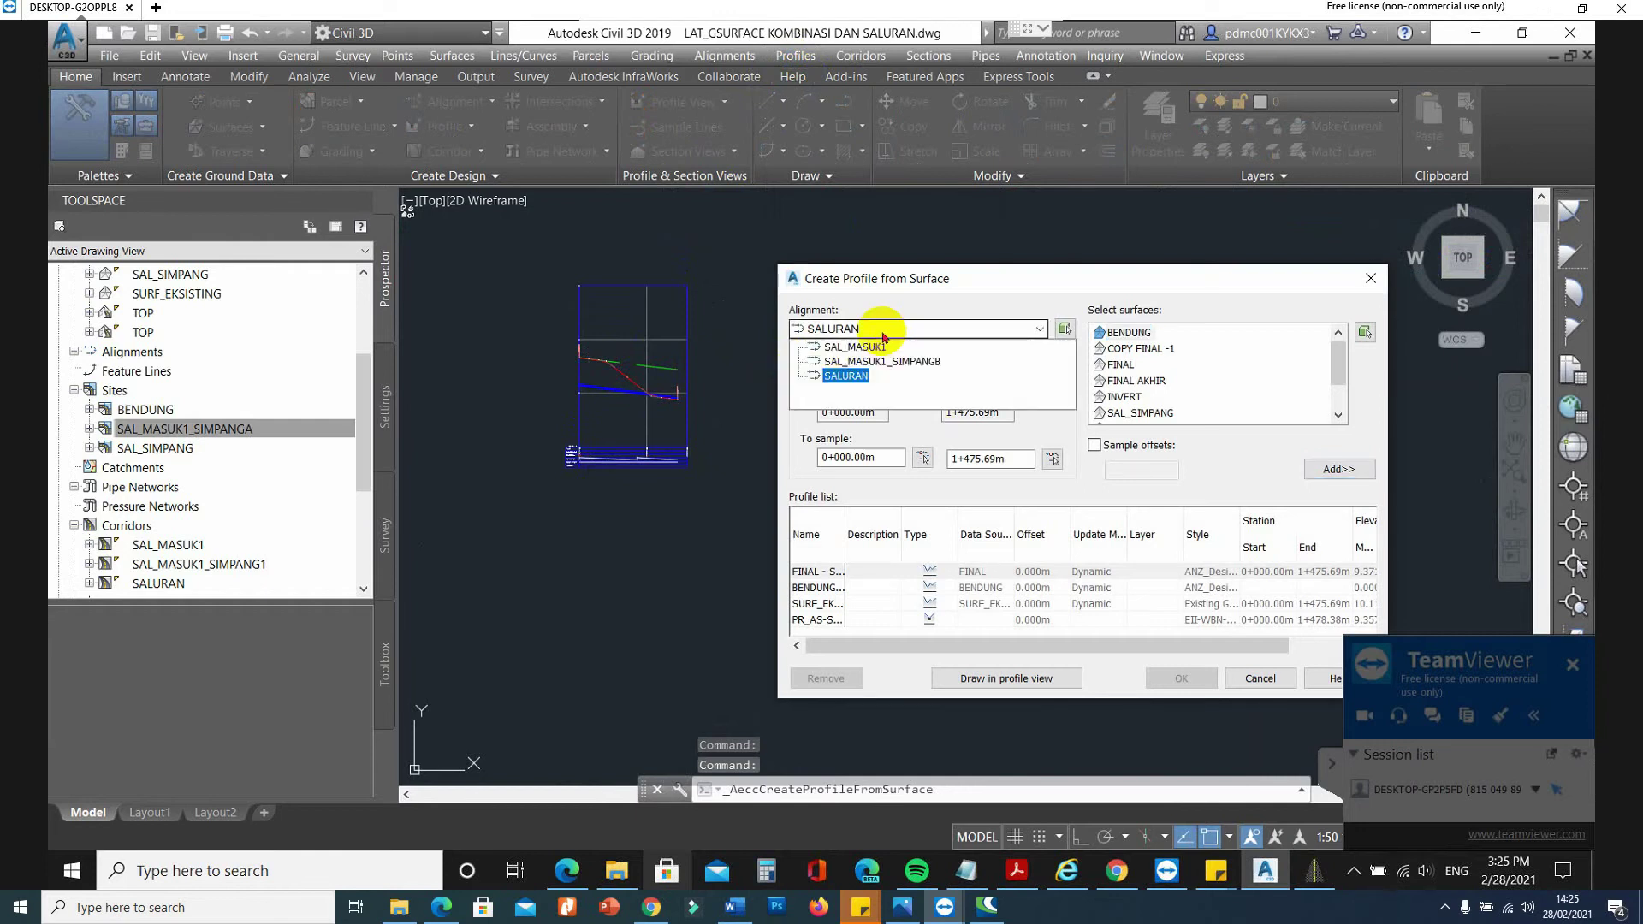
click(887, 367)
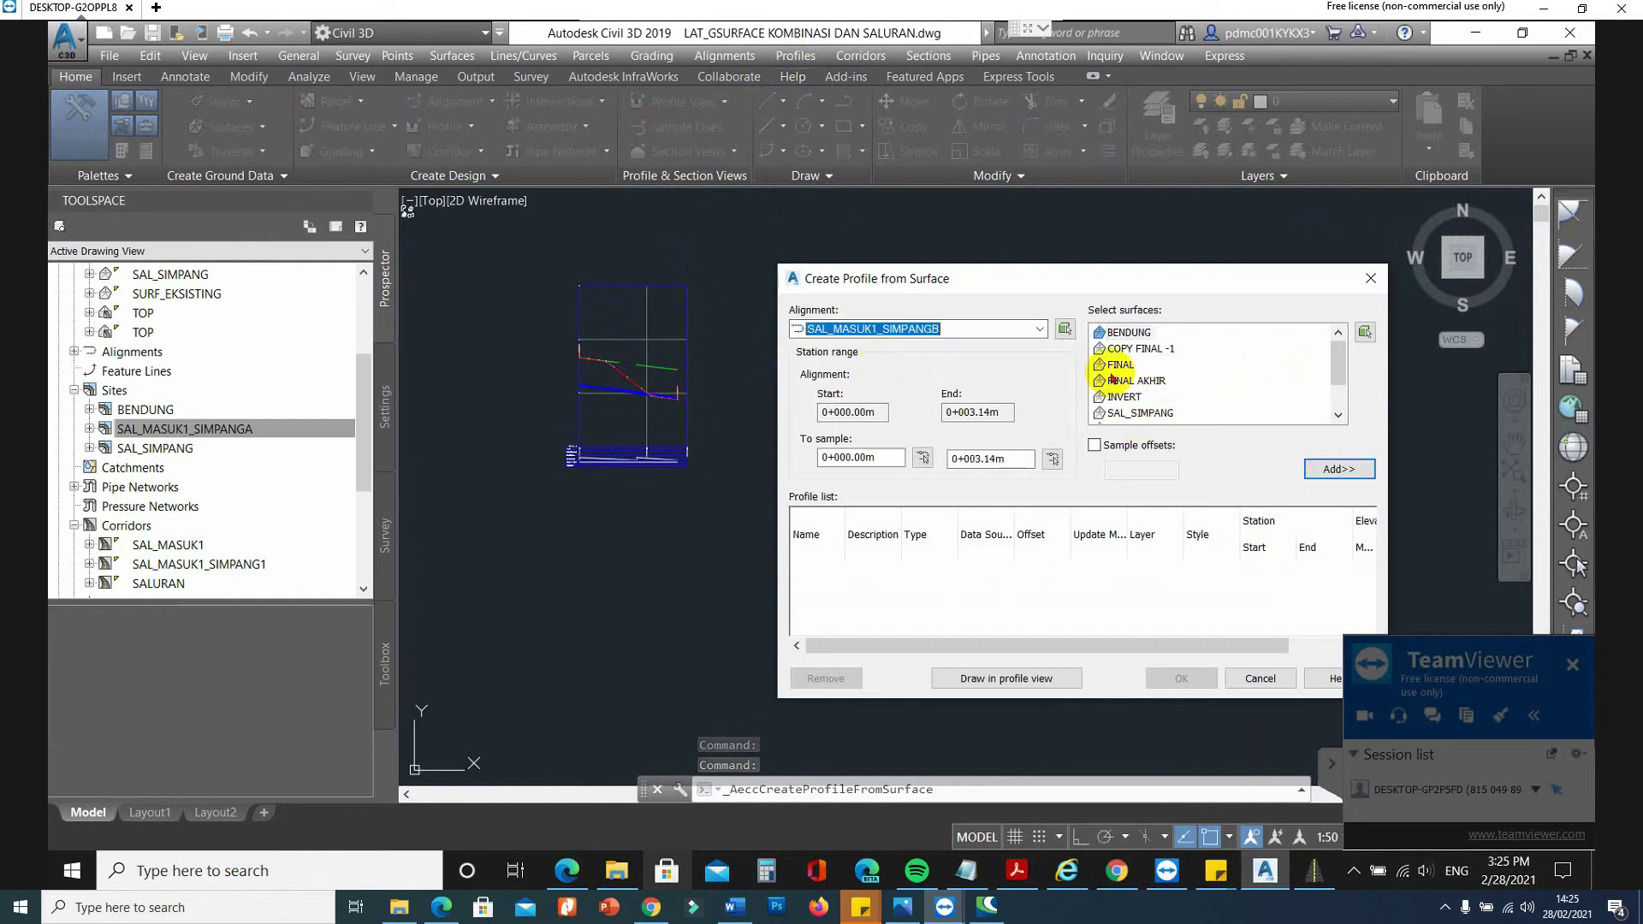
click(1339, 469)
Add the SAL_SIMPANG surface to the sampled profile list and accept the profiles.
drag(1340, 381, 1342, 387)
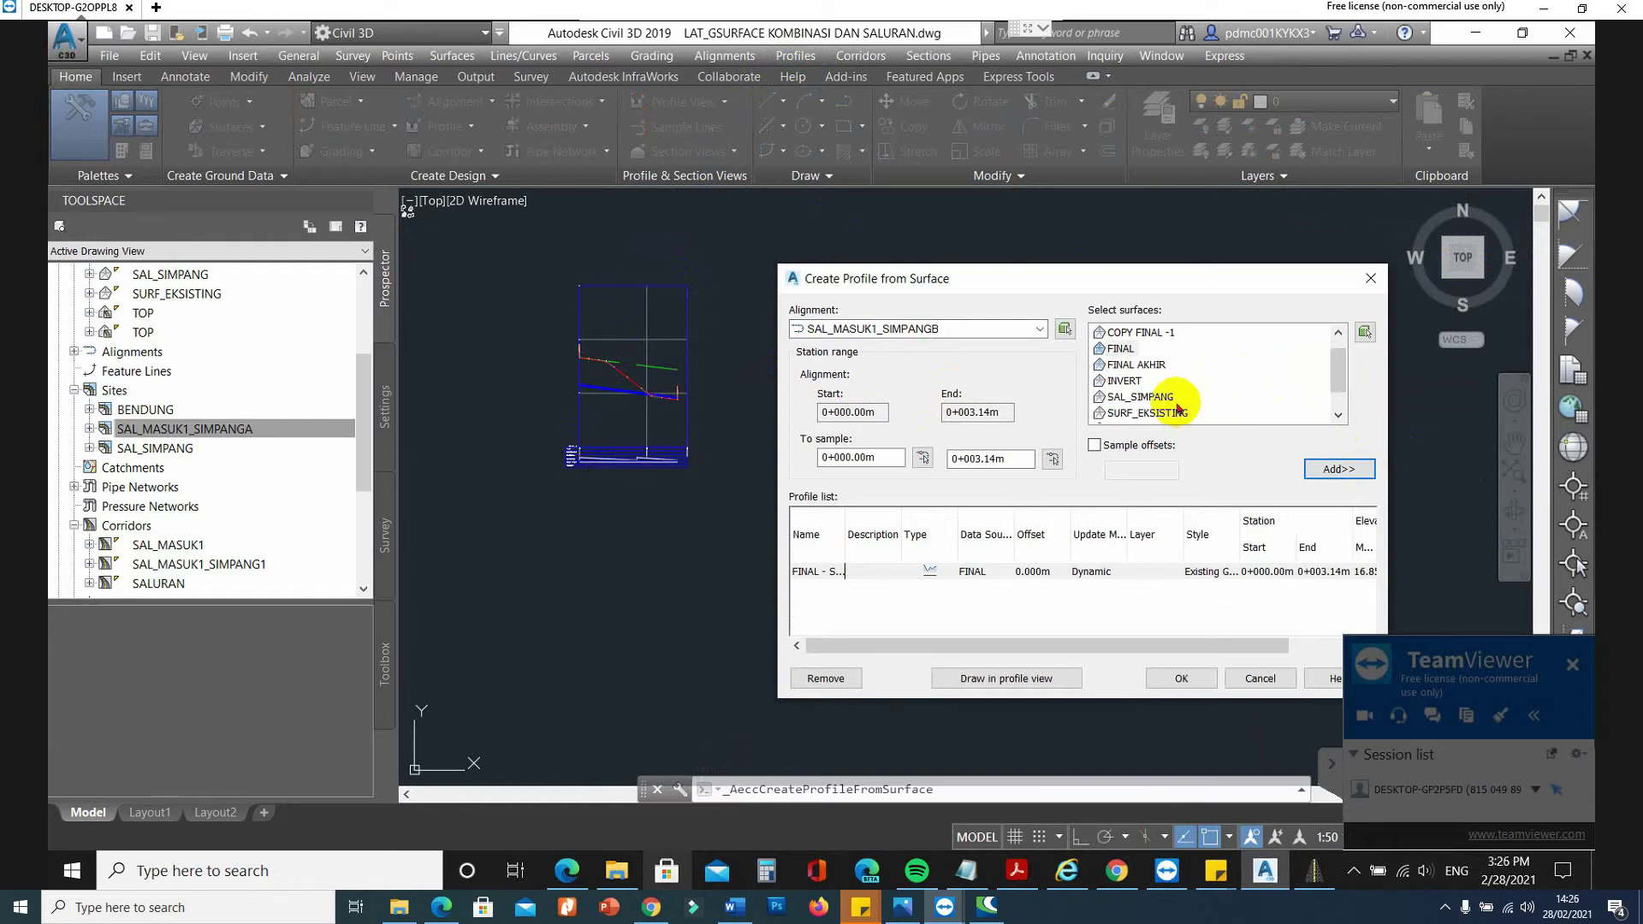
click(1340, 470)
click(1340, 415)
click(1341, 415)
drag(1342, 402, 1340, 364)
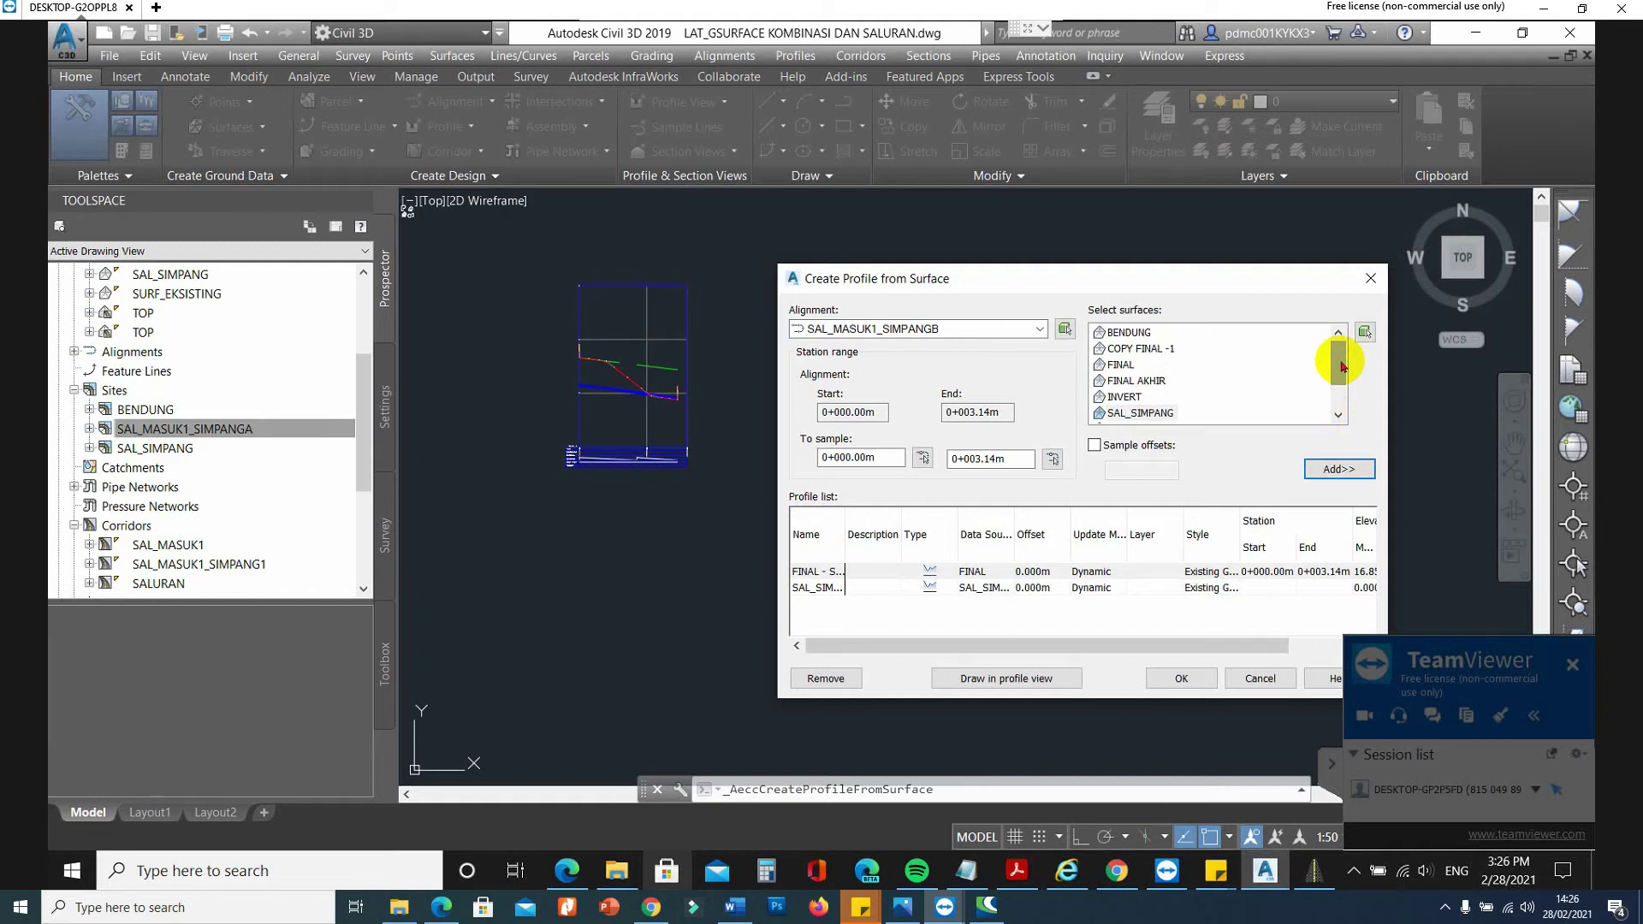
click(1339, 418)
click(1339, 417)
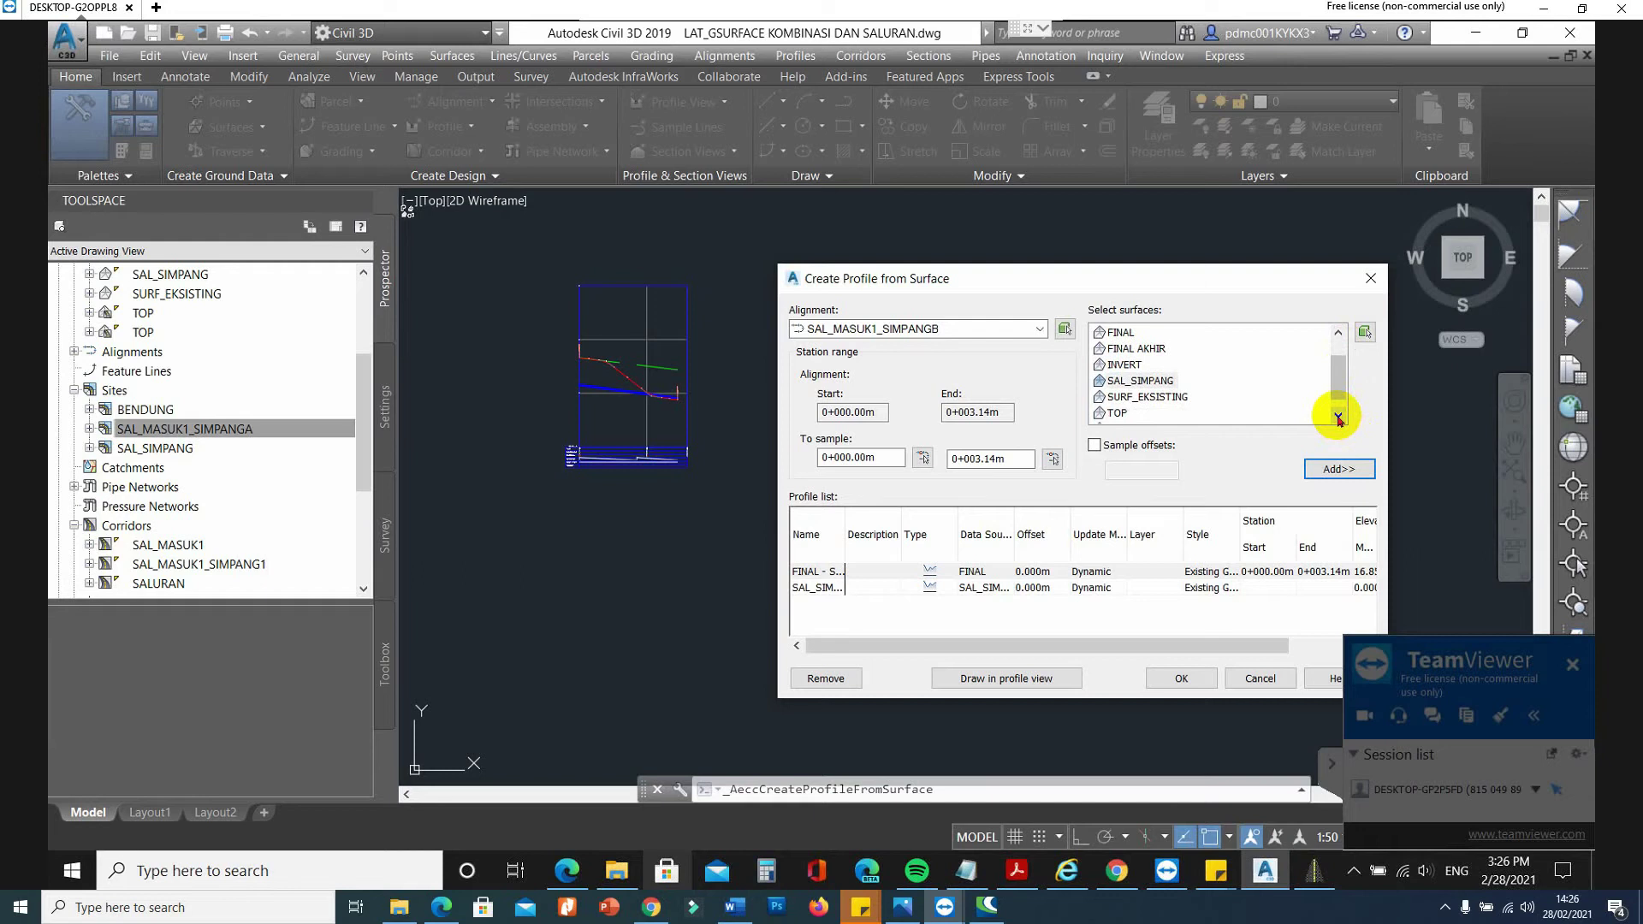
click(1338, 332)
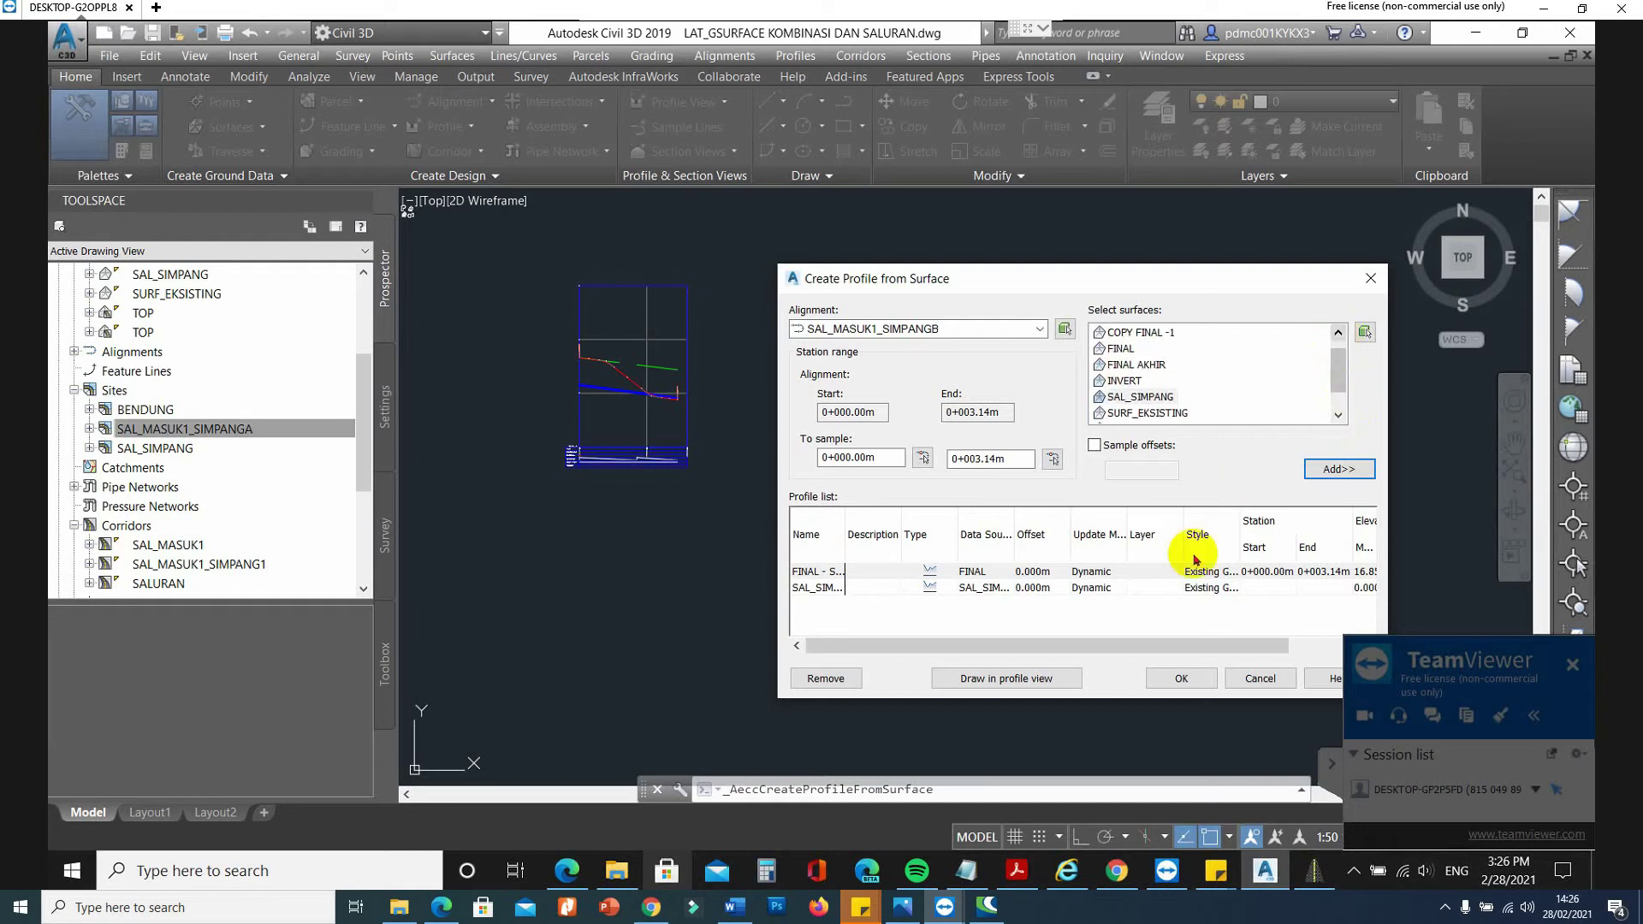
click(1181, 678)
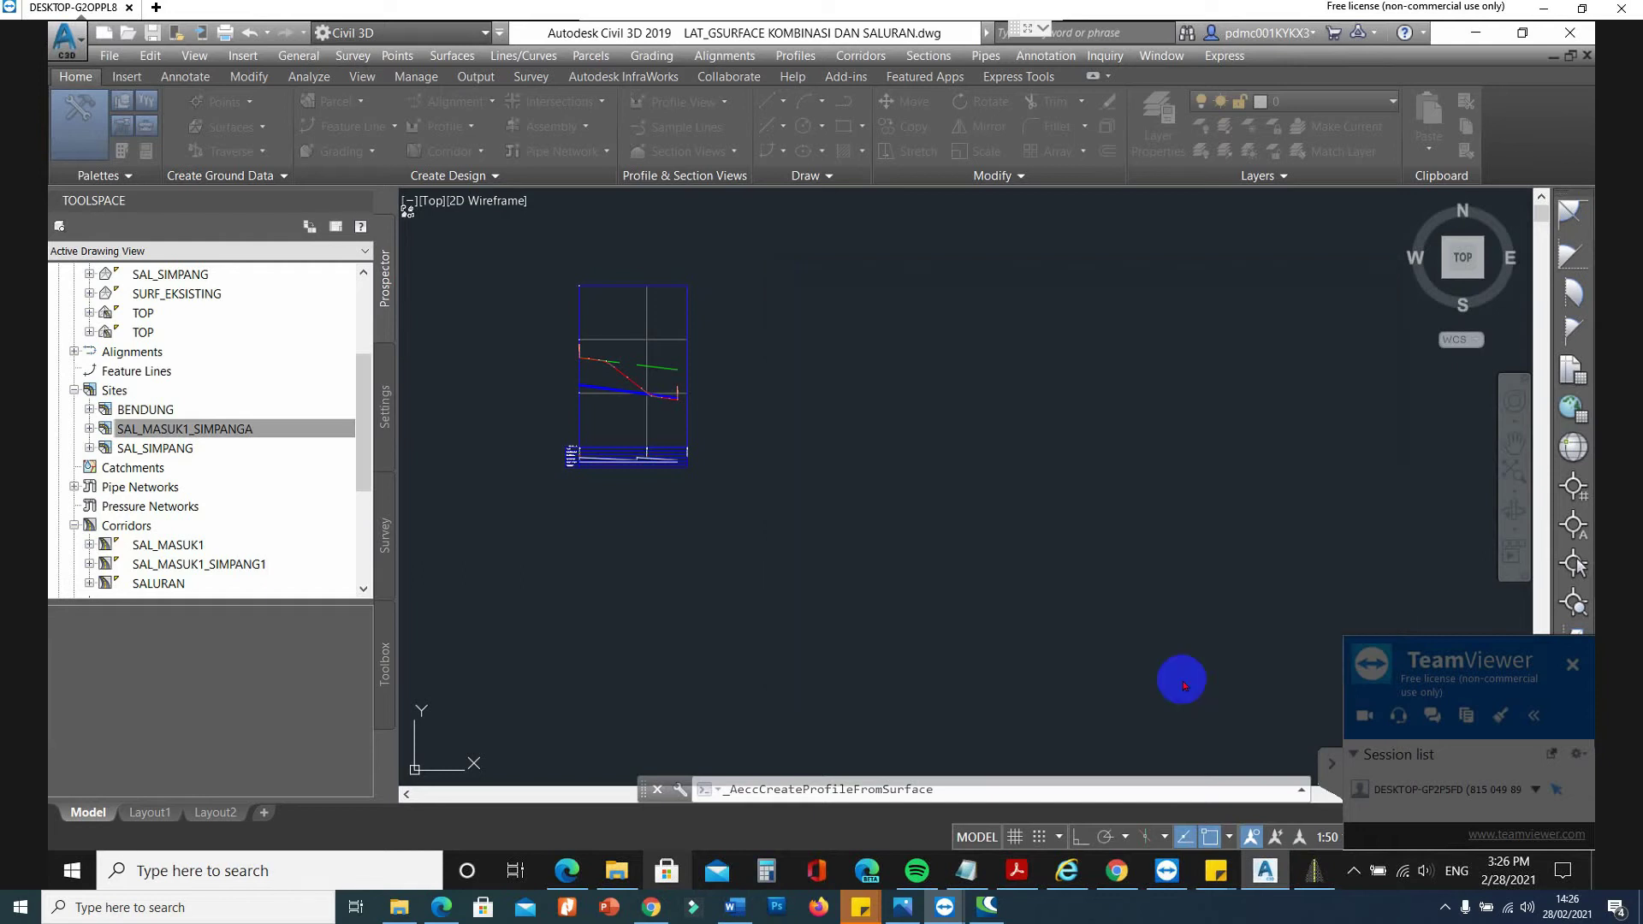
Draw the SAL_MASUK1_SIMPANGB profile view with the EII-WBN-Profile View style, placing it beside the existing profile view.
click(795, 55)
click(825, 79)
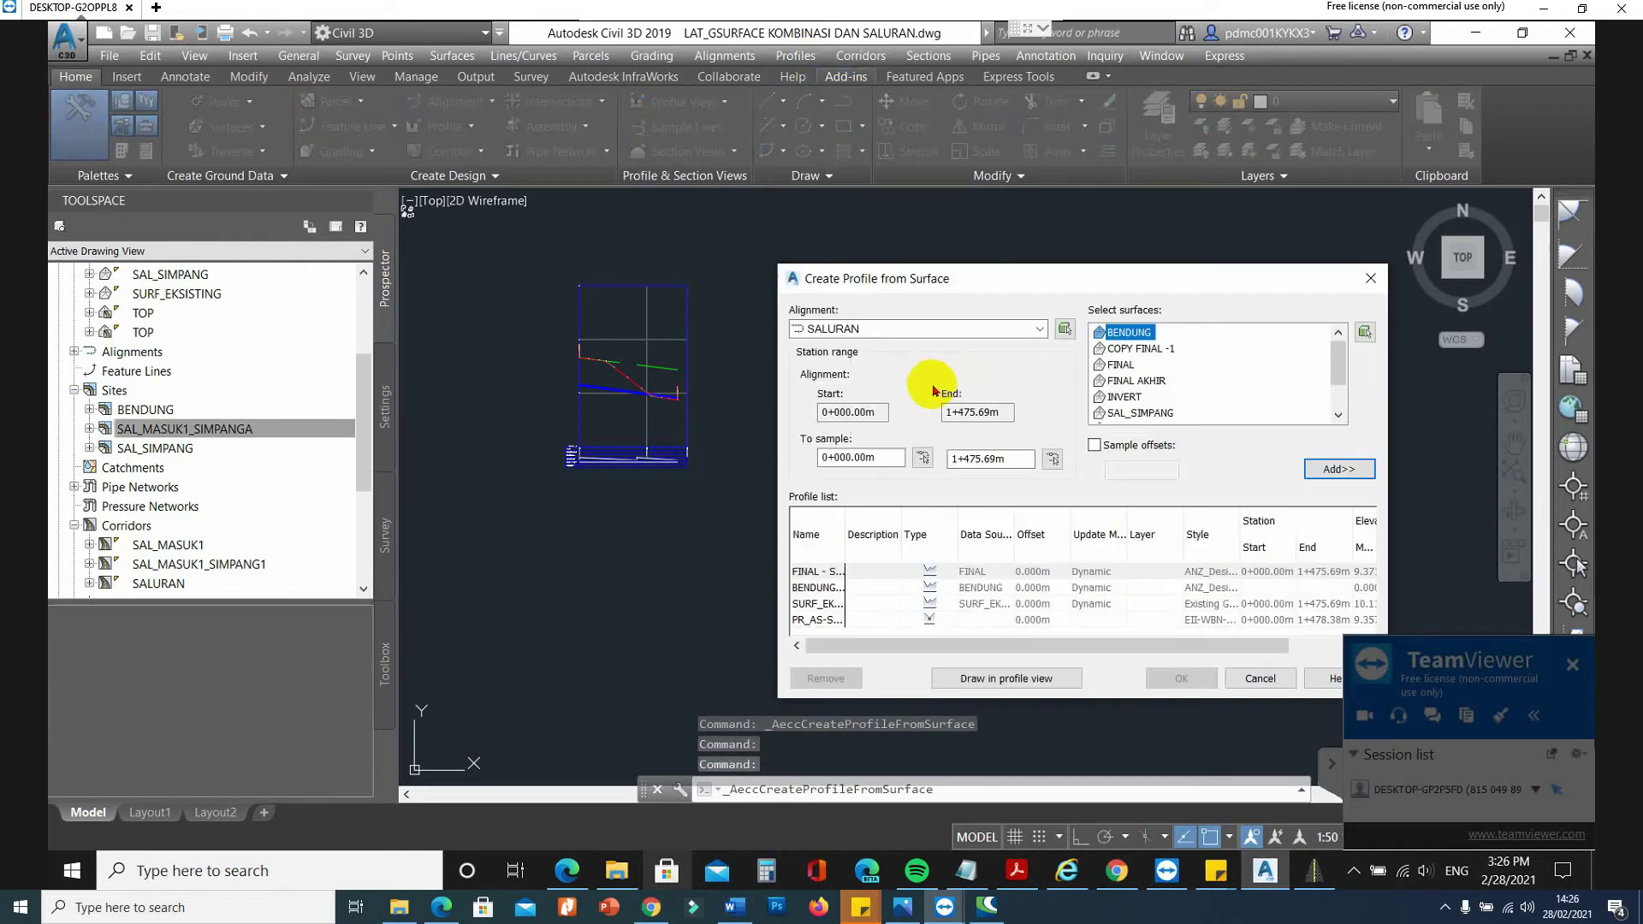
click(890, 335)
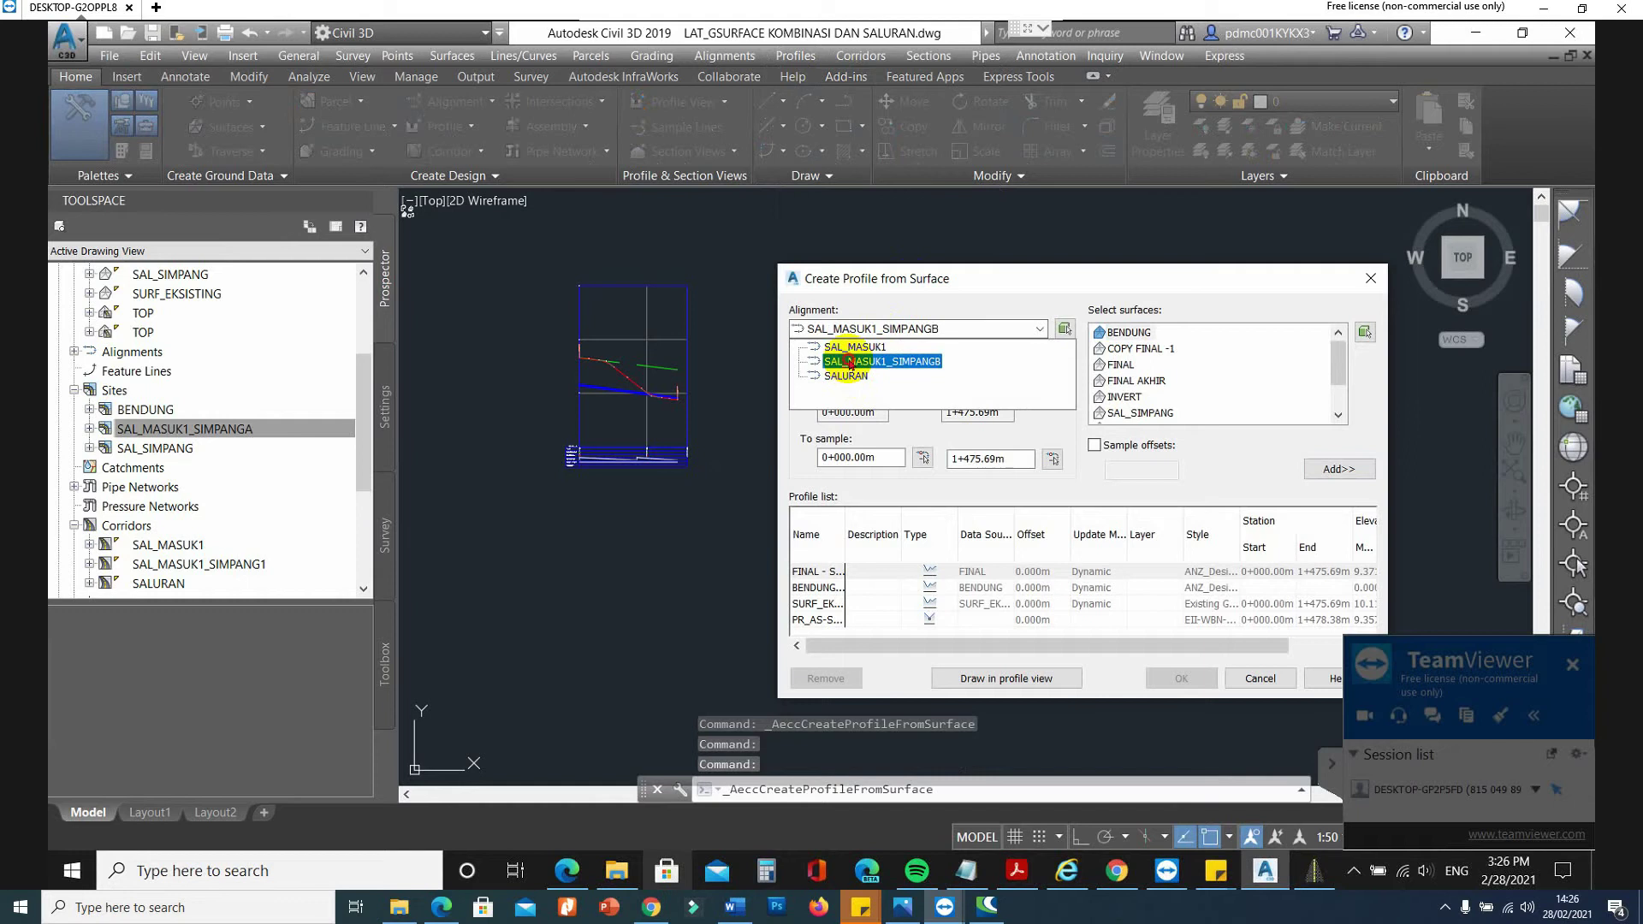
click(843, 366)
click(1033, 677)
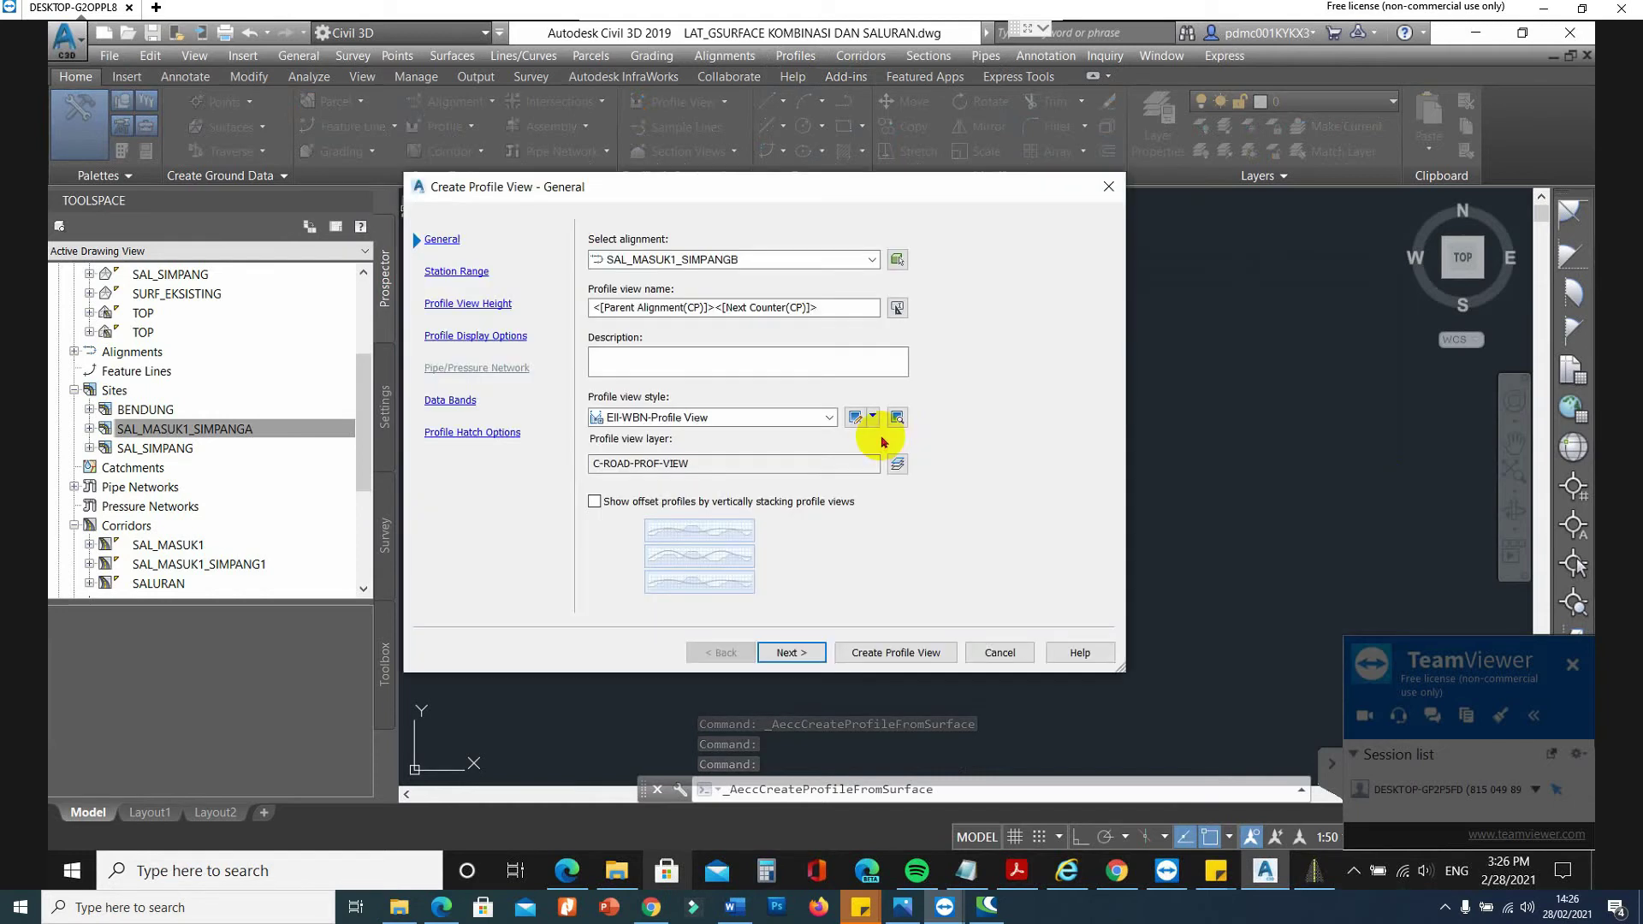
click(880, 651)
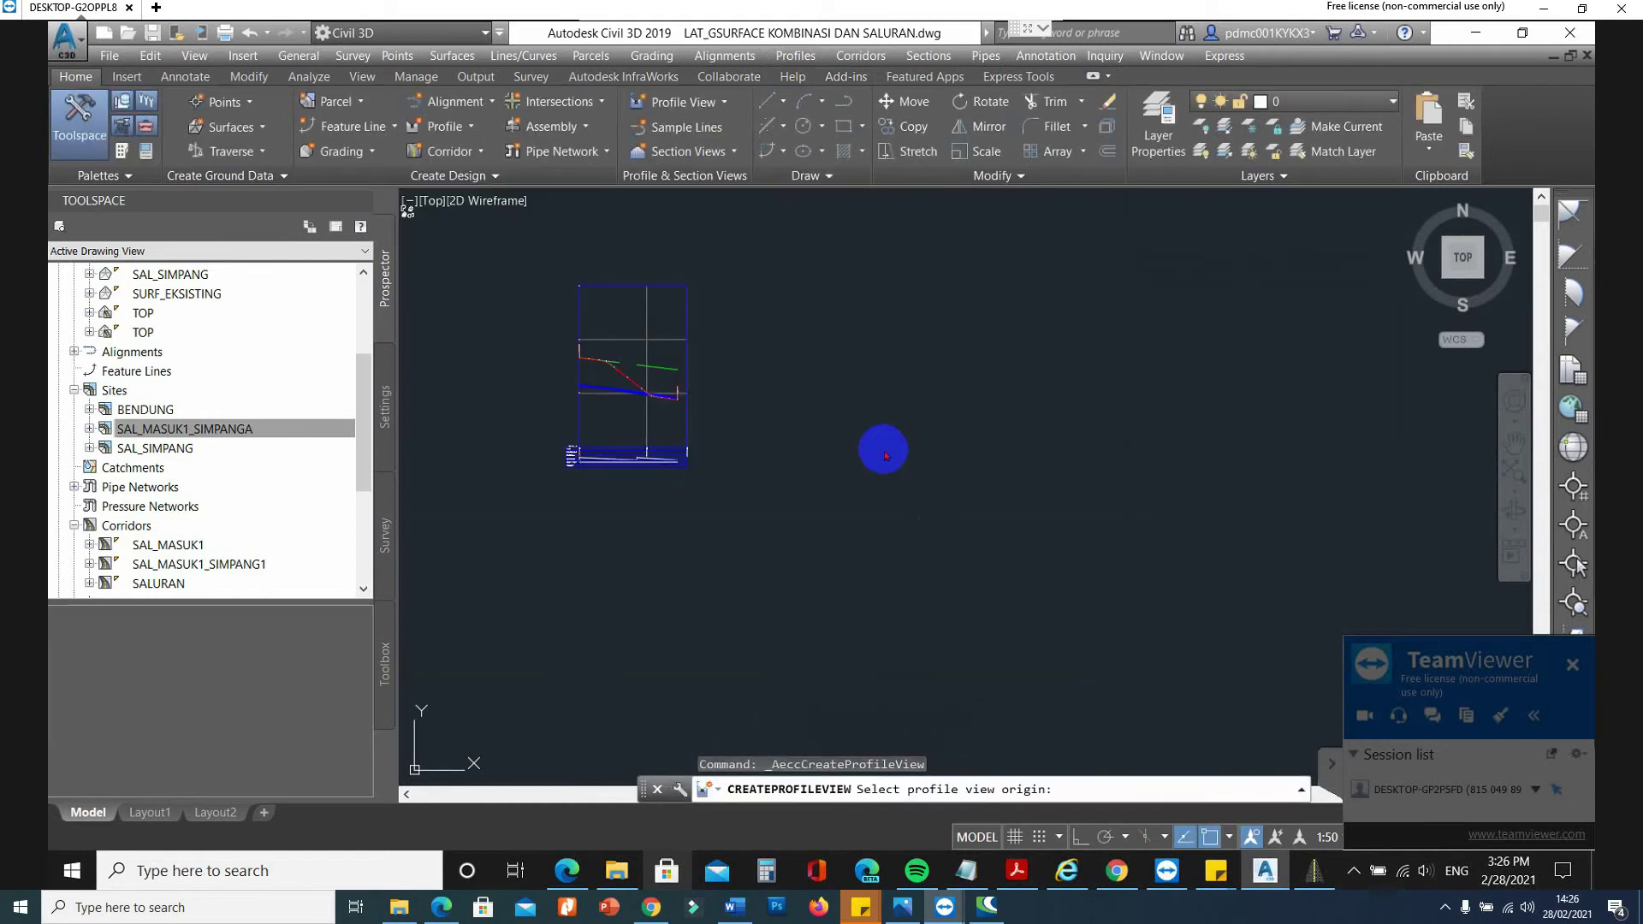
click(1137, 422)
Rename the SAL_MASUK1 corridor's surface as TOP_SAL_MASUK1 in the corridor properties.
scroll(1145, 466, down, 5)
scroll(574, 467, up, 6)
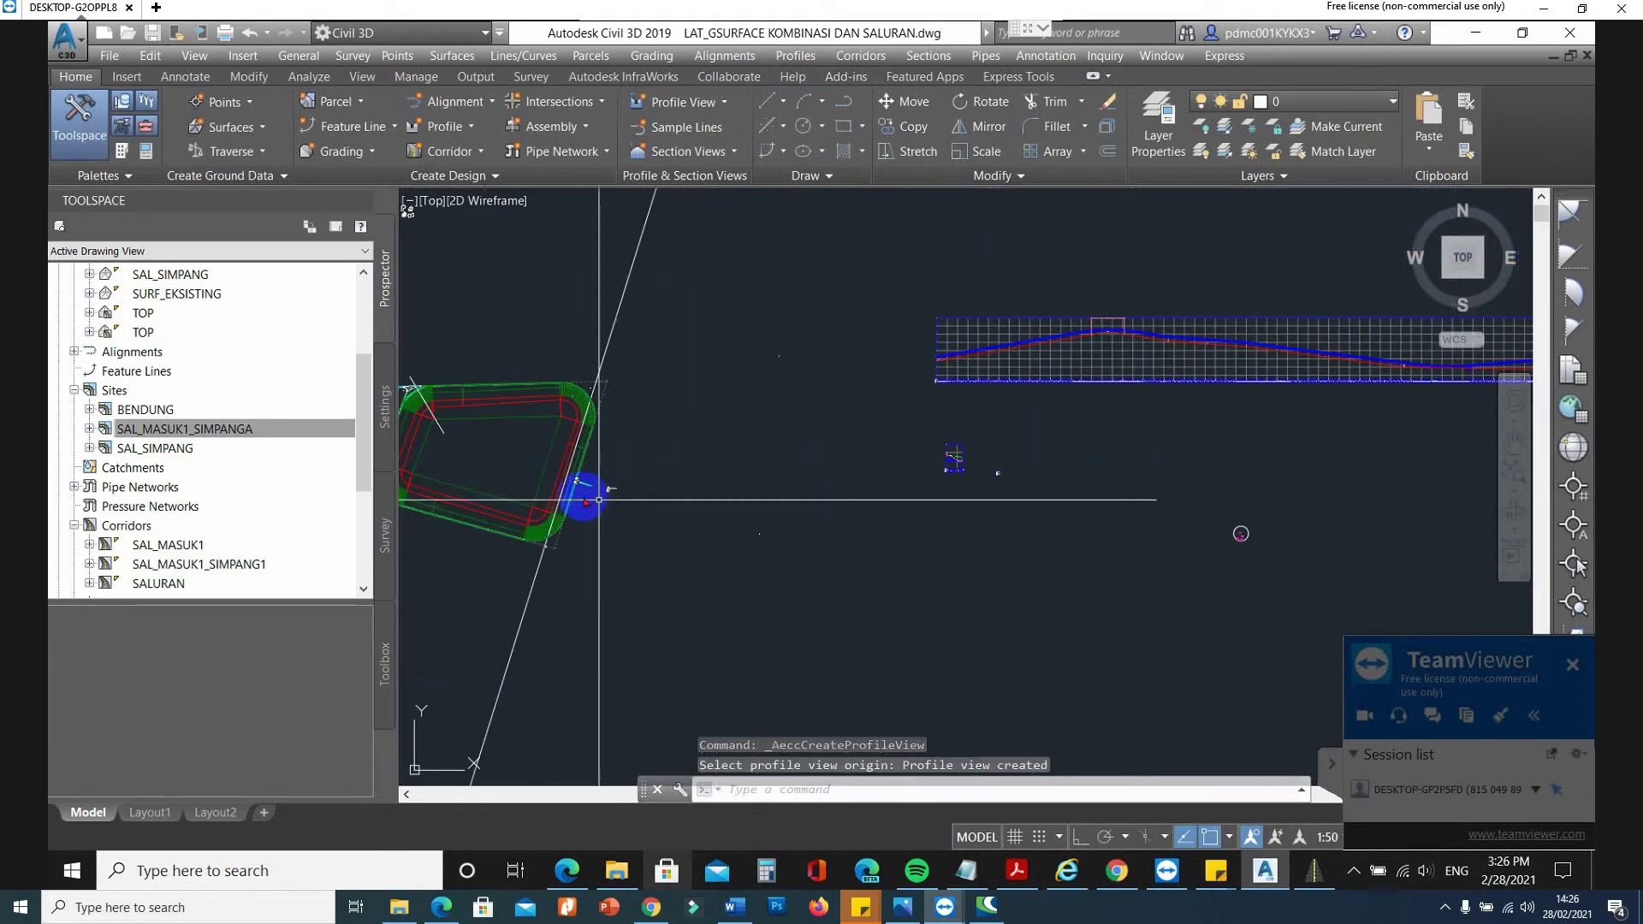
scroll(581, 457, down, 3)
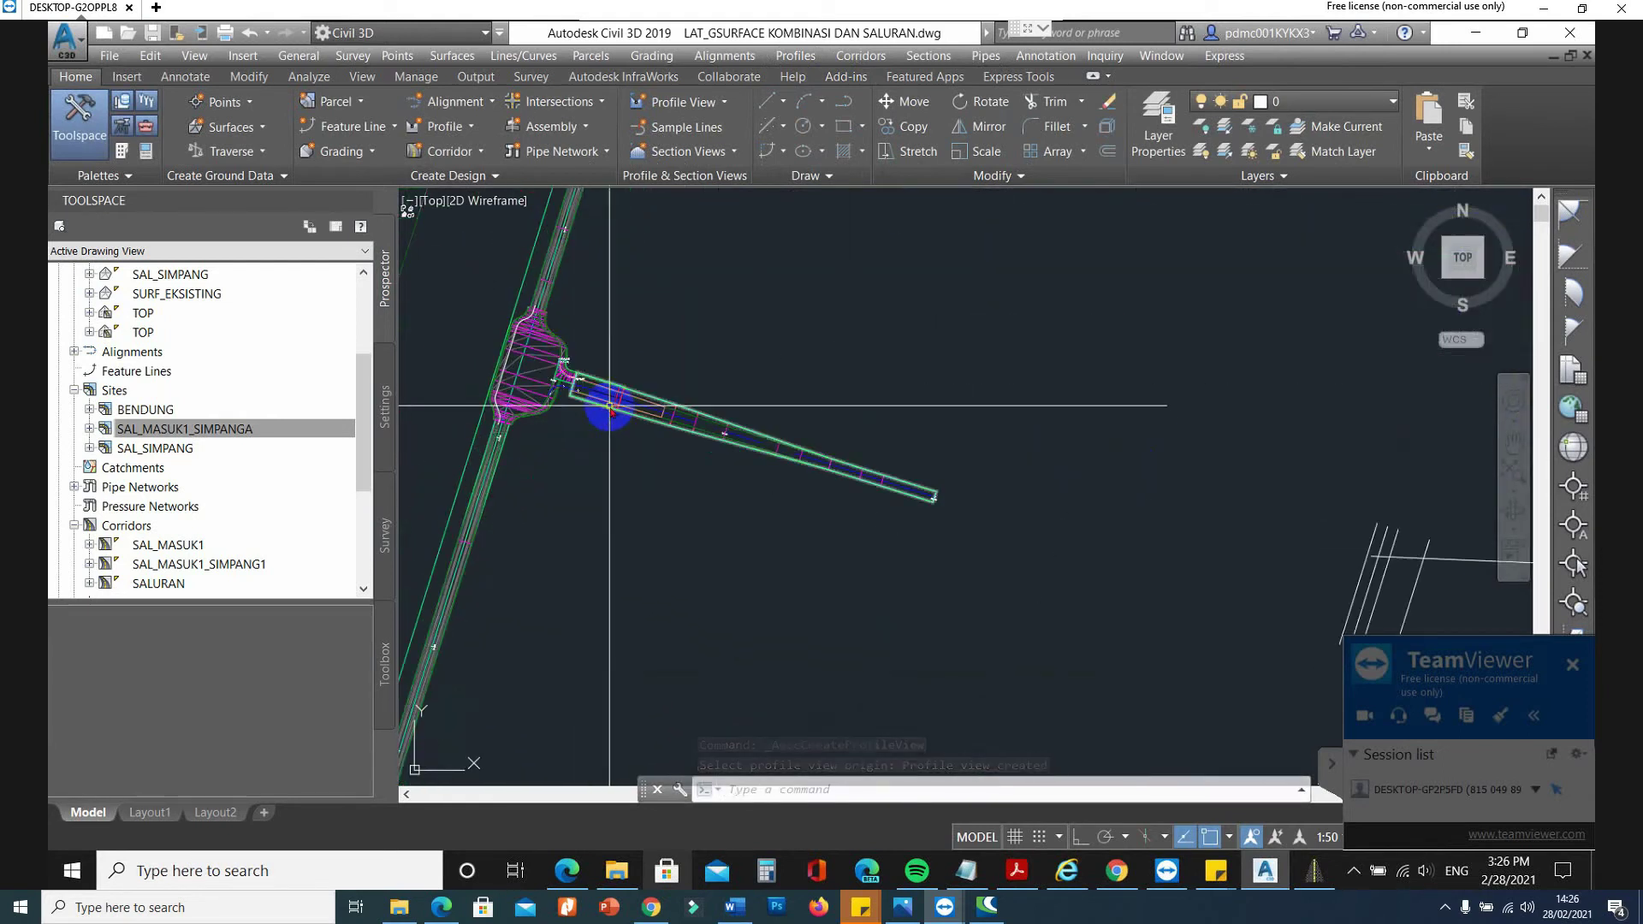
click(612, 414)
key(Escape)
scroll(625, 411, up, 5)
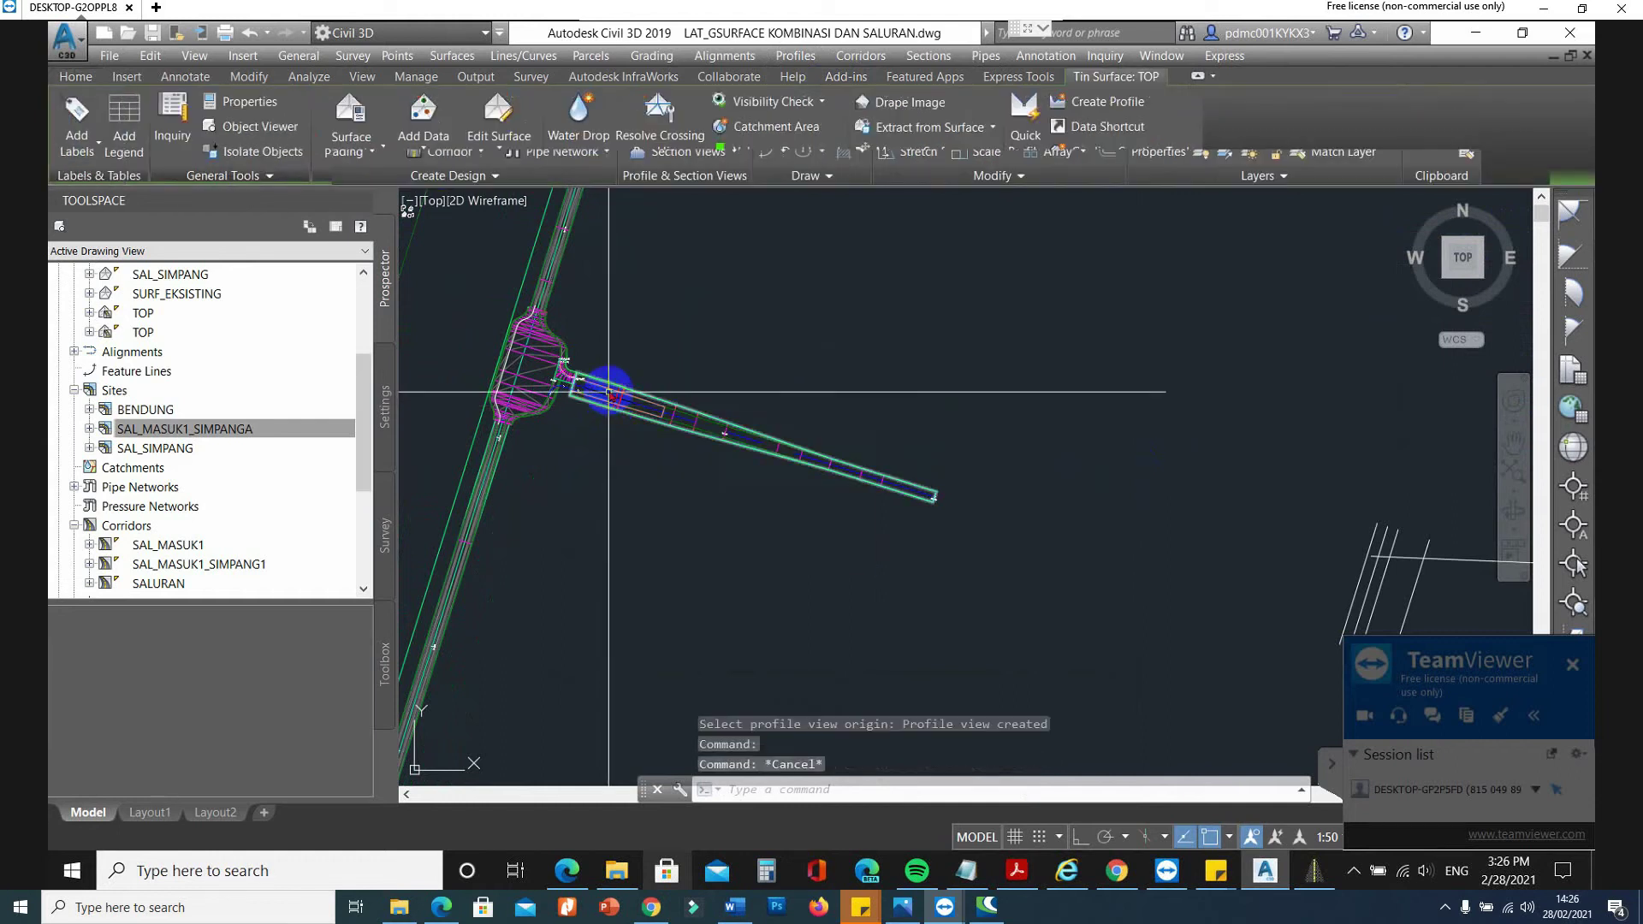
click(645, 412)
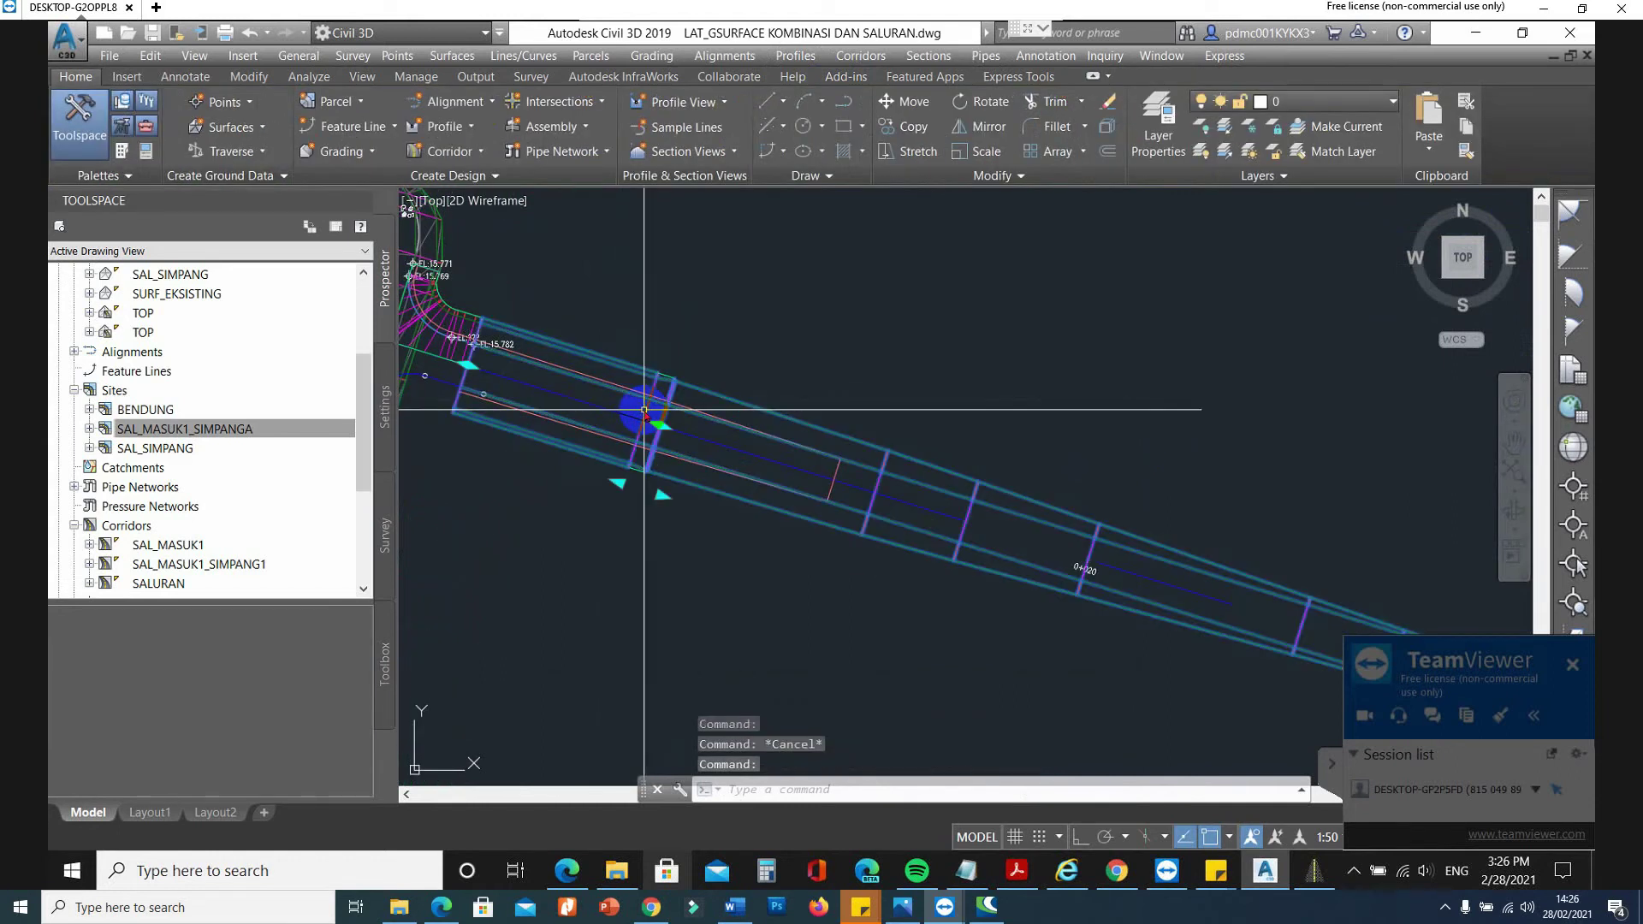
right_click(620, 398)
click(747, 614)
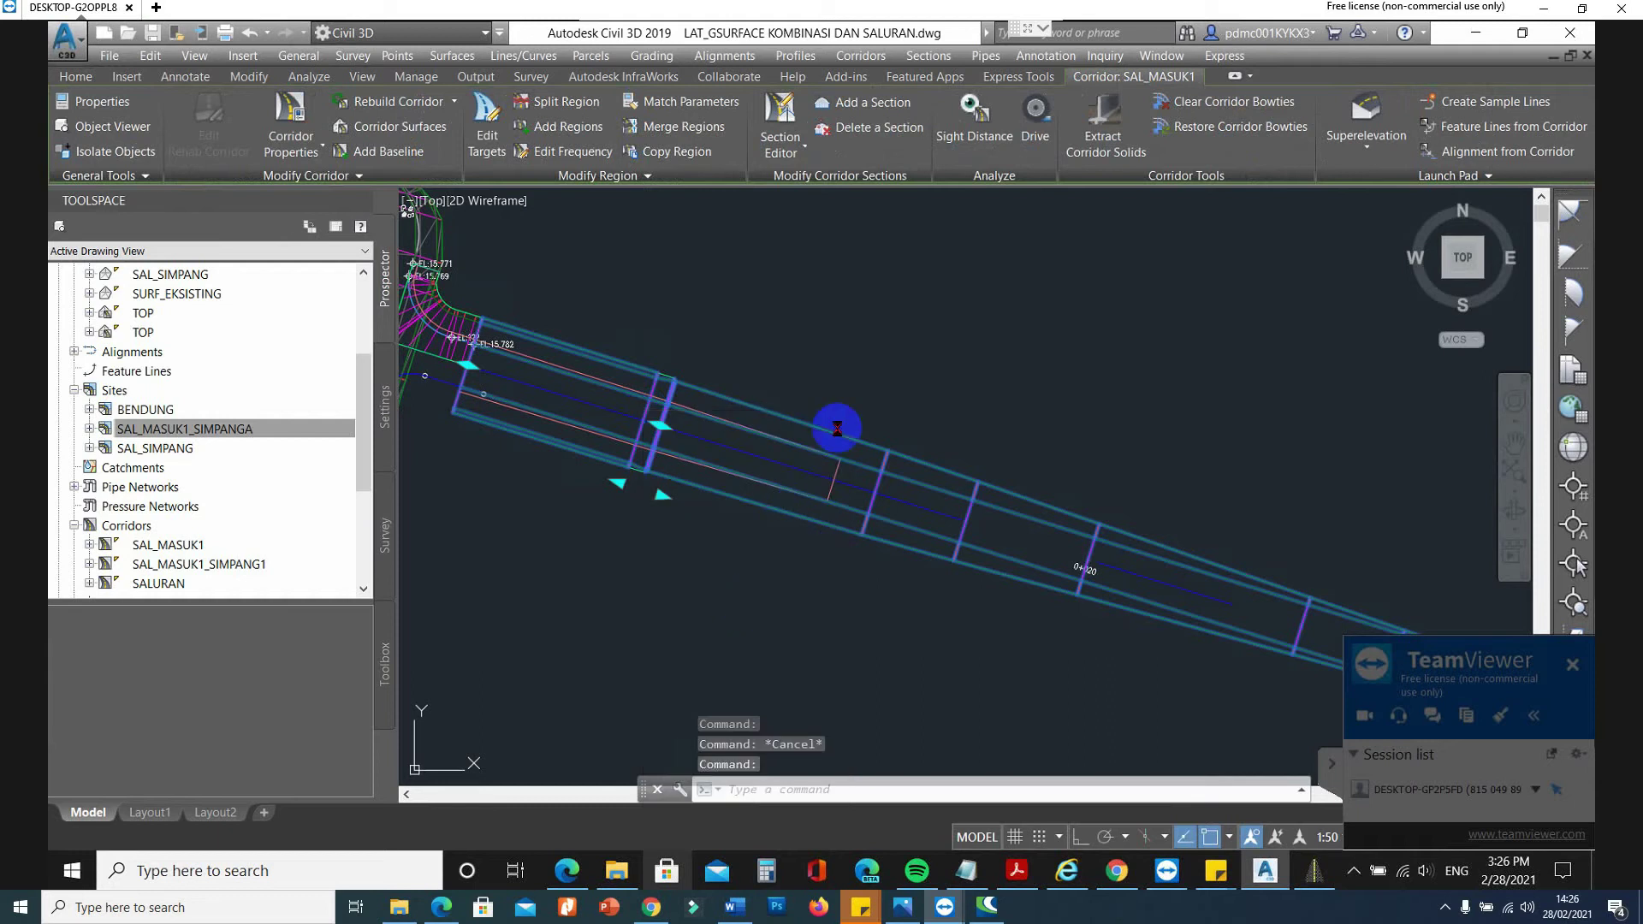
click(581, 317)
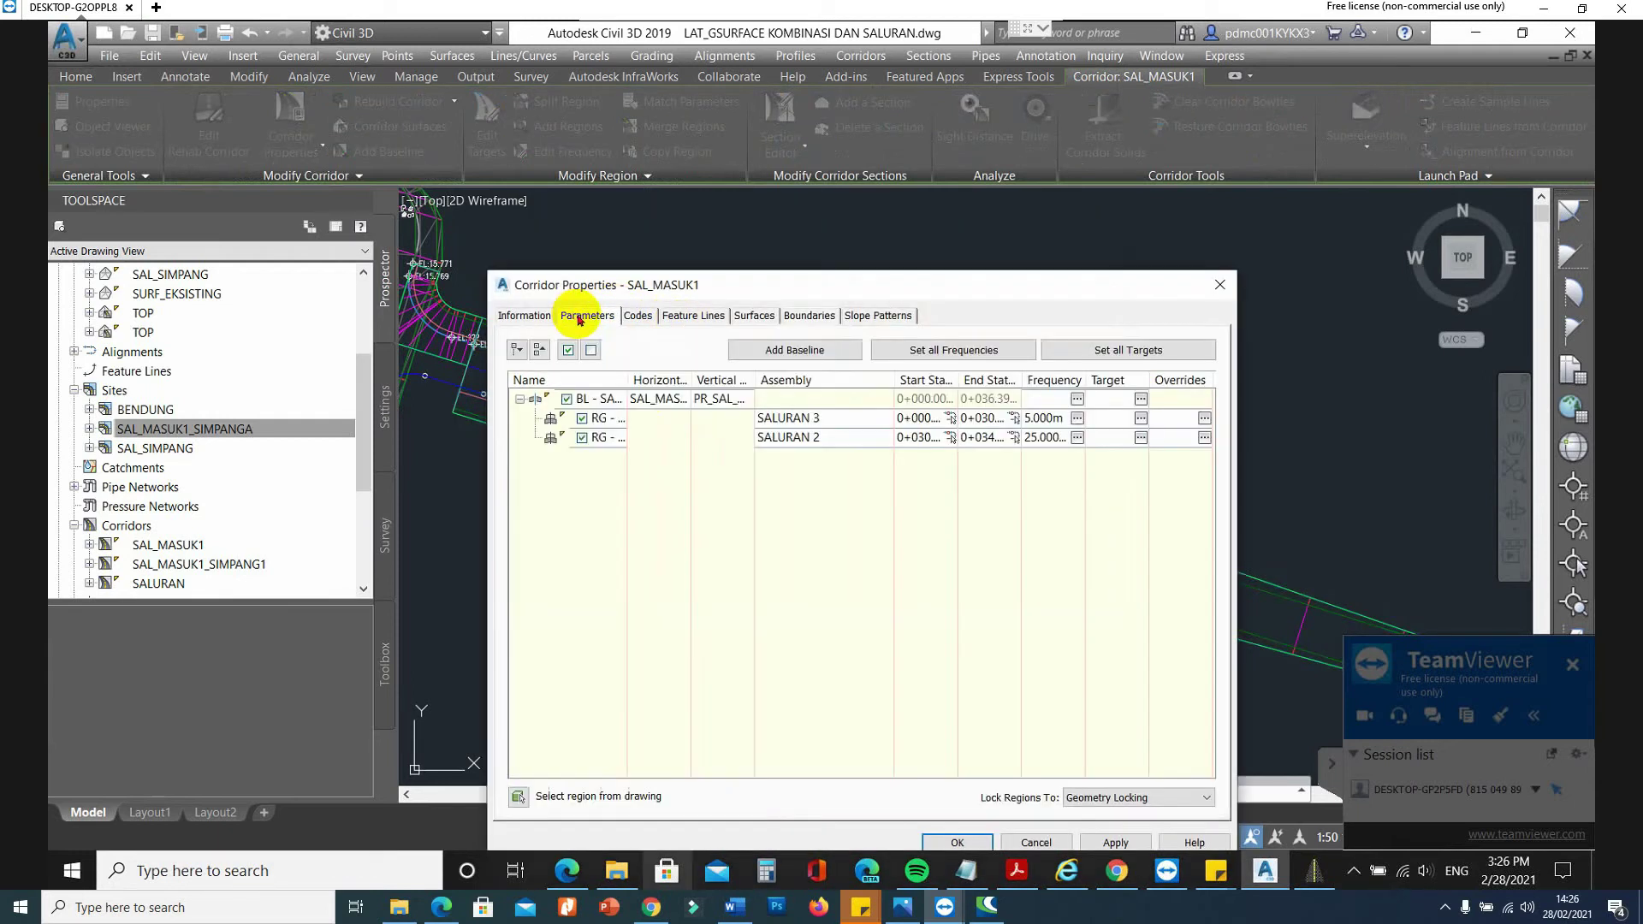
click(525, 316)
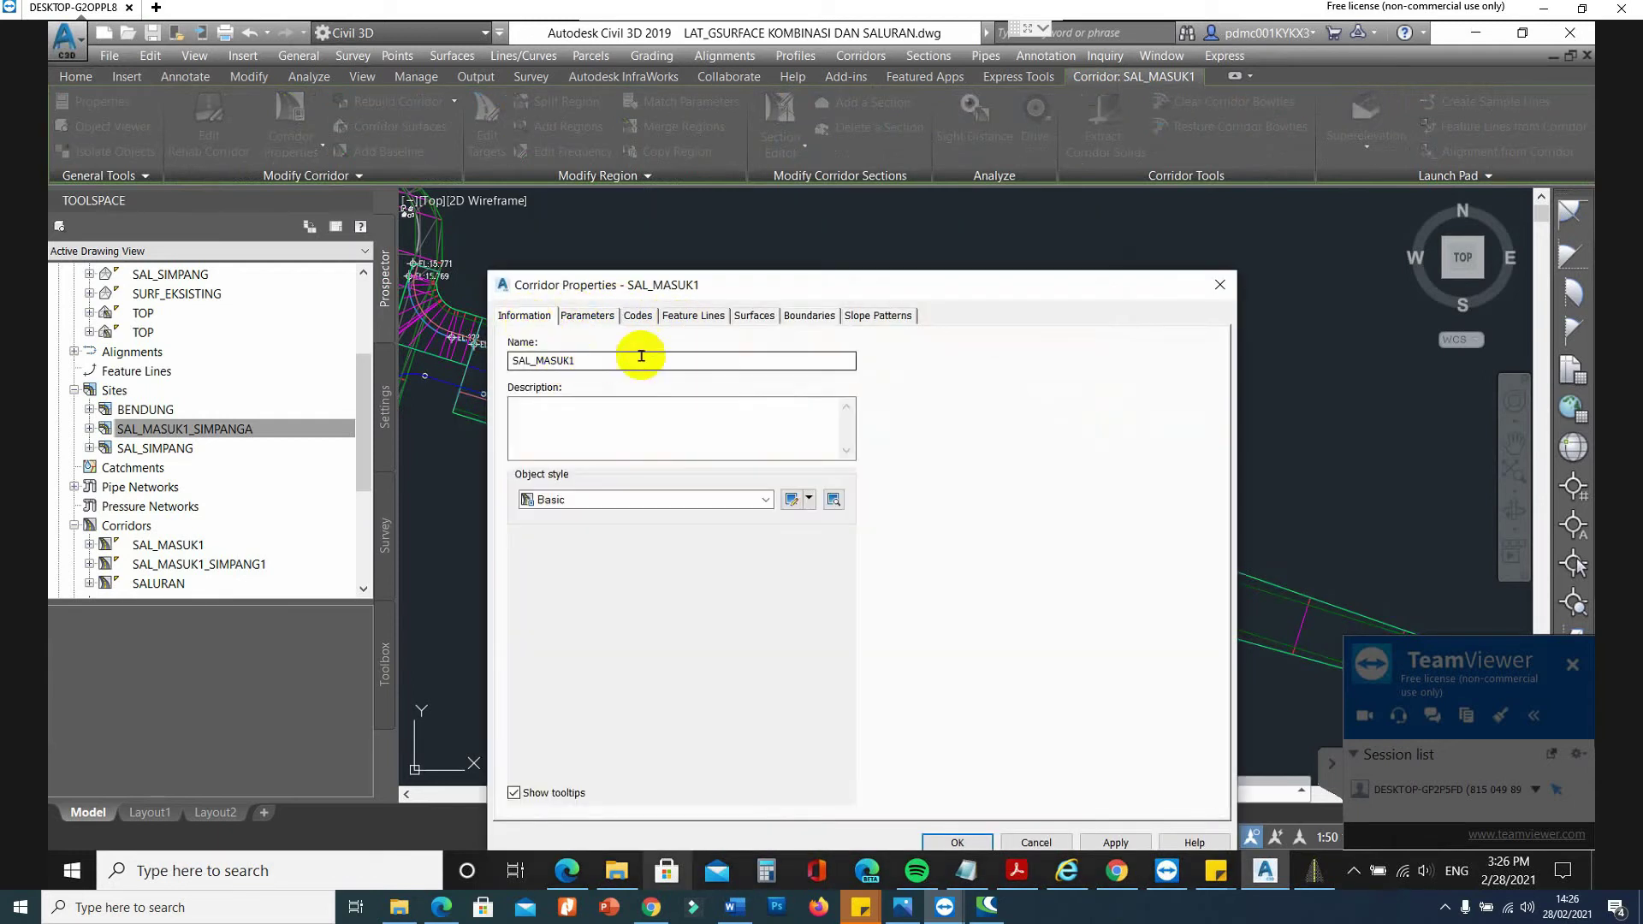
click(739, 315)
click(598, 445)
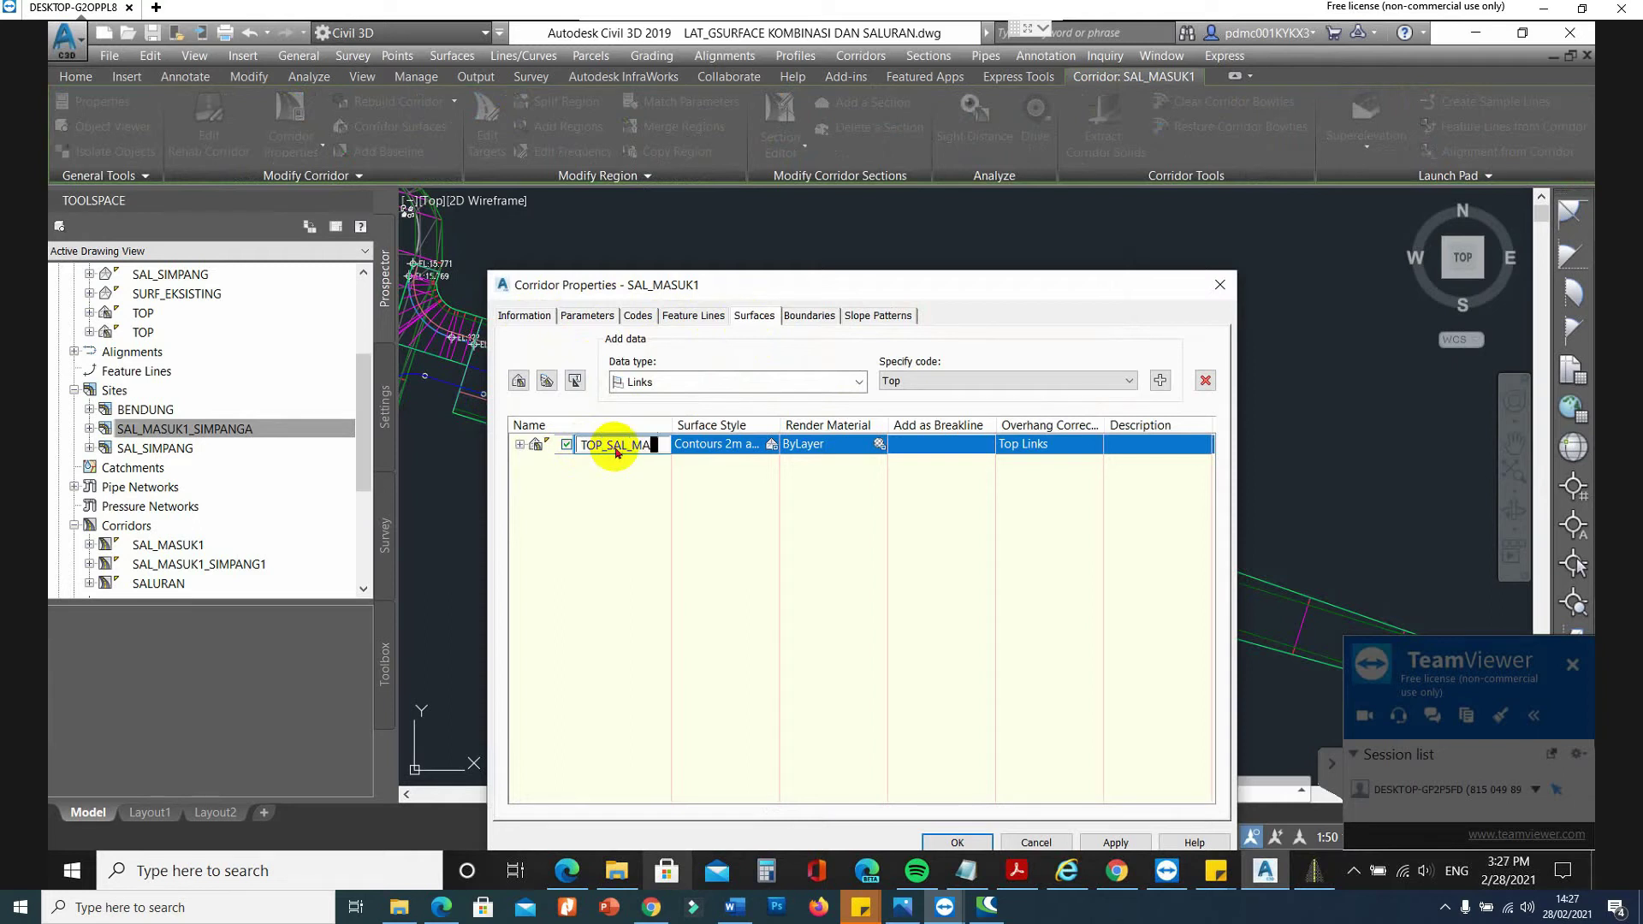
click(954, 843)
Reopen profile creation from surfaces for SAL_MASUK1_SIMPANGB and add the TOP_SAL_MASUK1 surface as a sampled profile.
scroll(676, 406, up, 5)
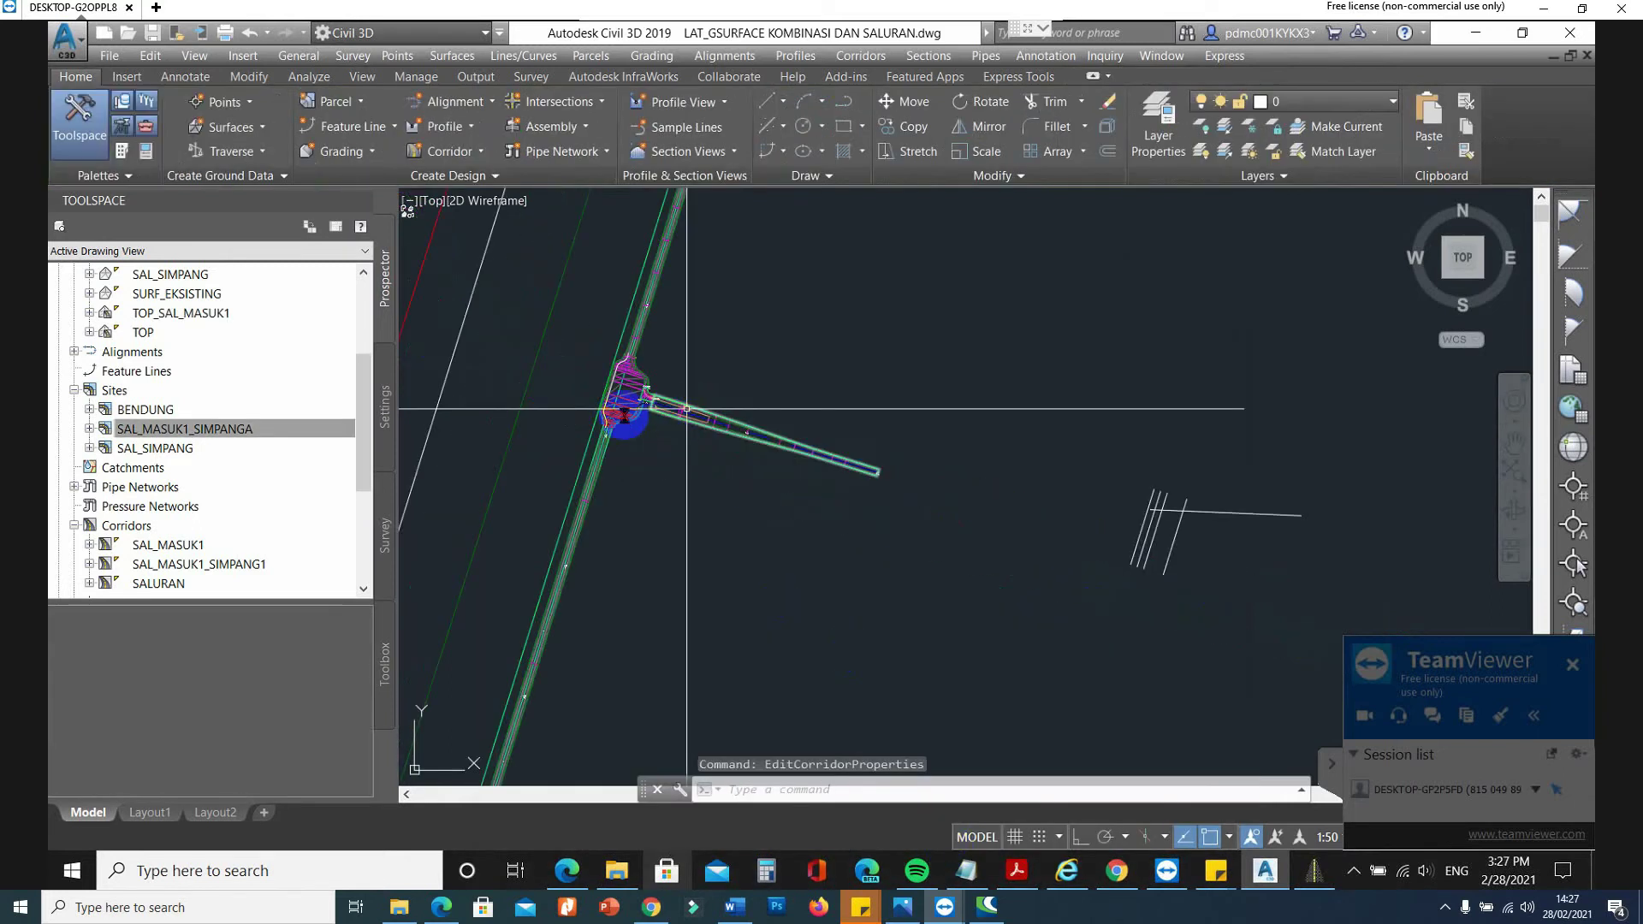
scroll(917, 505, down, 5)
scroll(1240, 477, up, 5)
key(Escape)
scroll(1265, 479, up, 5)
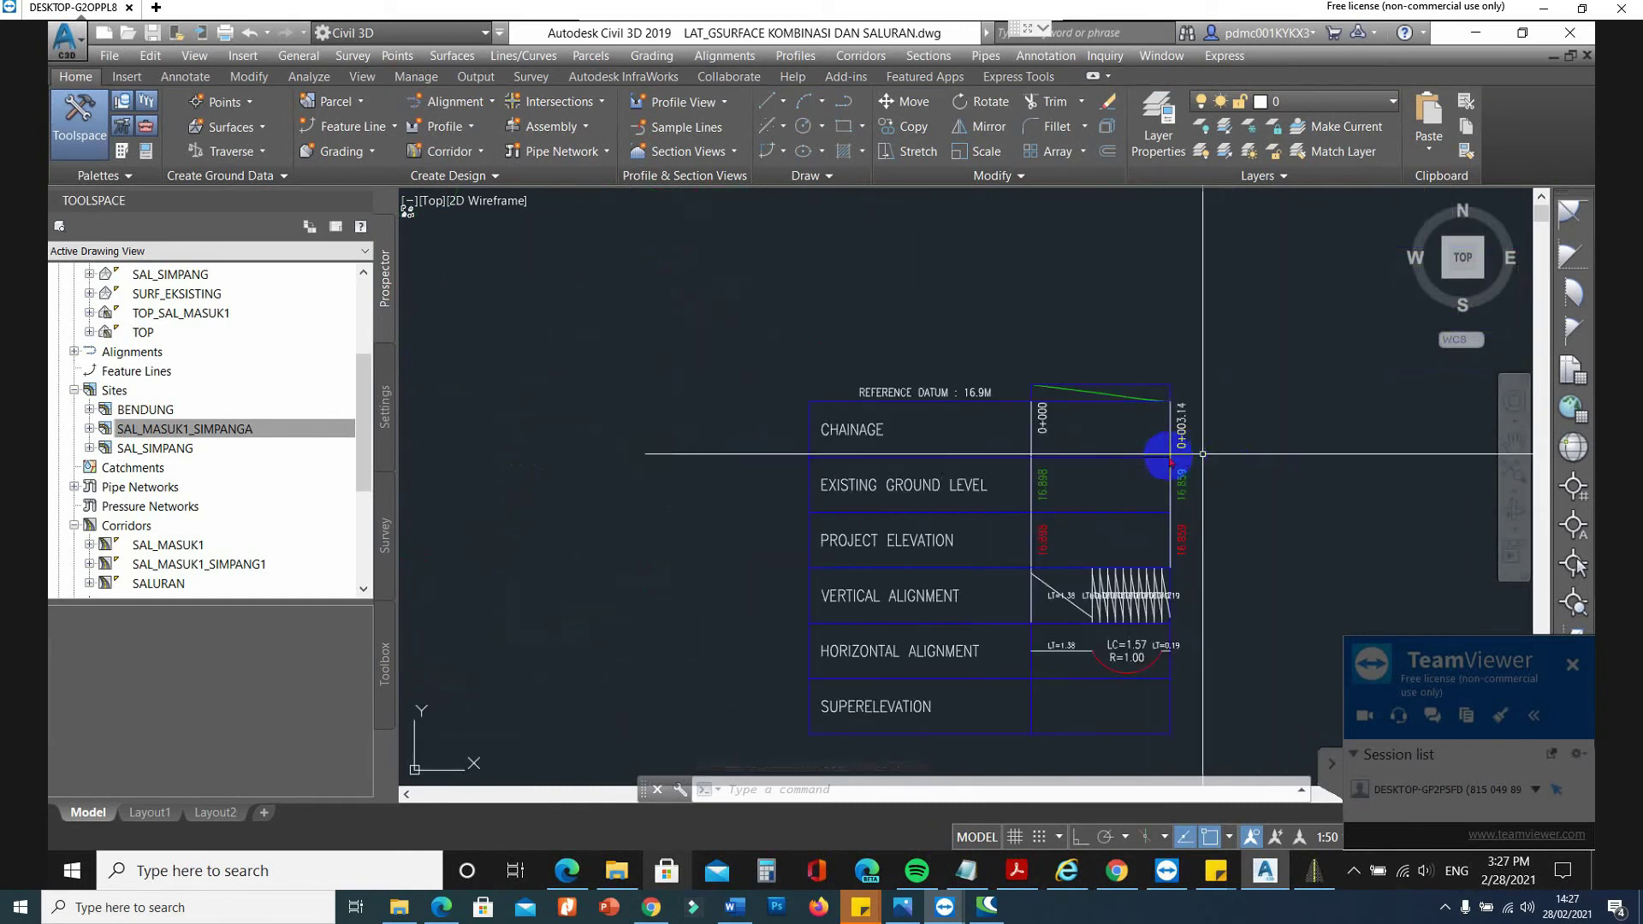
click(1111, 453)
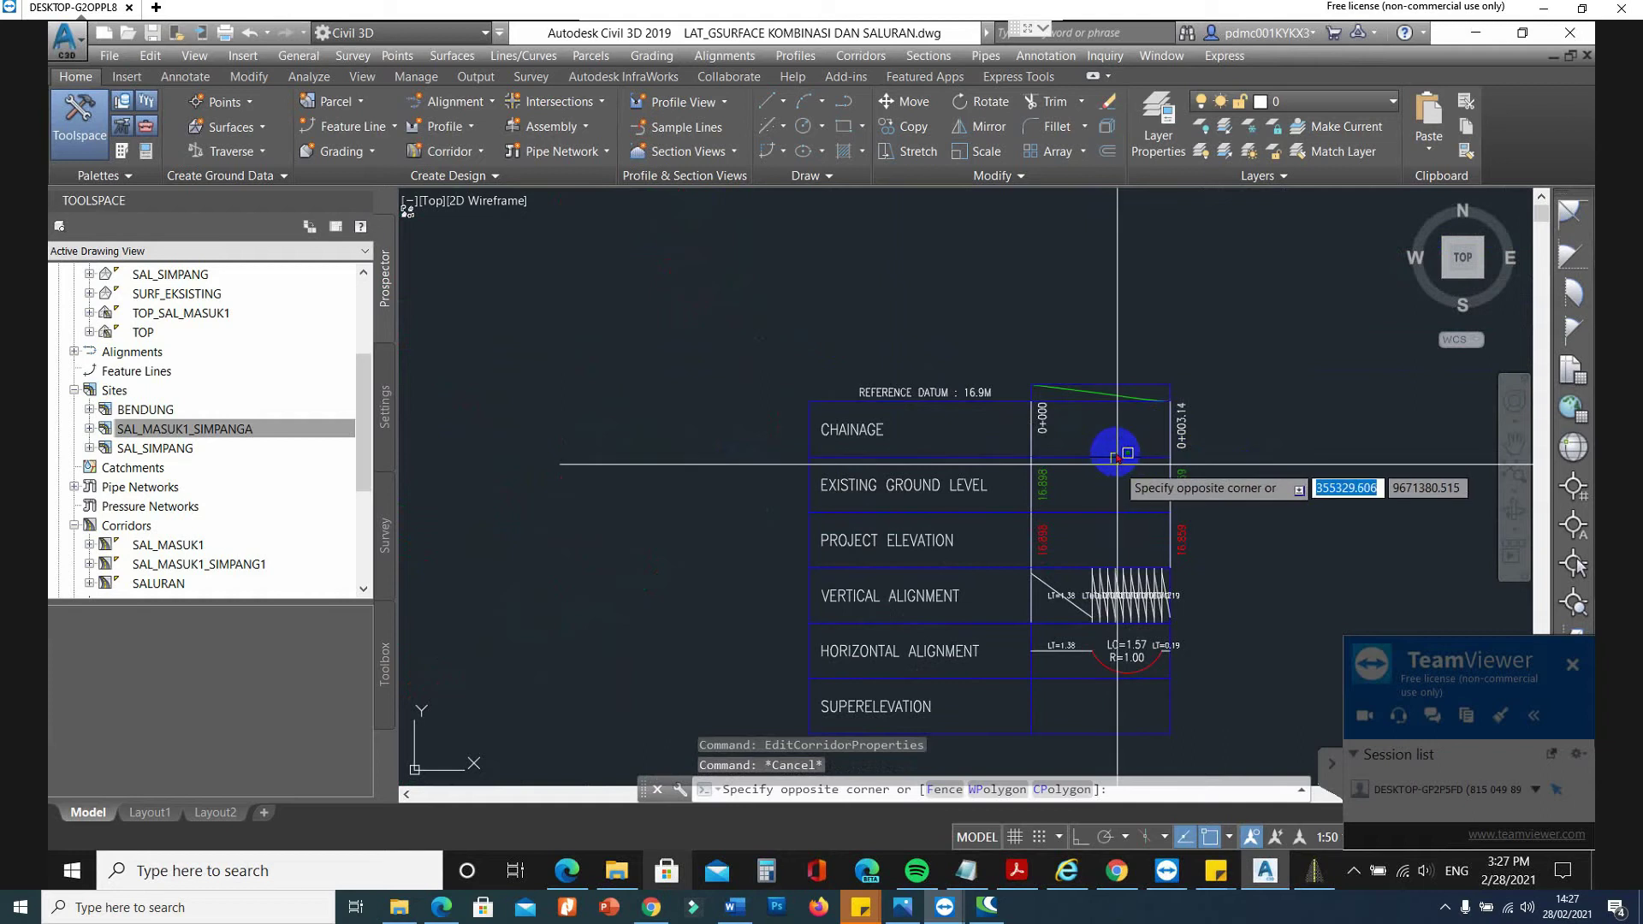
key(Escape)
click(809, 56)
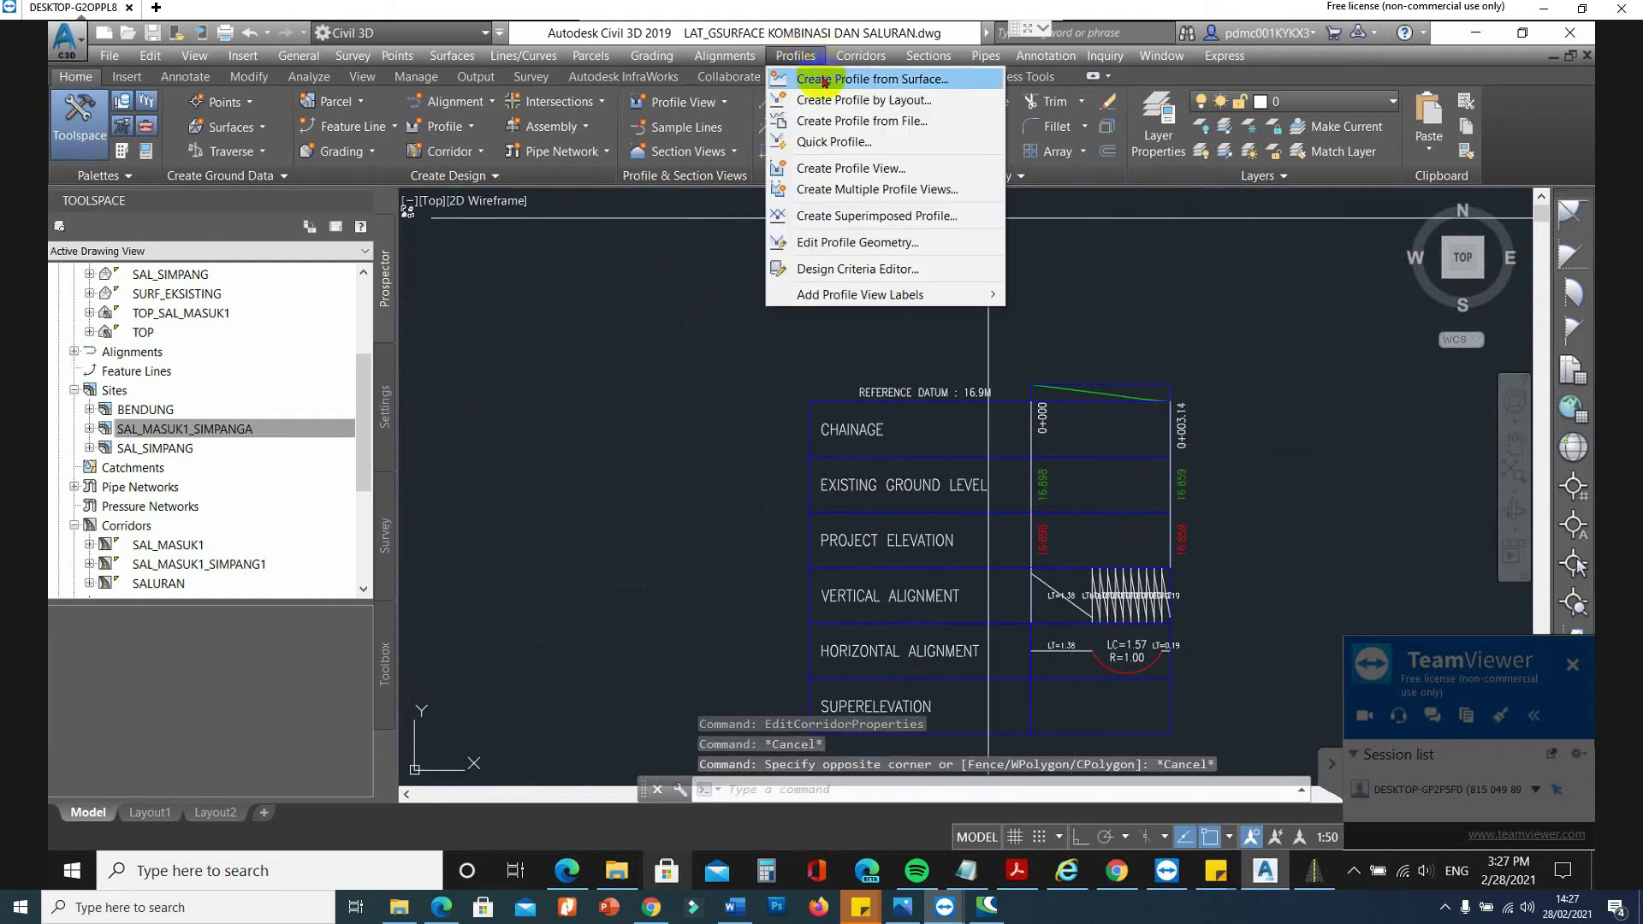
click(821, 71)
click(917, 331)
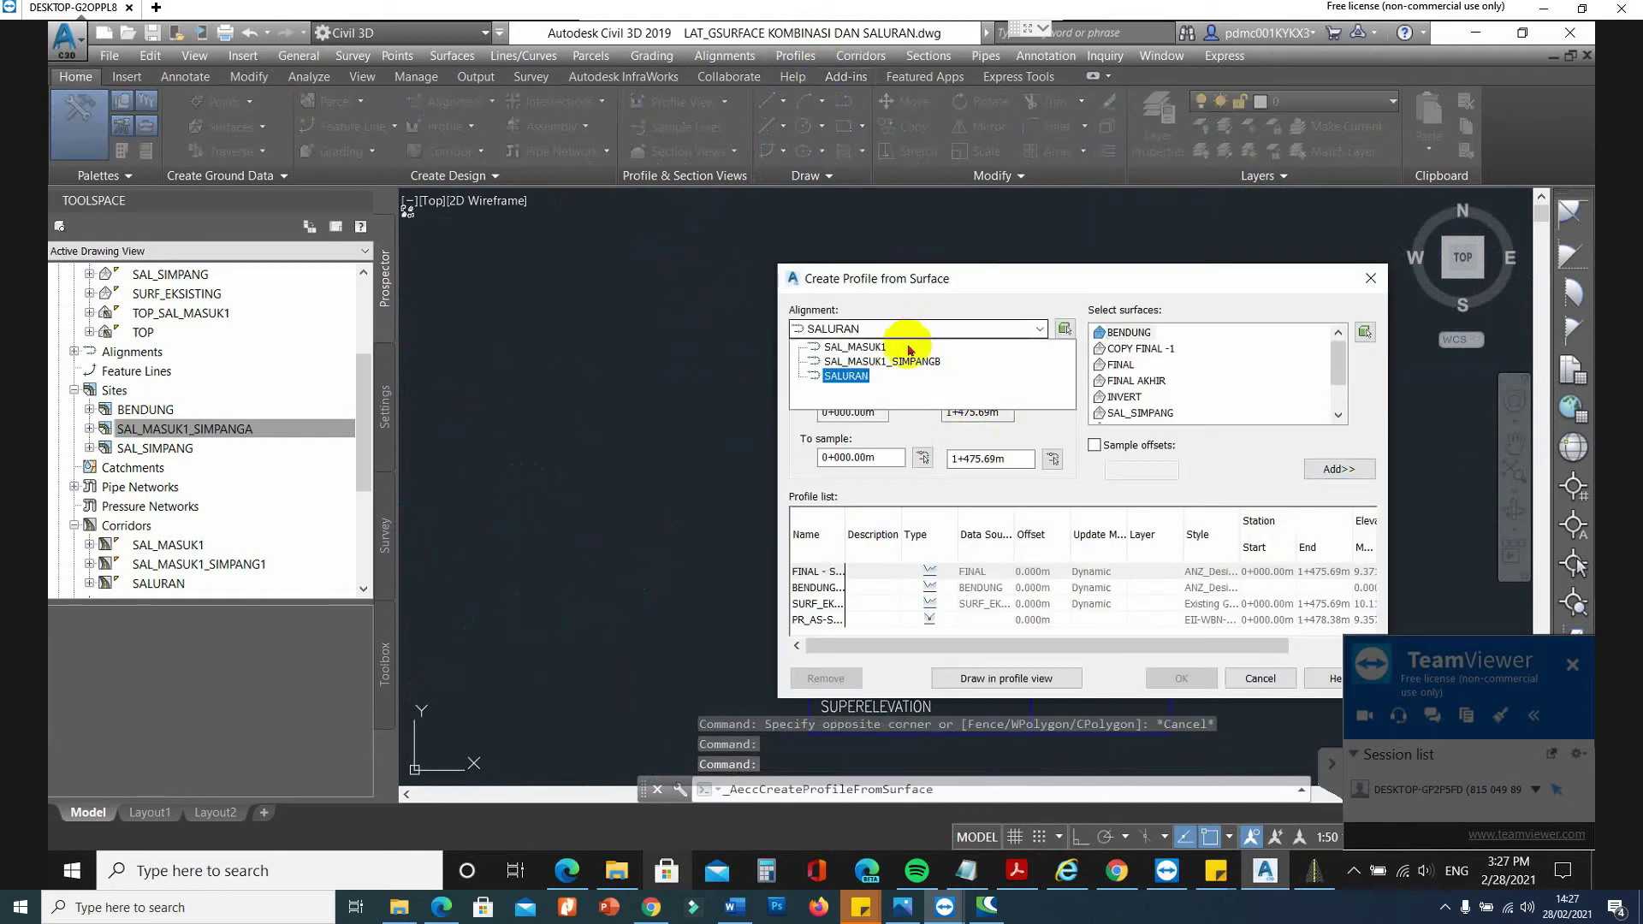
click(864, 362)
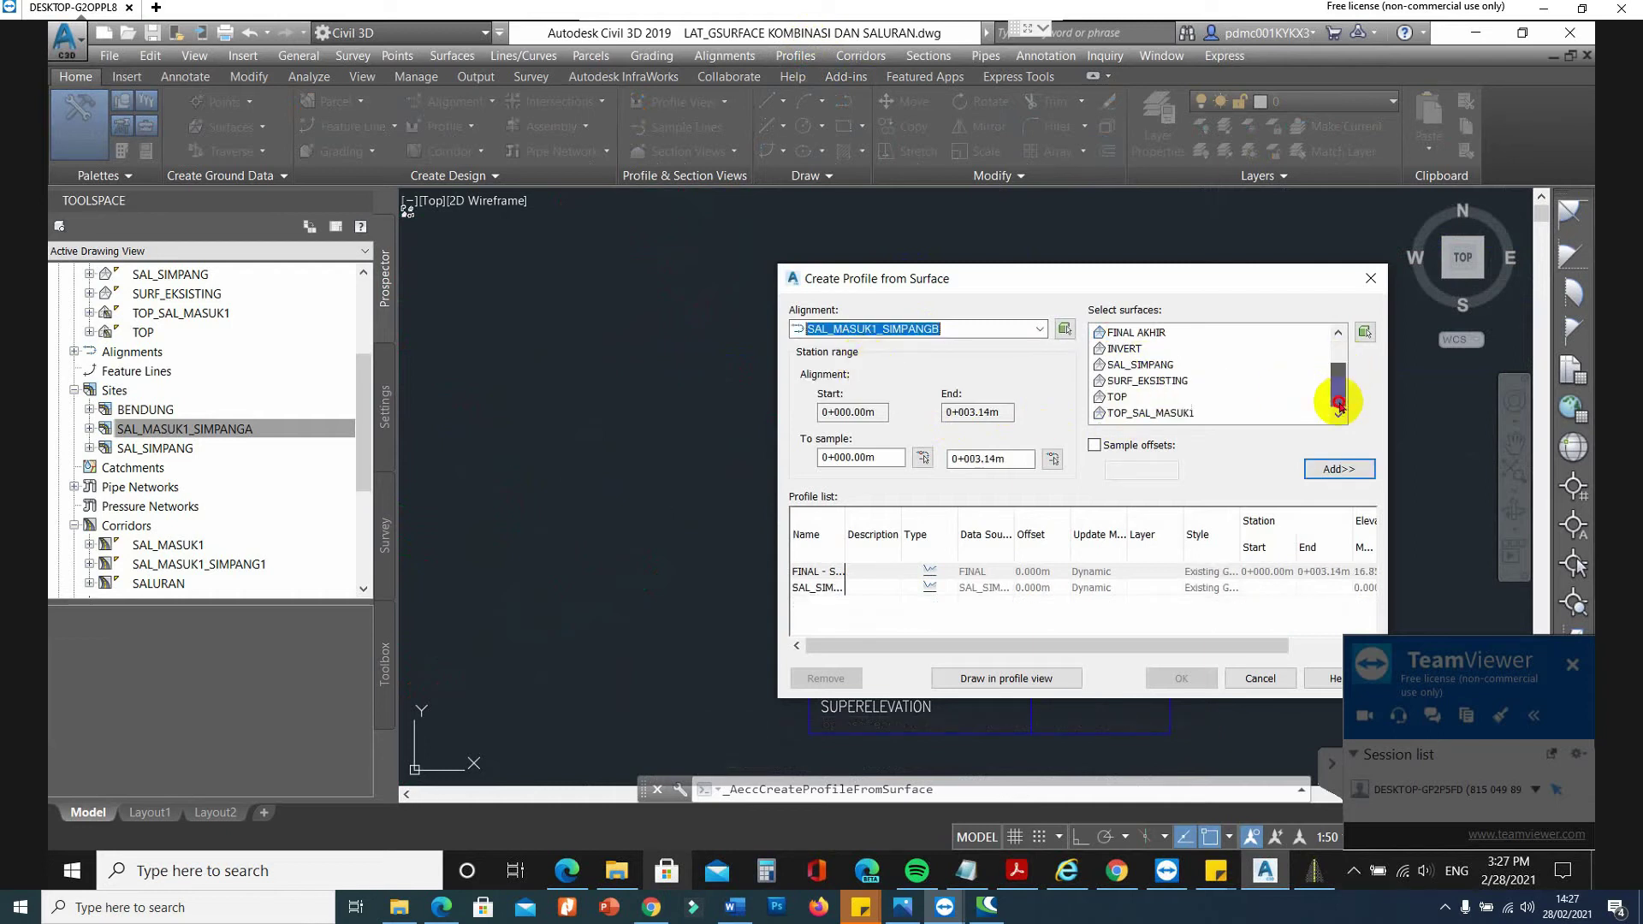
click(1173, 414)
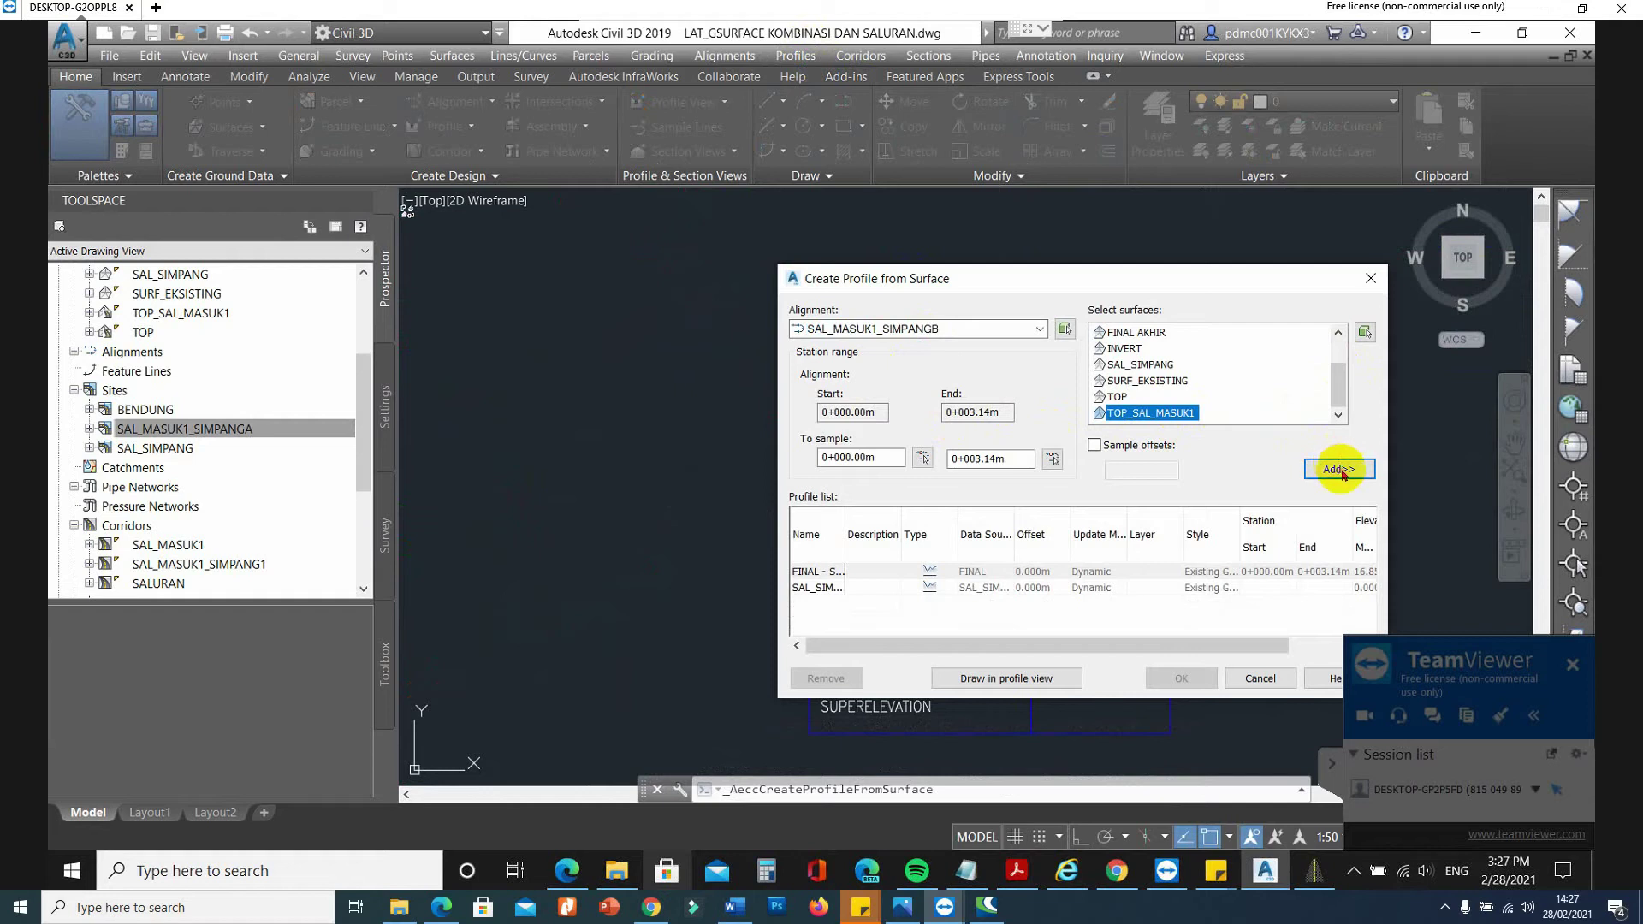
click(1339, 469)
Set the TOP_SAL_MASUK1 profile's style to ANZ_Design_Conceptual.
click(1211, 605)
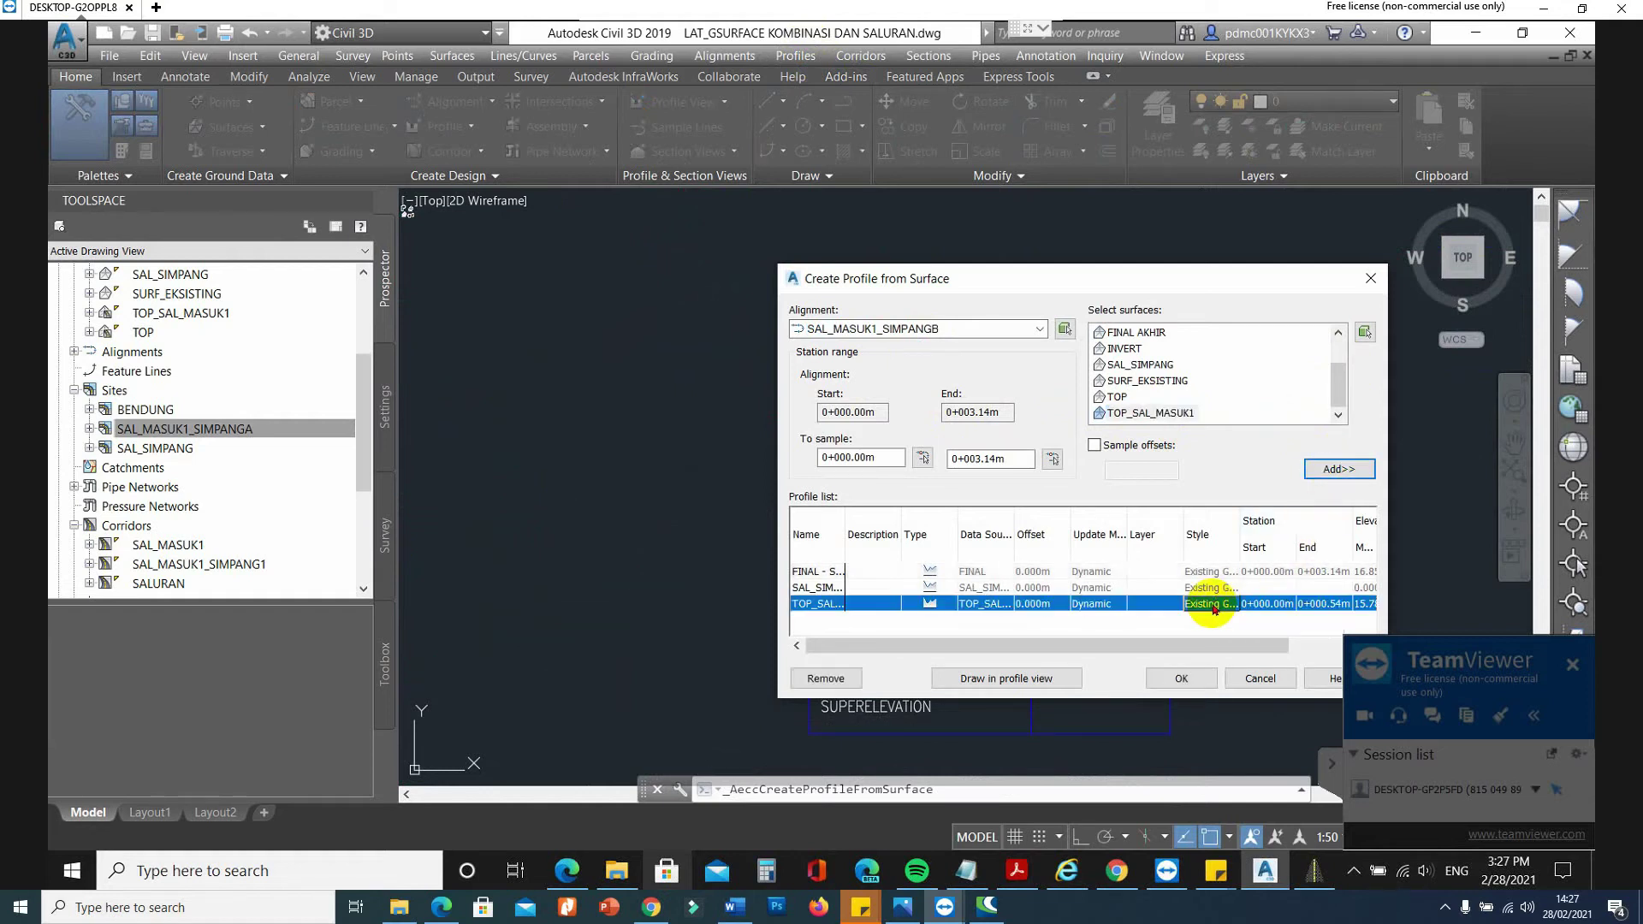
click(1212, 605)
click(1191, 427)
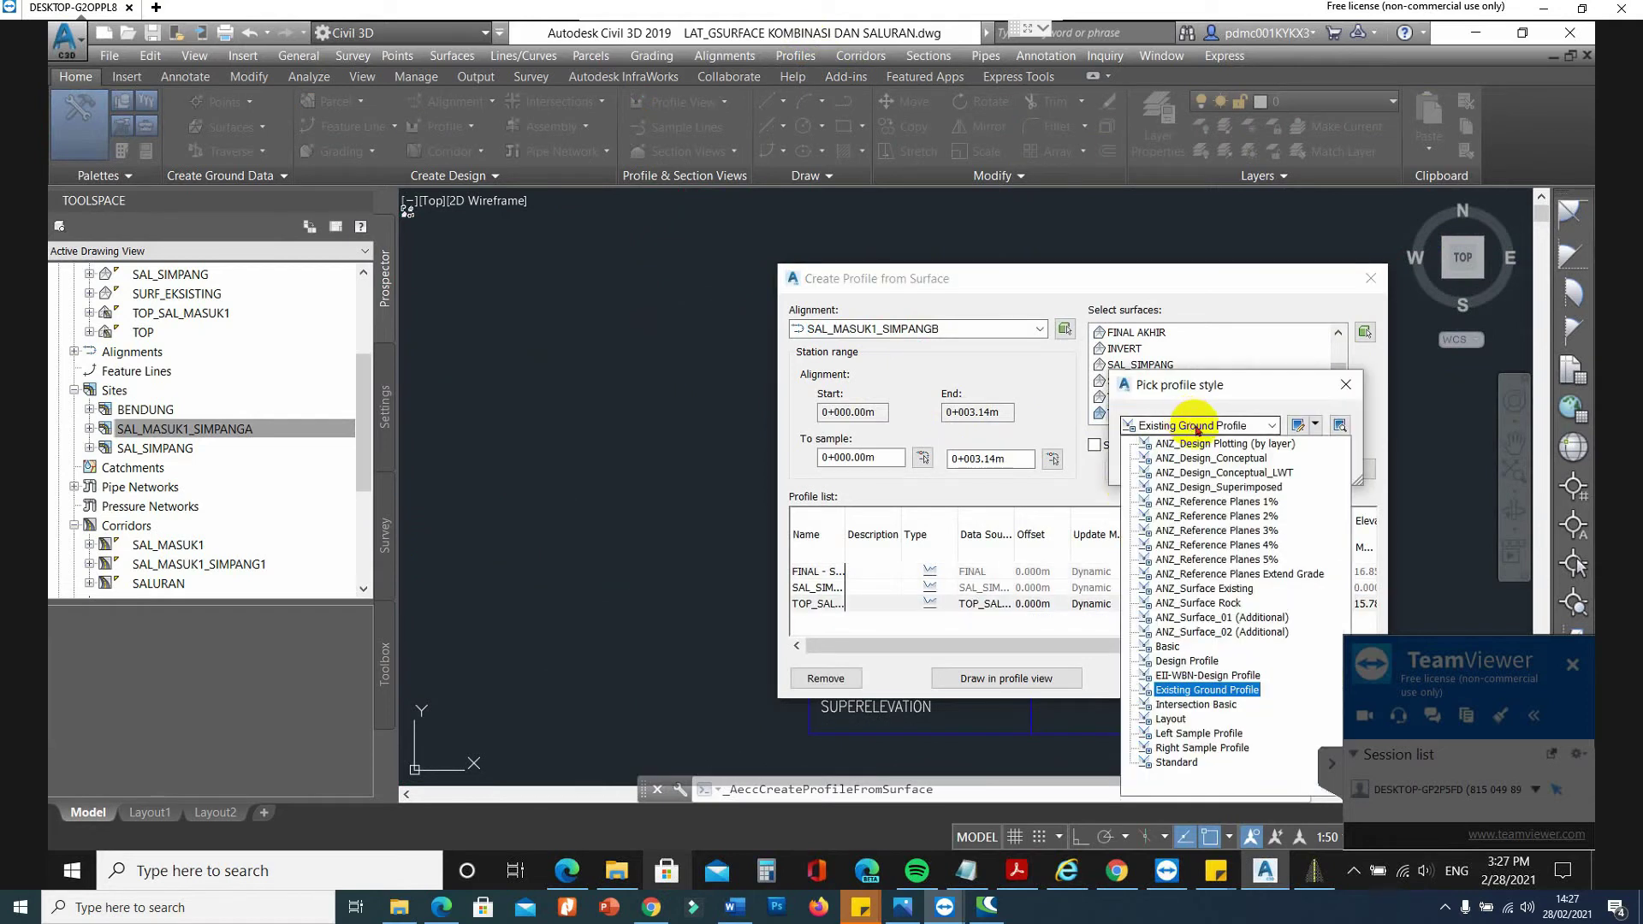
click(1216, 486)
click(1178, 463)
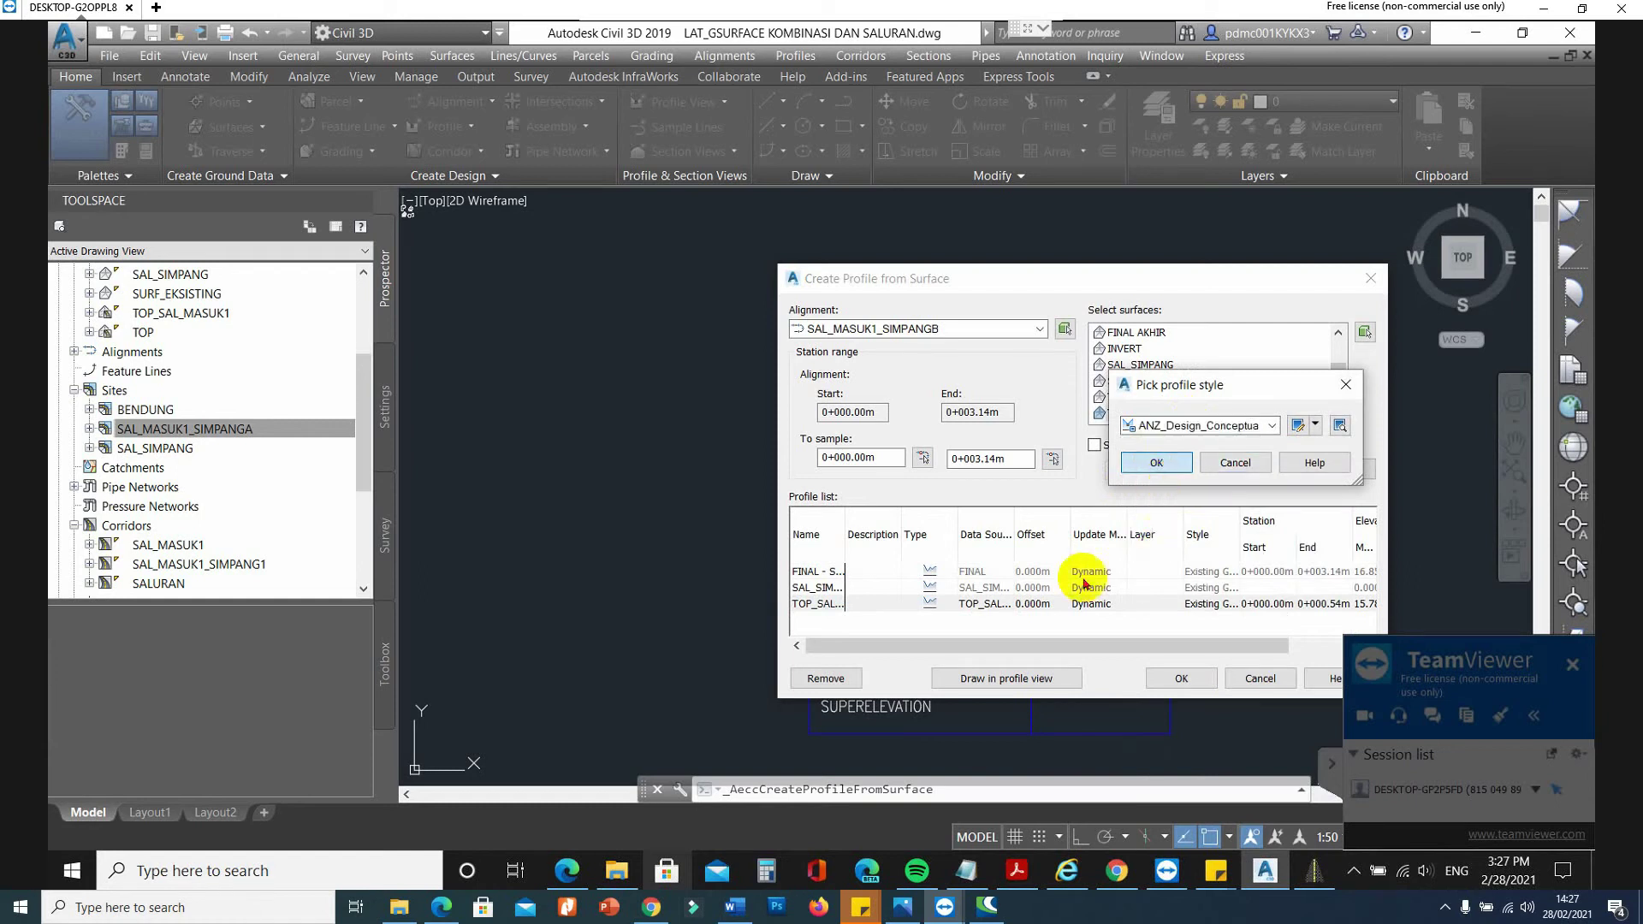
Finish sampling the surface profile, then set the SAL_MASUK1_SIMPANGB profile view's user-specified end station to 0+005.00m.
click(1179, 676)
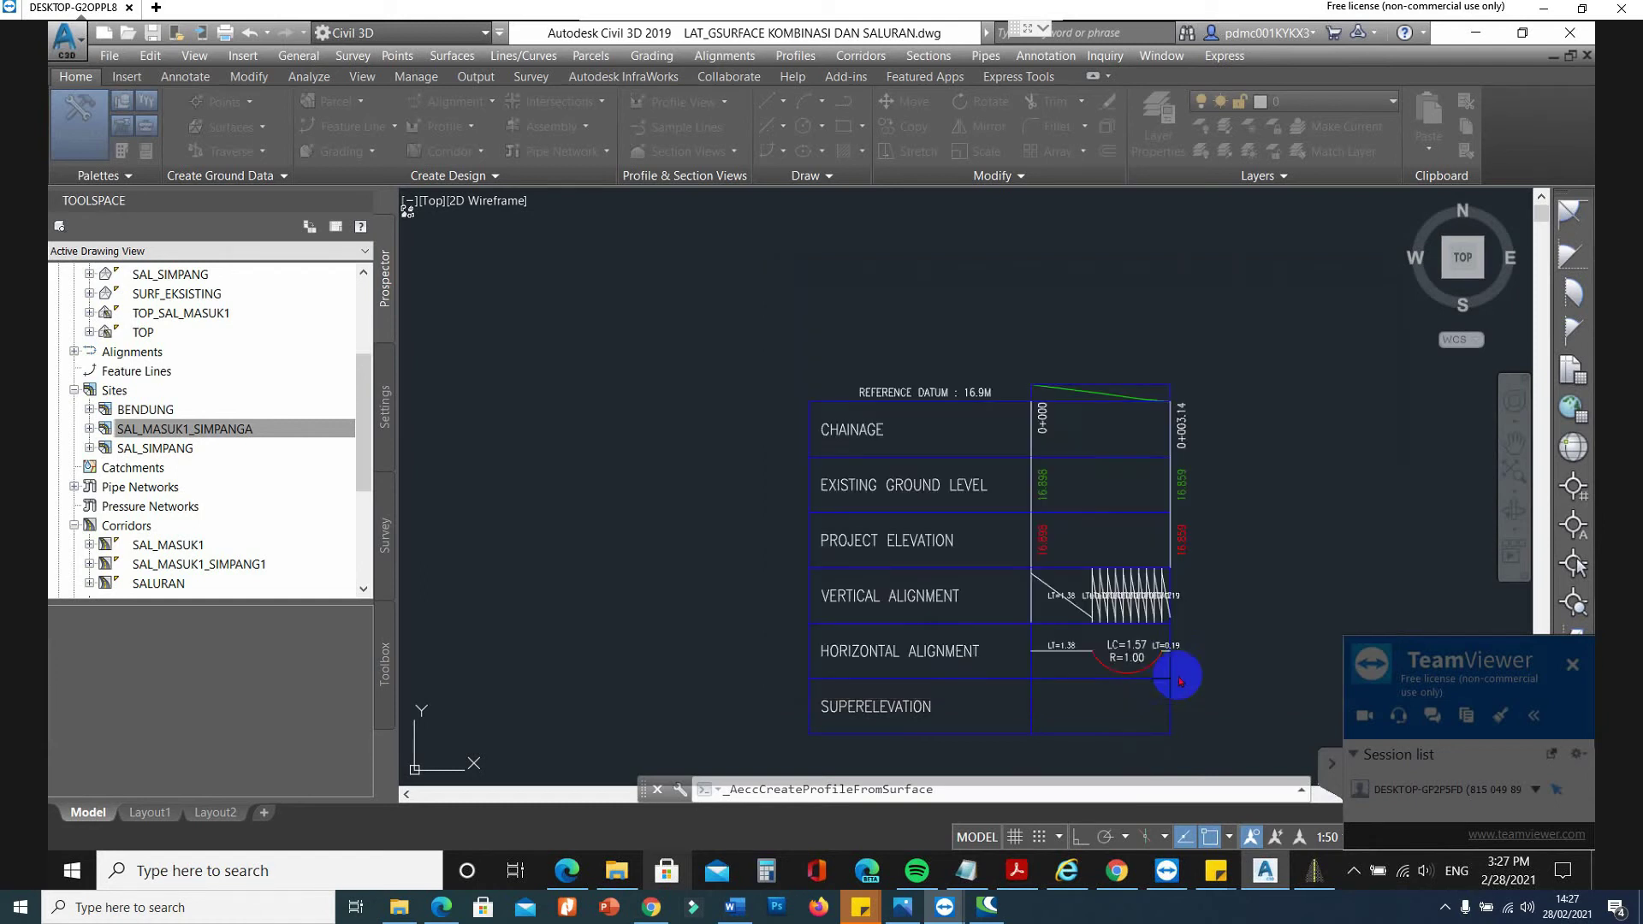
key(Escape)
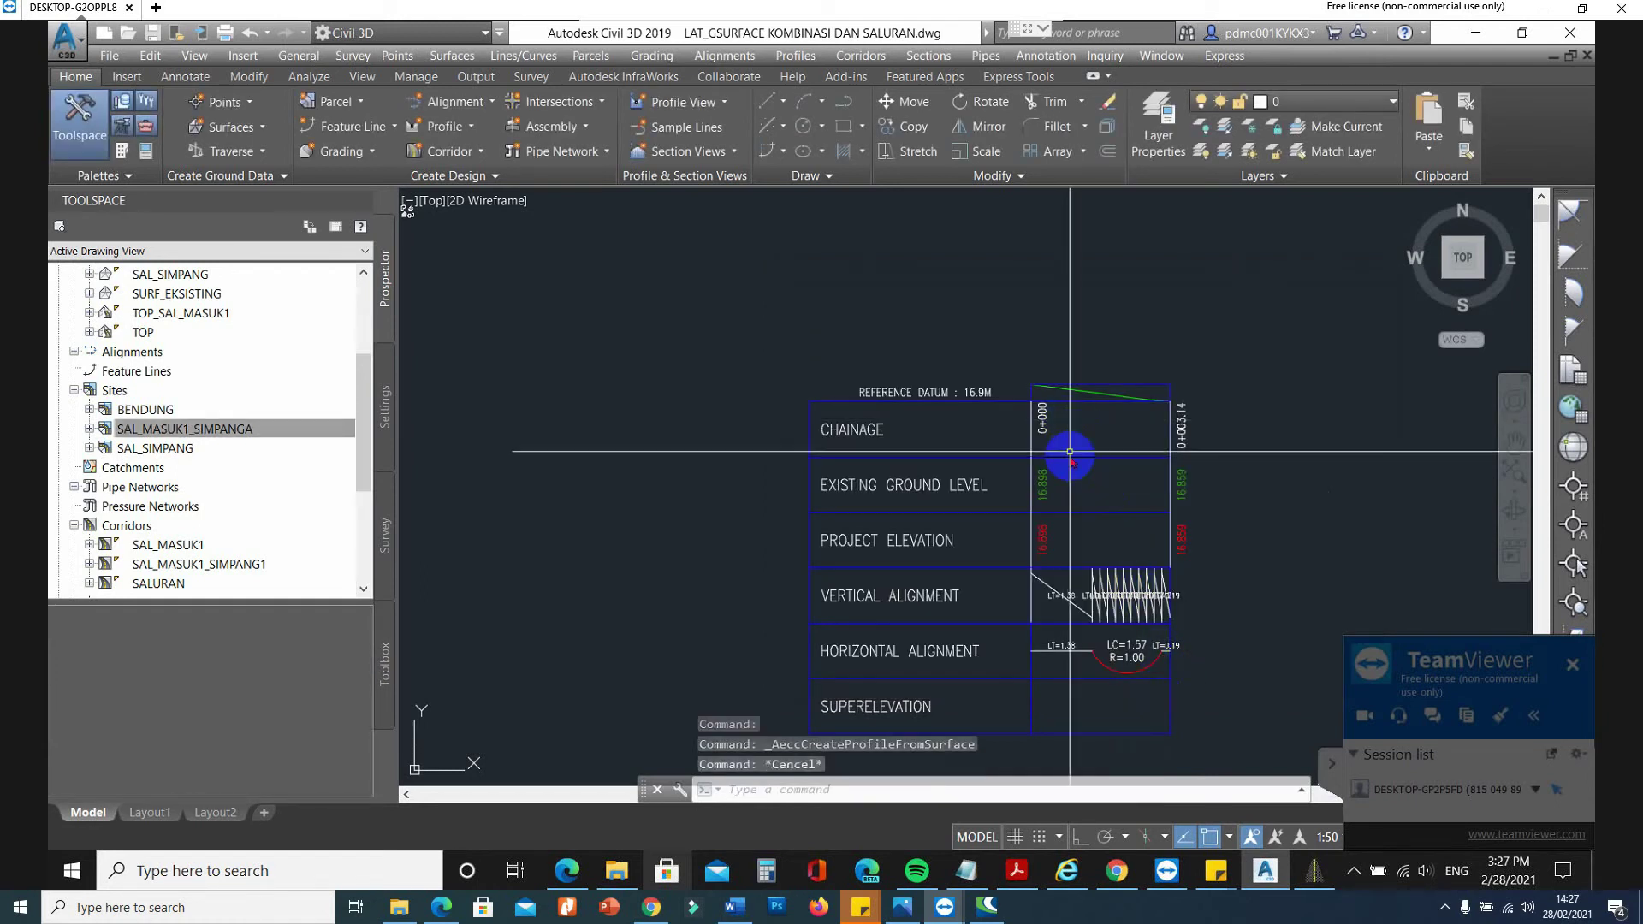
click(1072, 460)
right_click(1071, 461)
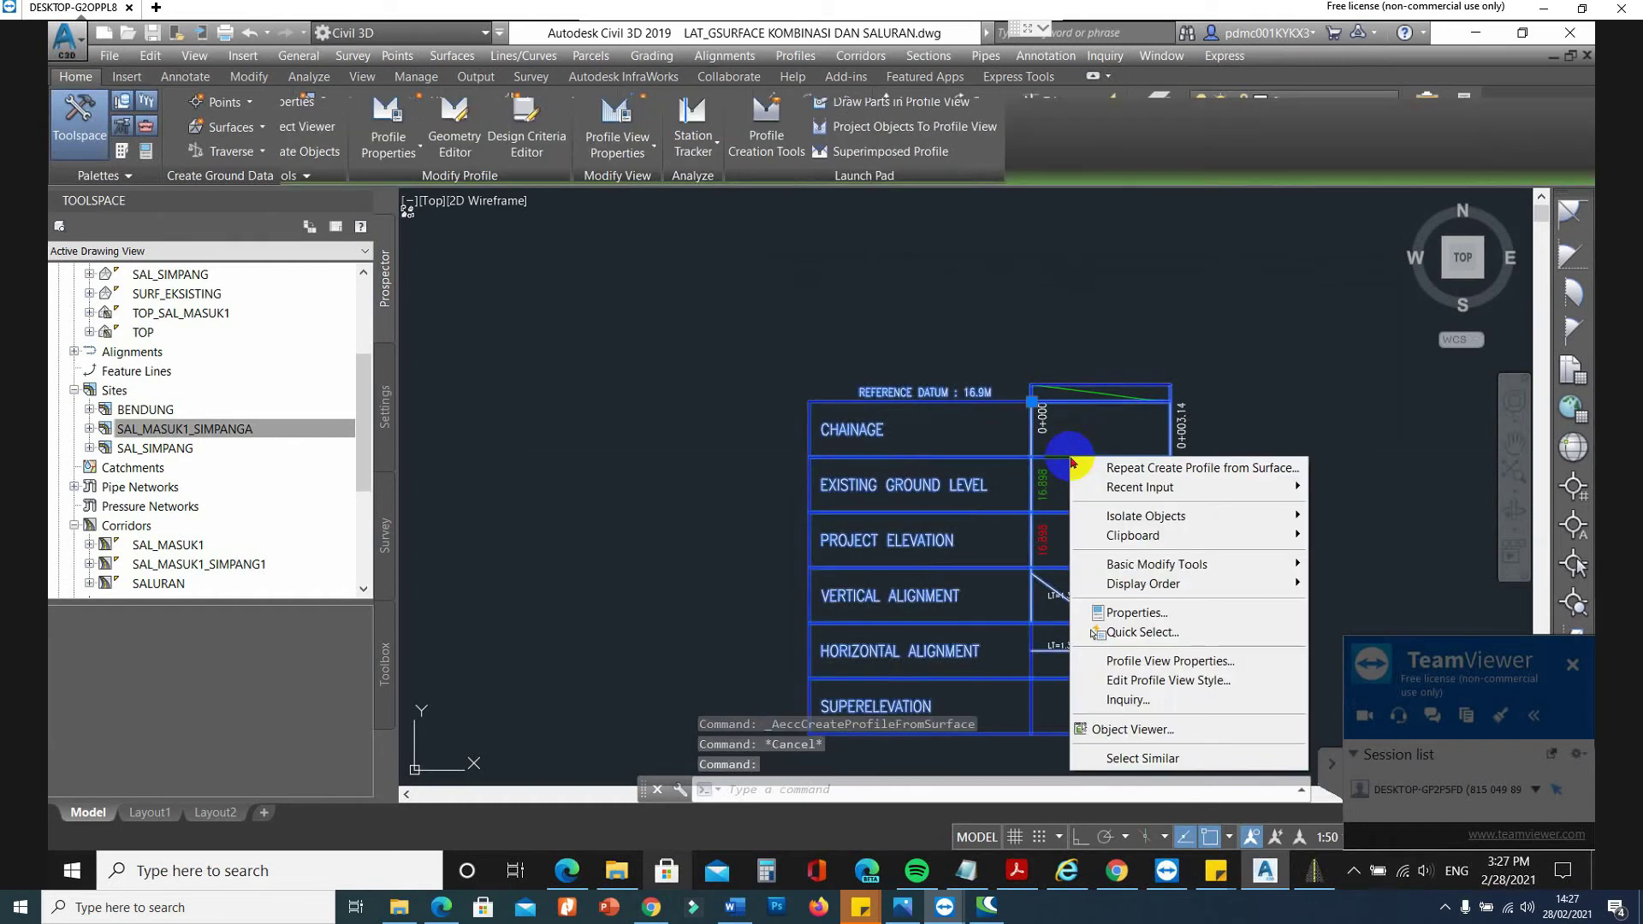
click(1164, 660)
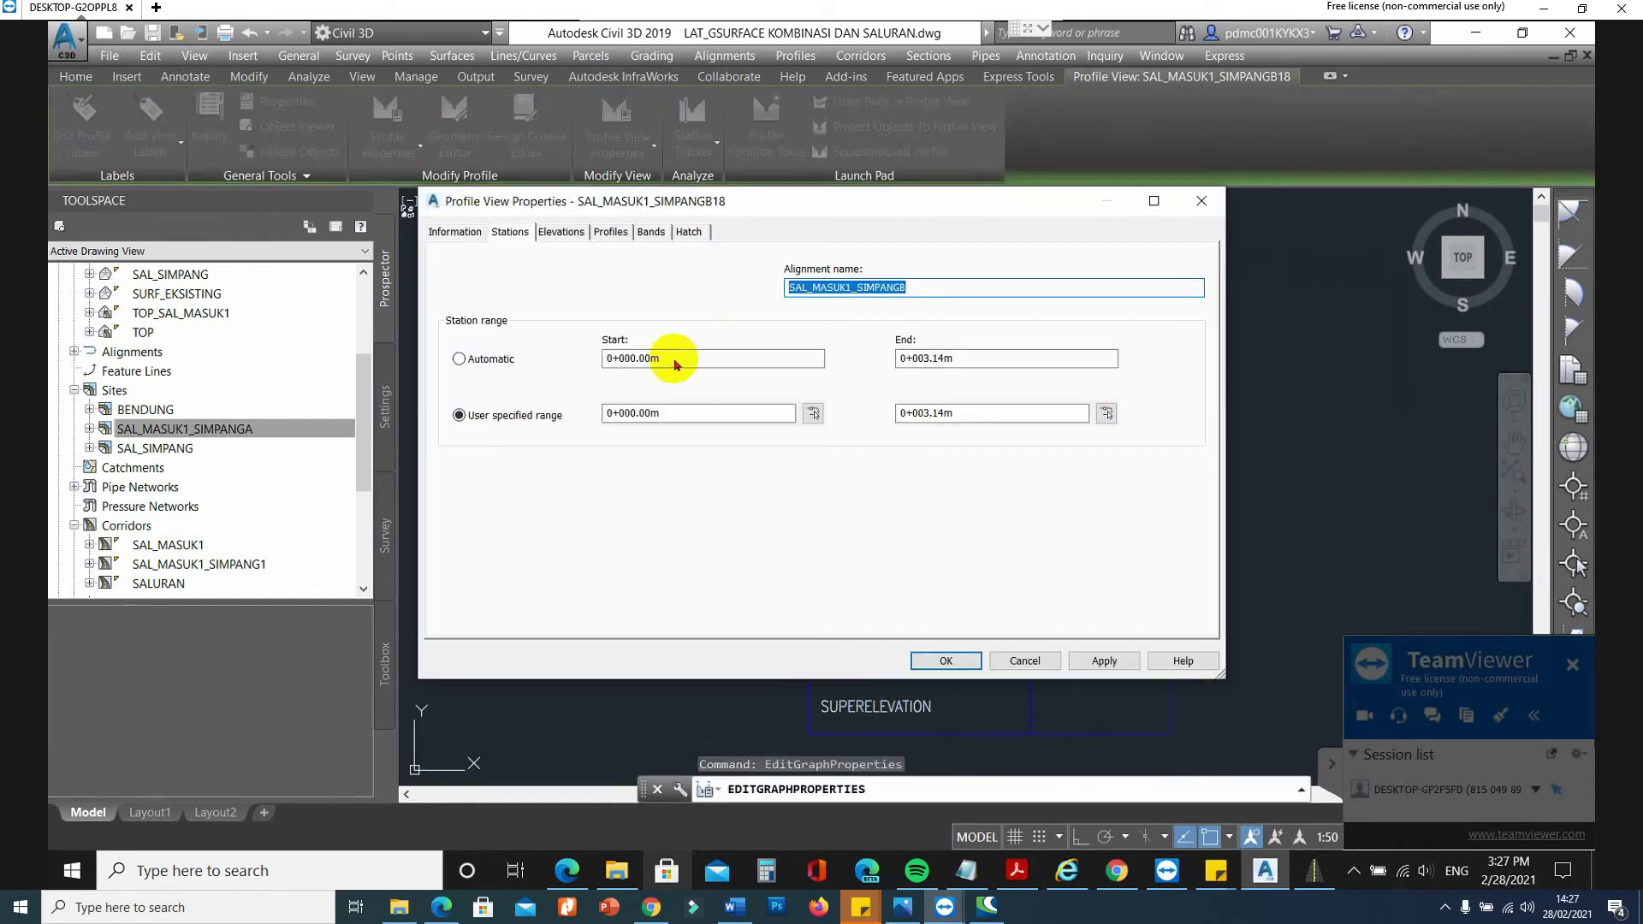
click(914, 412)
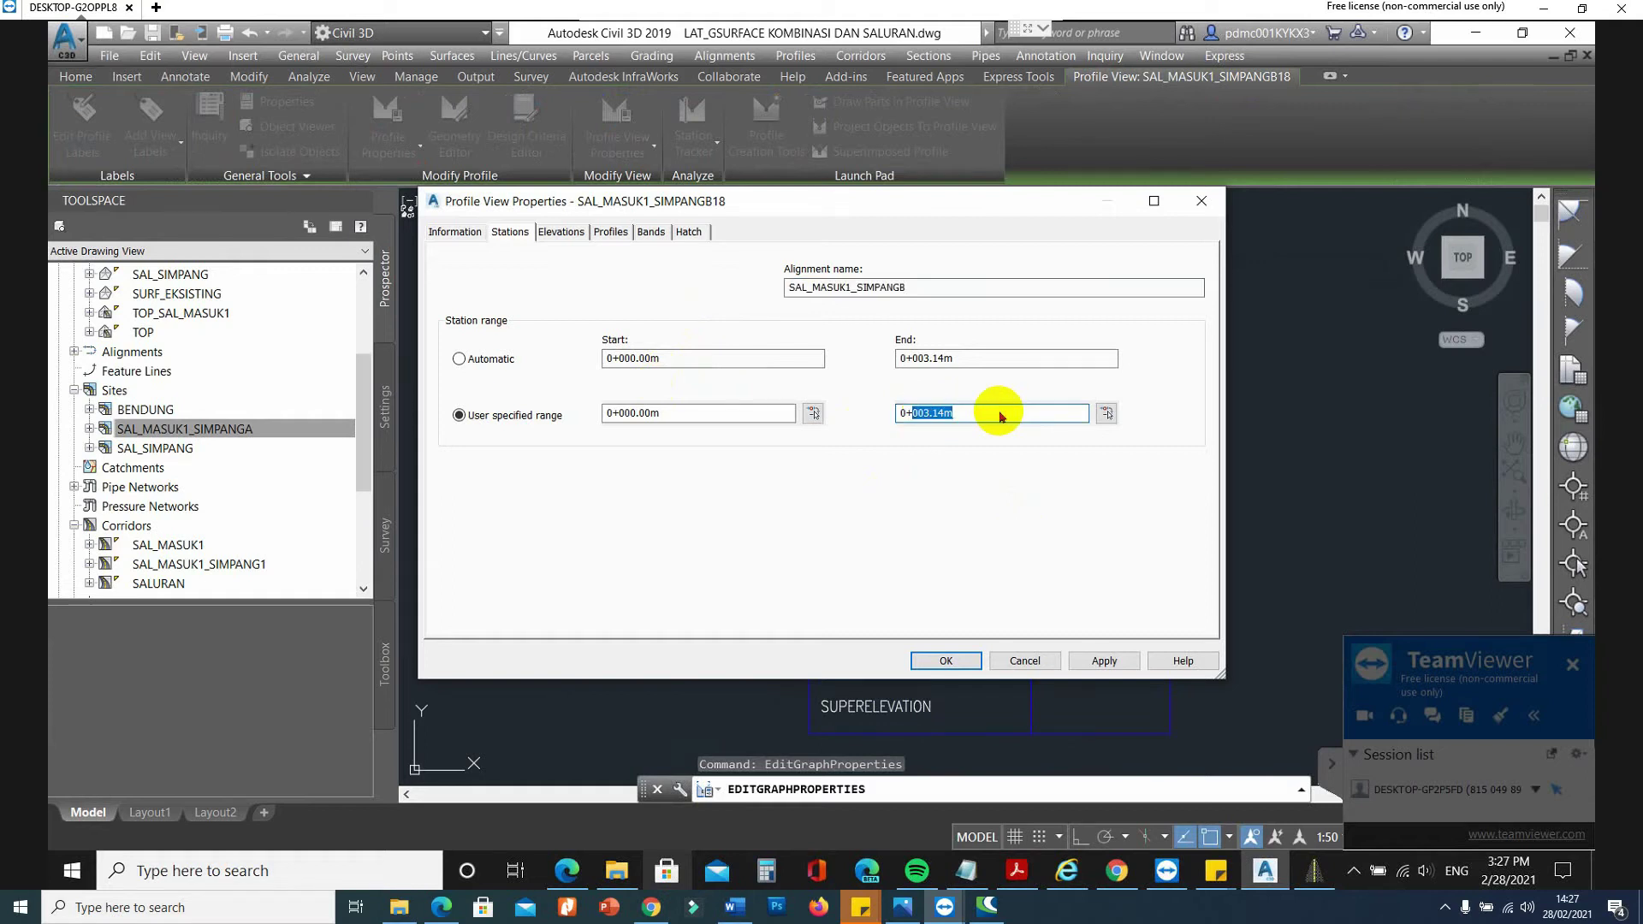
Set the profile view's user-specified elevation range from 13.000 m to 20 m and apply the property changes.
click(579, 239)
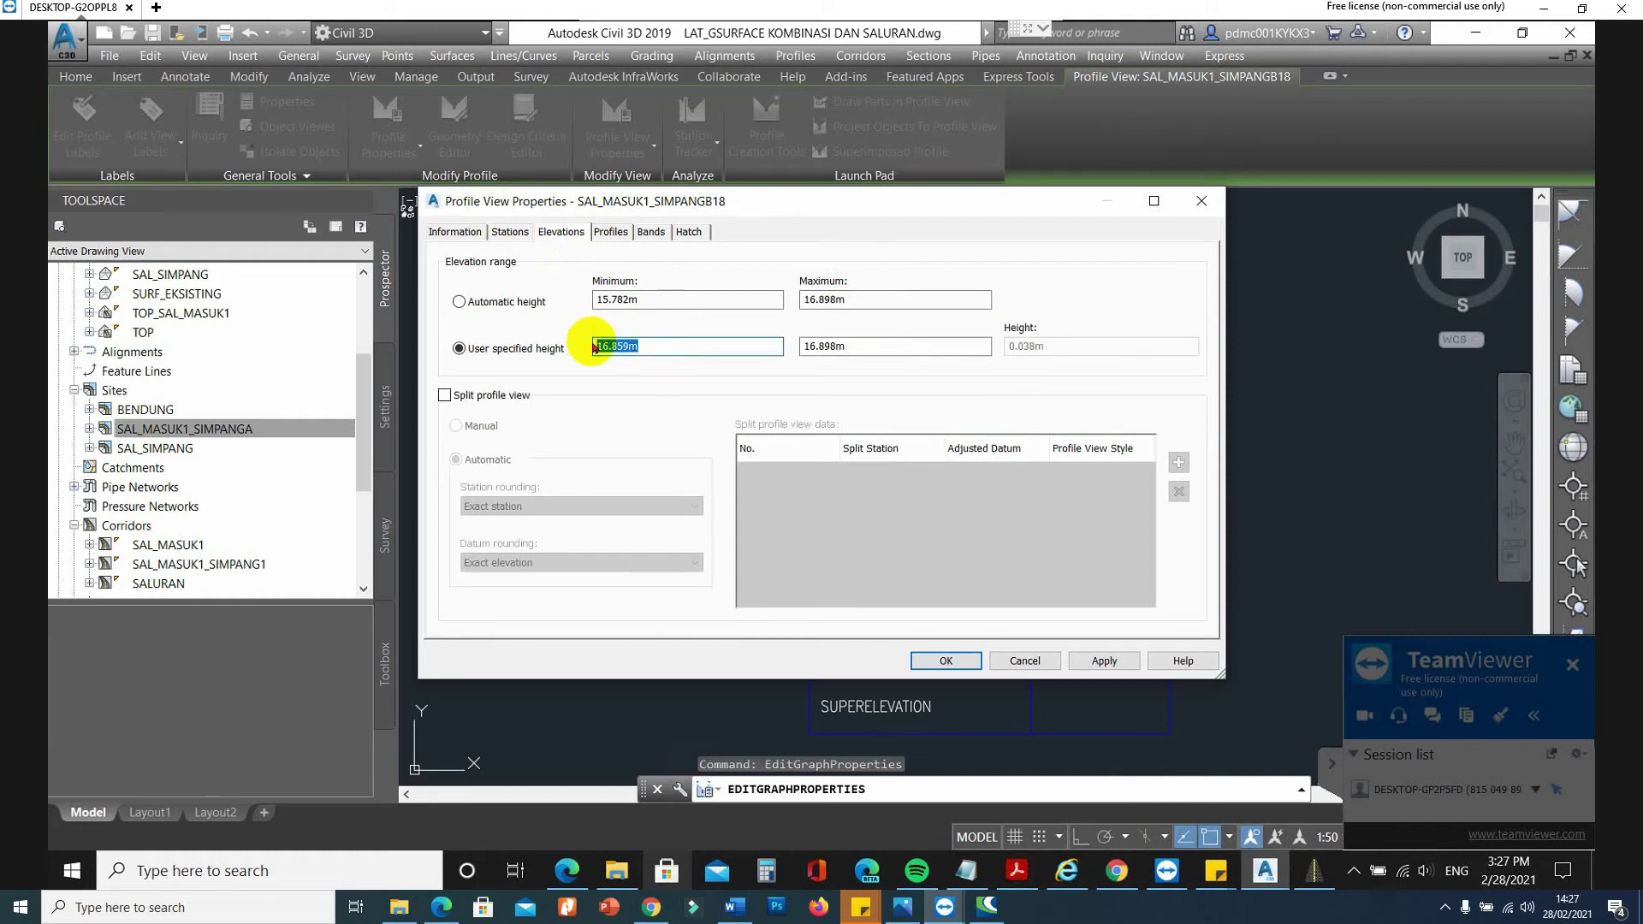
click(860, 346)
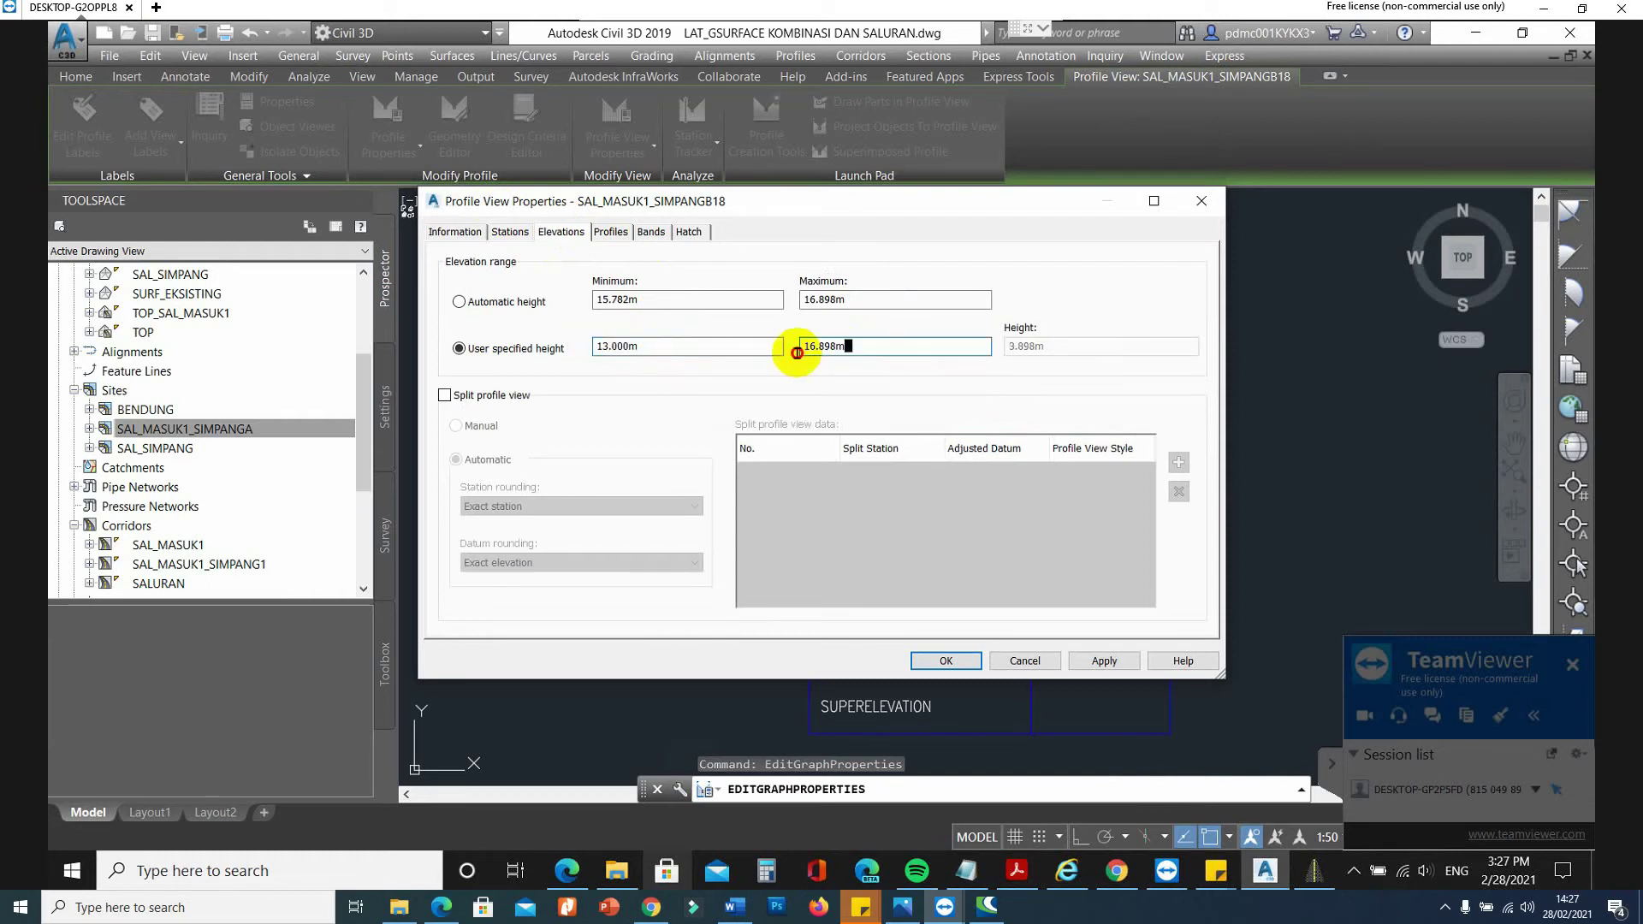
text(20)
click(946, 661)
scroll(1038, 591, down, 5)
key(Escape)
scroll(1058, 480, down, 3)
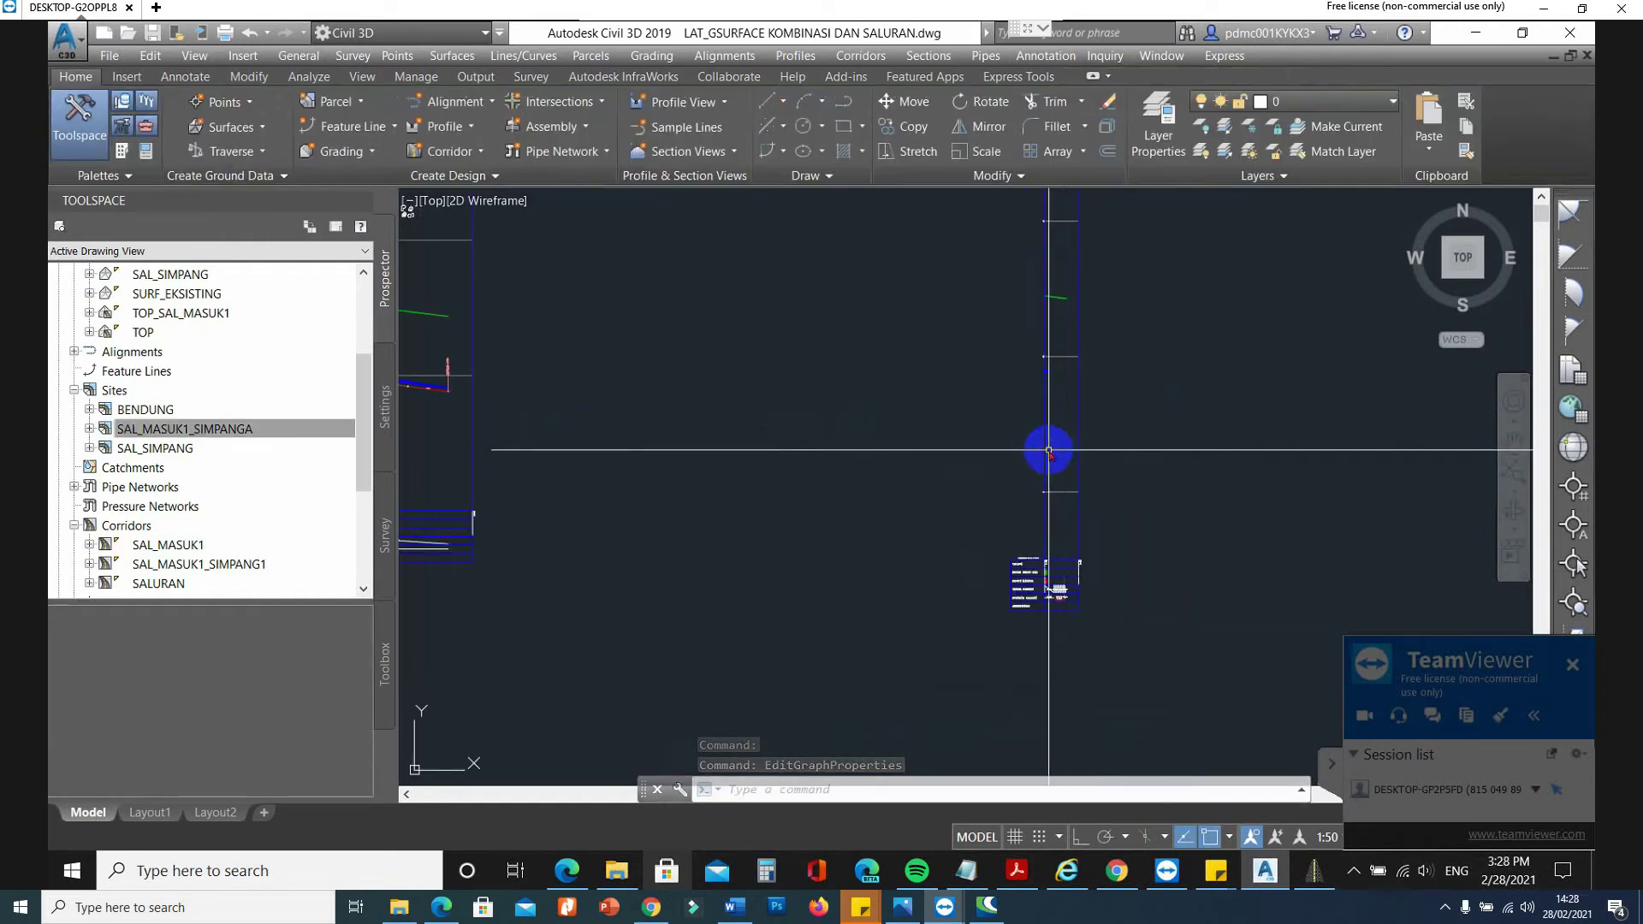
Change the SAL_MASUK1_SIMPANGB profile view's elevation range to a minimum of 14.500 m and a lower maximum.
click(1048, 450)
click(1046, 448)
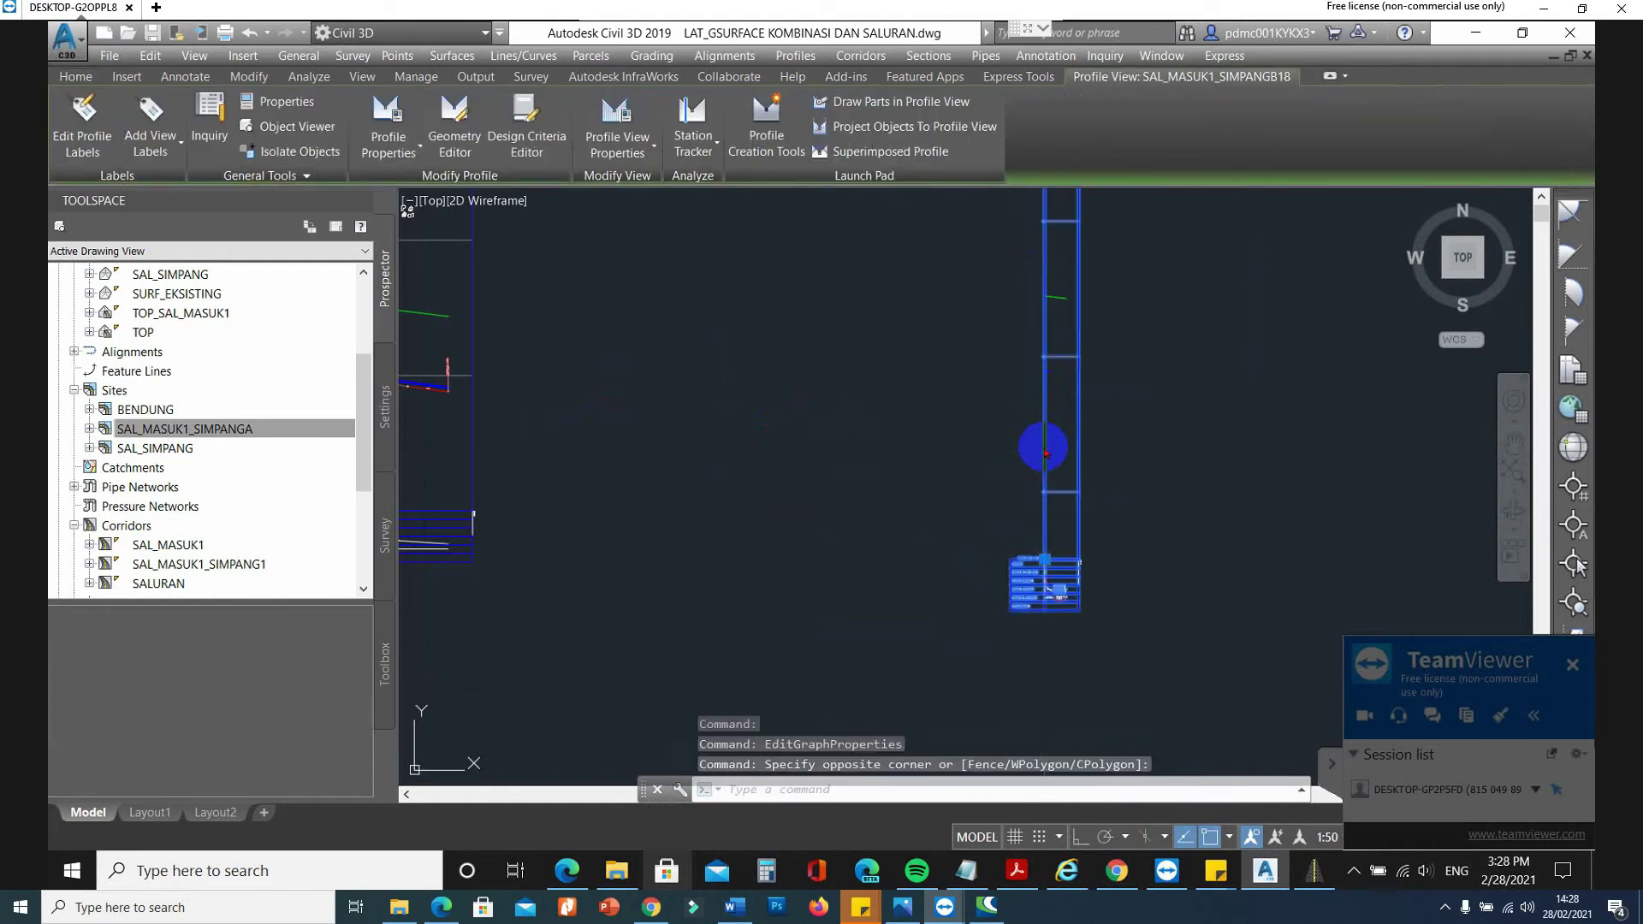
right_click(1044, 447)
click(1139, 650)
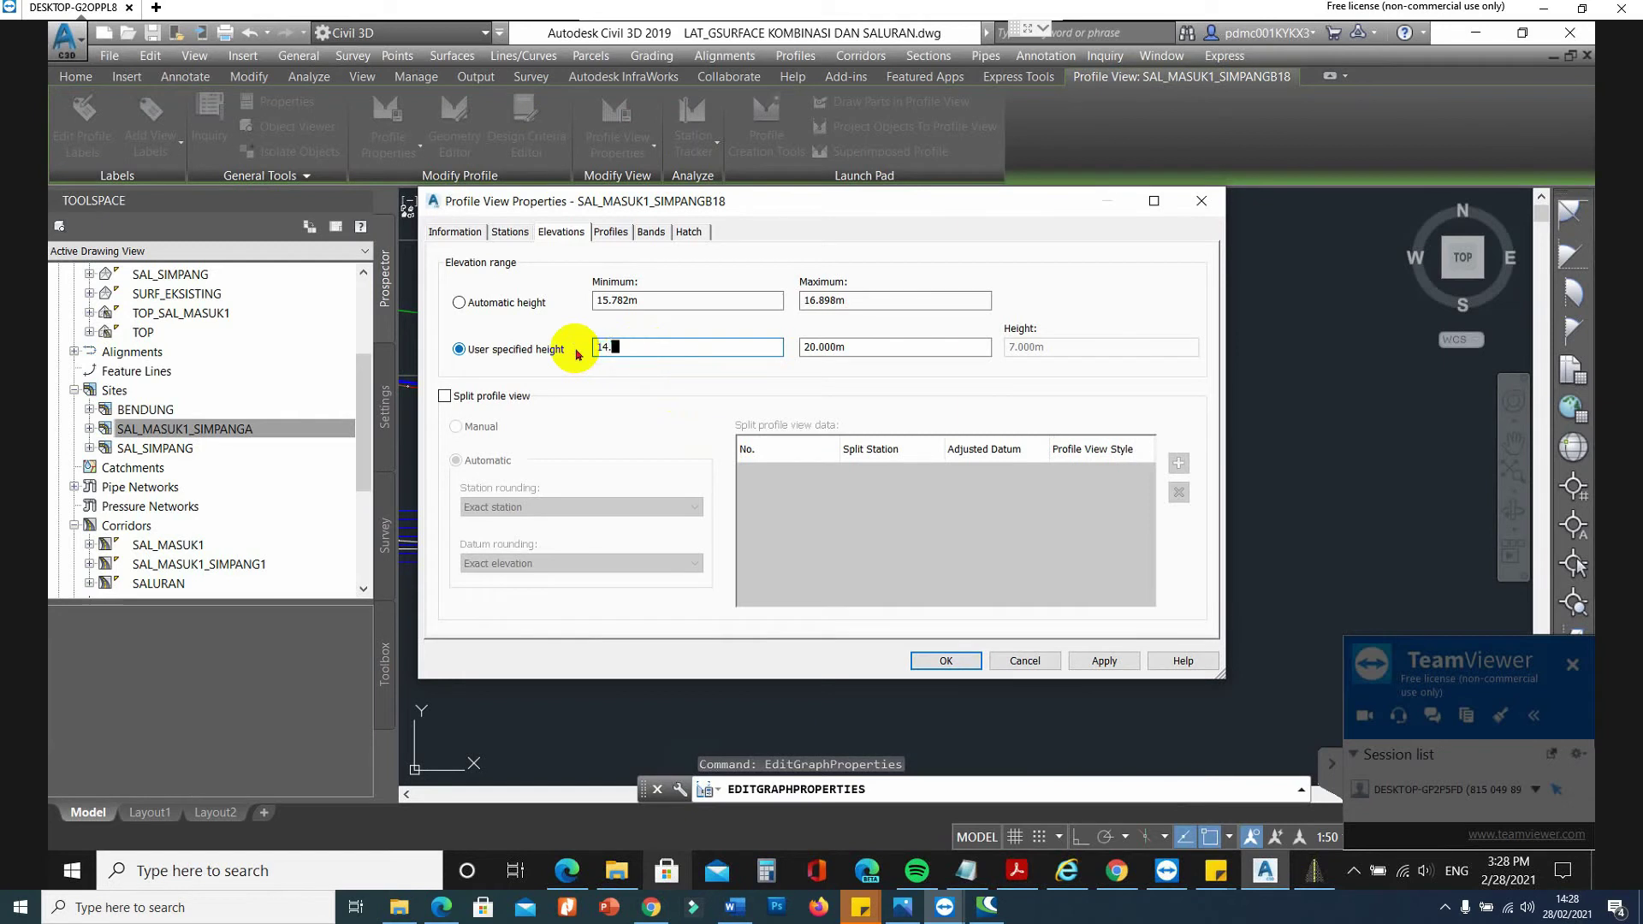
click(850, 360)
click(810, 347)
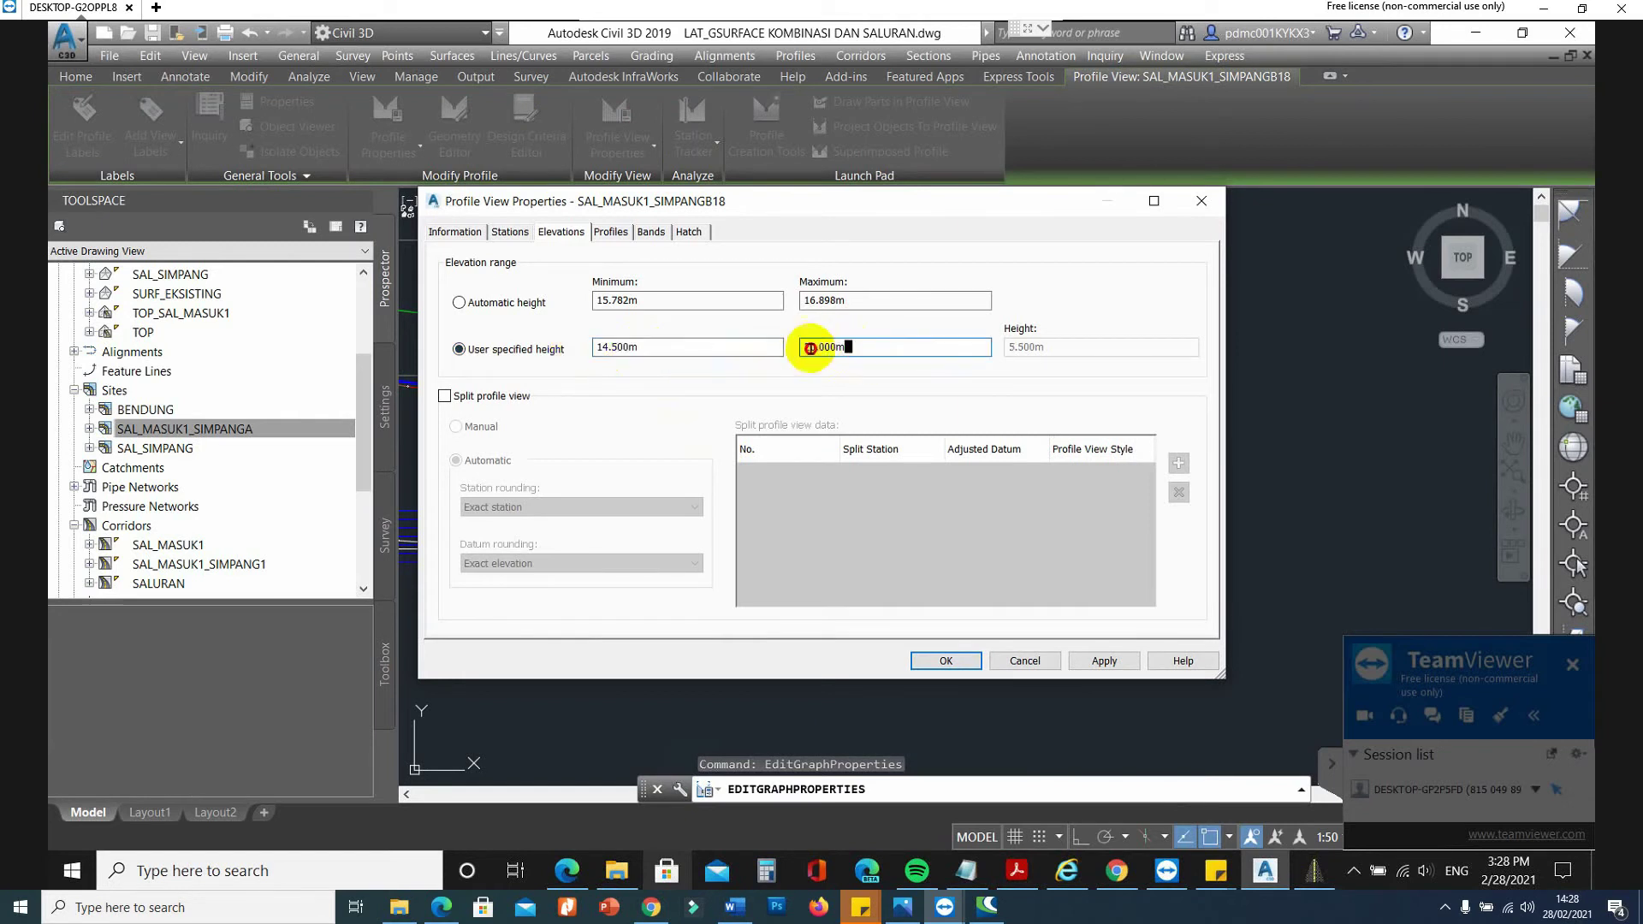
click(950, 662)
click(1081, 405)
click(1064, 430)
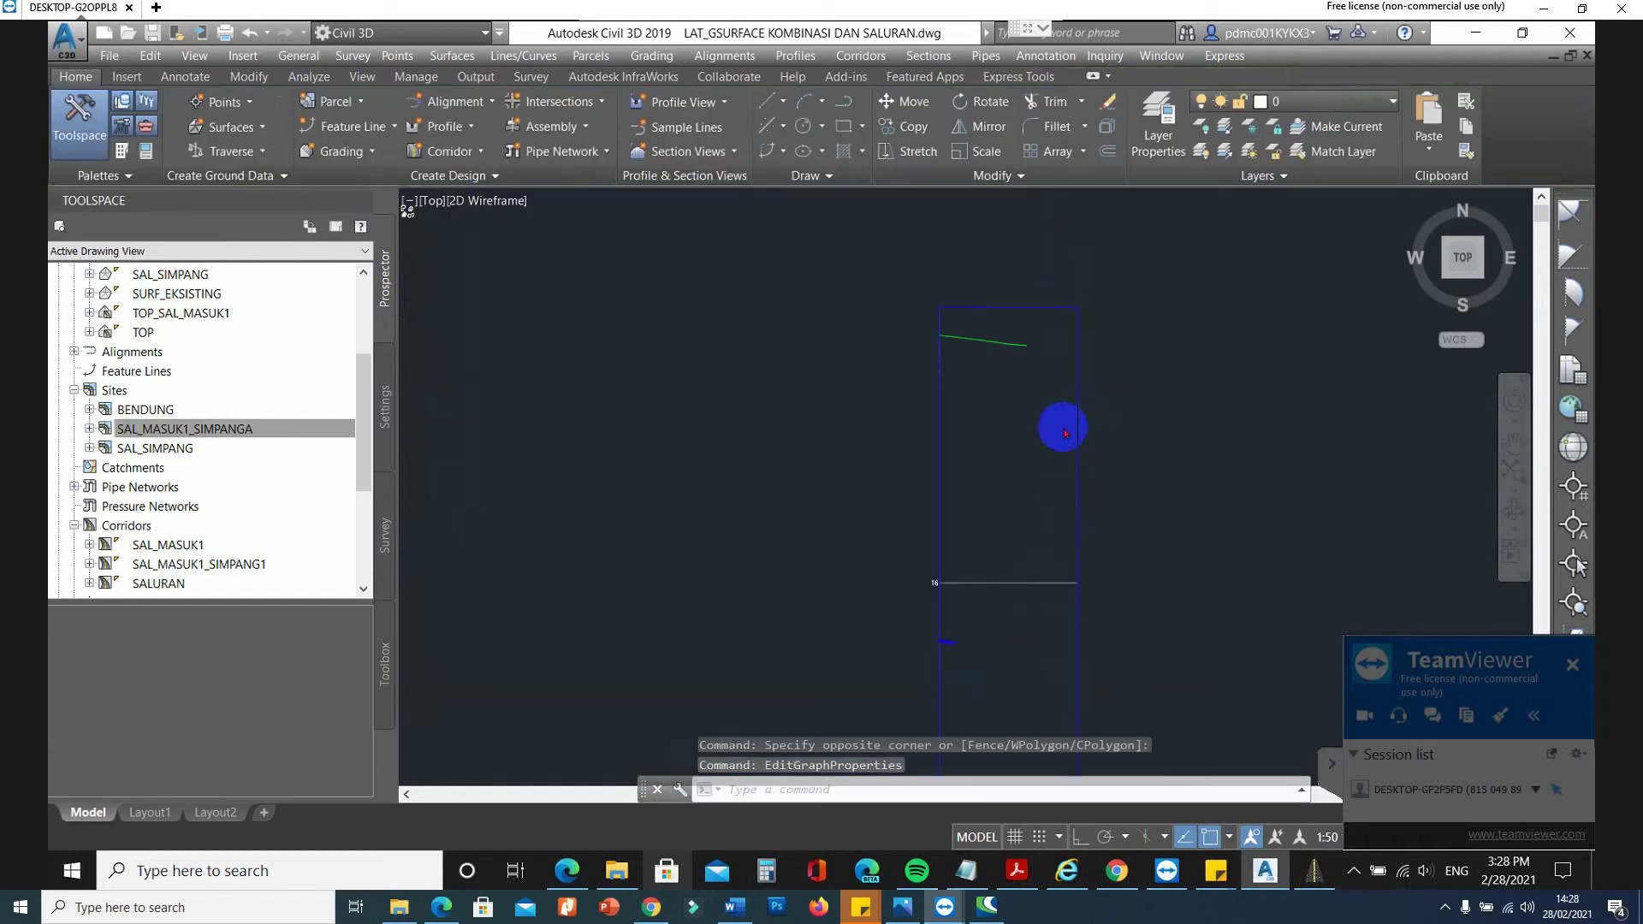
Check which surface profiles are drawn in the SAL_MASUK1_SIMPANGB profile view and where they lie.
scroll(986, 358, down, 4)
scroll(1113, 420, down, 3)
scroll(1085, 424, up, 2)
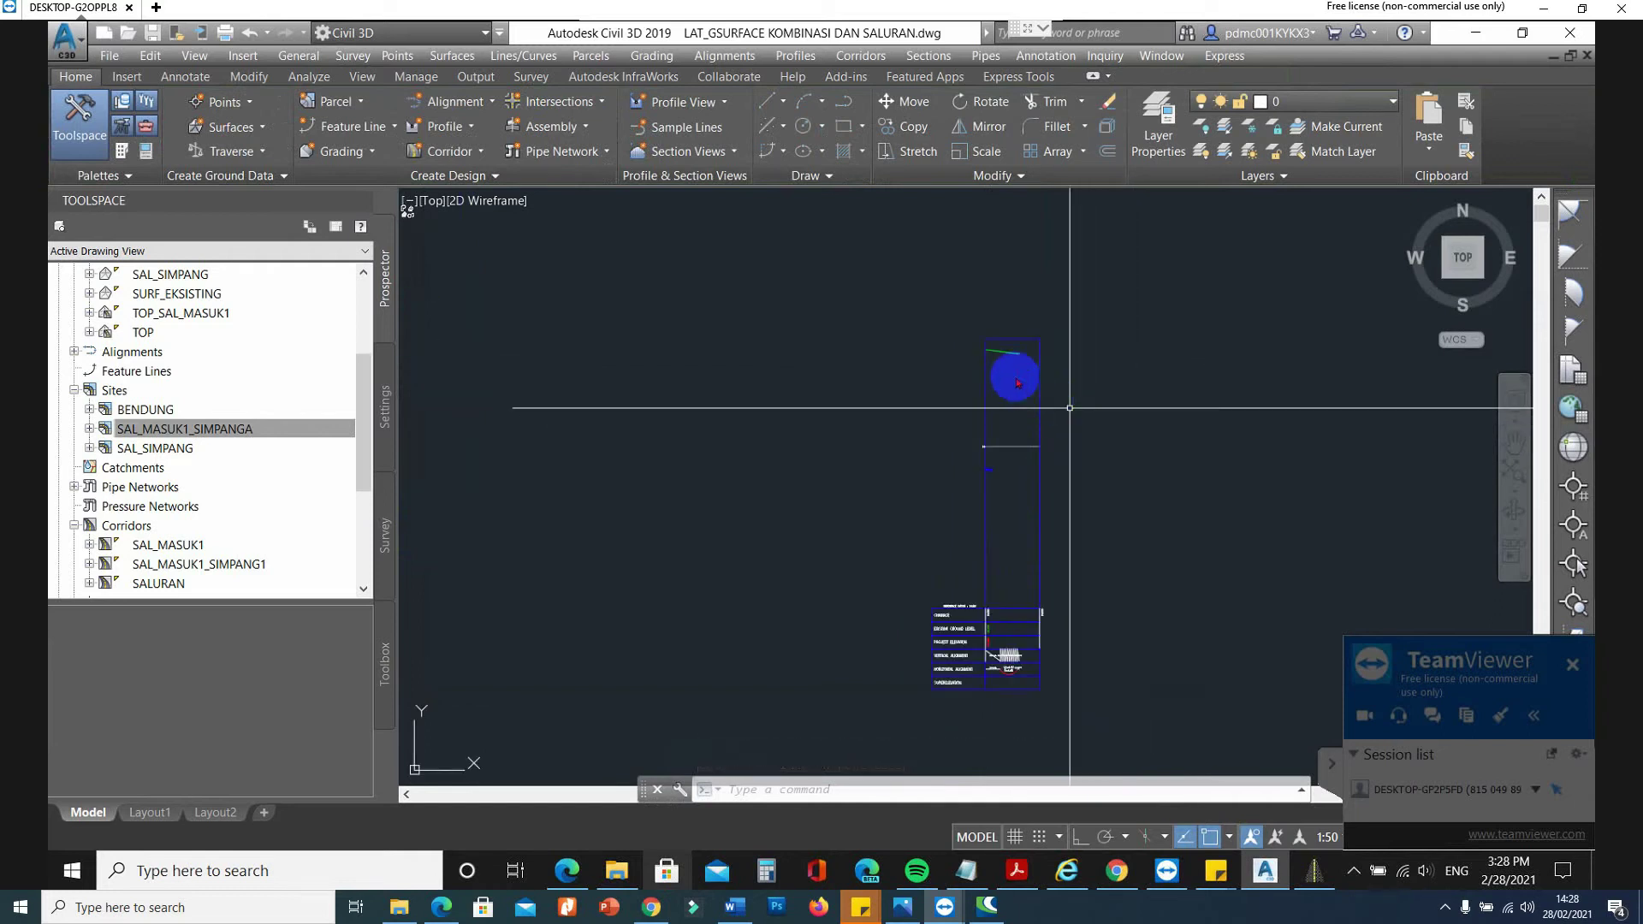
mouse_move(998, 348)
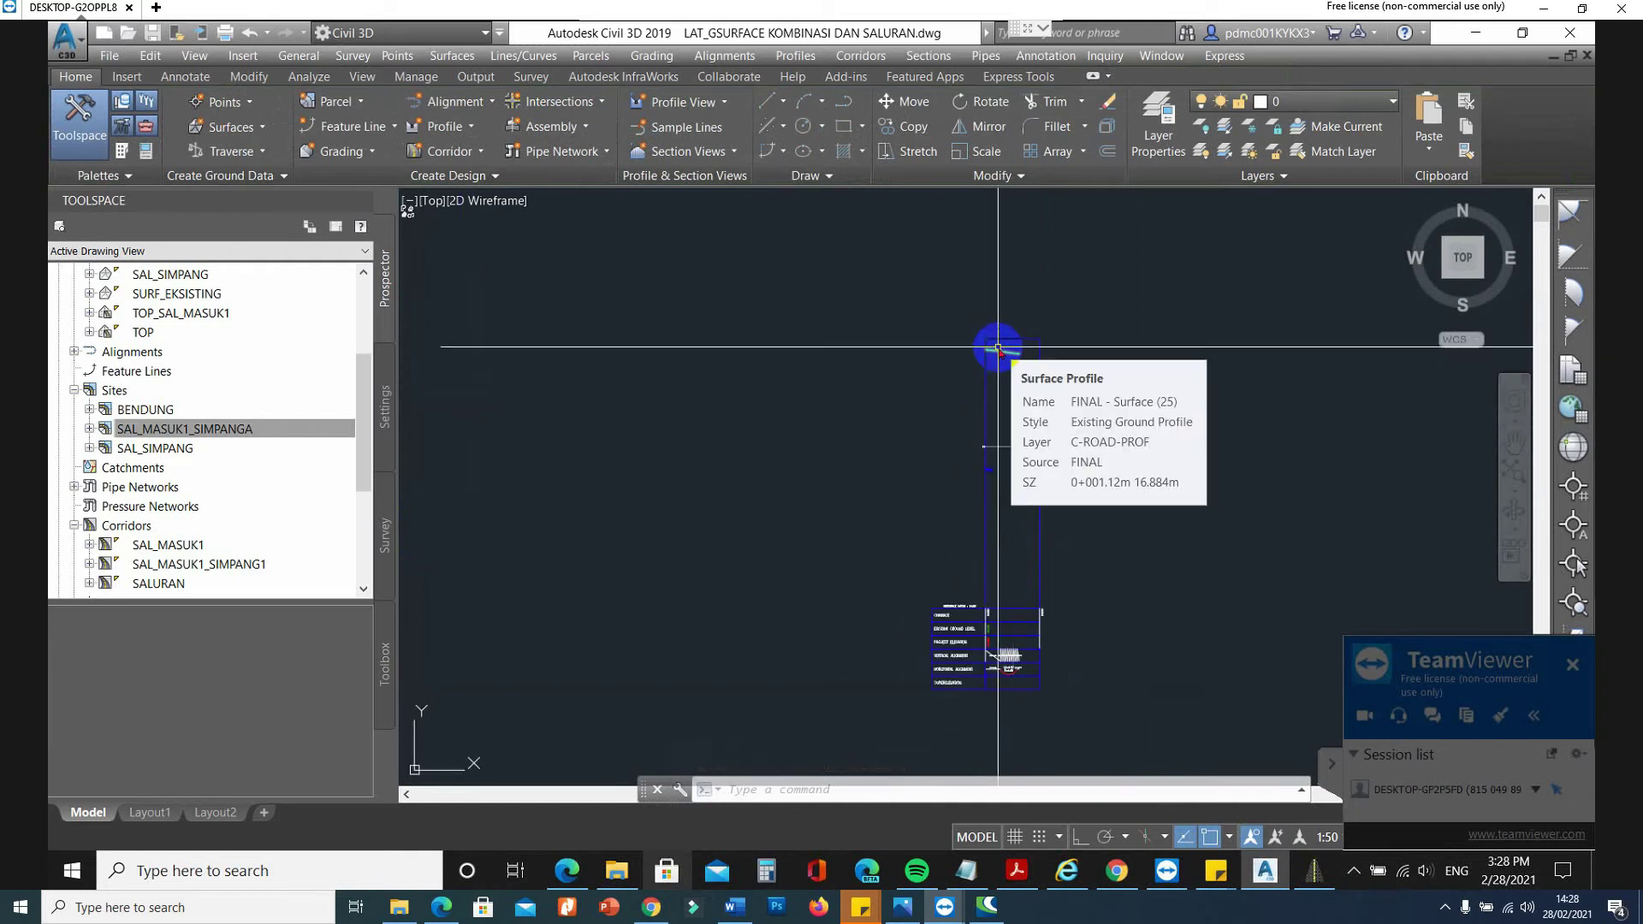
scroll(986, 469, up, 2)
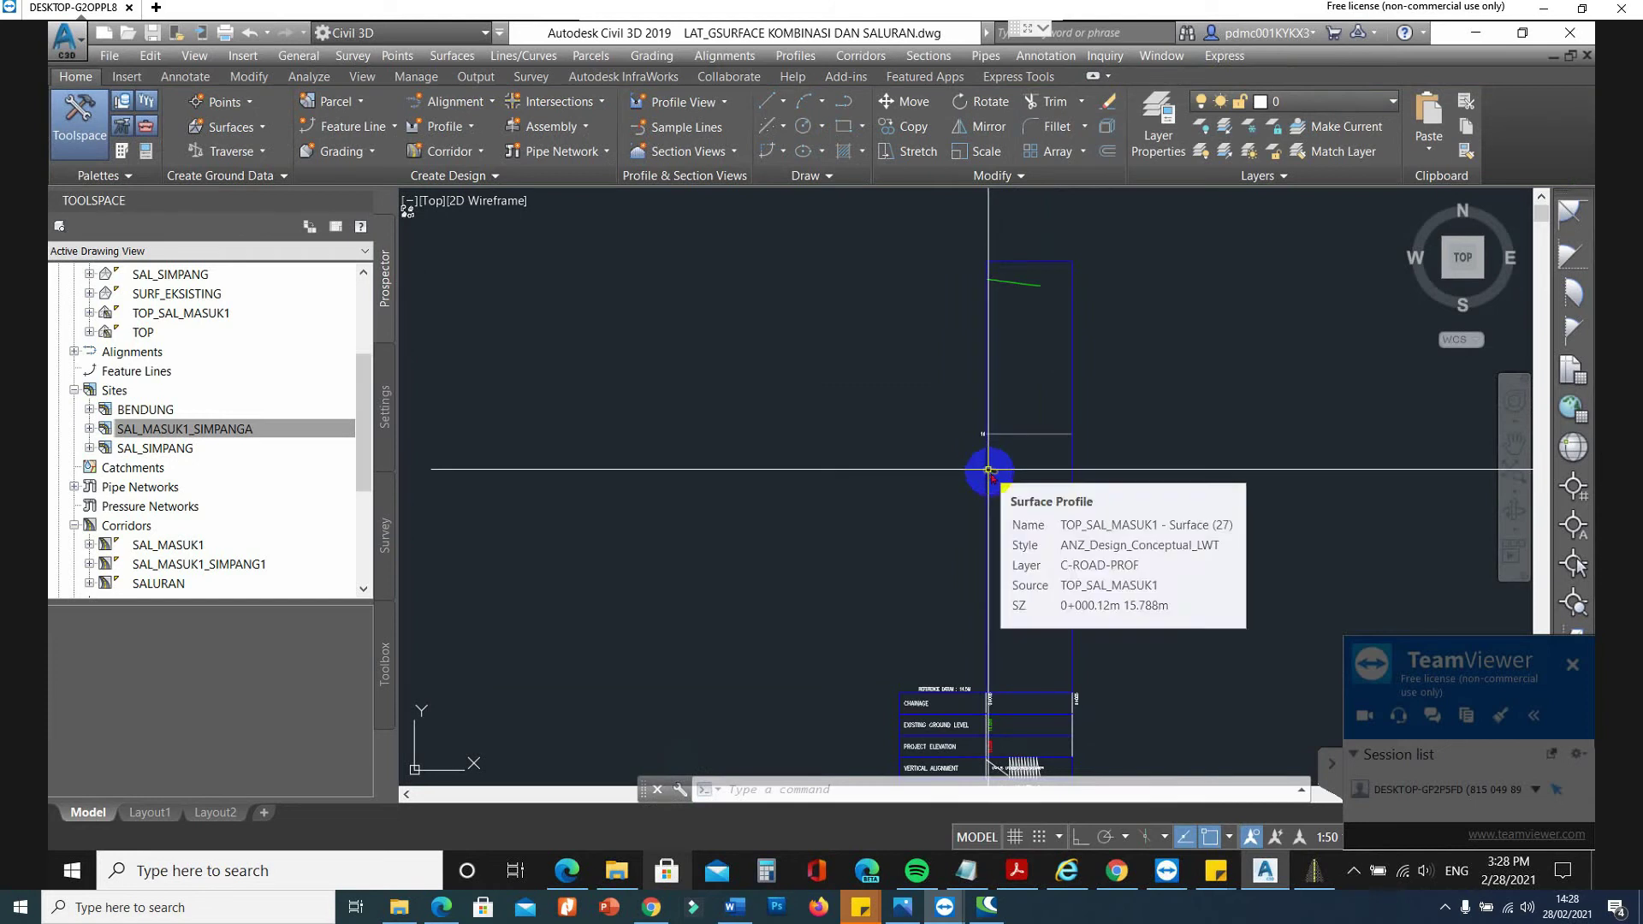
mouse_move(992, 471)
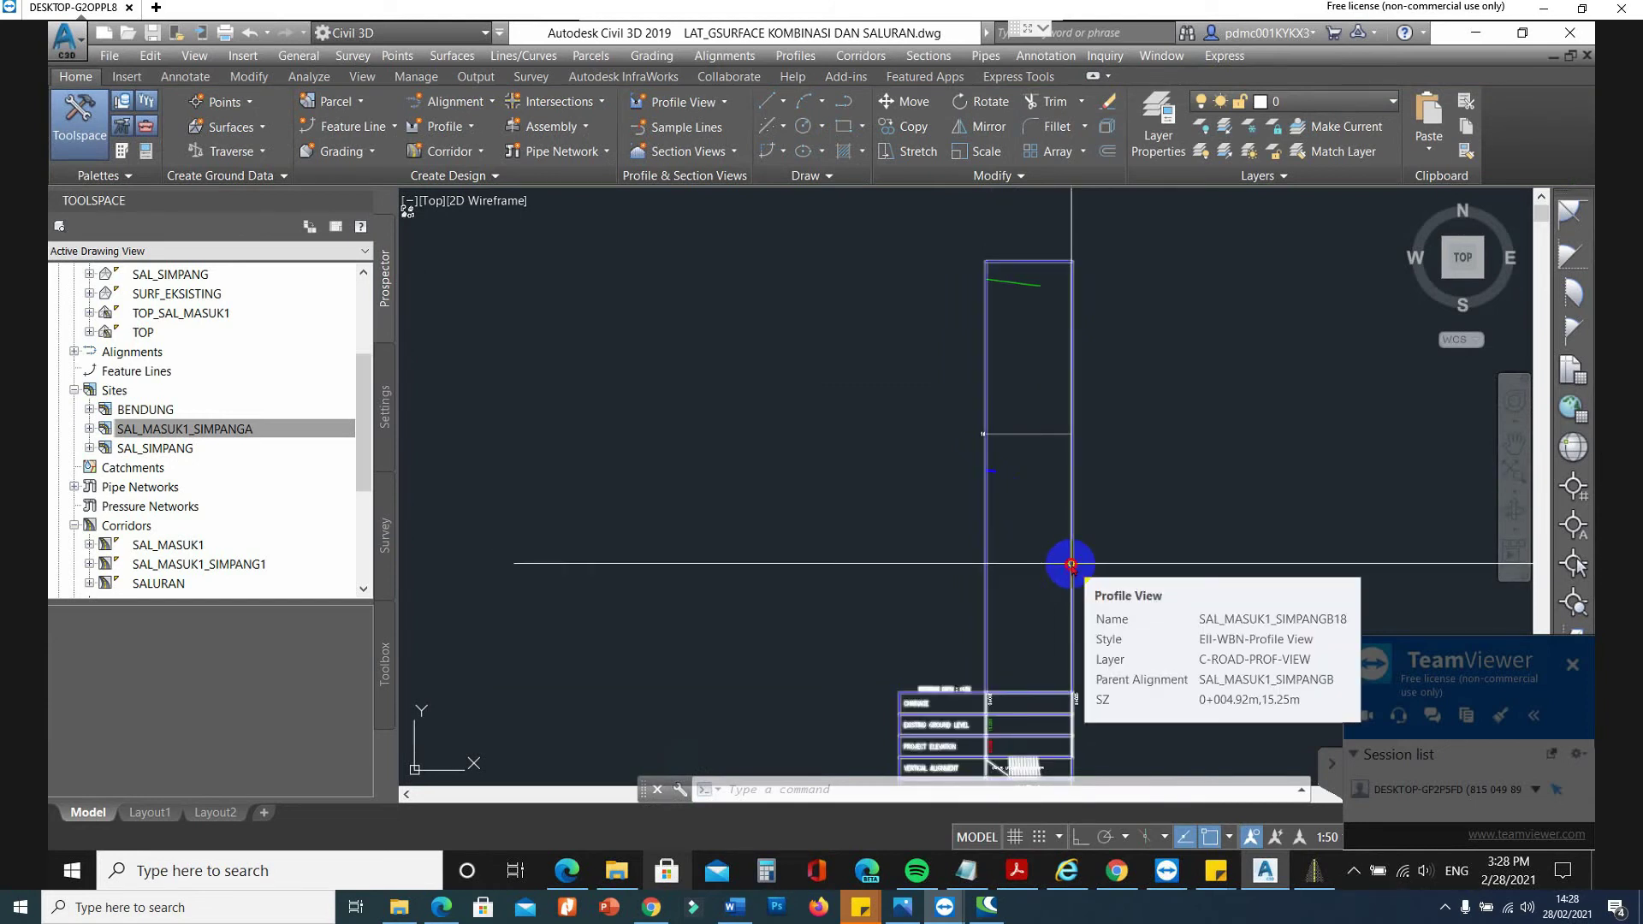
click(1072, 565)
right_click(1072, 567)
key(Escape)
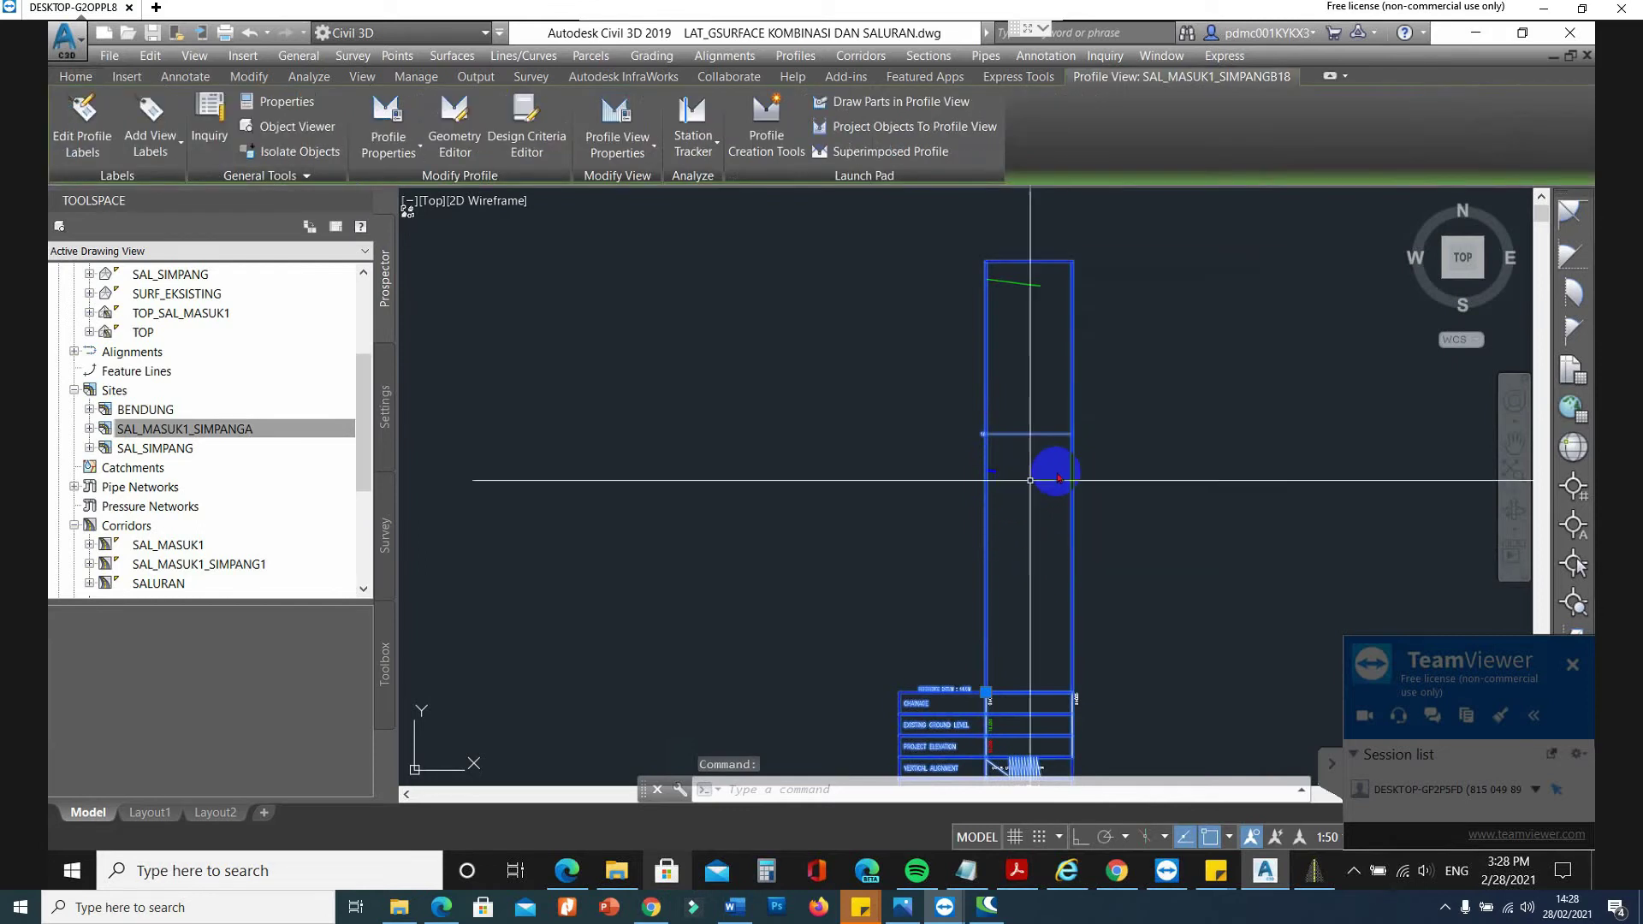
key(Escape)
scroll(1064, 447, down, 2)
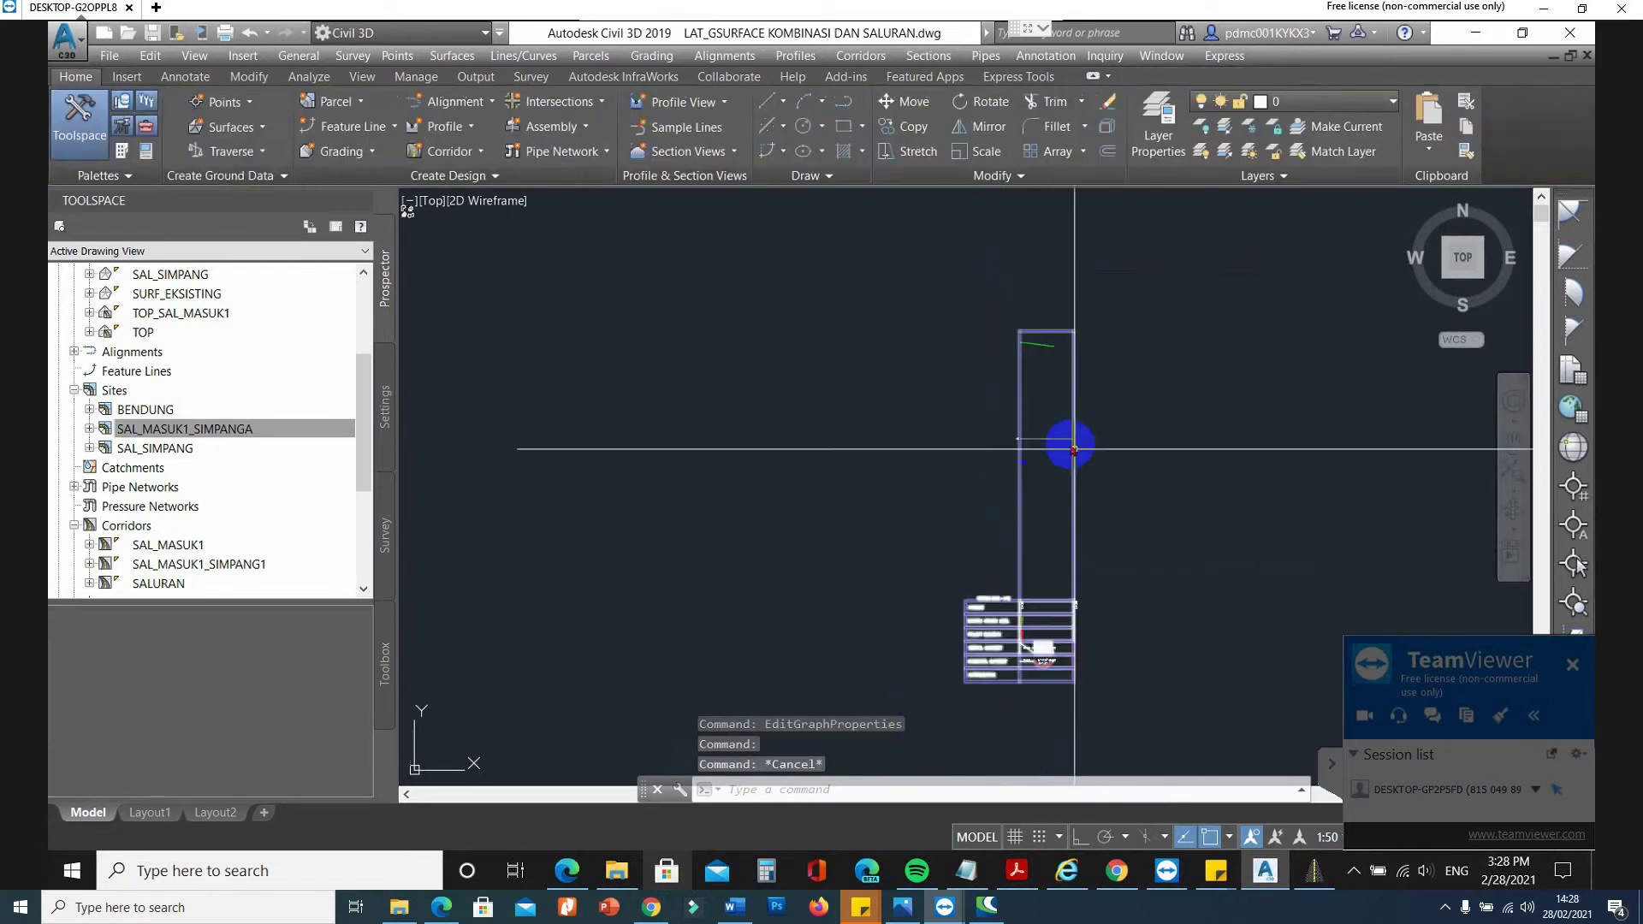
Review the station range in the SAL_MASUK1_SIMPANGB profile view properties without changing it.
click(1051, 328)
right_click(1053, 332)
click(1132, 537)
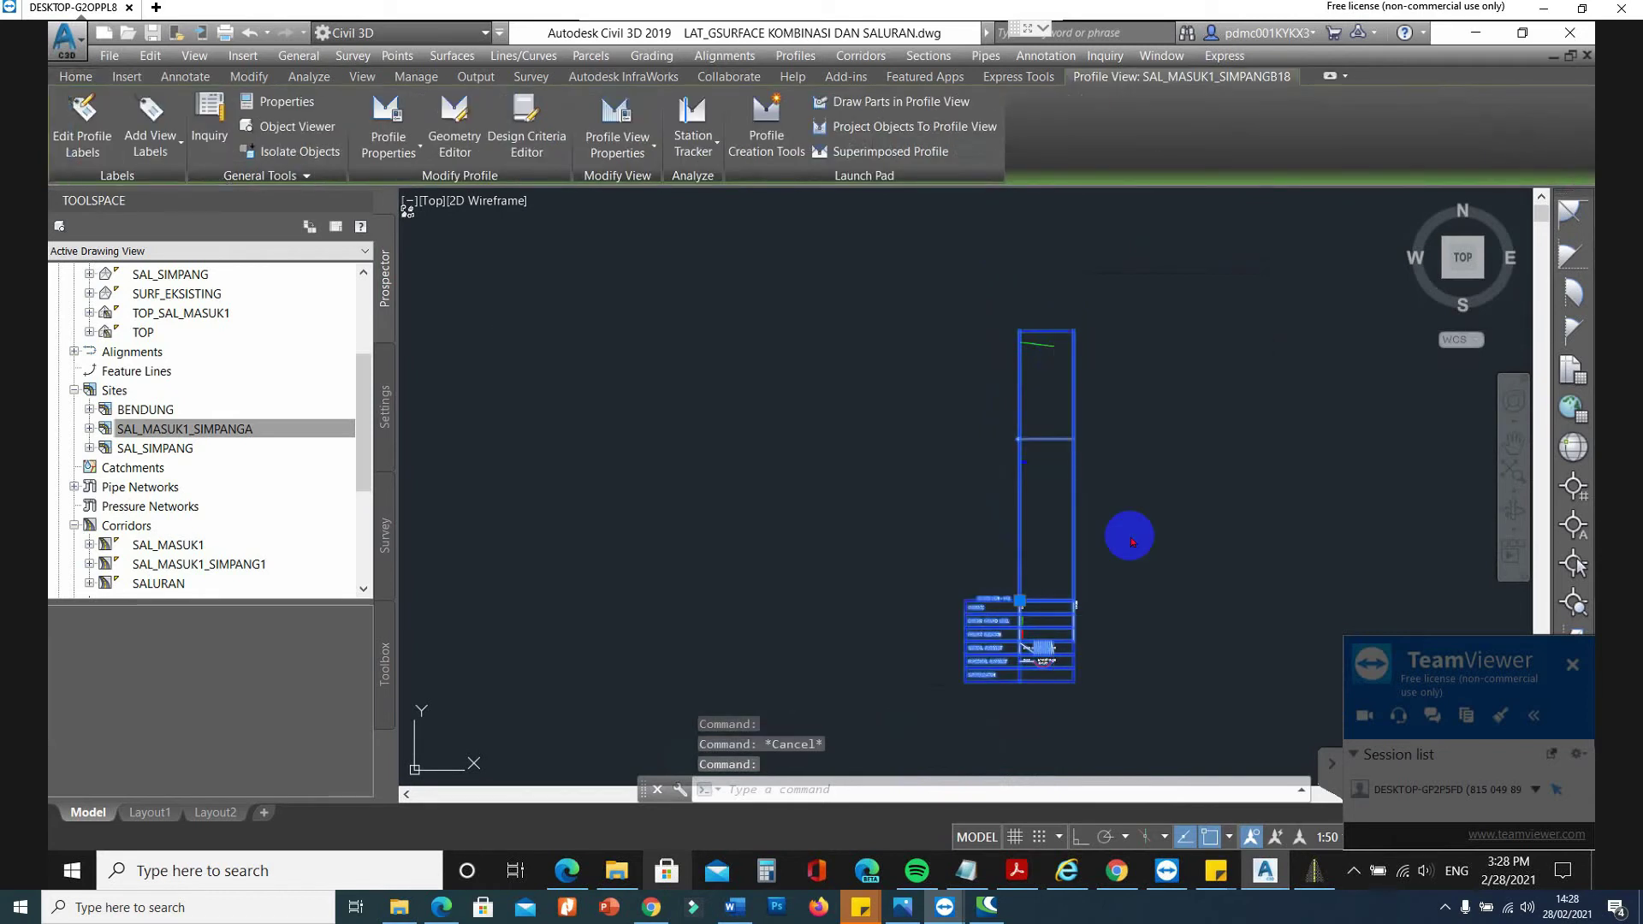
click(530, 233)
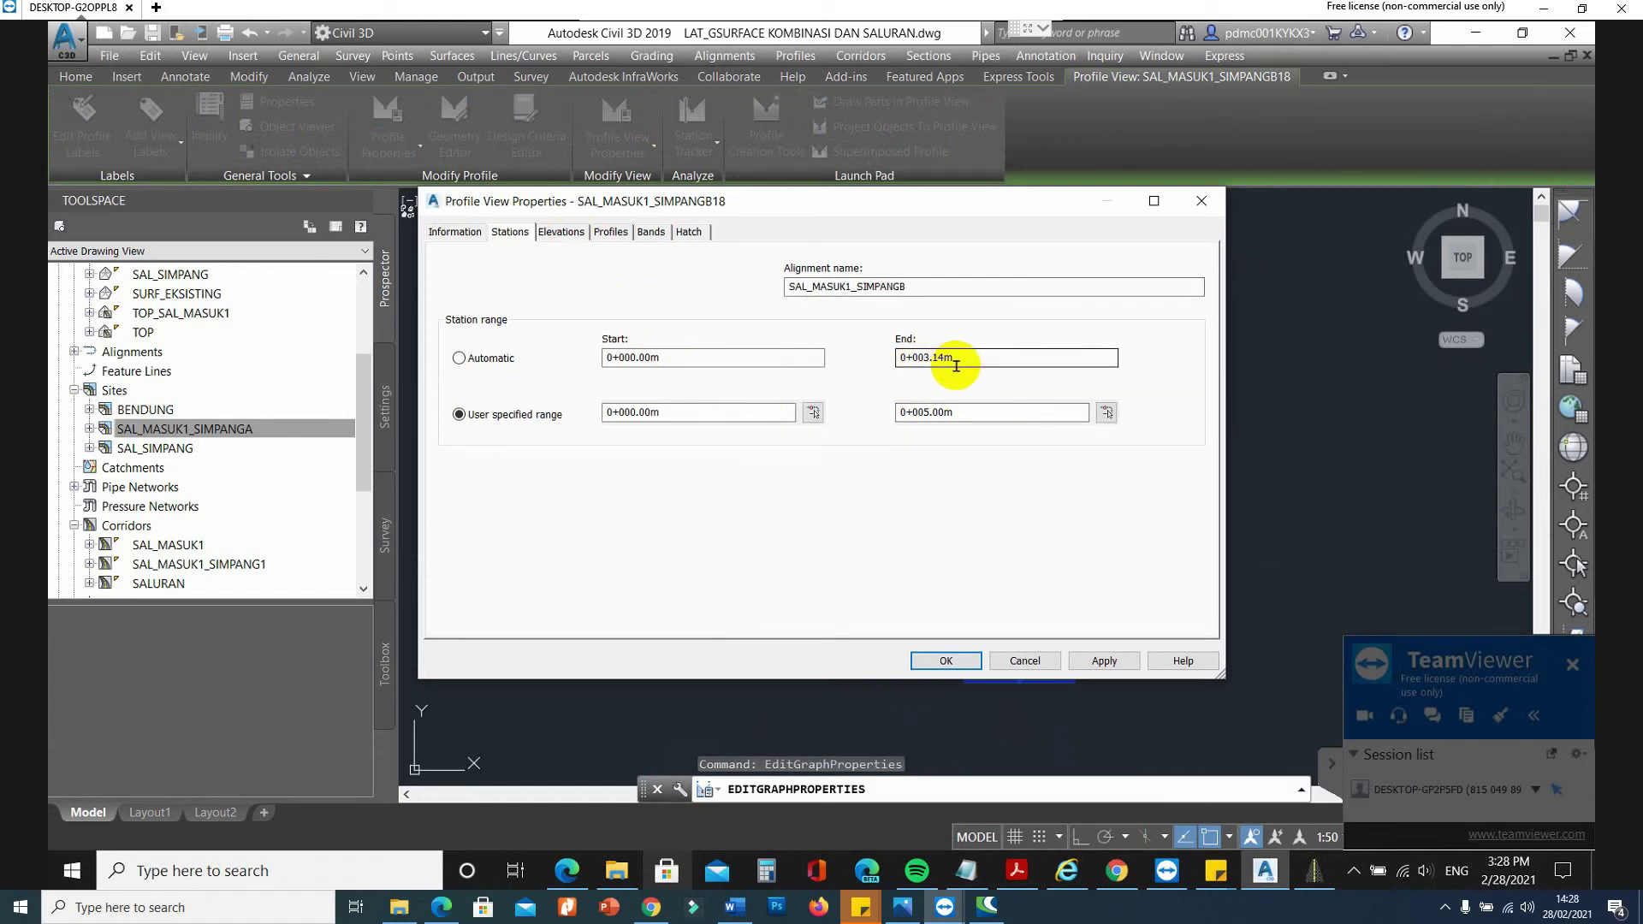
click(1026, 662)
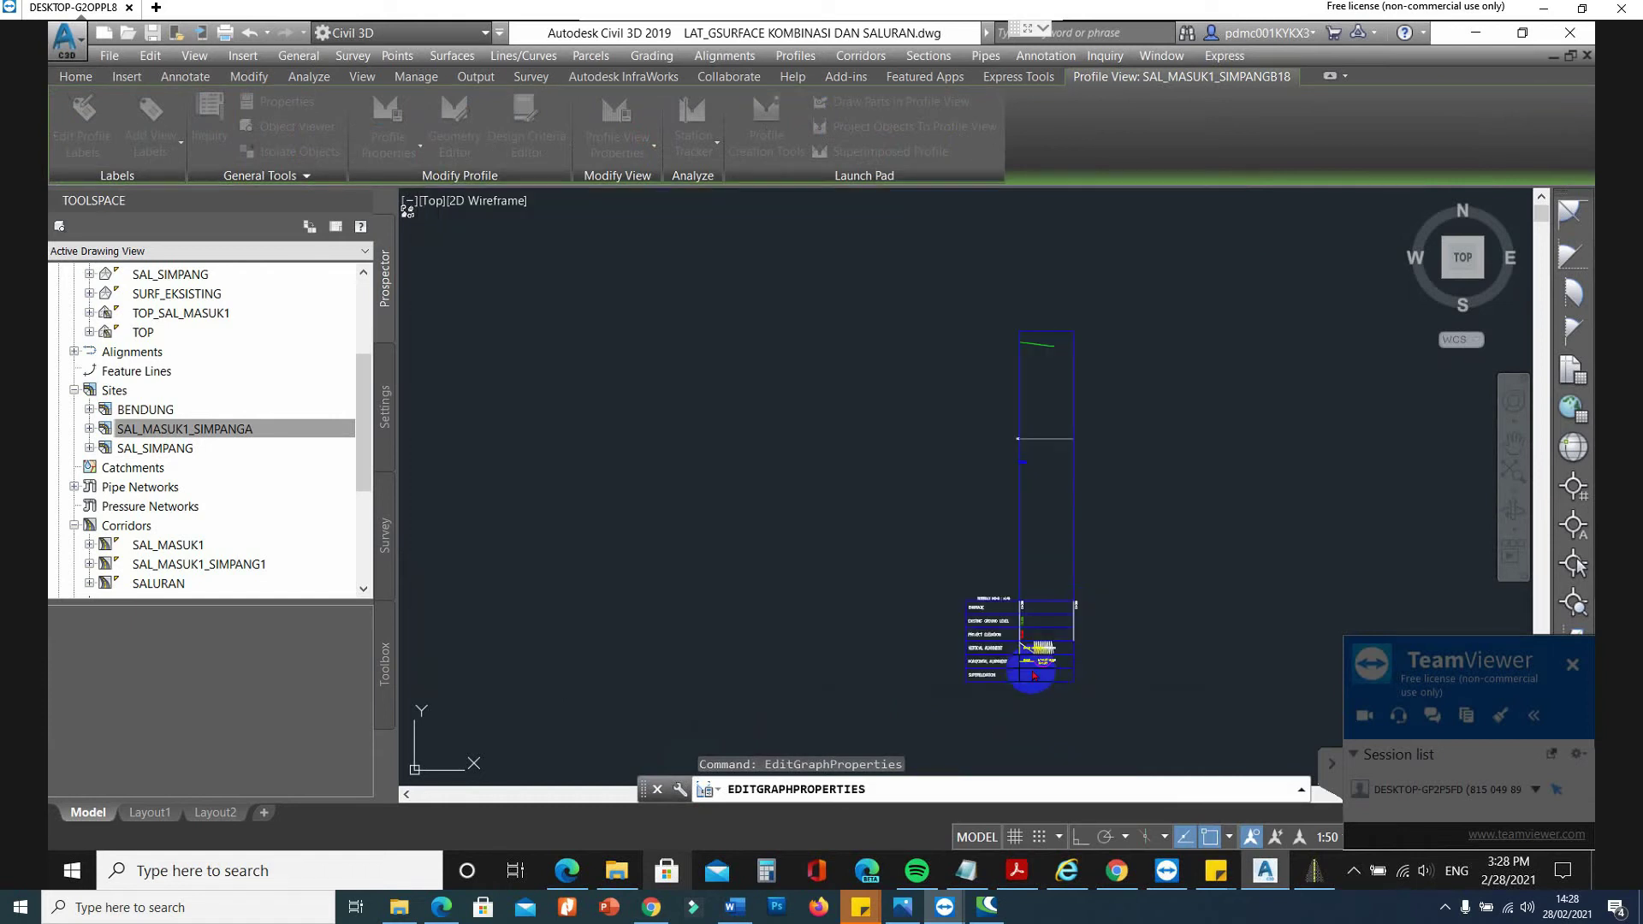
Examine the surface at the junction of the main and inlet channels in plan, then return to the profile views.
click(1148, 462)
mouse_move(1155, 509)
middle_down()
mouse_move(924, 479)
mouse_move(880, 532)
mouse_move(890, 505)
mouse_move(791, 527)
middle_up()
scroll(791, 526, up, 10)
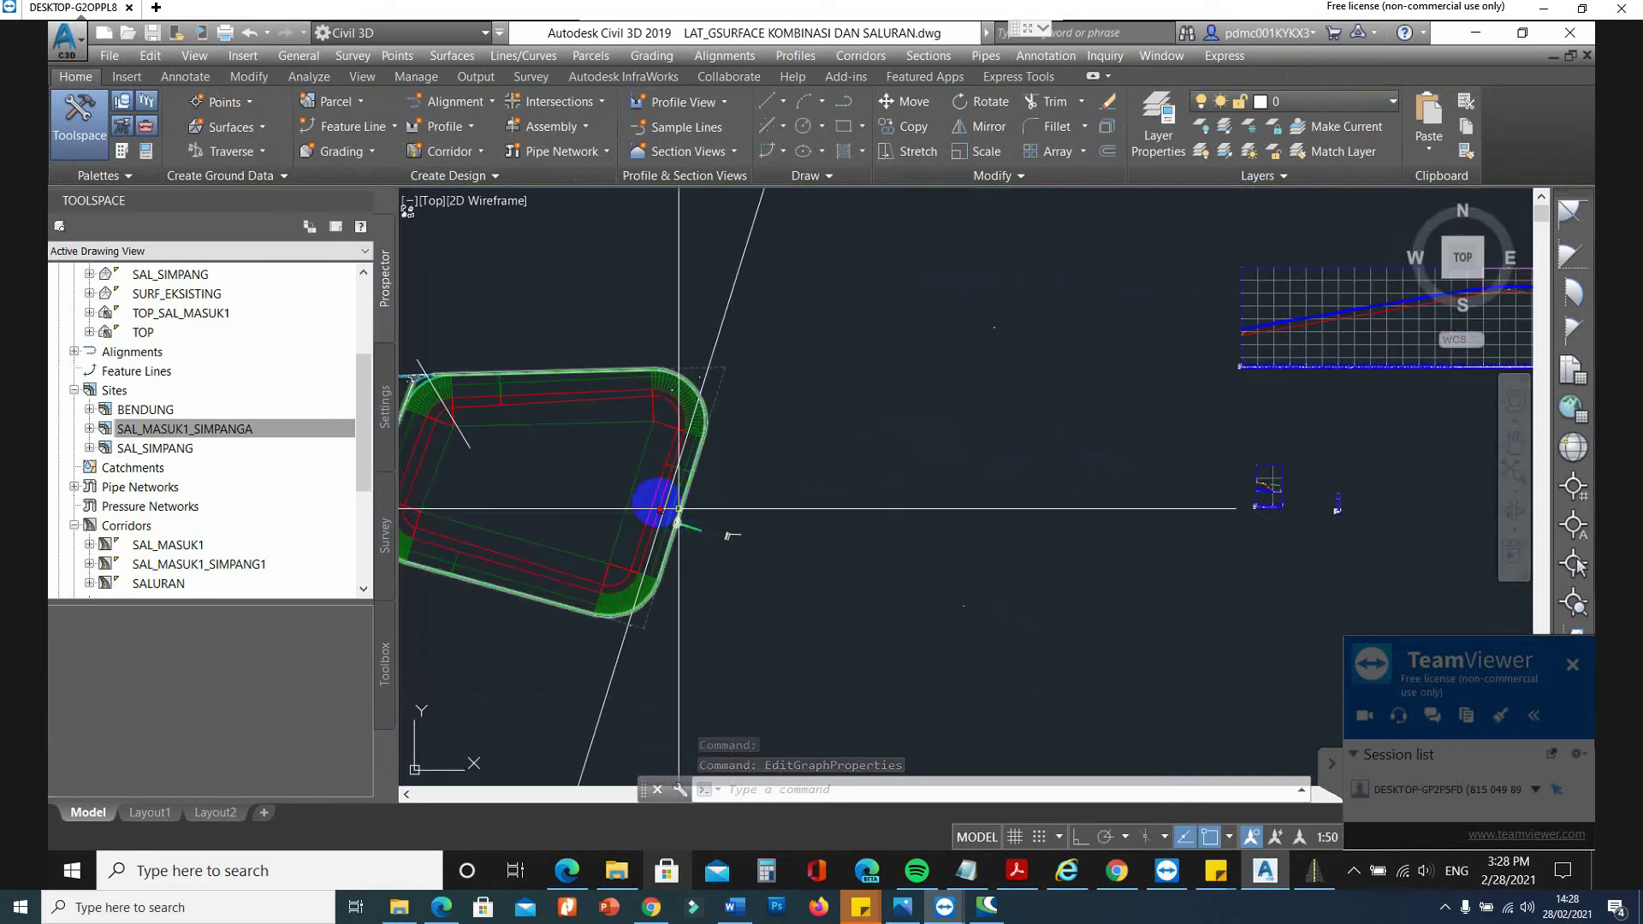
scroll(744, 633, up, 5)
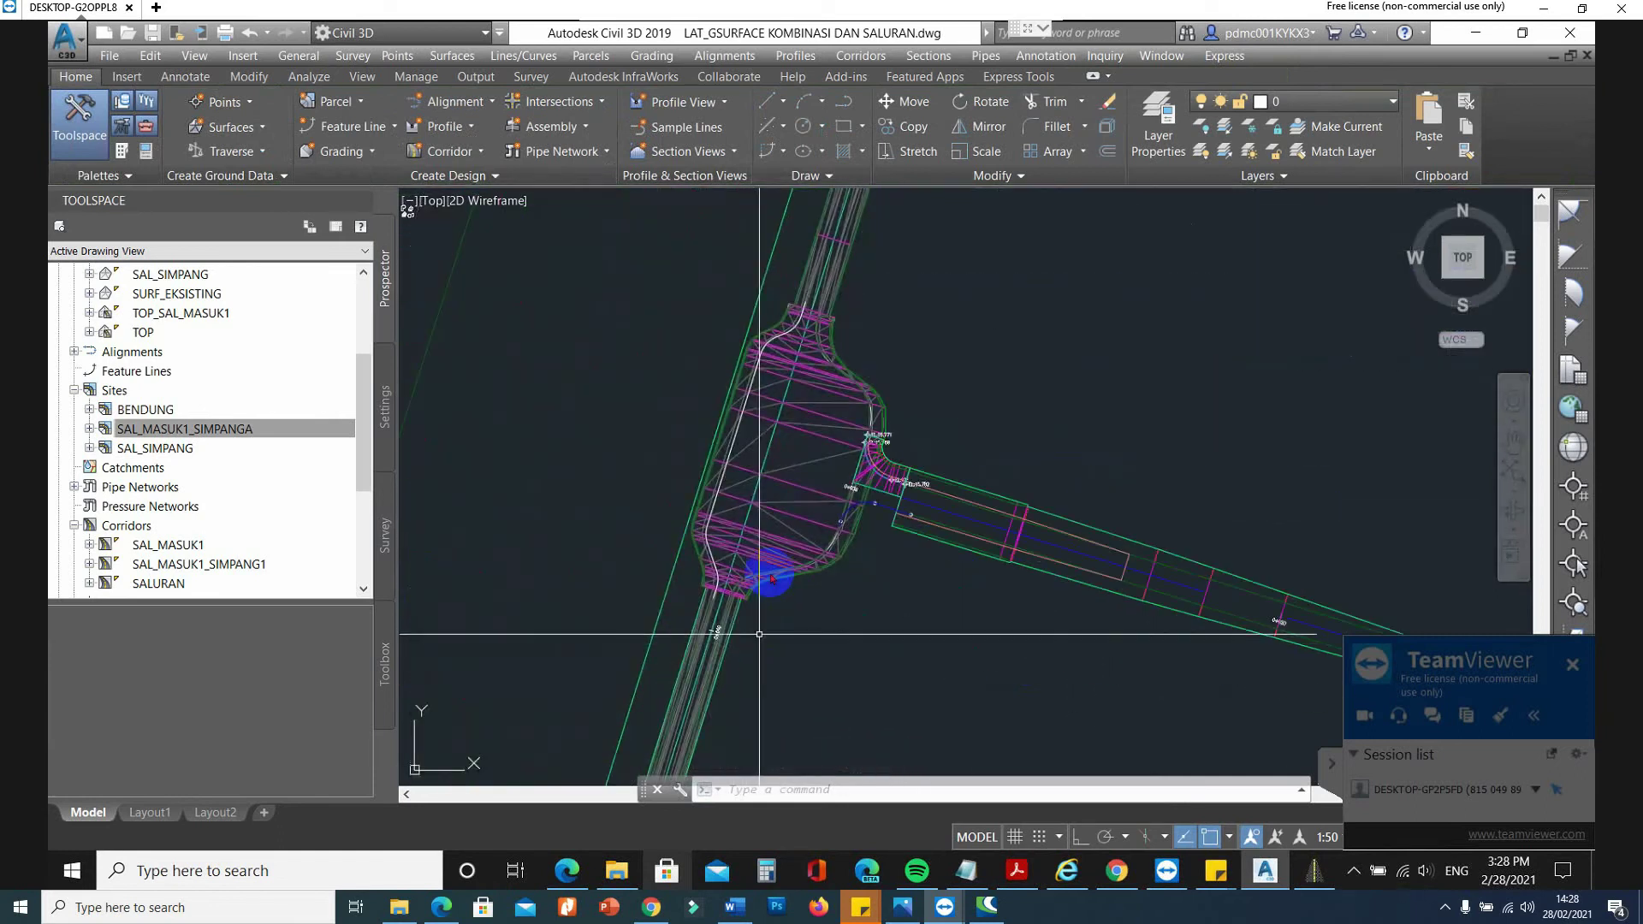
click(798, 499)
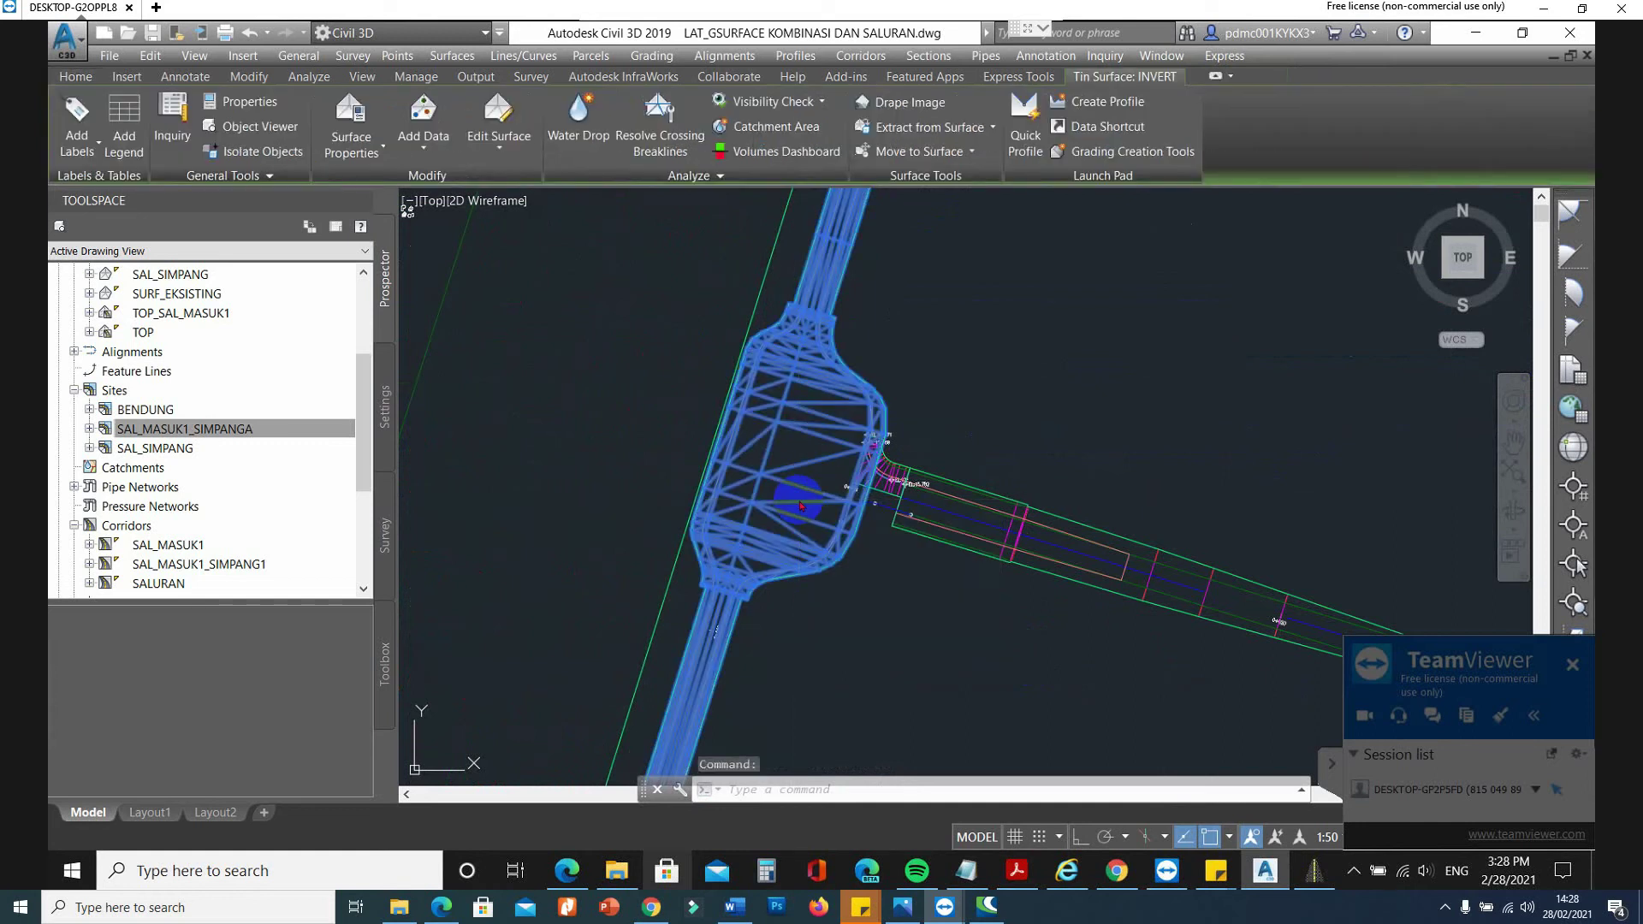
key(Escape)
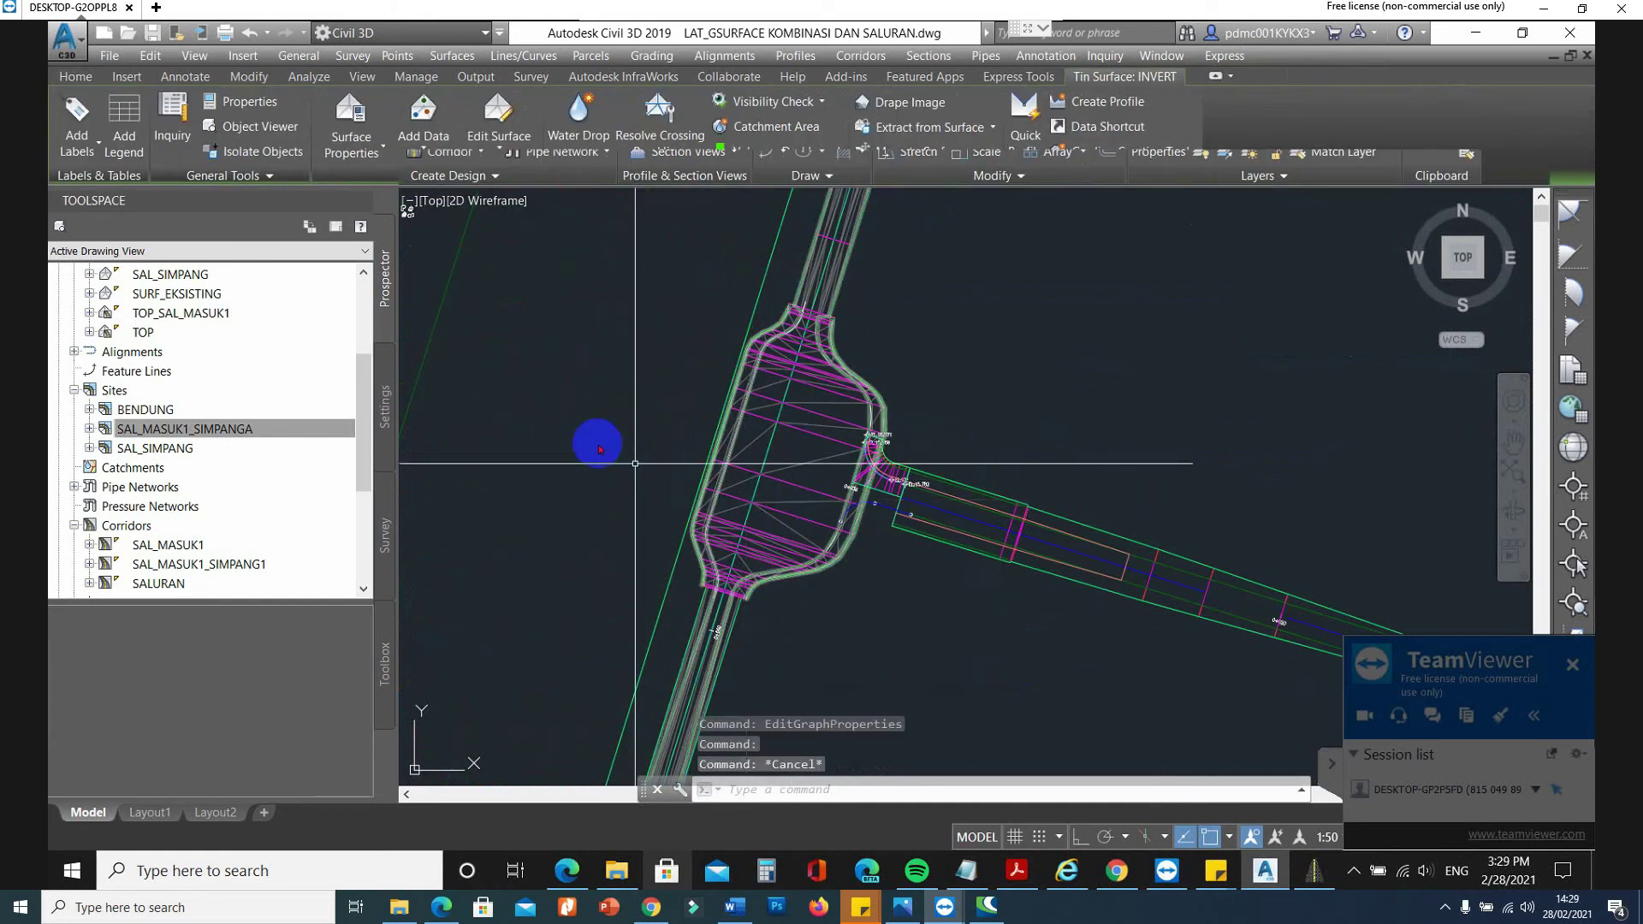
scroll(605, 444, up, 8)
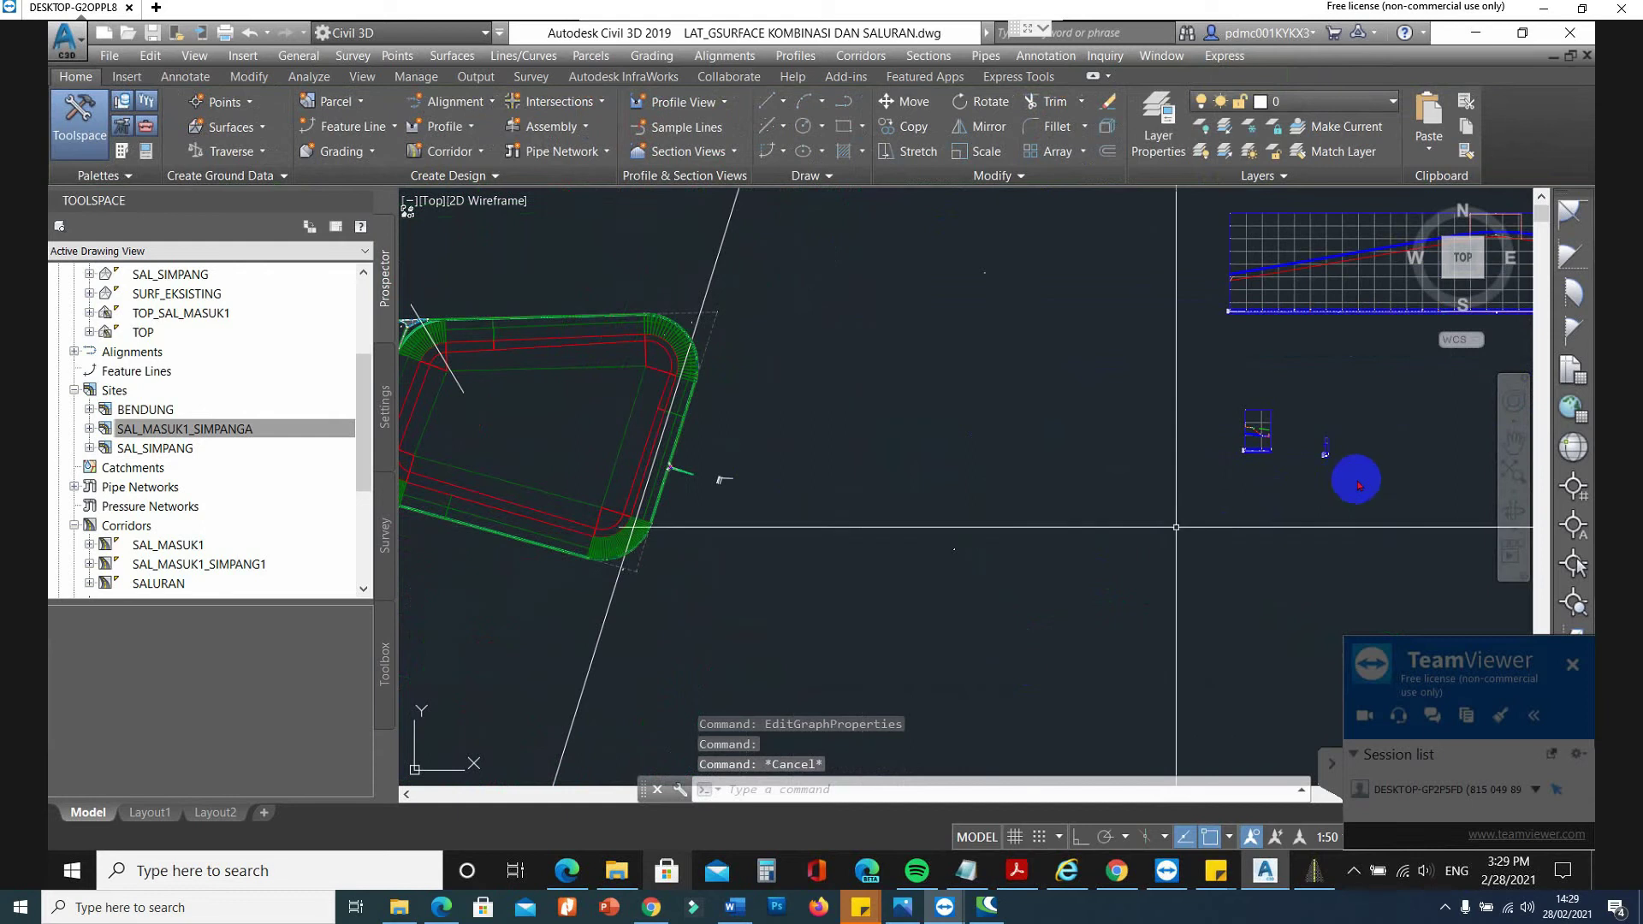
scroll(1467, 454, up, 6)
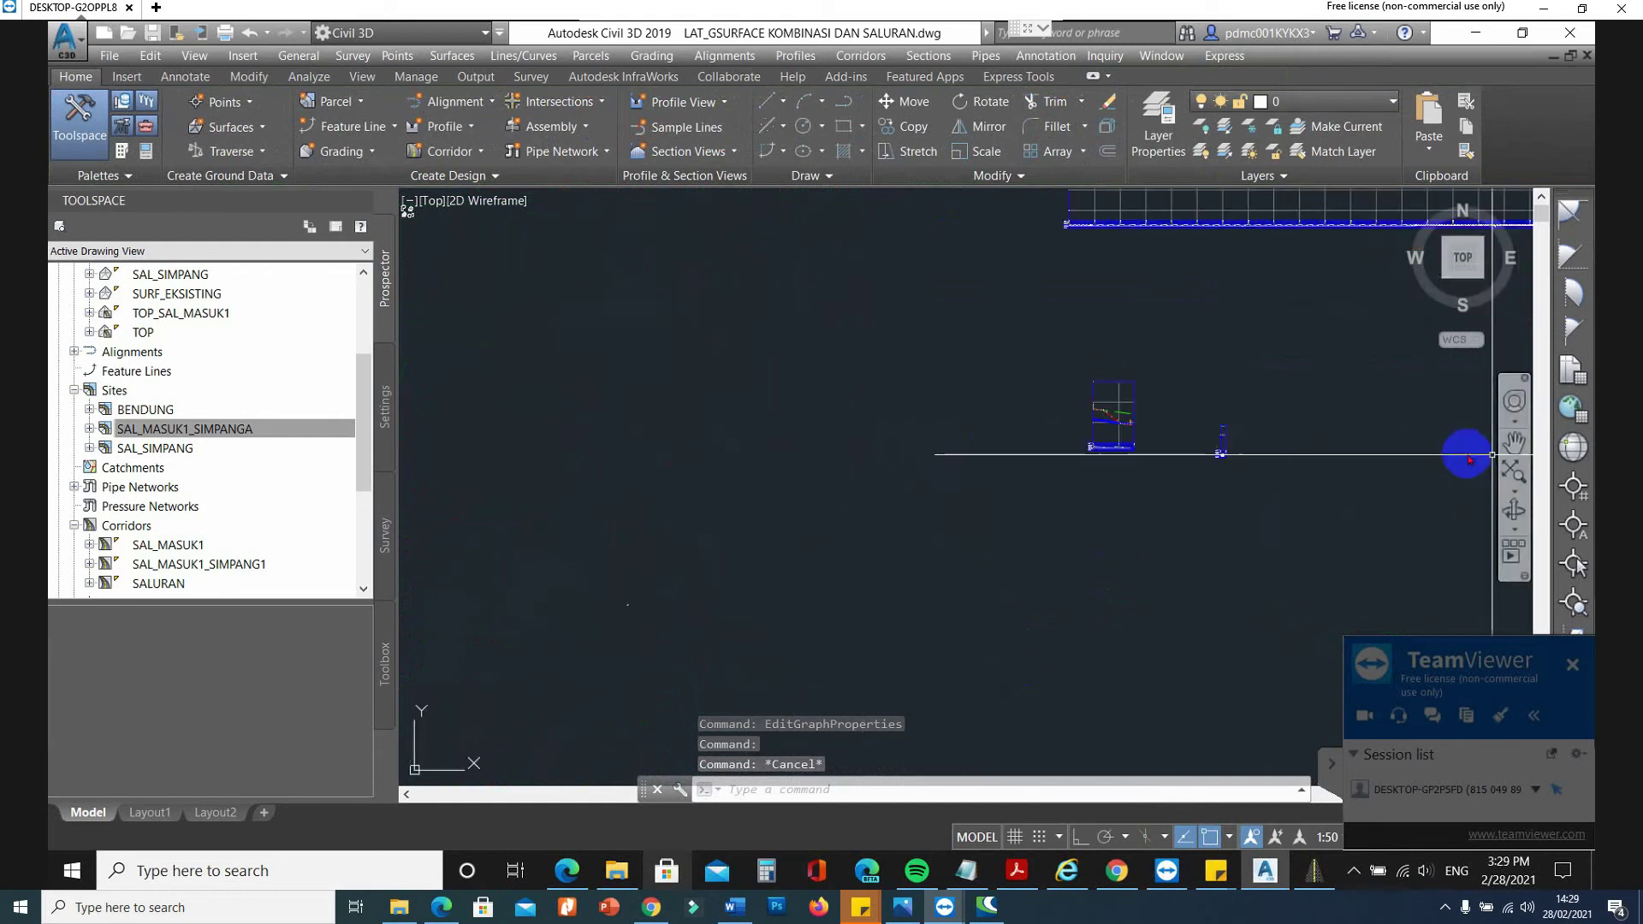
Create a sampled profile of the INVERT surface for the SALURAN alignment using the ANZ_Surface Rock style.
click(796, 56)
click(821, 72)
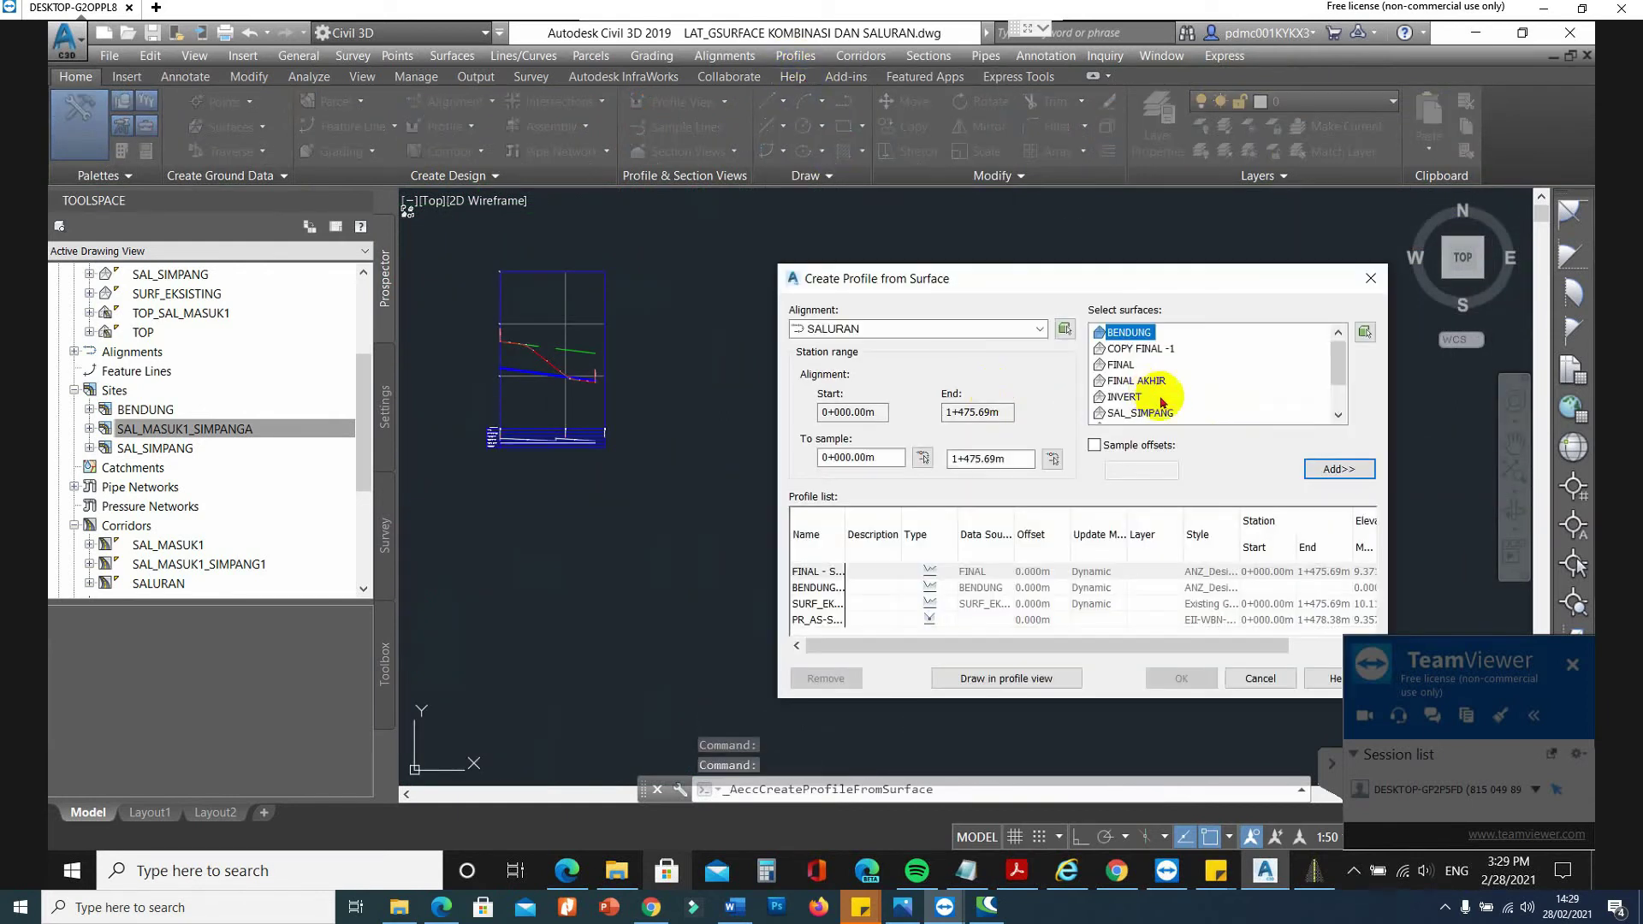
click(1124, 397)
click(1335, 469)
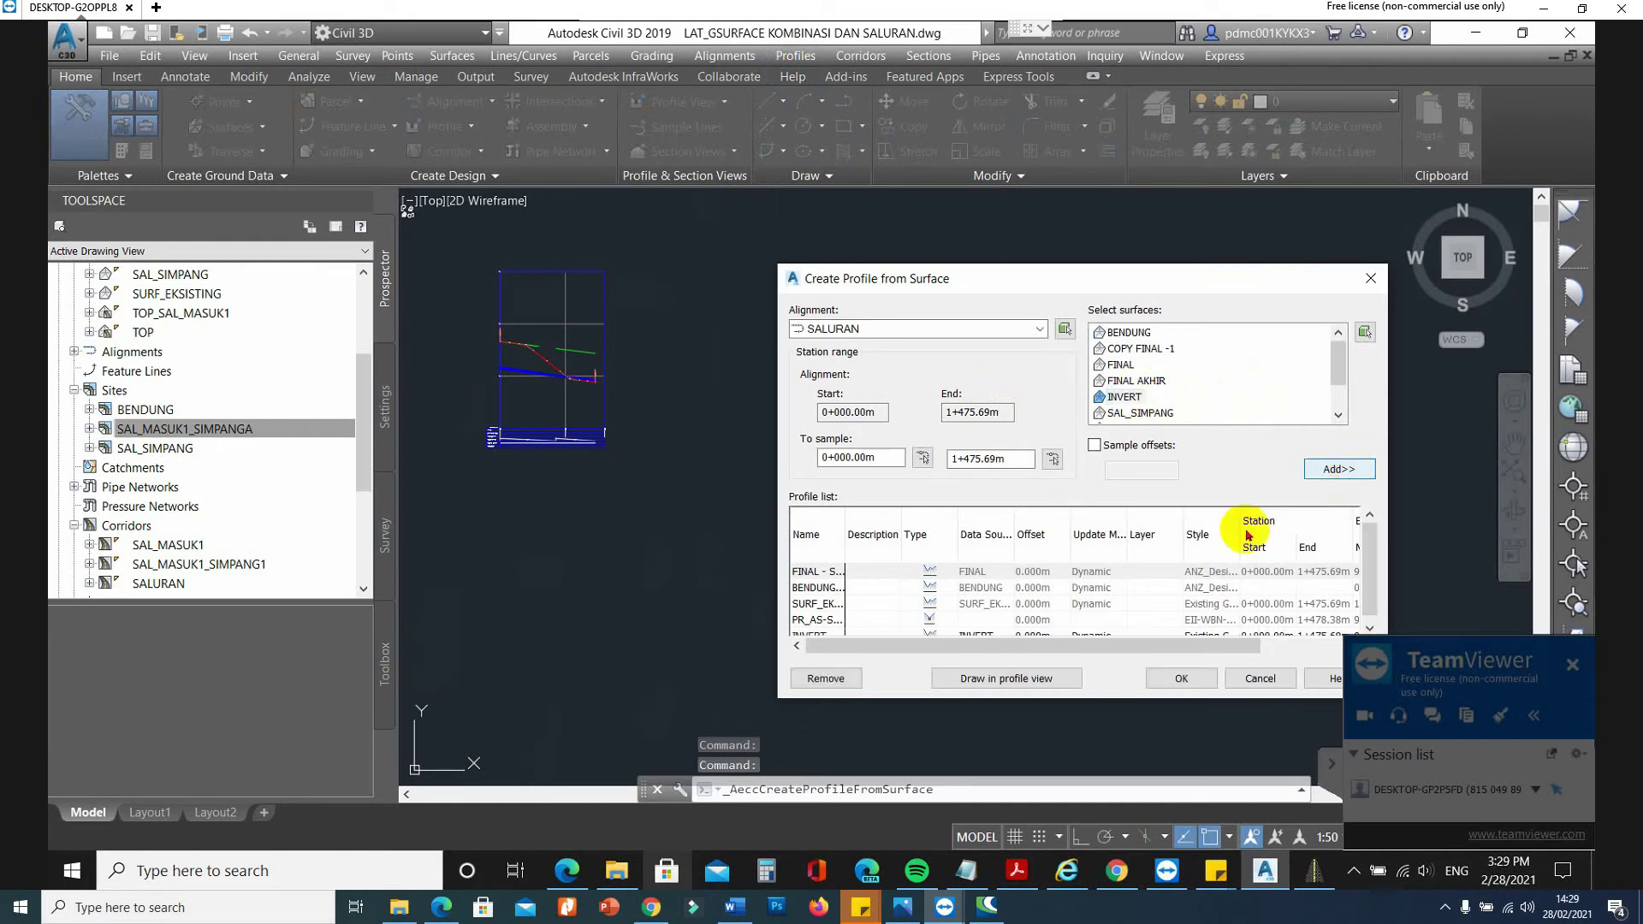
click(1210, 635)
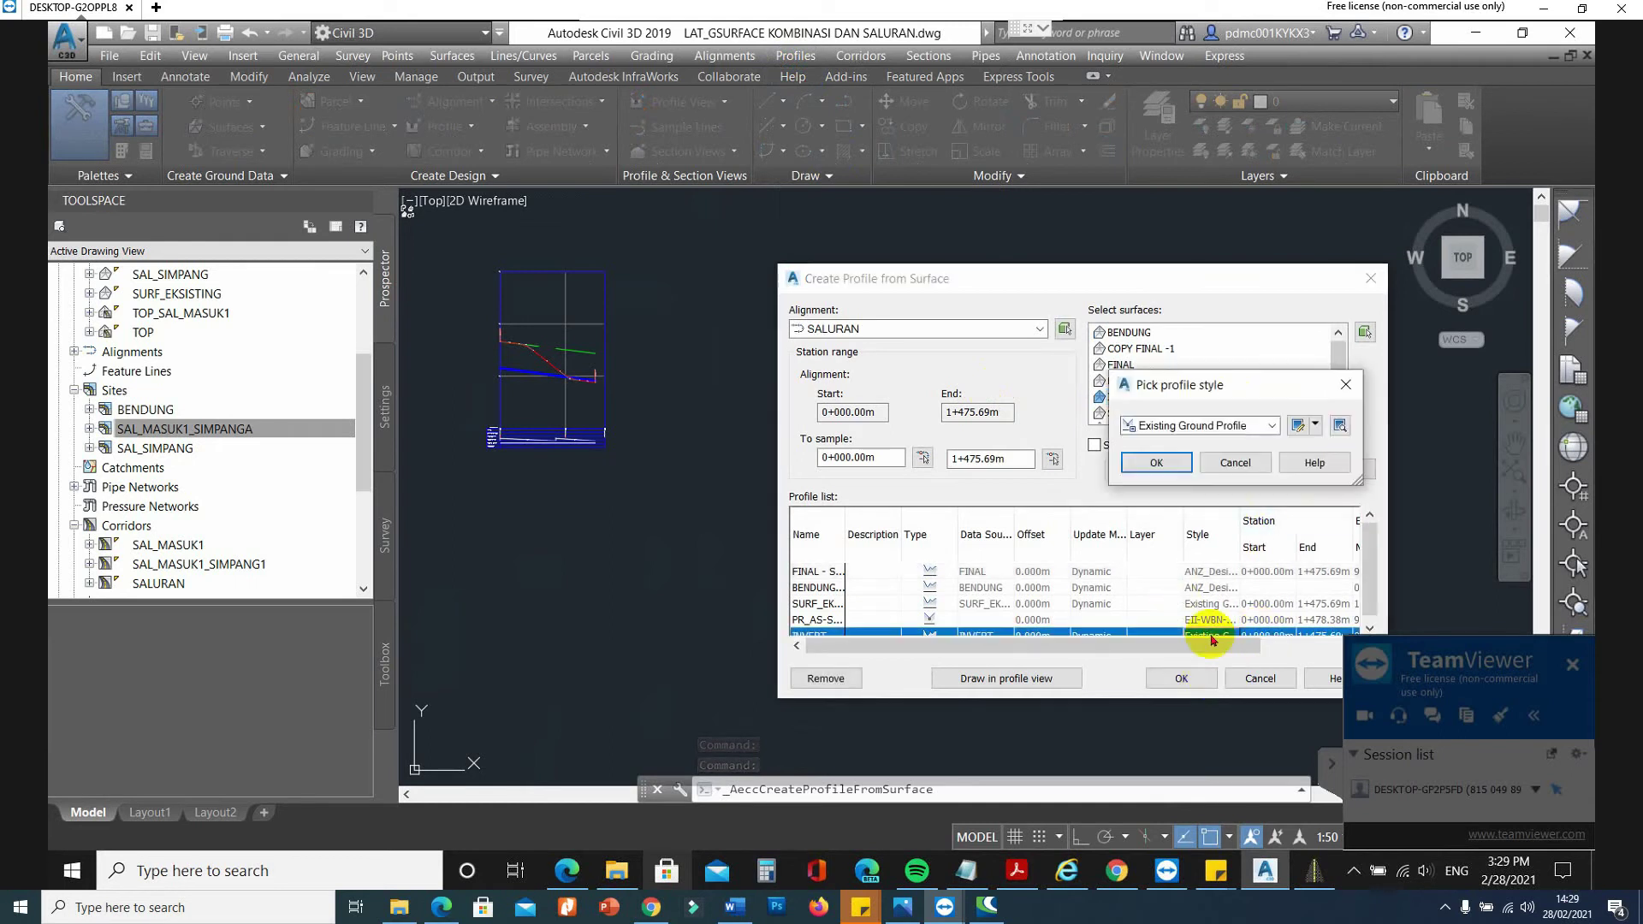
click(1167, 425)
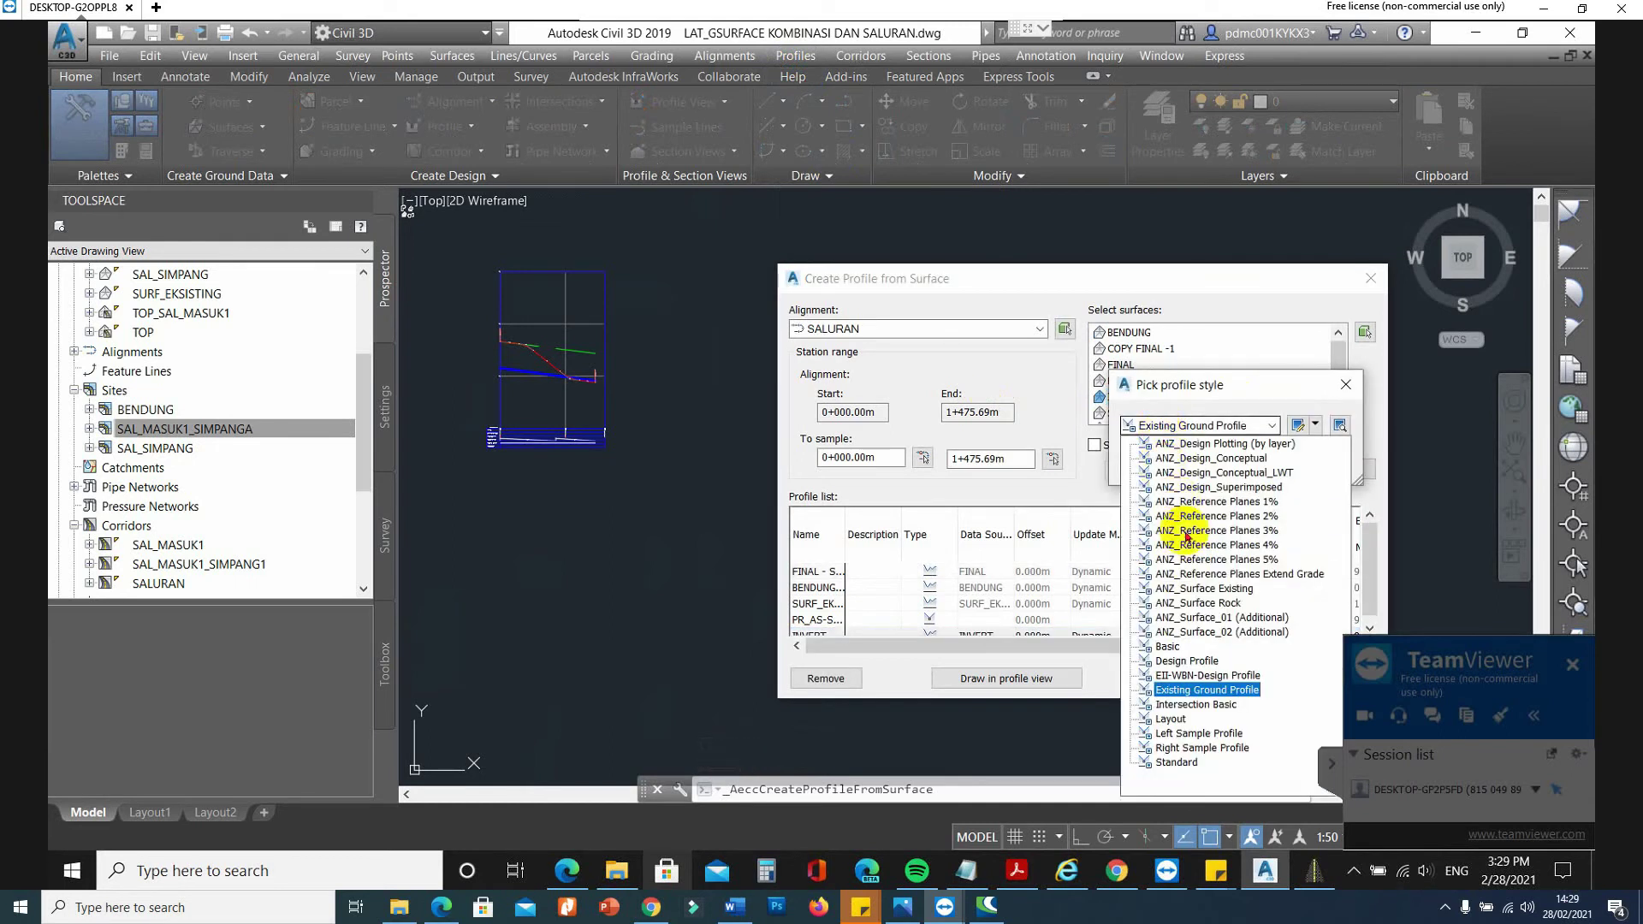
click(1198, 603)
key(Return)
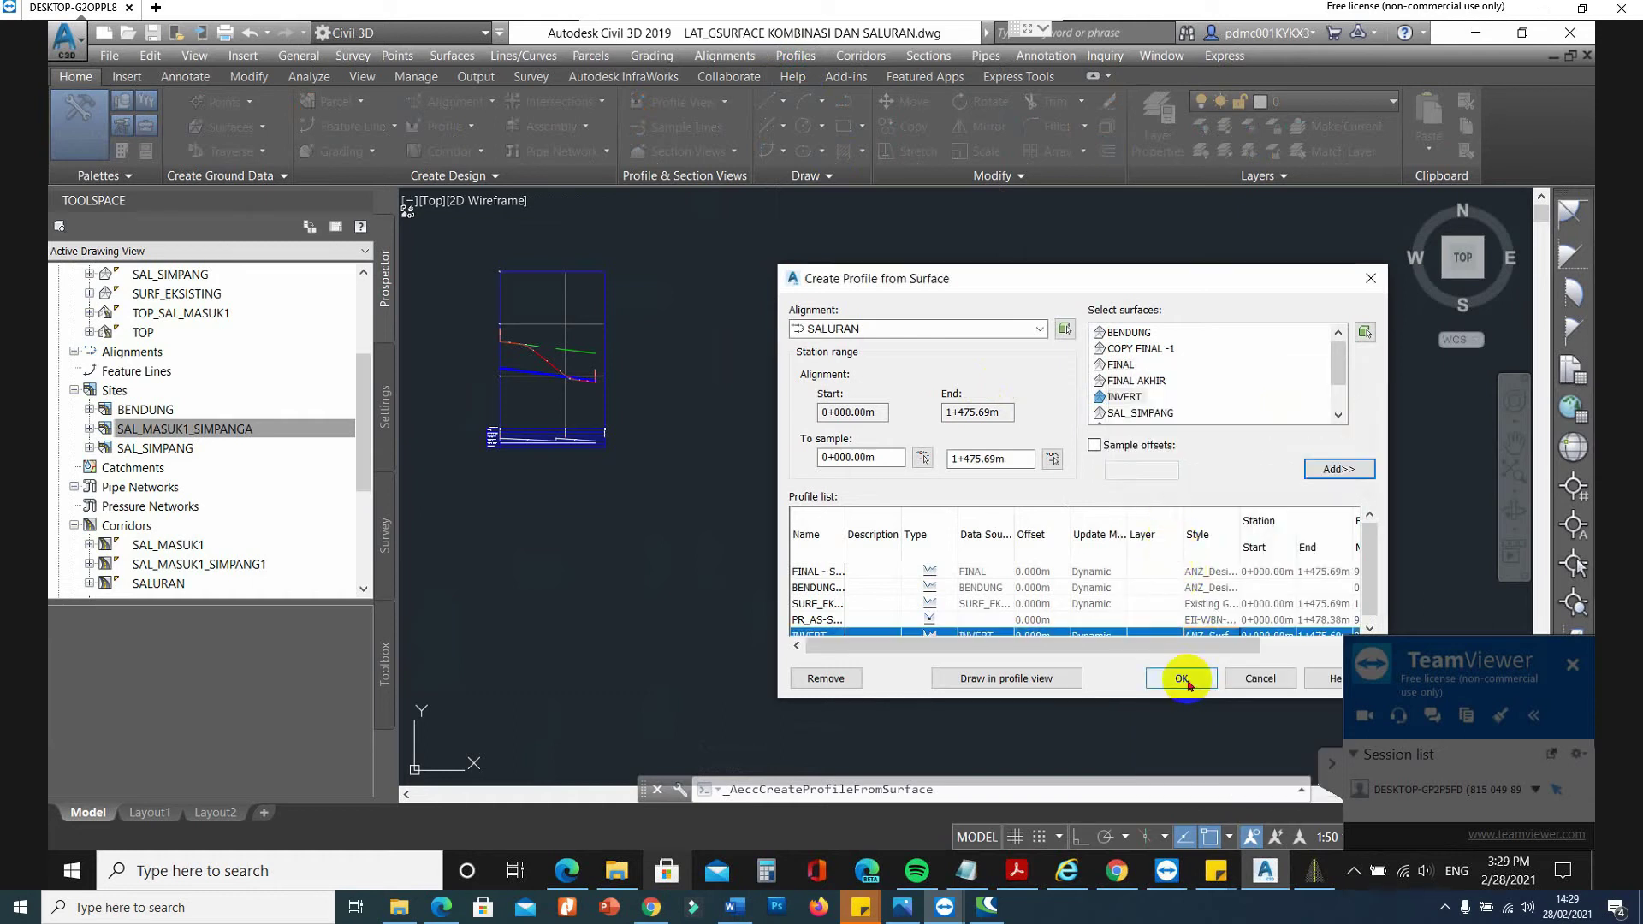
click(1179, 678)
Review the station and elevation ranges in the SAL_MASUK1_SIMPANGB profile view properties without changing them.
scroll(828, 409, up, 5)
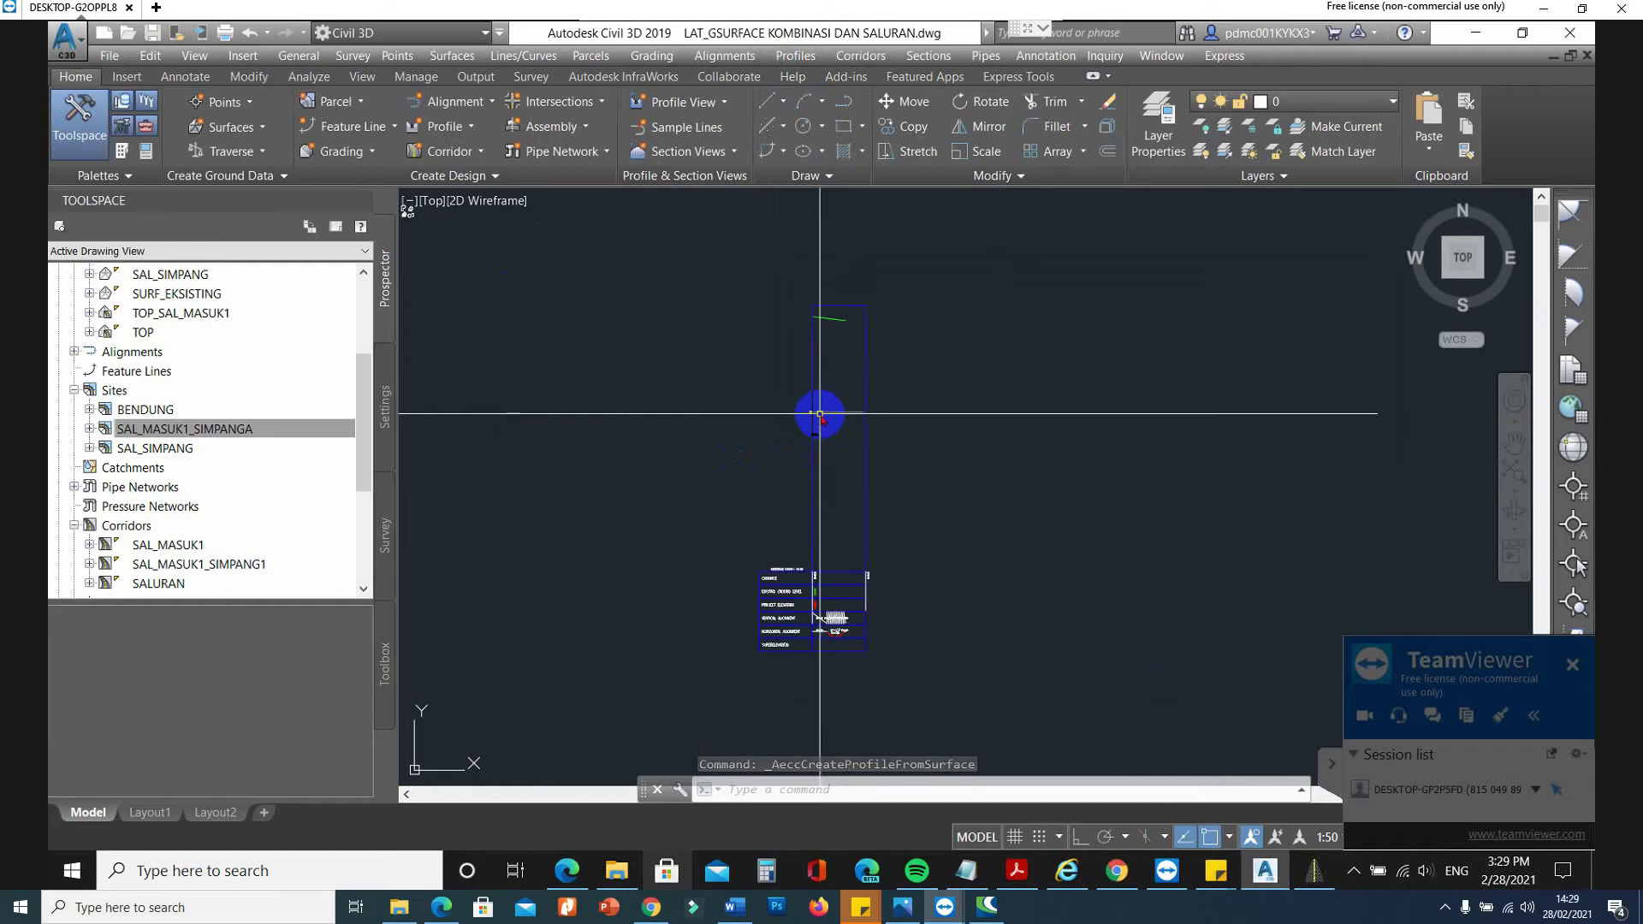
click(820, 414)
right_click(820, 414)
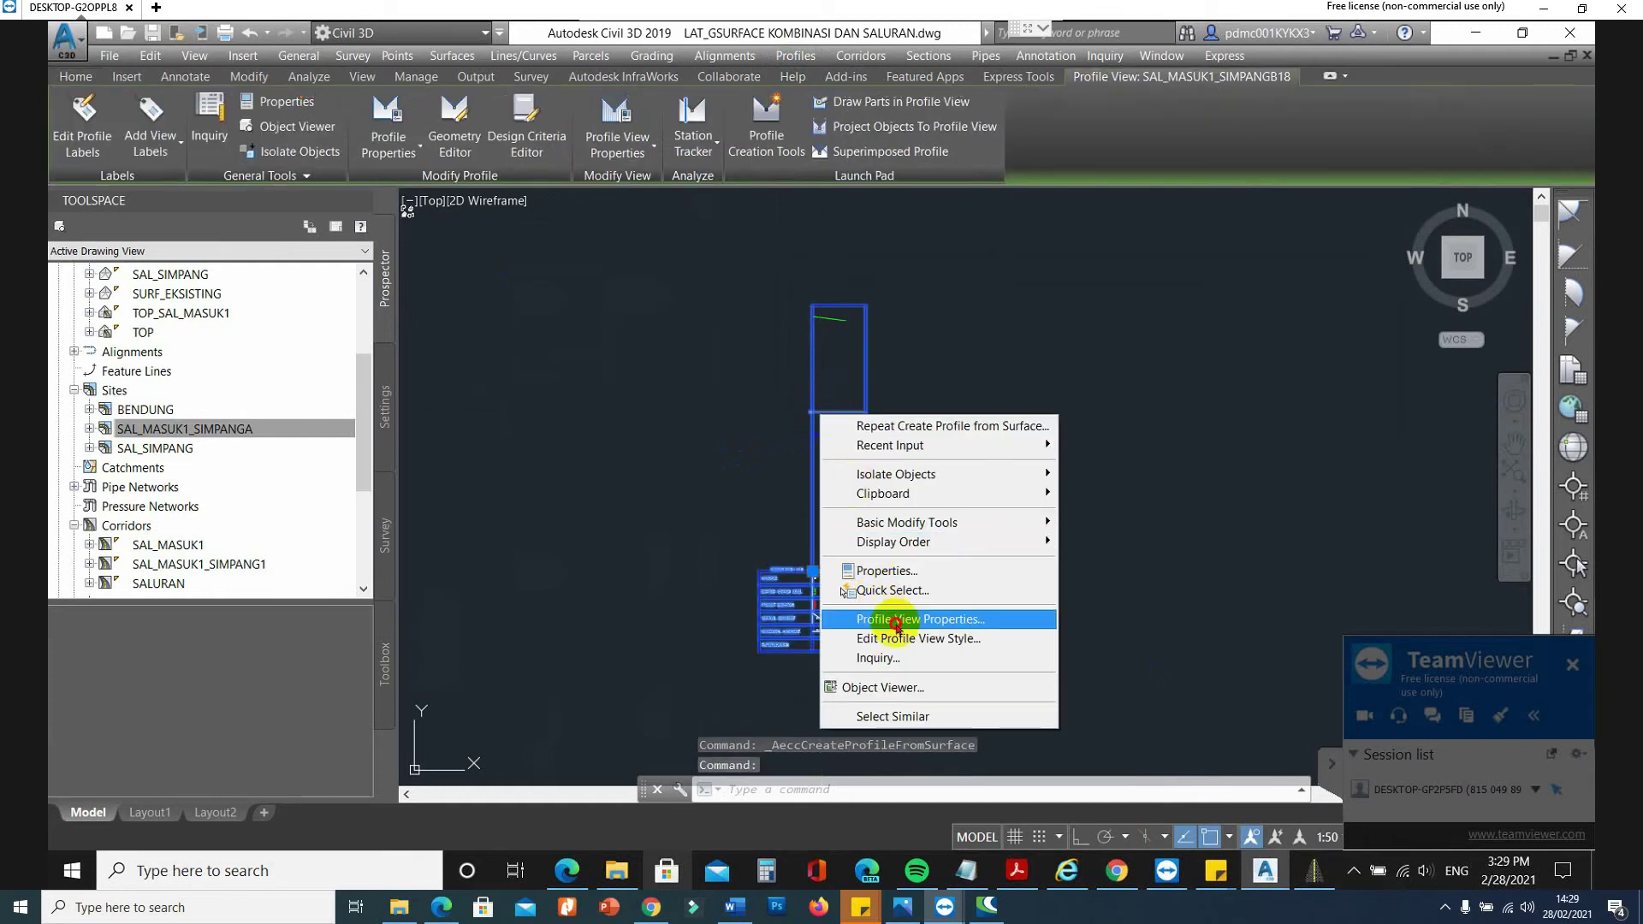
click(898, 639)
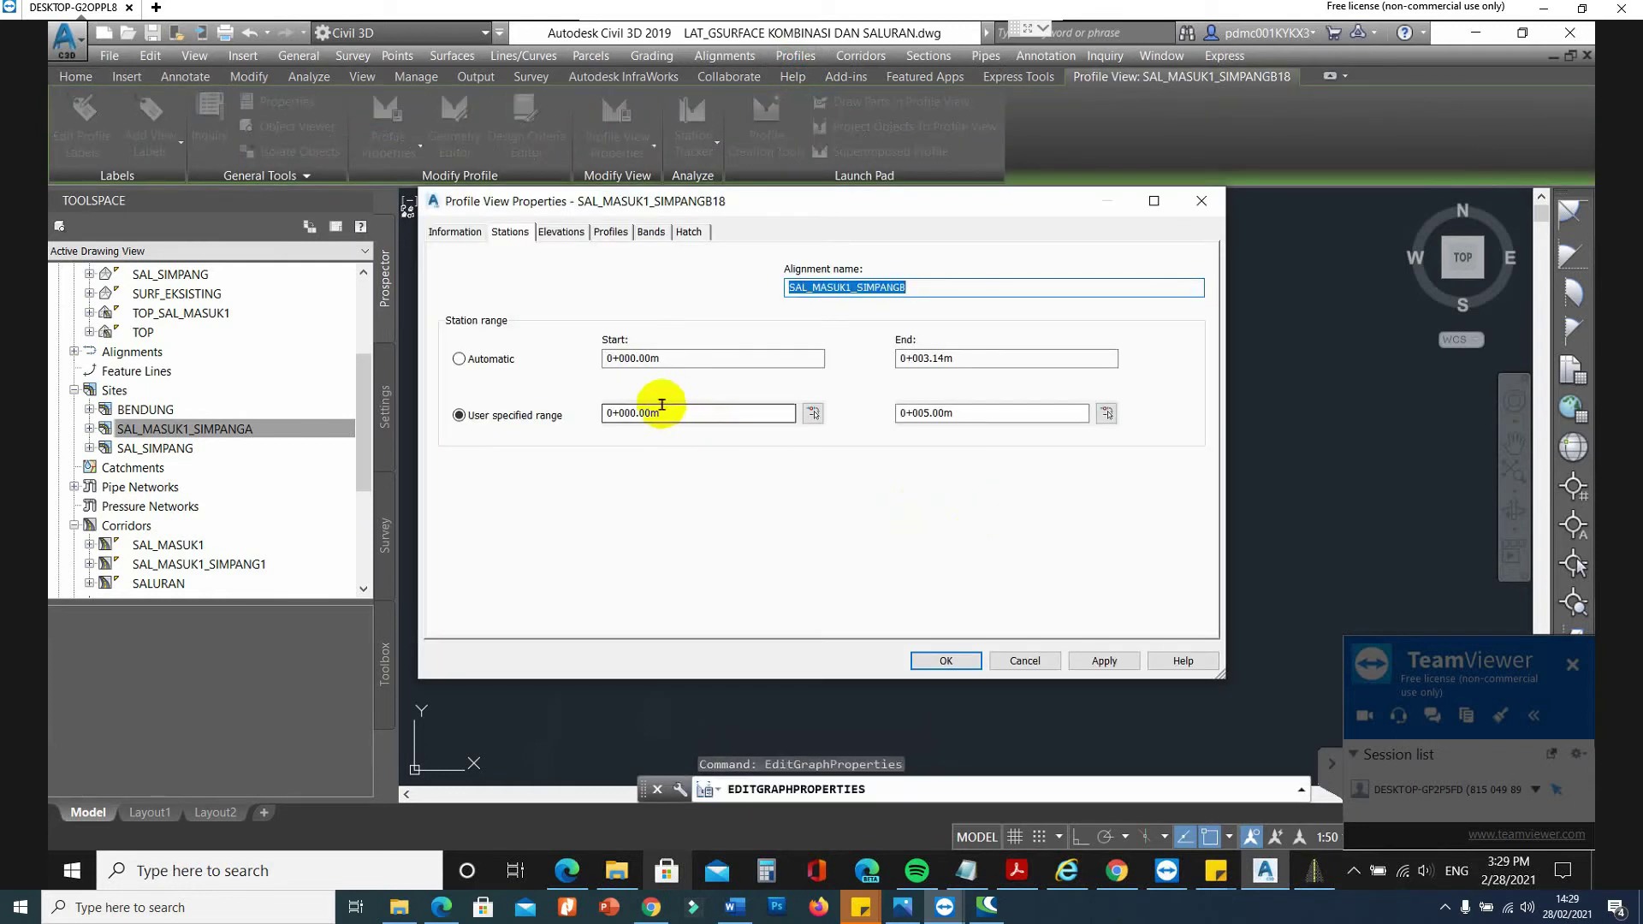
click(560, 232)
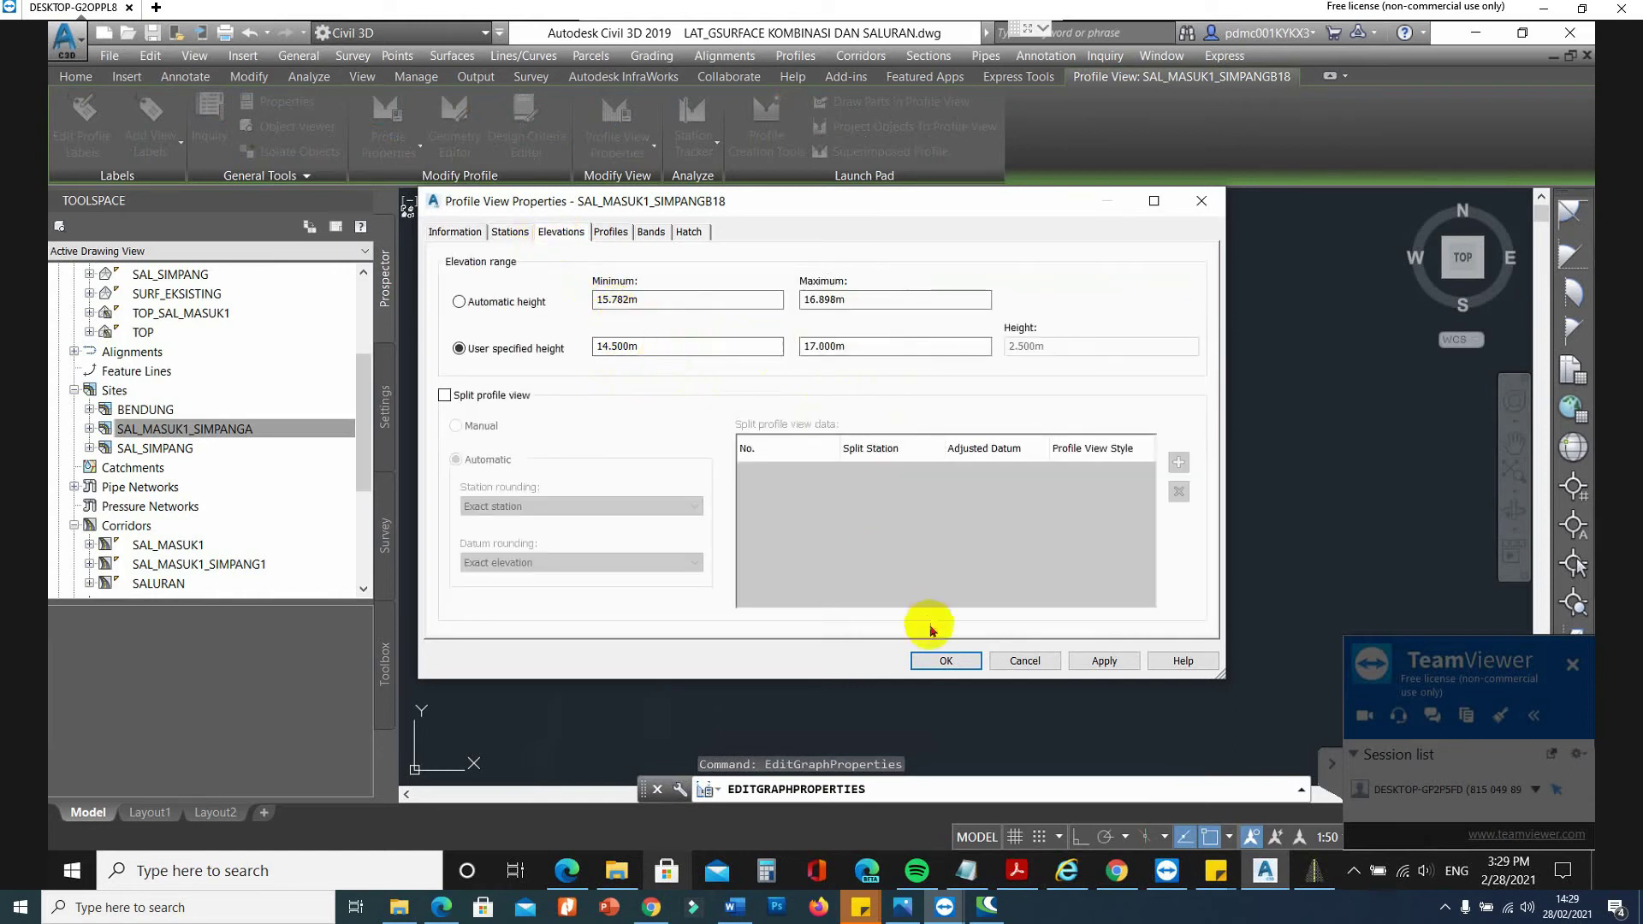
click(945, 661)
scroll(822, 470, up, 5)
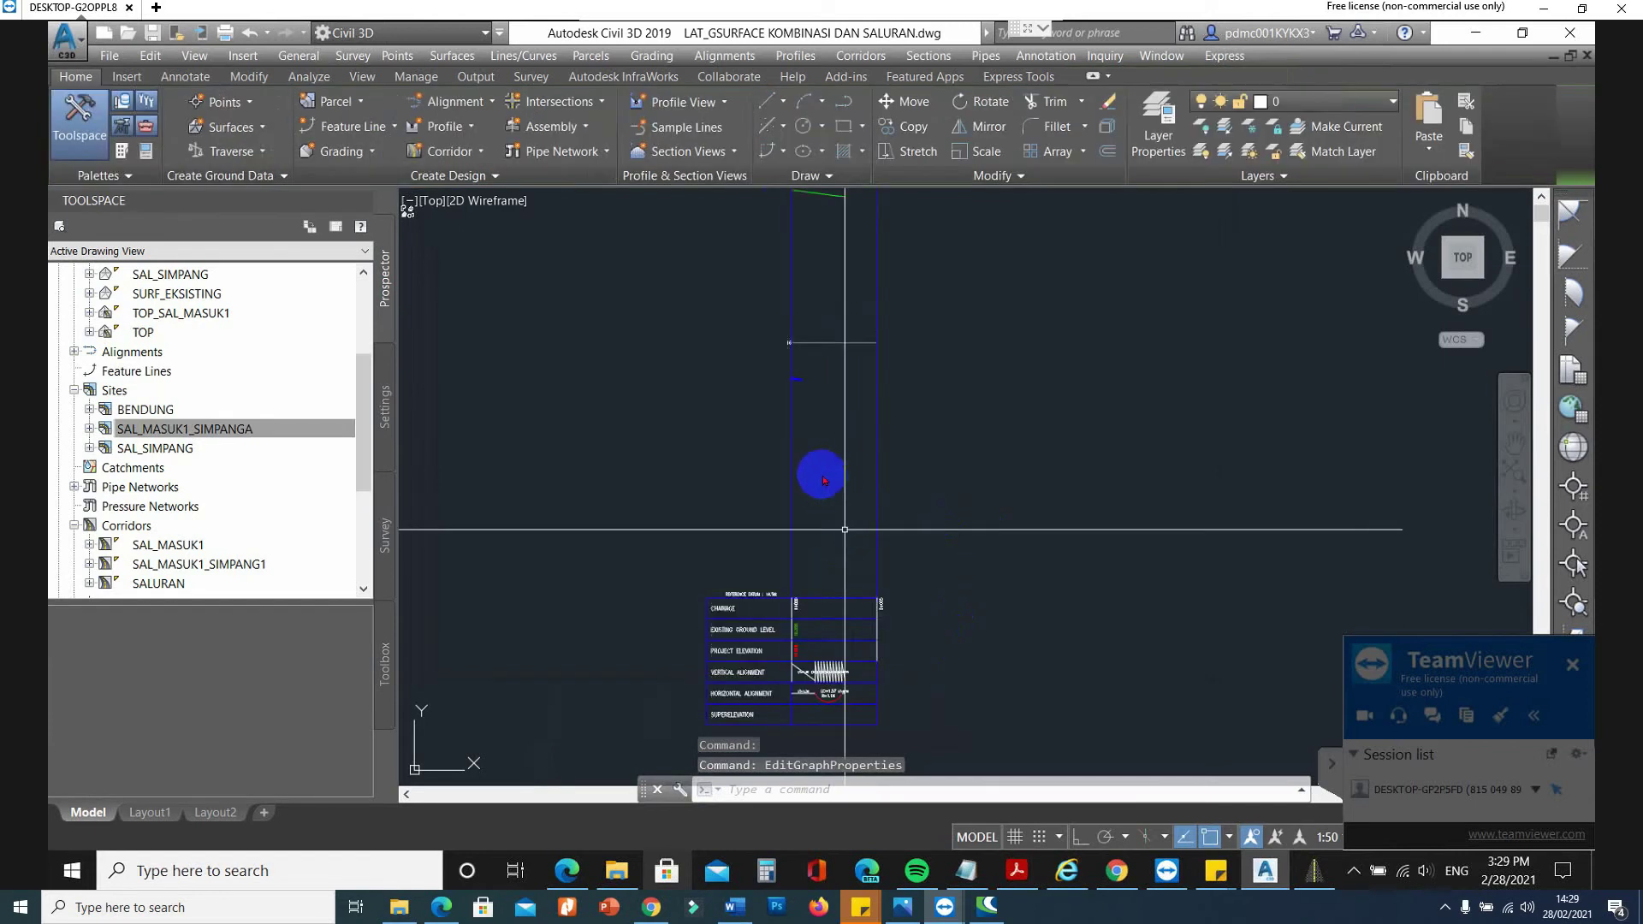
key(Escape)
scroll(873, 561, down, 4)
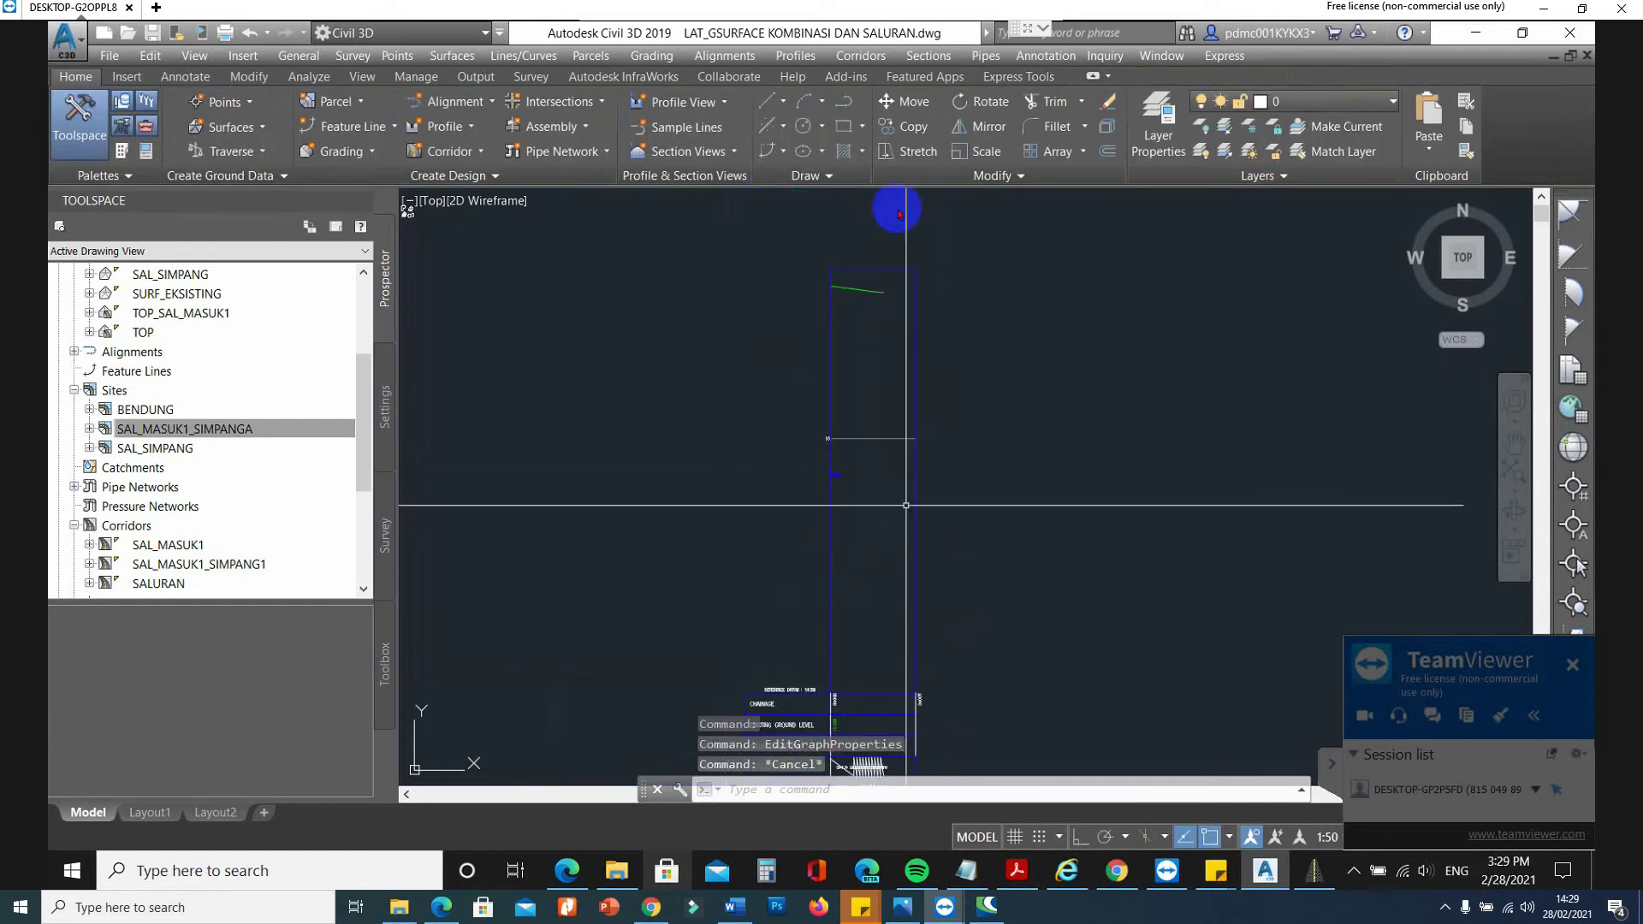
Create a sampled profile of the INVERT surface for the SAL_MASUK1_SIMPANGB alignment over its full station range.
click(805, 55)
click(881, 80)
click(899, 327)
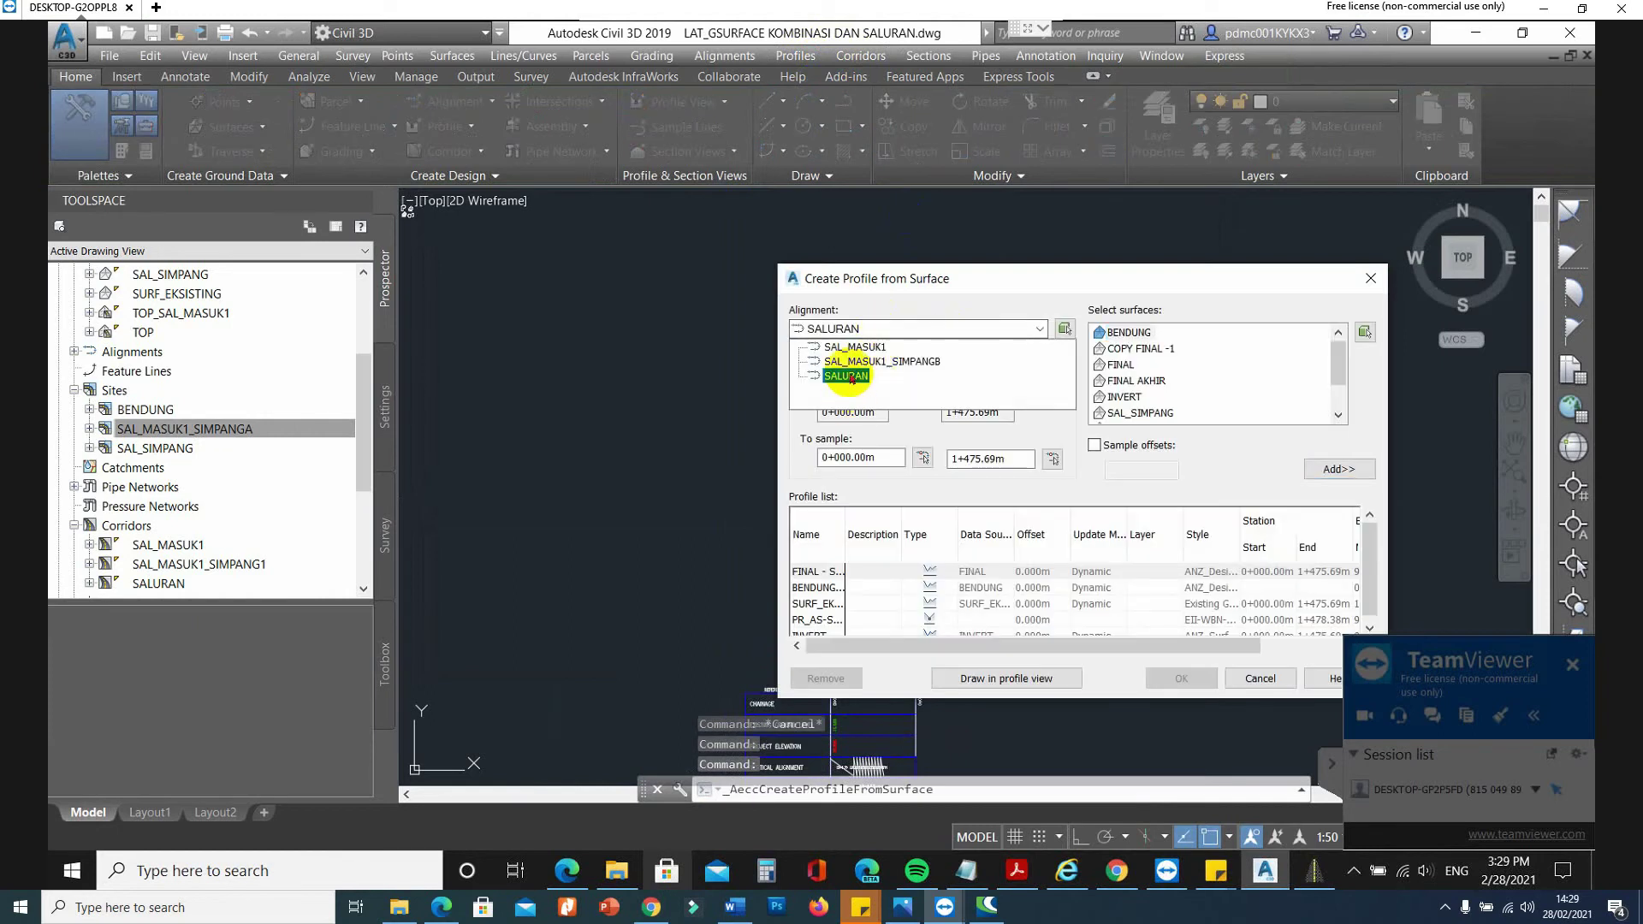
click(854, 363)
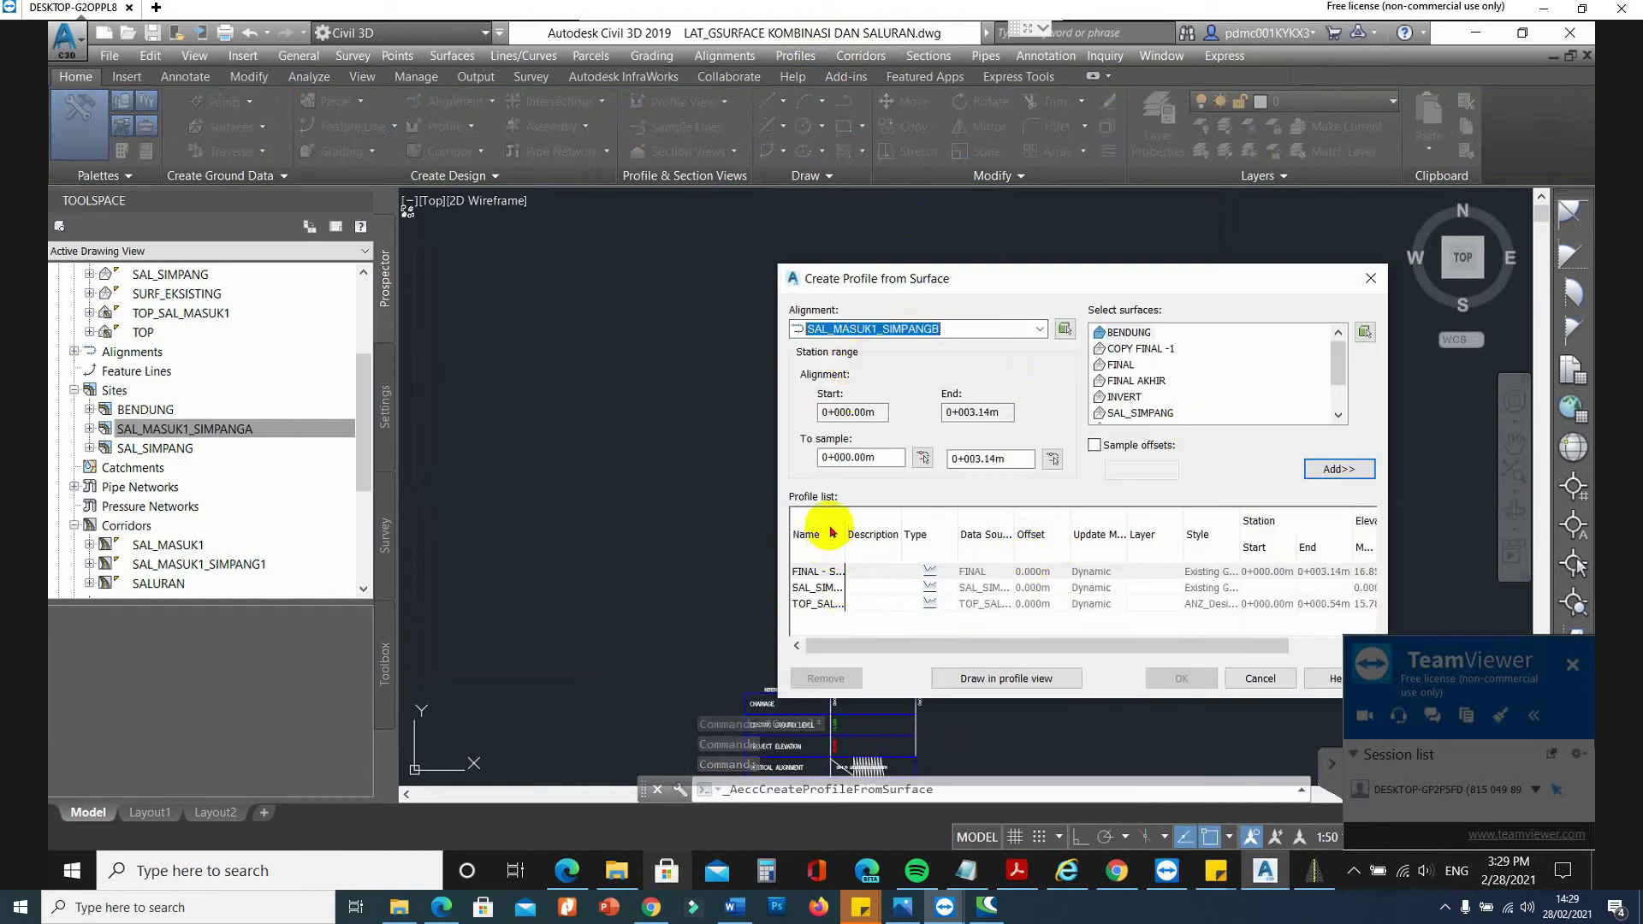
drag(845, 514, 994, 526)
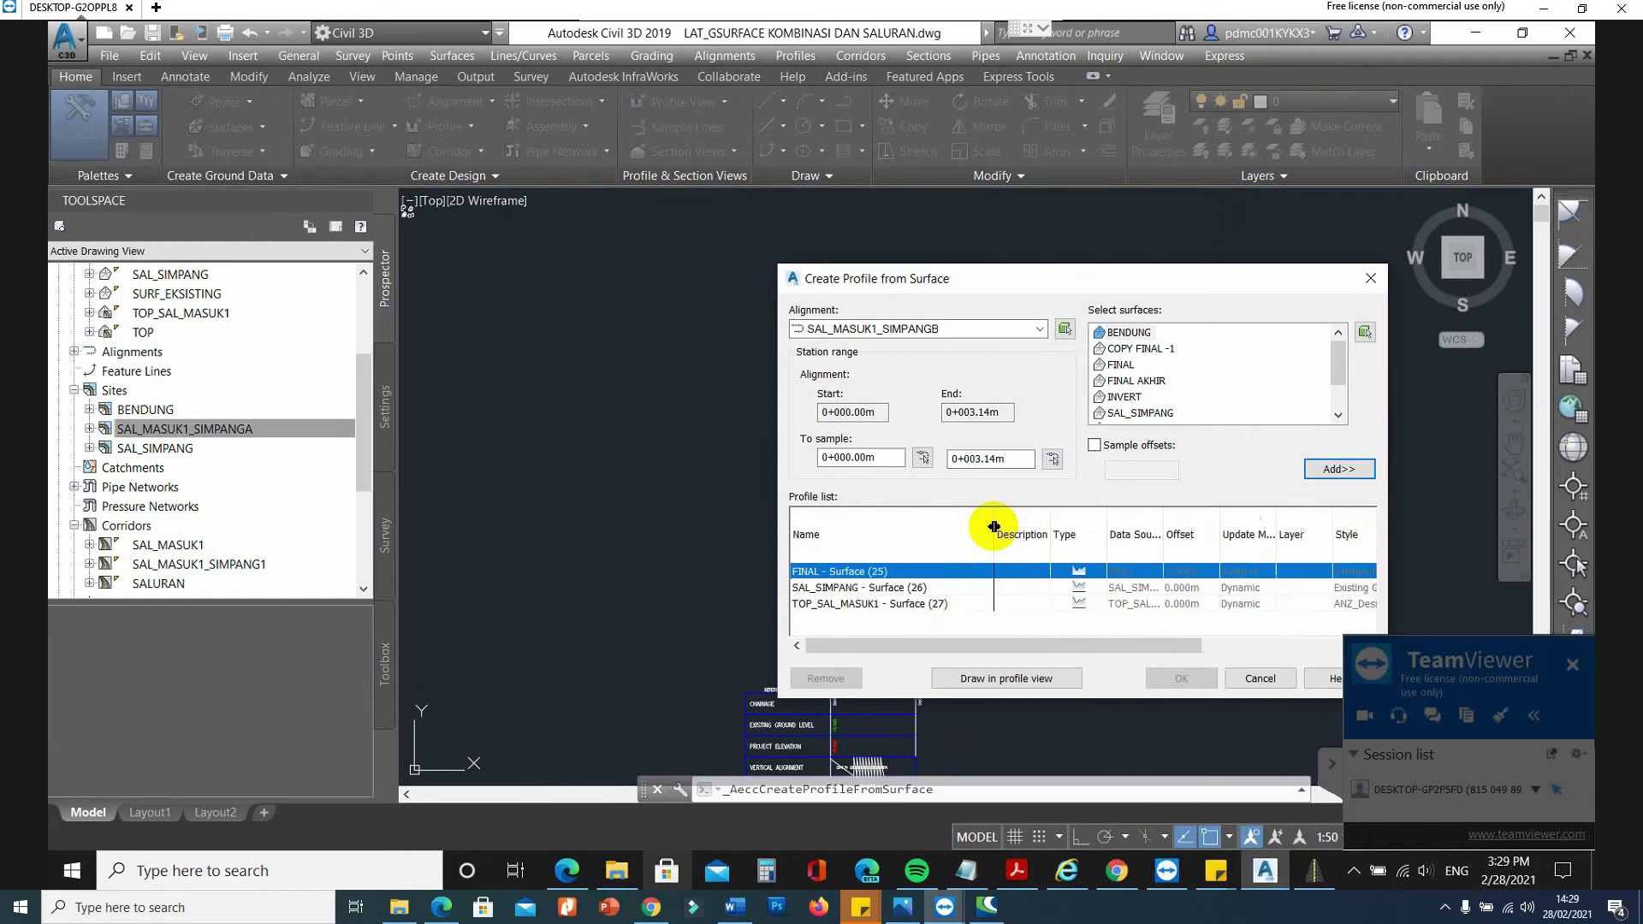
click(1131, 400)
click(1339, 469)
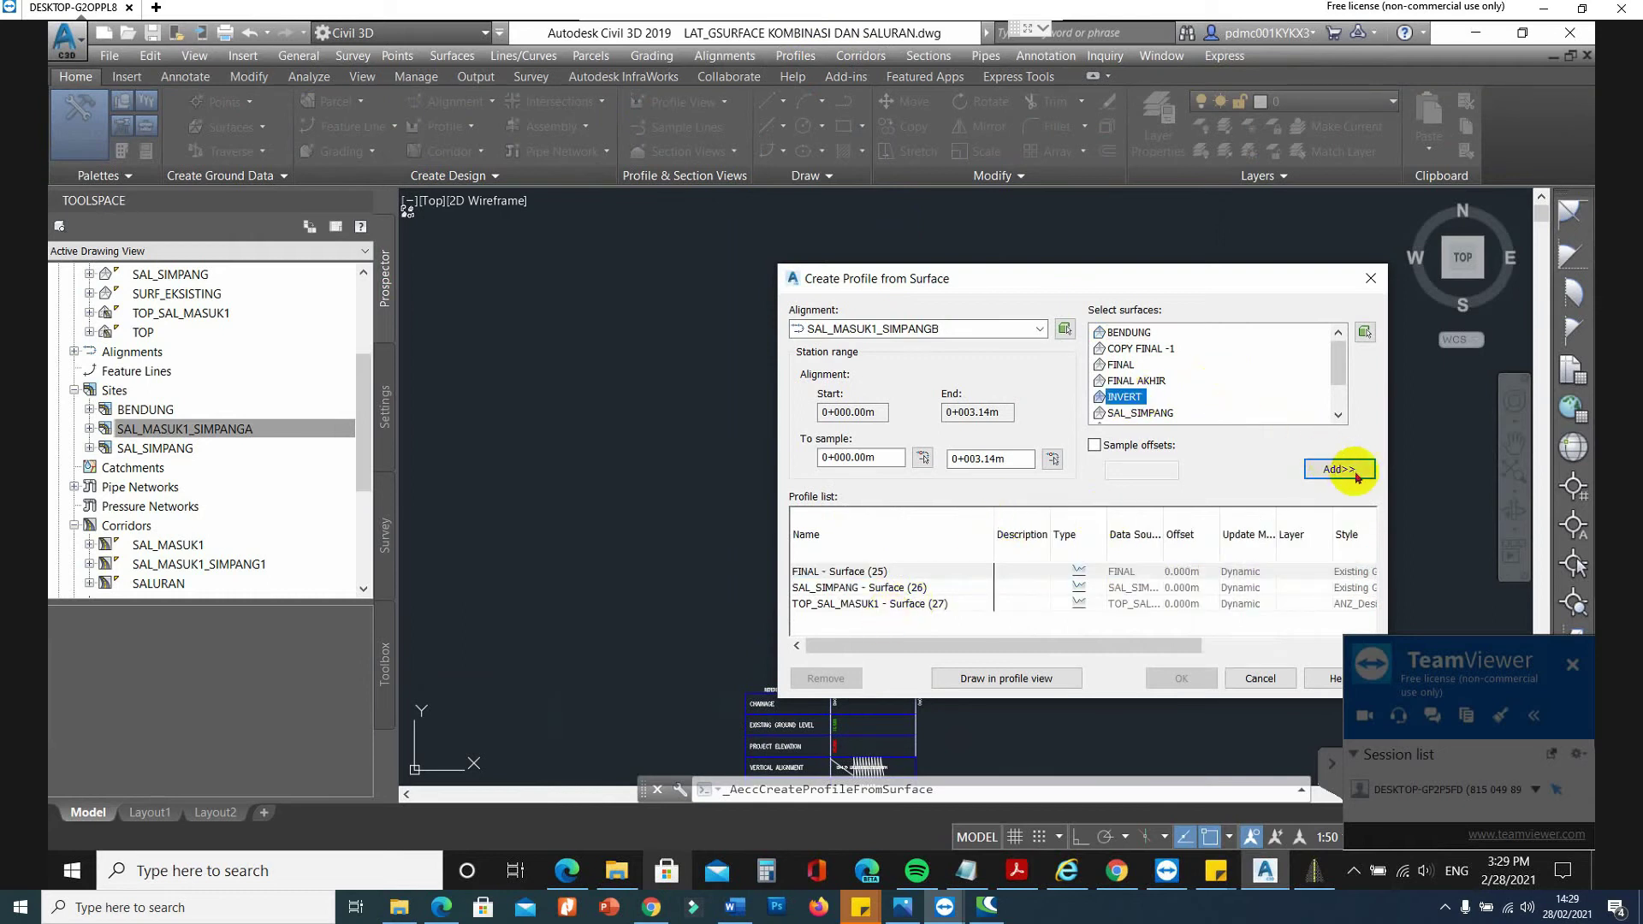
click(1181, 677)
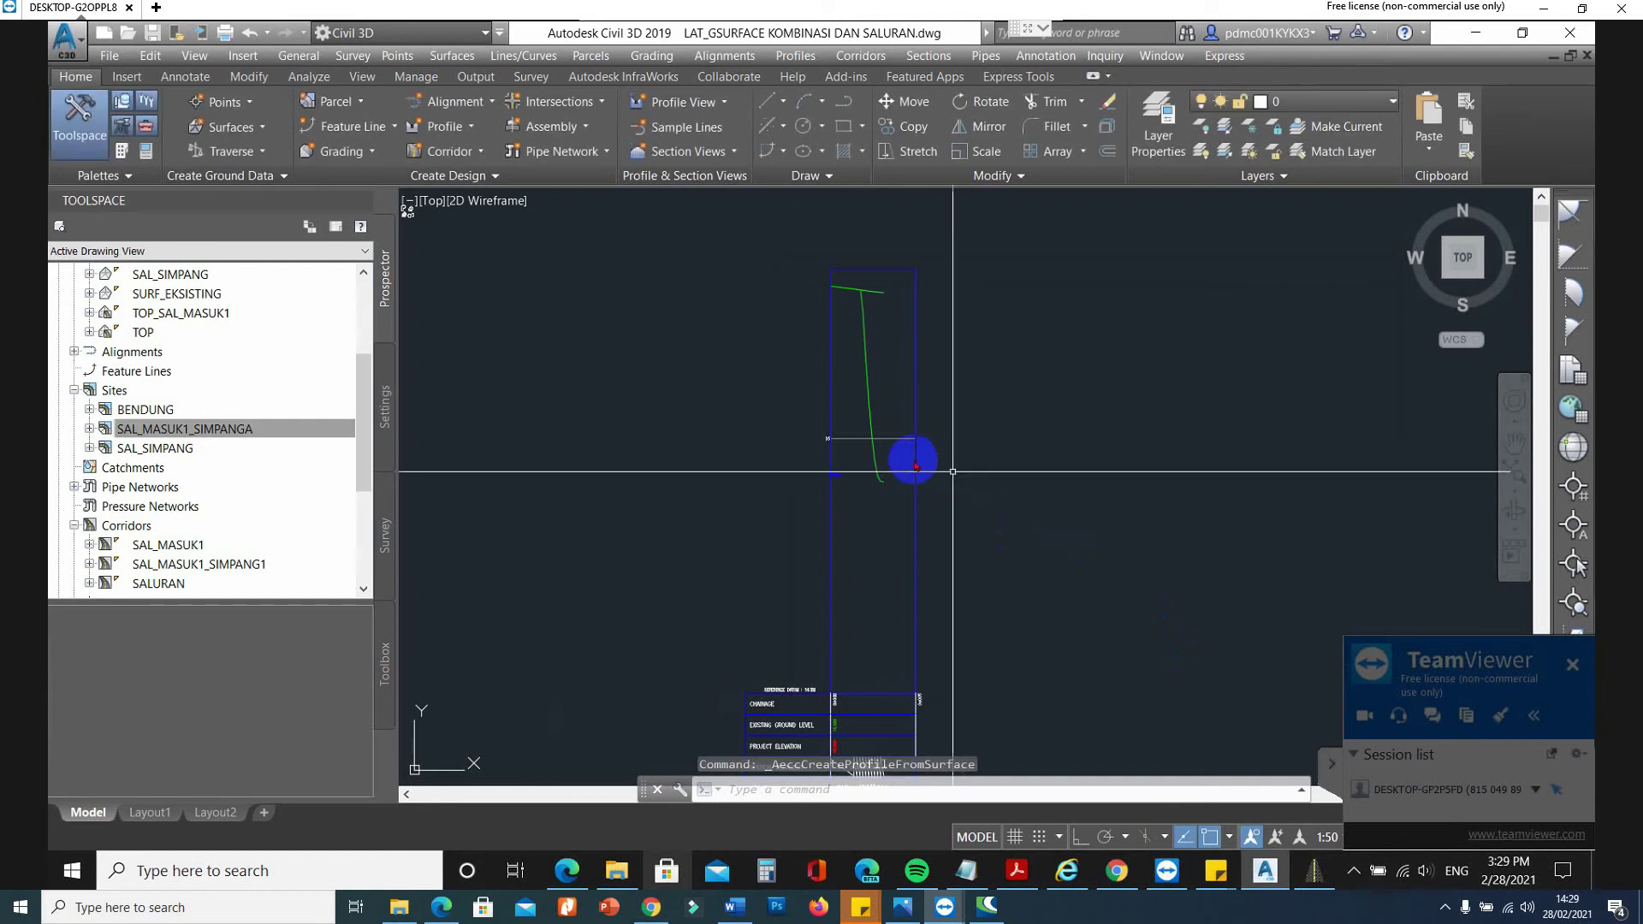
Create a layout profile named PR_SAL_MASUK1_SIMPANGB in the SAL_MASUK1_SIMPANGB profile view, using the EII-WBN-Design Profile style and EII-WBN-Complete Label Set.
scroll(843, 325, up, 2)
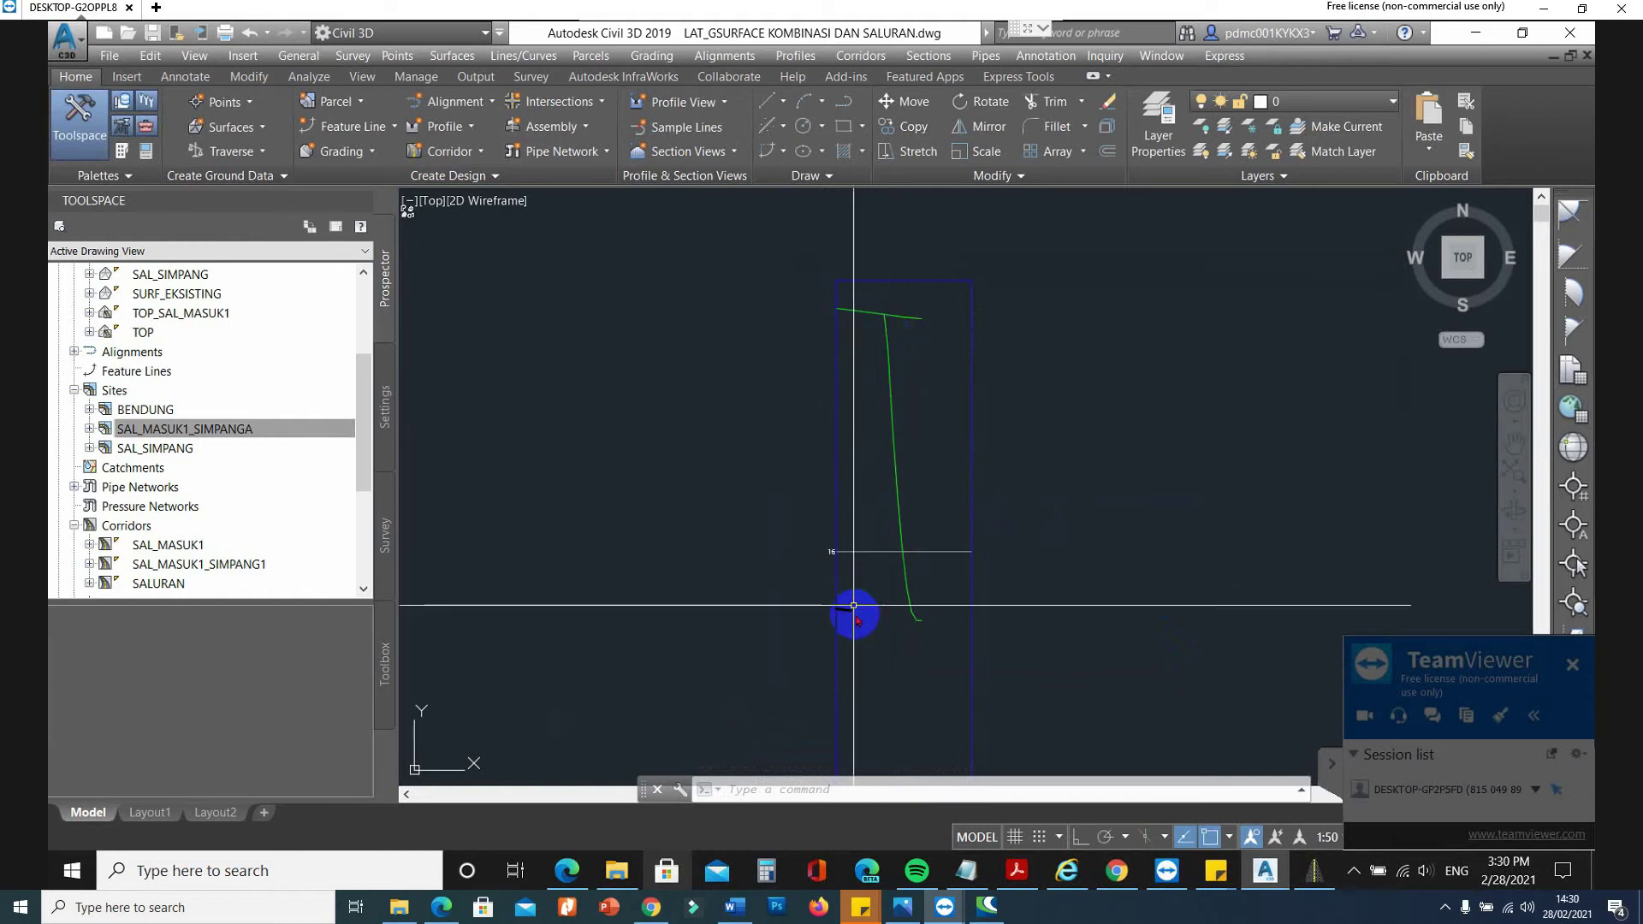
scroll(888, 633, up, 4)
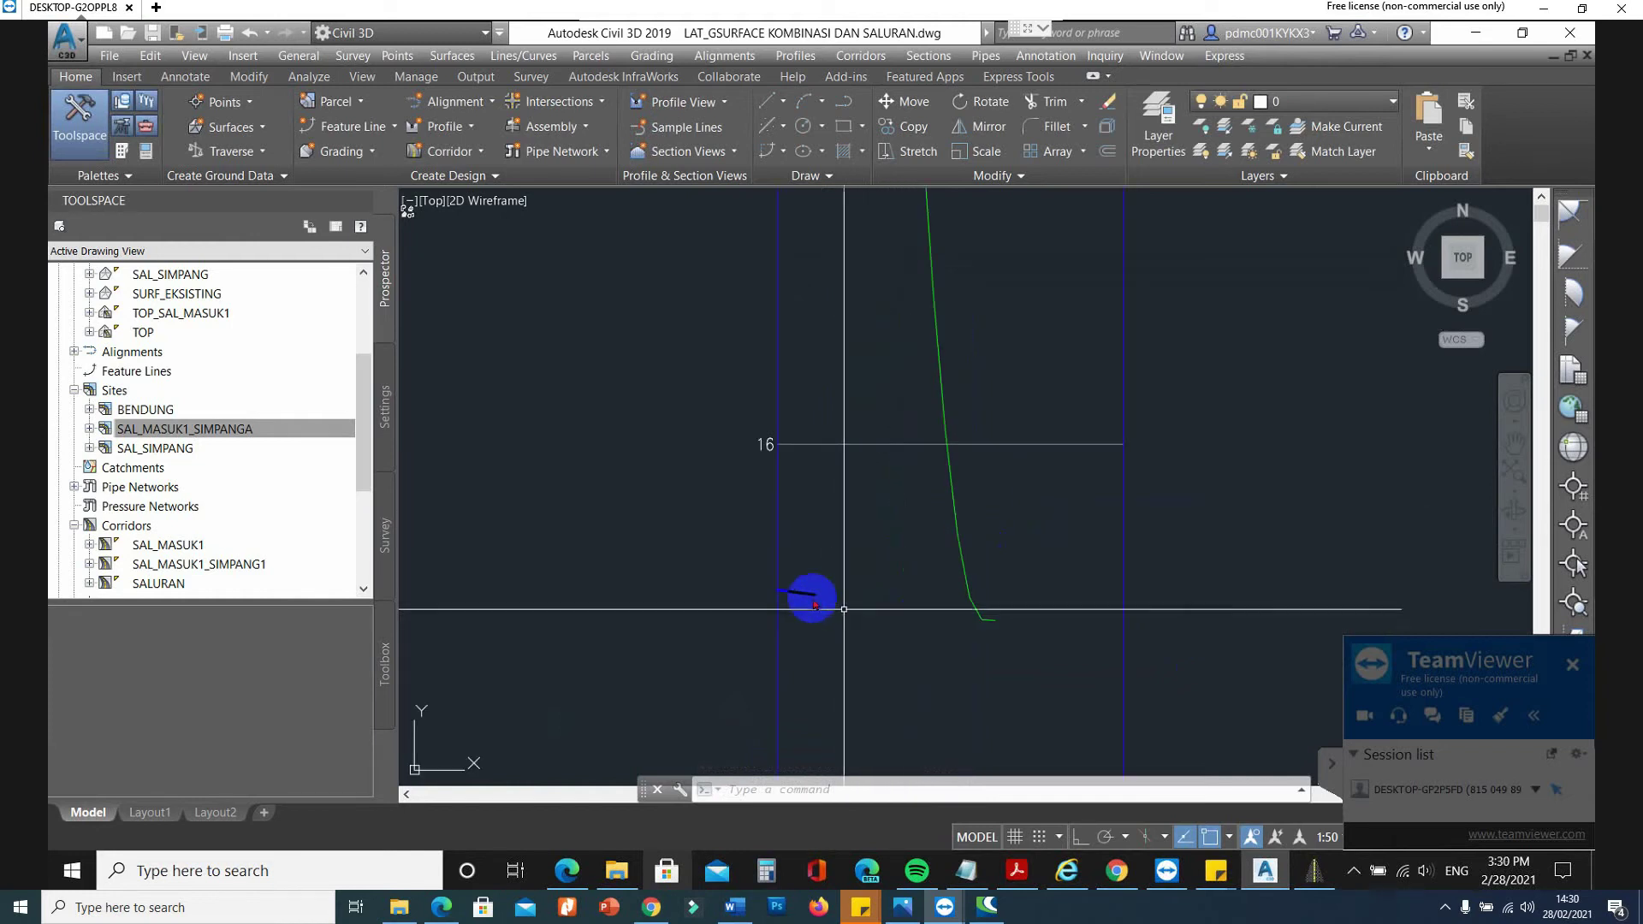
scroll(784, 590, up, 2)
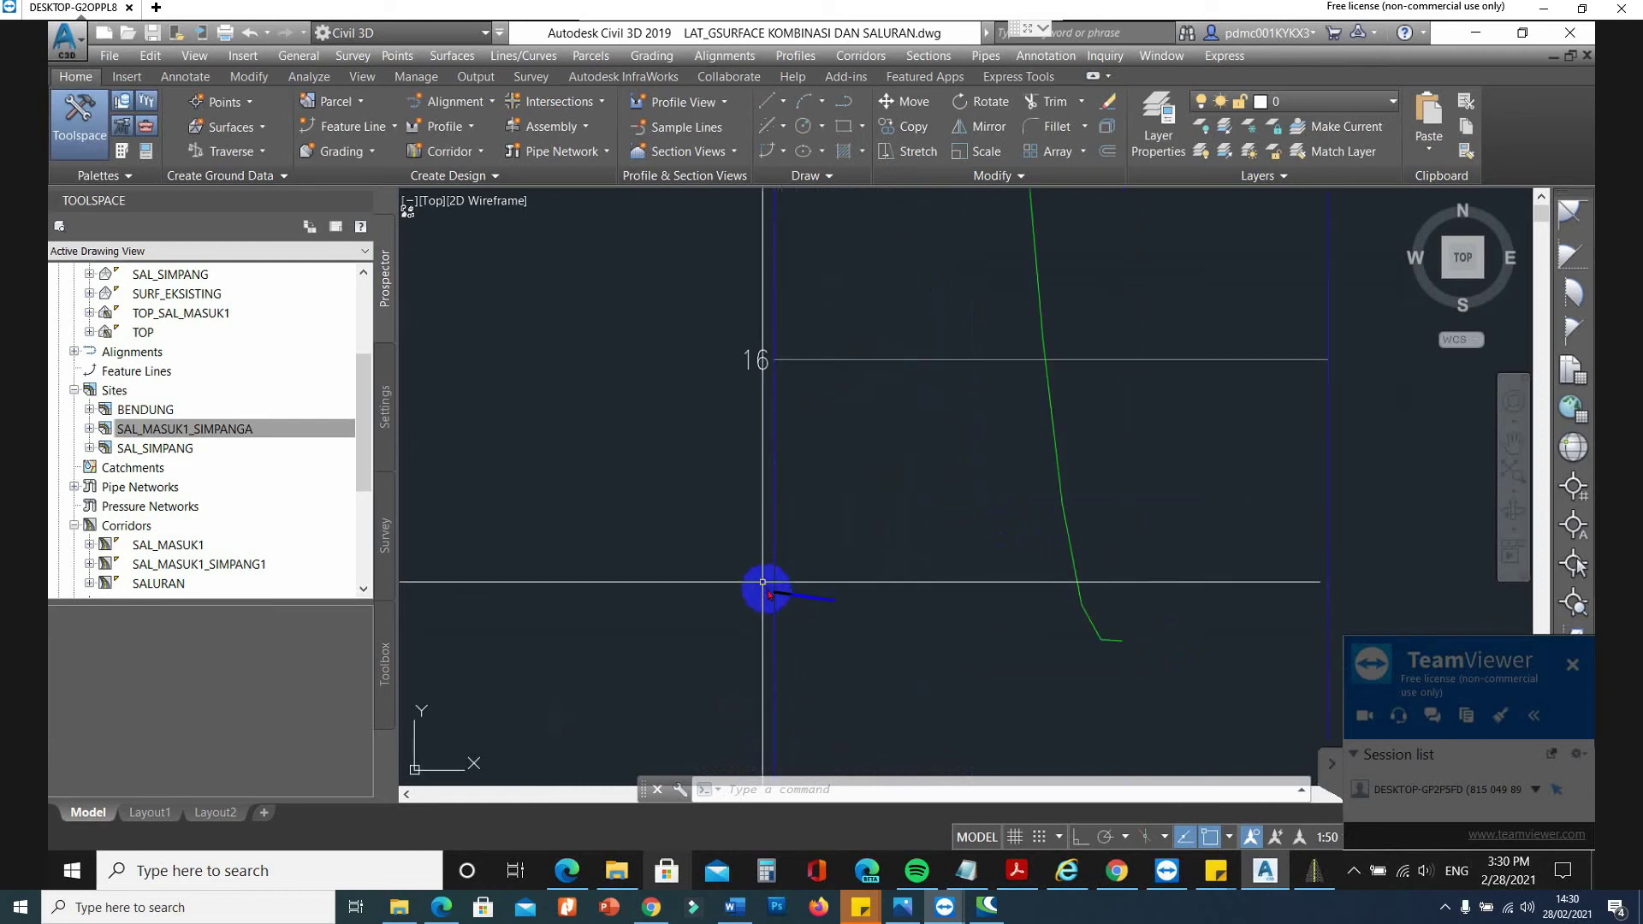
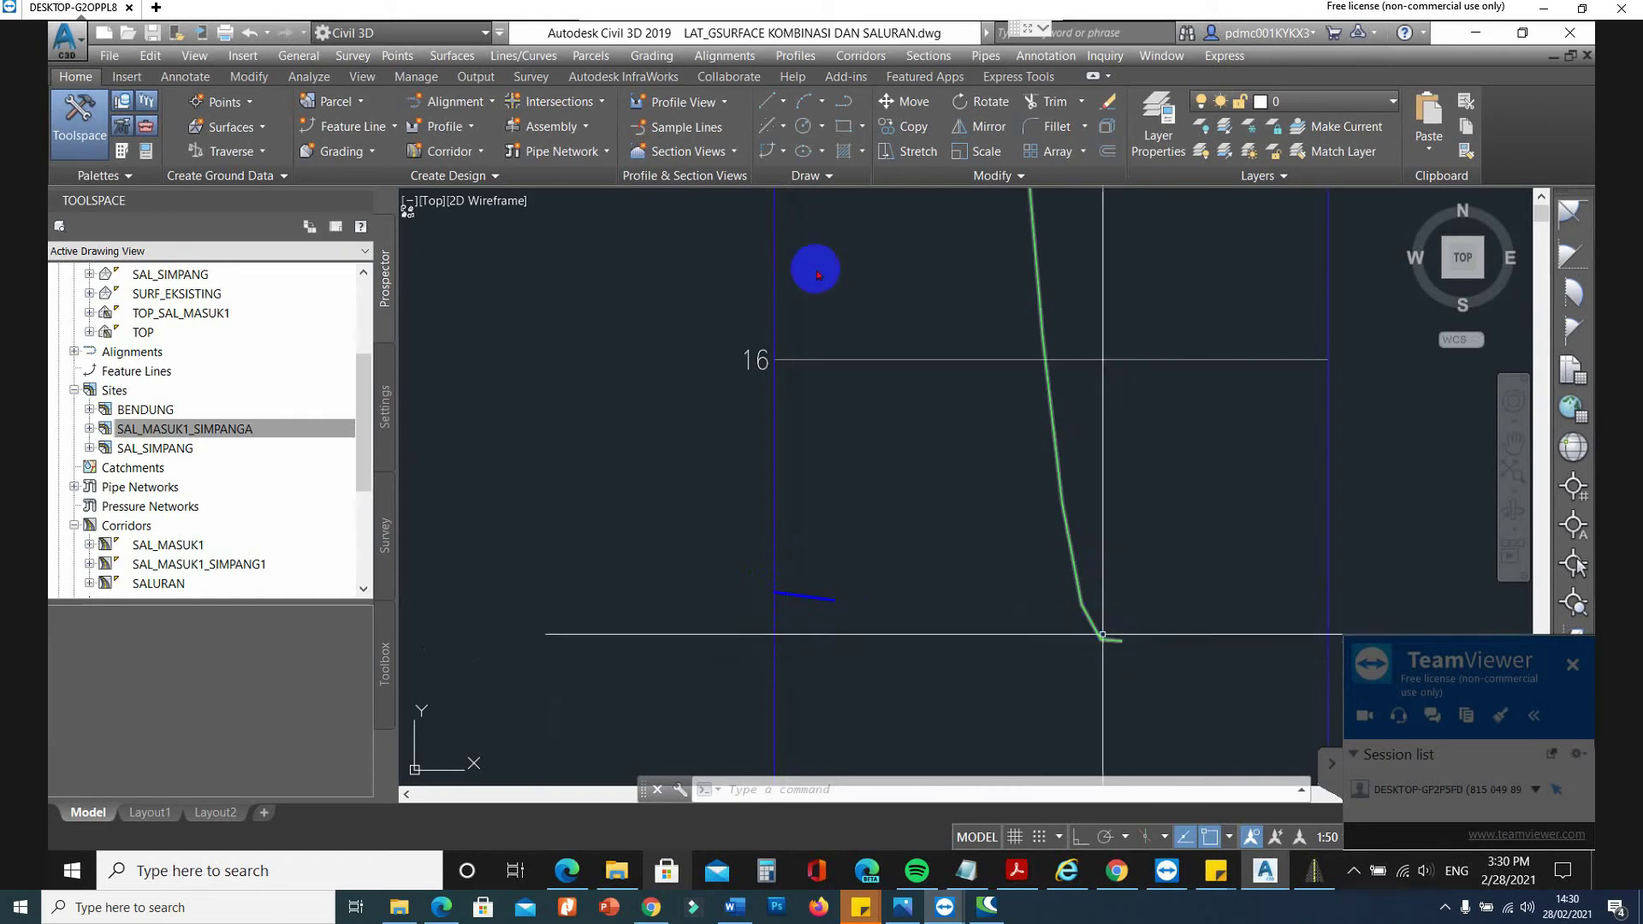
click(796, 56)
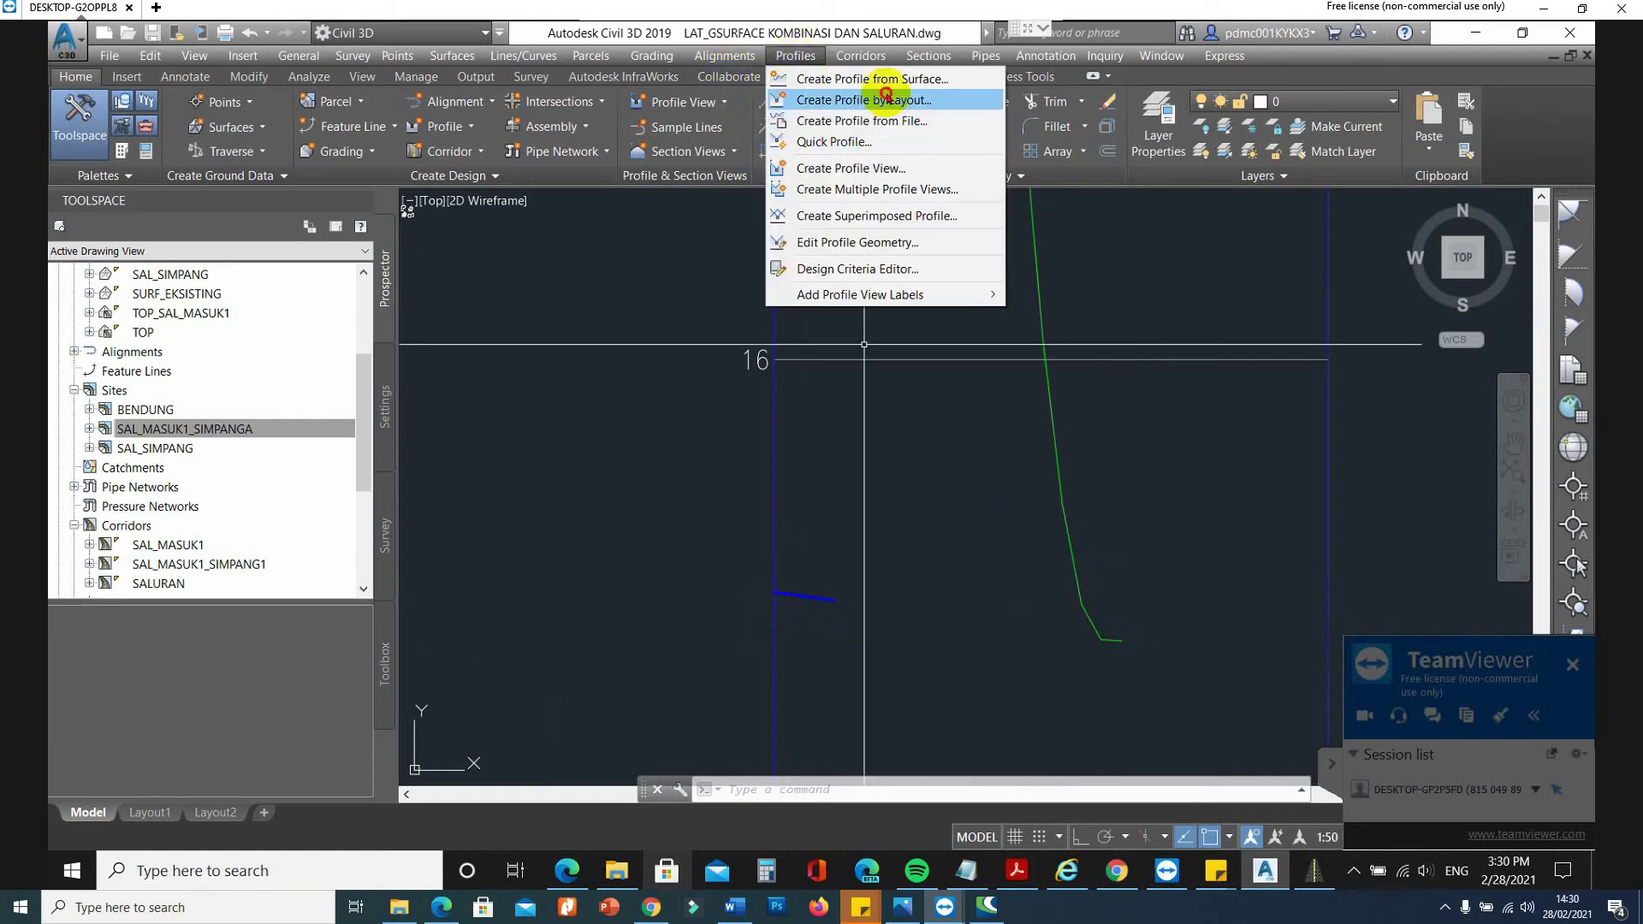
click(891, 103)
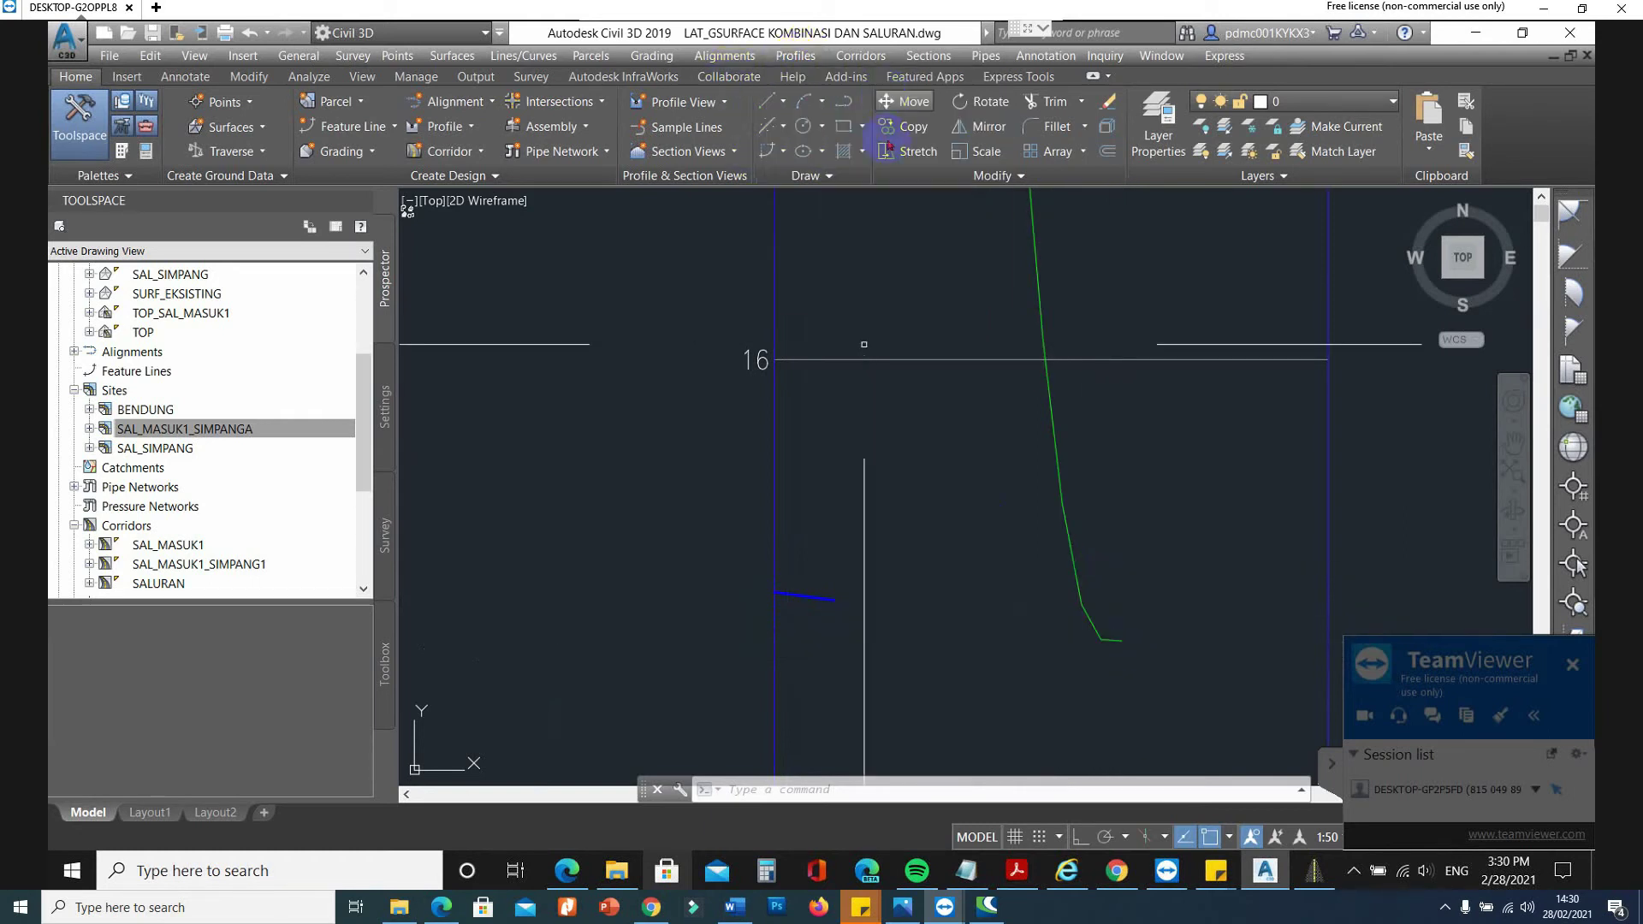
click(776, 396)
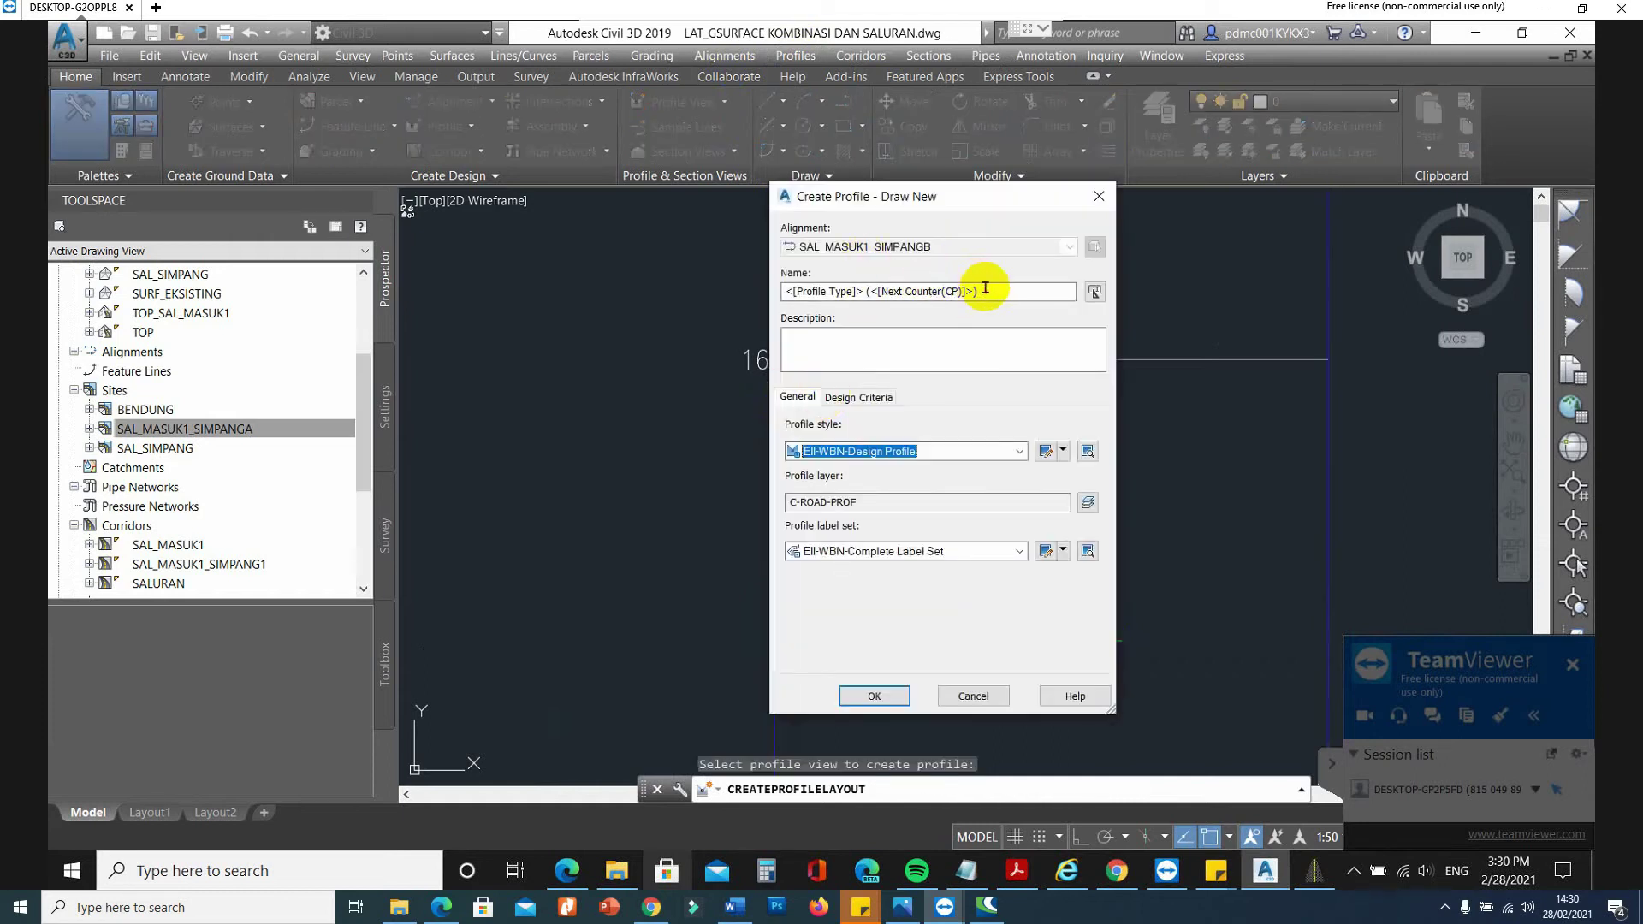
click(791, 298)
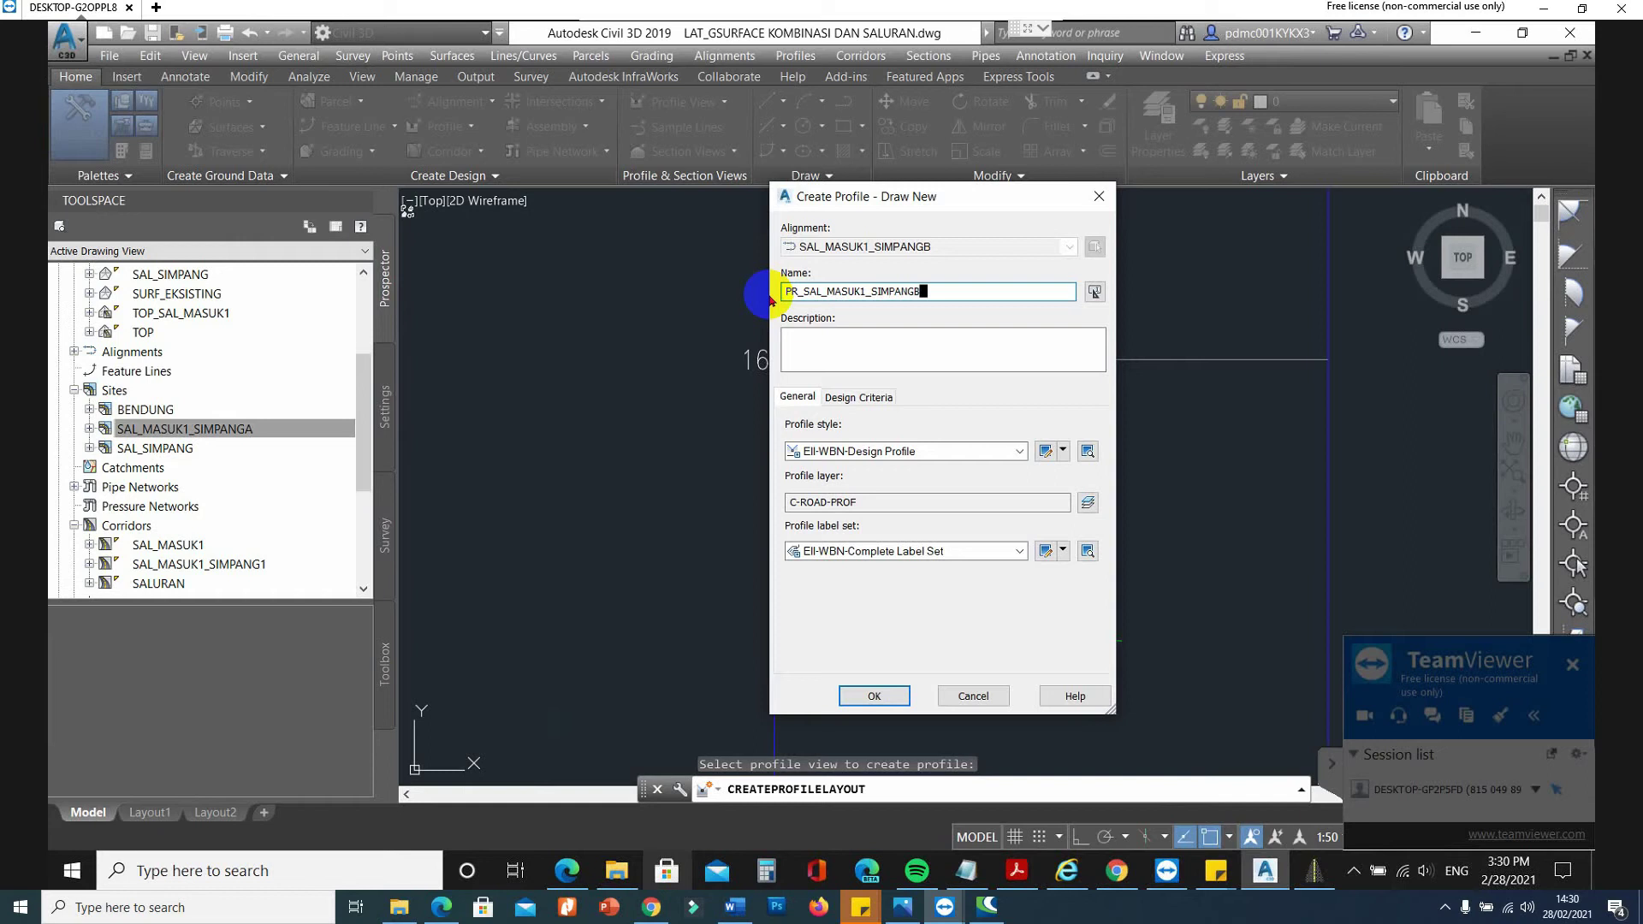
click(875, 697)
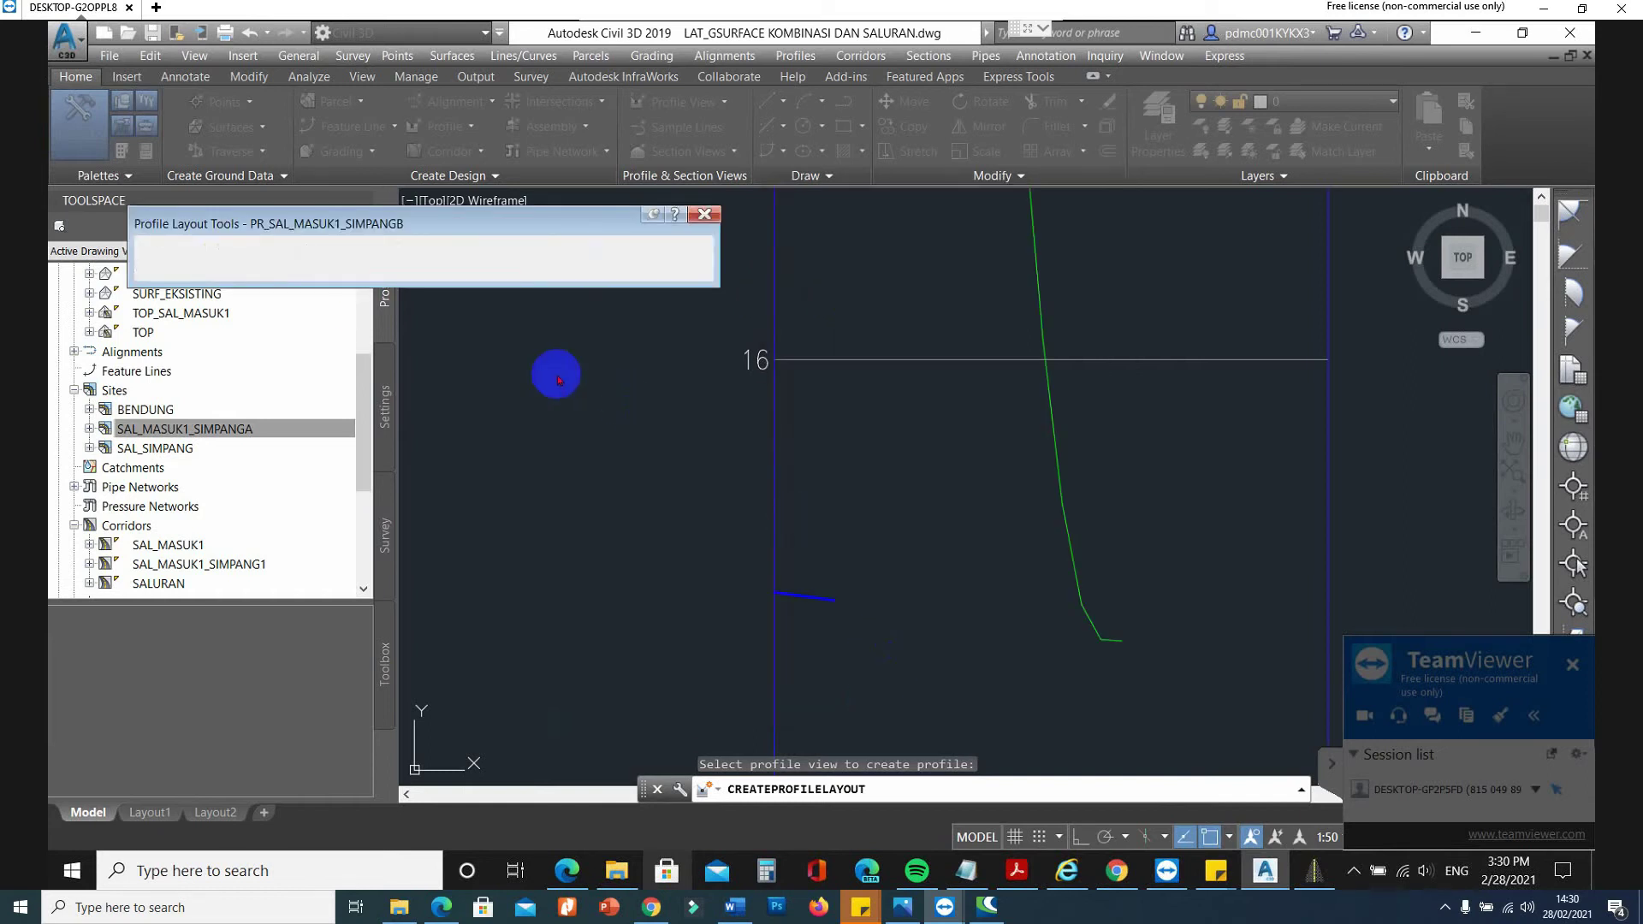
Draw three profile tangents without curves from the start of the TOP_SAL_MASUK1 surface line, through its end, to just below the INVERT profile's end.
click(167, 249)
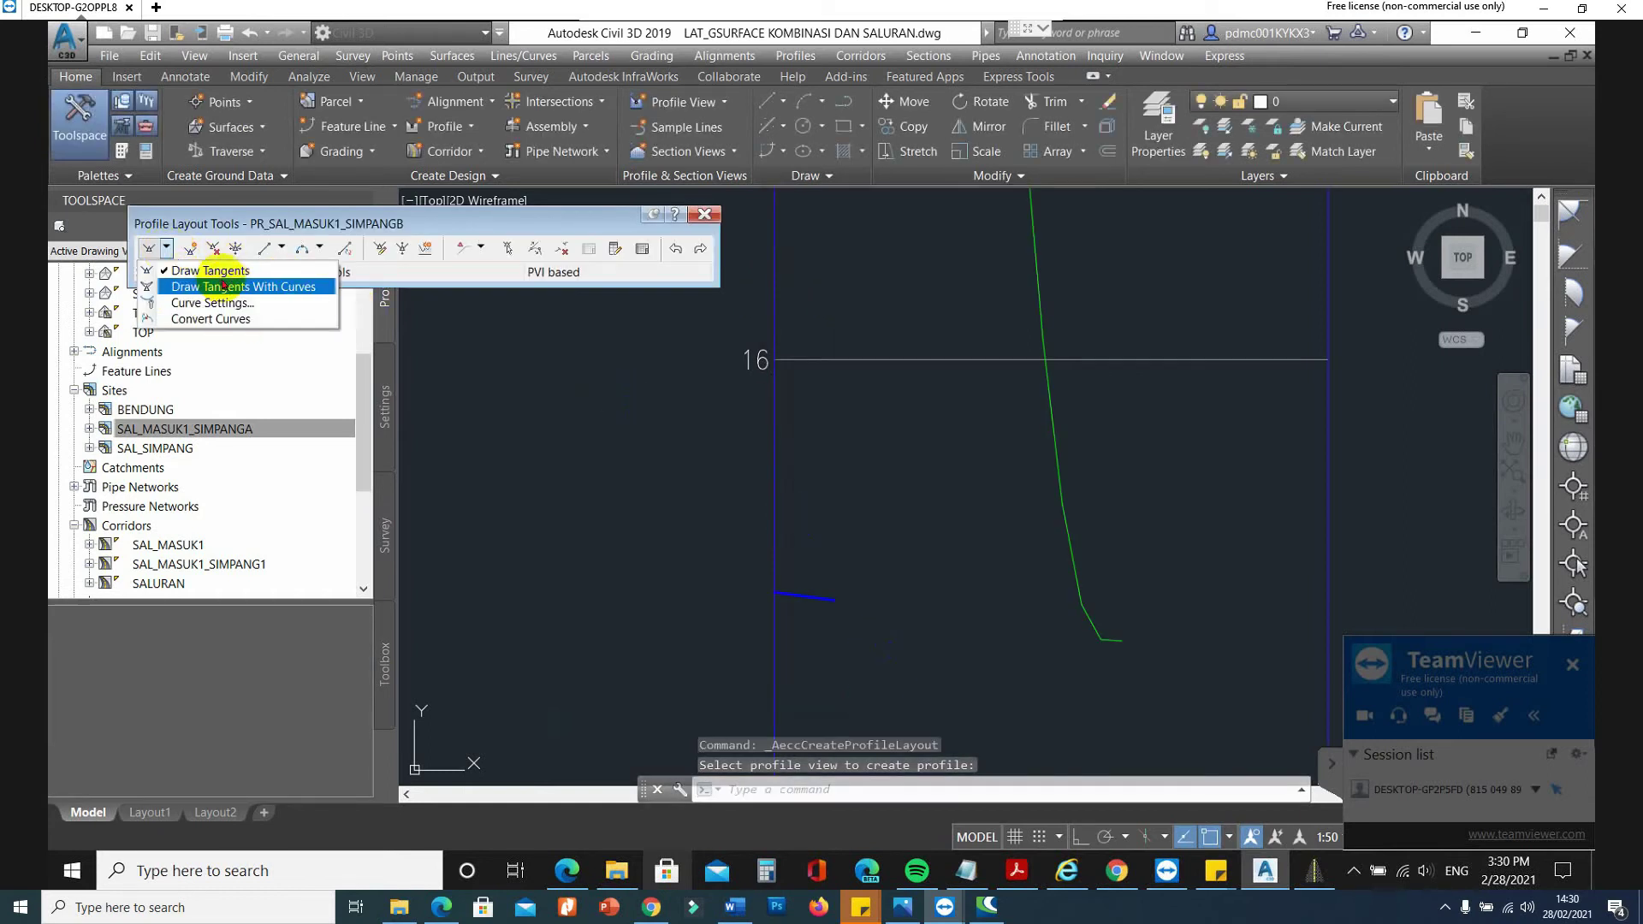
click(220, 274)
scroll(770, 597, up, 3)
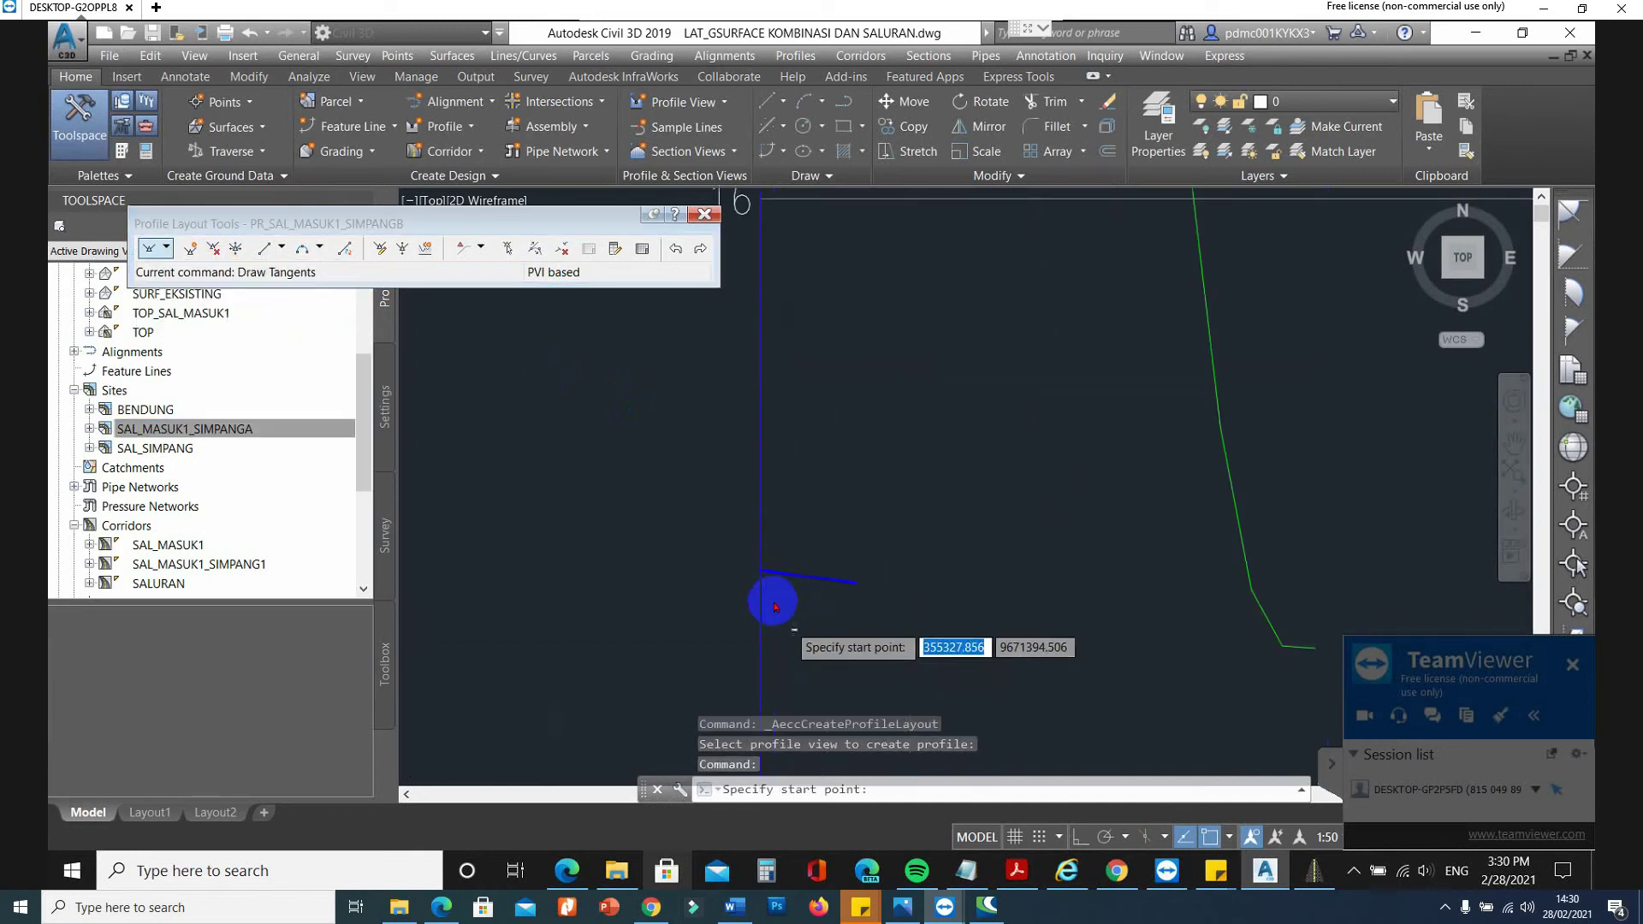
click(743, 536)
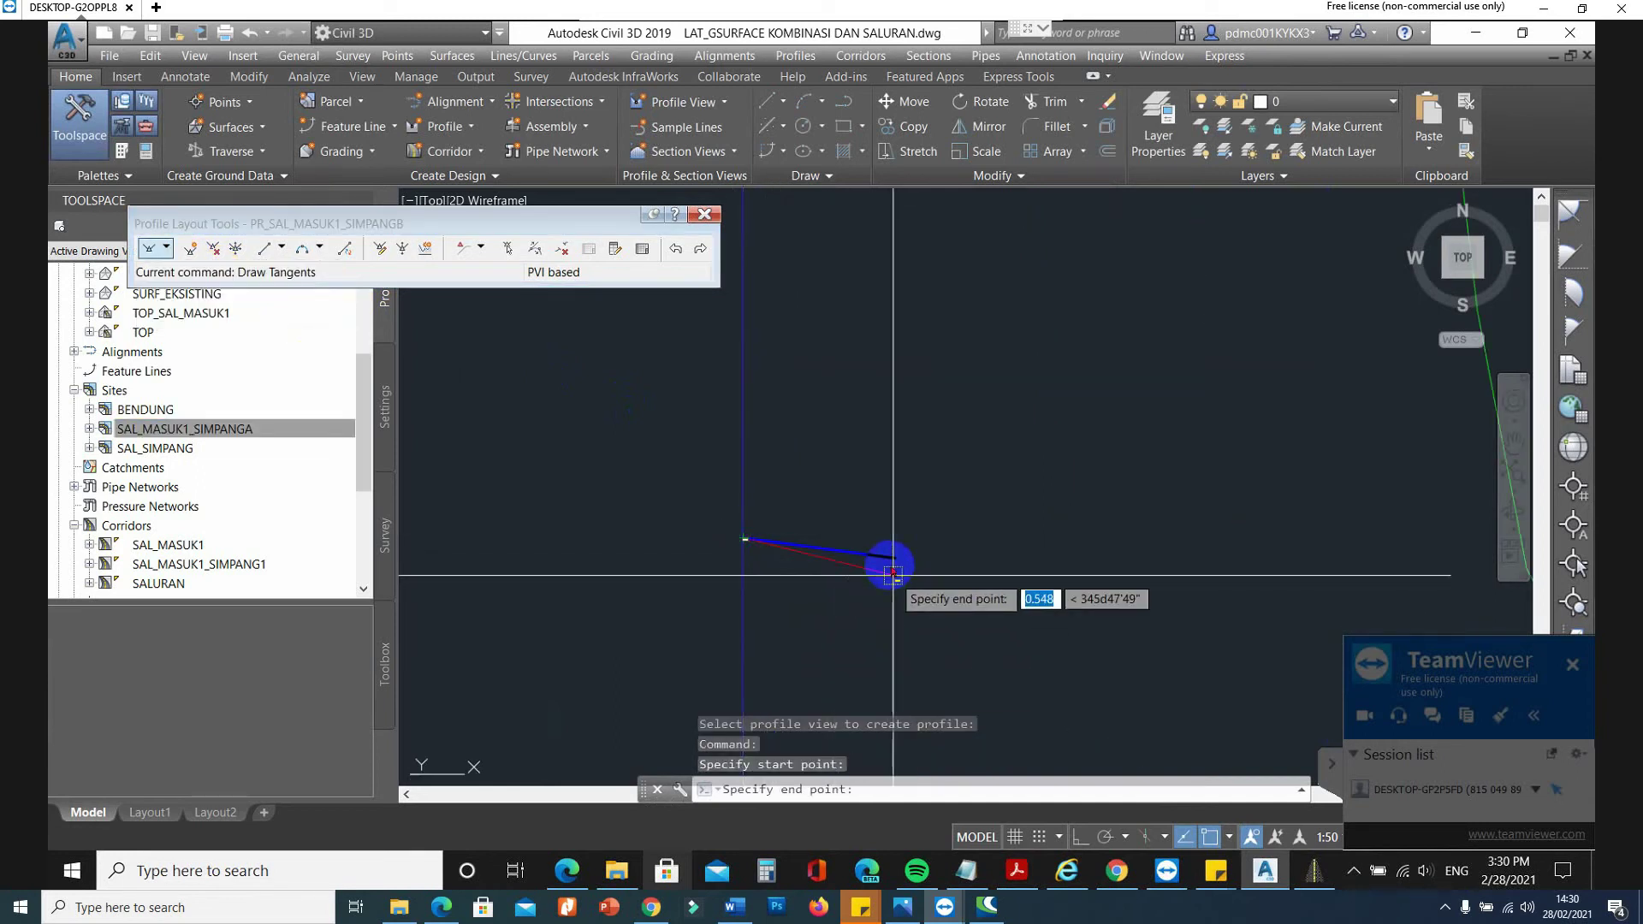
click(894, 558)
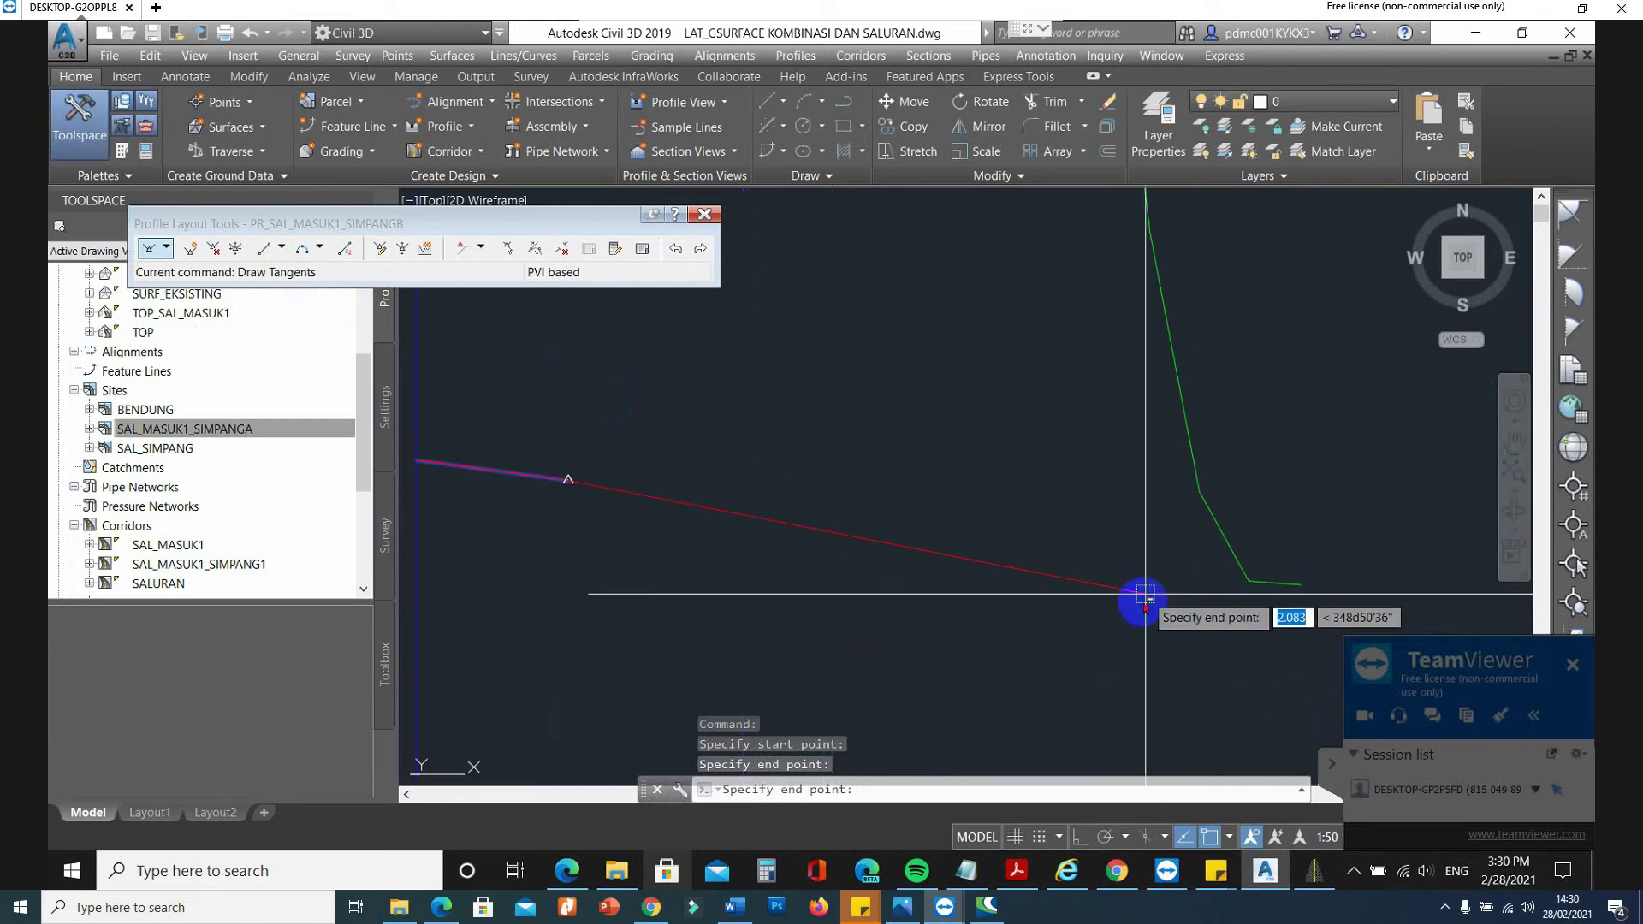
click(1145, 600)
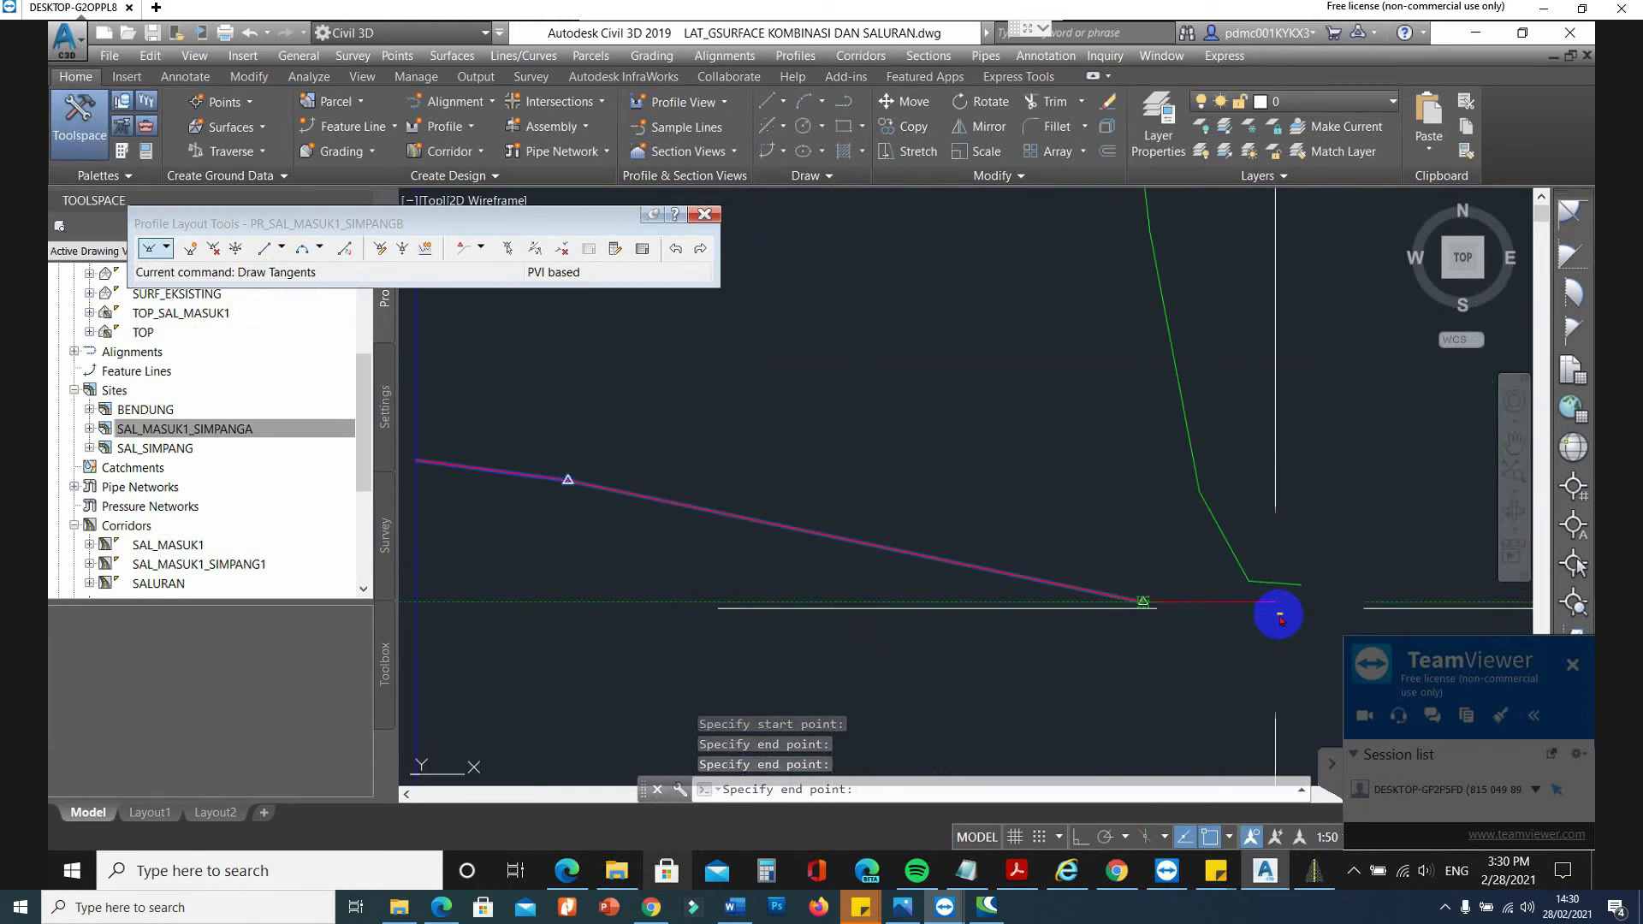
click(1278, 618)
key(Escape)
key(Escape)
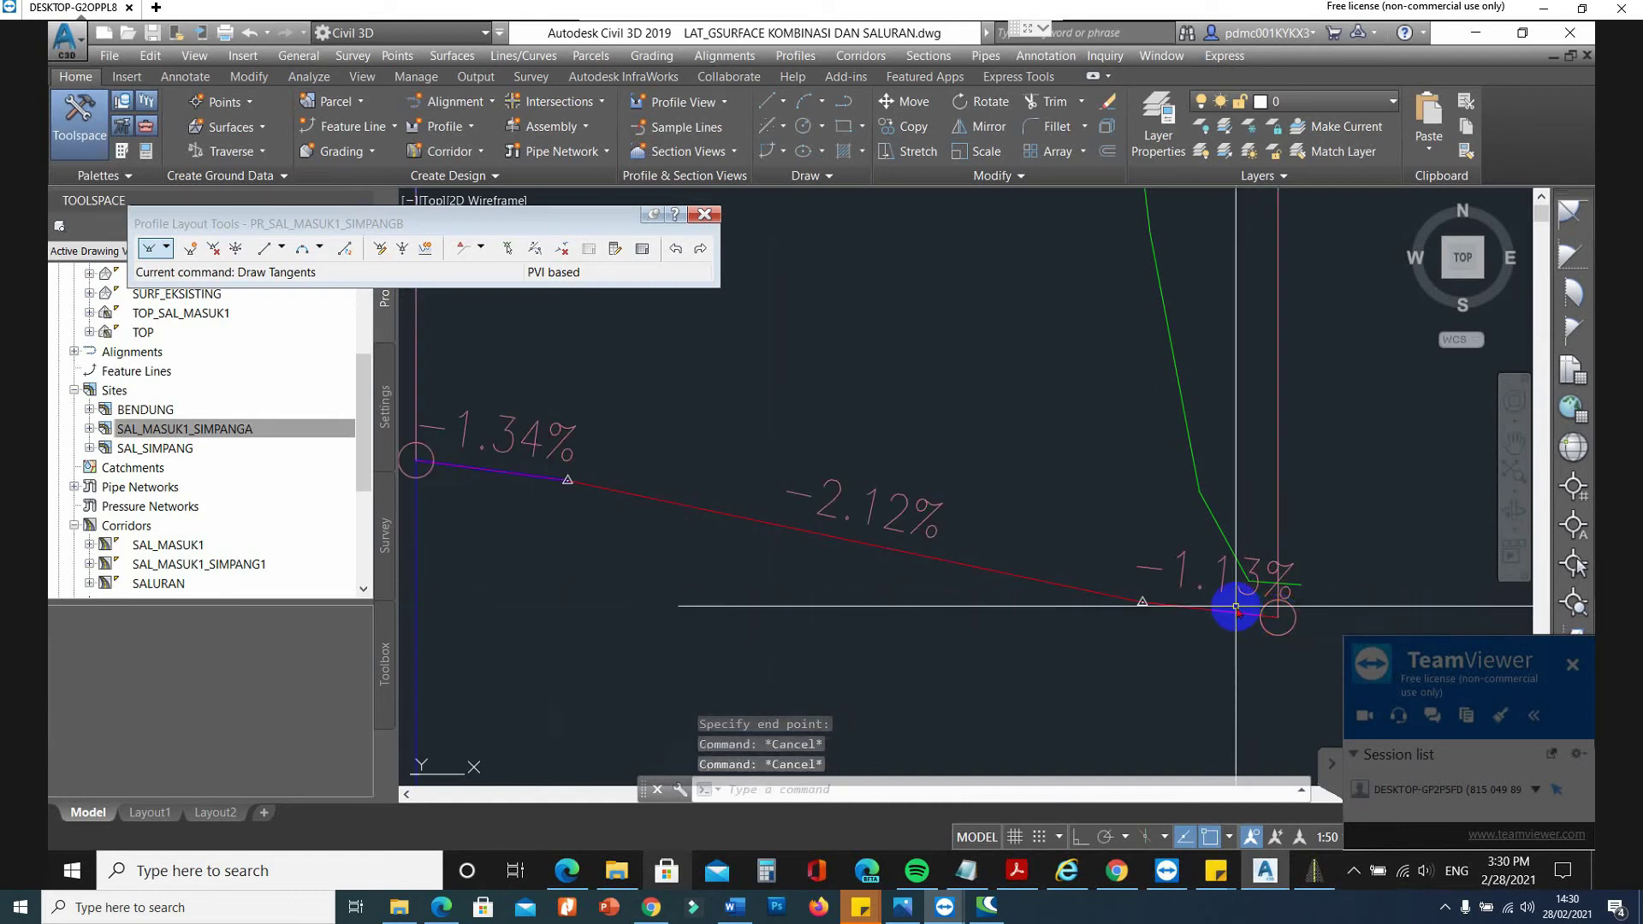
Move the layout profile's end point onto the INVERT profile's end and its last intermediate PVI onto the INVERT profile's lowest bend, then close the layout tools.
click(1278, 616)
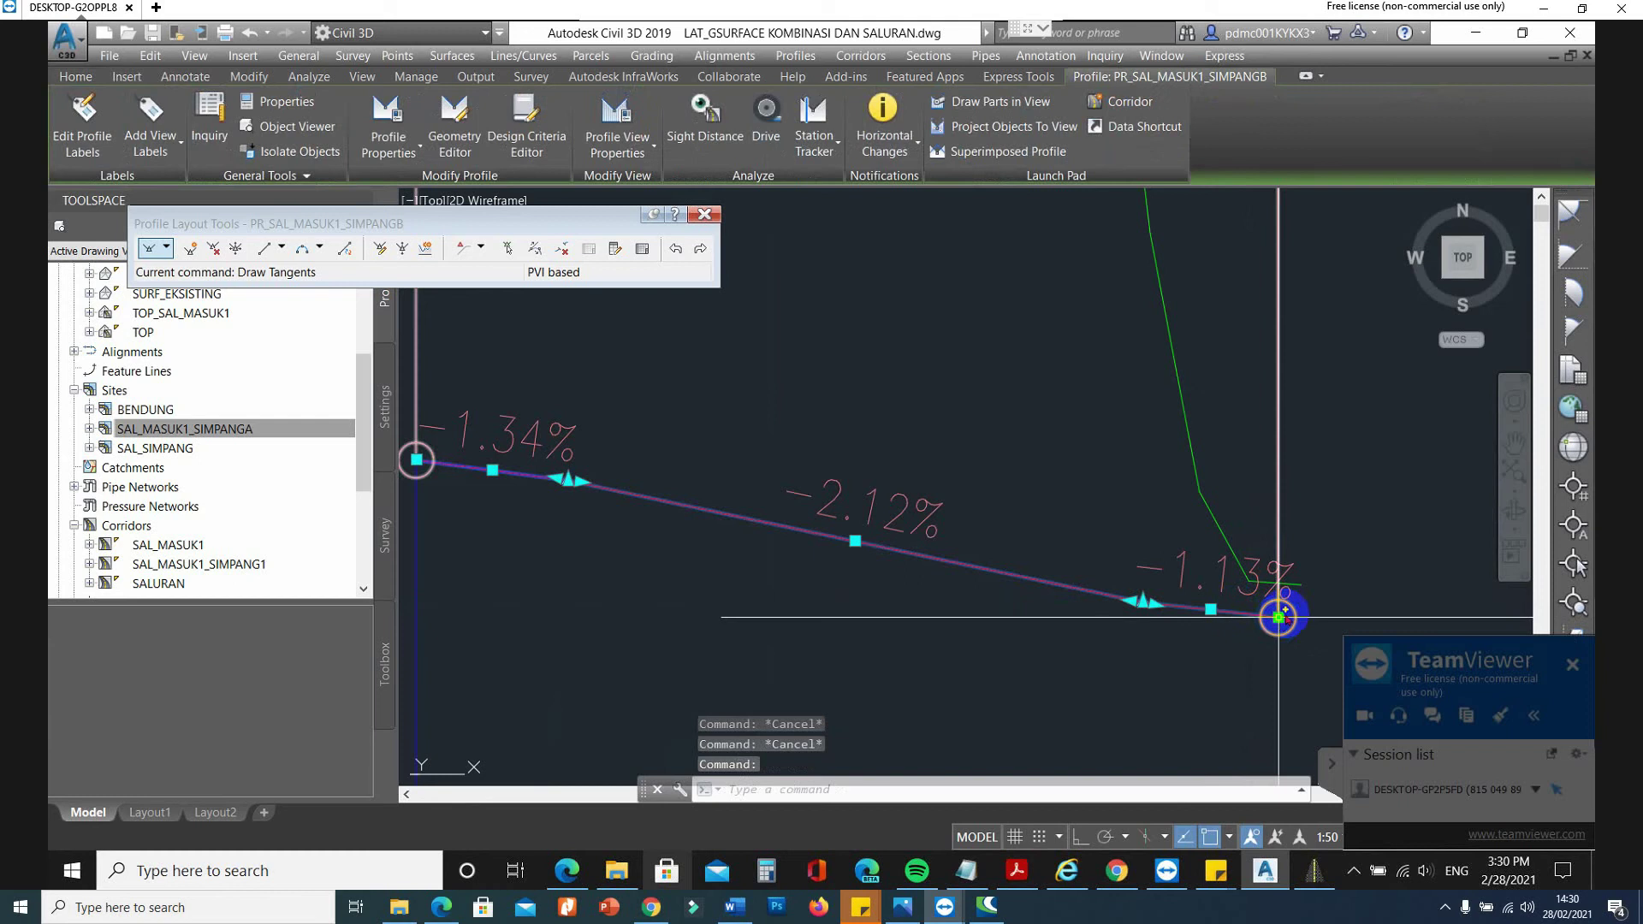
click(1279, 616)
click(1301, 585)
click(1143, 603)
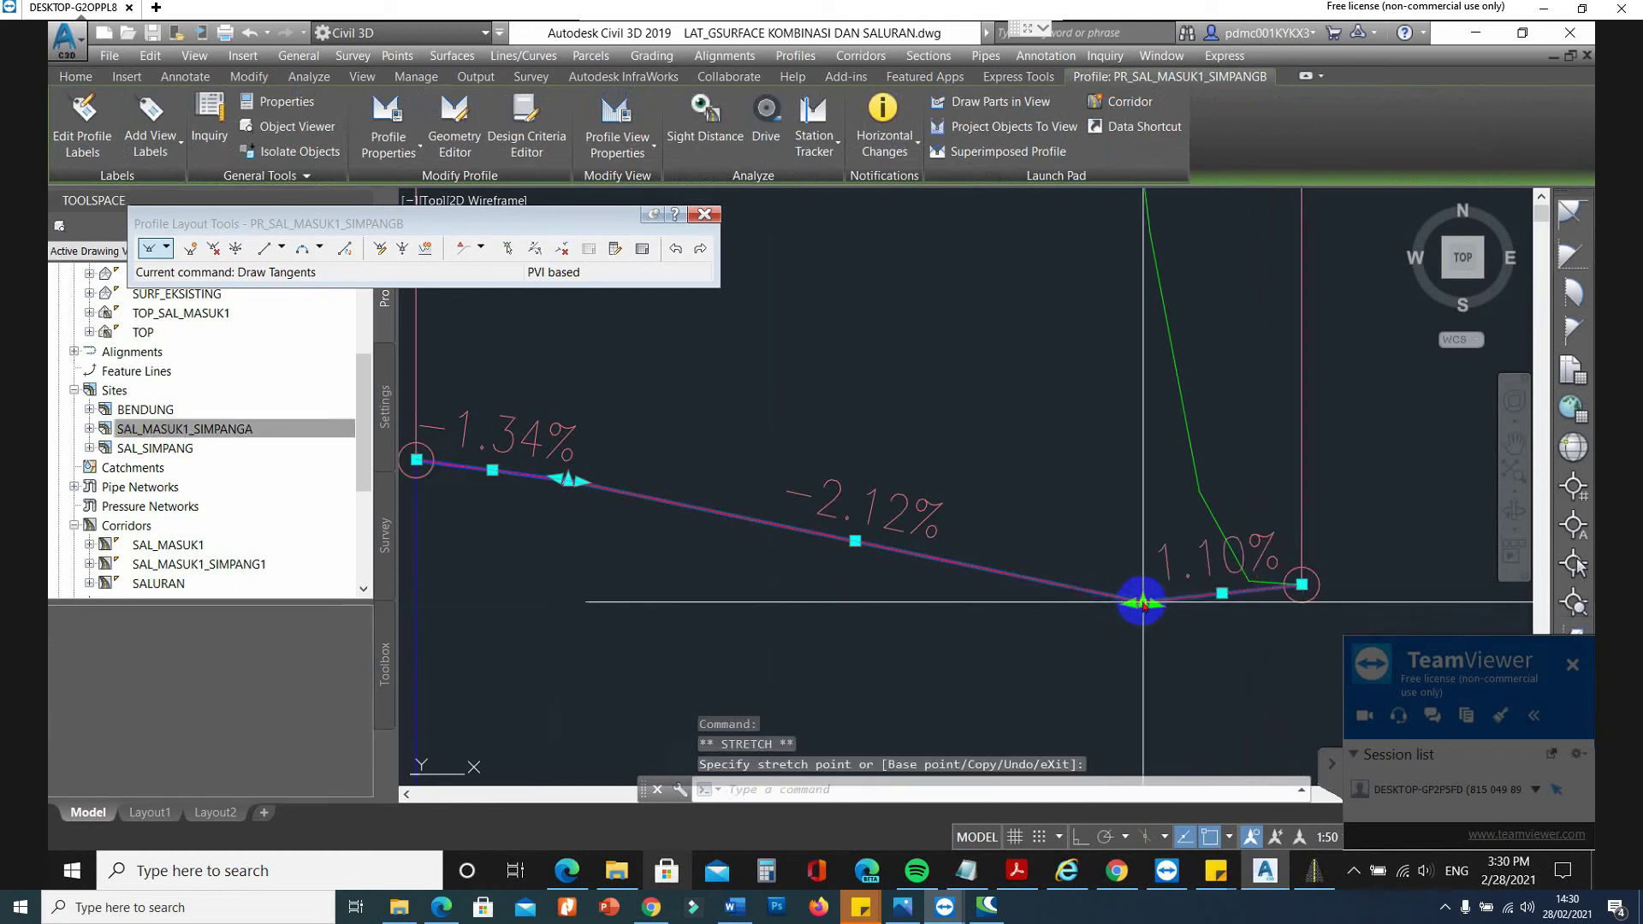
click(1248, 579)
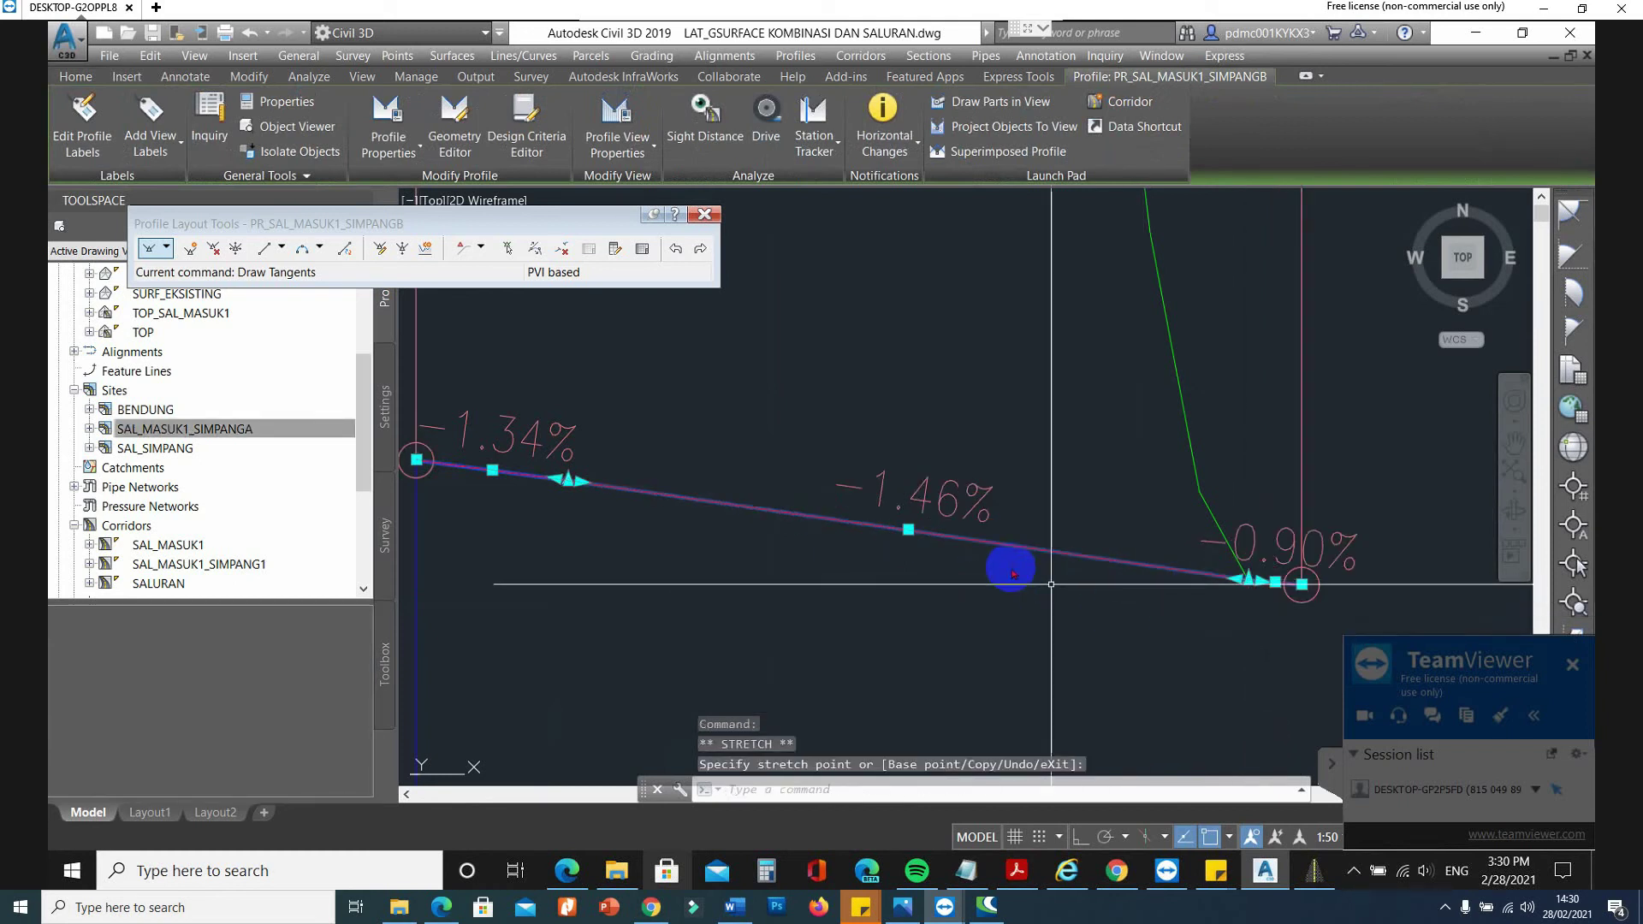
key(Escape)
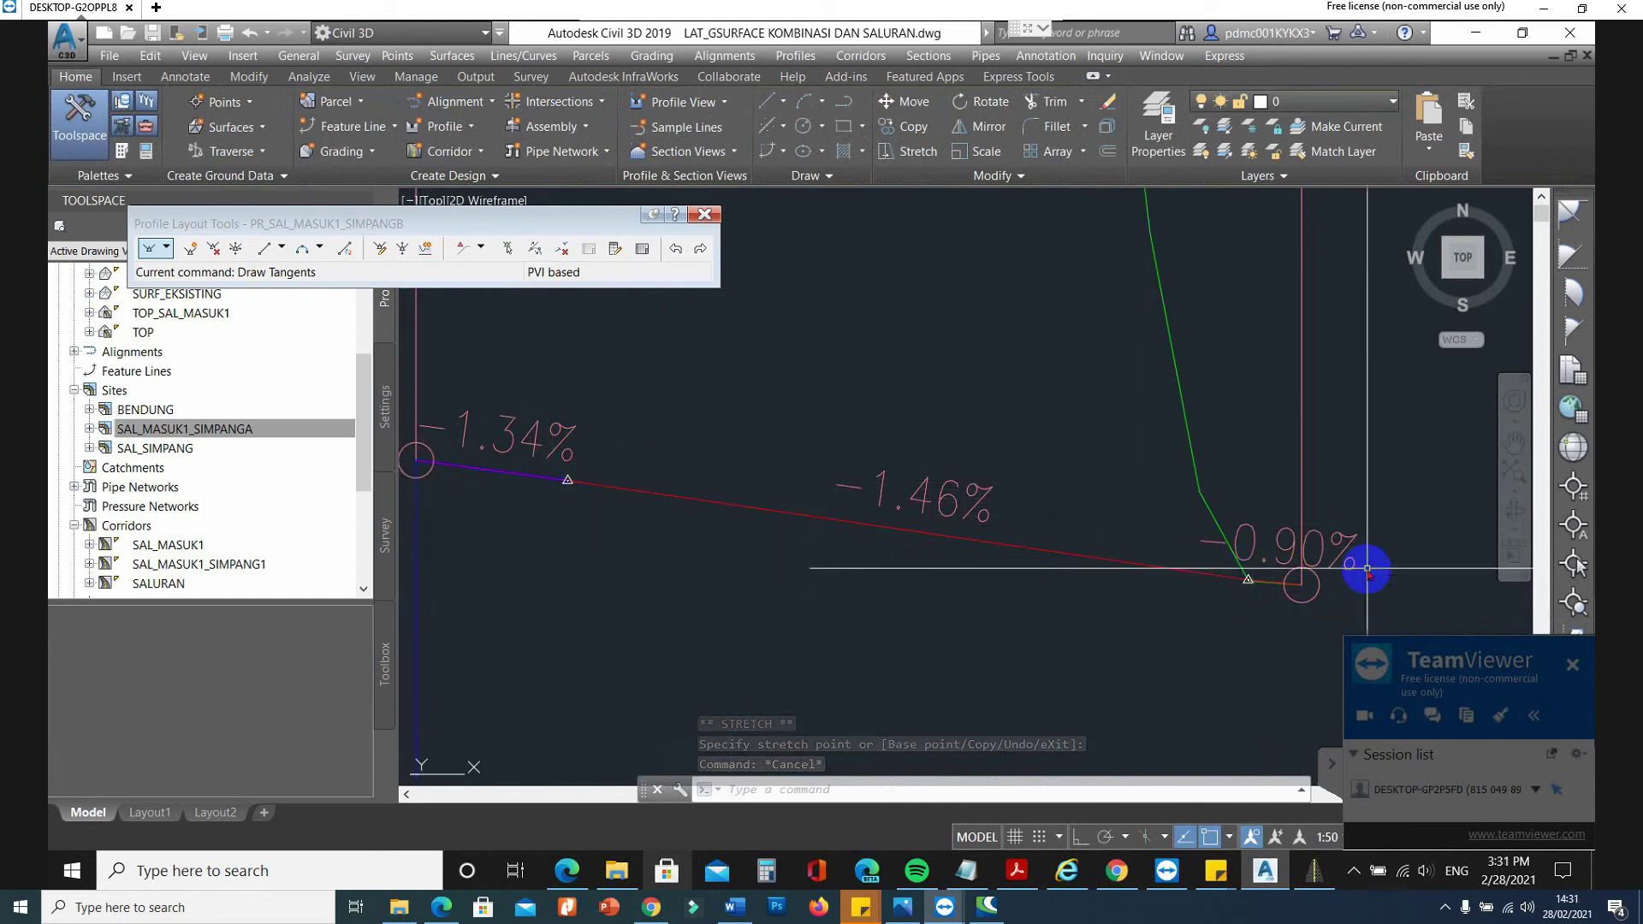
click(704, 214)
Return to the channel junction in plan and save the drawing.
scroll(1126, 466, down, 5)
scroll(1231, 479, down, 8)
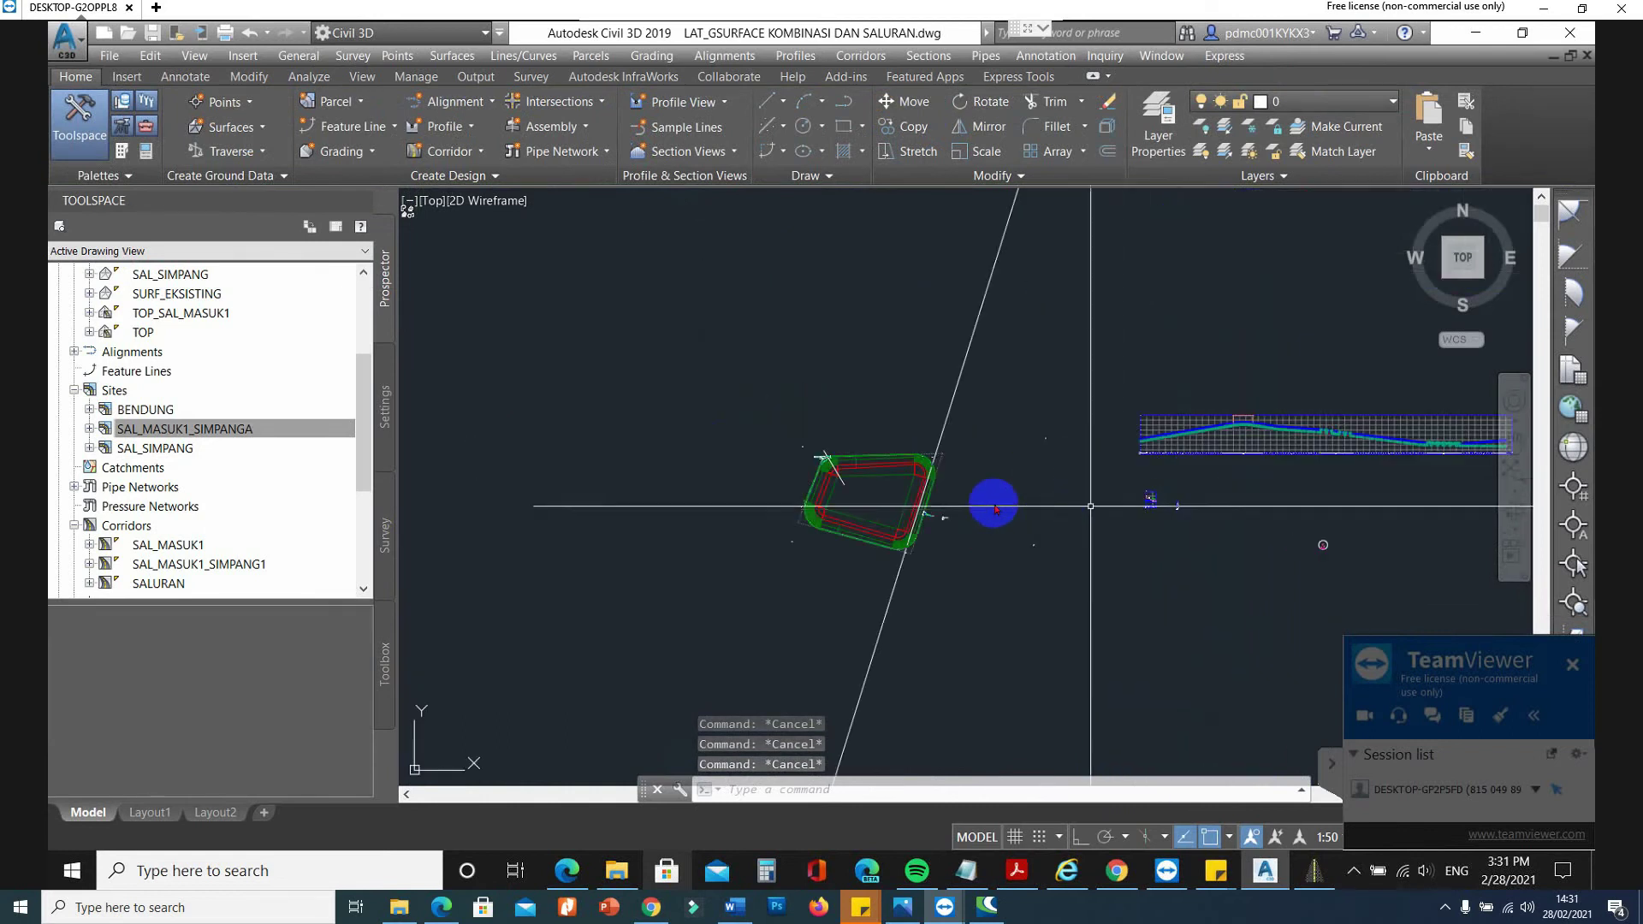
scroll(899, 514, up, 10)
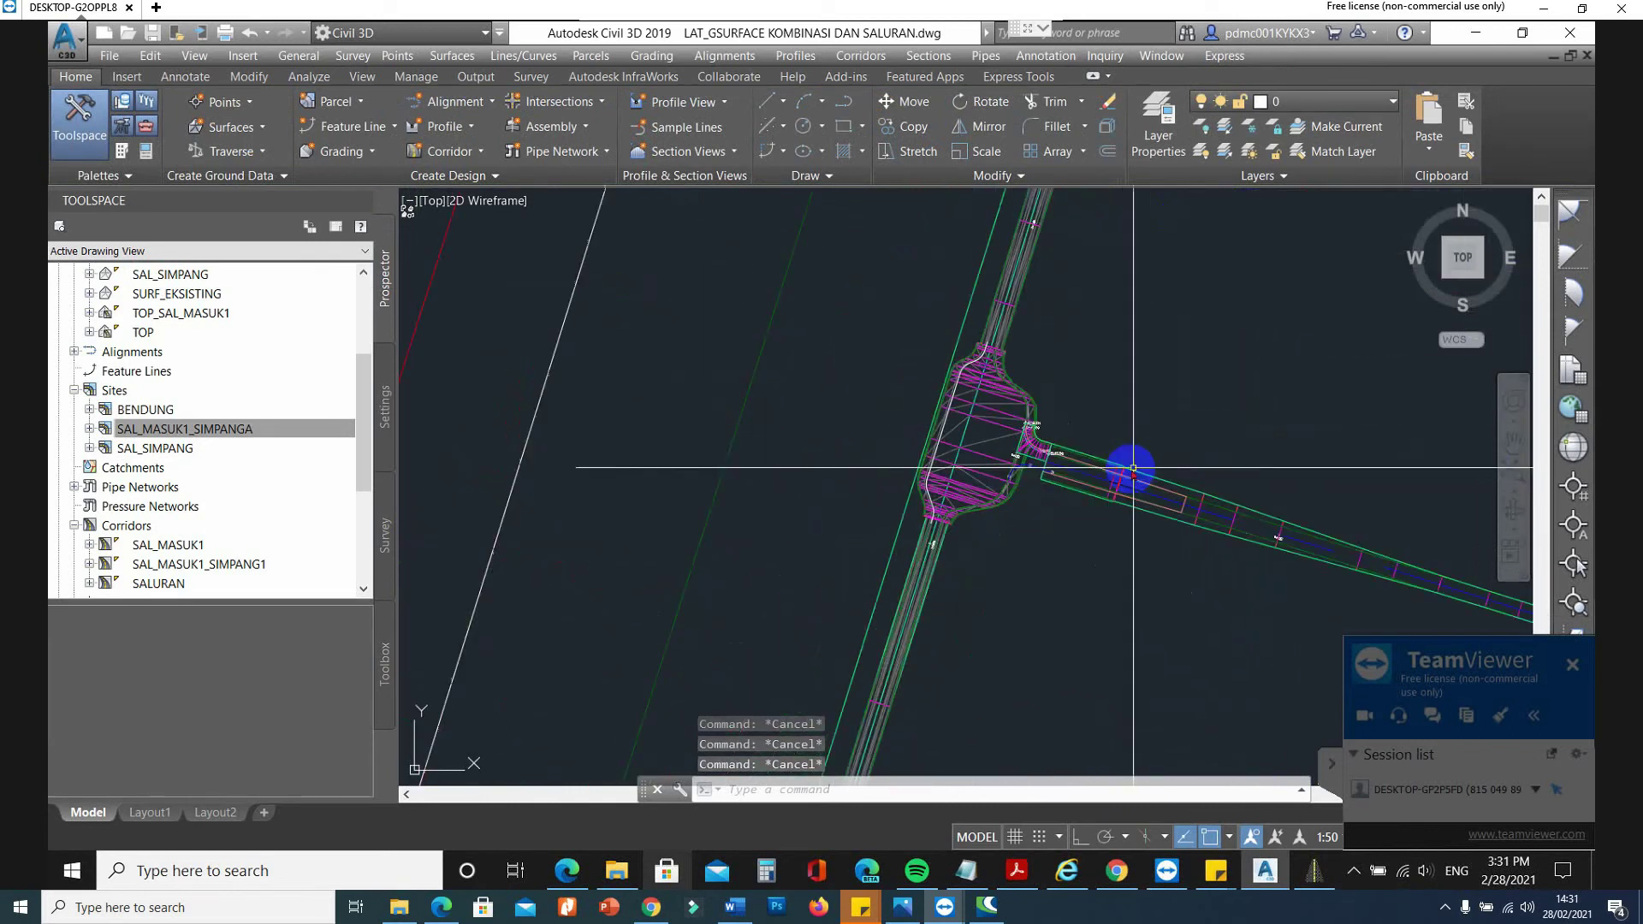
scroll(1027, 505, up, 8)
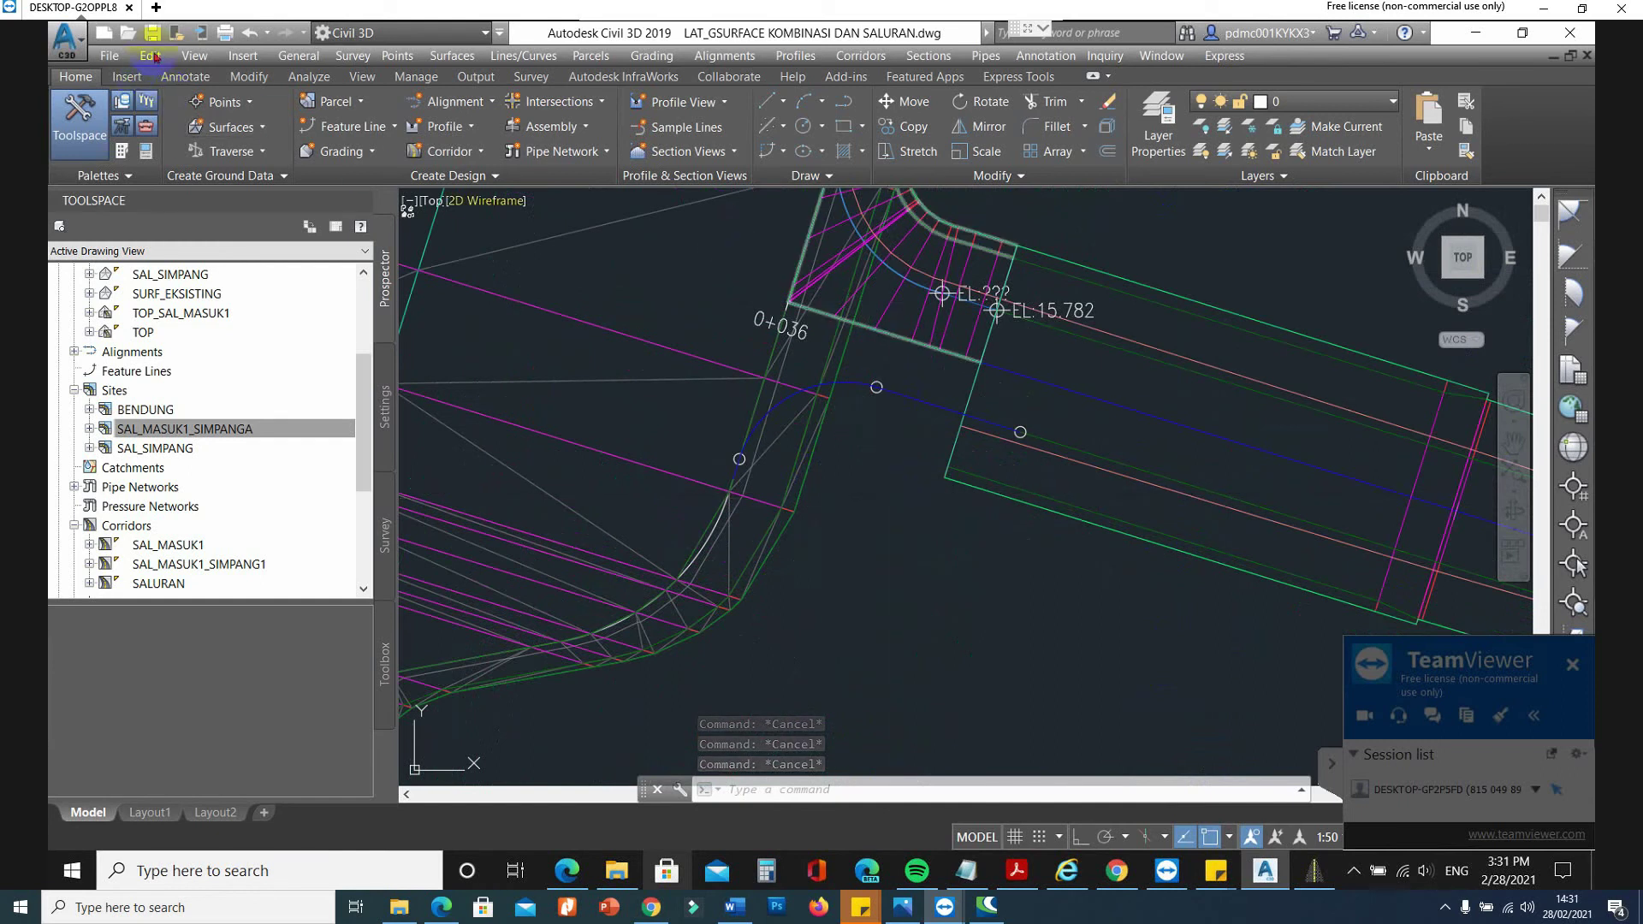
key(ctrl+s)
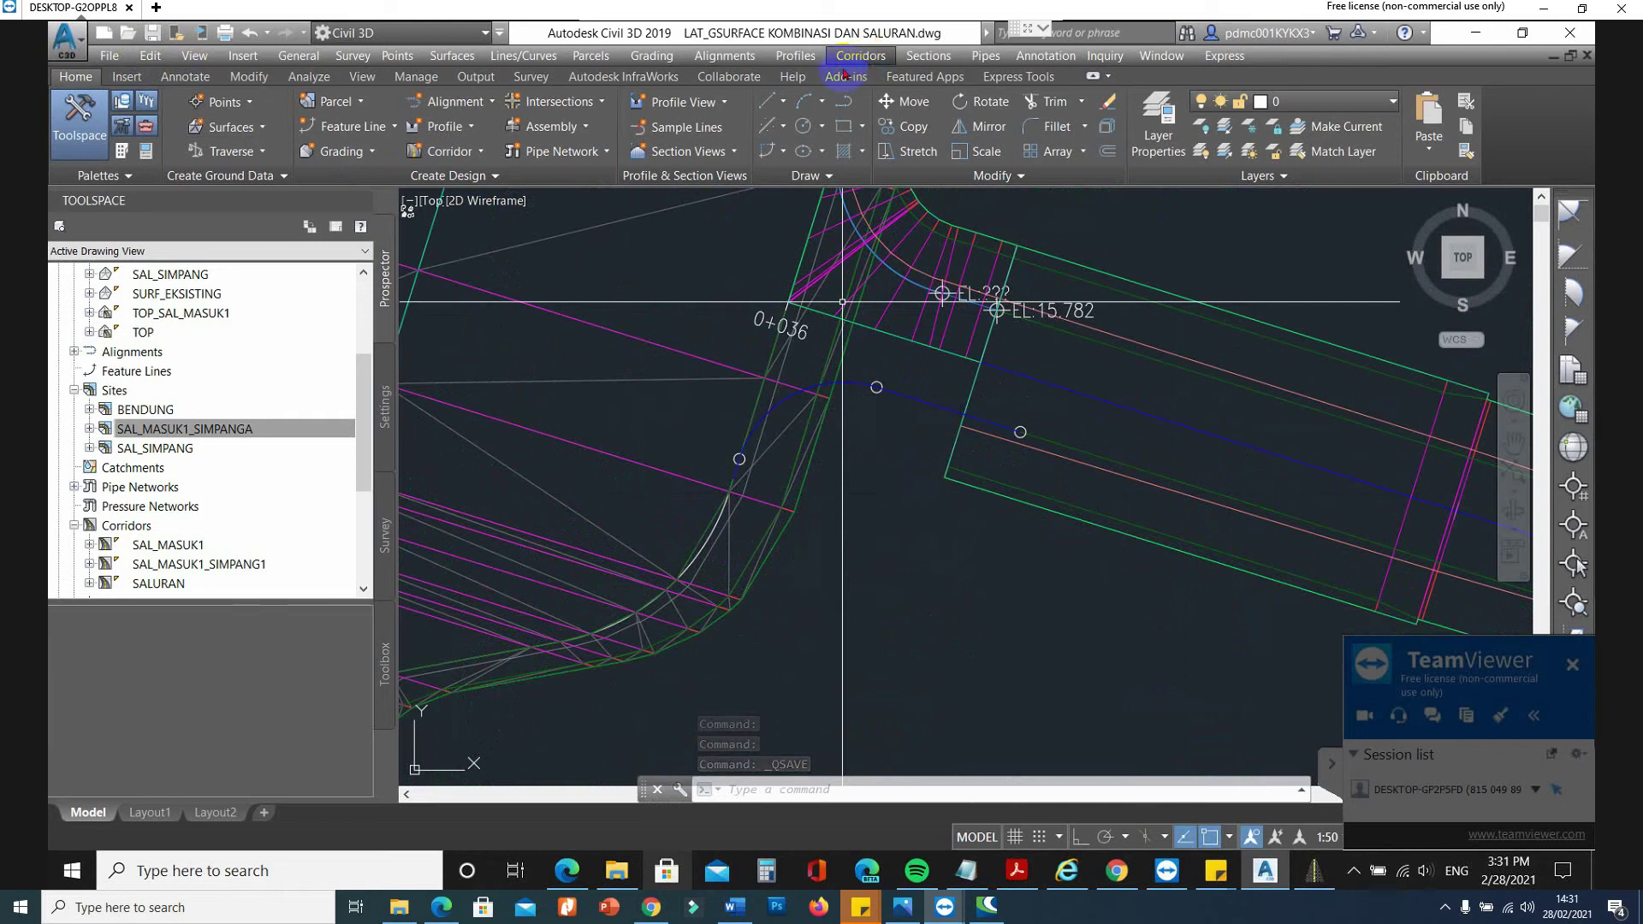
Start a corridor named SAL_MASUK1_SIMPANG1B on the SAL_MASUK1_SIMPANGB alignment with the PR_SAL_MASUK1_SIMPANGB profile.
click(859, 58)
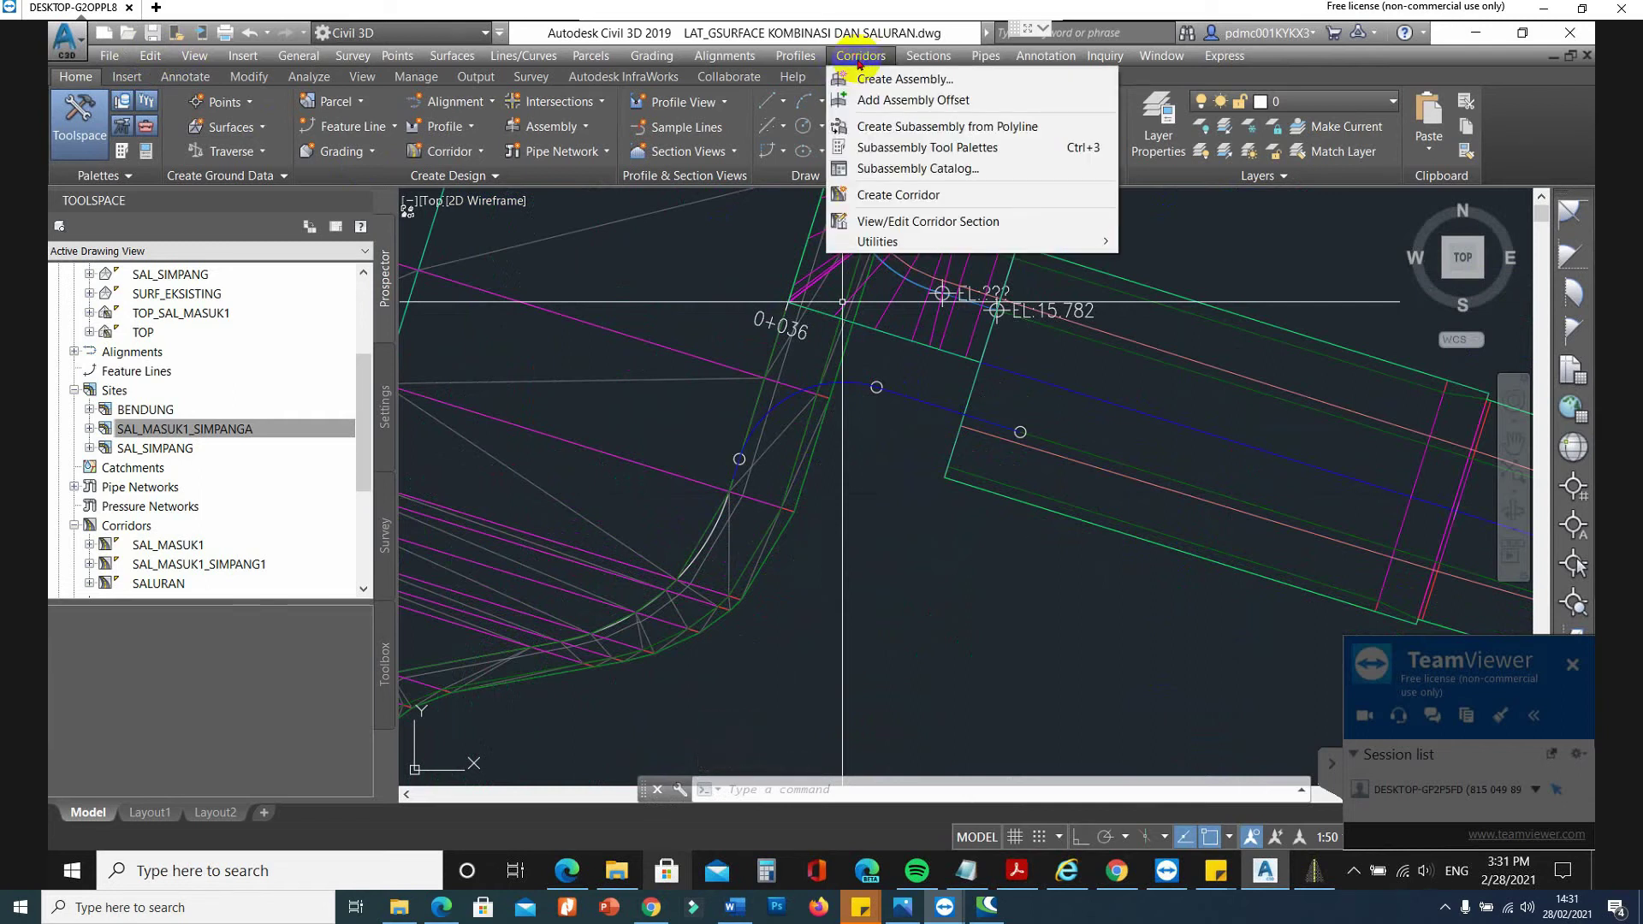
click(894, 195)
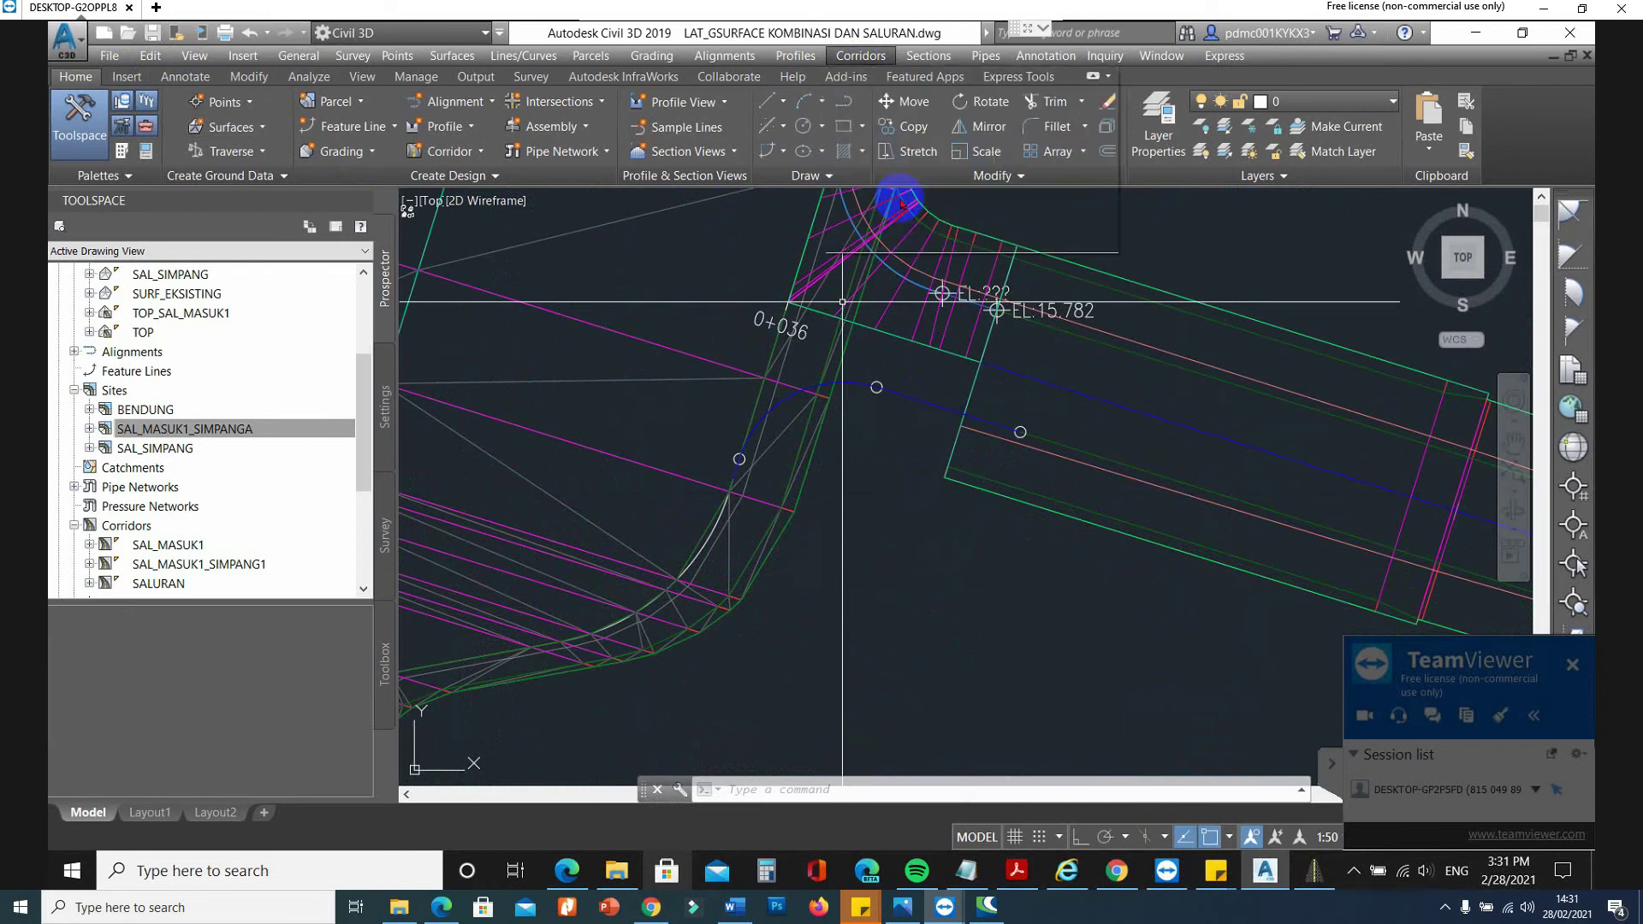
click(986, 374)
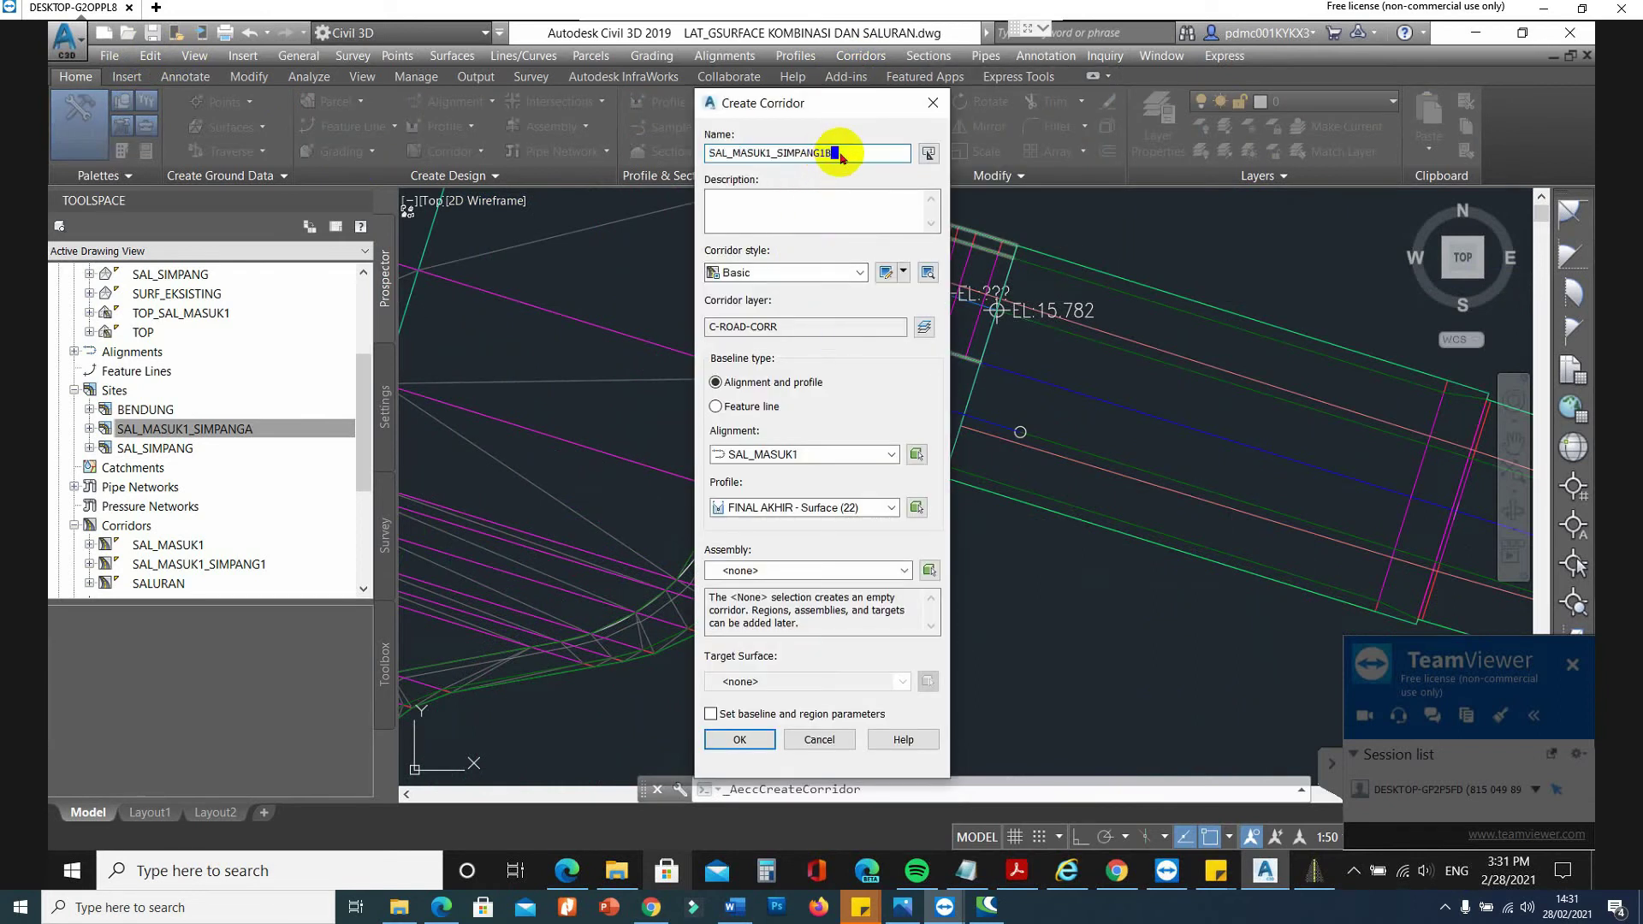
click(823, 455)
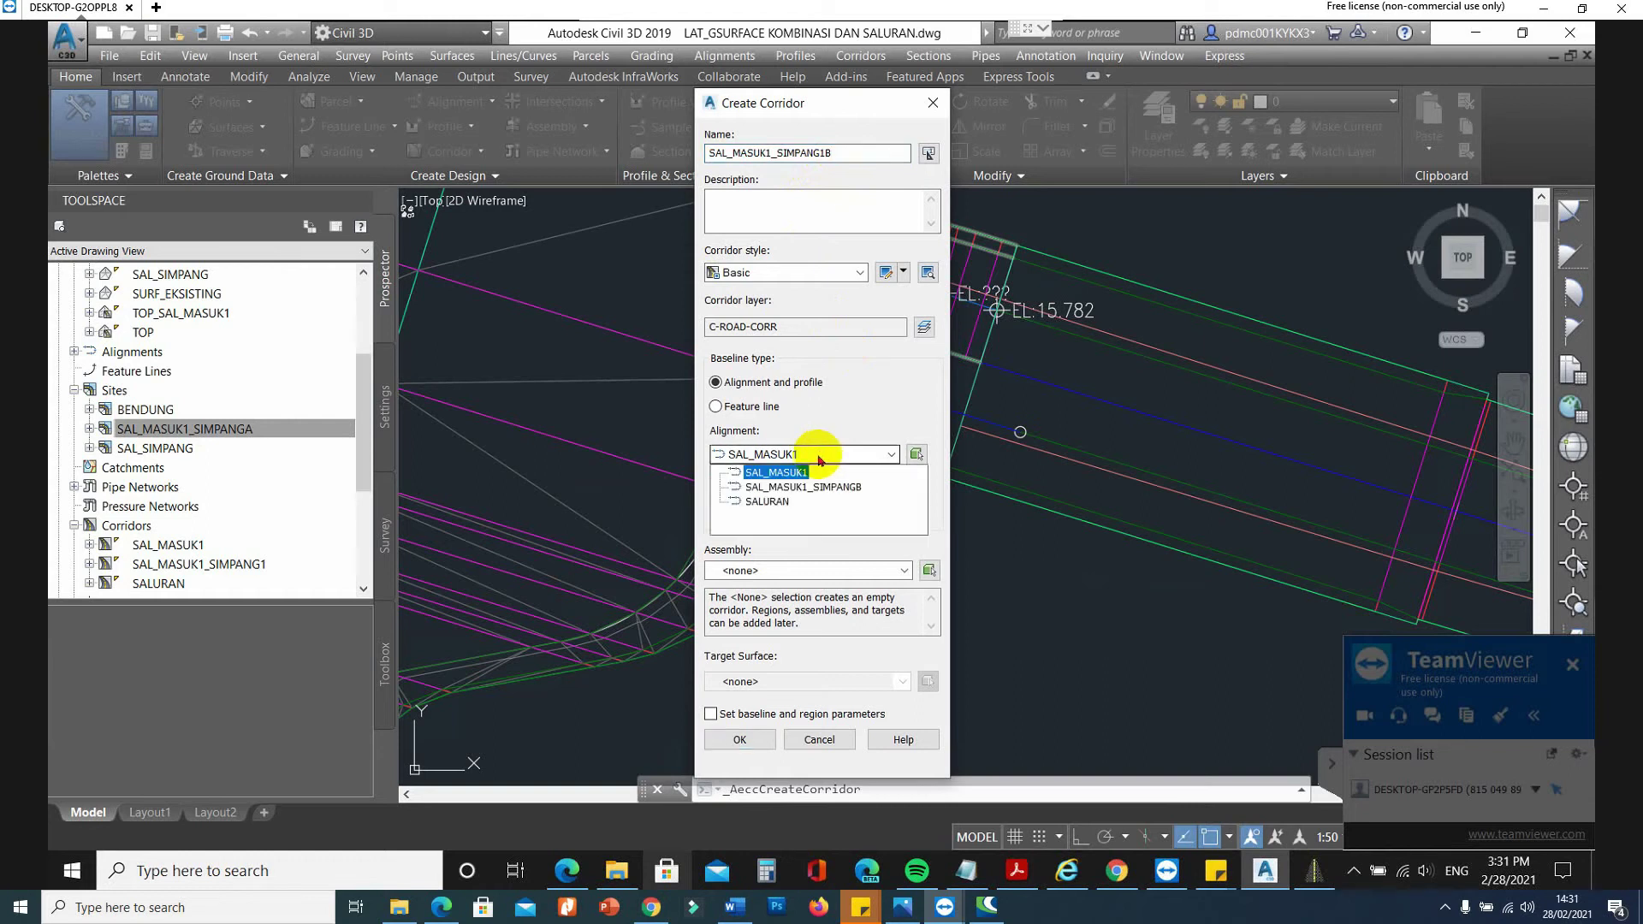
click(803, 487)
click(779, 511)
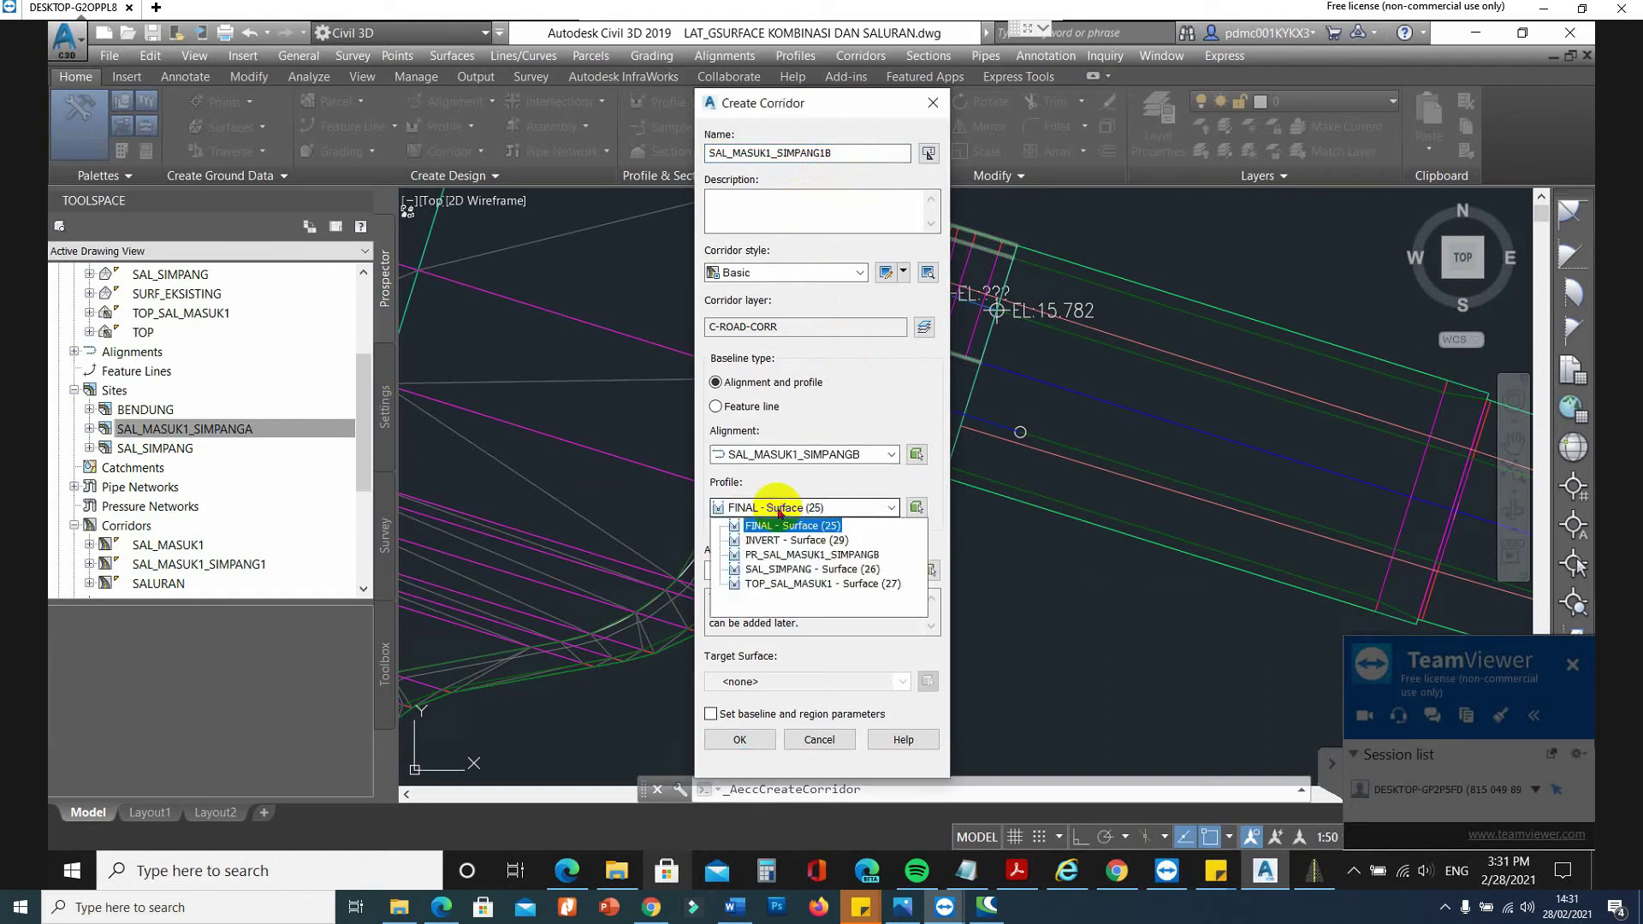
click(786, 555)
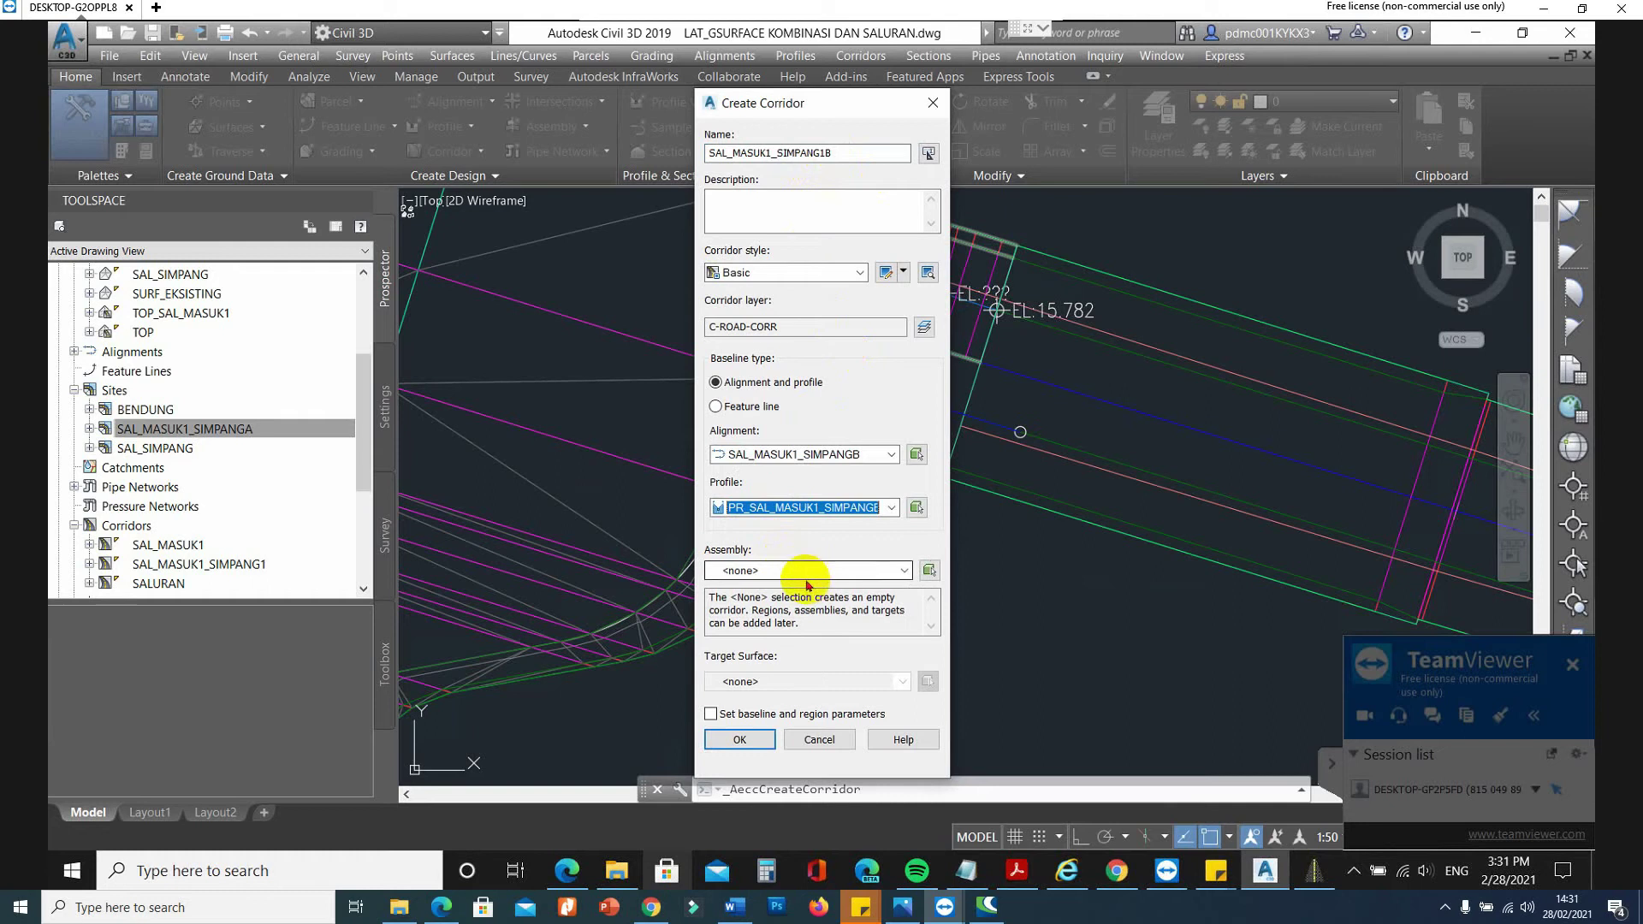
Assign the SALURAN simpang A assembly and the FINAL target surface to the corridor, with baseline and region parameters opened.
click(799, 570)
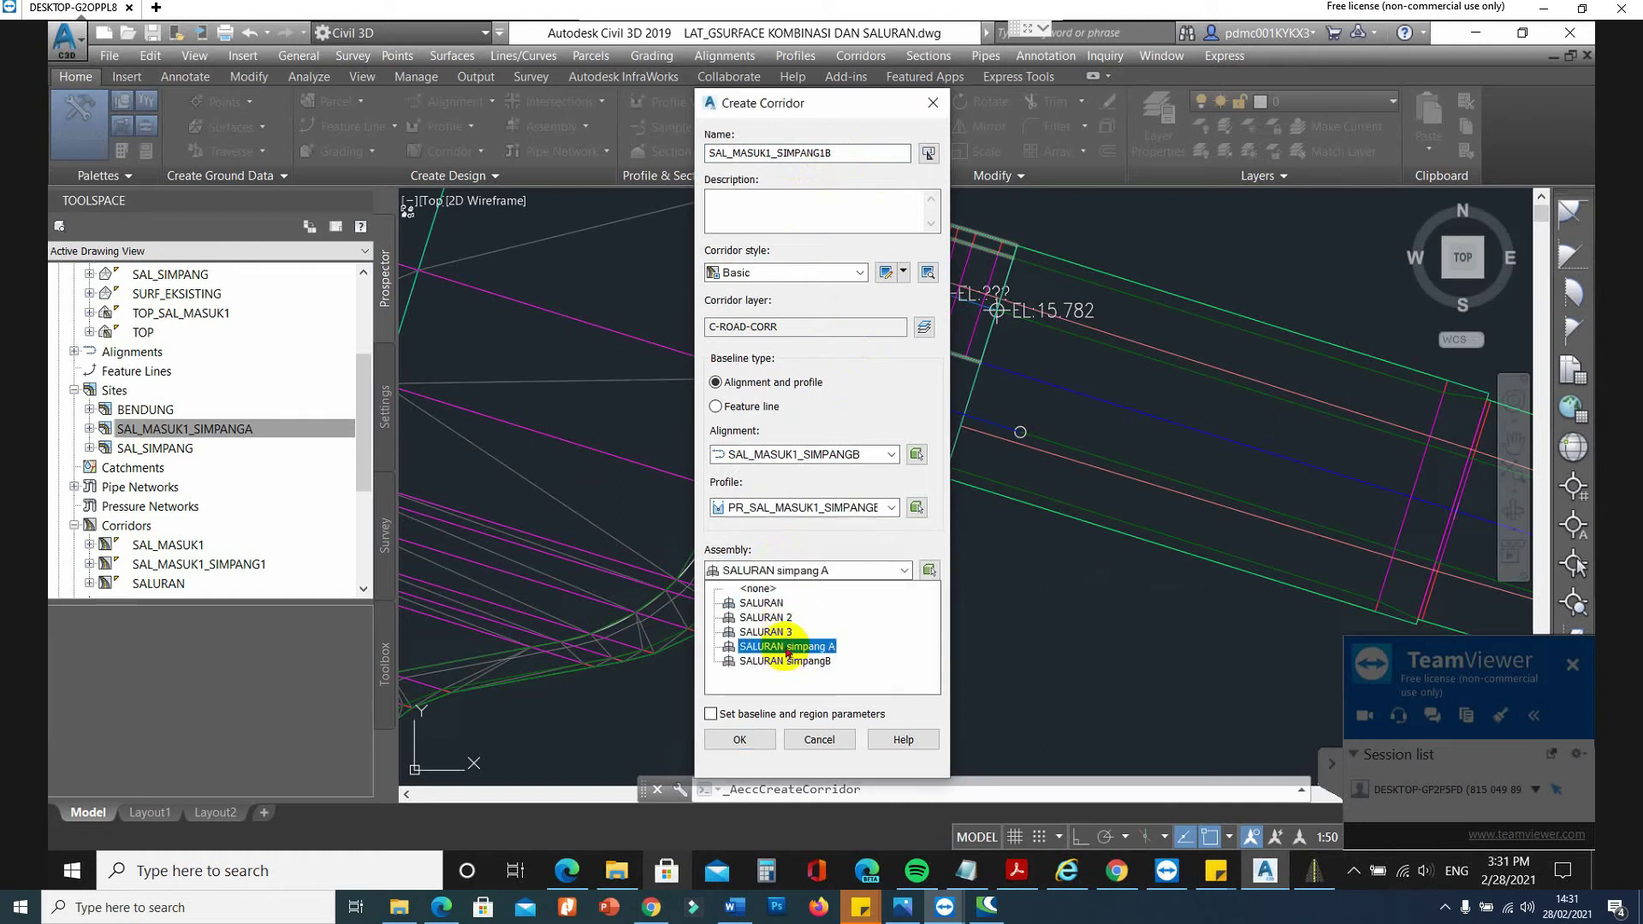
click(788, 648)
click(769, 685)
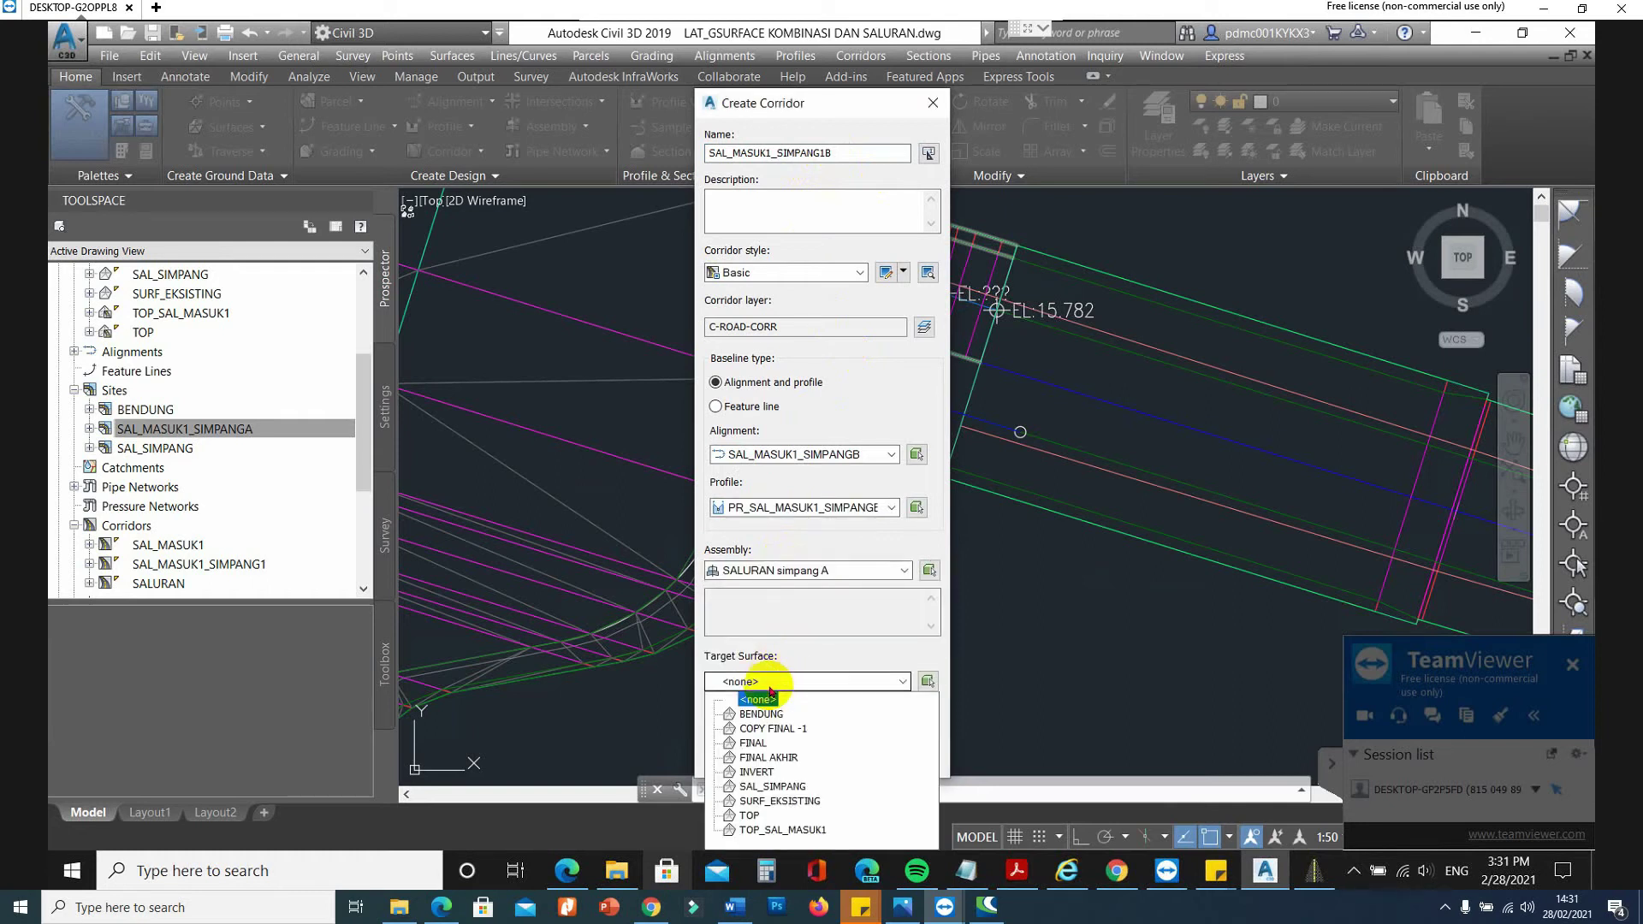
click(754, 743)
click(745, 737)
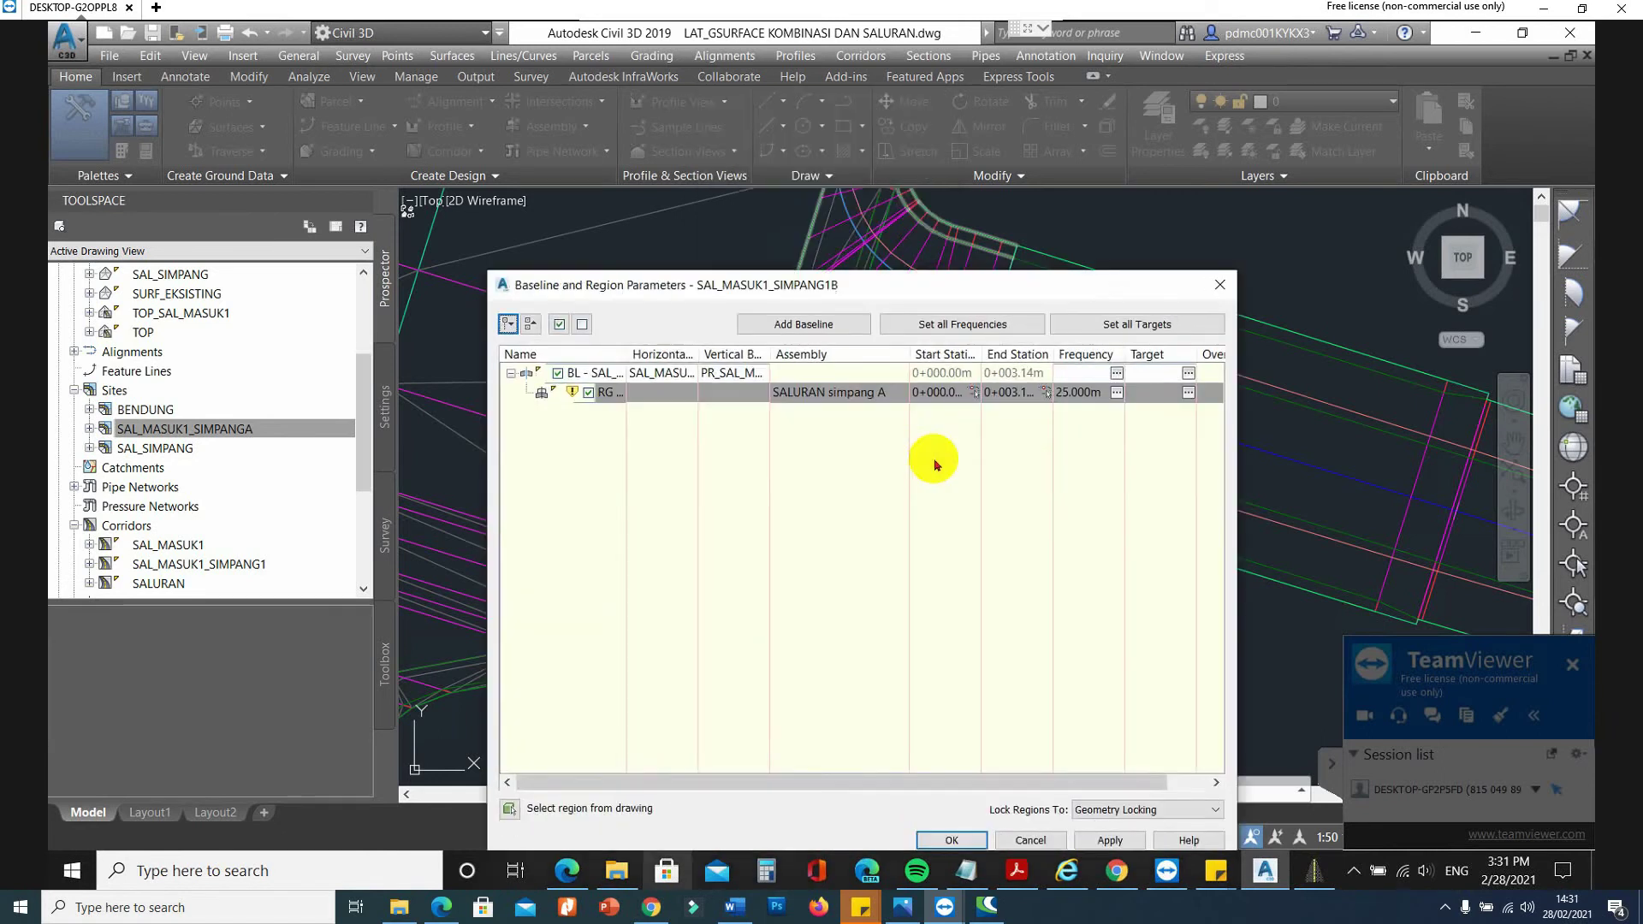
Set the assembly frequencies to 0.25 m along tangents, 0.2 m for the curve increment and 0.25 m along spirals.
click(973, 327)
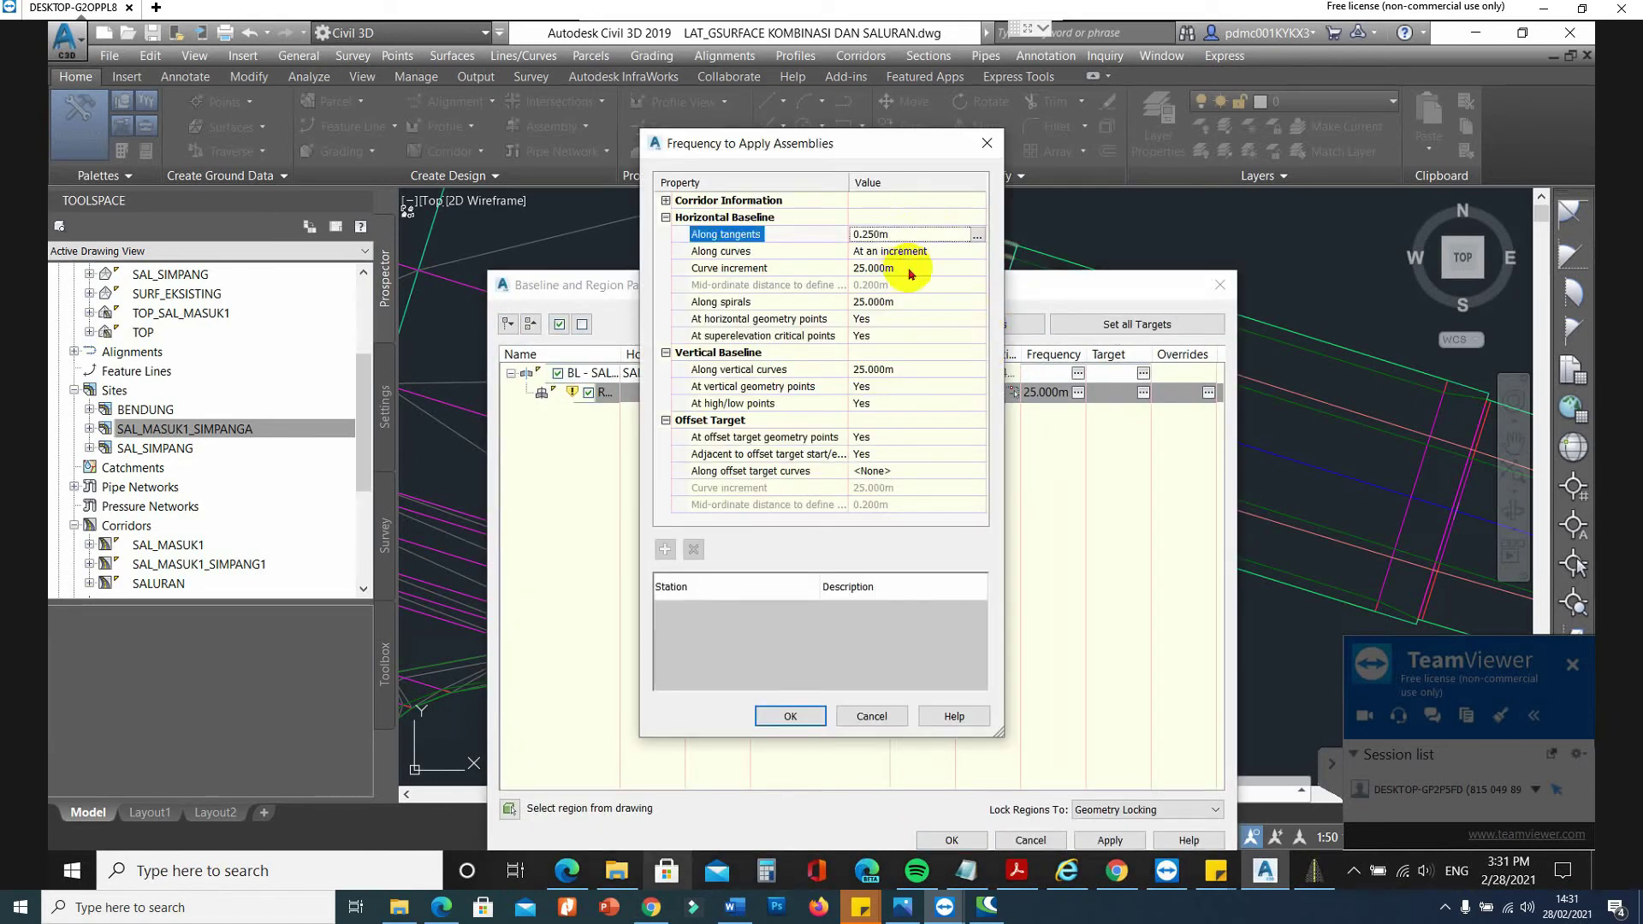
click(909, 269)
key(Return)
click(902, 301)
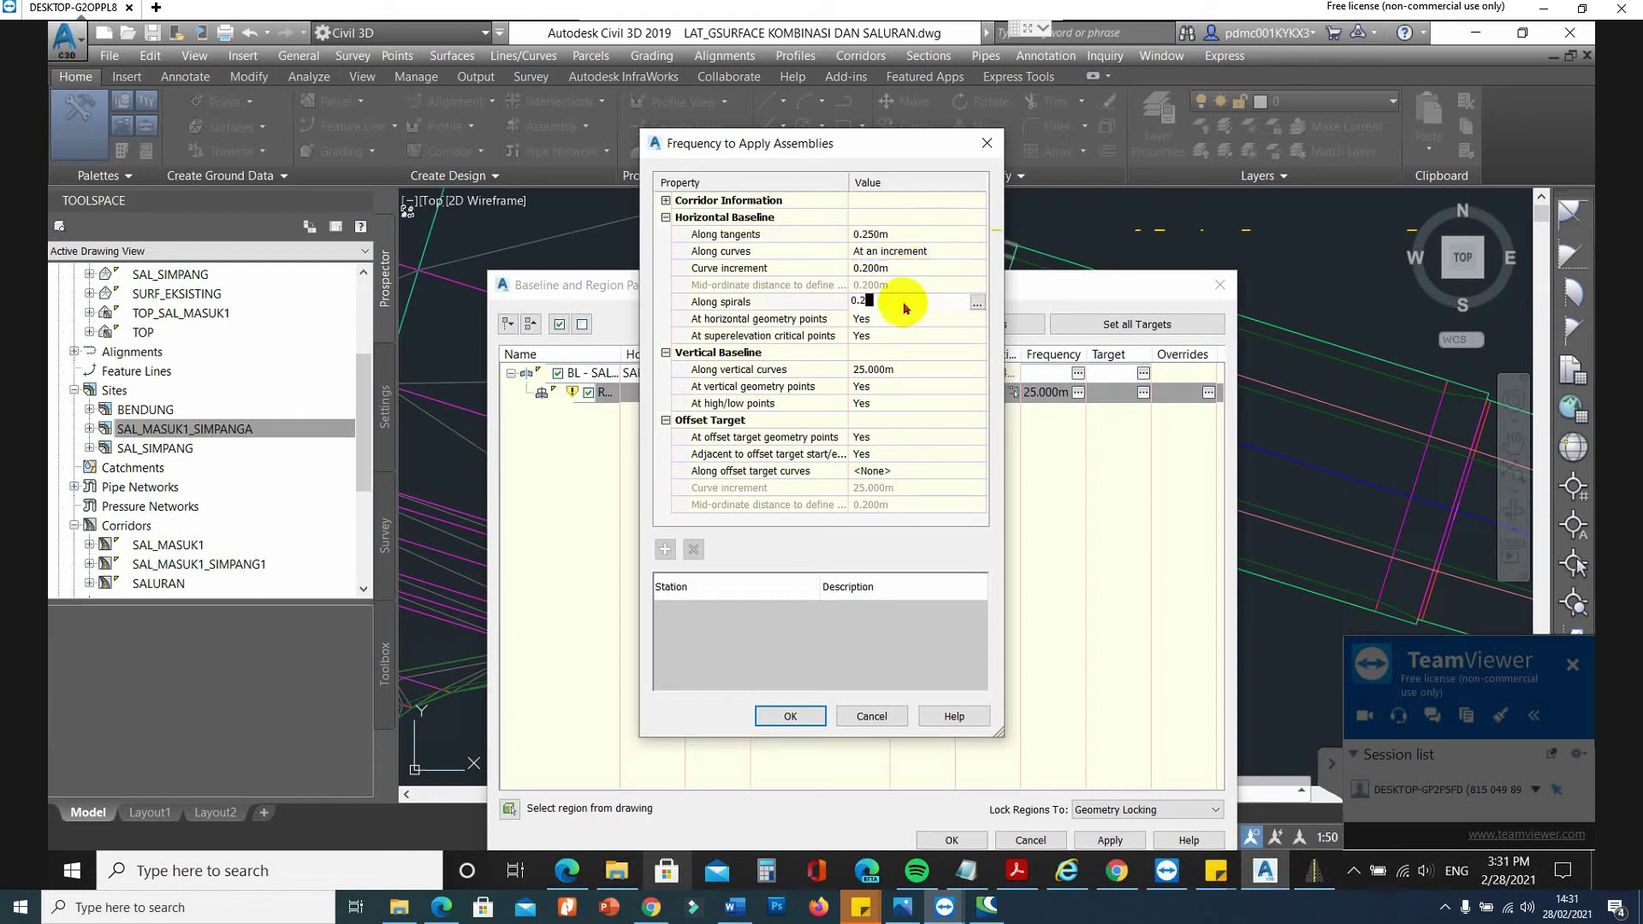
key(Return)
click(908, 370)
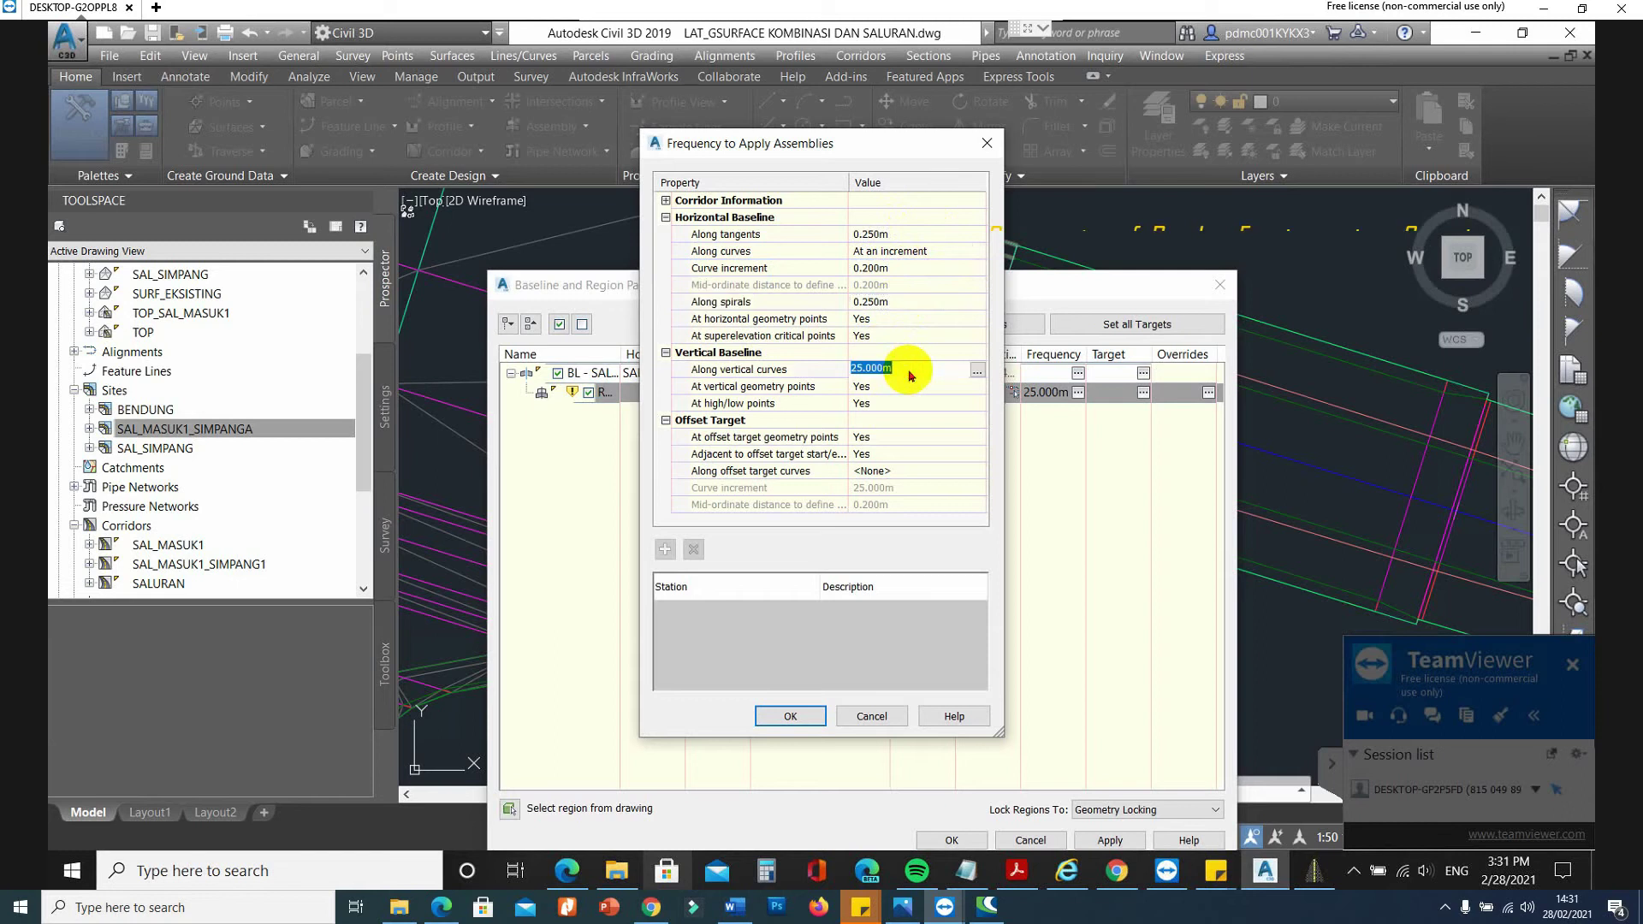
click(789, 716)
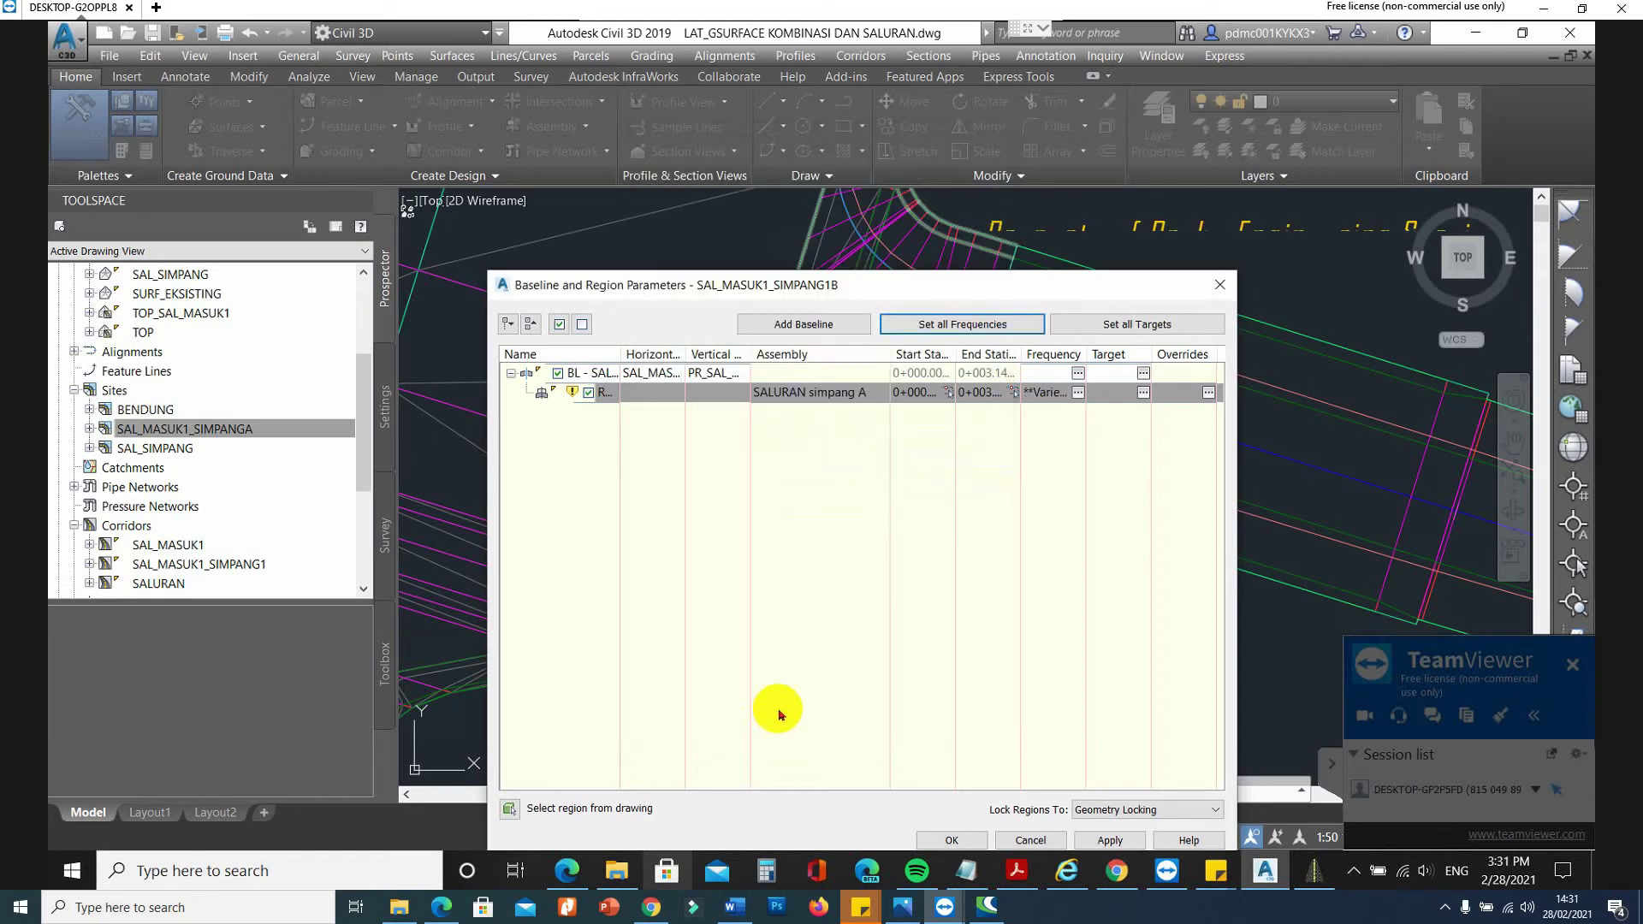
Shorten the region by picking its end station in the drawing, at the adjacent corridor's corner near the 0+036 label.
right_click(700, 400)
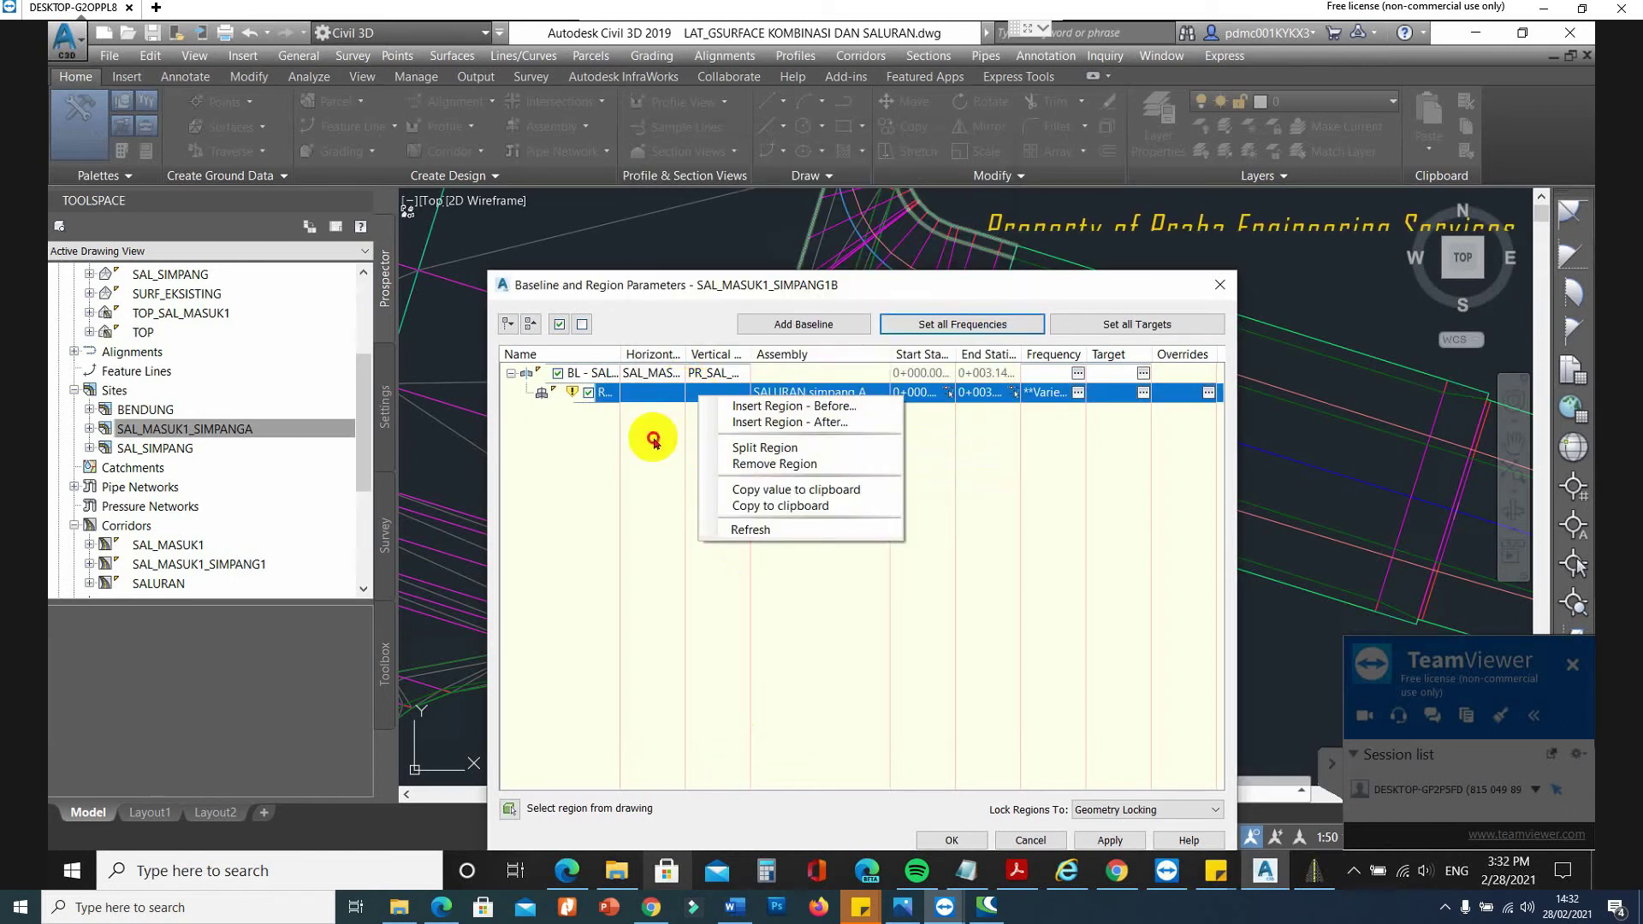
key(Escape)
click(1012, 392)
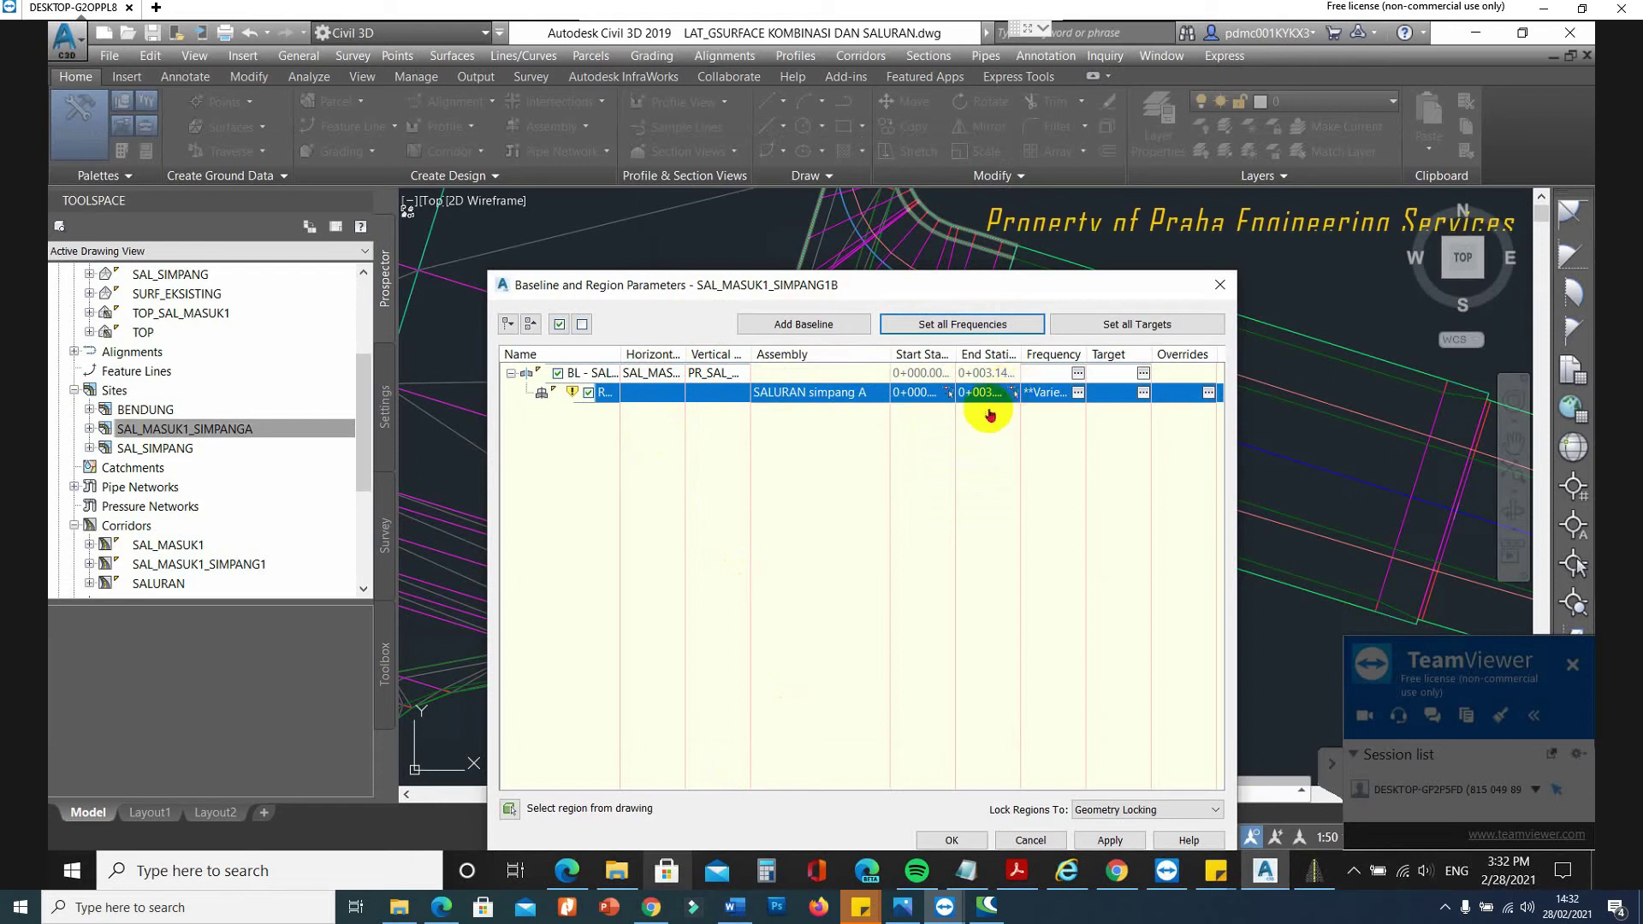
scroll(796, 317, up, 2)
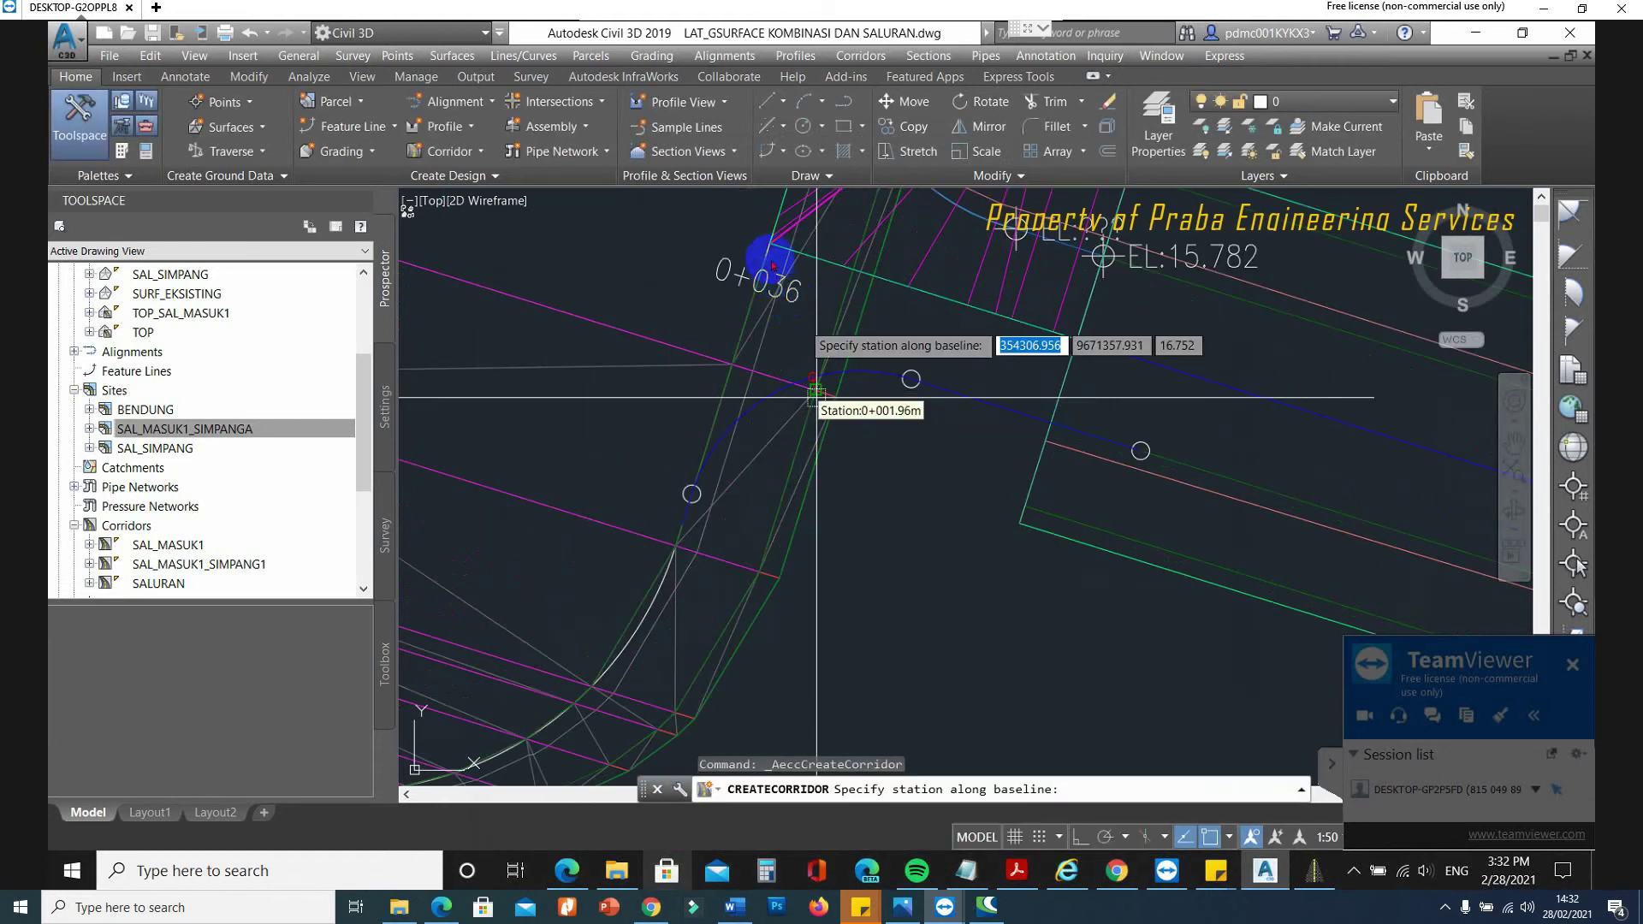
click(770, 240)
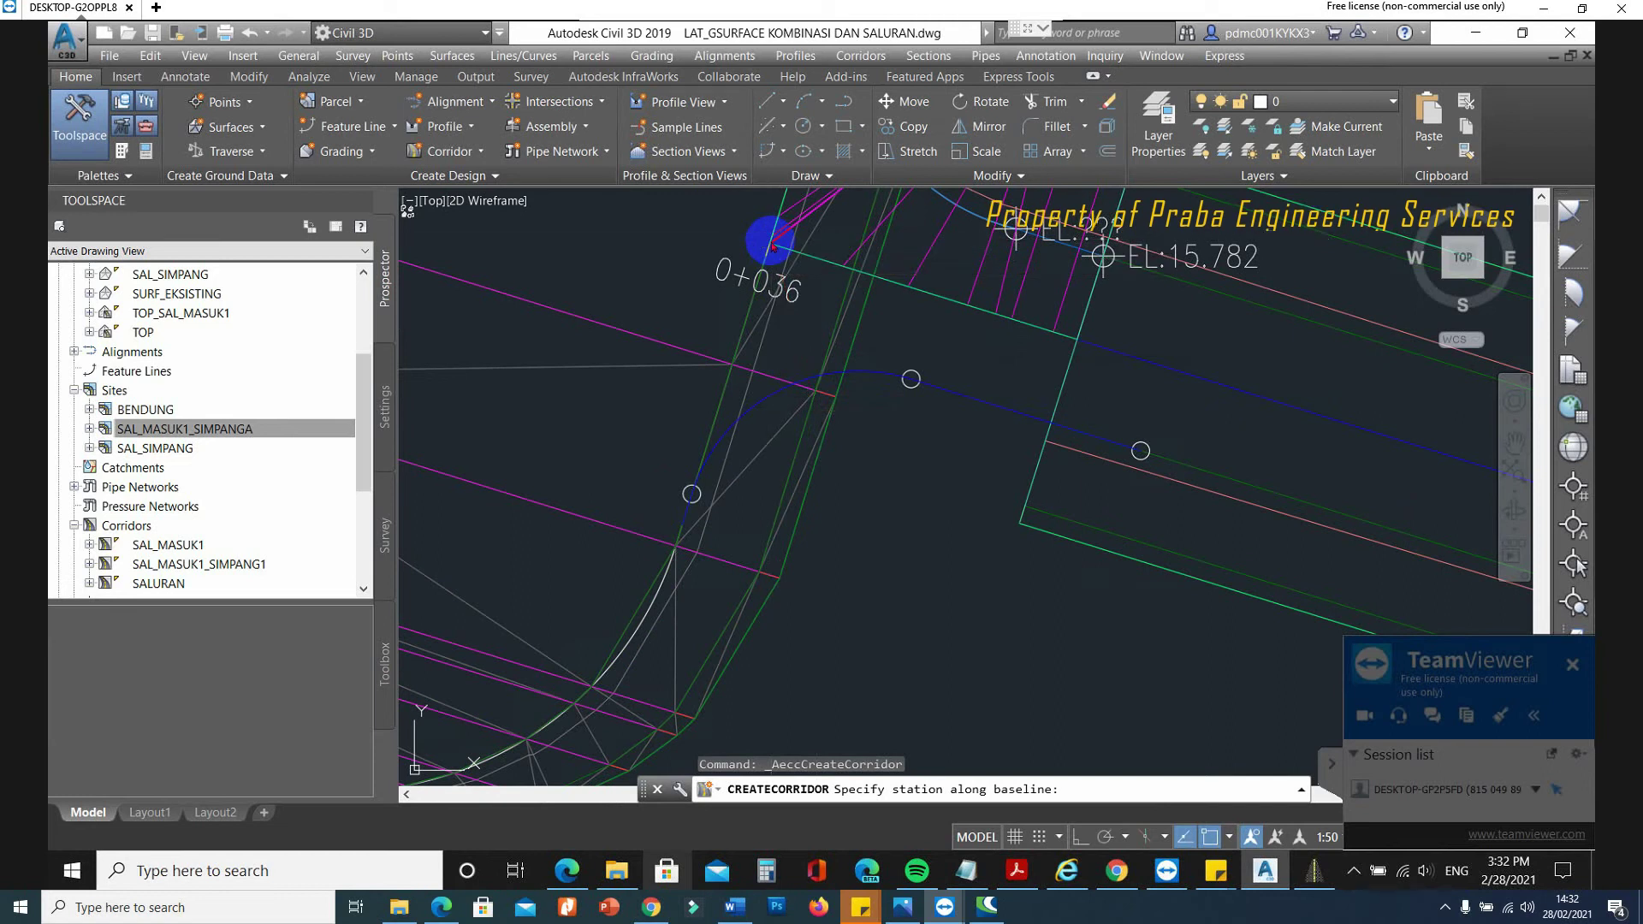
Insert a second corridor region after the existing one, using the SALURAN simpang A assembly.
right_click(826, 389)
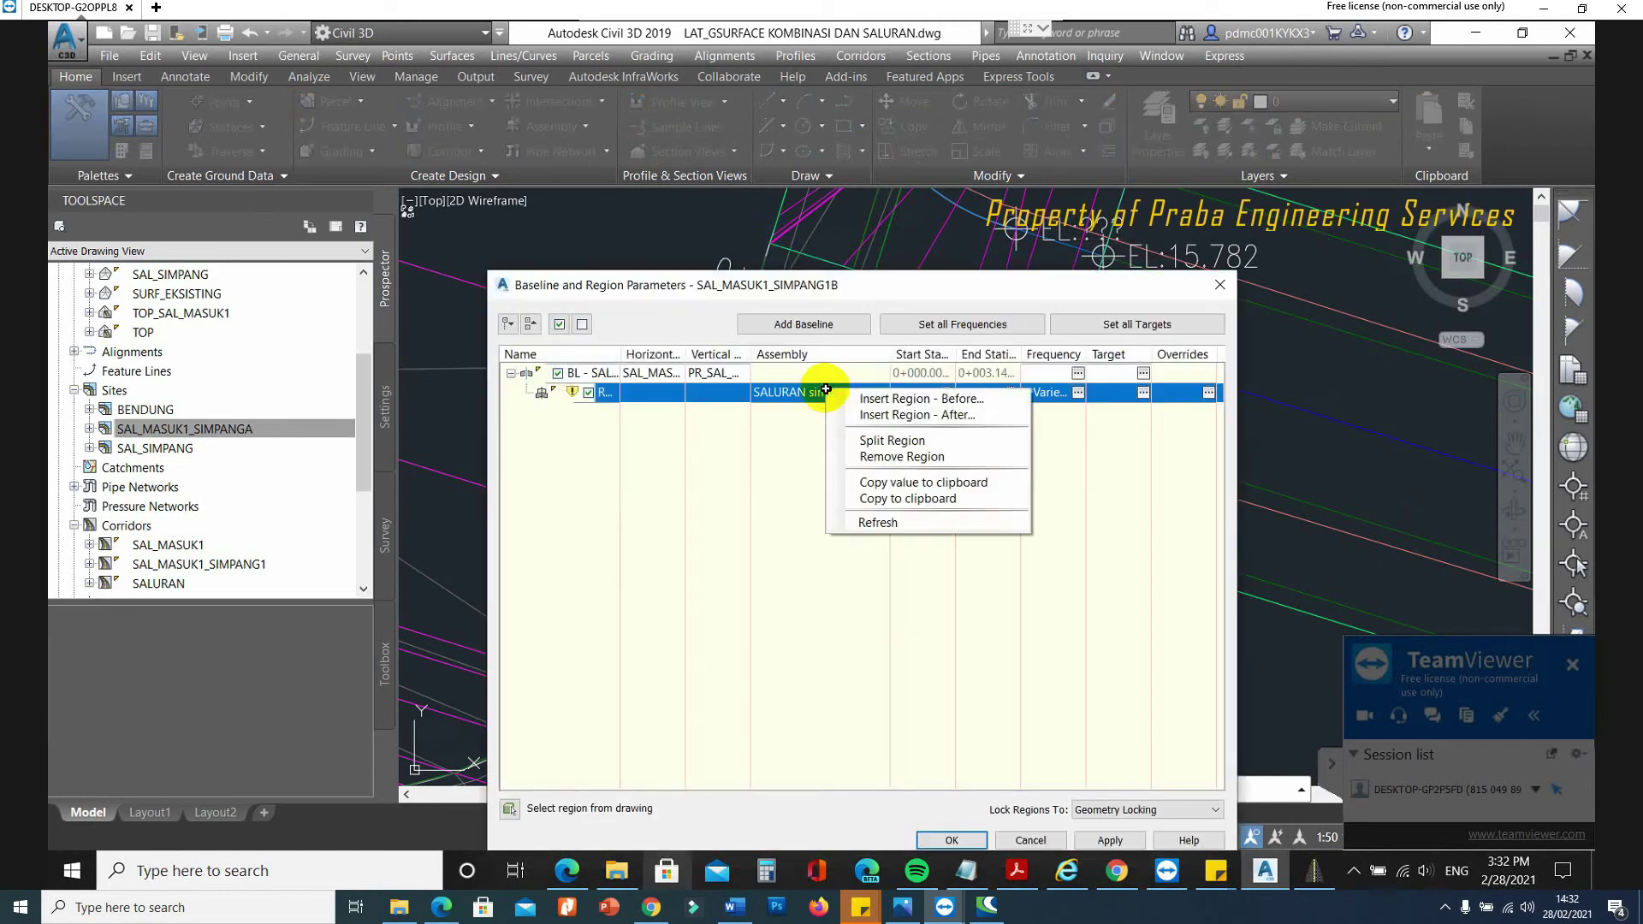
click(942, 416)
click(629, 412)
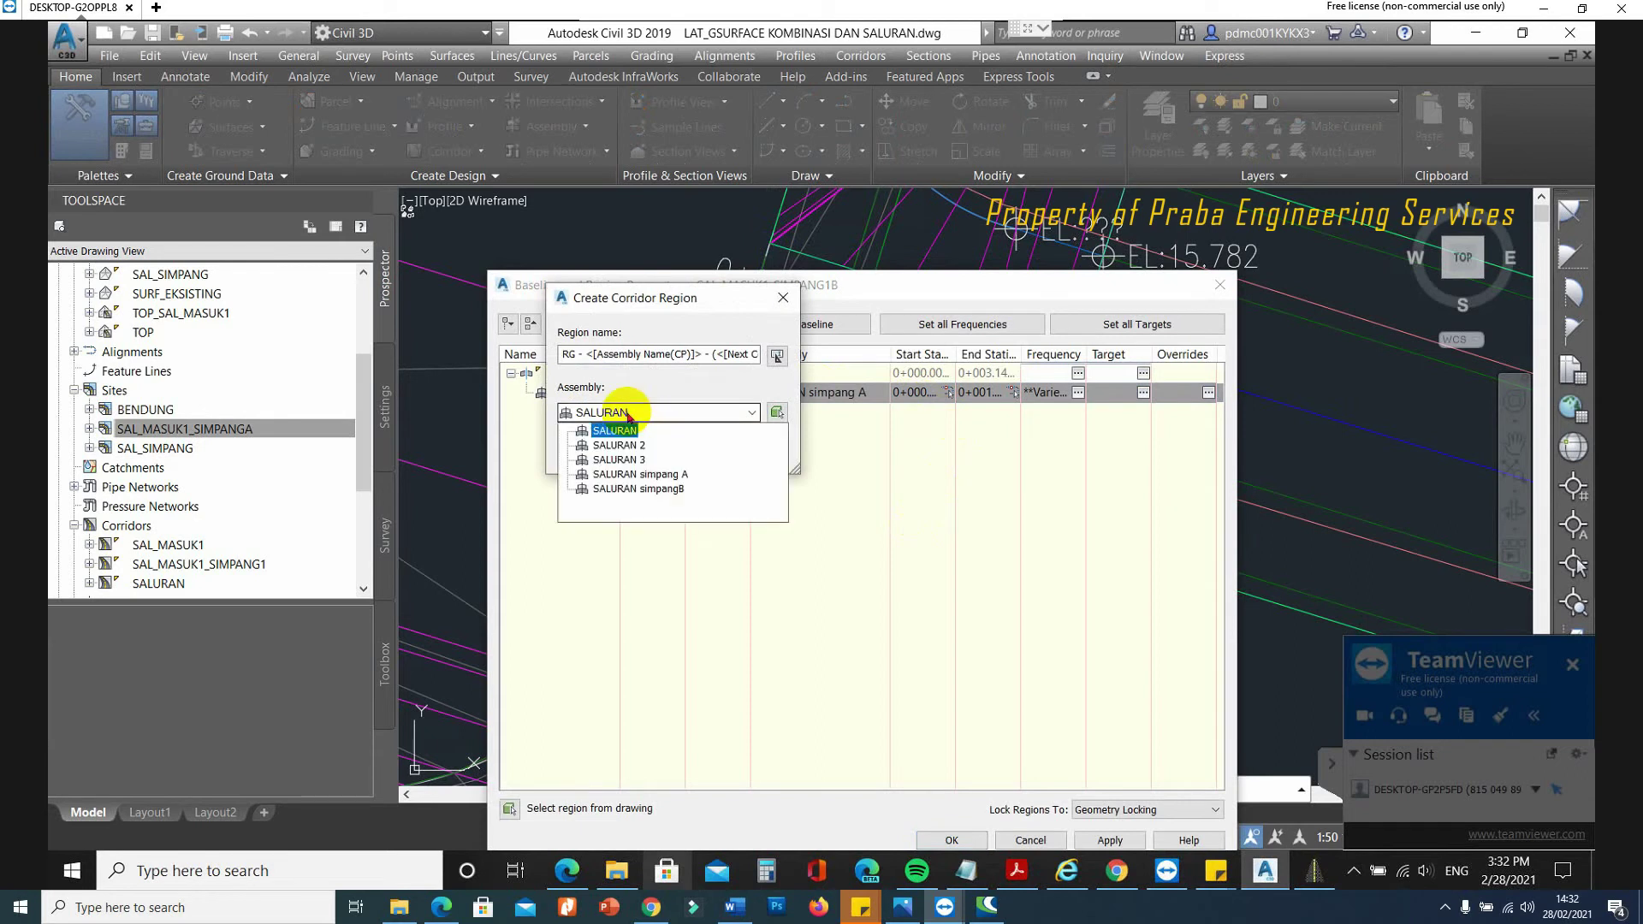
click(624, 475)
click(596, 450)
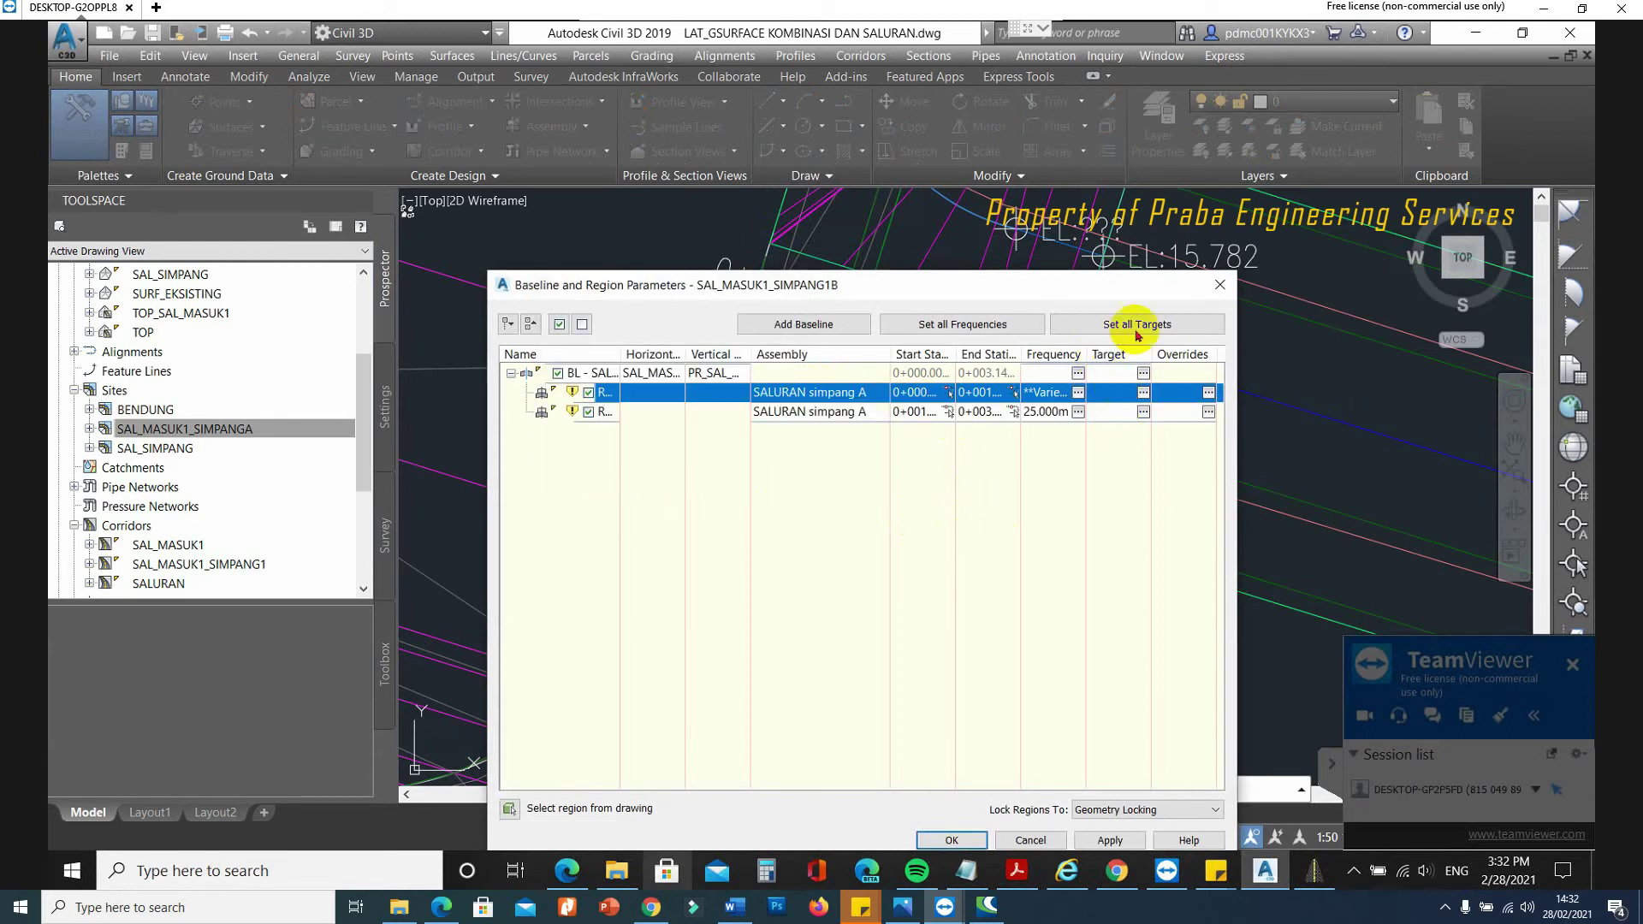
Set the assembly frequencies of both regions to 0.25 m along tangents, curves, spirals and vertical curves.
click(983, 320)
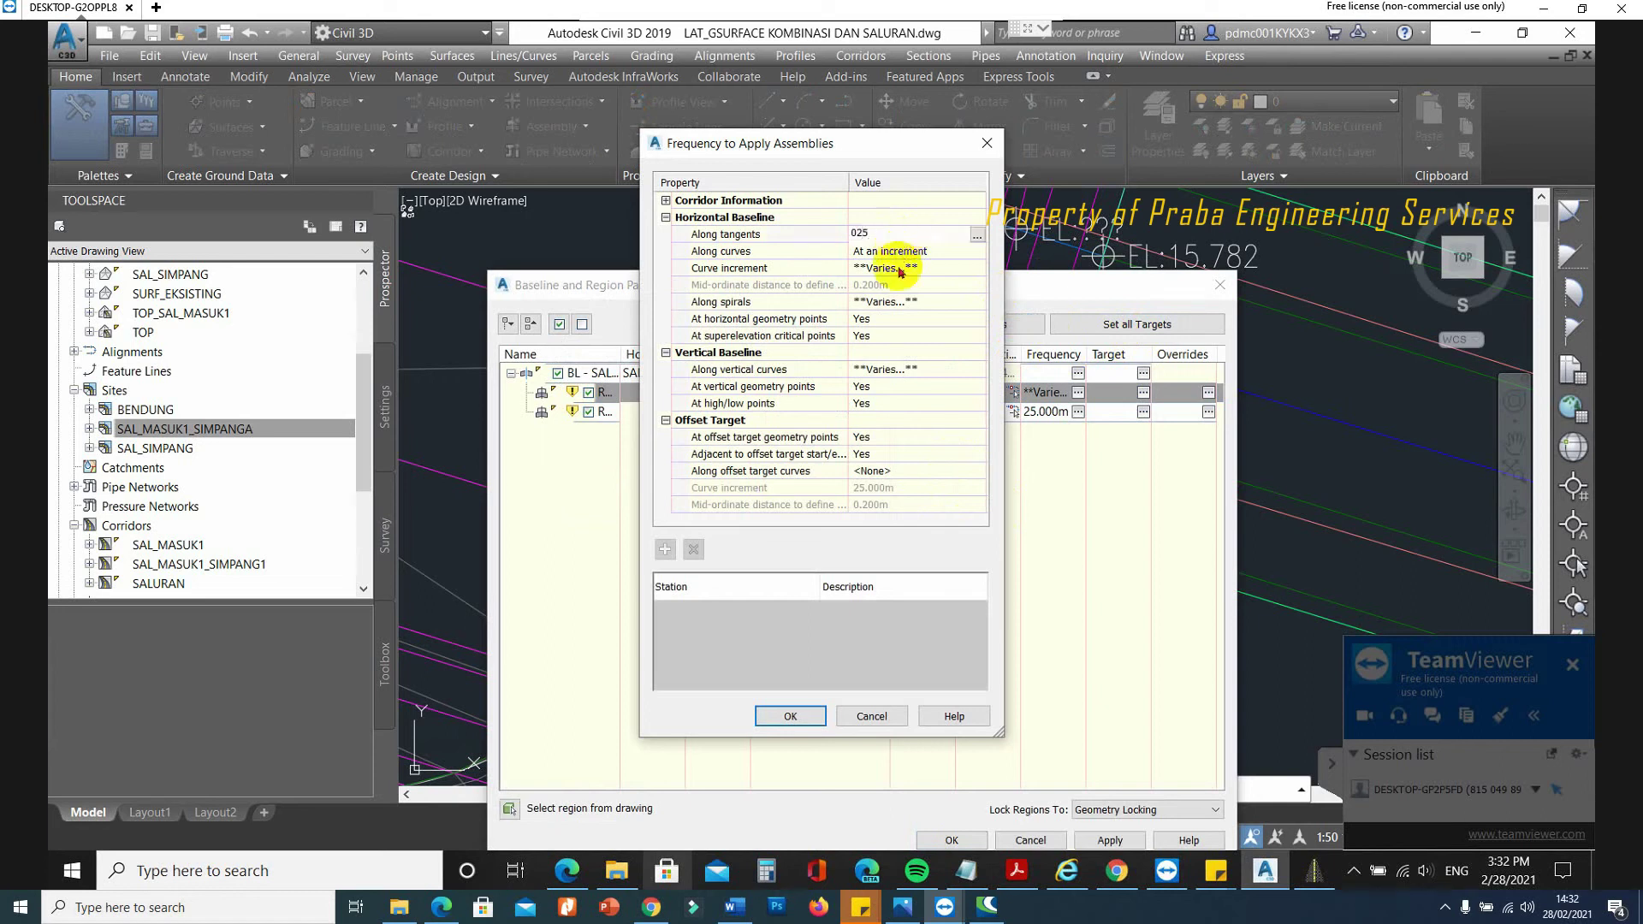
click(898, 269)
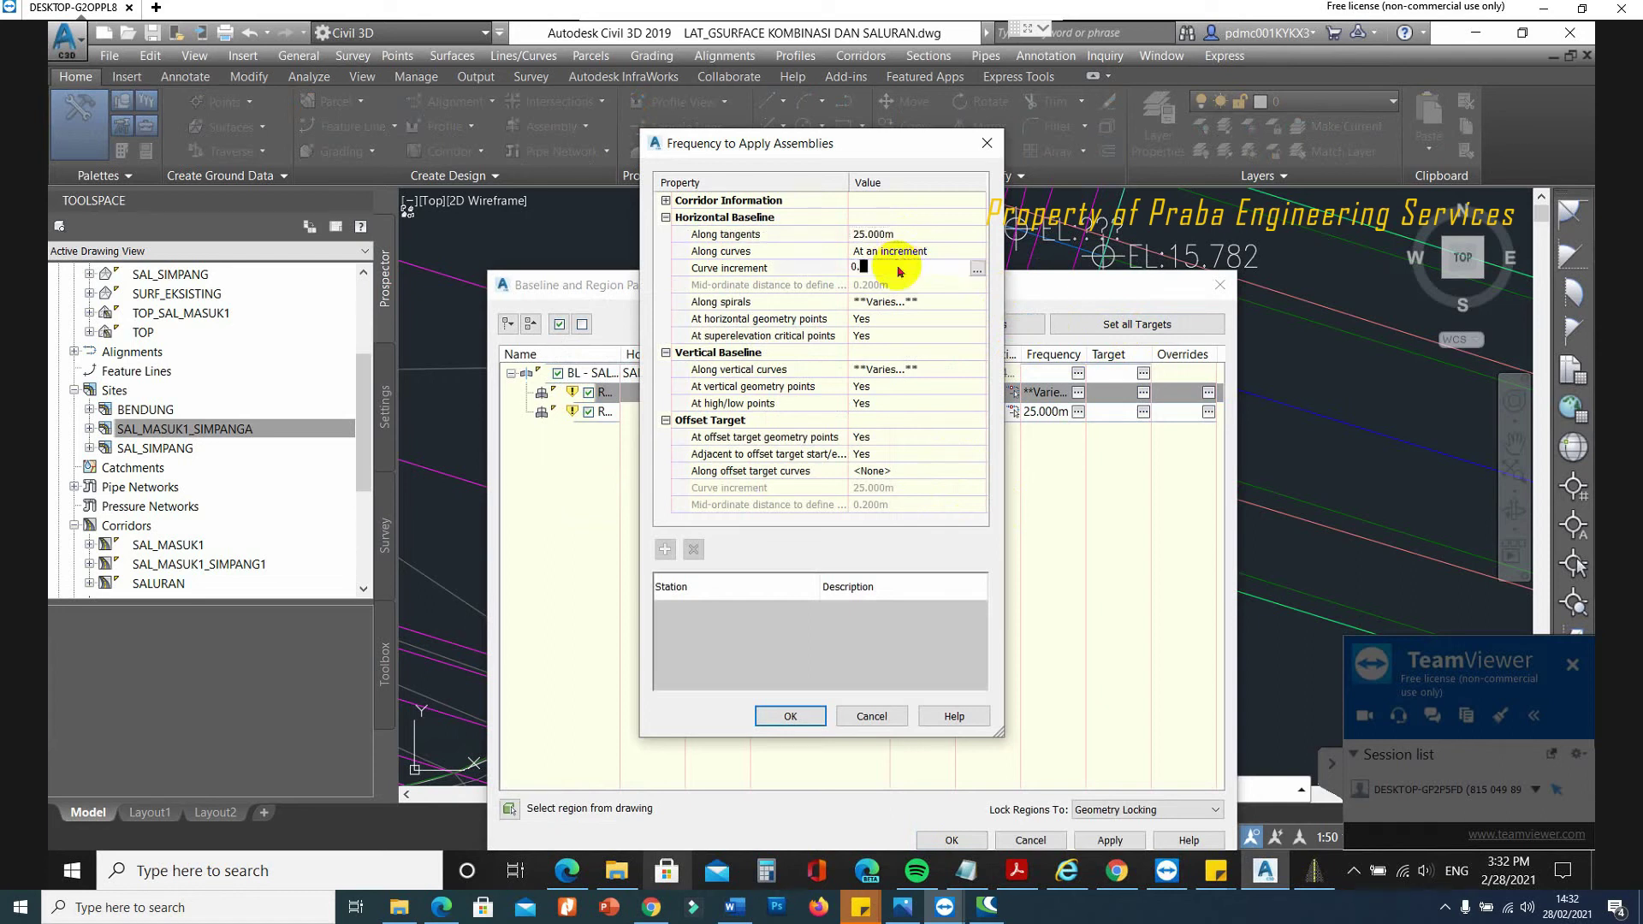
click(903, 234)
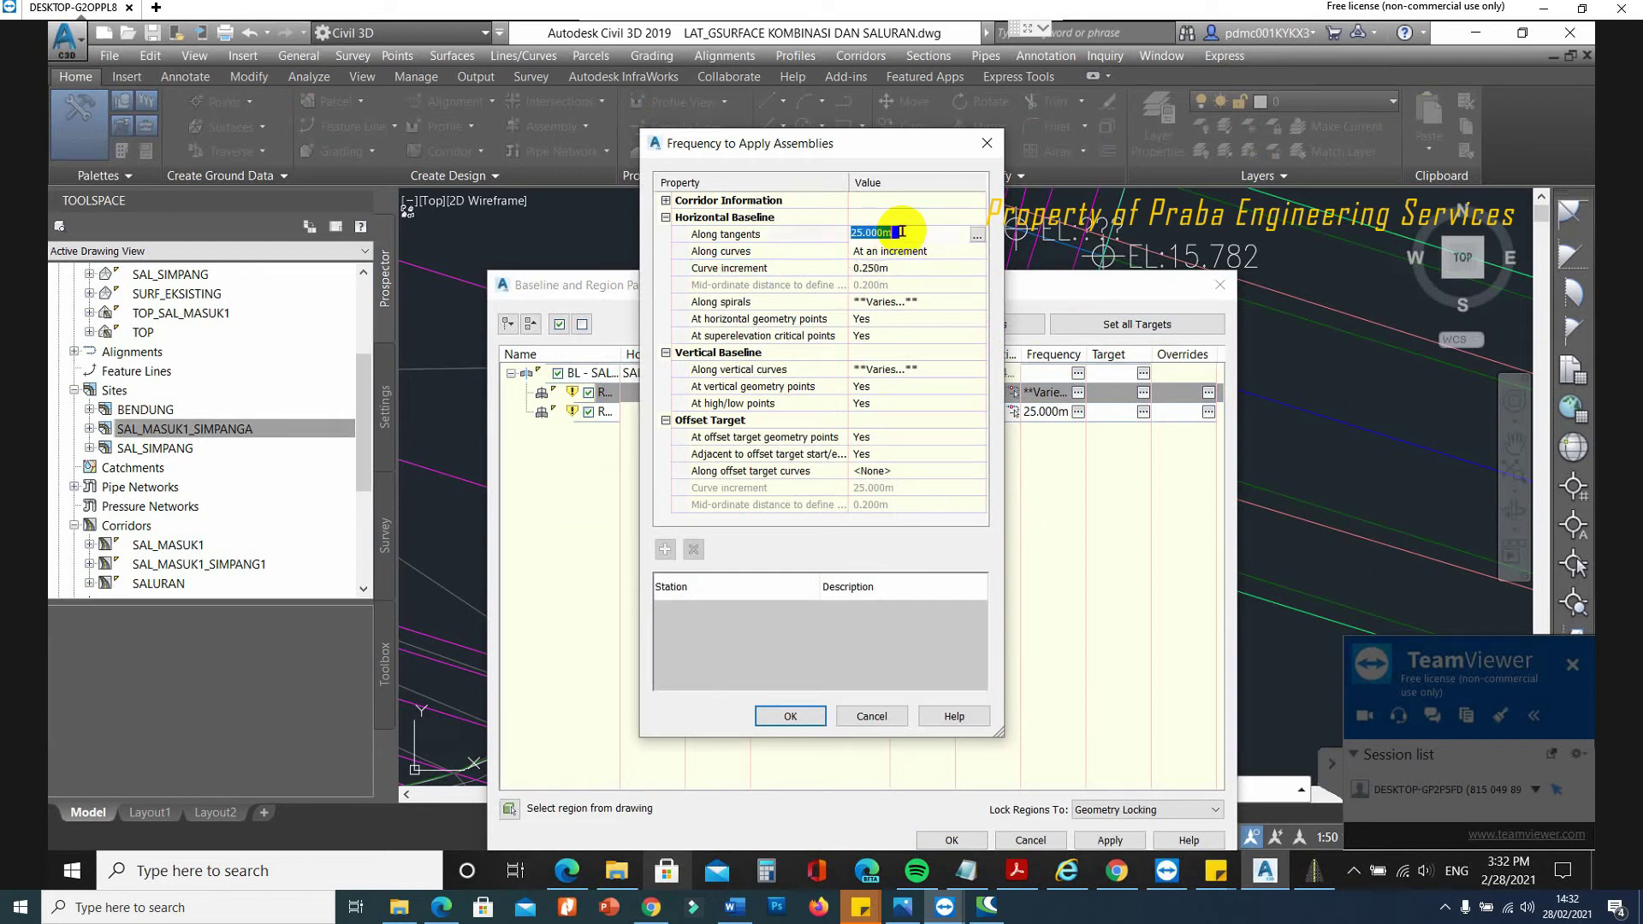
text(0.25)
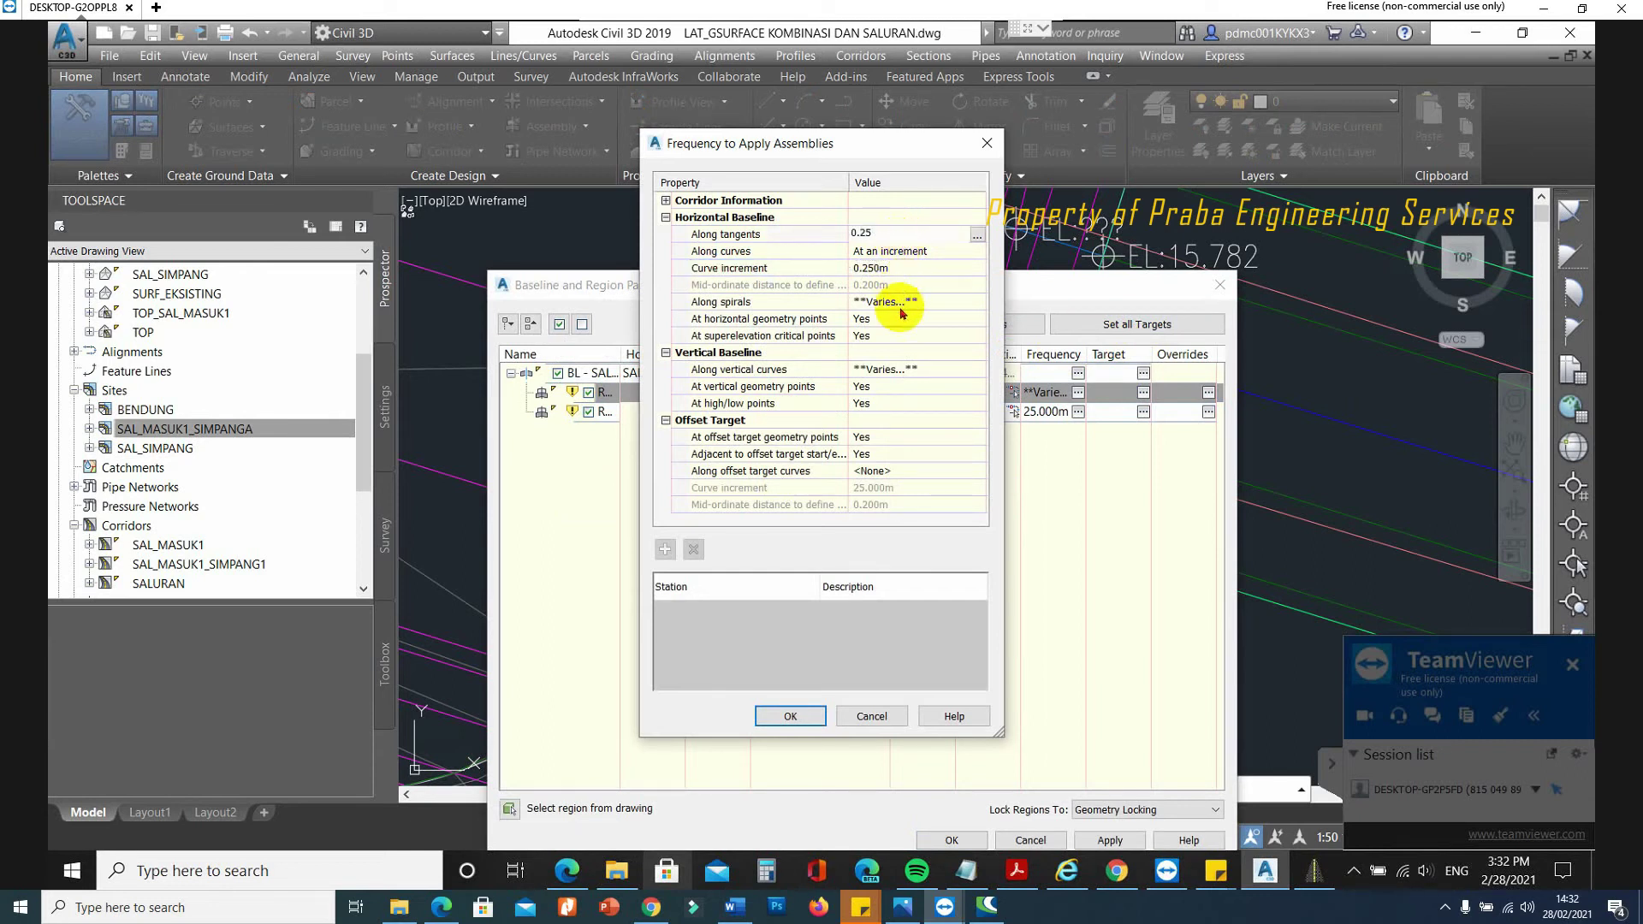
click(912, 301)
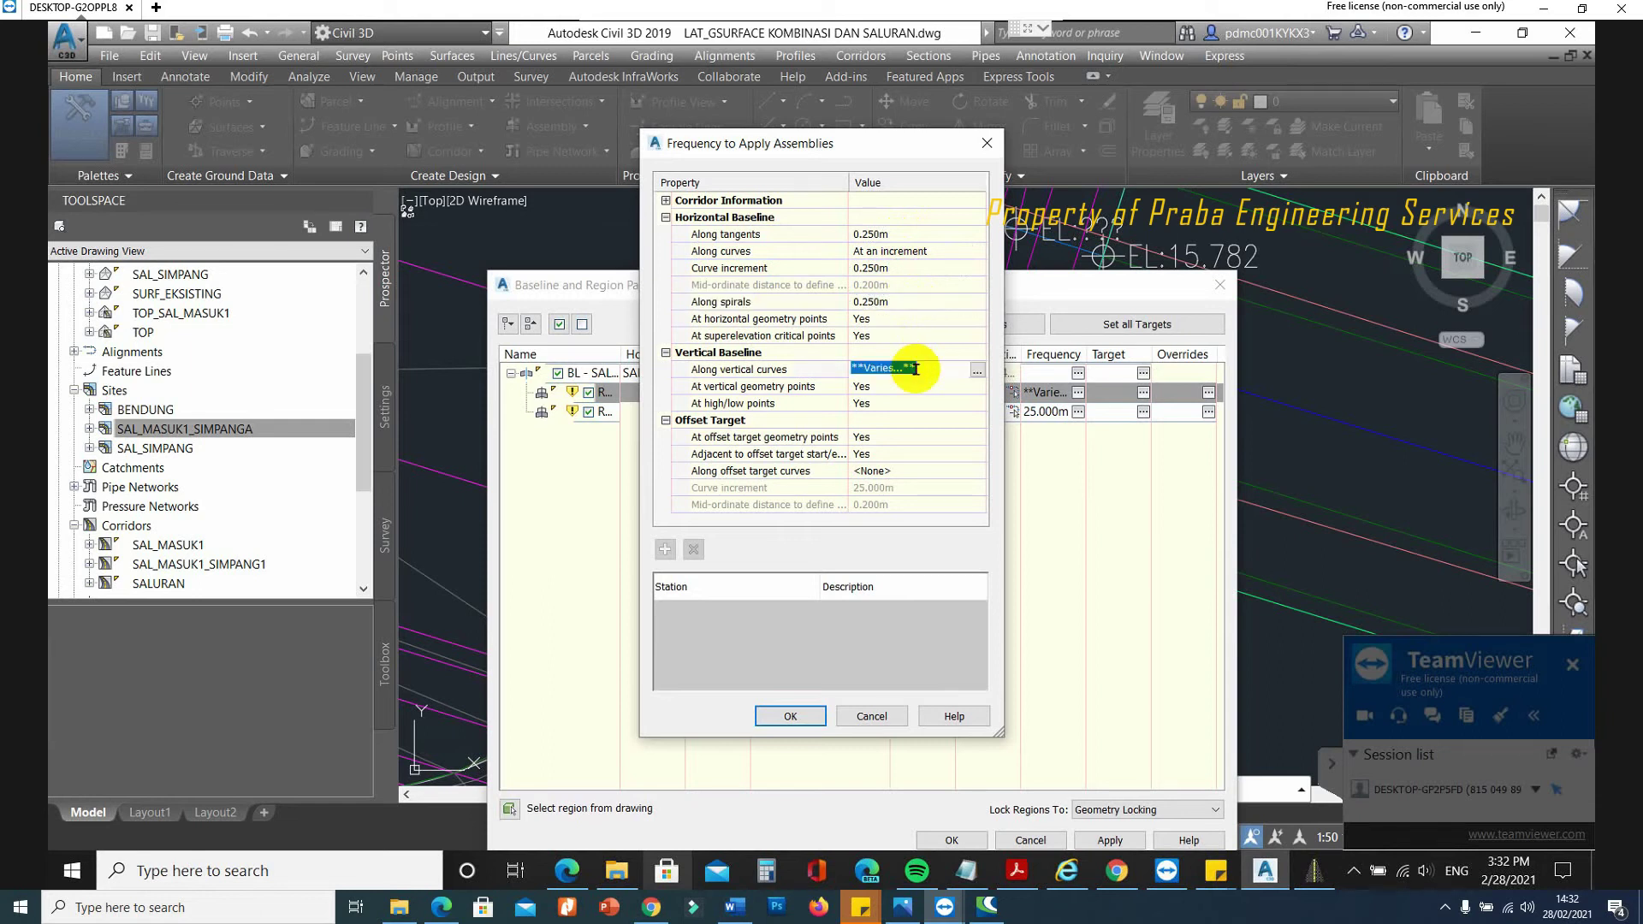
click(807, 725)
Map one target surface to all surface targets in both regions and build the corridor.
click(1107, 324)
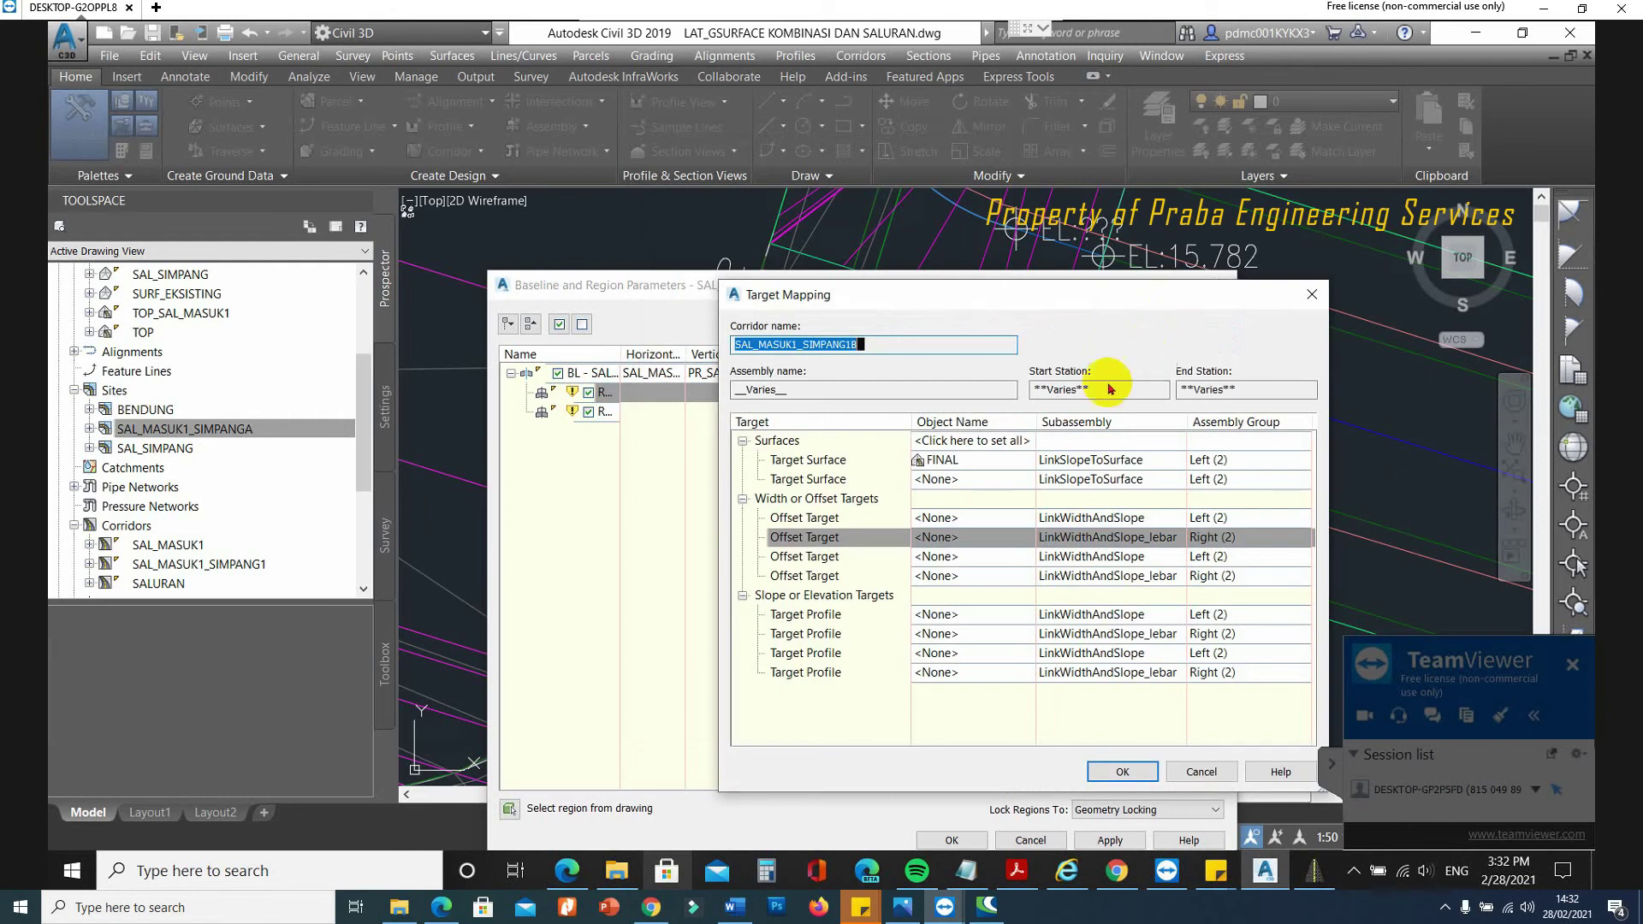
click(969, 443)
click(660, 411)
click(822, 560)
click(1122, 772)
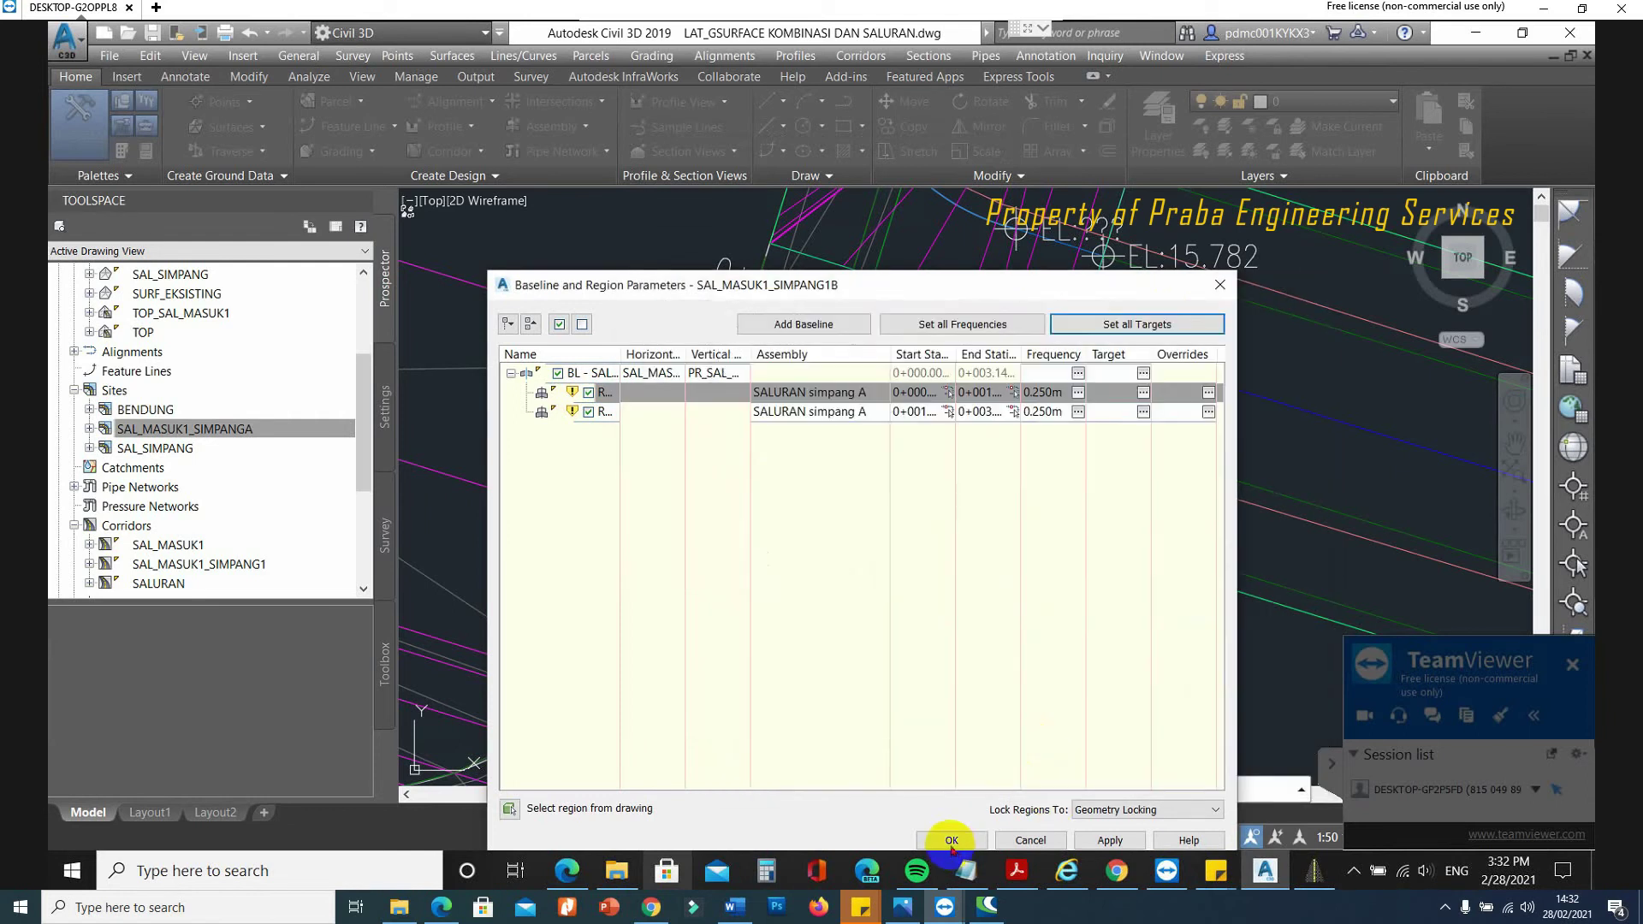
click(950, 840)
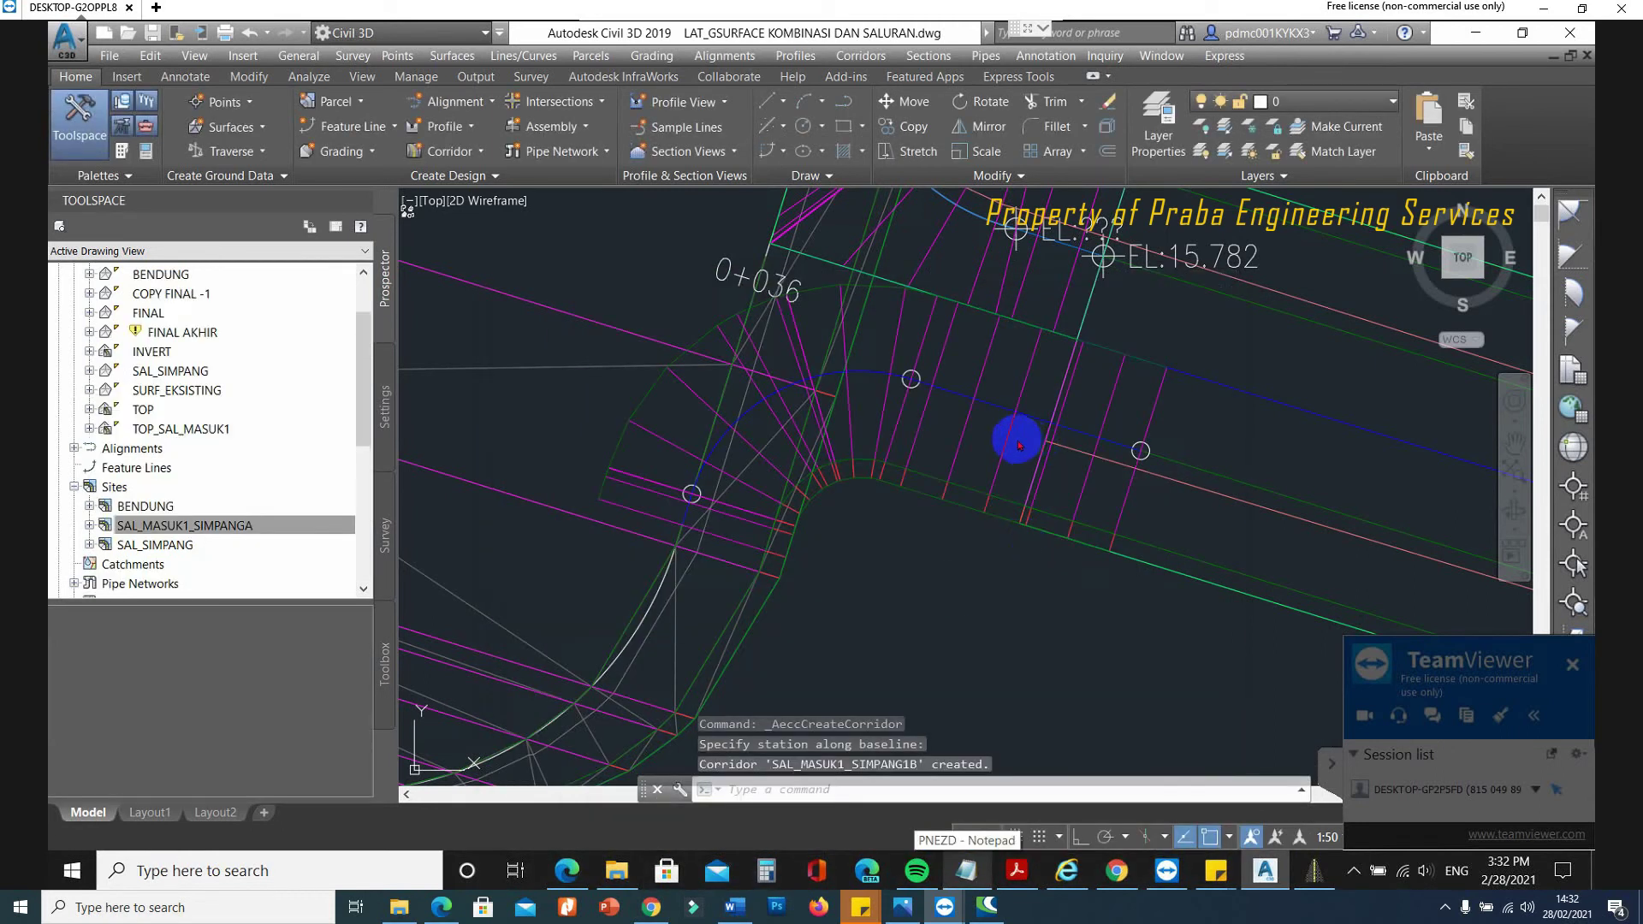
Inspect the new SAL_MASUK1_SIMPANG1B corridor in 3D with the Object Viewer, and return to plan with nothing selected.
click(1006, 439)
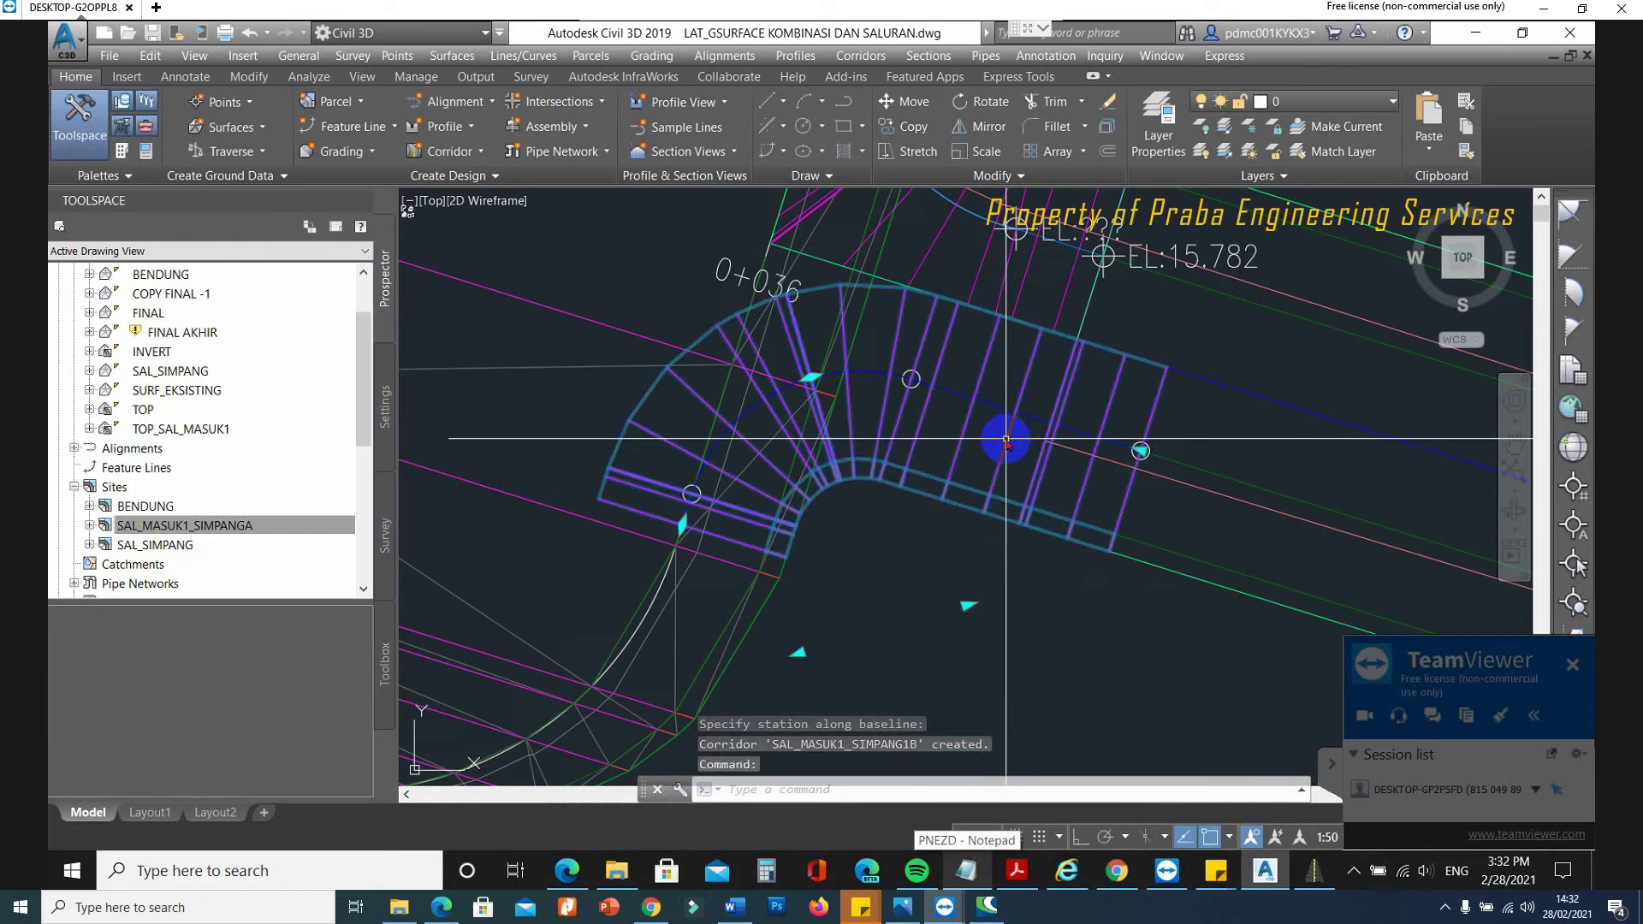
right_click(1006, 439)
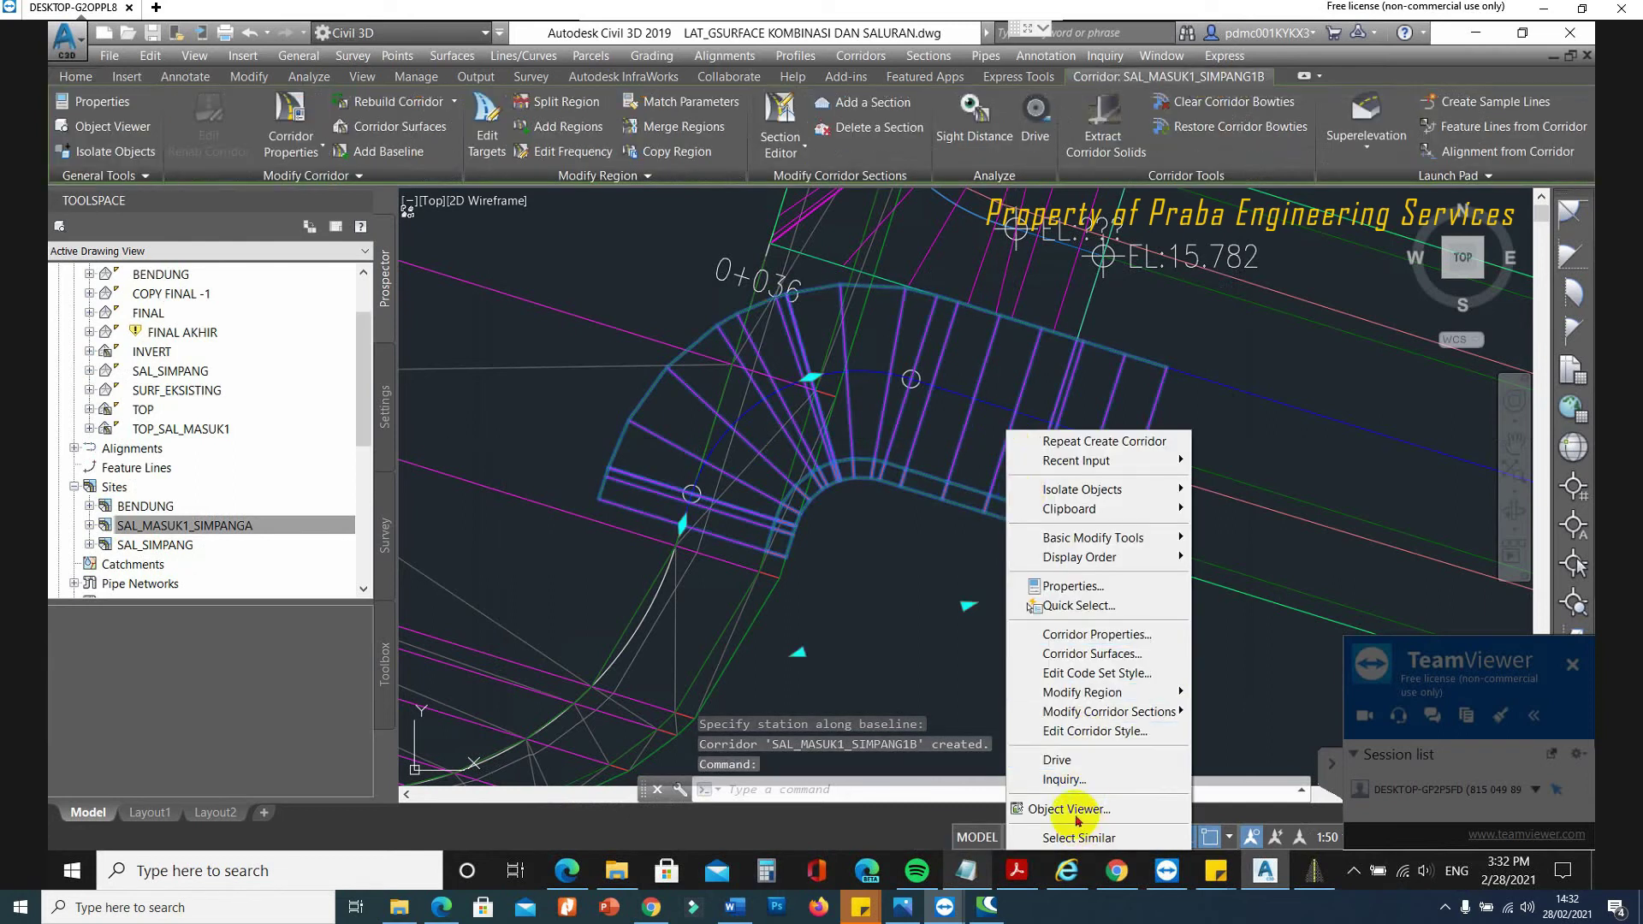
click(1076, 810)
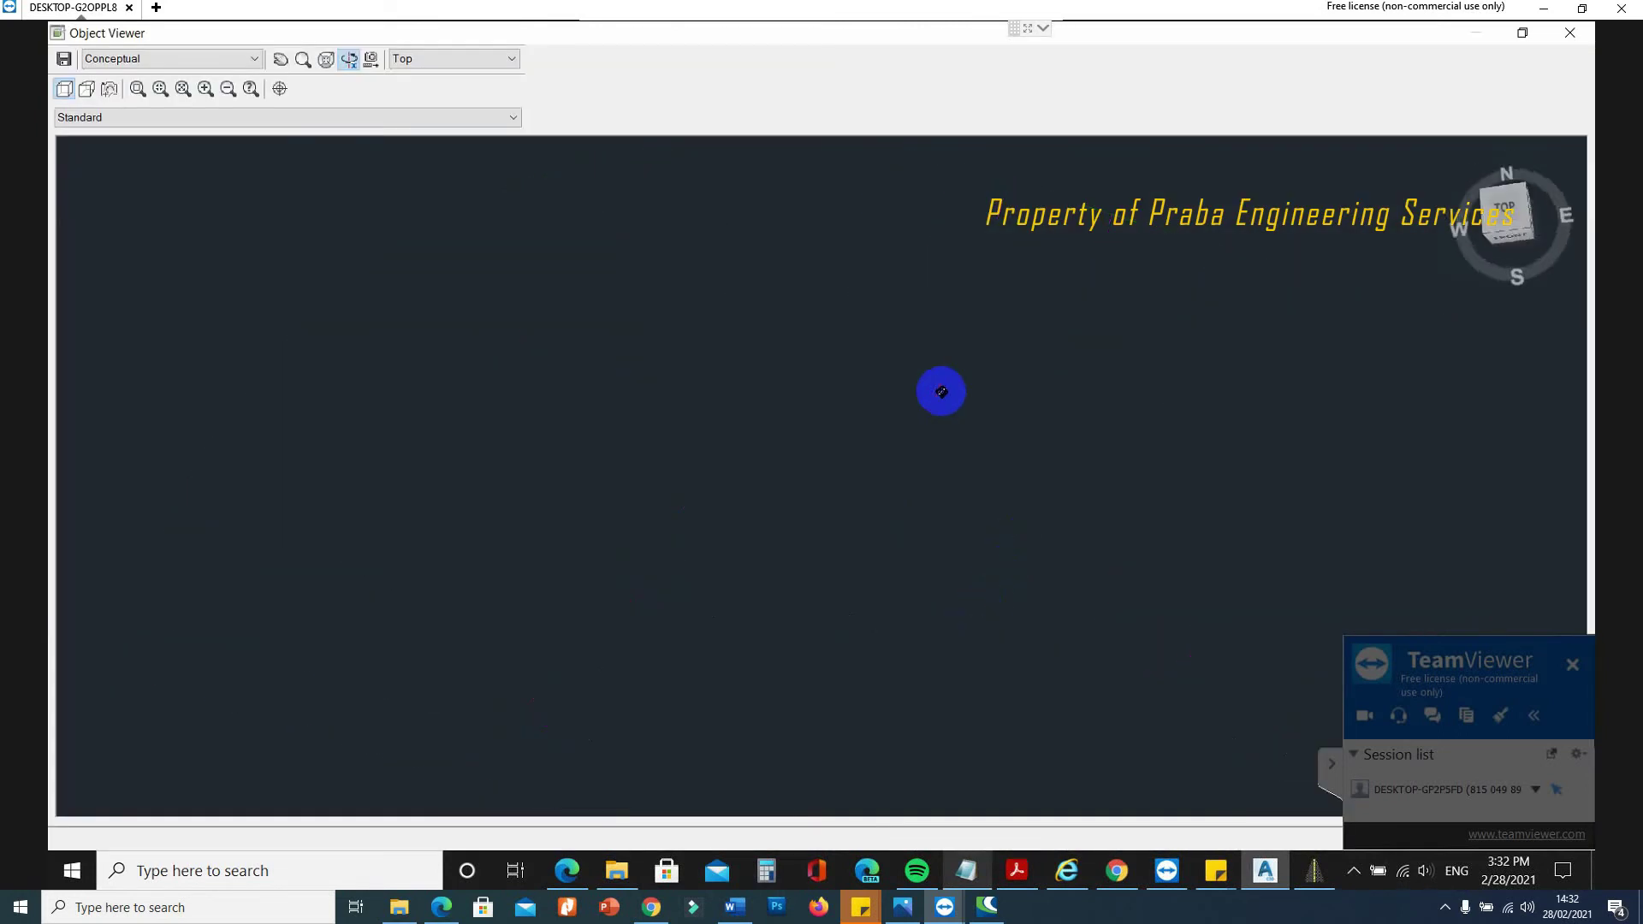
mouse_move(929, 461)
mouse_down()
mouse_move(935, 483)
mouse_move(791, 340)
mouse_move(796, 371)
mouse_up()
key(Escape)
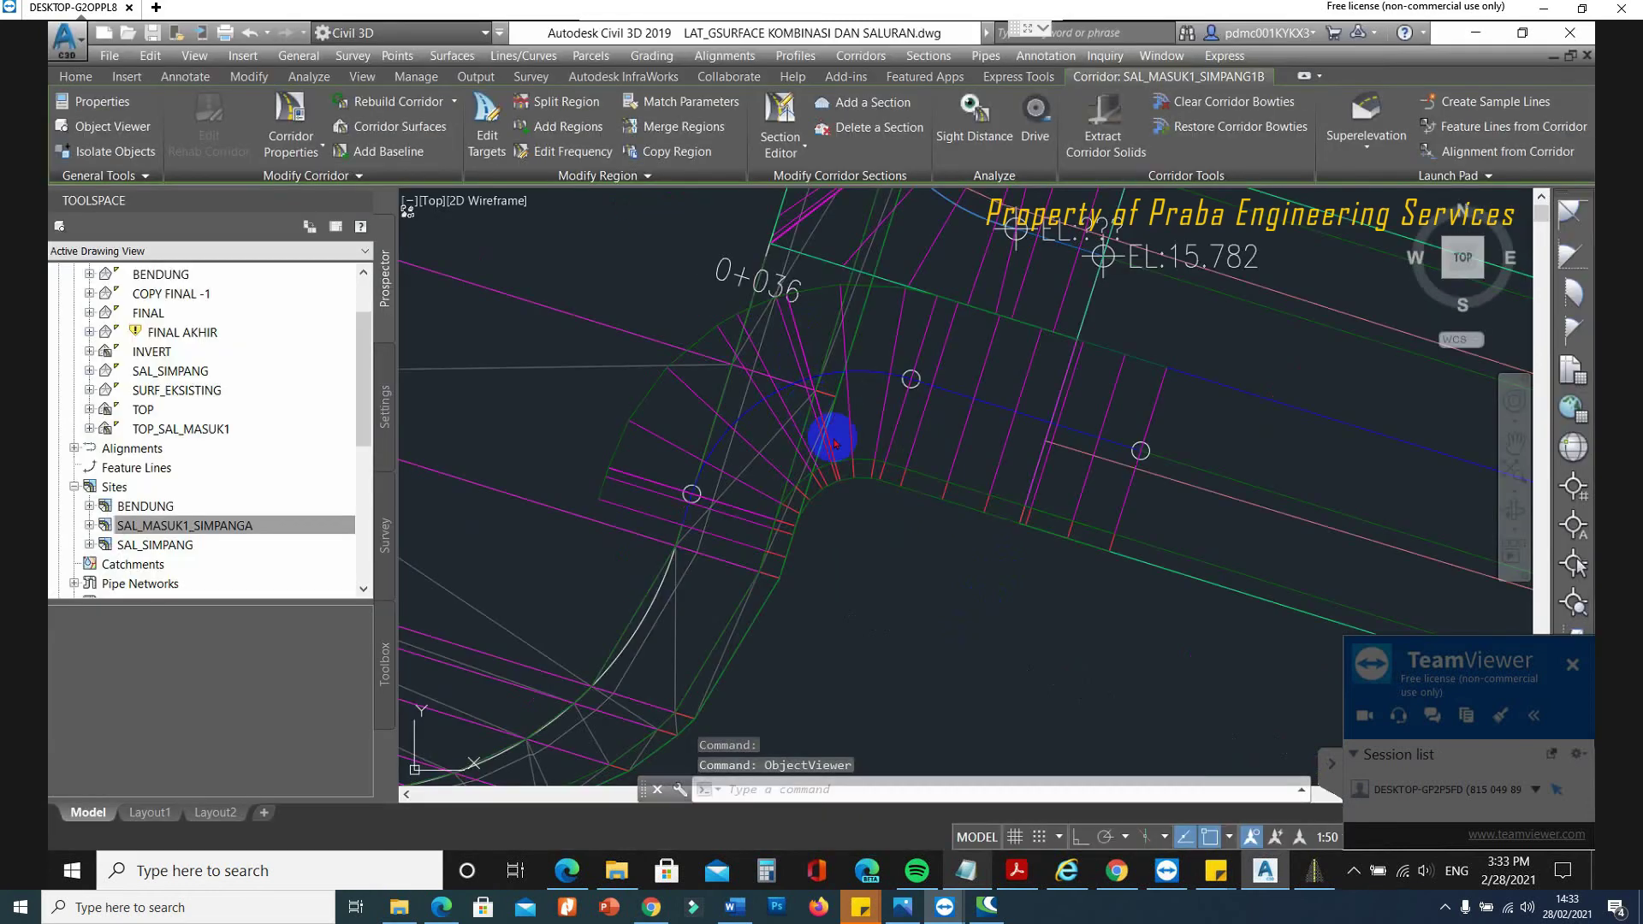
key(Escape)
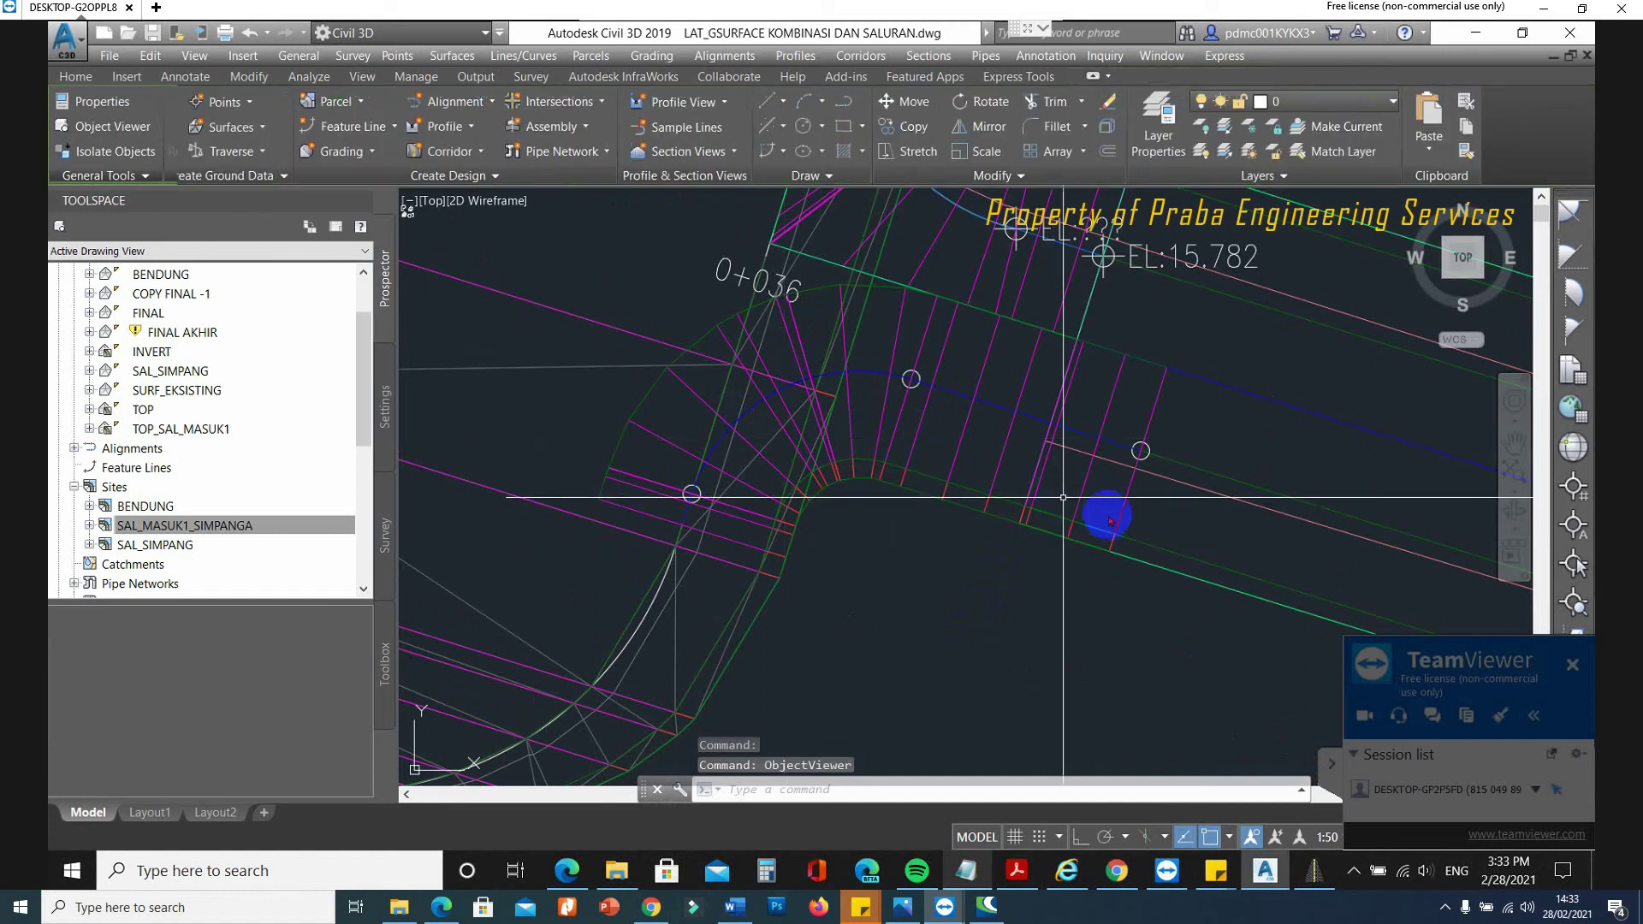
Inspect the SAL_MASUK1_SIMPANG1B corridor together with the adjoining junction corridor in 3D with the Object Viewer.
click(1083, 494)
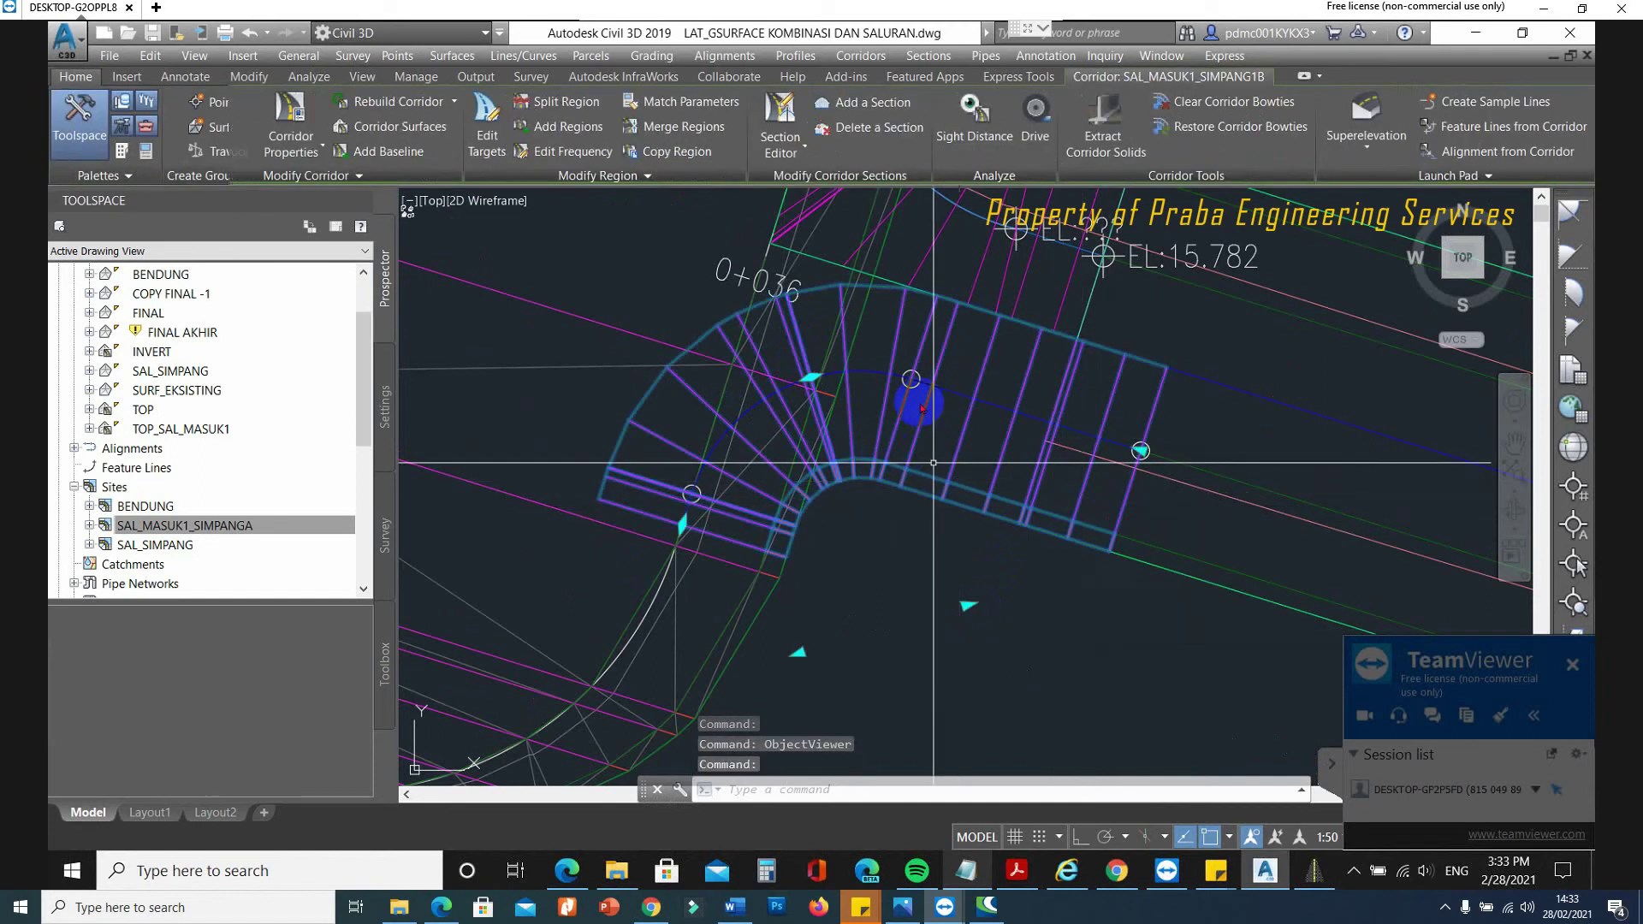
right_click(935, 247)
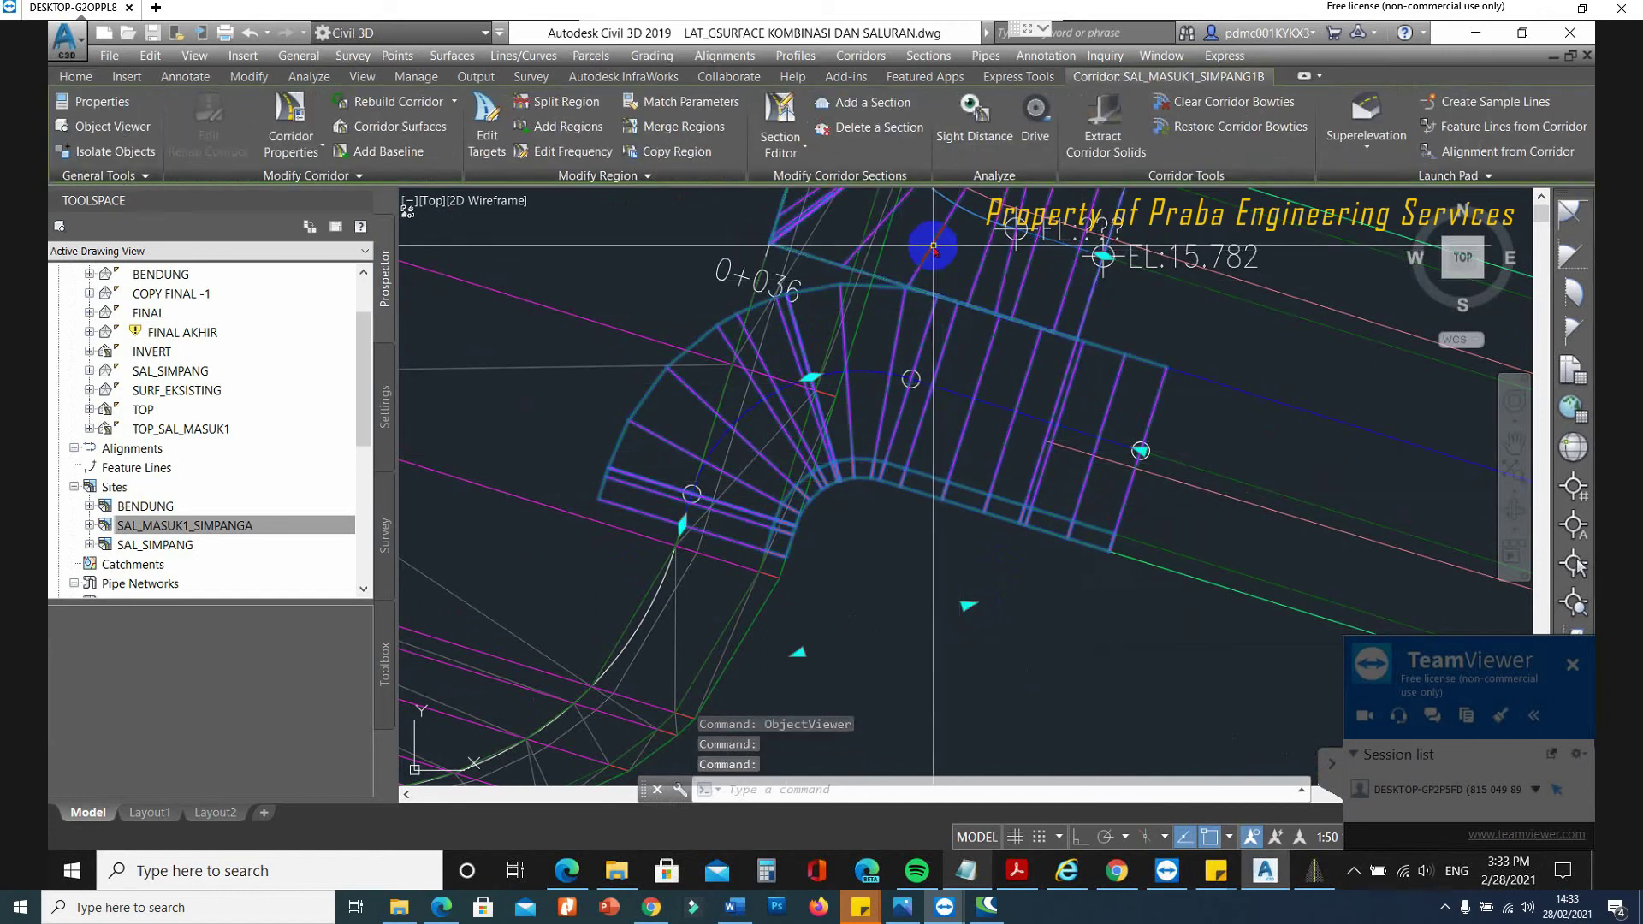
right_click(936, 247)
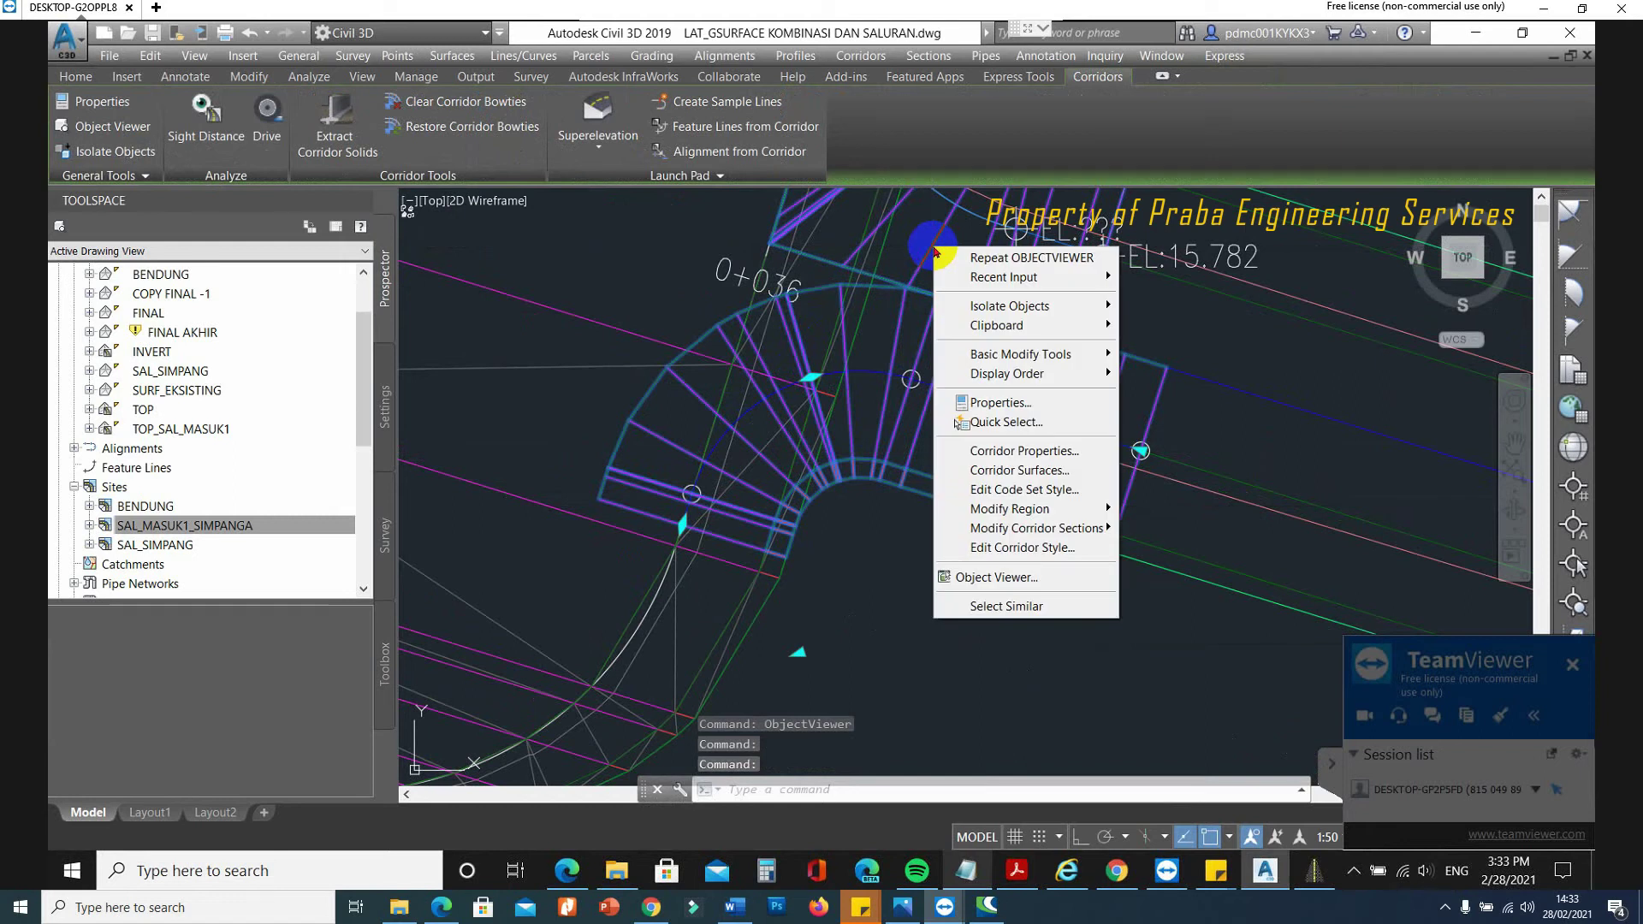
click(993, 576)
drag(1038, 525, 861, 495)
click(137, 90)
drag(830, 365, 903, 436)
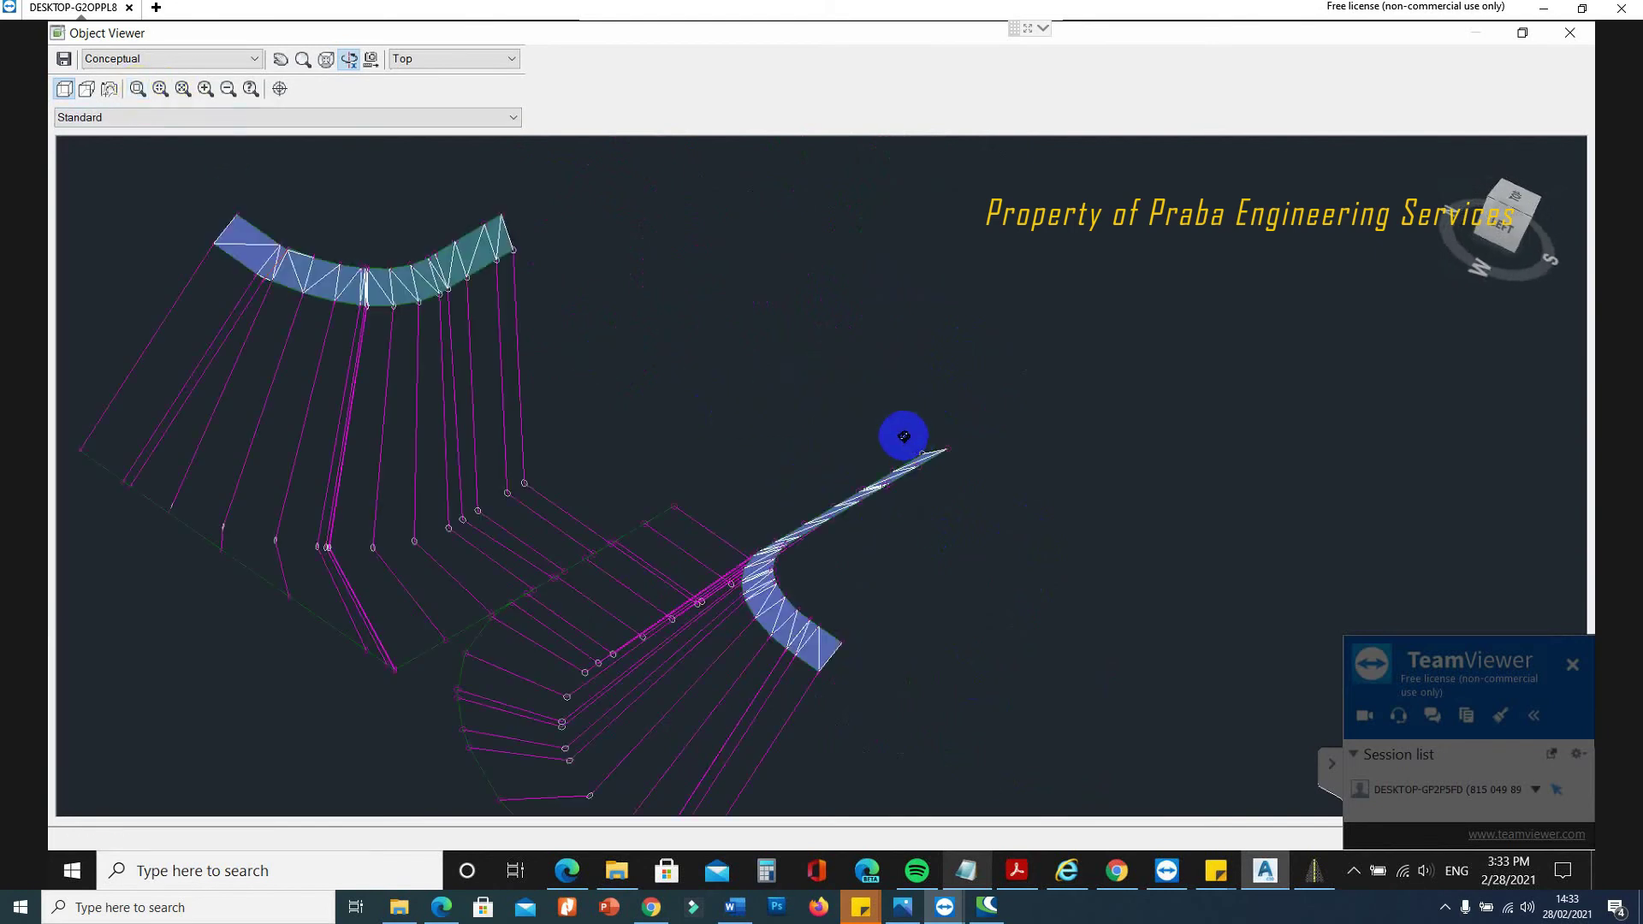
key(Escape)
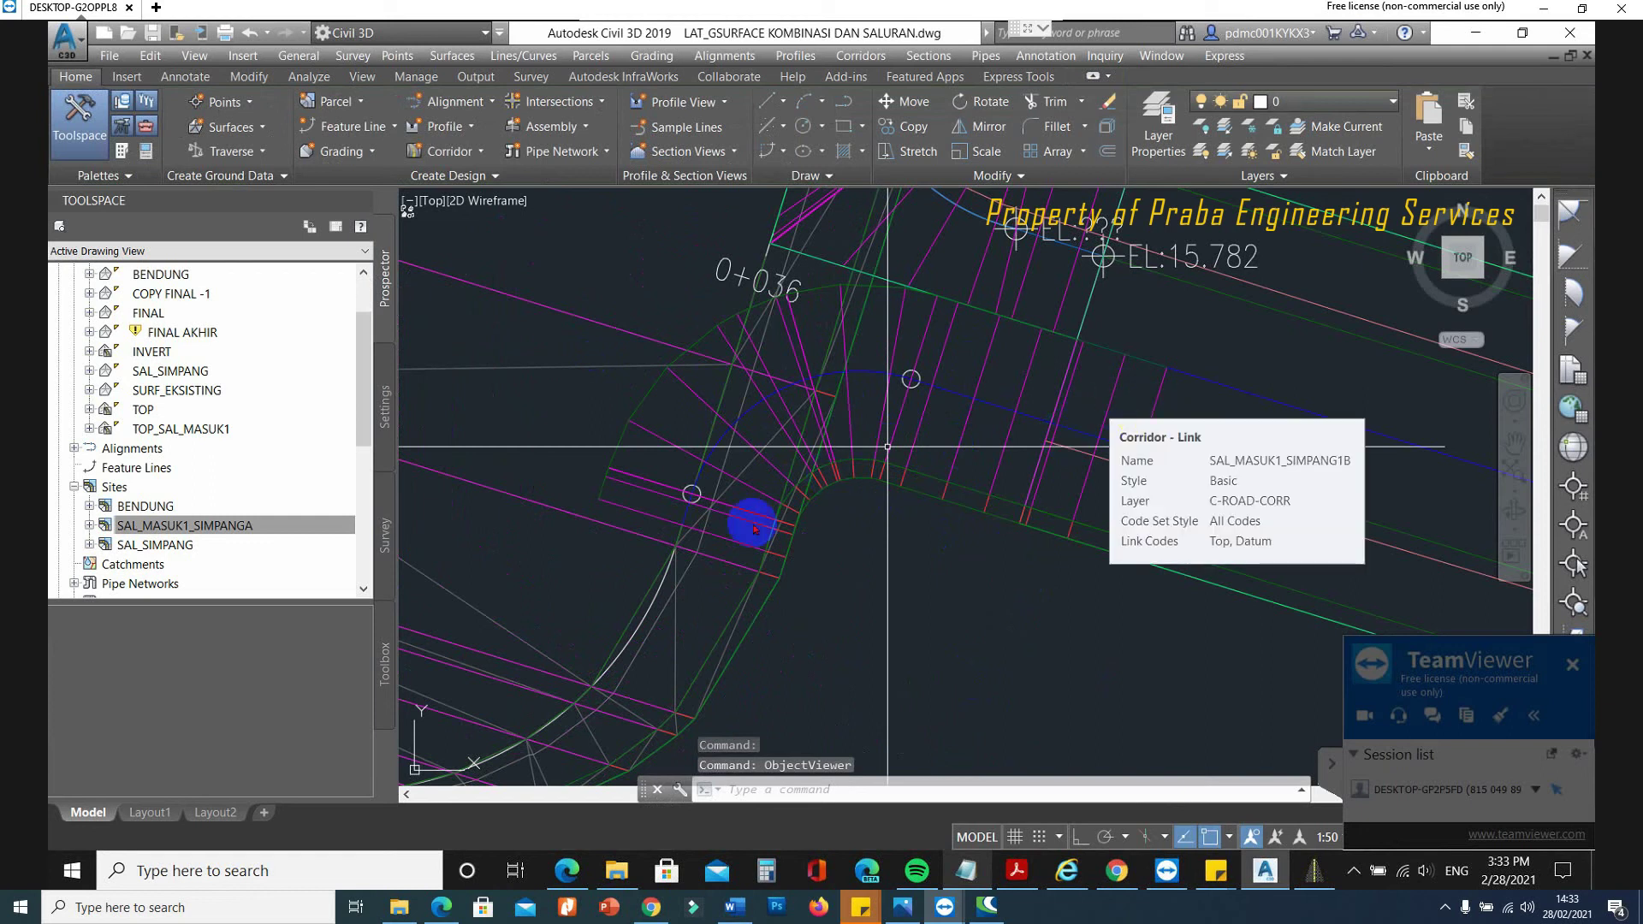
Shorten the SAL_MASUK1_SIMPANG1B corridor by stretching its straight end back to the end line of the adjoining junction corridor.
scroll(753, 528, down, 2)
scroll(948, 445, up, 2)
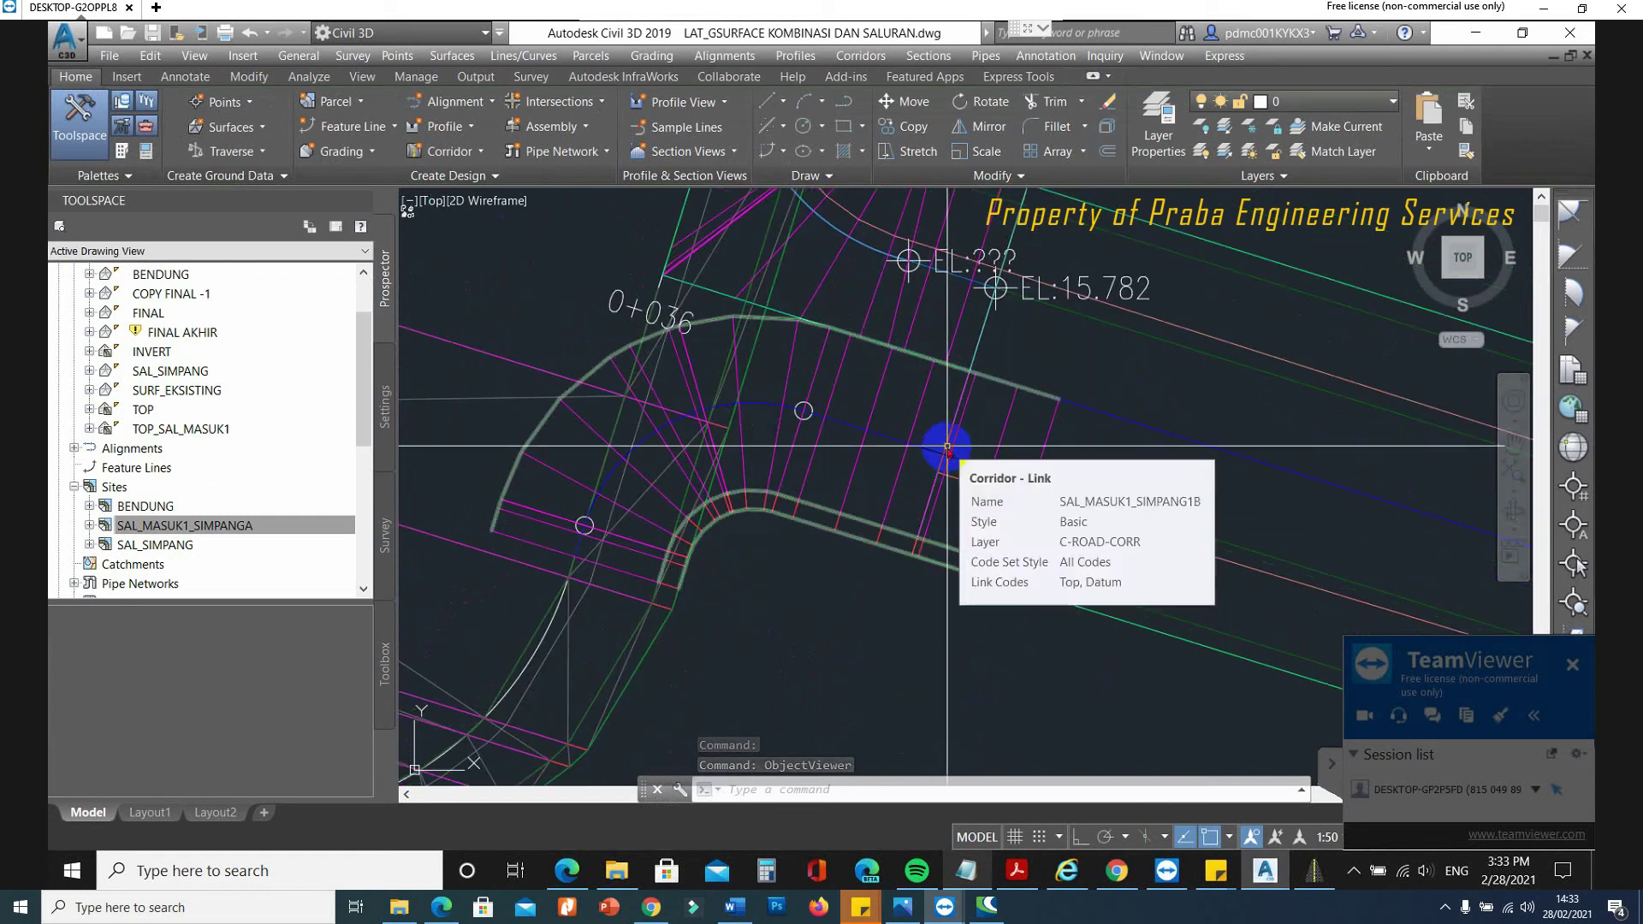
click(947, 446)
click(1036, 478)
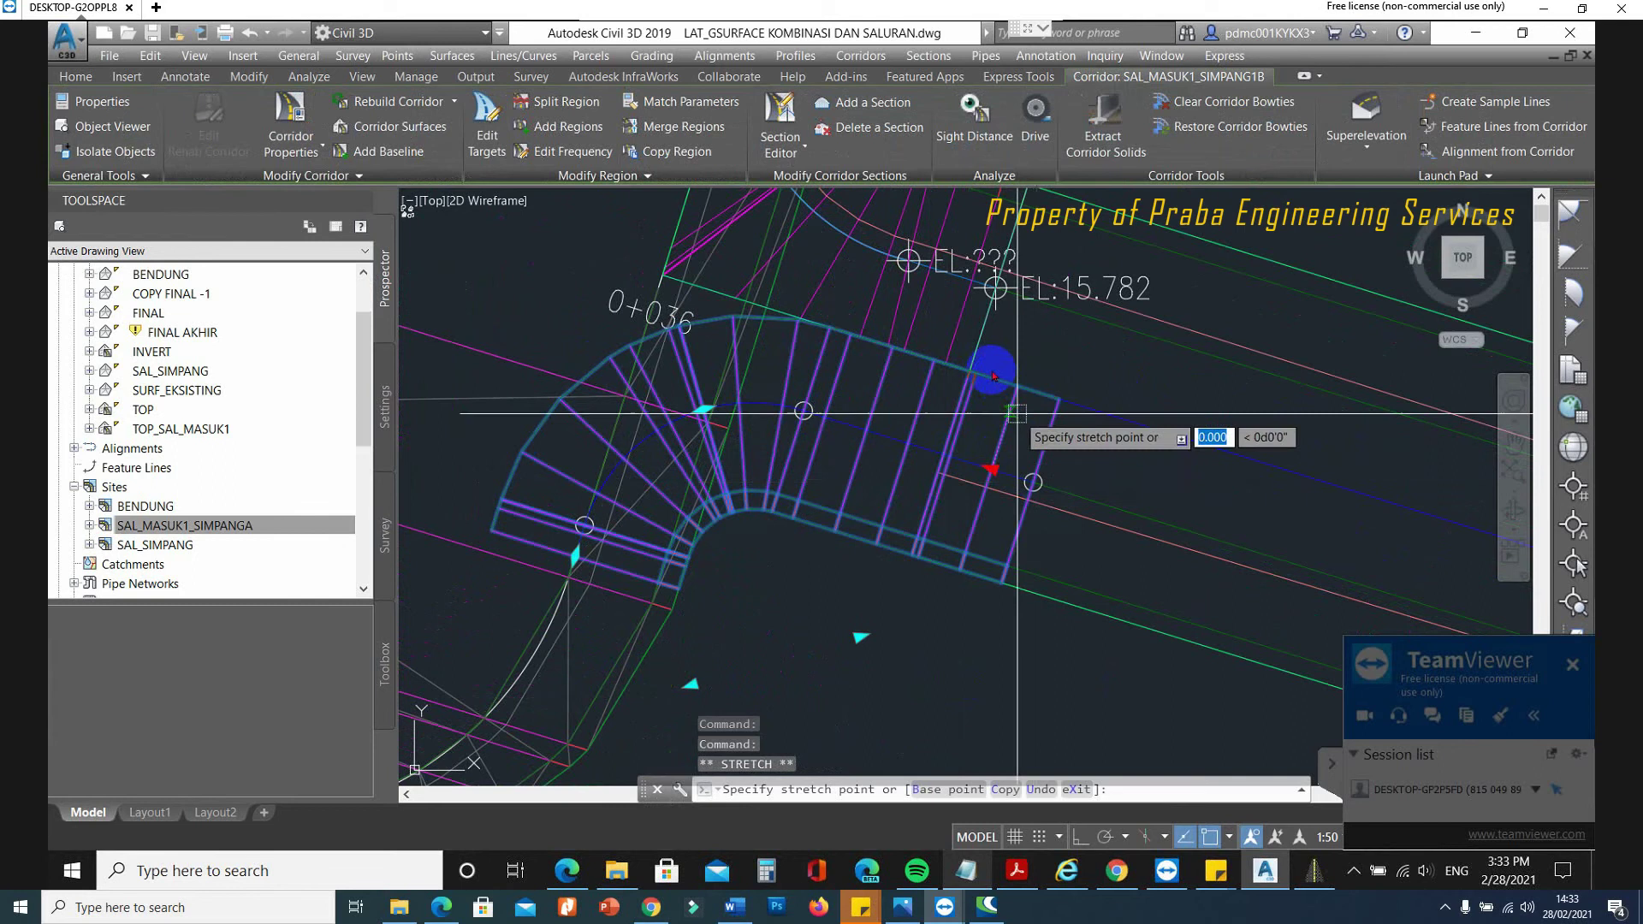
click(977, 350)
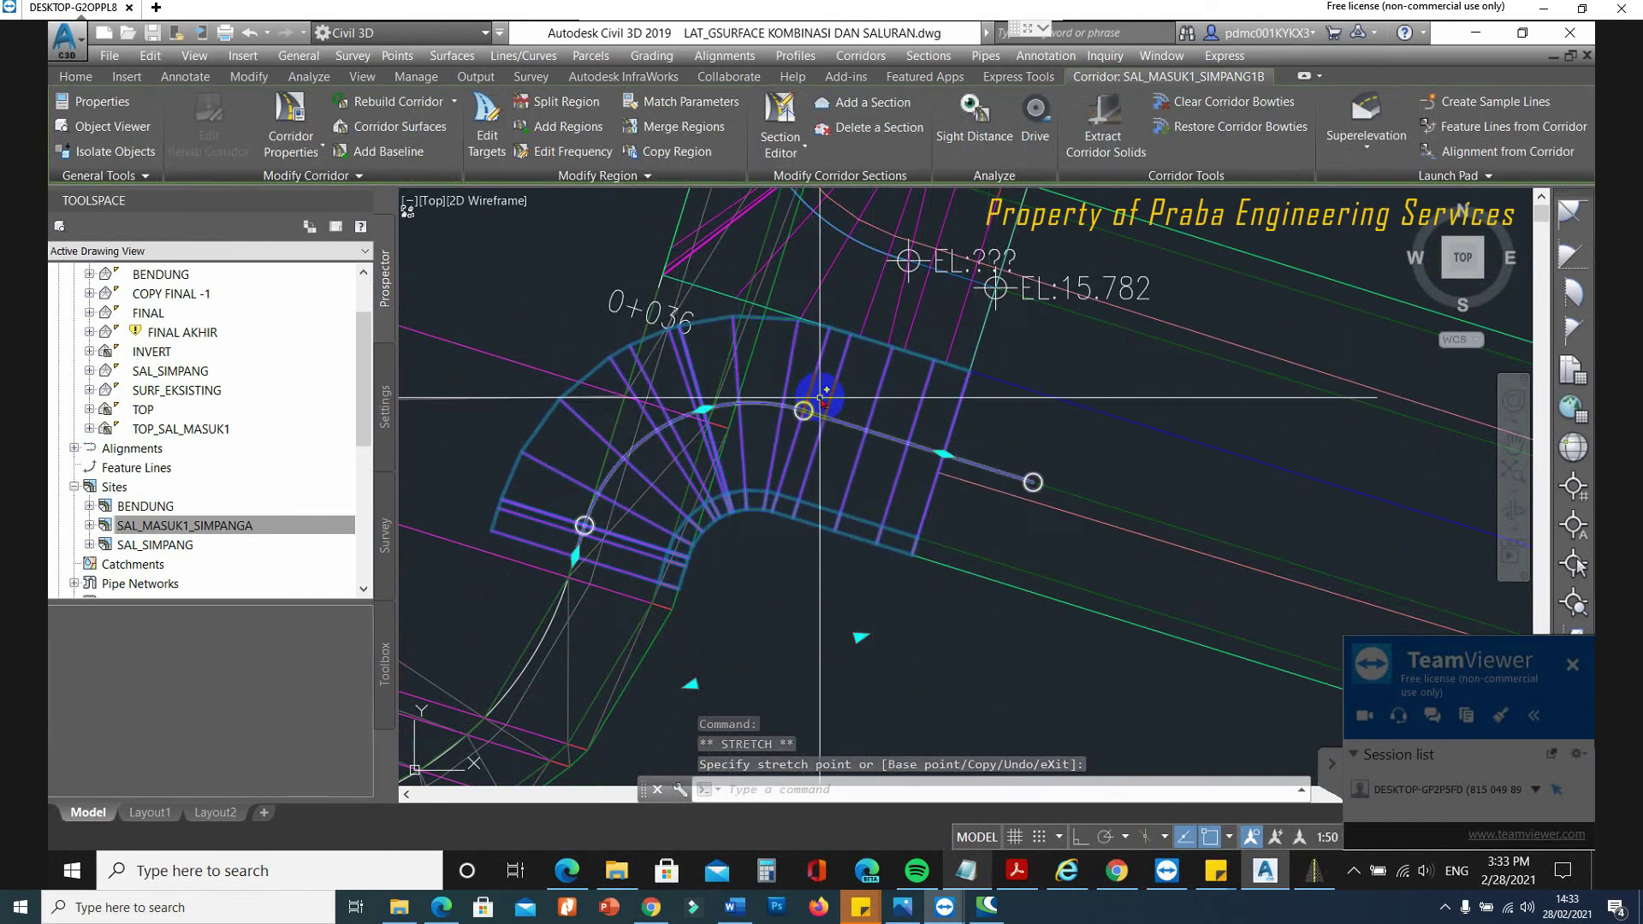
Open the parameters in the SAL_MASUK1_SIMPANG1B corridor's properties and highlight each region to identify it in the drawing.
right_click(820, 397)
click(864, 599)
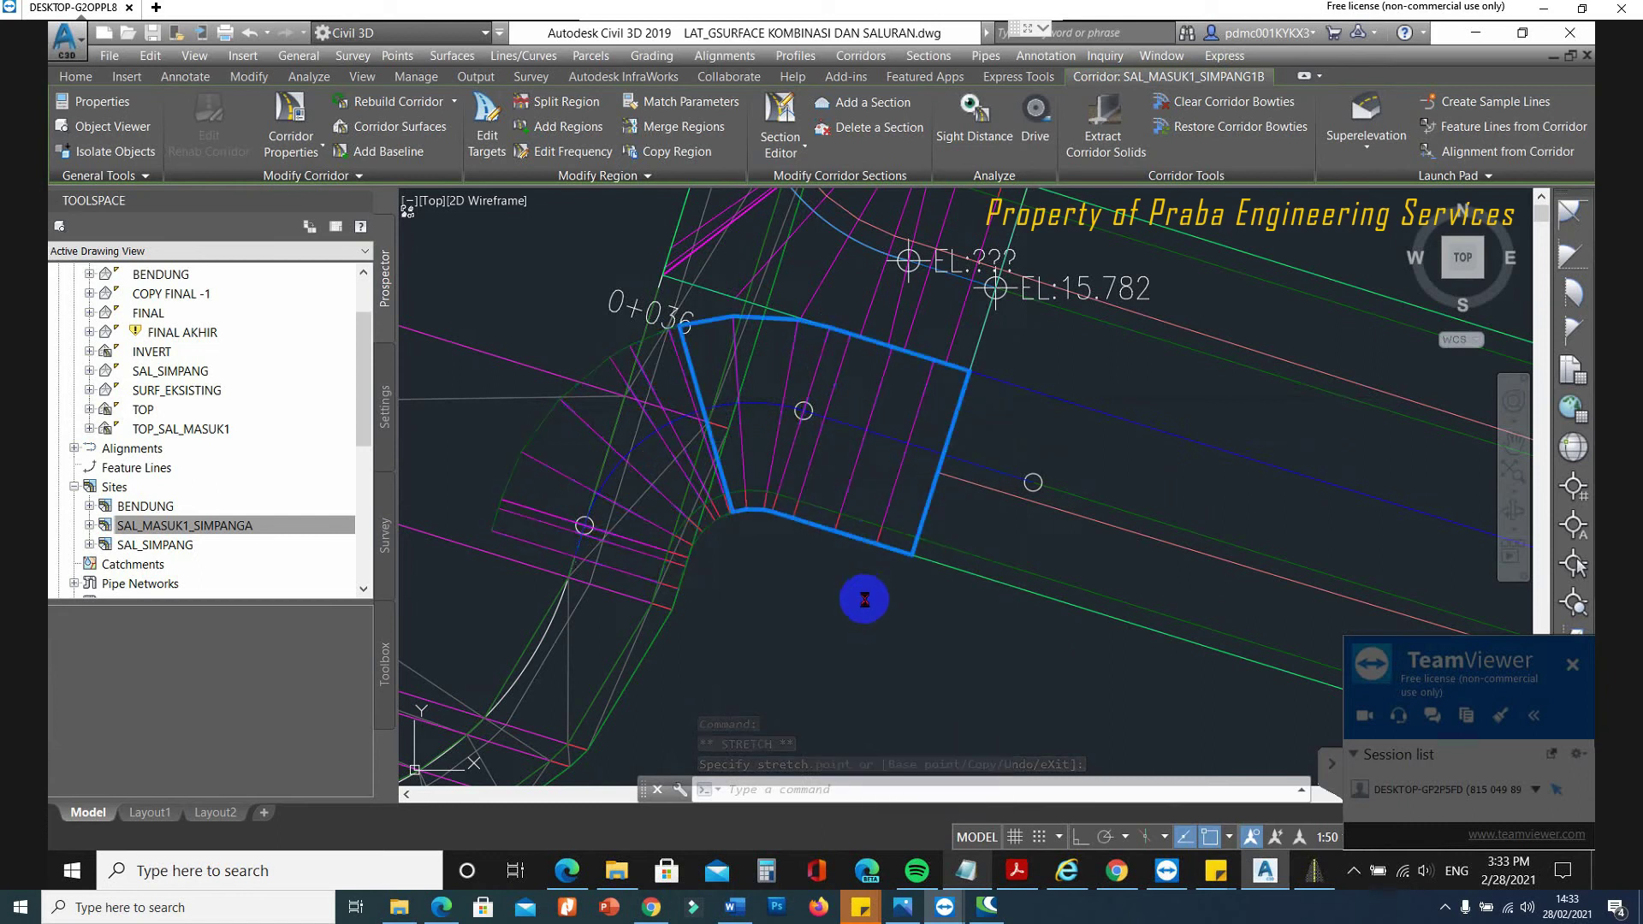
click(587, 315)
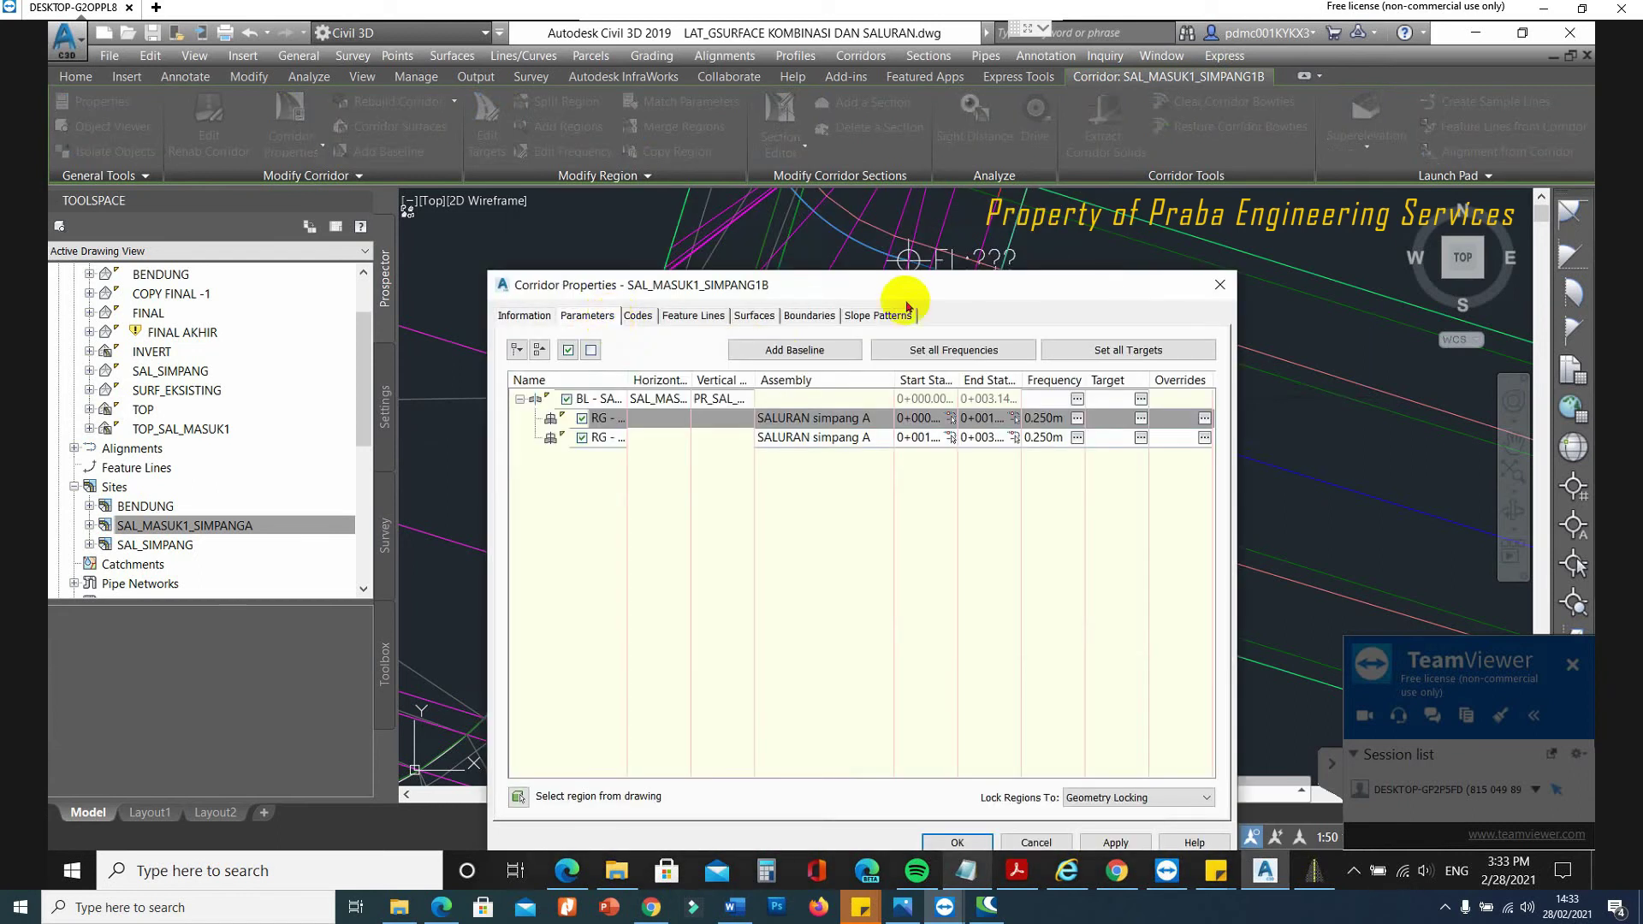
mouse_move(556, 285)
mouse_down()
mouse_move(77, 354)
mouse_move(21, 323)
mouse_up()
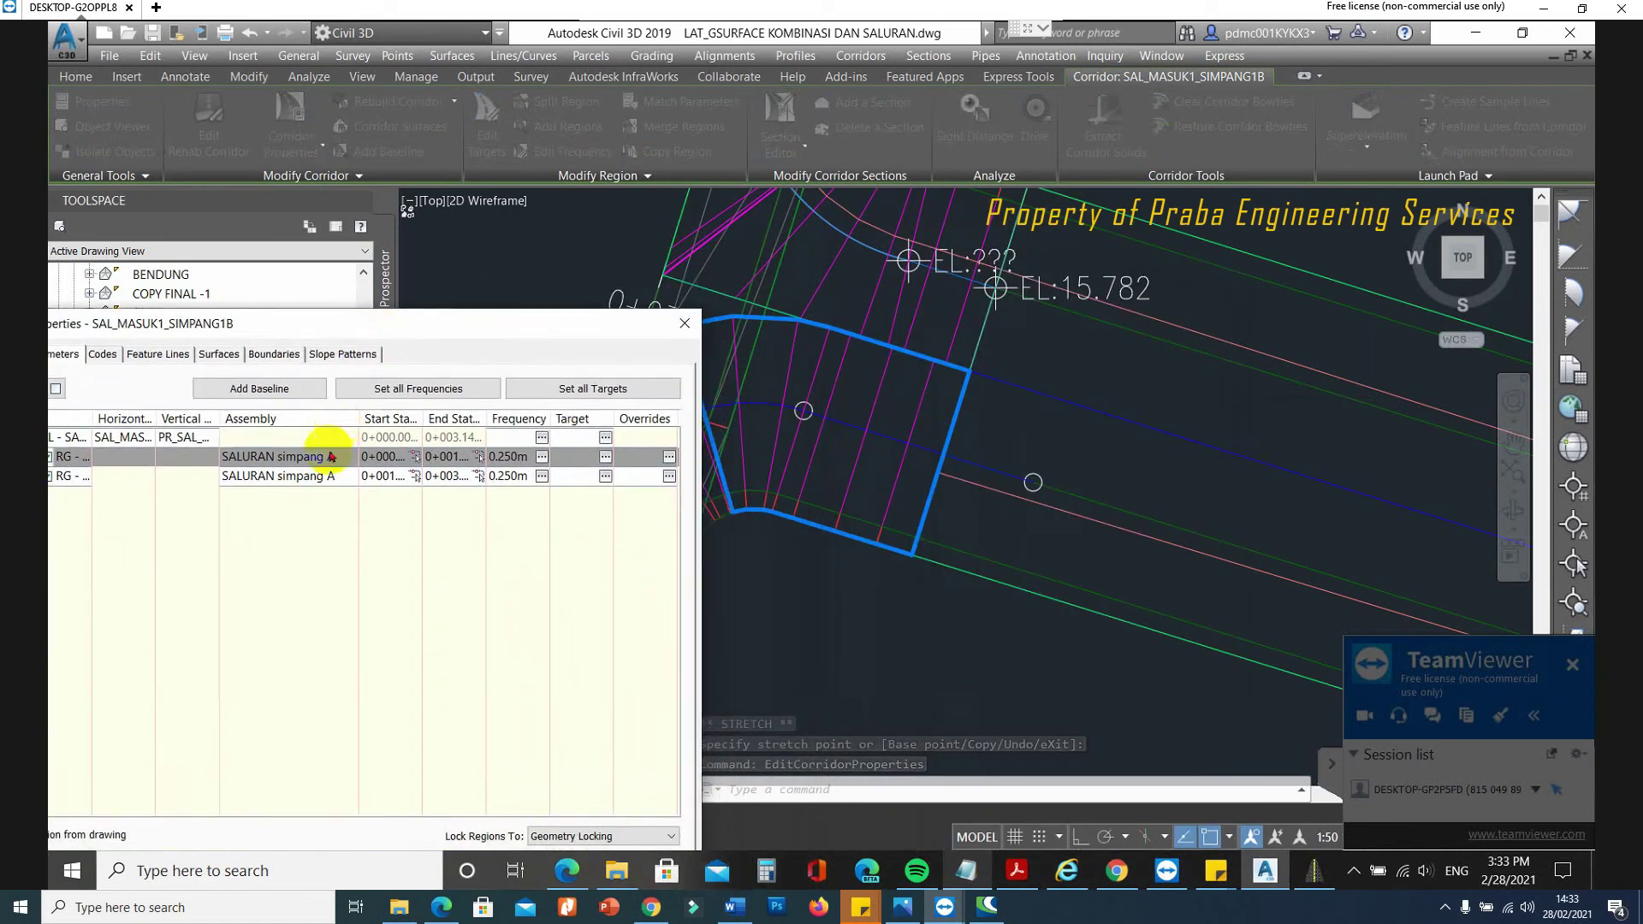
click(292, 479)
key(Escape)
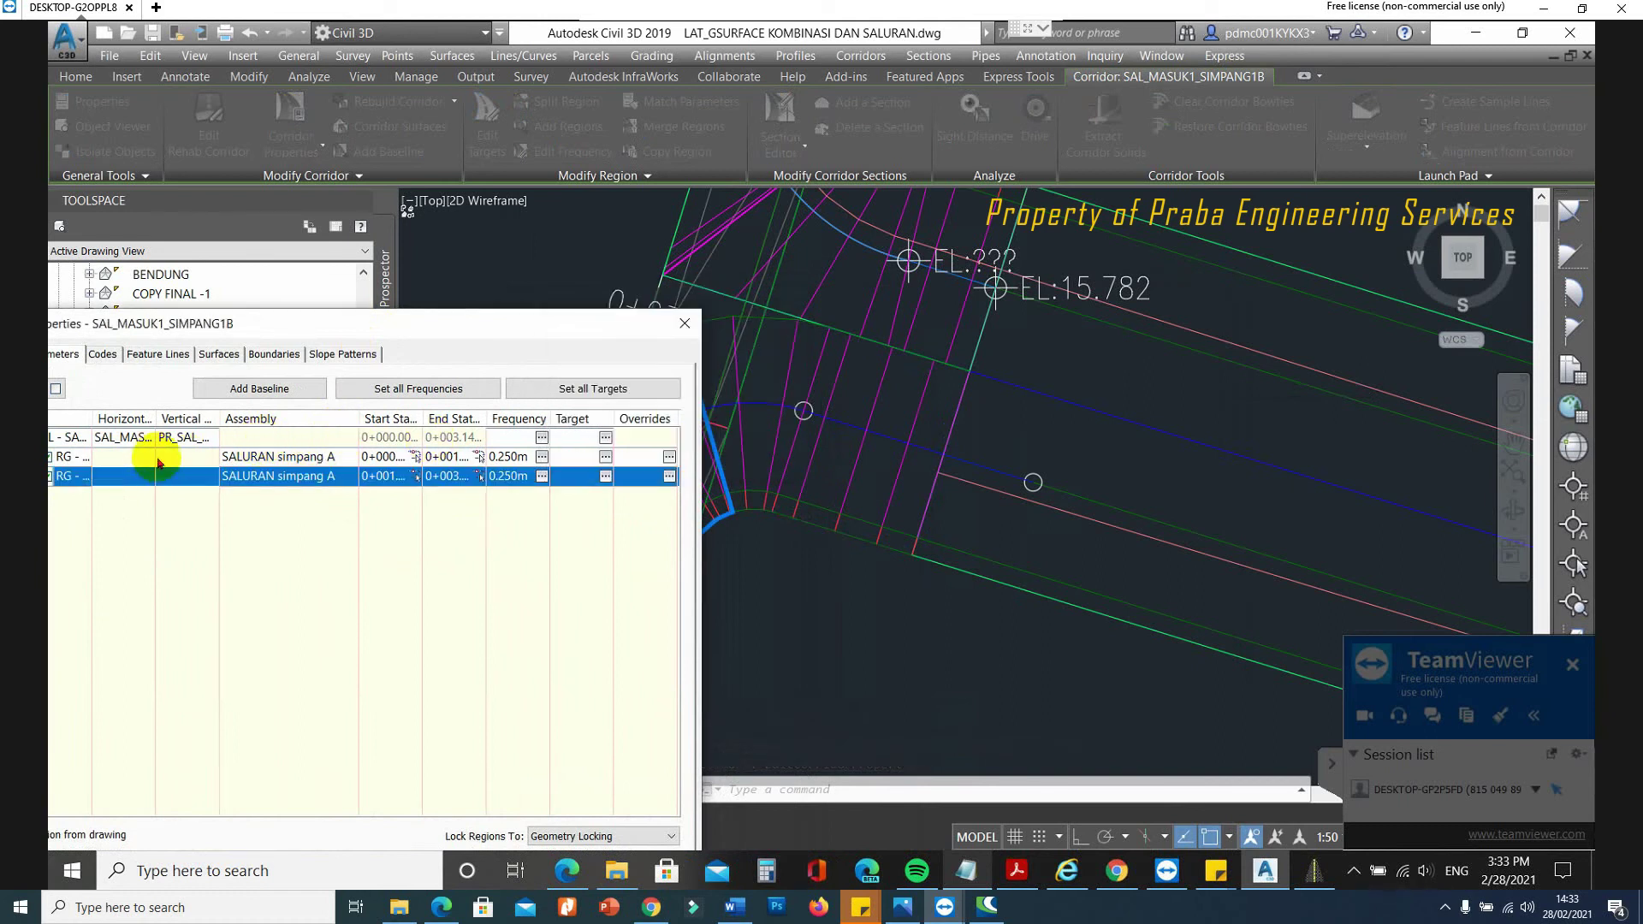
click(157, 460)
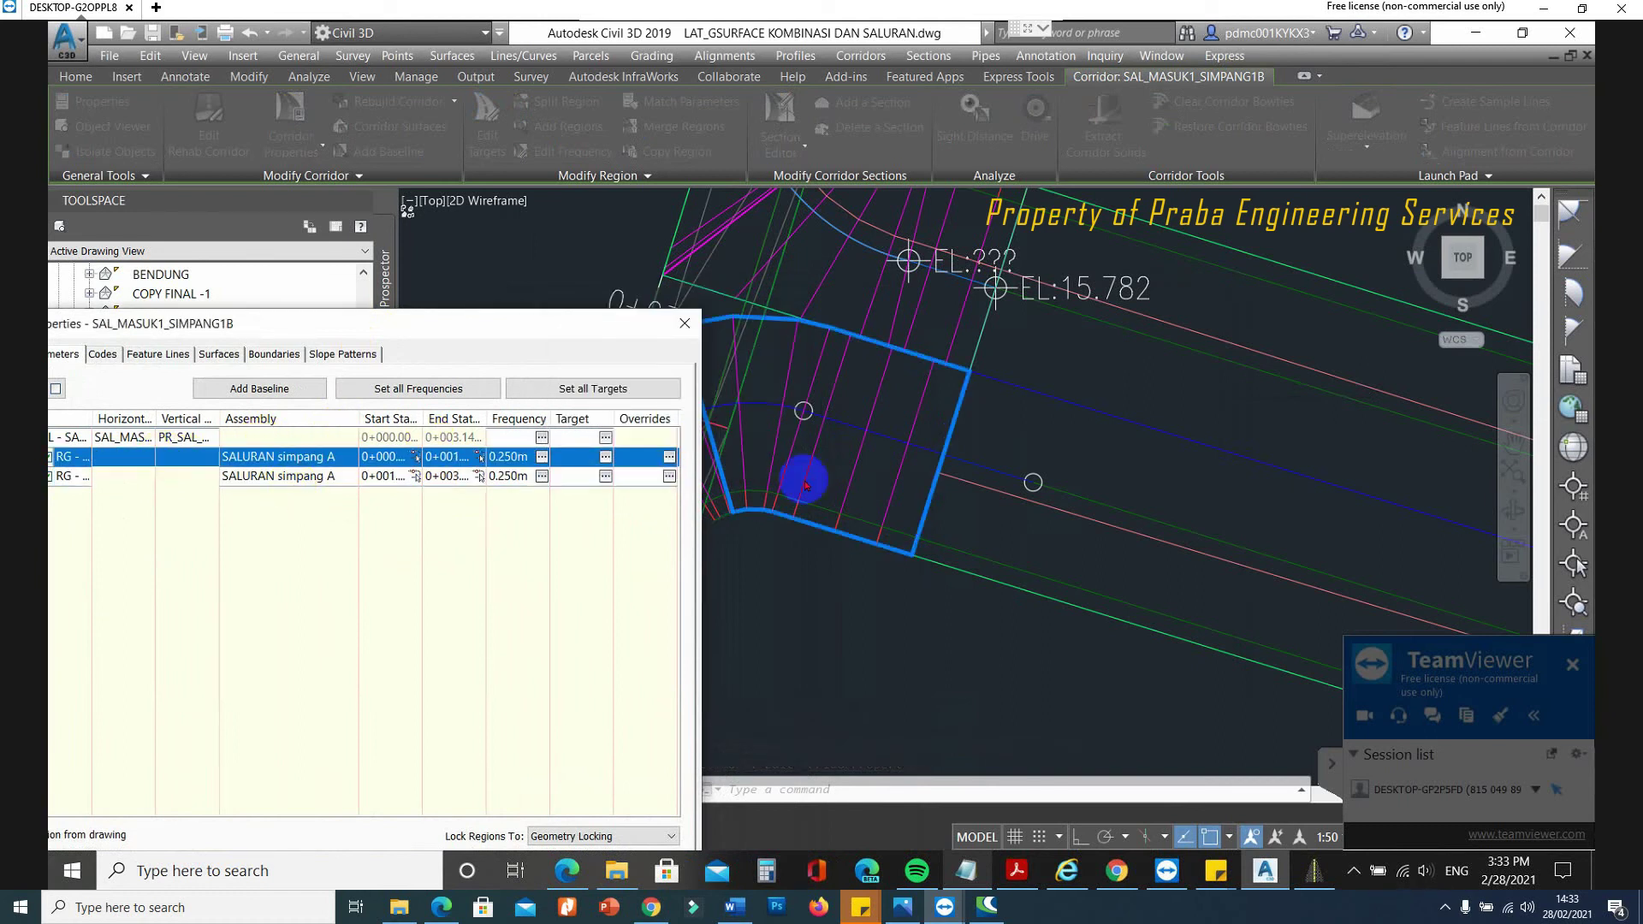
Set the first region's right offset target, LinkWidthAndSlope_lebar, to the SAL_MASUK1 alignment.
click(607, 476)
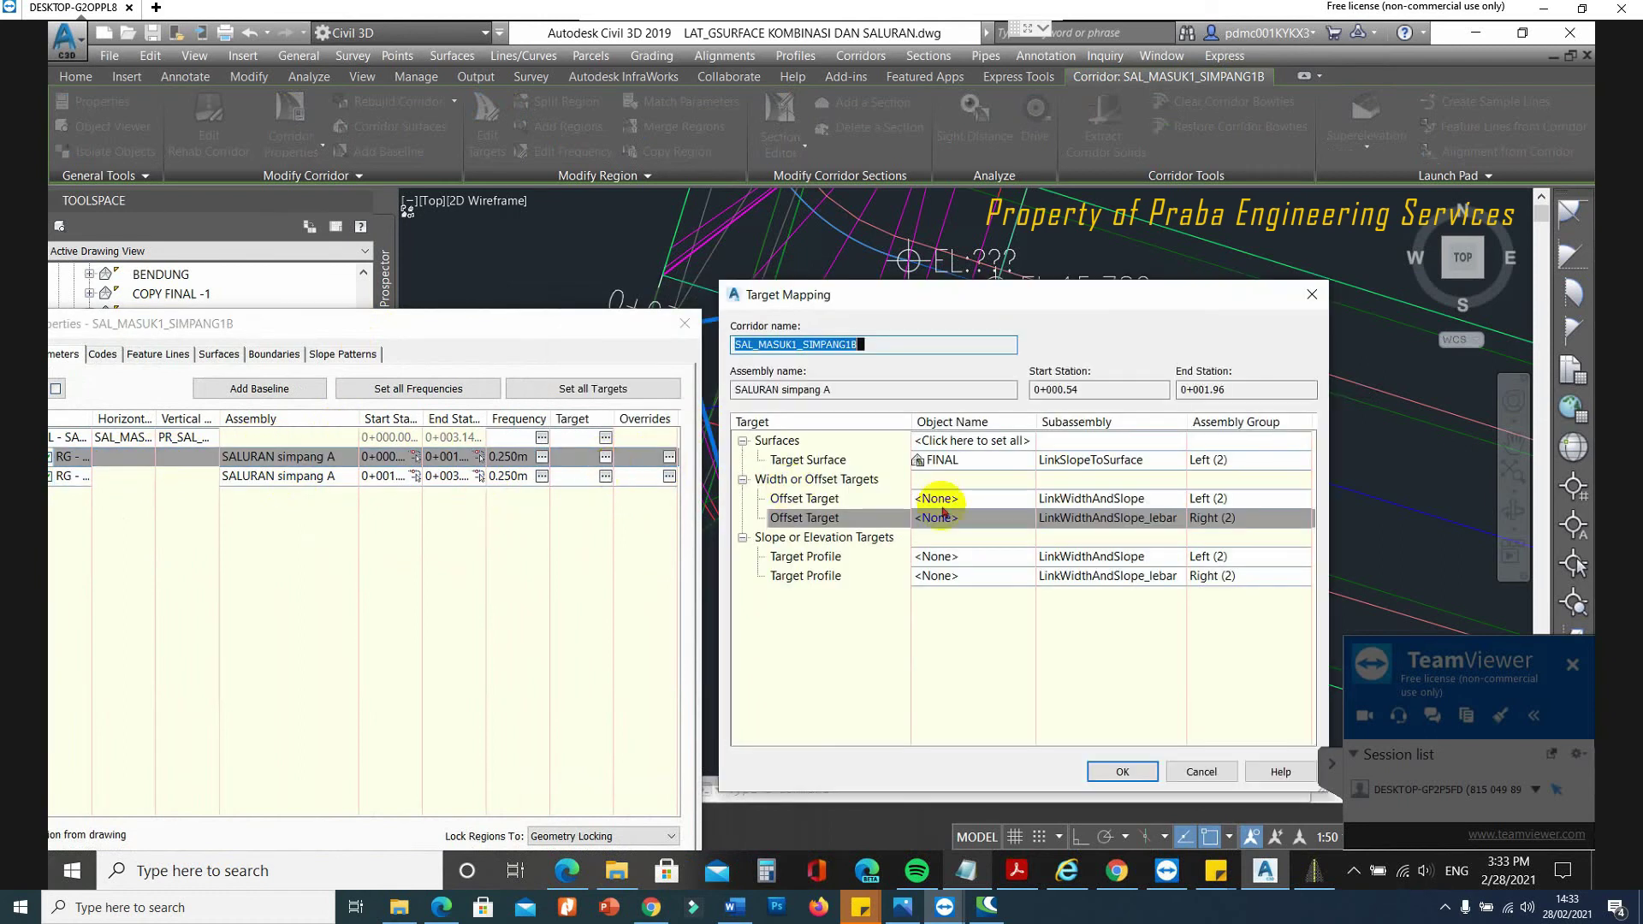
click(996, 526)
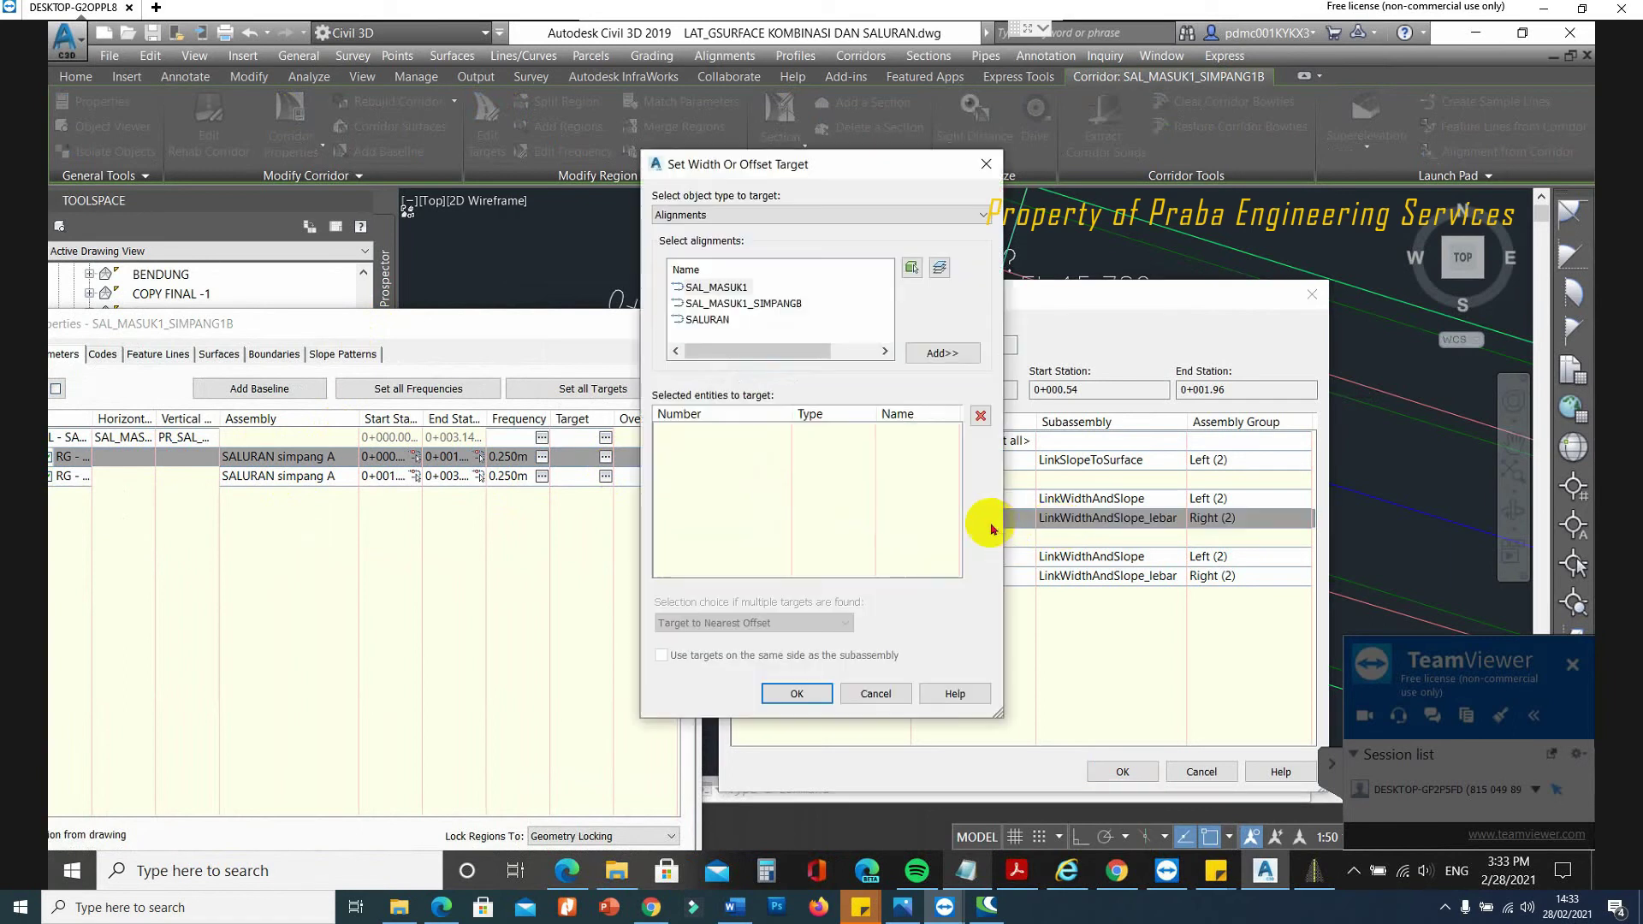
click(719, 291)
click(945, 351)
click(795, 692)
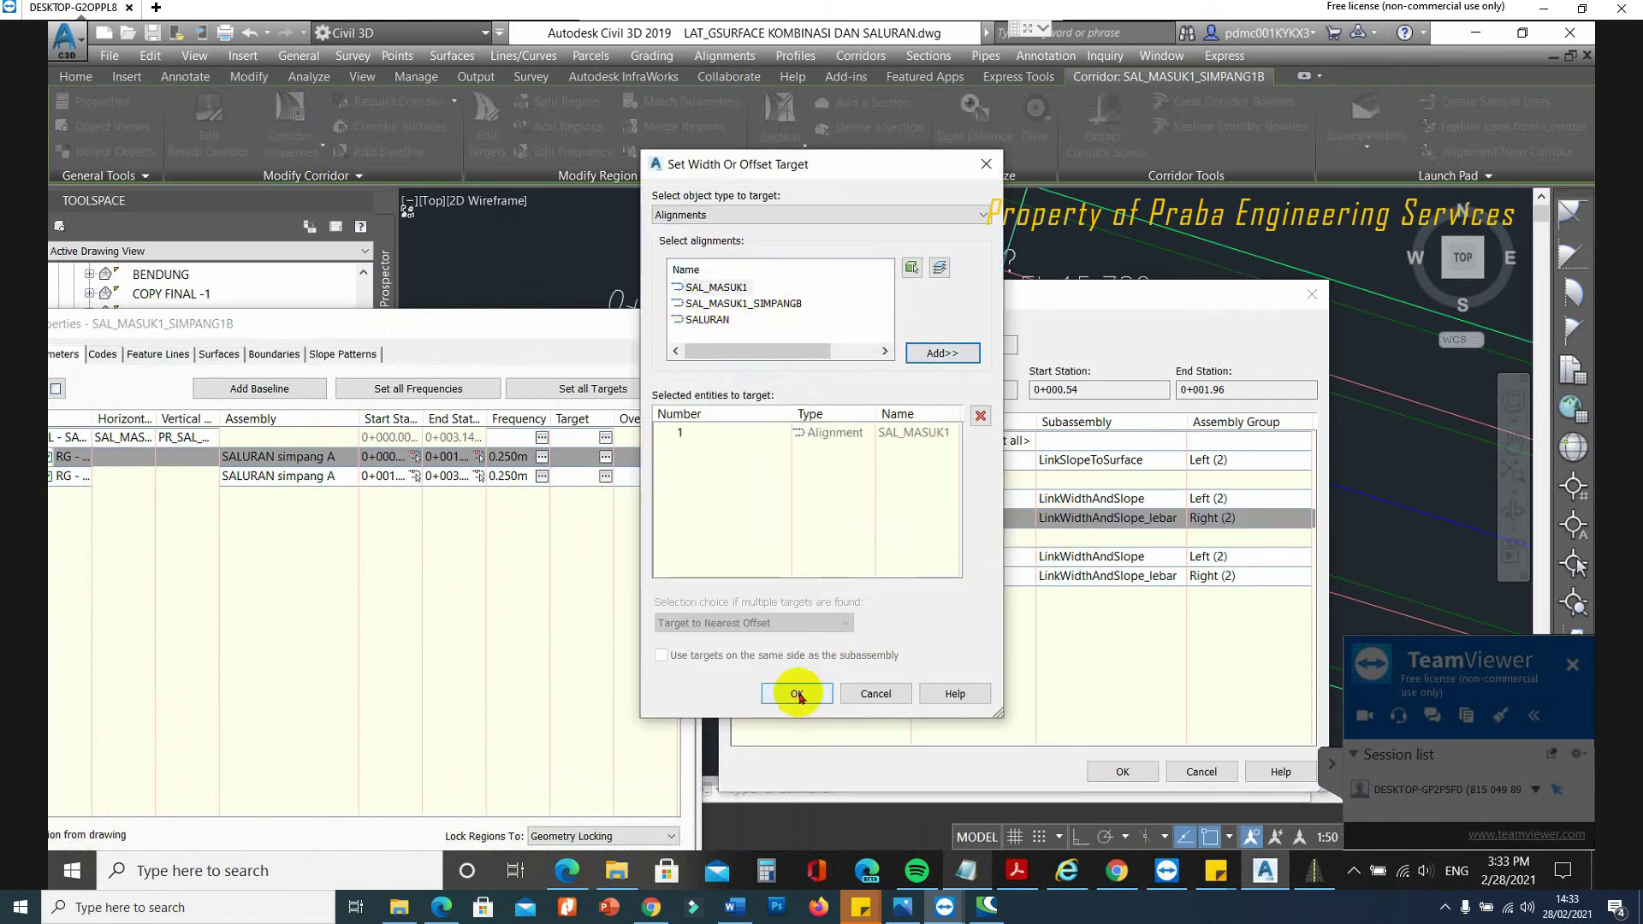
click(1120, 773)
Edit the second region's right offset target, LinkWidthAndSlope_lebar, choosing feature lines, survey figures and polylines as the object type.
click(543, 476)
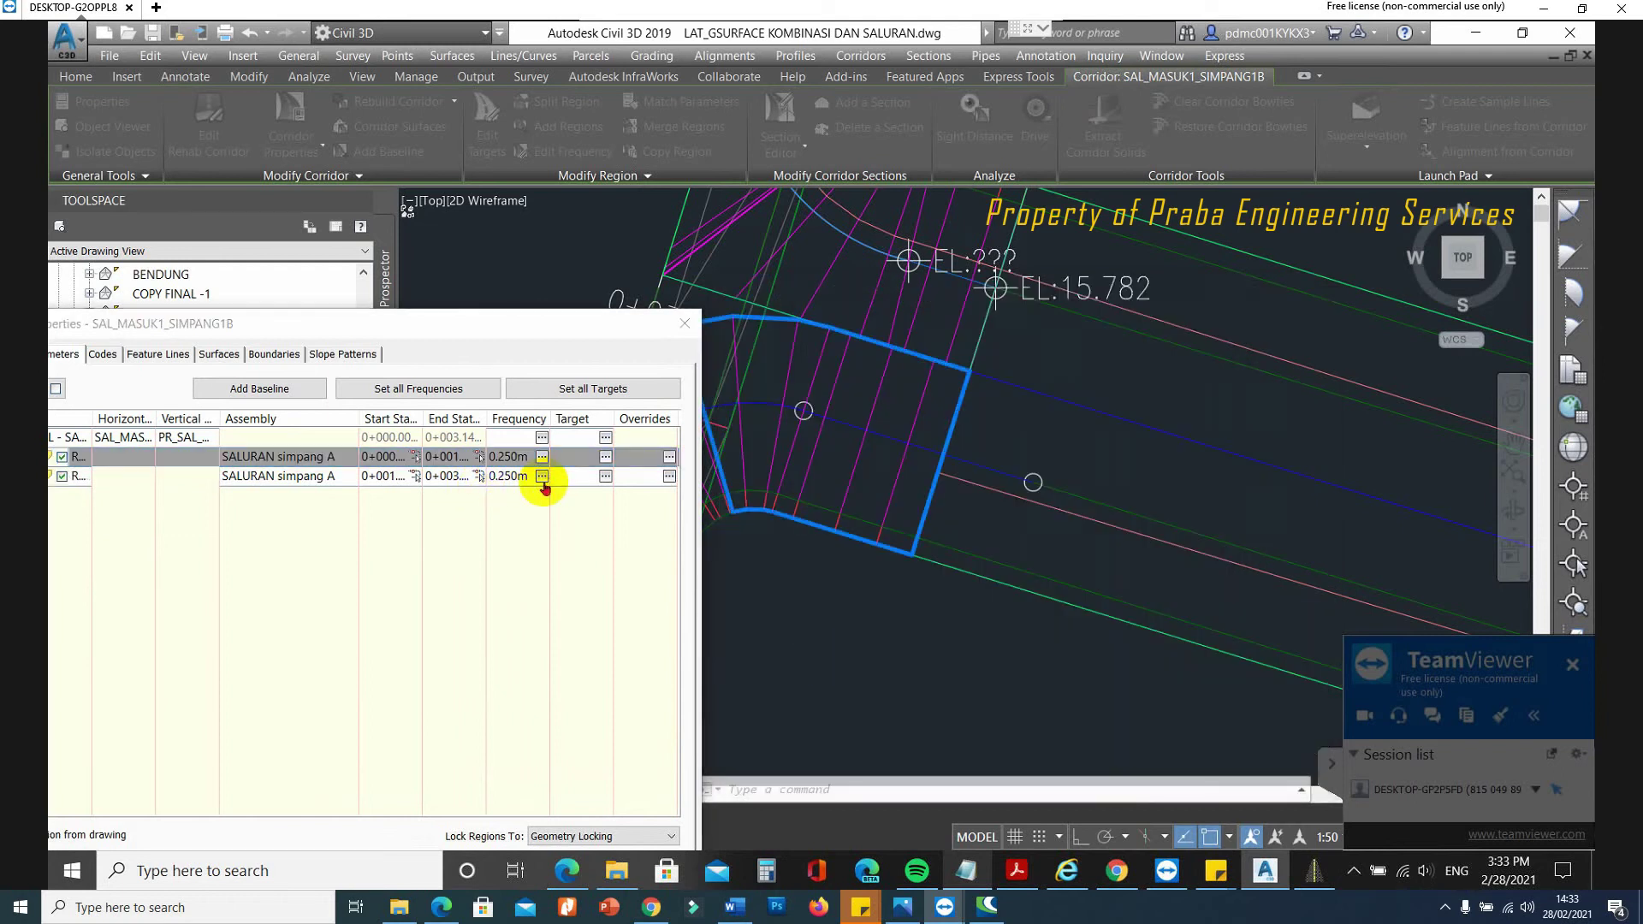
click(789, 716)
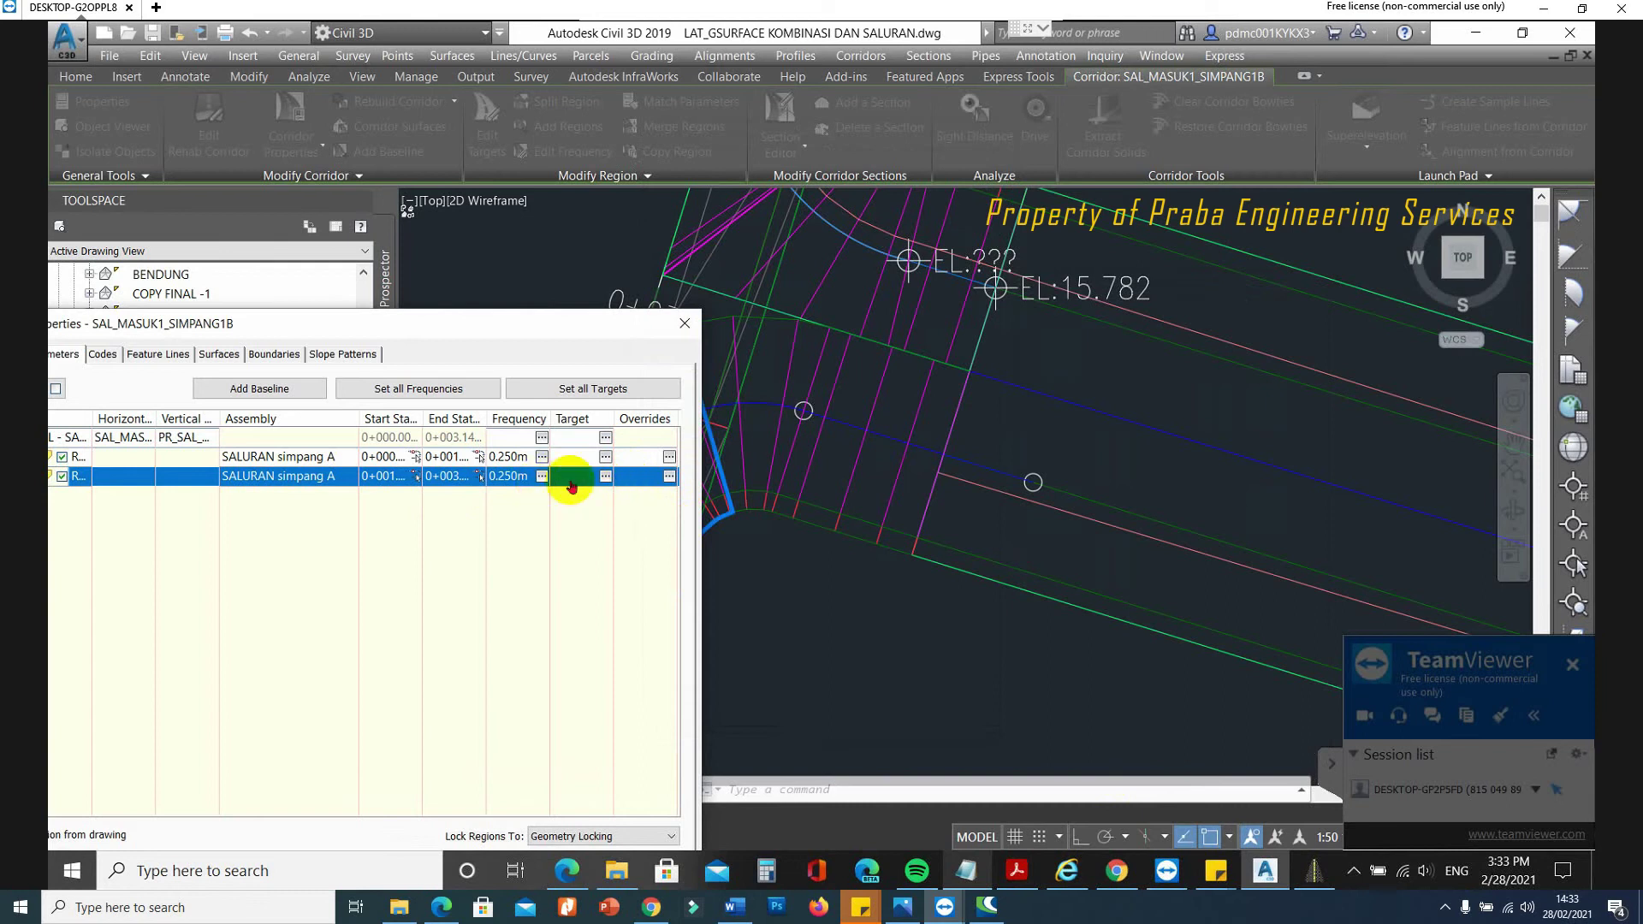
click(605, 475)
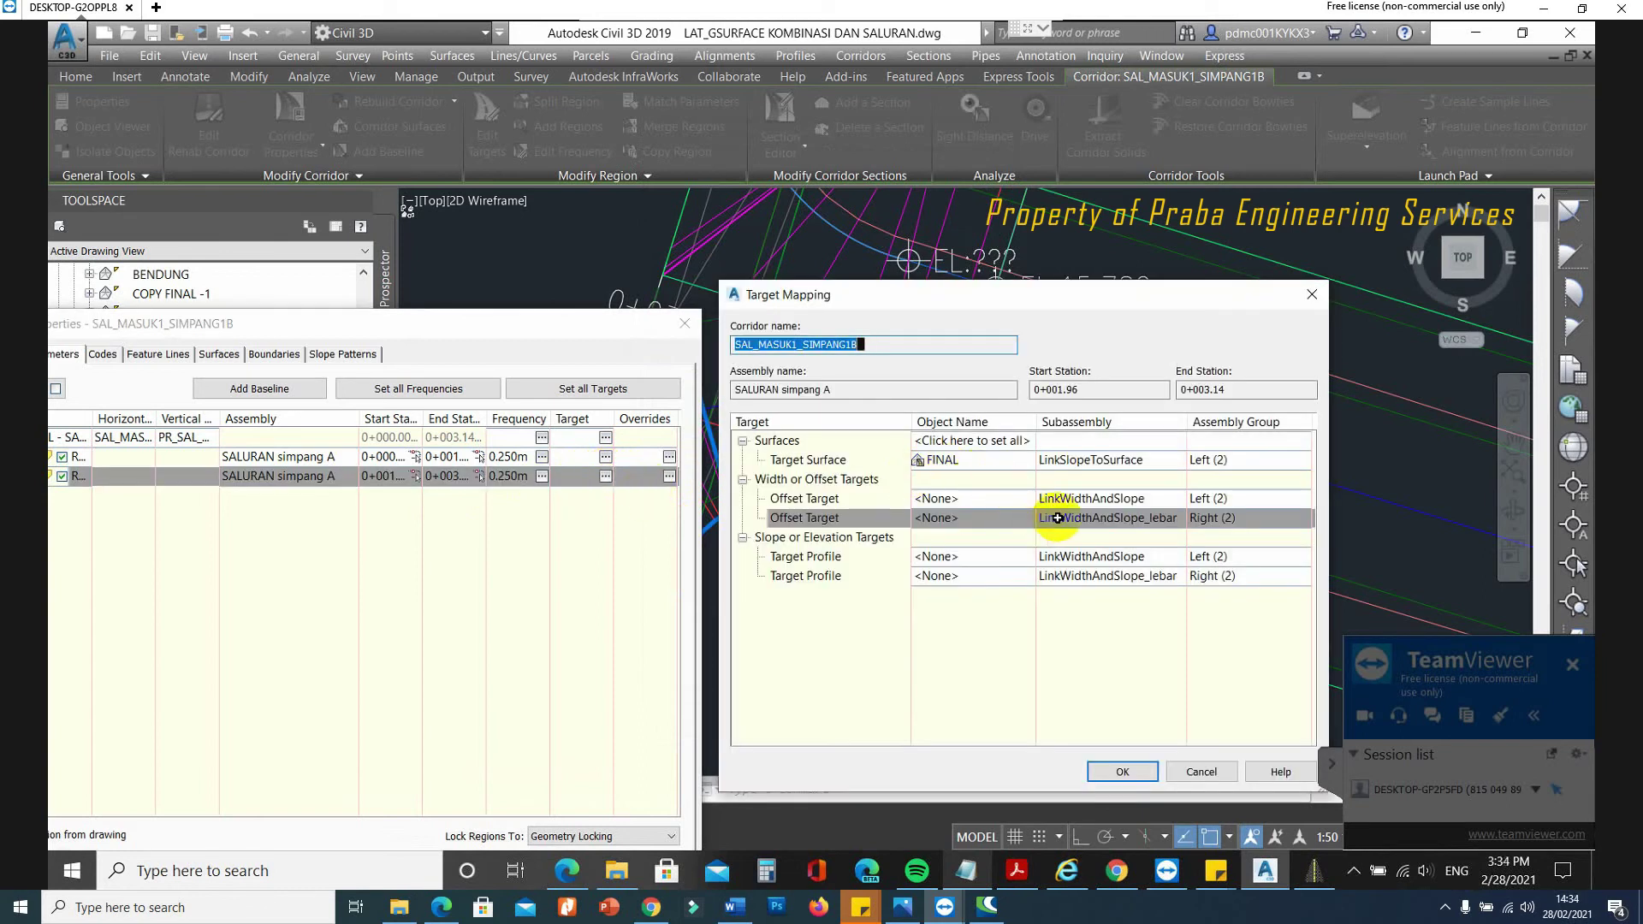
click(1003, 525)
click(727, 215)
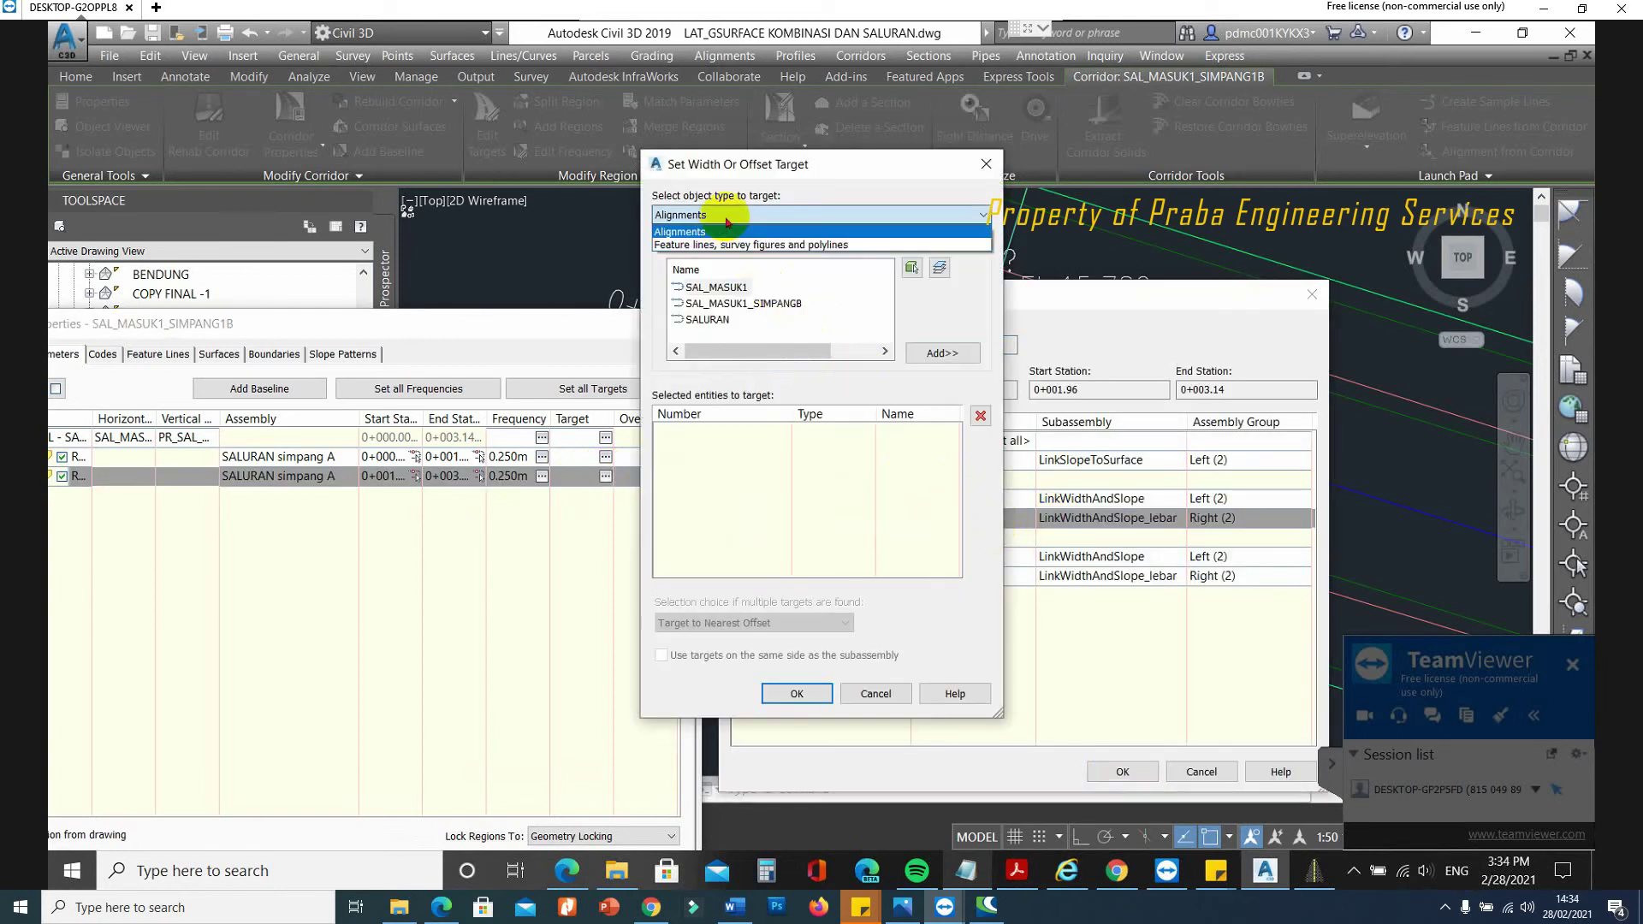
click(709, 246)
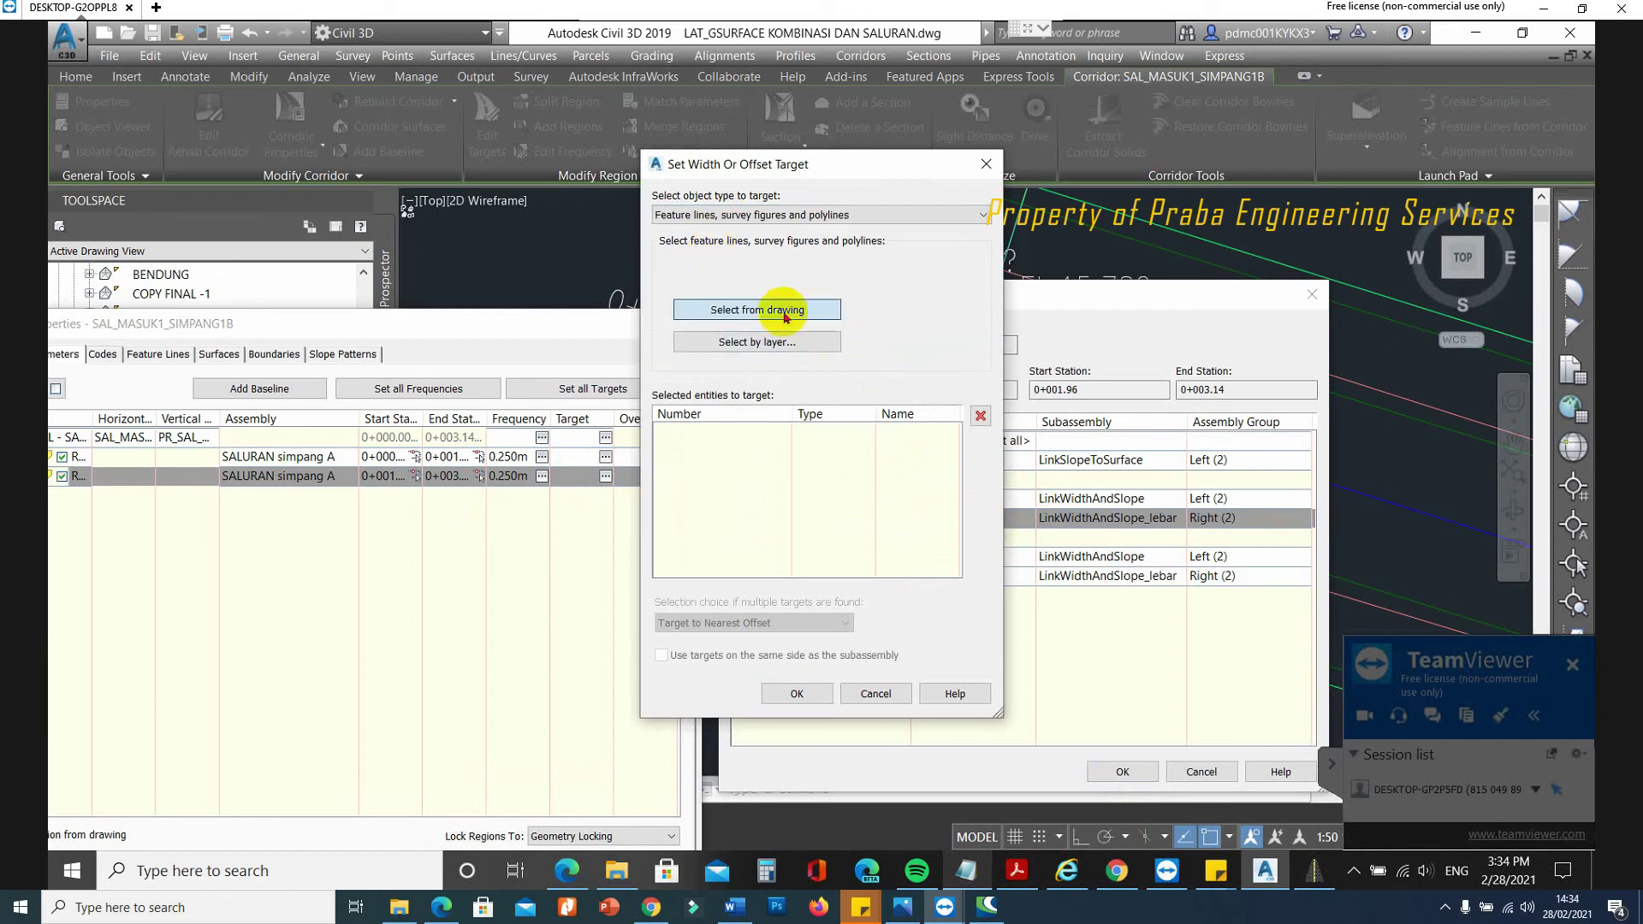
Select the curved channel polyline from the drawing as the second region's offset target and rebuild the corridor.
click(784, 312)
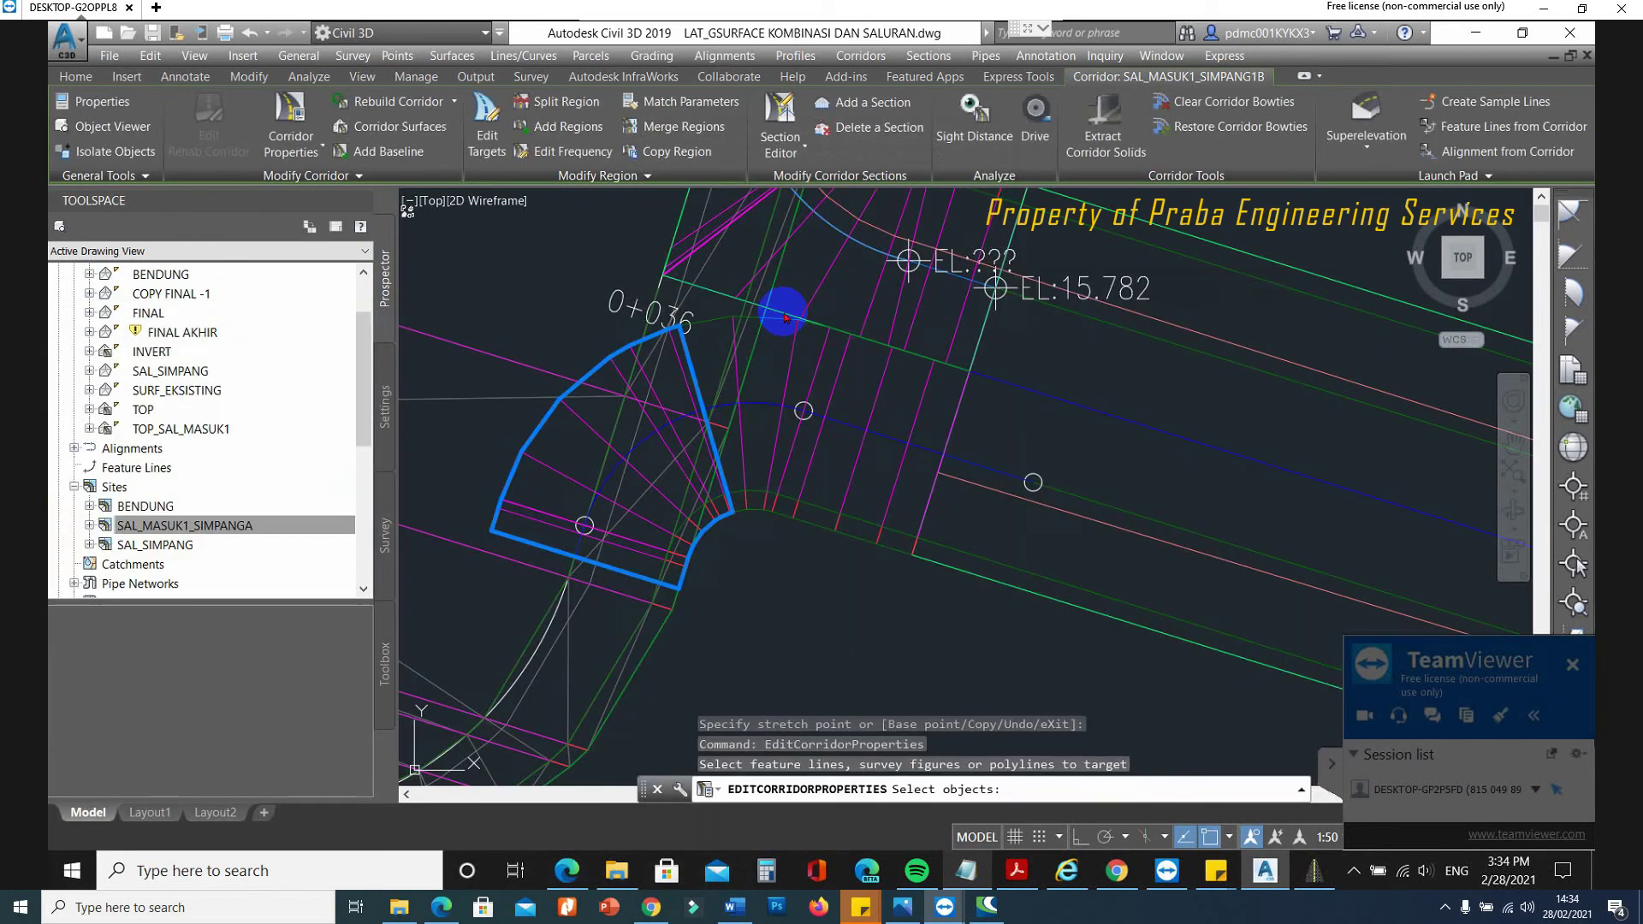
scroll(653, 289, up, 2)
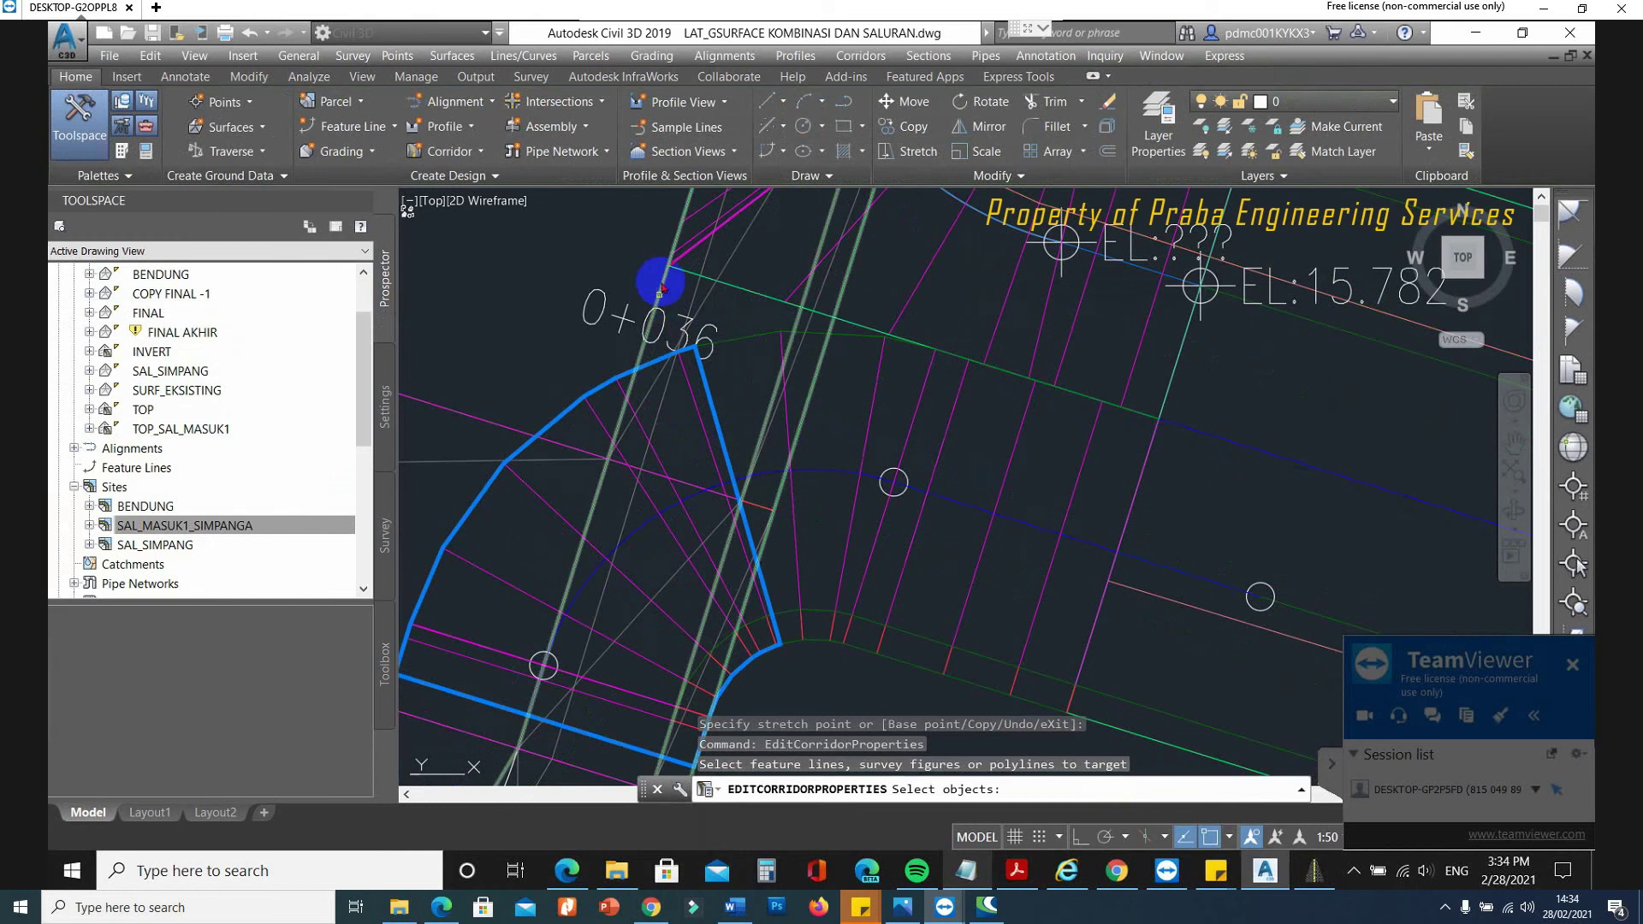
scroll(691, 459, down, 3)
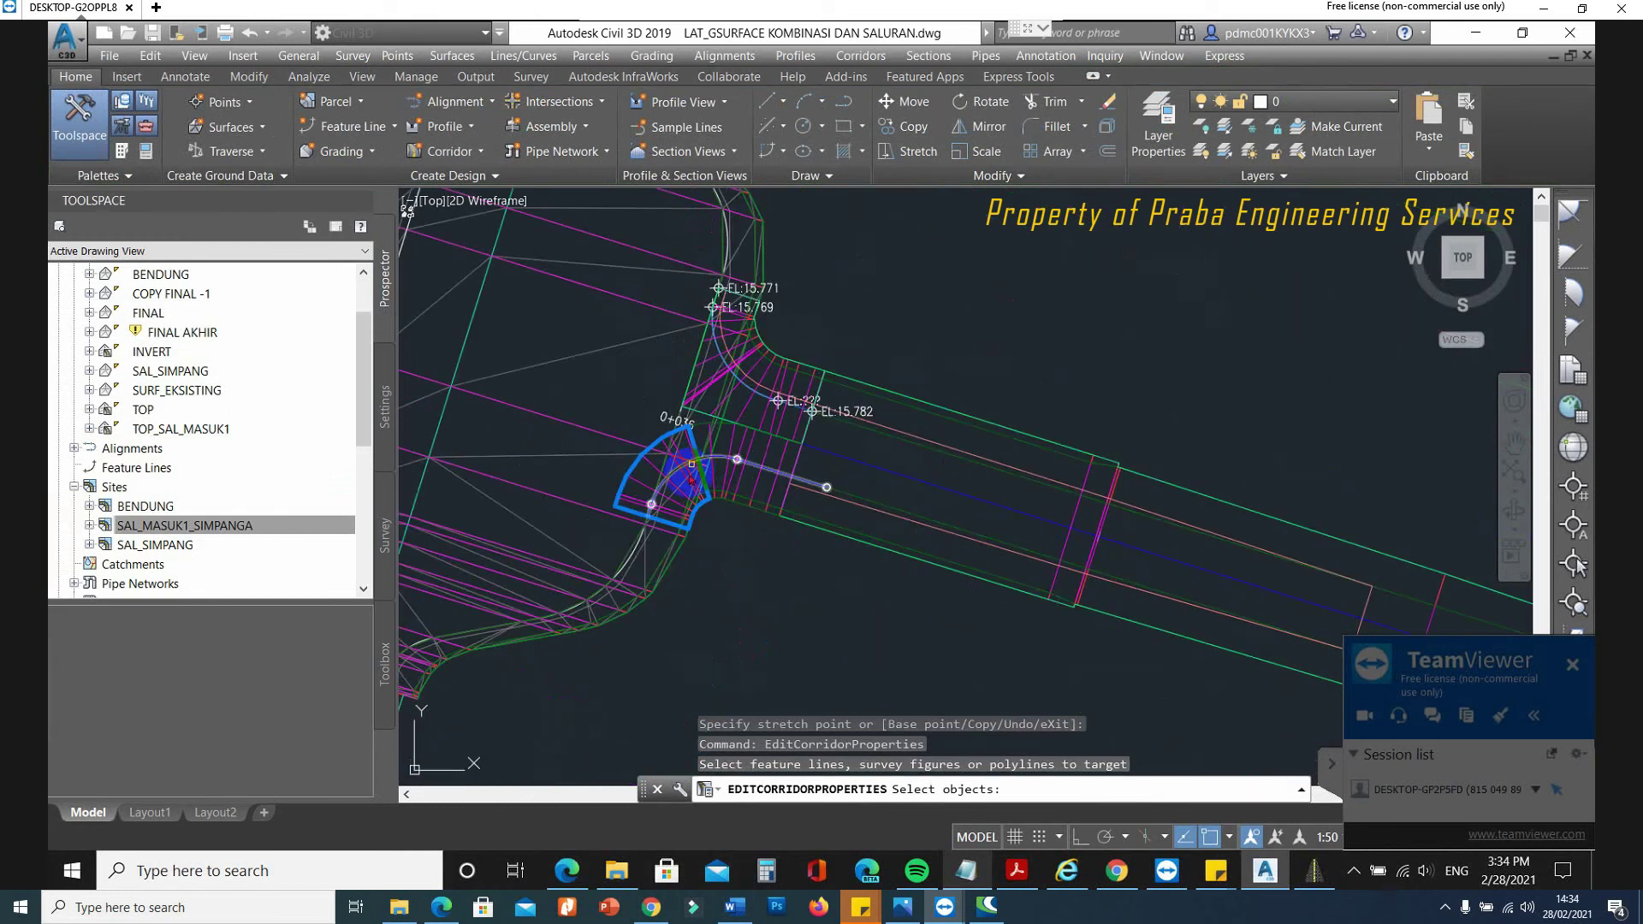
scroll(629, 535, up, 3)
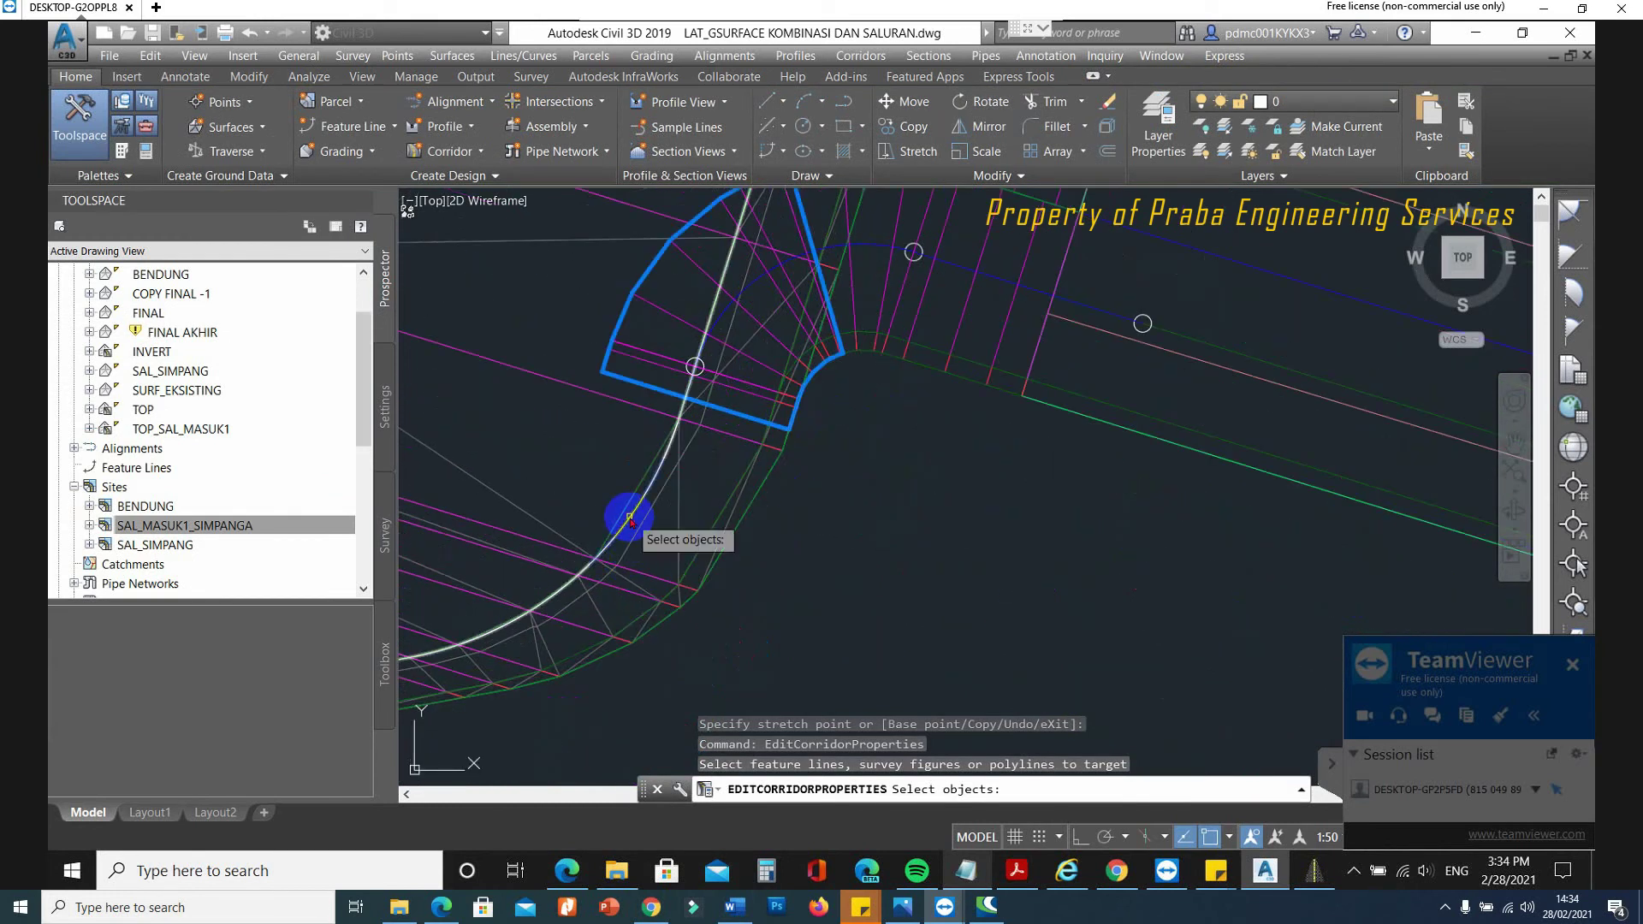
click(630, 519)
key(Return)
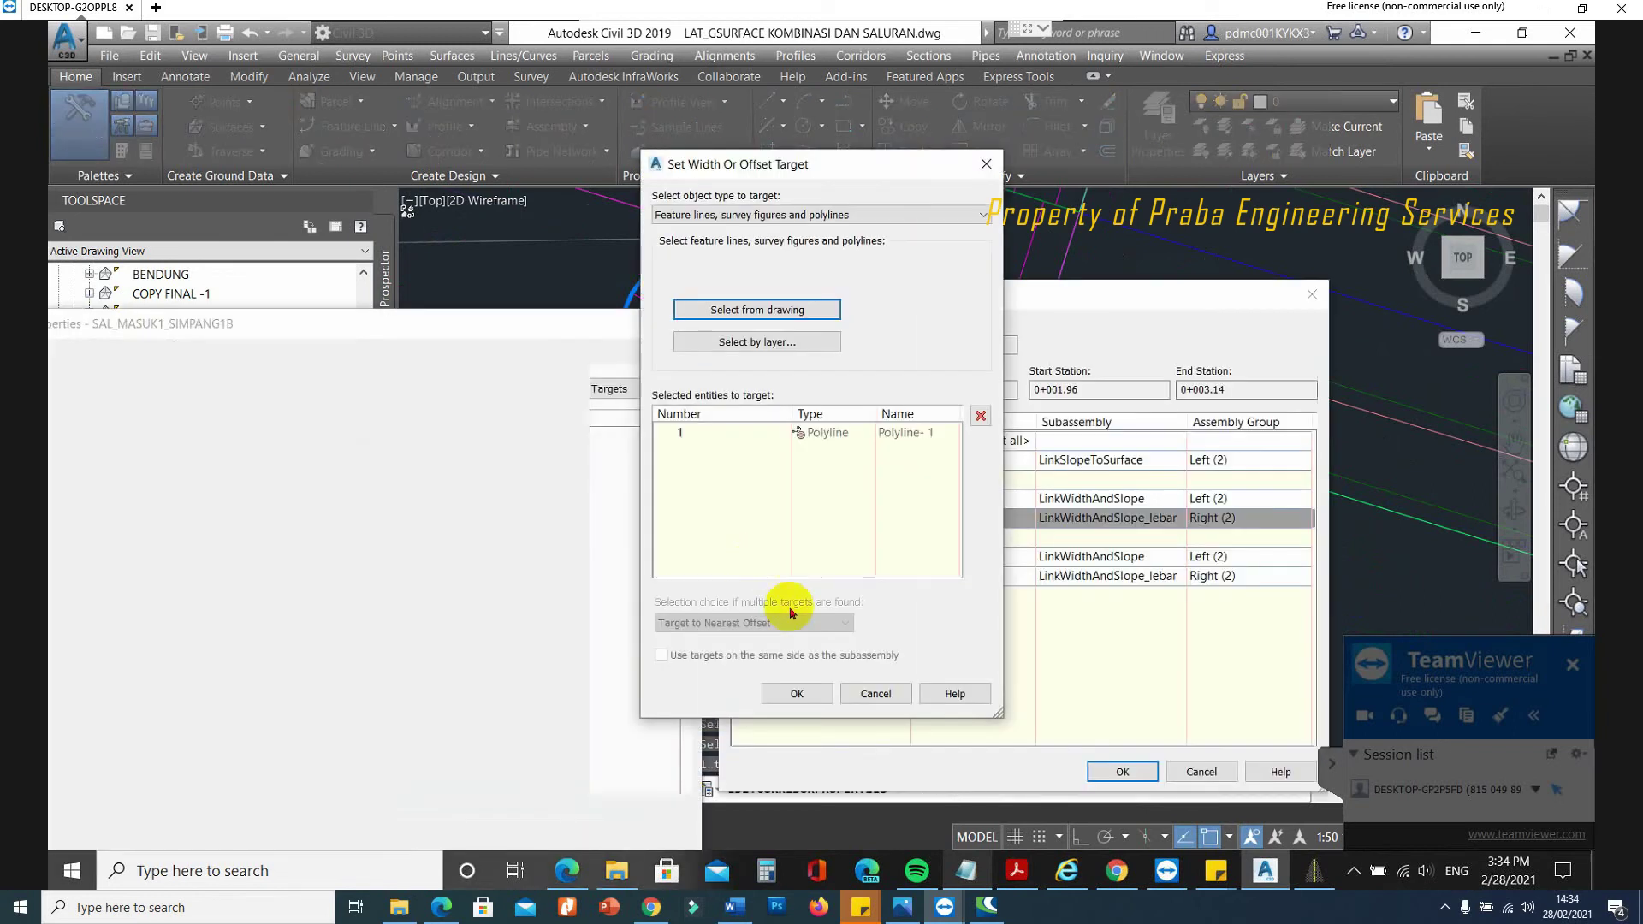
click(783, 687)
click(1126, 774)
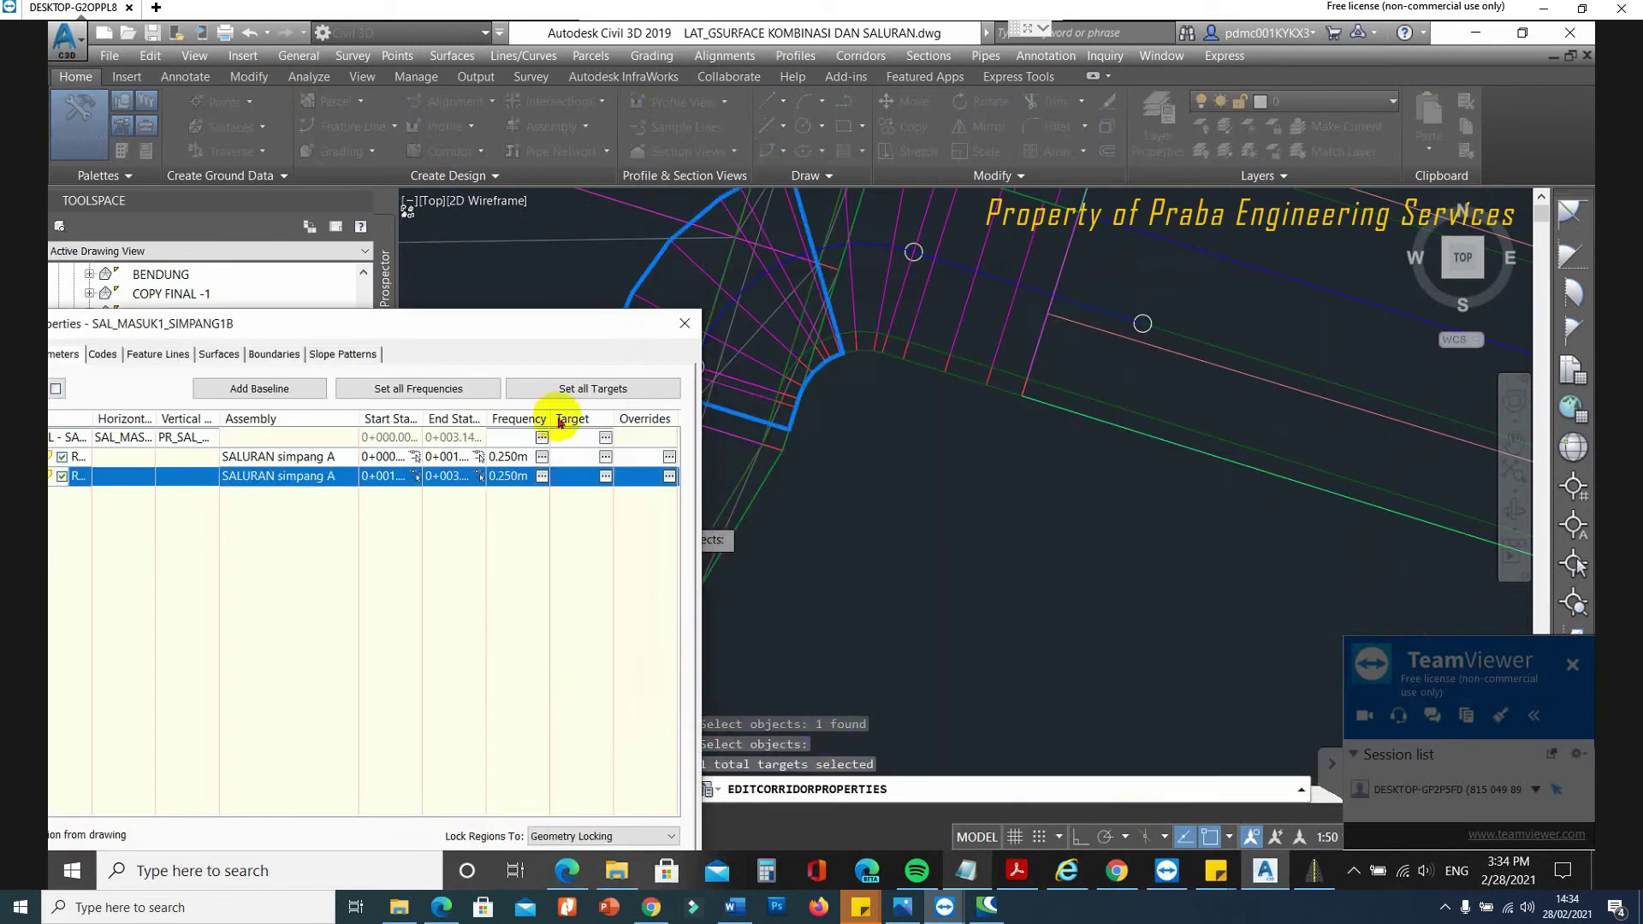
drag(514, 323, 599, 198)
click(512, 761)
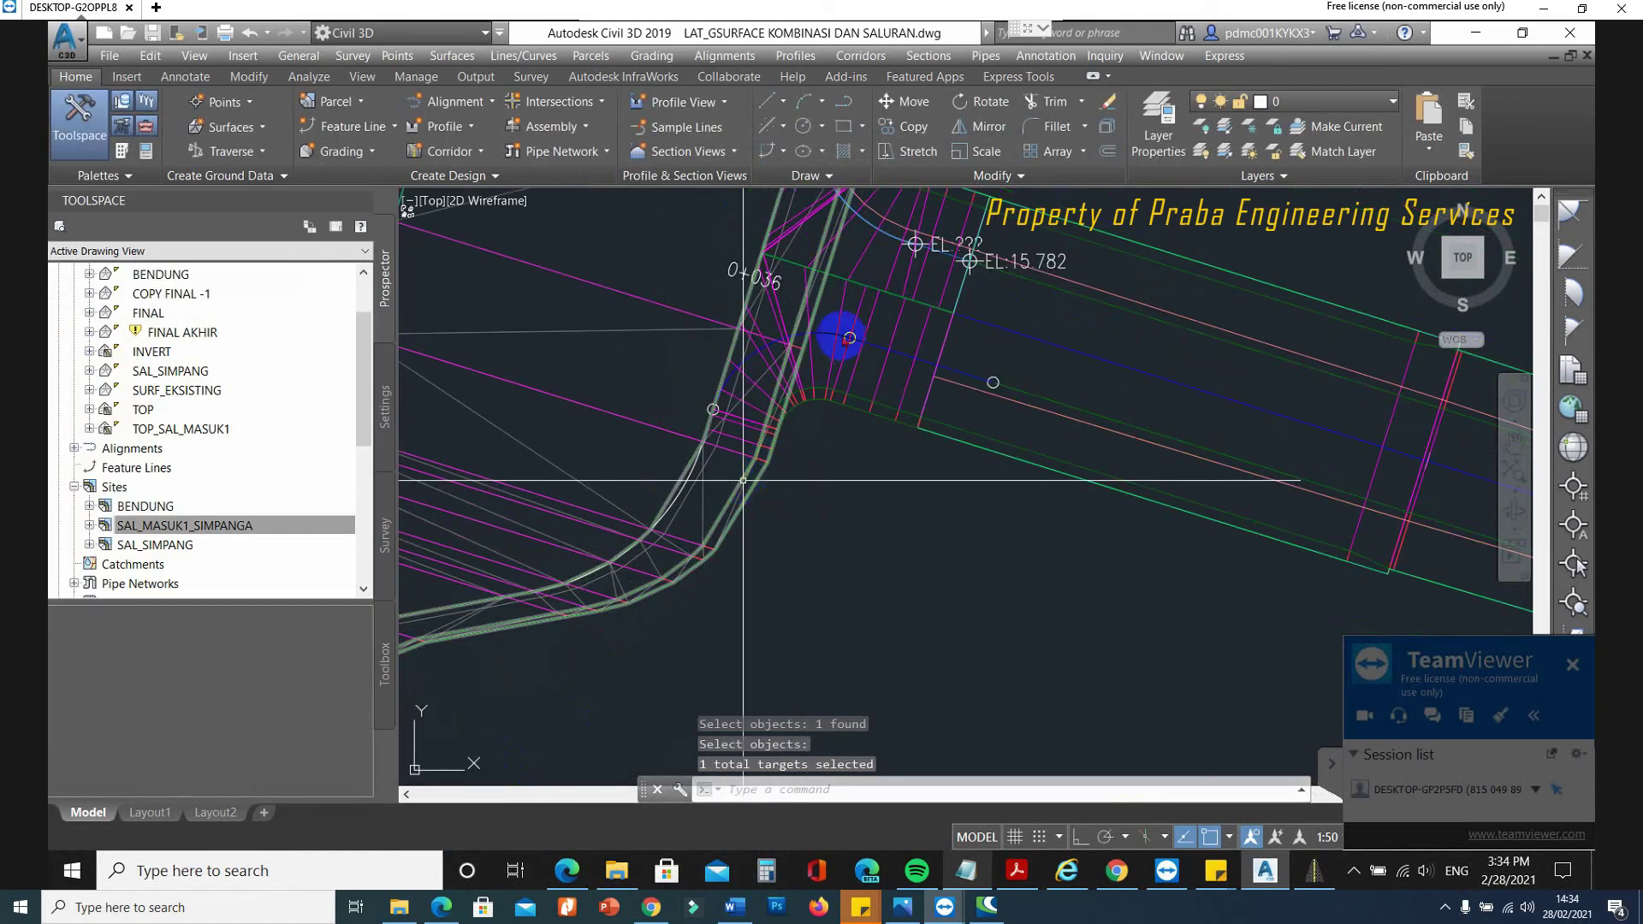
Examine how the two junction corridors meet in 3D with the Object Viewer, and return to plan with nothing selected.
scroll(845, 338, down, 2)
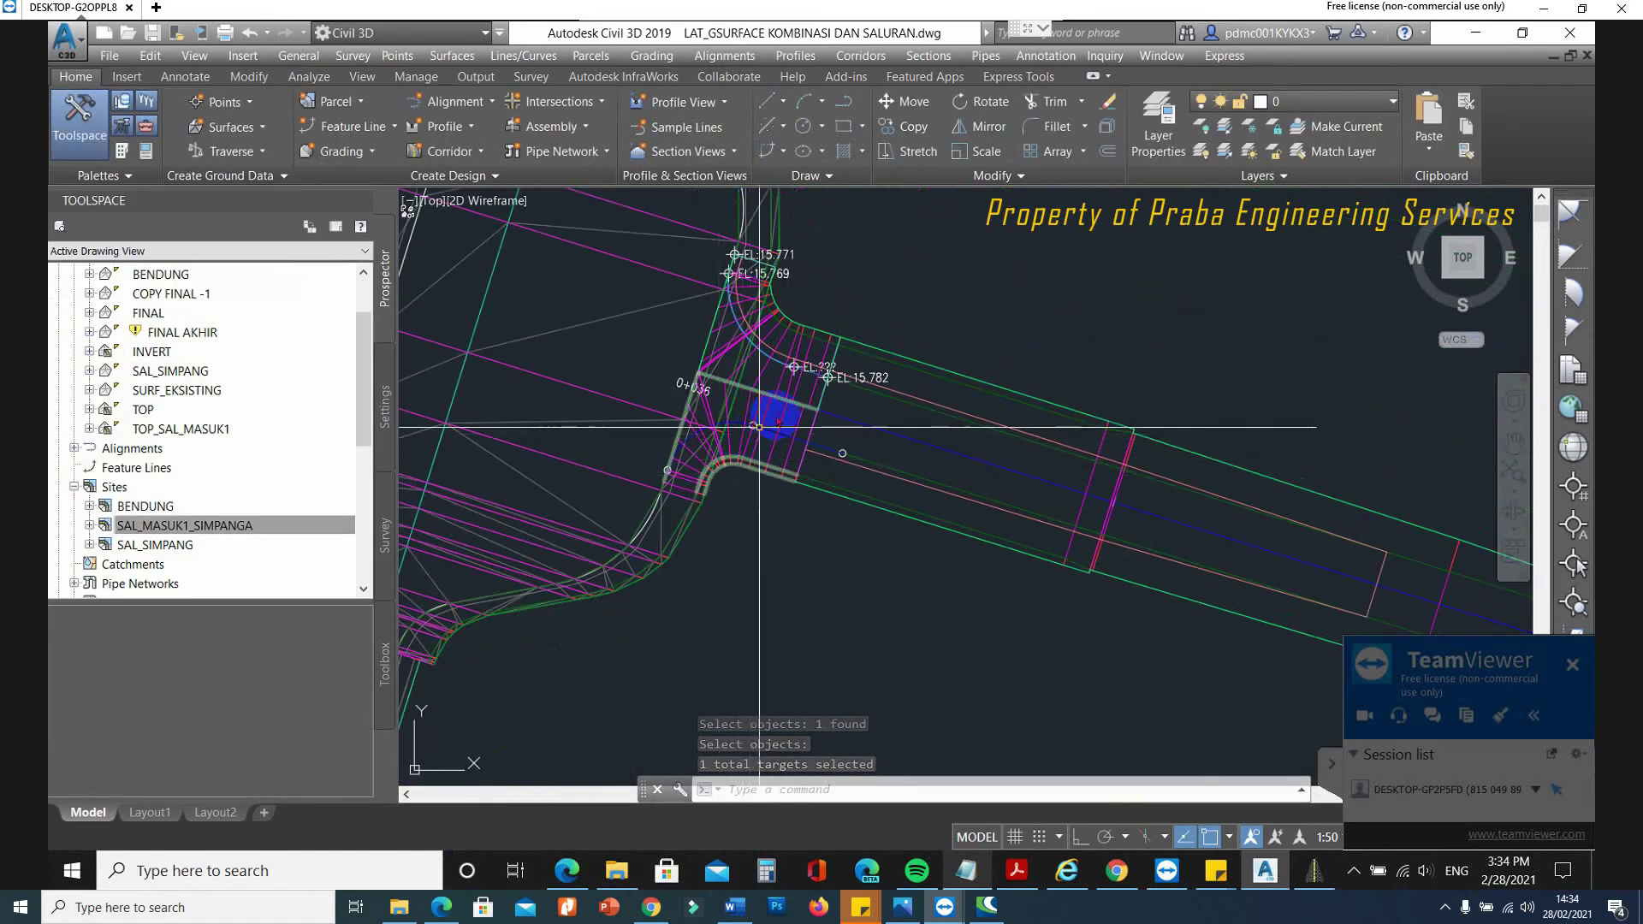
click(760, 374)
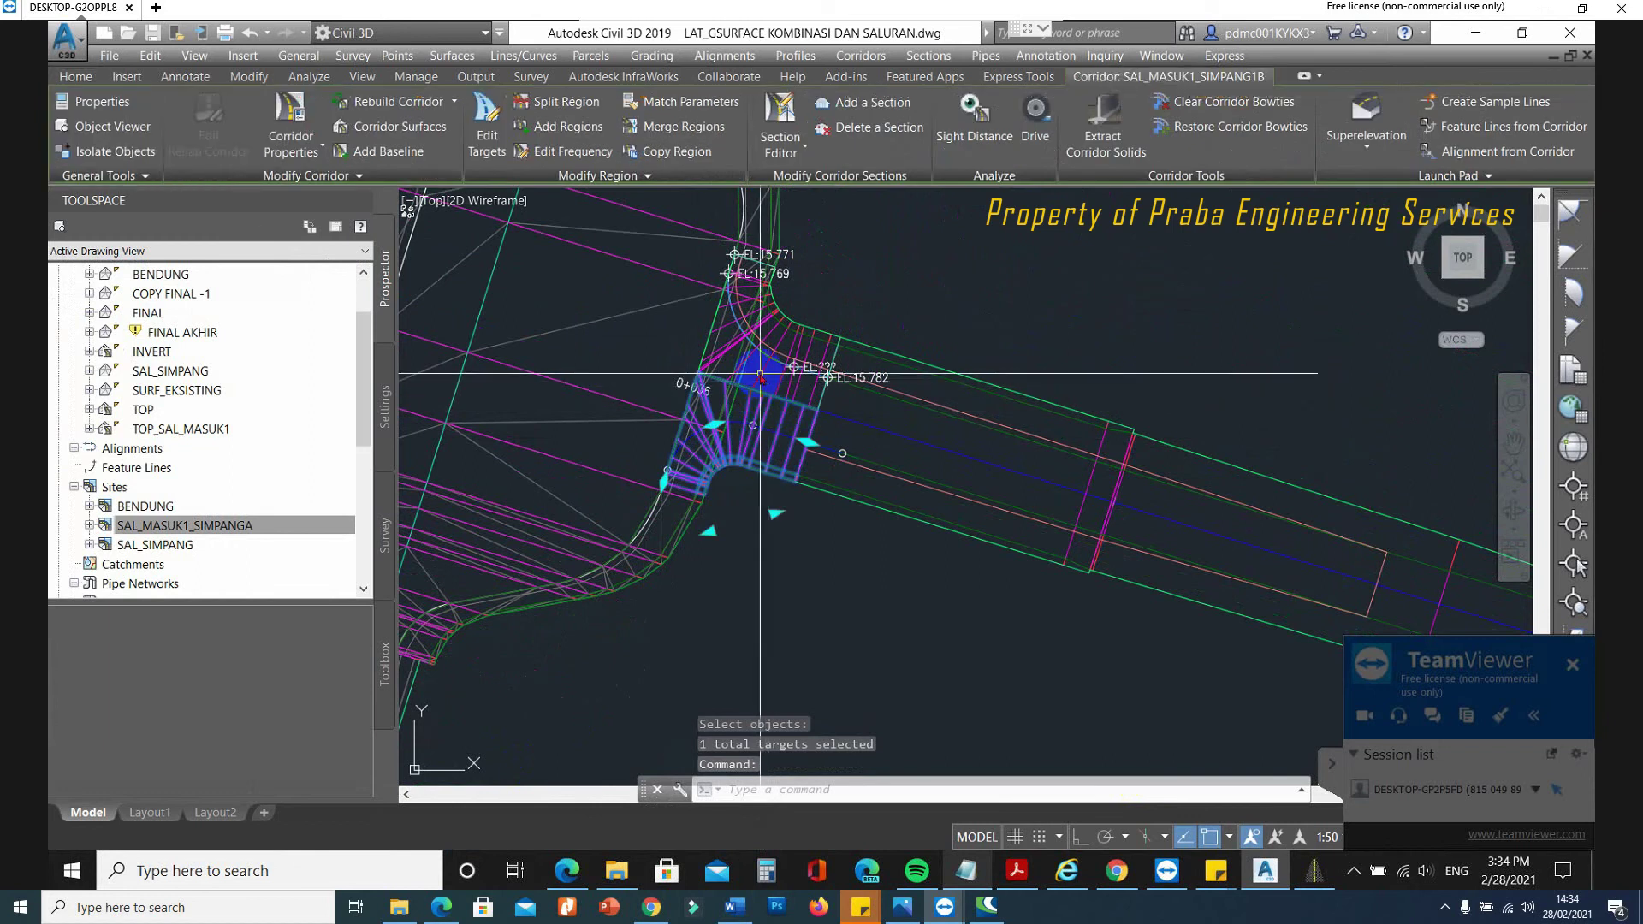
right_click(760, 374)
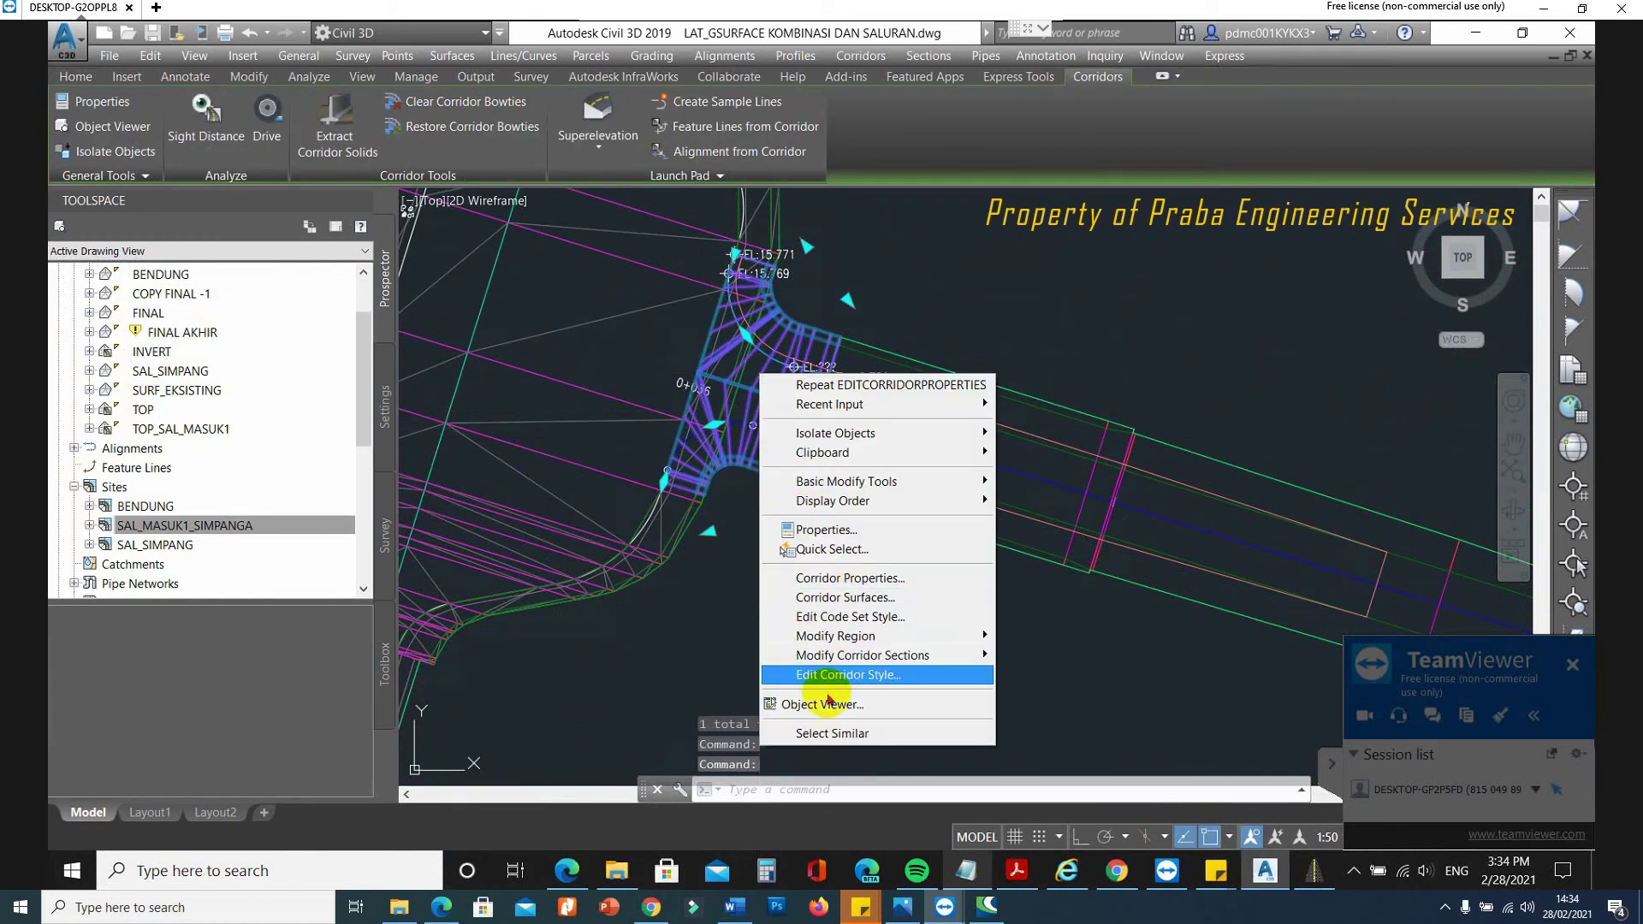
click(827, 703)
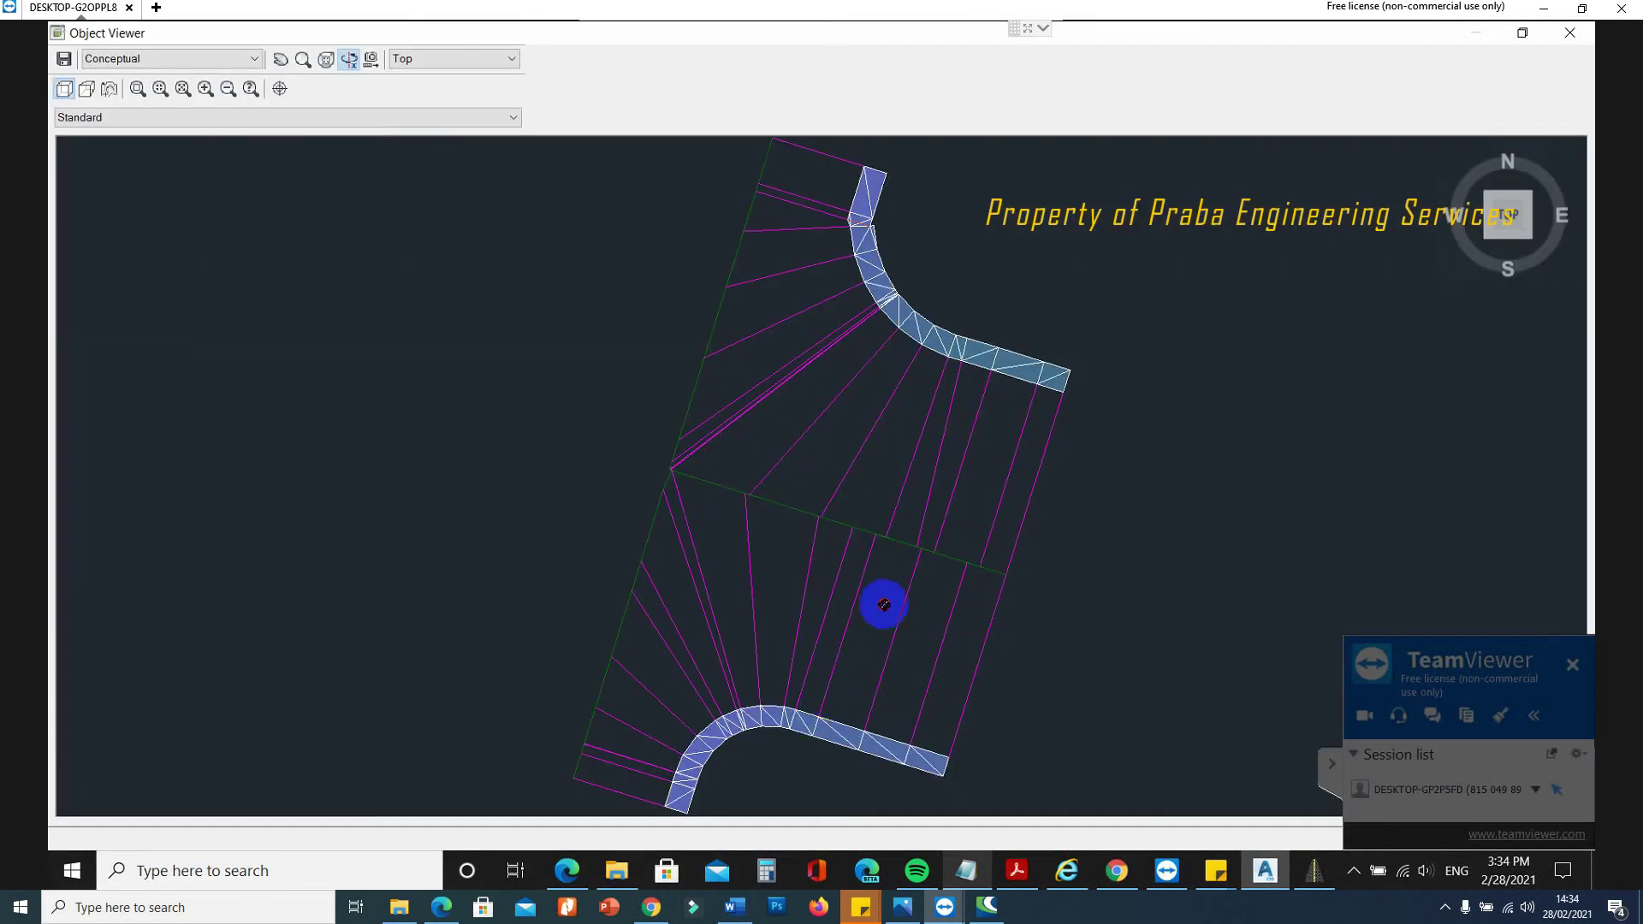
drag(884, 605, 767, 593)
click(137, 88)
drag(623, 301, 887, 423)
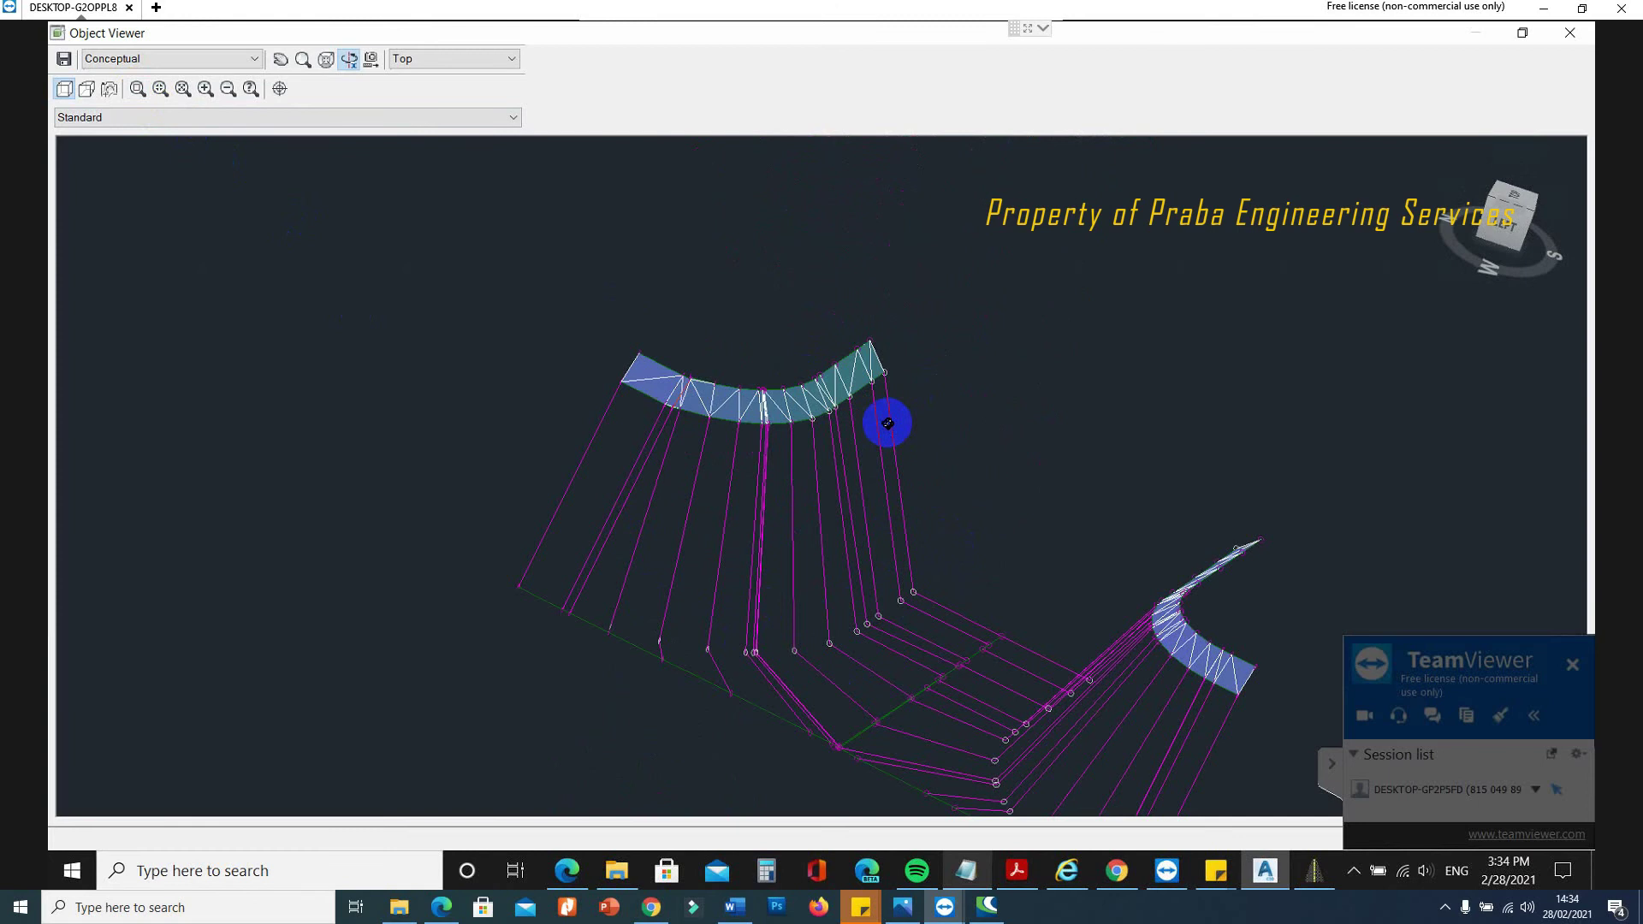
key(Escape)
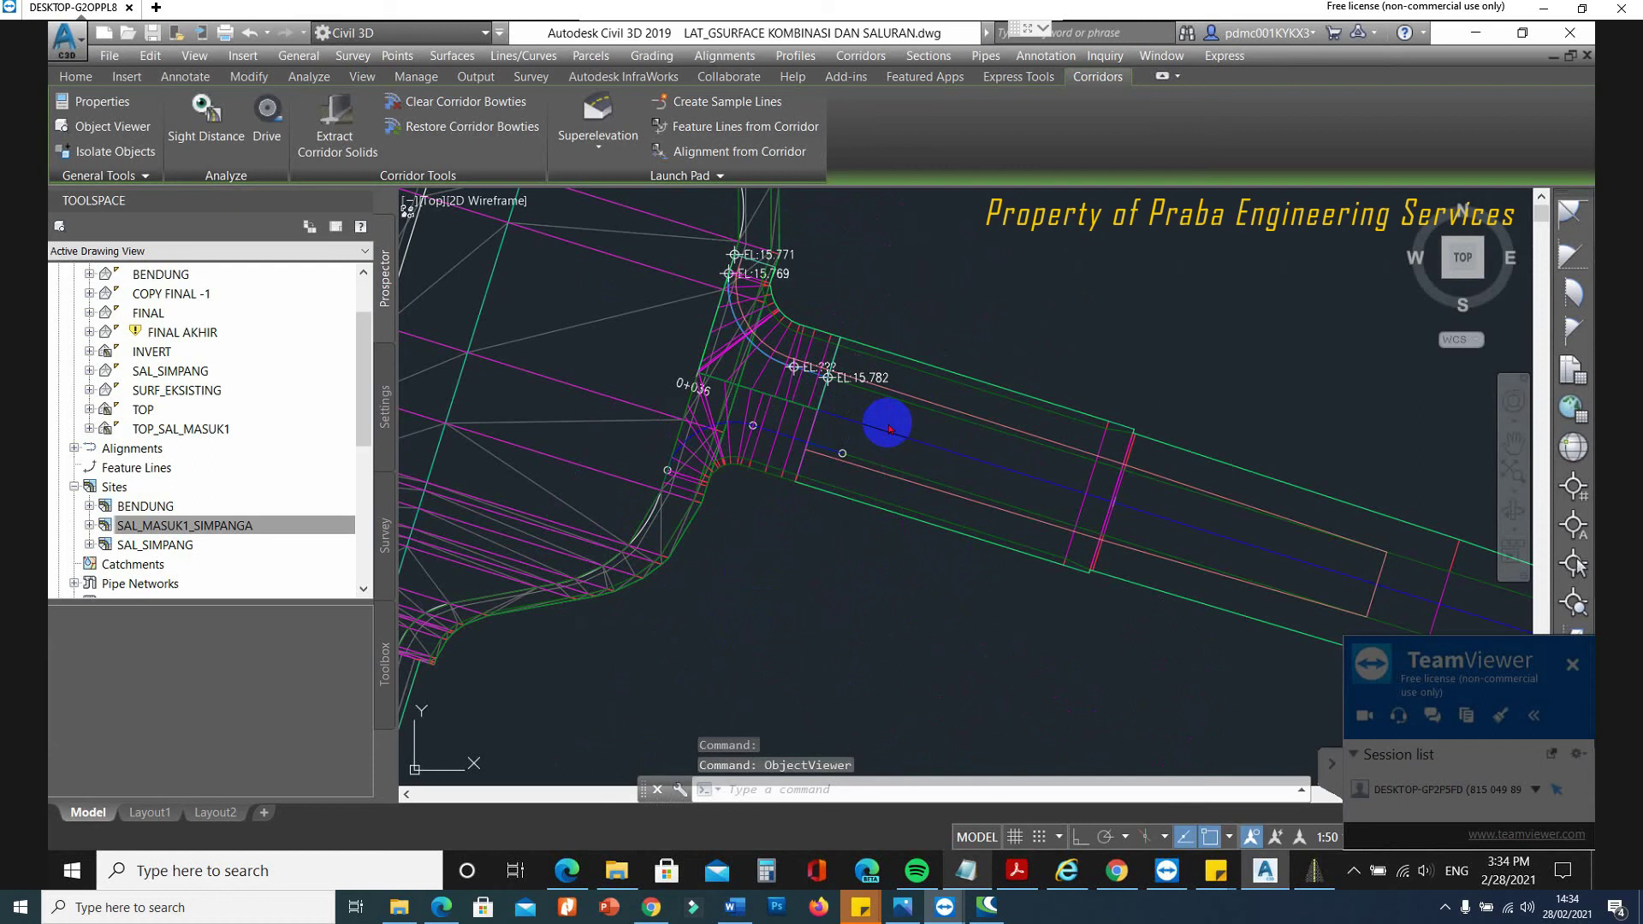
key(Escape)
scroll(835, 441, down, 2)
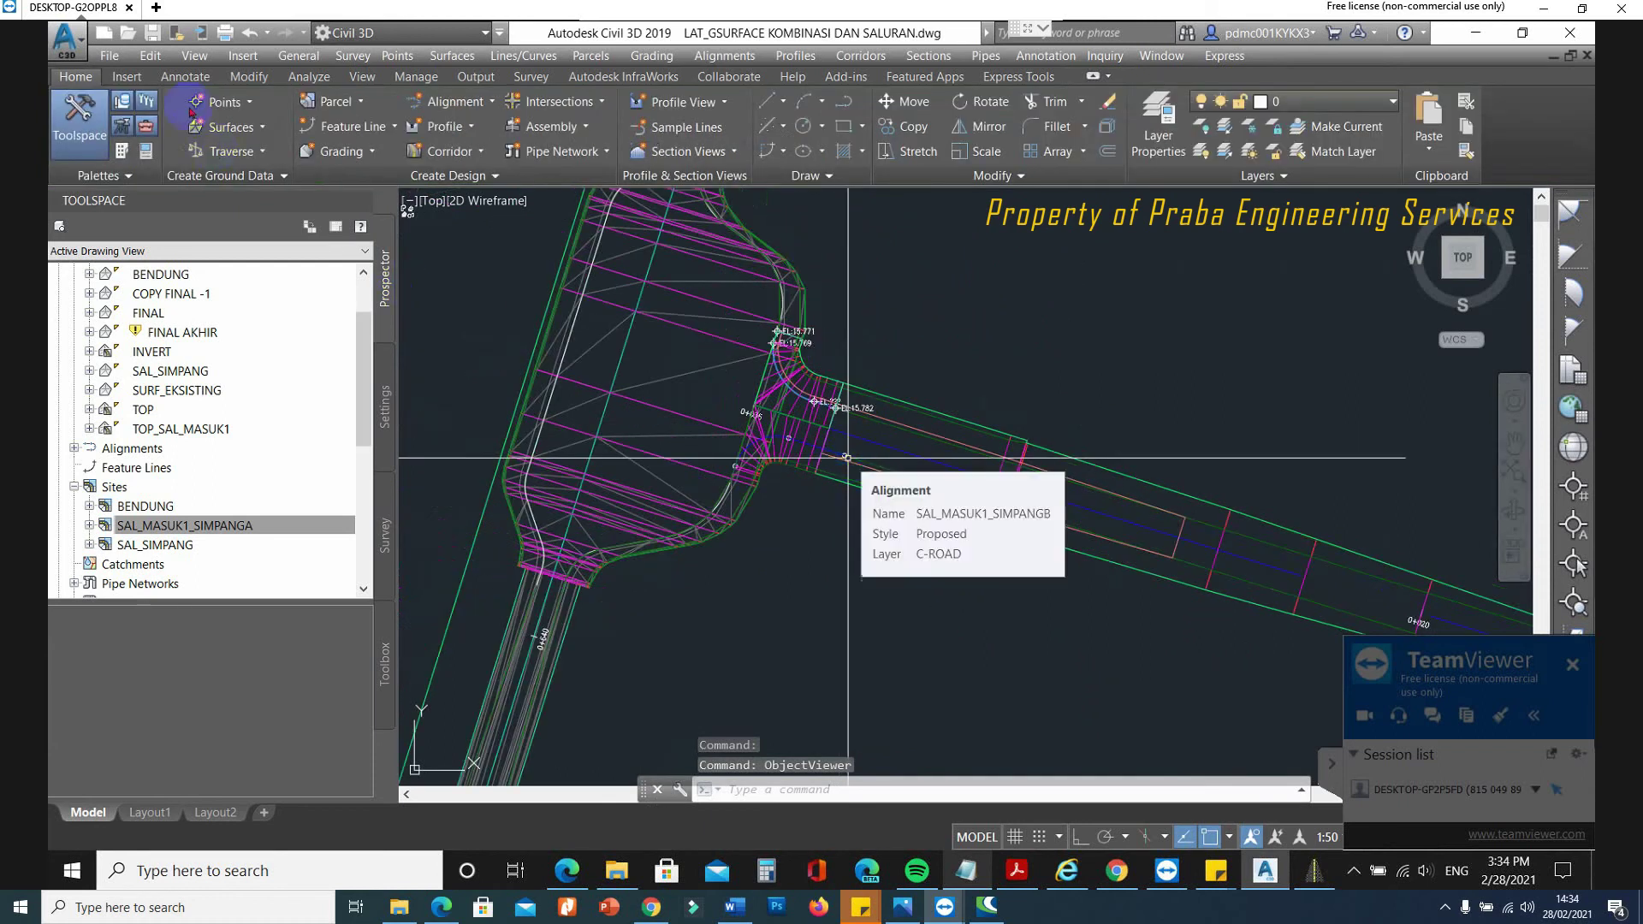
Save the drawing.
click(156, 32)
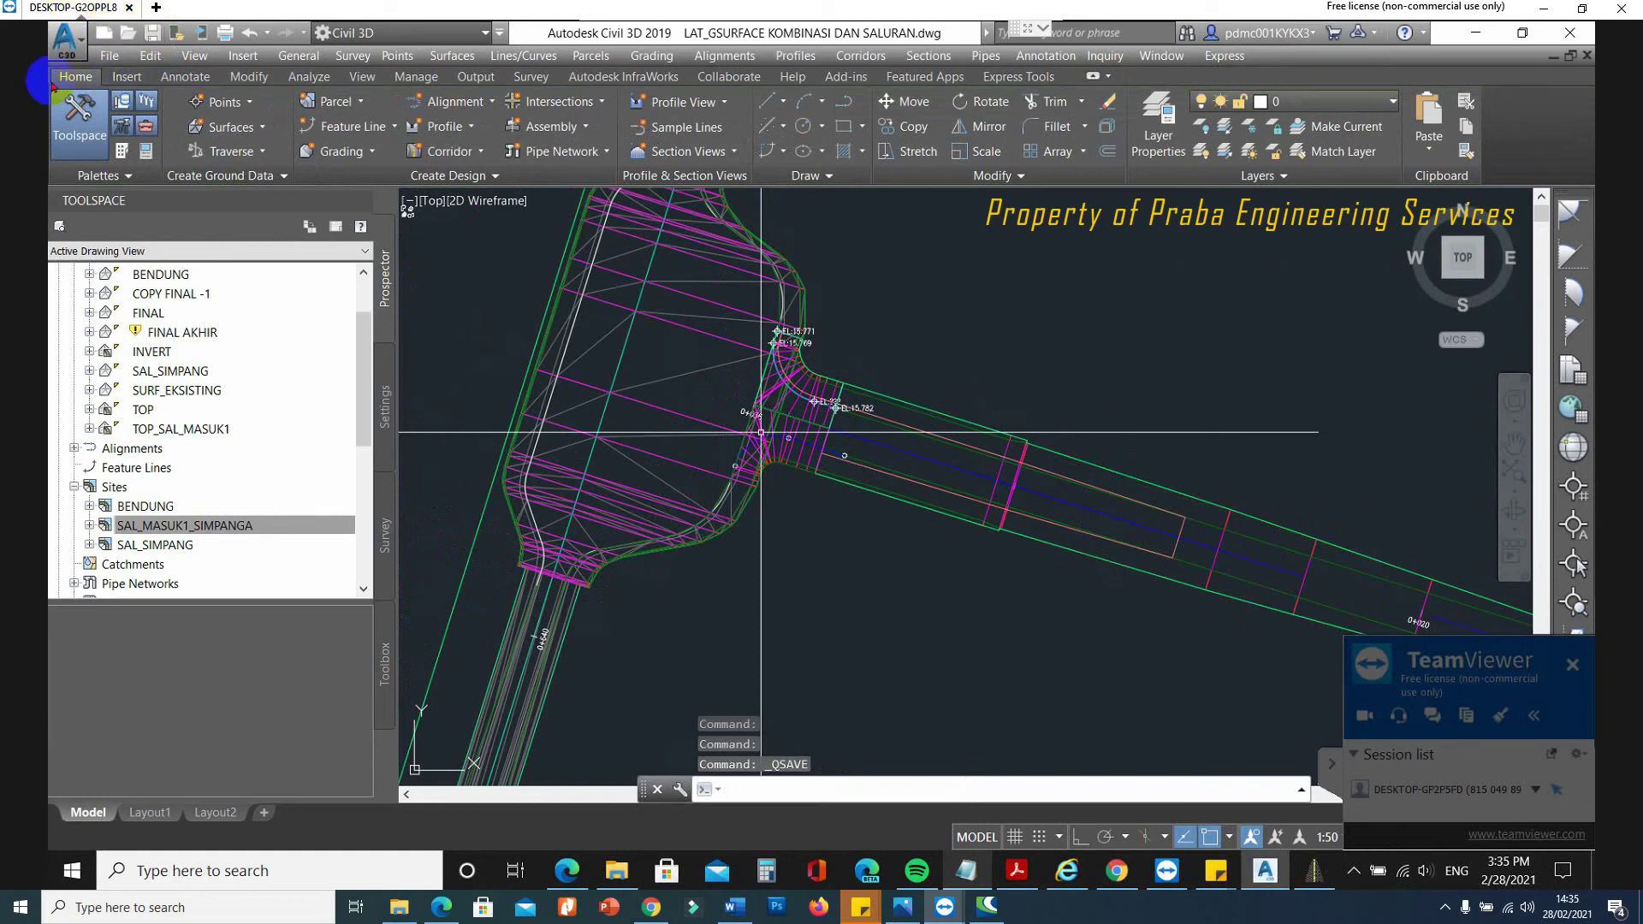
click(675, 376)
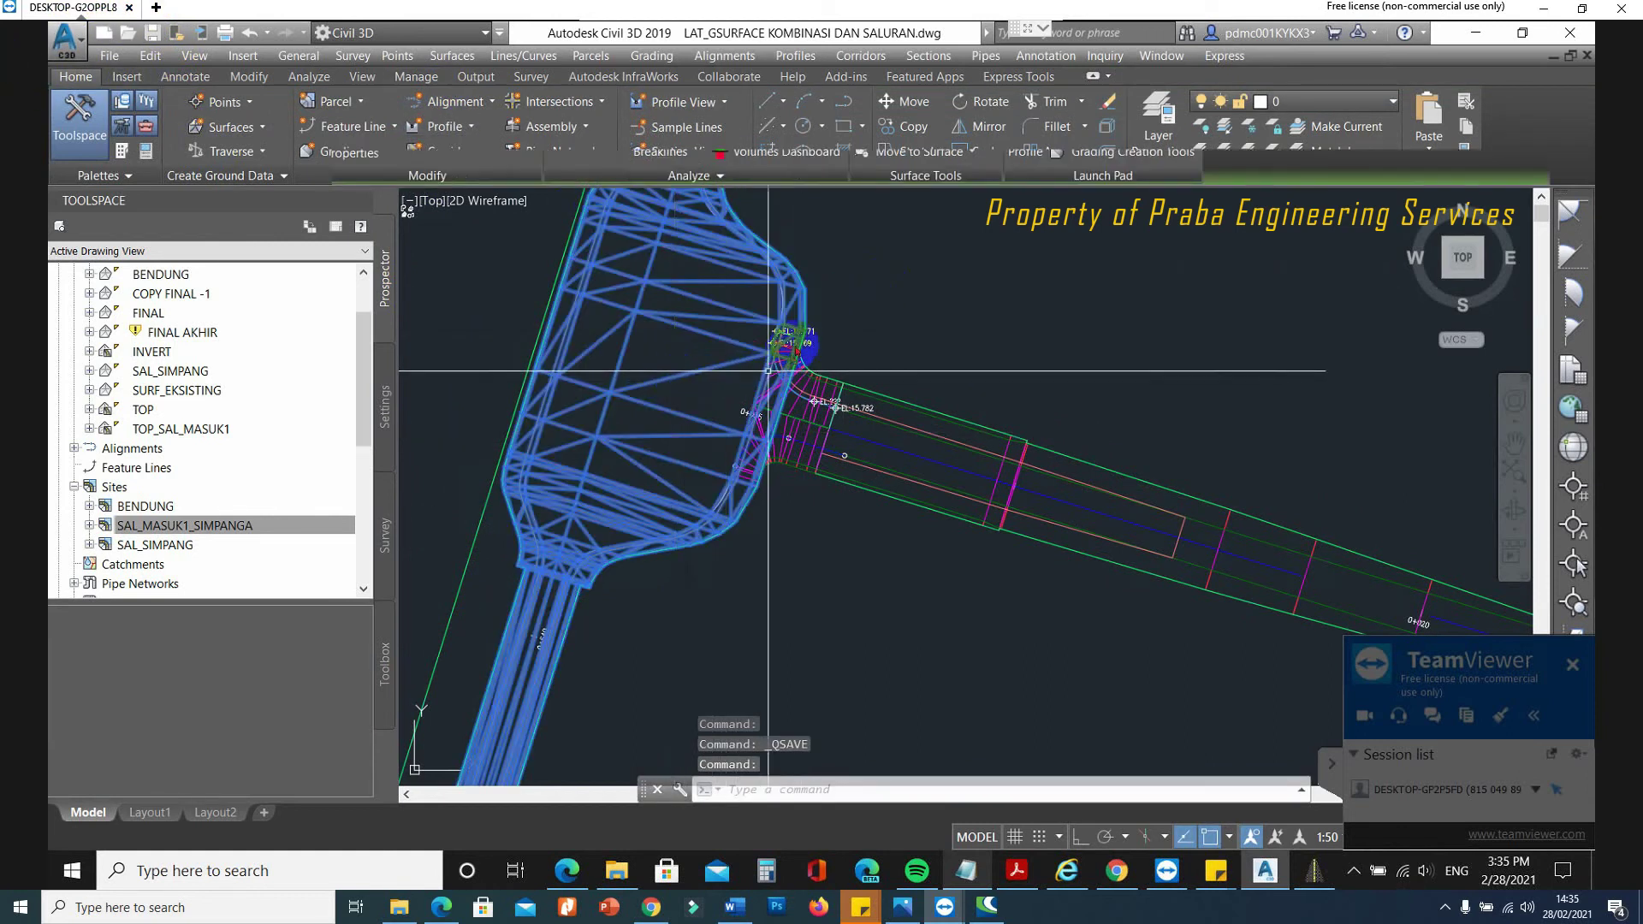
scroll(755, 324, up, 5)
scroll(755, 324, down, 3)
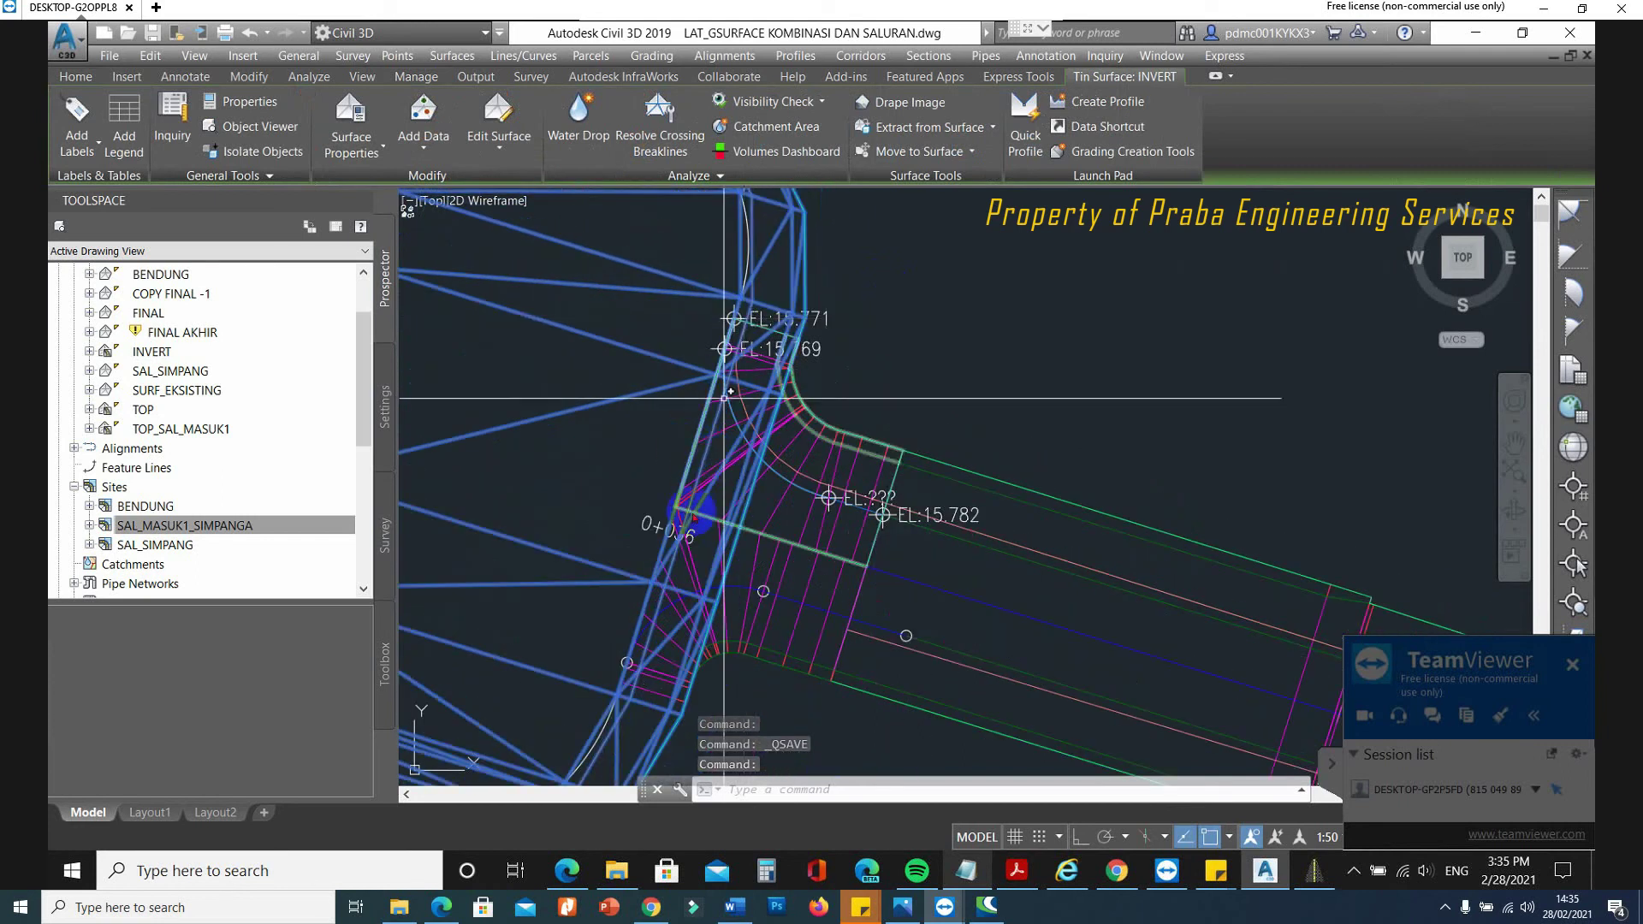
scroll(789, 498, down, 3)
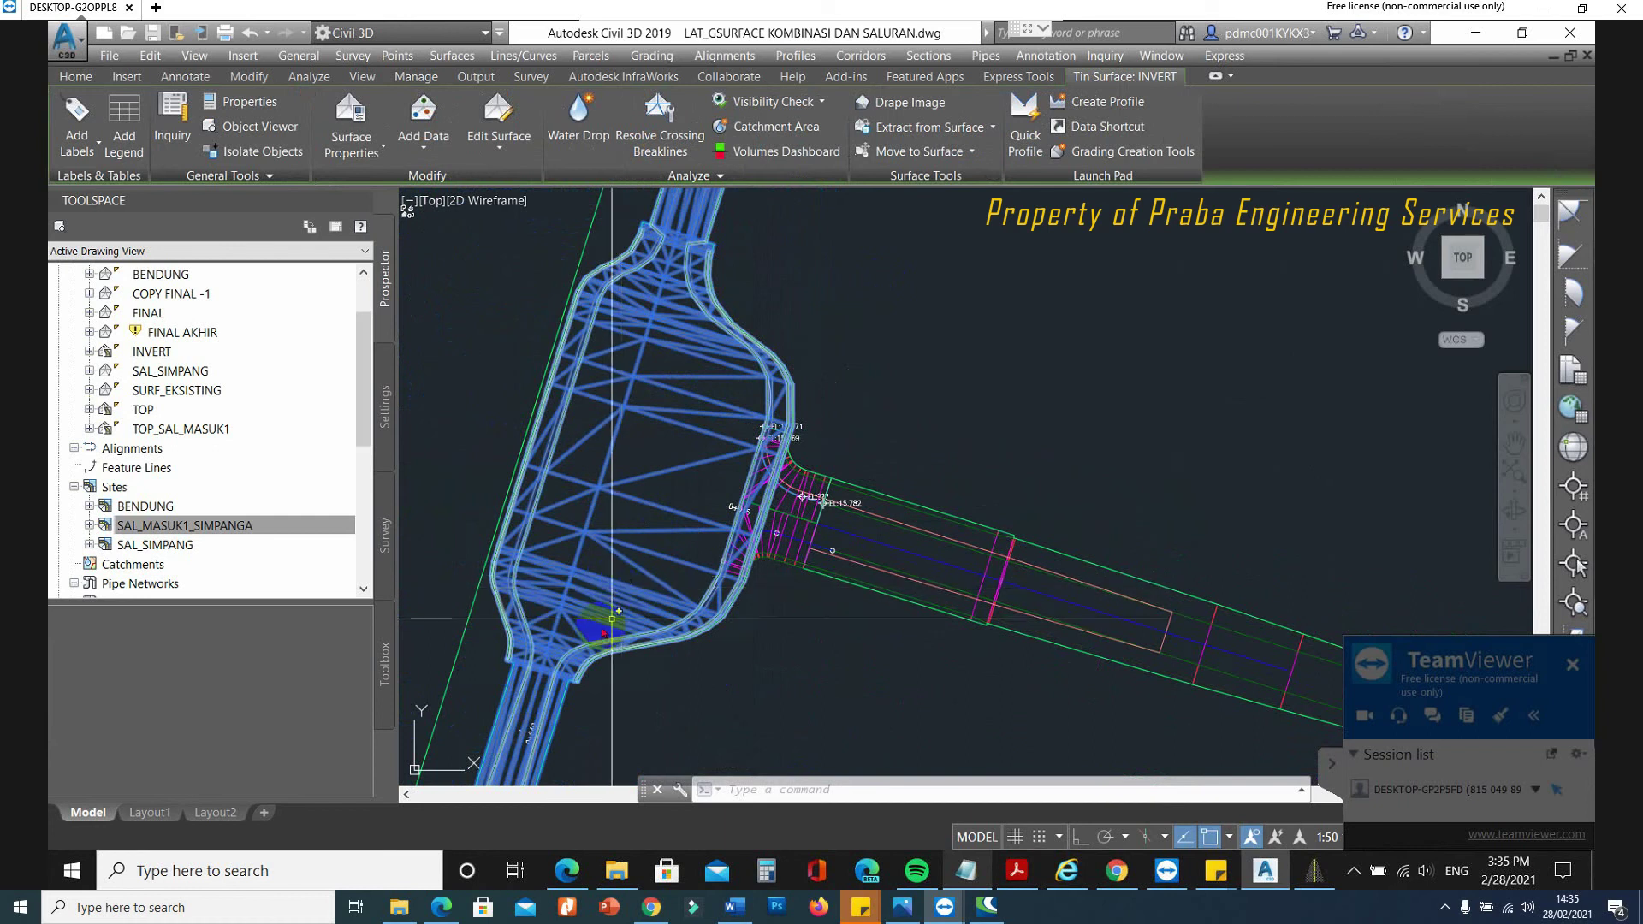
key(Escape)
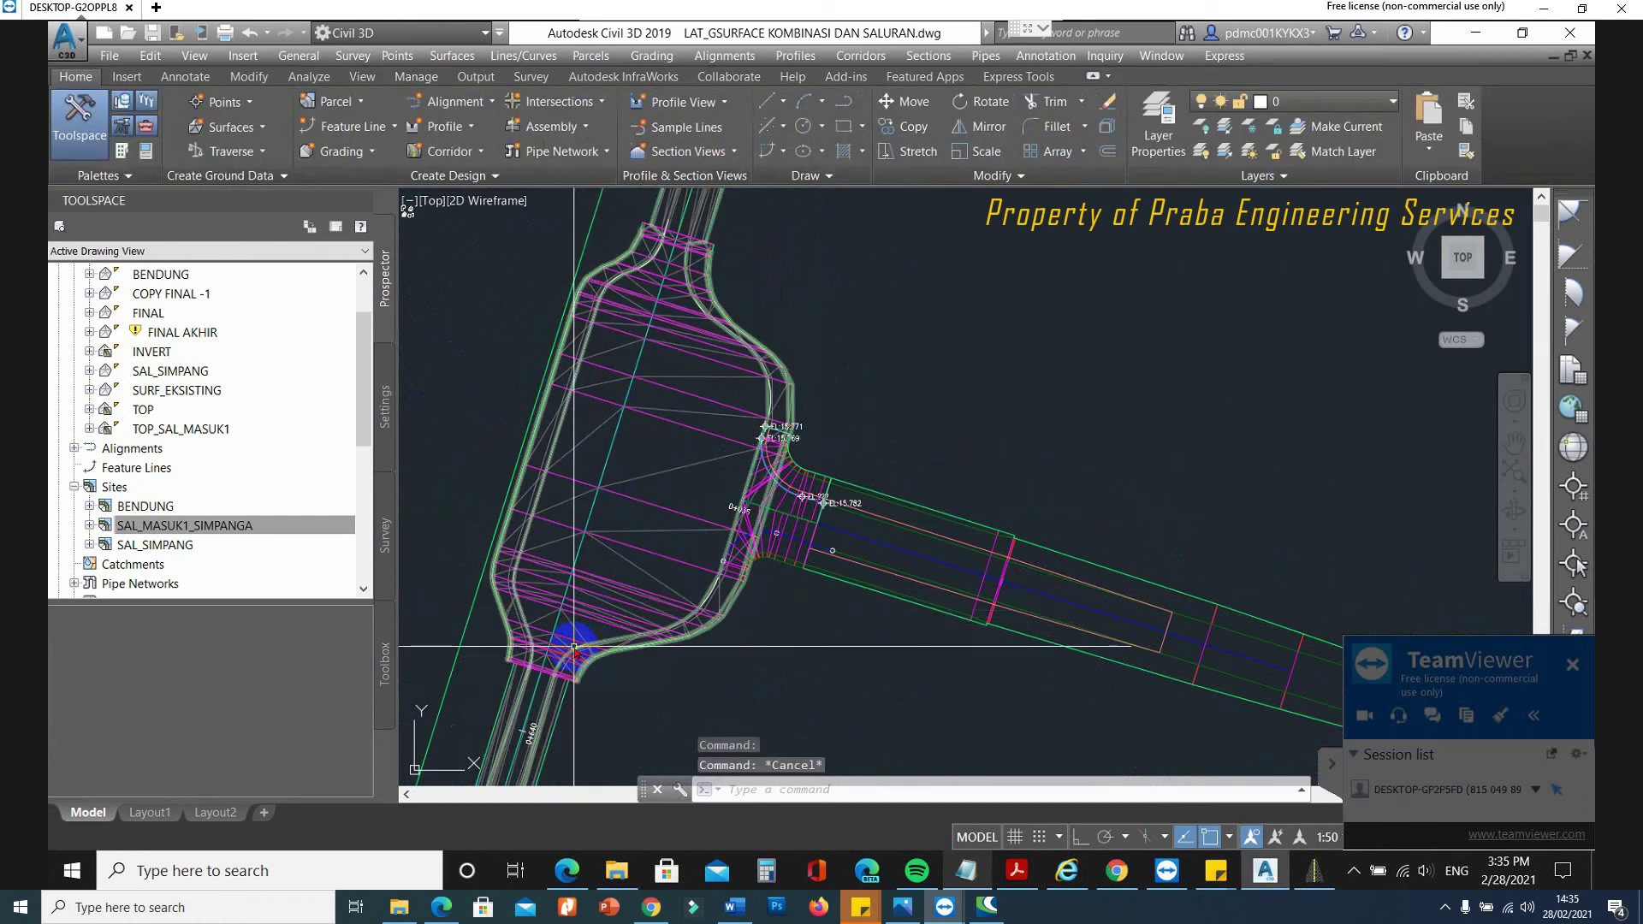
Deactivate the first and third regions of the SALURAN corridor, leaving only the SALURAN 2 region active.
click(574, 648)
right_click(574, 648)
click(644, 437)
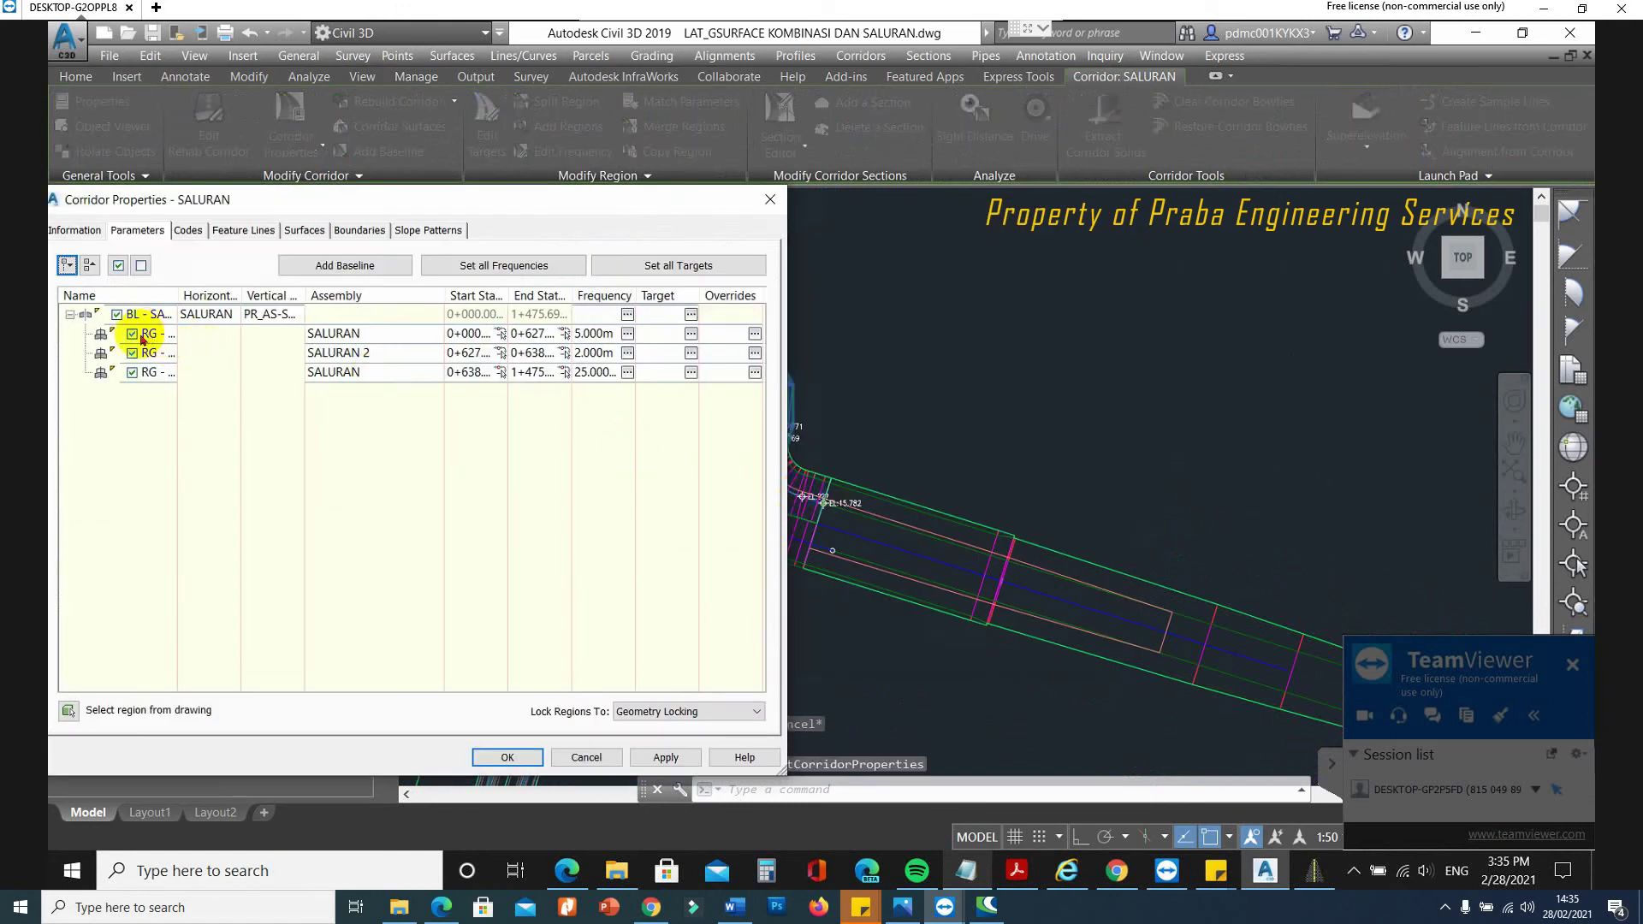
click(132, 334)
click(133, 372)
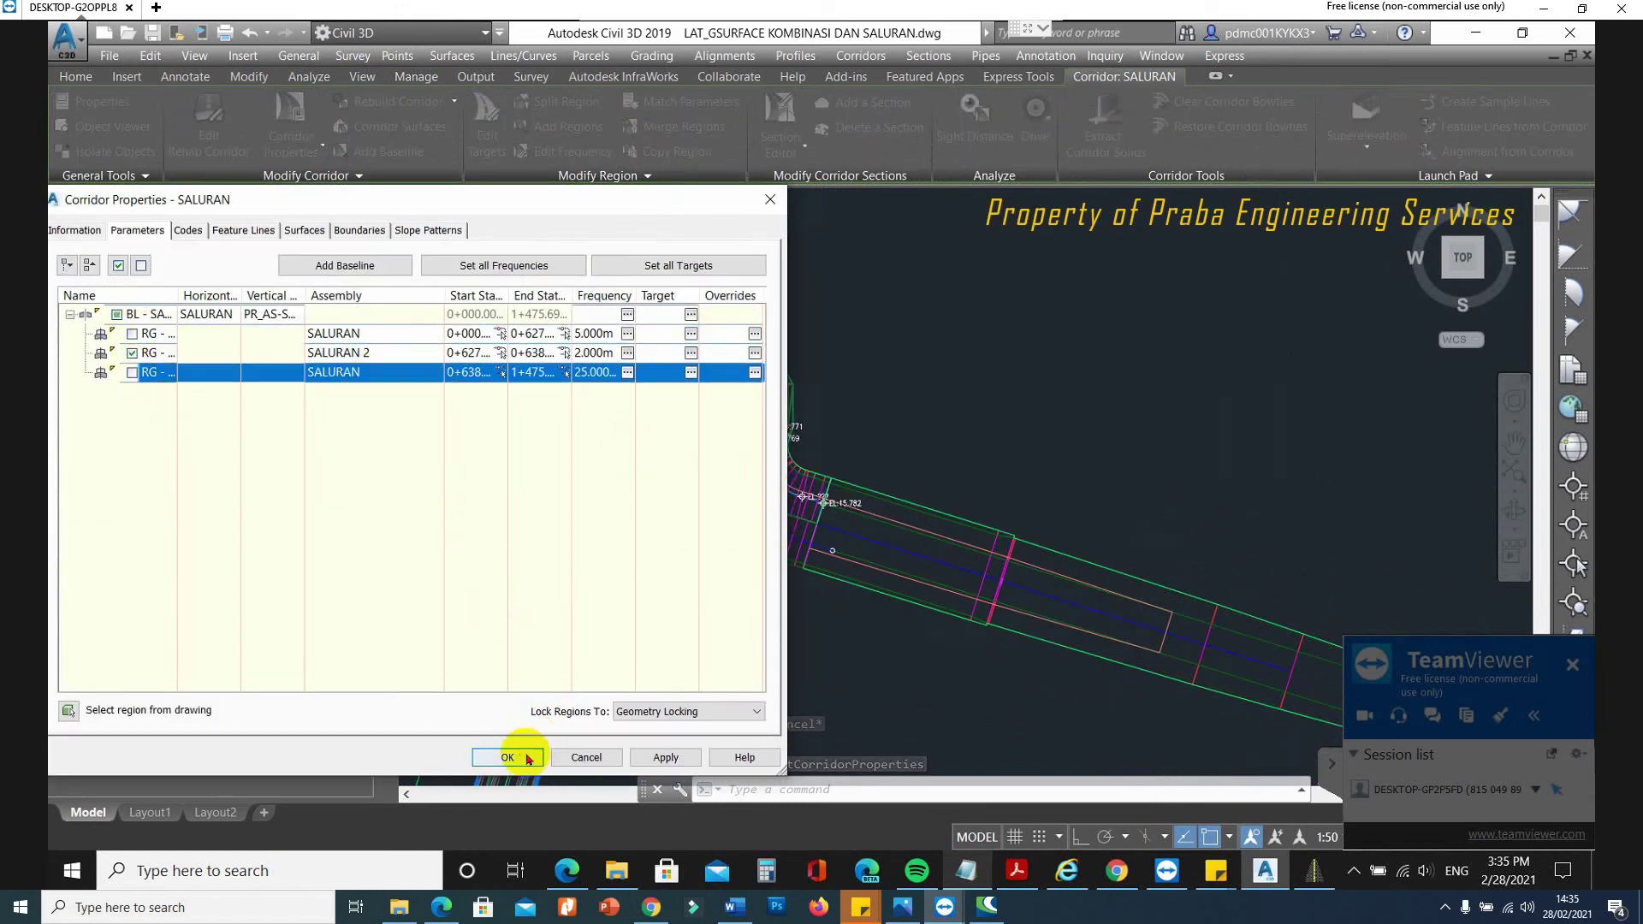
click(507, 758)
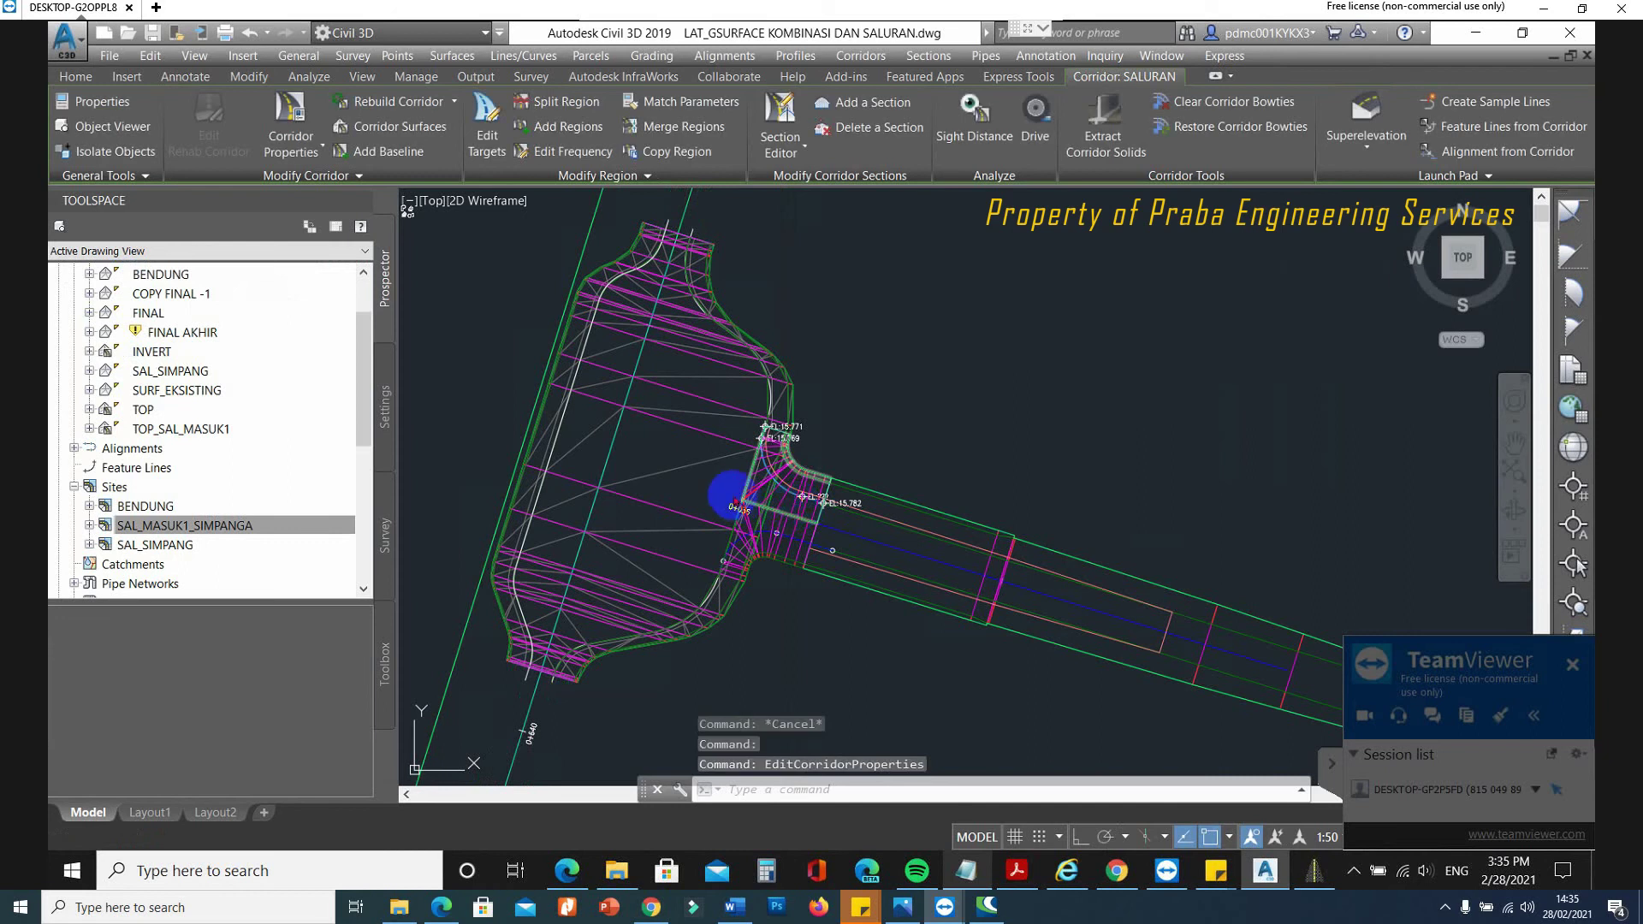
key(Escape)
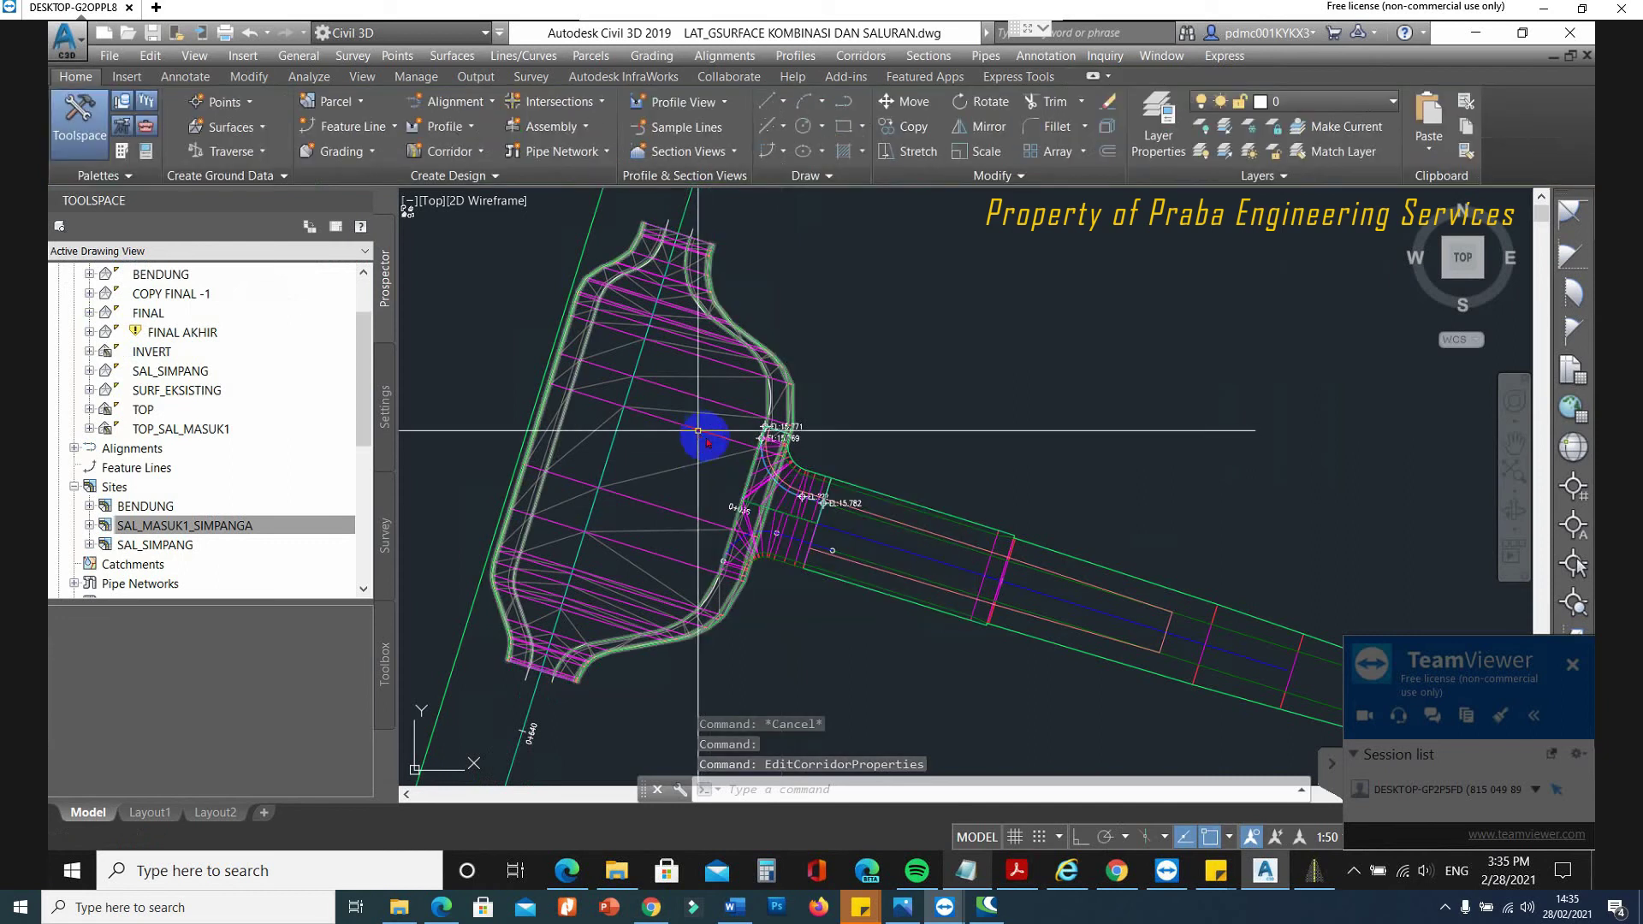
Examine in 3D with the Object Viewer how the SALURAN corridor meets the side junction corridors, and return to plan.
click(698, 430)
scroll(820, 487, up, 2)
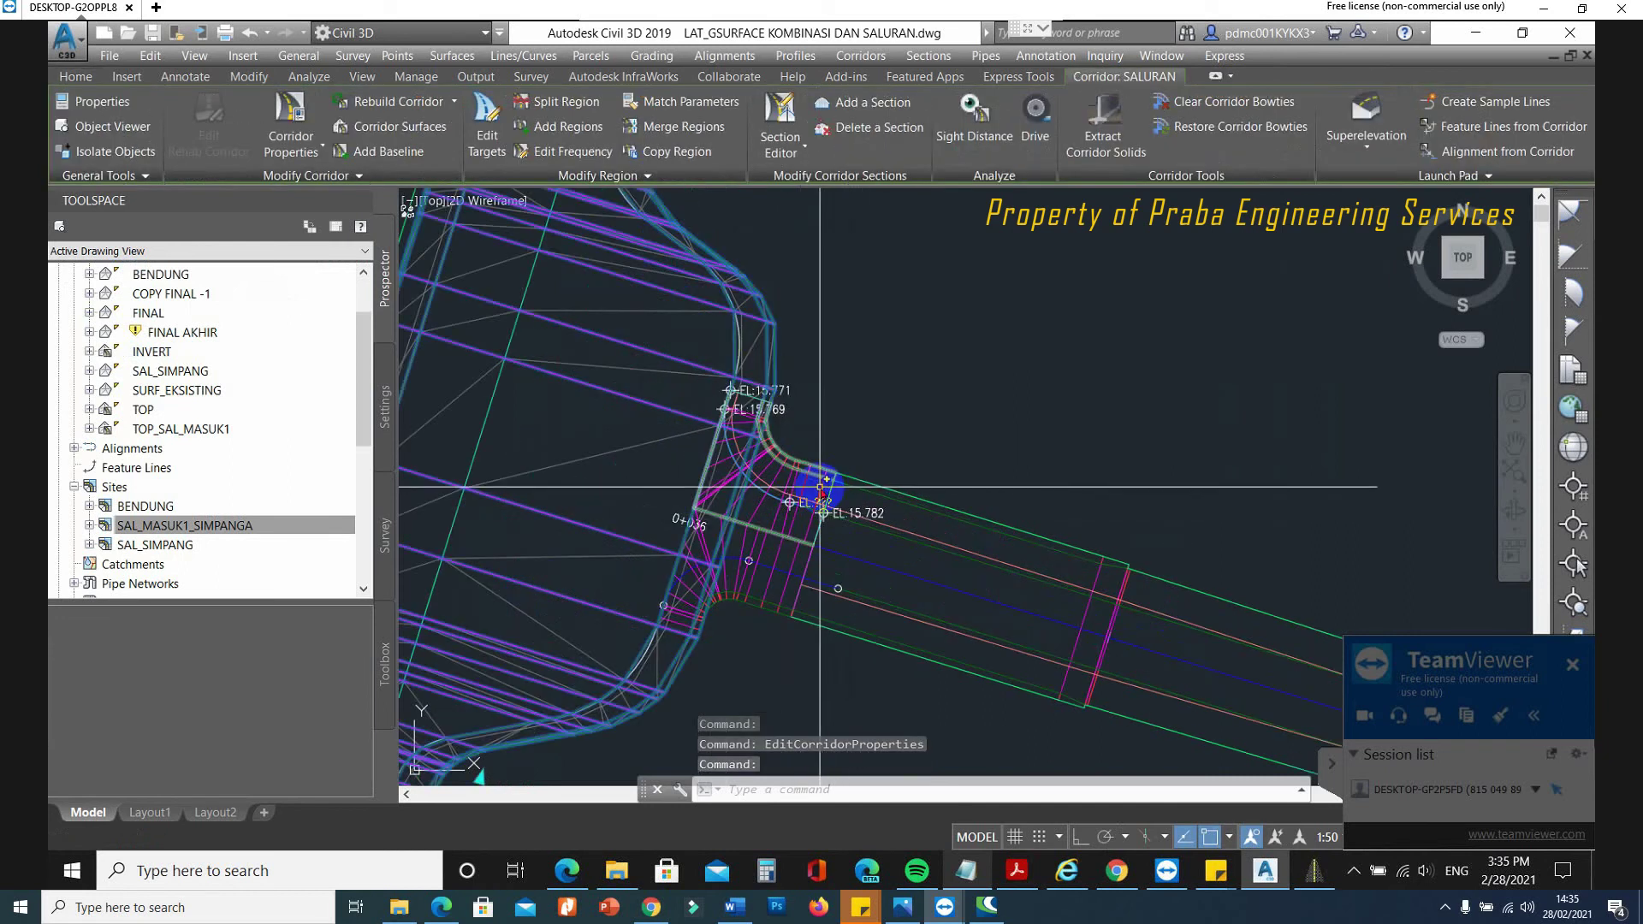
click(820, 487)
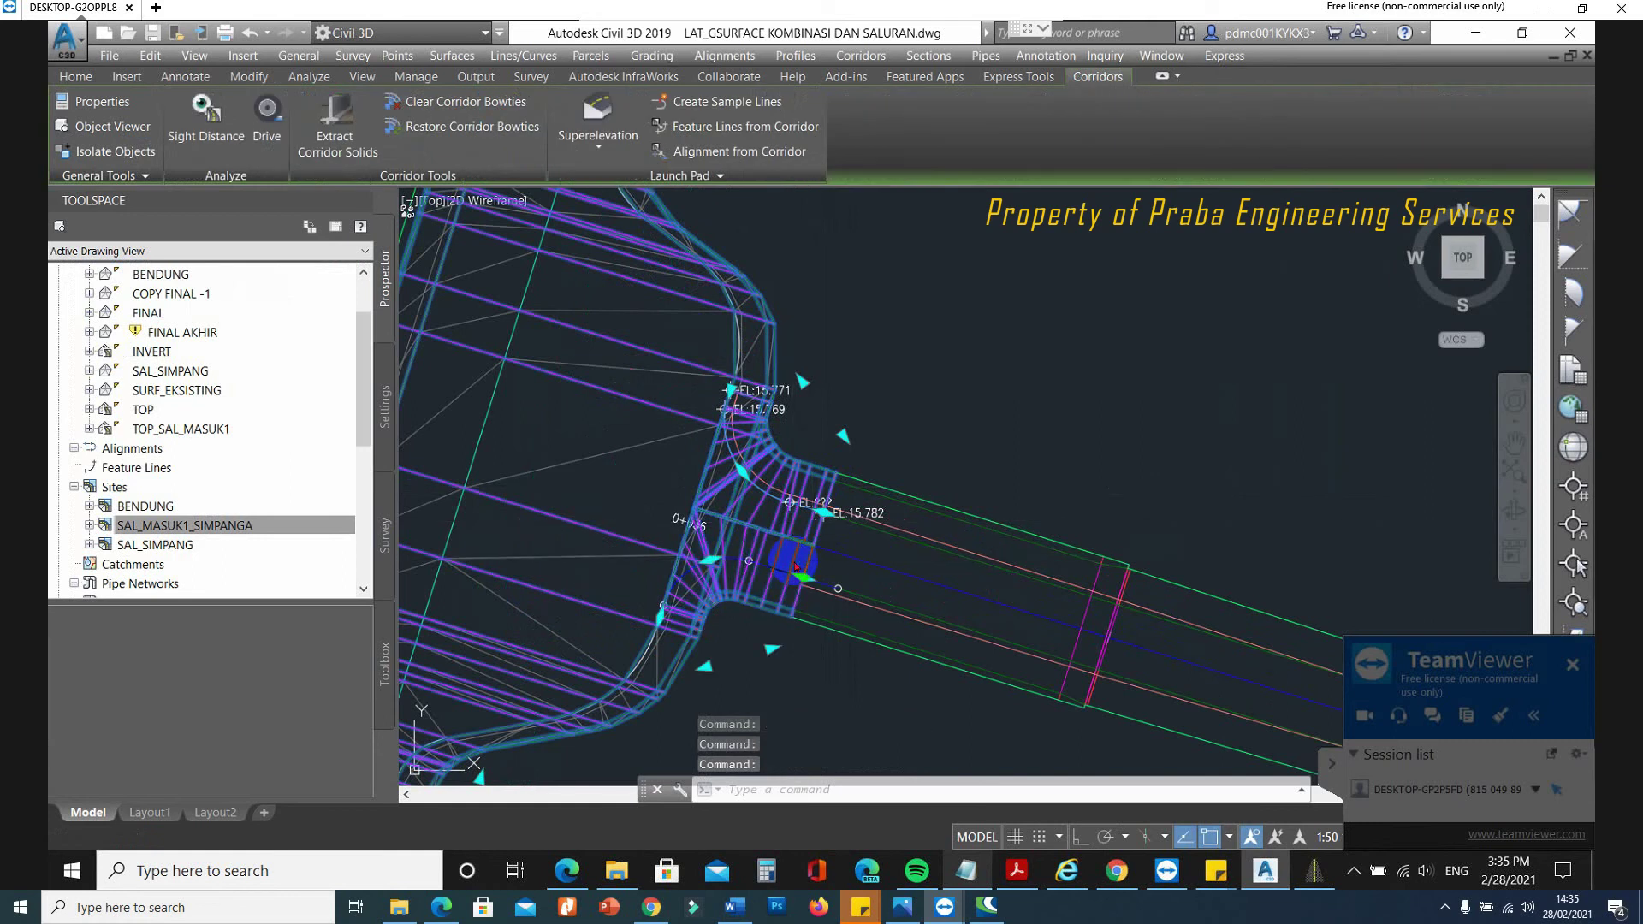
right_click(794, 558)
drag(843, 517, 756, 539)
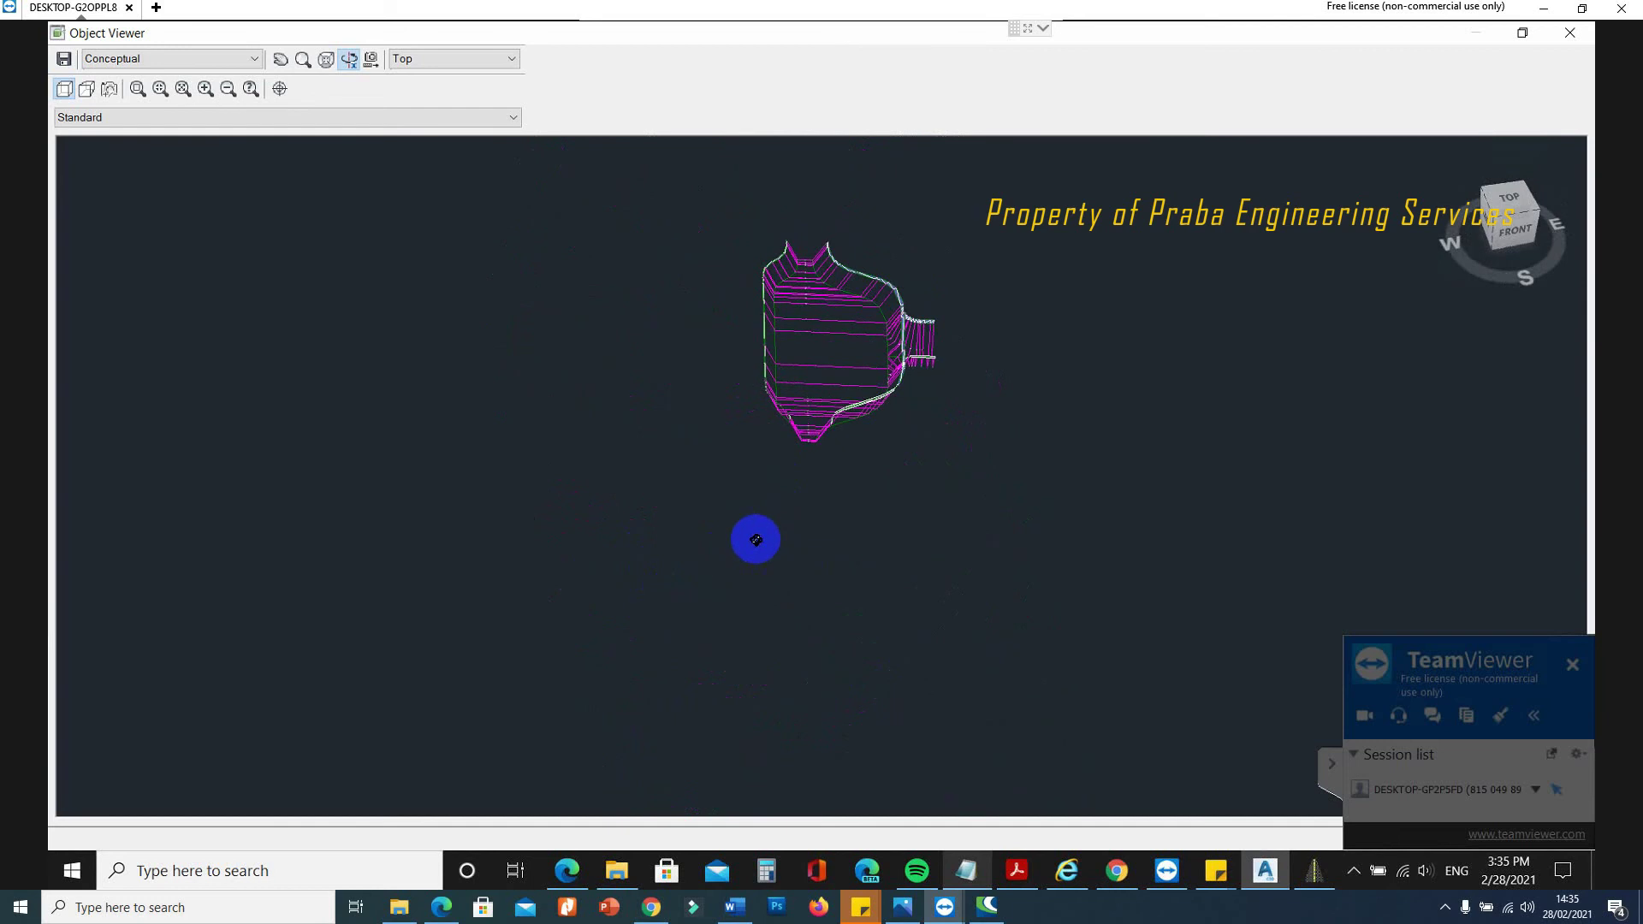
click(956, 395)
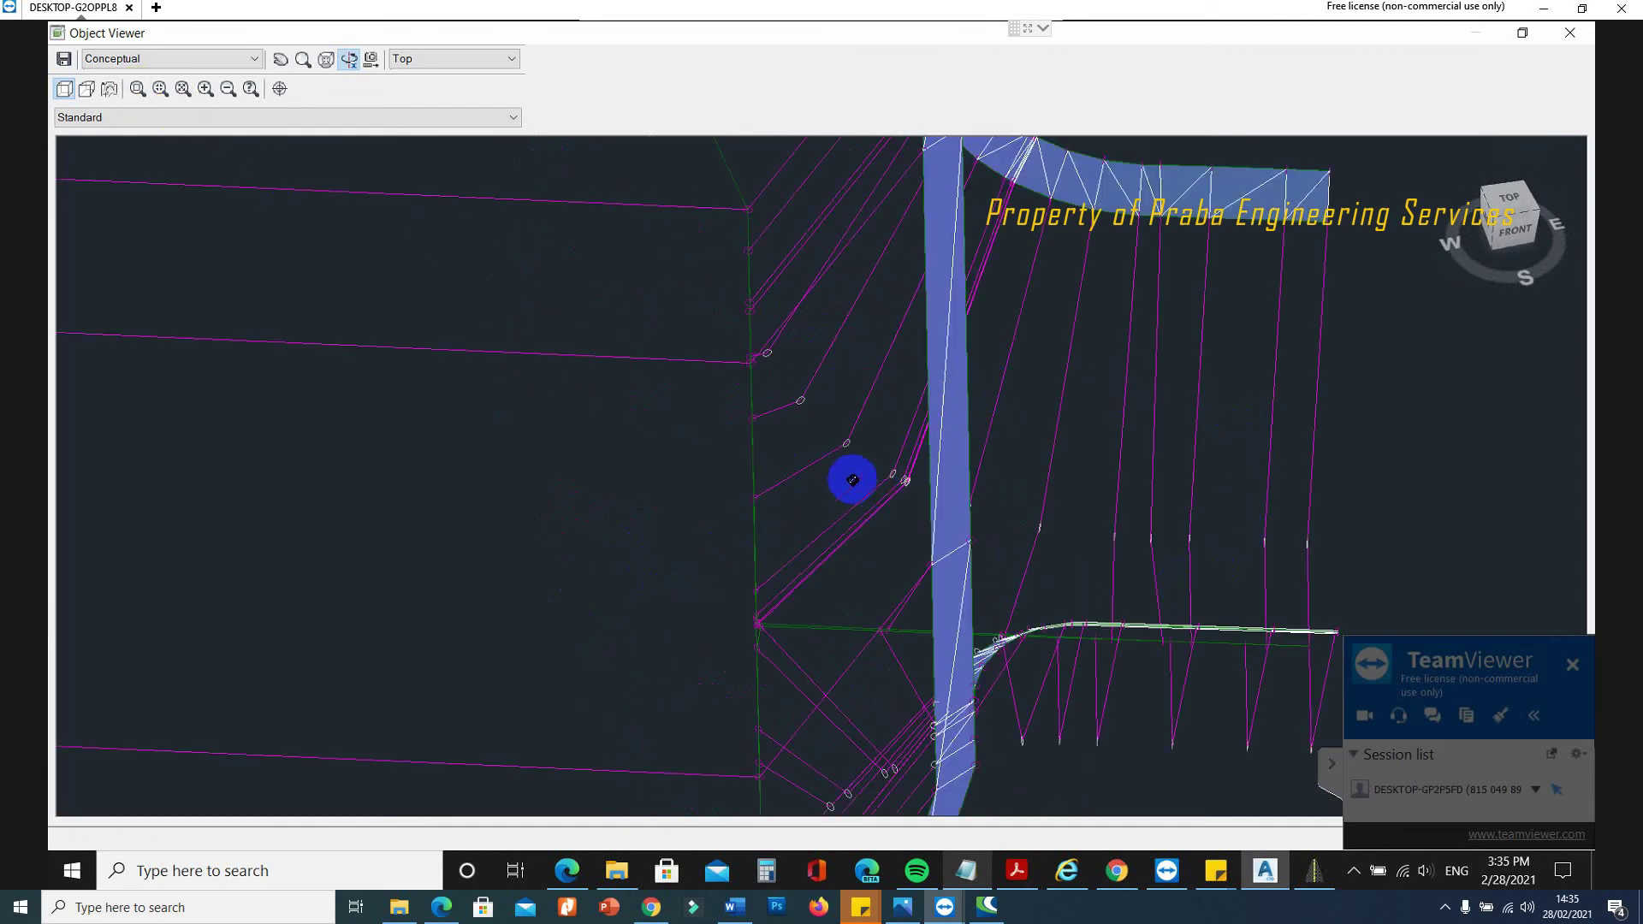
scroll(852, 480, down, 2)
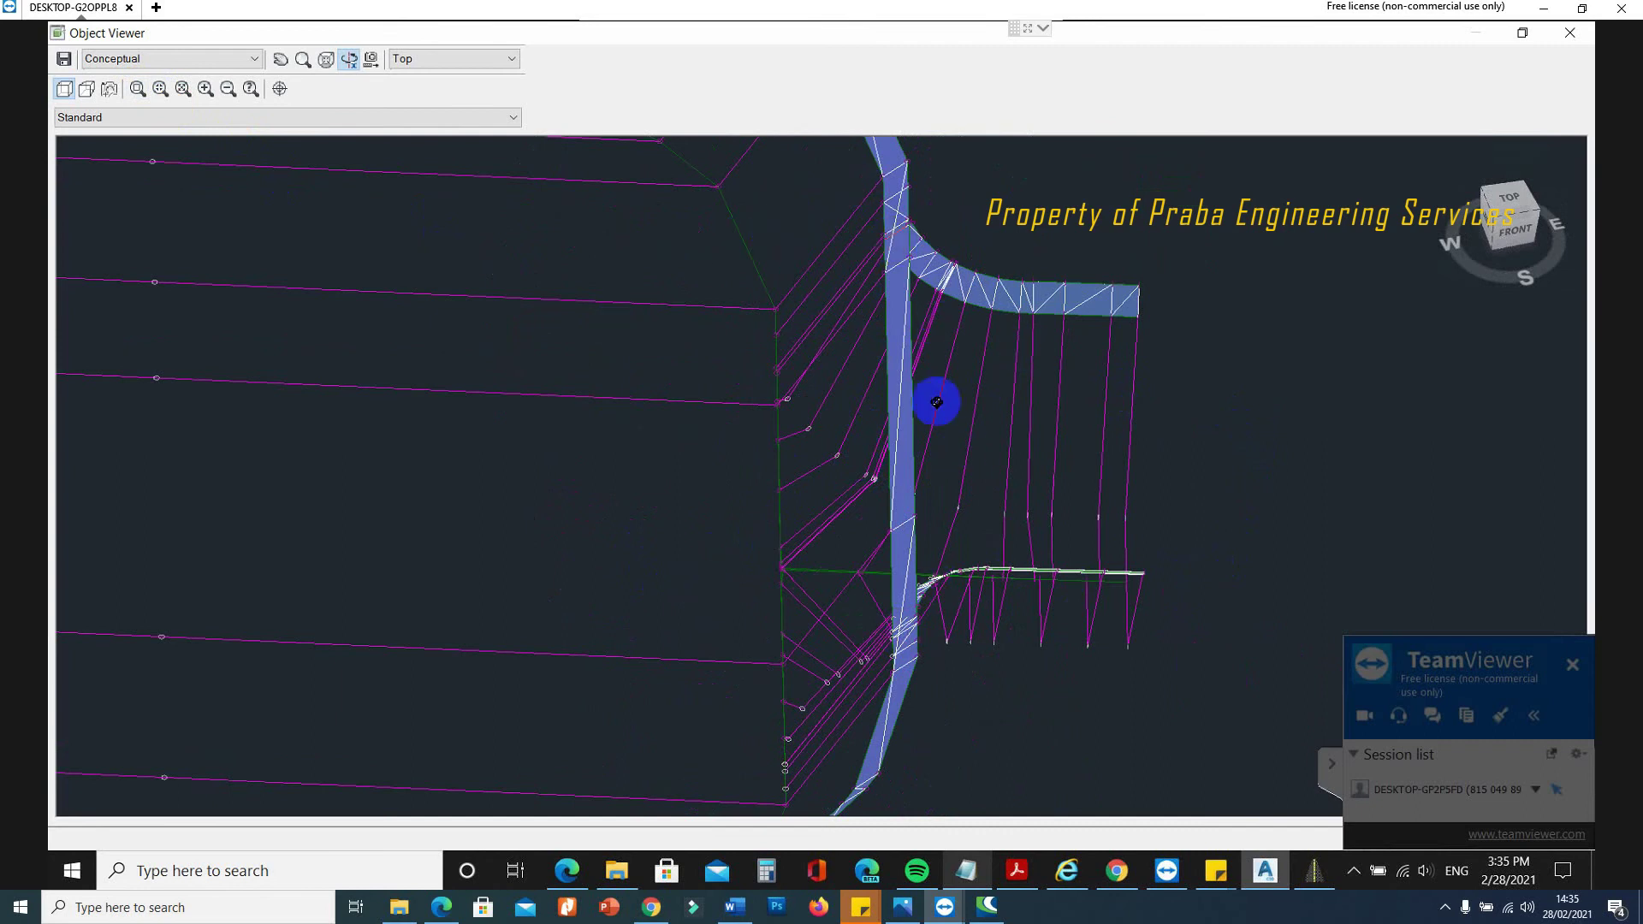
scroll(936, 402, down, 4)
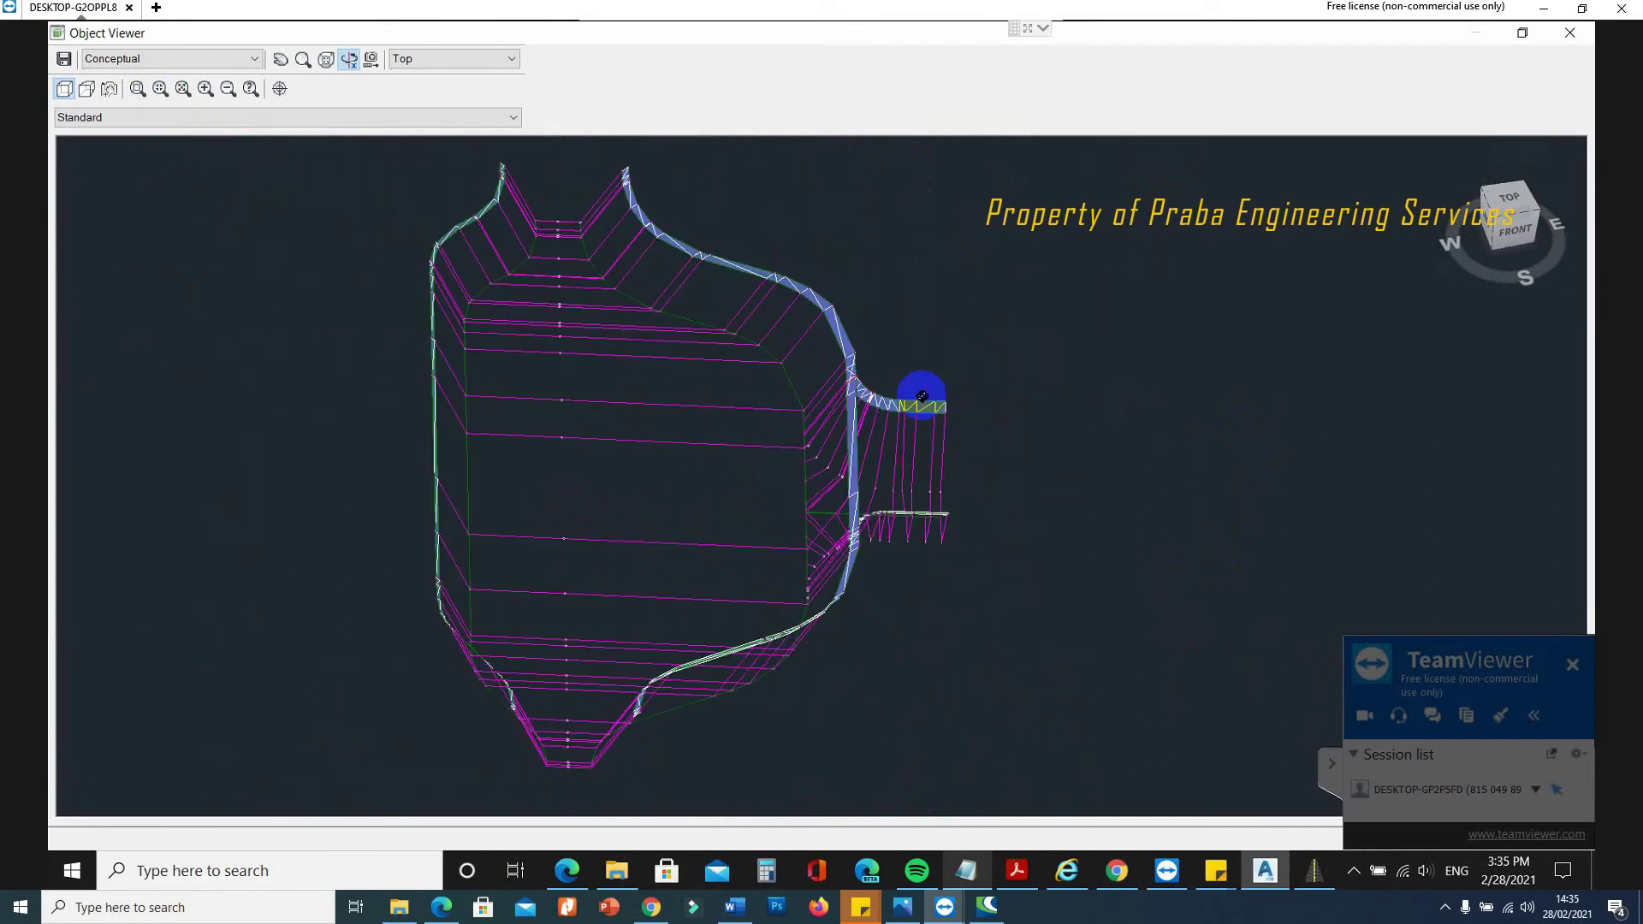
key(Escape)
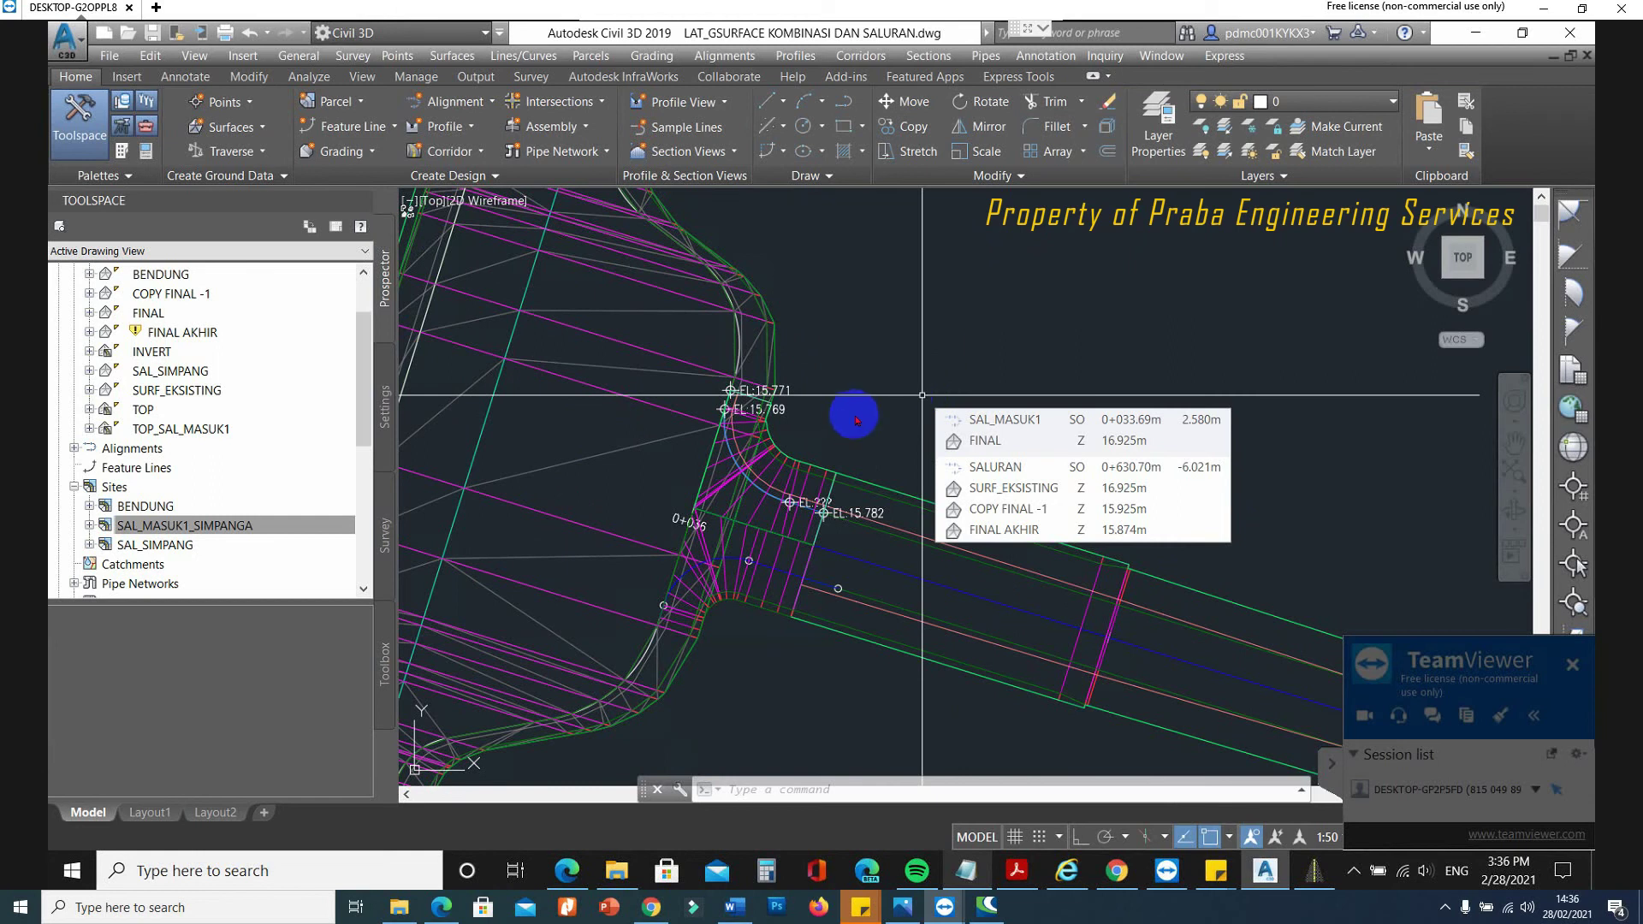
Hide the Toolspace and copy the SALURAN 2 assembly about 5.3 m to the right of the original.
click(358, 200)
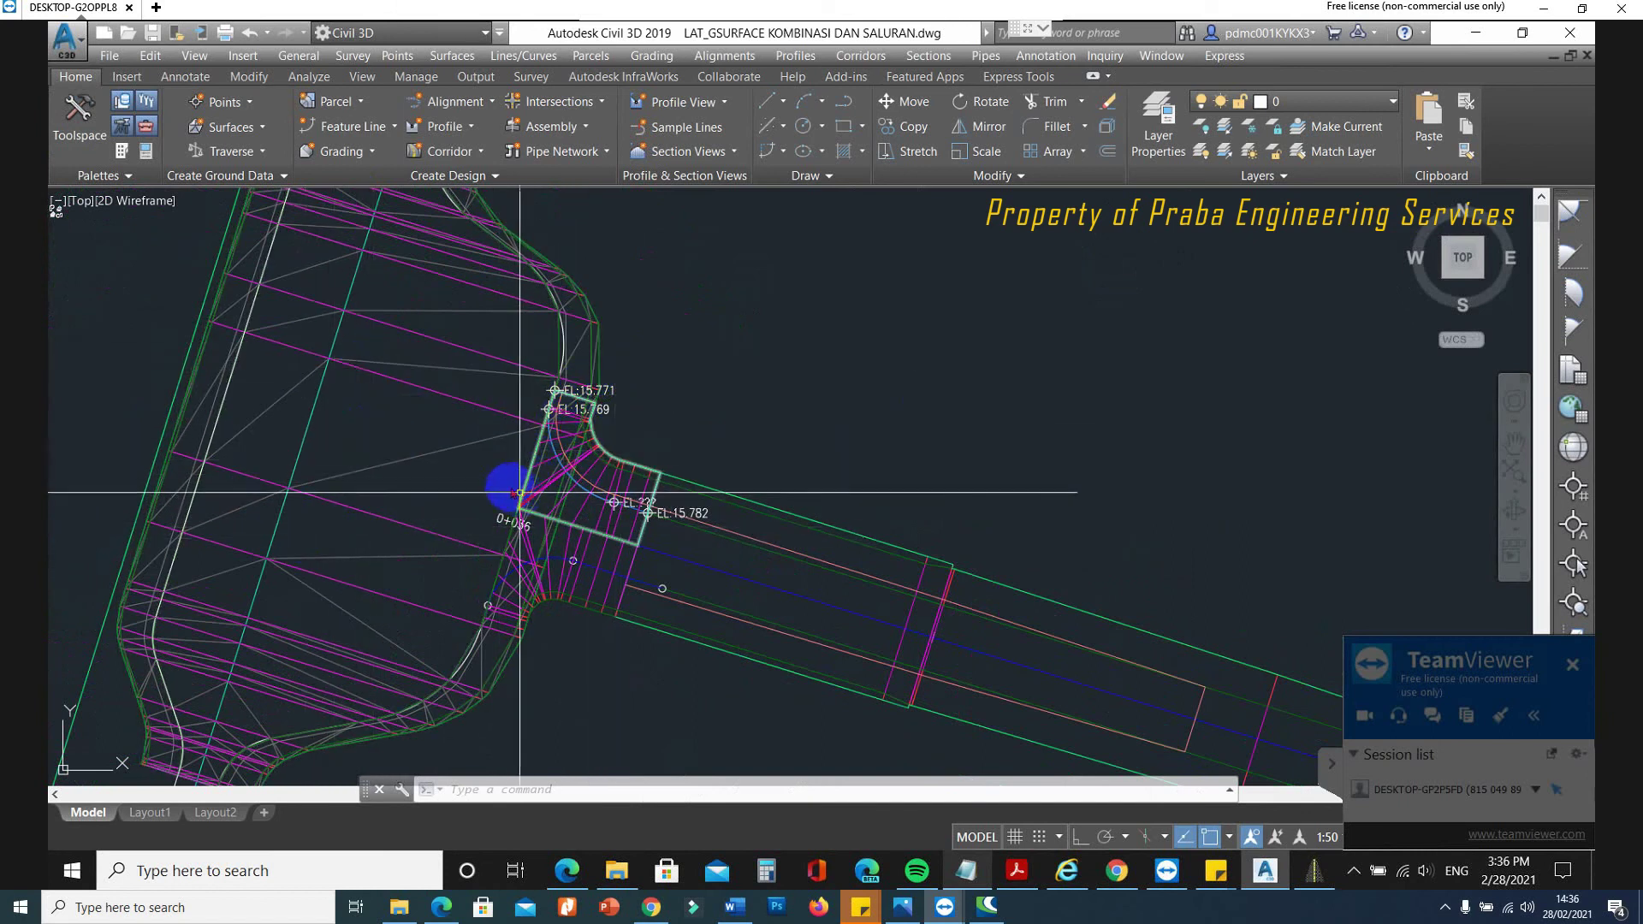
scroll(321, 325, down, 6)
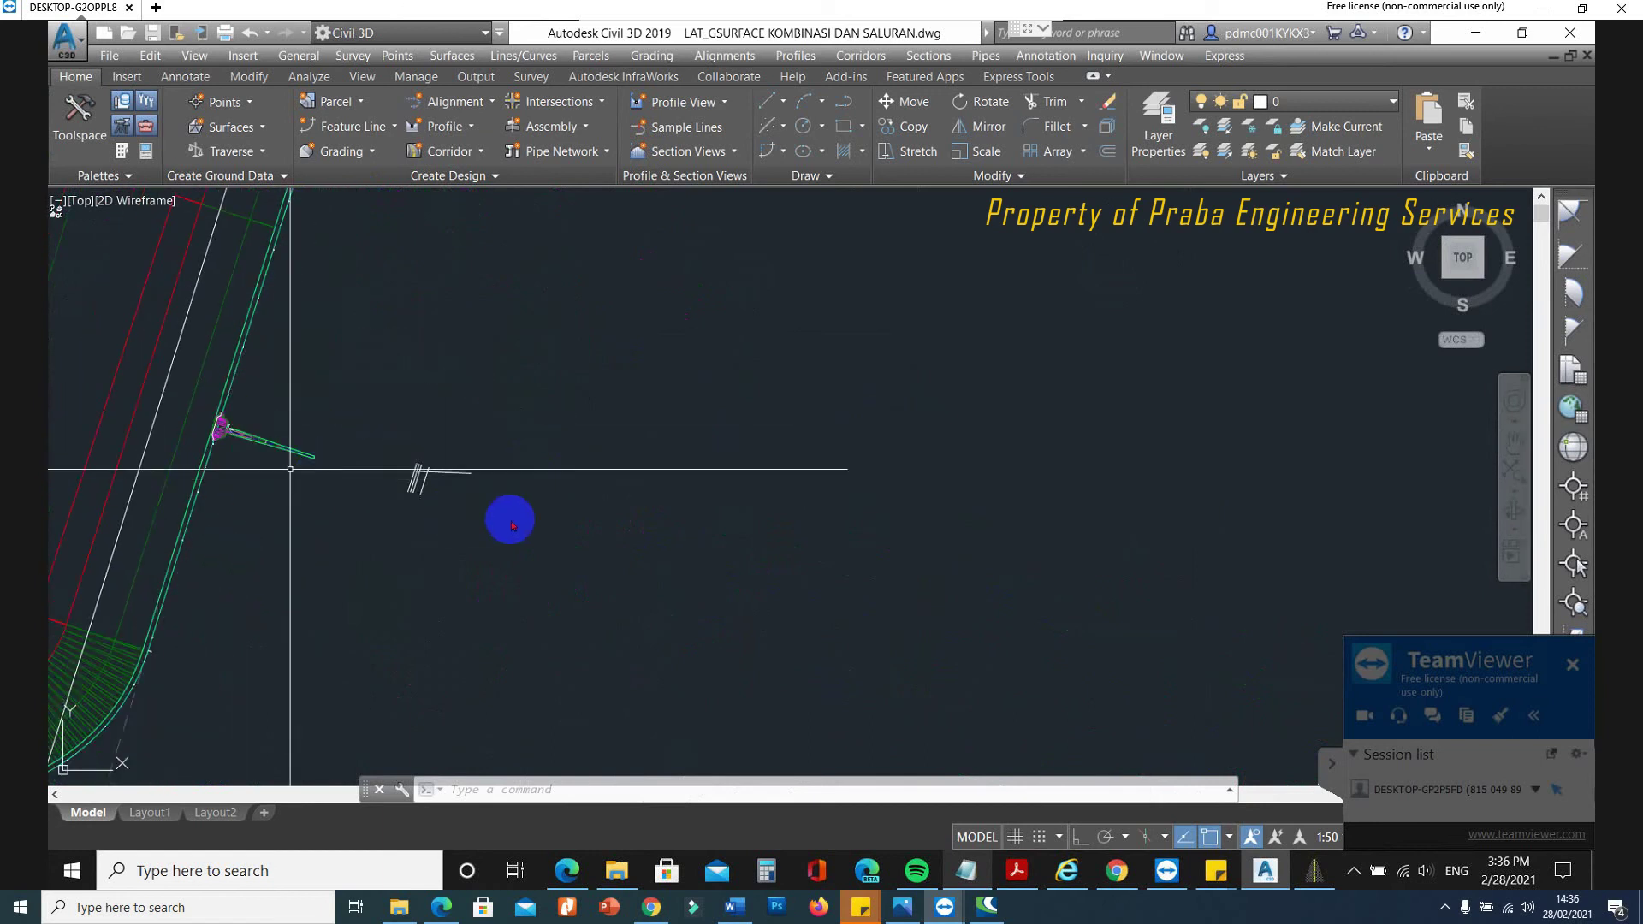
scroll(485, 463, up, 3)
scroll(1312, 588, down, 6)
scroll(1312, 589, up, 10)
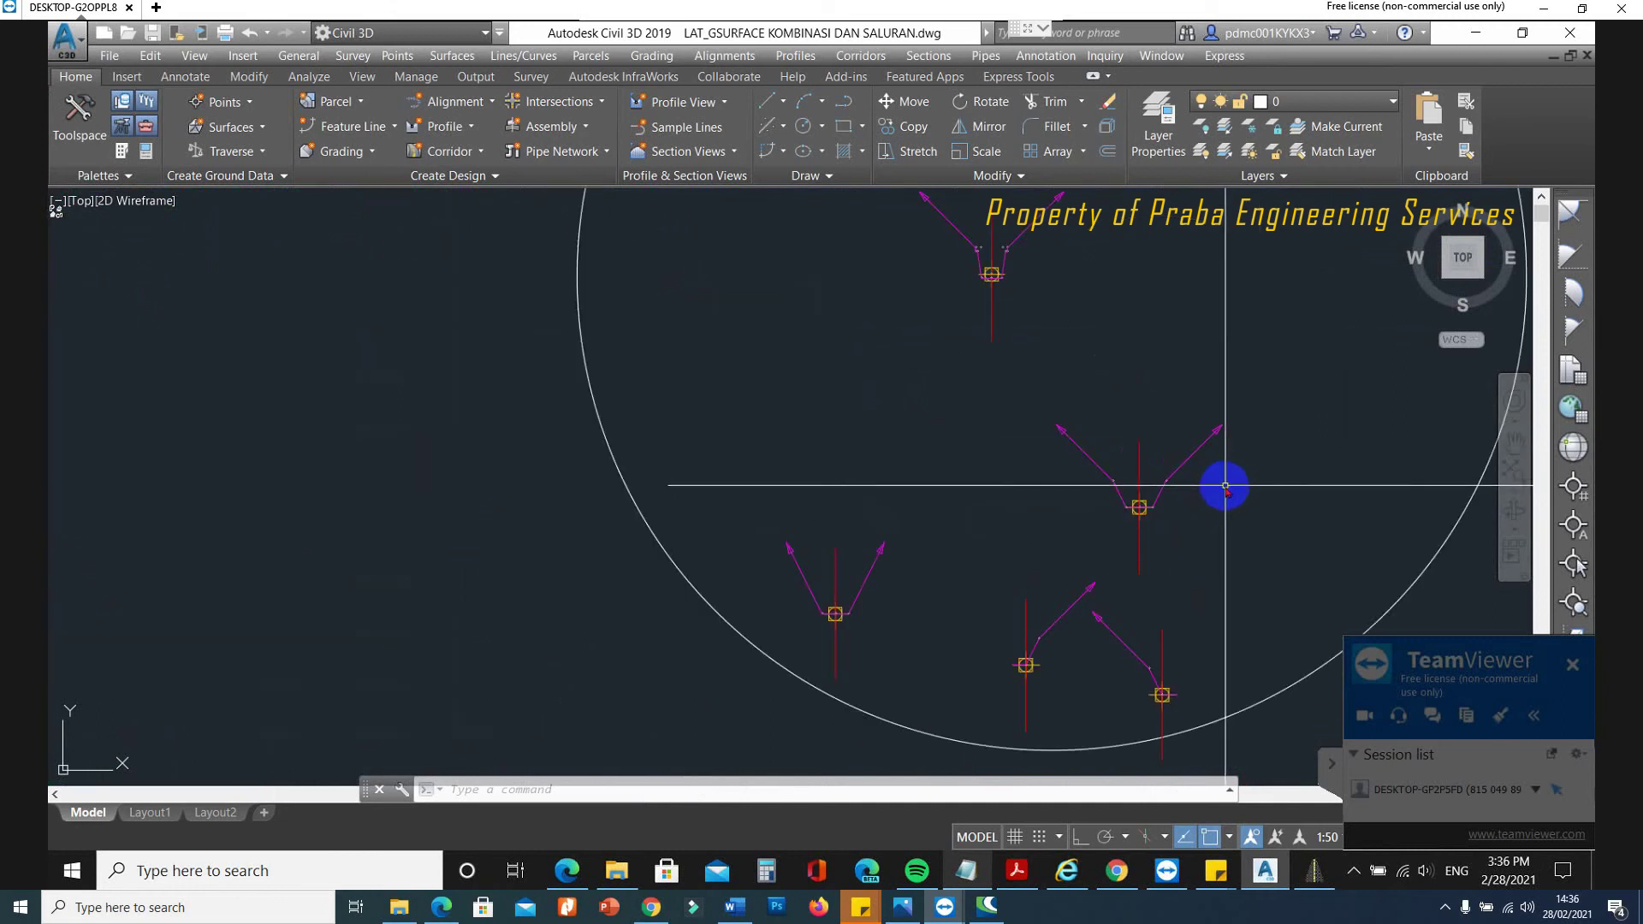
text(o)
key(Return)
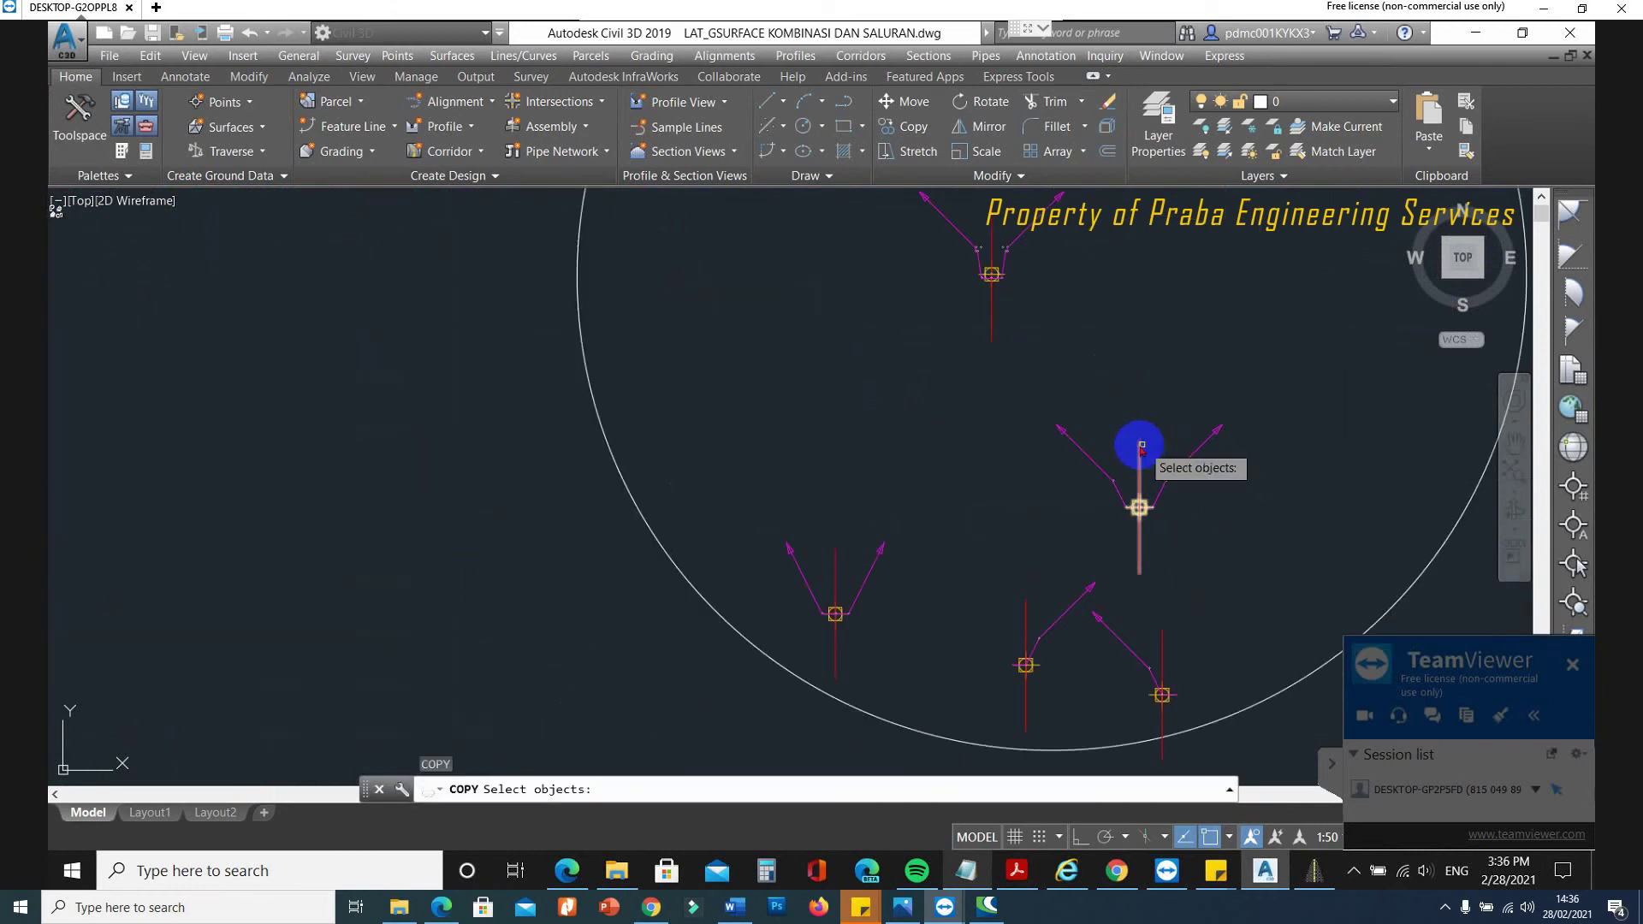
click(1139, 445)
scroll(905, 469, down, 5)
scroll(1019, 506, up, 7)
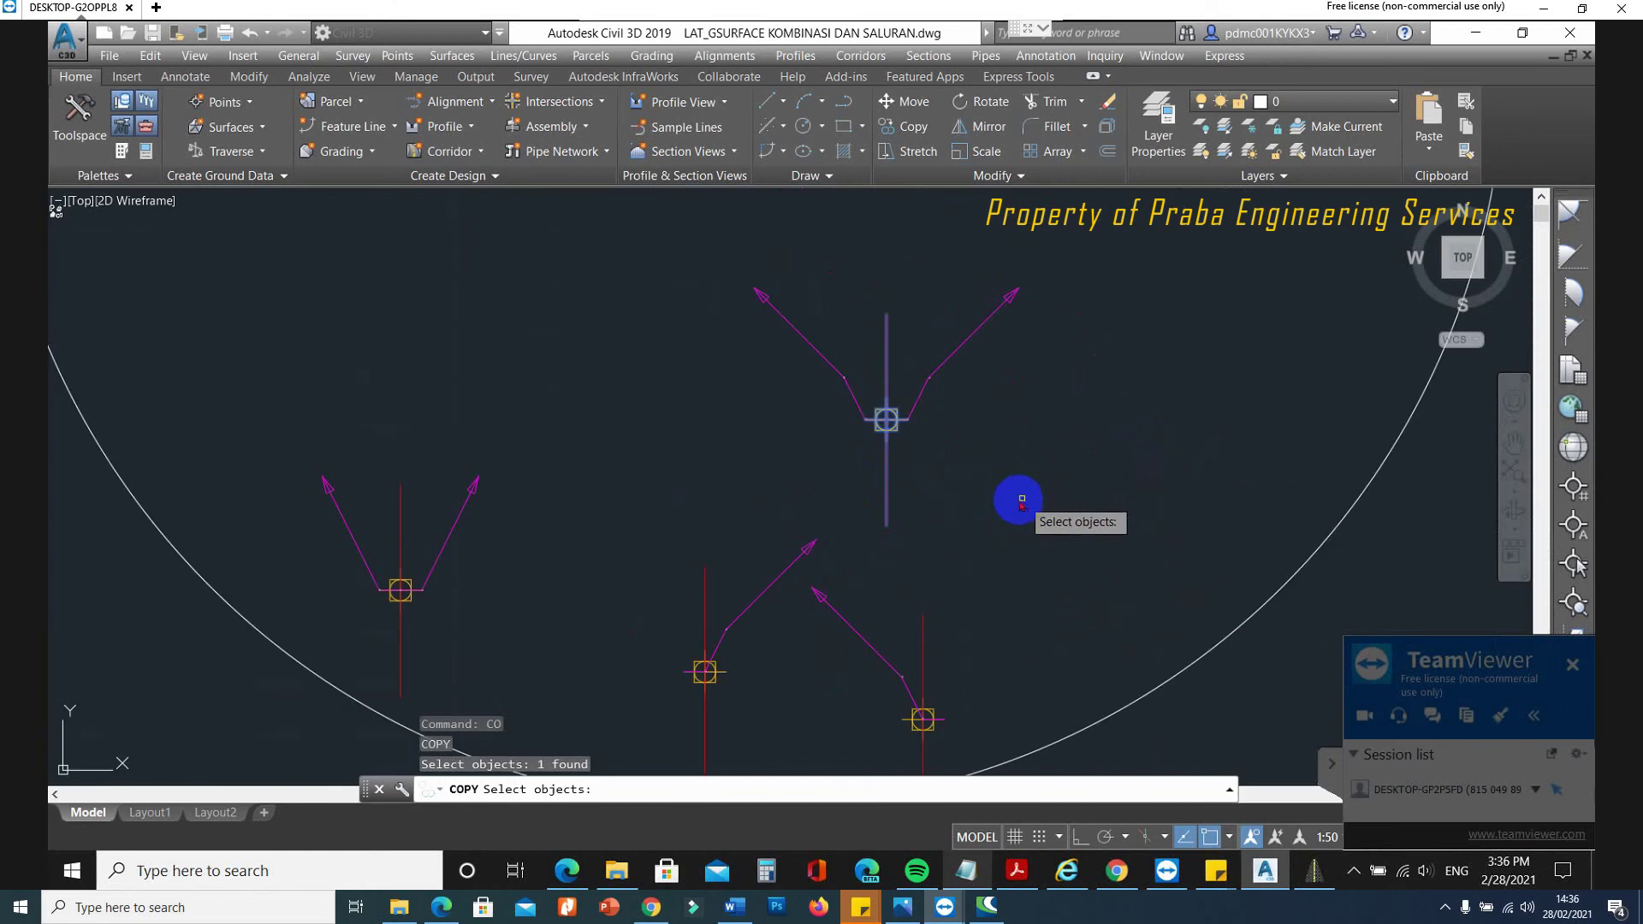
key(Return)
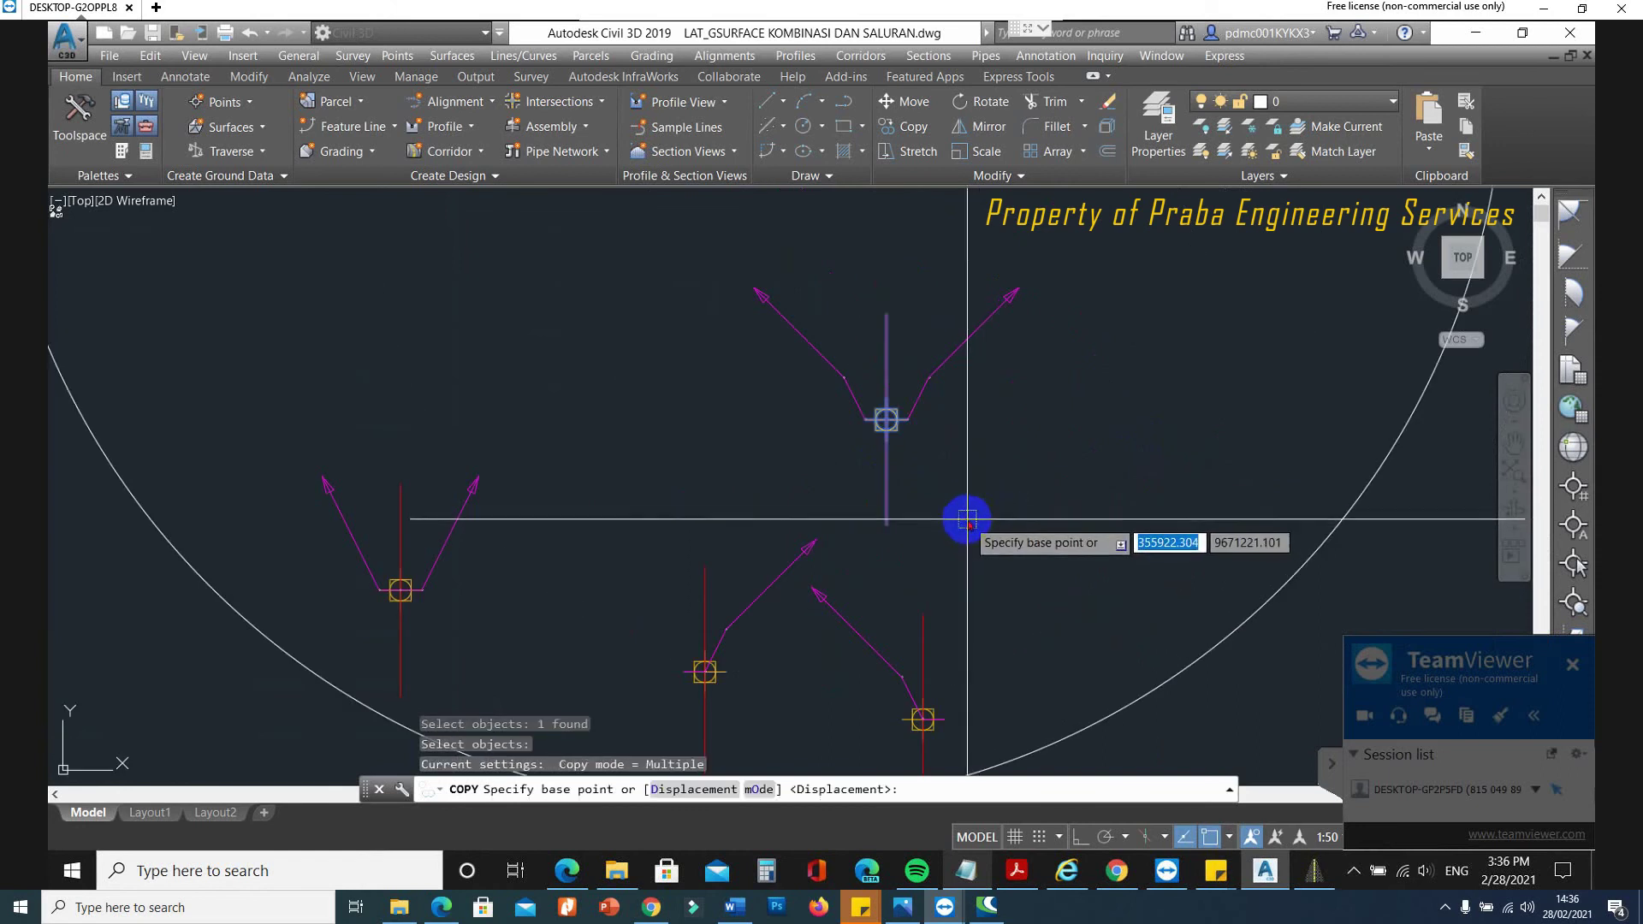
click(967, 519)
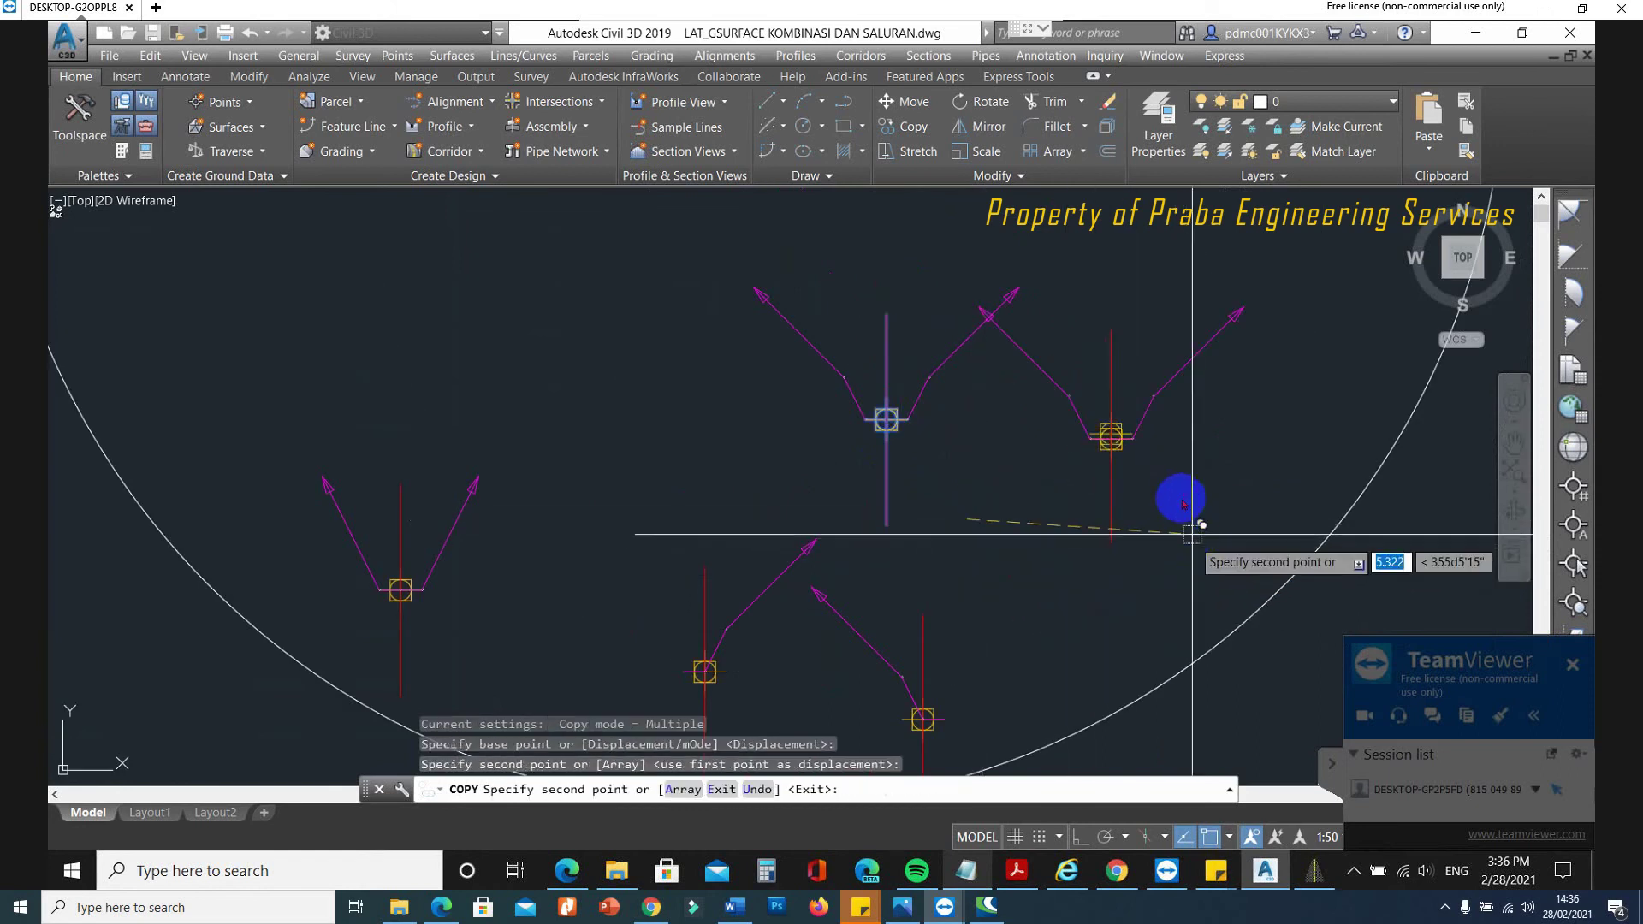
click(1192, 539)
key(Escape)
Rename the copied assembly as SALURAN 2 C in its properties and deselect it.
click(1111, 365)
text(ch)
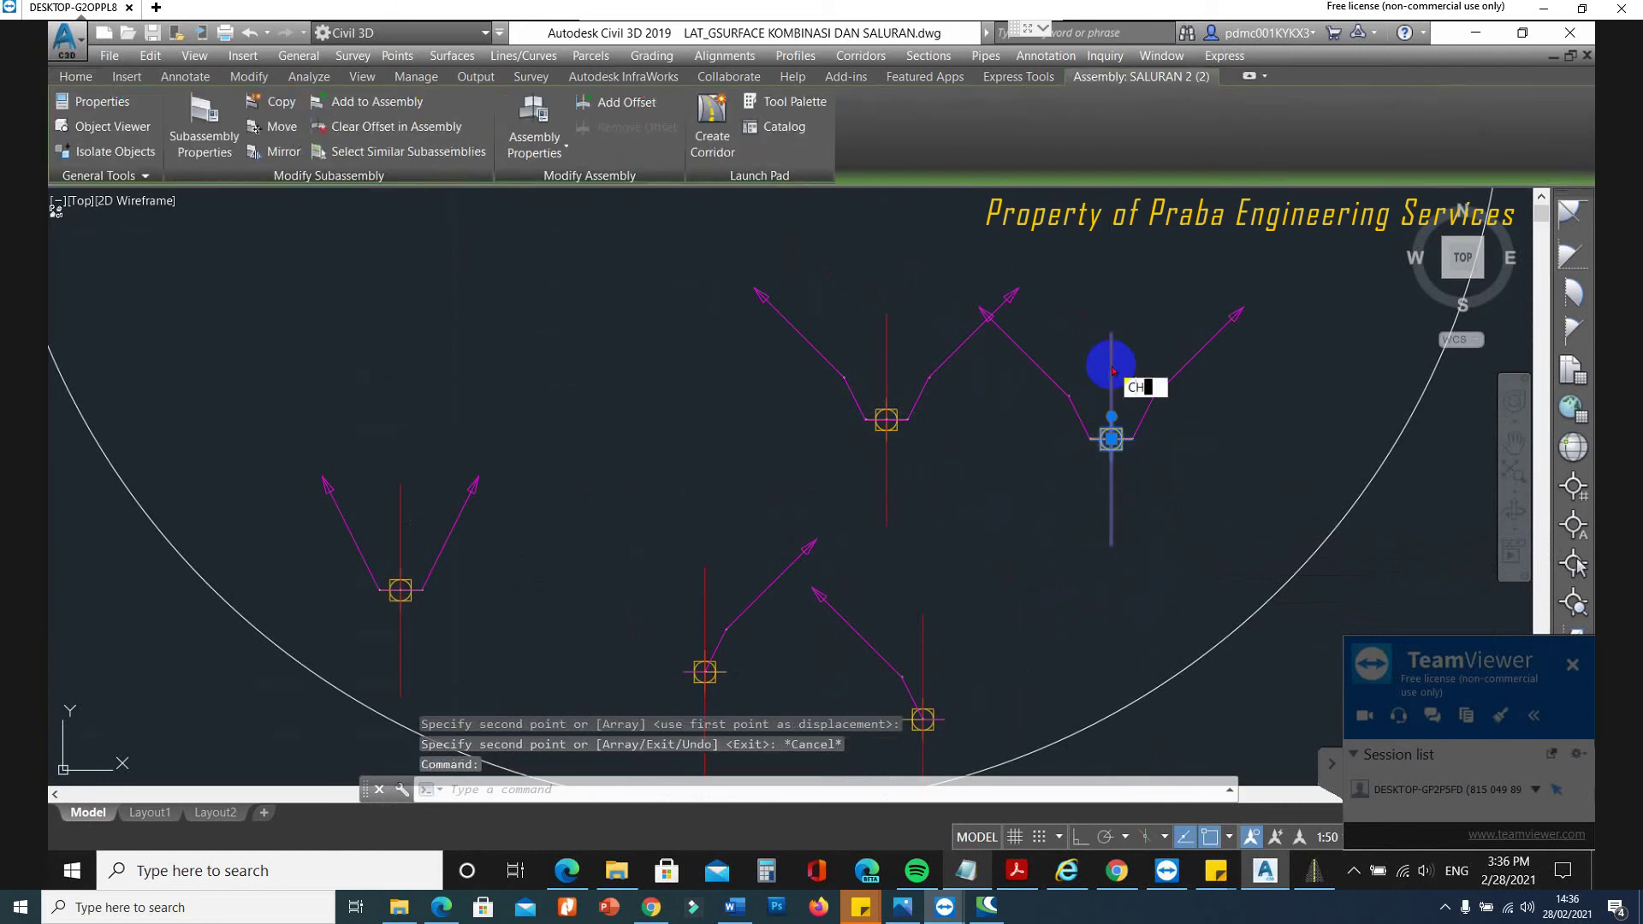
key(Return)
click(282, 287)
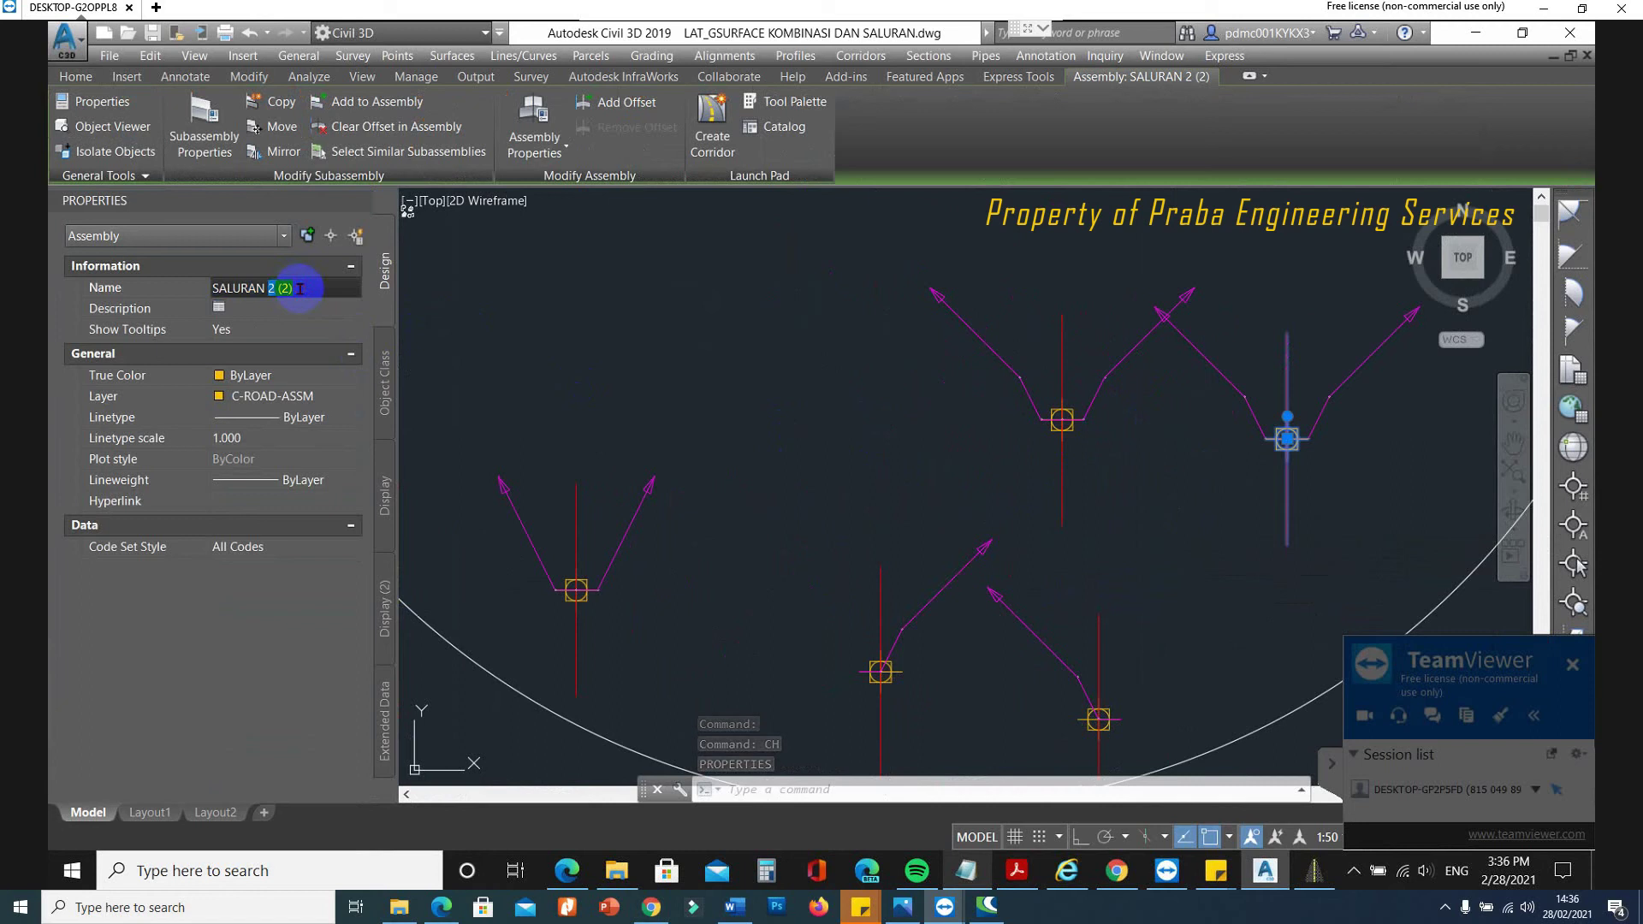
click(327, 291)
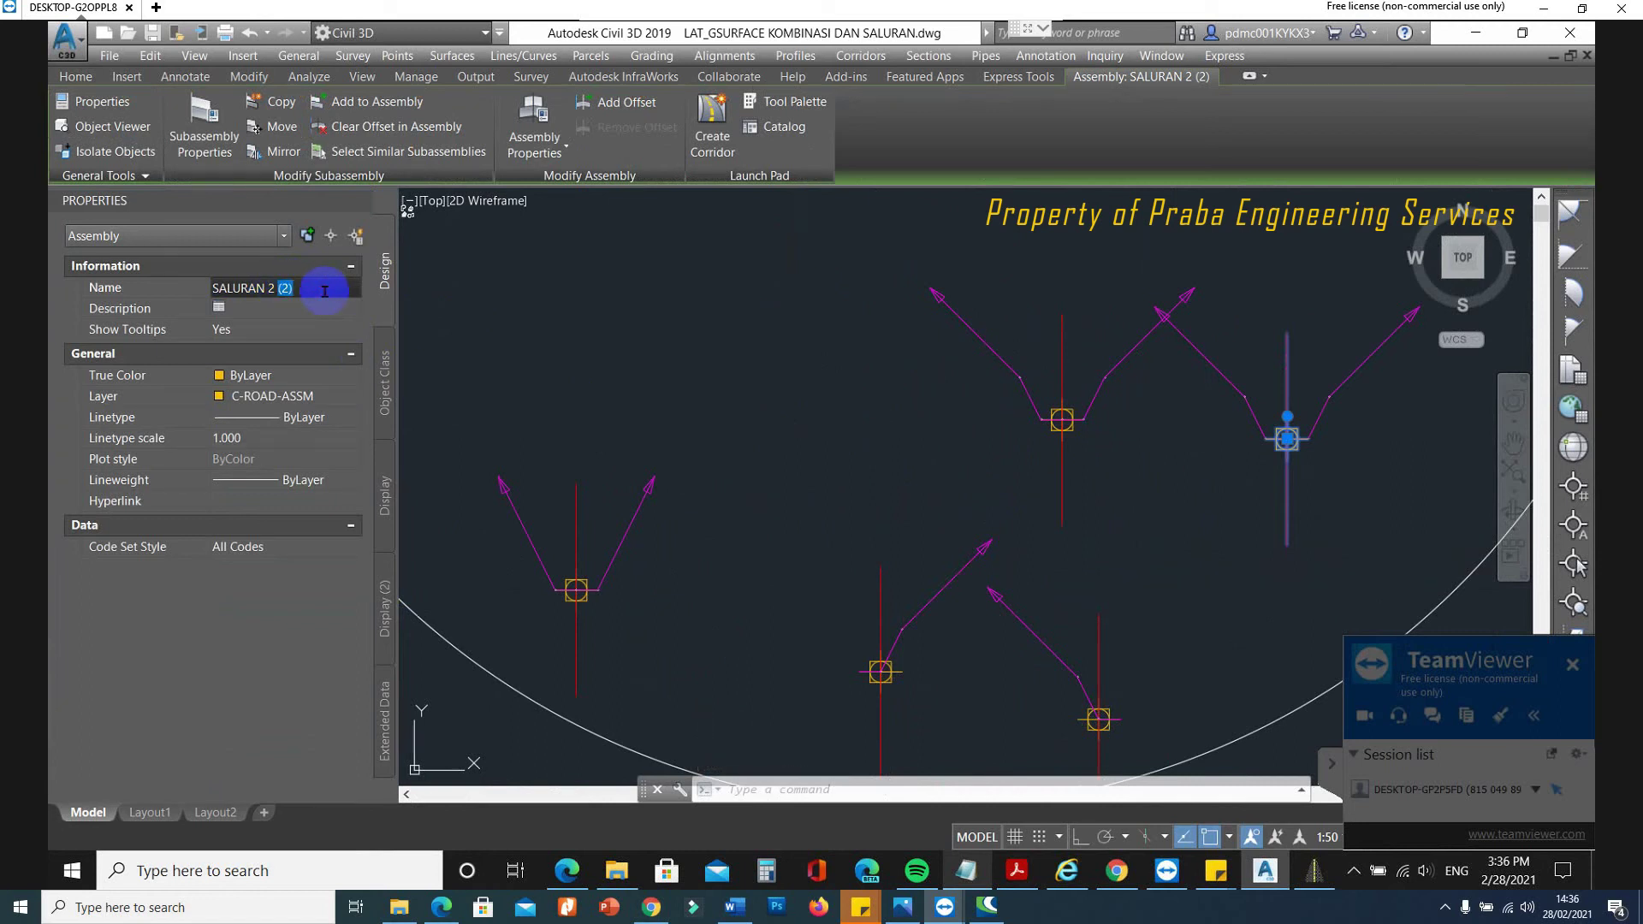
text(C)
key(Return)
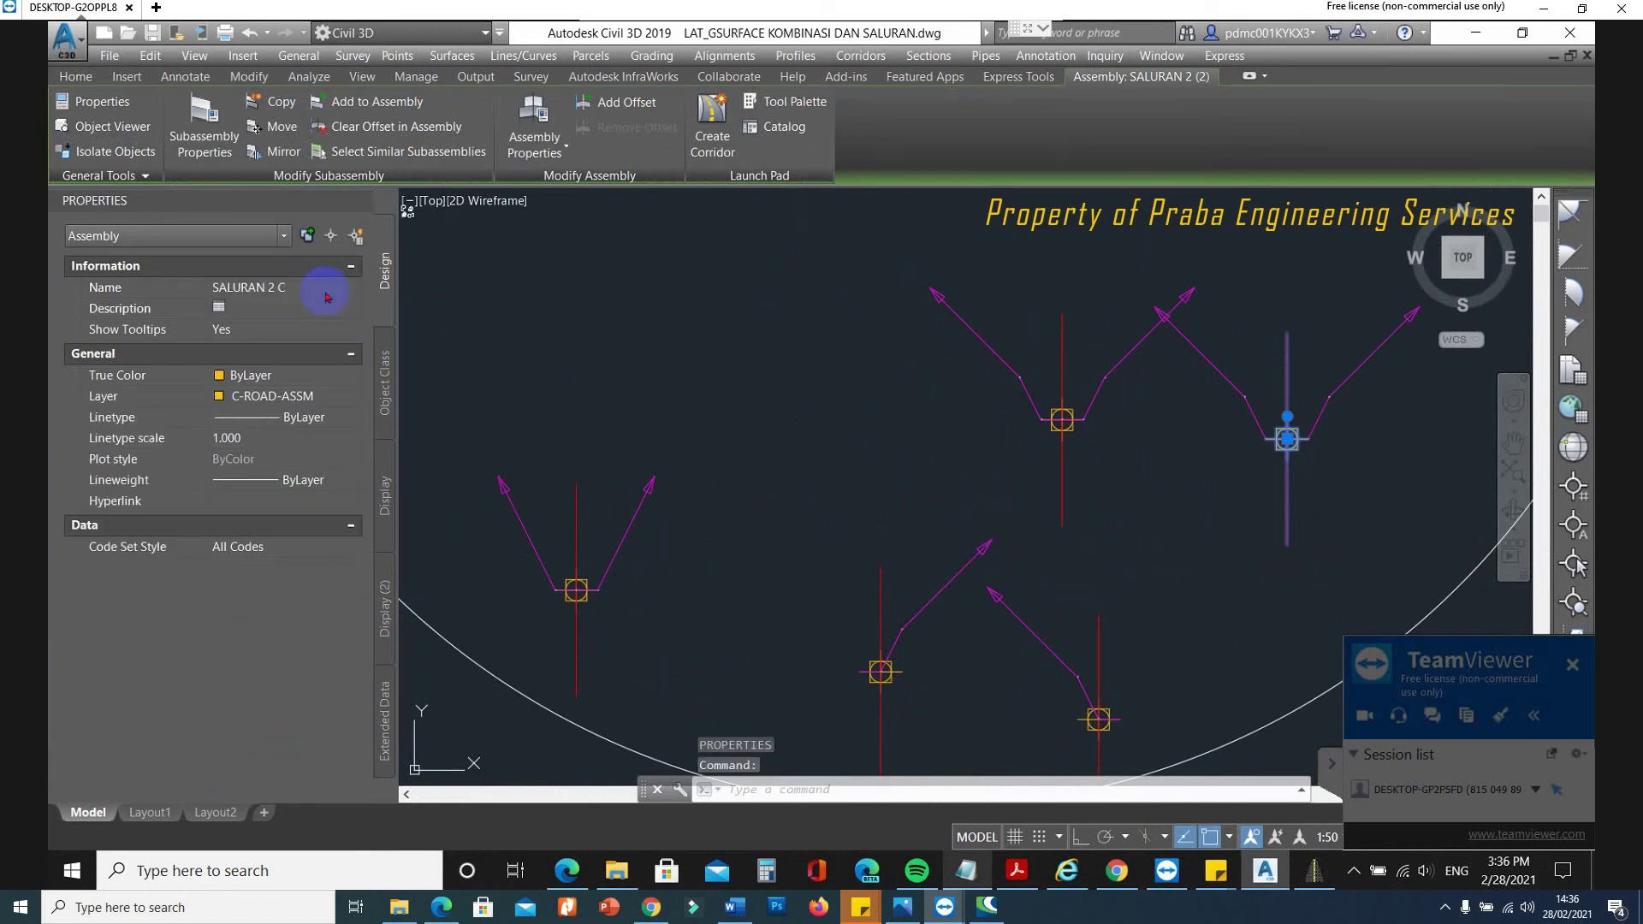
key(Escape)
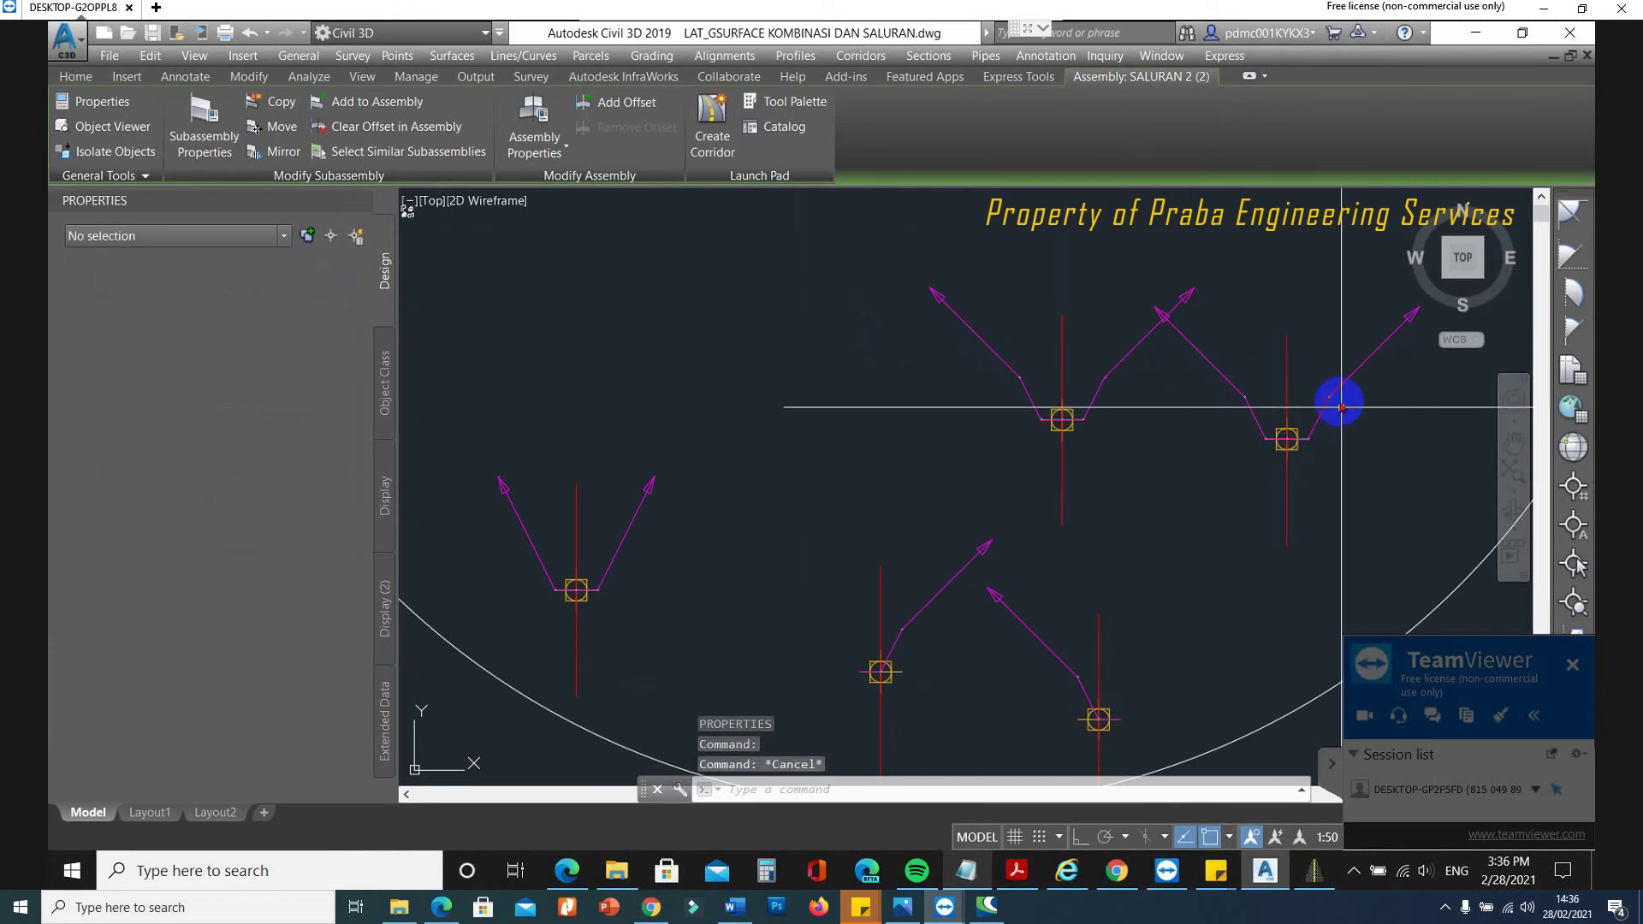
Erase the right-hand side slope and LinkSlopeToSurface subassemblies from the copied assembly and hide the properties display.
click(1343, 387)
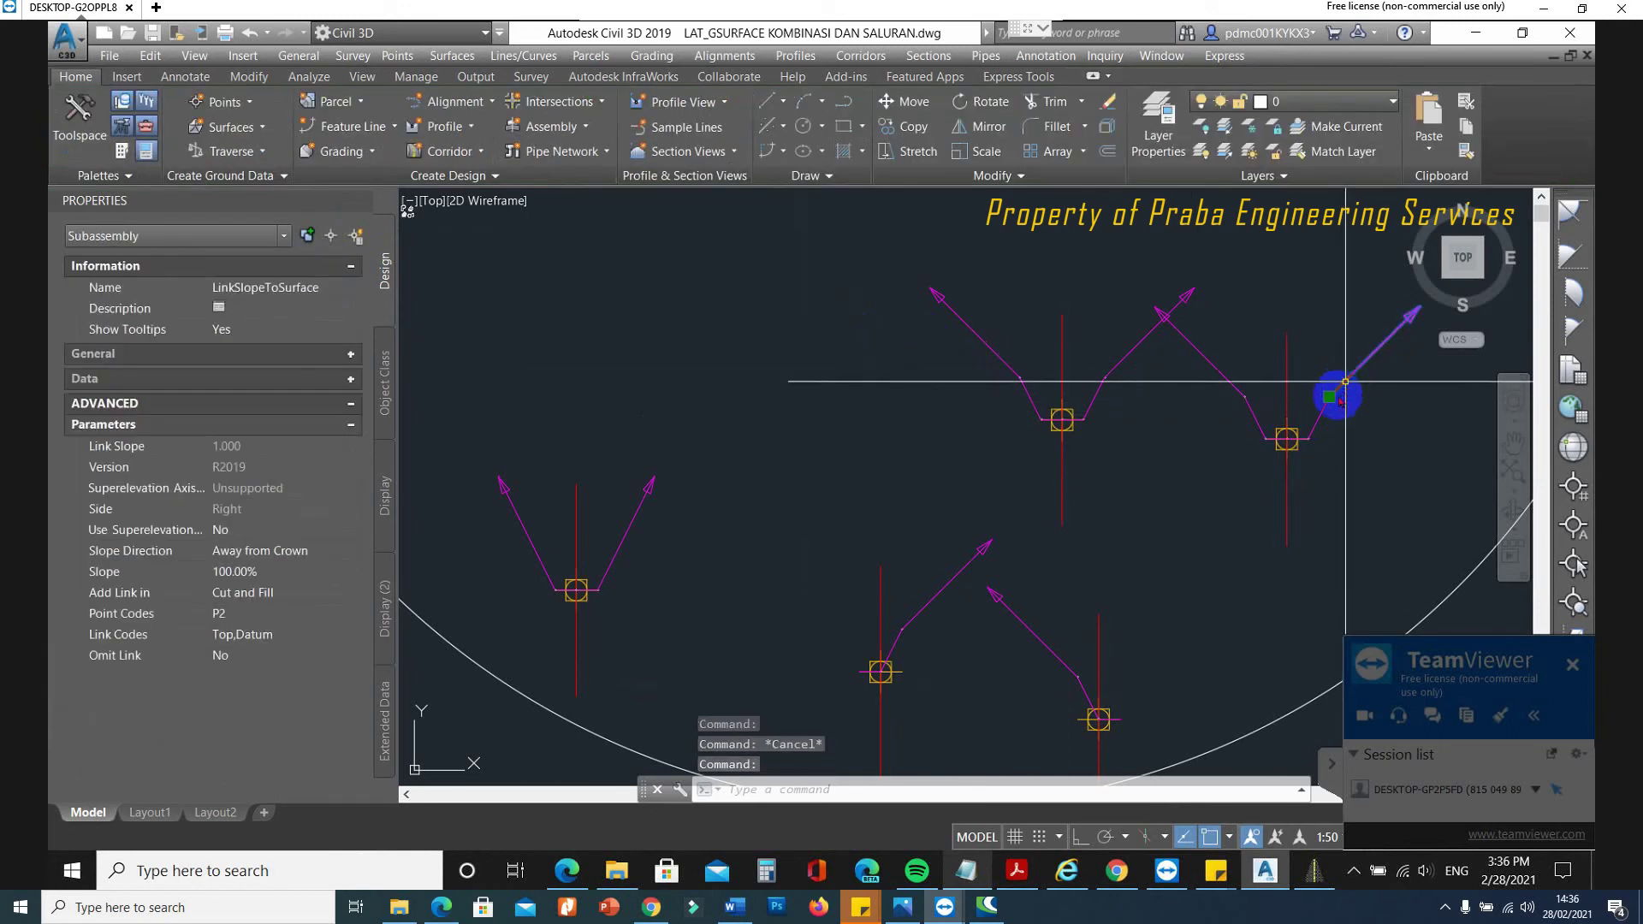
key(Escape)
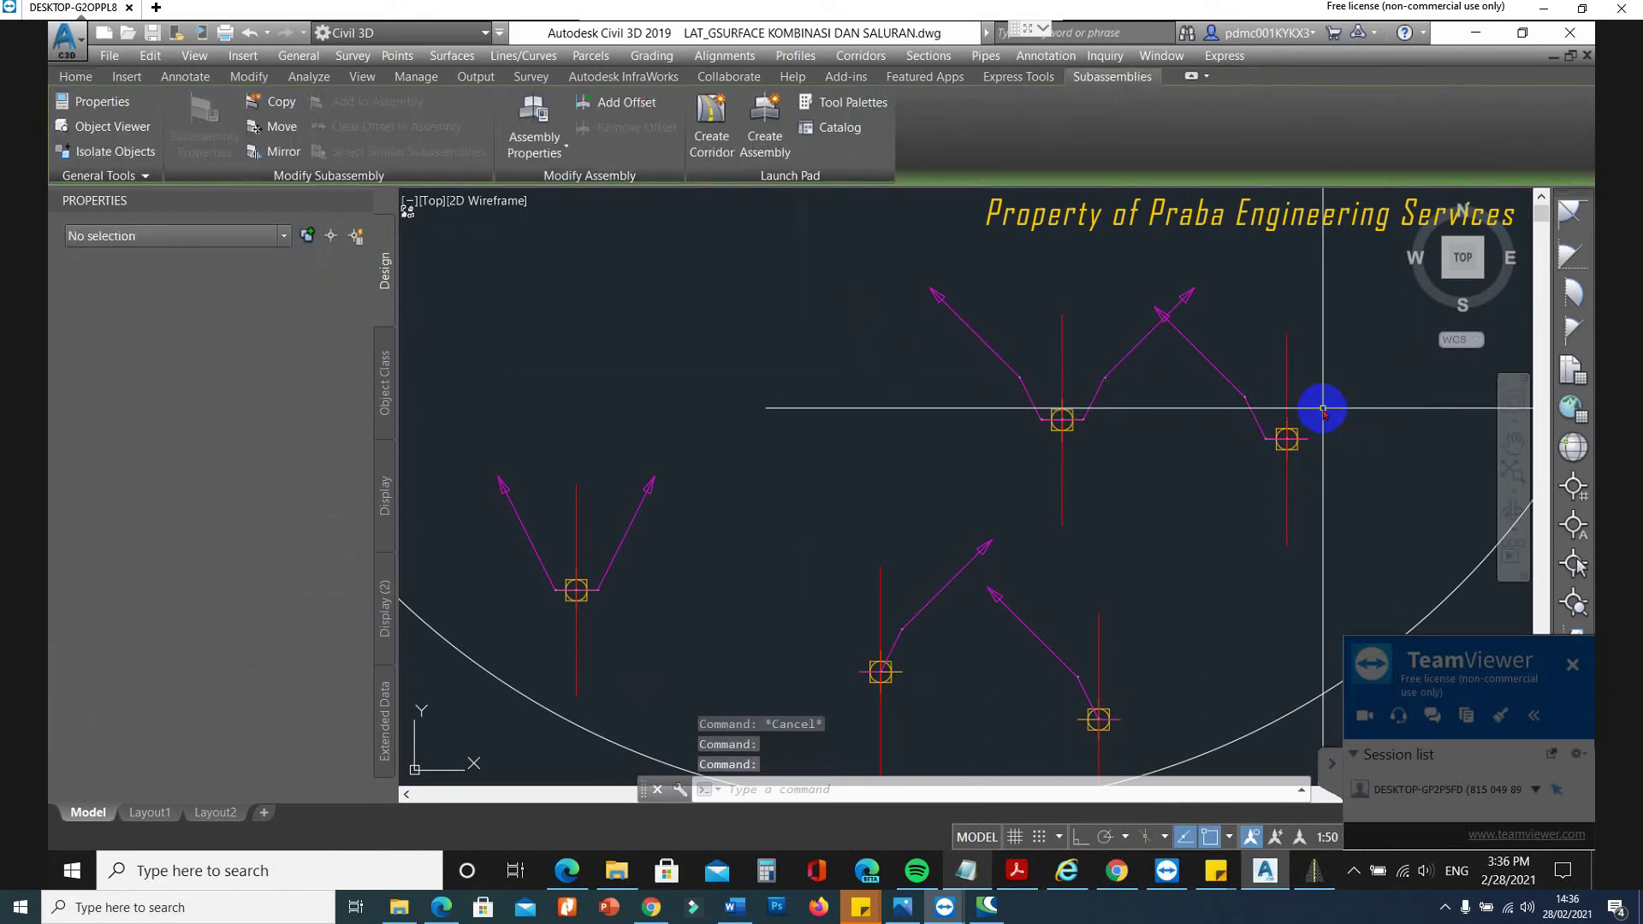
click(1323, 412)
text(e)
key(Return)
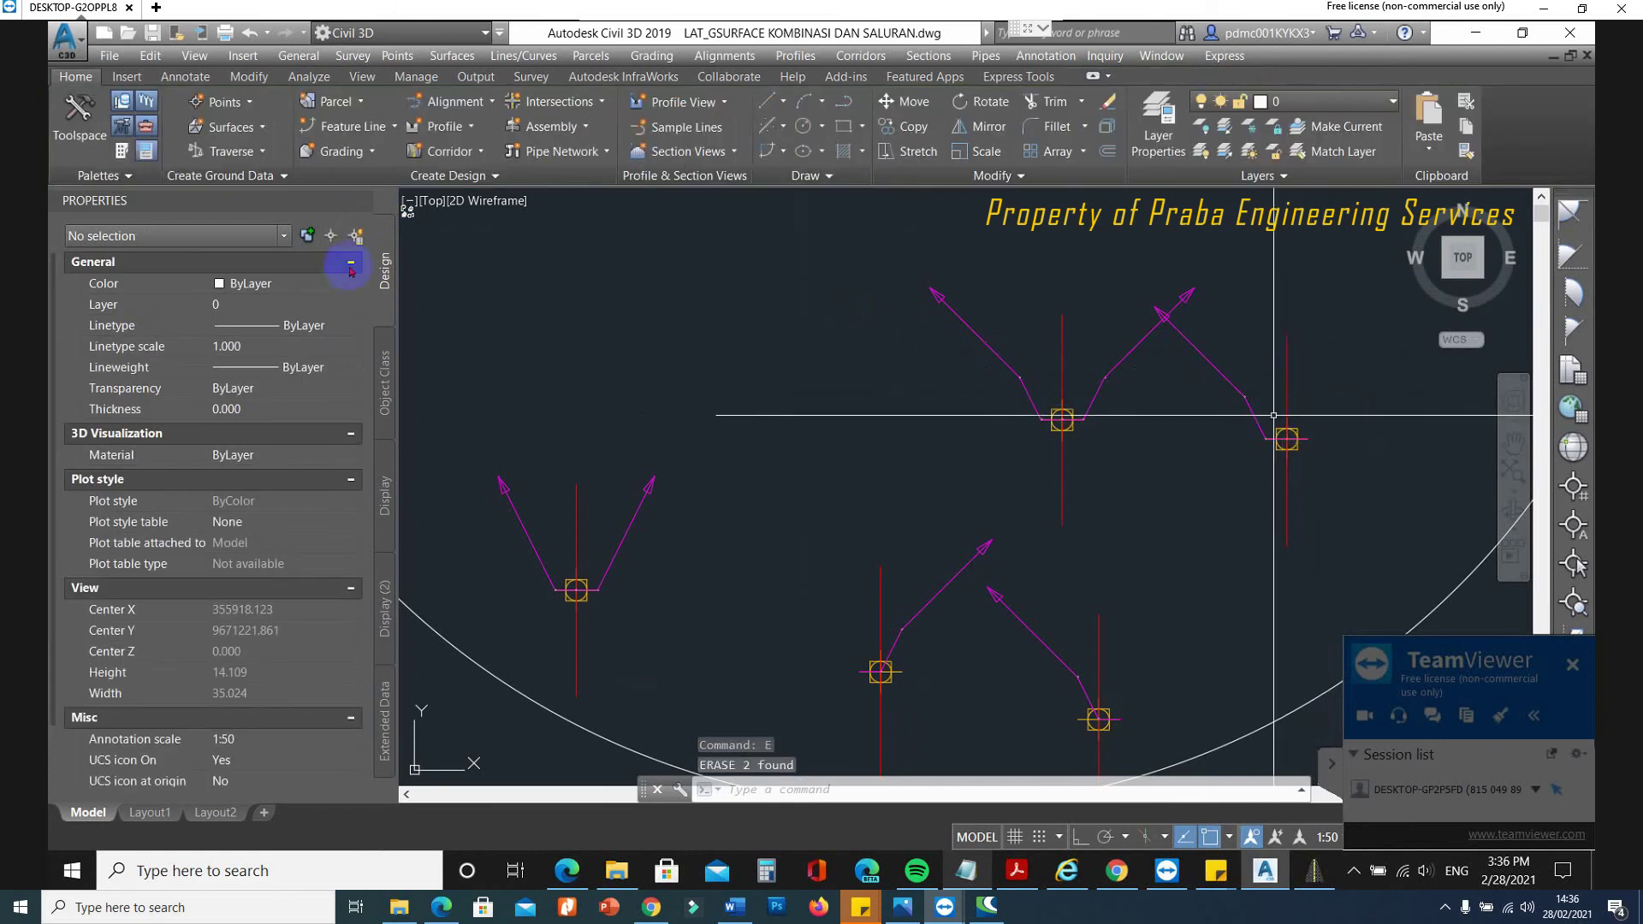
key(ctrl+1)
Open the SALURAN corridor's properties, keep the junction in view and select the region using the SALURAN 2 assembly.
scroll(1184, 334, down, 2)
scroll(1248, 368, up, 10)
scroll(226, 334, up, 6)
scroll(252, 360, up, 6)
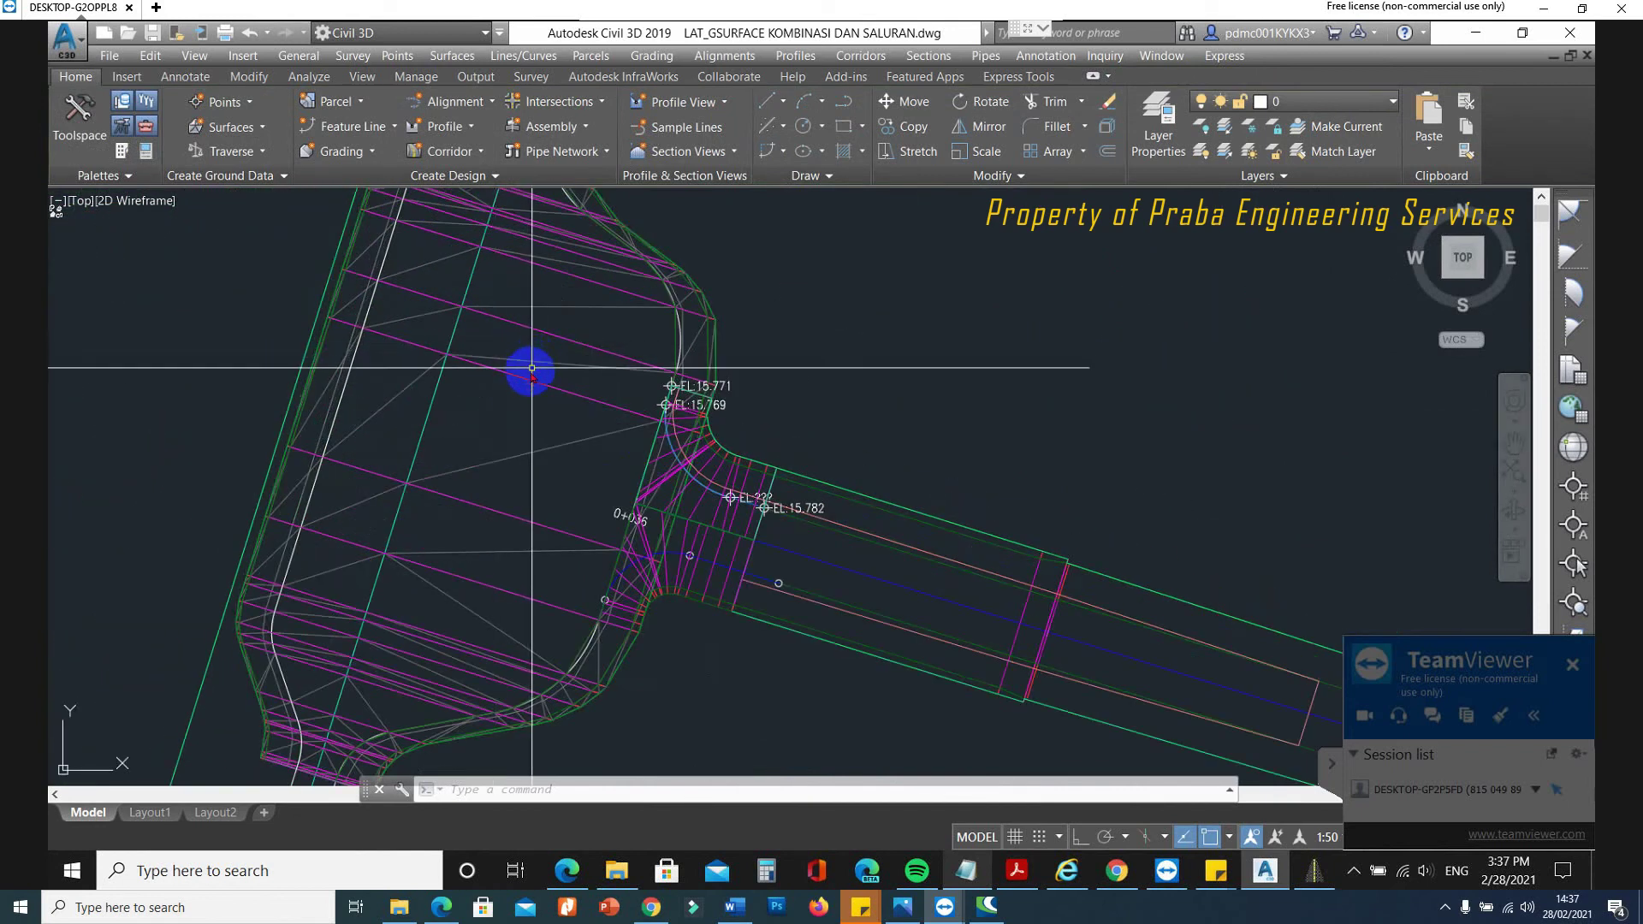
click(528, 378)
right_click(528, 378)
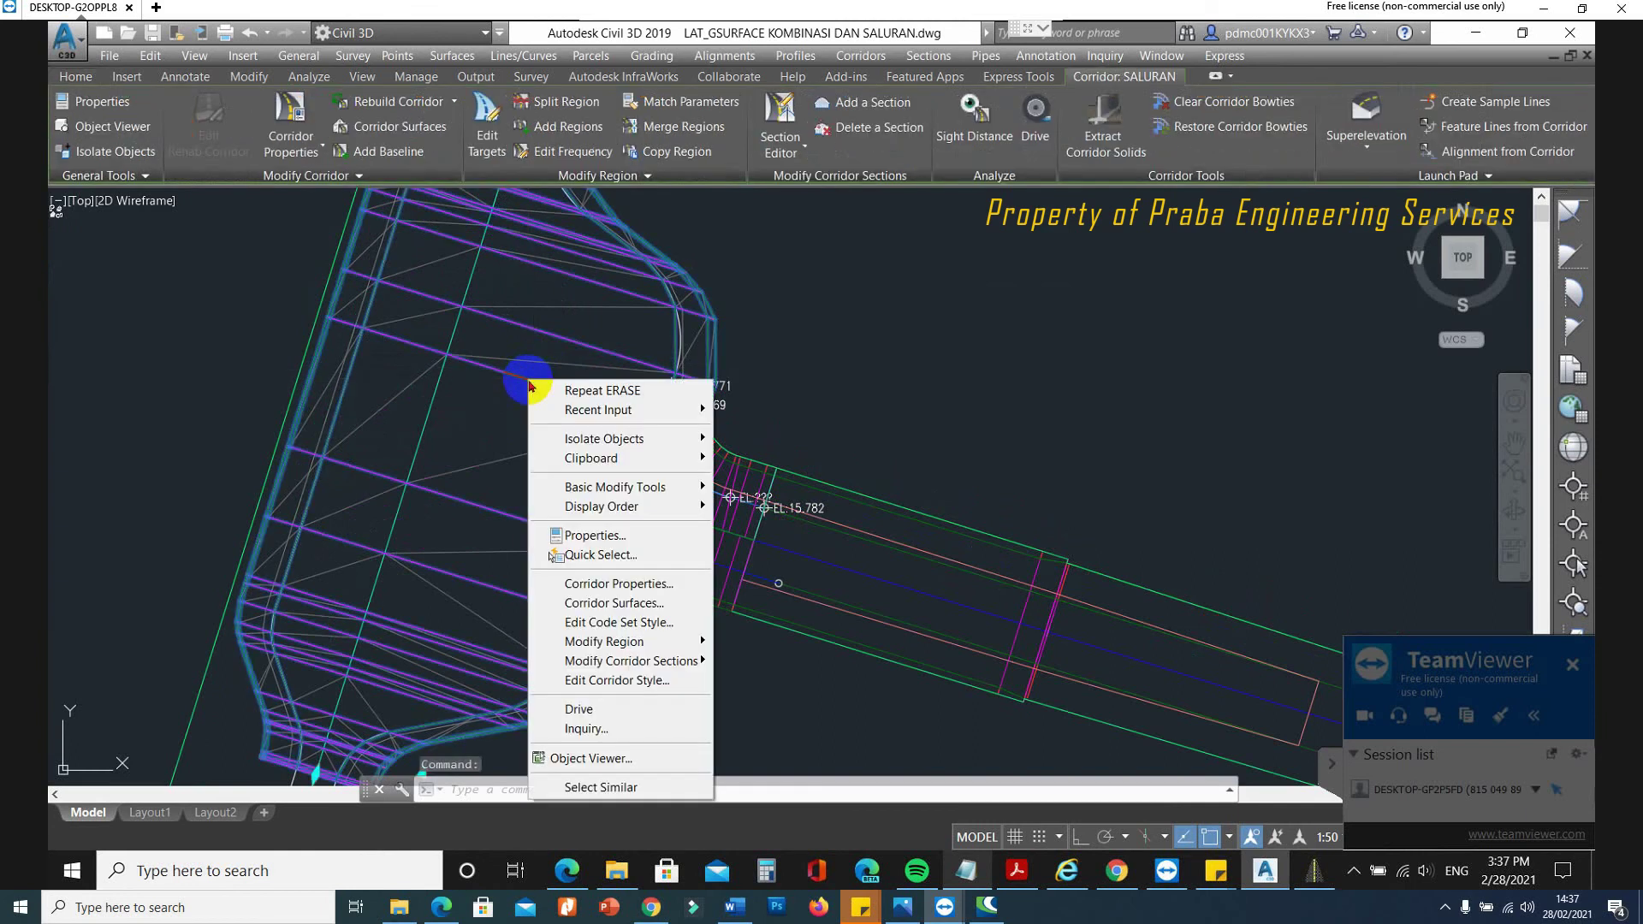
click(618, 579)
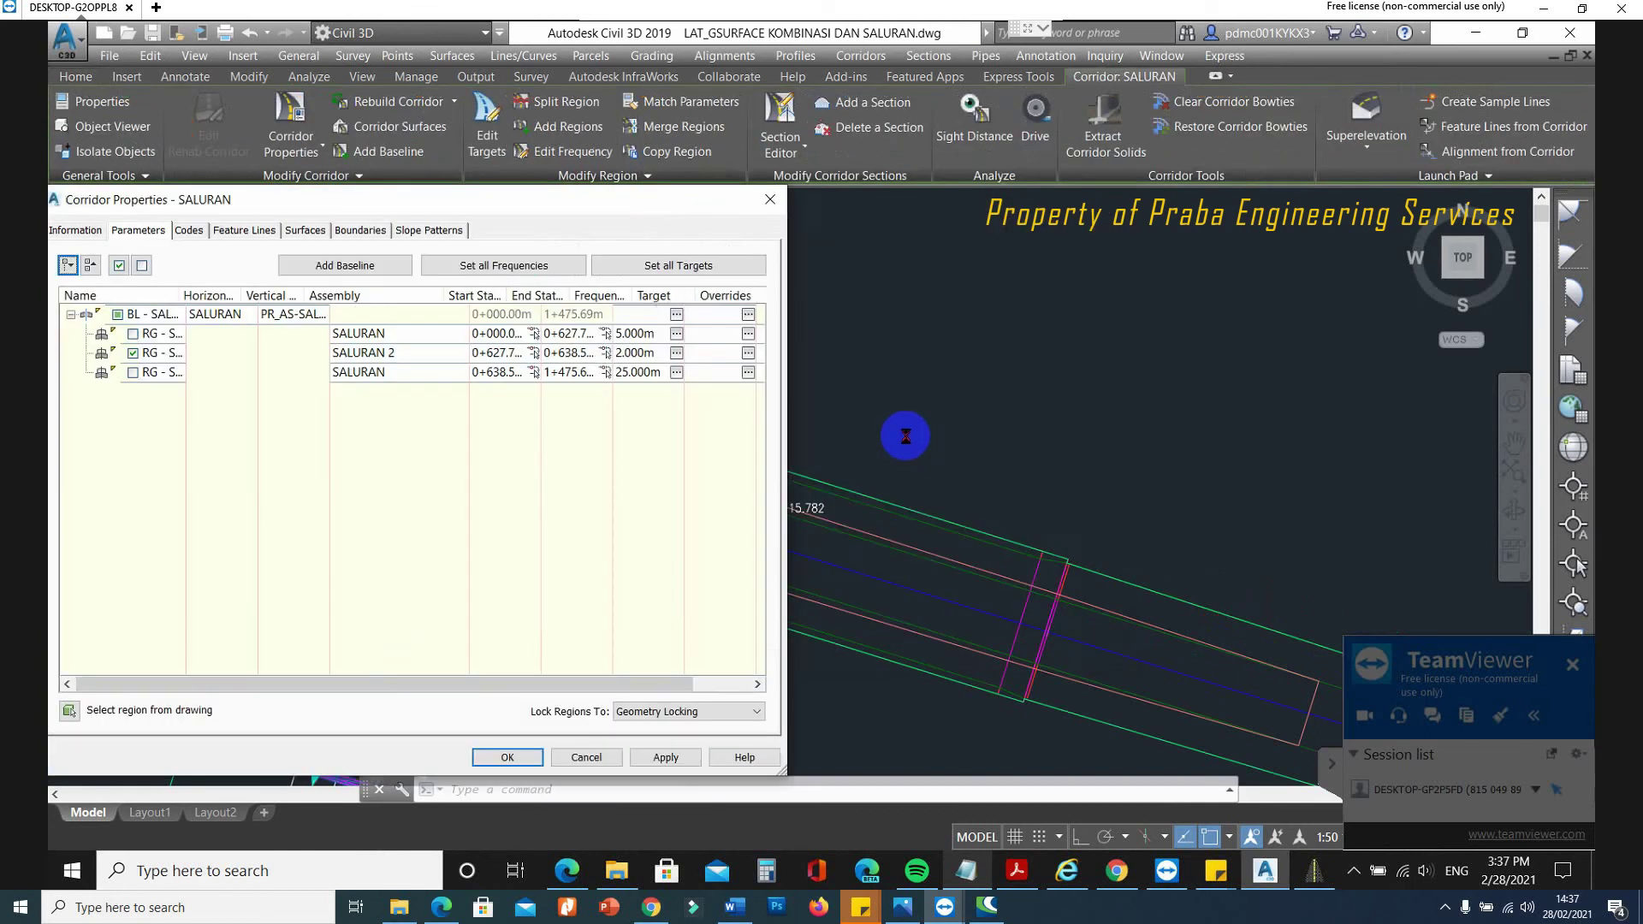
drag(622, 194, 1350, 381)
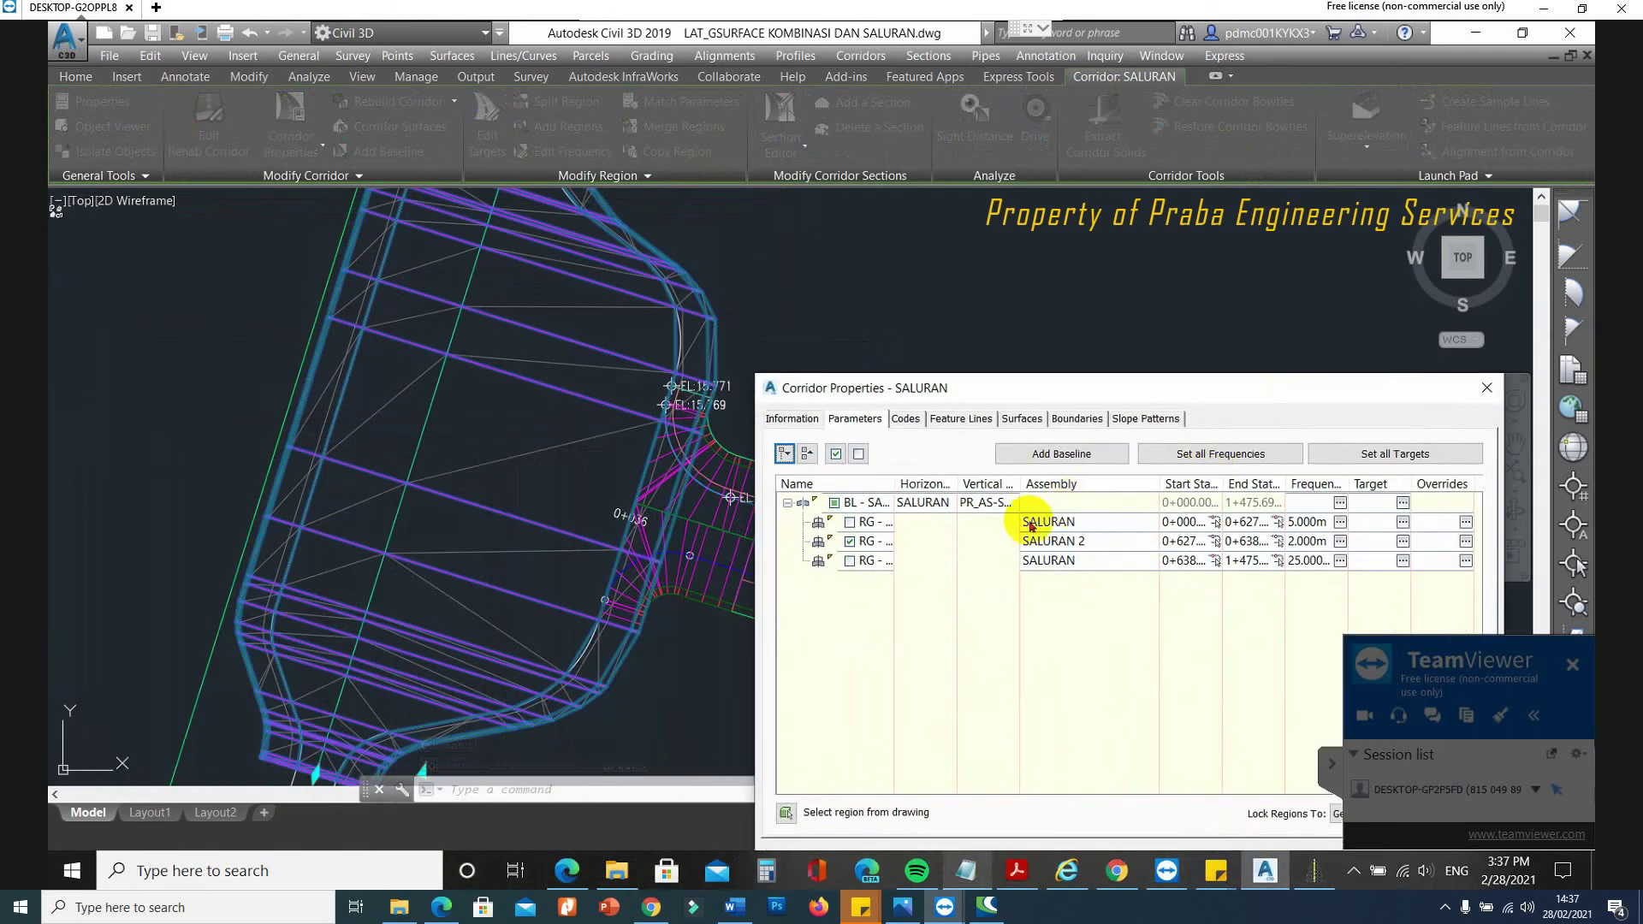
click(971, 557)
click(978, 543)
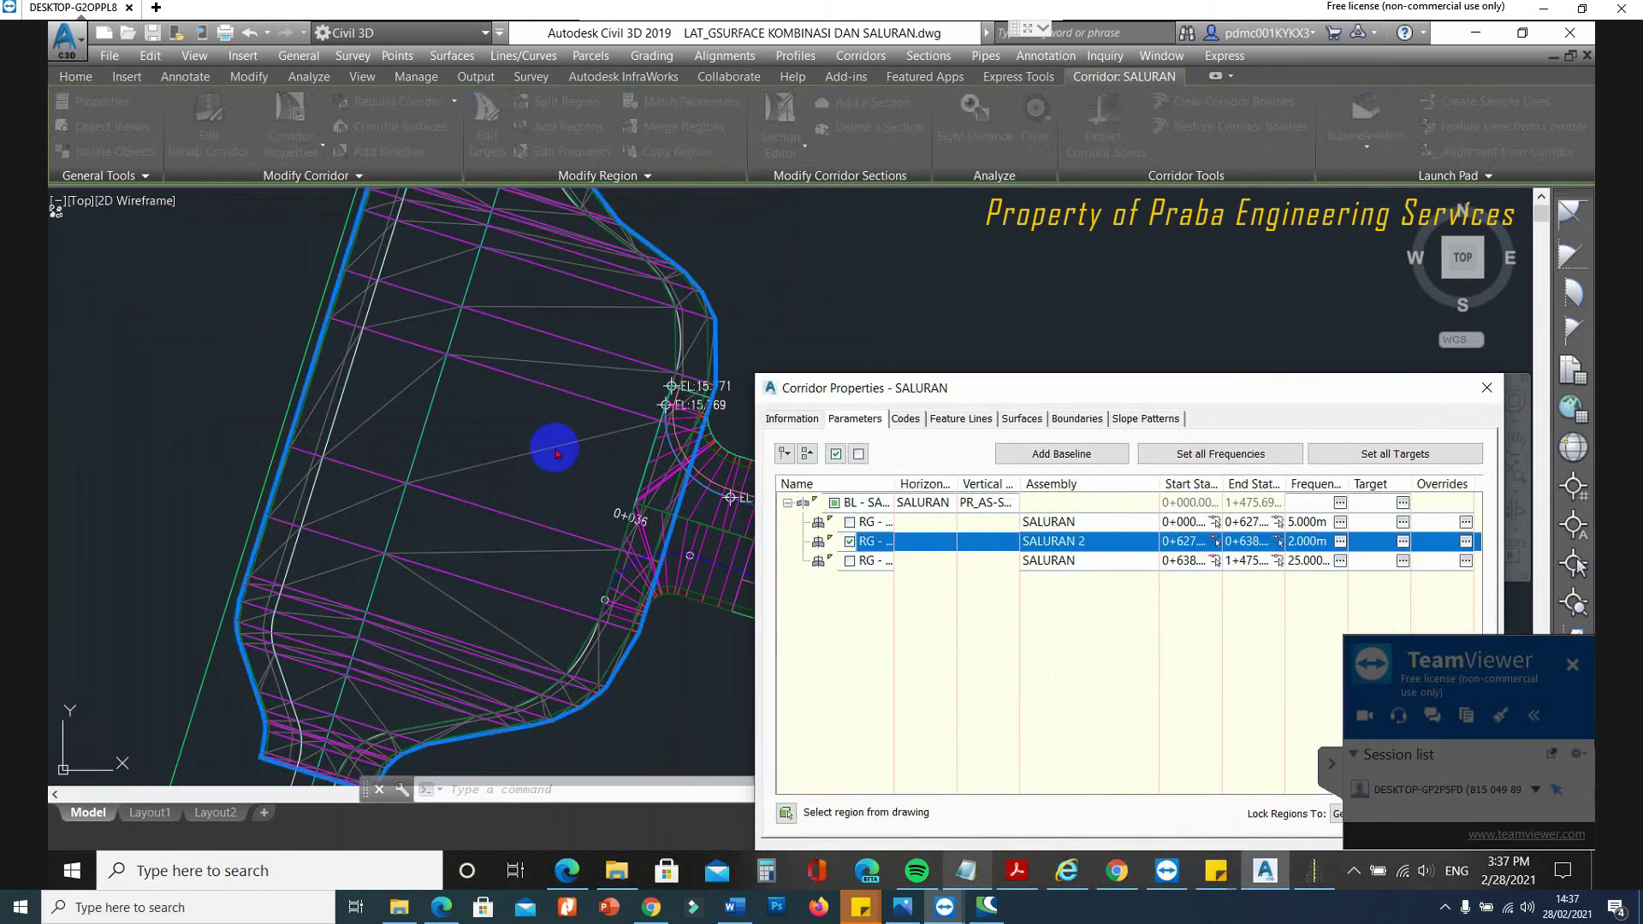
Split the SALURAN 2 region on both sides of the side channel's mouth, at about stations 0+631.46 and 0+634.83.
right_click(935, 542)
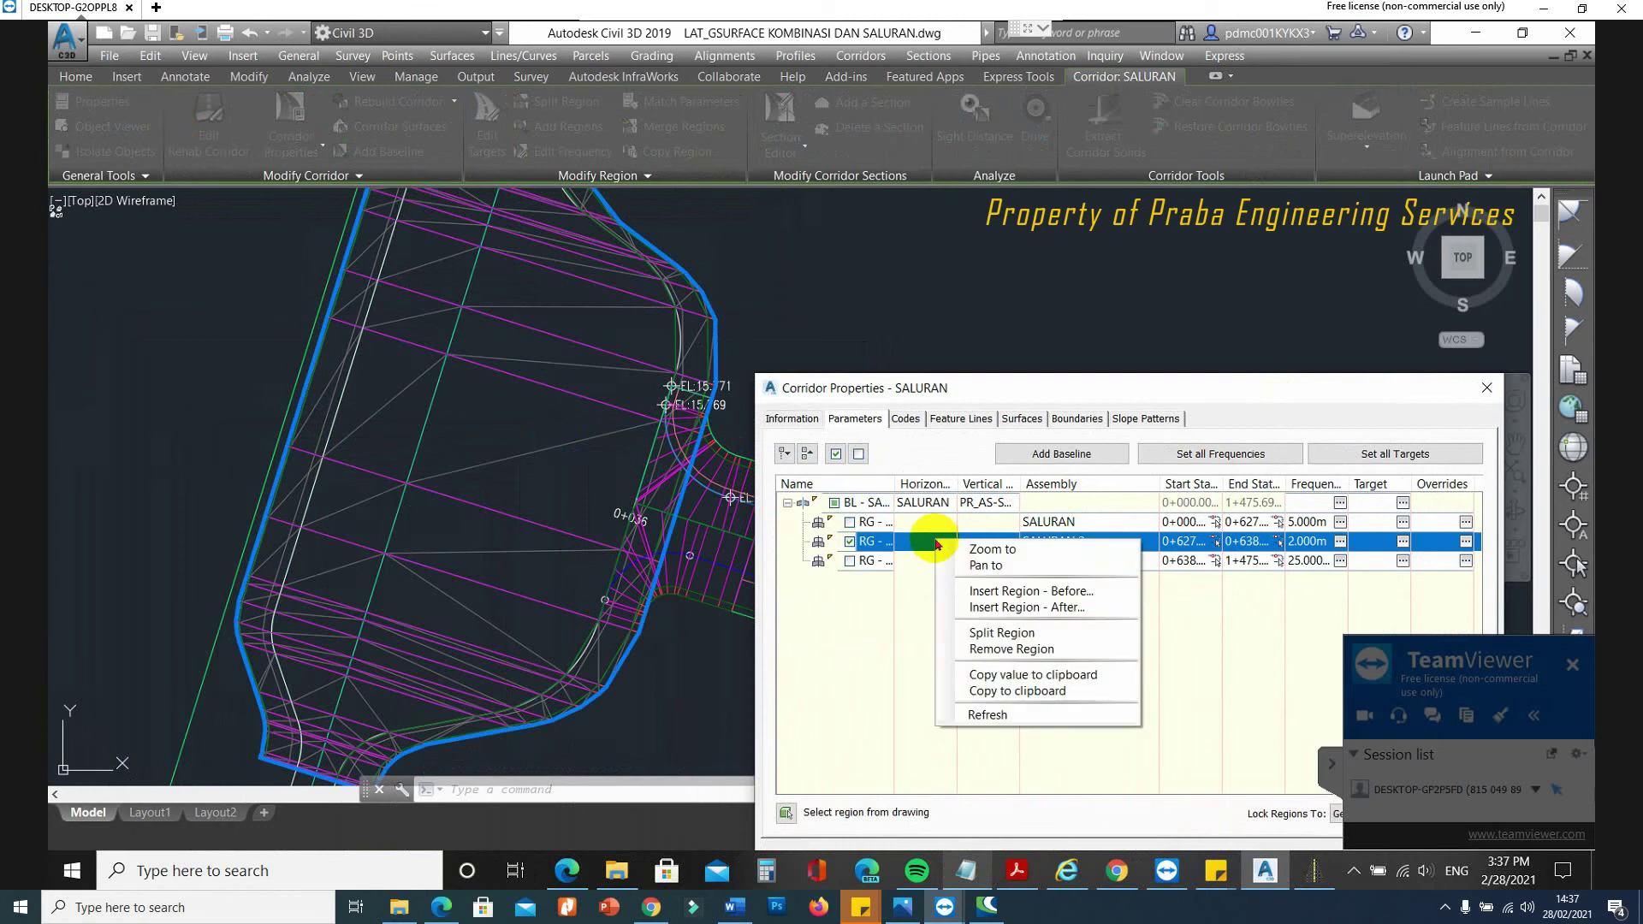
click(1030, 636)
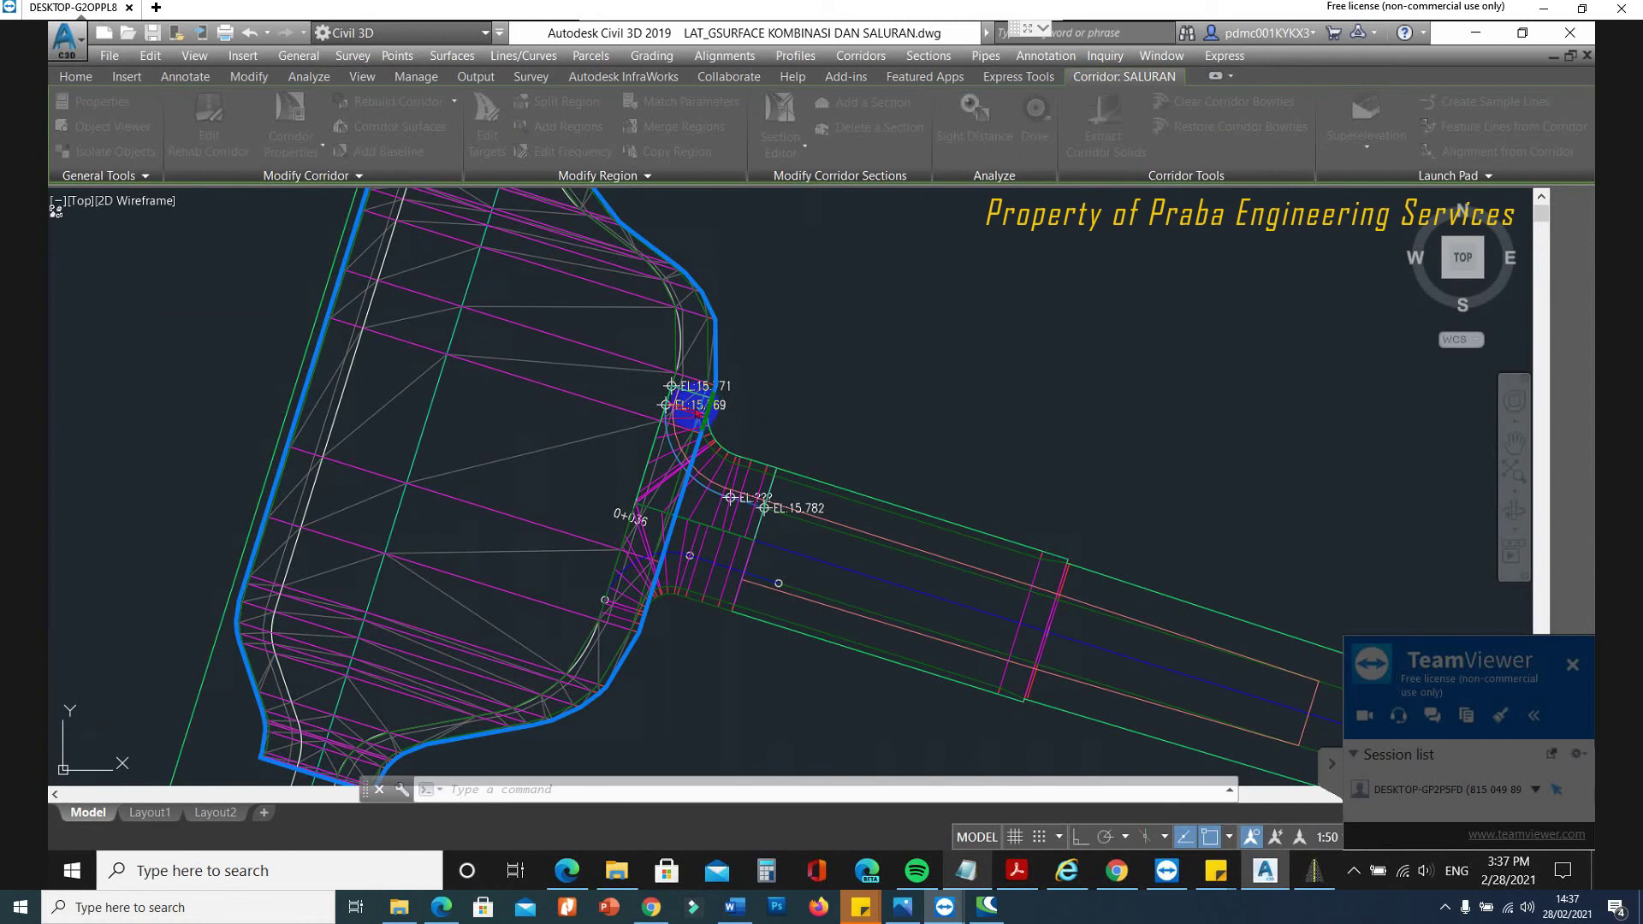
scroll(697, 412, up, 2)
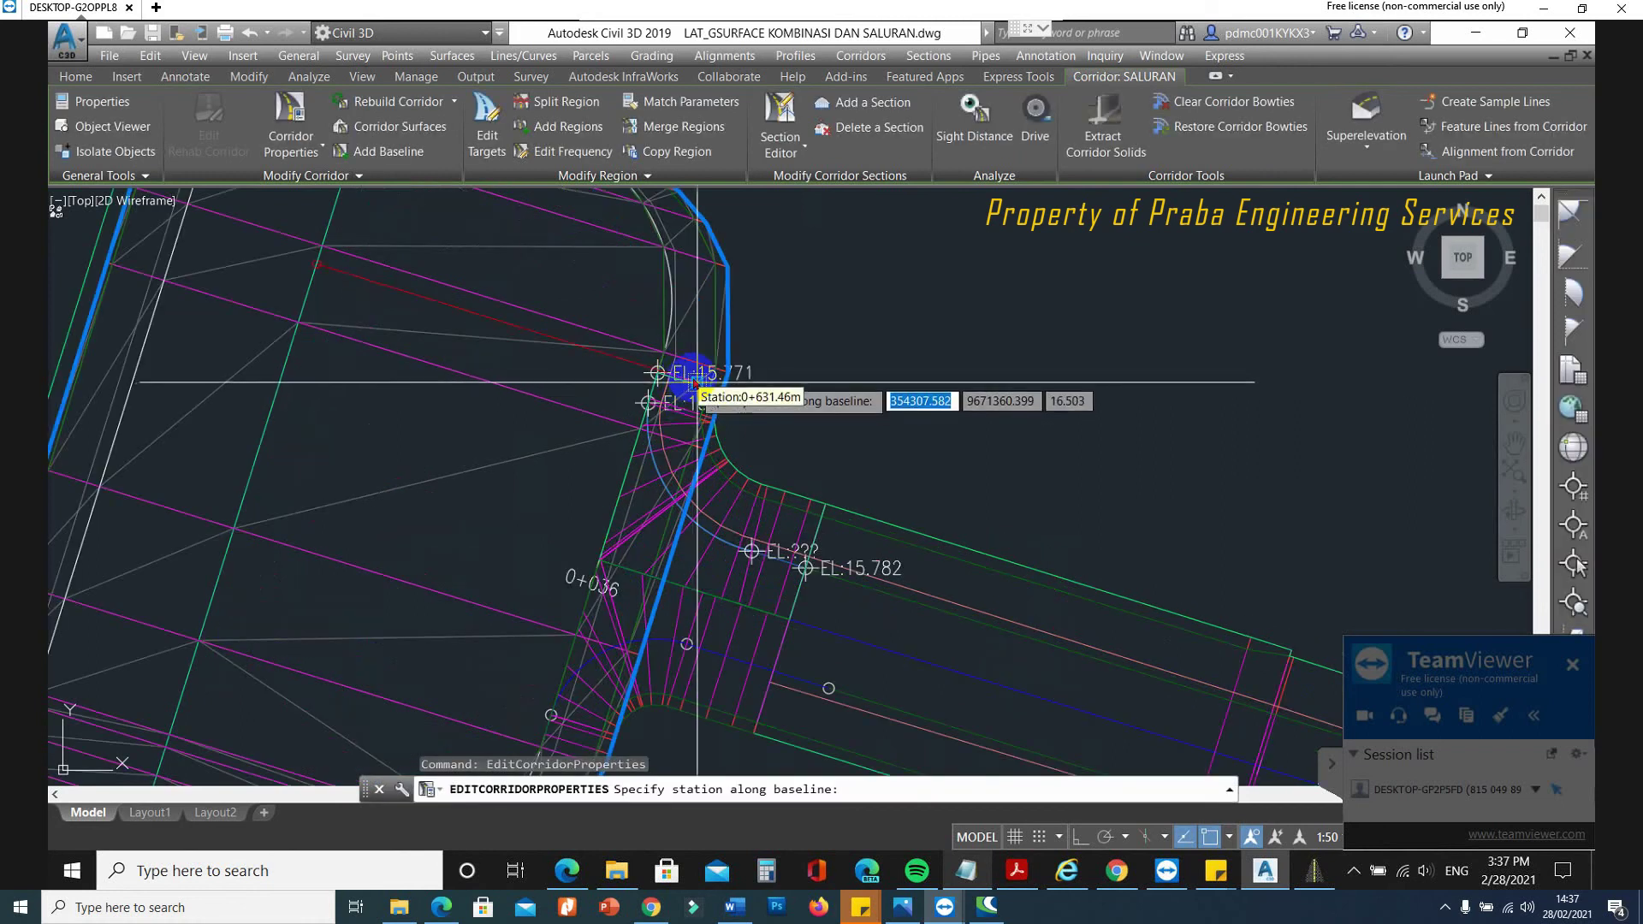
click(682, 387)
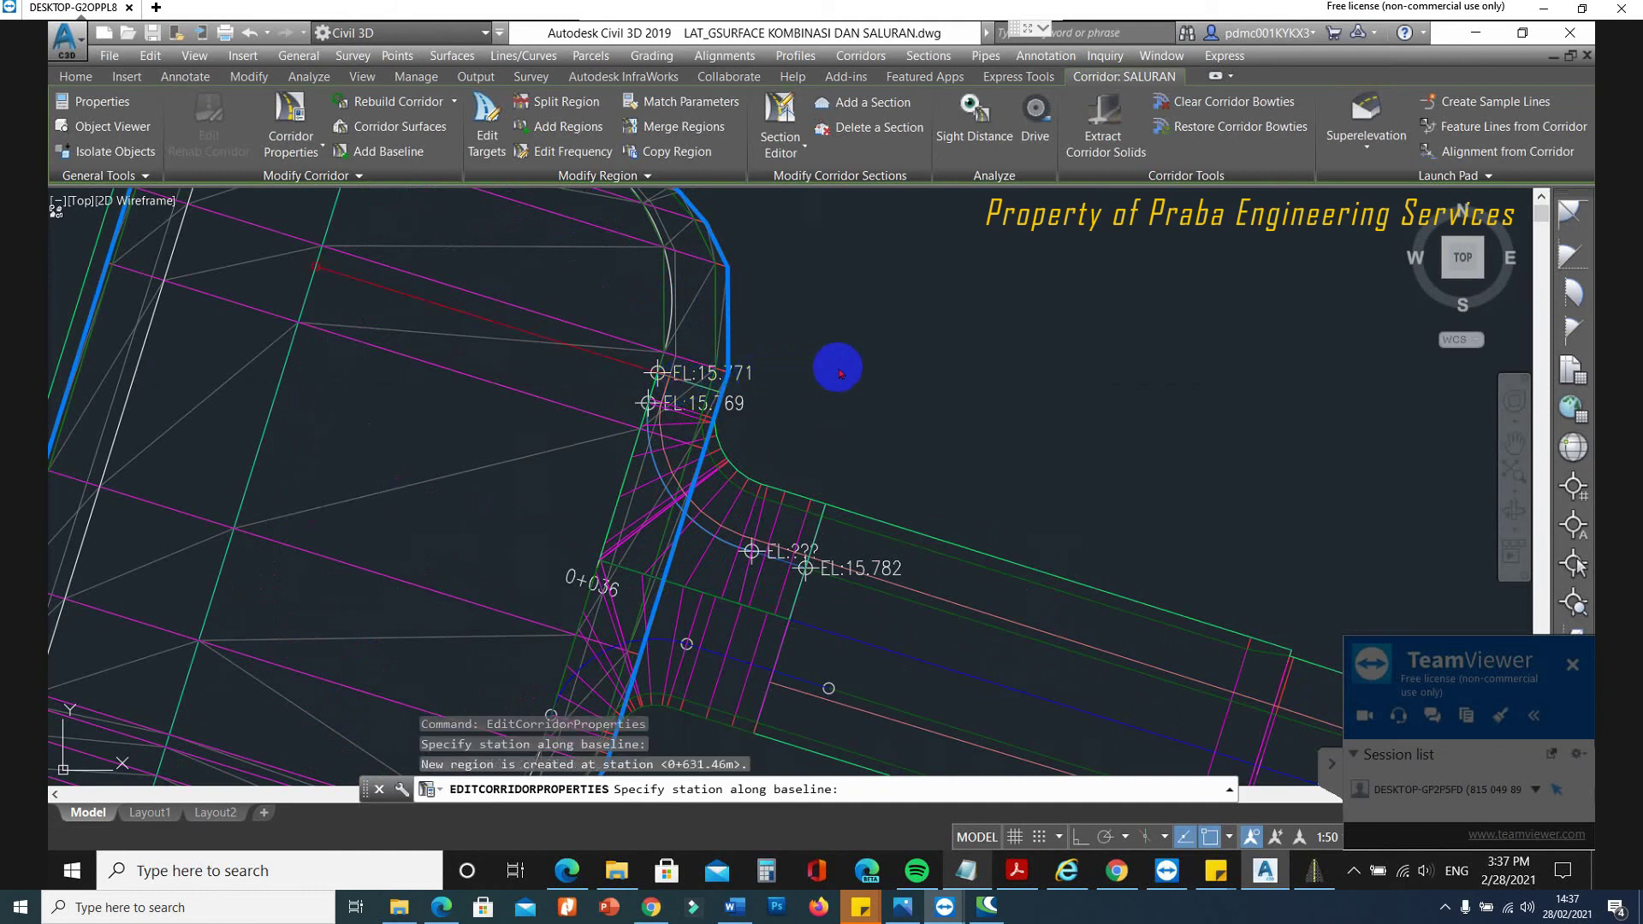
scroll(814, 267, down, 2)
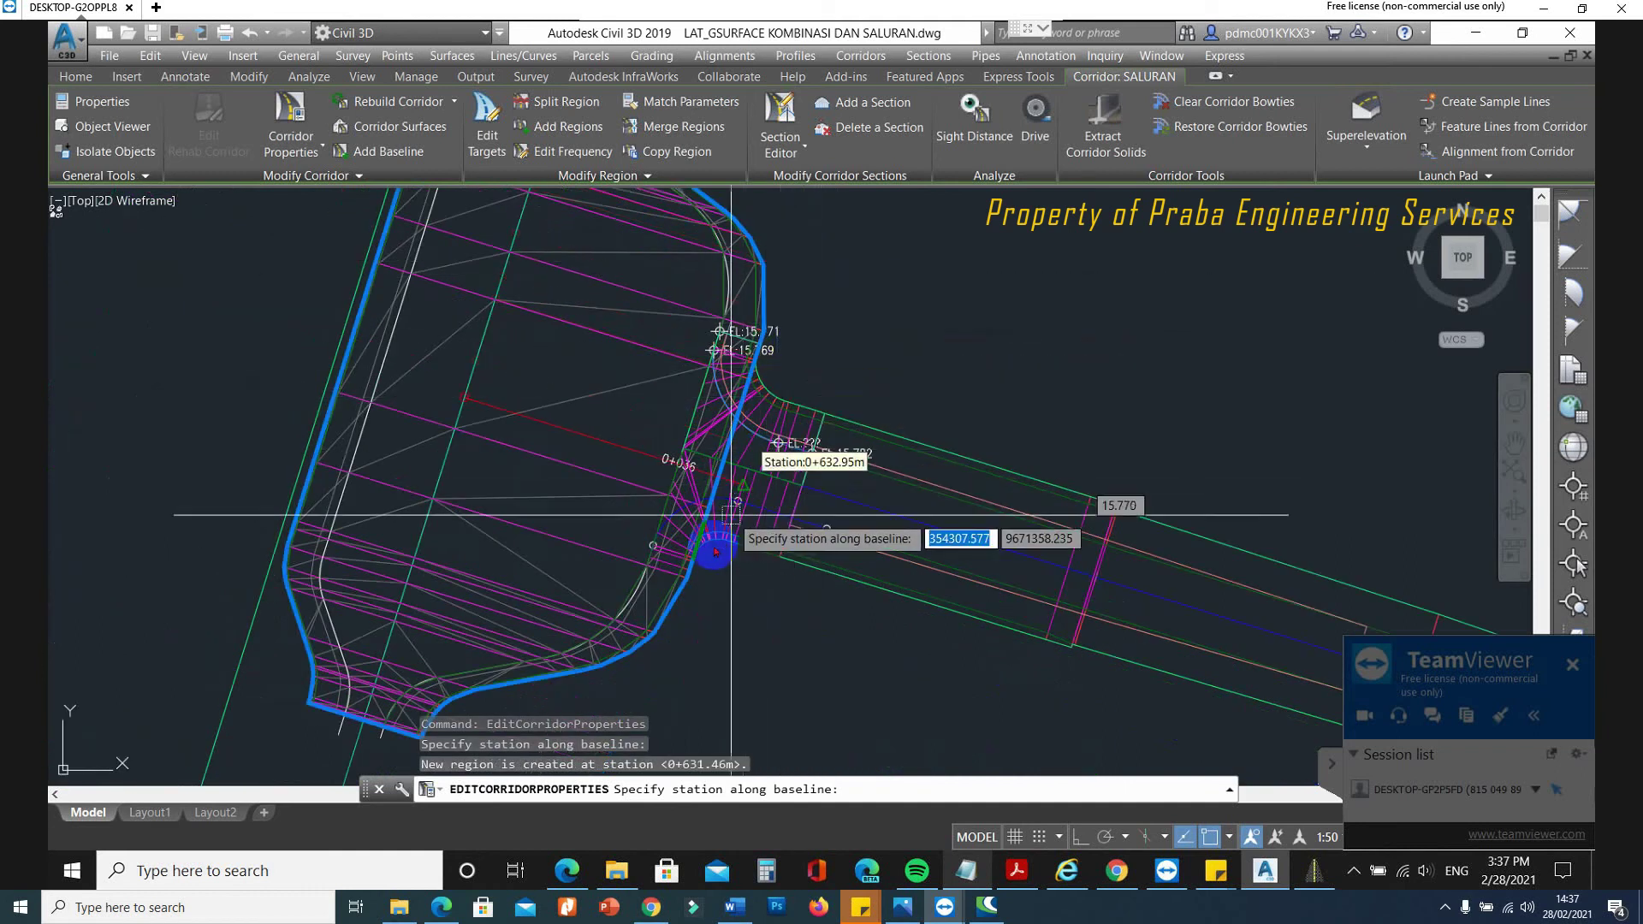
scroll(674, 581, up, 2)
scroll(675, 580, up, 4)
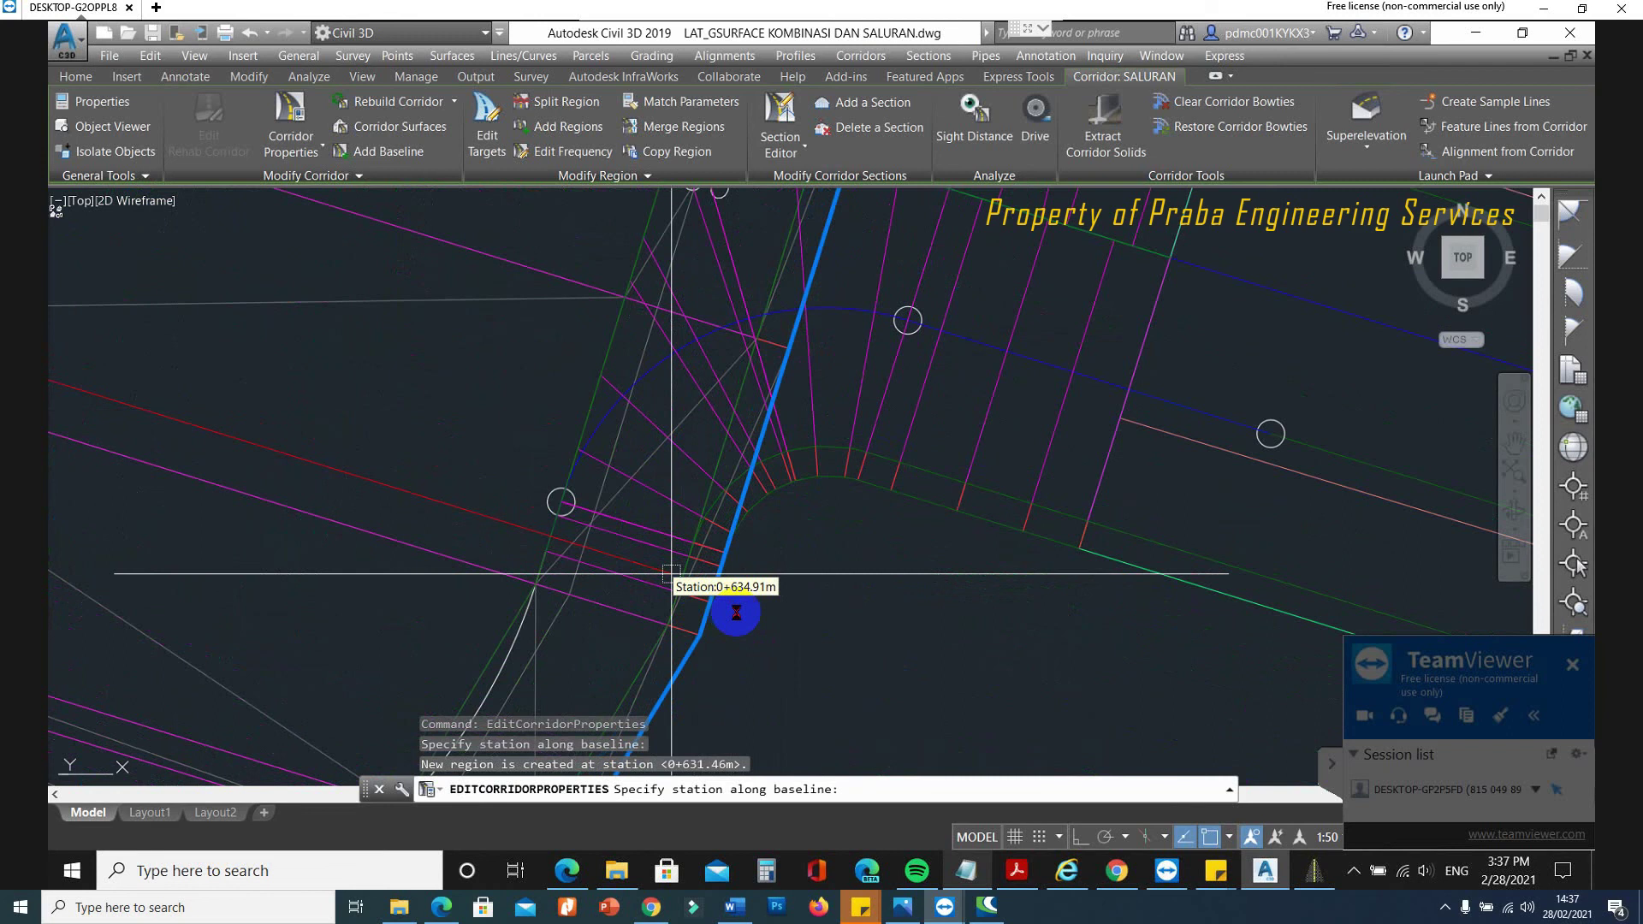
click(650, 546)
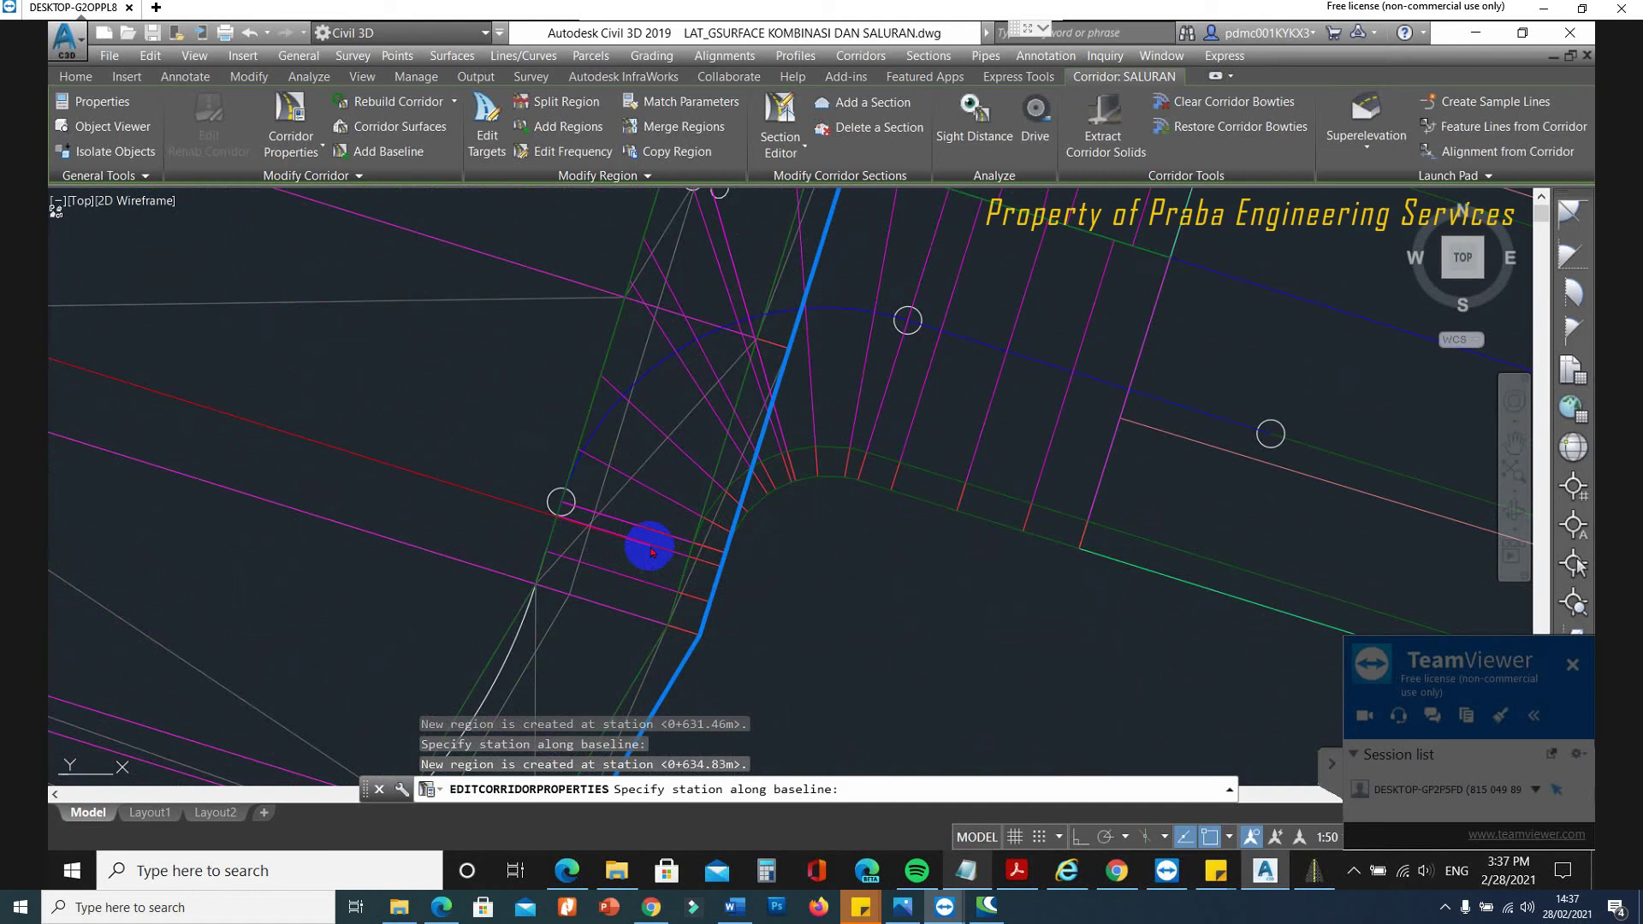
right_click(862, 531)
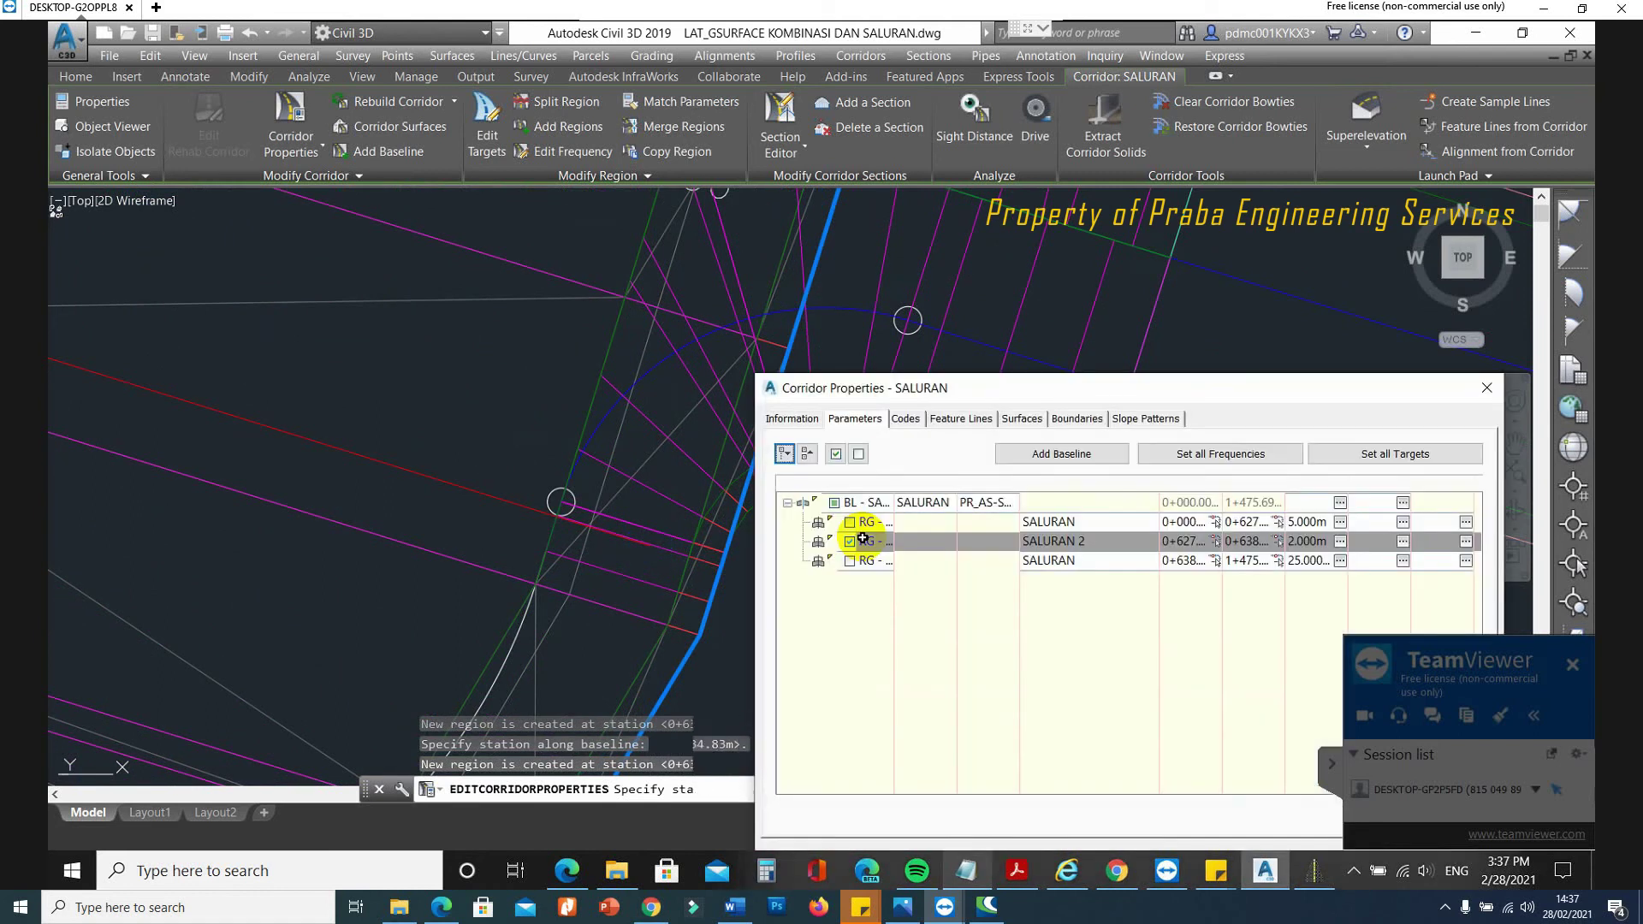
Assign the SALURAN 2 C assembly to the middle region created by the splits.
click(932, 562)
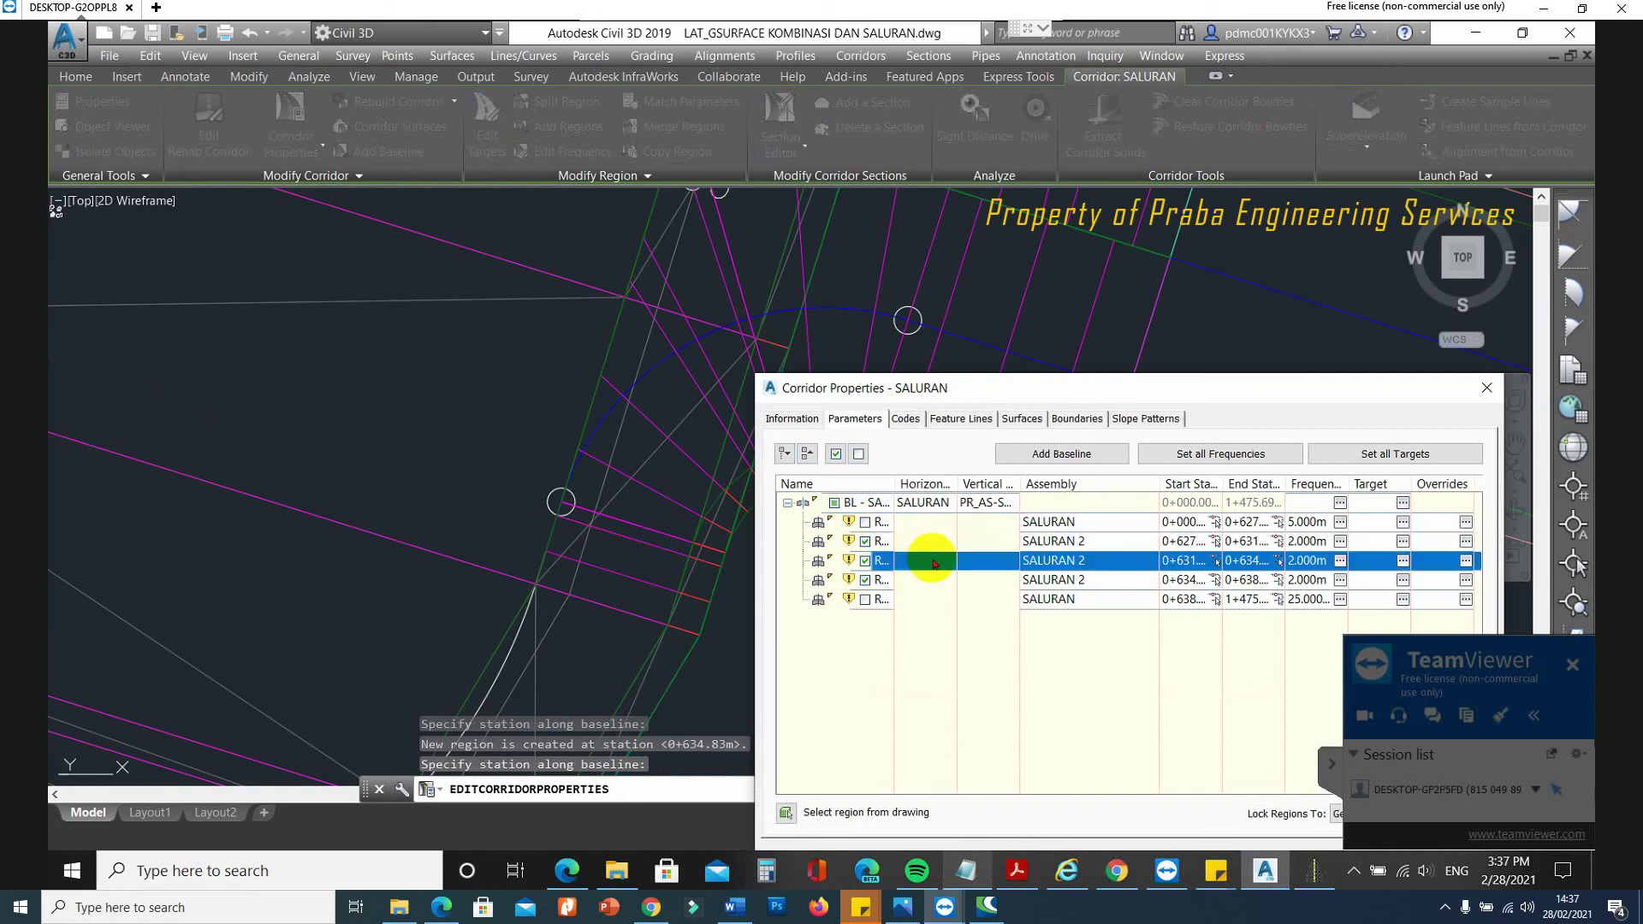
double_click(1064, 565)
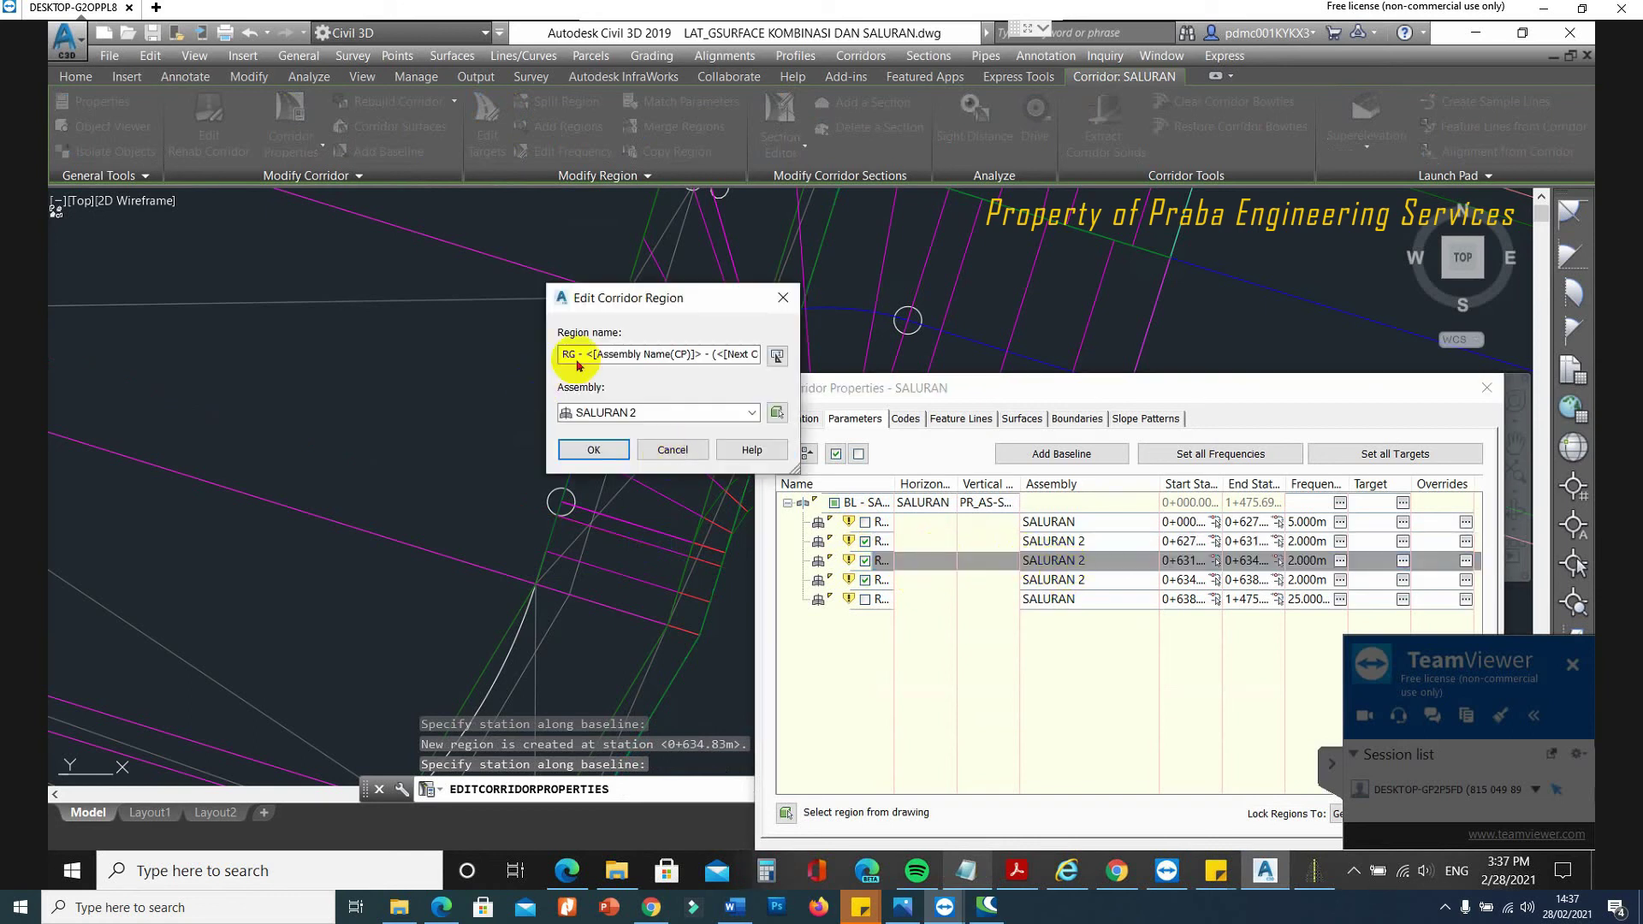
click(623, 414)
click(618, 462)
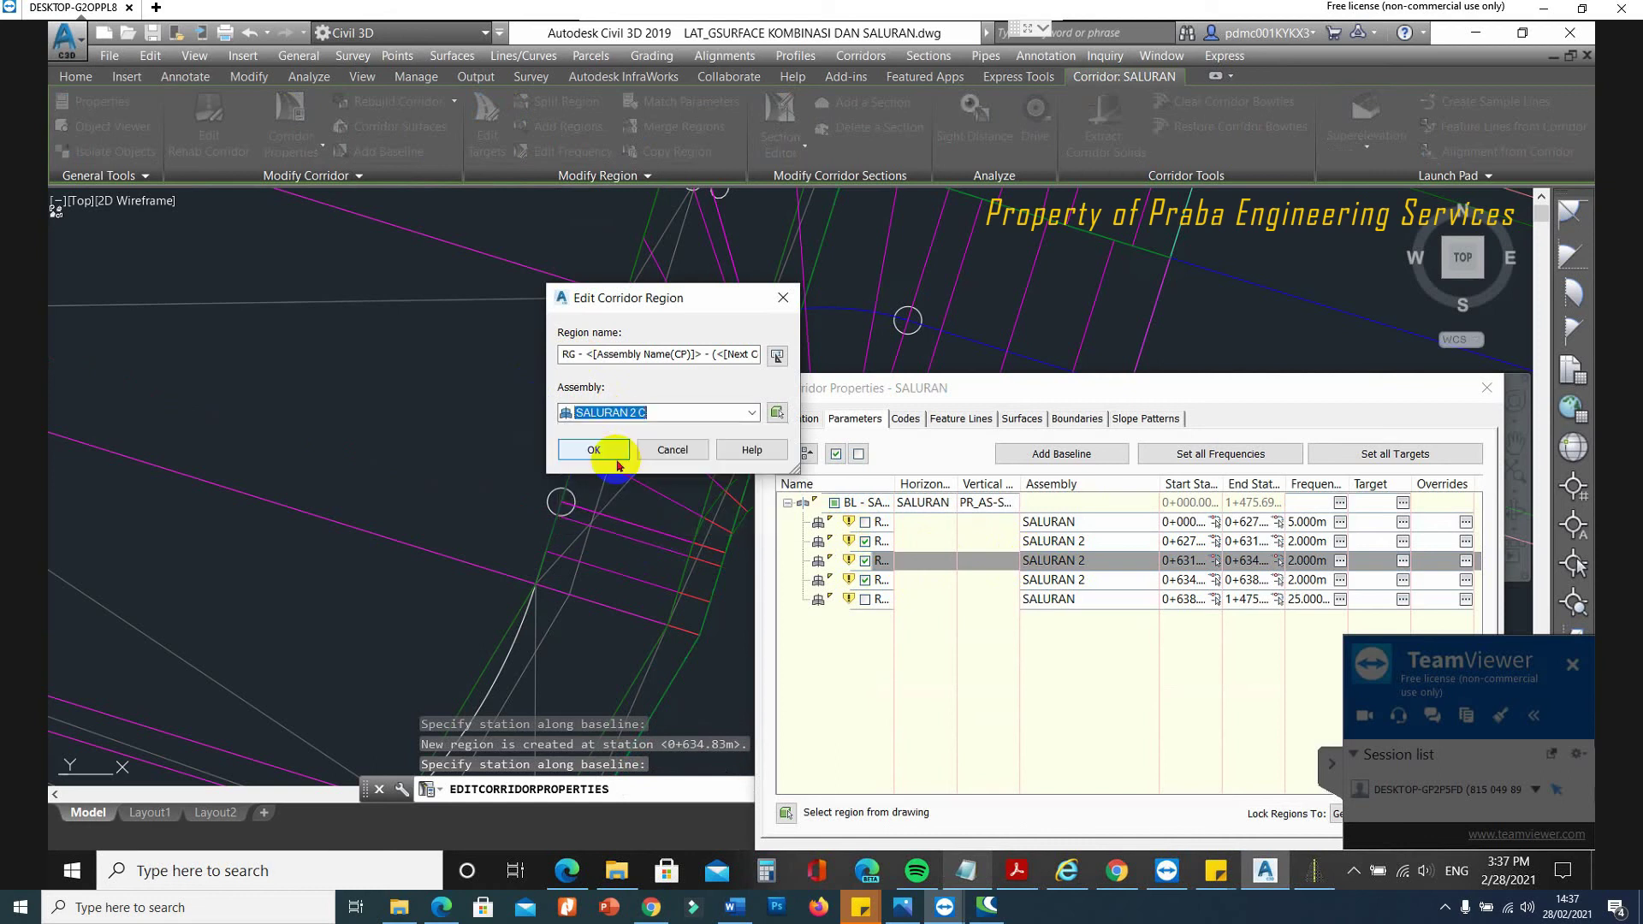
click(594, 450)
Accept the existing target mapping for all regions, then apply the properties to rebuild the SALURAN corridor and deselect it.
drag(1170, 398, 912, 289)
click(1104, 345)
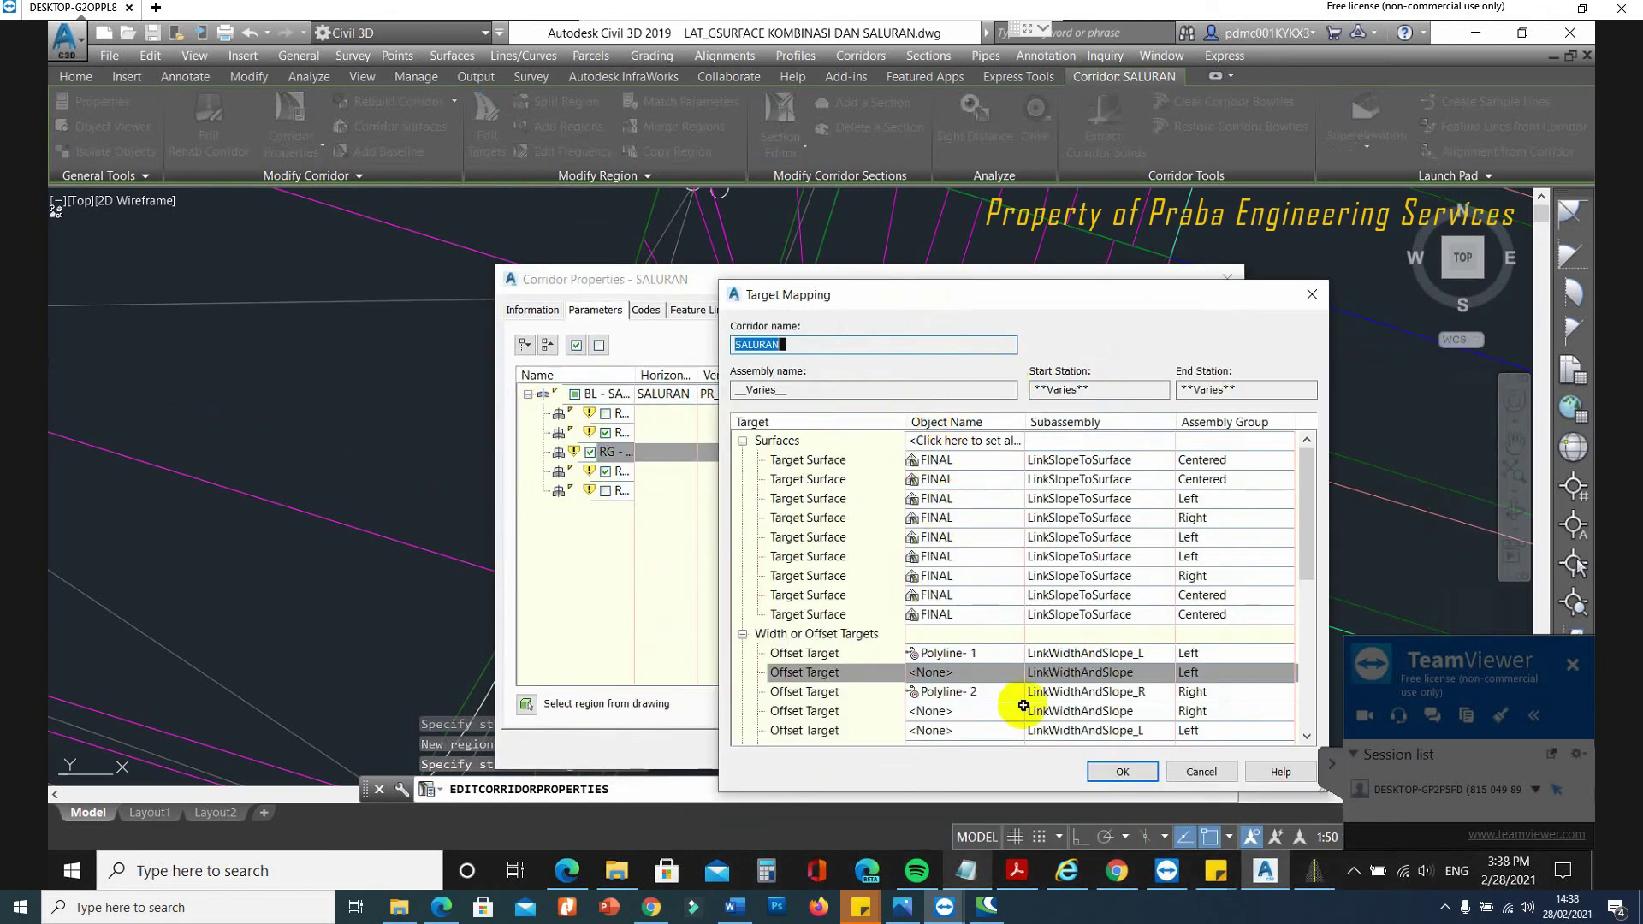
click(1098, 773)
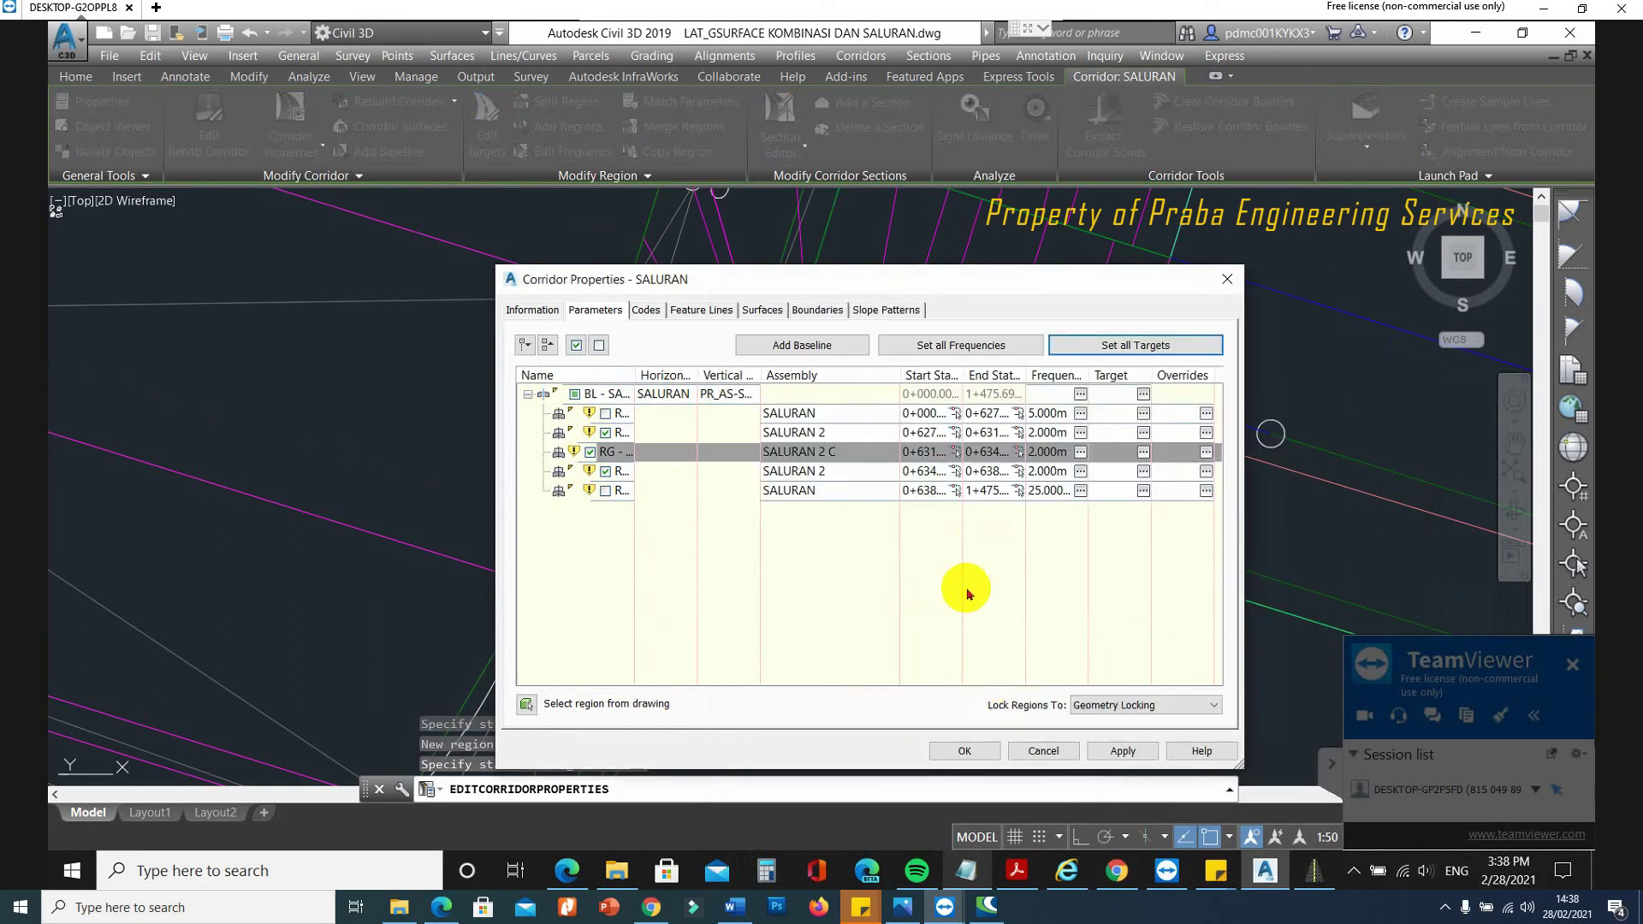
click(977, 753)
right_click(698, 437)
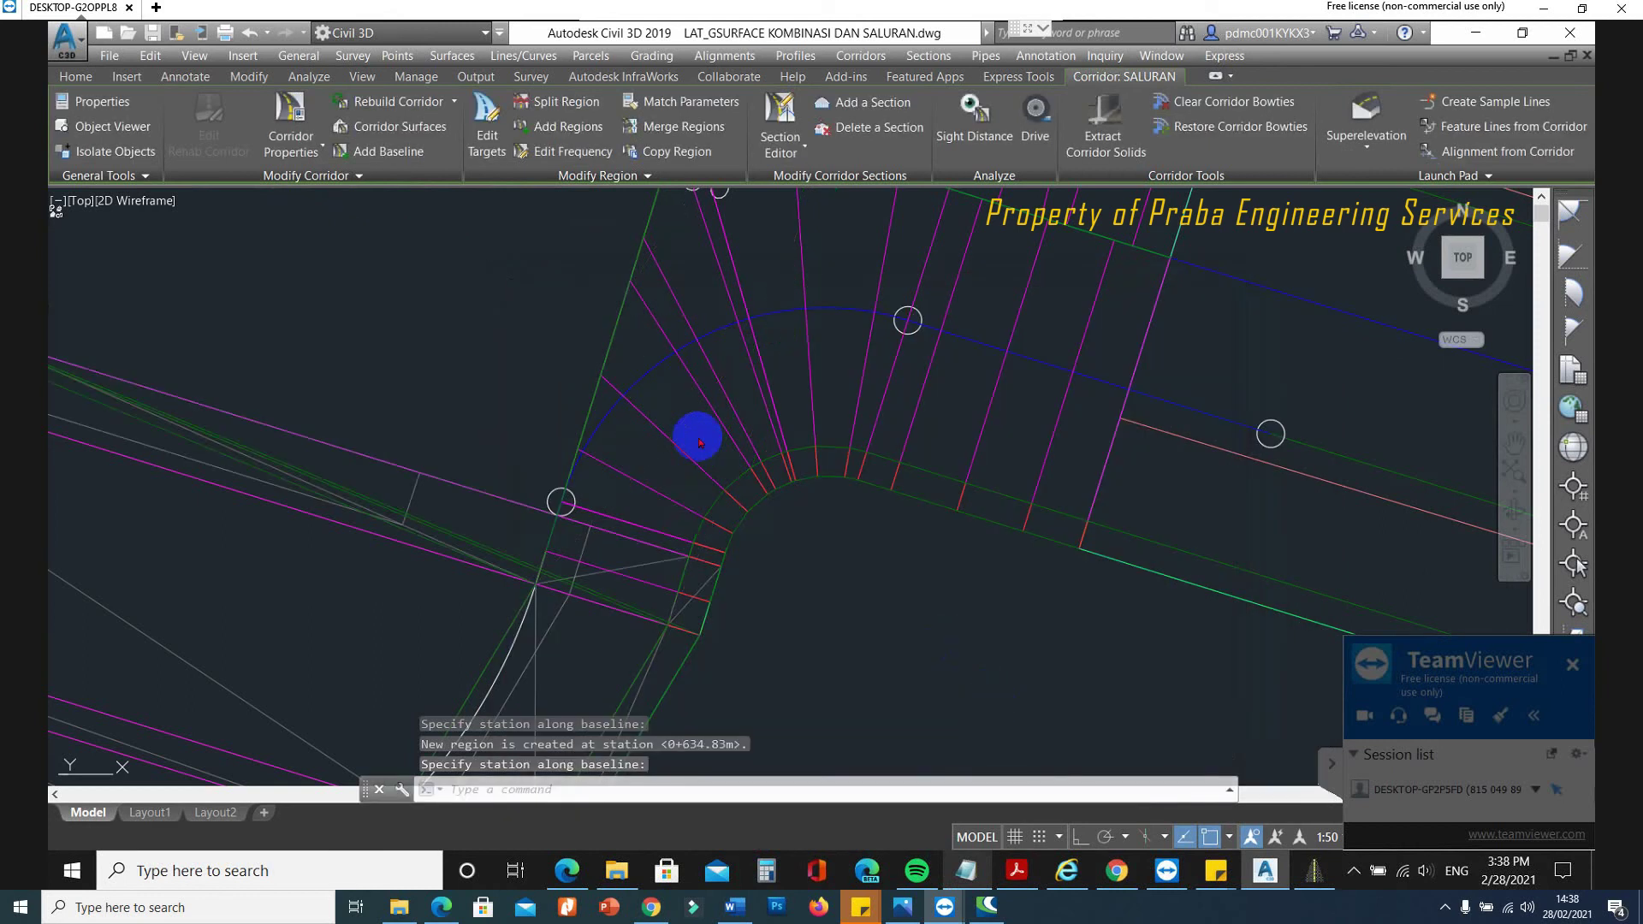
Examine in the Object Viewer which side of the SALURAN corridor is open at the junction, and return to plan.
scroll(778, 558, down, 4)
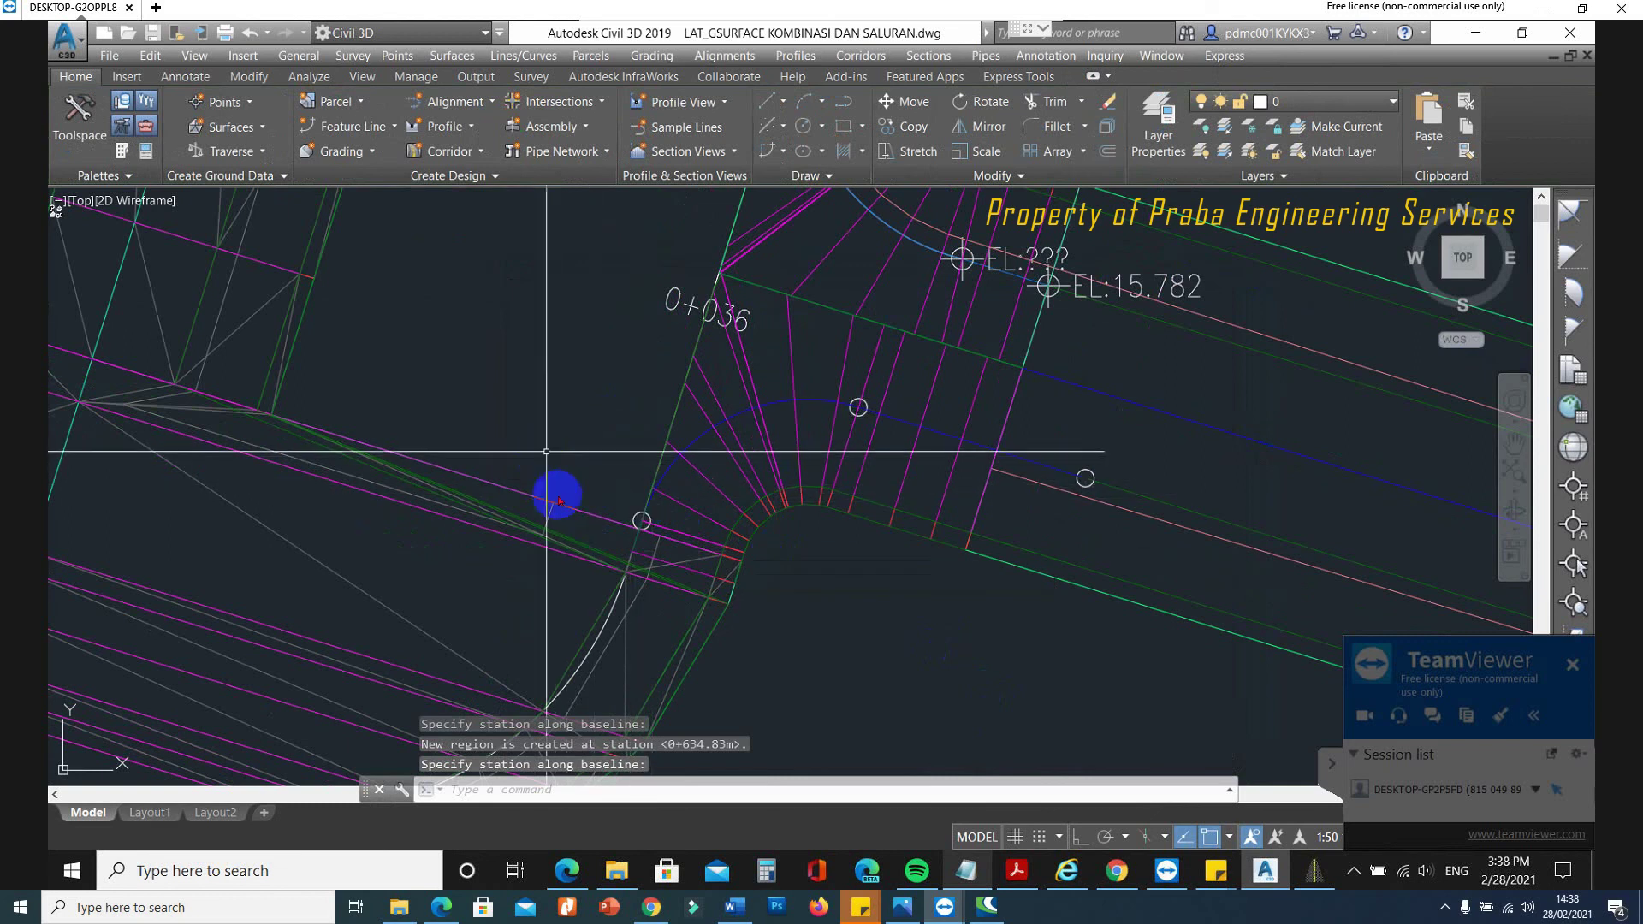
scroll(556, 550, down, 4)
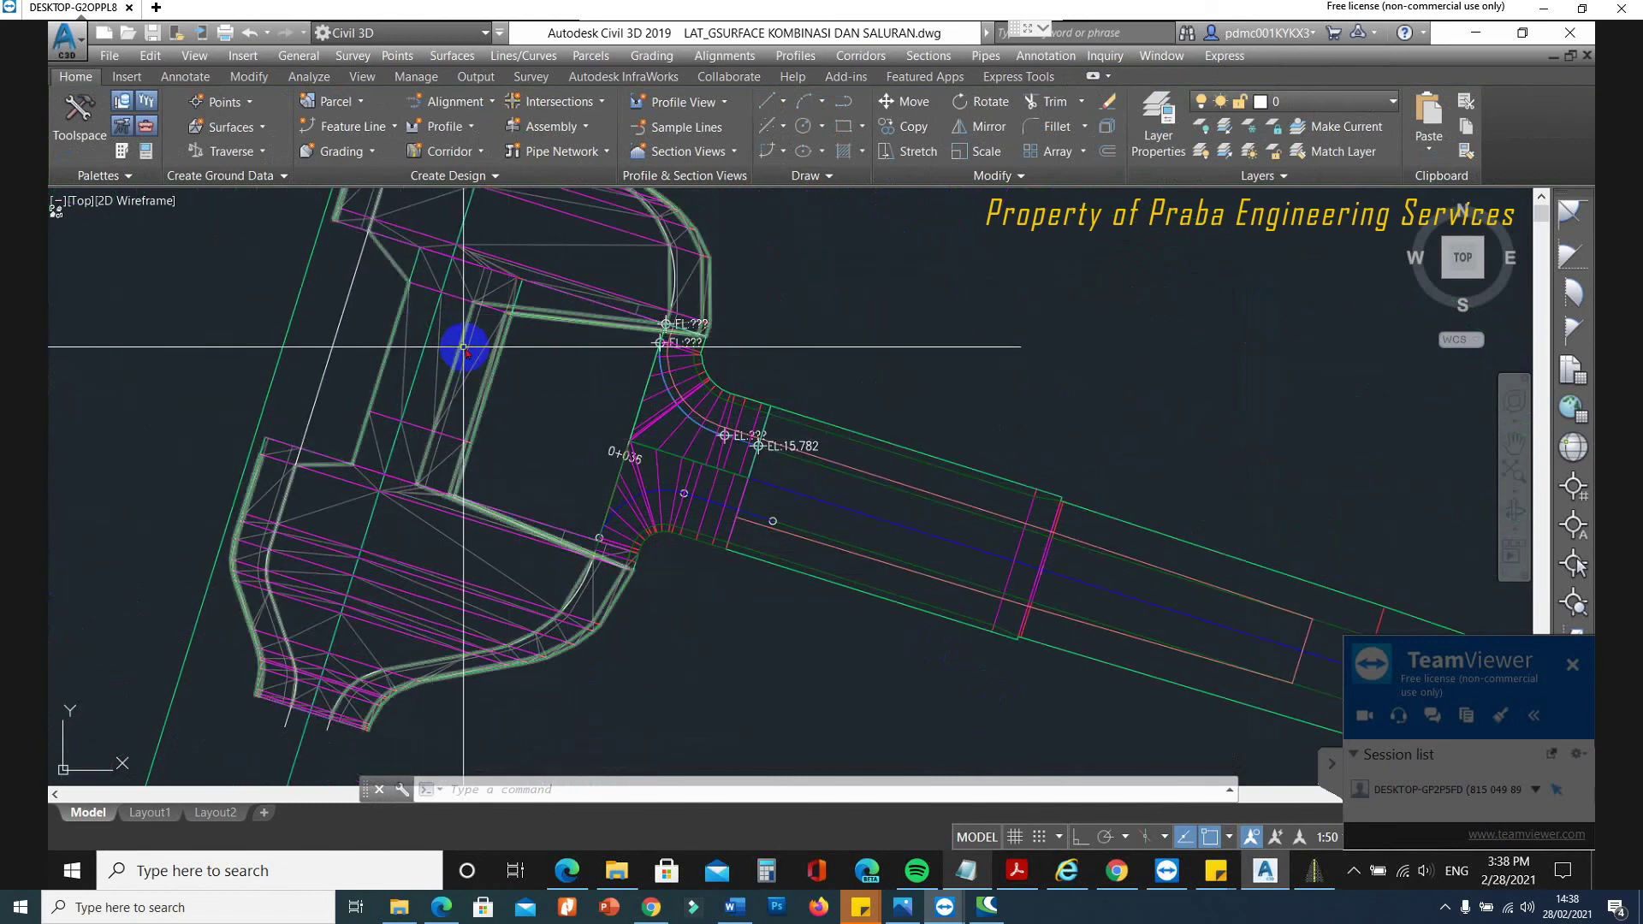
click(453, 293)
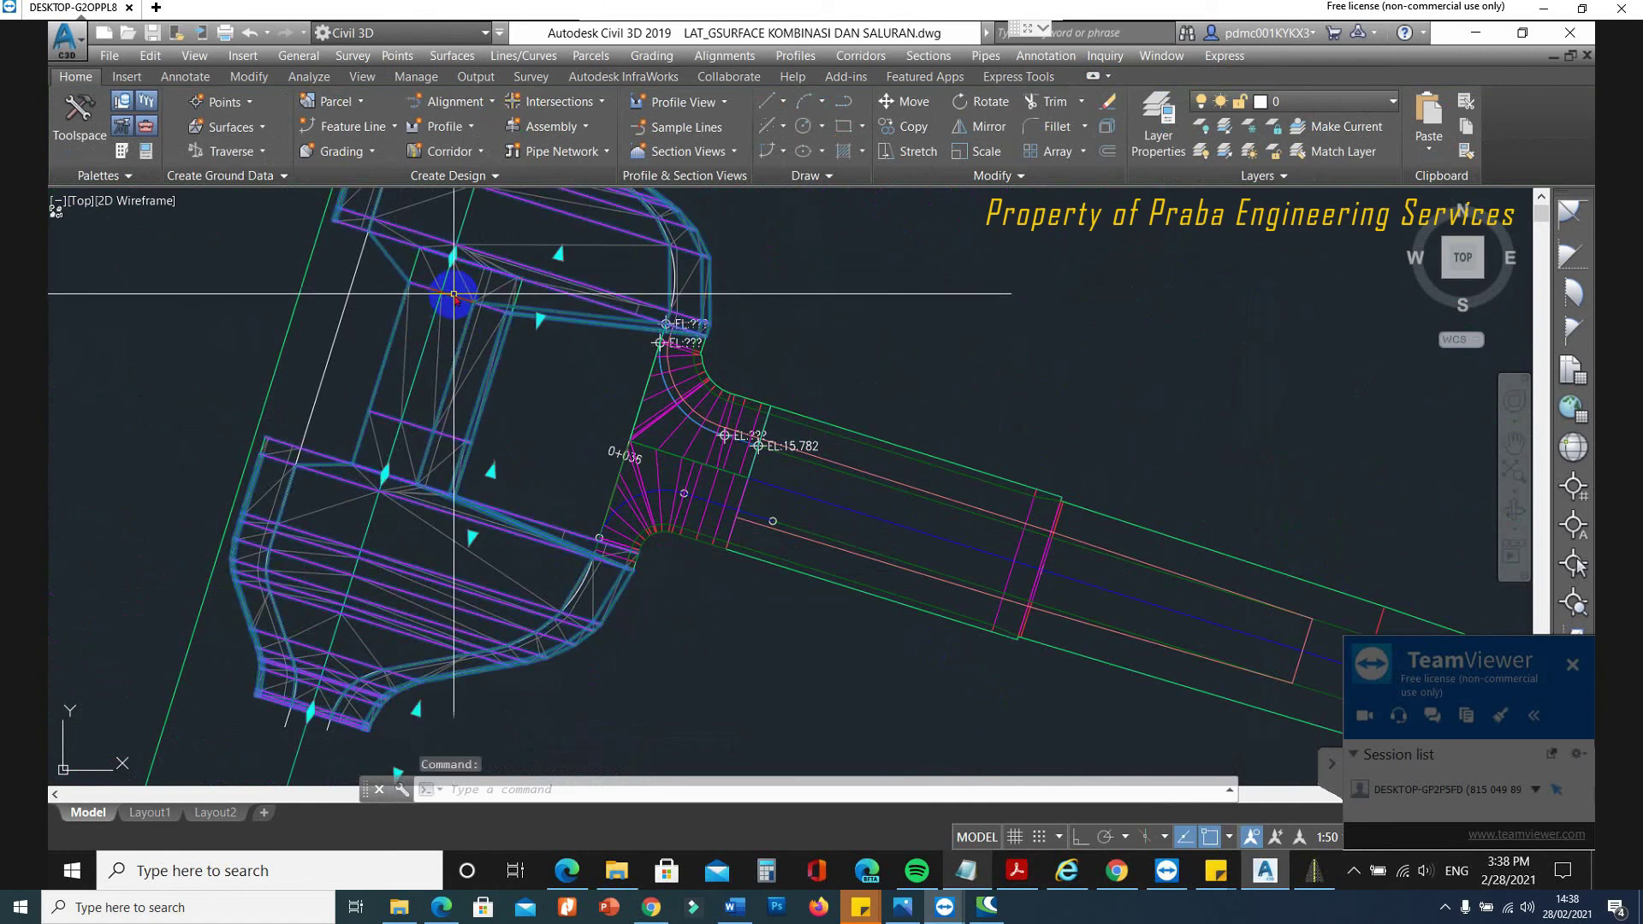
right_click(454, 293)
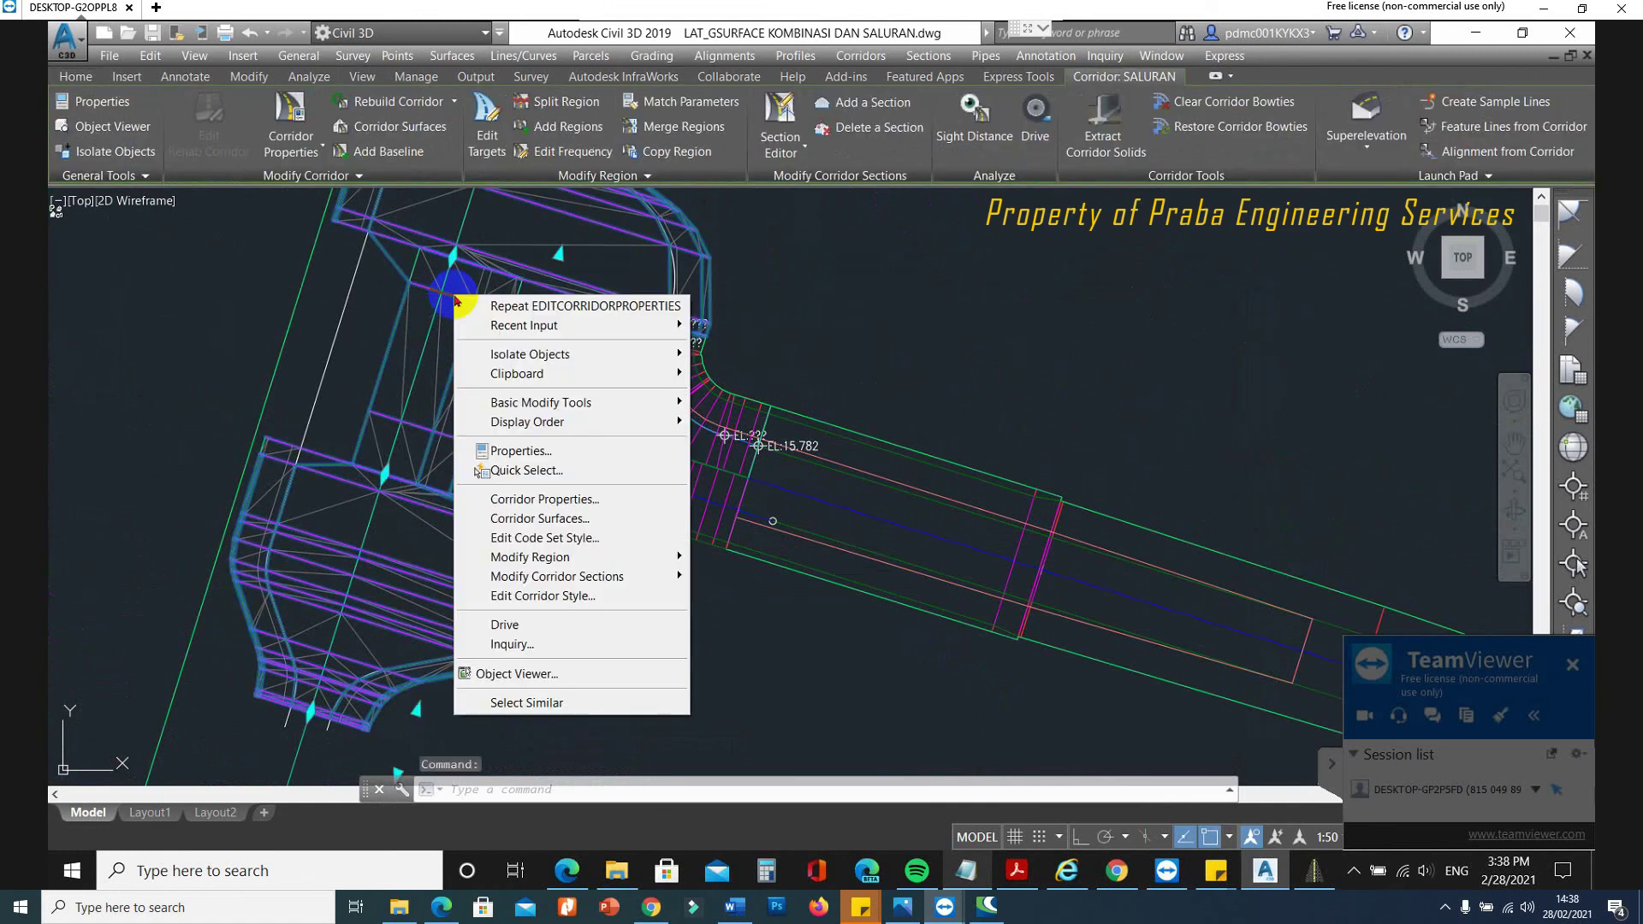
click(536, 674)
drag(733, 616, 772, 512)
drag(851, 414, 807, 341)
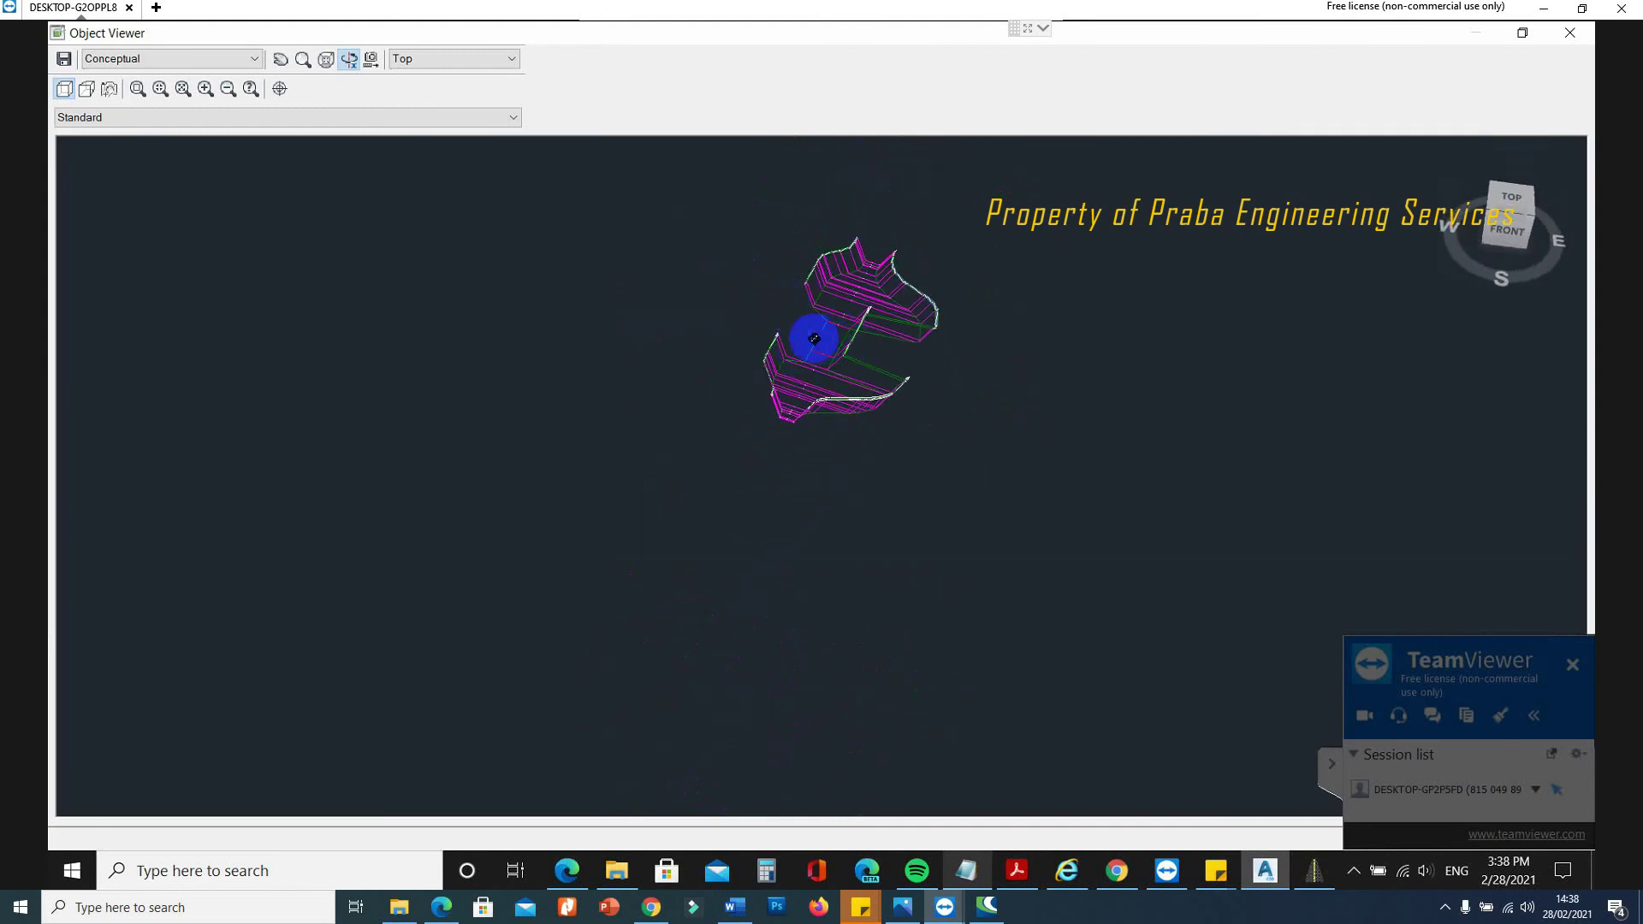
key(Escape)
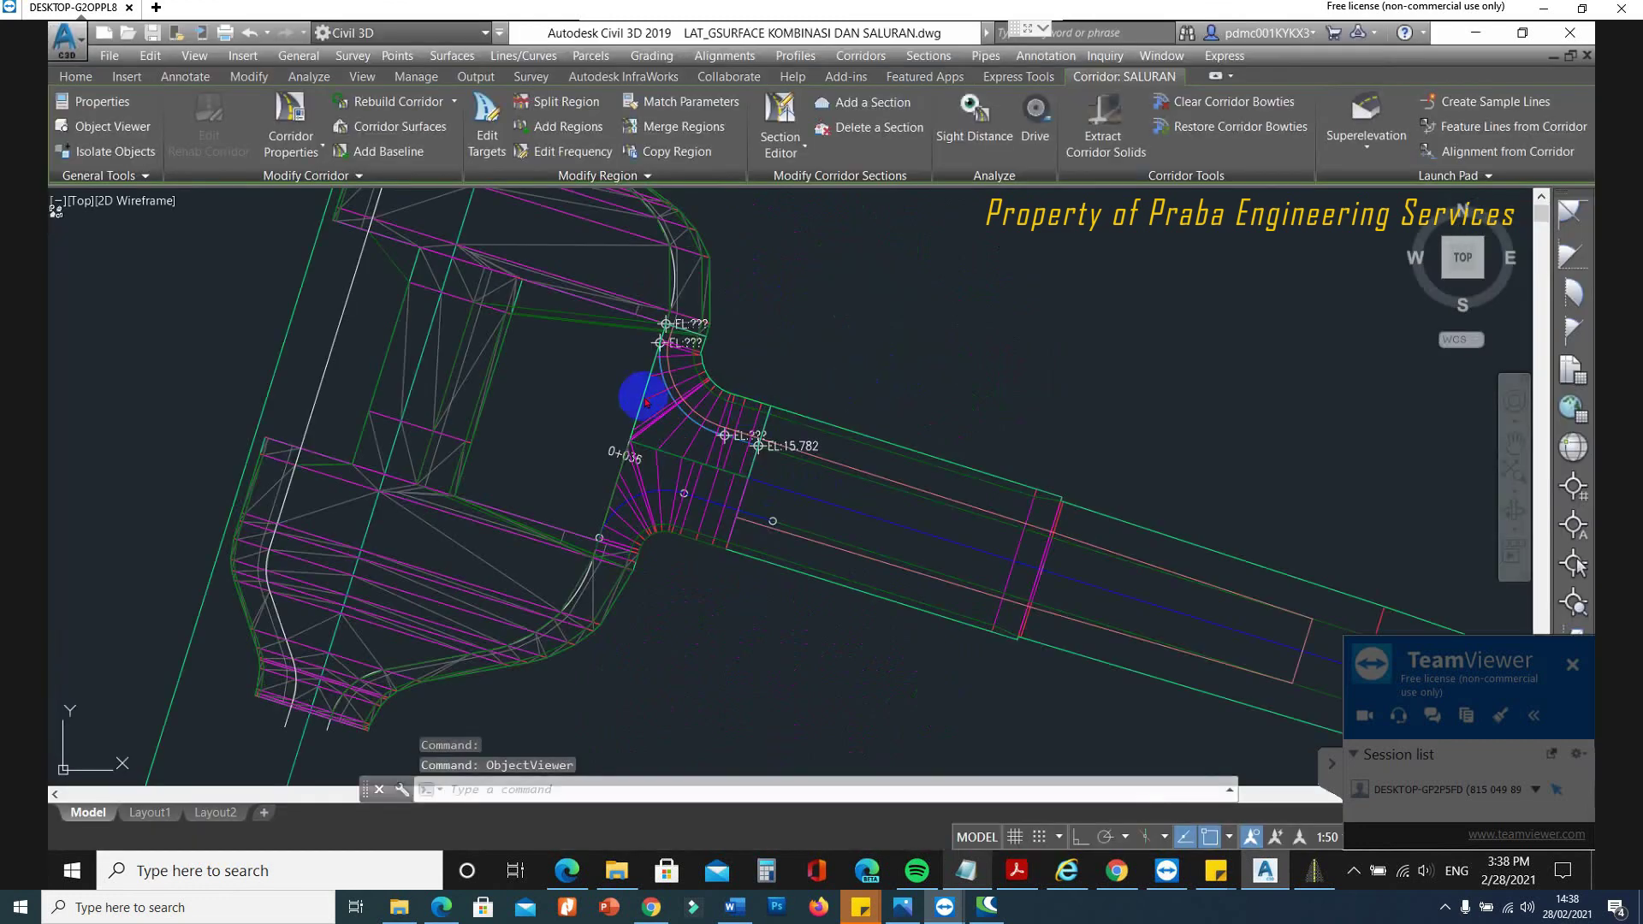
Mirror the left-hand side slope and LinkSlopeToSurface subassemblies onto the right end of the SALURAN 2 C assembly's base link.
scroll(548, 382, up, 6)
scroll(479, 409, down, 4)
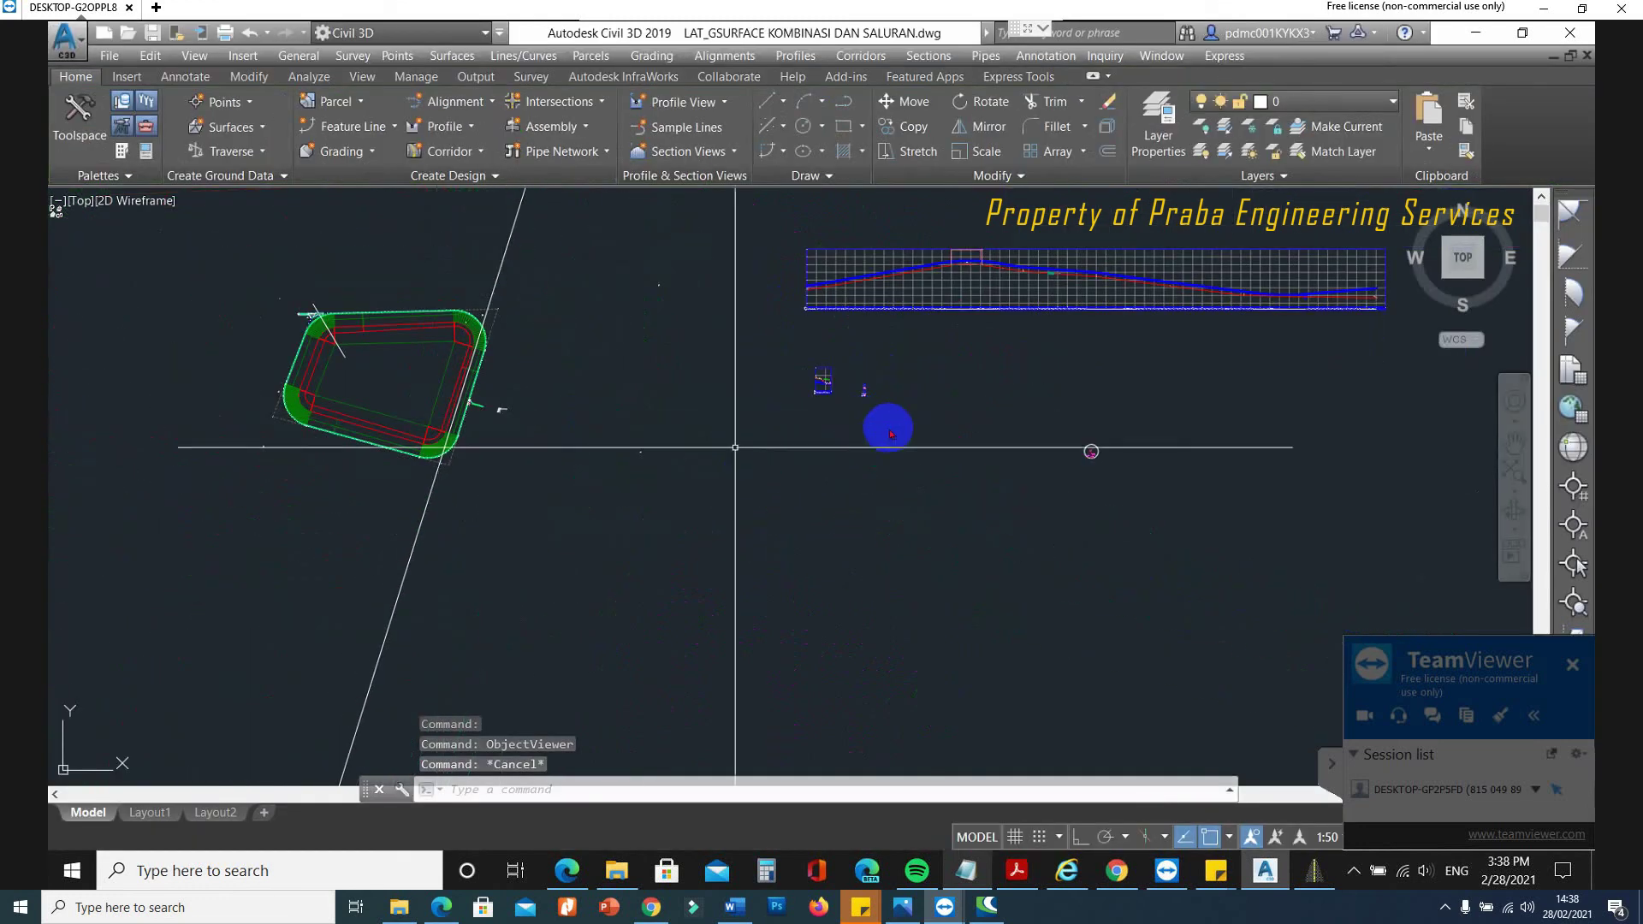
scroll(1104, 462, up, 8)
scroll(1044, 580, up, 8)
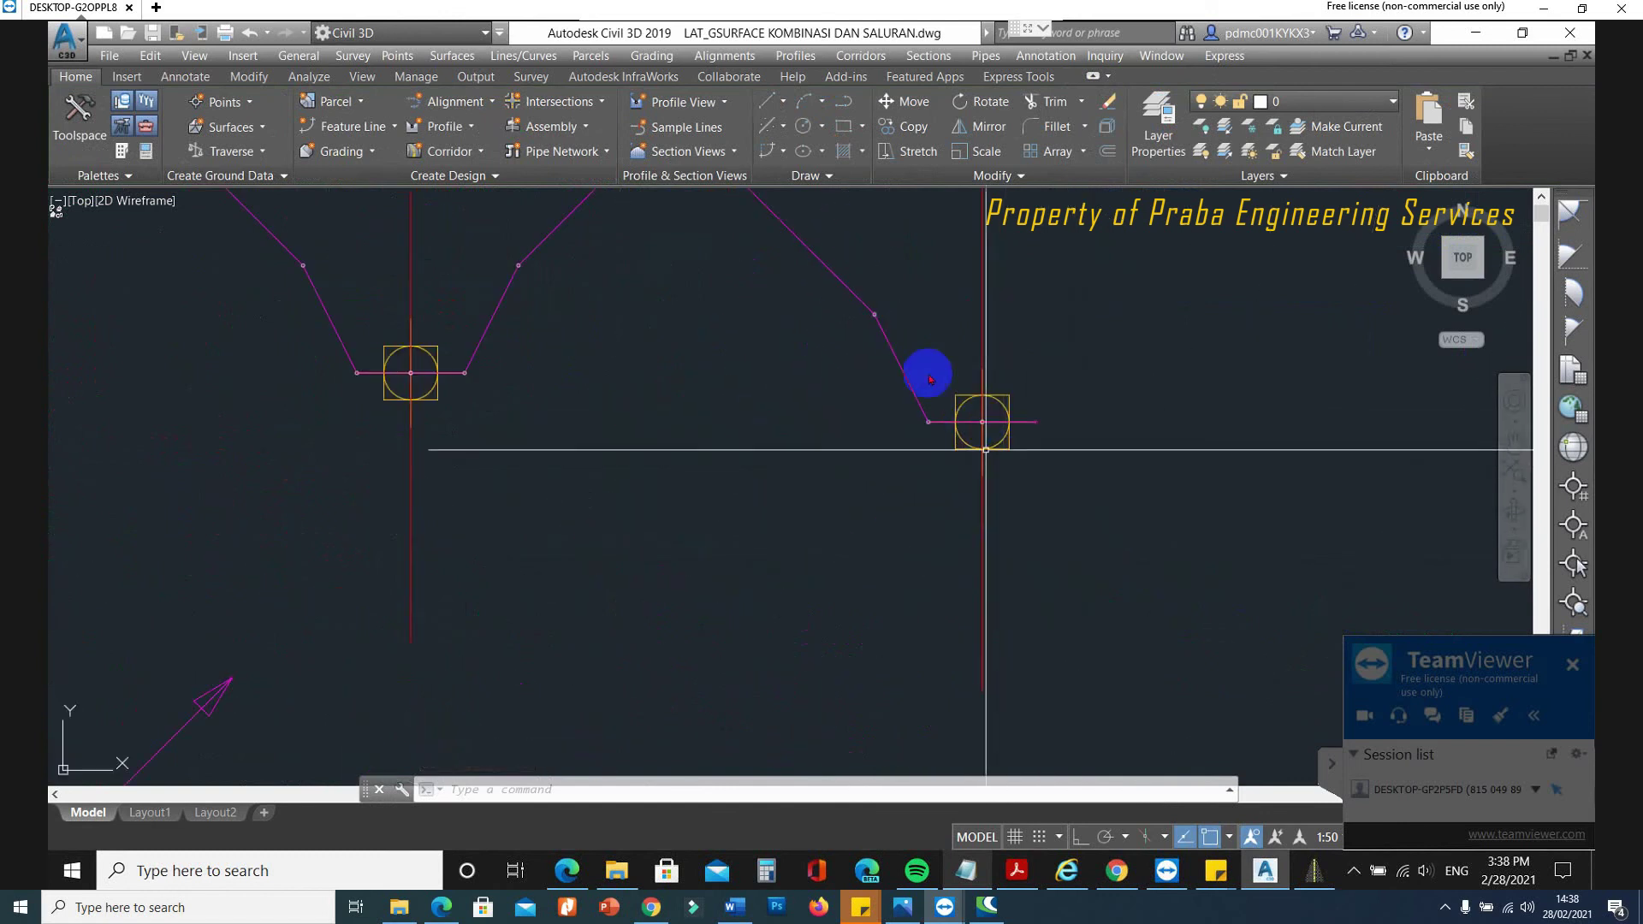
click(885, 336)
click(862, 305)
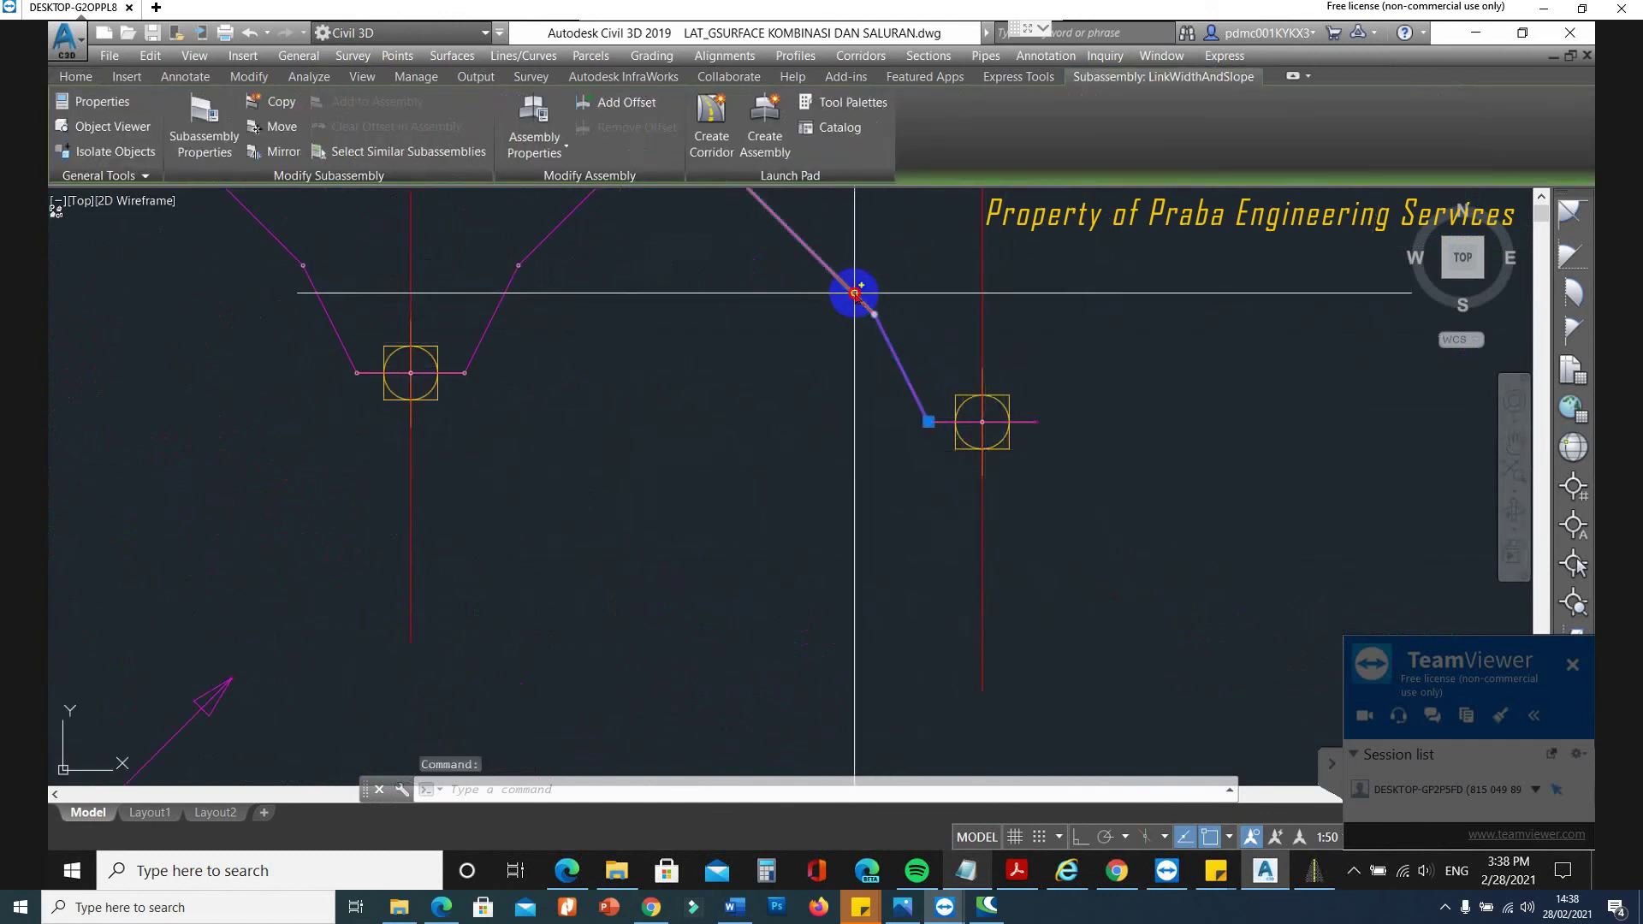
right_click(855, 292)
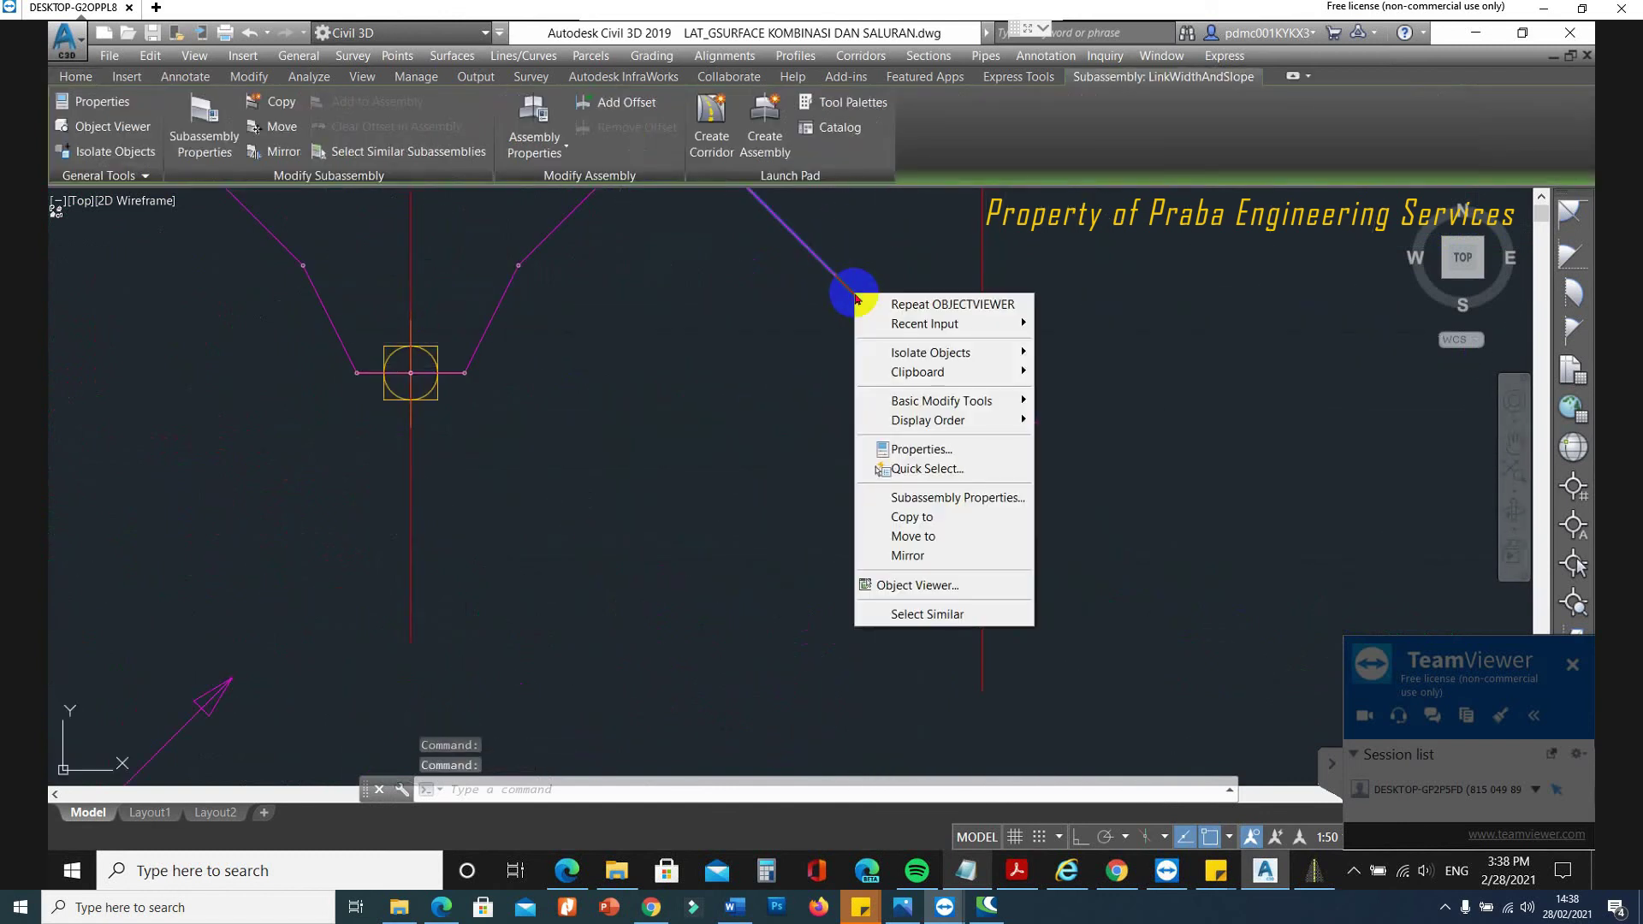
click(907, 555)
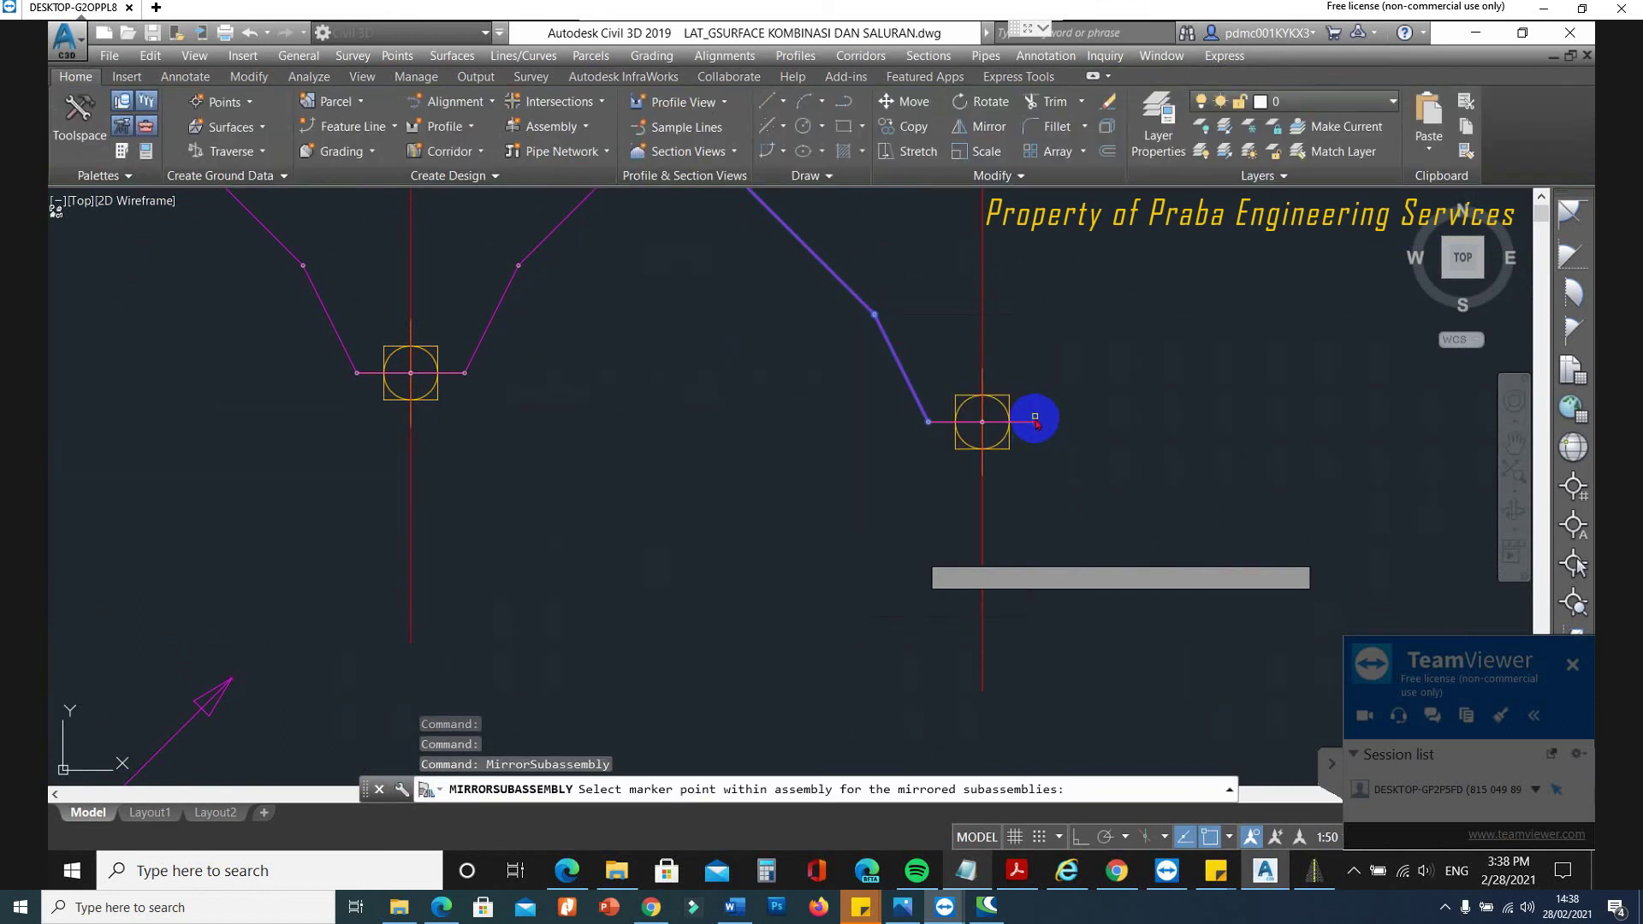
key(Escape)
Erase the original left-hand side slope and LinkSlopeToSurface subassemblies from the SALURAN 2 C assembly.
click(897, 335)
click(855, 304)
text(e)
key(Return)
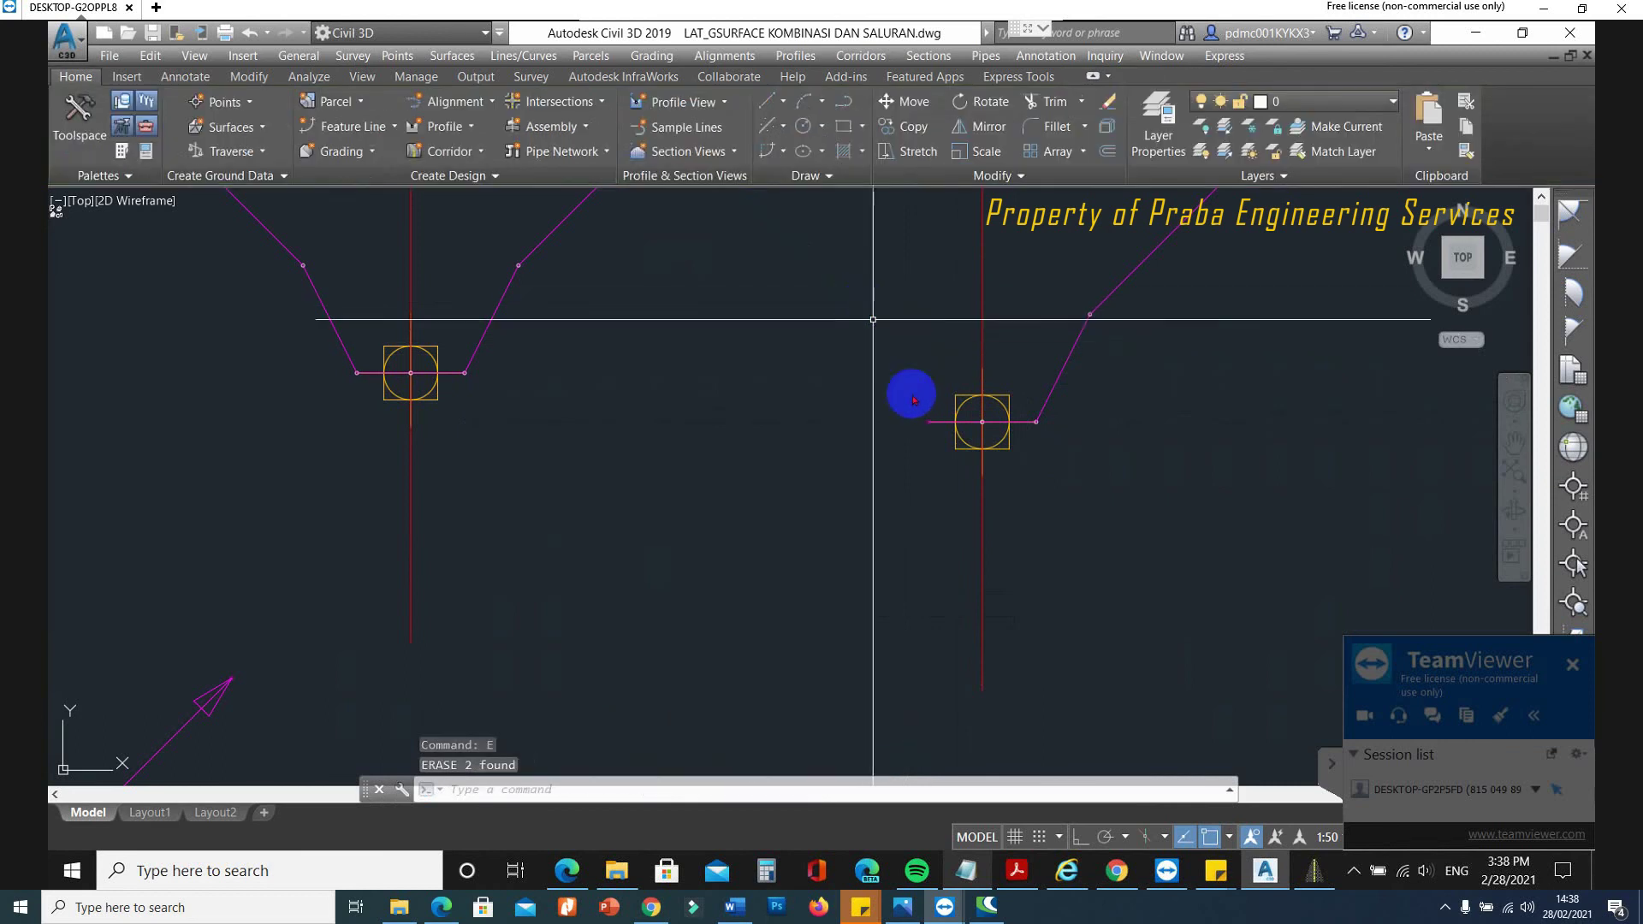
Set every surface target in the SALURAN corridor's target mapping to FINAL, then accept the corridor properties to rebuild it.
scroll(1162, 454, up, 3)
scroll(1001, 454, down, 10)
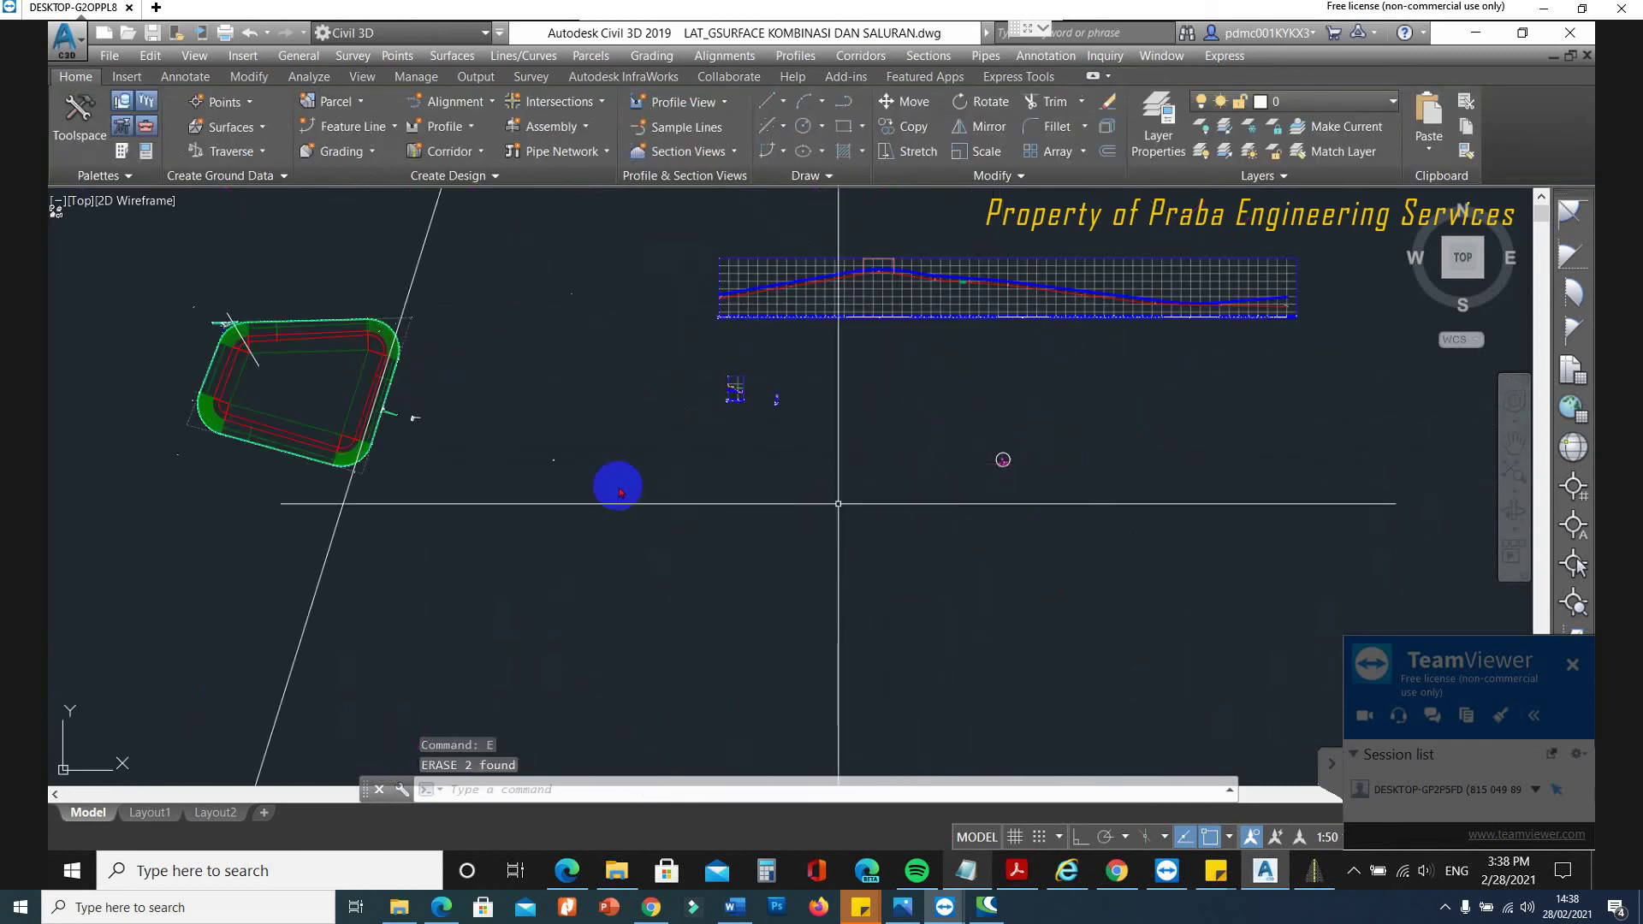
scroll(366, 409, up, 6)
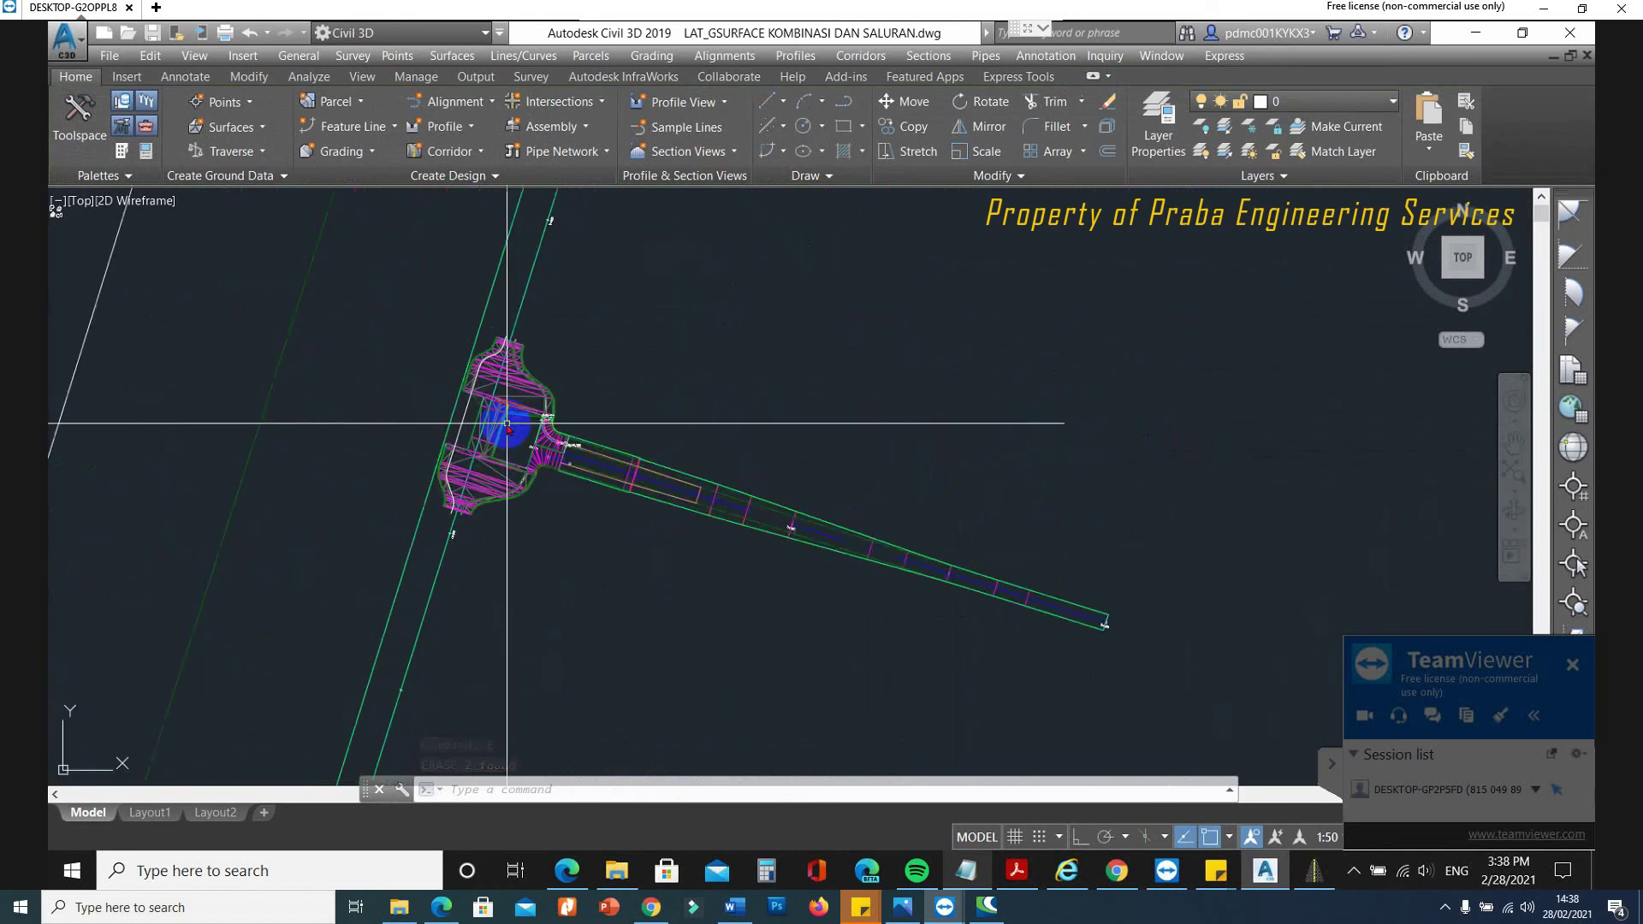
scroll(491, 431, up, 4)
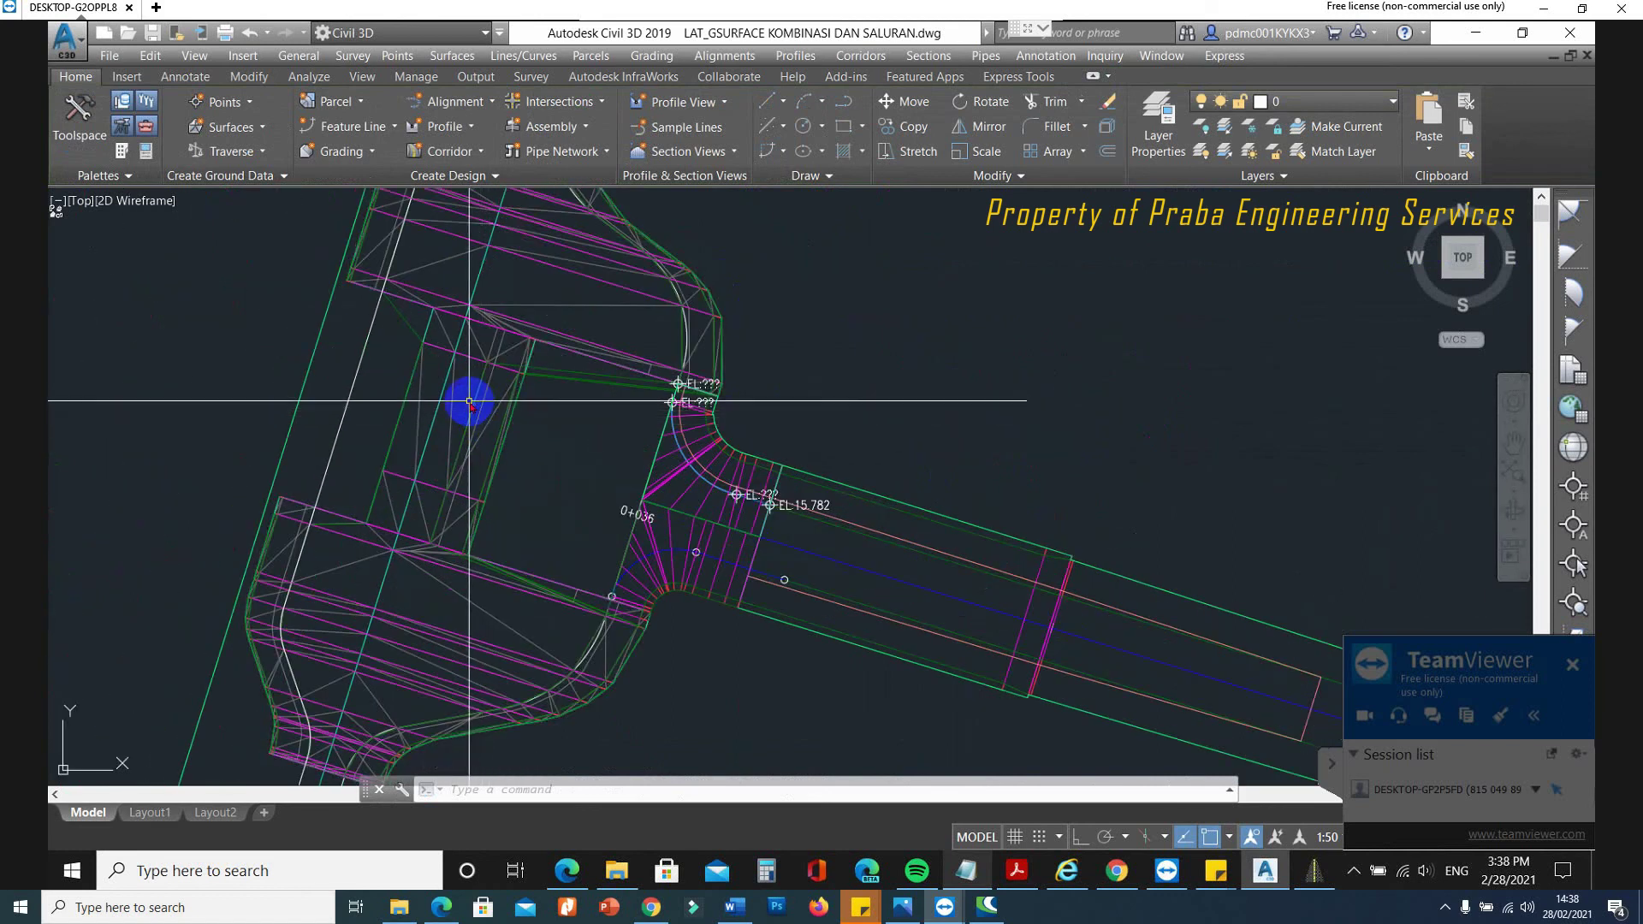
click(470, 400)
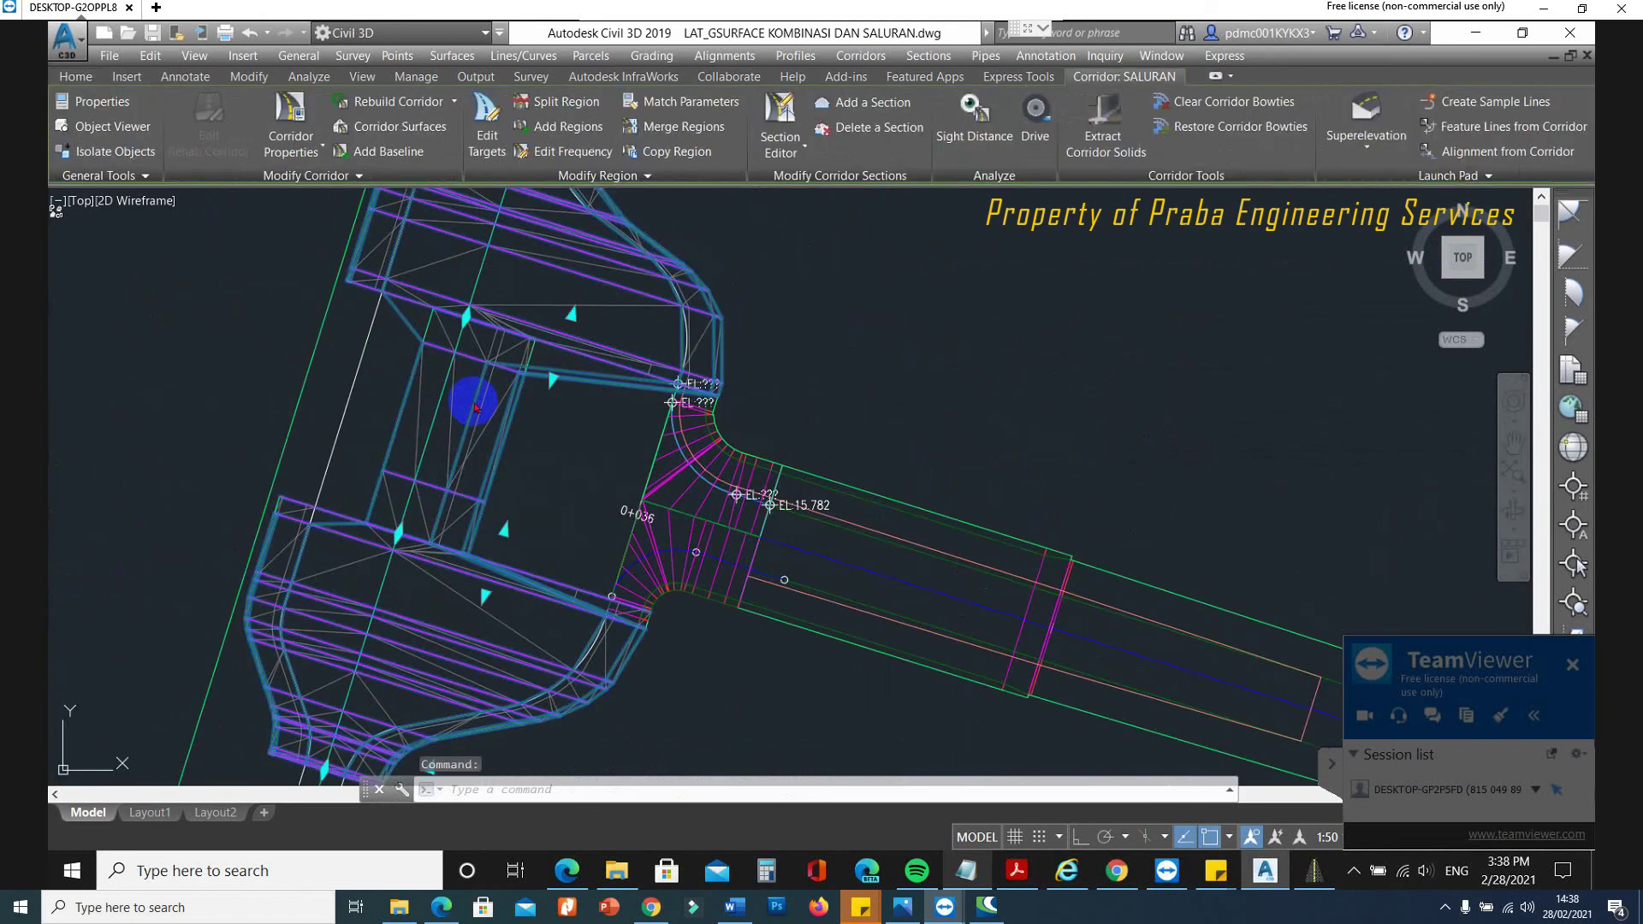
right_click(473, 401)
click(563, 607)
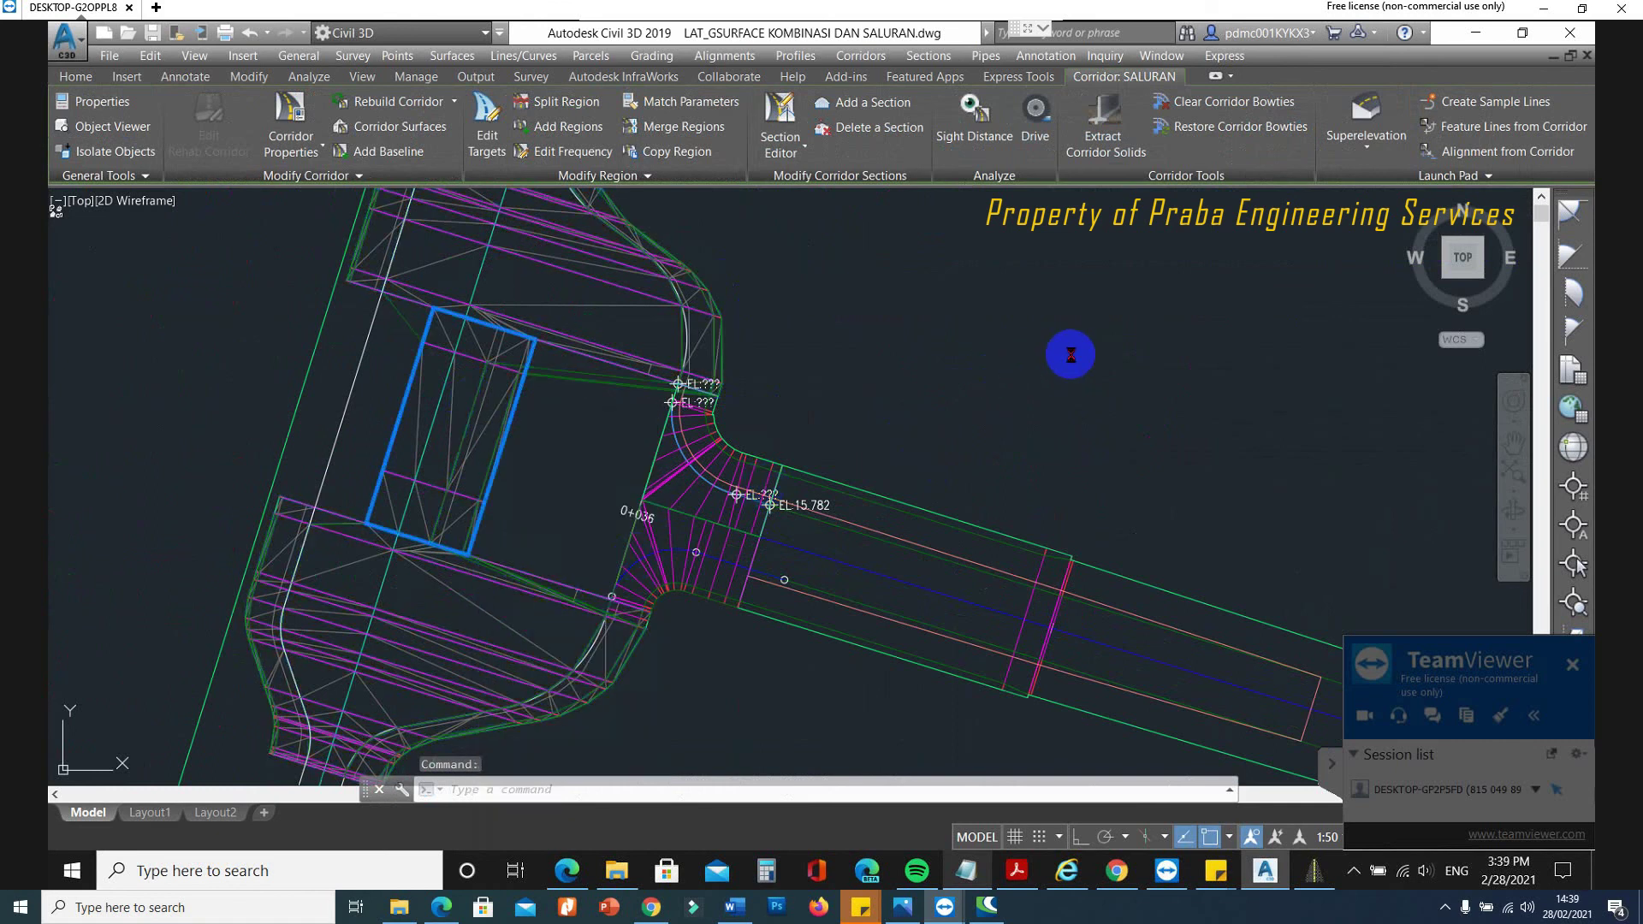
click(1103, 346)
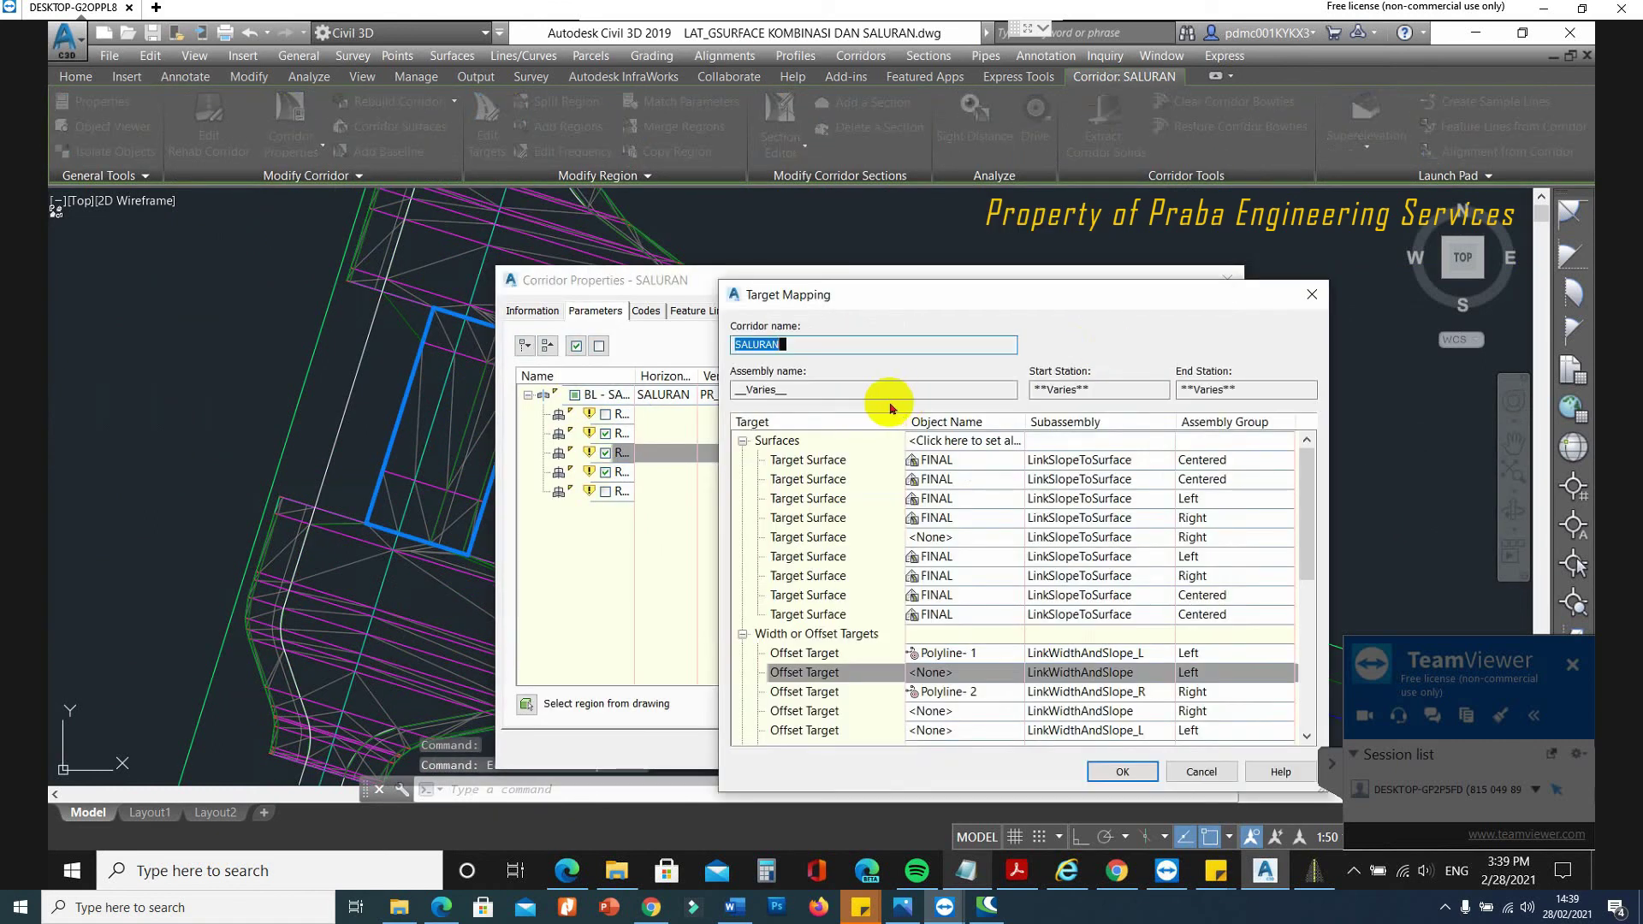
click(947, 440)
click(662, 410)
click(822, 560)
click(1116, 771)
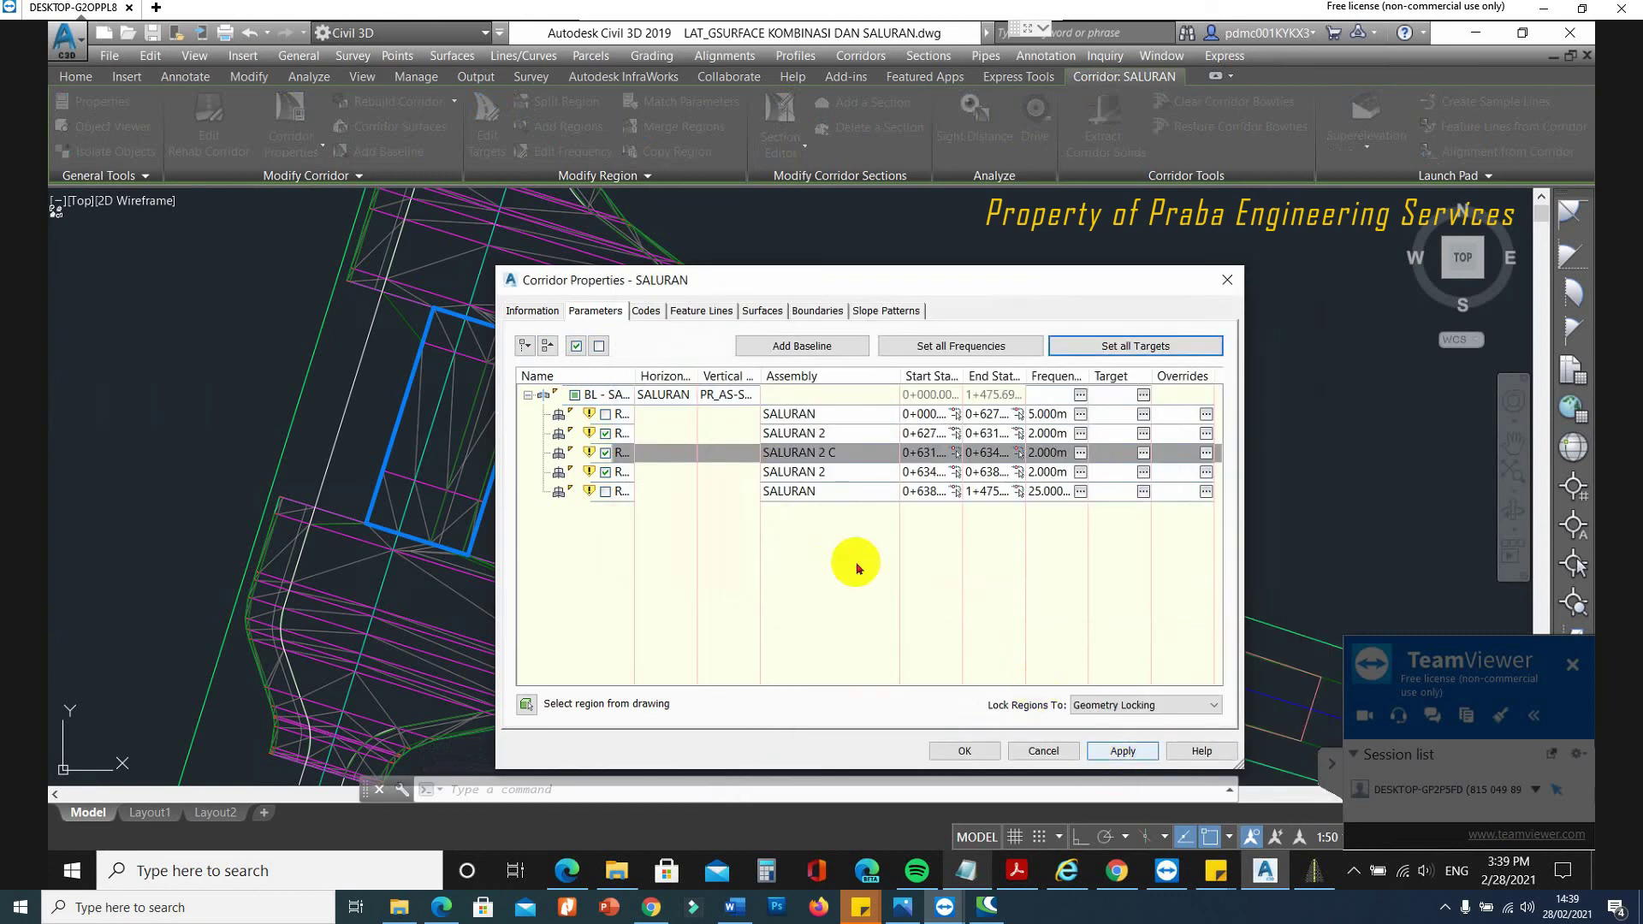
click(956, 756)
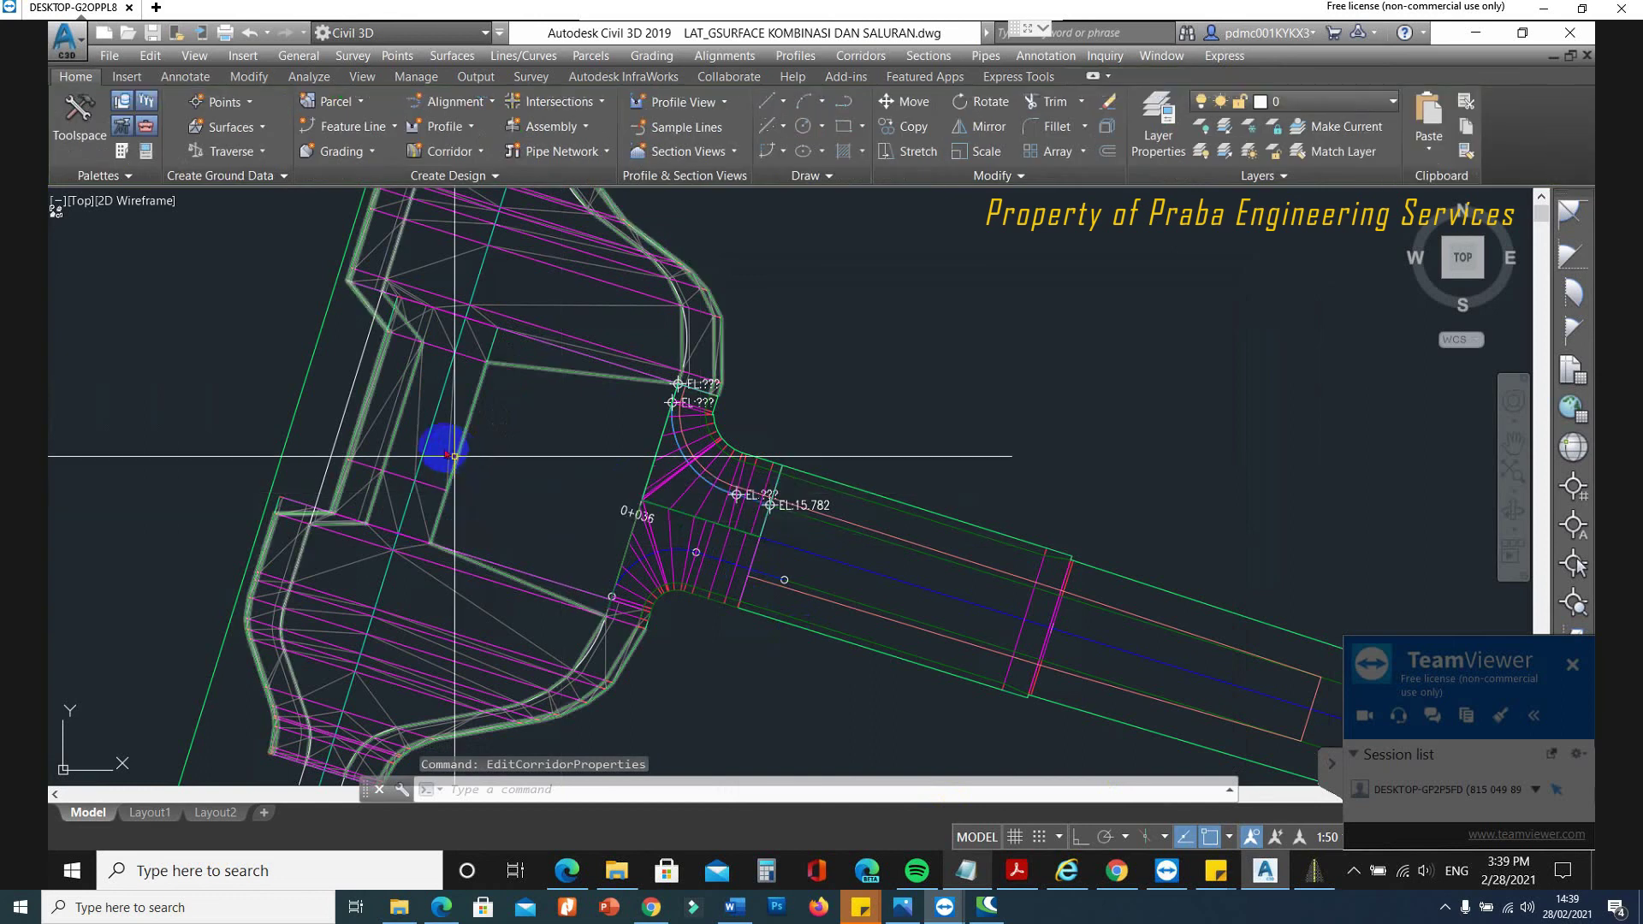
Examine the rebuilt SALURAN corridor's junction region in 3D in the Object Viewer, then return to plan and deselect the corridor.
click(426, 290)
right_click(427, 290)
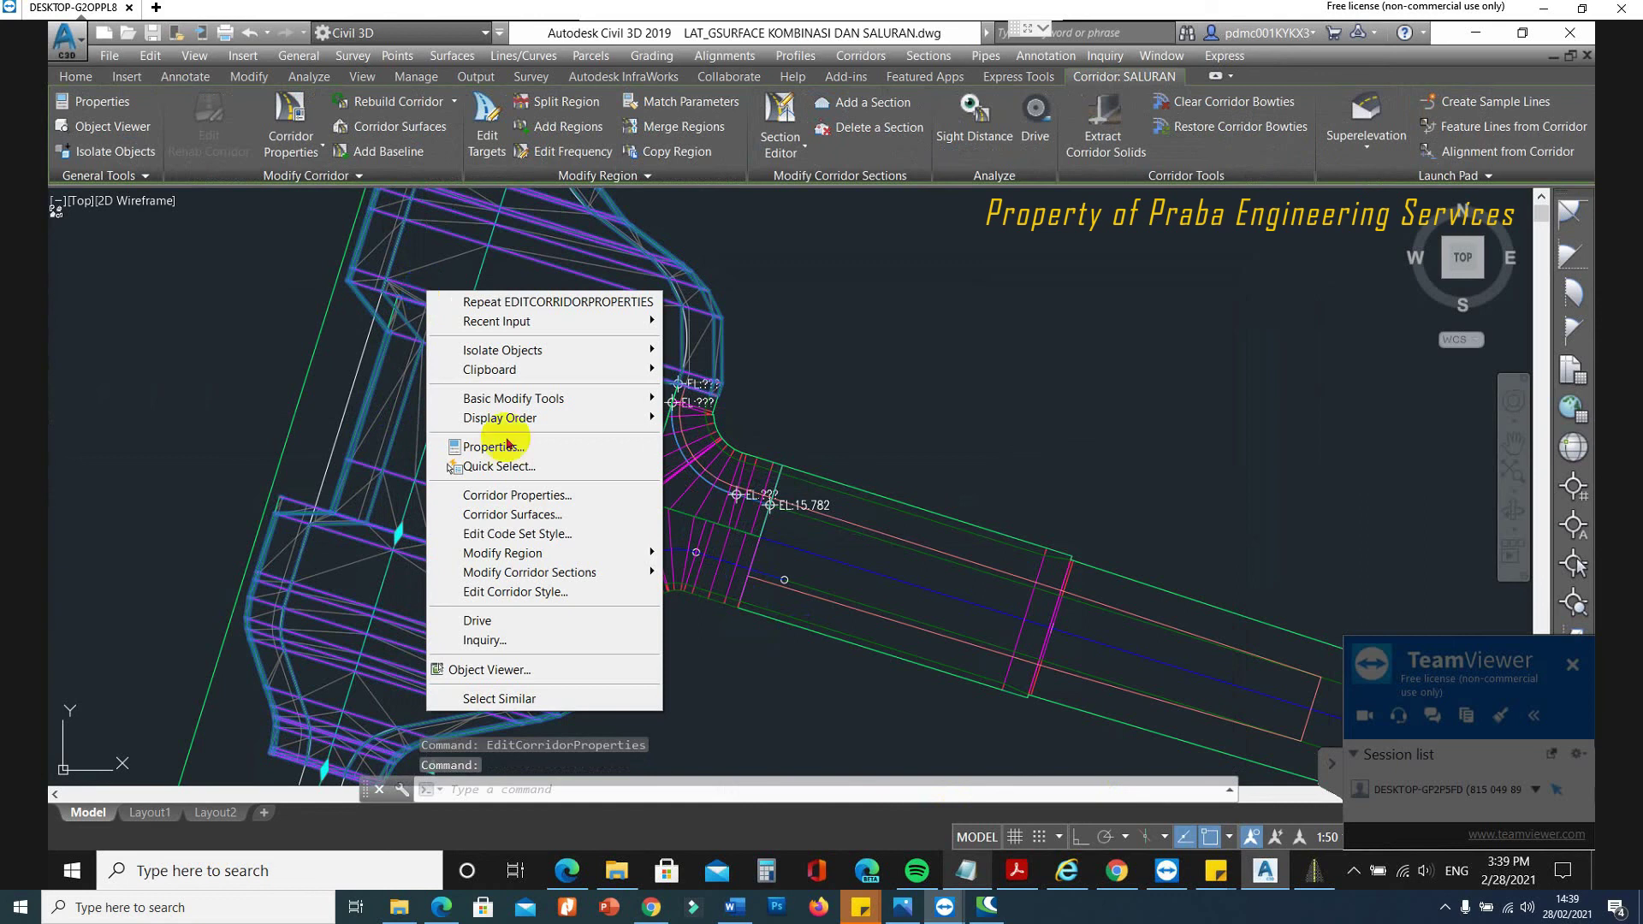
click(505, 672)
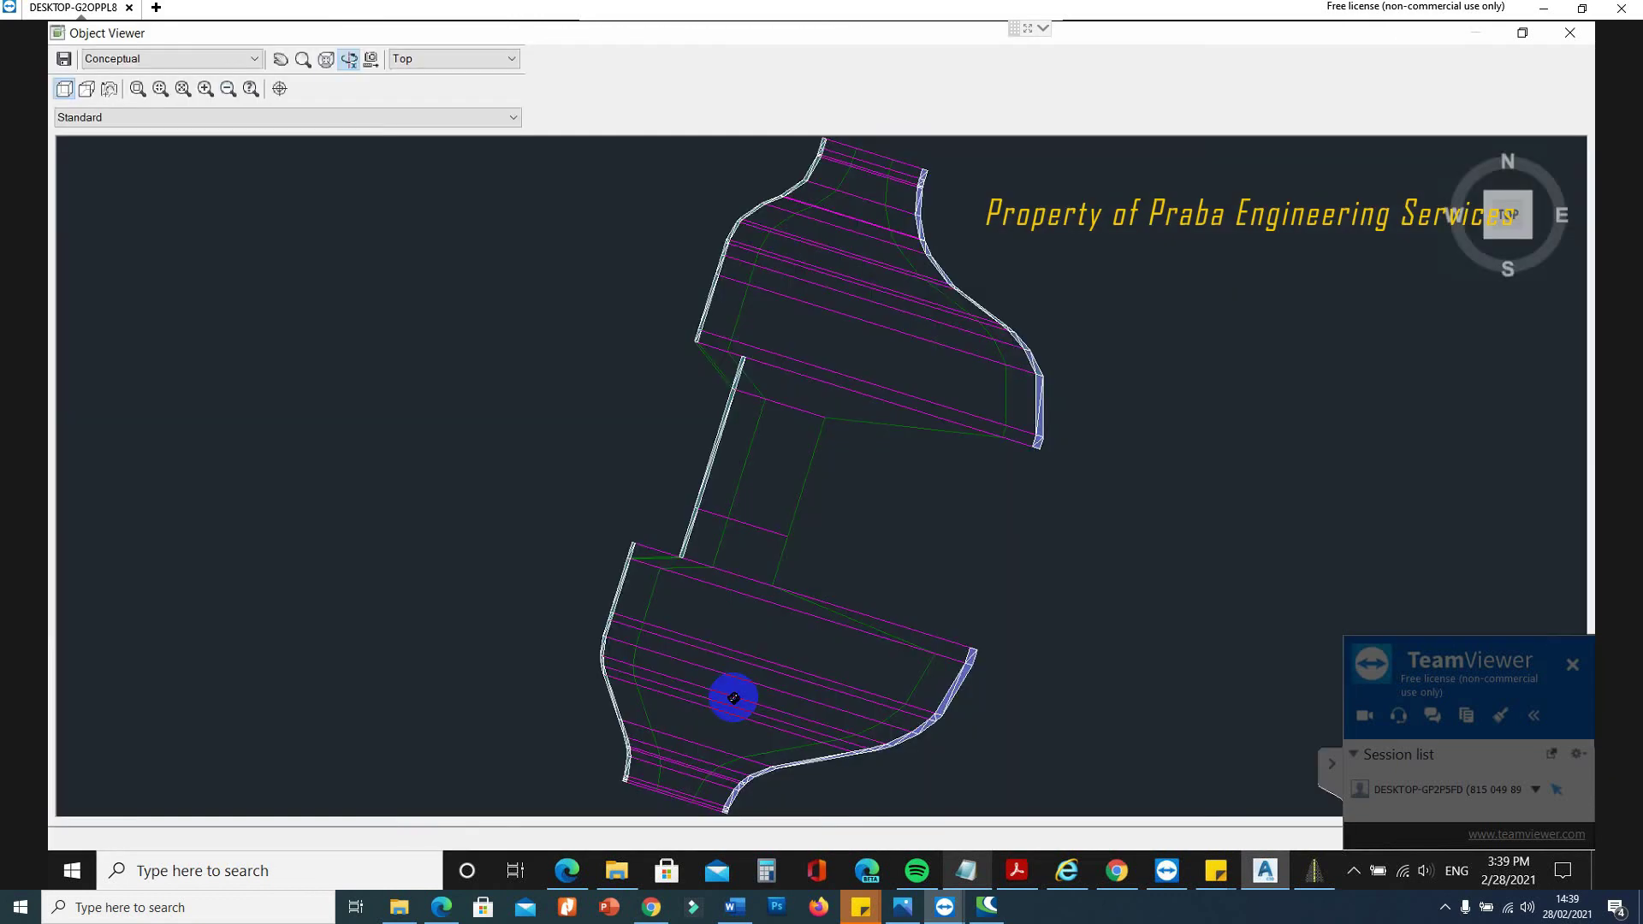
drag(738, 517, 802, 470)
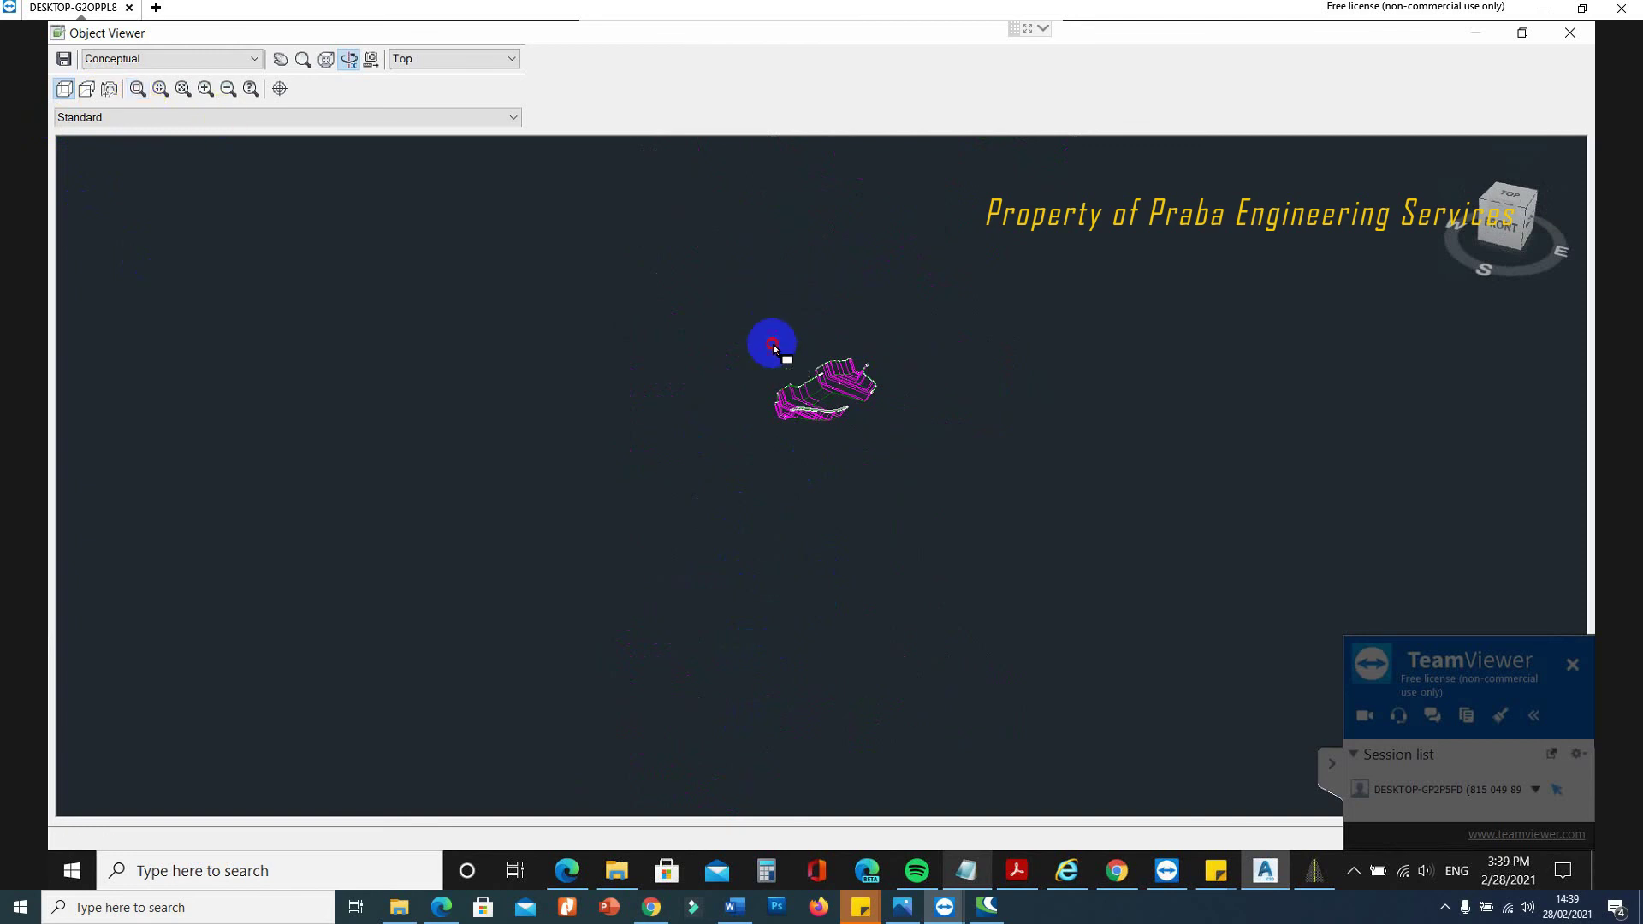
click(848, 426)
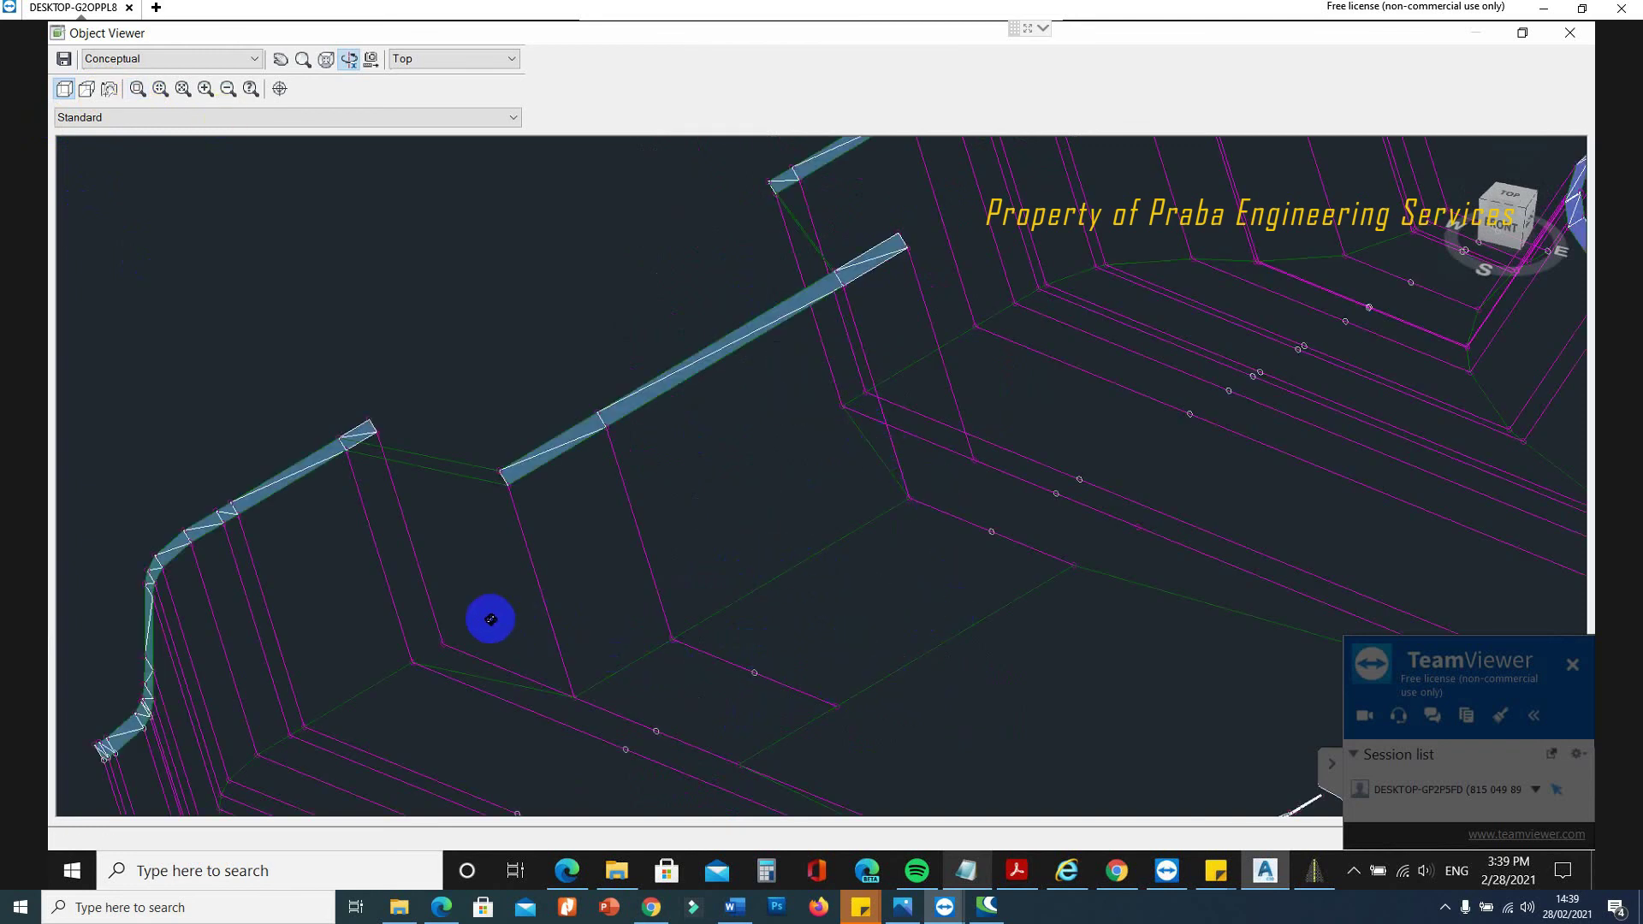
scroll(674, 470, down, 5)
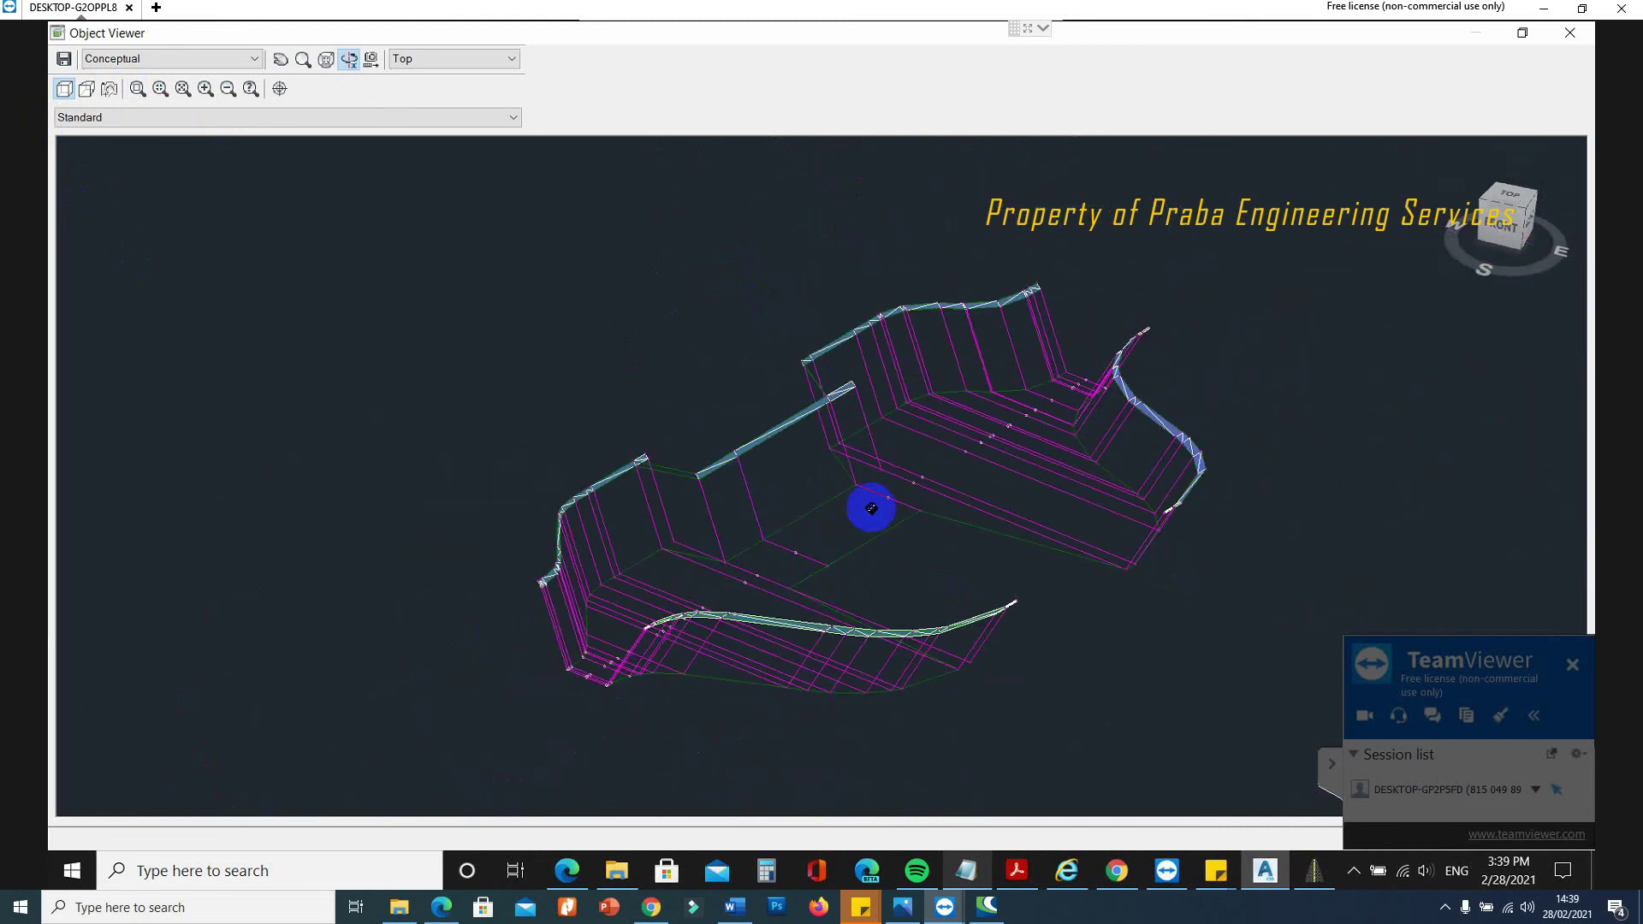
scroll(871, 508, up, 3)
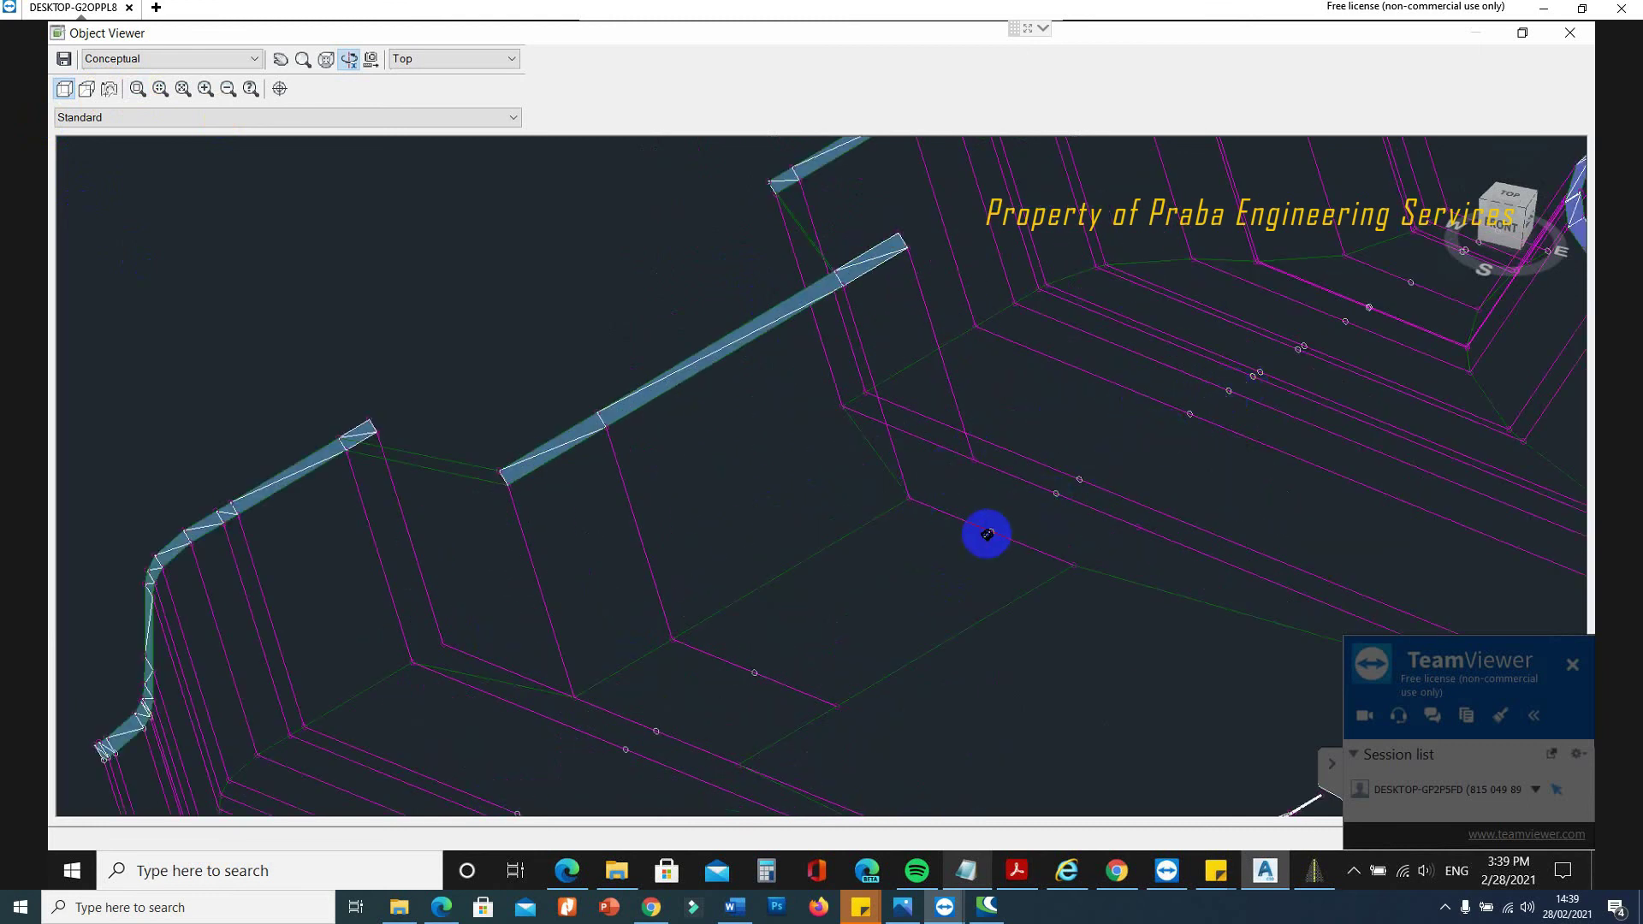
scroll(845, 390, down, 5)
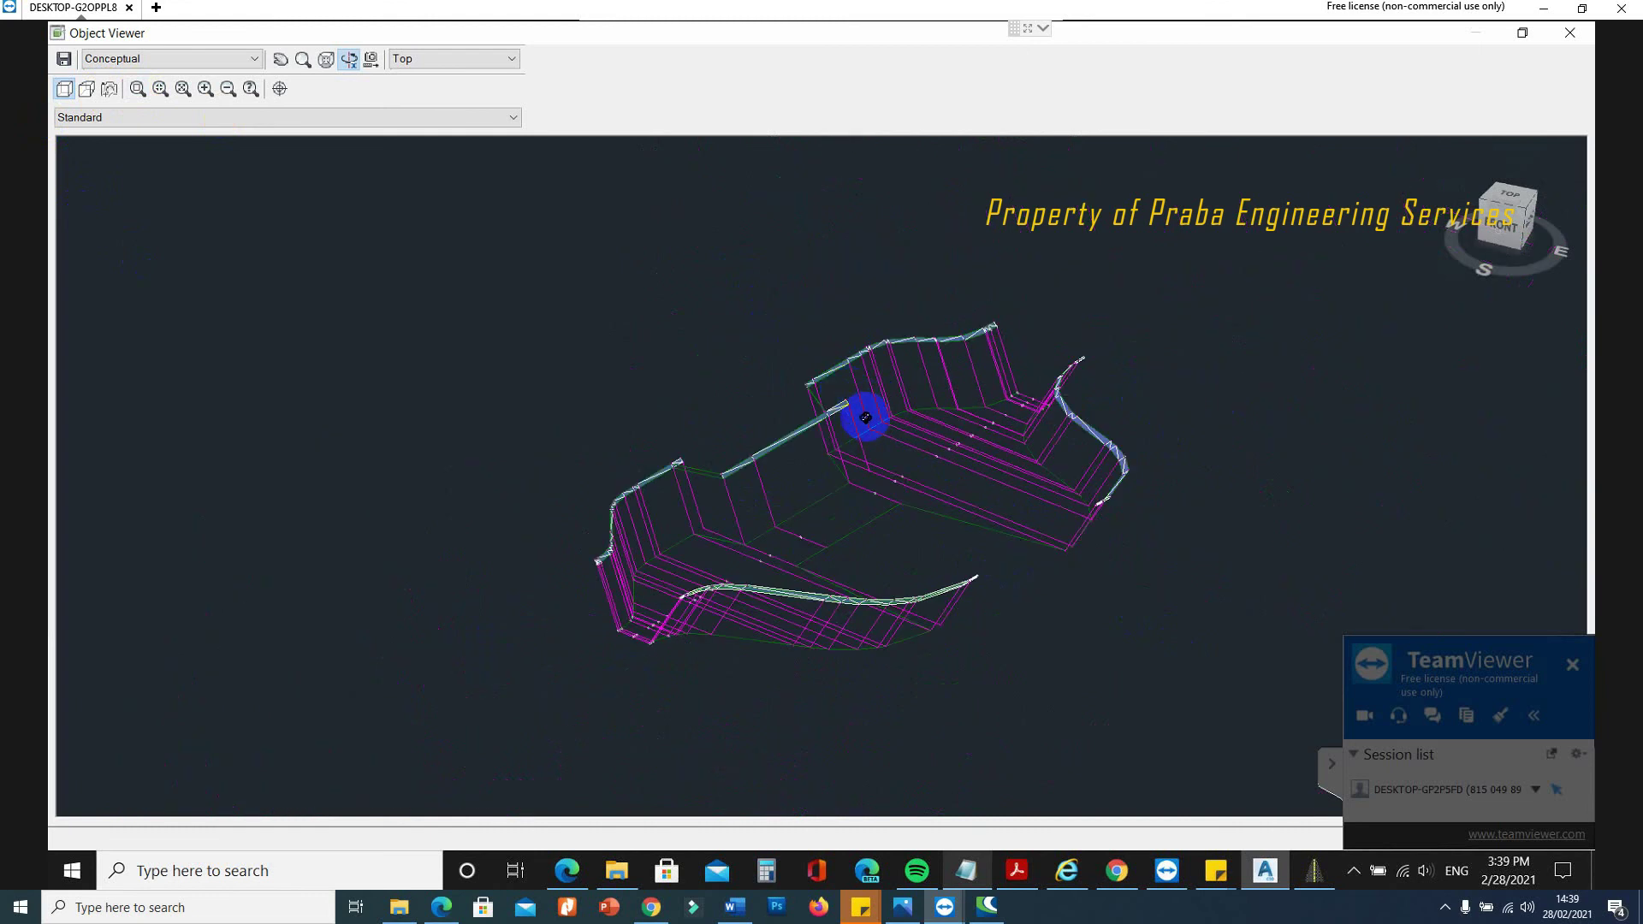
key(Escape)
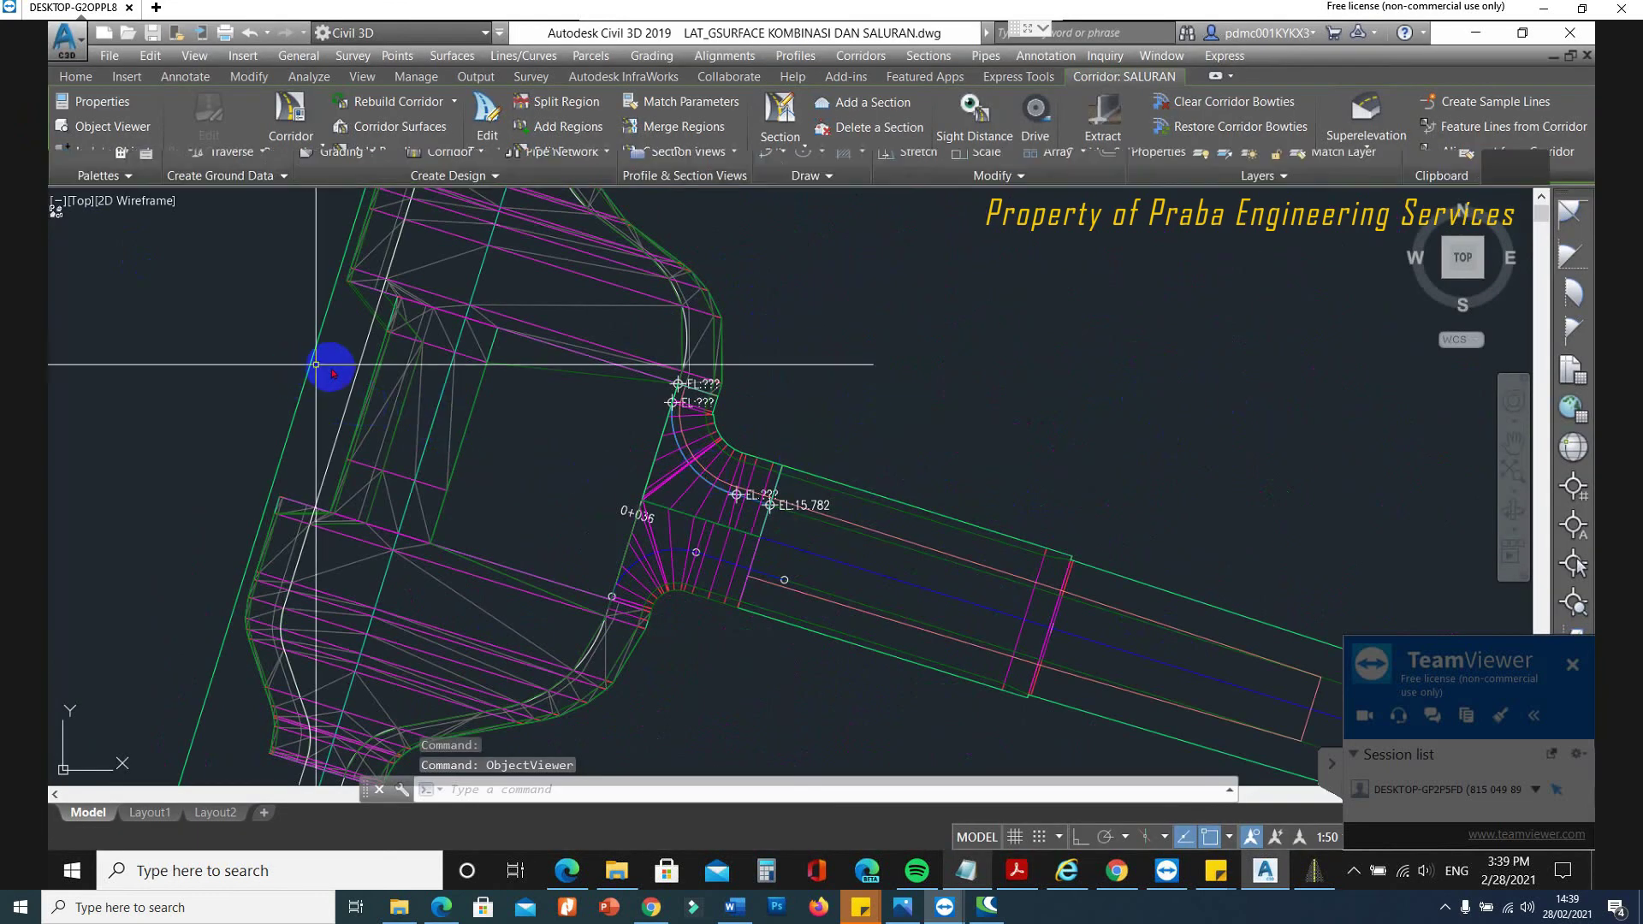
key(Escape)
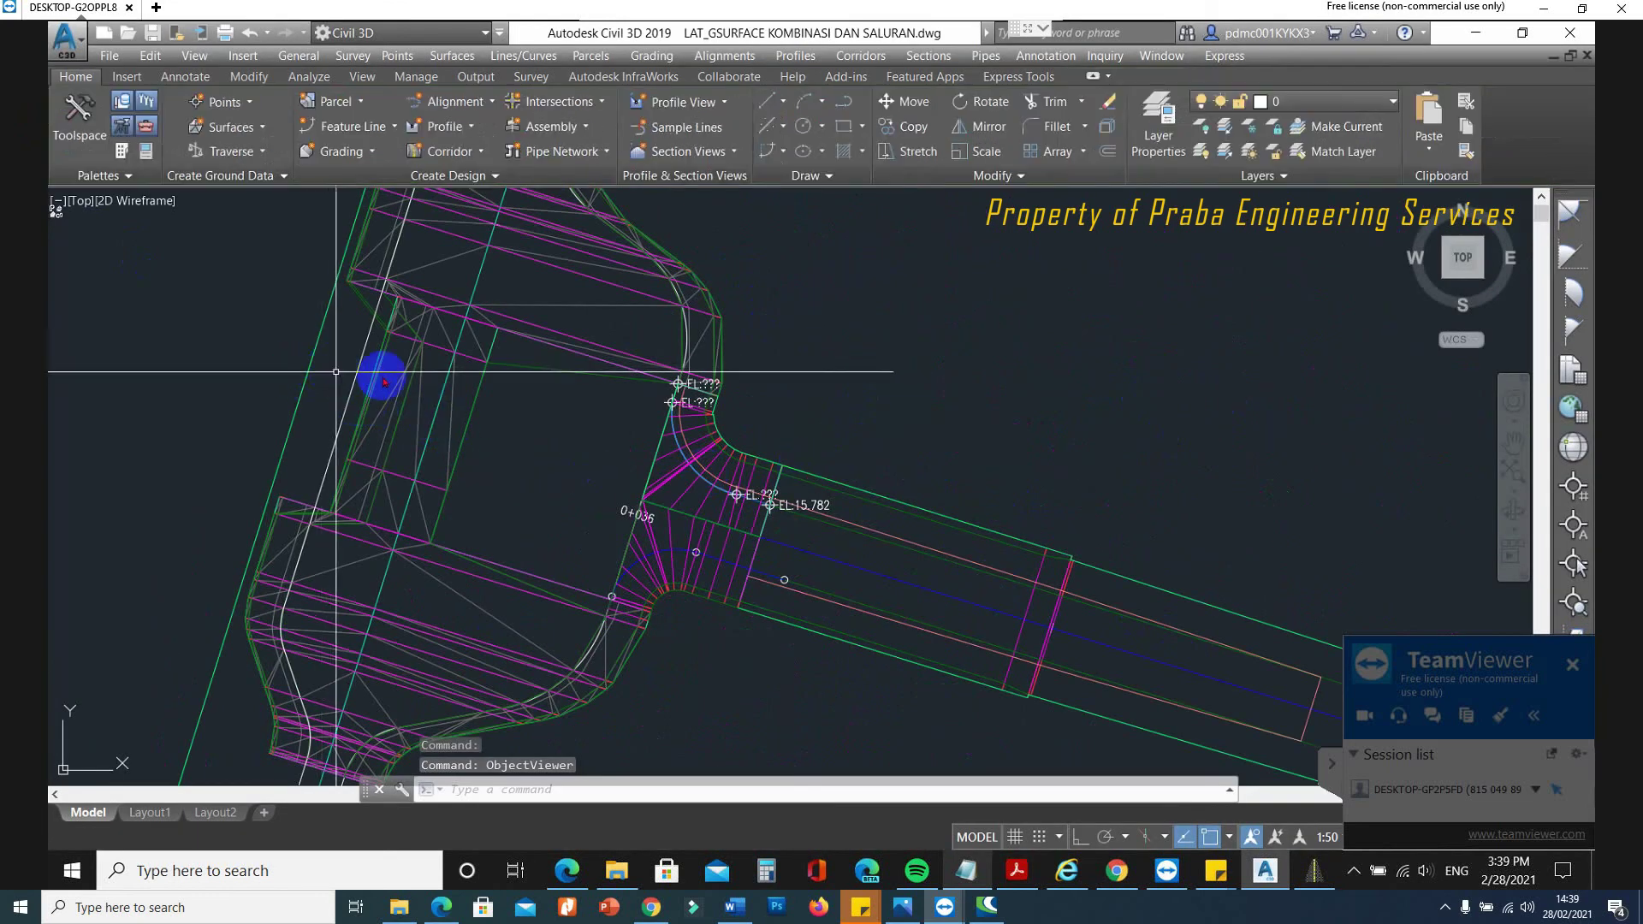
In the SALURAN 2 C region's target mapping, set the LinkWidthAndSlope_L offset target to the curved polyline on the junction side.
click(532, 318)
right_click(531, 324)
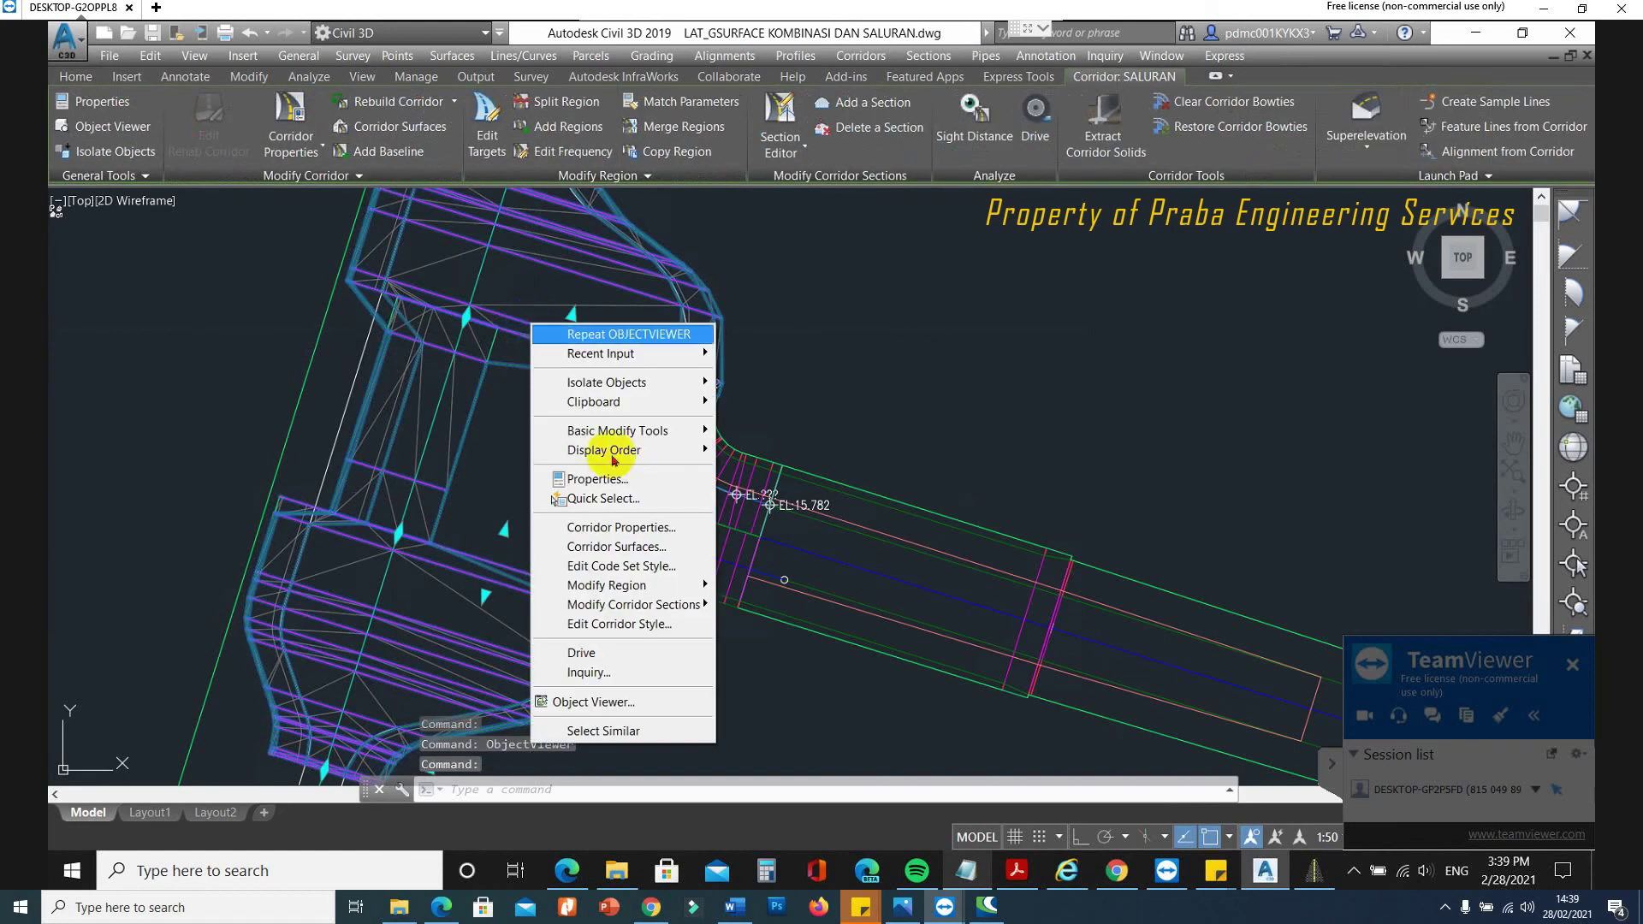
click(621, 527)
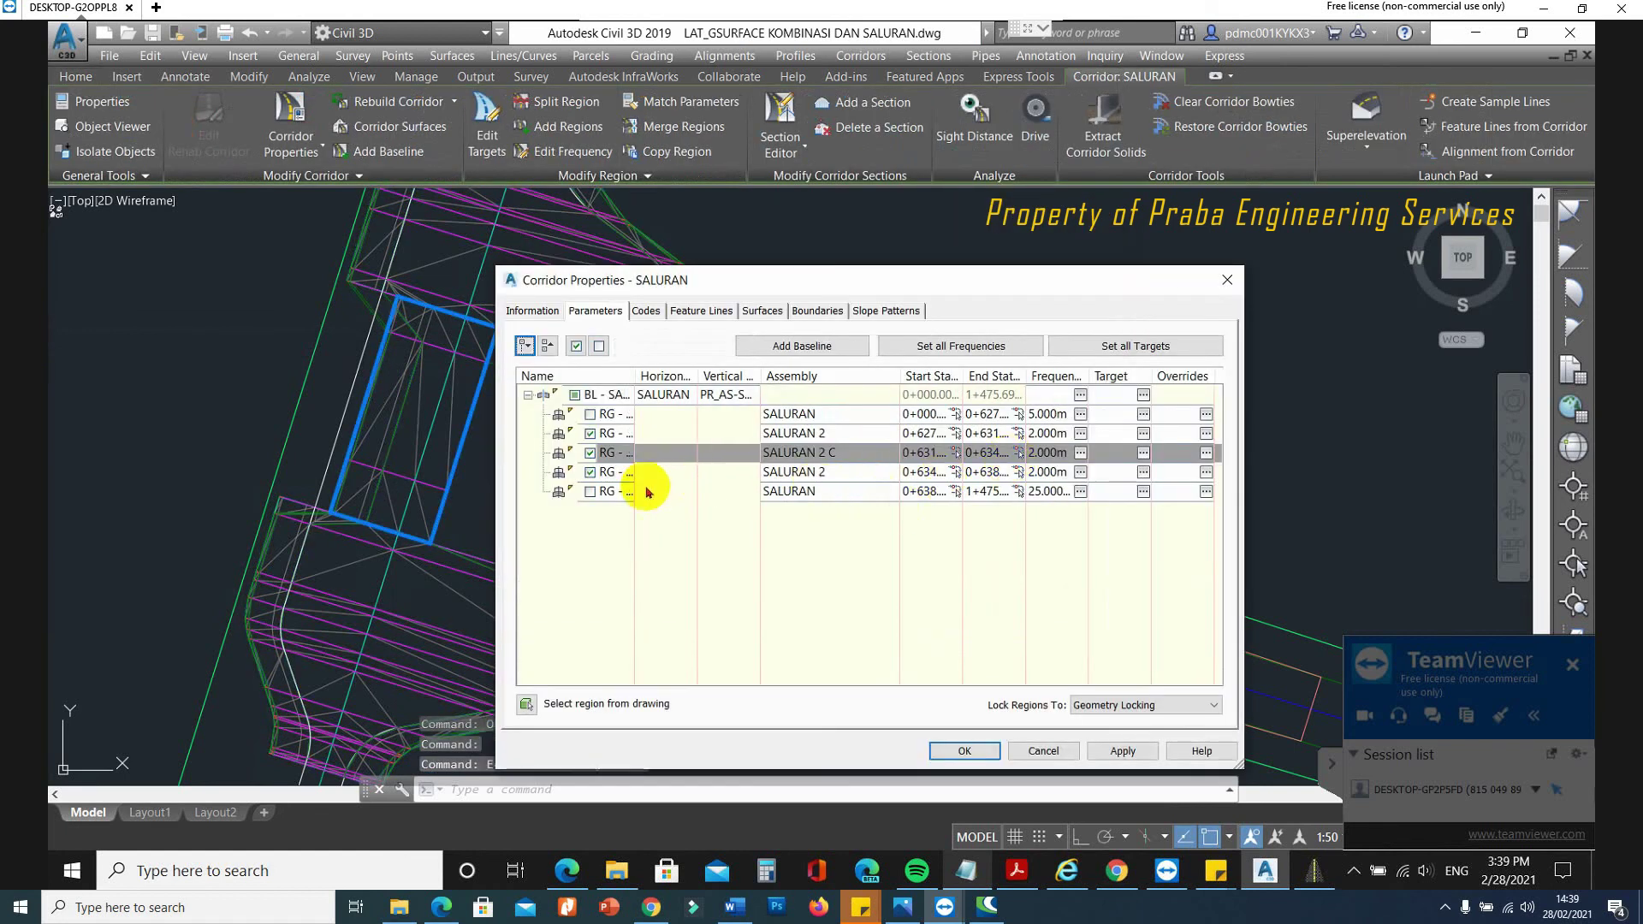
click(1143, 456)
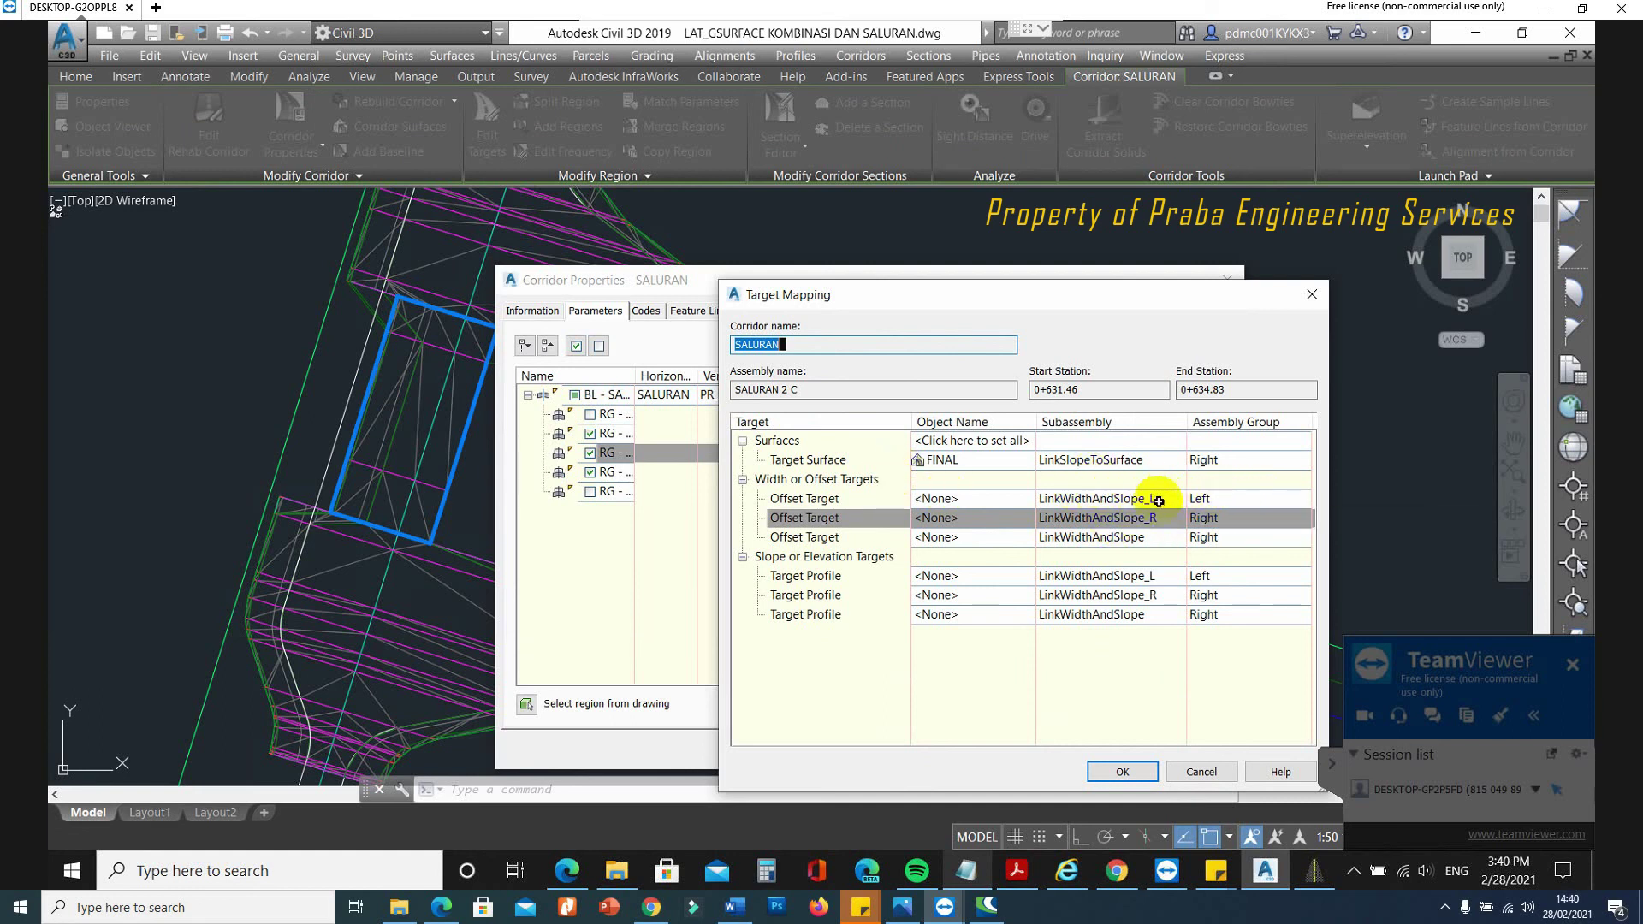
click(974, 500)
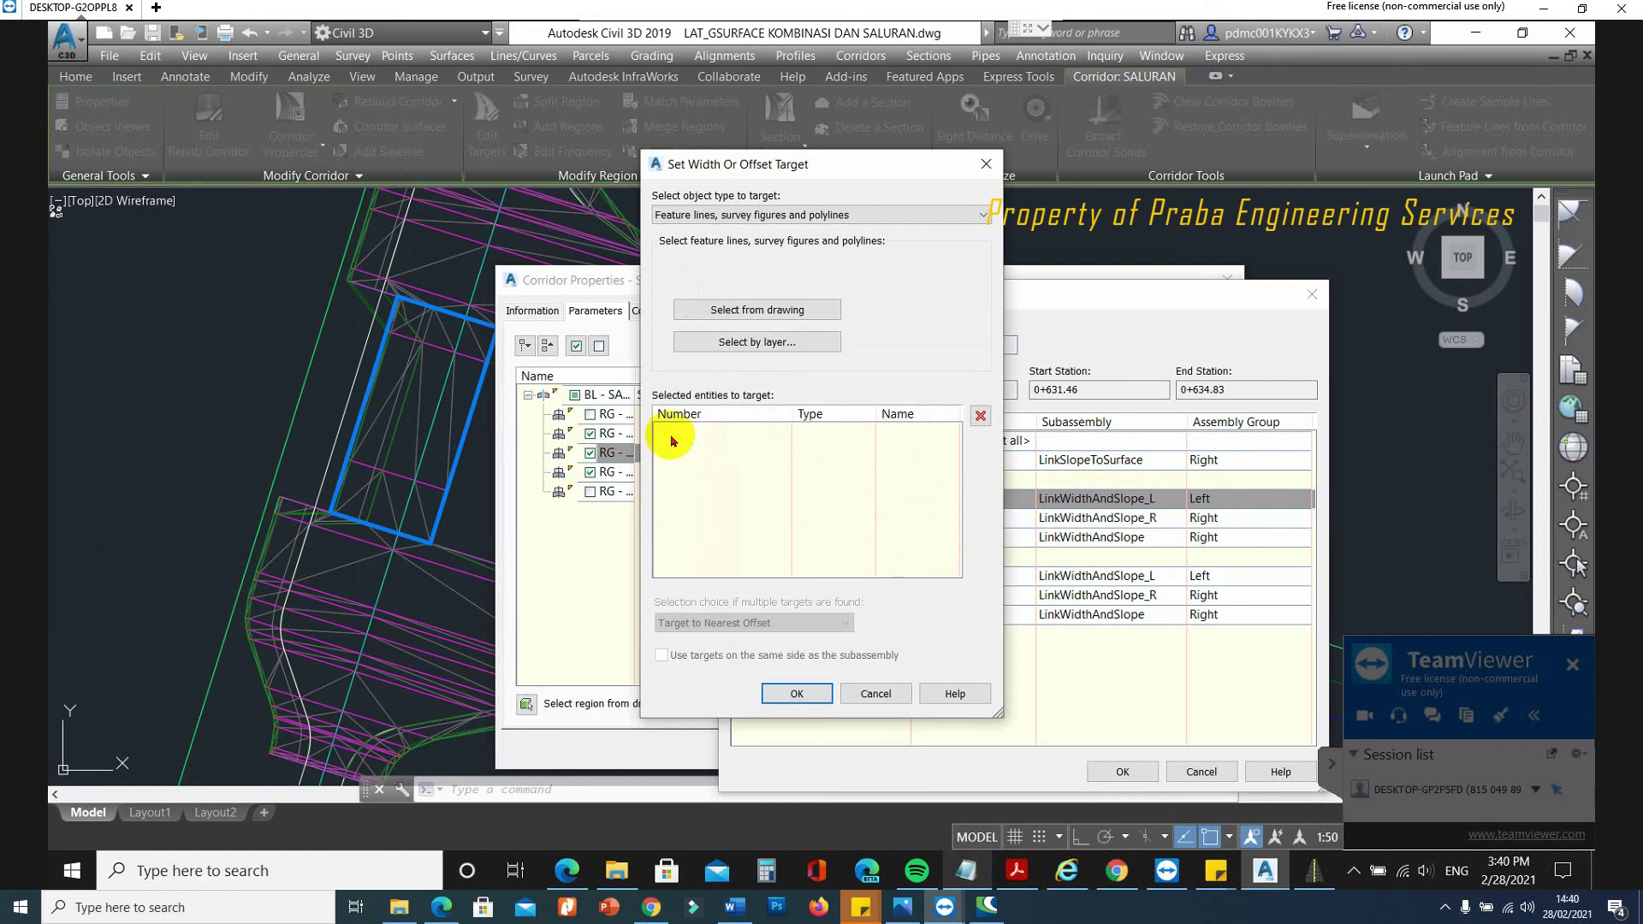
click(773, 310)
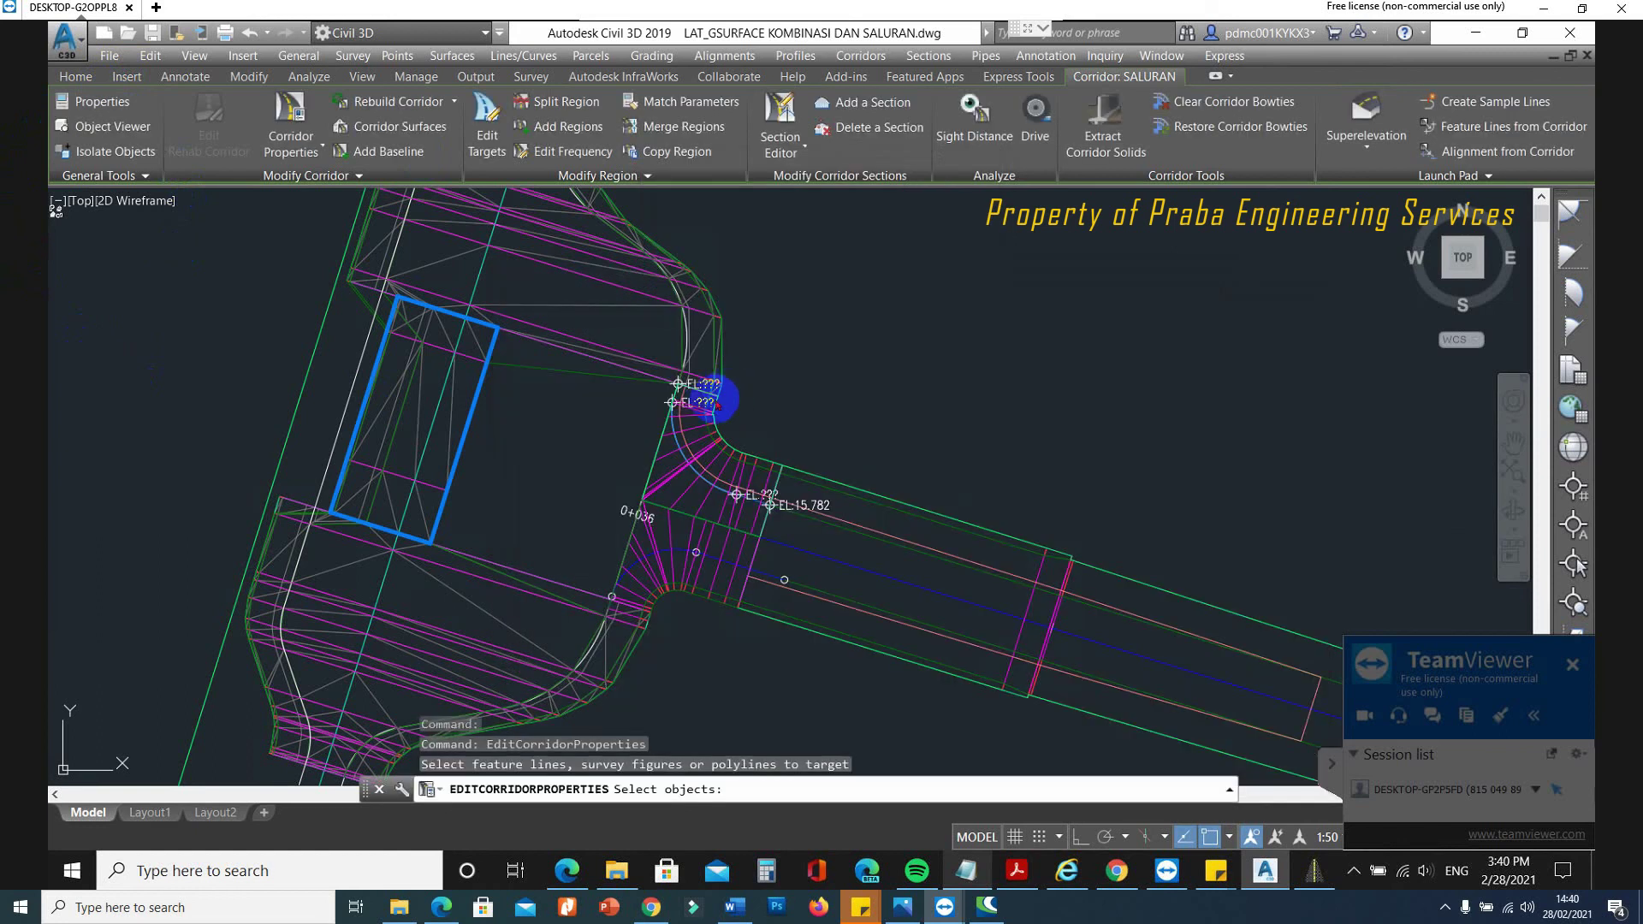
scroll(680, 342, up, 3)
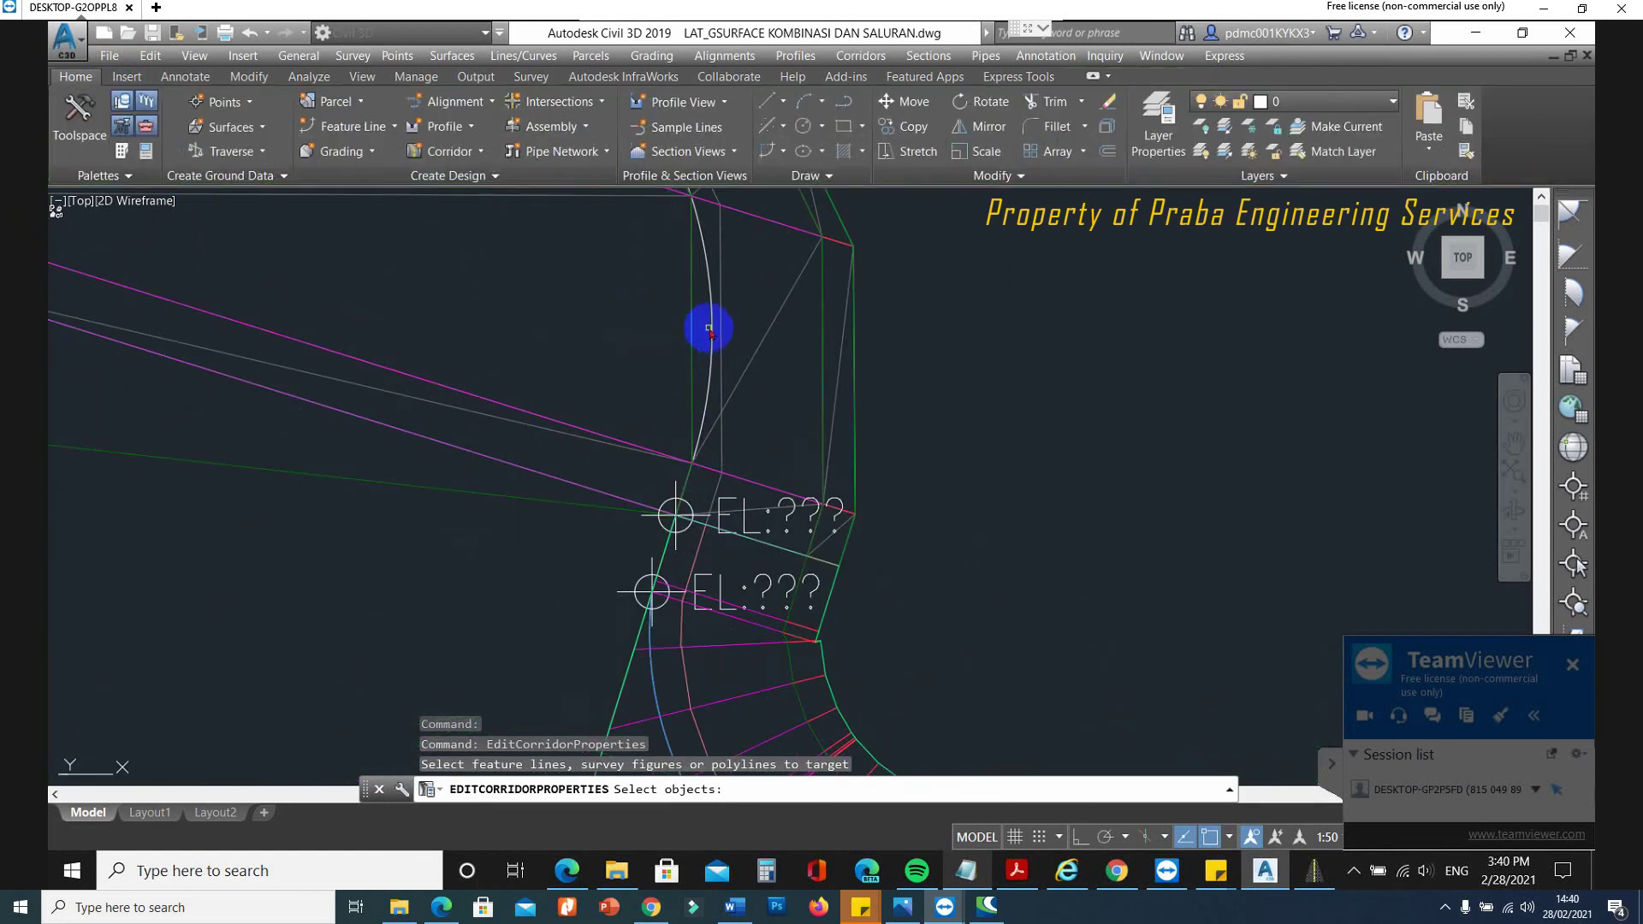
click(707, 365)
scroll(707, 365, down, 4)
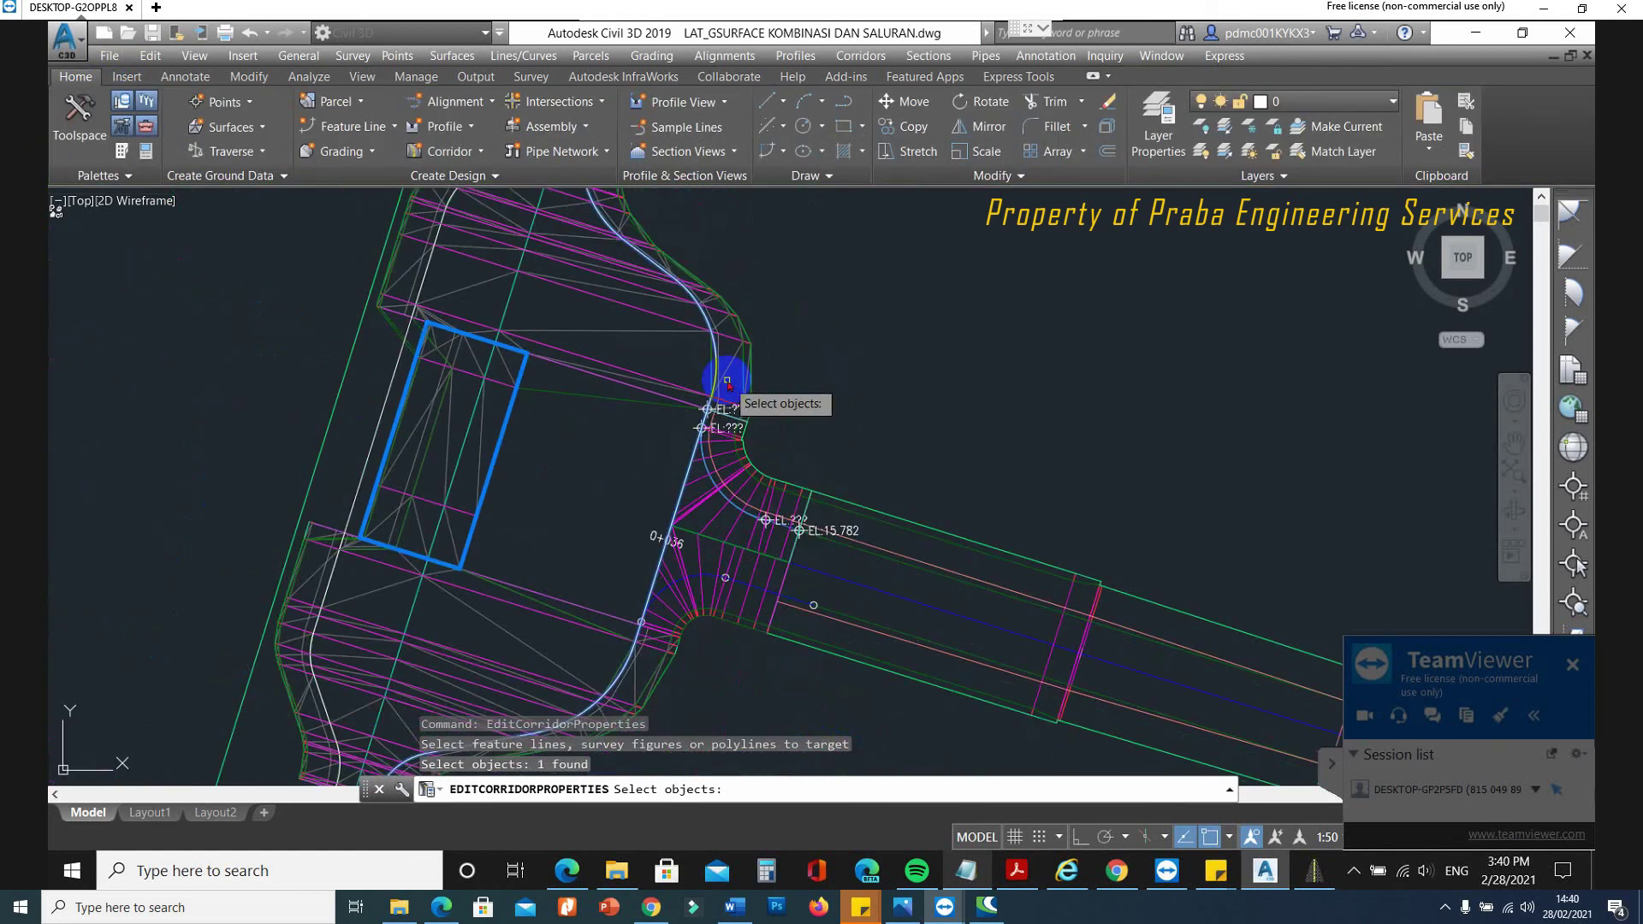
right_click(726, 382)
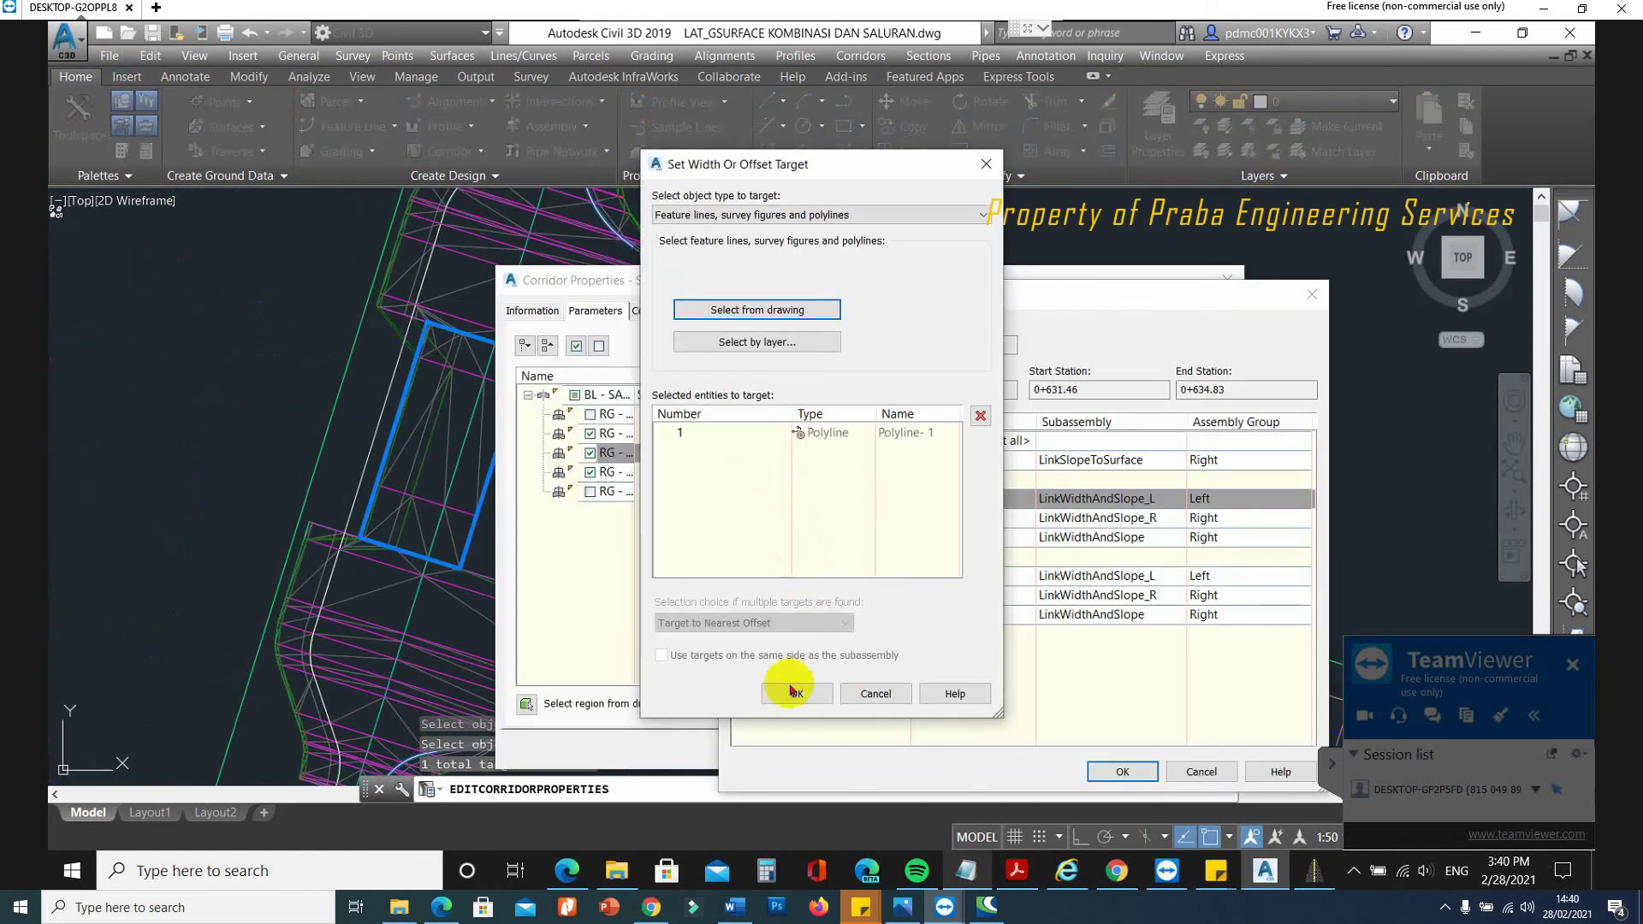
click(781, 679)
Set the LinkWidthAndSlope_R offset target of the SALURAN 2 C region to the polyline on the side opposite the junction.
click(1022, 520)
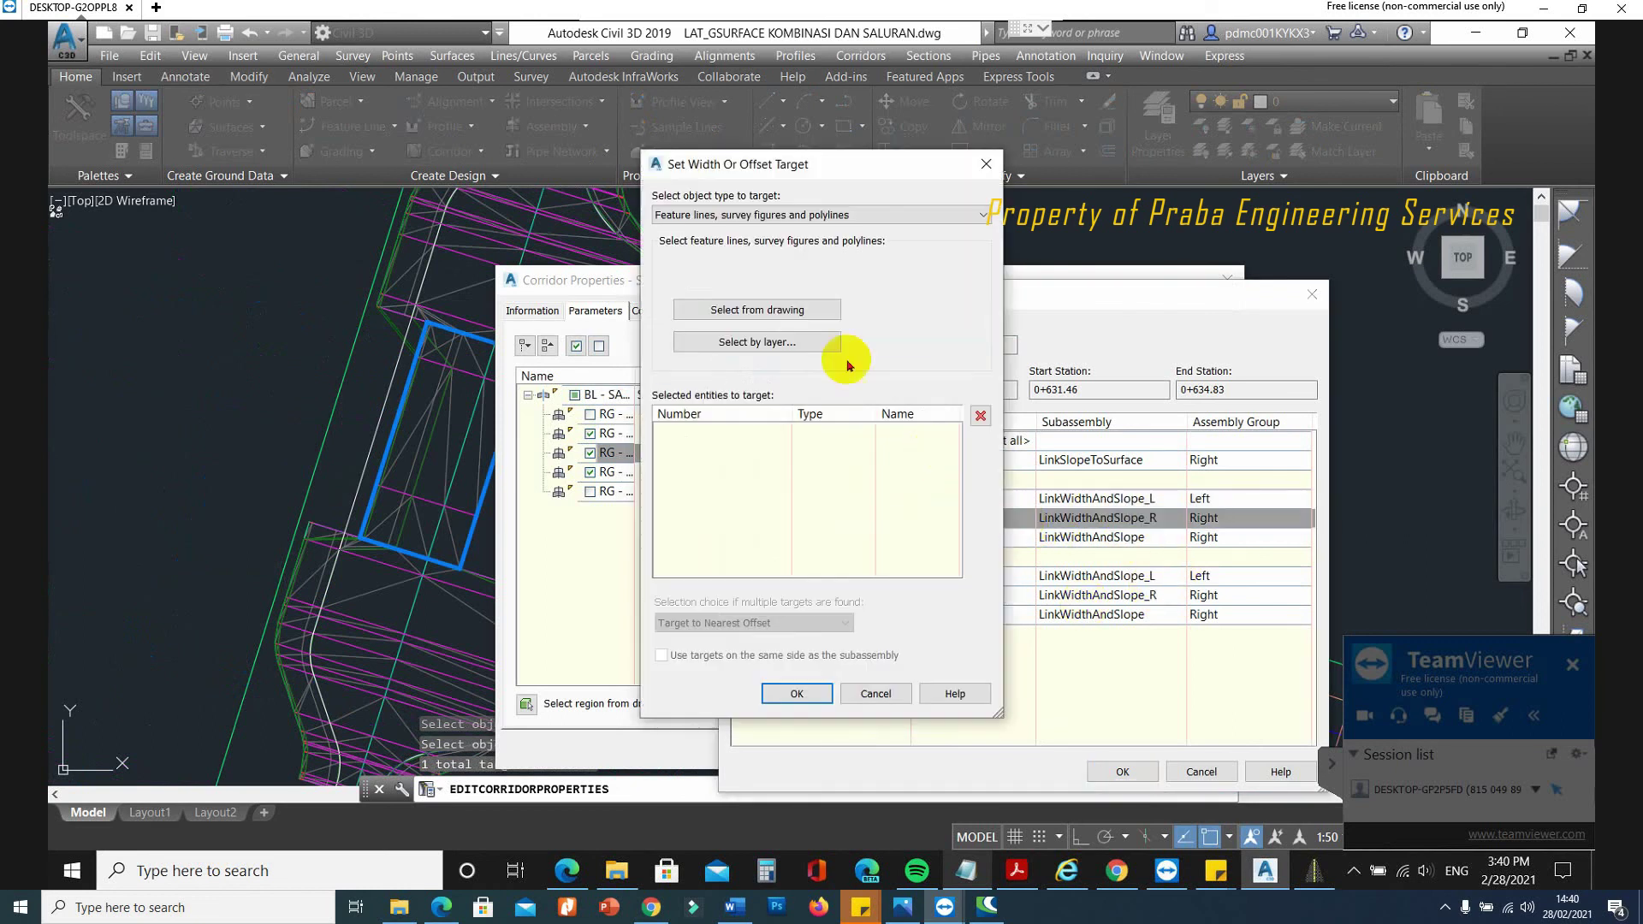
click(803, 313)
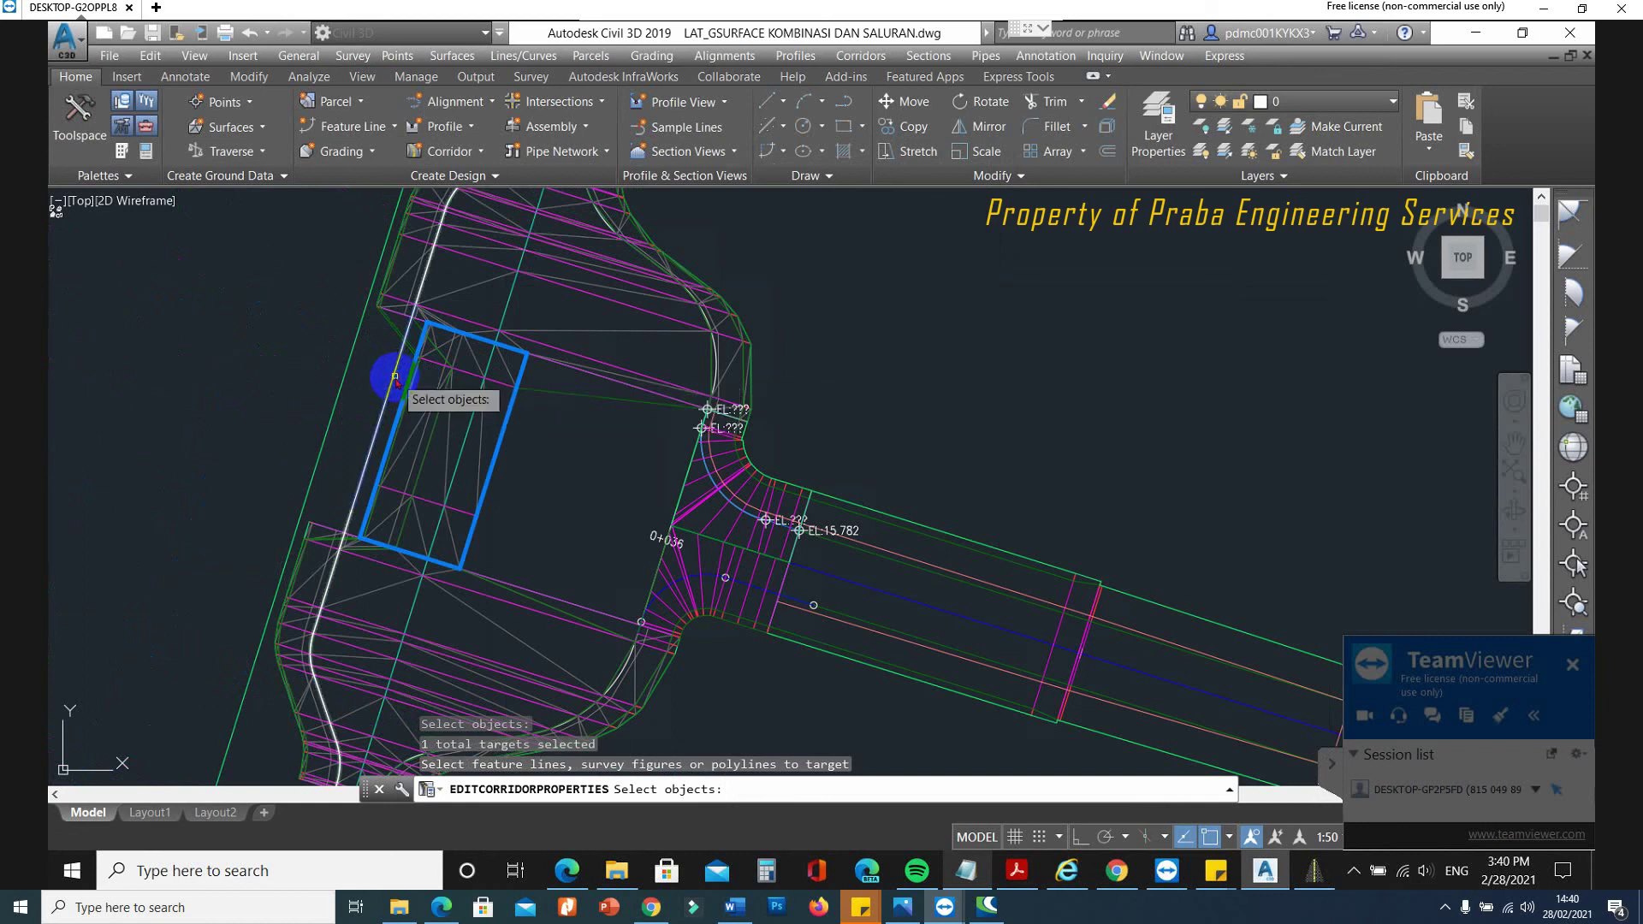
click(395, 377)
key(Return)
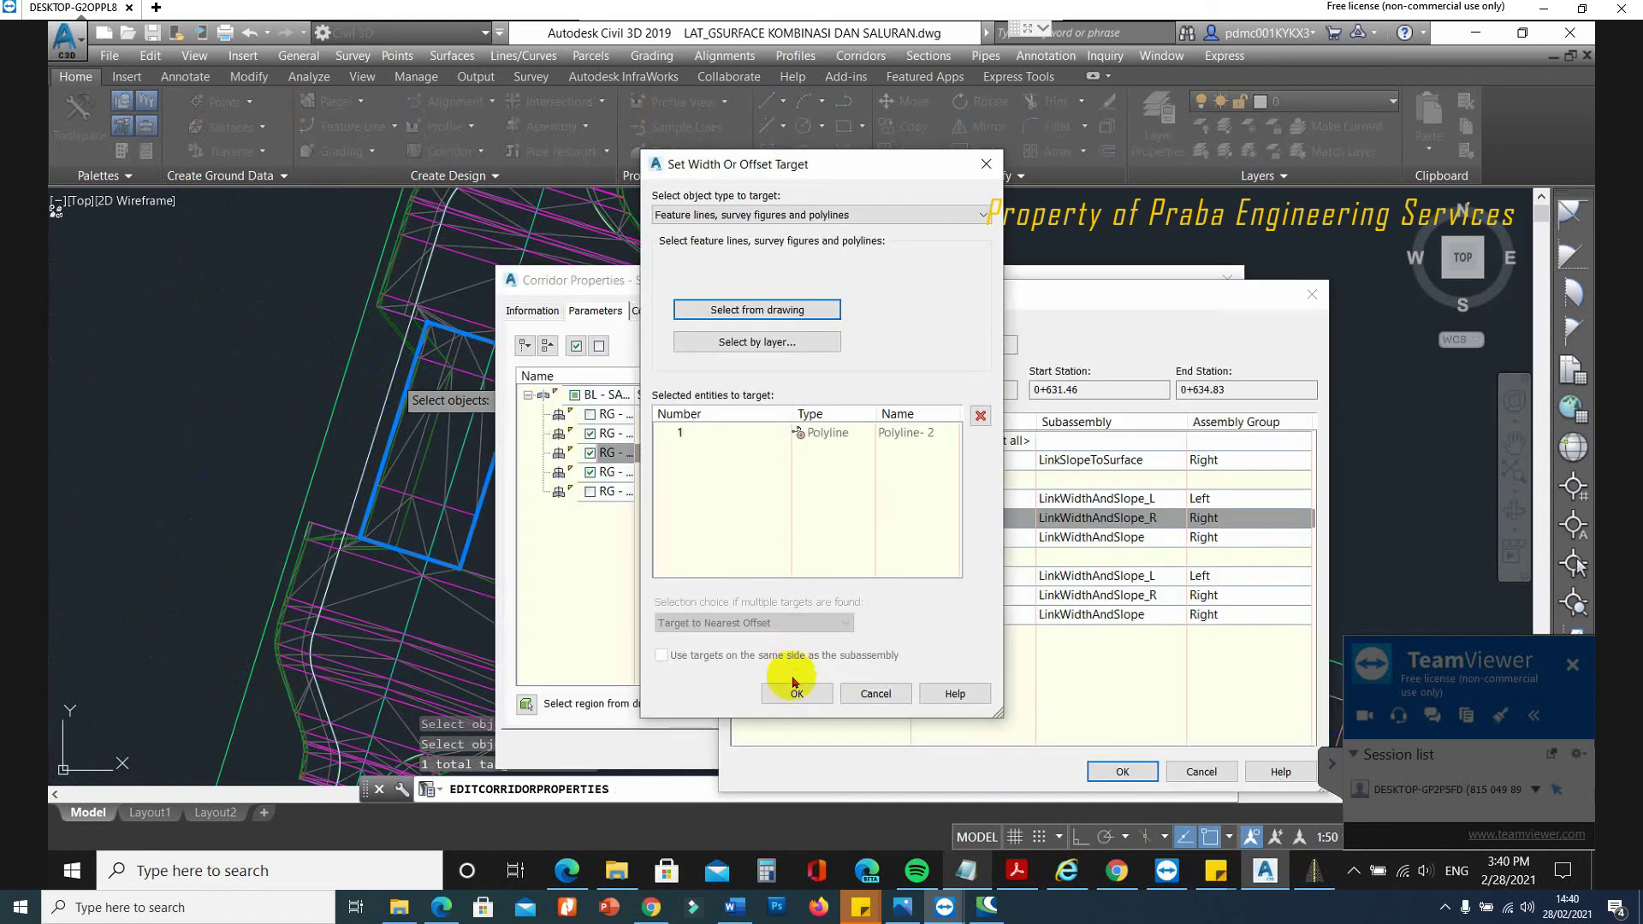
click(786, 685)
Accept the target mapping and corridor properties to rebuild SALURAN, then save the drawing.
click(1122, 773)
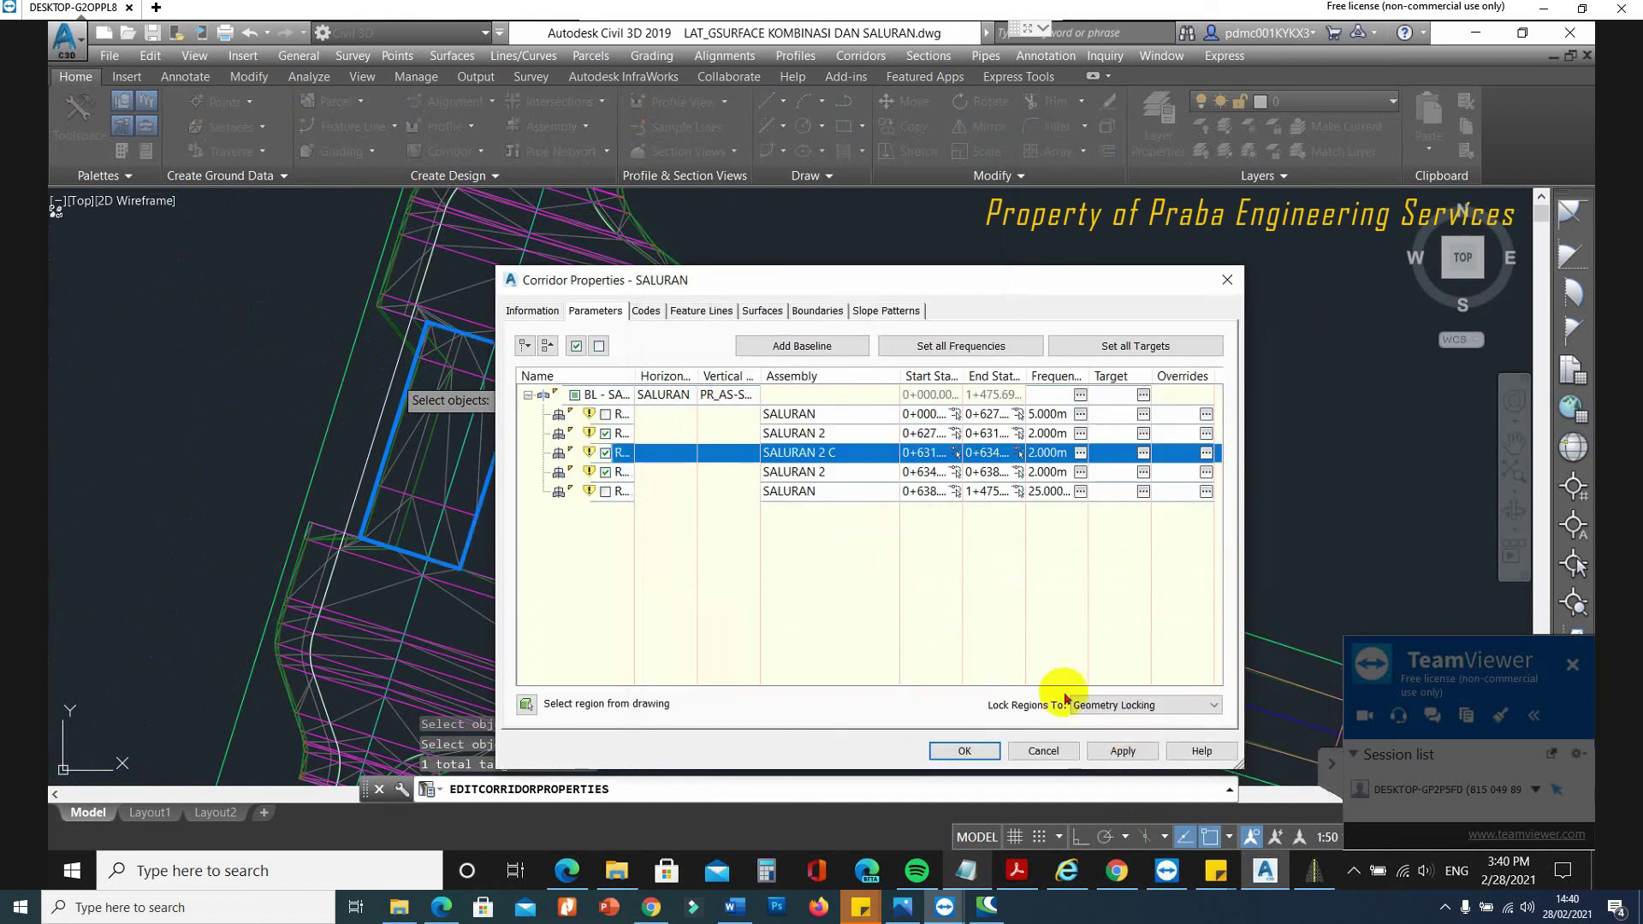
click(961, 749)
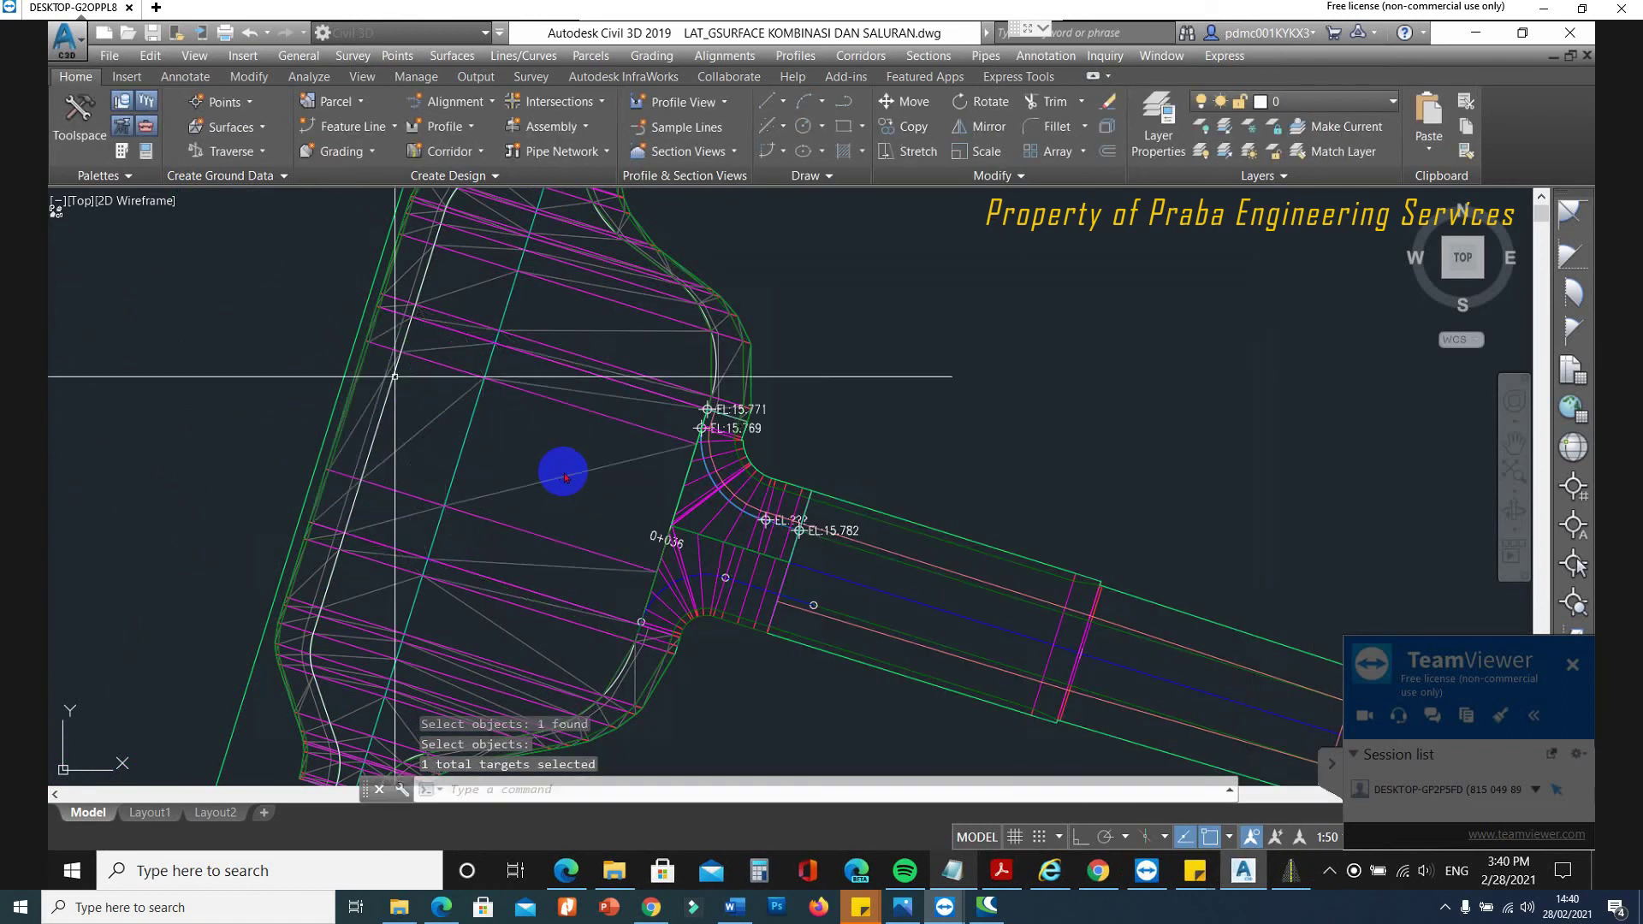
click(152, 37)
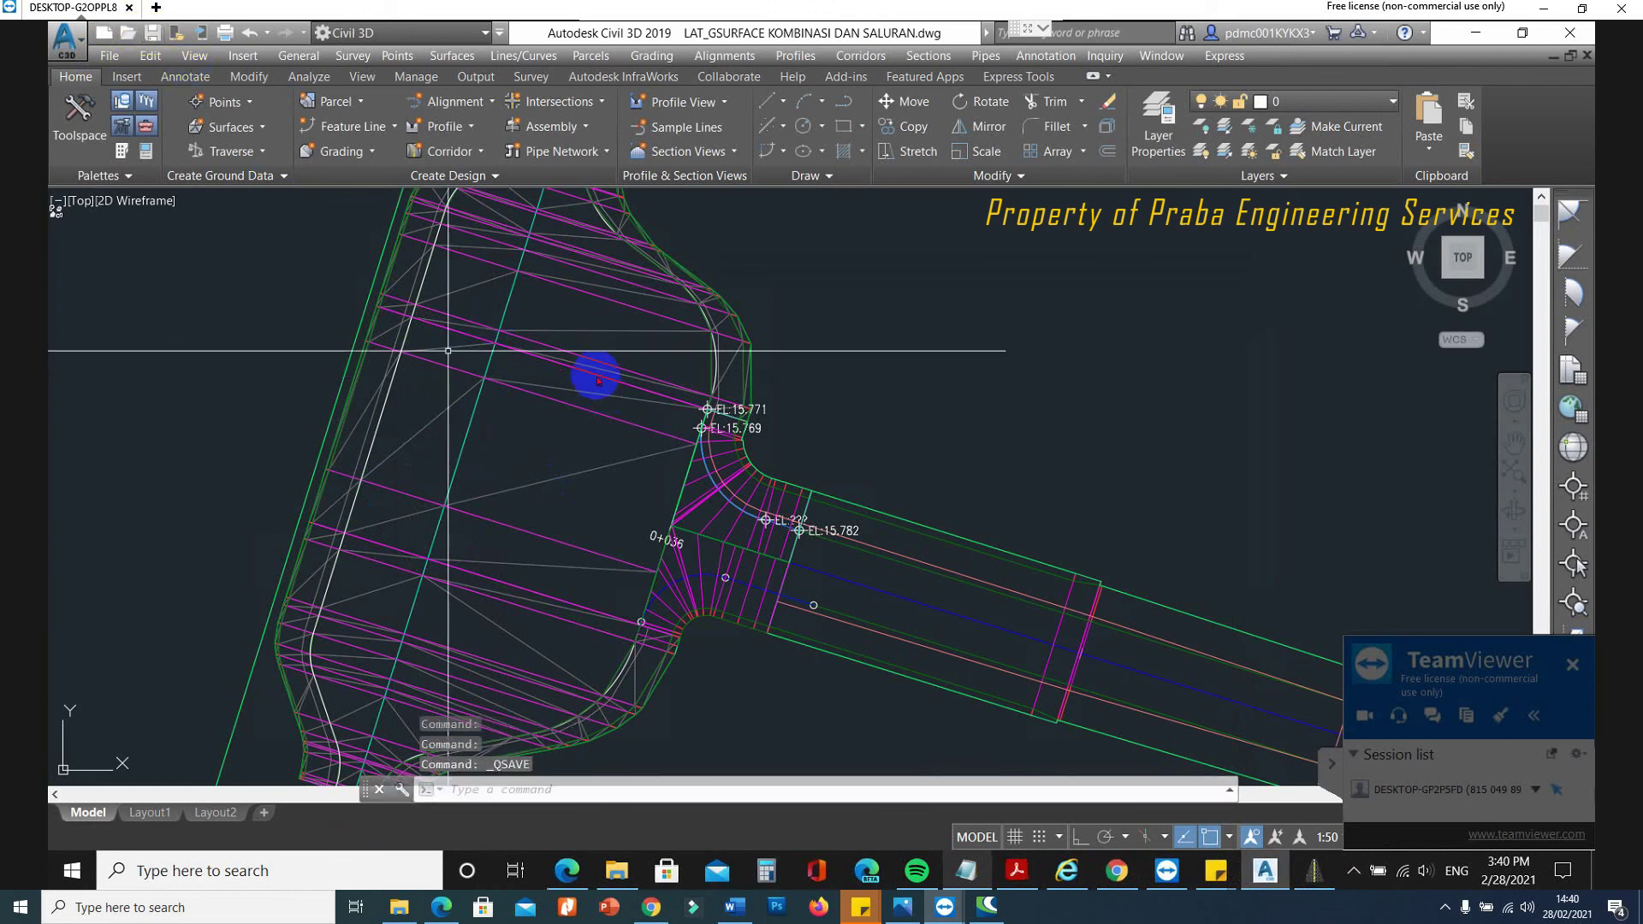
Select the SALURAN corridor together with the branch and junction corridors, and examine in the Object Viewer how they connect in 3D.
scroll(598, 380, down, 2)
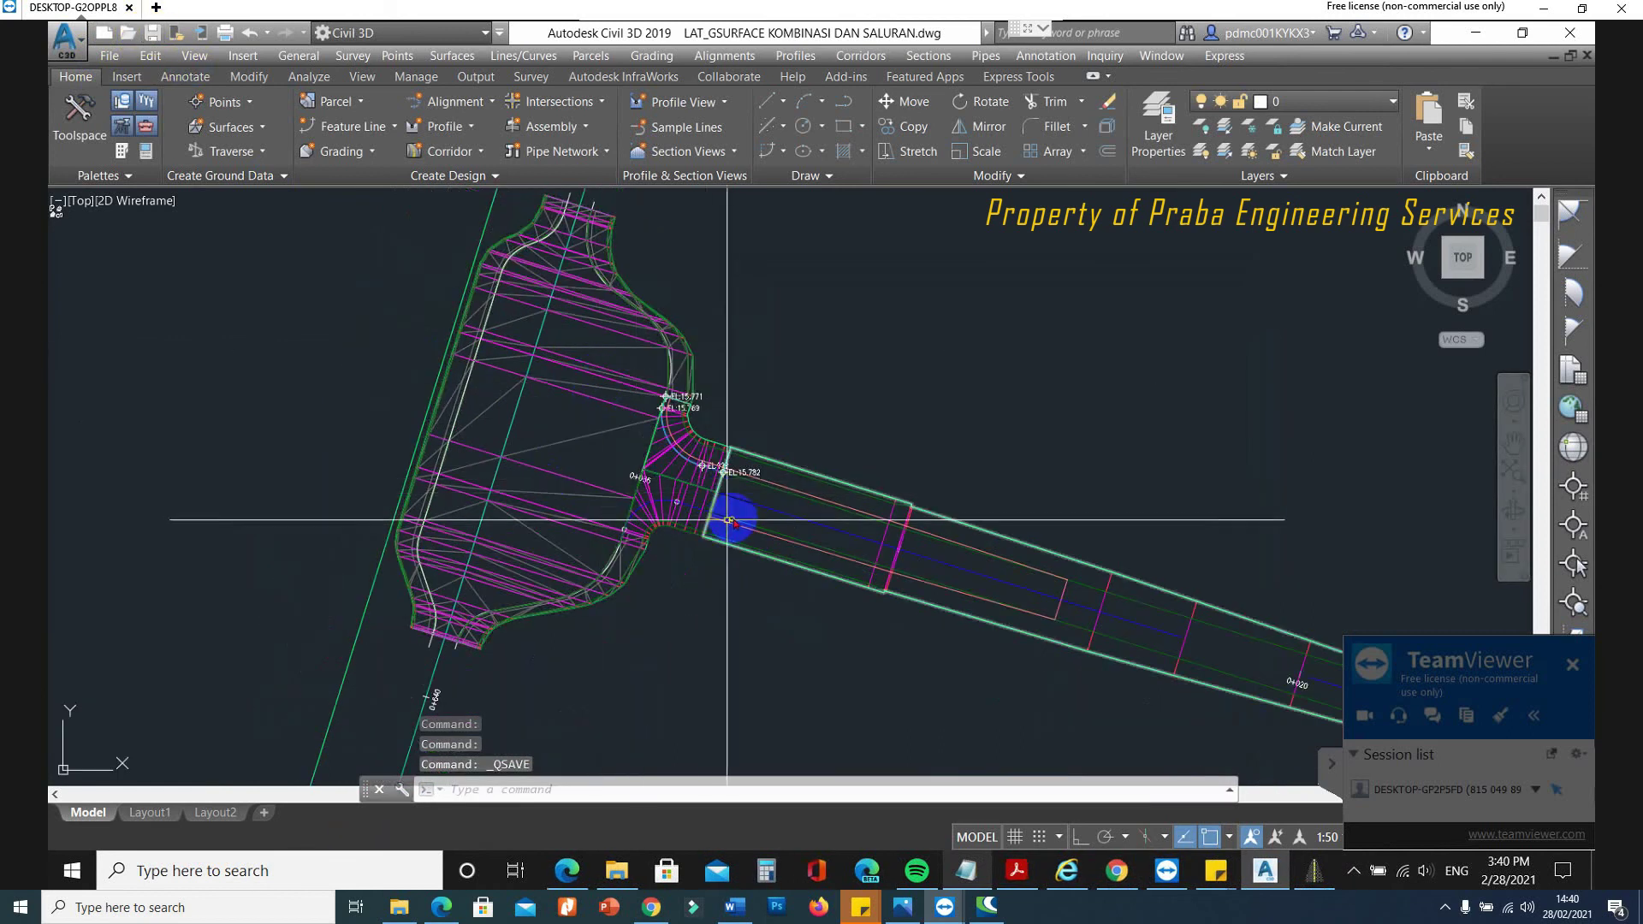
mouse_move(721, 497)
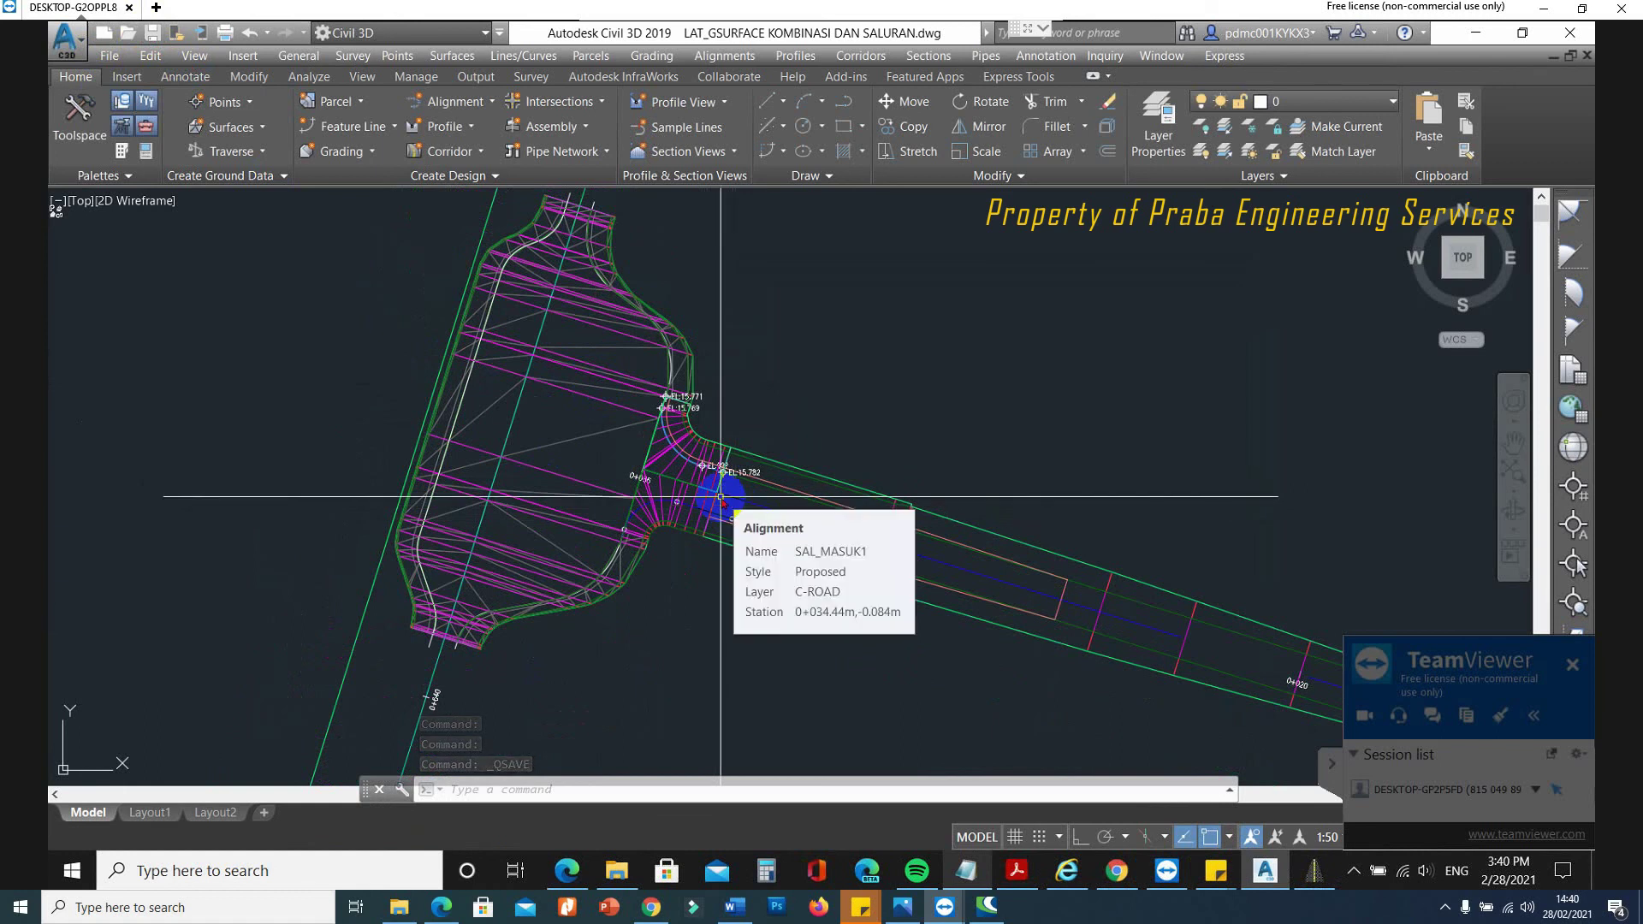
click(660, 462)
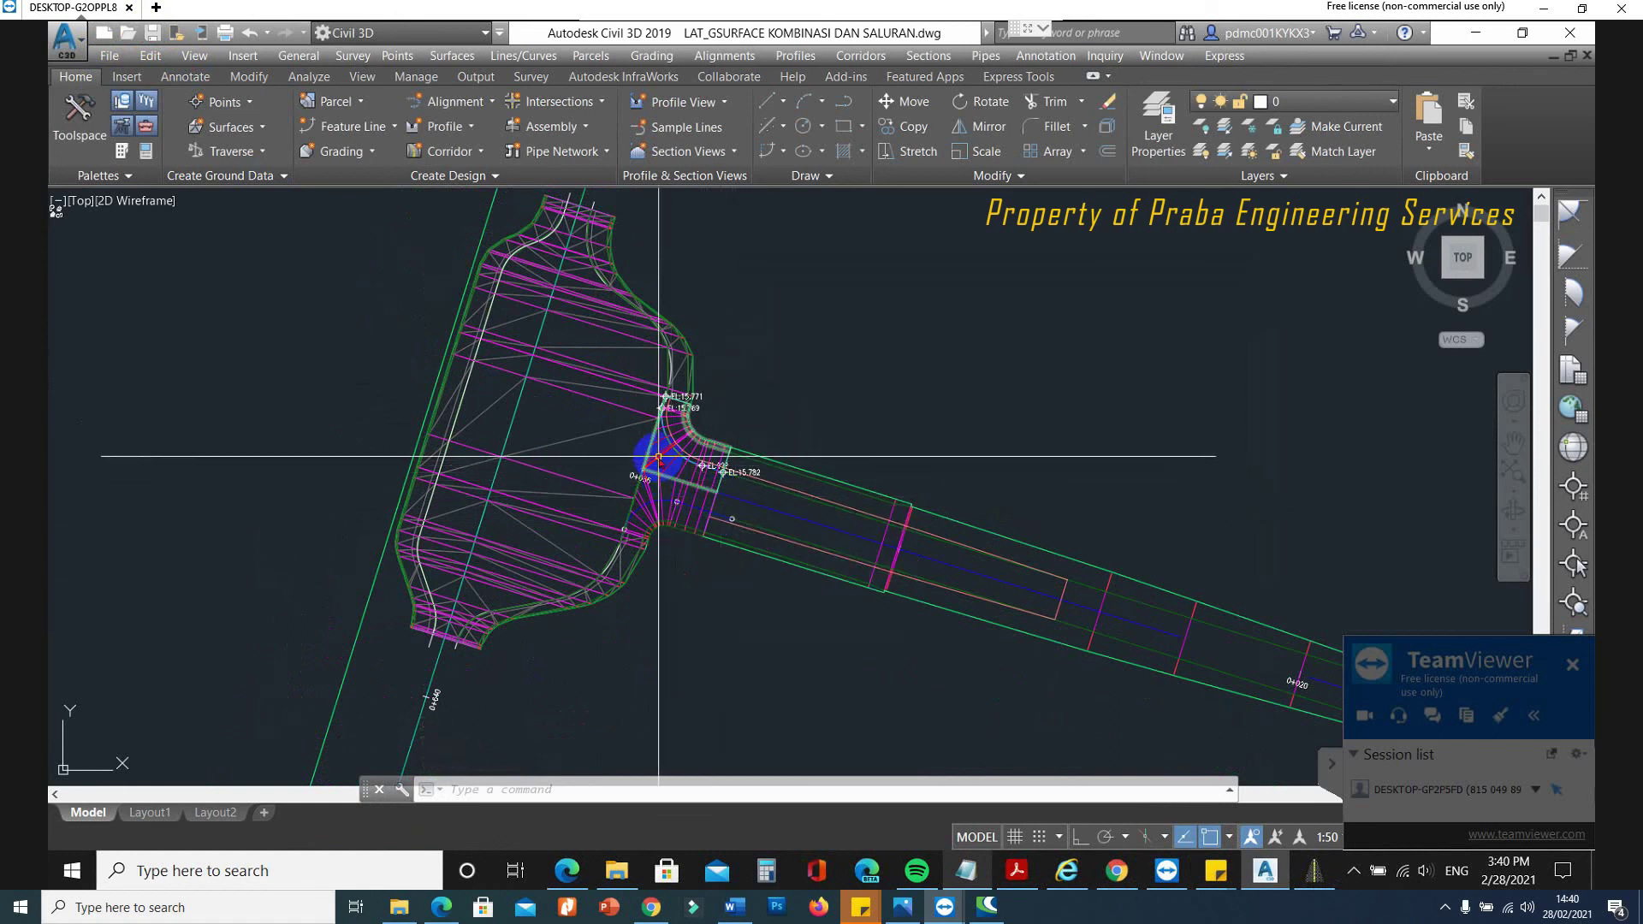
click(712, 512)
click(862, 521)
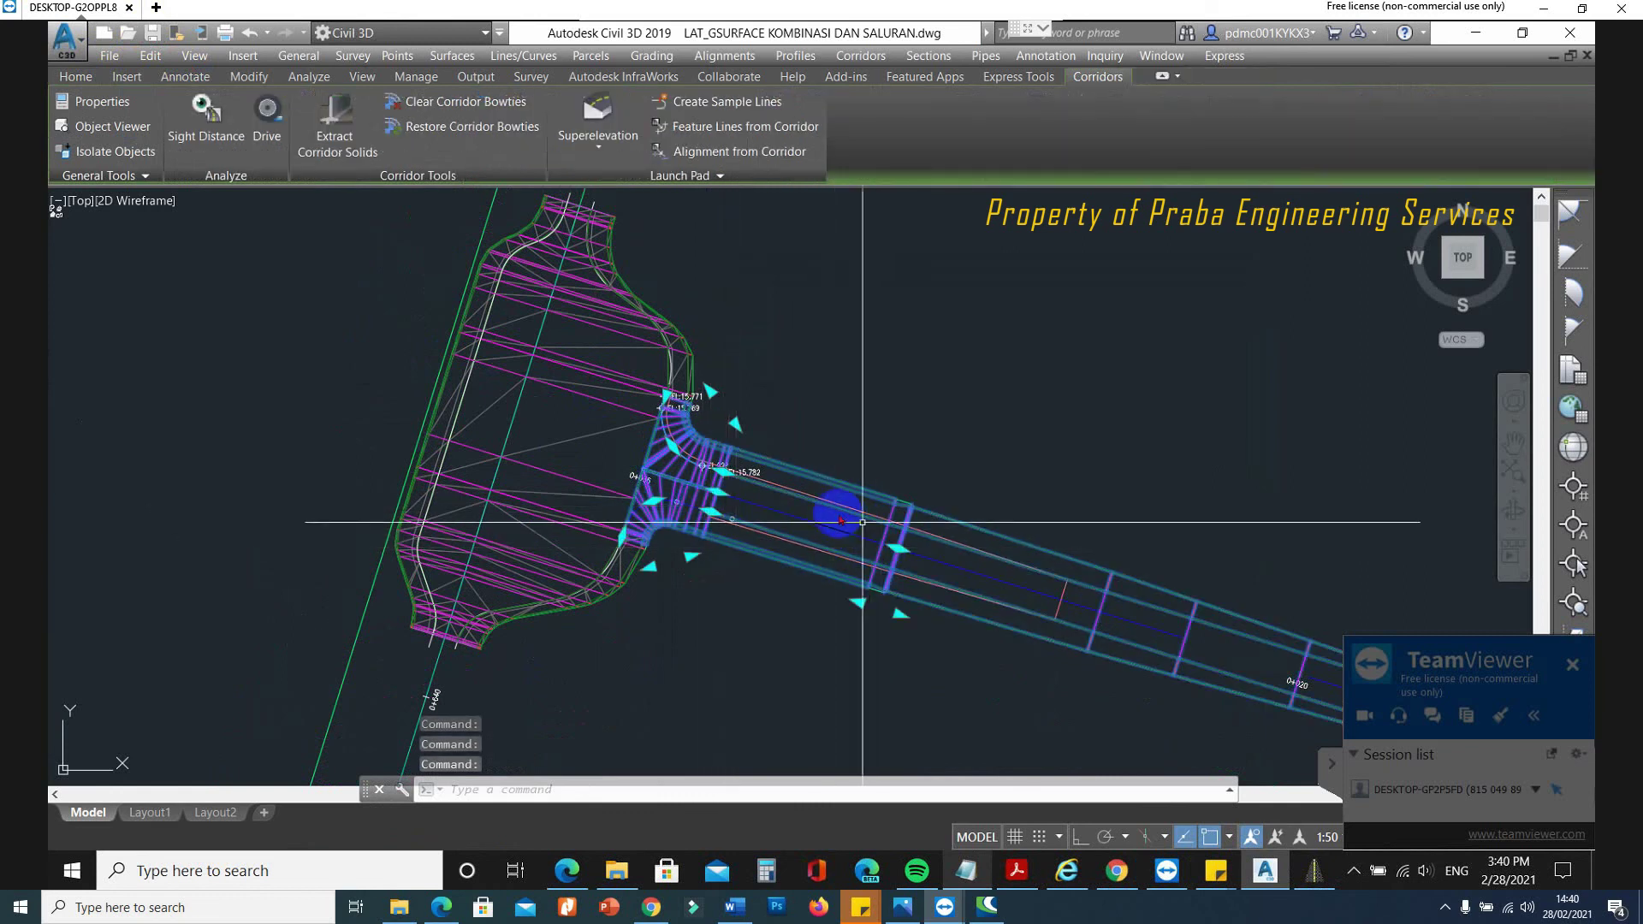
click(596, 398)
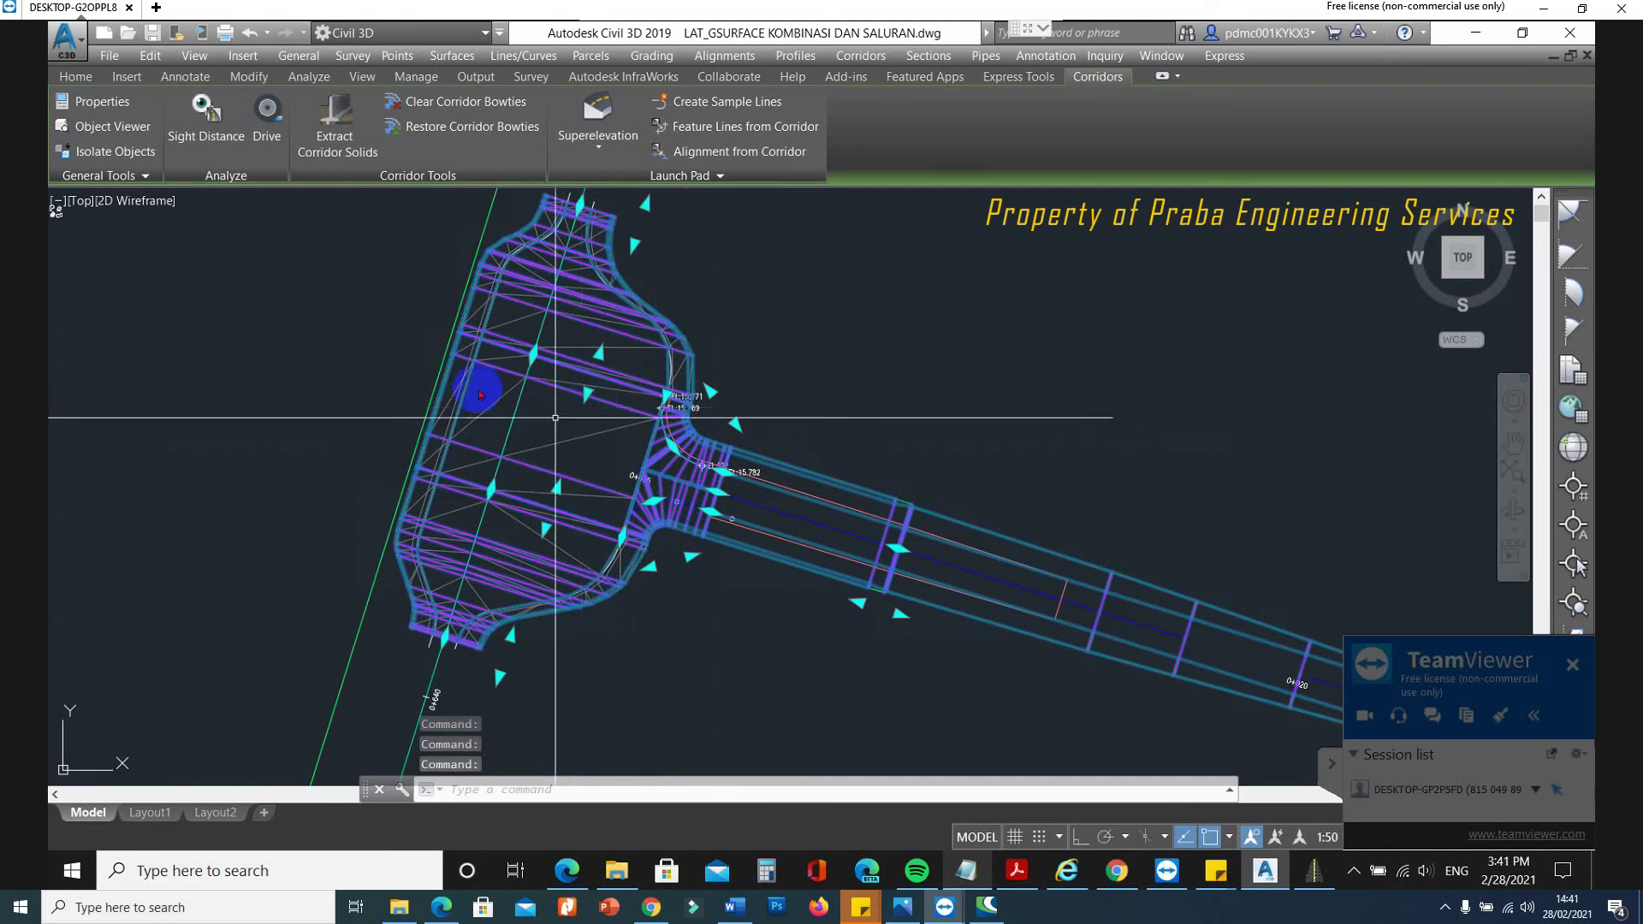
right_click(561, 421)
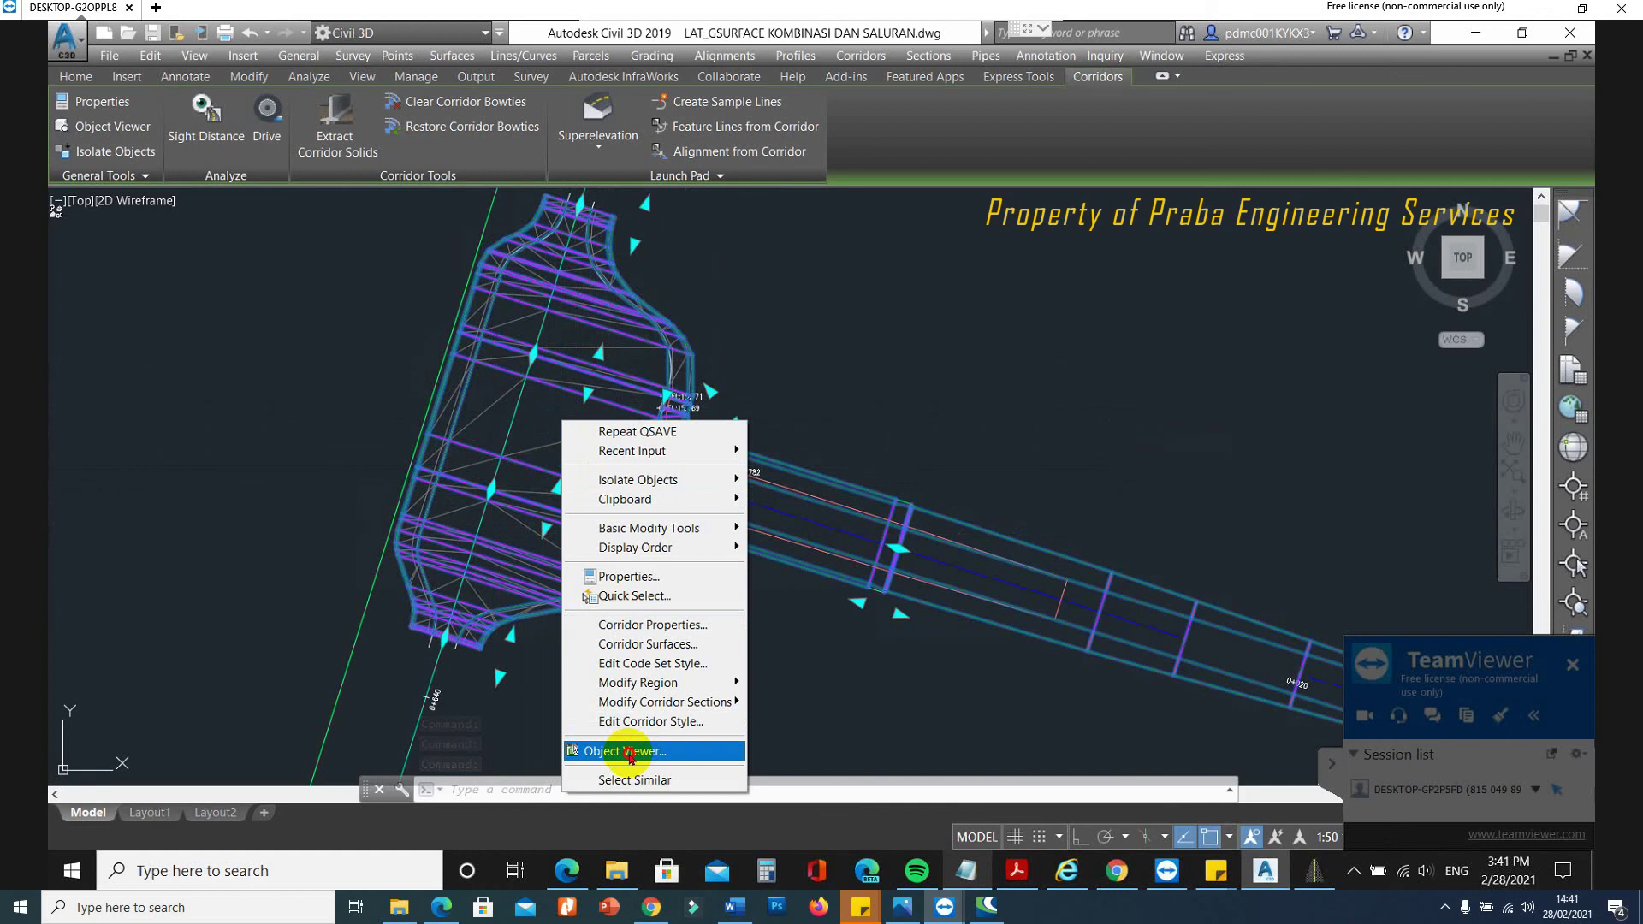
click(629, 723)
drag(719, 616, 795, 659)
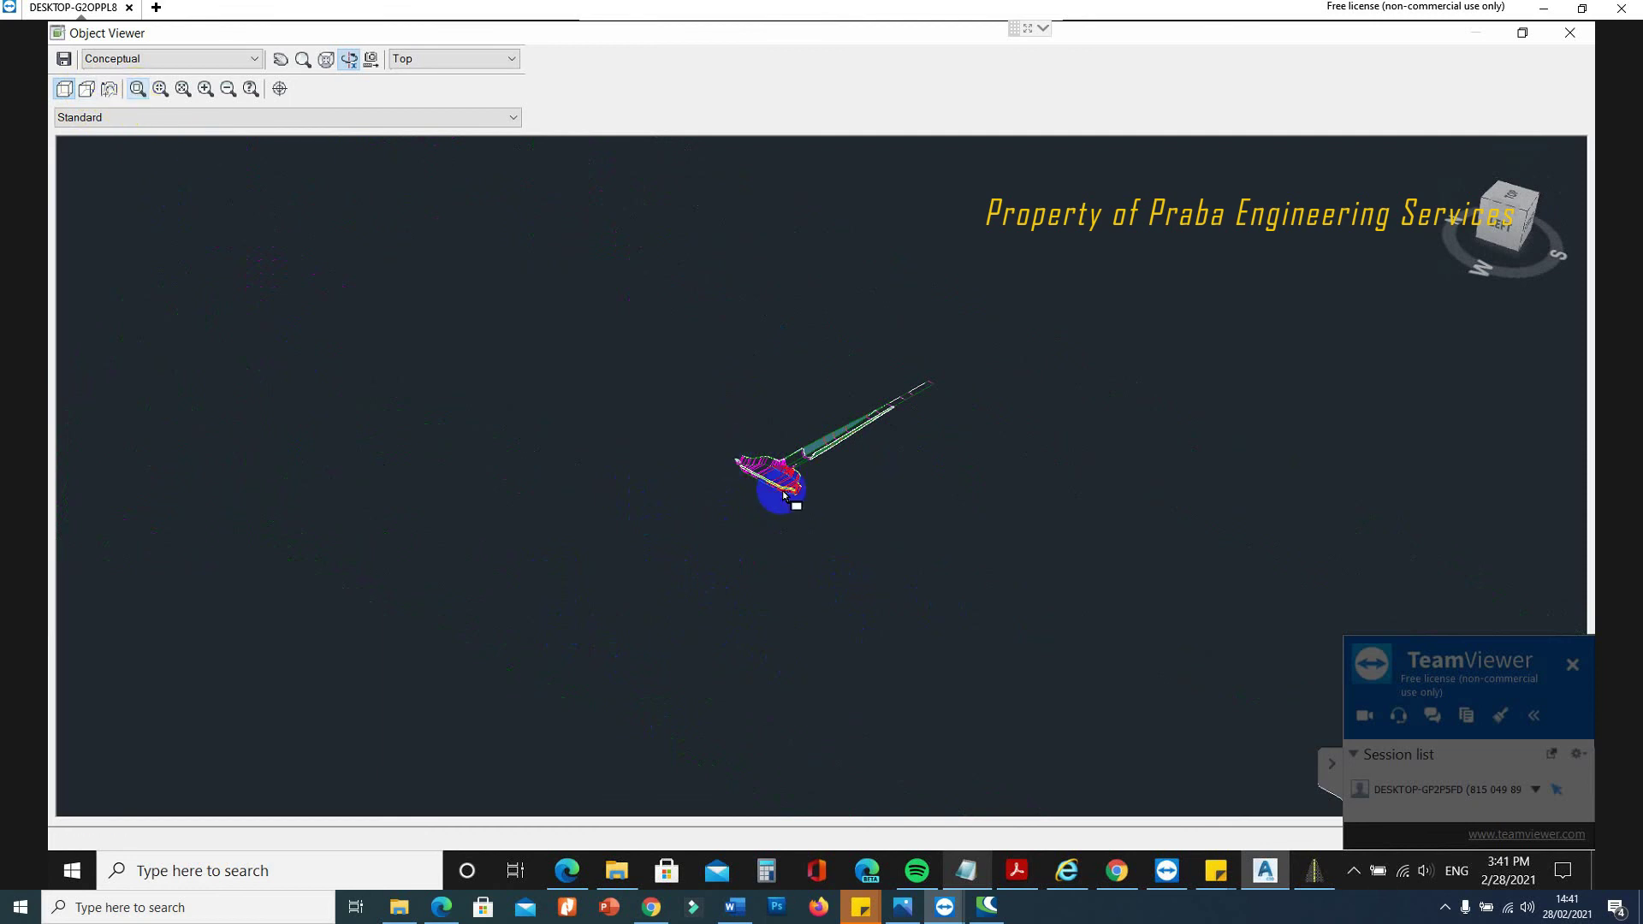
drag(716, 421, 836, 516)
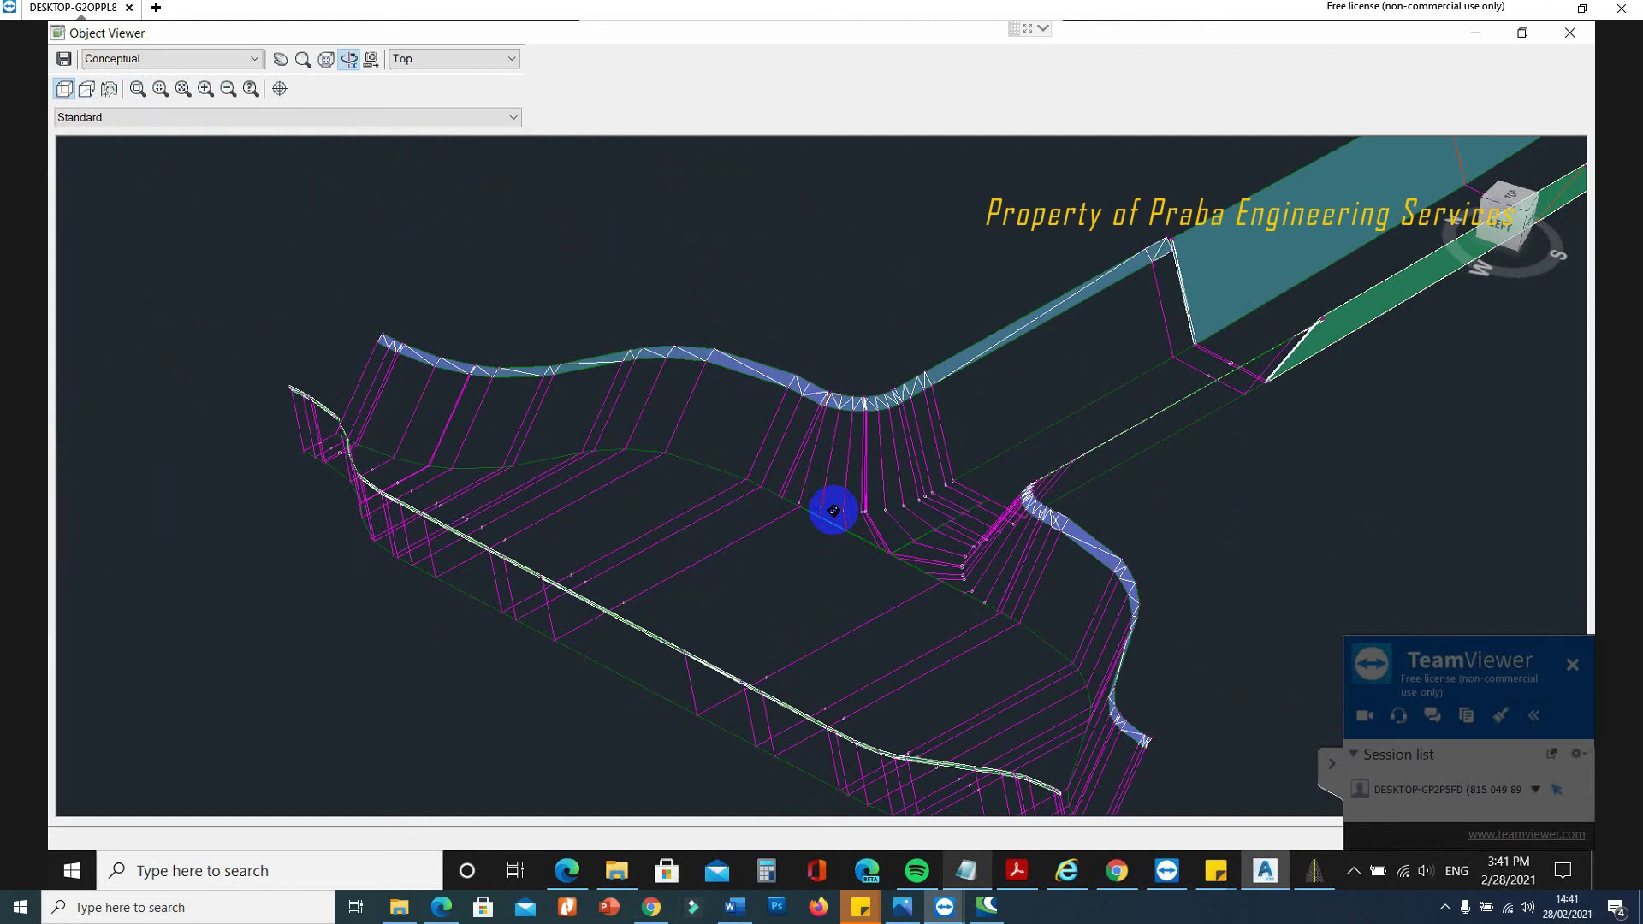
scroll(832, 511, down, 5)
drag(730, 561, 892, 573)
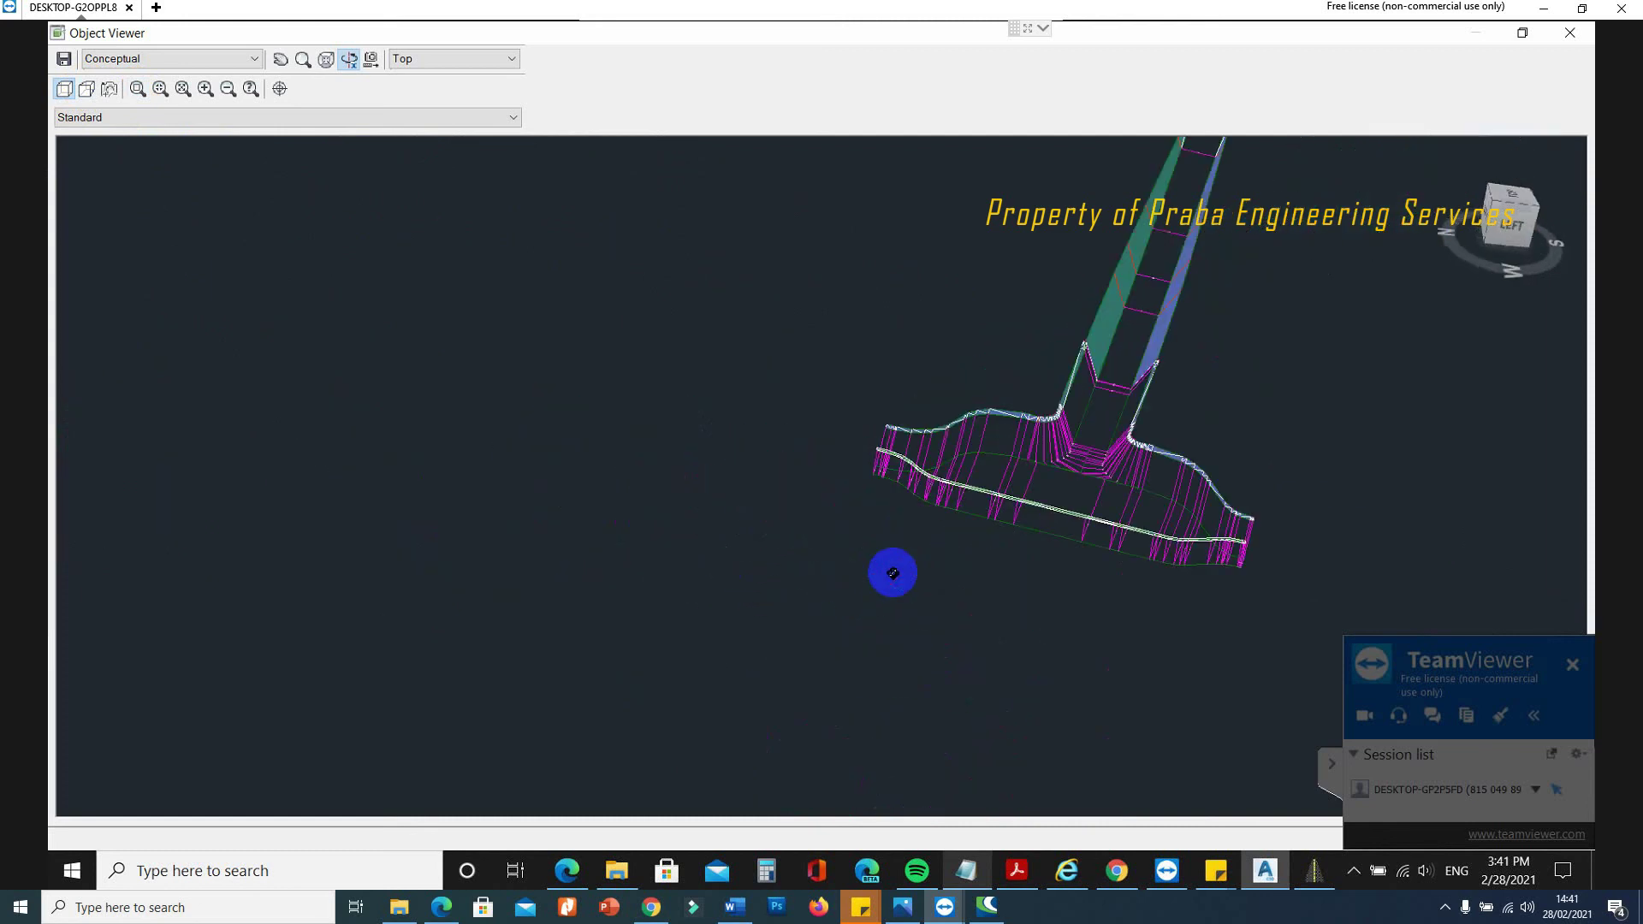